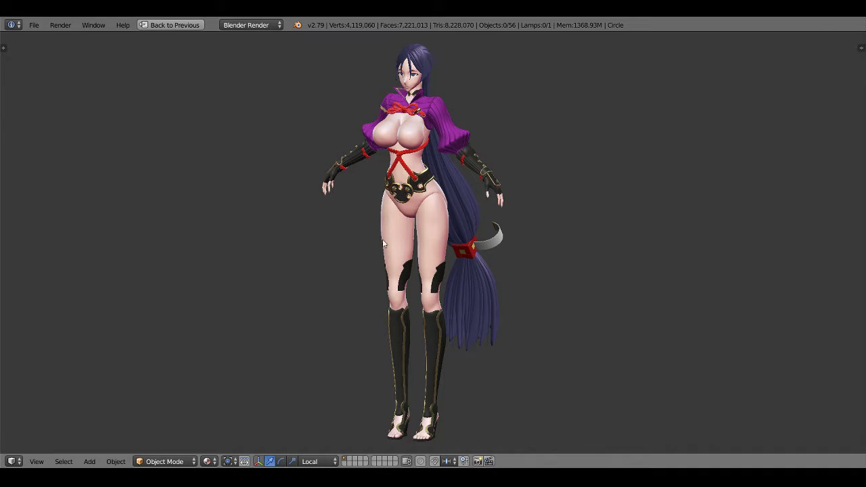
Restore the full layout, zoom in on the black knee plates, and select the Circle object
key("ctrl+Up")
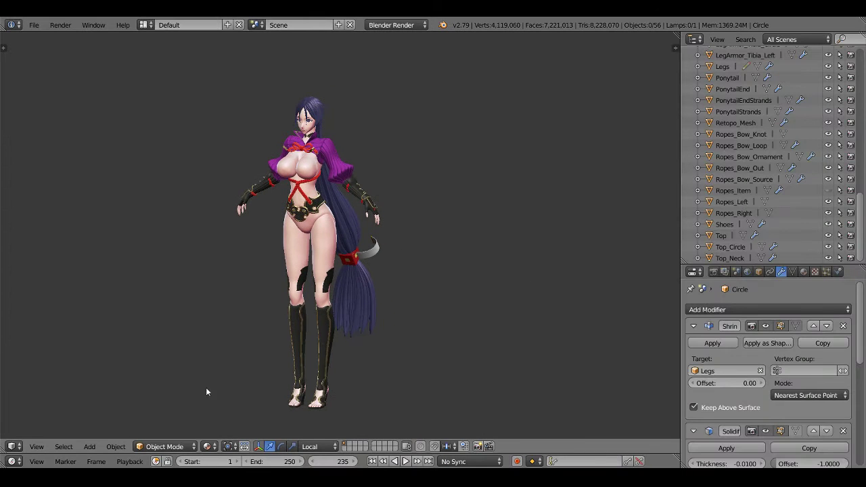
scroll(335, 347, "up", 2)
scroll(347, 354, "up", 3)
scroll(322, 349, "up", 3)
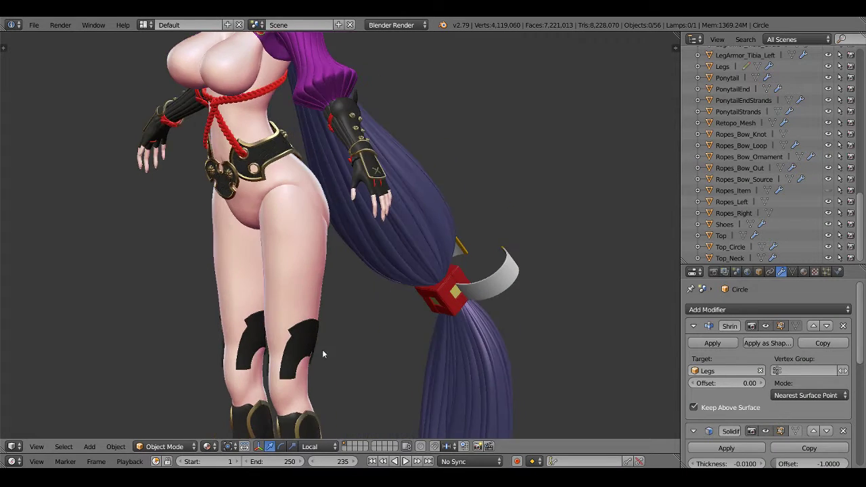
scroll(344, 255, "up", 3)
mouse_move(344, 254)
middle_mouse_down()
mouse_move(318, 281)
mouse_move(284, 274)
middle_mouse_up()
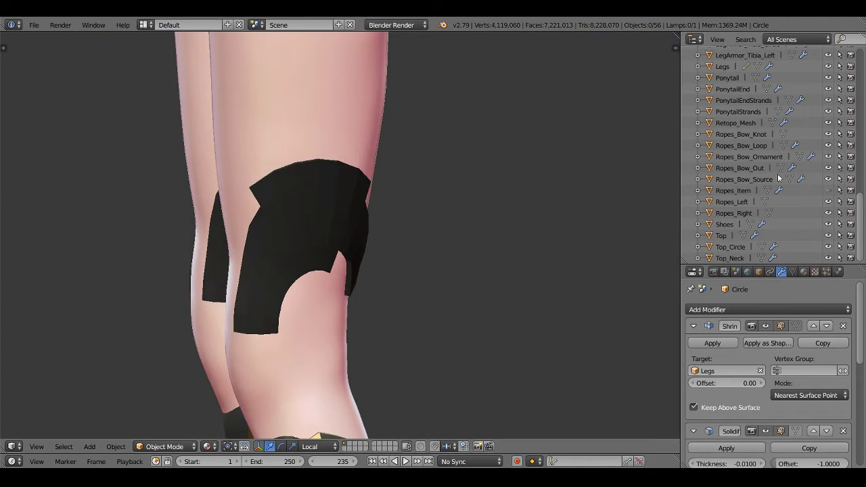
scroll(764, 165, "up", 10)
scroll(765, 165, "up", 1)
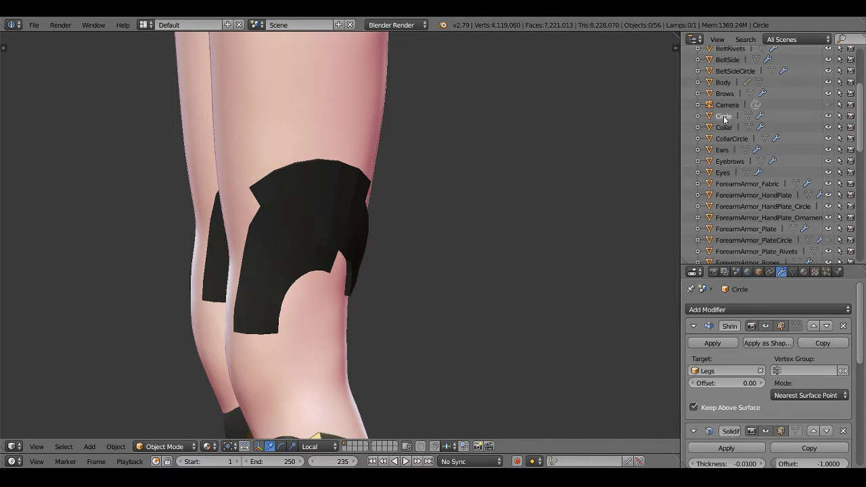
left_click(723, 116)
Edit the Circle mesh with a wider Properties editor and Solidify hidden in edit mode
key("Tab")
scroll(308, 257, "up", 3)
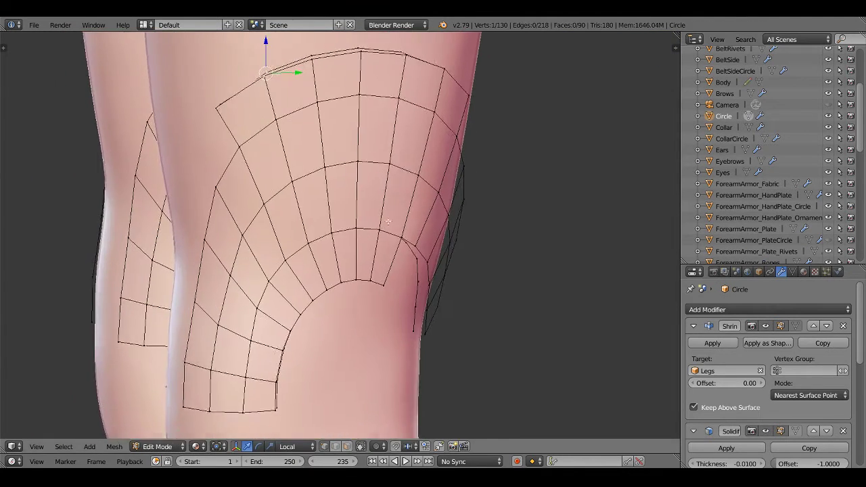
scroll(308, 257, "up", 1)
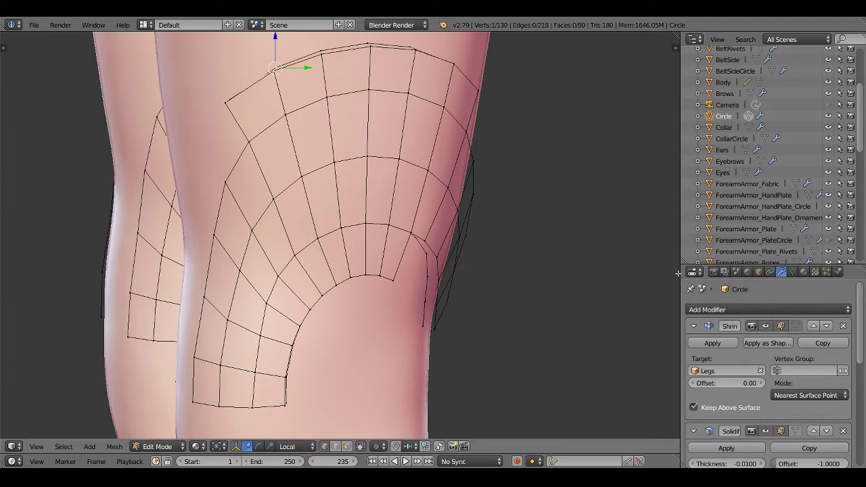
left_click_drag(679, 274, 648, 274)
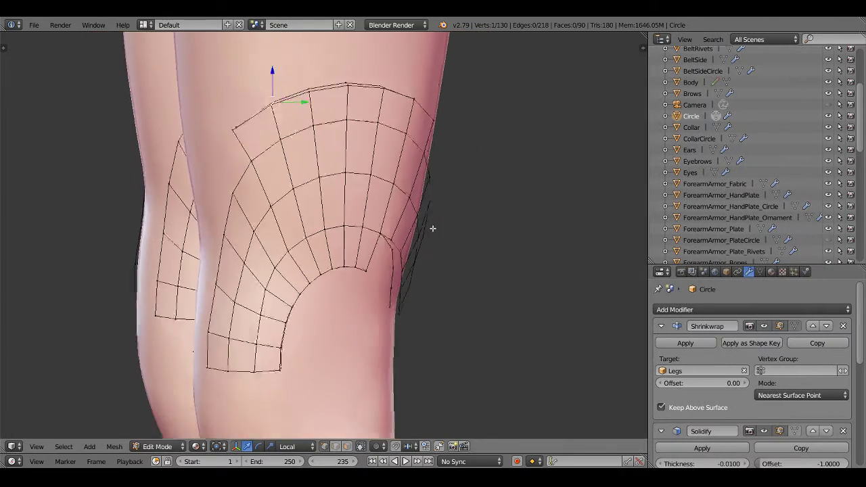
middle_click_drag(514, 257, 478, 238)
scroll(763, 397, "down", 2)
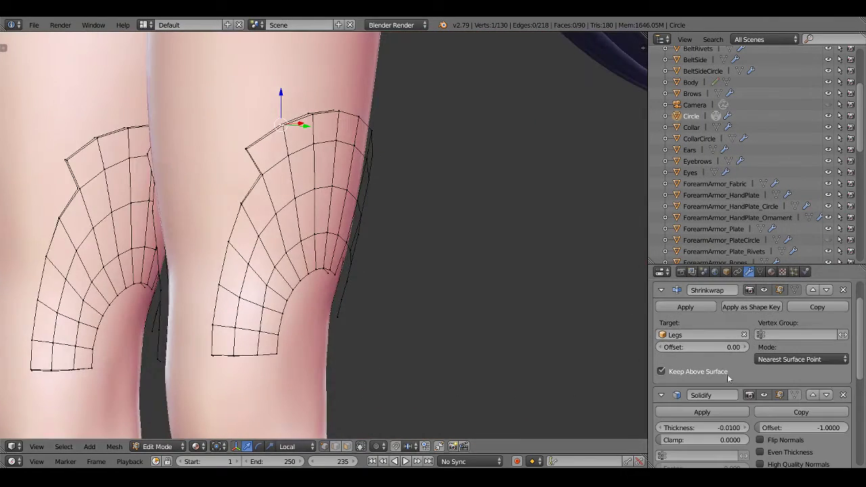
left_click(763, 398)
middle_click_drag(324, 217, 318, 207)
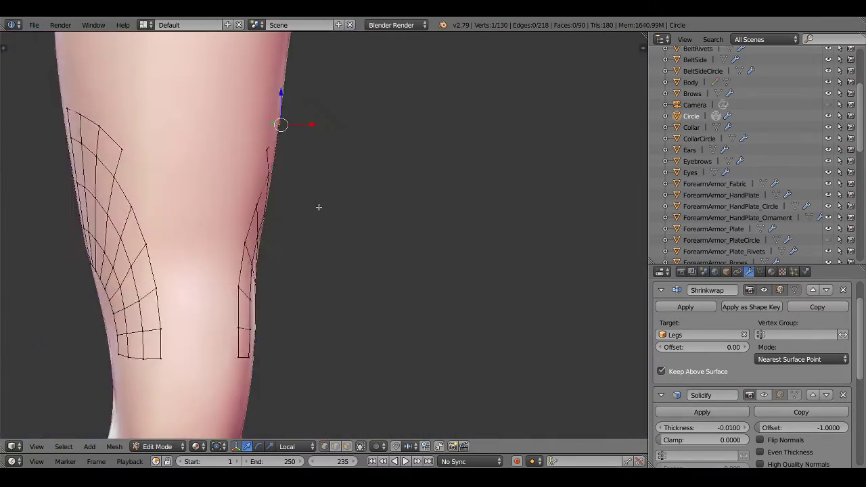
scroll(319, 207, "down", 4)
Box-select the other leg's knee plate in wireframe and delete its vertices
key("z")
scroll(319, 222, "up", 3)
key("b")
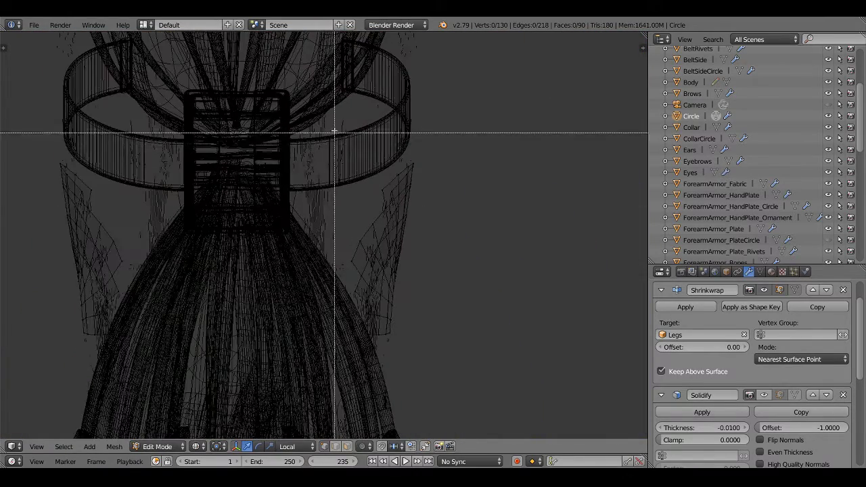
left_click_drag(331, 130, 241, 369)
key("x")
left_click(285, 288)
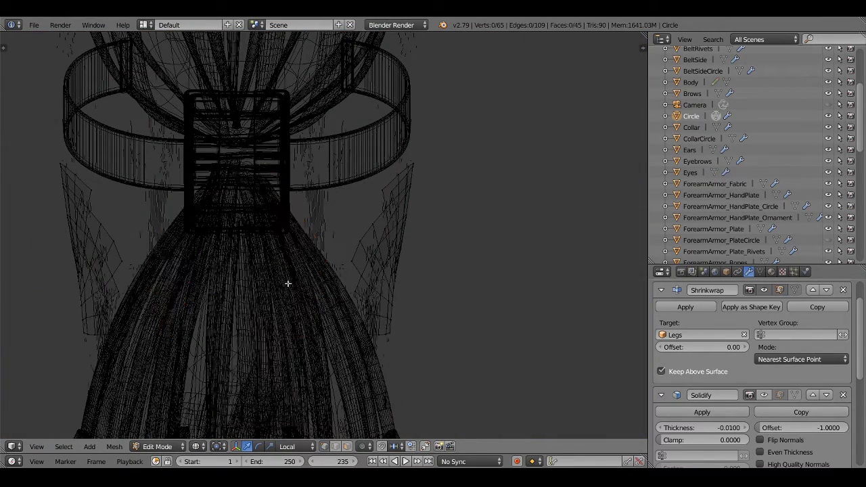
key("z")
Orbit, pan and zoom the view onto the remaining knee plate
mouse_move(447, 246)
middle_mouse_down()
mouse_move(361, 262)
mouse_move(429, 287)
middle_mouse_up()
scroll(808, 189, "down", 5)
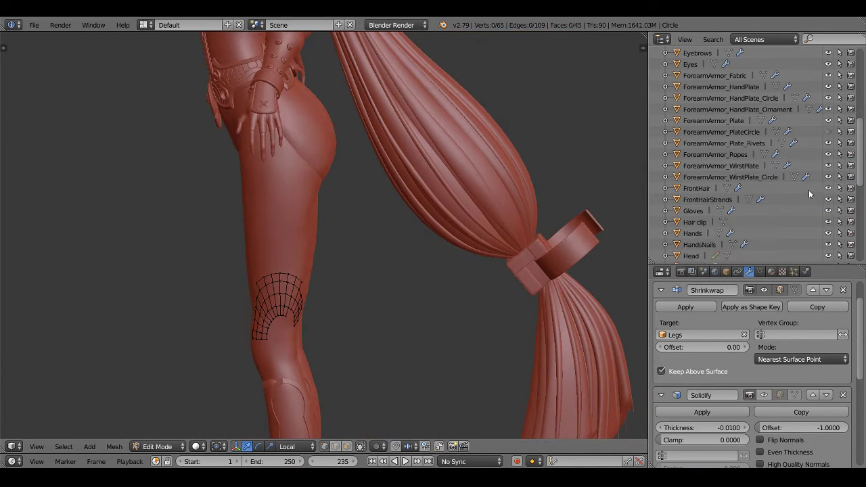
scroll(809, 188, "up", 5)
scroll(810, 176, "up", 5)
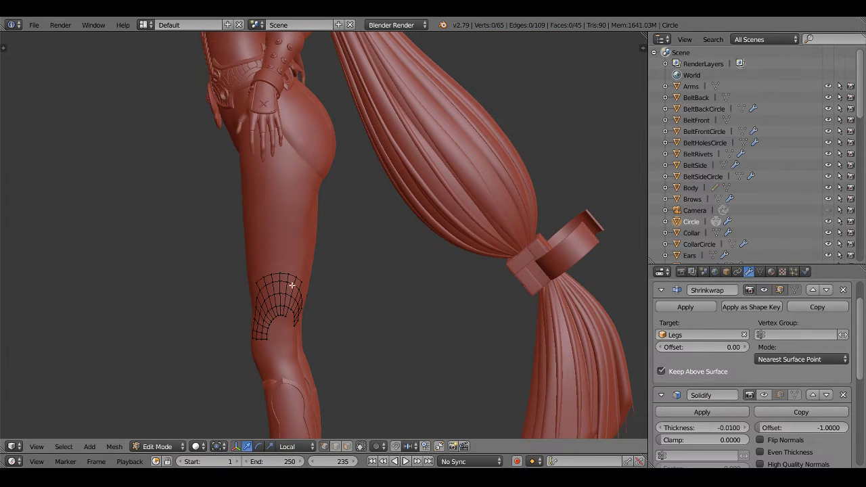
middle_click_drag(292, 285, 345, 266, "shift")
scroll(338, 297, "up", 3)
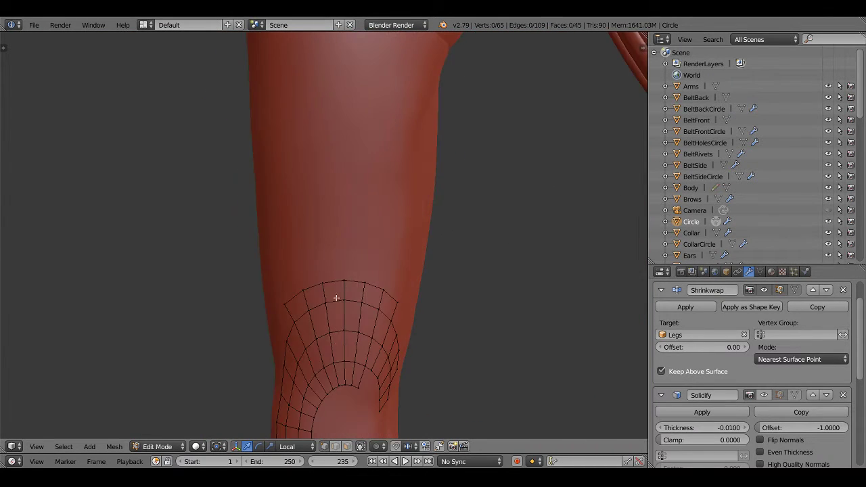
scroll(379, 240, "up", 2)
Center the knee plate and toggle textured shading to compare it with the reference
scroll(463, 239, "up", 1)
right_click(478, 215)
mouse_move(478, 215)
middle_mouse_down()
mouse_move(356, 253)
mouse_move(429, 222)
mouse_move(412, 243)
middle_mouse_up()
scroll(412, 243, "down", 3)
scroll(321, 350, "up", 1)
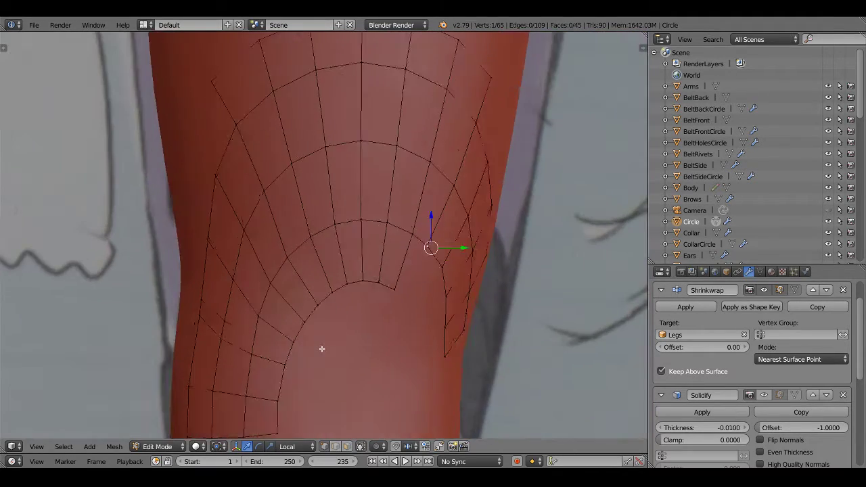
key("alt+z")
middle_click_drag(329, 347, 314, 246, "shift")
key("alt+z")
Move the first inner-arch vertices down to match the reference outline
right_click(297, 222)
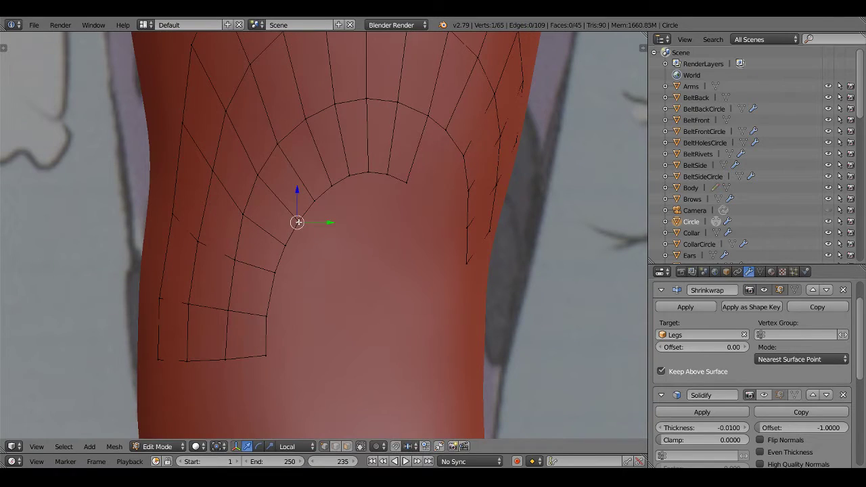
key("g")
left_click(291, 242)
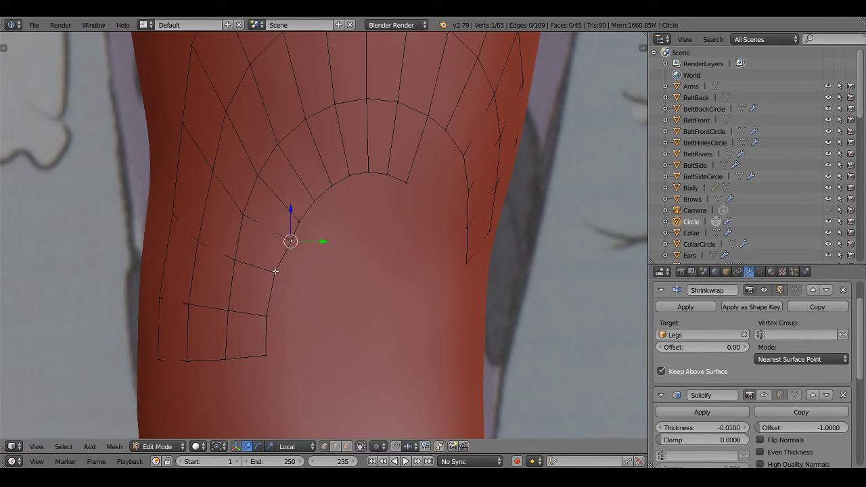
key("g")
left_click(291, 267)
key("alt+z")
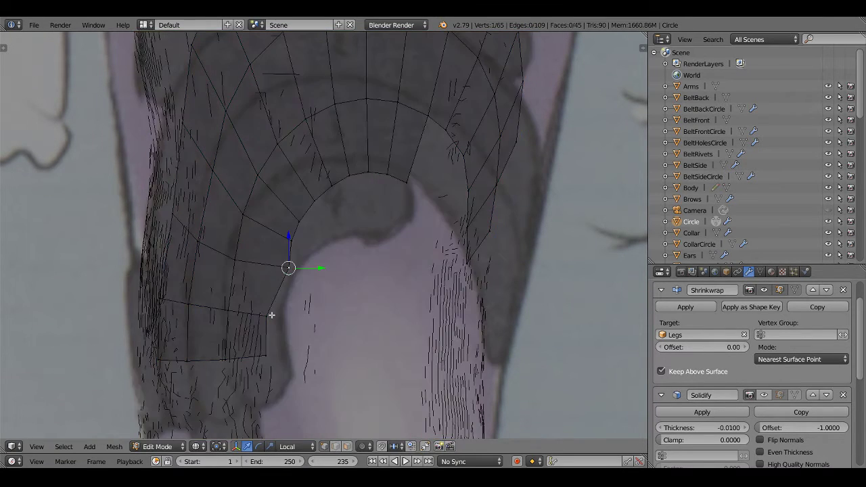
key("alt+z")
right_click(271, 314)
key("g")
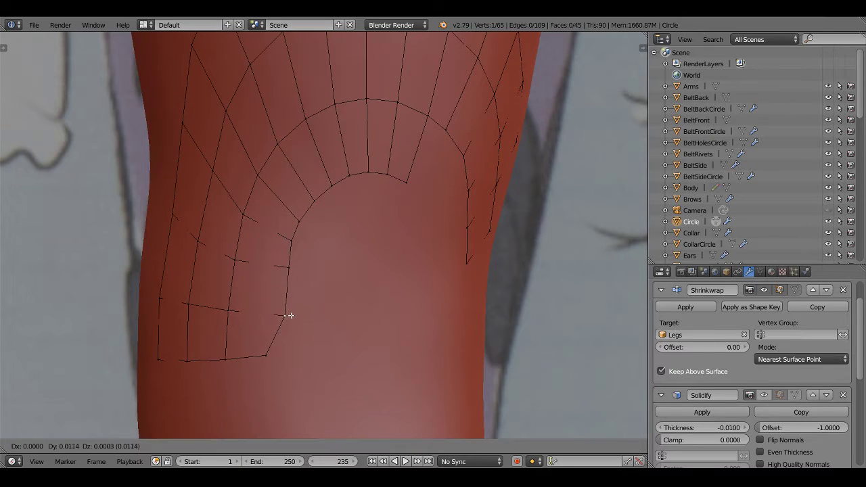
left_click(286, 315)
Adjust the vertices further along the inner arch to follow the reference curve
right_click(299, 220)
key("g")
left_click(299, 217)
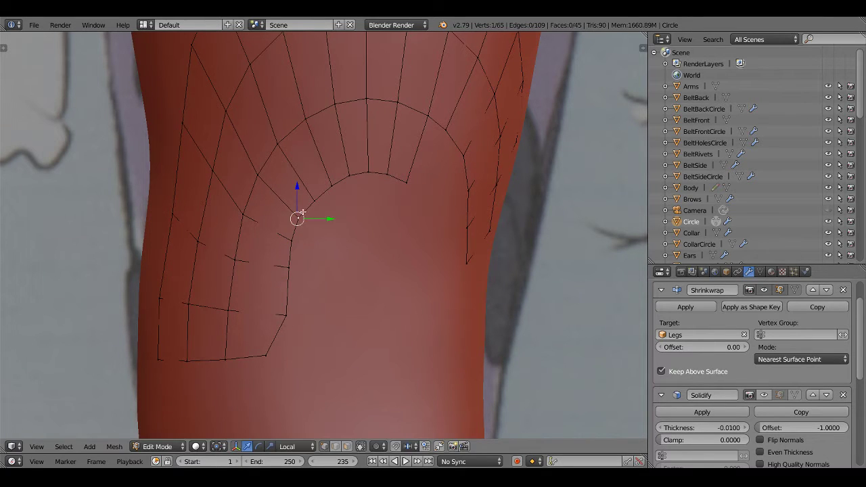
right_click(330, 187)
key("g")
left_click(331, 188)
right_click(353, 171)
key("g")
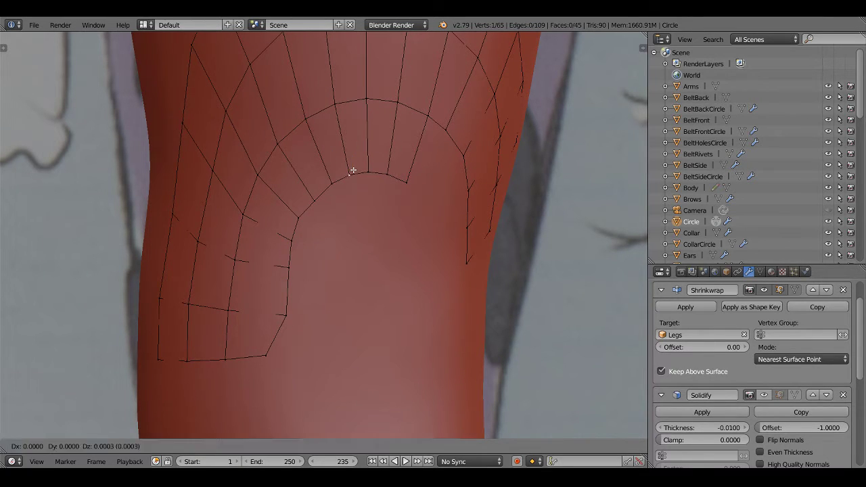
left_click(353, 170)
right_click(386, 171)
key("g")
left_click(391, 167)
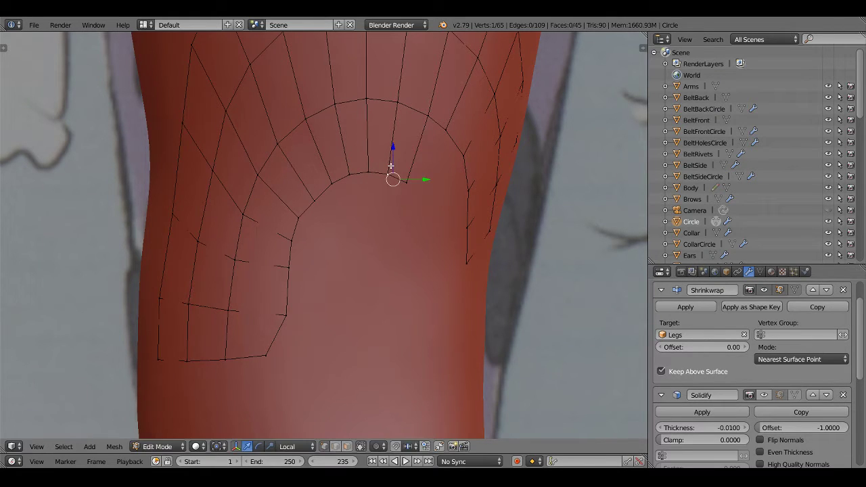
Raise the arch-top vertex and lower the bottom vertex of the lower-left tab
right_click(319, 195)
key("g")
left_click(330, 186)
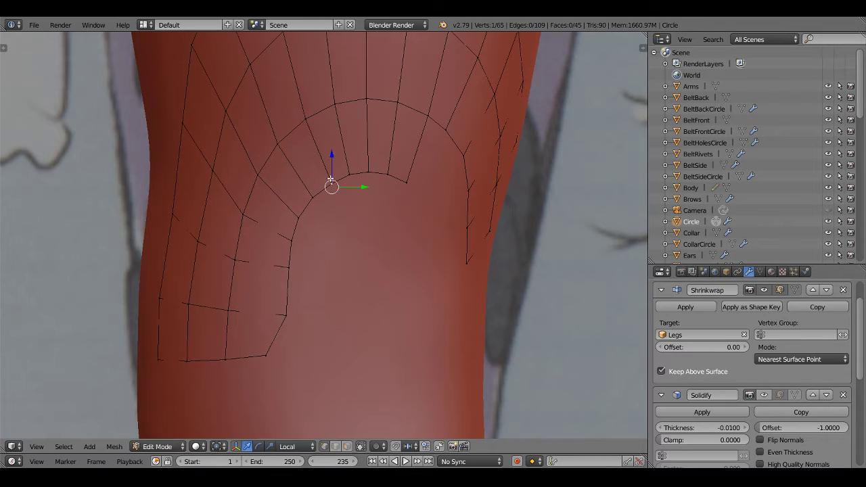
key("g")
left_click(329, 176)
right_click(289, 263)
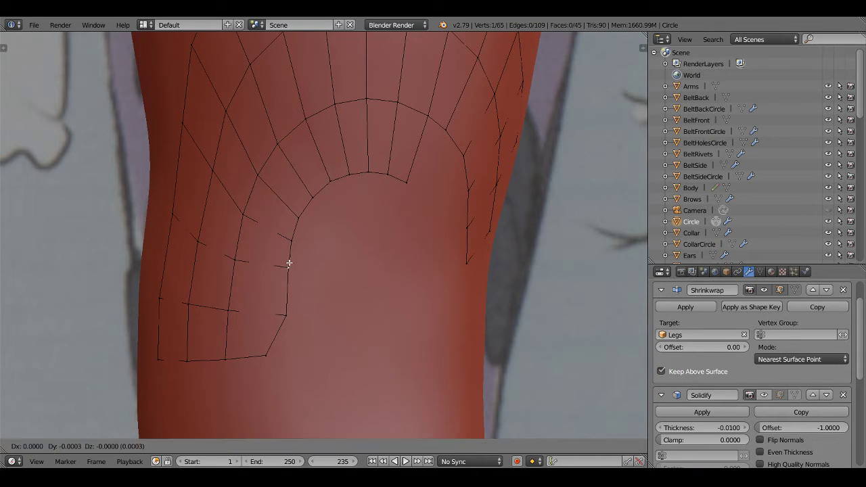
right_click(274, 346)
key("g")
left_click(249, 326)
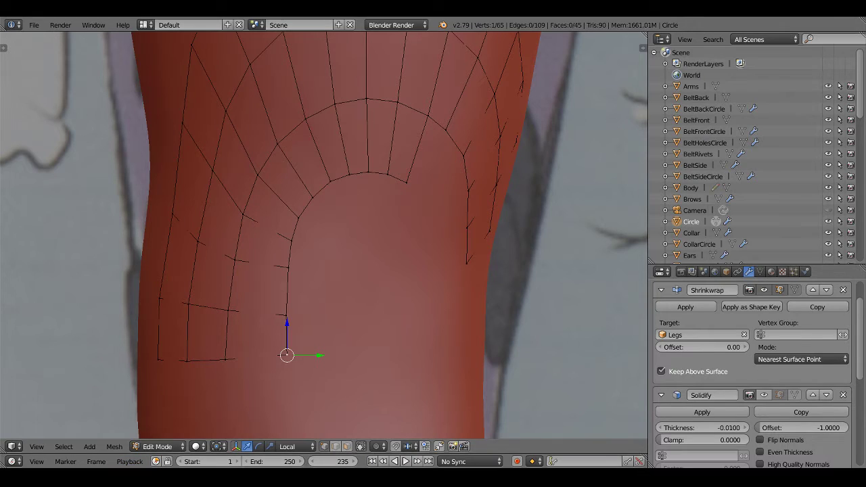
Nudge the lower tab's vertices onto the leg, orbiting to check the fit
middle_click_drag(332, 251, 371, 252, "shift")
key("g")
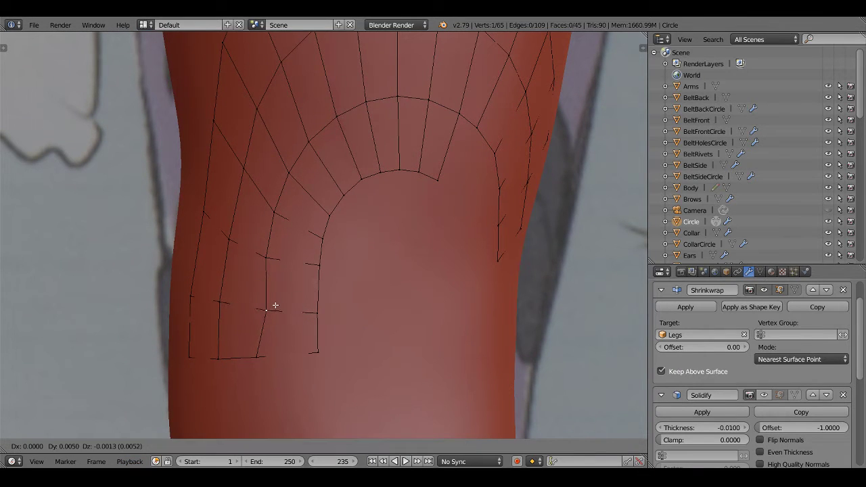
left_click(273, 306)
right_click(271, 260)
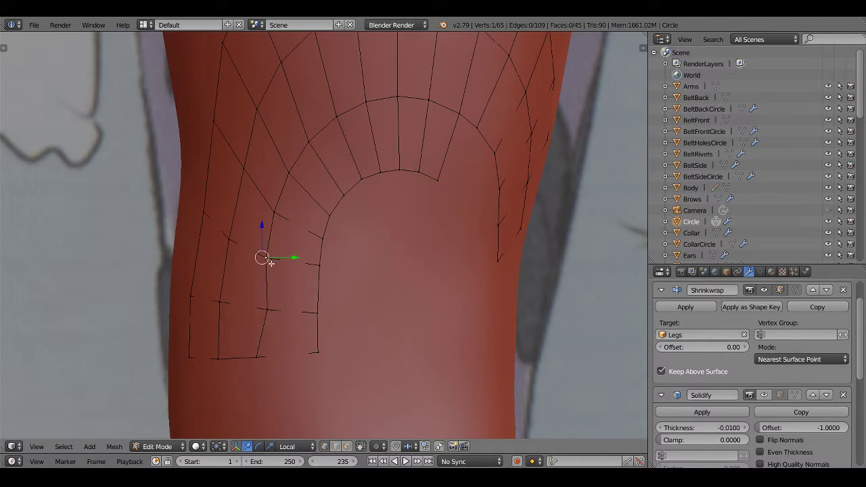
key("g")
left_click(276, 261)
middle_click_drag(221, 300, 238, 298)
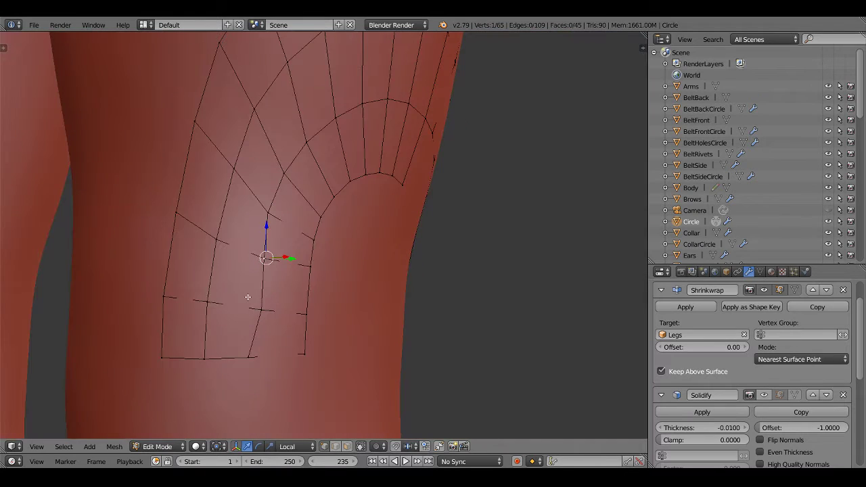
right_click(238, 297)
key("g")
left_click(244, 299)
Move the tab's bottom vertex and upper side-strip vertex onto the leg surface
right_click(250, 242)
key("g")
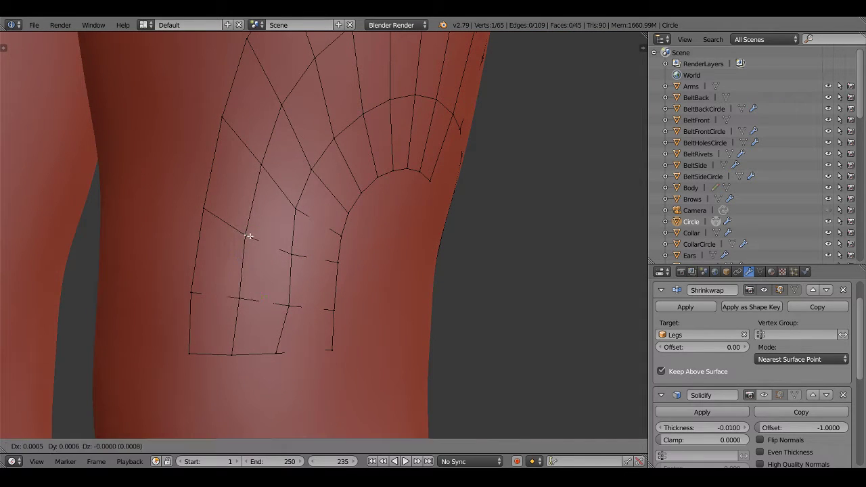
left_click(250, 237)
right_click(282, 350)
key("g")
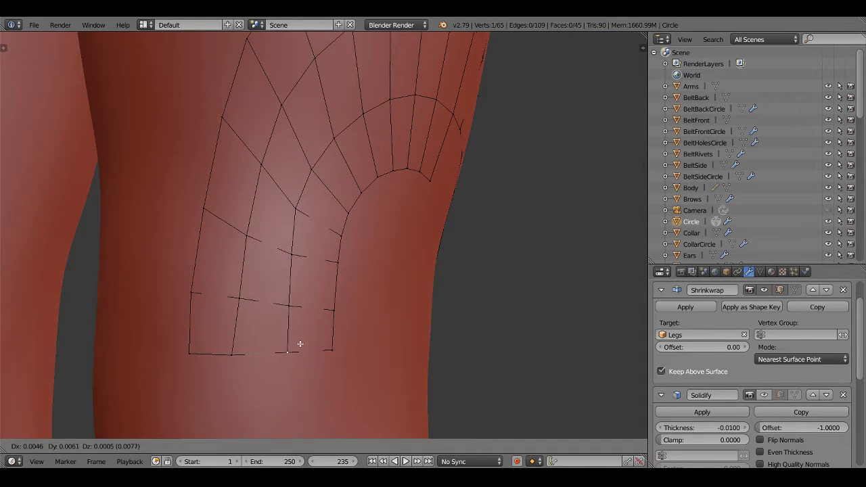
left_click(299, 344)
middle_click_drag(290, 253, 295, 254)
right_click(295, 254)
key("g")
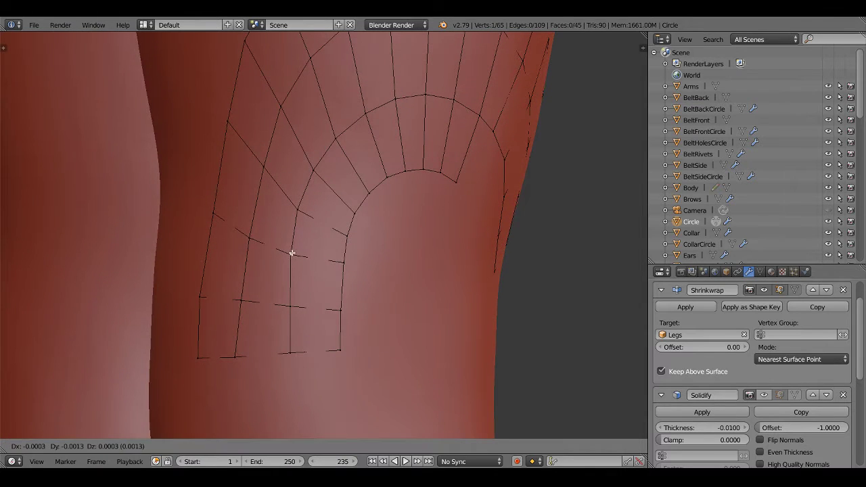
left_click(289, 251)
Snug the lower side-strip vertices and bottom-left corner vertex against the leg
right_click(299, 303)
key("g")
left_click(293, 304)
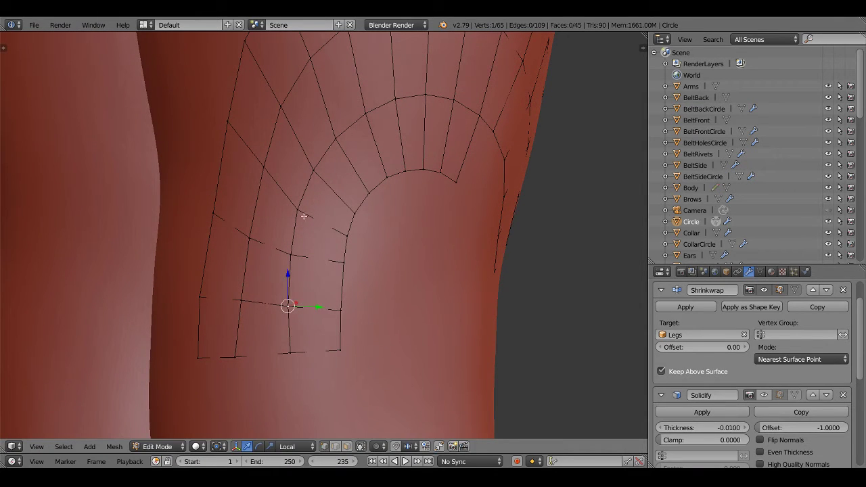
right_click(299, 213)
key("g")
left_click(295, 207)
mouse_move(232, 323)
middle_mouse_down()
mouse_move(264, 332)
mouse_move(244, 342)
middle_mouse_up()
right_click(223, 351)
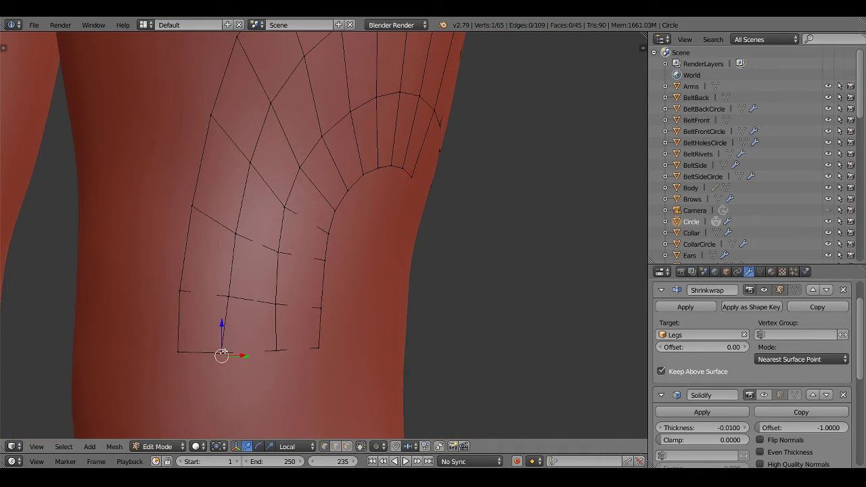
key("g")
left_click(236, 349)
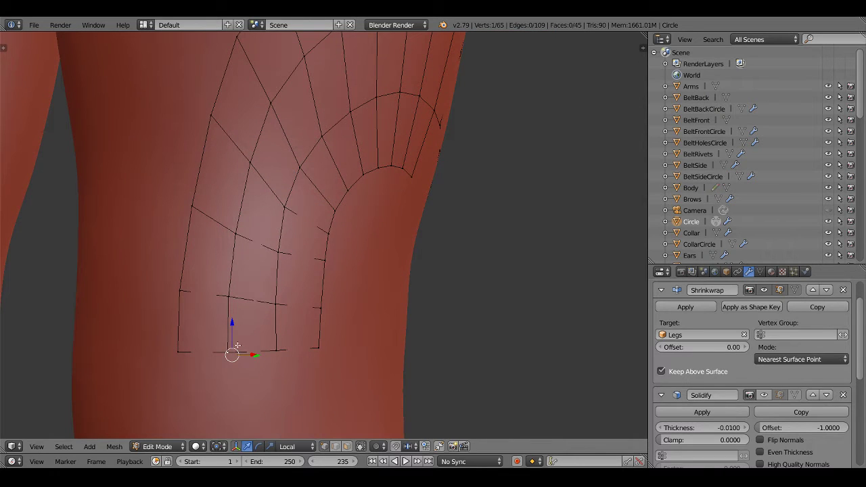
right_click(230, 298)
Pull the strip's upper-left vertex outward, then orbit until the leg faces the camera
mouse_move(358, 302)
middle_mouse_down()
mouse_move(320, 343)
mouse_move(326, 311)
mouse_move(383, 309)
mouse_move(197, 225)
mouse_move(214, 212)
middle_mouse_up()
right_click(200, 207)
key("g")
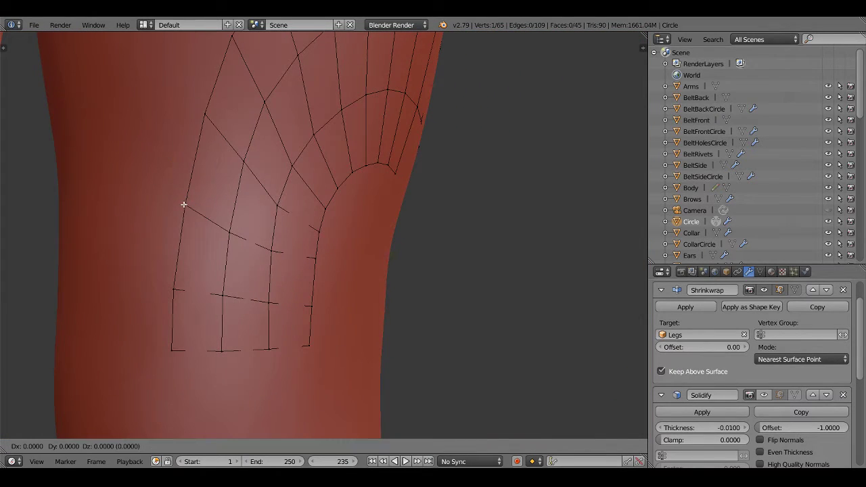
left_click(181, 204)
middle_click_drag(408, 276, 298, 201)
right_click(300, 200)
scroll(299, 201, "up", 1)
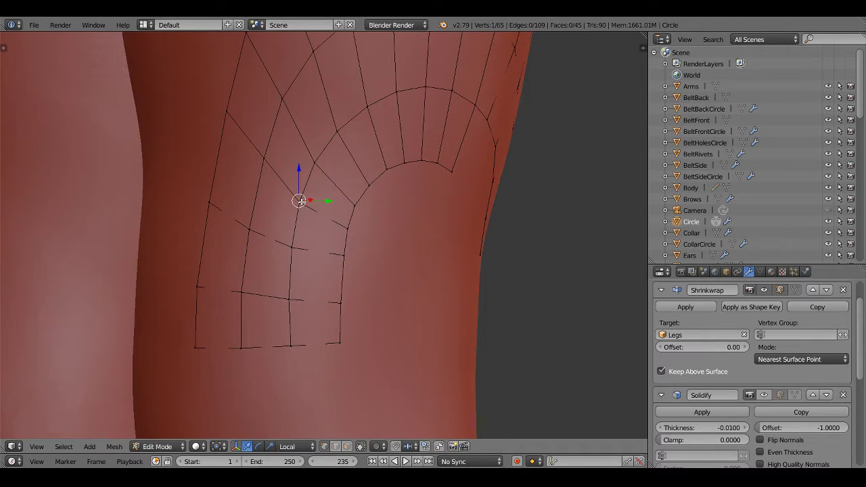
mouse_move(377, 193)
middle_mouse_down()
mouse_move(386, 263)
mouse_move(358, 282)
mouse_move(338, 261)
mouse_move(355, 254)
middle_mouse_up()
scroll(355, 254, "down", 3)
Orbit to the knee plate and frame its inner arch in see-through wireframe
middle_click_drag(359, 285, 367, 372)
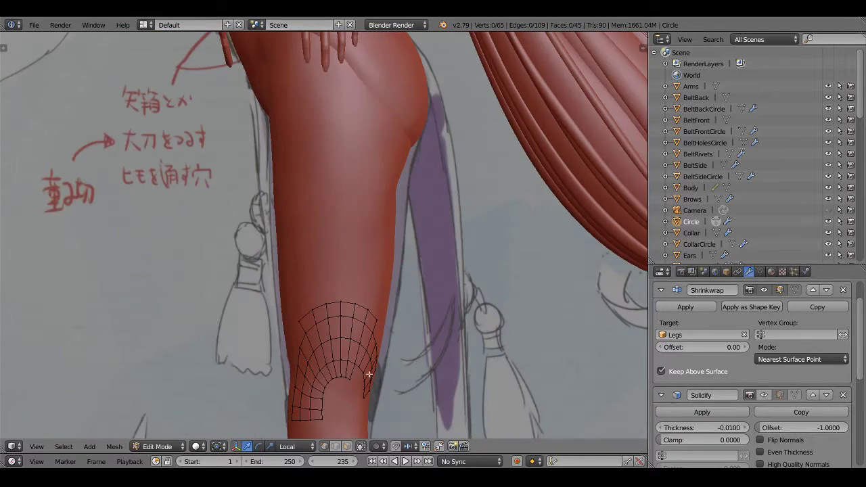
scroll(367, 372, "up", 4)
key("Tab")
key("Tab")
key("z")
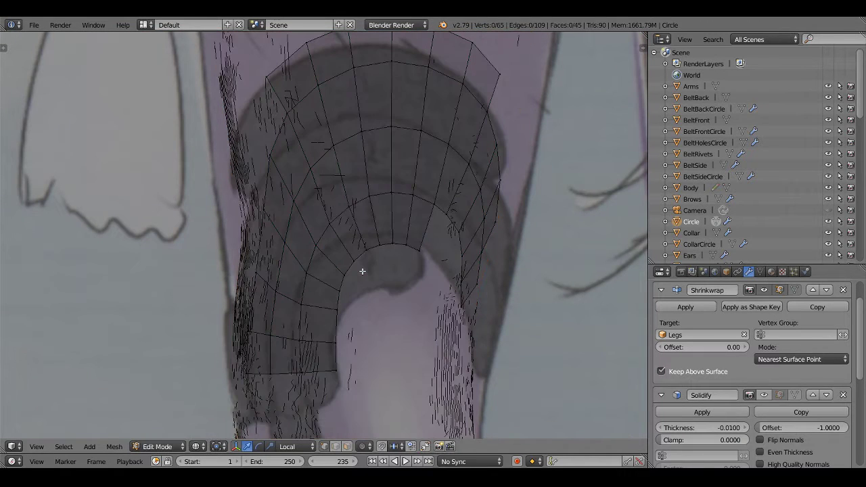
middle_click_drag(425, 259, 389, 271, "shift")
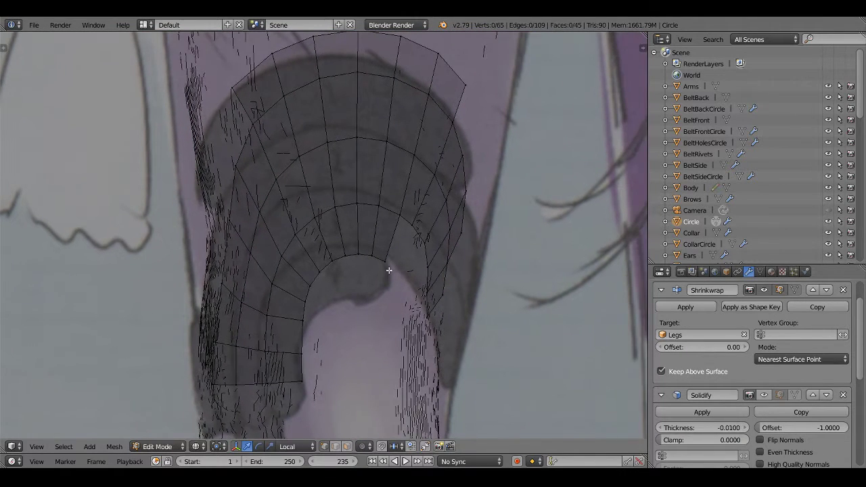
Delete the two arch-top vertices, leaving 63 vertices and 43 faces, then preview in solid shading
right_click(372, 255)
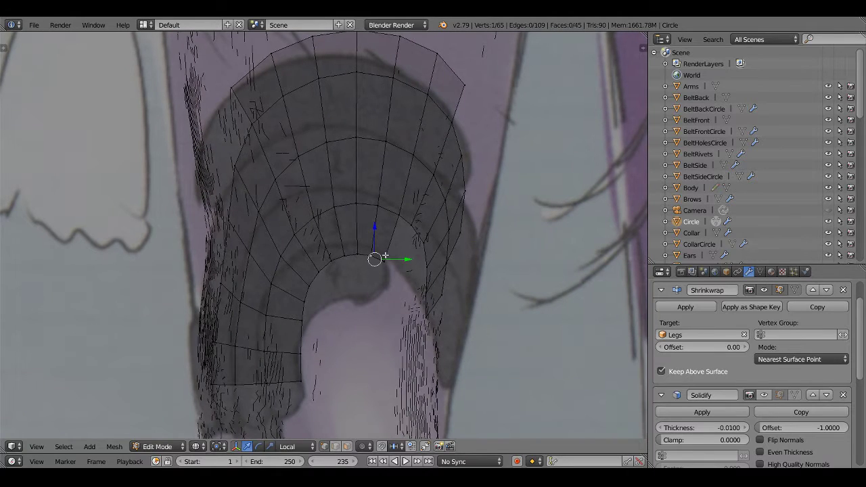
right_click(386, 258, "shift")
key("x")
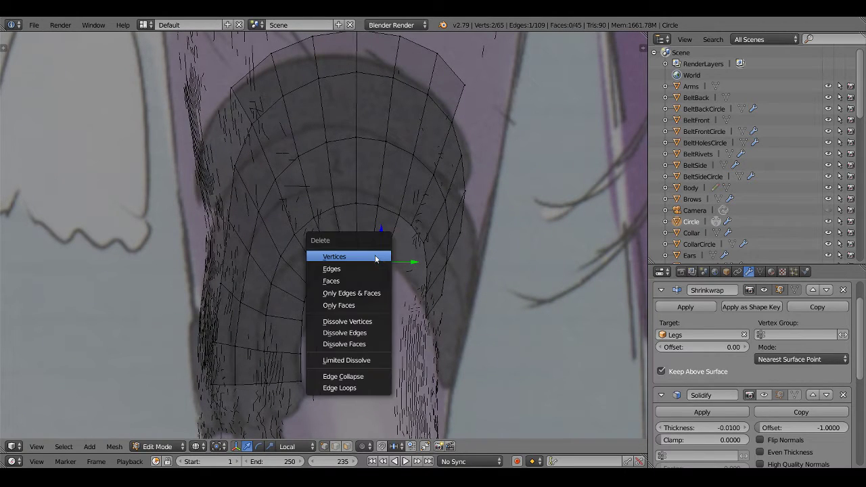
left_click(376, 257)
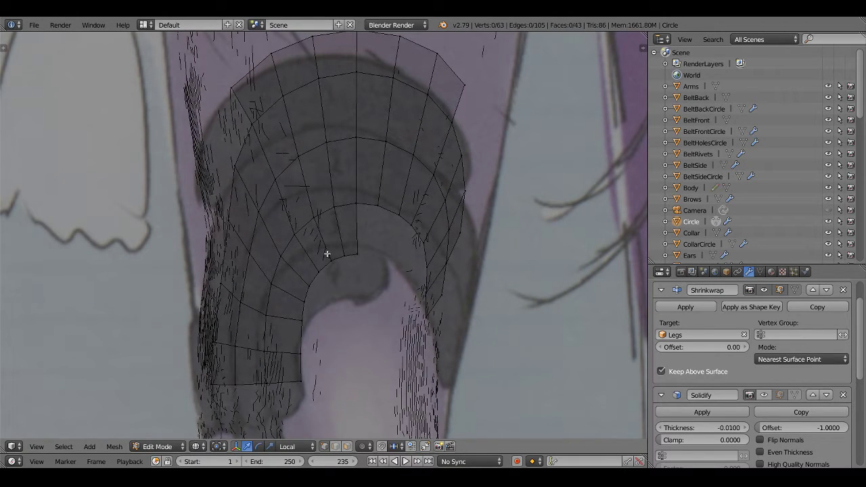
key("z")
scroll(356, 276, "down", 3)
mouse_move(356, 277)
middle_mouse_down()
mouse_move(372, 273)
mouse_move(295, 280)
mouse_move(431, 284)
mouse_move(334, 238)
mouse_move(352, 242)
mouse_move(344, 256)
middle_mouse_up()
key("Tab")
key("Tab")
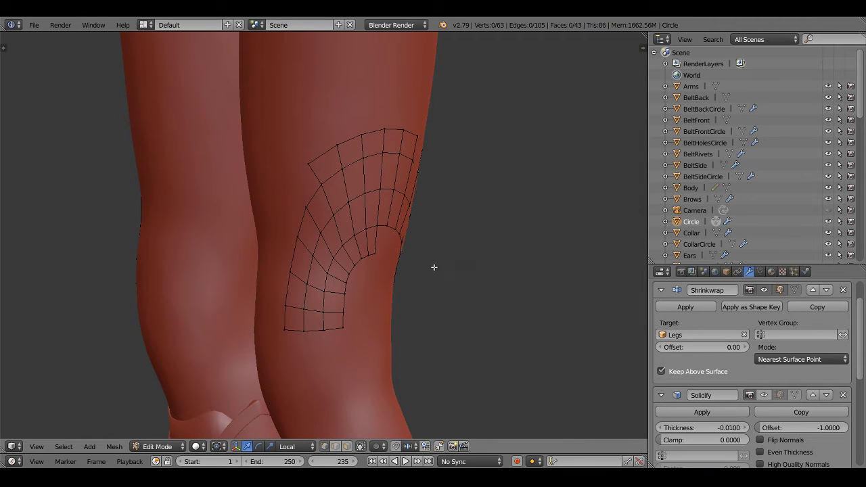
Orbit to a front view of both knees and save the blend file
mouse_move(435, 267)
middle_mouse_down()
mouse_move(266, 218)
mouse_move(344, 201)
mouse_move(483, 242)
mouse_move(352, 236)
mouse_move(351, 226)
mouse_move(381, 236)
mouse_move(442, 160)
mouse_move(406, 205)
mouse_move(449, 205)
mouse_move(412, 196)
mouse_move(358, 213)
mouse_move(388, 207)
mouse_move(315, 261)
middle_mouse_up()
key("z")
scroll(345, 215, "up", 2)
key("z")
key("ctrl+s")
Select a plate vertex and zoom in close on the plate's lower strip end
right_click(442, 160)
key("z")
scroll(315, 261, "up", 4)
mouse_move(345, 329)
middle_mouse_down()
mouse_move(344, 286)
mouse_move(322, 267)
mouse_move(329, 274)
middle_mouse_up()
scroll(348, 278, "down", 3)
scroll(323, 268, "up", 3)
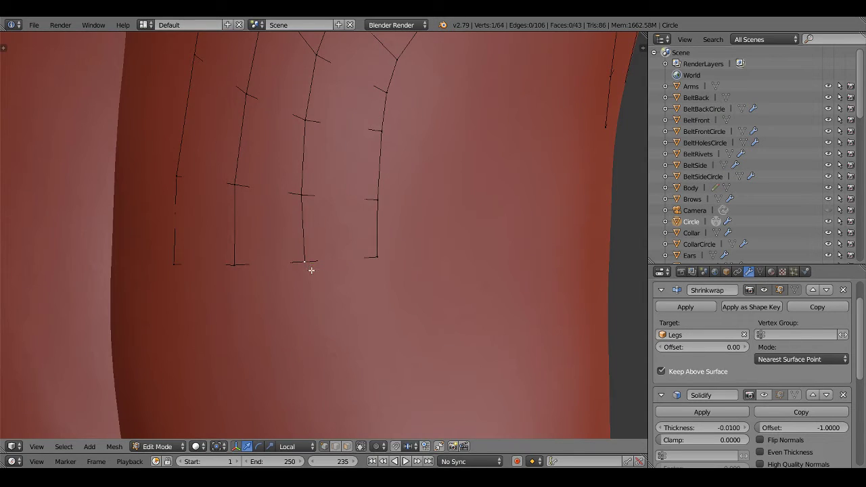
Add new vertices below the strip end, extending the edge into a U-shaped curve
left_click(332, 296, "ctrl")
right_click(378, 282)
key("g")
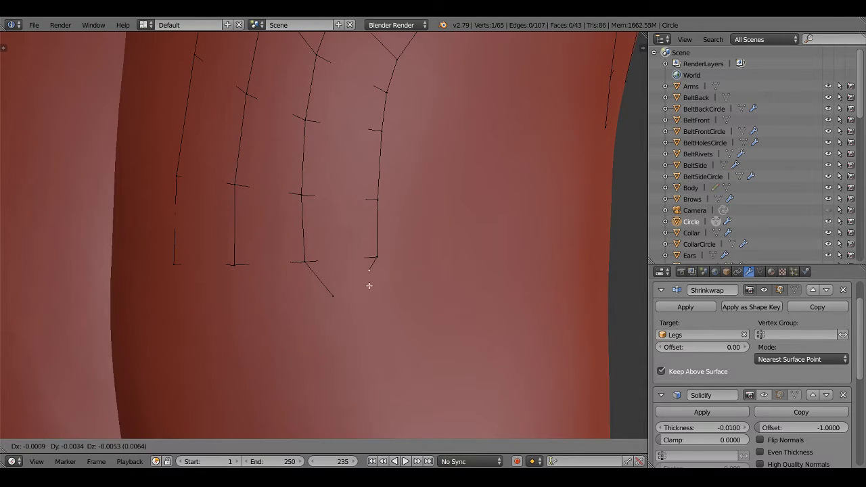
left_click(361, 299)
right_click(334, 297, "shift")
key("f")
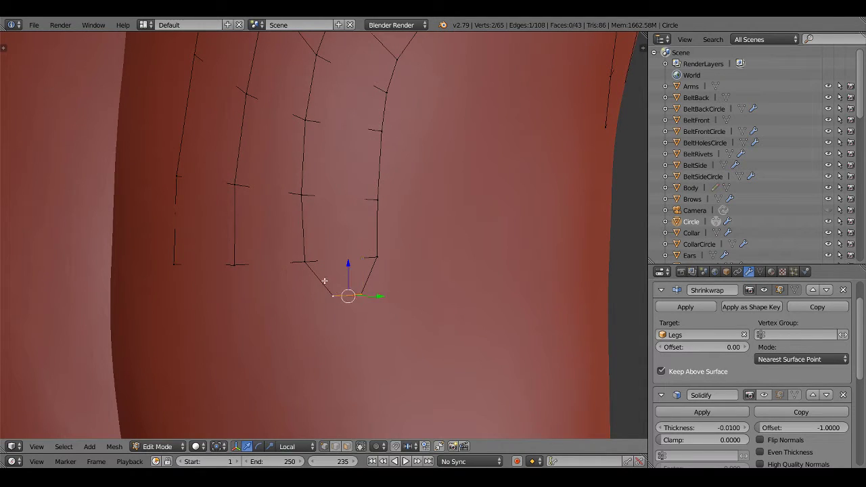
left_click(313, 285, "ctrl")
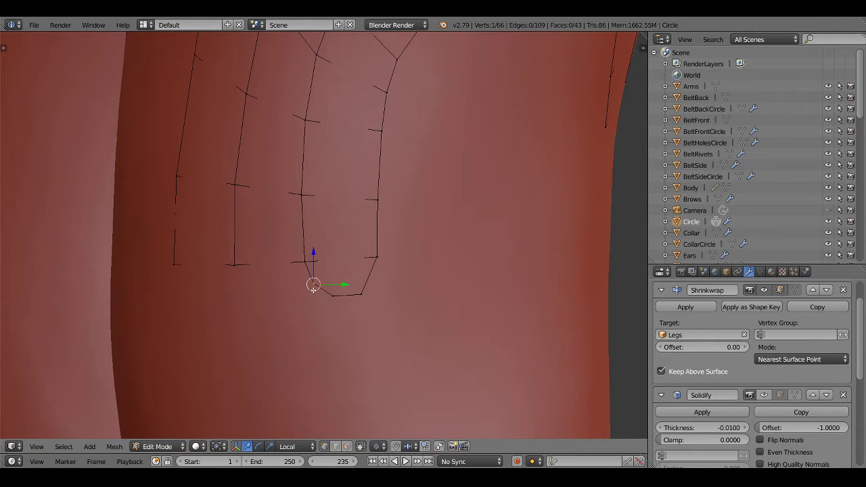
left_click(368, 278, "ctrl")
key("g")
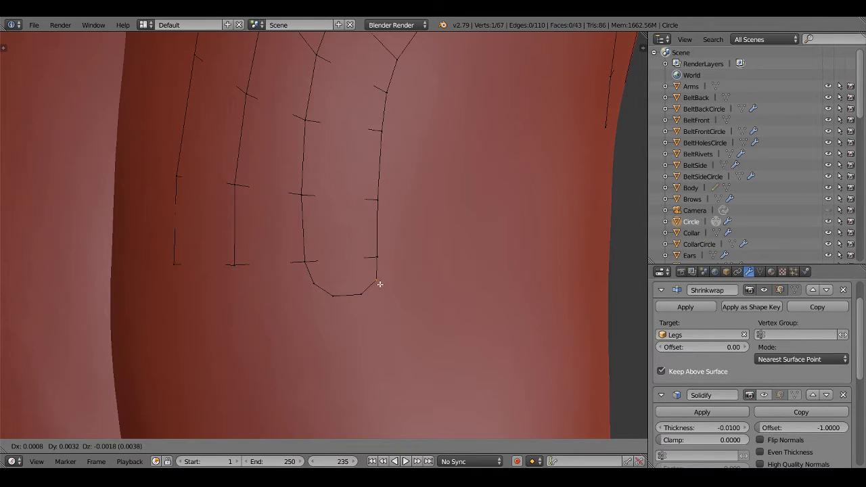
left_click(380, 284)
scroll(377, 286, "up", 2)
Nudge the loop's bottom vertices into place to round off the U shape
key("g")
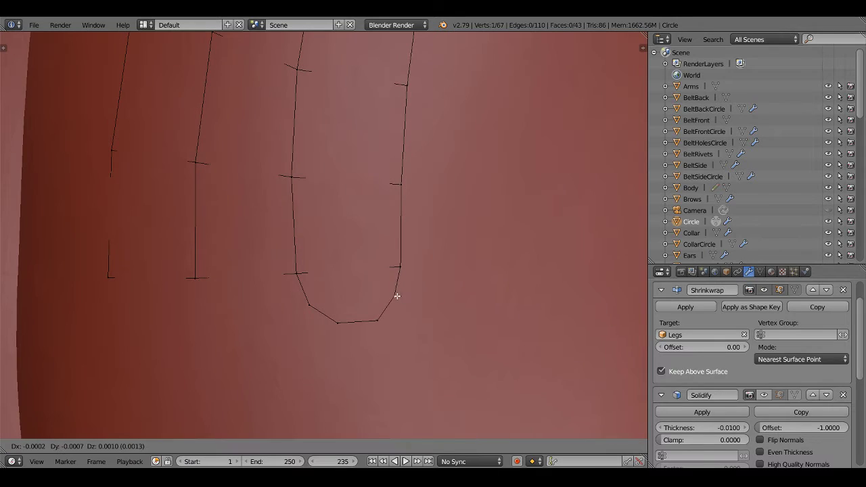
left_click(397, 295)
right_click(308, 305)
key("g")
left_click(307, 307)
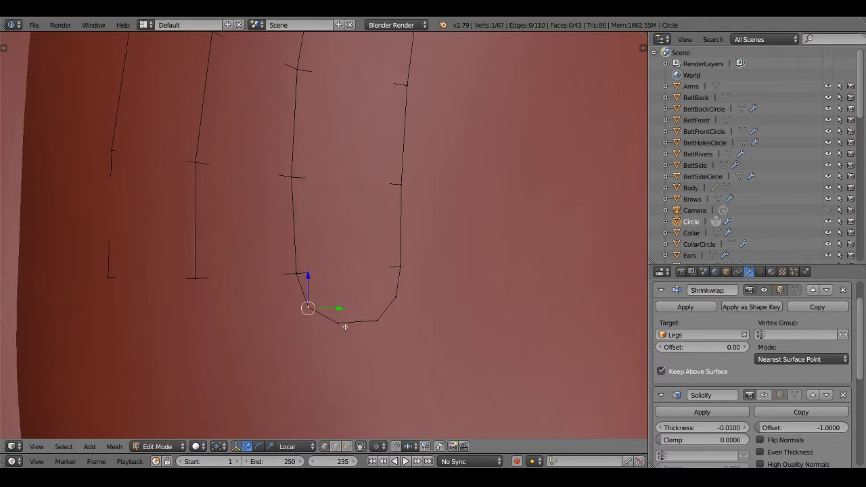
right_click(338, 324)
key("g")
left_click(336, 326)
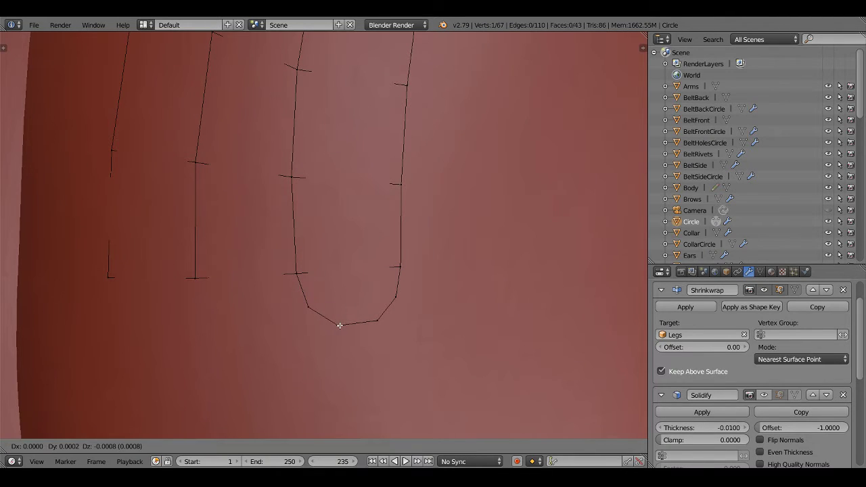
right_click(377, 320)
key("g")
left_click(373, 324)
Preview the plate outside edit mode and reframe the view on the neighbouring lower strip end
scroll(391, 294, "down", 5)
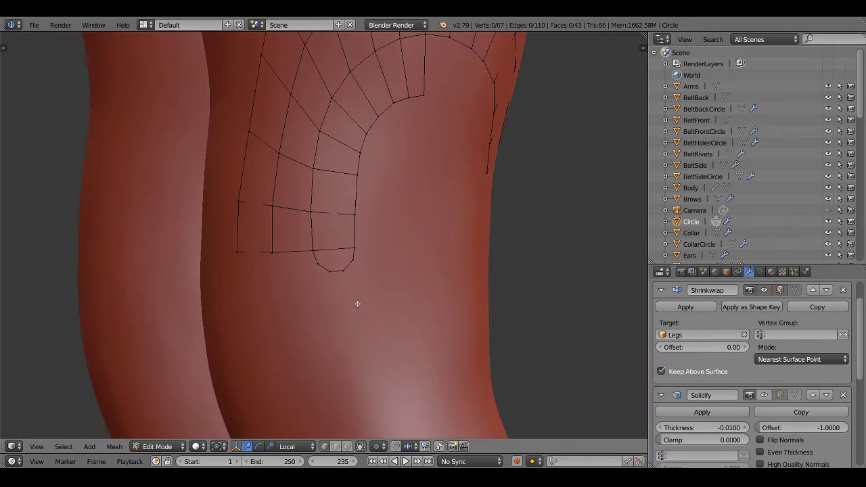
mouse_move(357, 303)
middle_mouse_down()
mouse_move(388, 302)
mouse_move(340, 295)
middle_mouse_up()
key("Tab")
key("Tab")
middle_click_drag(257, 268, 372, 276, "shift")
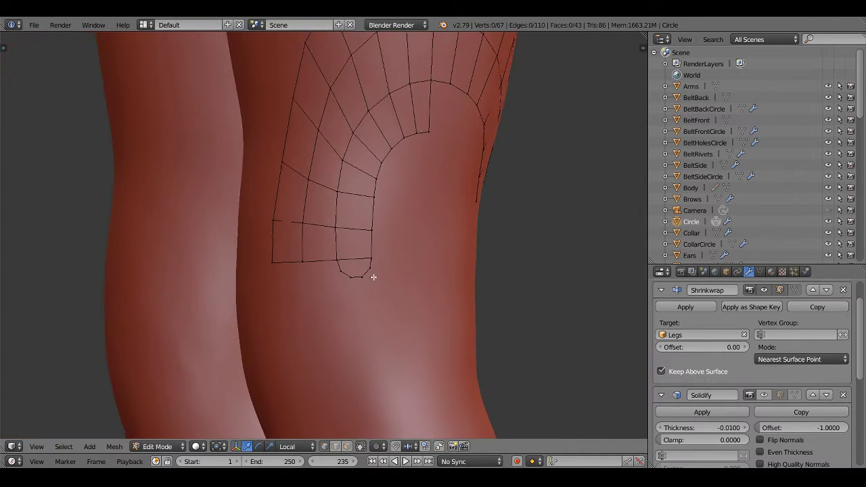
scroll(357, 288, "up", 5)
mouse_move(414, 310)
middle_mouse_down()
mouse_move(315, 294)
mouse_move(341, 286)
mouse_move(332, 286)
middle_mouse_up()
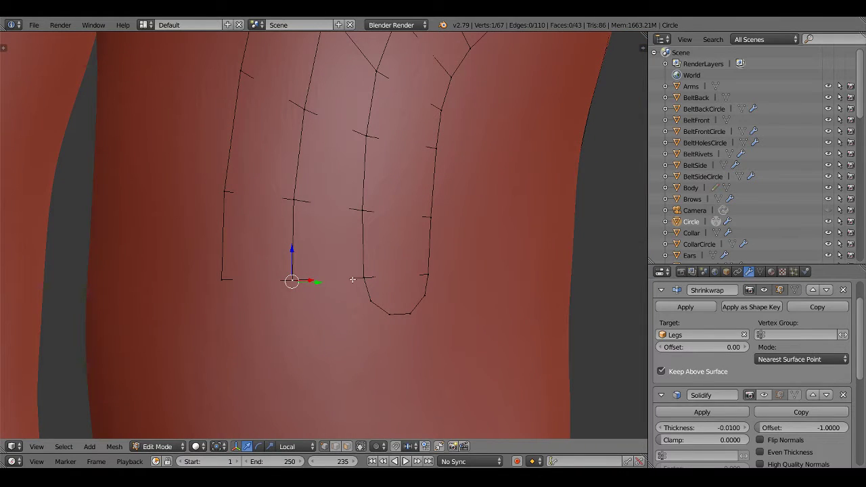
Extrude three new vertices from the strip end to form a second U-shaped loop
key("e")
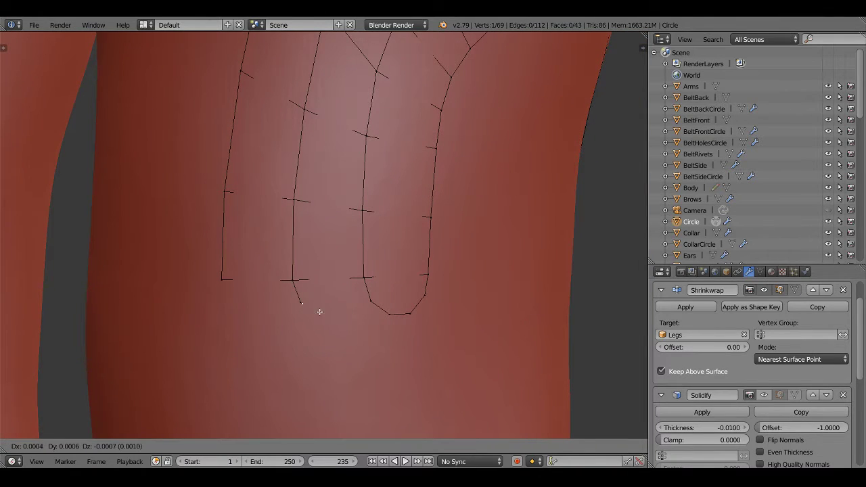
left_click(343, 322)
key("e")
left_click(371, 318)
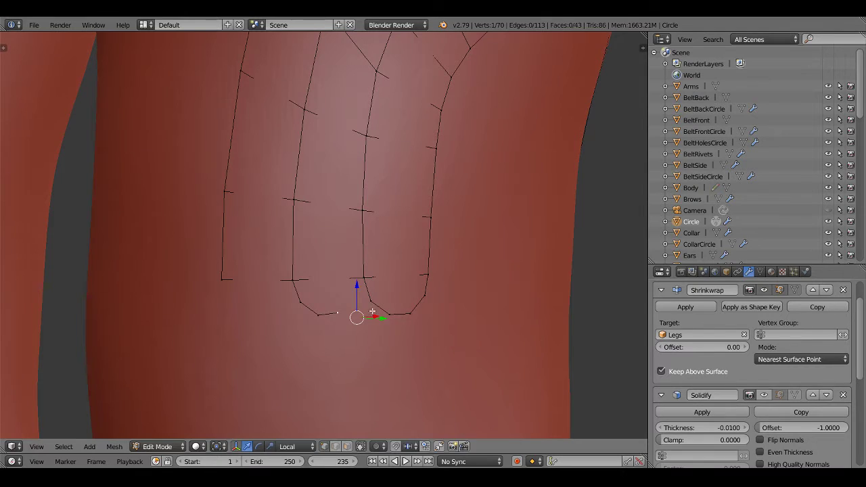
key("e")
left_click(375, 289)
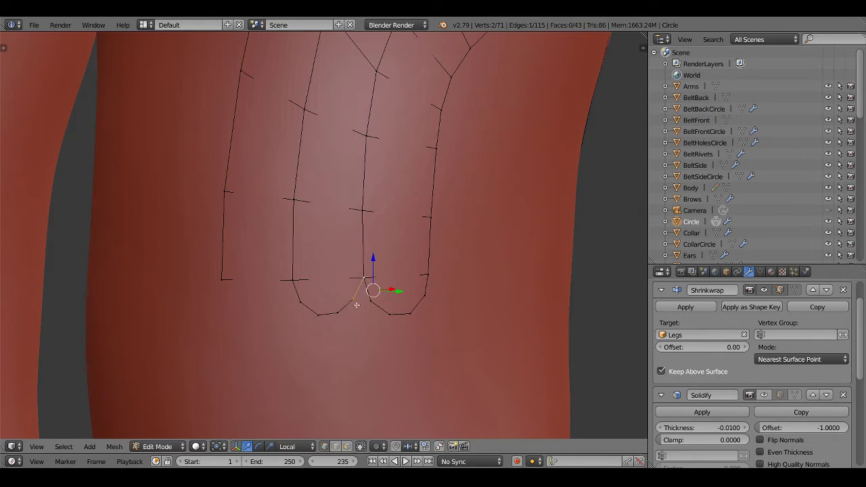
Reposition the first three vertices of the new loop to even out its curve
right_click(357, 305)
key("g")
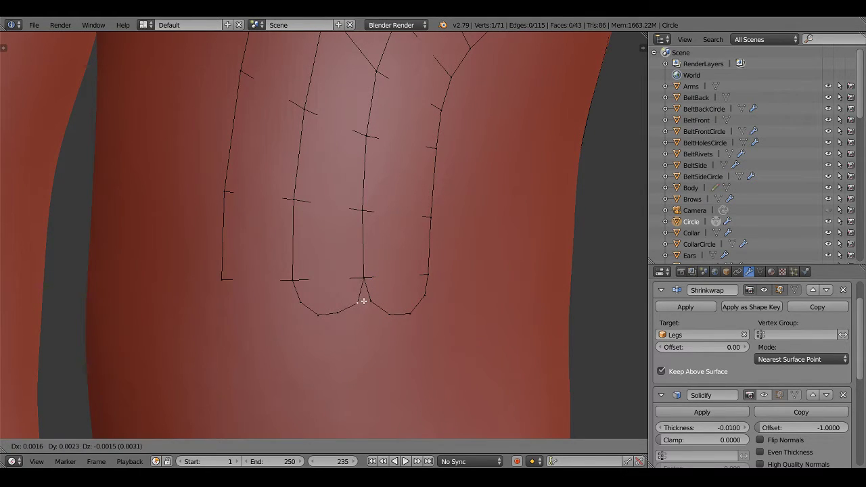
left_click(361, 303)
right_click(341, 313)
key("g")
left_click(342, 315)
right_click(319, 312)
key("g")
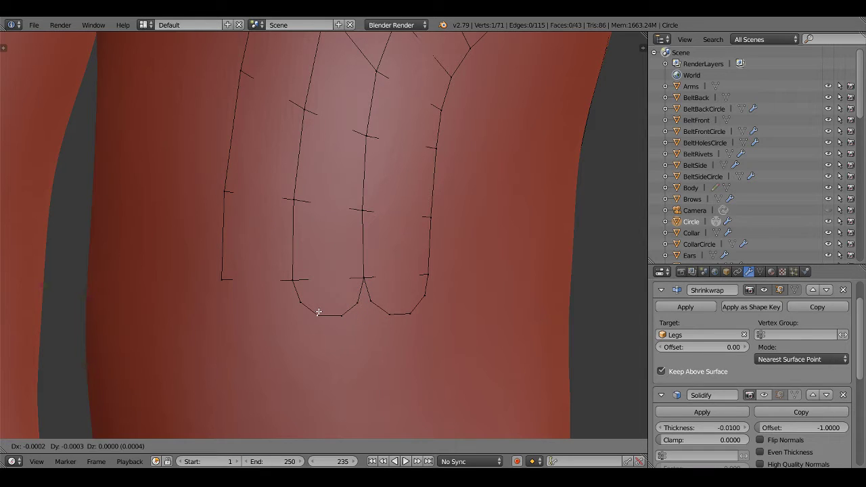
left_click(319, 312)
Adjust the vertices near the loop bottom into a smooth rounded end
right_click(301, 302)
key("g")
left_click(303, 303)
right_click(316, 312)
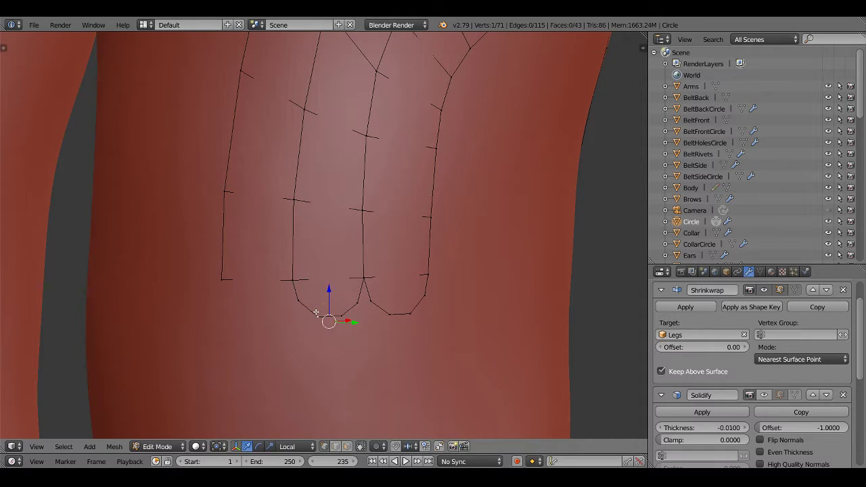
key("g")
left_click(316, 313)
key("g")
left_click(342, 310)
Nudge the loop's bottom vertex slightly left and up, then deselect everything
mouse_move(344, 305)
middle_mouse_down()
mouse_move(409, 309)
mouse_move(429, 297)
mouse_move(342, 274)
middle_mouse_up()
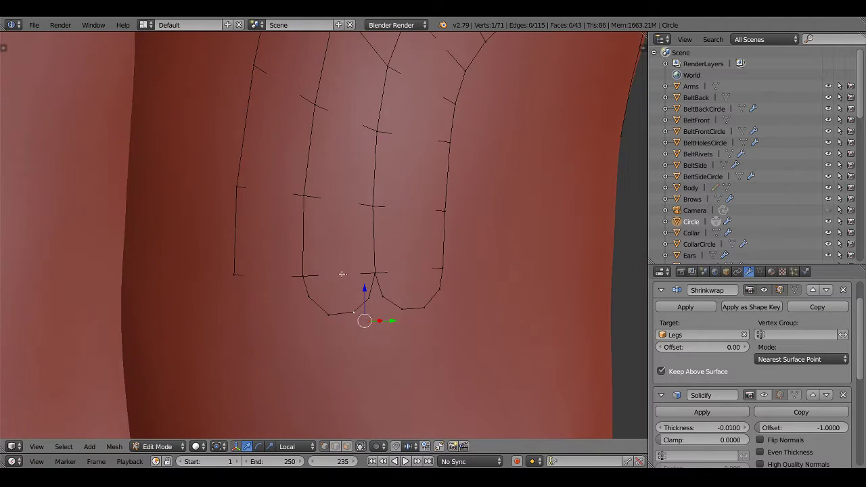
middle_click_drag(408, 315, 321, 331)
right_click(308, 336)
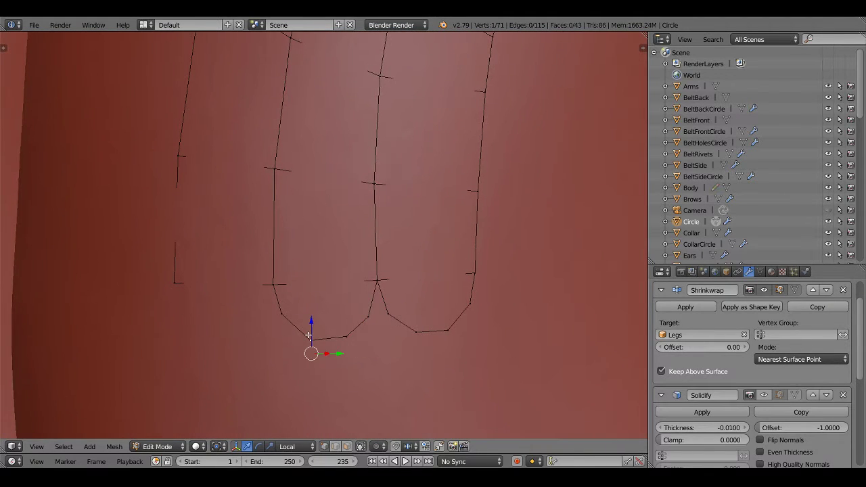
key("g")
left_click(305, 334)
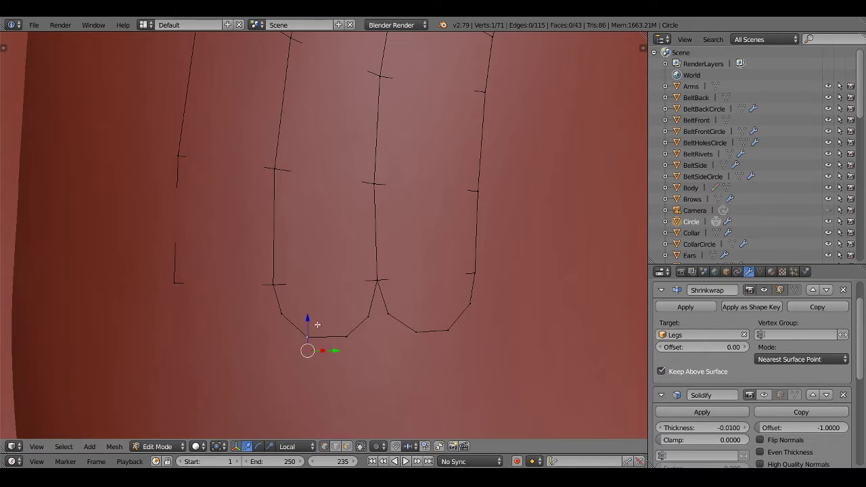
key("g")
left_click(317, 336)
key("a")
scroll(399, 327, "down", 3)
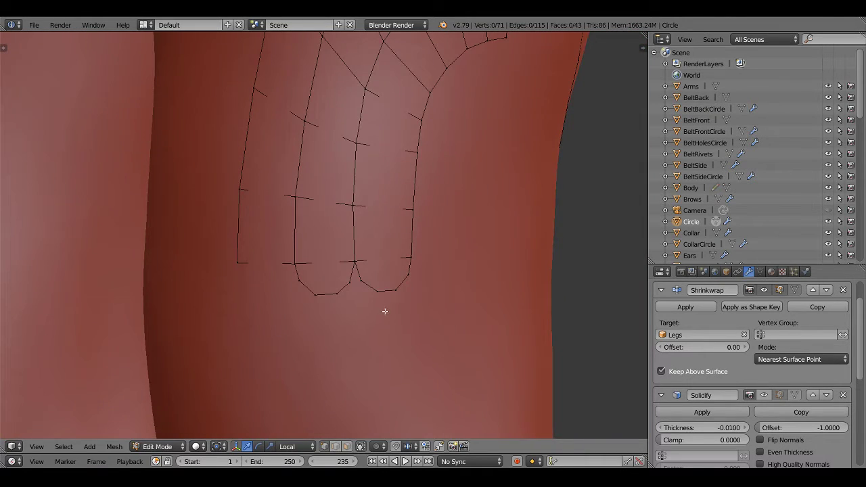
Extend edges below the left strip and second strip corner, join them, and split the bottom into three segments
middle_click_drag(385, 311, 289, 293)
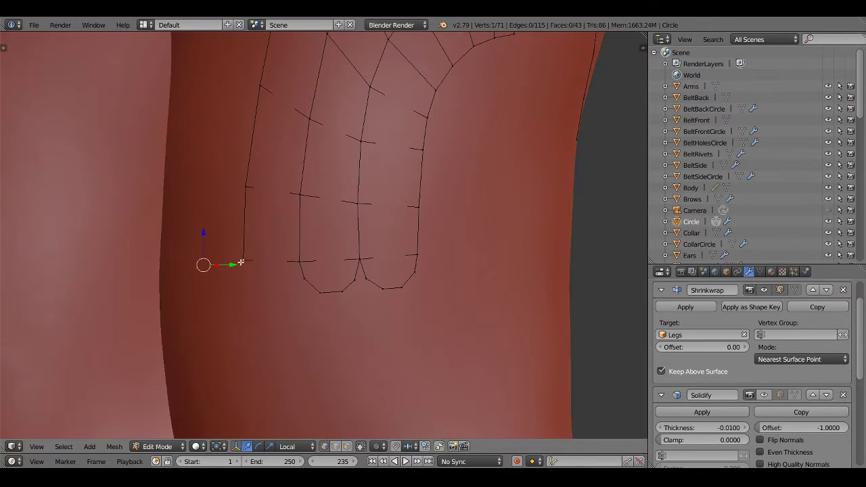
middle_click_drag(241, 261, 305, 273)
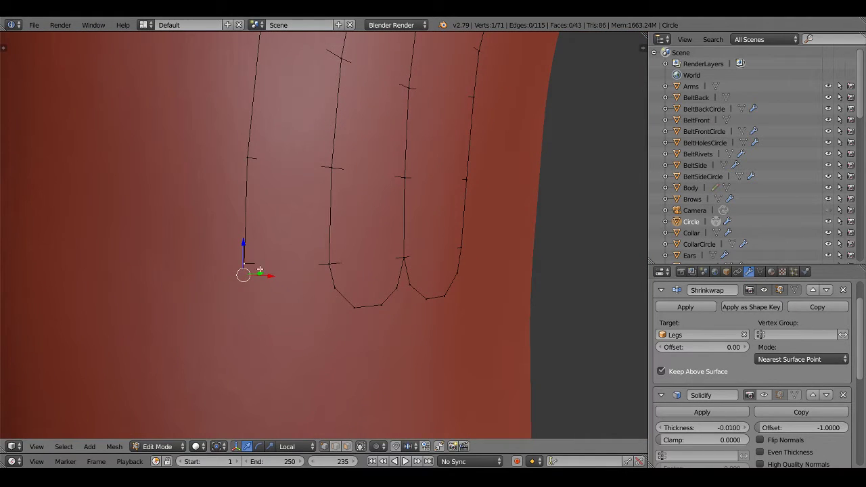
left_click(252, 291, "ctrl")
right_click(328, 264)
left_click(316, 295, "ctrl")
right_click(260, 295, "shift")
key("k")
left_click(273, 293)
left_click(295, 295)
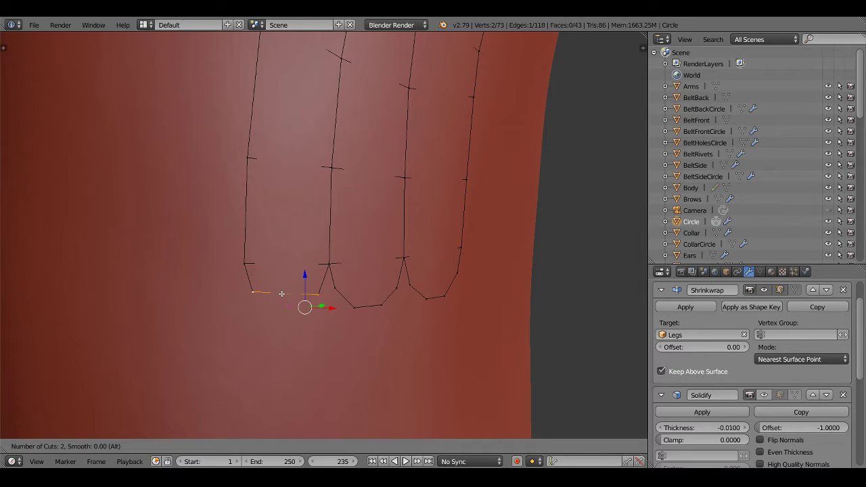
key("Return")
Lower the middle bottom segment and place the corner vertex to round the end
middle_click_drag(289, 295, 301, 288, "shift")
key("g")
left_click(302, 301)
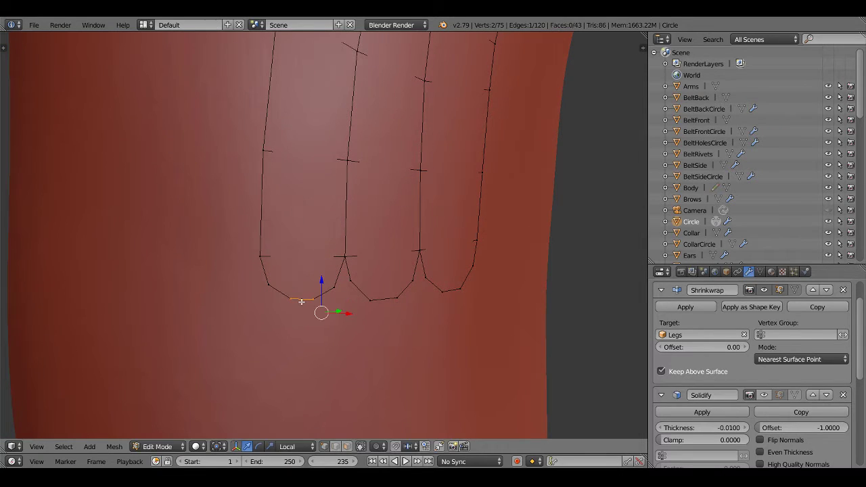
right_click(291, 300)
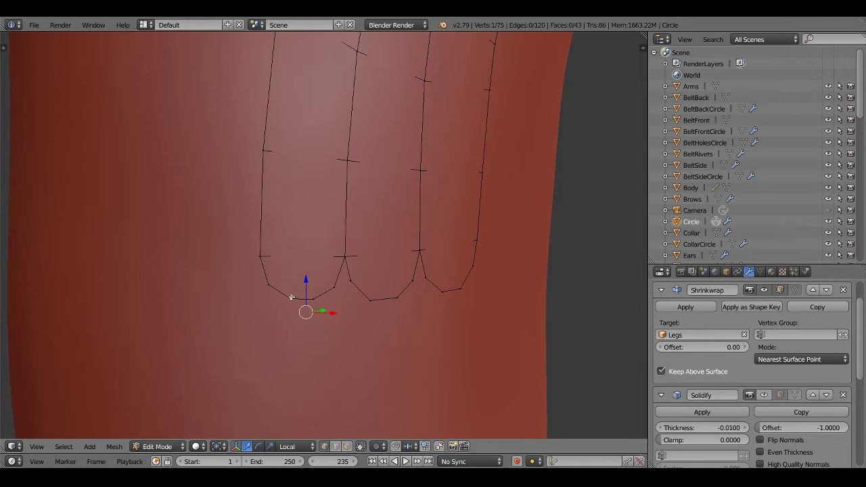
key("g")
left_click(289, 299)
key("g")
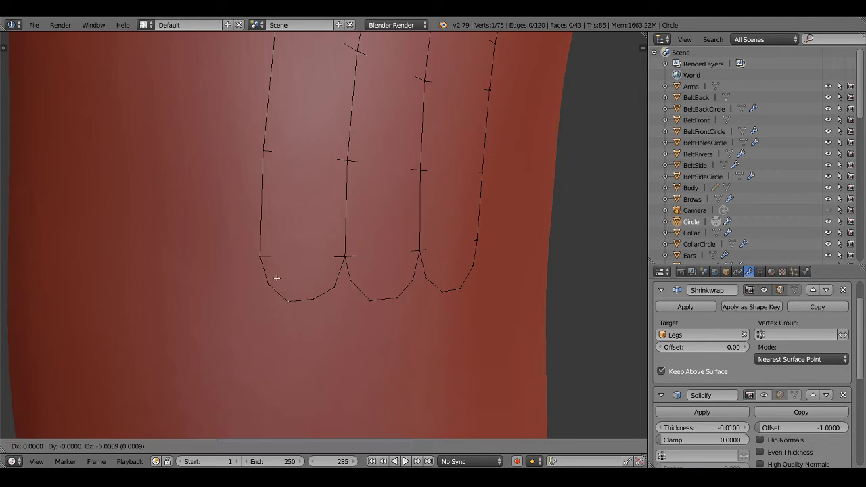
left_click(276, 278)
Preview the plate, then view all three tab ends and nudge a bottom vertex
key("Tab")
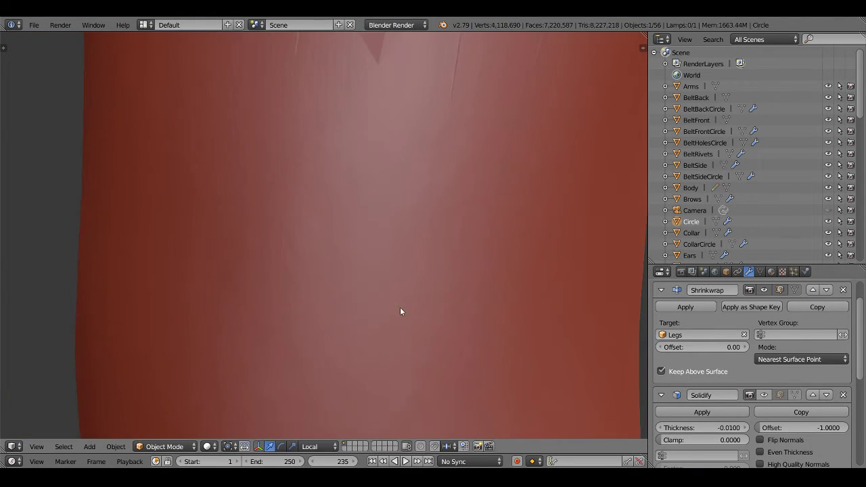
key("Tab")
middle_click_drag(386, 293, 328, 323)
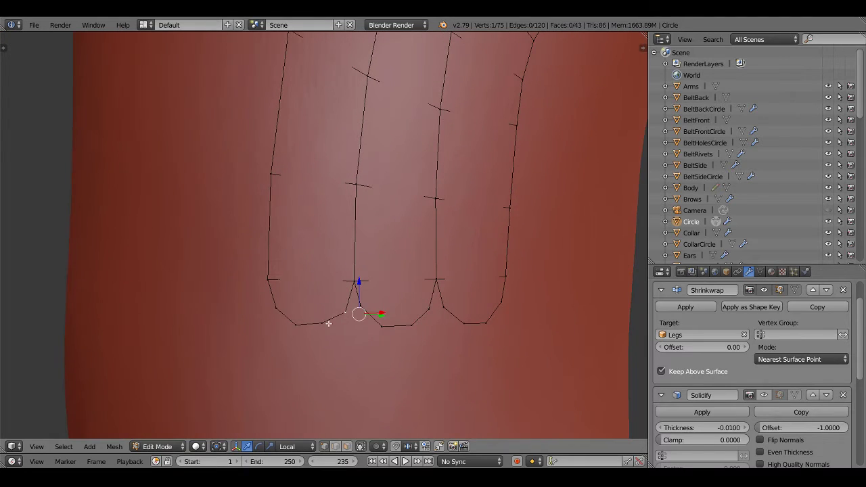
key("g")
left_click(326, 326)
key("g")
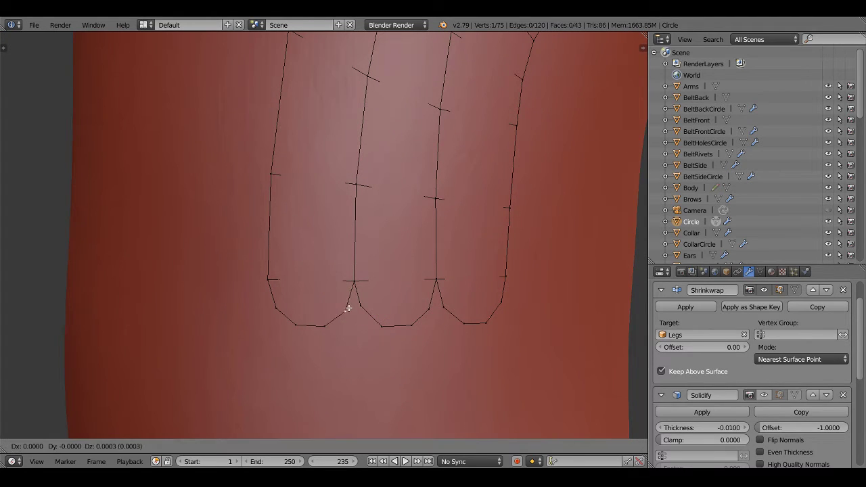
left_click(349, 308)
Nudge the middle tab's bottom-left vertex and set the next bottom vertex slightly lower
right_click(291, 327)
key("g")
left_click(298, 324)
right_click(370, 307)
key("g")
left_click(374, 313)
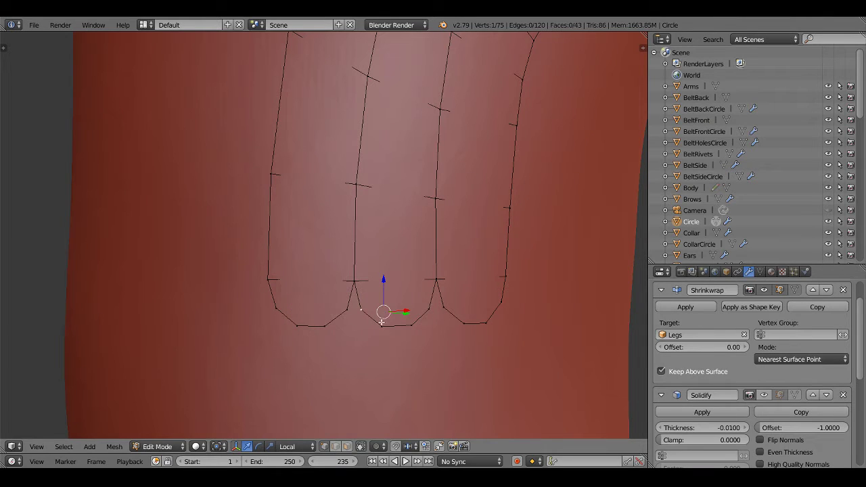
Nudge the right tab's bottom vertices so all three tab ends match
right_click(380, 325)
key("g")
left_click(385, 328)
right_click(412, 325)
key("g")
left_click(414, 325)
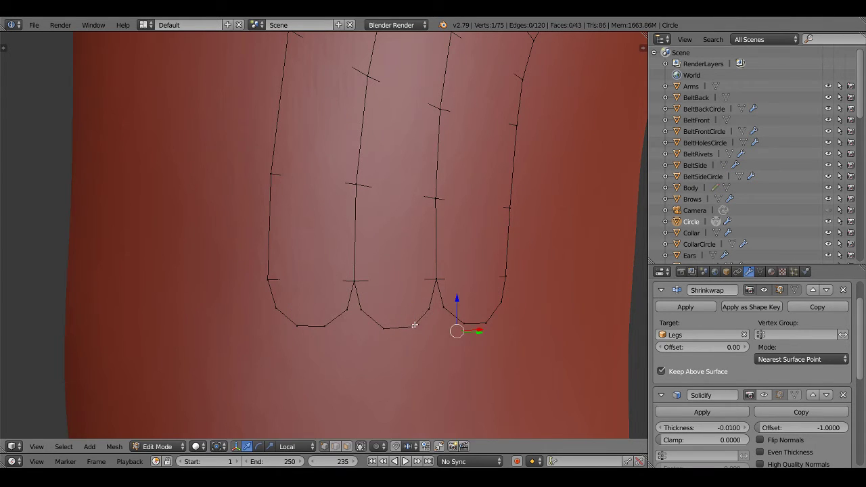
scroll(414, 326, "down", 3)
mouse_move(405, 318)
middle_mouse_down()
mouse_move(344, 258)
mouse_move(315, 255)
mouse_move(462, 244)
mouse_move(413, 243)
mouse_move(464, 264)
mouse_move(453, 261)
middle_mouse_up()
Extend new edges and extrude vertices from the band's inner end to form the hook shape
key("a")
scroll(439, 244, "up", 2)
scroll(406, 221, "up", 3)
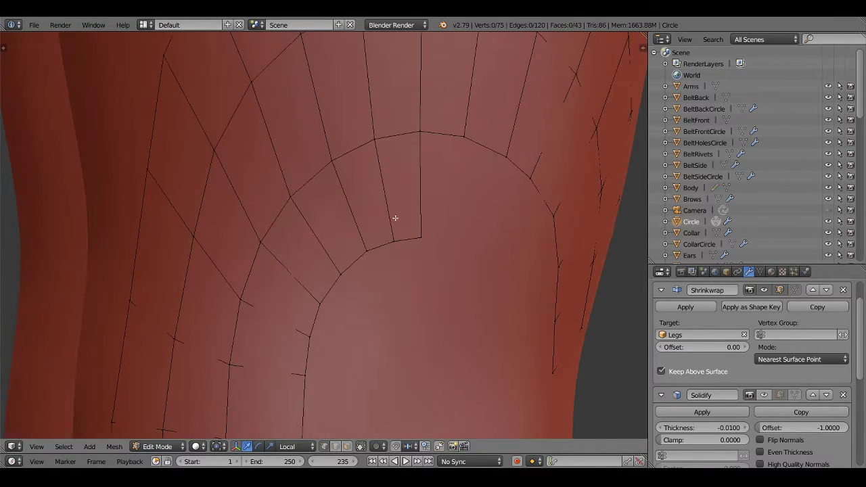
left_click(447, 157, "ctrl")
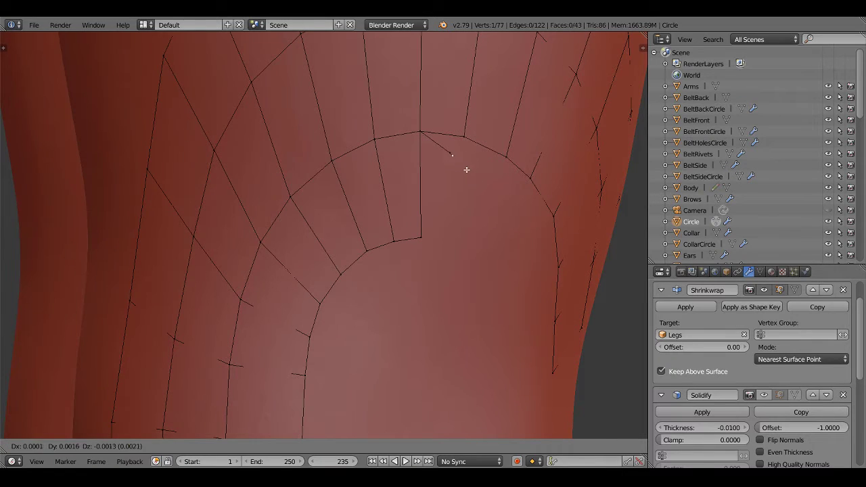
left_click(480, 197, "ctrl")
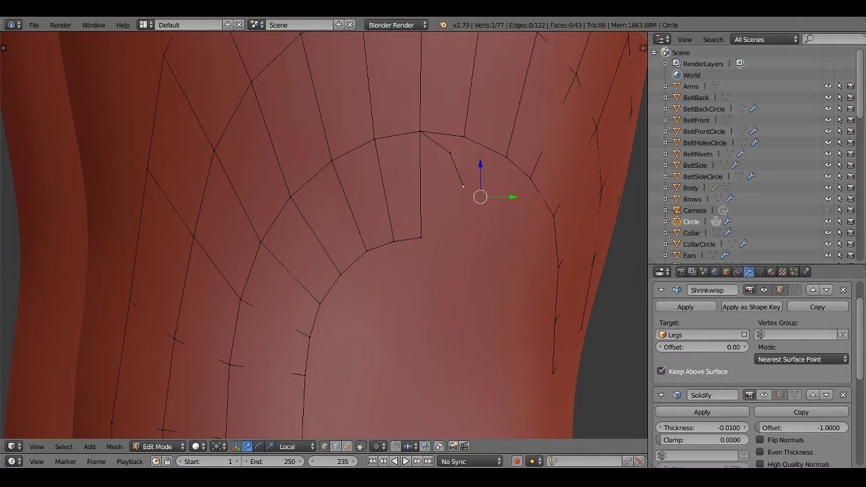
key("g")
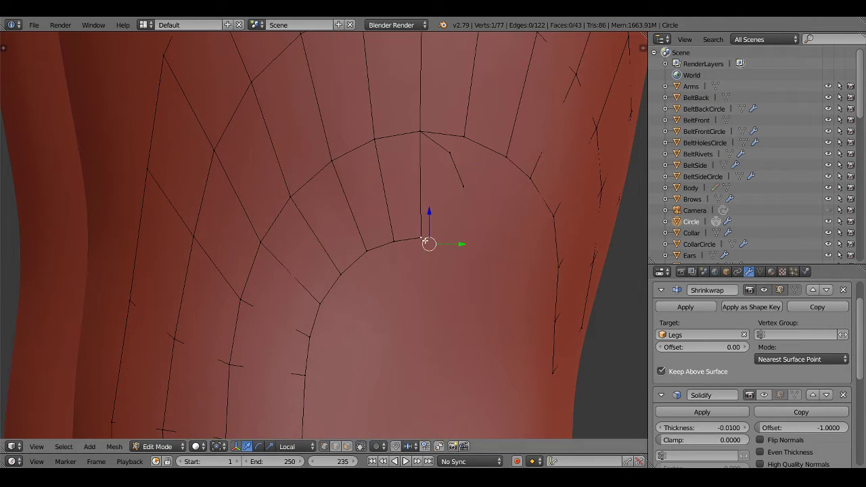
key("e")
left_click(464, 202)
key("g")
left_click(464, 170)
Nudge the hook's top, middle and lower vertices into their final positions
right_click(451, 142)
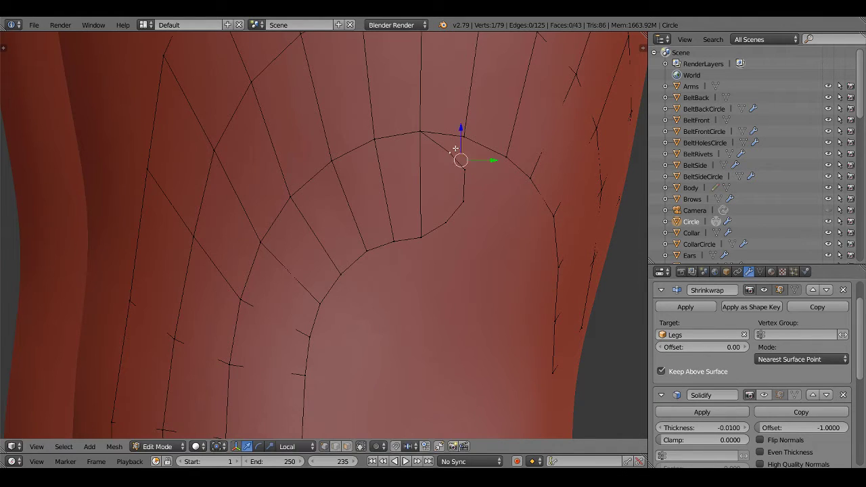
key("g")
left_click(453, 139)
right_click(464, 169)
key("g")
left_click(464, 167)
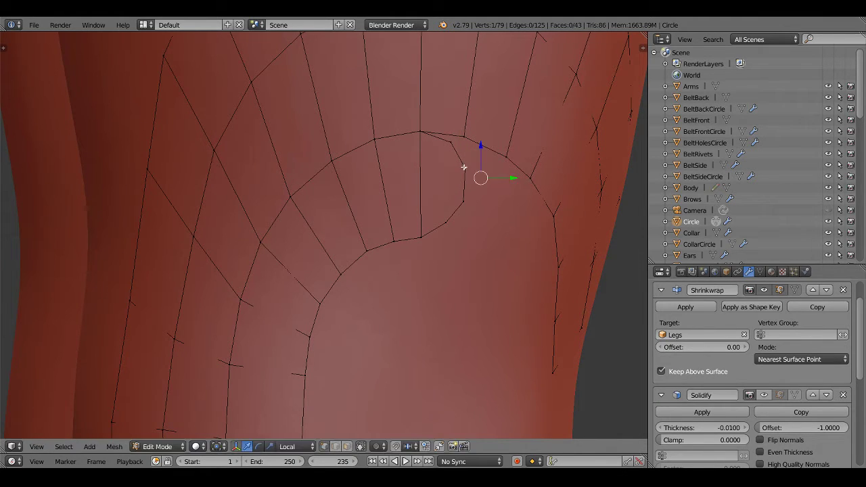
right_click(445, 221)
key("g")
left_click(448, 225)
right_click(466, 199)
key("g")
left_click(468, 202)
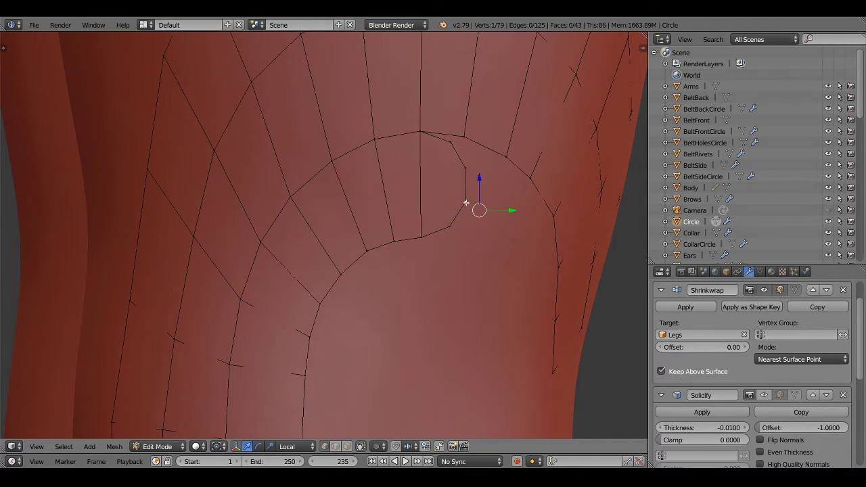
middle_click_drag(467, 203, 467, 227)
mouse_move(451, 257)
middle_mouse_down()
mouse_move(435, 276)
mouse_move(406, 247)
mouse_move(421, 243)
mouse_move(313, 234)
mouse_move(368, 218)
mouse_move(400, 163)
mouse_move(458, 174)
mouse_move(261, 199)
mouse_move(340, 169)
mouse_move(377, 232)
middle_mouse_up()
Select a knee plate vertex and preview a loop cut along the plate, then cancel it
key("a")
right_click(340, 169)
mouse_move(393, 289)
middle_mouse_down()
mouse_move(379, 264)
mouse_move(390, 228)
mouse_move(366, 229)
middle_mouse_up()
scroll(373, 258, "up", 2)
scroll(366, 228, "up", 1)
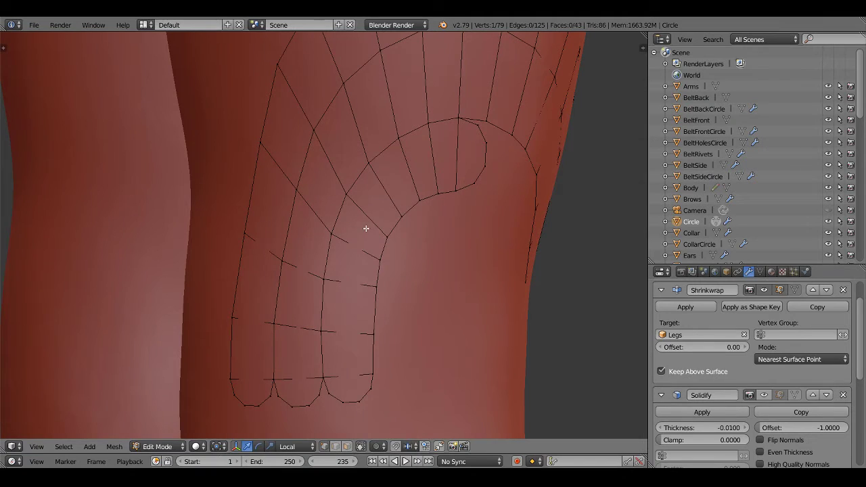
key("ctrl+r")
scroll(366, 229, "up", 1)
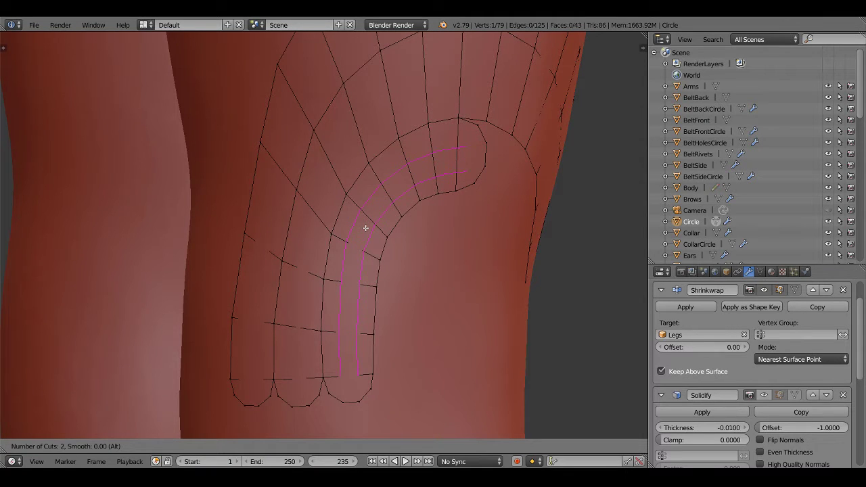
key("Escape")
scroll(460, 191, "up", 2)
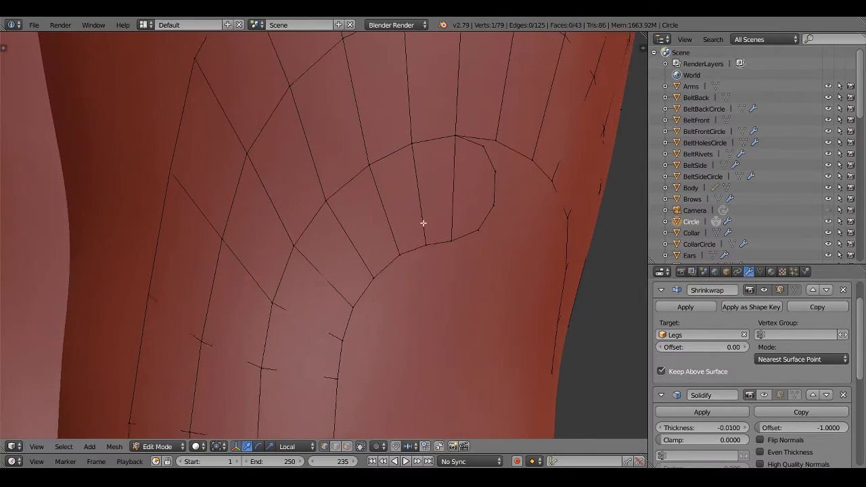
scroll(384, 229, "up", 2)
scroll(388, 209, "up", 2)
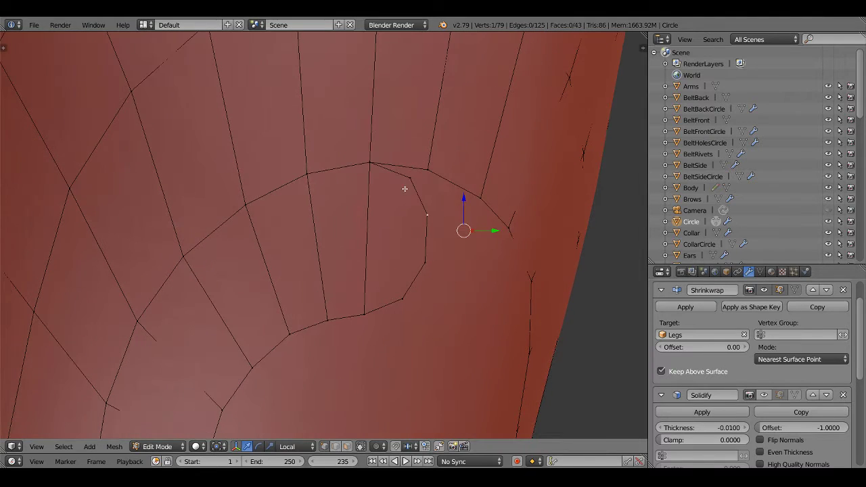
Extrude a chain of new vertices inward from the hook's boundary vertices
key("e")
left_click(388, 203)
key("e")
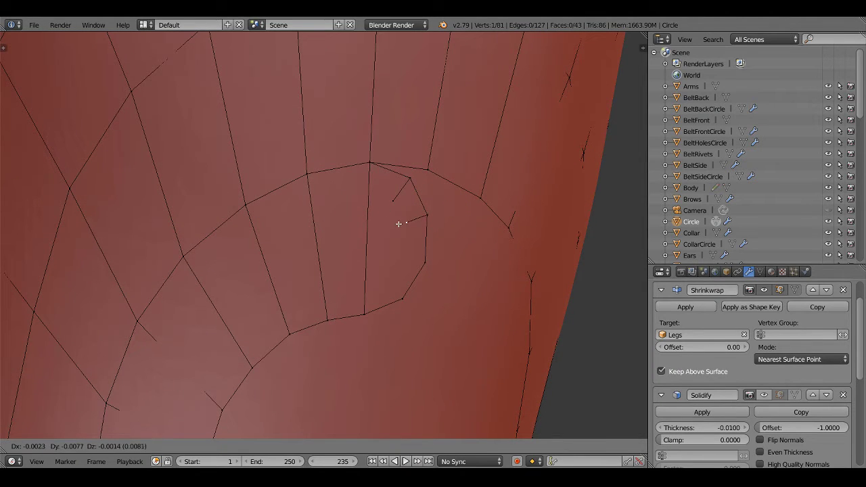
left_click(399, 223)
right_click(425, 262)
key("e")
left_click(402, 255)
right_click(402, 298)
key("e")
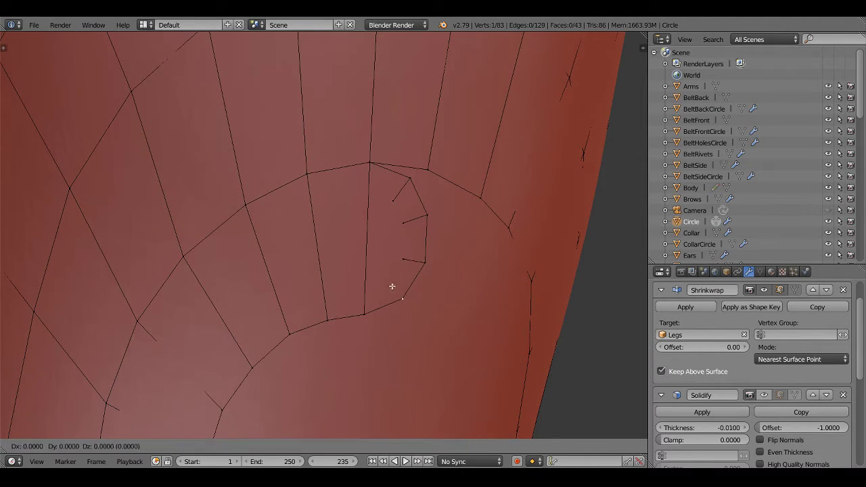
right_click(371, 271)
right_click(404, 261, "shift")
In edge select mode, fill the gap between the hook's opposite edges with a face
key("ctrl+Tab")
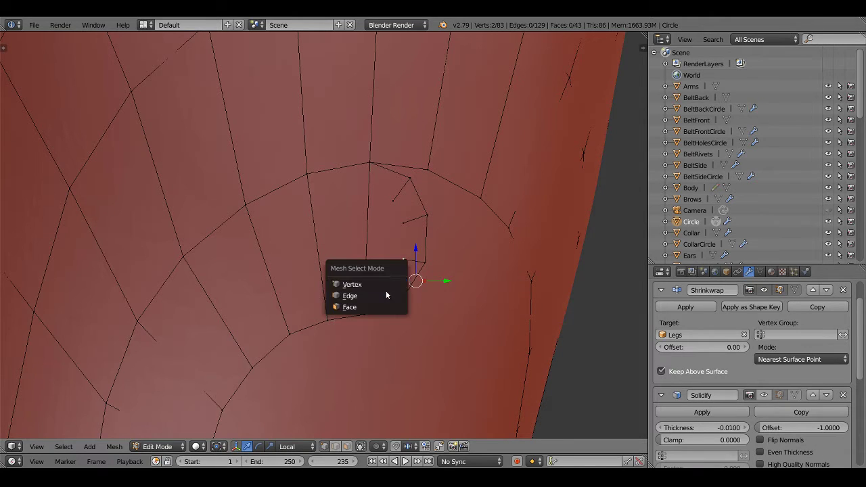
left_click(387, 295)
right_click(402, 278)
right_click(408, 263)
right_click(411, 221, "shift")
key("f")
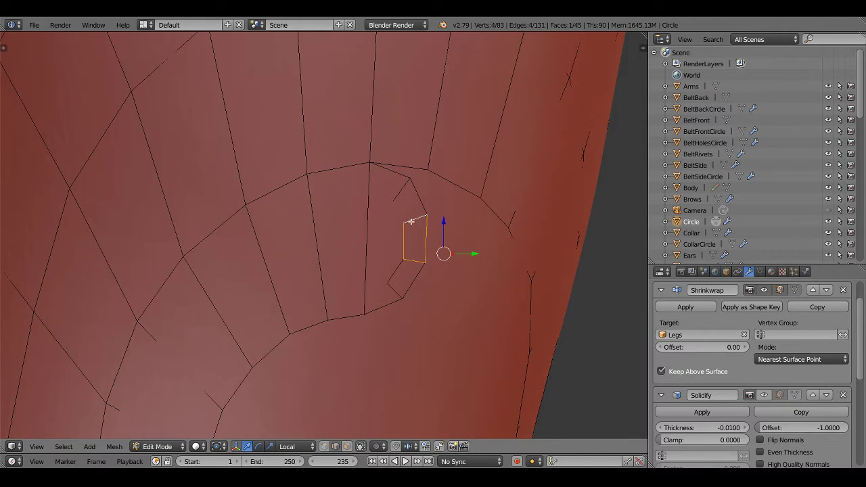
right_click(400, 193, "shift")
Add edge loops across the hook and slide the new loop slightly lower
key("ctrl+r")
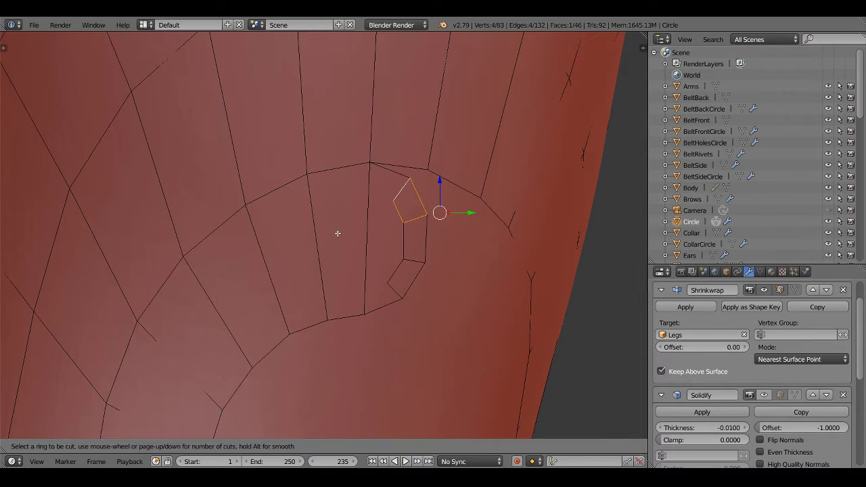
scroll(351, 236, "up", 1)
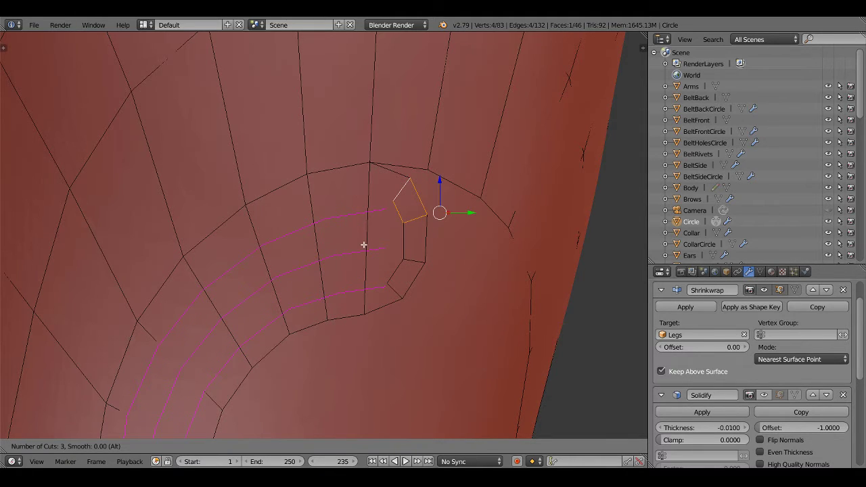
left_click(364, 245)
left_click(357, 201)
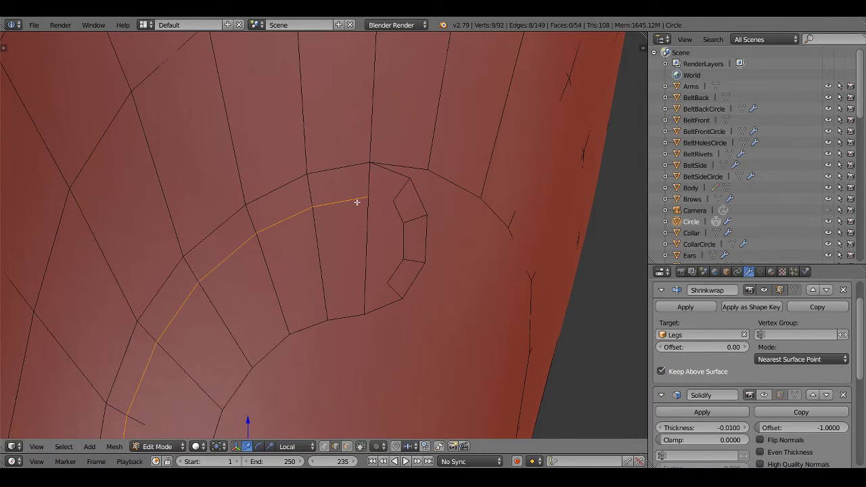
key("ctrl+e")
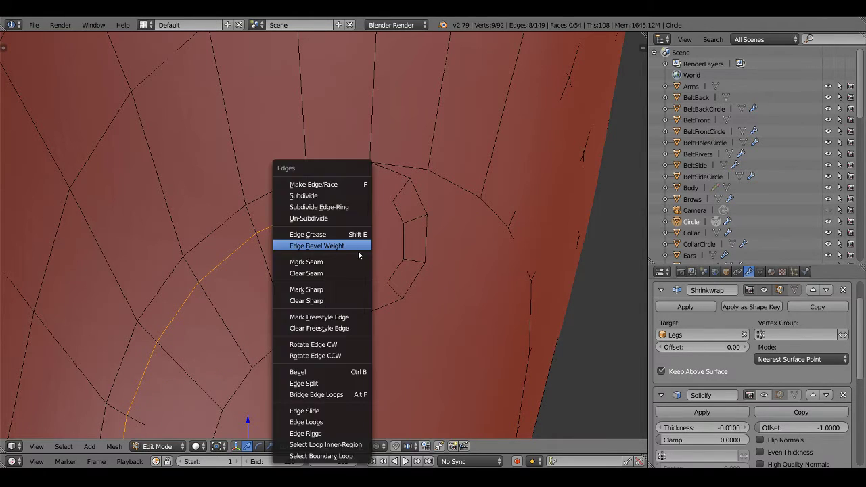
left_click(358, 250)
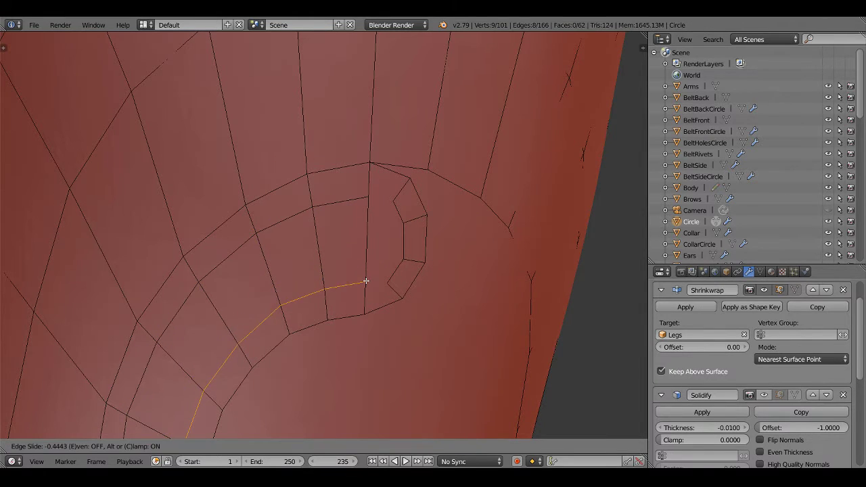
left_click(366, 283)
middle_click_drag(351, 250, 368, 243, "shift")
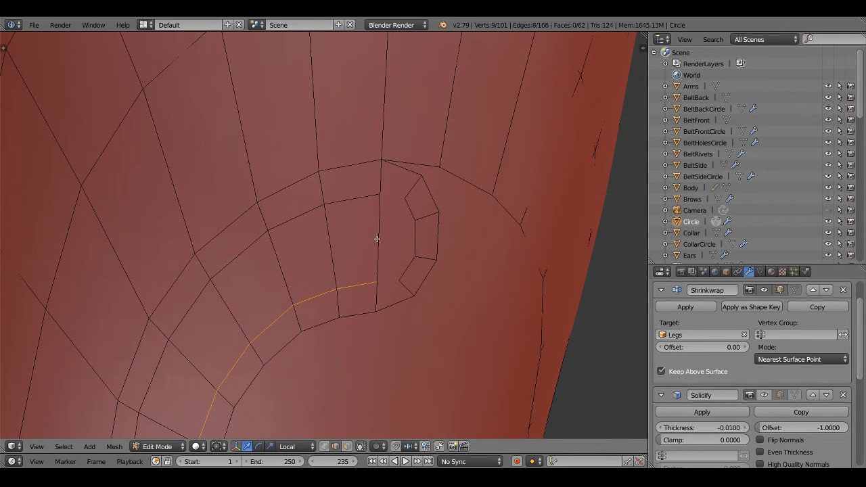
Cut extra loops across the curved band and fill the gap beside its inner loop with quads
key("ctrl+r")
scroll(376, 238, "up", 2)
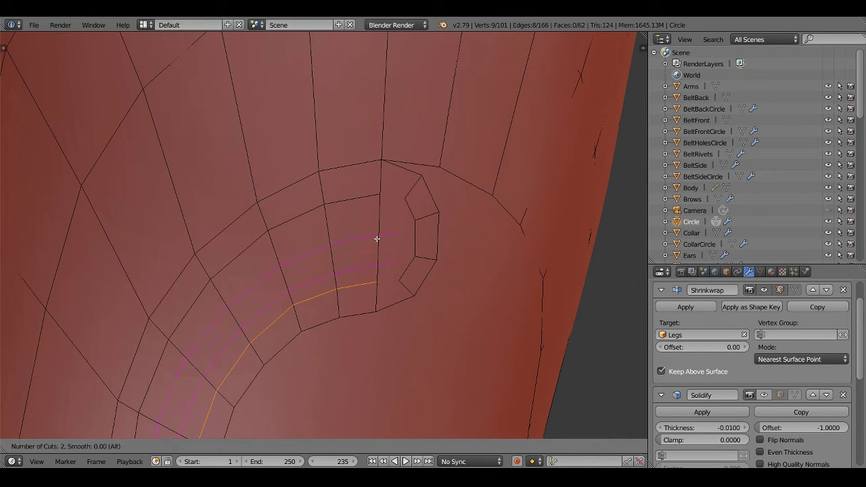
left_click(377, 239)
right_click(377, 238)
right_click(397, 188)
key("f")
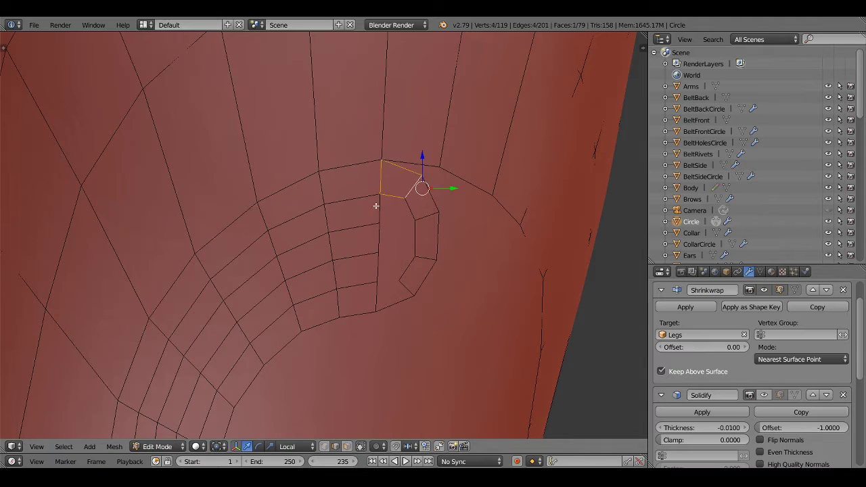
key("f")
key("f")
right_click(376, 267)
right_click(406, 266, "shift")
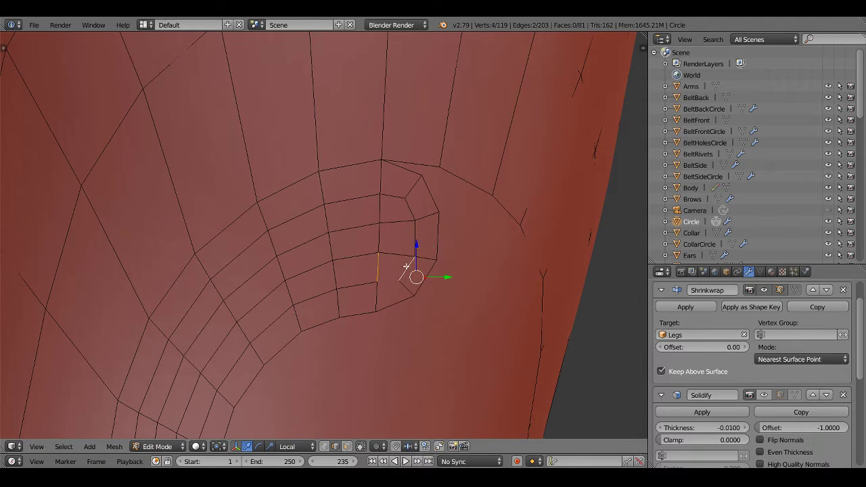
key("f")
key("f")
right_click(391, 197)
right_click(403, 173, "shift")
Clear the selection and bring the rounded bottom lobe into view
key("a")
scroll(399, 196, "down", 2)
scroll(376, 248, "down", 3)
middle_click_drag(377, 247, 344, 270)
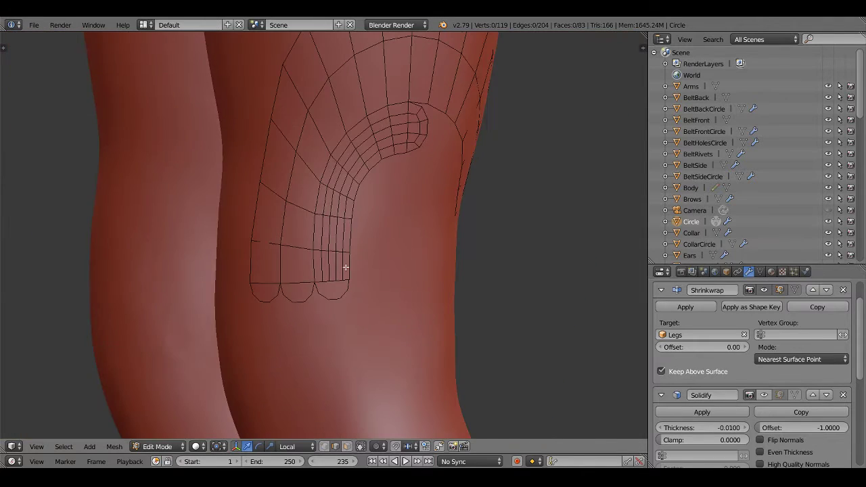
scroll(342, 324, "up", 5)
mouse_move(342, 324)
middle_mouse_down("shift")
mouse_move(343, 232)
mouse_move(342, 279)
middle_mouse_up("shift")
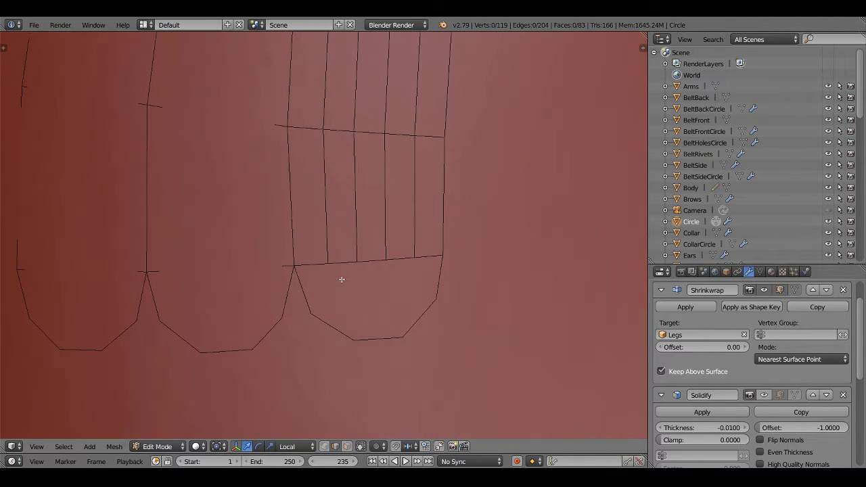
Extrude a vertex chain following the curve inside the bottom lobe
right_click(328, 320)
key("ctrl+Tab")
left_click(318, 309)
right_click(311, 314)
key("e")
left_click(341, 289)
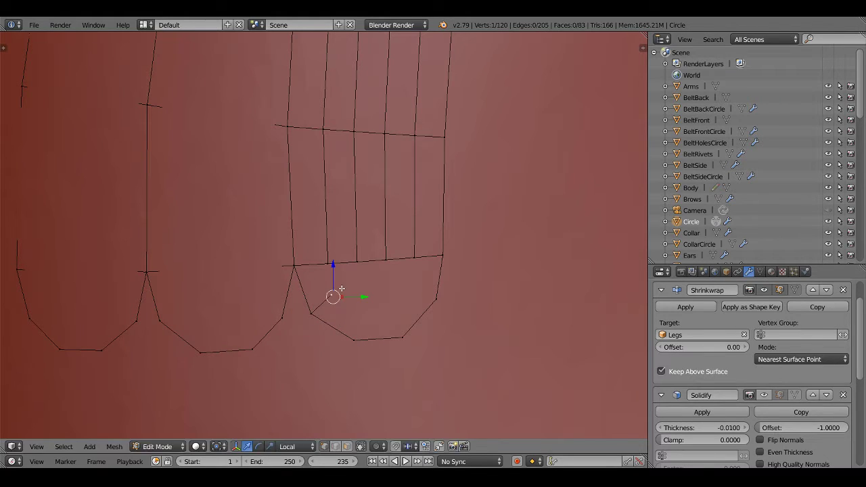
key("e")
left_click(373, 310)
key("e")
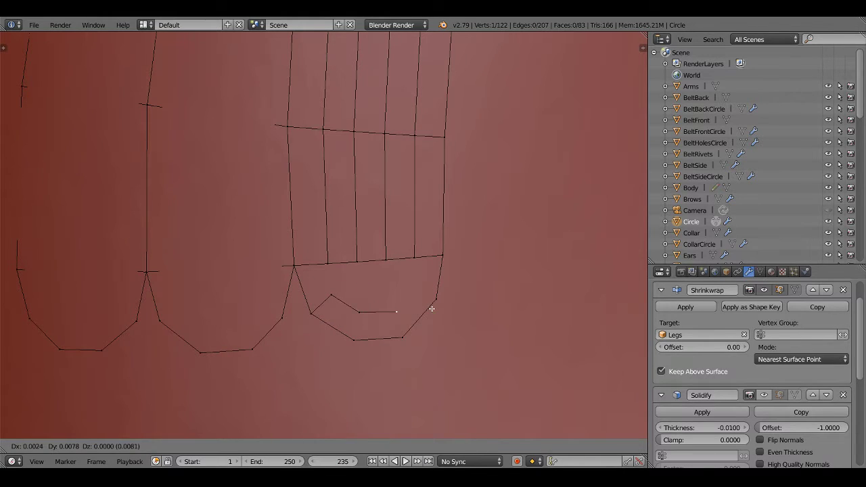
left_click(409, 309)
key("e")
left_click(420, 291)
Fill faces between the chain and lobe edge, then fill the remaining edge-loop opening
left_click(324, 266)
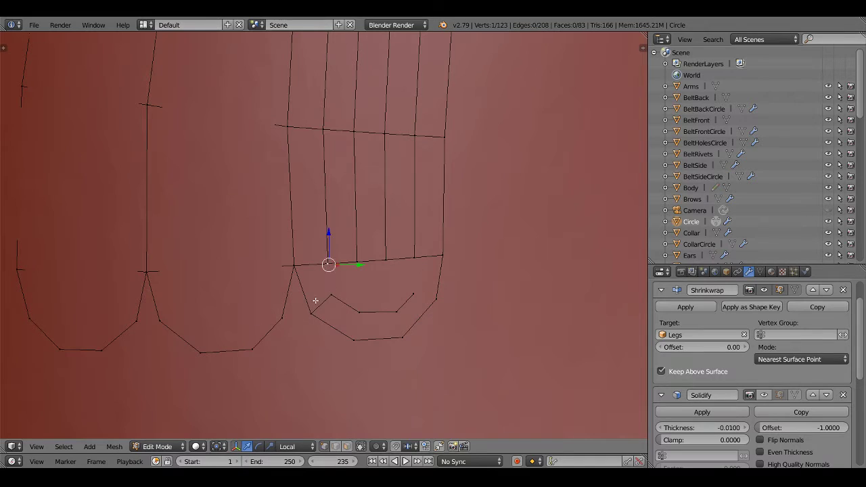
right_click(300, 269, "ctrl")
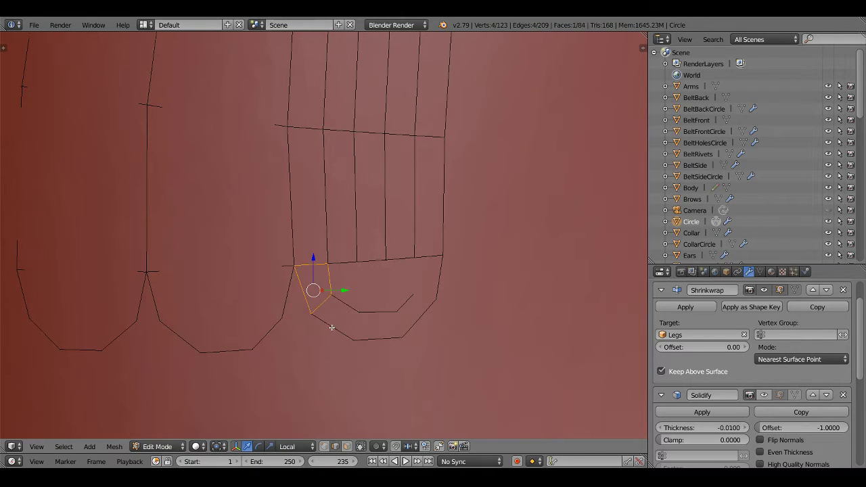
key("f")
key("f")
key("f")
right_click(405, 316, "shift")
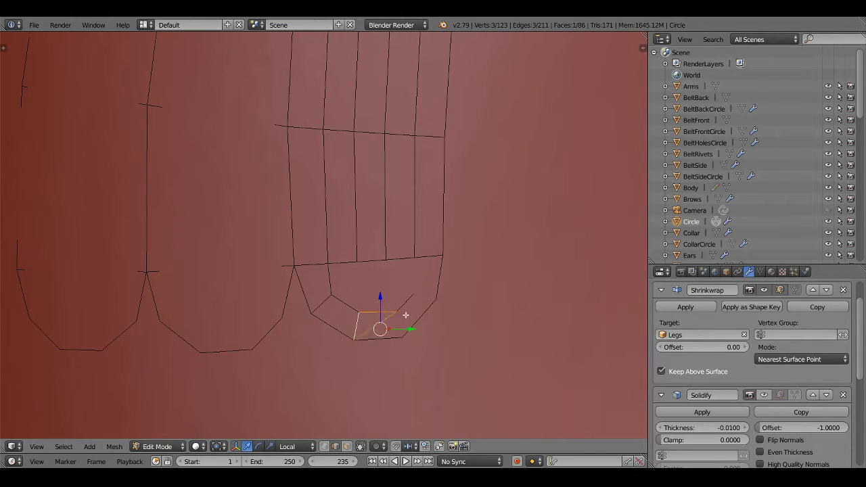
right_click(414, 297)
key("f")
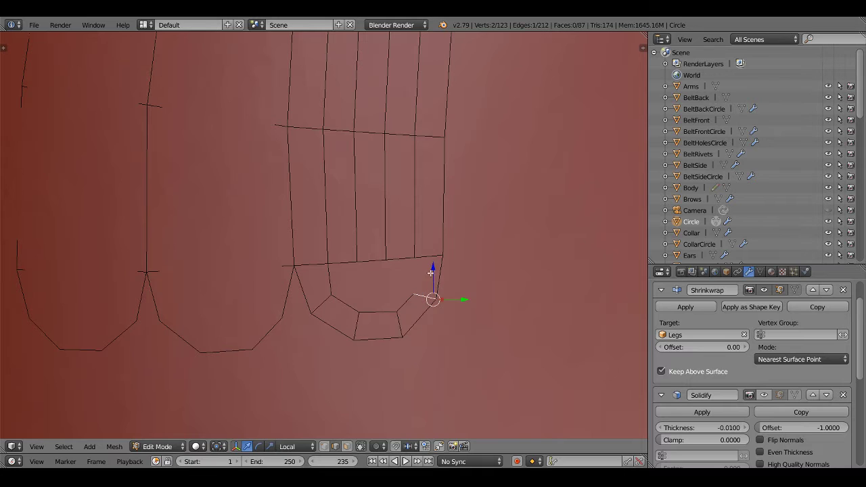
right_click(395, 261)
right_click(377, 311, "alt")
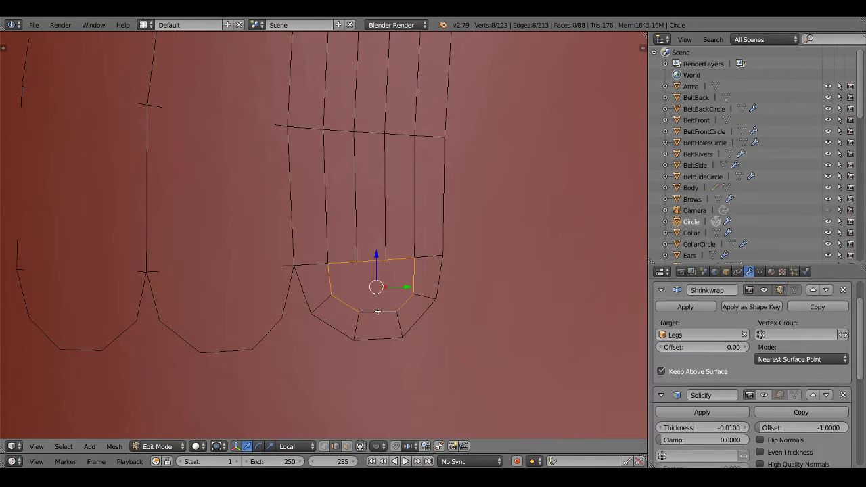
key("f")
key("a")
mouse_move(402, 287)
middle_mouse_down()
mouse_move(419, 199)
mouse_move(367, 269)
middle_mouse_up()
In face select mode, select the inner band's vertical face columns
key("ctrl+Tab")
left_click(354, 276)
right_click(329, 314)
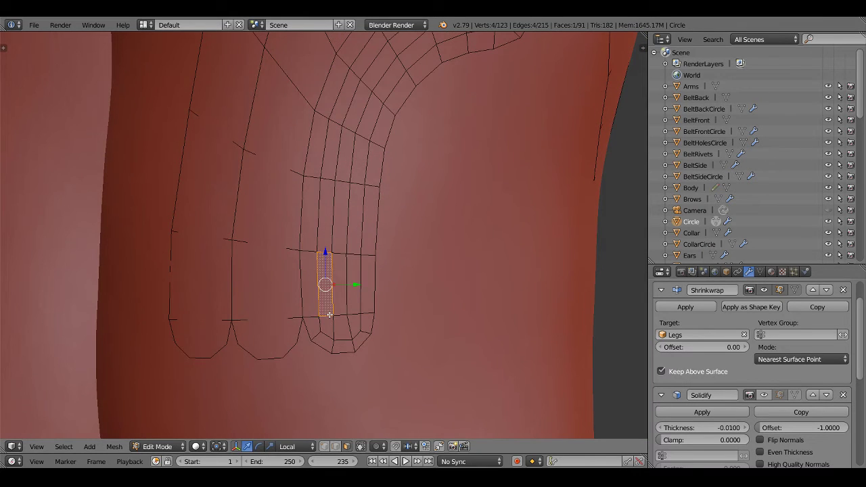
right_click(331, 252, "alt")
right_click(325, 255, "alt")
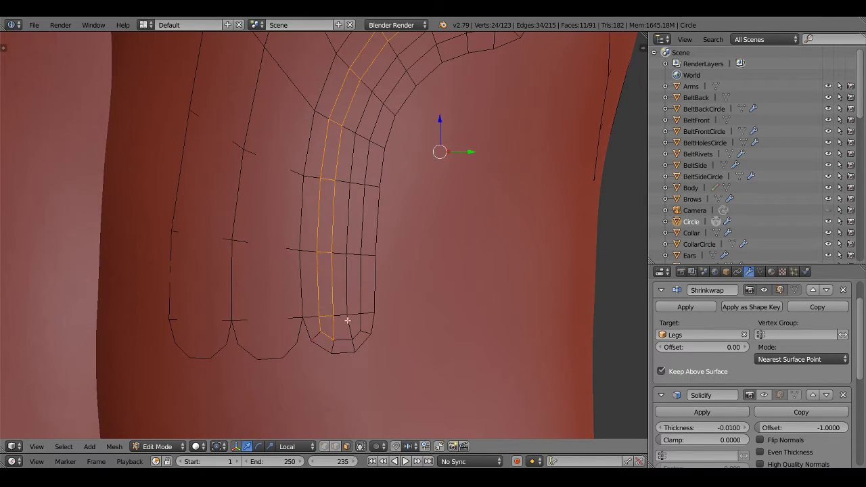
middle_click_drag(347, 320, 444, 164)
right_click(482, 68, "shift")
middle_click_drag(404, 191, 401, 167, "shift")
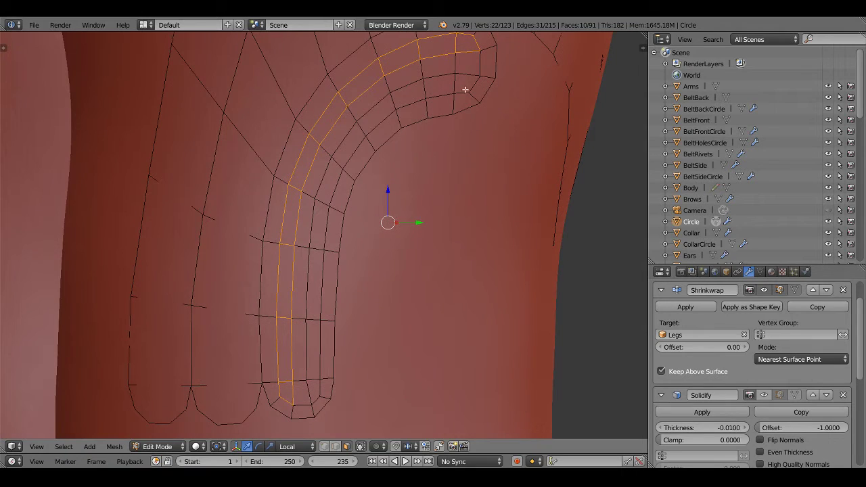
right_click(311, 387, "ctrl")
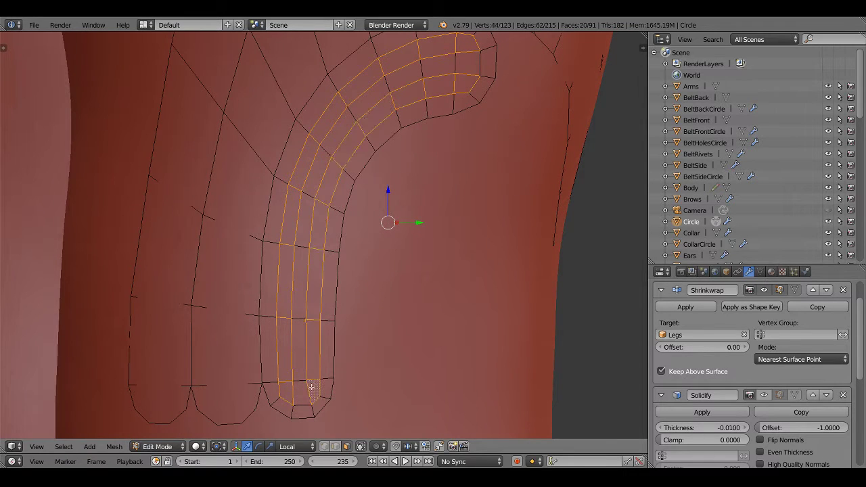
right_click(302, 387, "ctrl")
key("ctrl+Tab")
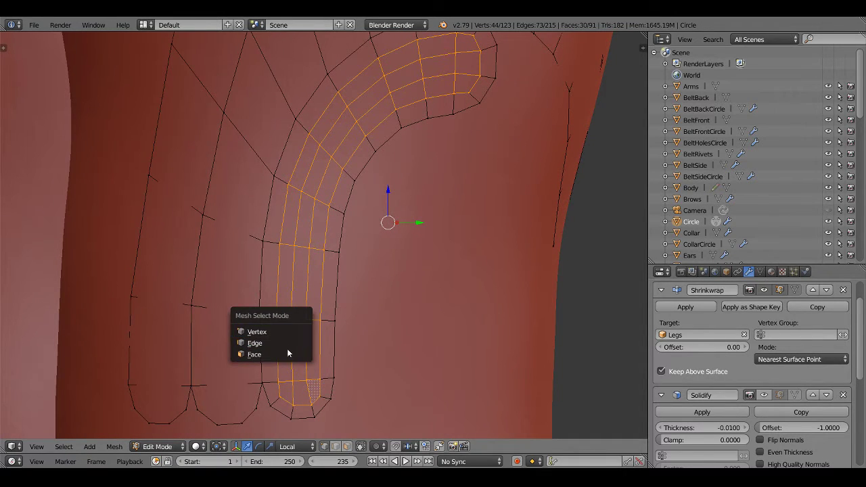
left_click(286, 352)
Apply Smooth Vertex twice to the selected faces, then review the plate in object mode
key("t")
left_click(49, 169)
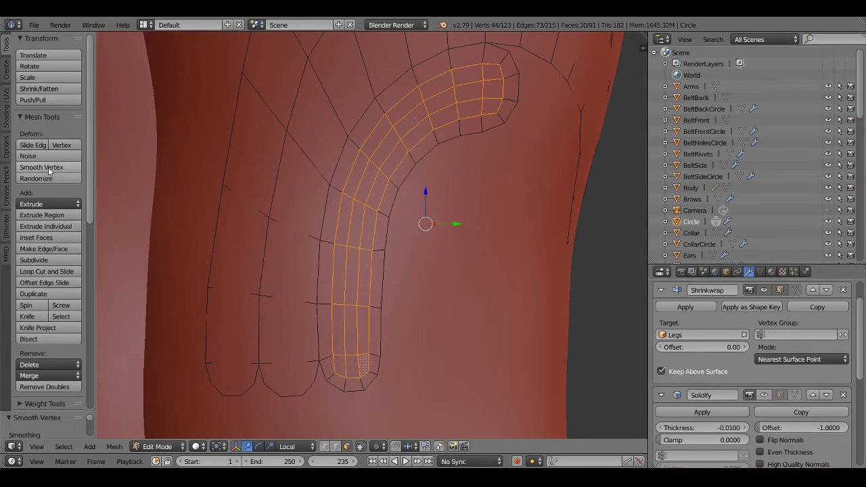
left_click(49, 169)
scroll(419, 225, "down", 3)
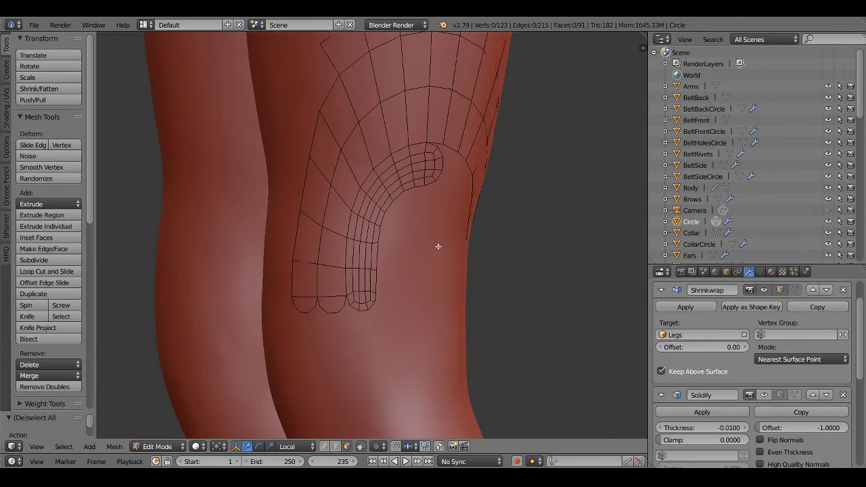
mouse_move(440, 247)
middle_mouse_down()
mouse_move(404, 266)
mouse_move(464, 263)
middle_mouse_up()
key("Tab")
key("Tab")
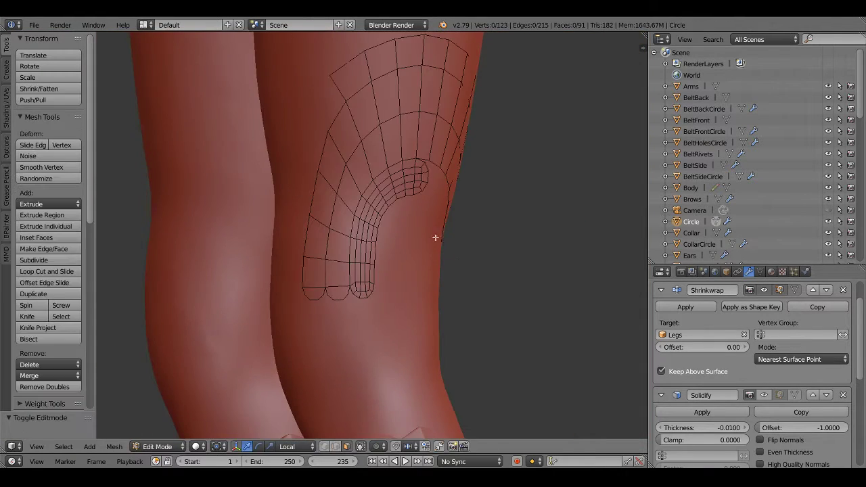
mouse_move(433, 237)
middle_mouse_down()
mouse_move(458, 234)
mouse_move(448, 239)
middle_mouse_up()
scroll(395, 228, "up", 2)
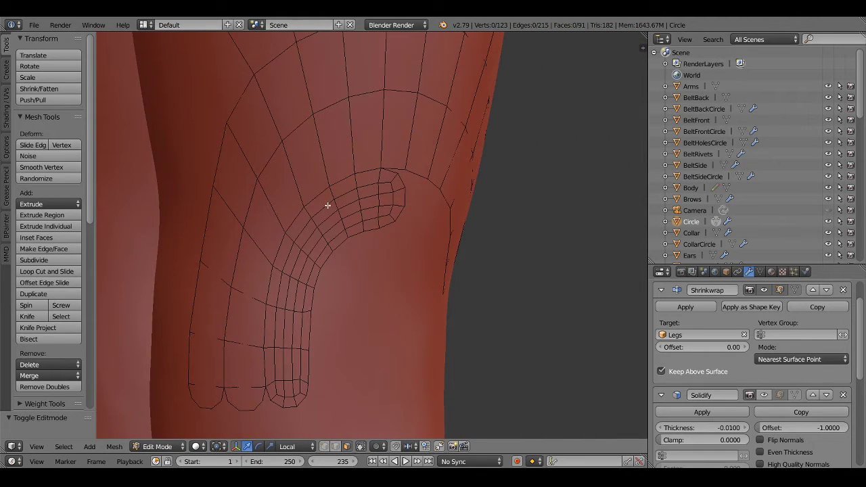
right_click(293, 186)
mouse_move(474, 209)
middle_mouse_down()
mouse_move(405, 183)
mouse_move(400, 282)
middle_mouse_up()
Switch to edge select and hide the Ponytail and PonytailEndStrands objects
key("ctrl+Tab")
left_click(382, 161)
scroll(807, 178, "down", 5)
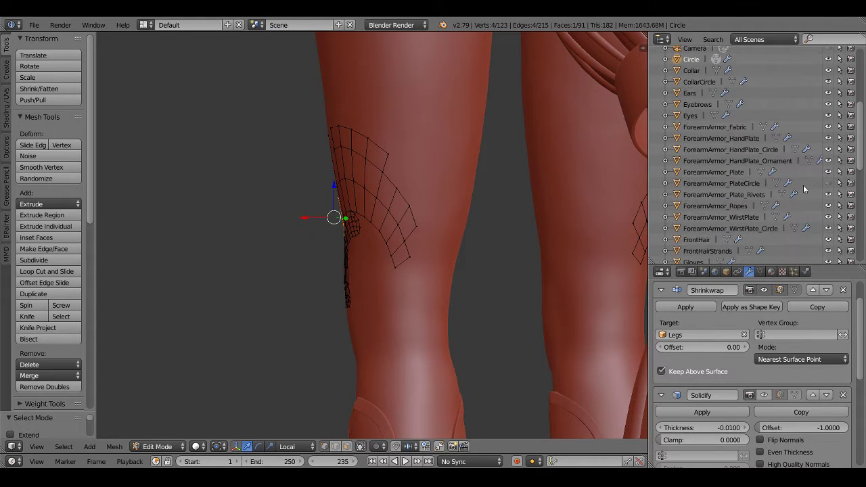
scroll(802, 184, "down", 5)
scroll(800, 188, "down", 3)
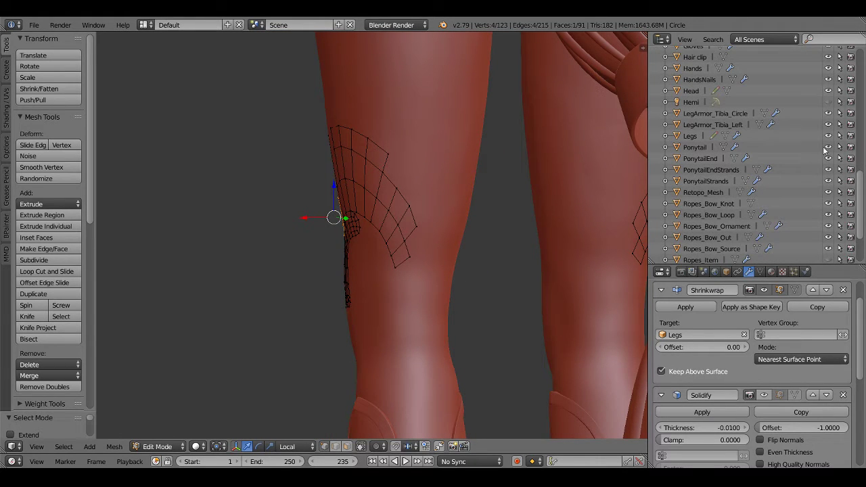
left_click(827, 147)
left_click(828, 169)
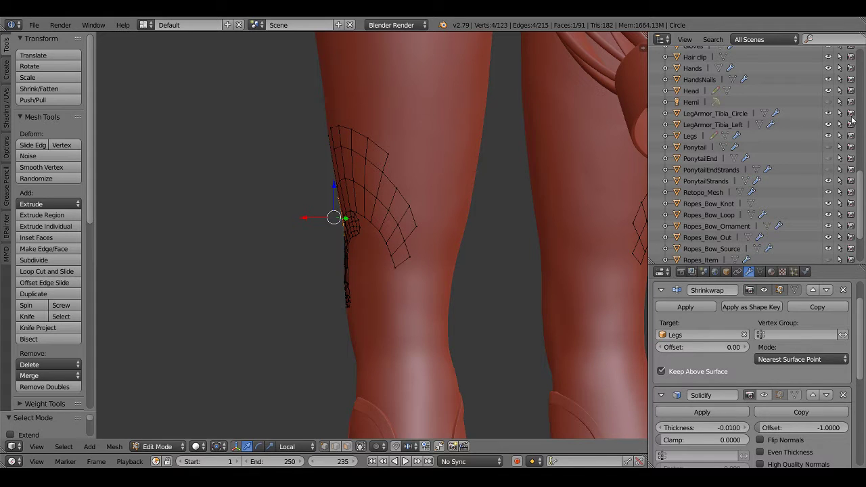
Hide the PonytailStrands and hand-and-armband objects in the Outliner
scroll(788, 195, "up", 3)
middle_click_drag(547, 145, 619, 195, "shift")
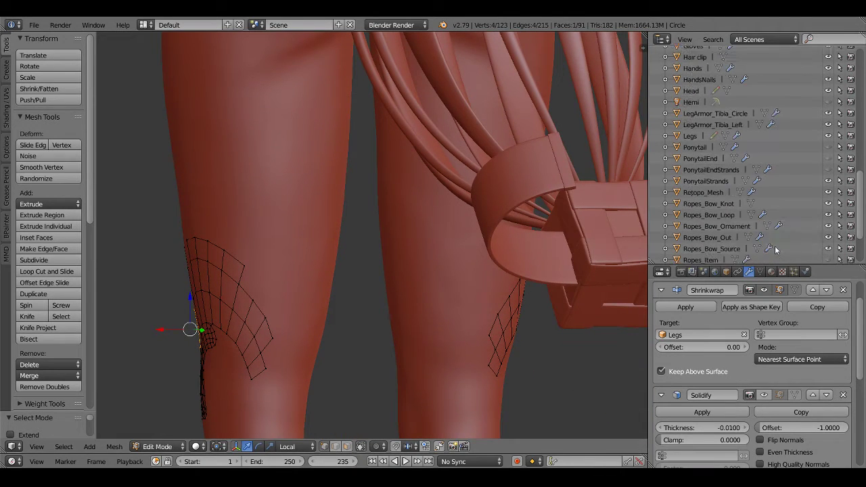
scroll(799, 232, "down", 5)
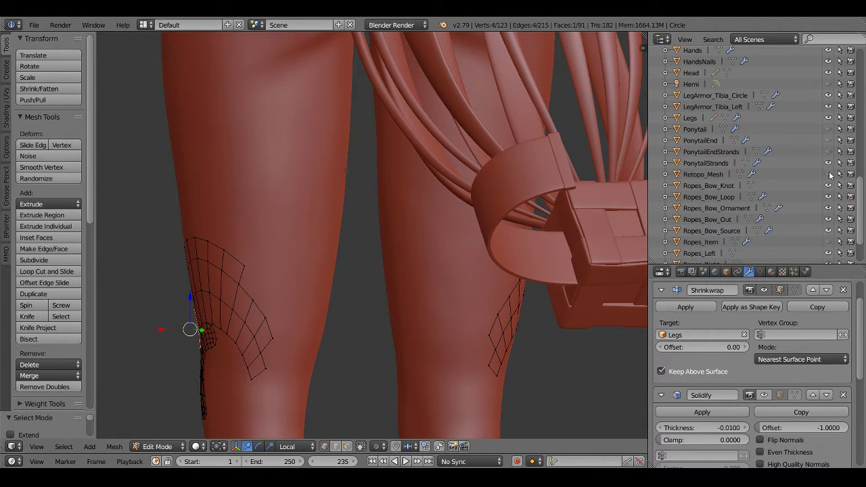
left_click(828, 163)
scroll(783, 119, "up", 4)
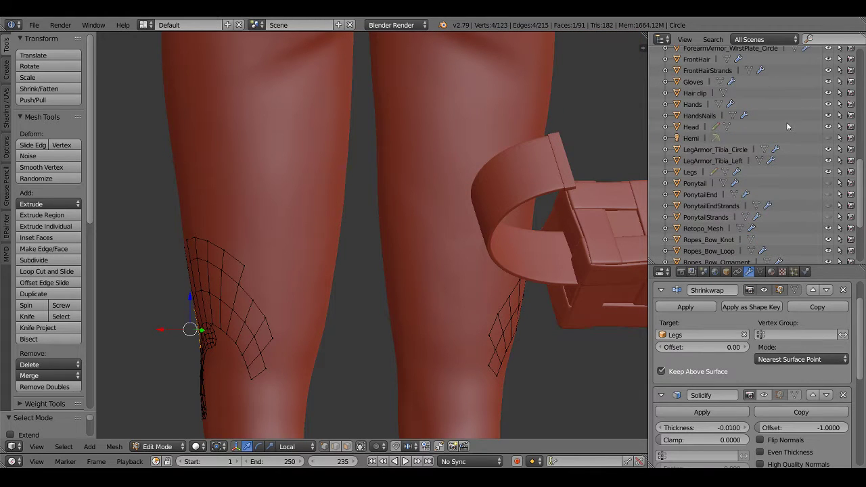
scroll(786, 122, "up", 4)
scroll(758, 120, "up", 3)
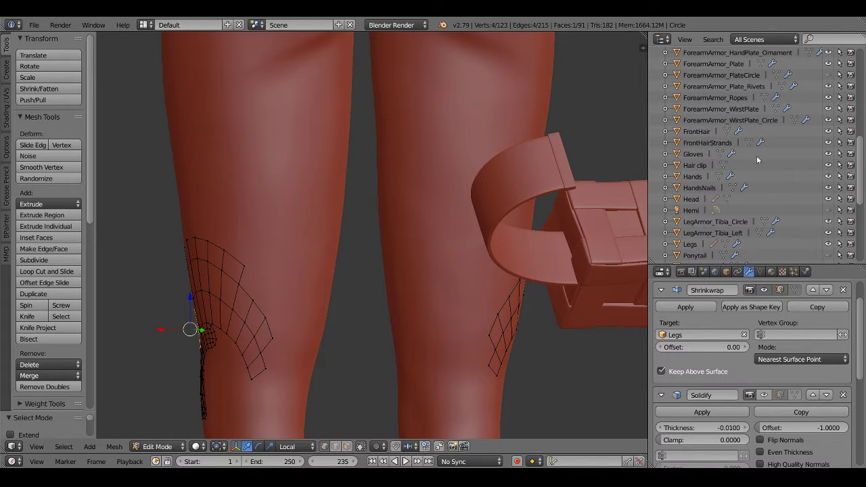
left_click(828, 175)
Orbit and zoom the viewport onto both legs and the knee plate
middle_click_drag(378, 284, 285, 288)
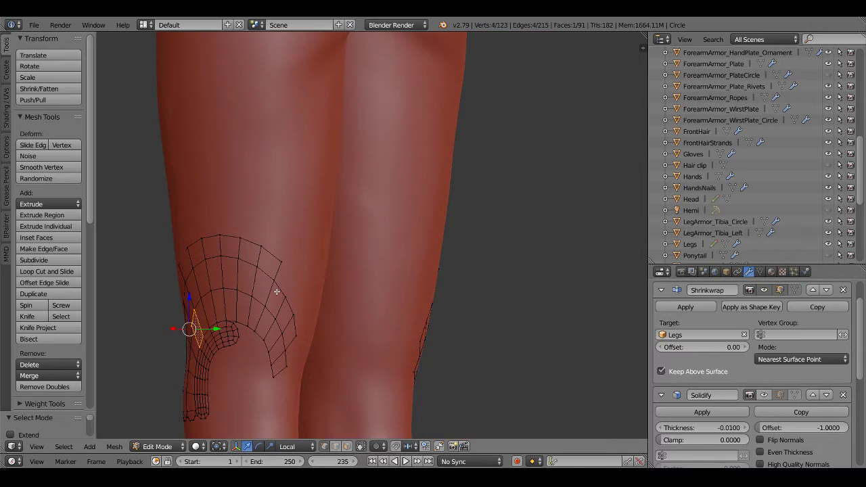
scroll(277, 292, "down", 4)
scroll(429, 271, "up", 4)
scroll(367, 190, "up", 3)
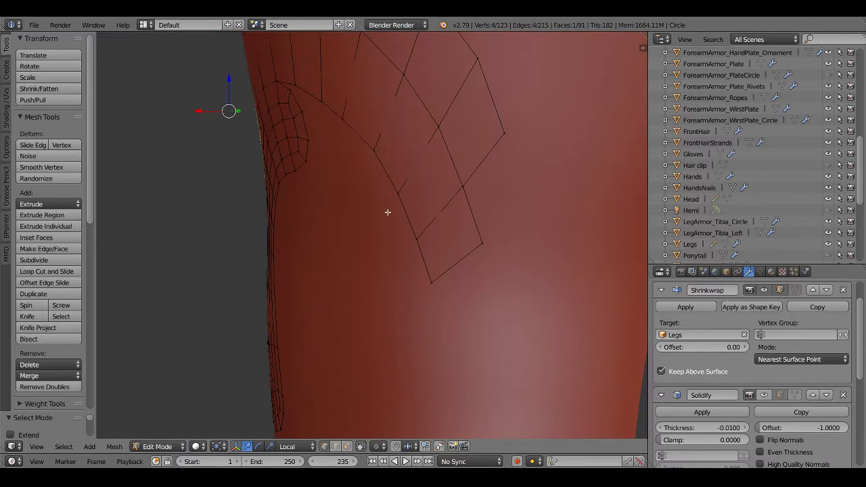
Extrude the side tab downward with new vertices on both edge chains and join their ends
scroll(379, 250, "up", 2)
scroll(363, 264, "up", 2)
scroll(379, 250, "up", 2)
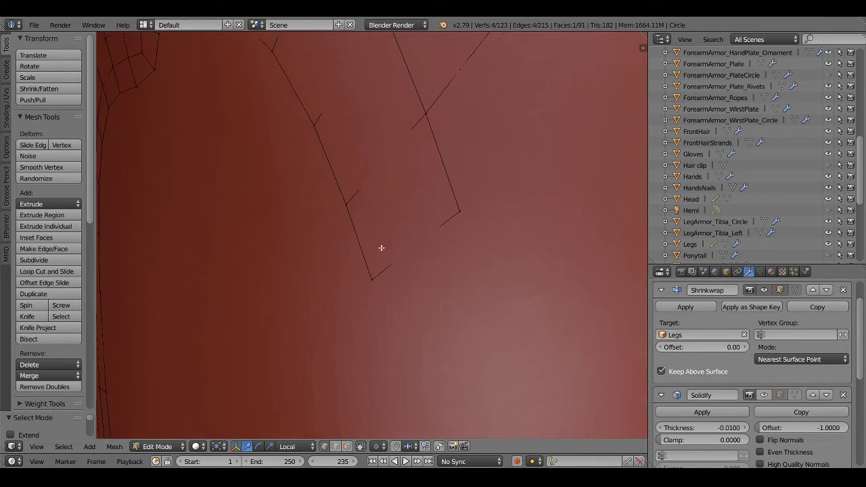
scroll(365, 261, "up", 1)
right_click(343, 269)
key("e")
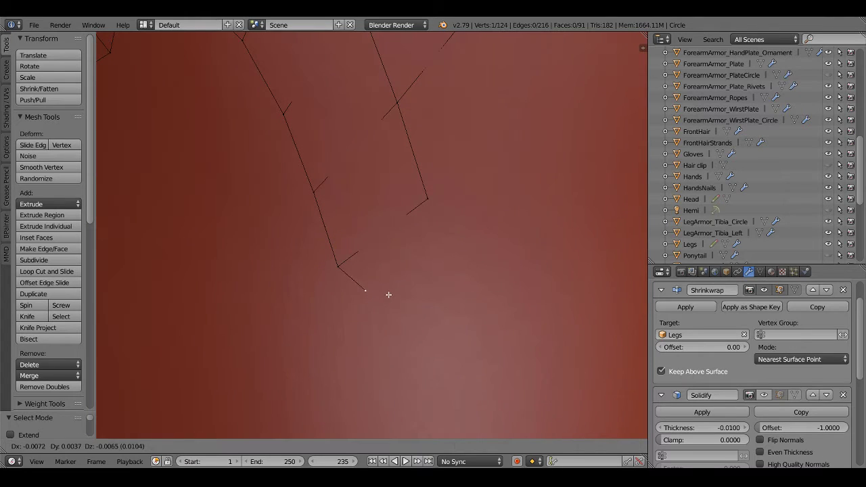
left_click(389, 295)
right_click(428, 200)
left_click(430, 241, "ctrl")
left_click(416, 276, "ctrl")
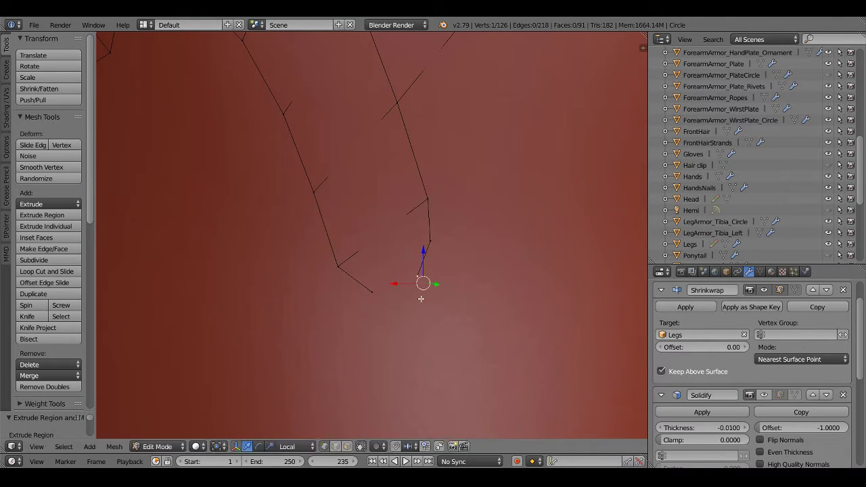
left_click(407, 292, "ctrl")
key("f")
Move four tab-edge vertices outward to start rounding the tip
right_click(370, 293)
key("g")
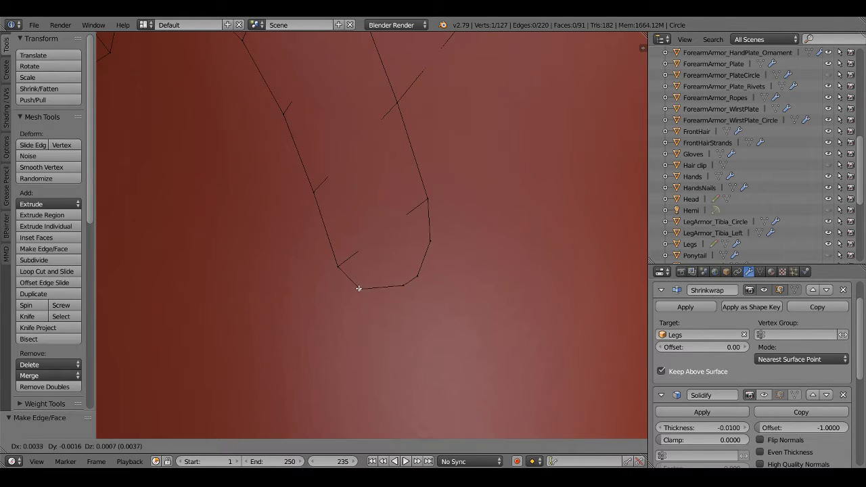
left_click(358, 291)
right_click(406, 292)
key("g")
left_click(388, 294)
right_click(416, 275)
key("g")
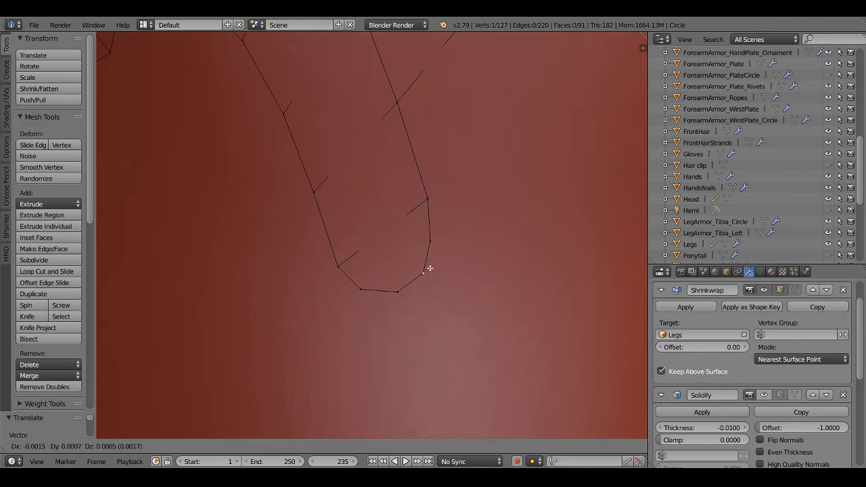
left_click(426, 272)
right_click(431, 241)
key("g")
left_click(440, 218)
Refine the rounded tip by repositioning its three lower vertices
scroll(429, 247, "down", 3)
middle_click_drag(428, 247, 437, 248)
scroll(437, 248, "up", 3)
right_click(409, 260)
key("g")
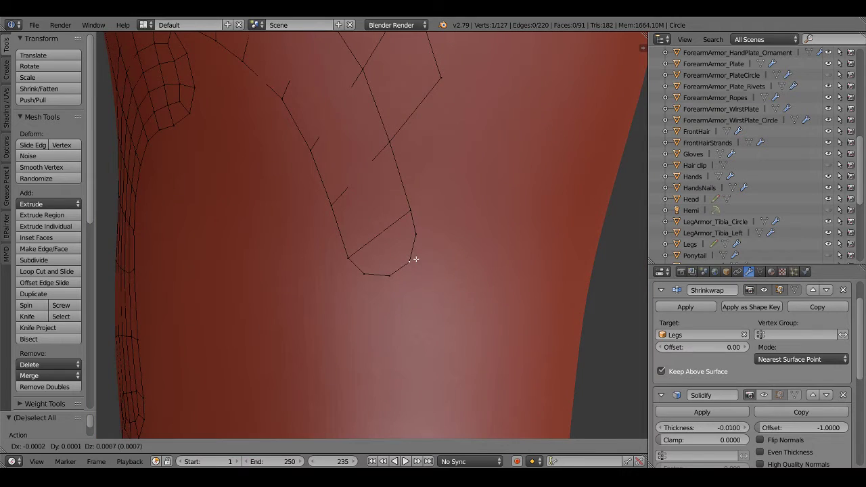
left_click(417, 258)
right_click(390, 275)
key("g")
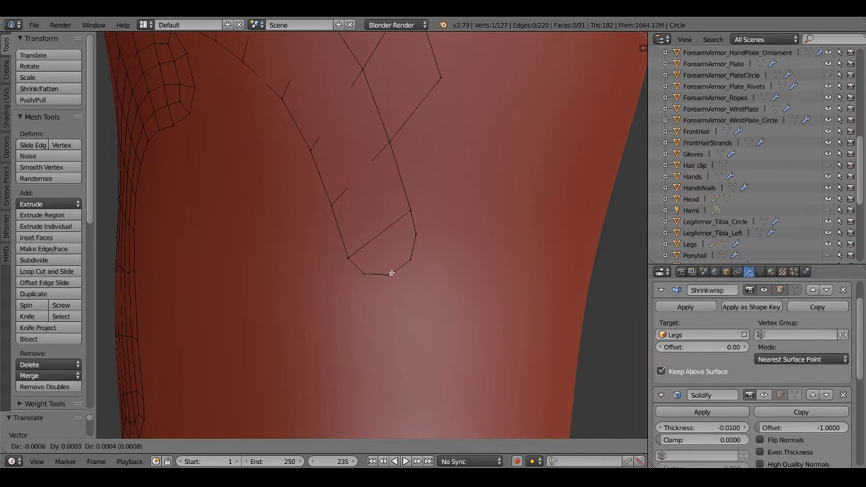
left_click(390, 272)
right_click(364, 273)
key("g")
left_click(365, 268)
Extrude two inward vertices from the tip's bottom to begin closing the tab end
key("a")
scroll(388, 246, "down", 3)
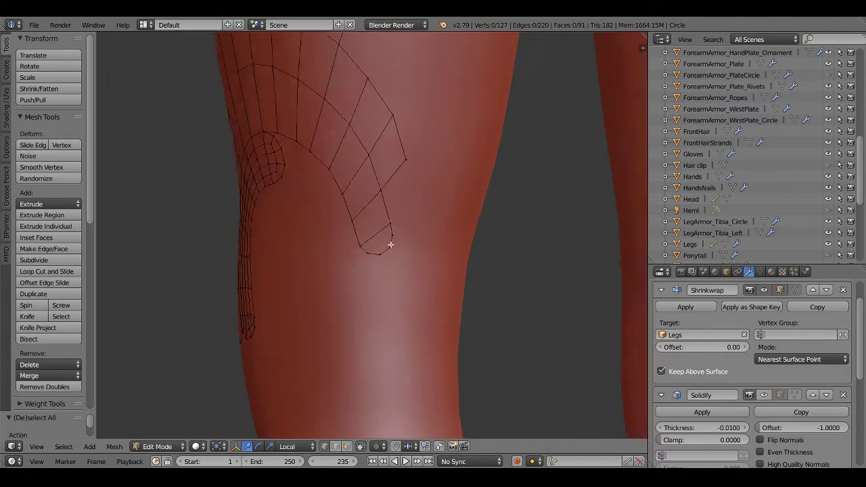
mouse_move(433, 241)
middle_mouse_down()
mouse_move(321, 237)
mouse_move(392, 240)
middle_mouse_up()
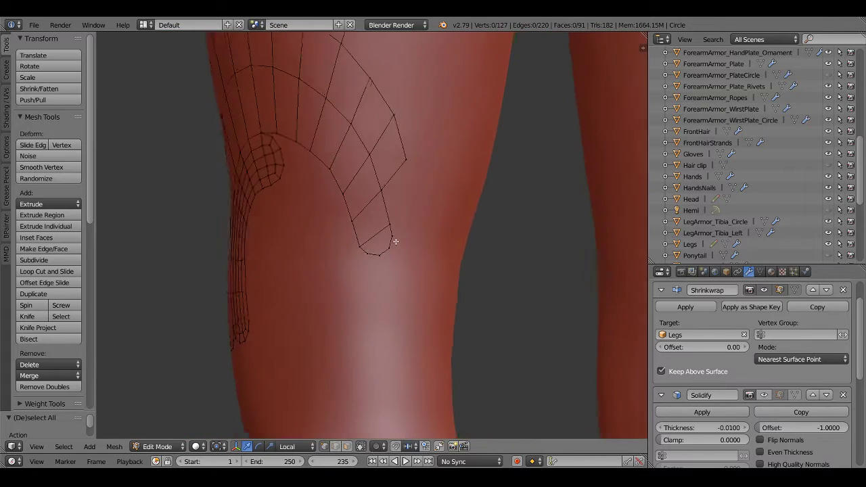
scroll(378, 247, "up", 2)
scroll(385, 284, "up", 2)
scroll(357, 293, "up", 2)
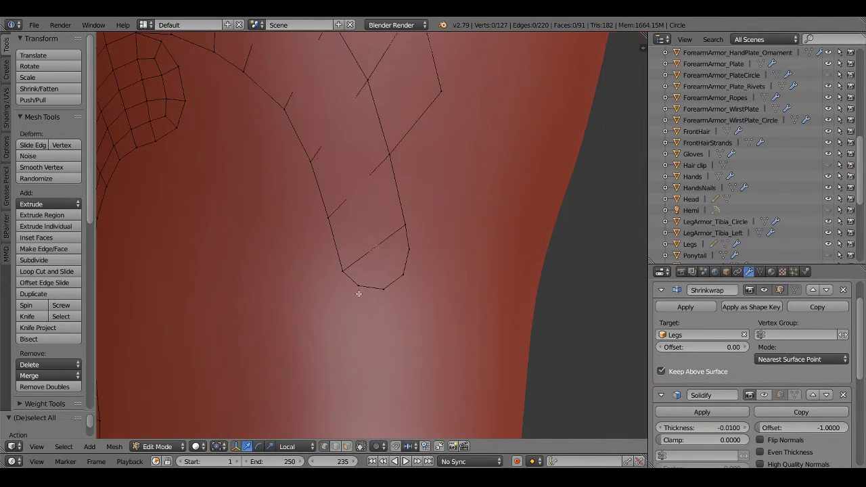
scroll(357, 298, "up", 2)
right_click(353, 305)
key("e")
left_click(371, 274)
key("e")
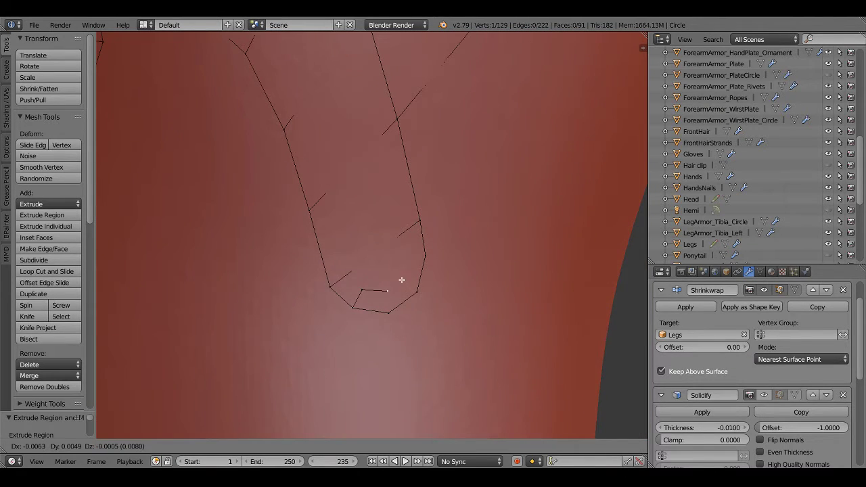
left_click(432, 241)
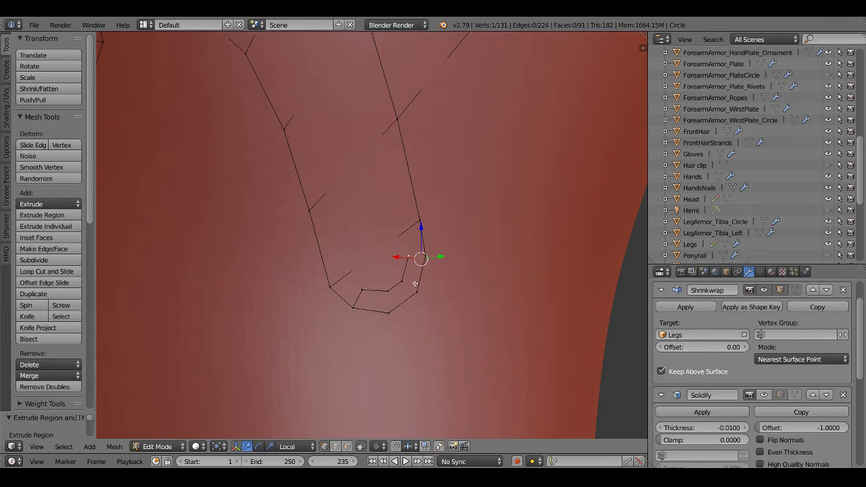
Add a closing vertex and fill the tab's rounded tip with faces
key("ctrl+Tab")
left_click(367, 302)
right_click(404, 283, "shift")
key("f")
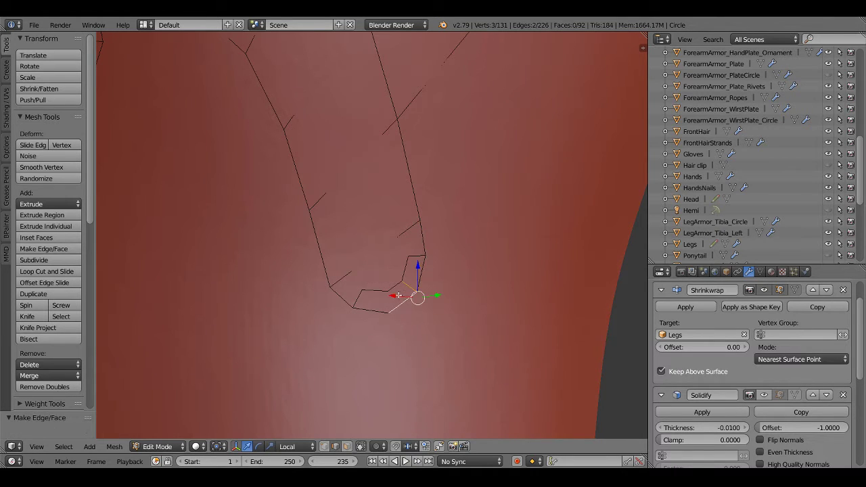
key("f")
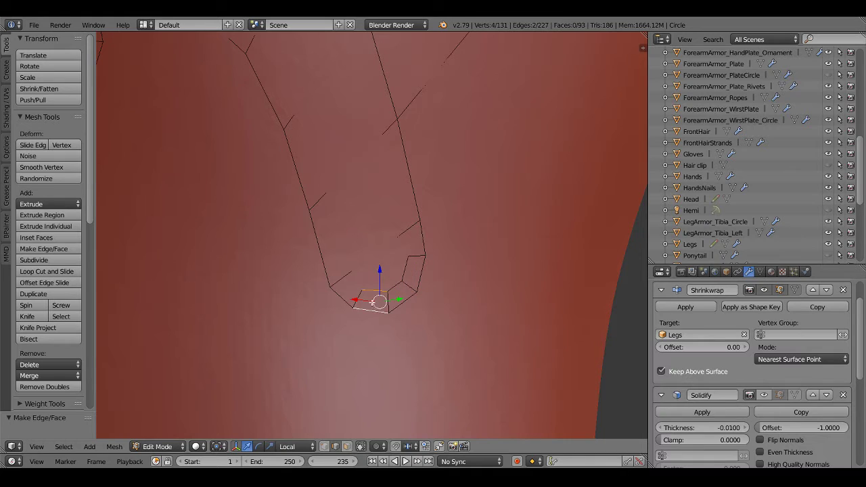
key("a")
key("ctrl+r")
Add two lengthwise edge loops along the side tab
left_click(365, 155)
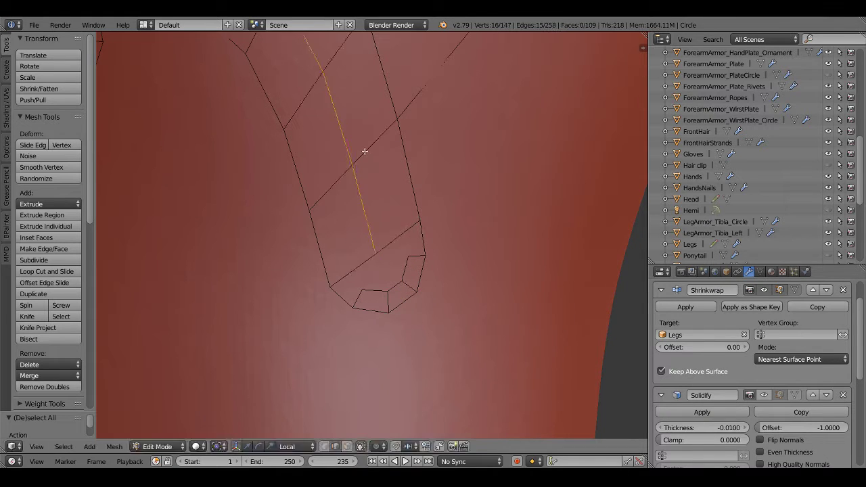
left_click(380, 139)
key("ctrl+r")
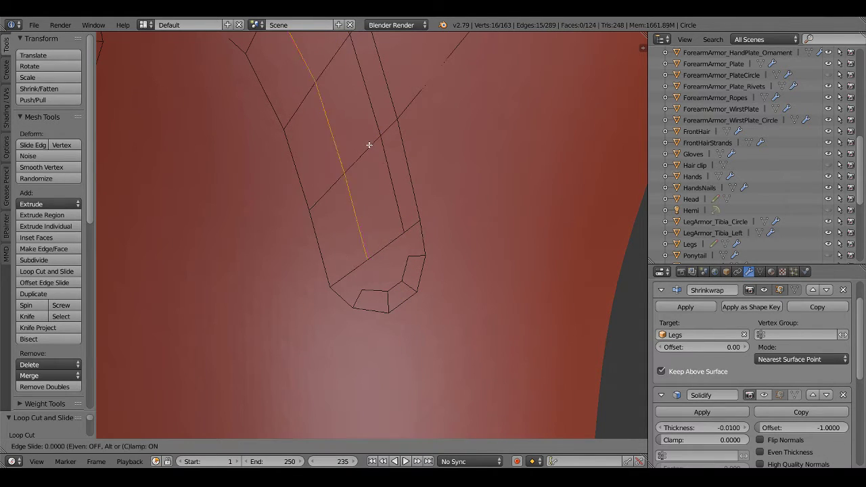
left_click(367, 144)
left_click(349, 165)
Select vertices at the tab tip's gap and fill it with a face
right_click(345, 273)
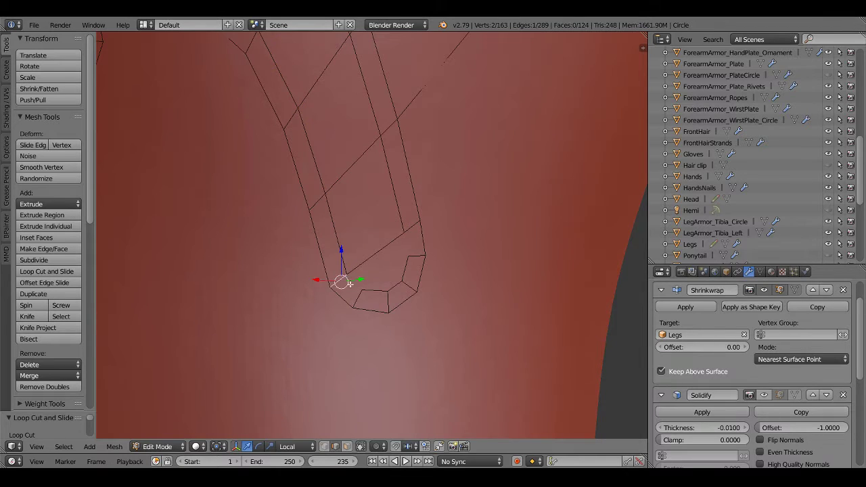
right_click(425, 256)
right_click(420, 221, "shift")
key("f")
right_click(416, 265, "shift")
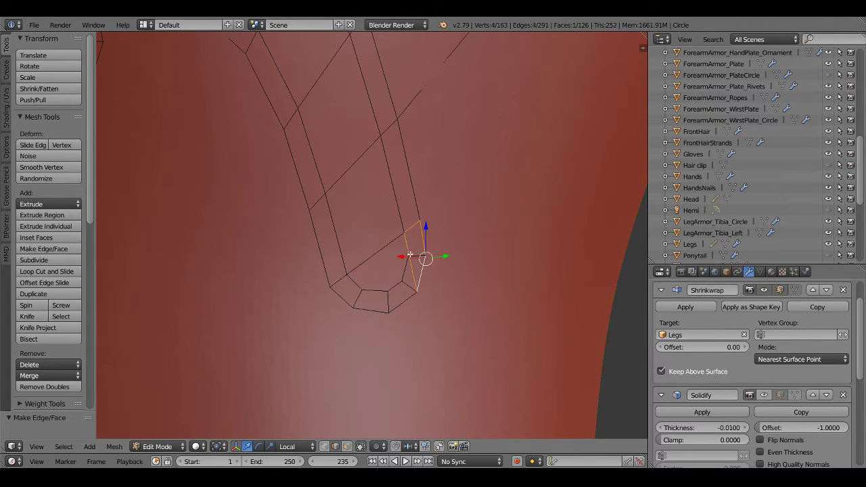
right_click(413, 235)
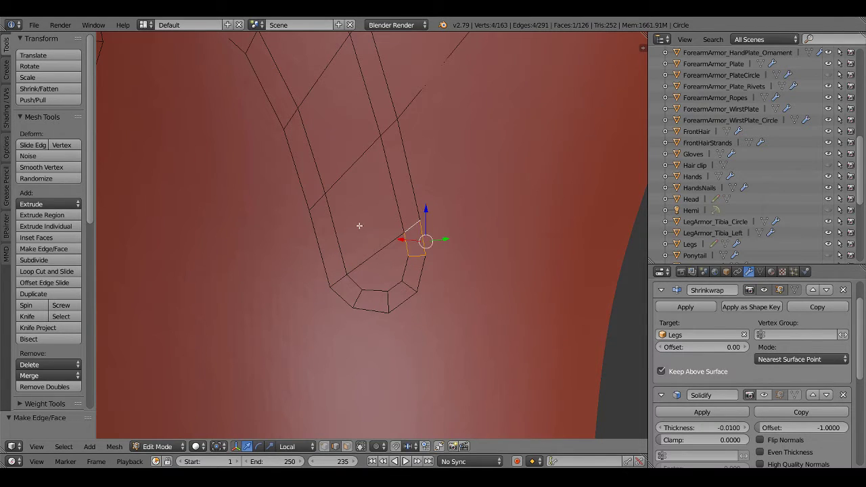
Add a third lengthwise loop cut down the tab and select the tip's edge loop
key("ctrl+r")
left_click(379, 237)
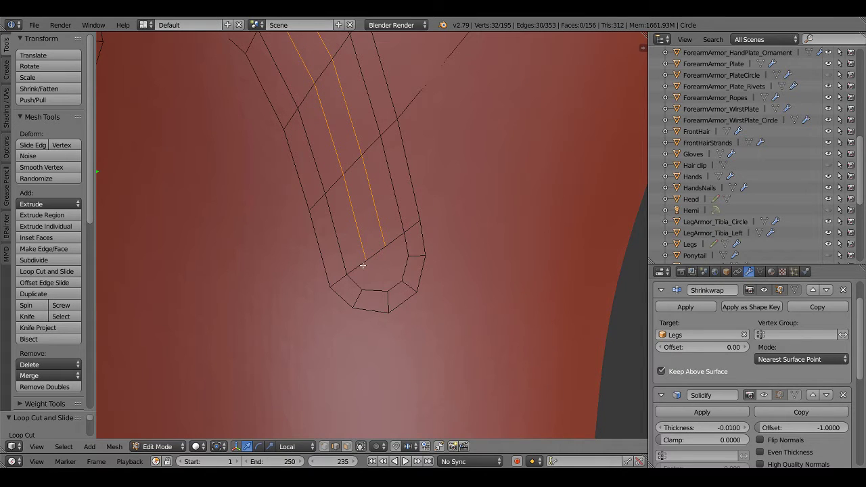
right_click(372, 292, "alt")
Frame the knee plate's lower rounded ends and switch to vertex select mode
key("a")
scroll(387, 261, "down", 4)
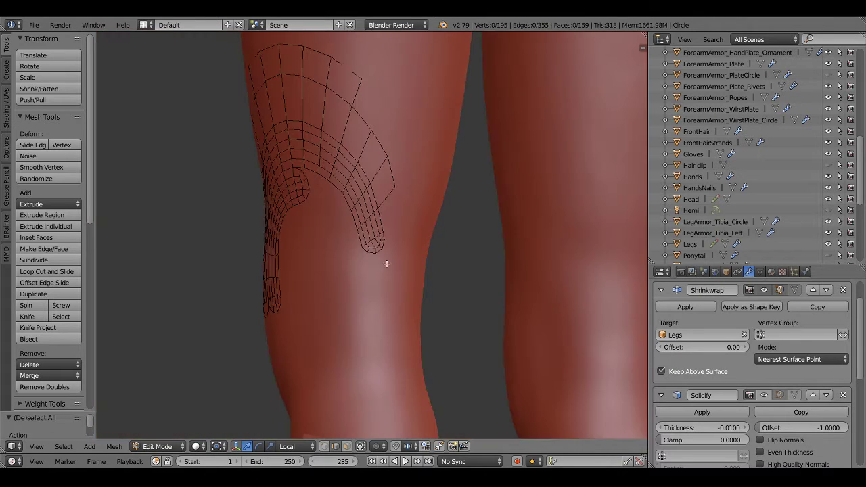
mouse_move(386, 261)
middle_mouse_down()
mouse_move(329, 251)
mouse_move(444, 251)
middle_mouse_up()
scroll(356, 251, "up", 2)
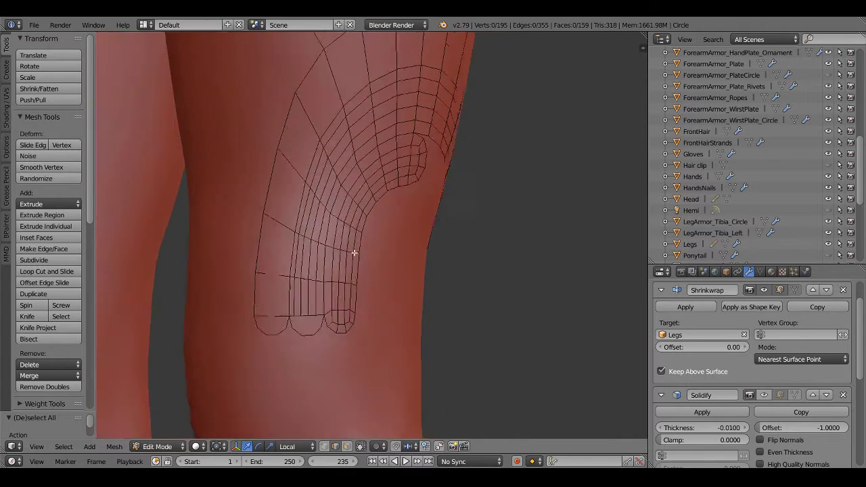
scroll(361, 248, "up", 2)
scroll(352, 323, "up", 2)
middle_click_drag(352, 323, 378, 216, "shift")
scroll(343, 287, "up", 1)
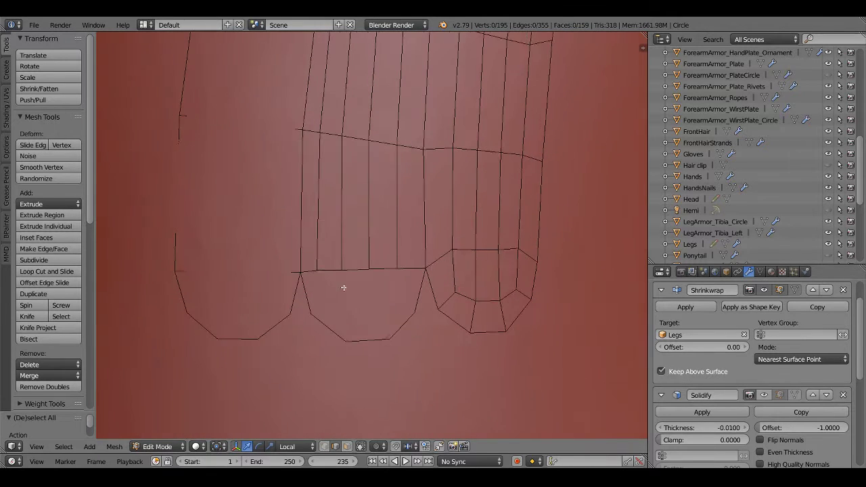
key("ctrl+Tab")
left_click(328, 298)
Extrude a chain of new vertices inward around the middle scallop
right_click(311, 313)
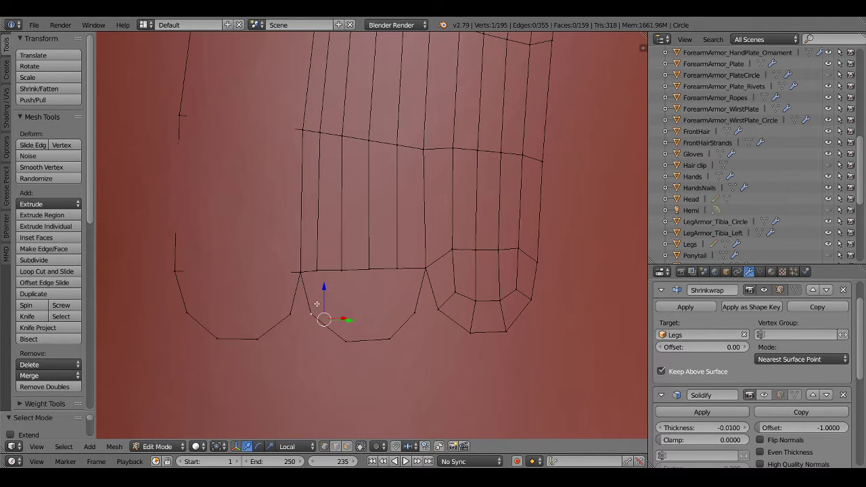
key("e")
left_click(326, 301)
key("e")
left_click(349, 317)
key("e")
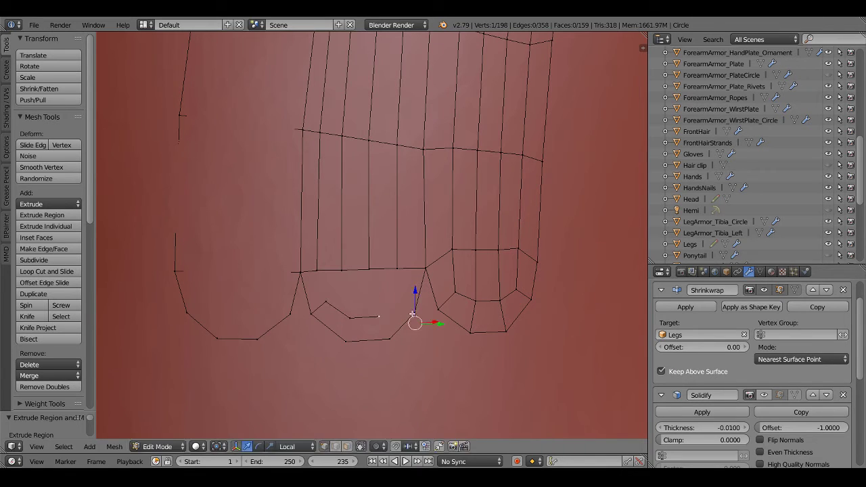
left_click(377, 315)
key("e")
left_click(395, 305)
key("ctrl+Tab")
left_click(405, 306)
Fill the scallop gaps and its inner edge loop with faces, then deselect
right_click(405, 306)
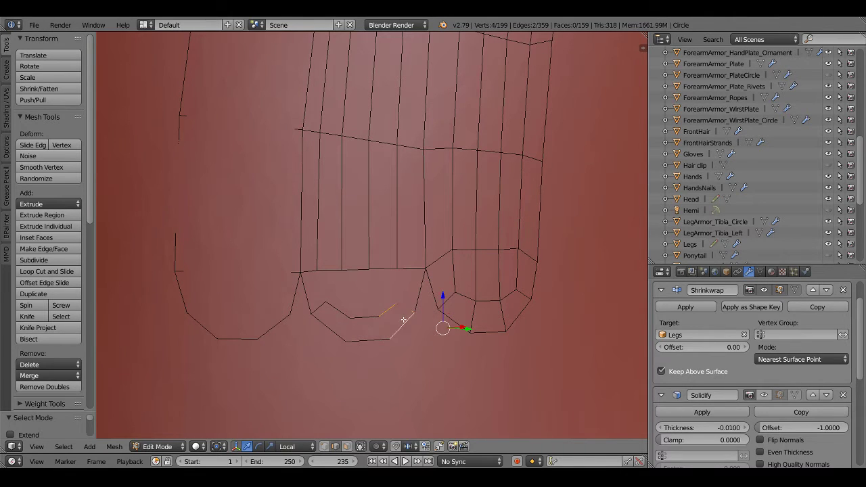
key("f")
key("f")
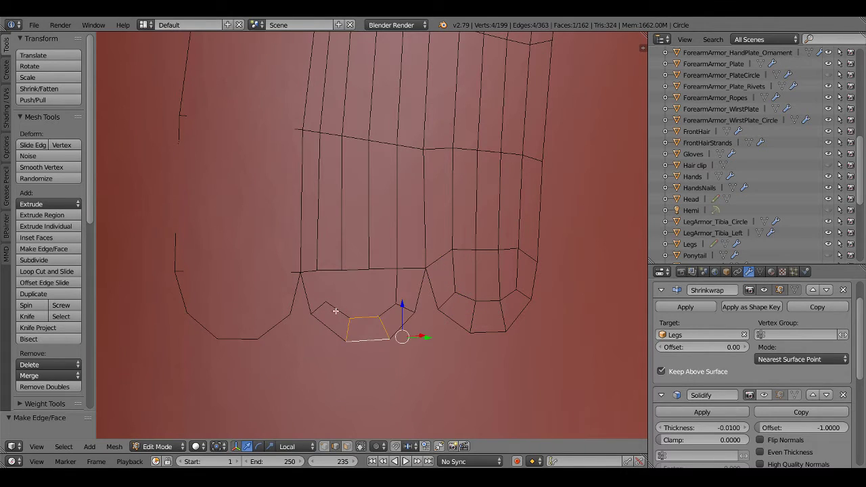
key("f")
key("f")
right_click(320, 284, "alt")
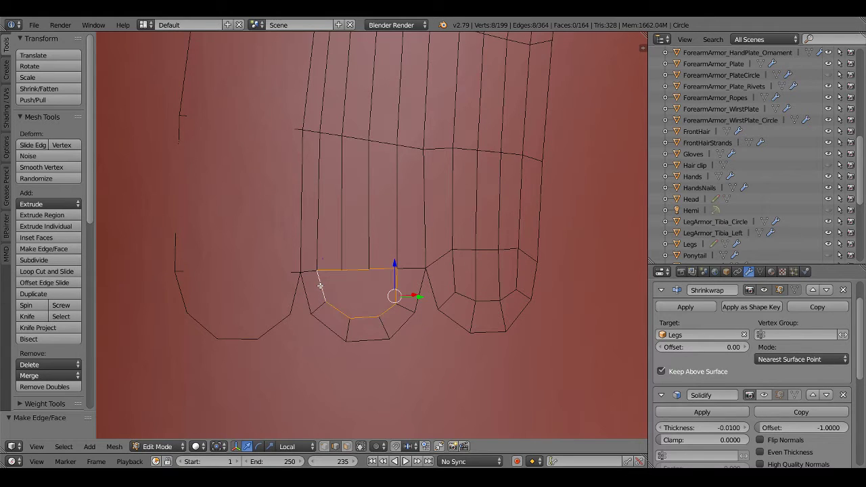
right_click(321, 284, "alt+shift")
right_click(395, 282, "alt")
key("f")
key("a")
scroll(342, 286, "down", 3)
key("ctrl+Tab")
key("Escape")
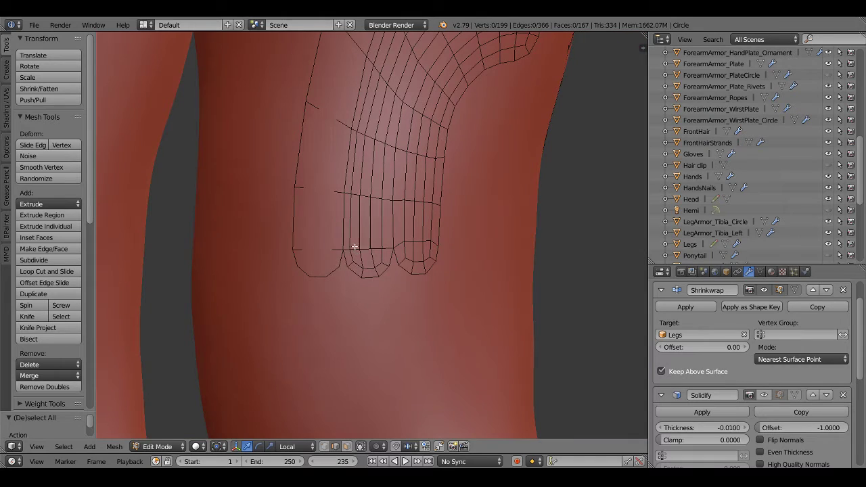
key("ctrl+Tab")
left_click(355, 262)
right_click(368, 260)
middle_click_drag(368, 260, 349, 233)
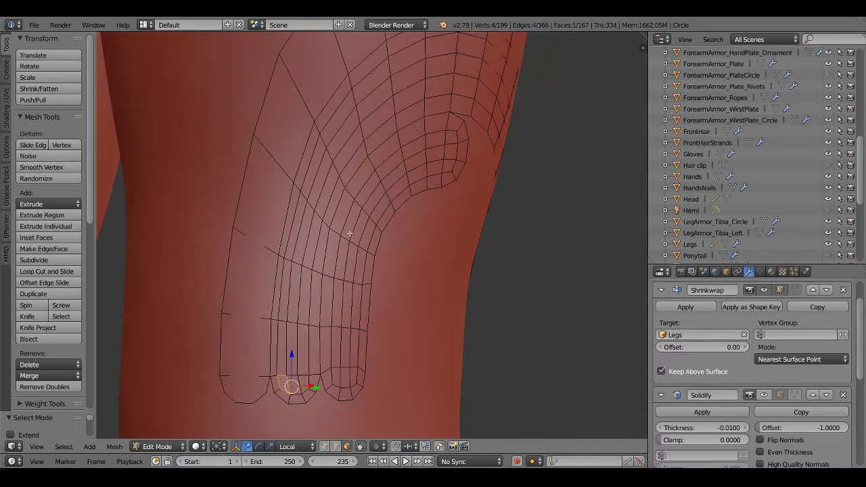
right_click(420, 57, "ctrl")
mouse_move(493, 81)
middle_mouse_down()
mouse_move(444, 106)
mouse_move(479, 217)
mouse_move(514, 167)
middle_mouse_up()
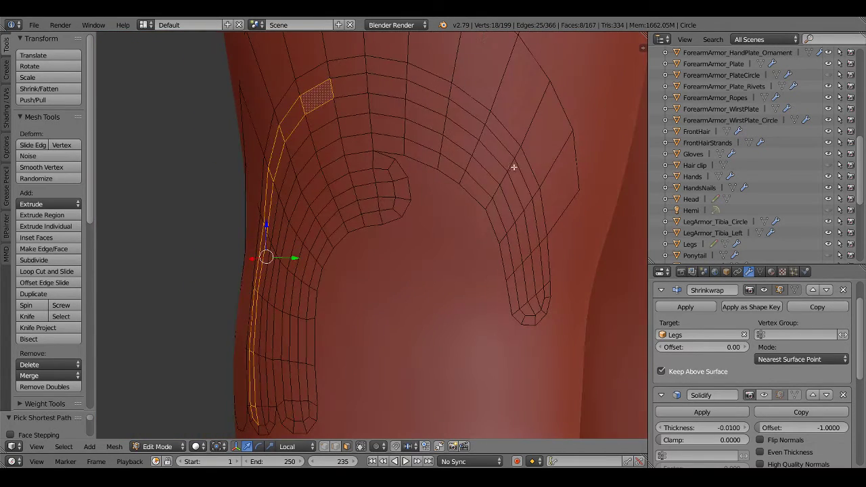
right_click(514, 167, "ctrl")
right_click(539, 294, "ctrl")
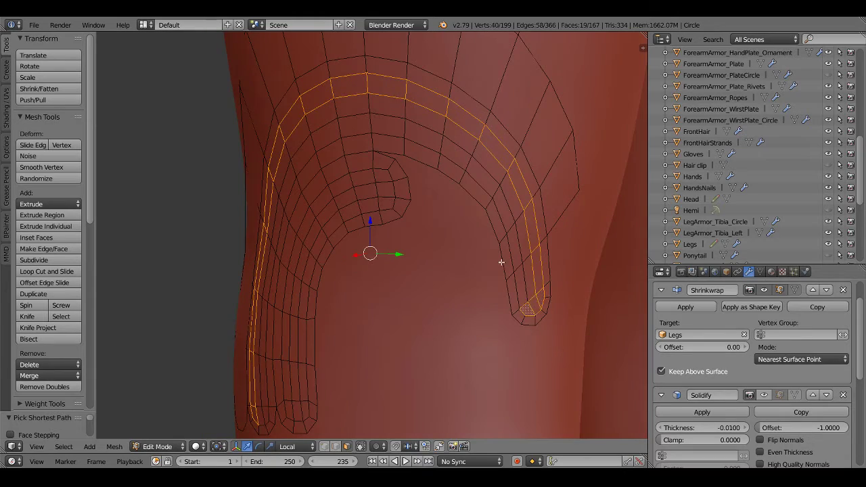
middle_click_drag(501, 262, 356, 124)
right_click(356, 124, "ctrl")
mouse_move(285, 241)
middle_mouse_down()
mouse_move(311, 261)
mouse_move(138, 152)
middle_mouse_up()
right_click(268, 346, "ctrl")
key("ctrl+Tab")
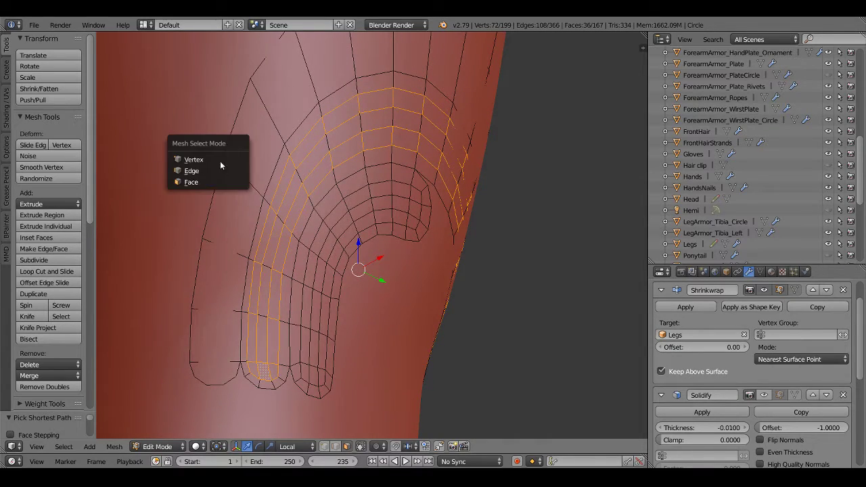
left_click(218, 156)
scroll(430, 223, "up", 3)
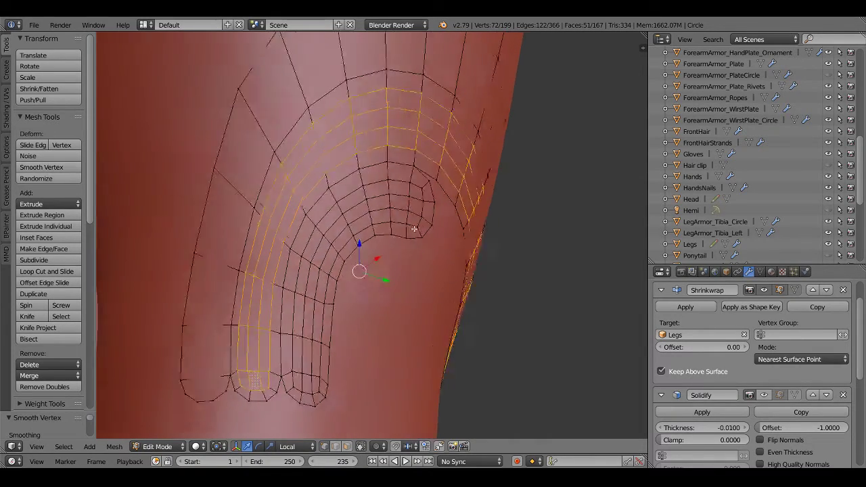
key("a")
mouse_move(430, 223)
middle_mouse_down()
mouse_move(359, 220)
mouse_move(367, 234)
mouse_move(406, 248)
mouse_move(506, 248)
mouse_move(368, 276)
middle_mouse_up()
Nudge two vertices on the scalloped lower edge slightly down and to the right
scroll(368, 276, "up", 2)
middle_click_drag(406, 218, 381, 203)
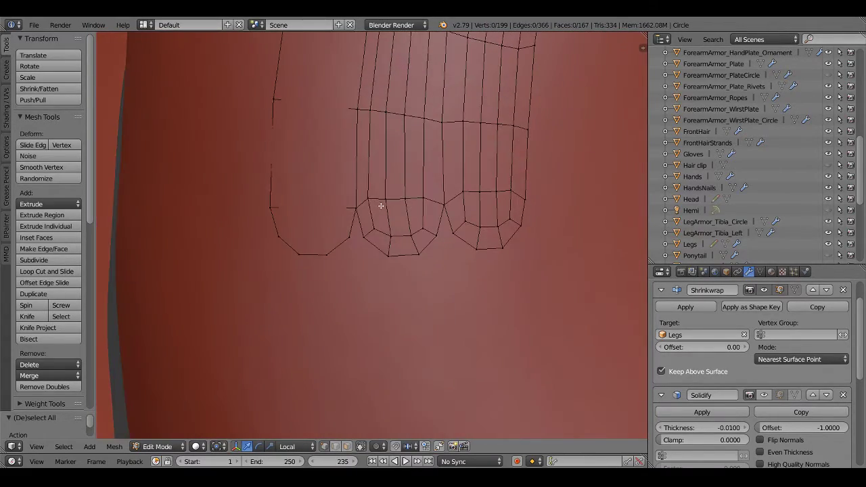
right_click(371, 201)
key("g")
left_click(372, 204)
right_click(432, 201)
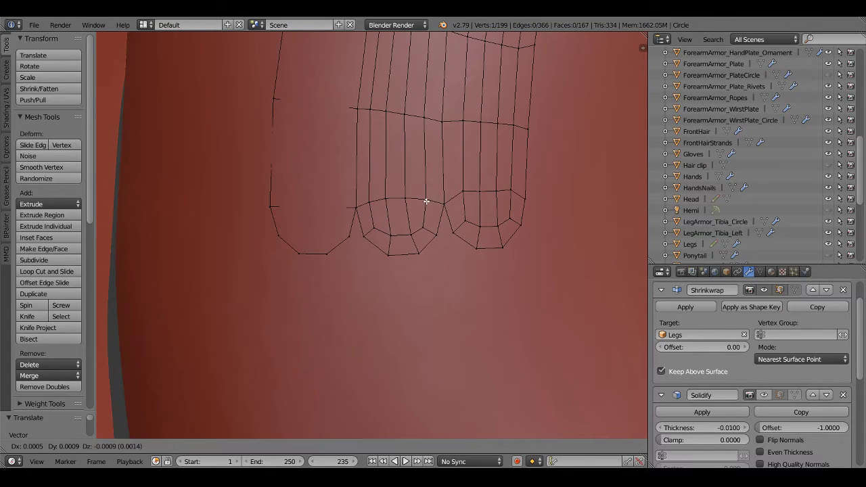
mouse_move(475, 211)
middle_mouse_down()
mouse_move(500, 164)
mouse_move(423, 256)
middle_mouse_up()
left_click_drag(432, 259, 451, 261)
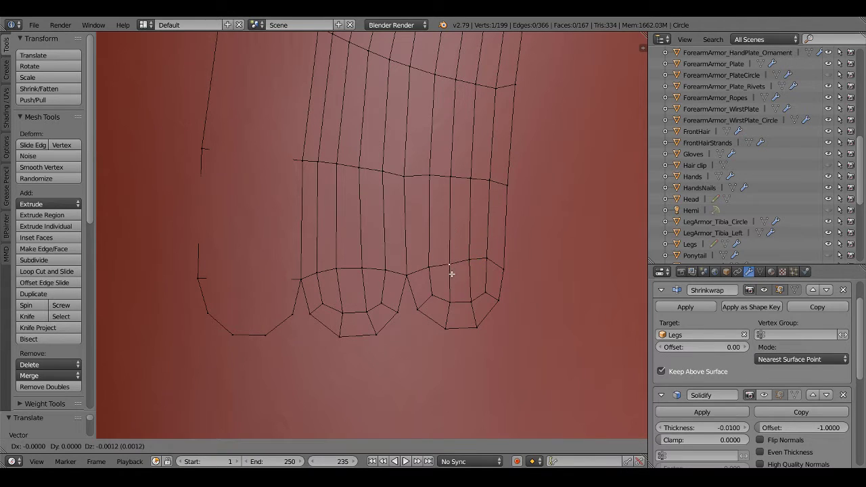
mouse_move(453, 261)
left_mouse_down()
mouse_move(493, 268)
mouse_move(469, 267)
left_mouse_up()
Orbit around the leg, zoom in and select a vertex at the side tab's tip
scroll(472, 257, "down", 5)
mouse_move(472, 257)
middle_mouse_down()
mouse_move(530, 210)
mouse_move(451, 214)
mouse_move(483, 199)
middle_mouse_up()
scroll(483, 199, "up", 1)
scroll(537, 284, "up", 2)
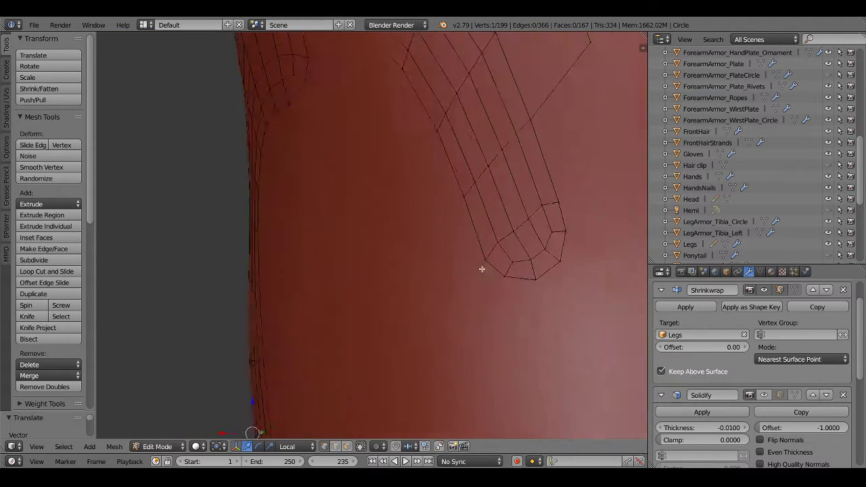
scroll(483, 270, "up", 2)
scroll(334, 257, "up", 1)
left_click(437, 209)
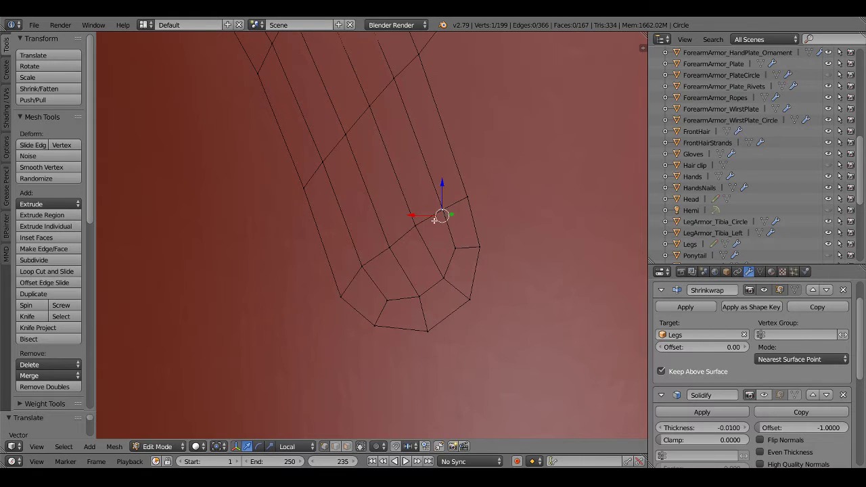
Clear the selection and save over 'Minamoto no raikou.005.blend', then pick a side-tab edge loop
key("a")
scroll(362, 269, "down", 2)
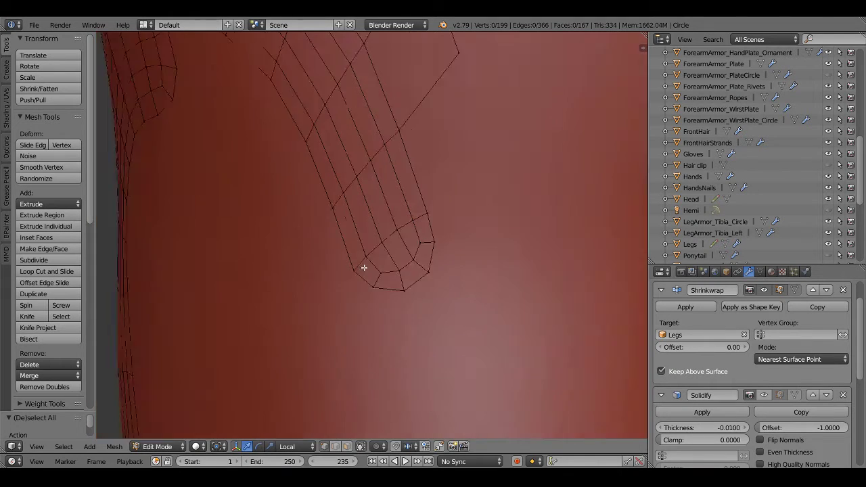
scroll(361, 269, "down", 3)
key("ctrl+s")
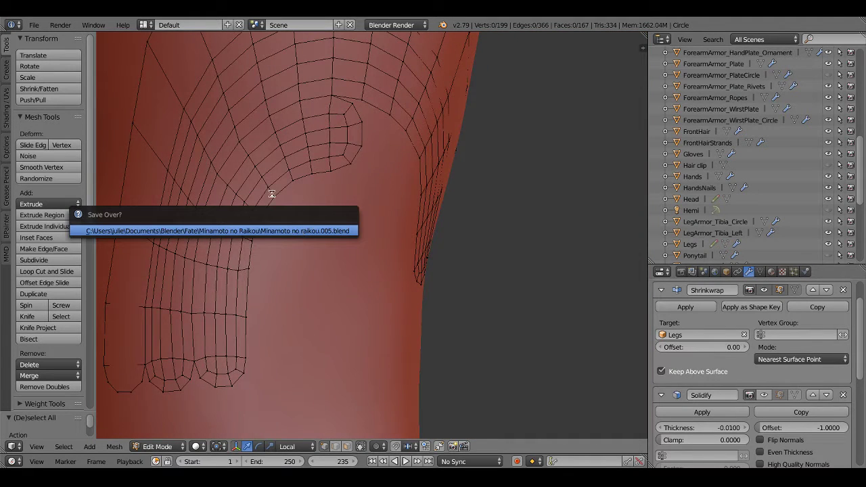
key("Return")
mouse_move(193, 199)
middle_mouse_down()
mouse_move(226, 196)
mouse_move(217, 175)
mouse_move(255, 164)
middle_mouse_up()
right_click(255, 164, "alt")
mouse_move(320, 174)
middle_mouse_down()
mouse_move(280, 206)
mouse_move(527, 242)
mouse_move(512, 212)
mouse_move(415, 253)
mouse_move(409, 247)
middle_mouse_up()
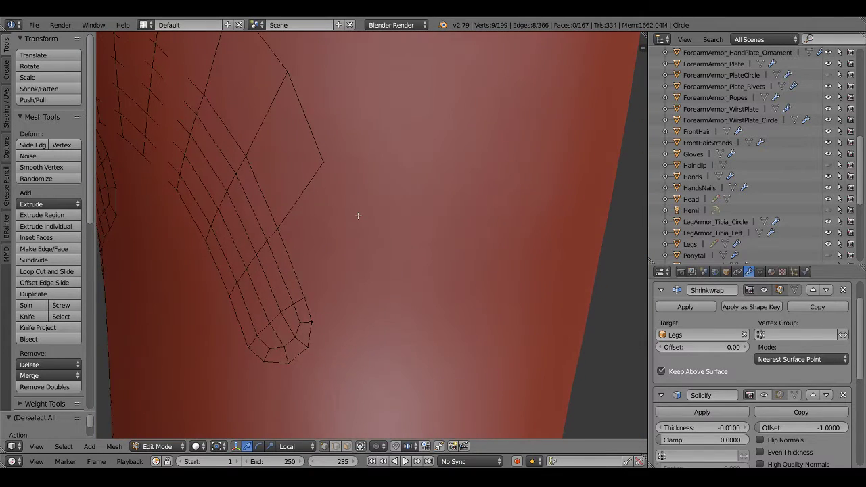
Extrude two new vertices from the side tab's corner and join them with an edge
right_click(328, 162)
middle_click_drag(327, 161, 328, 200)
key("e")
left_click(338, 203)
right_click(254, 225)
key("e")
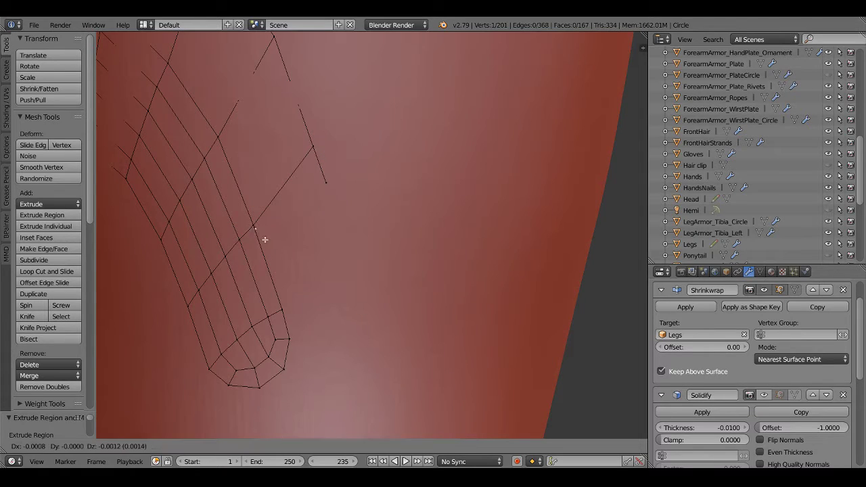
left_click(282, 251)
right_click(325, 182, "shift")
key("f")
Subdivide the new edge and start moving its vertices into a hook curve
key("ctrl+r")
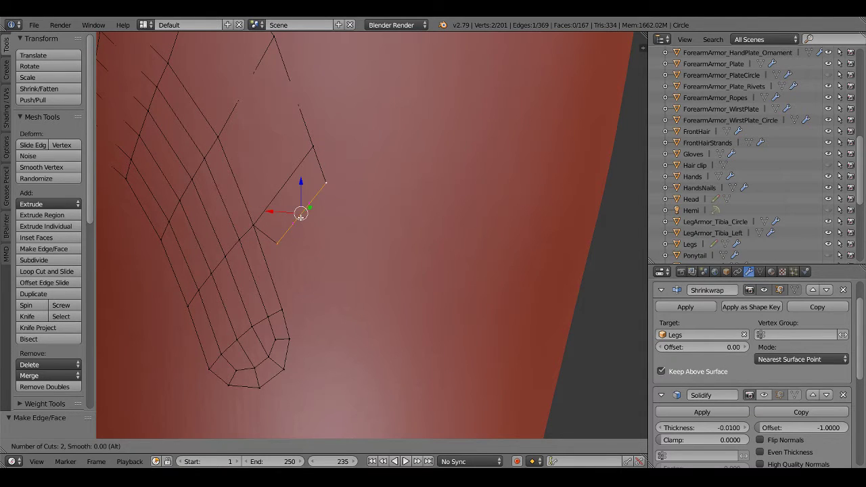
left_click(300, 218)
key("g")
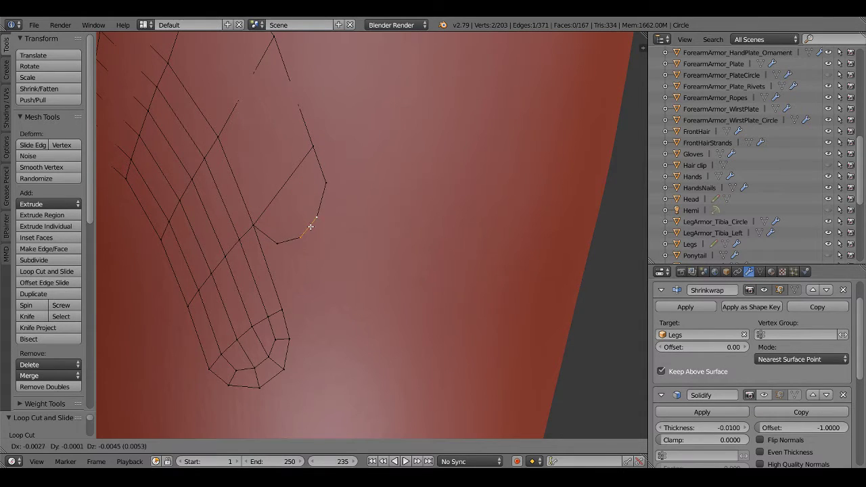
left_click(280, 241)
key("g")
left_click(271, 242)
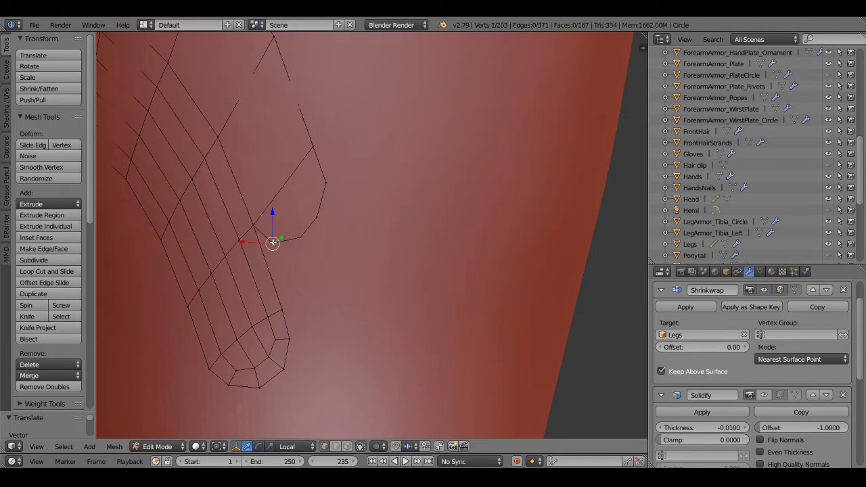
key("g")
left_click(325, 189)
Refine the hook outline by moving its vertices up and down into place
middle_click_drag(326, 190, 331, 195)
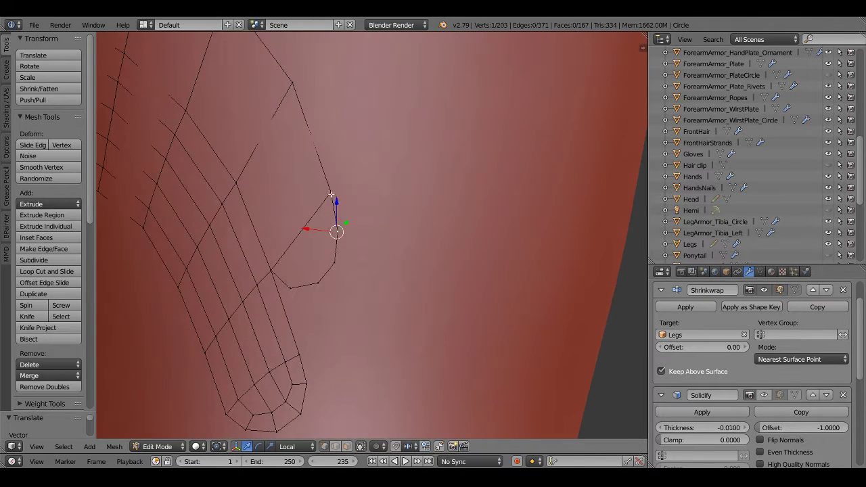
key("g")
left_click(333, 190)
key("g")
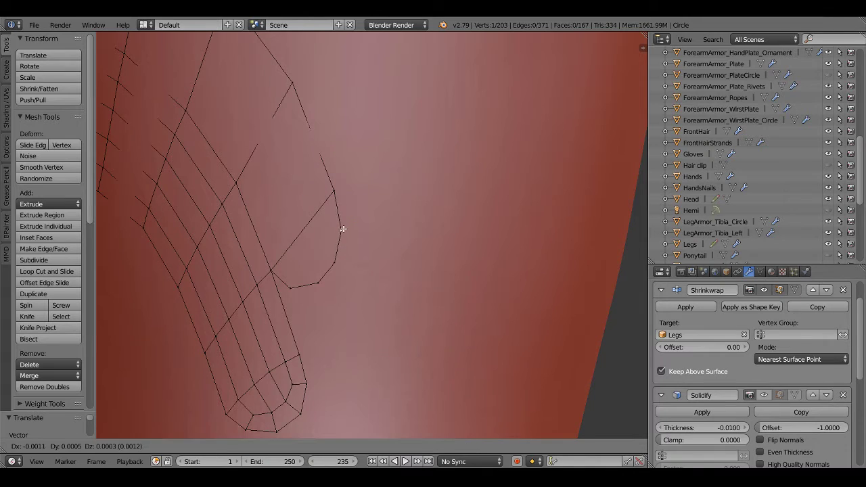
left_click(341, 230)
key("g")
left_click(336, 253)
mouse_move(336, 254)
middle_mouse_down()
mouse_move(361, 279)
mouse_move(294, 284)
middle_mouse_up()
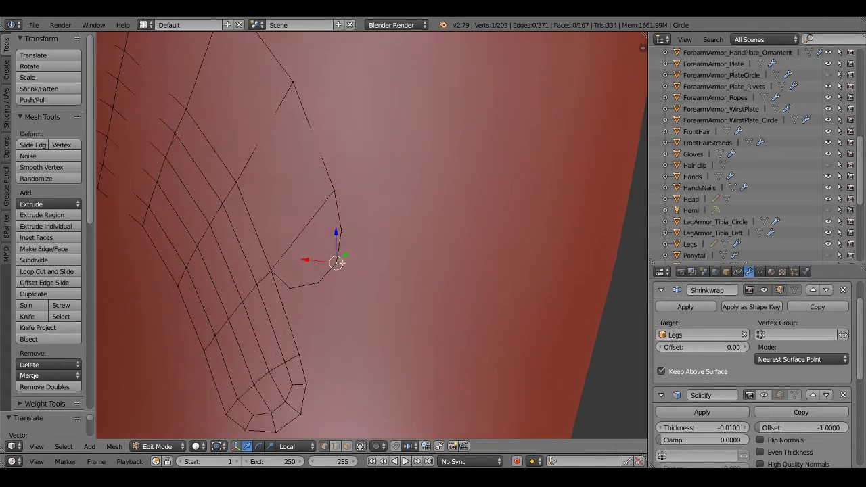
key("g")
left_click(290, 287)
Extrude two more hook vertices, then fill the hook outline with faces in edge select mode
key("z")
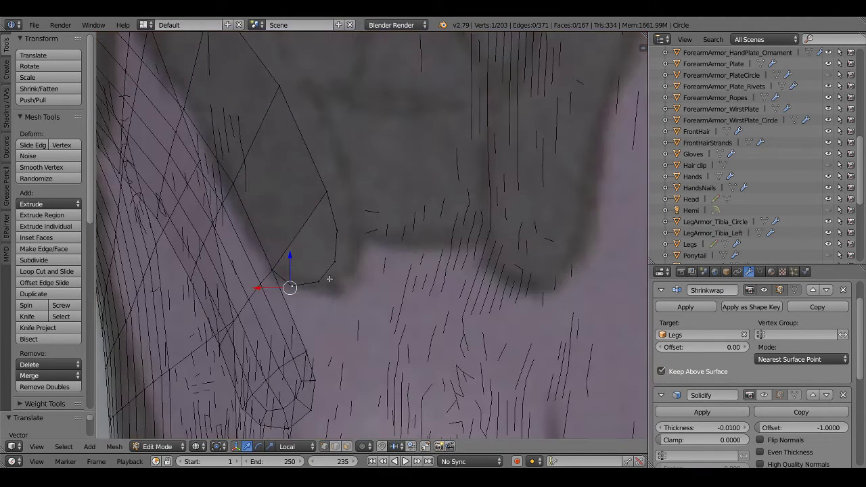
key("KP_4")
key("z")
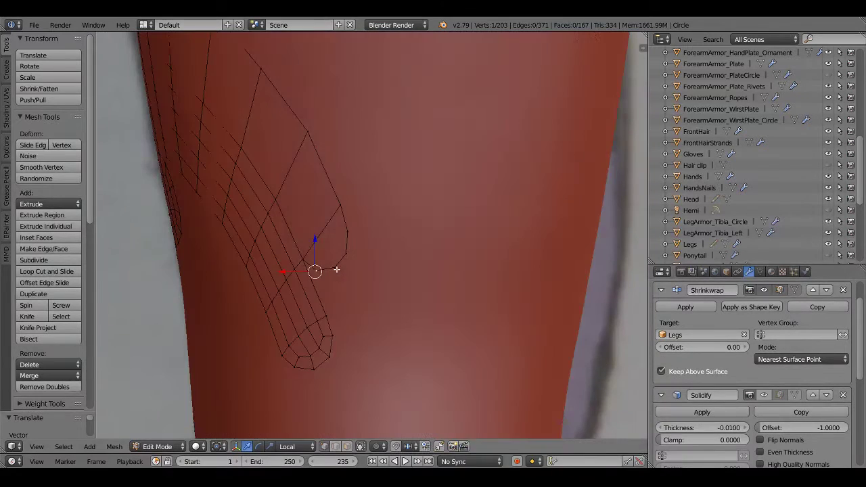
key("KP_4")
key("KP_4")
key("KP_4")
key("KP_4")
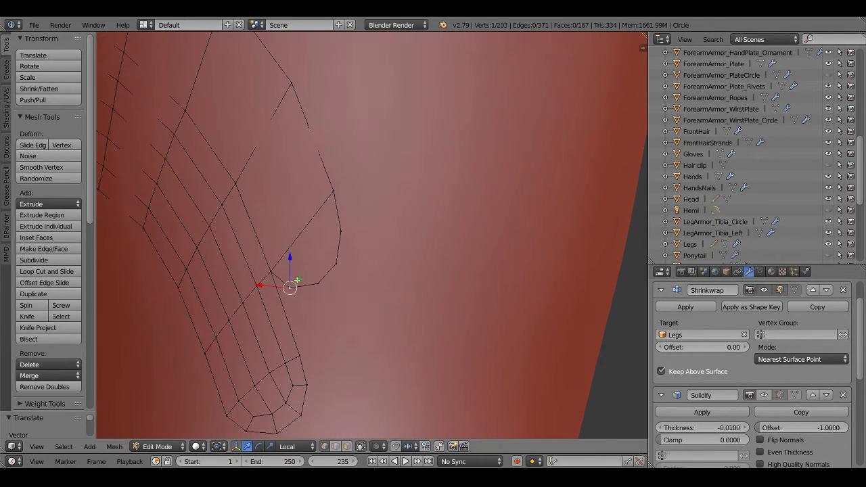
key("e")
left_click(333, 246)
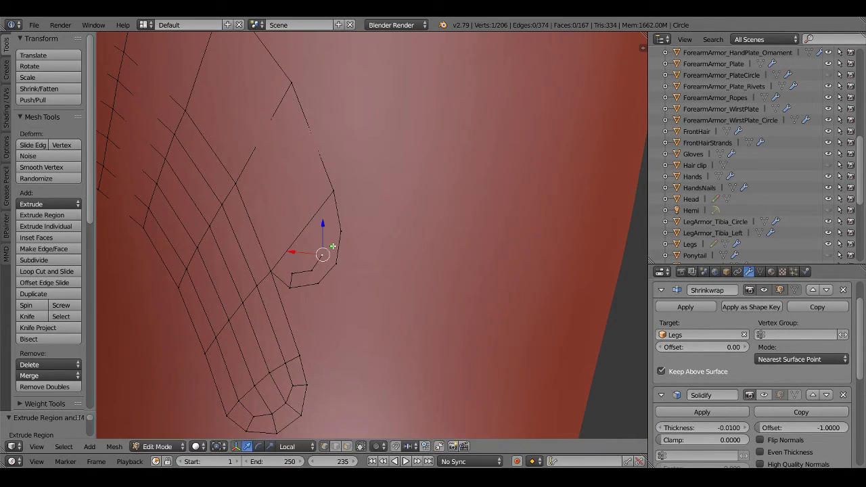
key("e")
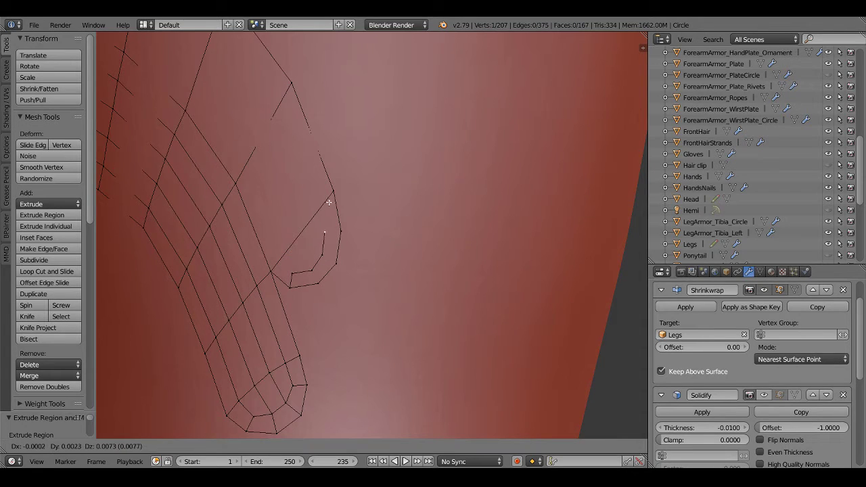
left_click(329, 203)
key("ctrl+Tab")
left_click(323, 263)
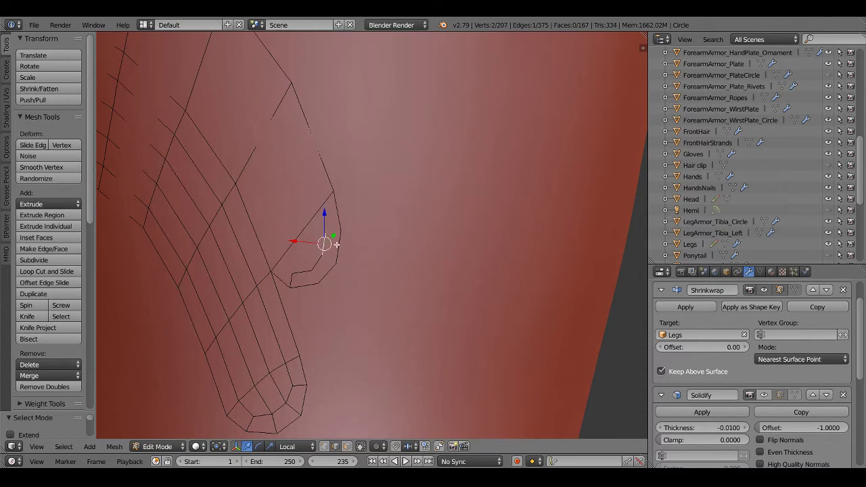
key("f")
key("f")
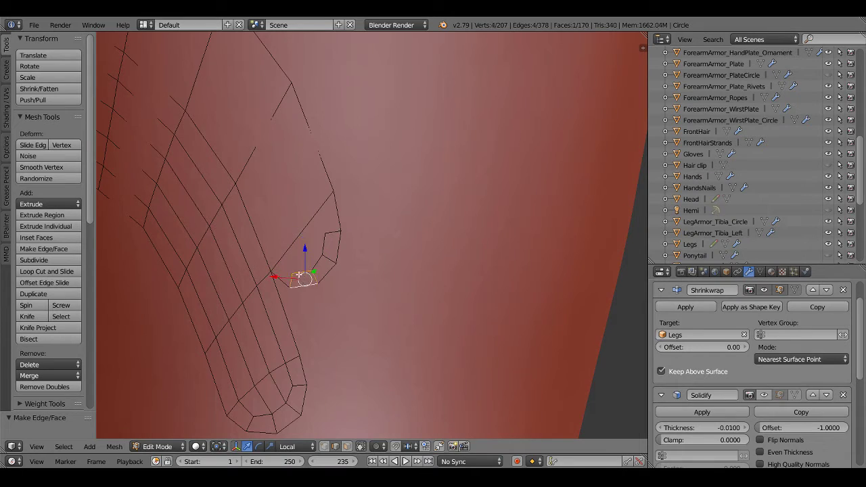
Add three evenly centred edge loops along the plate band
key("ctrl+r")
scroll(299, 214, "up", 2)
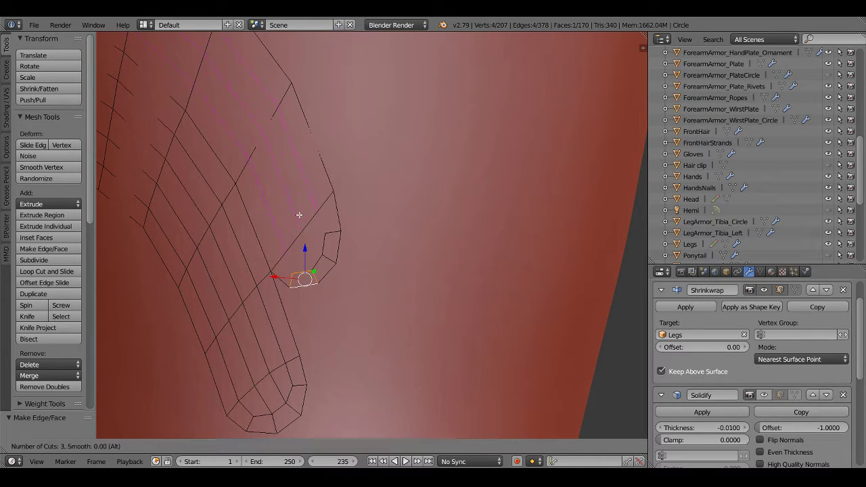
left_click(299, 214)
right_click(299, 214)
scroll(299, 214, "down", 3)
Select two edges at the hook's inner corner and fill the tip gap with faces
middle_click_drag(299, 214, 410, 226)
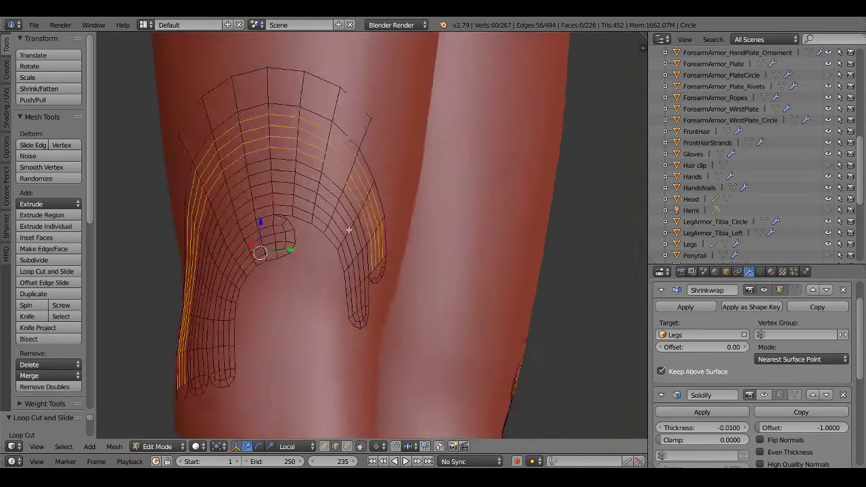
scroll(414, 238, "down", 3)
scroll(390, 263, "up", 5)
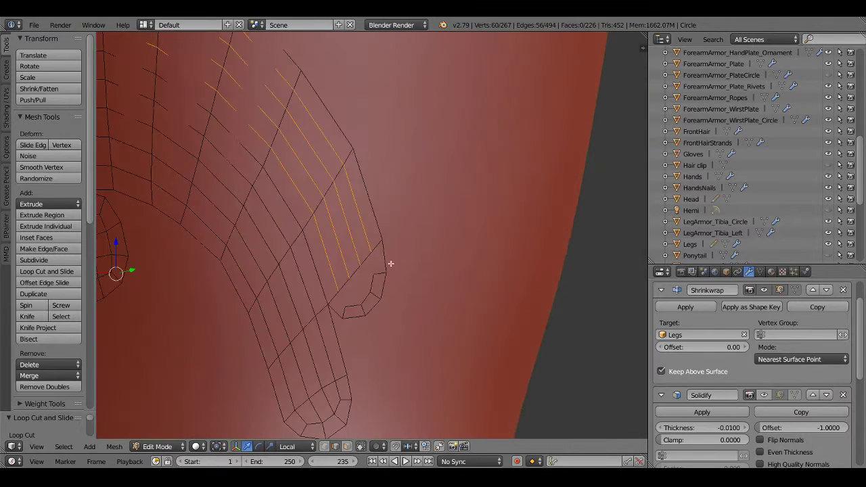
right_click(377, 262)
right_click(377, 263, "shift")
key("f")
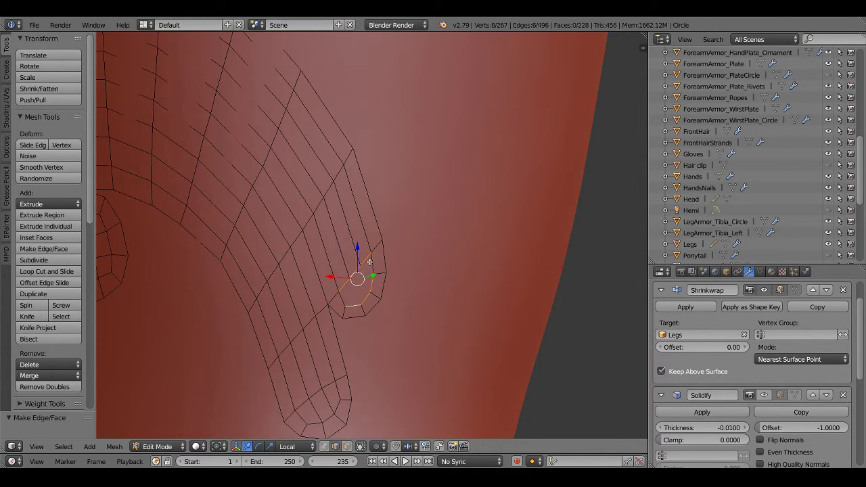
Clear the mesh selection and zoom in on the bottom tabs
key("a")
scroll(358, 284, "down", 5)
scroll(392, 271, "up", 2)
scroll(393, 270, "up", 2)
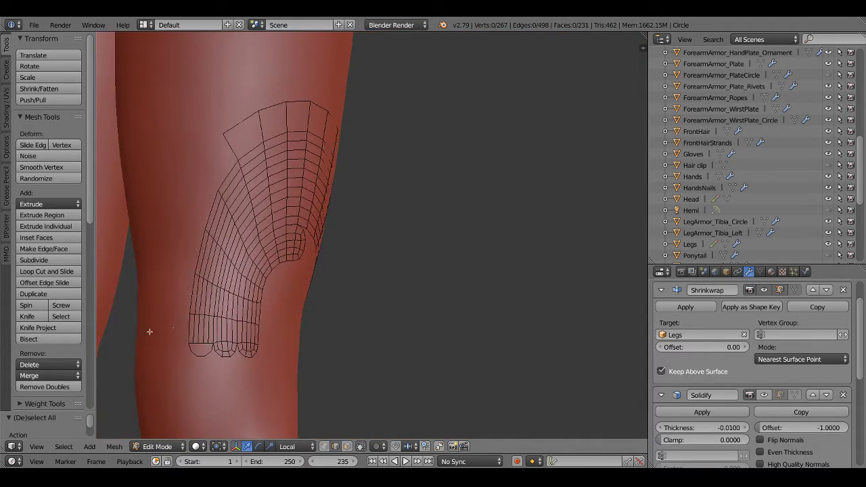
scroll(358, 264, "up", 2)
scroll(392, 248, "up", 1)
scroll(338, 305, "up", 2)
Extrude three new vertices from the leftmost bottom tab's corner vertex
key("ctrl+Tab")
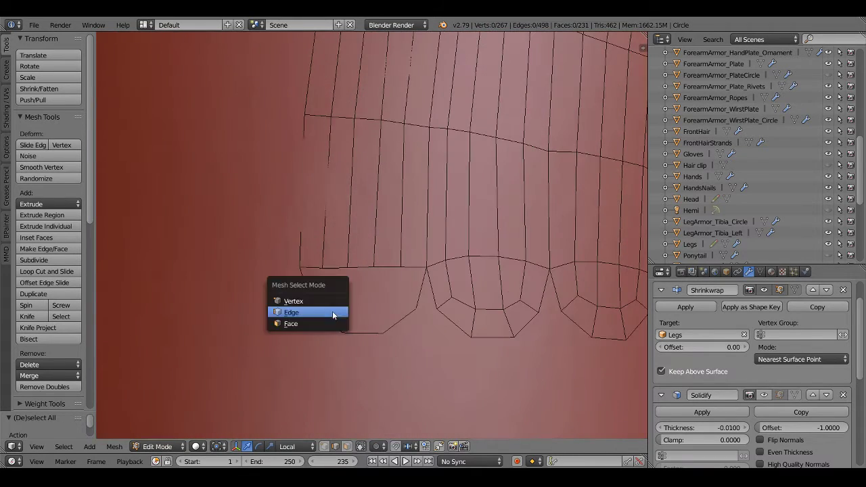
key("Escape")
right_click(312, 308)
left_click(324, 294, "ctrl")
key("e")
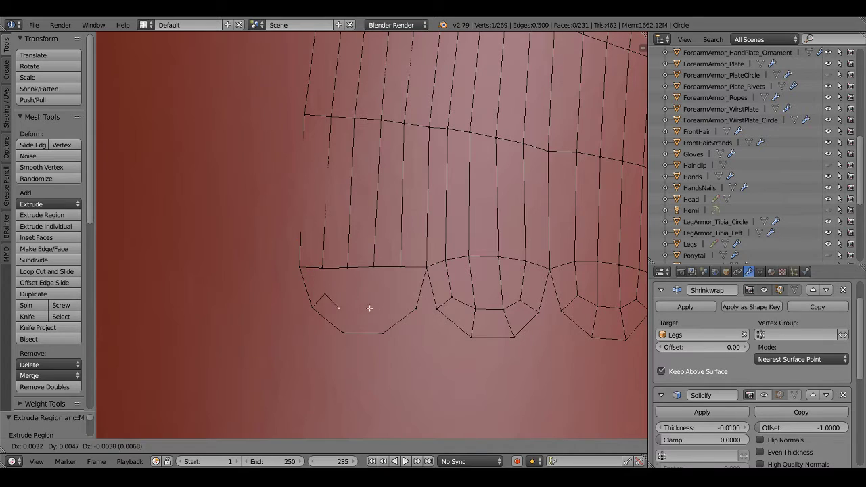
left_click(376, 309)
key("e")
left_click(373, 309)
key("e")
left_click(423, 295)
Fill the gap and the tab's open boundary loop with faces, then switch to face select
key("ctrl+Tab")
left_click(400, 321)
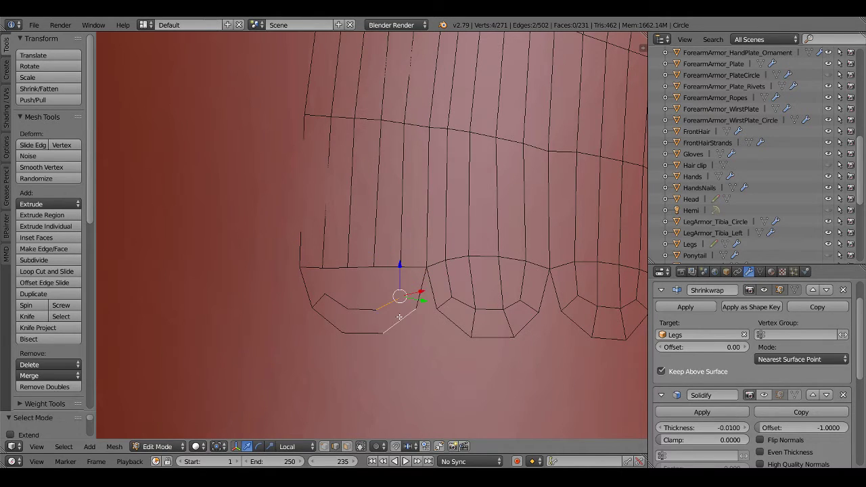
key("f")
left_click(338, 310)
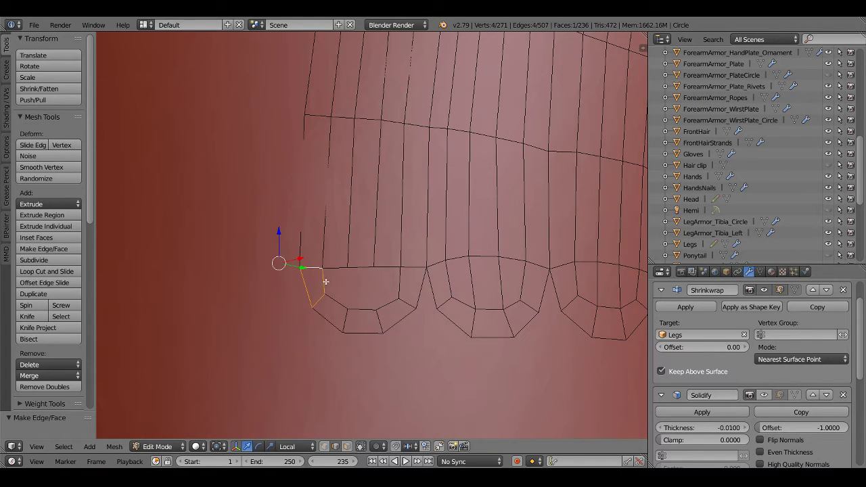
right_click(322, 282, "alt")
key("f")
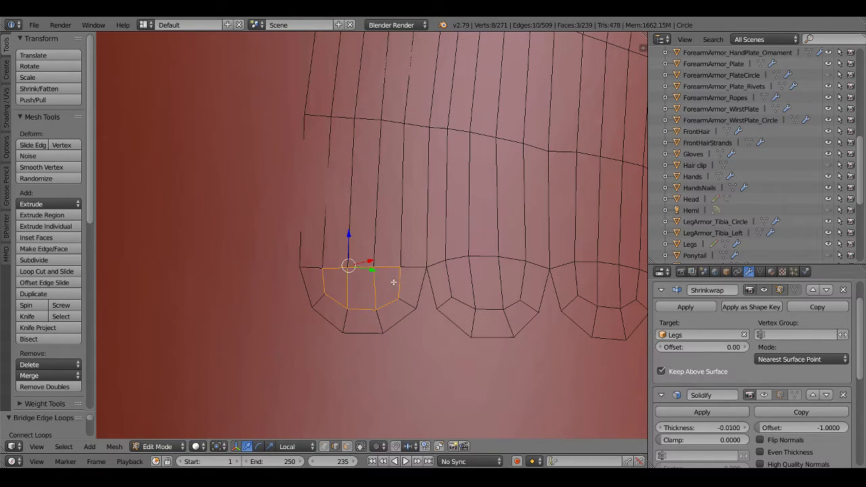
key("ctrl+Tab")
left_click(365, 294)
scroll(342, 241, "down", 5)
Select a face path along the plate's outer border down to the tab and apply Smooth Vertex
middle_click_drag(341, 241, 437, 249)
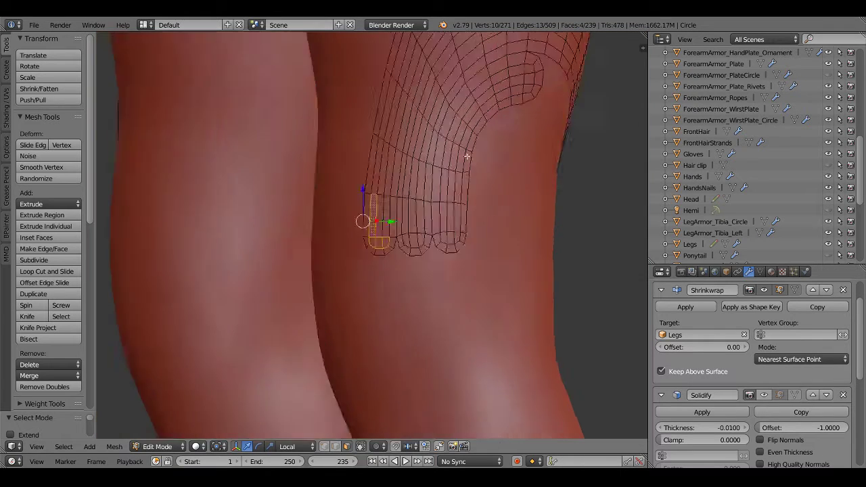
middle_click_drag(403, 122, 412, 153)
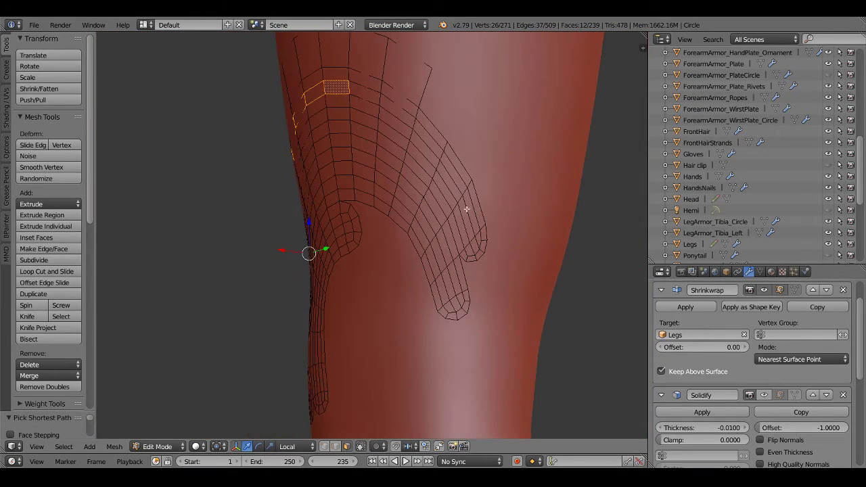
right_click(479, 236, "ctrl")
middle_click_drag(249, 232, 352, 169)
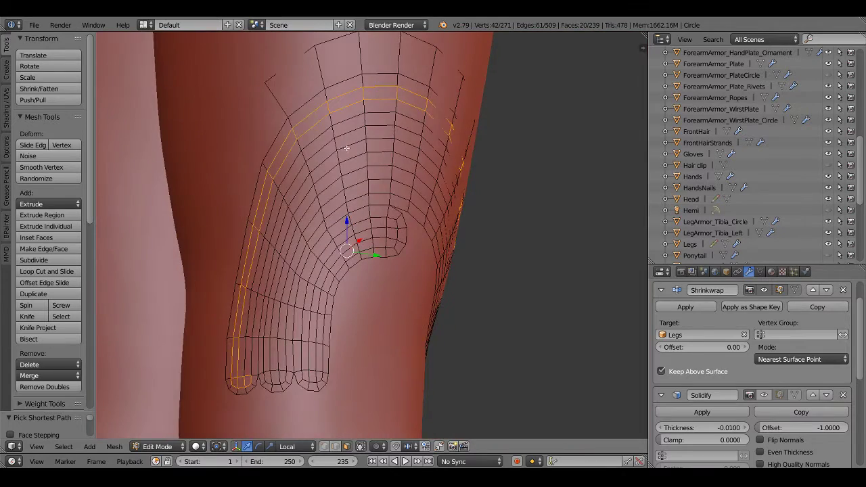
right_click(364, 122, "ctrl")
right_click(248, 360, "ctrl")
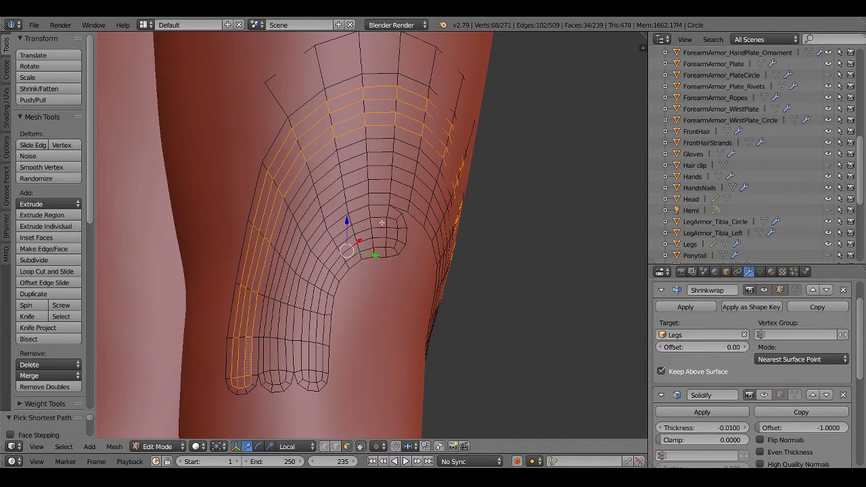
middle_click_drag(248, 360, 66, 127)
left_click(50, 168)
Deselect all, save over the blend file, and leave Edit Mode to view both legs
mouse_move(397, 195)
middle_mouse_down()
mouse_move(422, 207)
mouse_move(379, 212)
mouse_move(475, 224)
middle_mouse_up()
key("a")
key("ctrl+s")
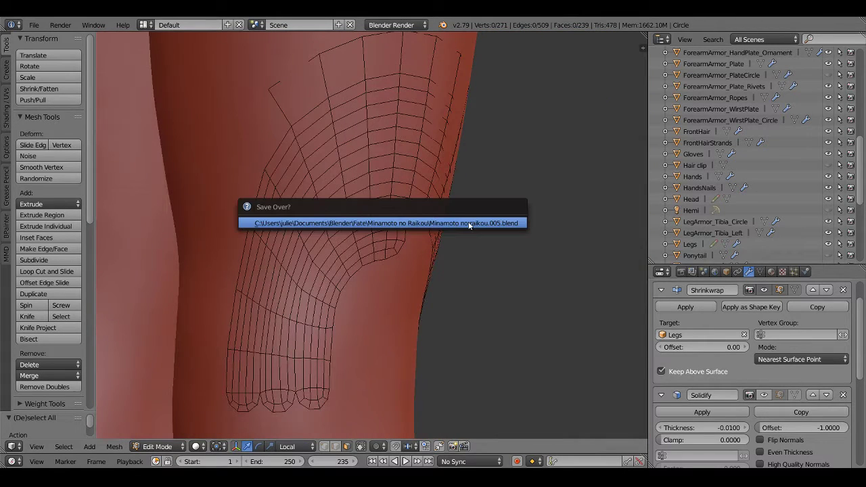
left_click(437, 226)
scroll(379, 271, "down", 5)
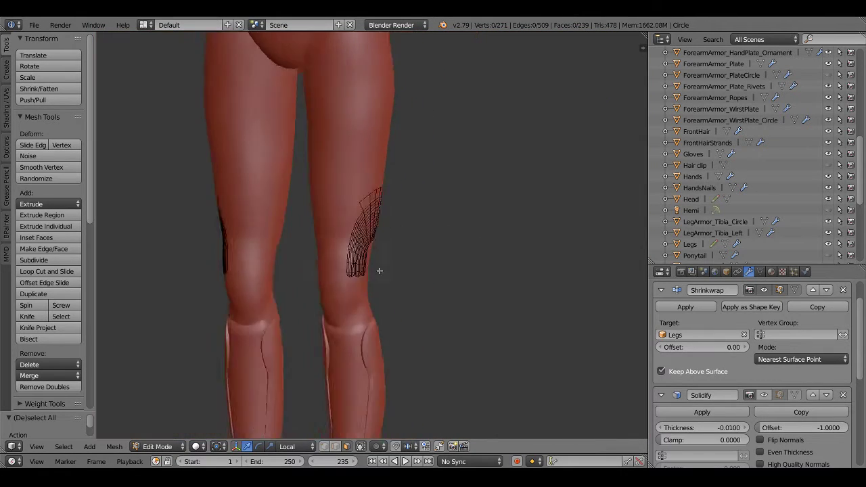
mouse_move(379, 271)
middle_mouse_down()
mouse_move(523, 264)
mouse_move(388, 264)
mouse_move(592, 280)
middle_mouse_up()
key("Tab")
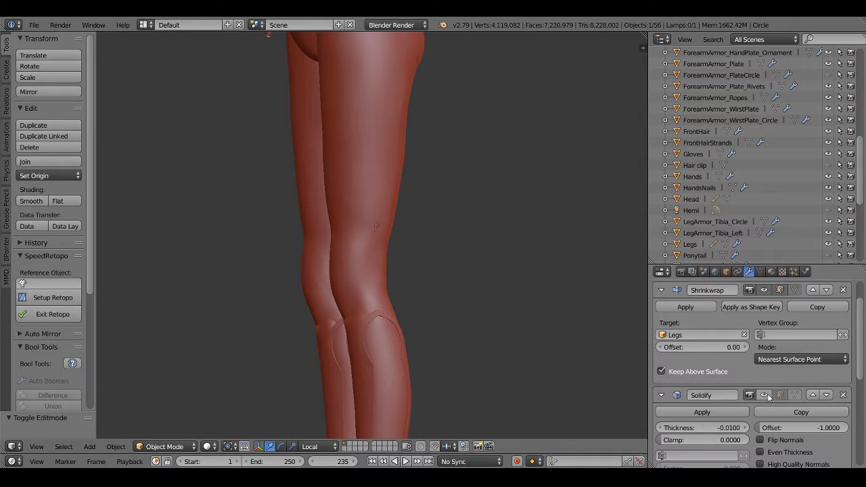
Inspect the plate in Object Mode, then recalculate its normals consistently in Edit Mode
mouse_move(514, 273)
middle_mouse_down()
mouse_move(363, 270)
mouse_move(417, 268)
middle_mouse_up()
scroll(351, 255, "up", 6)
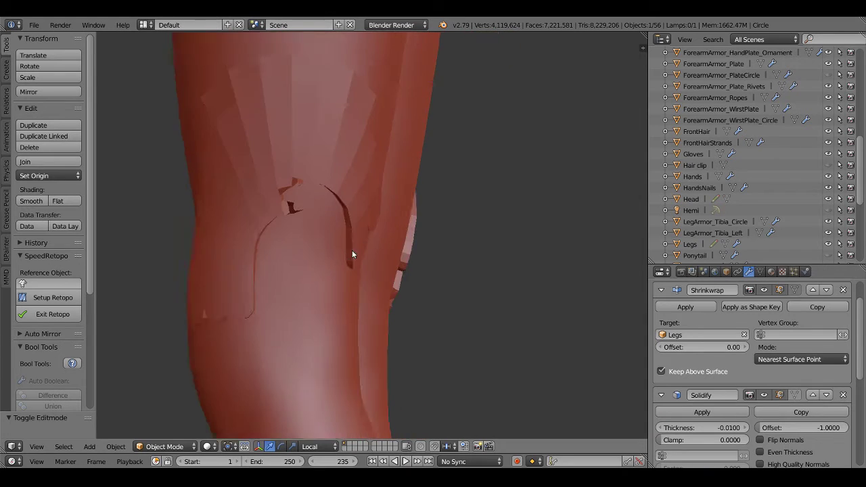
mouse_move(352, 254)
middle_mouse_down()
mouse_move(319, 230)
mouse_move(327, 202)
mouse_move(352, 257)
middle_mouse_up()
key("Tab")
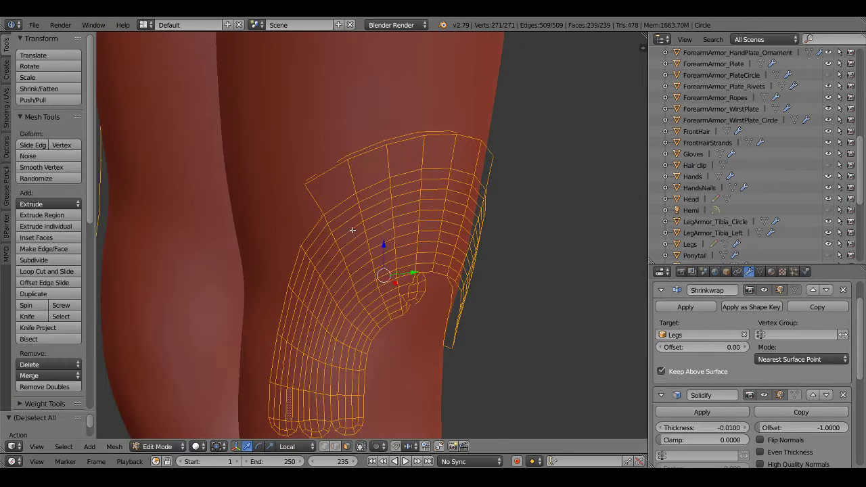
key("ctrl+n")
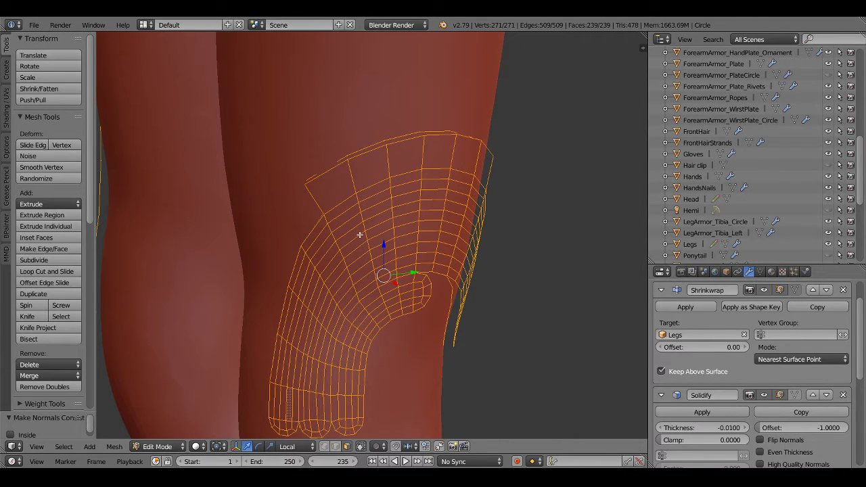
mouse_move(428, 245)
middle_mouse_down()
mouse_move(349, 236)
mouse_move(354, 256)
mouse_move(575, 293)
mouse_move(392, 265)
mouse_move(558, 274)
mouse_move(373, 270)
mouse_move(429, 269)
mouse_move(191, 249)
mouse_move(385, 264)
middle_mouse_up()
Review the solid plate up close in Object Mode and return to editing its mesh
key("Tab")
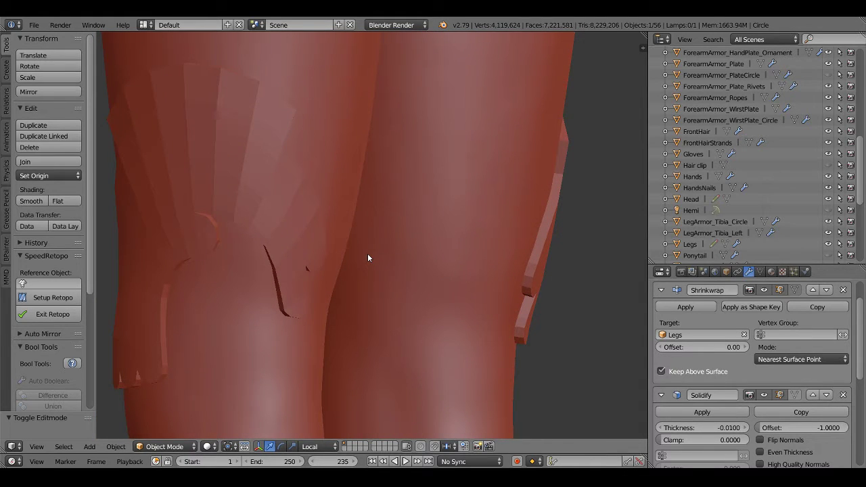
mouse_move(368, 258)
middle_mouse_down()
mouse_move(271, 244)
mouse_move(384, 242)
mouse_move(321, 248)
mouse_move(350, 241)
mouse_move(539, 258)
mouse_move(294, 250)
mouse_move(271, 228)
middle_mouse_up()
key("Tab")
In vertex mode, extrude two vertices from the plate's upper edge and join them with an edge
key("ctrl+Tab")
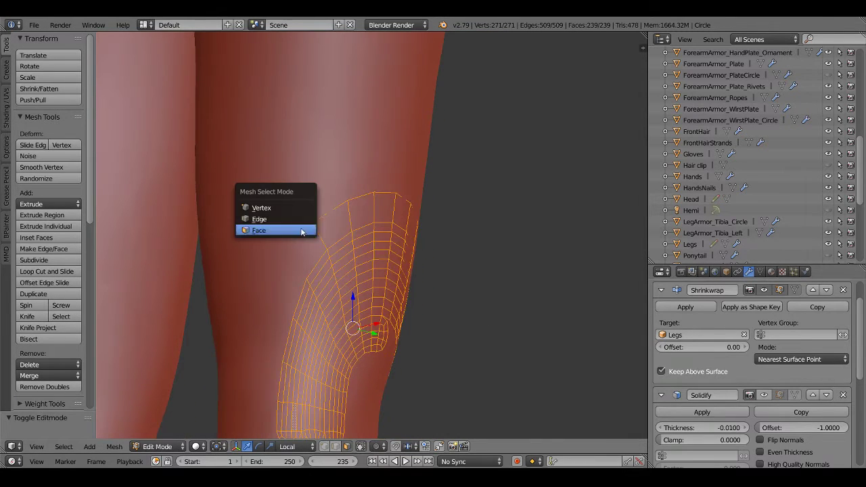
left_click(270, 205)
right_click(315, 223)
scroll(314, 223, "up", 3)
scroll(315, 223, "up", 2)
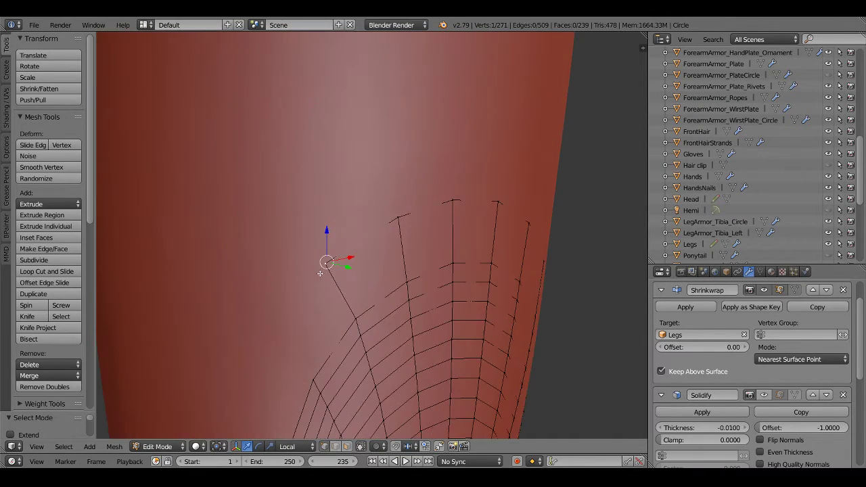
key("e")
left_click(311, 298)
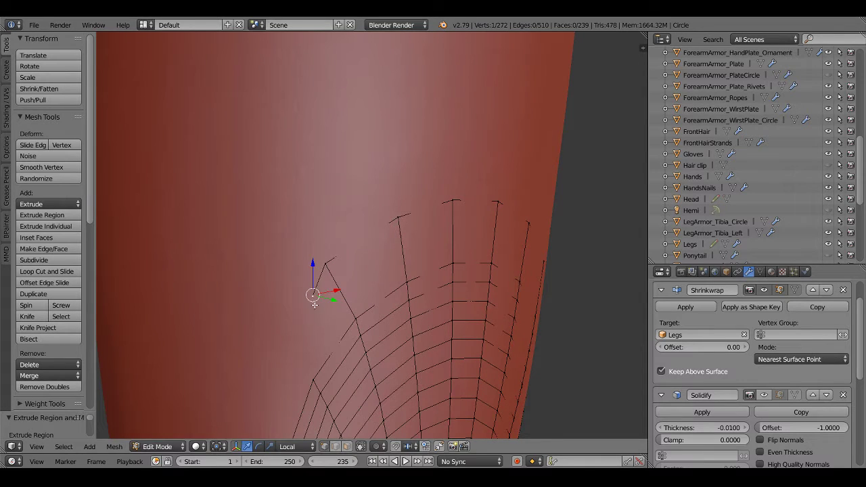
key("e")
left_click(346, 318)
right_click(355, 318, "shift")
key("f")
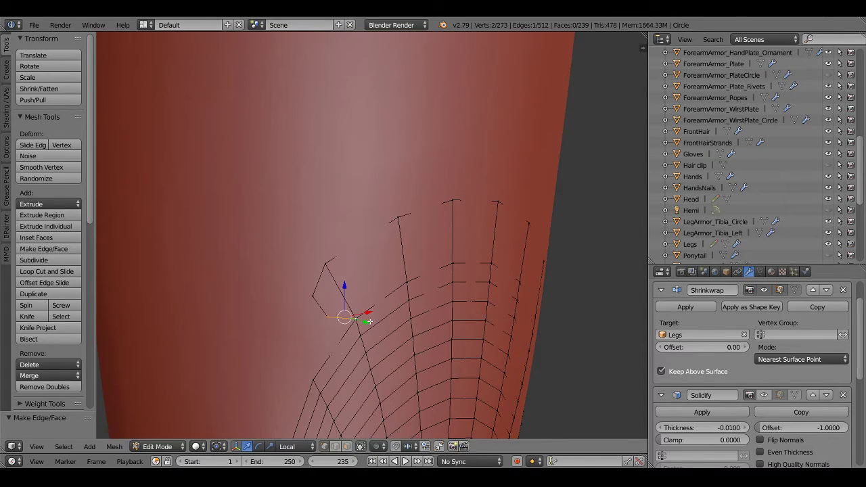
Add a loop cut through the new tab edges and move its vertices into place
key("ctrl+r")
left_click(322, 298)
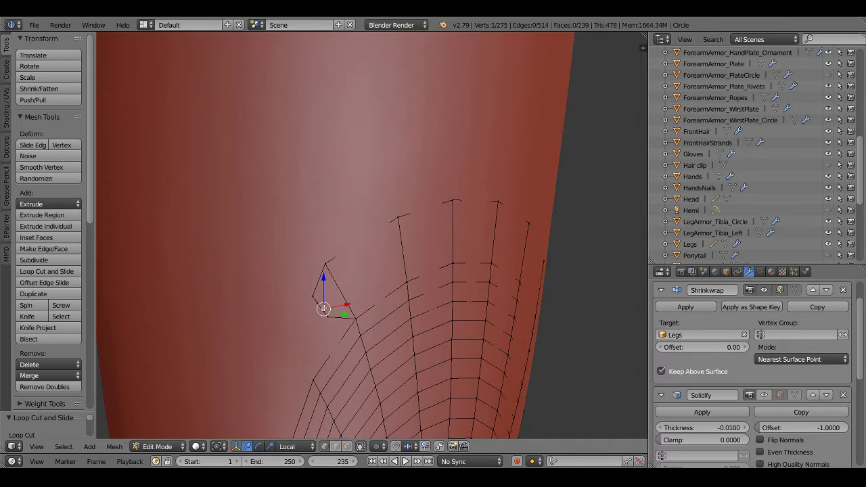
scroll(366, 282, "up", 2)
key("g")
left_click(344, 269)
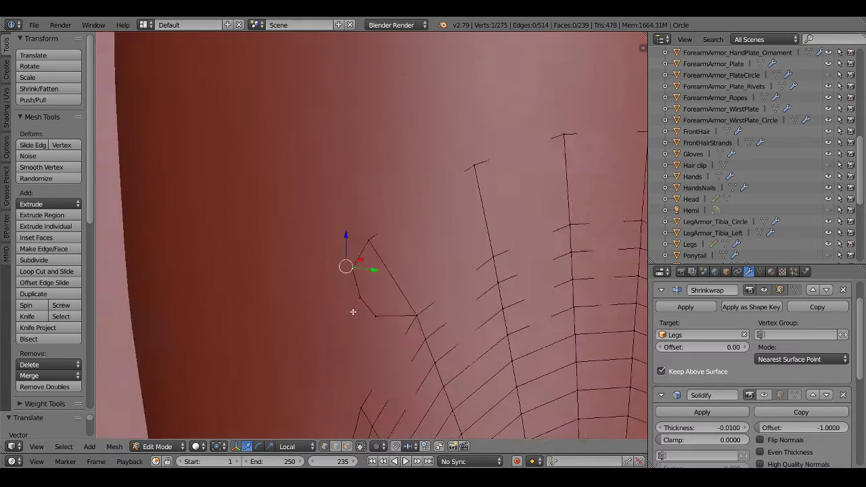
key("g")
left_click(380, 324)
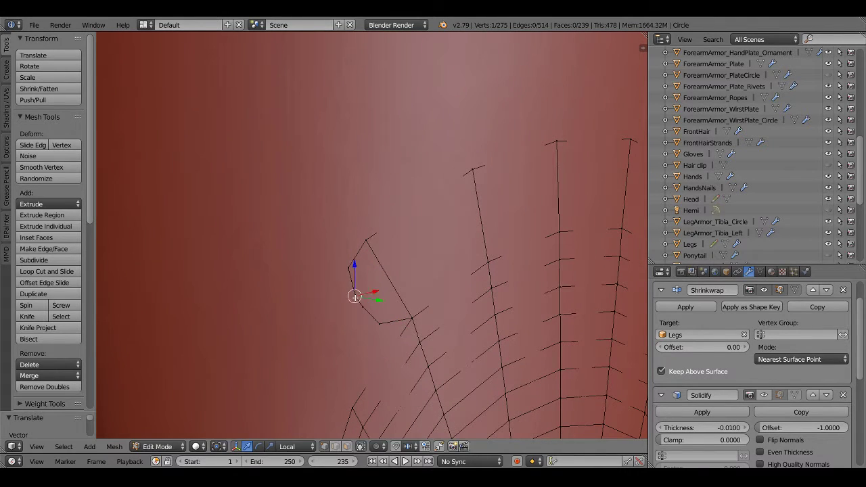
key("g")
left_click(345, 295)
Reposition further tab vertices to curl the strip end into a hook, then deselect all
right_click(379, 323)
key("g")
left_click(355, 323)
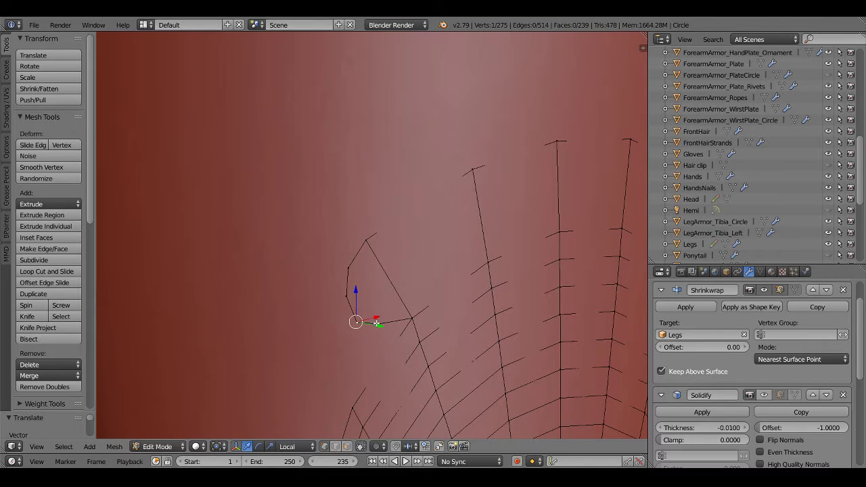
key("g")
left_click(384, 328)
scroll(384, 328, "down", 1)
key("g")
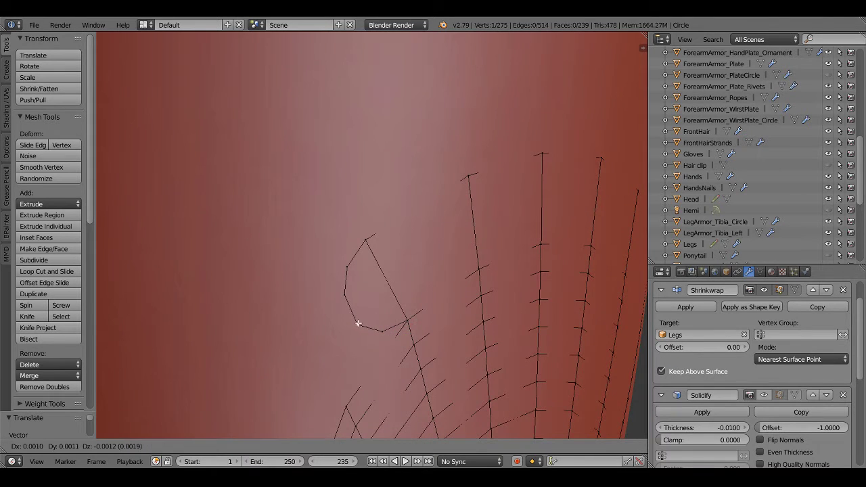
left_click(358, 322)
key("a")
Extrude a second tab outline from the plate's top edge and close it to the starting vertex
scroll(395, 318, "down", 3)
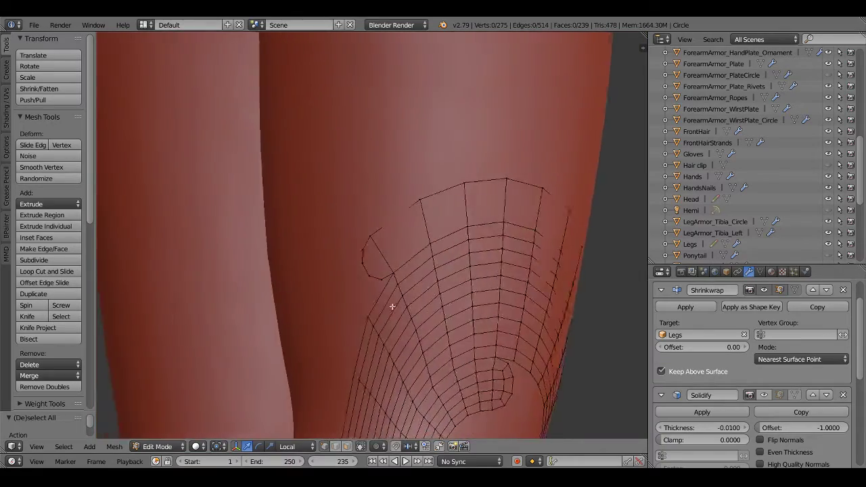
mouse_move(391, 306)
middle_mouse_down()
mouse_move(345, 303)
mouse_move(410, 309)
mouse_move(555, 270)
mouse_move(422, 301)
mouse_move(433, 310)
middle_mouse_up()
right_click(422, 301)
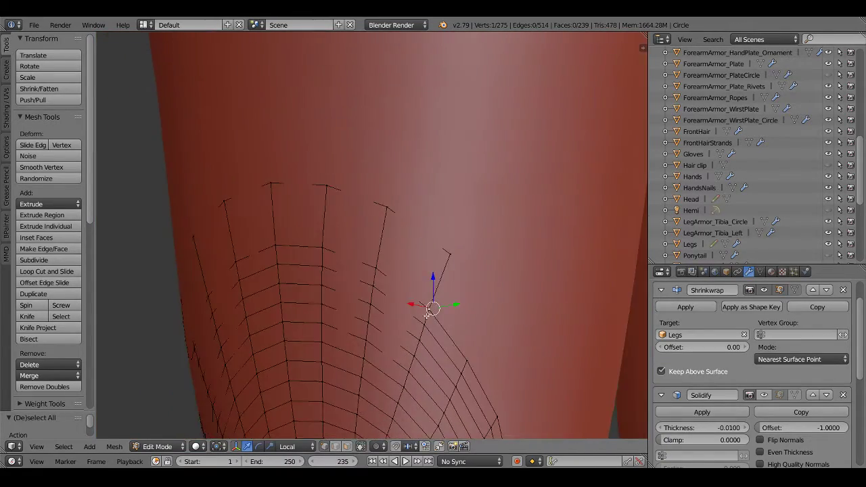
key("e")
left_click(459, 324)
key("e")
left_click(477, 318)
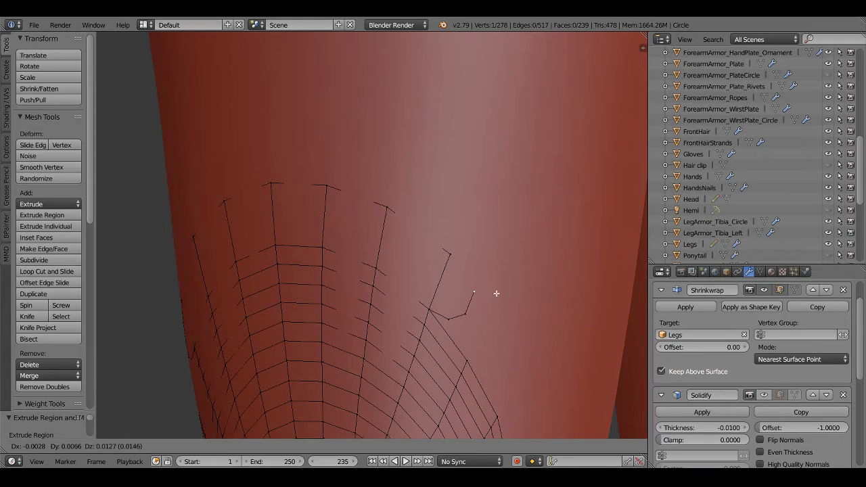
key("e")
left_click(488, 291)
left_click(487, 267)
right_click(450, 255, "shift")
key("f")
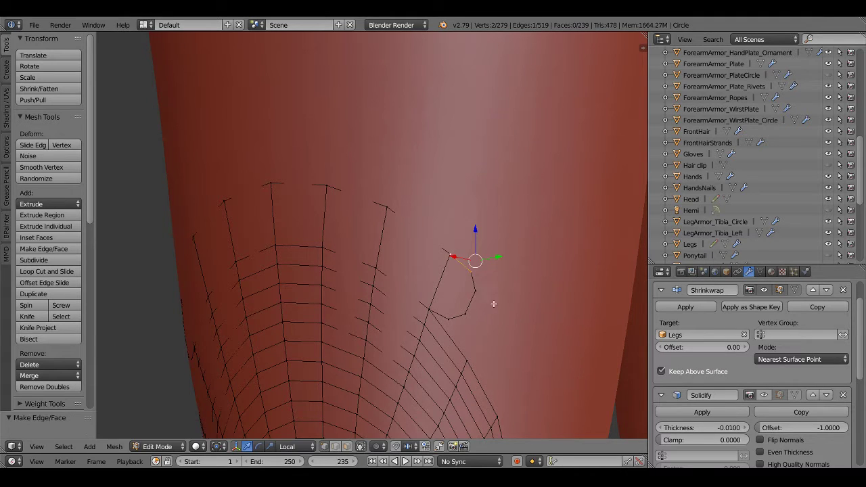
Move the upper tab outline vertex so the curve sits on the leg
middle_click_drag(494, 305, 482, 284)
right_click(482, 278)
key("g")
left_click(489, 308)
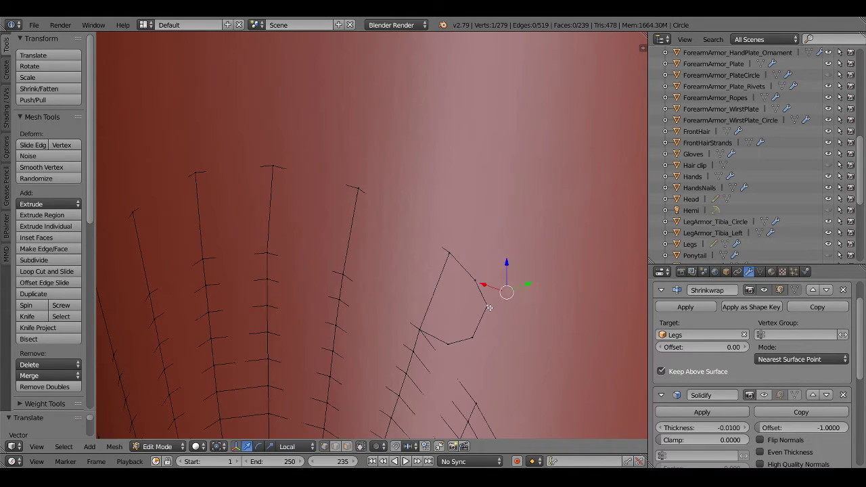
key("g")
left_click(483, 309)
key("g")
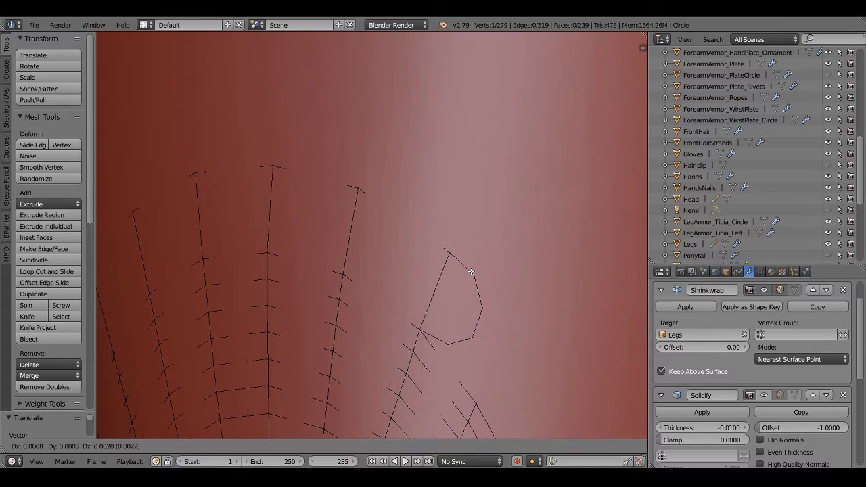
left_click(472, 272)
Adjust the lower tab vertices to refine the hook curve, then deselect everything
right_click(471, 334)
key("g")
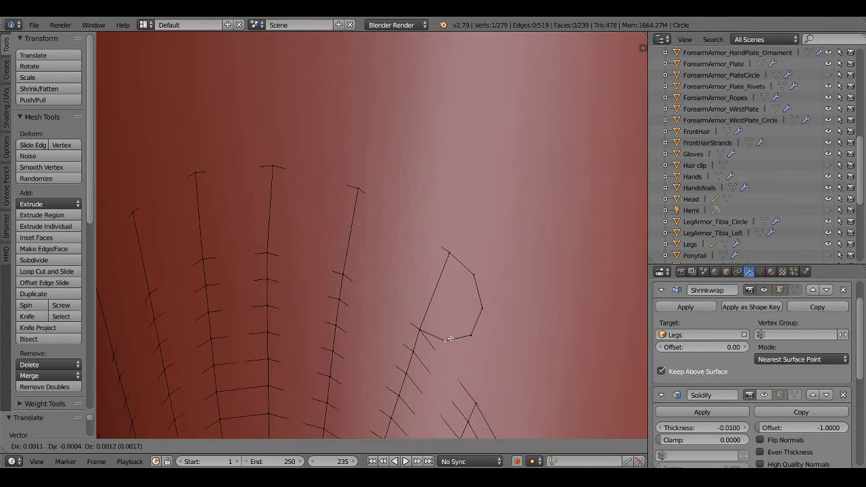
left_click(451, 325)
key("g")
left_click(487, 315)
middle_click_drag(487, 315, 480, 297)
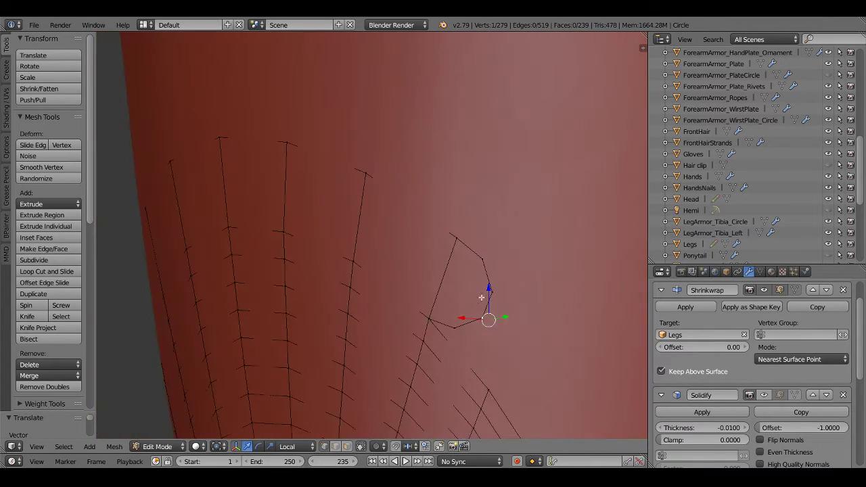
key("g")
left_click(497, 291)
key("a")
scroll(408, 303, "down", 4)
Loop-cut the upper strands with 4 evenly spaced, centred edge loops
scroll(429, 304, "up", 2)
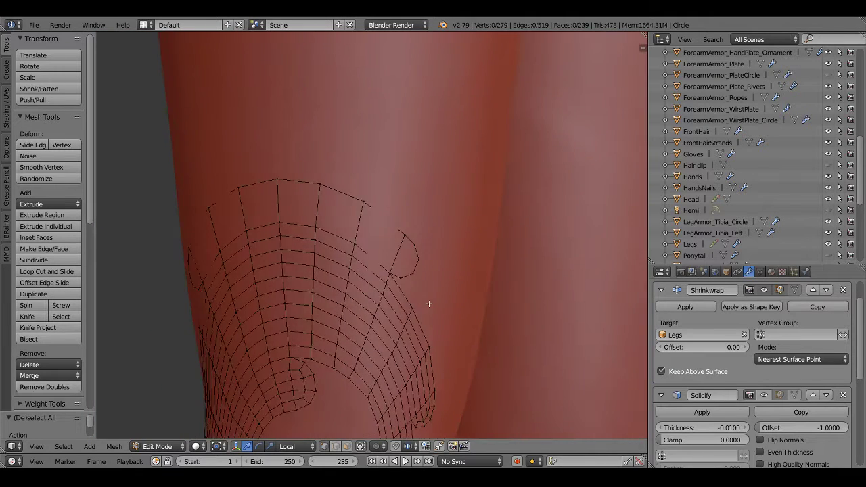
scroll(429, 303, "down", 2)
scroll(414, 277, "up", 4)
key("ctrl+r")
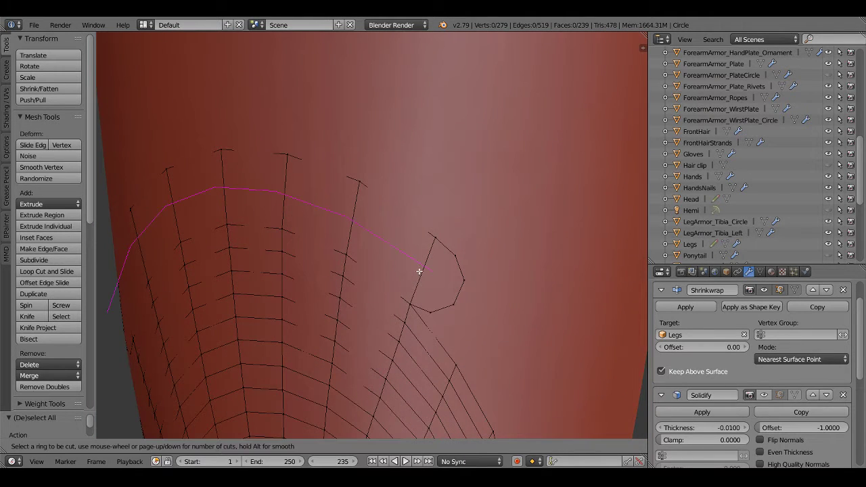
scroll(419, 272, "up", 1)
scroll(420, 271, "up", 1)
scroll(419, 271, "up", 1)
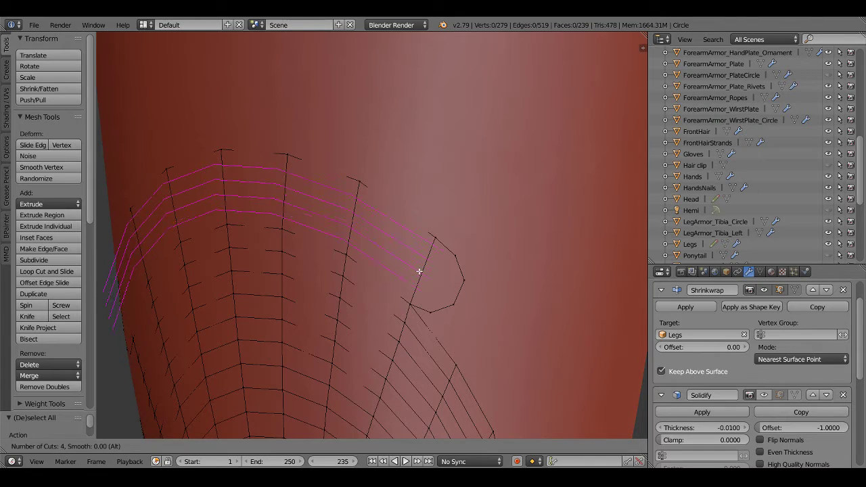
left_click(419, 271)
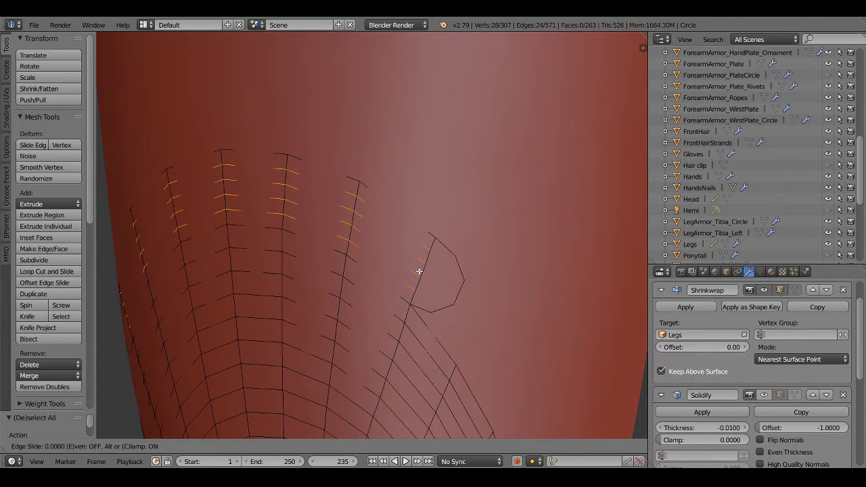
right_click(420, 271)
scroll(447, 271, "up", 2)
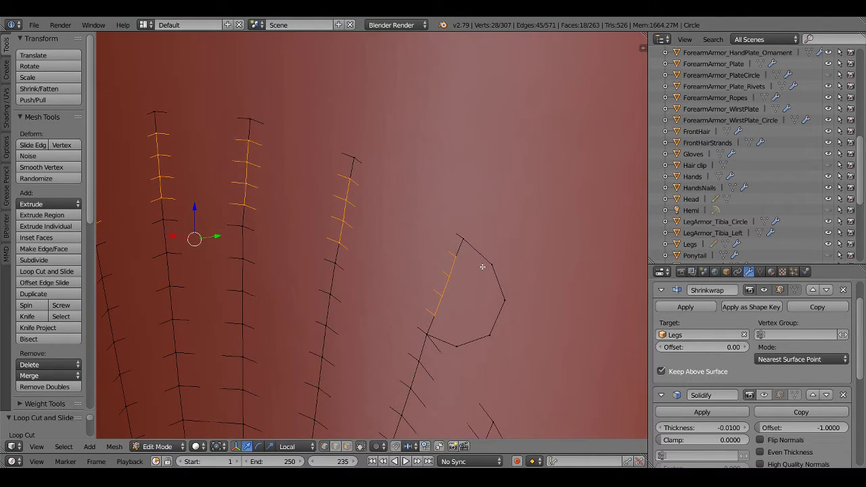
right_click_drag(482, 267, 475, 273)
Extrude an inner vertex inside the hook tab and fill a first quad face
key("e")
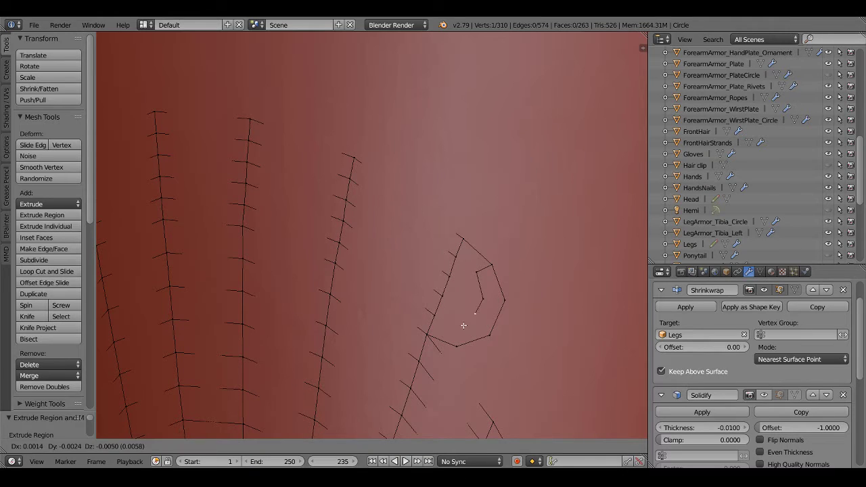
left_click(437, 336)
key("ctrl+Tab")
key("Escape")
key("a")
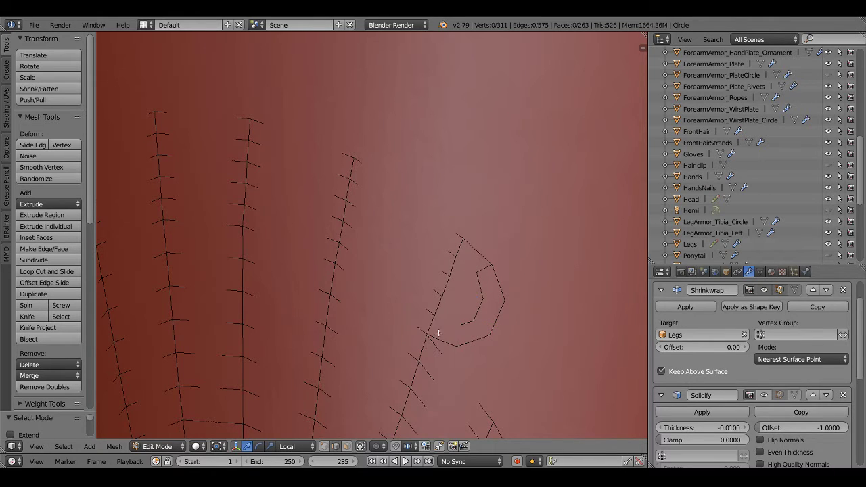
key("f")
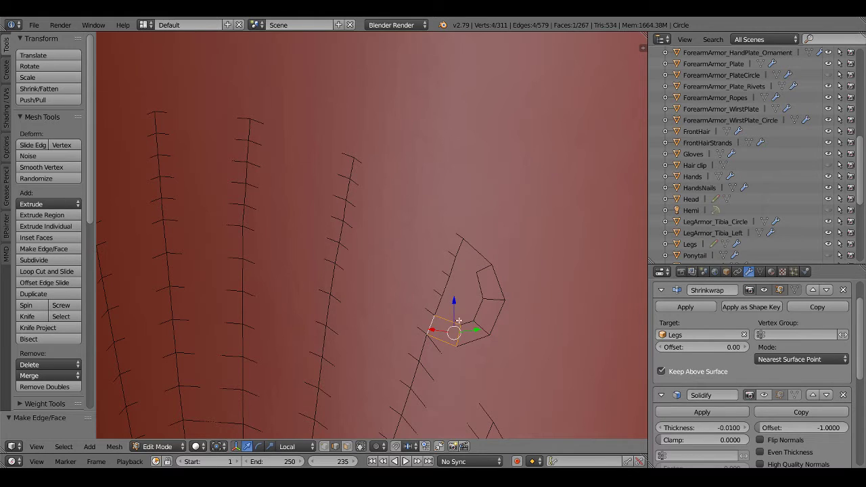
Fill the corner between the inner chain and the hook outline with a quad face, then deselect all
right_click(465, 324, "alt")
right_click(480, 268, "shift")
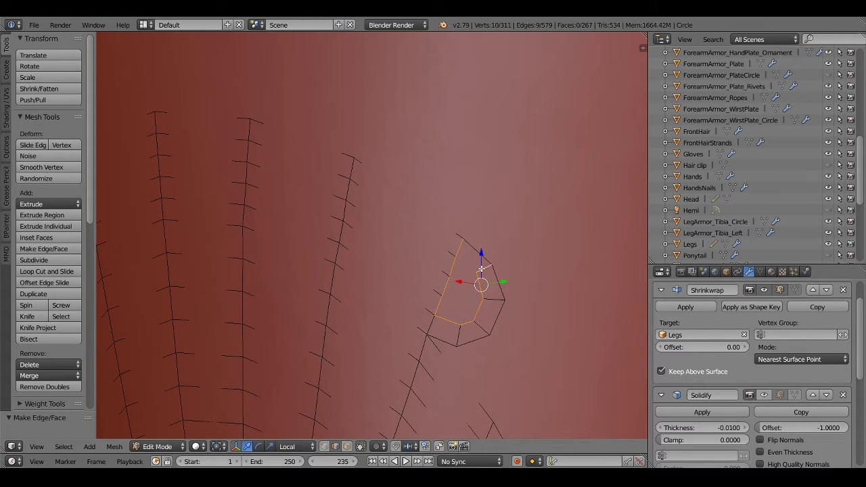
key("ctrl+e")
left_click(482, 274)
right_click(464, 251, "alt")
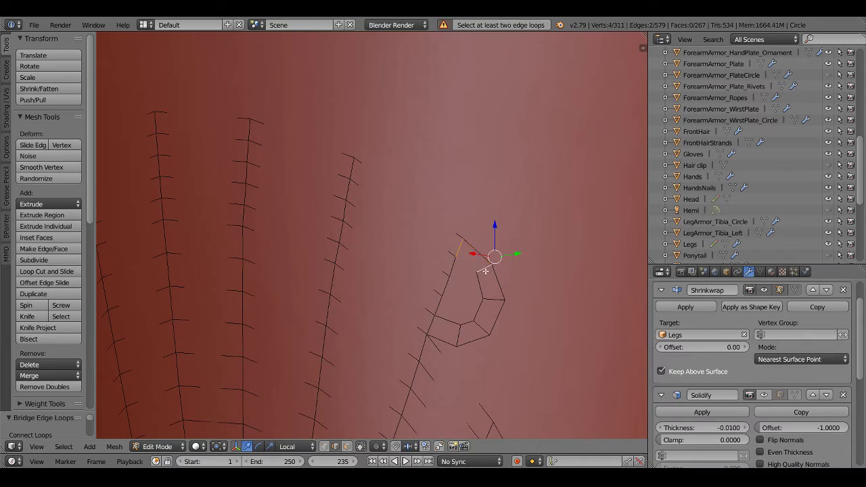
key("f")
right_click(468, 265, "alt")
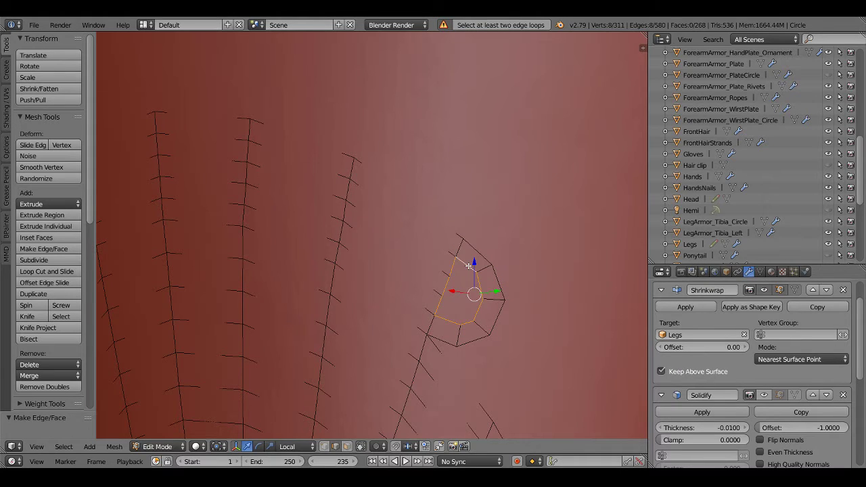
key("a")
scroll(385, 318, "down", 5)
scroll(247, 286, "up", 2)
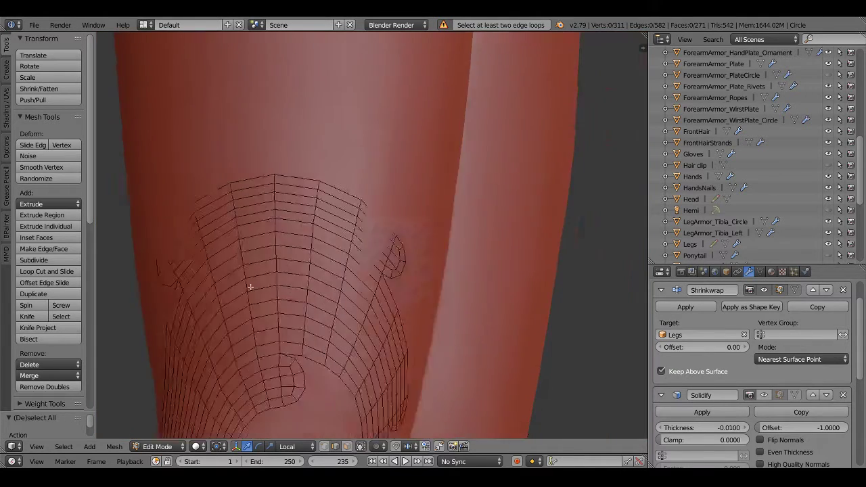
scroll(309, 295, "up", 2)
mouse_move(309, 294)
middle_mouse_down()
mouse_move(298, 257)
mouse_move(381, 248)
mouse_move(238, 291)
mouse_move(189, 288)
mouse_move(336, 257)
middle_mouse_up()
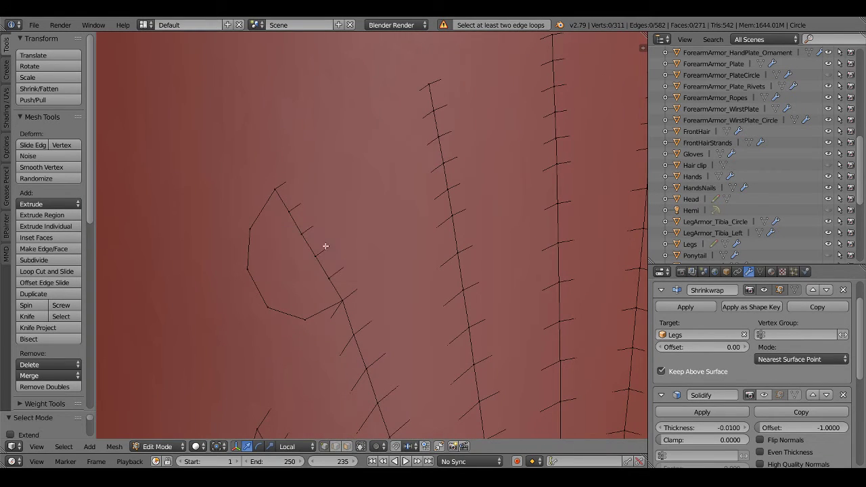
Extrude a chain of inner vertices inside the other tab, ending near its outline
right_click(263, 236)
key("e")
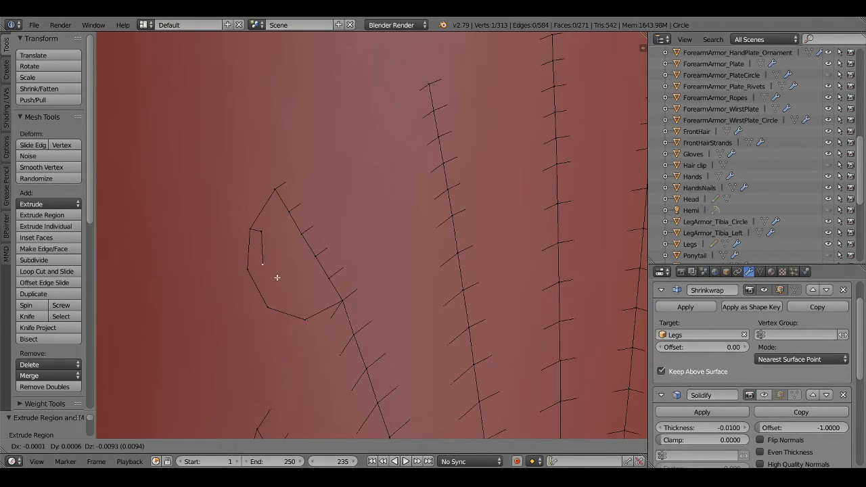
left_click(277, 277)
key("e")
left_click(294, 303)
key("e")
left_click(318, 308)
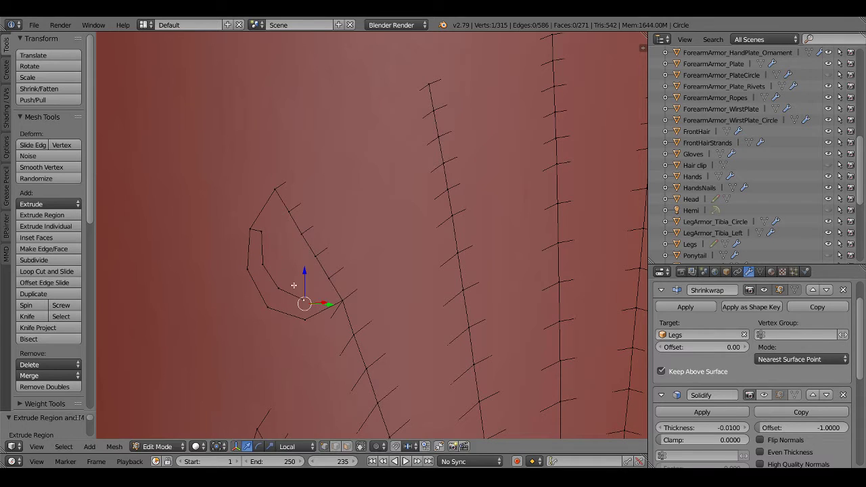
key("e")
right_click(269, 257)
right_click(263, 263)
key("e")
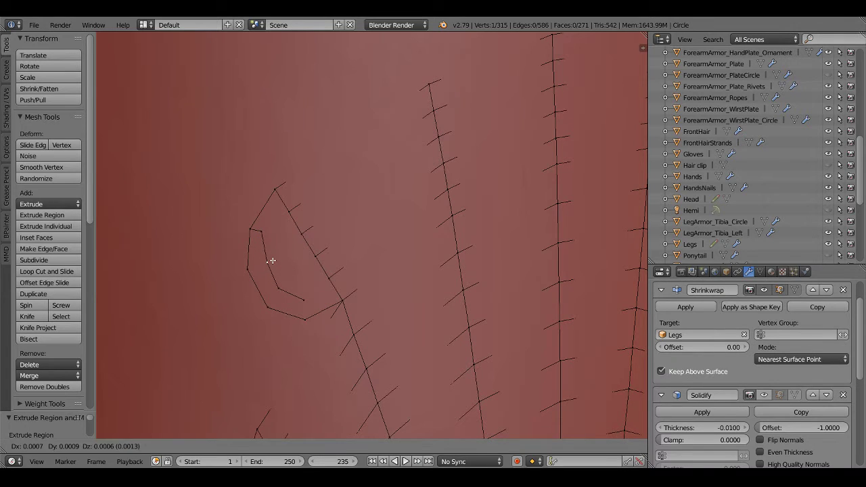
left_click(270, 234)
Change selection mode, select the tab's inner edge loop, then deselect all
key("a")
key("ctrl+Tab")
left_click(270, 249)
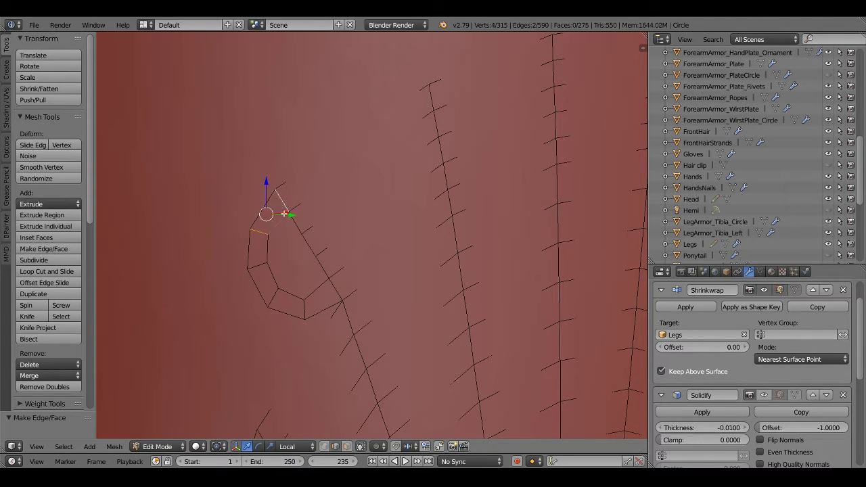
right_click(284, 223, "alt")
key("a")
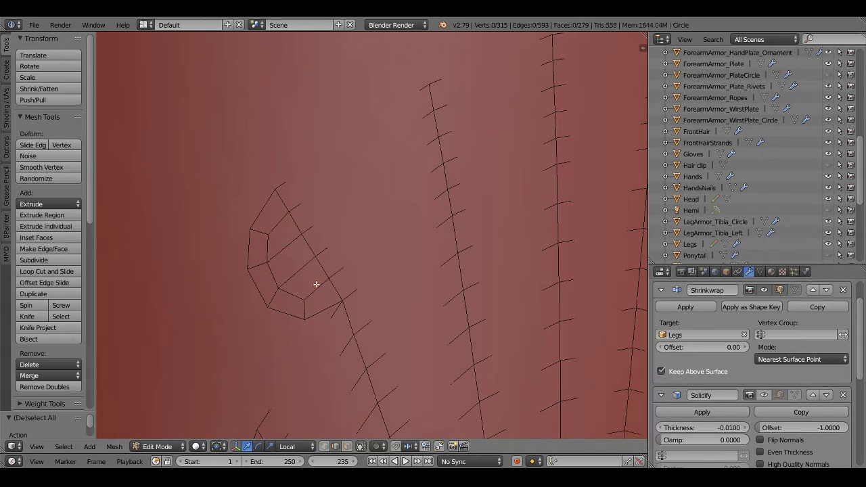
scroll(316, 288, "down", 5)
middle_click_drag(318, 277, 374, 292)
Cycle selection modes around the knee plate, deselect everything and return to Object Mode
key("ctrl+Tab")
left_click(374, 292)
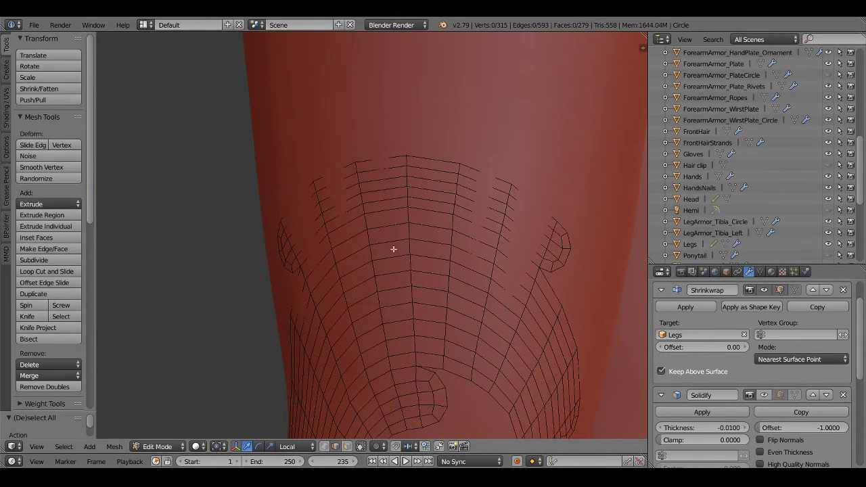
middle_click_drag(392, 246, 422, 253)
key("ctrl+Tab")
left_click(349, 252)
scroll(350, 252, "up", 3)
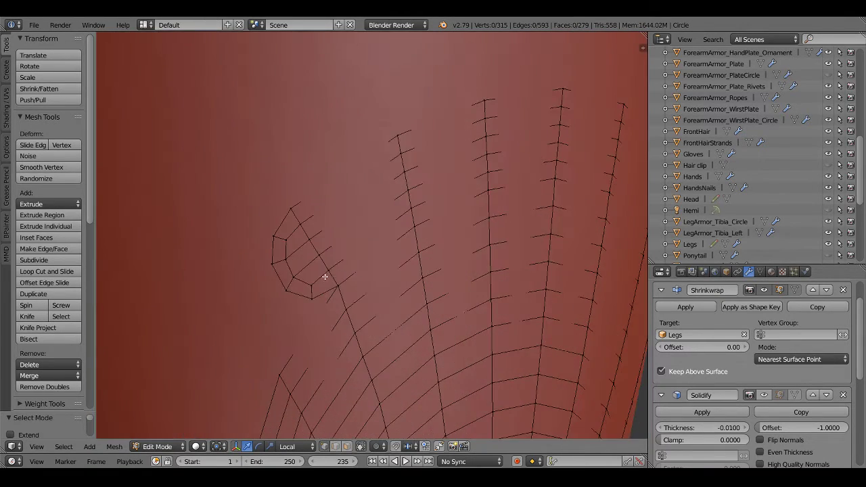
key("a")
scroll(312, 284, "down", 4)
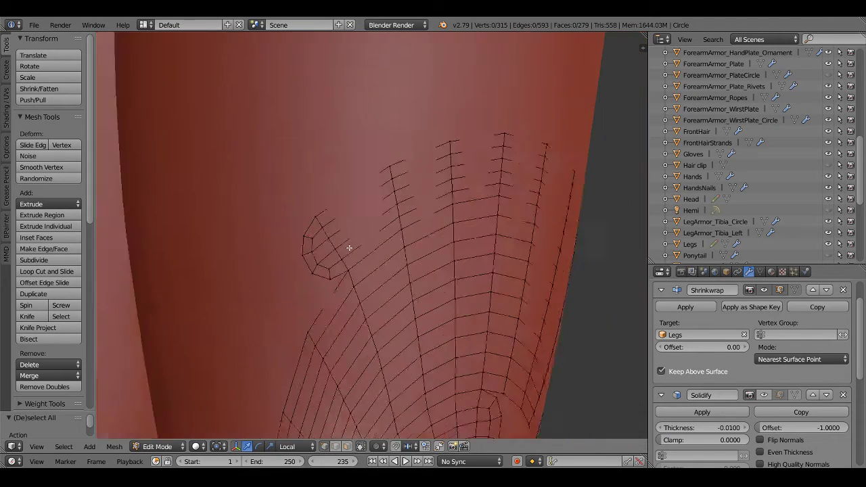
mouse_move(347, 245)
middle_mouse_down()
mouse_move(418, 270)
mouse_move(358, 261)
middle_mouse_up()
key("Tab")
scroll(357, 261, "down", 2)
Toggle the knee armor mesh into Edit Mode and back to Object Mode
scroll(412, 278, "up", 2)
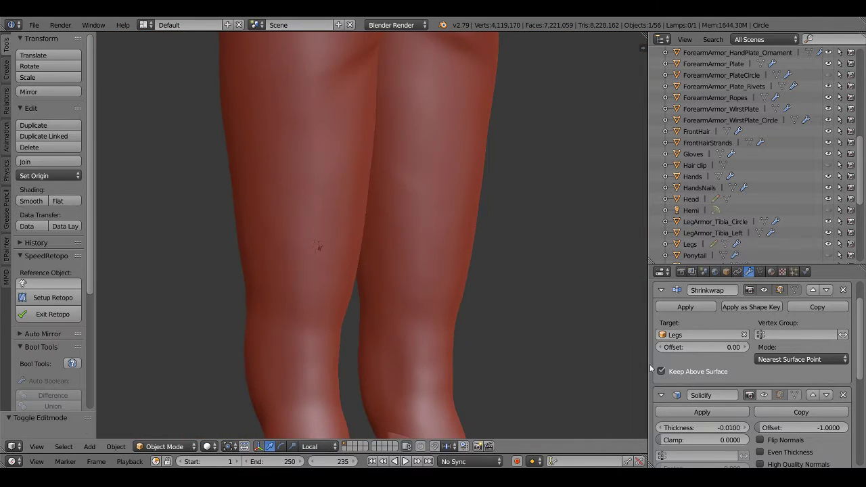
middle_click_drag(258, 282, 319, 283)
key("Tab")
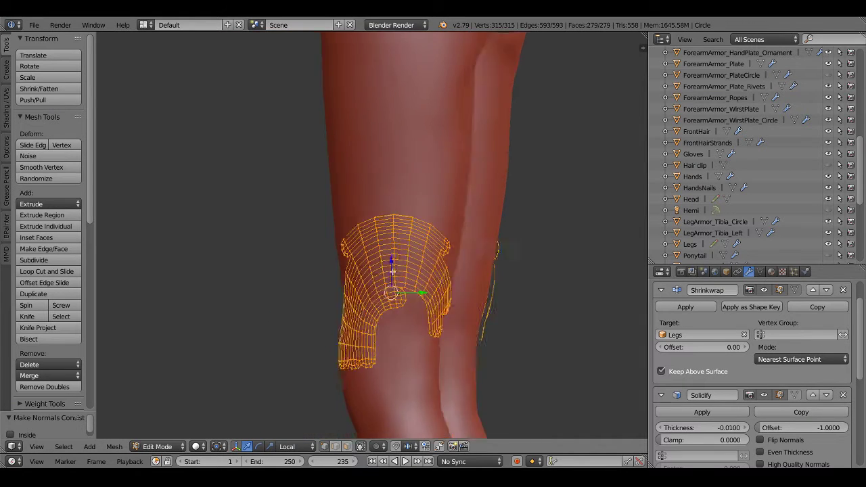
middle_click_drag(408, 280, 261, 276)
key("Tab")
Review the finished knee armor on the legs from the front and the side
mouse_move(326, 286)
middle_mouse_down()
mouse_move(395, 272)
mouse_move(508, 271)
mouse_move(341, 210)
middle_mouse_up()
scroll(396, 212, "up", 2)
mouse_move(397, 212)
middle_mouse_down()
mouse_move(462, 197)
mouse_move(349, 199)
mouse_move(212, 220)
mouse_move(263, 236)
mouse_move(438, 233)
middle_mouse_up()
scroll(349, 198, "down", 3)
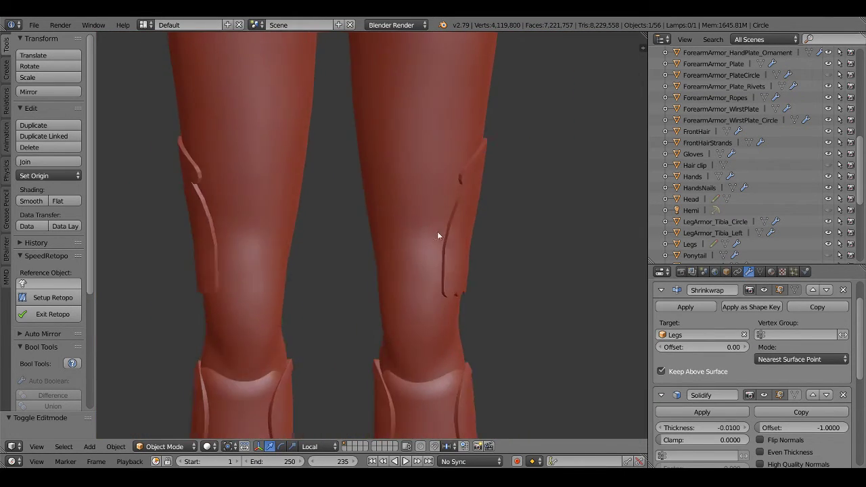
scroll(444, 226, "down", 1)
scroll(449, 230, "down", 1)
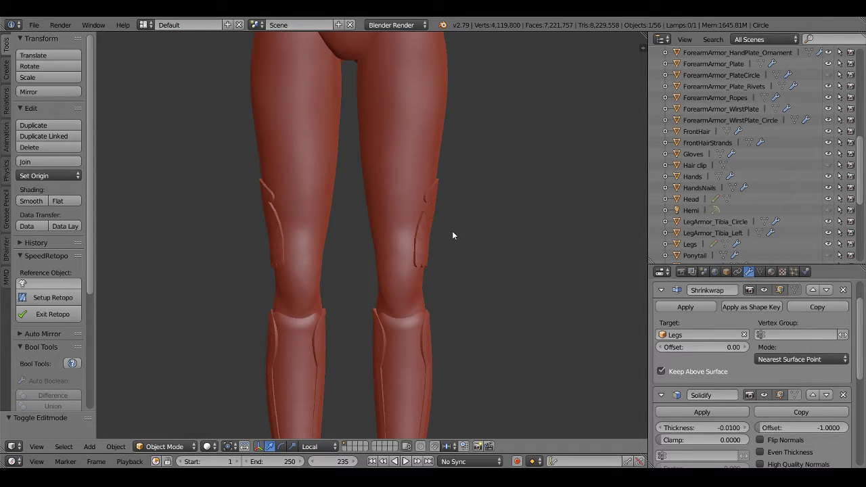
scroll(454, 236, "up", 2)
mouse_move(503, 241)
middle_mouse_down()
mouse_move(406, 286)
mouse_move(246, 337)
middle_mouse_up()
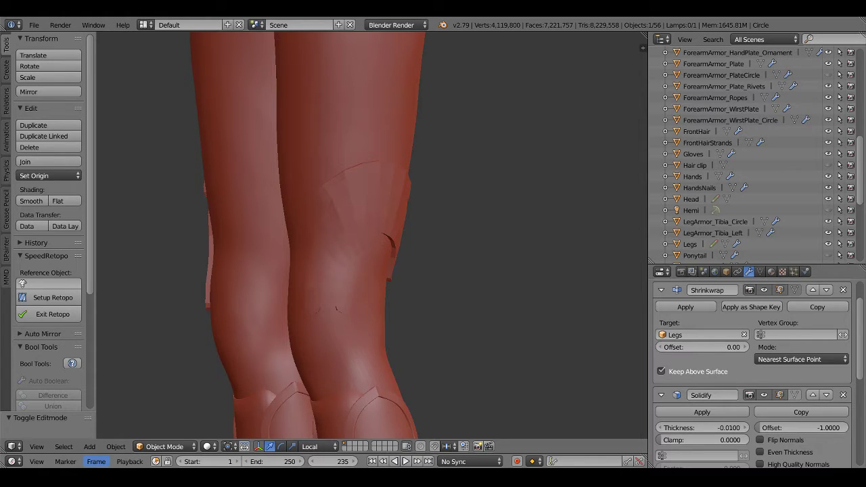
Inspect the Circle knee plate mesh in Edit Mode from the front, then return to Object Mode
scroll(360, 220, "up", 4)
scroll(390, 218, "up", 2)
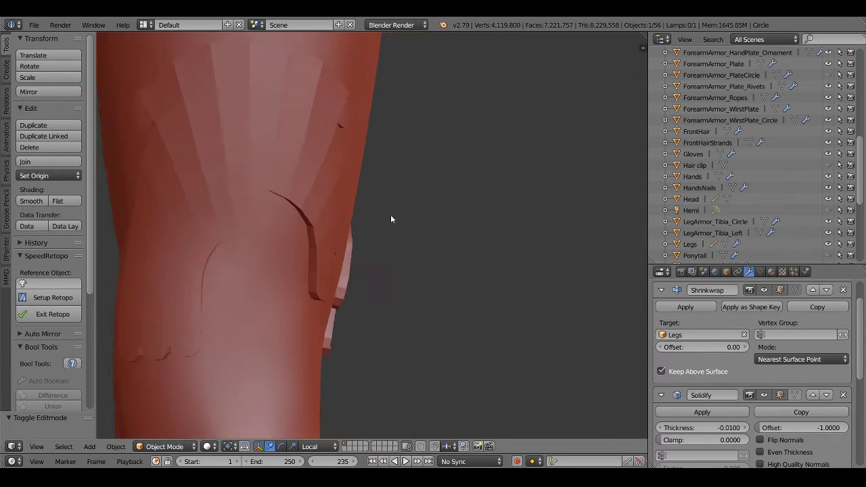
middle_click_drag(390, 219, 443, 232)
key("Tab")
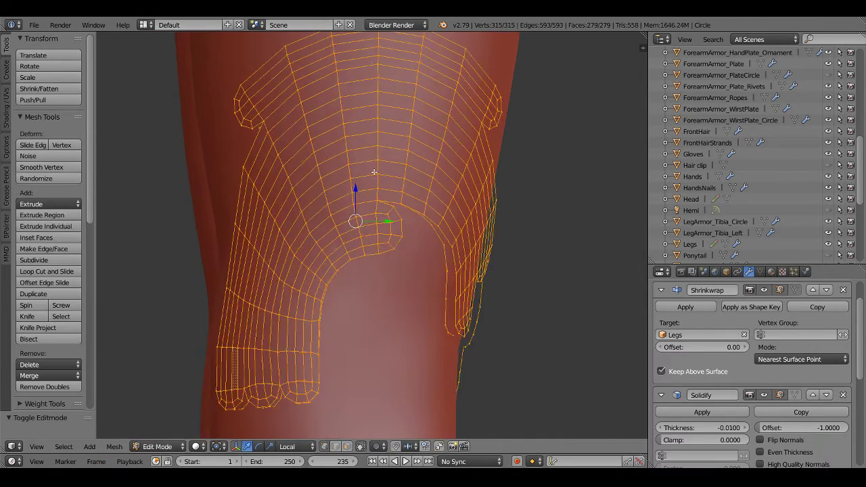
right_click(379, 173)
mouse_move(379, 173)
middle_mouse_down()
mouse_move(430, 172)
mouse_move(271, 178)
mouse_move(317, 177)
mouse_move(197, 197)
mouse_move(389, 190)
mouse_move(309, 183)
mouse_move(395, 193)
mouse_move(394, 179)
mouse_move(296, 176)
mouse_move(357, 199)
middle_mouse_up()
key("KP_1")
key("Tab")
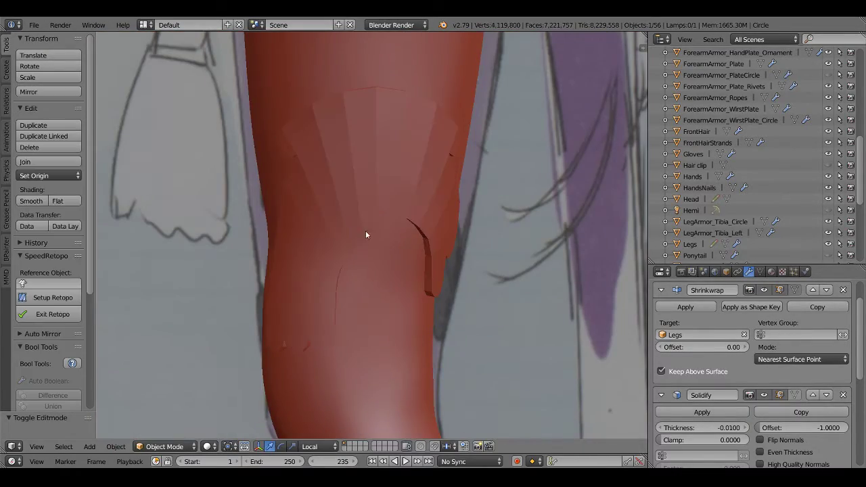
Save the blend file and duplicate Circle into Circle.001
mouse_move(365, 231)
middle_mouse_down()
mouse_move(442, 227)
mouse_move(444, 242)
mouse_move(505, 248)
mouse_move(372, 242)
mouse_move(491, 265)
middle_mouse_up()
scroll(372, 242, "up", 3)
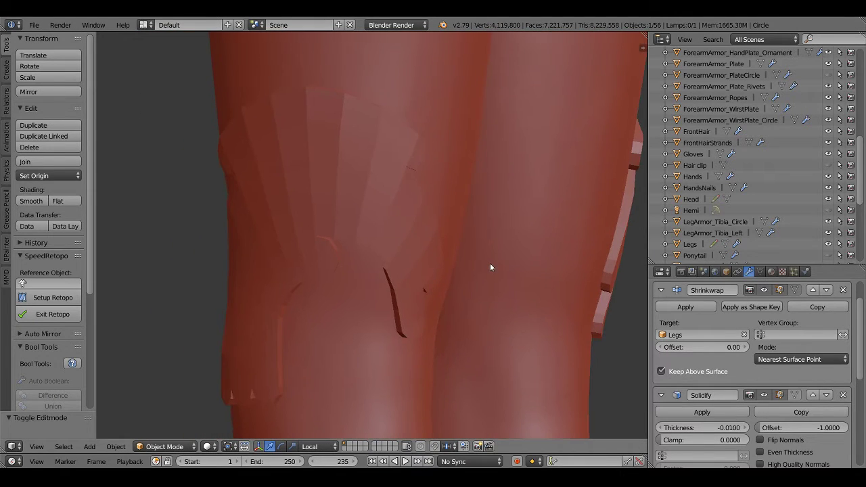
key("ctrl+s")
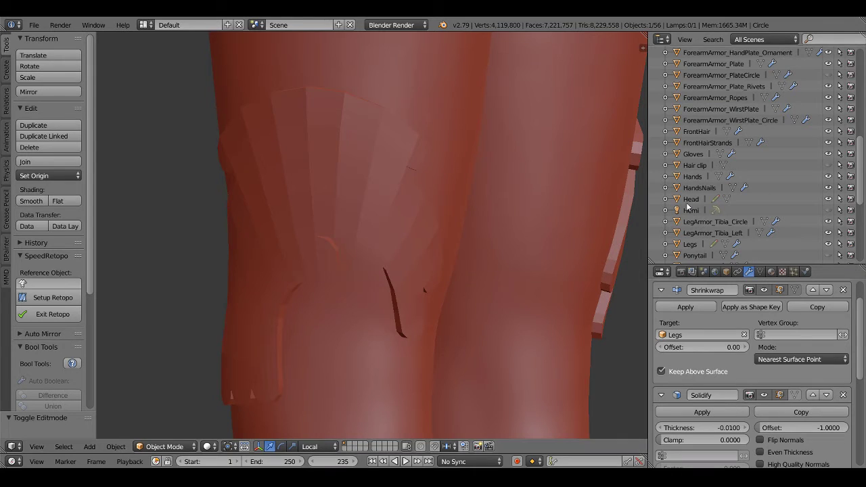
scroll(705, 198, "up", 10)
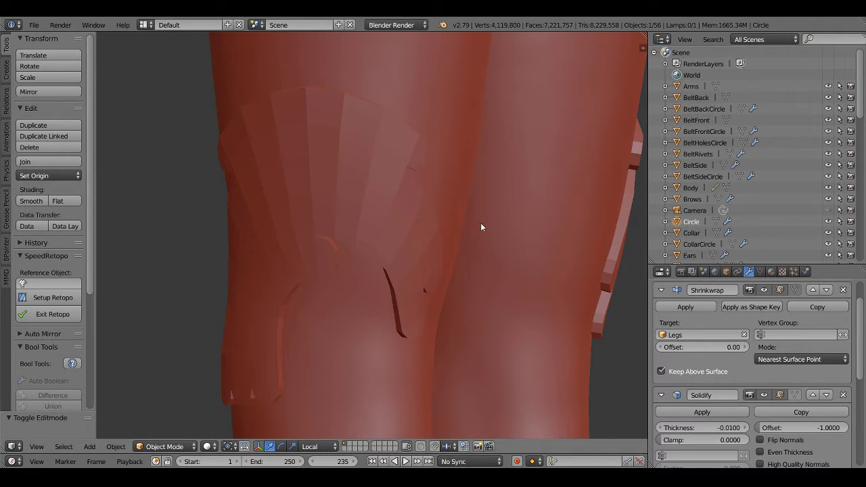
key("shift+d")
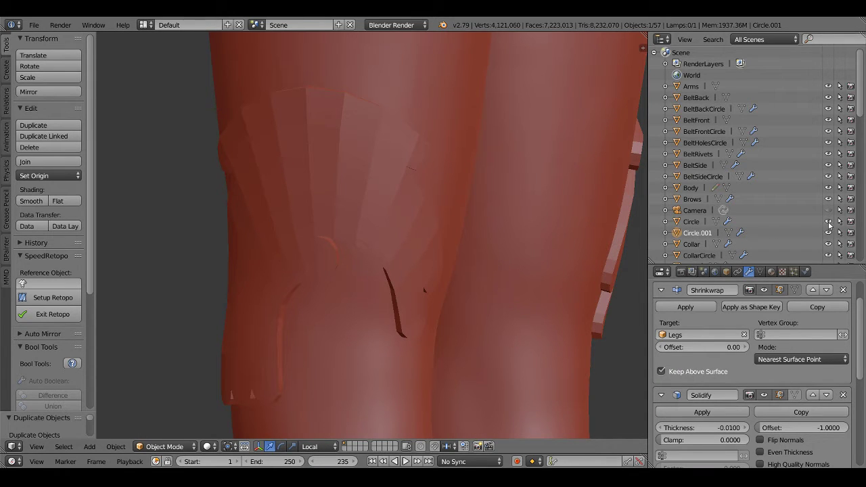
Hide the original Circle and test a thinner Solidify thickness on the copy
left_click(827, 221)
mouse_move(527, 224)
middle_mouse_down()
mouse_move(264, 233)
mouse_move(491, 215)
mouse_move(430, 231)
middle_mouse_up()
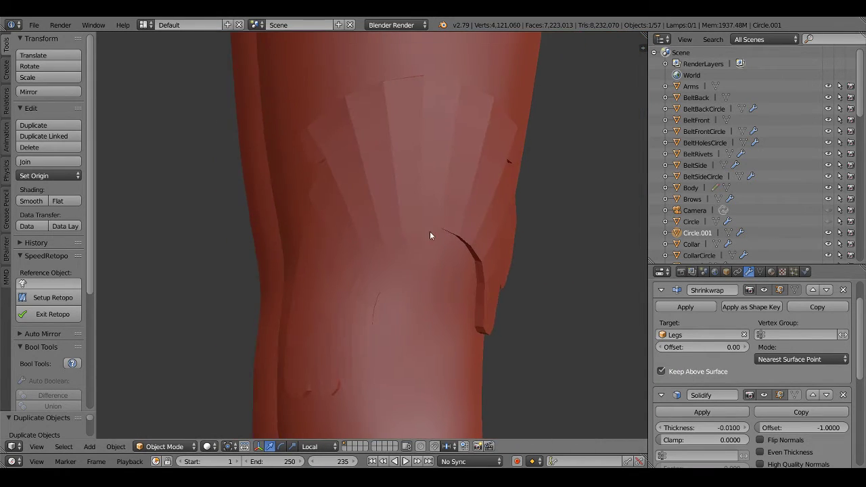
mouse_move(465, 274)
middle_mouse_down()
mouse_move(424, 217)
mouse_move(493, 201)
mouse_move(421, 241)
mouse_move(452, 234)
mouse_move(406, 229)
mouse_move(419, 239)
middle_mouse_up()
scroll(405, 229, "up", 3)
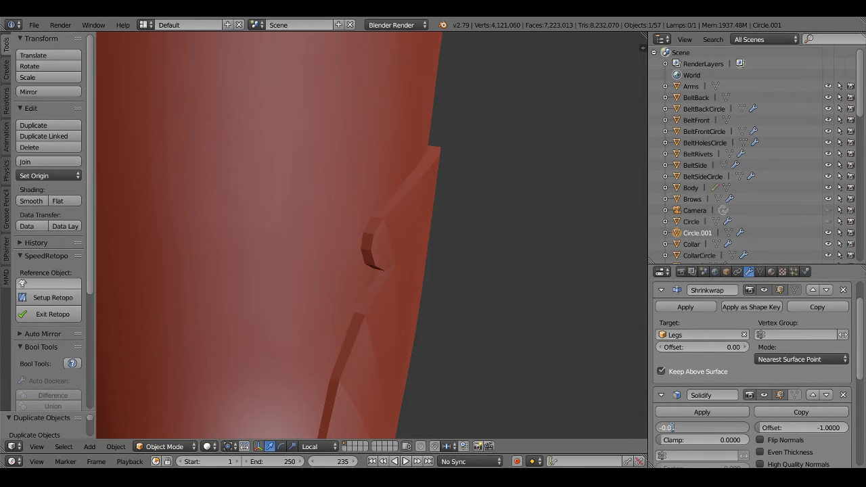
type("05")
key("Return")
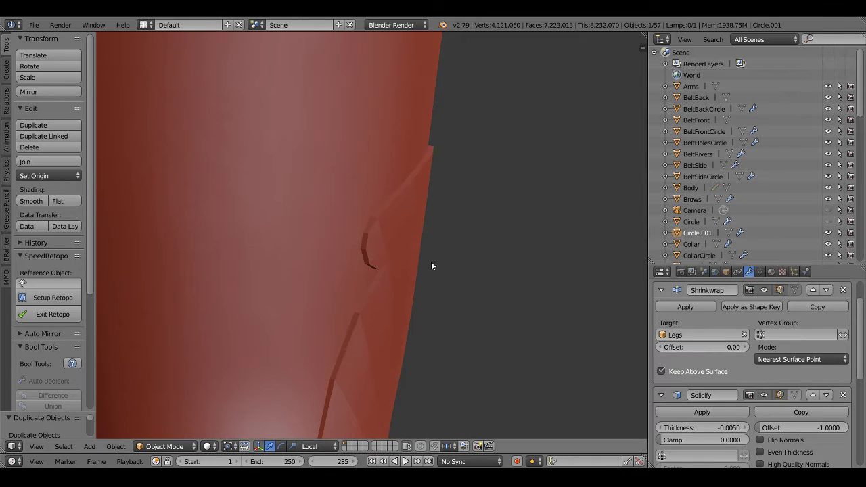
Check the plate's fit around the leg and apply Circle.001's Shrinkwrap modifier
scroll(431, 261, "down", 5)
mouse_move(403, 285)
middle_mouse_down()
mouse_move(362, 252)
mouse_move(403, 248)
middle_mouse_up()
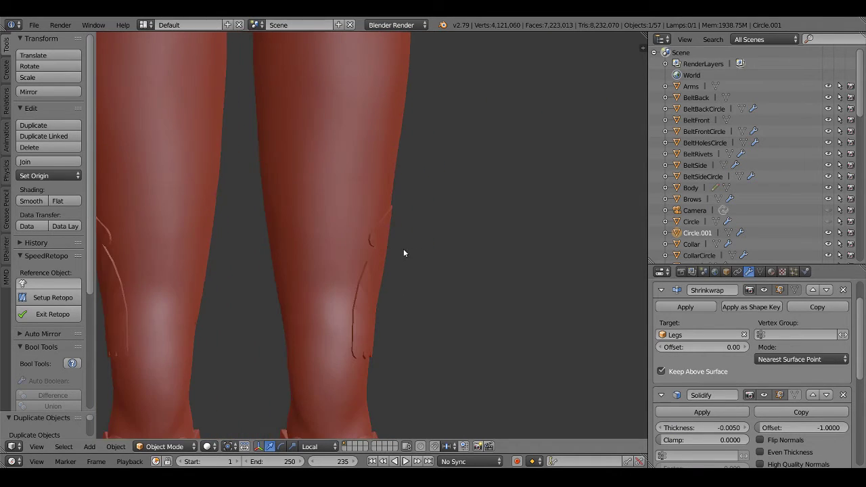
scroll(404, 252, "up", 2)
scroll(404, 252, "up", 2)
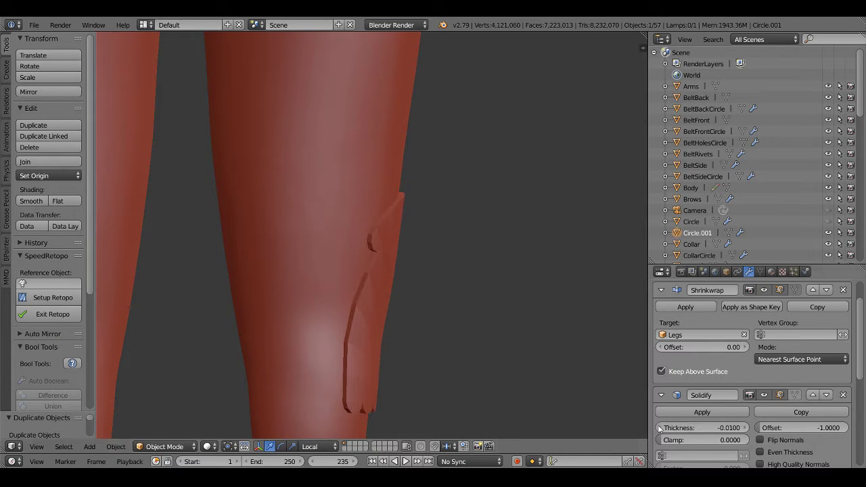
middle_click_drag(443, 299, 418, 299)
scroll(417, 277, "down", 3)
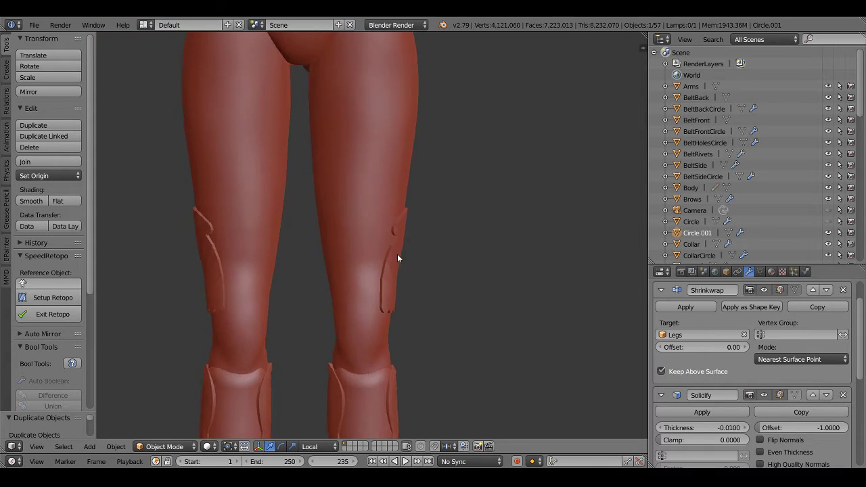
mouse_move(397, 258)
middle_mouse_down()
mouse_move(450, 257)
mouse_move(351, 267)
mouse_move(518, 307)
mouse_move(478, 326)
mouse_move(485, 340)
middle_mouse_up()
scroll(382, 263, "up", 3)
key("z")
key("z")
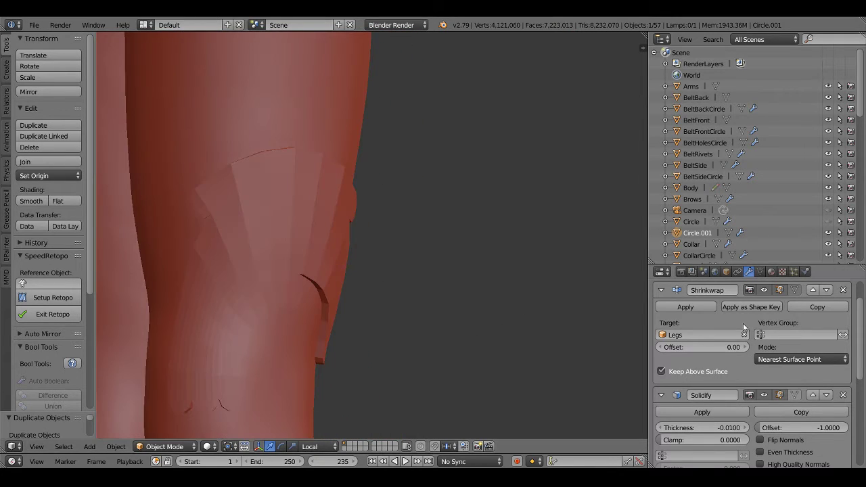
left_click(685, 306)
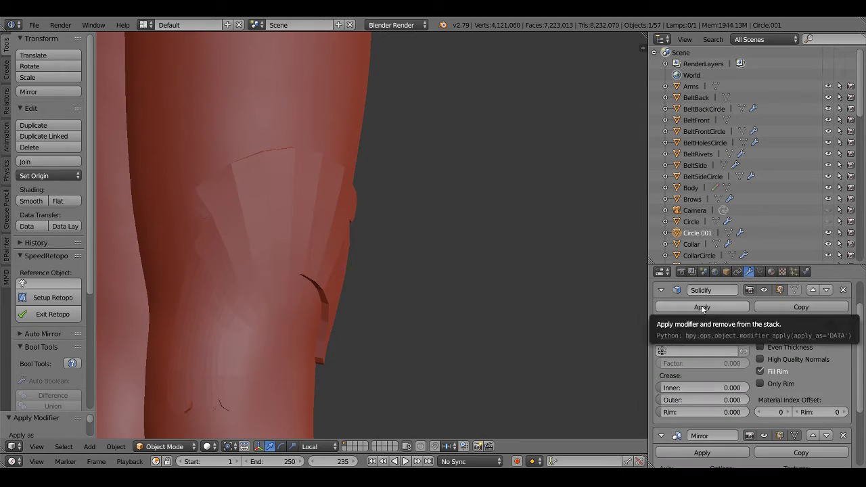
Apply the Solidify modifier and edit the plate mesh in edge select mode
left_click(701, 305)
key("Tab")
scroll(415, 162, "up", 5)
left_click(415, 162, "alt")
mouse_move(415, 161)
middle_mouse_down()
mouse_move(359, 237)
mouse_move(347, 223)
middle_mouse_up()
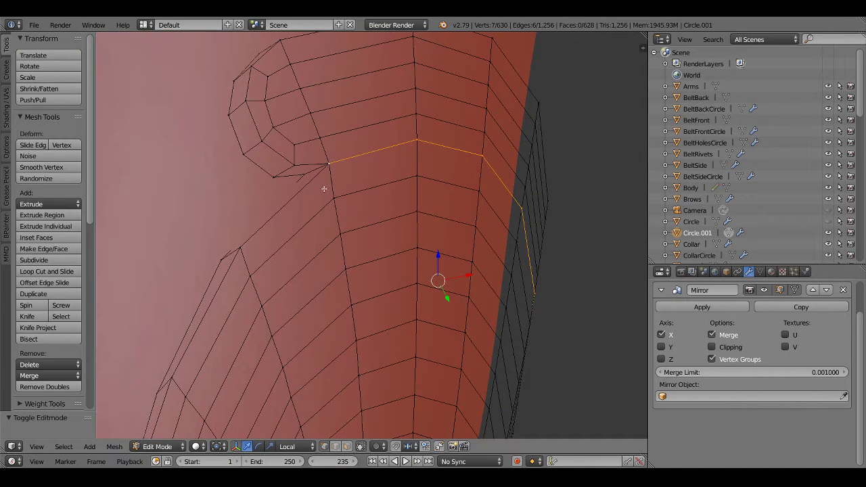
key("ctrl+Tab")
left_click(260, 190)
left_click(316, 169)
scroll(396, 228, "down", 3)
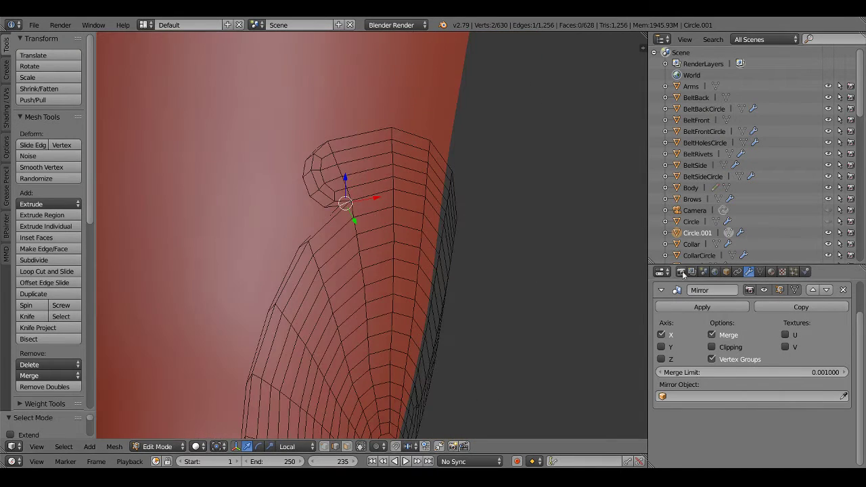
Turn on X-Ray in the object's display settings to see hidden mesh
left_click(726, 272)
scroll(770, 408, "down", 2)
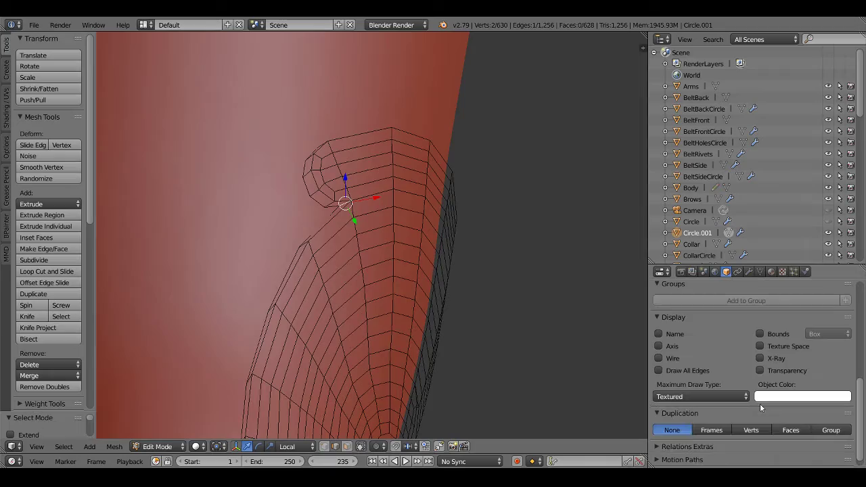
left_click(760, 358)
scroll(349, 234, "down", 3)
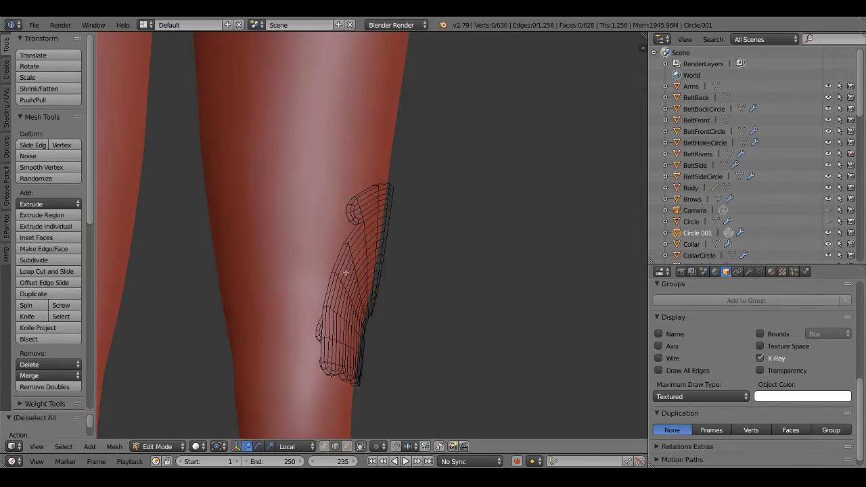
mouse_move(345, 272)
middle_mouse_down()
mouse_move(411, 294)
mouse_move(410, 319)
mouse_move(308, 283)
mouse_move(328, 284)
middle_mouse_up()
scroll(330, 282, "up", 3)
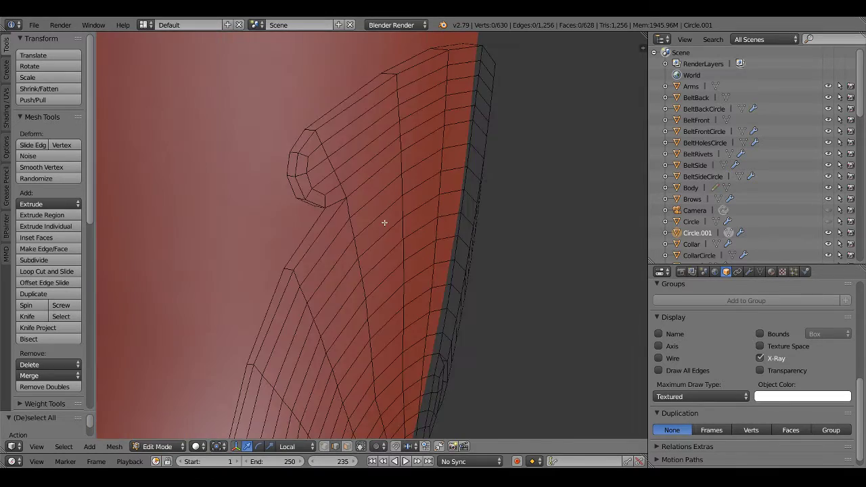
scroll(385, 222, "up", 3)
mouse_move(353, 182)
middle_mouse_down()
mouse_move(396, 261)
mouse_move(428, 238)
middle_mouse_up()
key("ctrl+z")
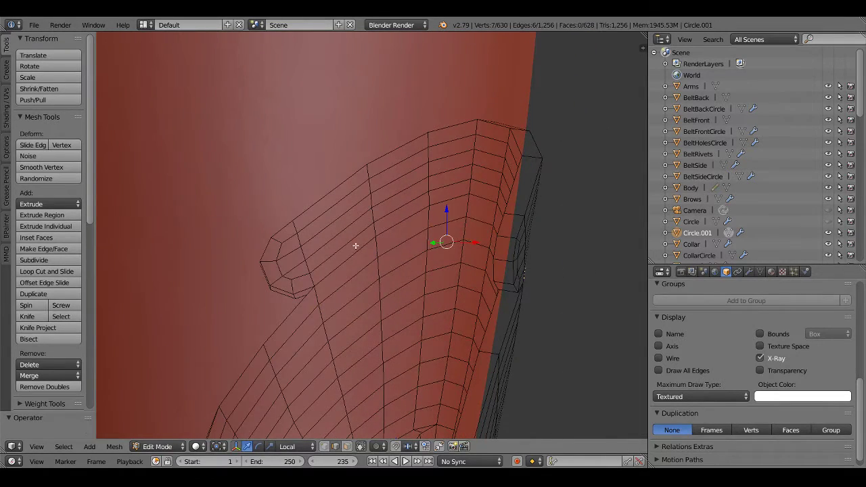
mouse_move(356, 253)
middle_mouse_down()
mouse_move(399, 268)
mouse_move(334, 253)
mouse_move(372, 245)
mouse_move(508, 183)
mouse_move(384, 295)
middle_mouse_up()
Bevel the selected edge loop across the plate with 3 segments
key("ctrl+Tab")
left_click(322, 247)
scroll(383, 296, "up", 2)
scroll(384, 284, "up", 2)
scroll(386, 273, "up", 1)
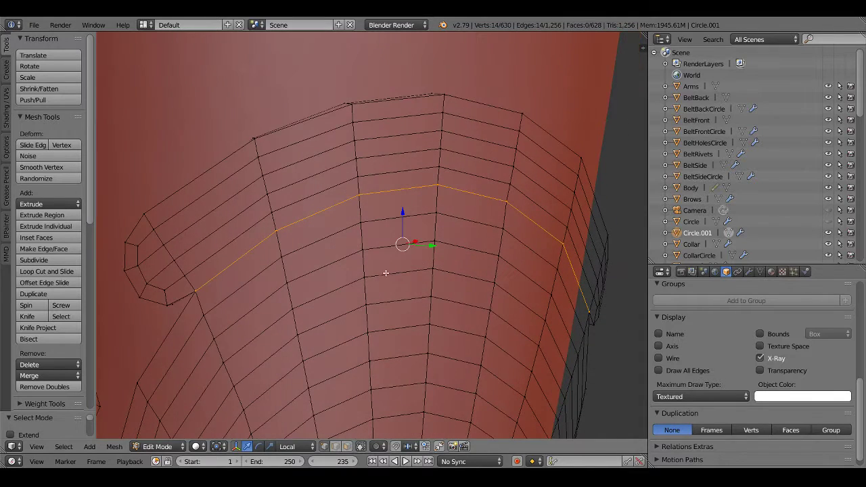
key("ctrl+b")
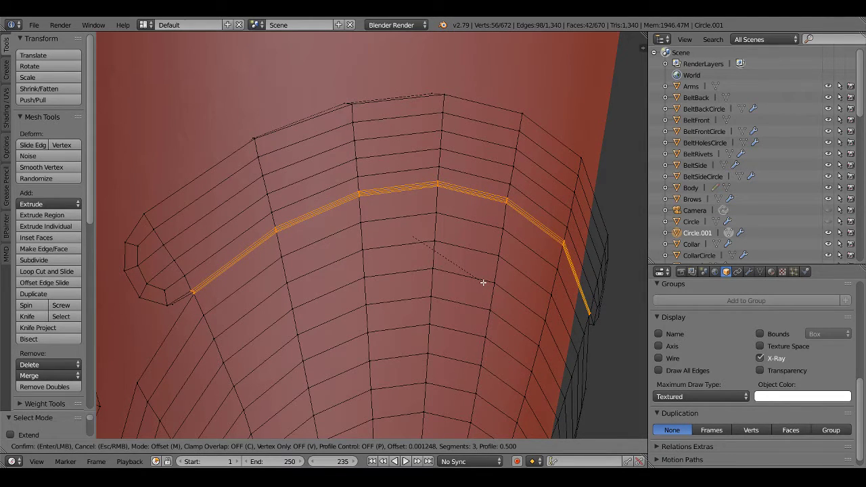
left_click(483, 282)
right_click(386, 279)
middle_click_drag(386, 279, 354, 266)
key("ctrl+Tab")
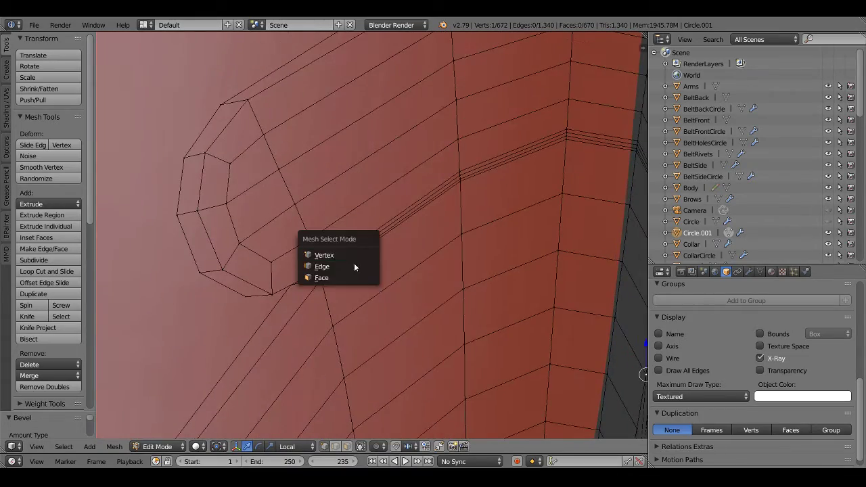
left_click(354, 267)
scroll(329, 285, "up", 2)
right_click(300, 291, "alt")
scroll(309, 293, "down", 2)
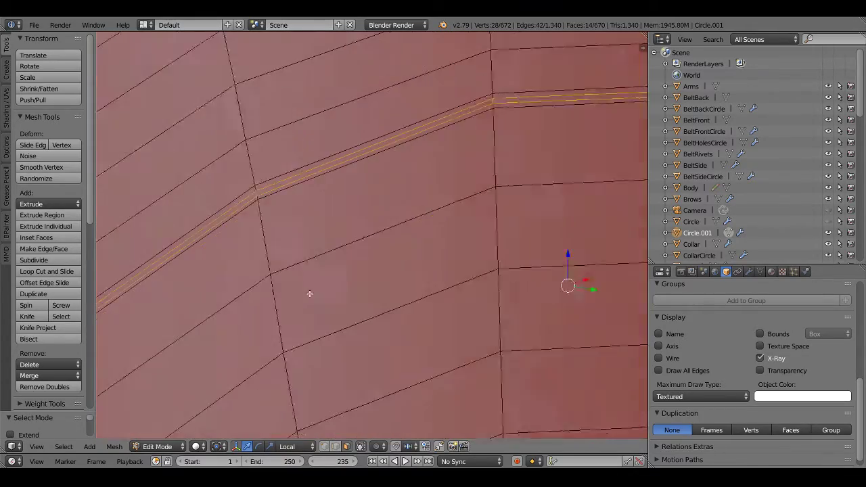
scroll(309, 294, "down", 2)
scroll(309, 293, "down", 2)
mouse_move(309, 294)
middle_mouse_down()
mouse_move(411, 247)
mouse_move(489, 272)
mouse_move(560, 334)
middle_mouse_up()
key("s")
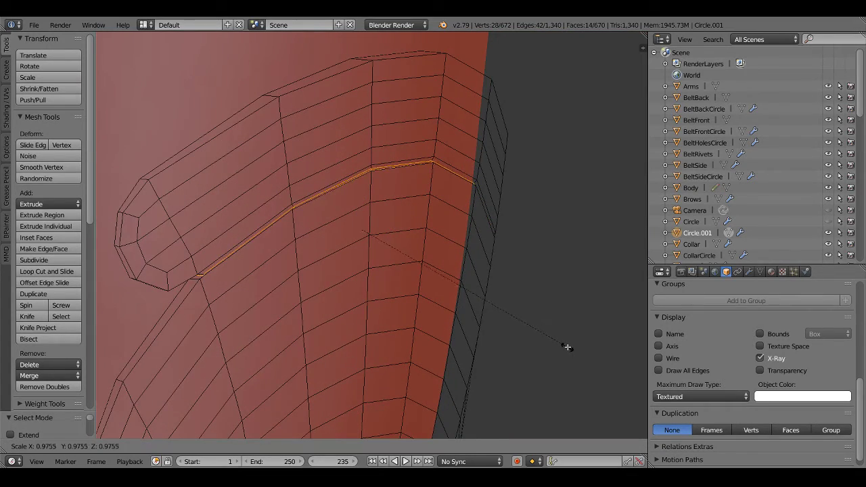
left_click(576, 345)
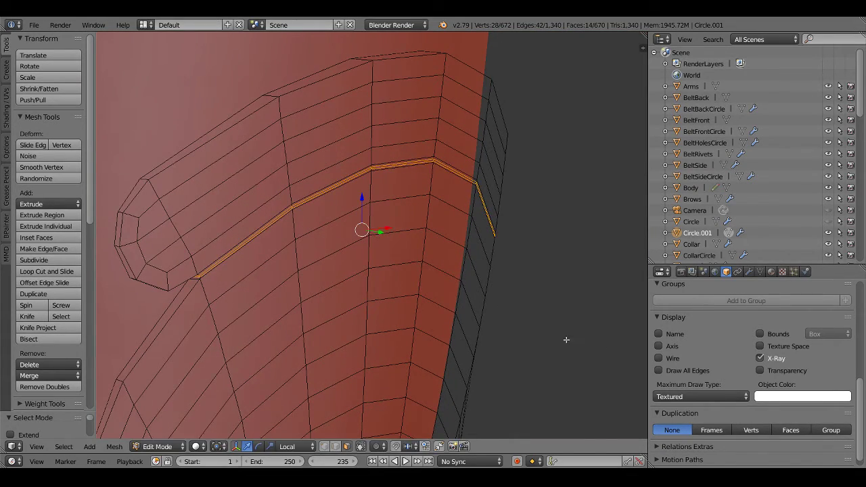
mouse_move(379, 232)
middle_mouse_down()
mouse_move(402, 305)
mouse_move(348, 325)
mouse_move(328, 319)
mouse_move(535, 323)
mouse_move(536, 308)
mouse_move(489, 305)
middle_mouse_up()
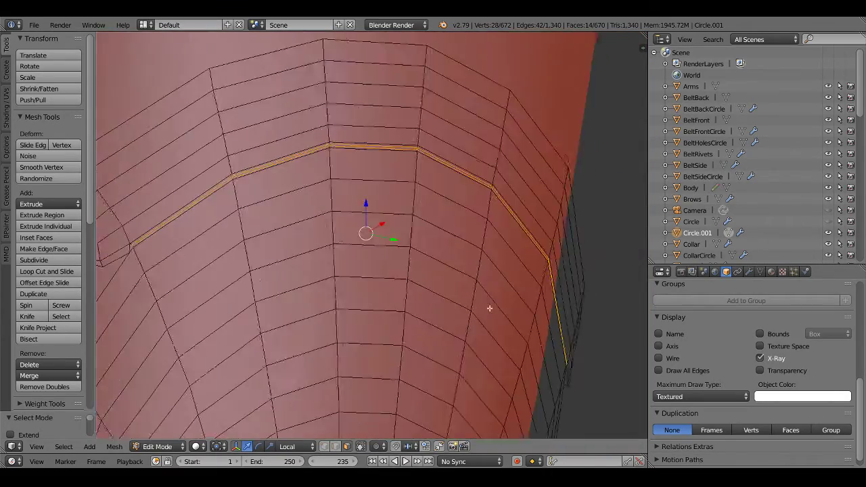
key("a")
mouse_move(381, 299)
middle_mouse_down()
mouse_move(300, 280)
mouse_move(280, 290)
mouse_move(270, 275)
mouse_move(334, 282)
mouse_move(384, 269)
mouse_move(546, 305)
mouse_move(455, 286)
middle_mouse_up()
key("Tab")
key("Tab")
scroll(378, 270, "up", 2)
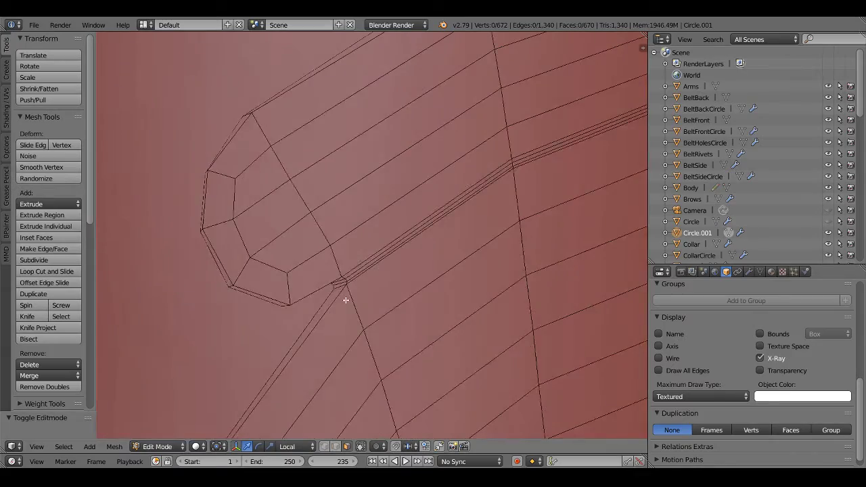
scroll(345, 299, "down", 3)
mouse_move(346, 299)
middle_mouse_down()
mouse_move(348, 248)
mouse_move(278, 276)
mouse_move(335, 253)
middle_mouse_up()
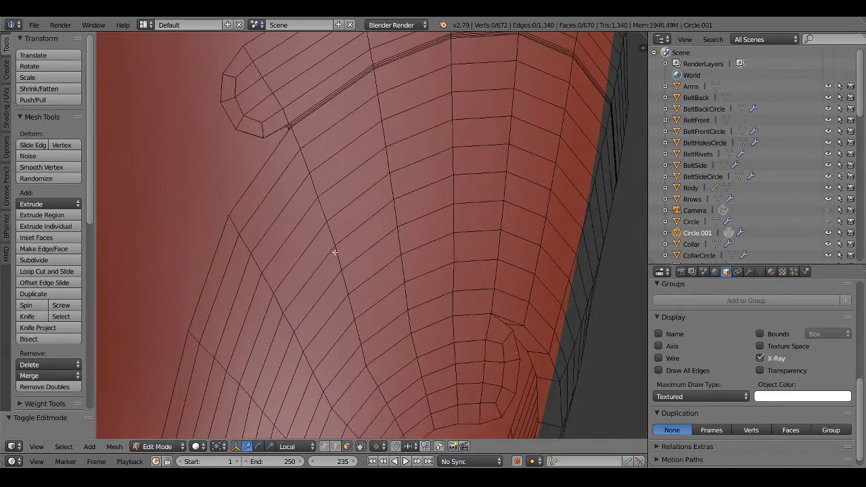
middle_click_drag(324, 147, 332, 173)
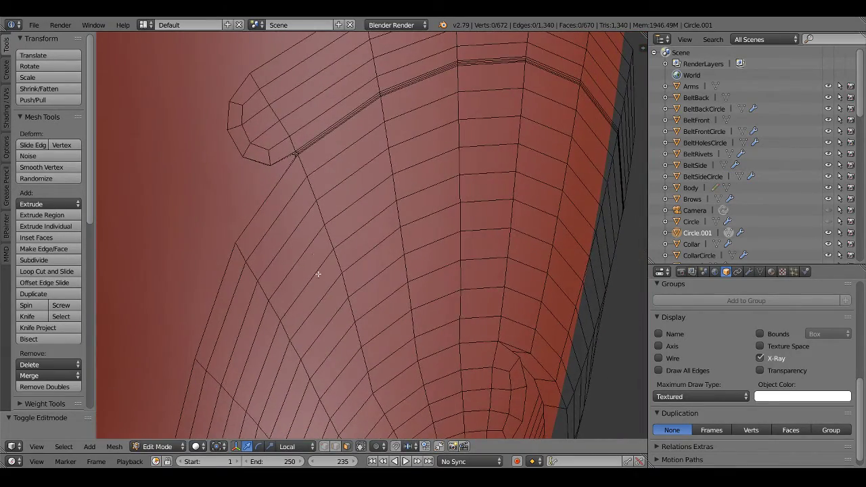
Select the vertical edge loops on both knee plates in edge select mode
scroll(318, 274, "down", 3)
scroll(365, 296, "up", 2)
right_click(347, 243, "alt")
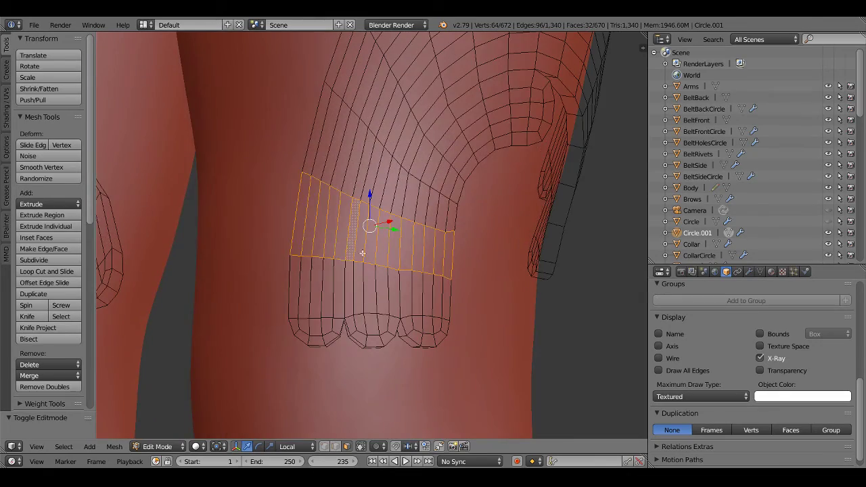
key("ctrl+Tab")
left_click(348, 240)
right_click(347, 231, "alt")
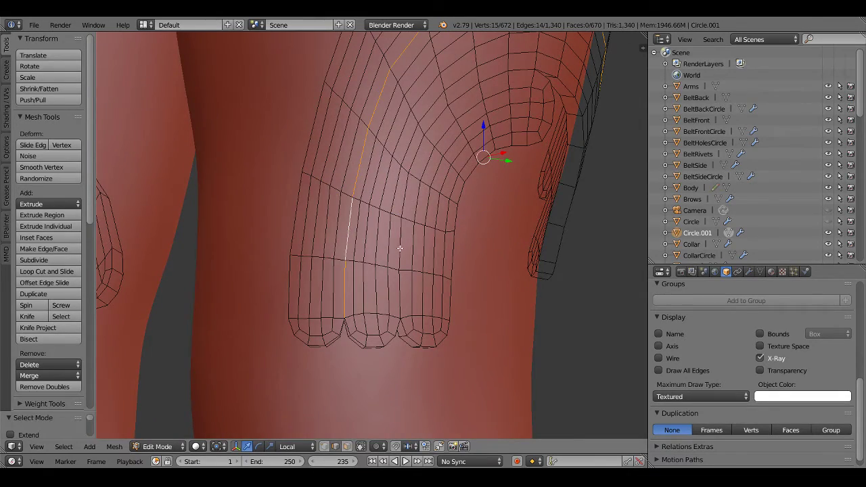
mouse_move(399, 251)
middle_mouse_down()
mouse_move(400, 241)
mouse_move(369, 269)
mouse_move(406, 228)
mouse_move(566, 254)
mouse_move(566, 272)
mouse_move(375, 285)
mouse_move(369, 194)
middle_mouse_up()
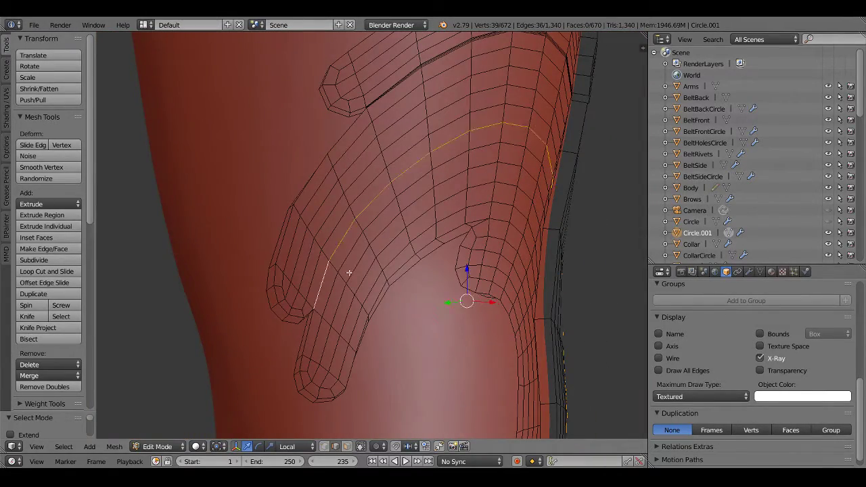
middle_click_drag(402, 271, 428, 267)
right_click(489, 216, "alt+shift")
mouse_move(488, 216)
middle_mouse_down()
mouse_move(451, 254)
mouse_move(445, 241)
middle_mouse_up()
key("ctrl+Tab")
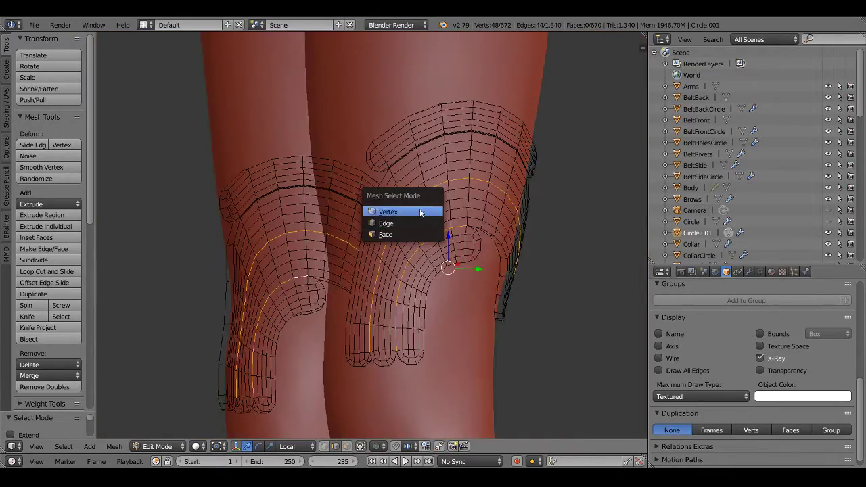
left_click(389, 224)
scroll(416, 247, "up", 5)
mouse_move(499, 299)
middle_mouse_down()
mouse_move(359, 205)
mouse_move(305, 214)
mouse_move(385, 201)
mouse_move(329, 218)
mouse_move(361, 271)
mouse_move(425, 274)
middle_mouse_up()
scroll(338, 215, "up", 3)
Bevel the selected loops into 3 segments and inspect the result
key("ctrl+b")
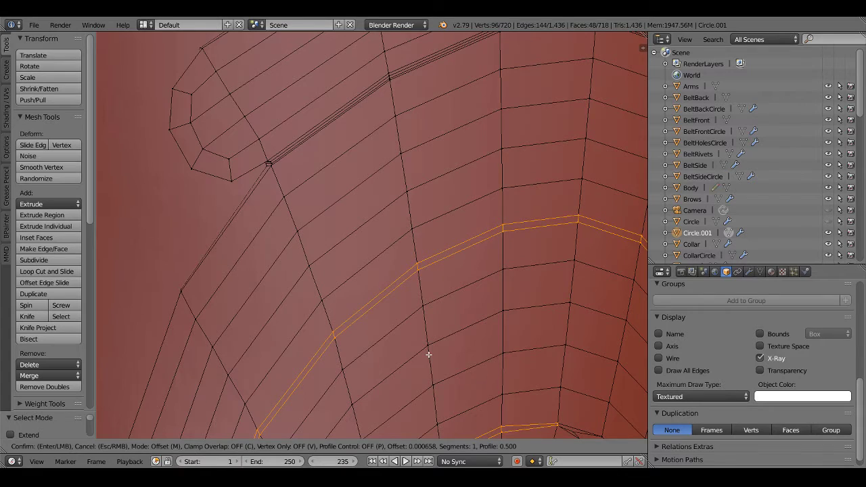
scroll(429, 354, "up", 1)
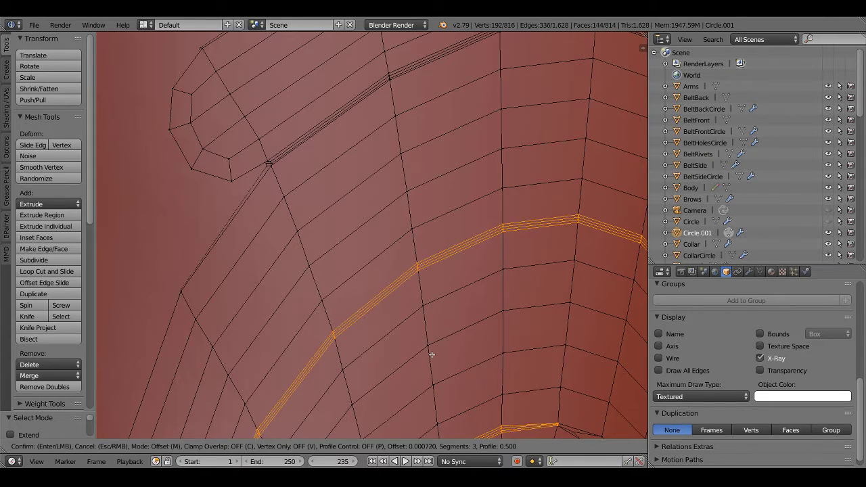
left_click(431, 353)
mouse_move(431, 354)
middle_mouse_down()
mouse_move(416, 120)
mouse_move(396, 219)
middle_mouse_up()
scroll(347, 253, "up", 4)
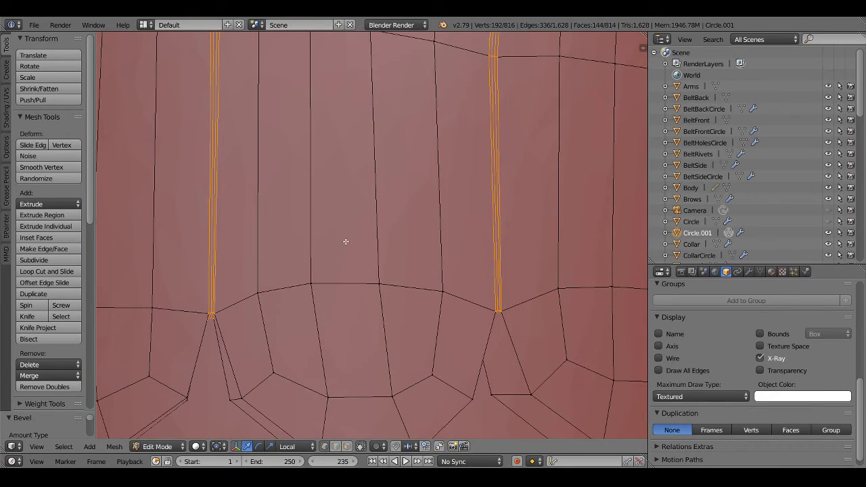
scroll(345, 241, "down", 3)
middle_click_drag(350, 234, 391, 186)
Re-enter Edit Mode in face select and pick the groove's middle face loop
key("Tab")
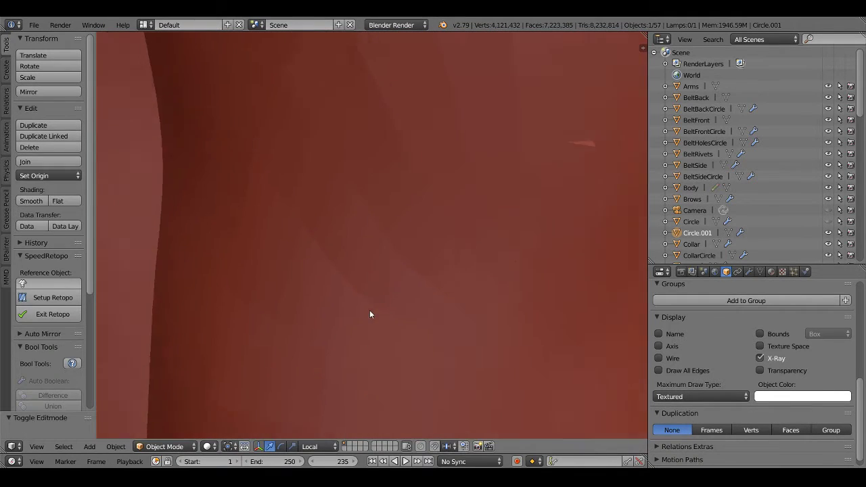
key("Tab")
scroll(370, 314, "down", 5)
middle_click_drag(370, 314, 358, 338)
scroll(358, 338, "up", 5)
key("ctrl+Tab")
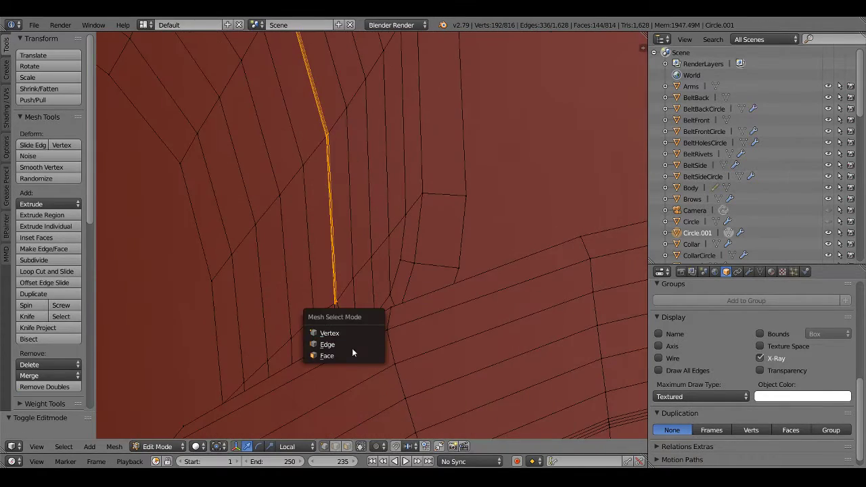
left_click(352, 351)
middle_click_drag(427, 385, 392, 234)
scroll(393, 234, "up", 5)
left_click(430, 194, "alt")
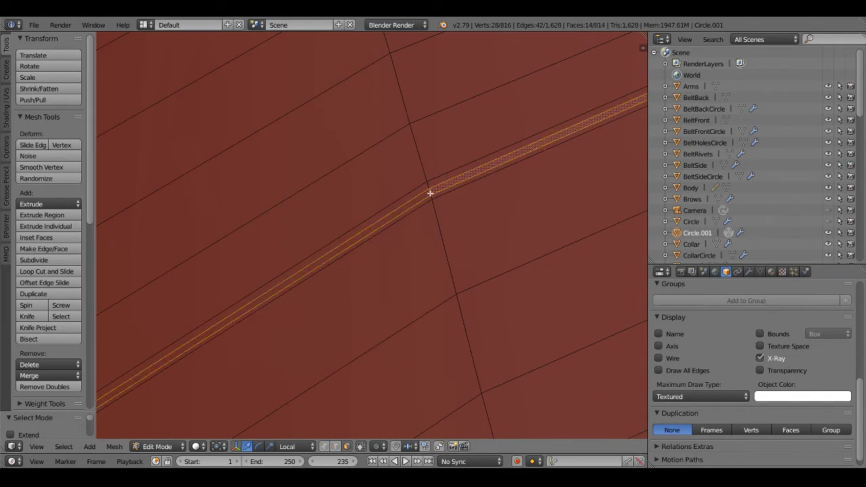
scroll(429, 193, "down", 4)
scroll(386, 239, "up", 4)
Reselect the groove's middle face loop and add the next groove loop
key("a")
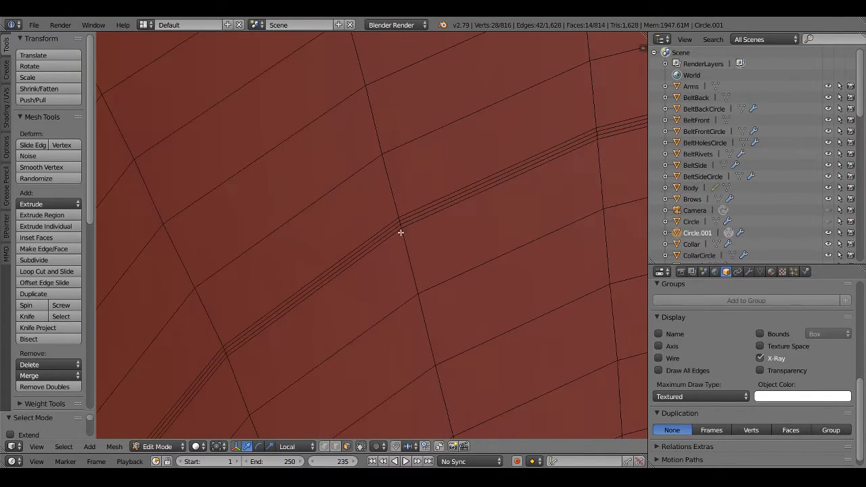
left_click(404, 265, "alt")
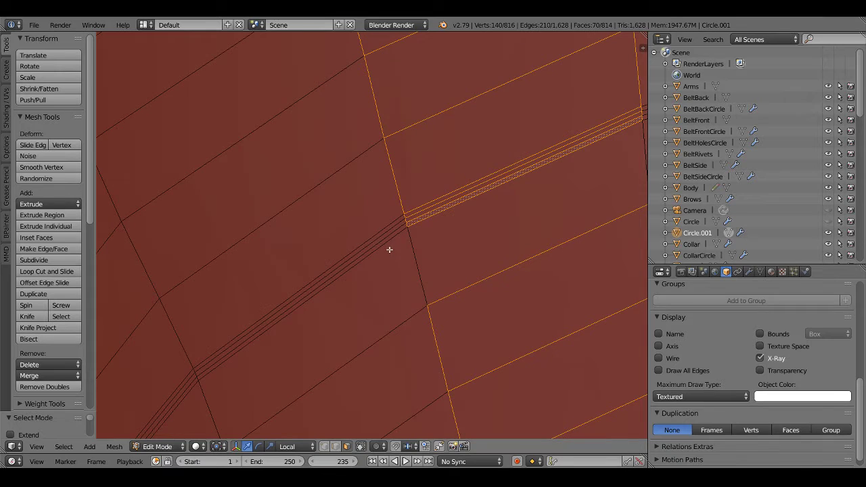
scroll(408, 237, "up", 4)
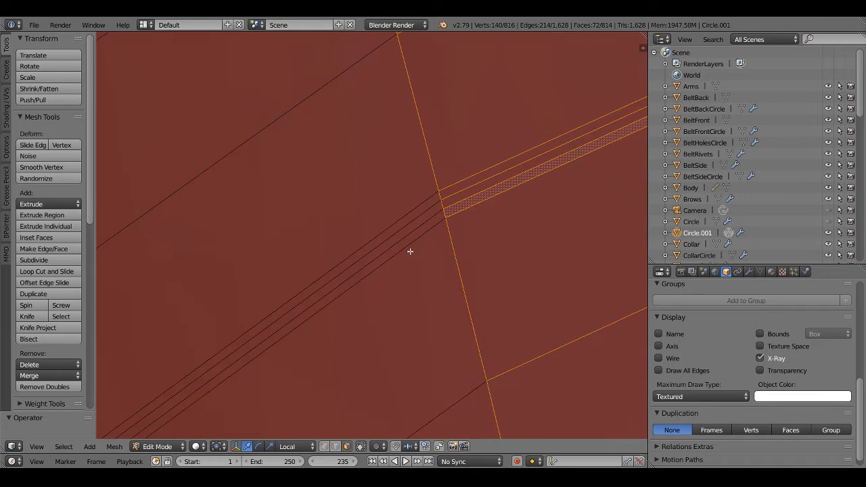
key("a")
scroll(430, 212, "down", 3)
scroll(419, 215, "up", 2)
left_click(455, 196, "alt")
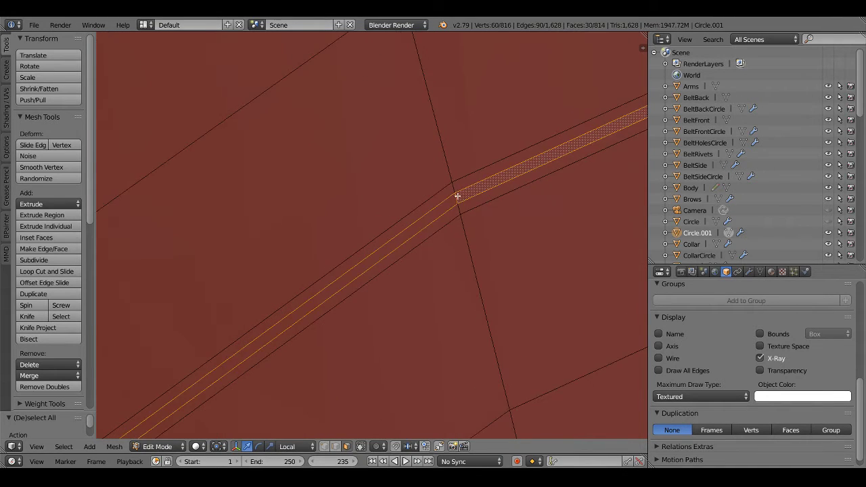
scroll(426, 162, "down", 2)
scroll(336, 273, "down", 2)
scroll(305, 270, "up", 3)
left_click(292, 267, "alt+shift")
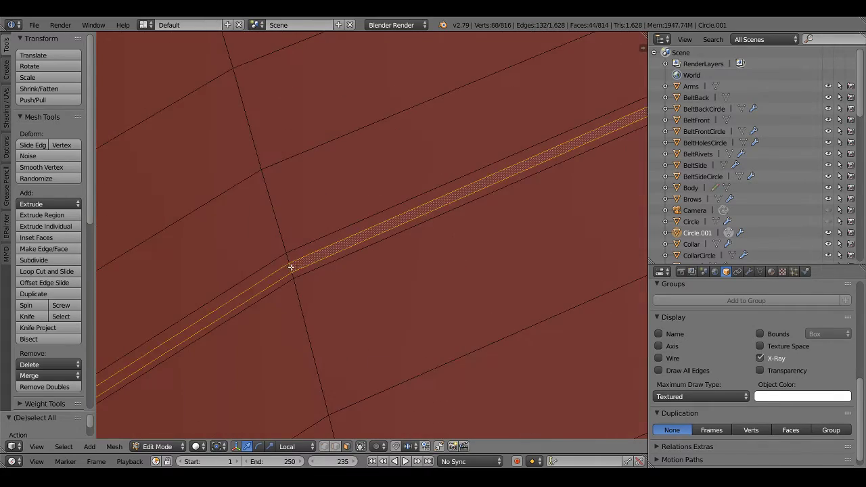
Add a third groove face loop and follow it around the plate
scroll(363, 326, "down", 3)
mouse_move(363, 326)
middle_mouse_down()
mouse_move(401, 206)
mouse_move(386, 271)
middle_mouse_up()
scroll(425, 304, "up", 4)
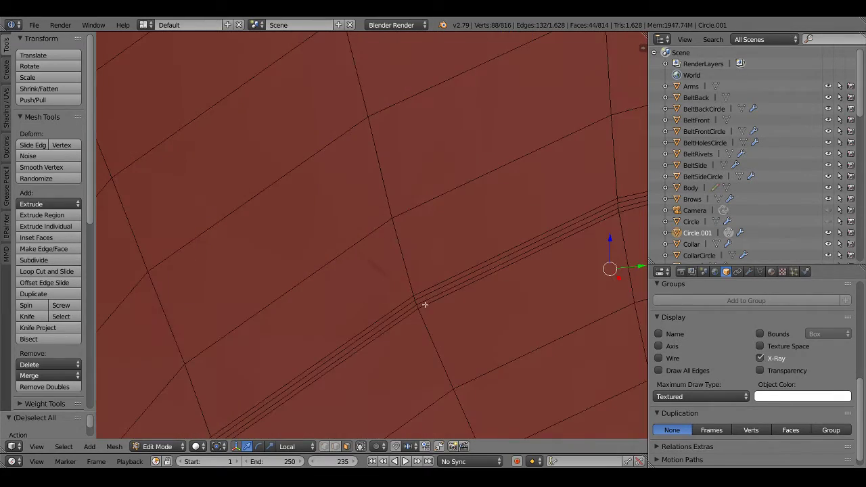
left_click(414, 303, "alt+shift")
scroll(425, 300, "down", 3)
mouse_move(425, 300)
middle_mouse_down()
mouse_move(425, 280)
mouse_move(381, 267)
middle_mouse_up()
scroll(381, 267, "up", 3)
mouse_move(523, 160)
middle_mouse_down()
mouse_move(330, 309)
mouse_move(346, 294)
middle_mouse_up()
mouse_move(421, 247)
middle_mouse_down()
mouse_move(325, 305)
mouse_move(378, 286)
mouse_move(400, 323)
mouse_move(297, 267)
mouse_move(271, 286)
mouse_move(297, 268)
mouse_move(290, 255)
mouse_move(280, 257)
mouse_move(301, 282)
mouse_move(335, 290)
middle_mouse_up()
Select the single edge at the groove's end in edge mode
key("ctrl+Tab")
left_click(375, 303)
right_click(305, 269)
Move the groove-end edge to the plate's corner
key("g")
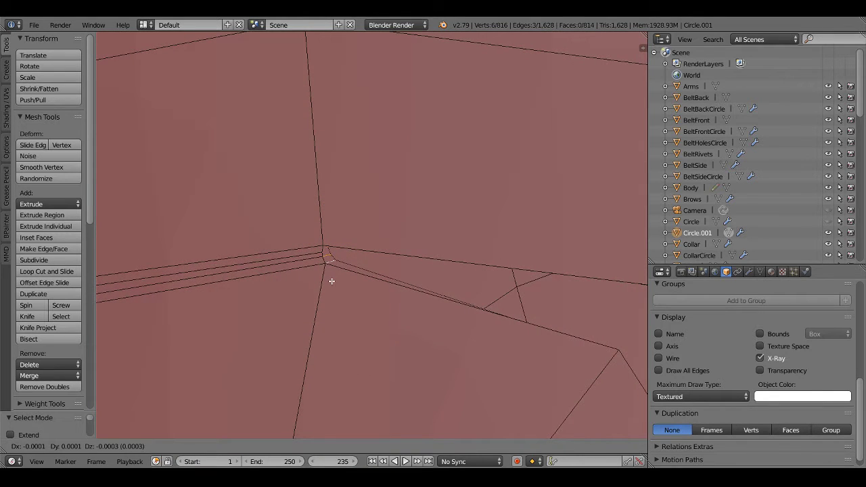
left_click(331, 278)
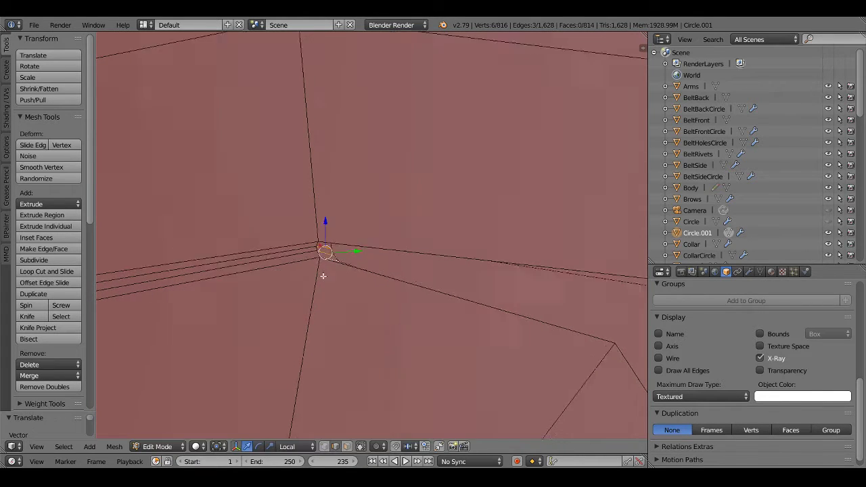
mouse_move(331, 278)
middle_mouse_down()
mouse_move(237, 274)
mouse_move(261, 274)
middle_mouse_up()
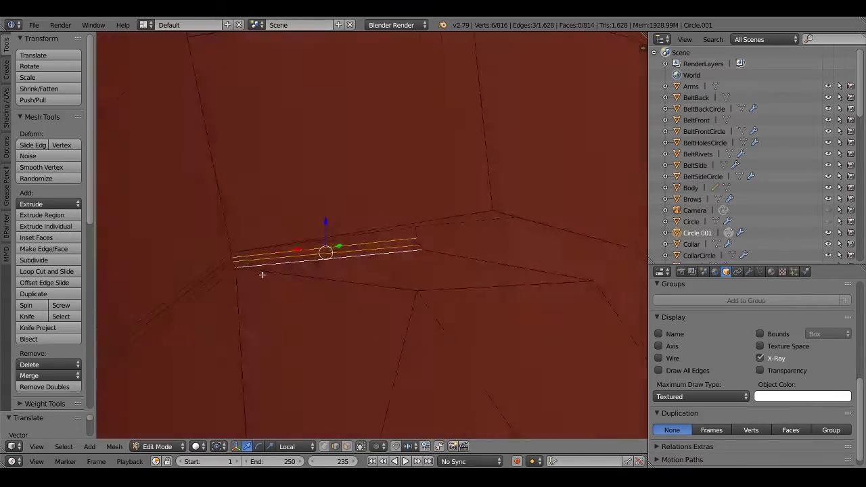
scroll(318, 265, "down", 5)
mouse_move(334, 289)
middle_mouse_down()
mouse_move(349, 297)
mouse_move(286, 299)
mouse_move(245, 324)
mouse_move(228, 325)
mouse_move(280, 314)
mouse_move(330, 226)
mouse_move(405, 284)
mouse_move(475, 311)
mouse_move(380, 329)
mouse_move(335, 211)
middle_mouse_up()
scroll(380, 328, "up", 3)
Move the stray groove-end vertex into place in vertex select mode
key("ctrl+Tab")
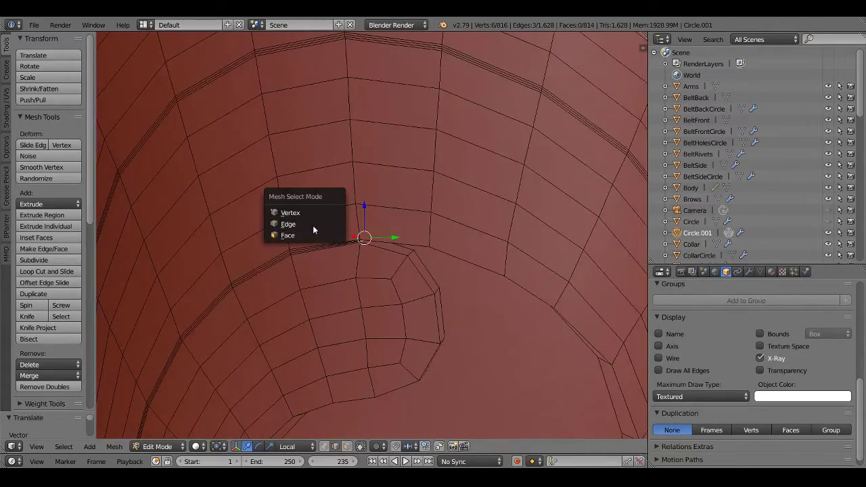
left_click(312, 223)
scroll(298, 243, "up", 2)
scroll(291, 253, "up", 1)
scroll(287, 257, "up", 1)
middle_click_drag(288, 257, 383, 269)
key("ctrl+Tab")
left_click(367, 246)
key("g")
left_click(385, 268)
Return to face select and view the groove loops
key("ctrl+Tab")
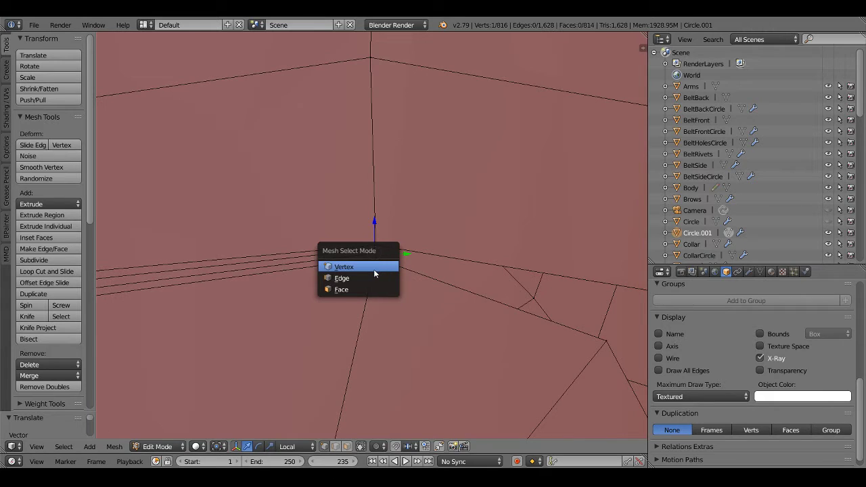
left_click(373, 289)
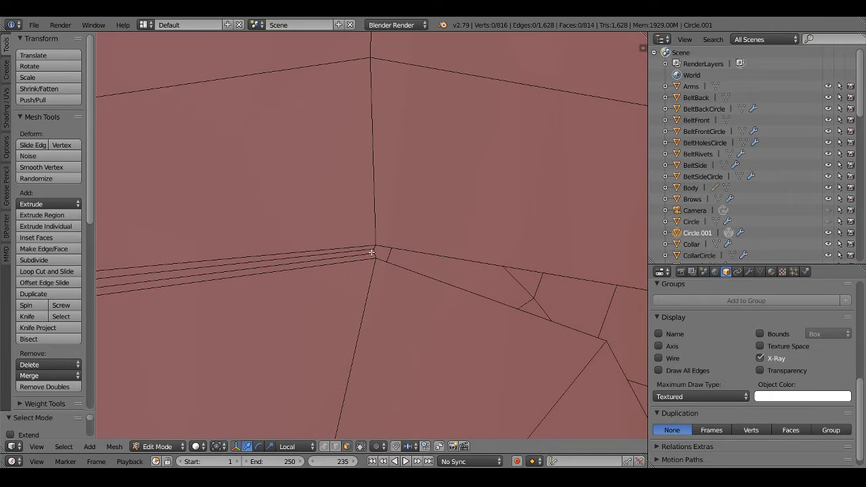
scroll(375, 252, "down", 3)
middle_click_drag(377, 264, 397, 380)
Add each groove face loop on both knee plates to the selection, orbiting between legs
scroll(446, 193, "up", 4)
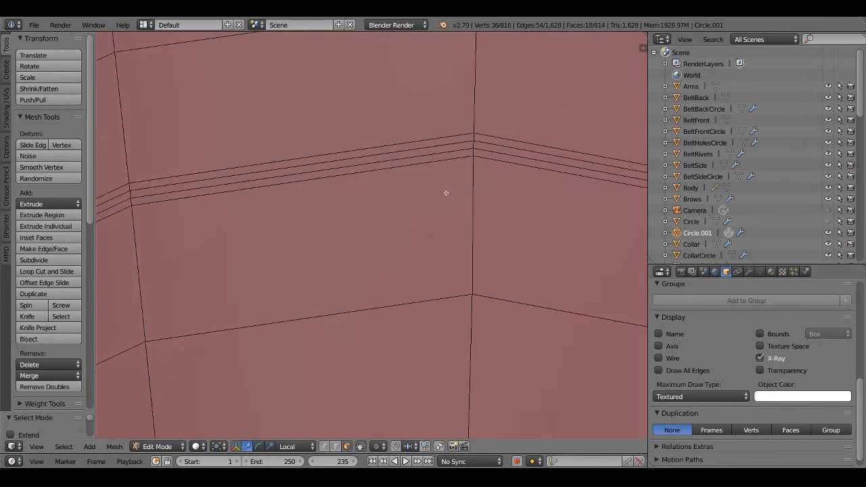
left_click(473, 146, "alt+shift")
scroll(473, 146, "down", 3)
scroll(366, 174, "down", 2)
scroll(357, 292, "up", 5)
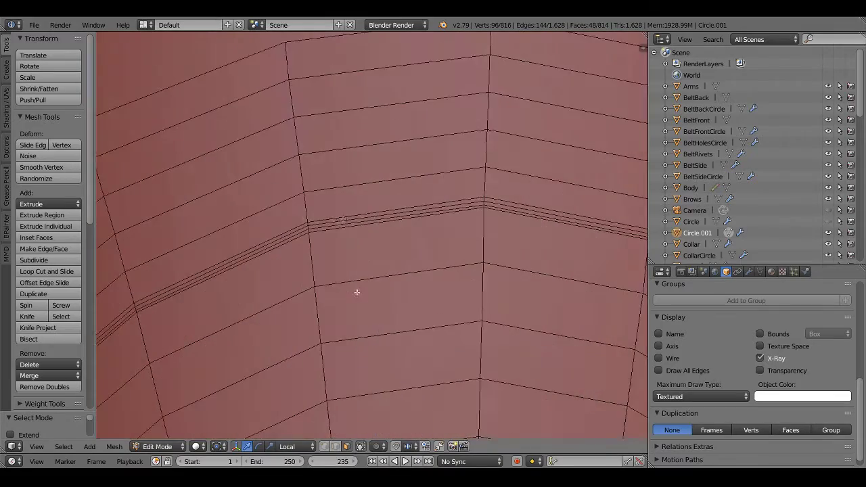
scroll(304, 250, "up", 4)
right_click(217, 216, "alt+shift")
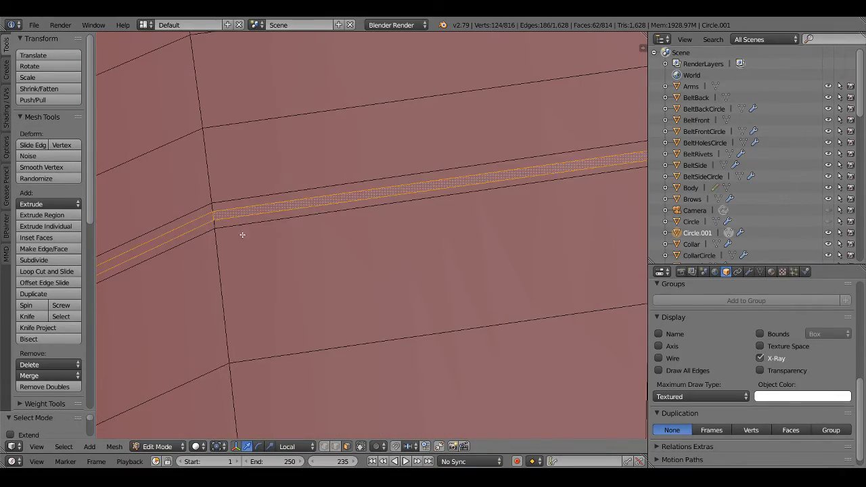
scroll(218, 216, "down", 10)
mouse_move(378, 217)
middle_mouse_down()
mouse_move(527, 237)
mouse_move(406, 217)
middle_mouse_up()
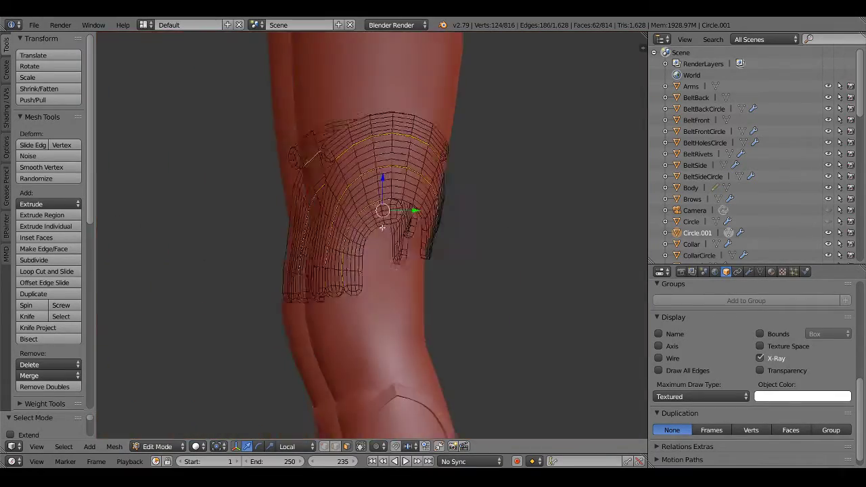
scroll(369, 199, "up", 8)
key("ctrl+Tab")
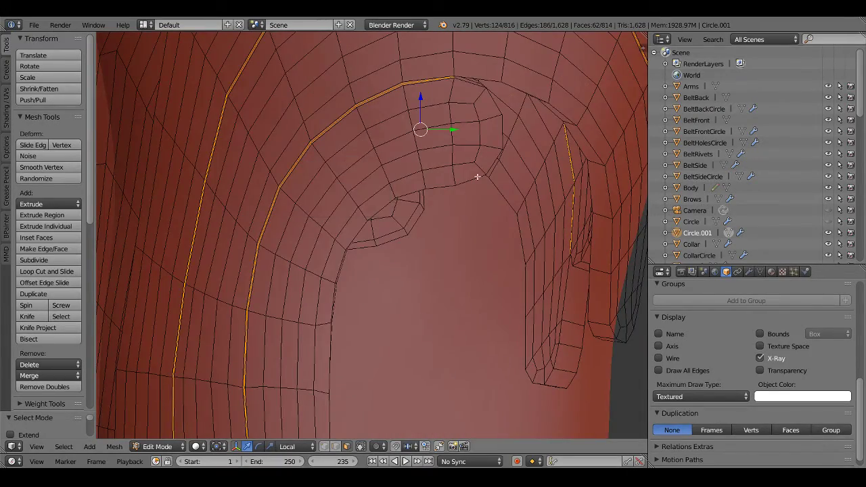
mouse_move(478, 176)
middle_mouse_down()
mouse_move(399, 264)
mouse_move(389, 307)
middle_mouse_up()
scroll(389, 307, "up", 5)
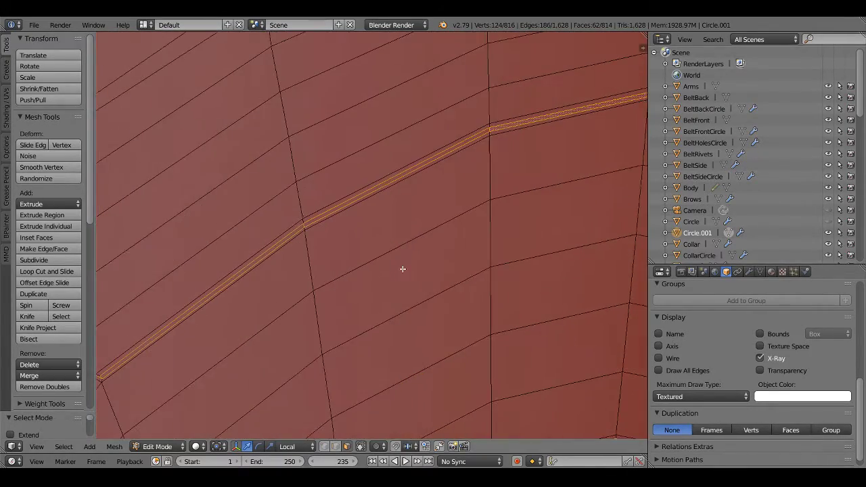
Separate the selected strip into its own object Circle.002 and hide it in the outliner
key("p")
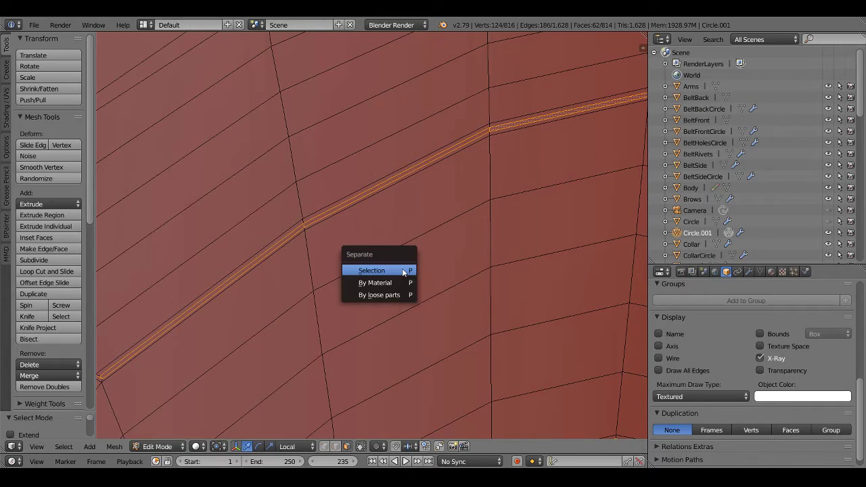
left_click(401, 269)
mouse_move(337, 248)
middle_mouse_down()
mouse_move(281, 218)
mouse_move(397, 296)
mouse_move(374, 281)
mouse_move(372, 342)
mouse_move(325, 280)
mouse_move(389, 301)
middle_mouse_up()
key("ctrl+Tab")
left_click(373, 283)
key("ctrl+Tab")
left_click(339, 282)
left_click(344, 277, "alt")
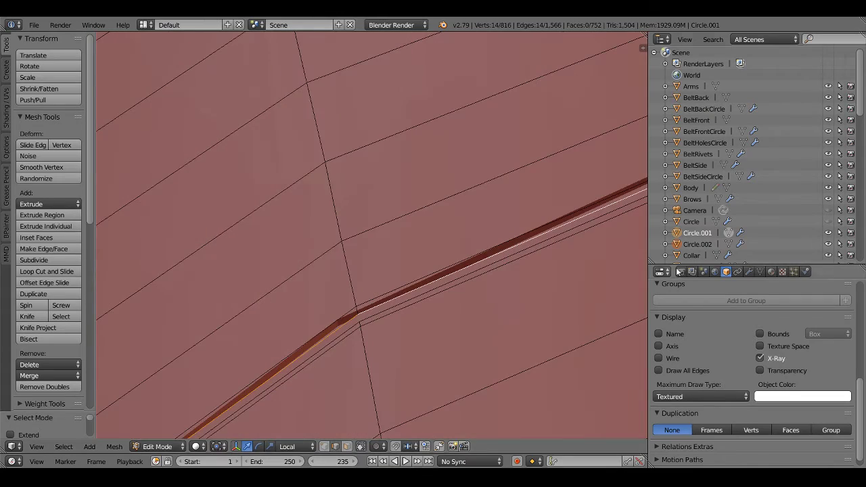
left_click(828, 244)
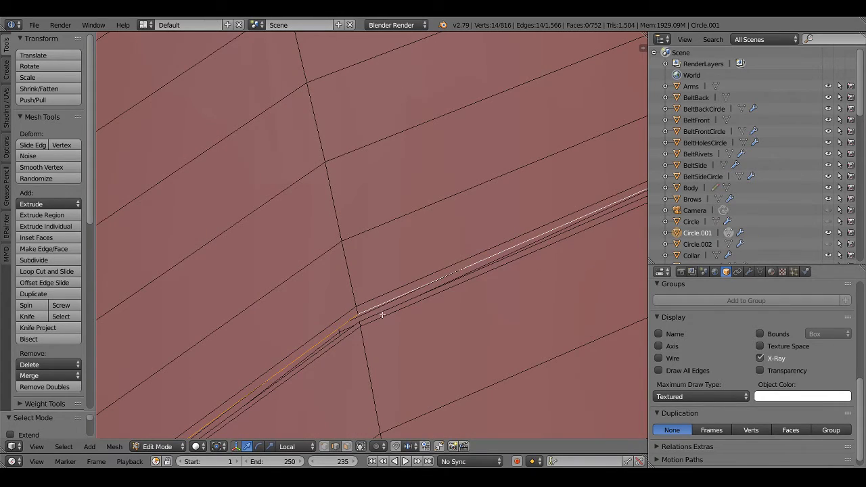
Select the three leftover groove edge loops on the Circle.001 knee plate
scroll(382, 314, "down", 5)
scroll(384, 272, "up", 5)
mouse_move(381, 271)
middle_mouse_down()
mouse_move(377, 320)
mouse_move(401, 343)
mouse_move(468, 234)
mouse_move(353, 292)
middle_mouse_up()
right_click(344, 211, "alt")
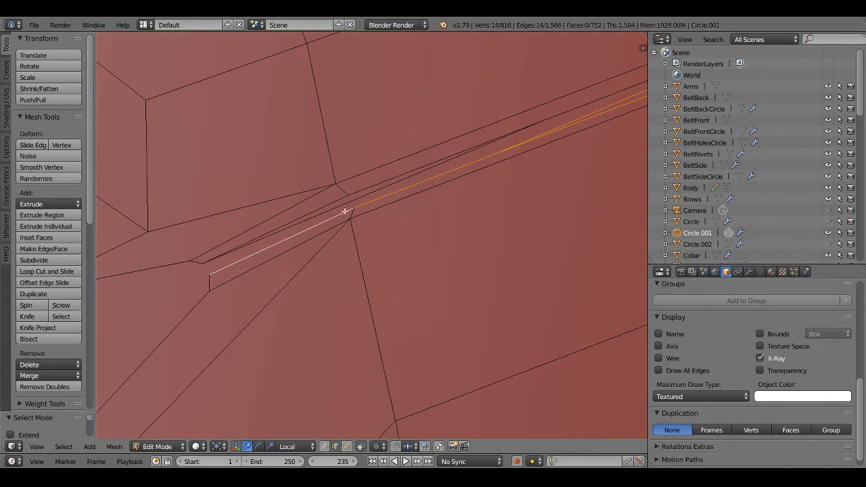
scroll(341, 202, "down", 4)
mouse_move(341, 203)
middle_mouse_down()
mouse_move(358, 267)
mouse_move(381, 241)
middle_mouse_up()
scroll(358, 266, "up", 5)
scroll(327, 172, "down", 4)
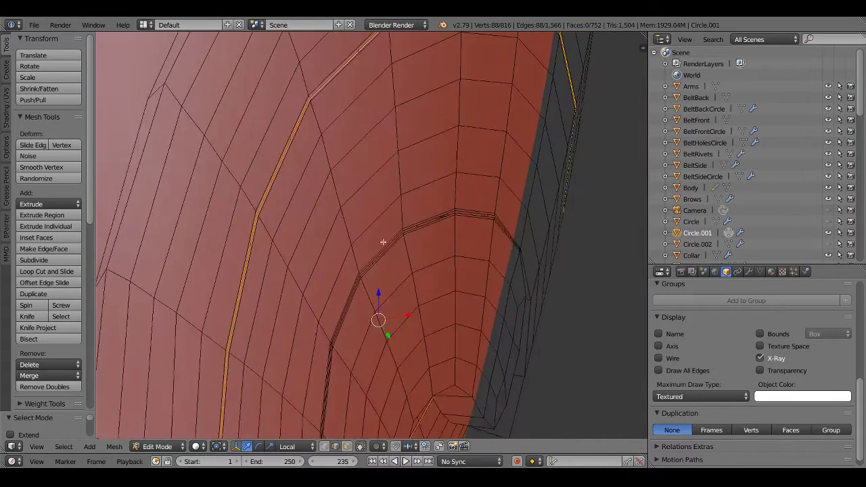
right_click(380, 242, "alt+shift")
scroll(416, 284, "up", 4)
right_click(423, 282, "alt+shift")
Delete the selected loop vertices, leaving Circle.001 with 692 vertices and 628 faces
key("x")
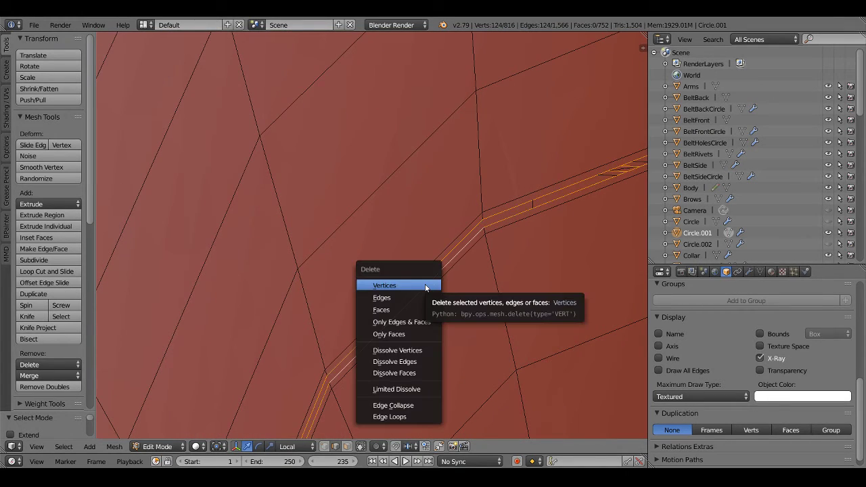
left_click(426, 285)
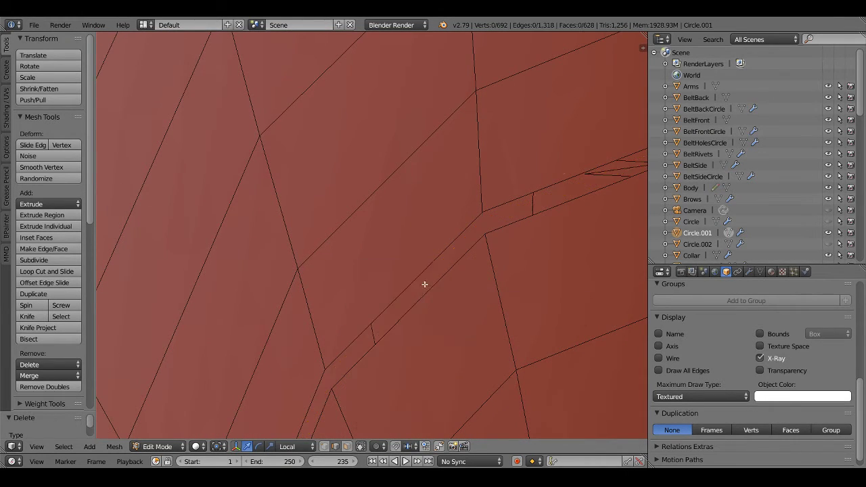
scroll(423, 285, "down", 4)
mouse_move(417, 303)
middle_mouse_down()
mouse_move(379, 329)
mouse_move(308, 350)
mouse_move(307, 362)
mouse_move(381, 282)
middle_mouse_up()
scroll(338, 319, "up", 4)
Back in Object Mode, delete the Mirror modifier from Circle.002's modifier stack
key("Tab")
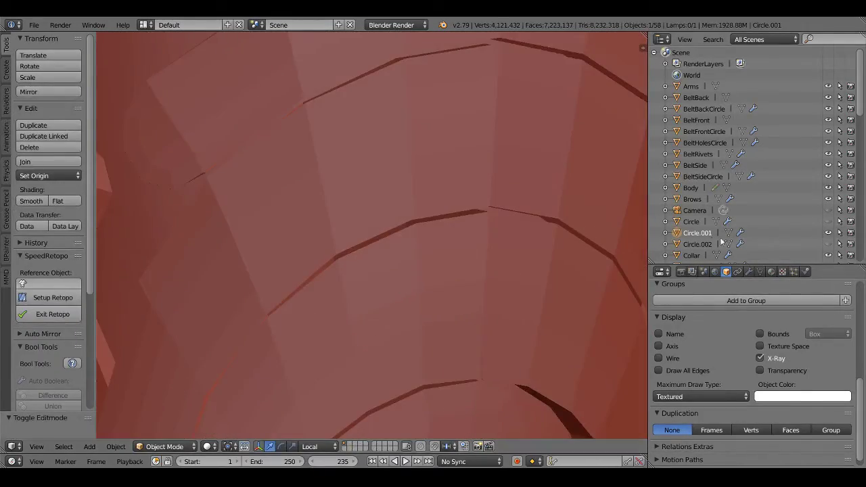
mouse_move(535, 297)
middle_mouse_down()
mouse_move(410, 233)
mouse_move(238, 321)
mouse_move(361, 234)
mouse_move(391, 232)
middle_mouse_up()
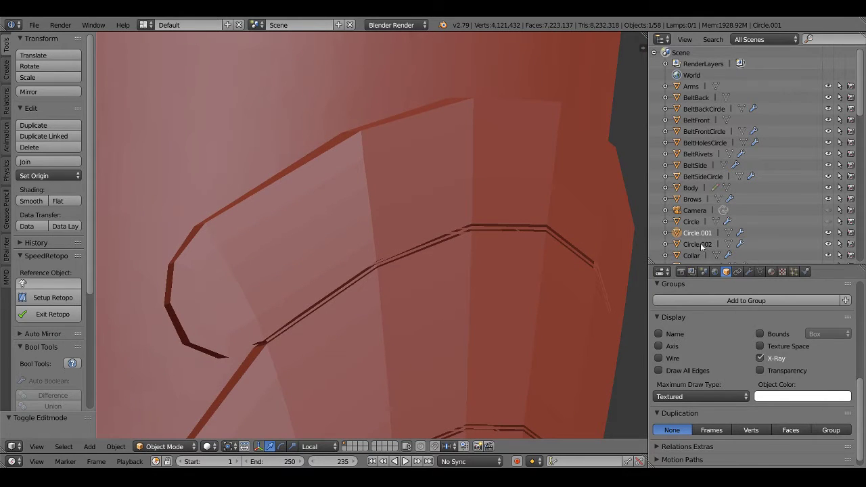
left_click(749, 272)
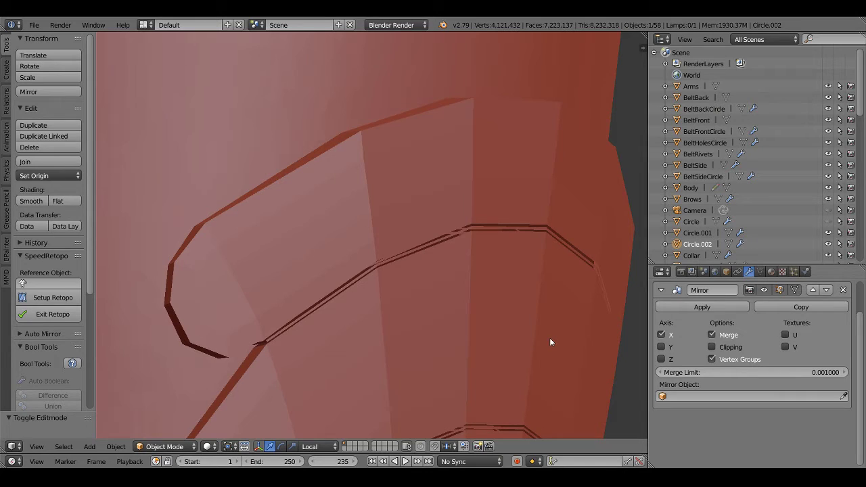
scroll(521, 298, "up", 5)
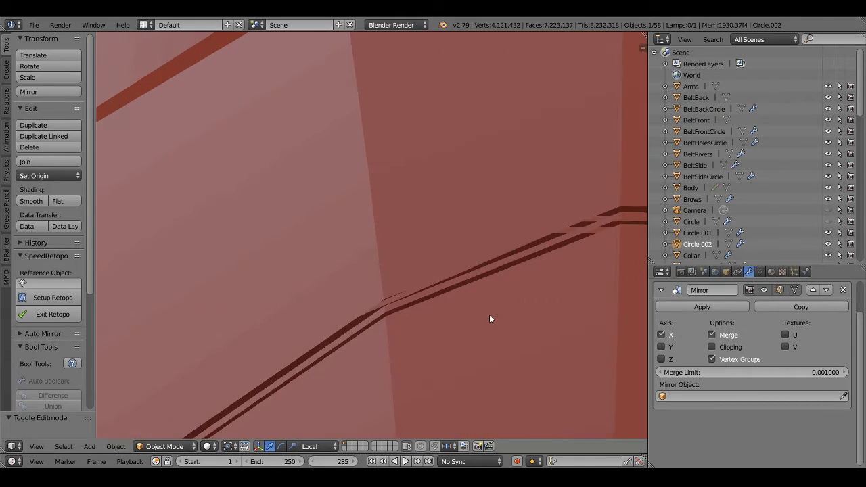
left_click(842, 290)
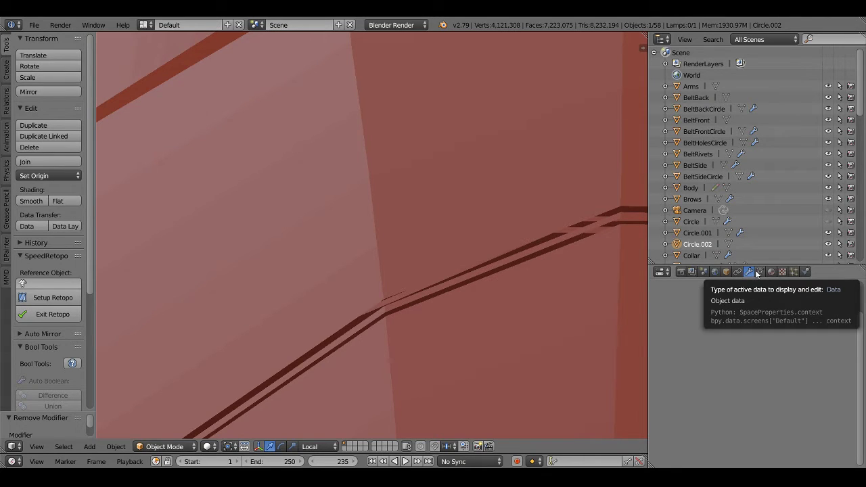
Add a Solidify modifier to the Circle.002 strap and view it in wireframe
left_click(717, 309)
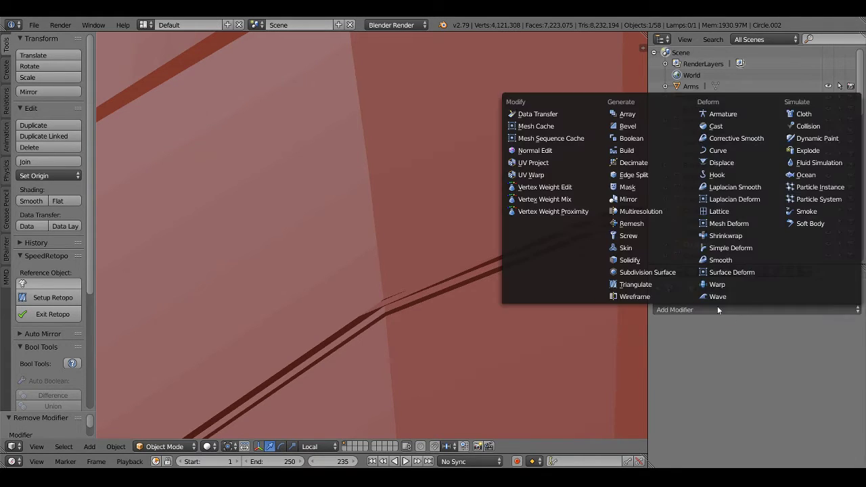
left_click(629, 260)
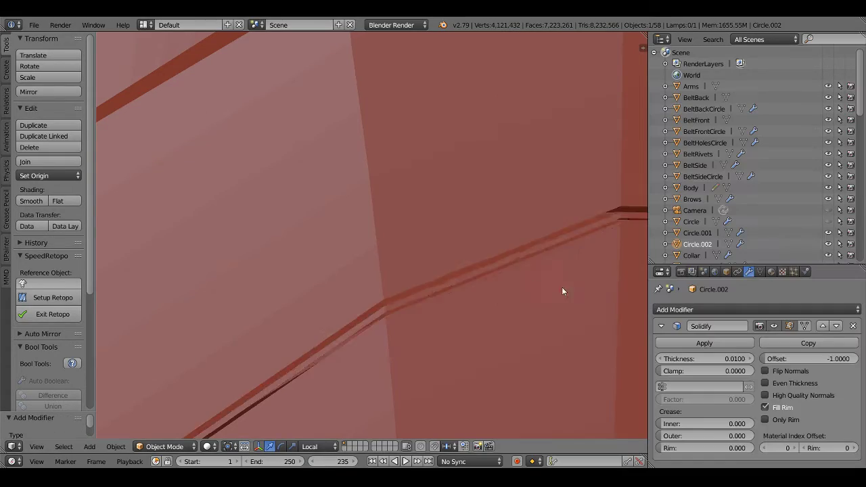
scroll(510, 282, "down", 3)
scroll(500, 303, "up", 3)
scroll(512, 277, "up", 2)
key("z")
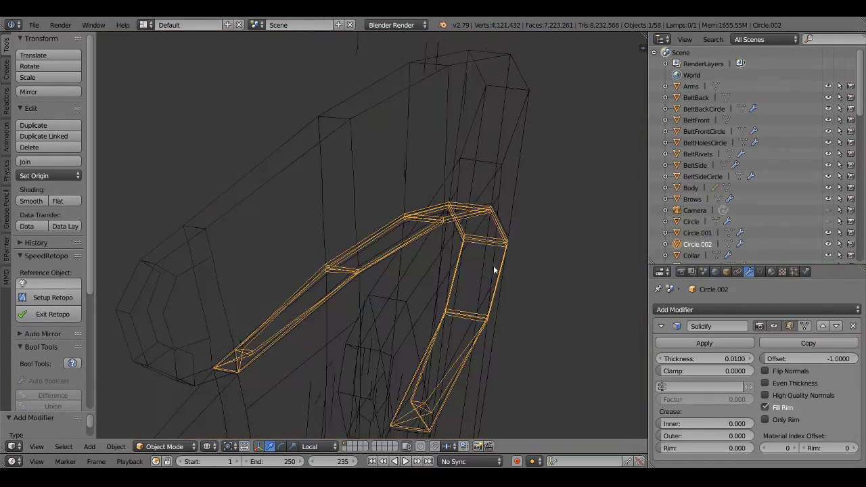
mouse_move(497, 271)
middle_mouse_down()
mouse_move(444, 223)
mouse_move(421, 226)
mouse_move(417, 210)
mouse_move(677, 341)
middle_mouse_up()
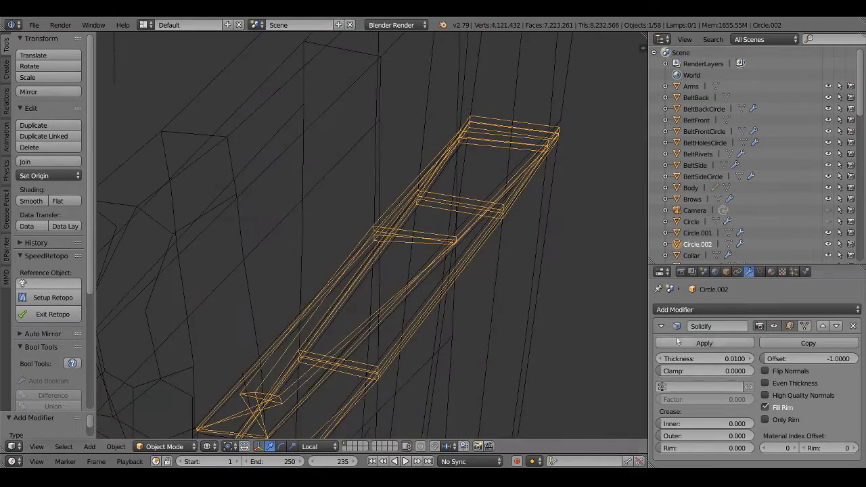
Set the Solidify thickness to 0.0015 with Even Thickness enabled
left_click_drag(704, 358, 670, 358)
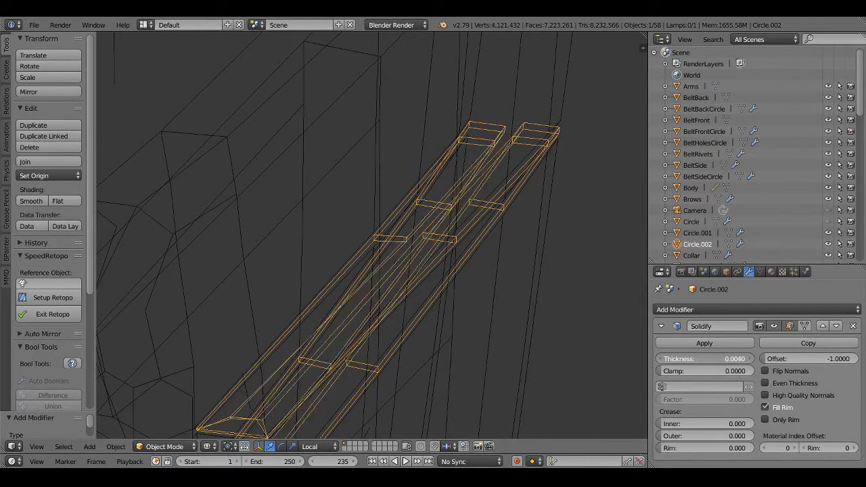
left_click(765, 383)
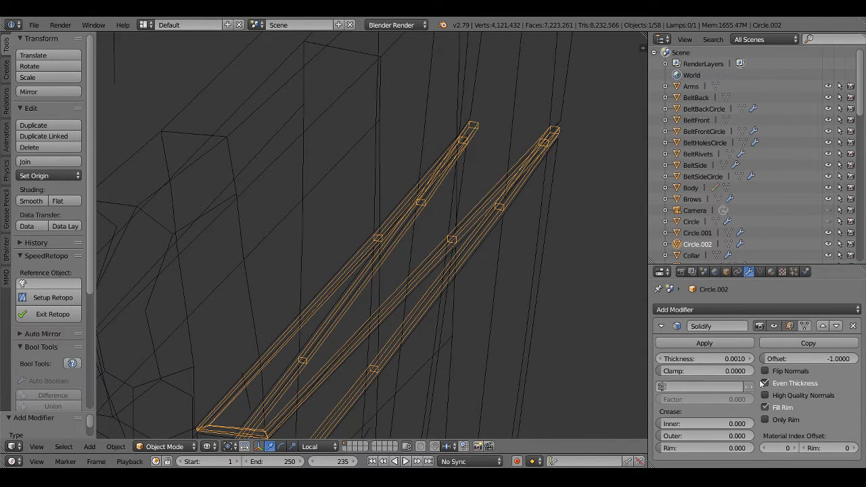
left_click(660, 360)
mouse_move(602, 336)
middle_mouse_down()
mouse_move(435, 262)
mouse_move(679, 372)
middle_mouse_up()
left_click(748, 359)
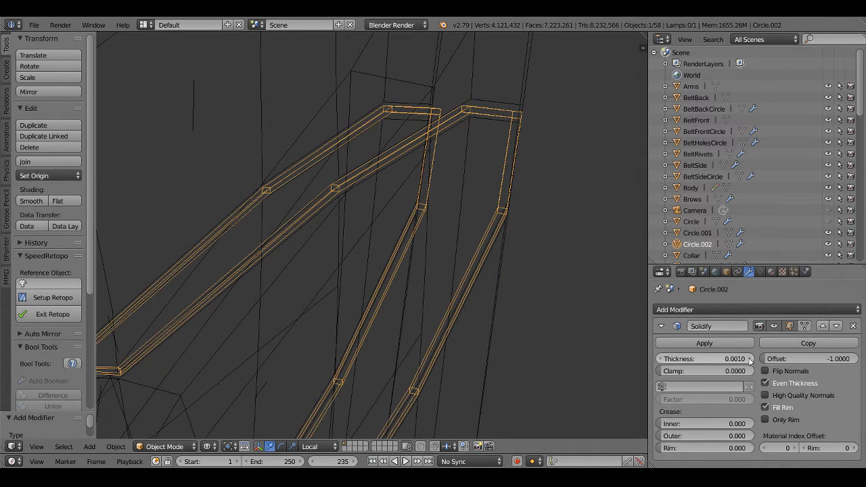
middle_click_drag(483, 231, 480, 265)
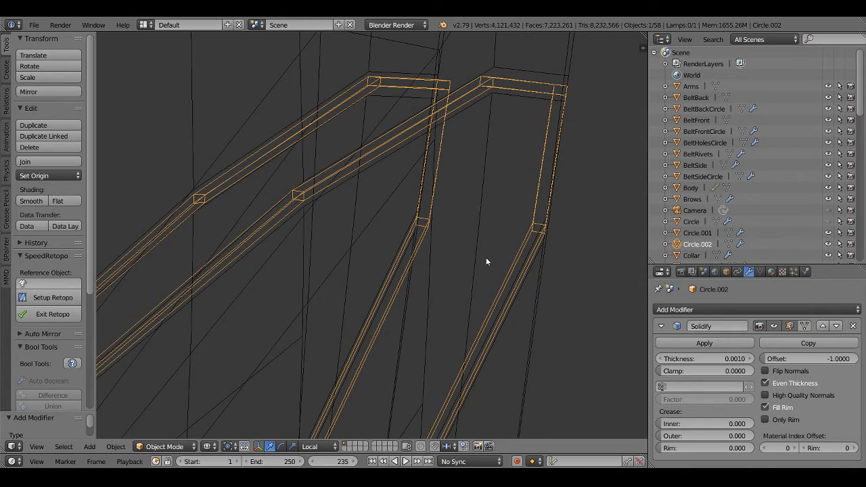
key("z")
scroll(486, 257, "up", 5)
mouse_move(480, 253)
middle_mouse_down()
mouse_move(468, 238)
mouse_move(508, 209)
mouse_move(502, 213)
mouse_move(529, 289)
mouse_move(518, 291)
middle_mouse_up()
key("z")
type("0.0015")
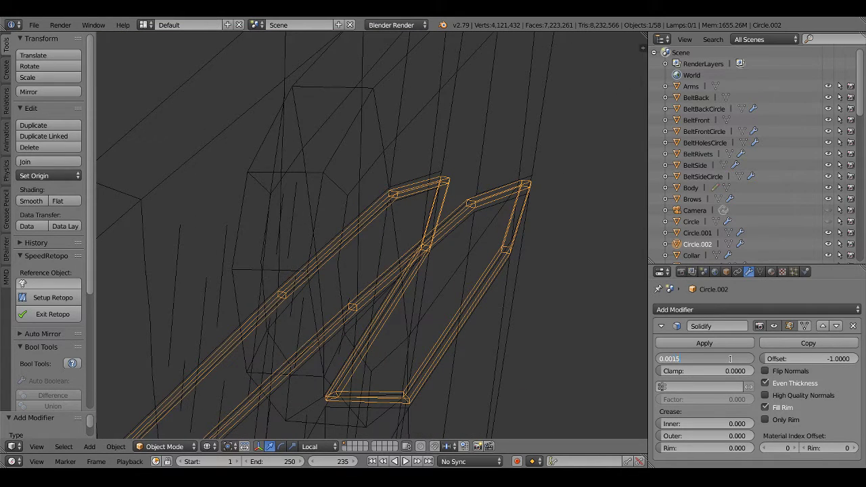
key("Return")
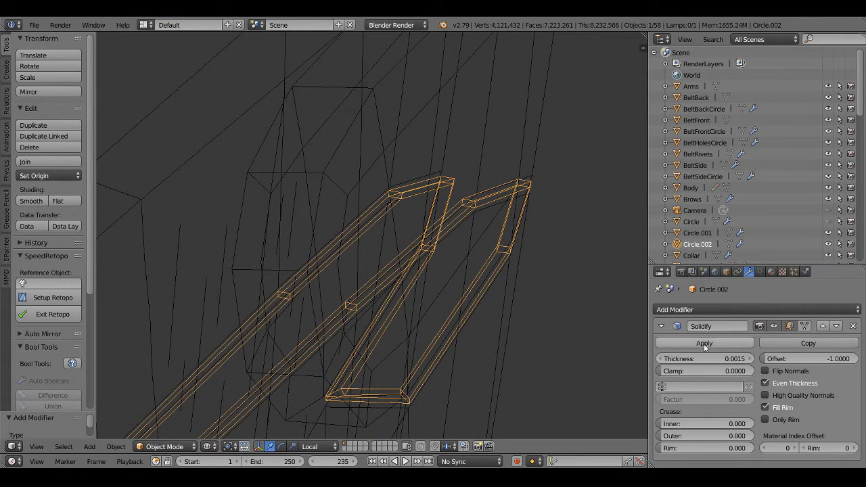
Apply the Solidify modifier permanently after testing the Fill Rim option
left_click(704, 344)
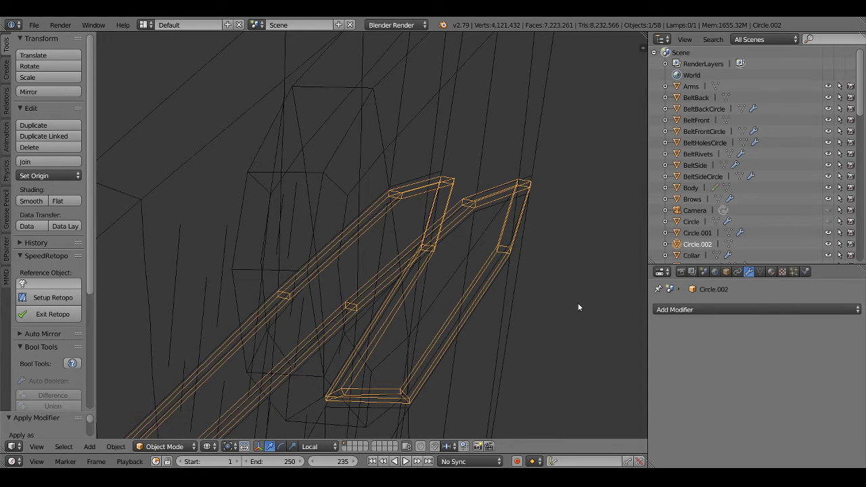
key("ctrl+z")
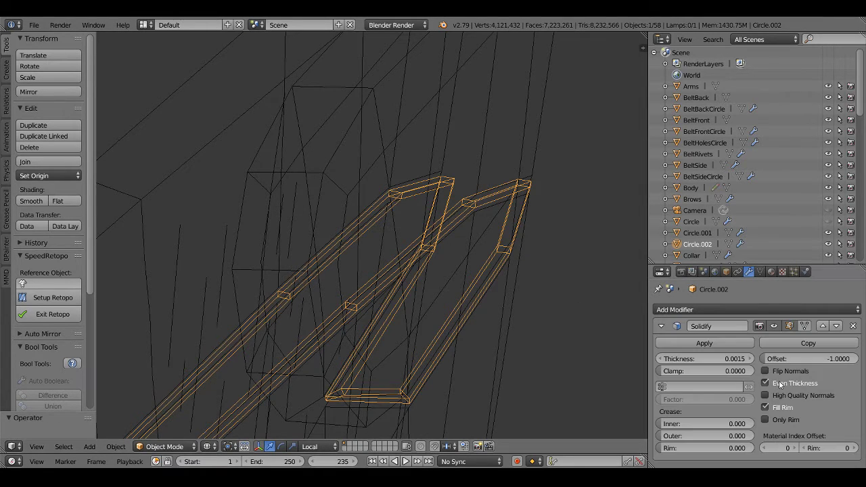
left_click(777, 408)
left_click(777, 407)
left_click(777, 407)
left_click(775, 408)
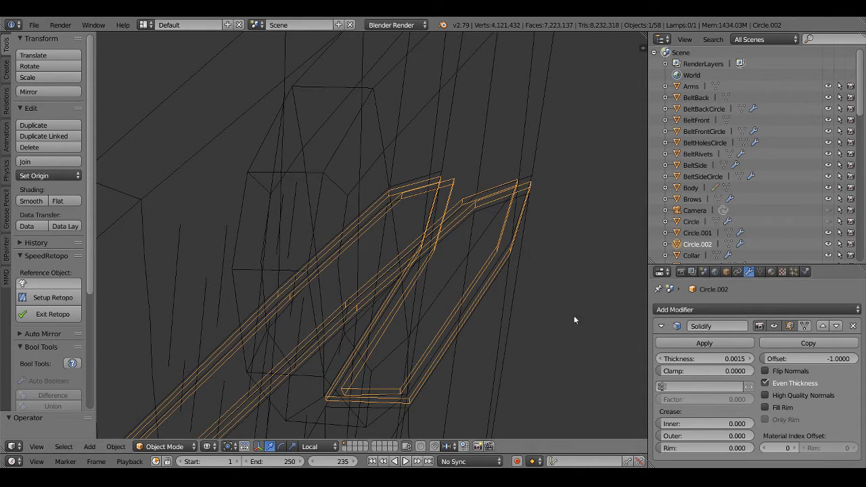
middle_click_drag(573, 315, 606, 313)
left_click(704, 343)
In Edit Mode with face selection, select a loop strip of faces on the strap
key("z")
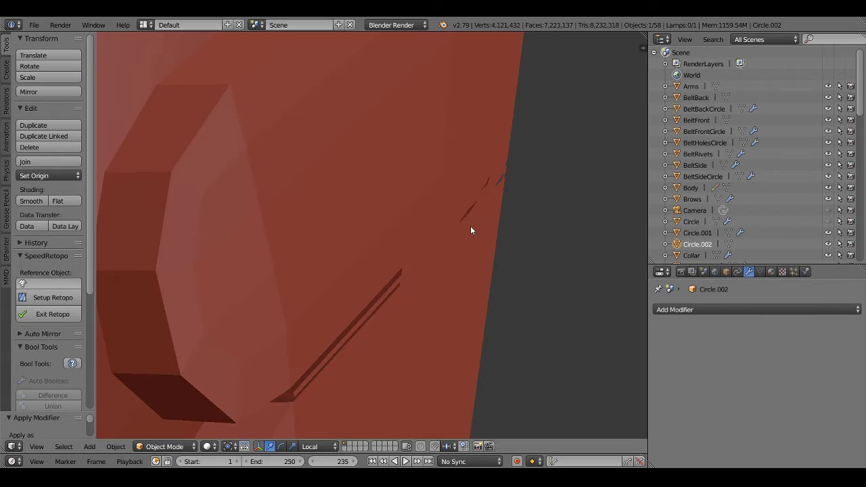
key("Tab")
key("z")
mouse_move(480, 196)
middle_mouse_down()
mouse_move(479, 217)
mouse_move(381, 227)
mouse_move(498, 47)
mouse_move(467, 124)
middle_mouse_up()
key("ctrl+Tab")
left_click(381, 227)
key("z")
middle_click_drag(585, 144, 595, 141)
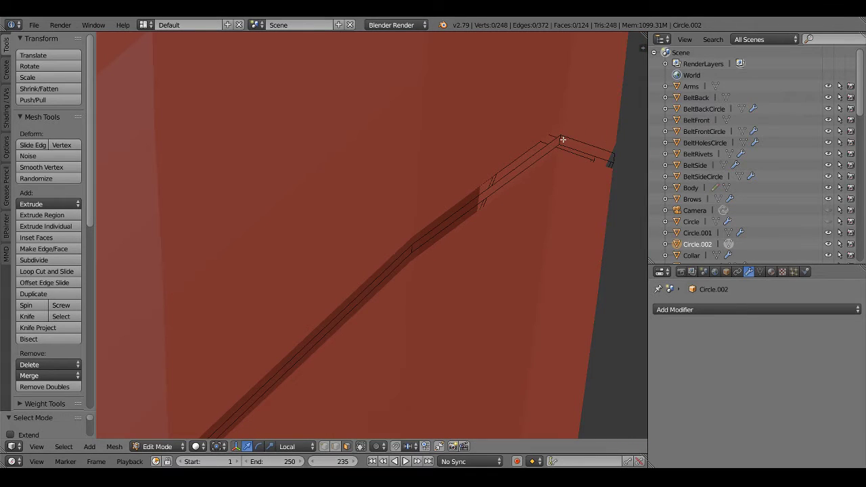
right_click(563, 140, "alt")
Delete the selected face strip, leaving the strap with 220 vertices and 110 faces
key("KP_Decimal")
middle_click_drag(440, 144, 434, 172)
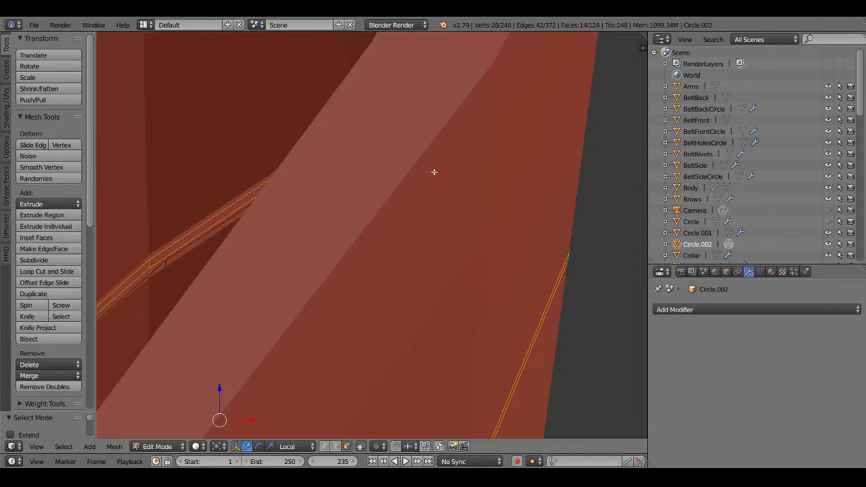
key("x")
left_click(434, 195)
middle_click_drag(451, 214, 475, 225)
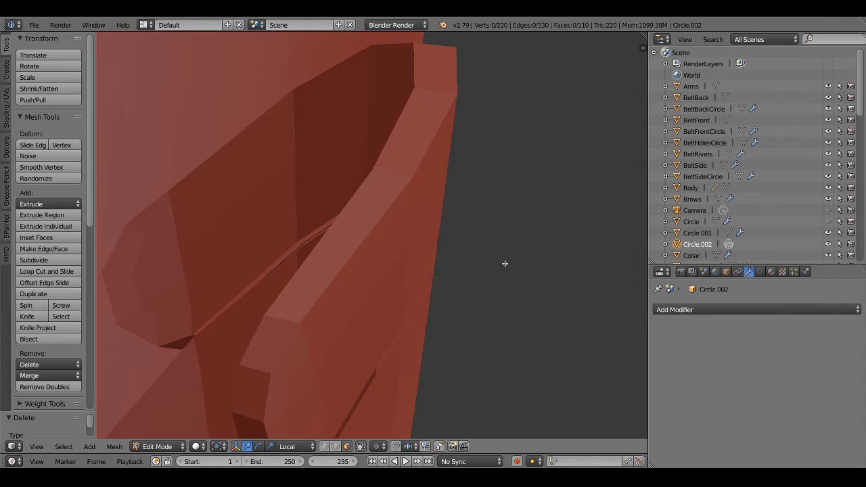
left_click(698, 233)
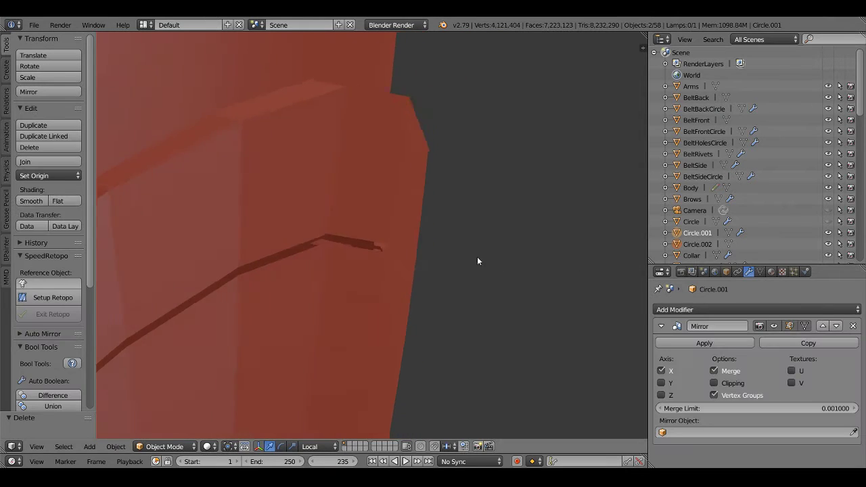
Enter Edit Mode on the knee plate in edge select mode and pick groove edge loops
mouse_move(477, 257)
middle_mouse_down()
mouse_move(485, 205)
mouse_move(479, 220)
middle_mouse_up()
key("Tab")
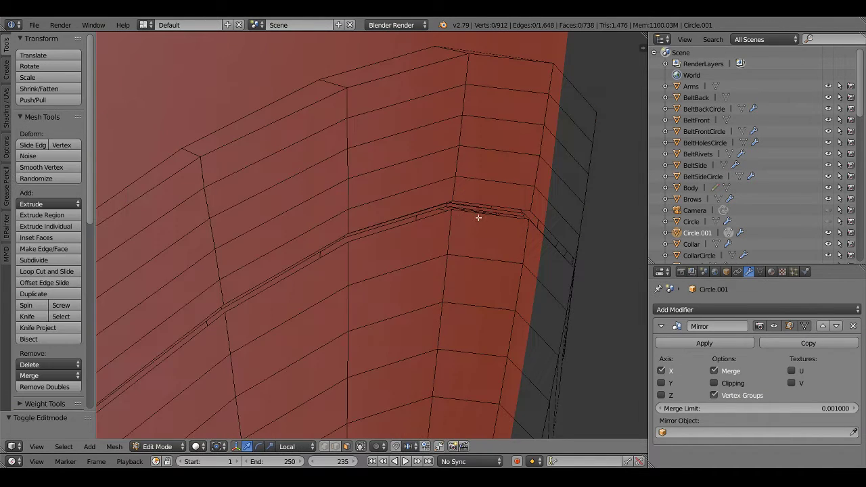
scroll(479, 219, "up", 3)
scroll(460, 214, "up", 2)
middle_click_drag(486, 163, 431, 246)
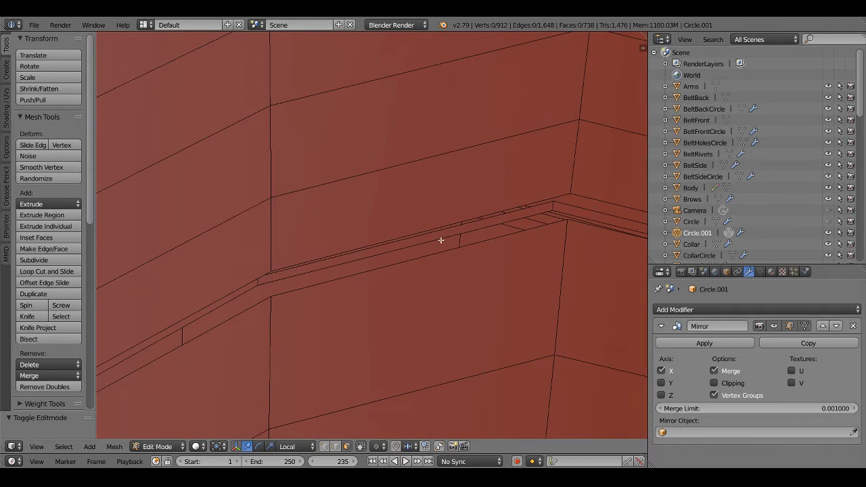
key("ctrl+Tab")
left_click(421, 240)
left_click(442, 256, "alt")
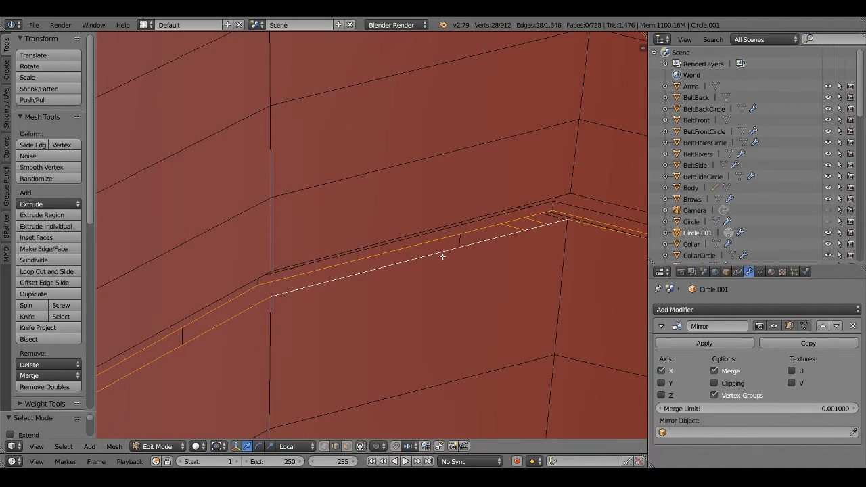
mouse_move(442, 256)
middle_mouse_down()
mouse_move(428, 228)
mouse_move(432, 177)
middle_mouse_up()
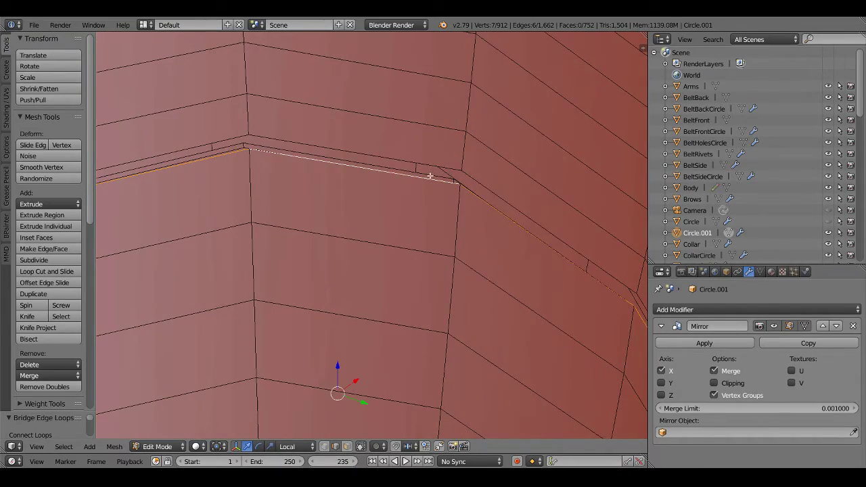
left_click(429, 164, "alt")
key("a")
Reselect a single groove loop, then undo twice to restore the earlier mesh state
scroll(421, 247, "down", 4)
scroll(448, 261, "down", 3)
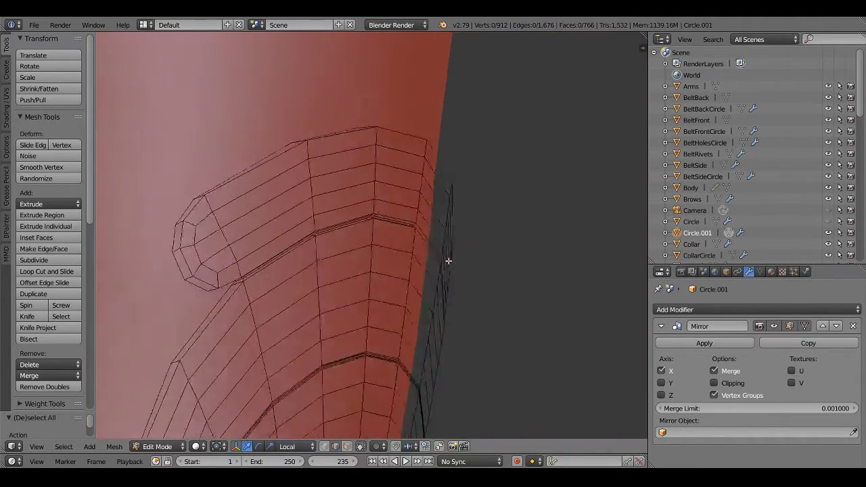
scroll(473, 239, "down", 2)
scroll(448, 229, "down", 1)
scroll(405, 216, "up", 3)
scroll(304, 230, "up", 2)
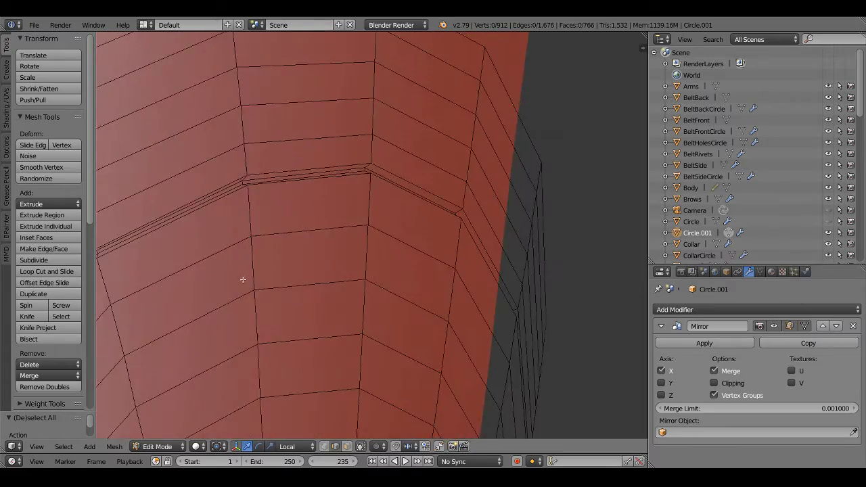
scroll(338, 243, "up", 2)
scroll(389, 223, "up", 1)
mouse_move(328, 242)
middle_mouse_down()
mouse_move(514, 207)
mouse_move(410, 135)
middle_mouse_up()
scroll(535, 243, "up", 2)
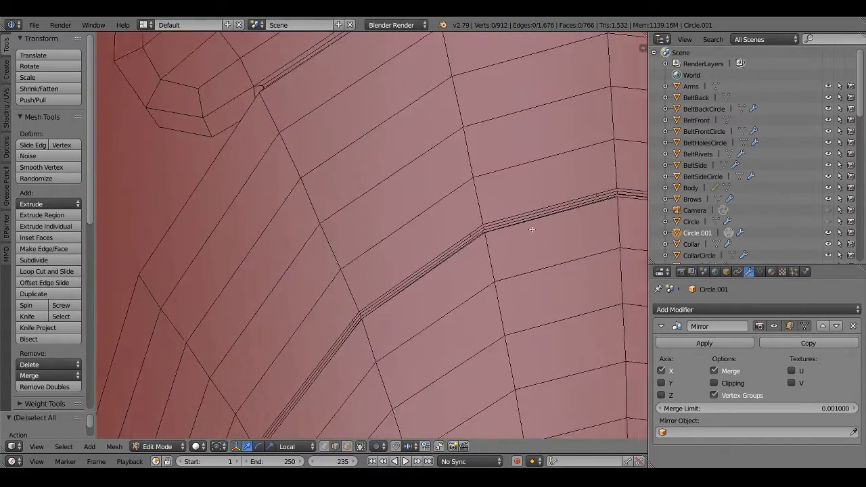
scroll(487, 230, "up", 2)
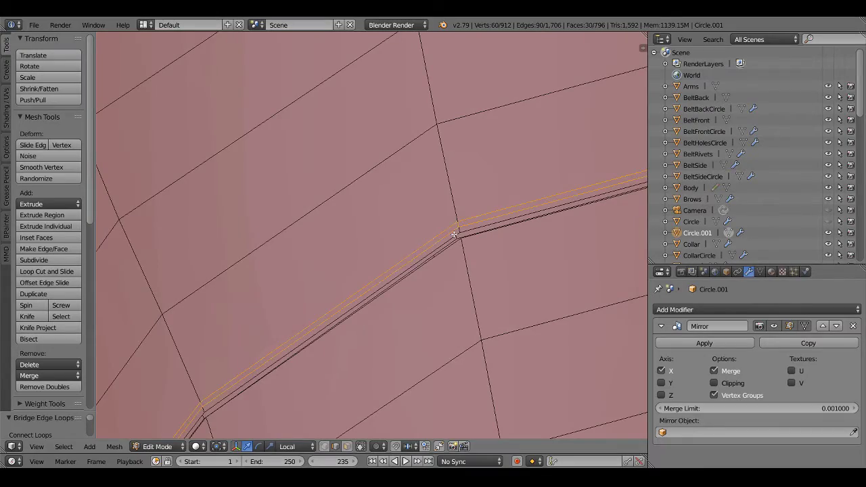
mouse_move(477, 237)
middle_mouse_down()
mouse_move(446, 274)
mouse_move(507, 257)
mouse_move(570, 276)
mouse_move(483, 280)
middle_mouse_up()
right_click(449, 270, "alt")
key("a")
scroll(451, 270, "down", 5)
key("ctrl+z")
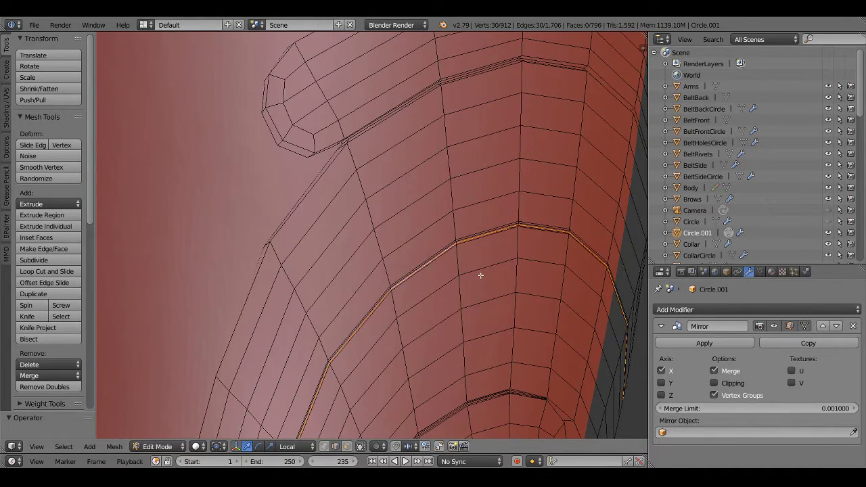
key("ctrl+z")
Delete the redundant edge loop in the groove using X > Edges
scroll(477, 276, "up", 3)
scroll(522, 251, "up", 3)
scroll(373, 248, "up", 2)
key("ctrl+Tab")
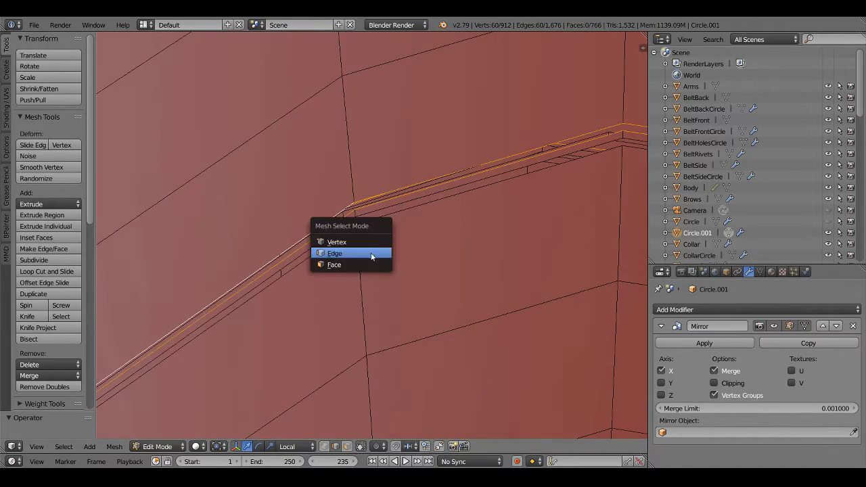
left_click(372, 256)
right_click(355, 211, "alt")
key("x")
left_click(360, 218)
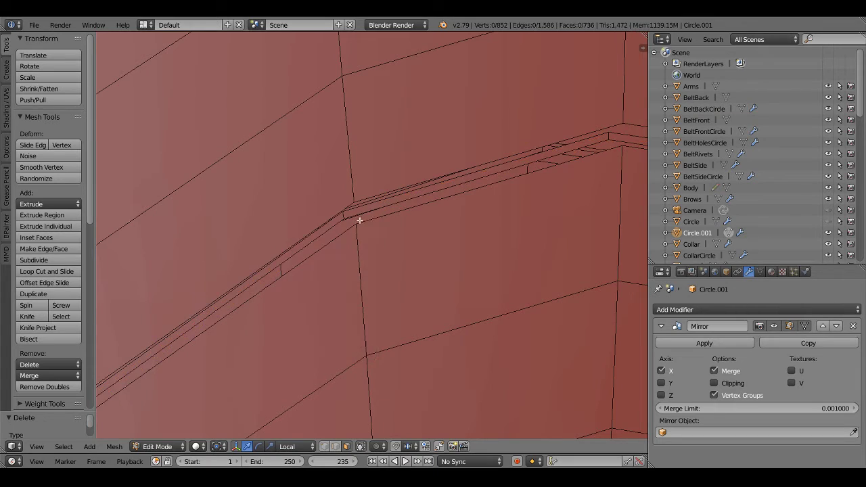
Delete another extra edge loop along the groove ridge
mouse_move(359, 218)
middle_mouse_down()
mouse_move(396, 282)
mouse_move(400, 214)
middle_mouse_up()
scroll(400, 213, "up", 3)
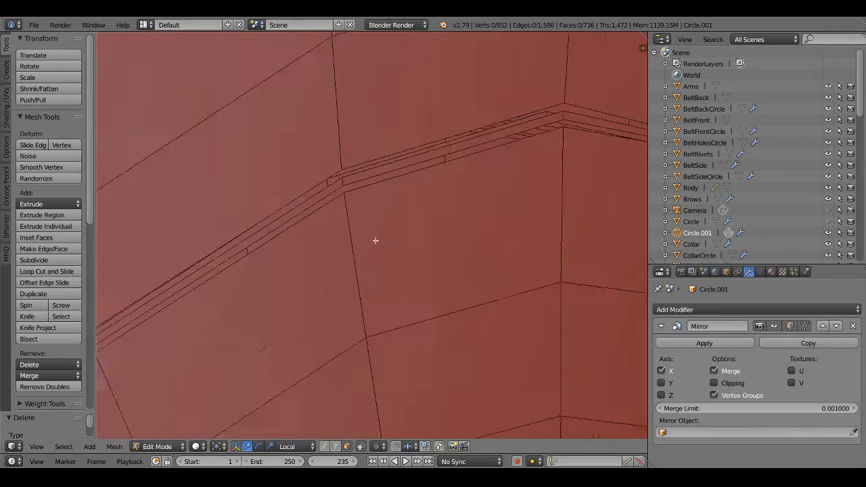
right_click(334, 174, "alt")
key("x")
left_click(334, 174)
middle_click_drag(342, 187, 358, 226)
Select the groove's lower and upper edge loops and attempt a bridge
key("ctrl+Tab")
left_click(358, 228)
right_click(395, 221, "alt")
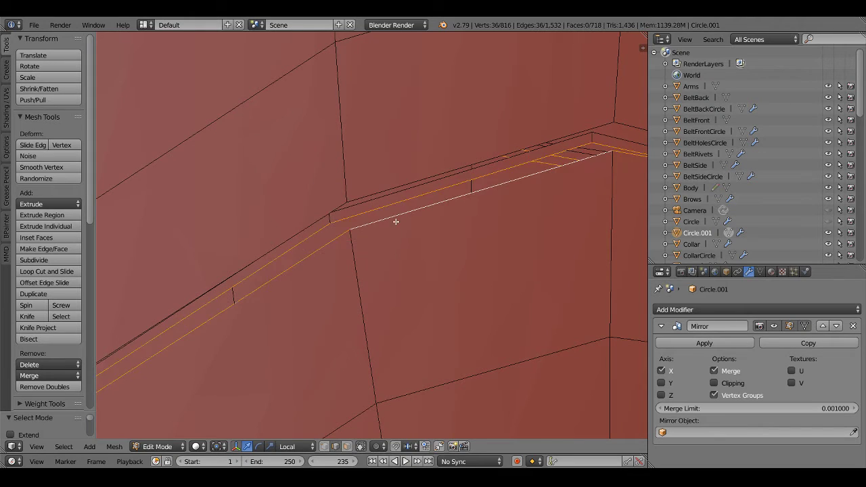
right_click(382, 202, "alt")
key("shift+r")
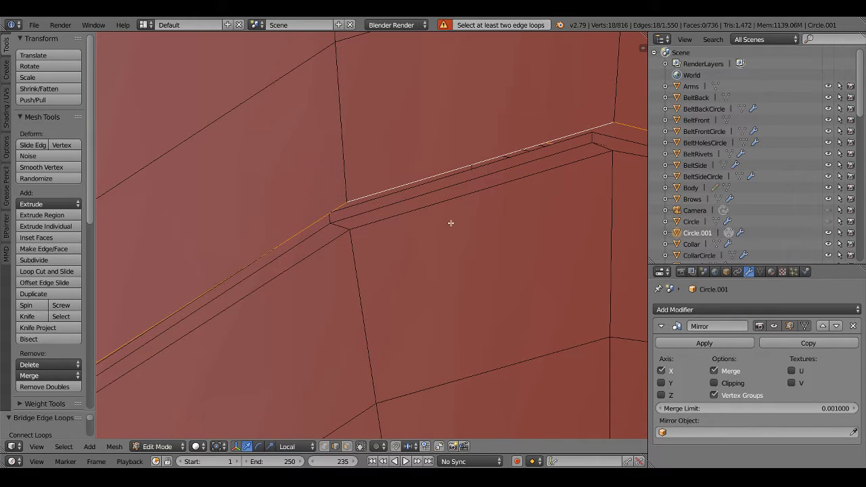
key("shift+r")
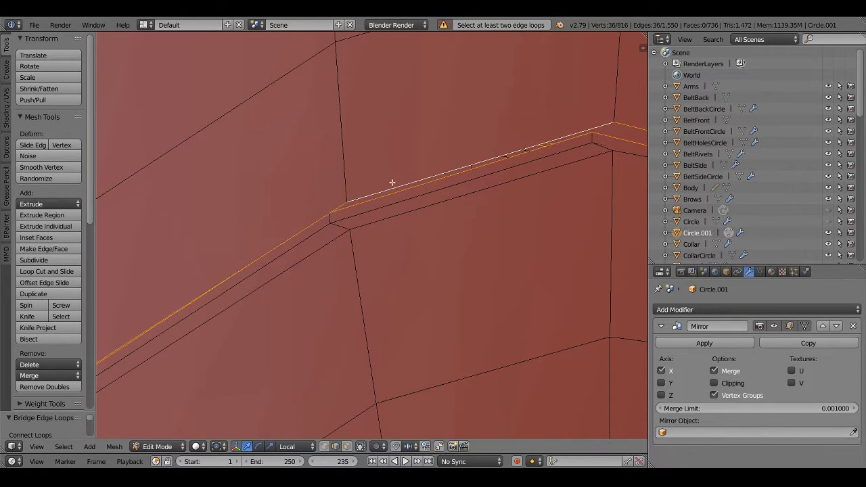
key("a")
Bridge the two groove edge loops into faces with Bridge Edge Loops
mouse_move(392, 182)
middle_mouse_down()
mouse_move(365, 241)
mouse_move(427, 250)
mouse_move(413, 255)
mouse_move(406, 236)
middle_mouse_up()
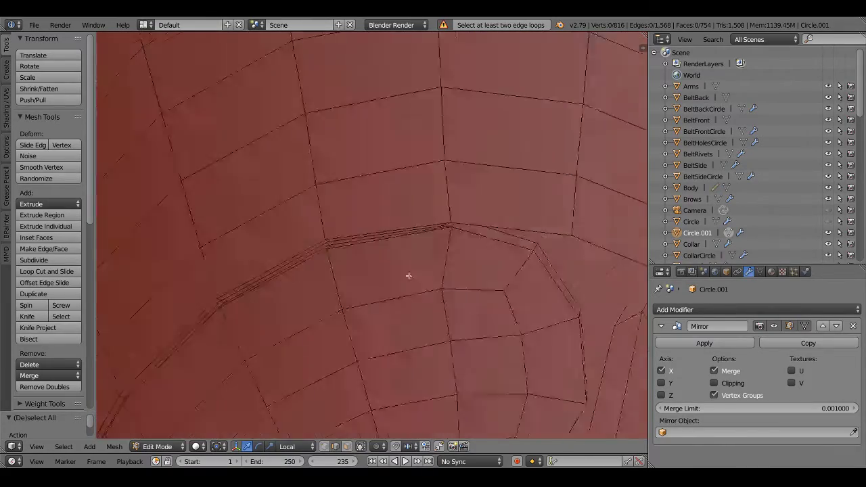
scroll(392, 264, "down", 3)
mouse_move(424, 264)
middle_mouse_down()
mouse_move(451, 257)
mouse_move(398, 302)
middle_mouse_up()
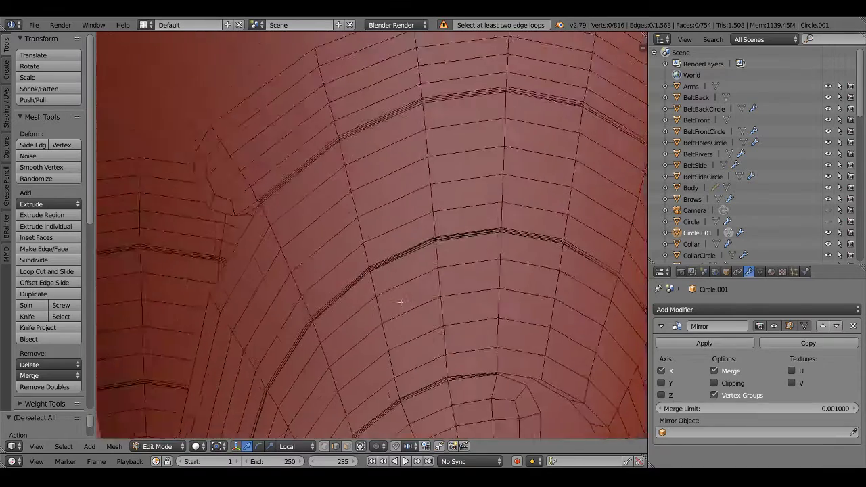
scroll(454, 314, "up", 4)
scroll(454, 314, "up", 2)
scroll(421, 305, "up", 2)
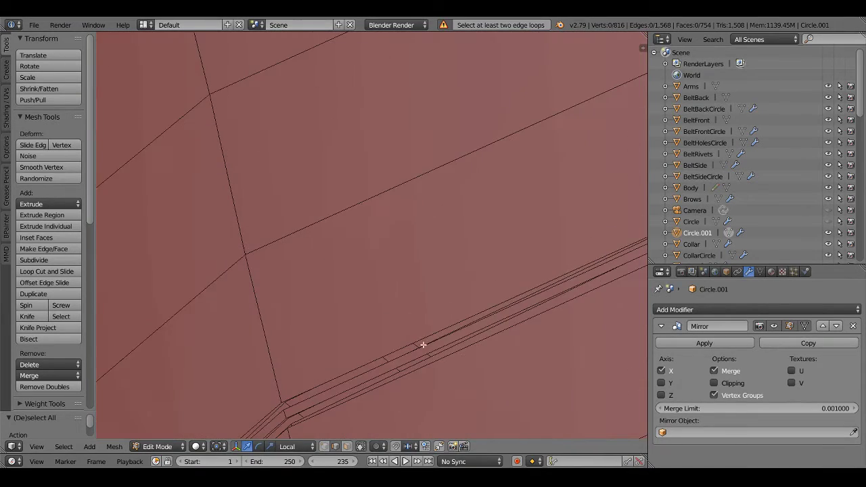
left_click(355, 375, "alt")
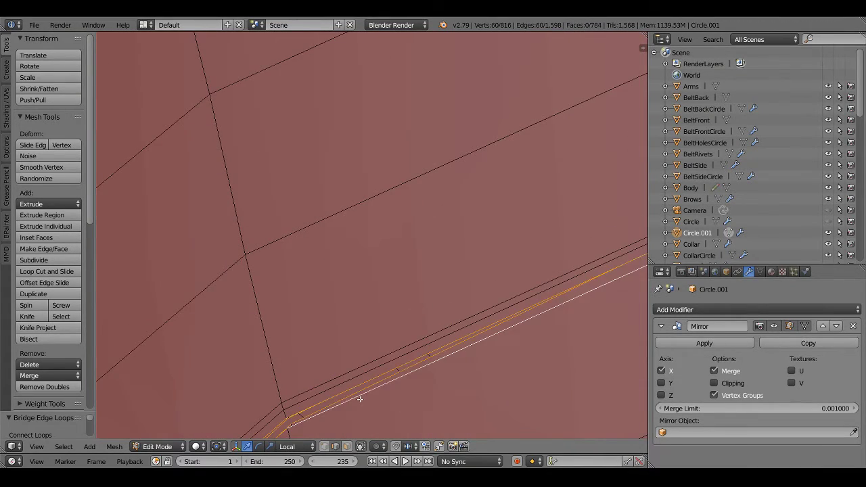
mouse_move(360, 396)
middle_mouse_down()
mouse_move(528, 322)
mouse_move(383, 232)
mouse_move(402, 231)
middle_mouse_up()
scroll(396, 233, "down", 3)
Inspect the bridged knee plate in Object Mode, then return to Edit Mode
key("Tab")
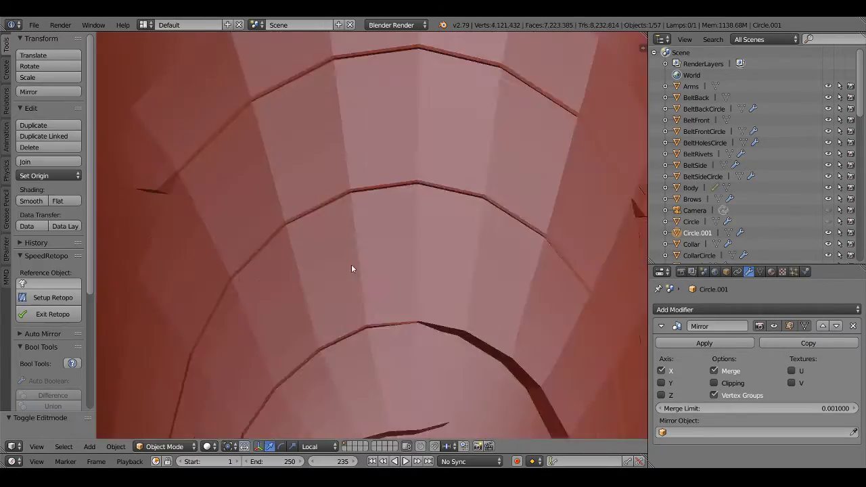
scroll(351, 265, "down", 3)
key("Tab")
scroll(364, 273, "up", 4)
key("a")
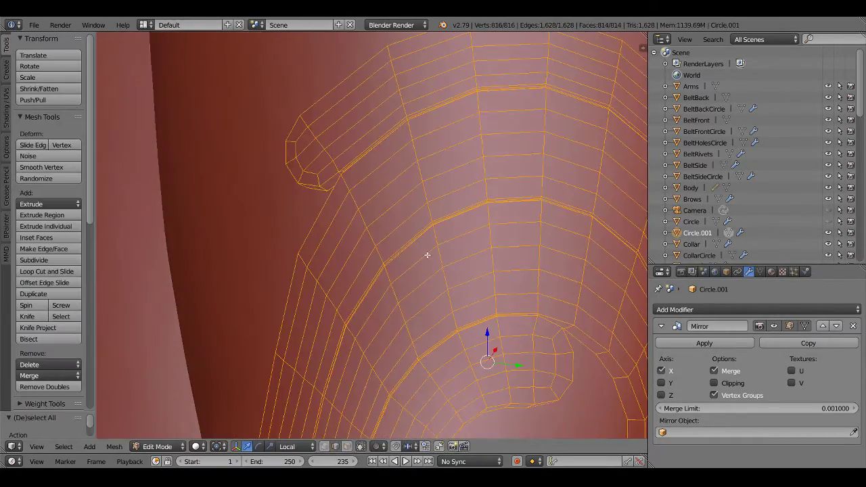
key("Tab")
scroll(433, 260, "down", 3)
mouse_move(444, 271)
middle_mouse_down()
mouse_move(304, 180)
mouse_move(343, 205)
mouse_move(412, 207)
mouse_move(309, 212)
mouse_move(261, 183)
mouse_move(445, 237)
middle_mouse_up()
scroll(286, 192, "up", 2)
scroll(222, 180, "down", 2)
scroll(444, 237, "up", 3)
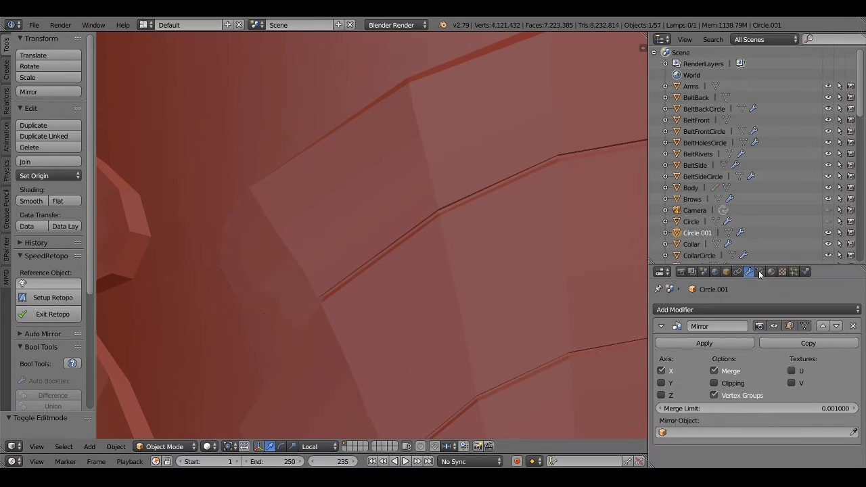
key("Tab")
Select the first two rim edge loops on the knee plate
scroll(314, 301, "up", 2)
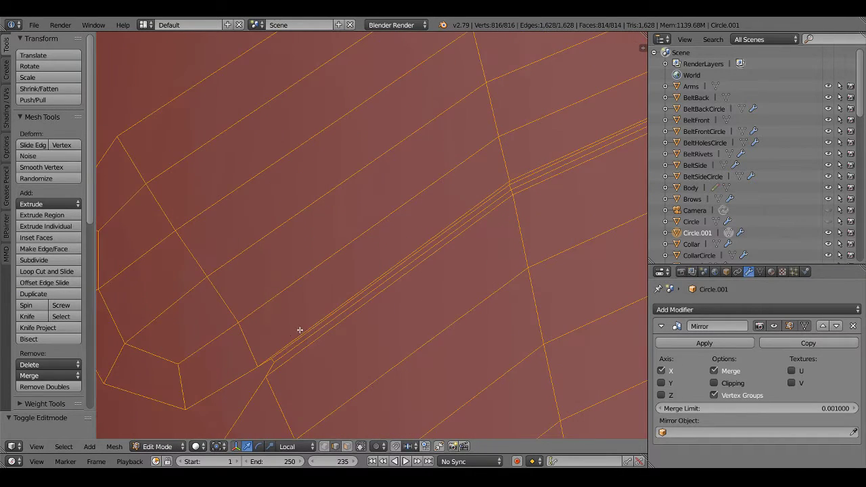
right_click(276, 343, "alt")
scroll(276, 343, "up", 2)
scroll(264, 313, "up", 1)
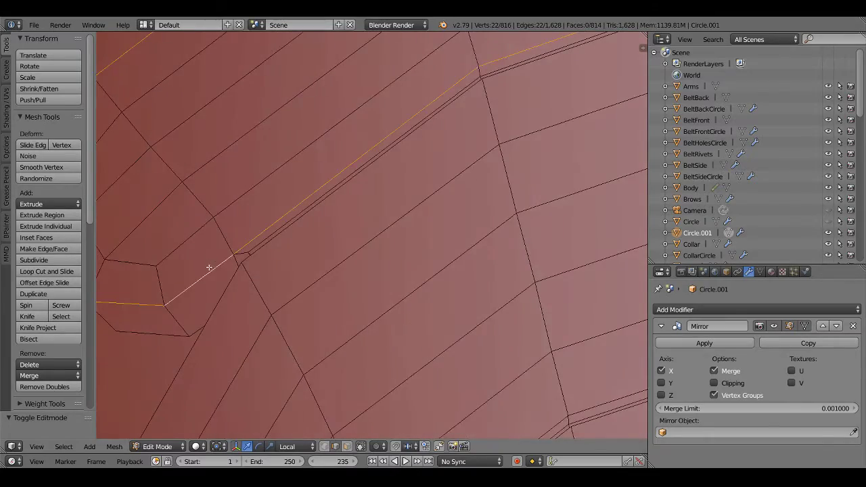
scroll(230, 280, "down", 2)
right_click(254, 291, "alt+shift")
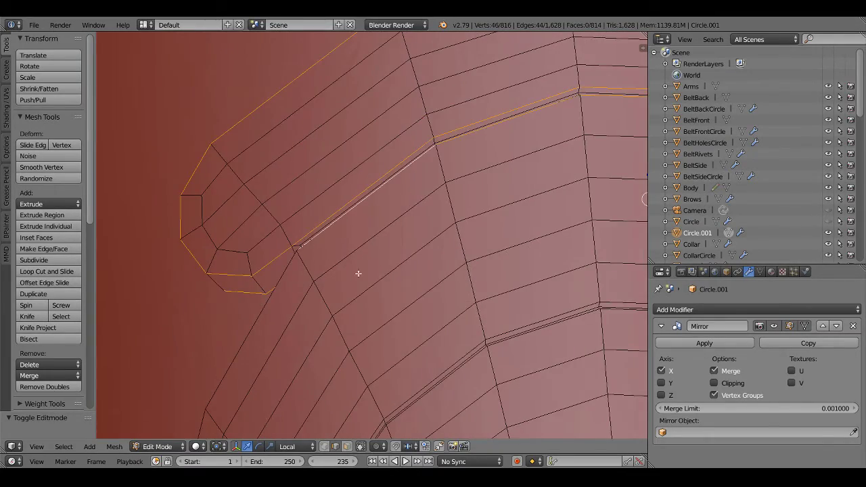
scroll(359, 274, "down", 3)
Add another rim loop and the short groove corner edge to the selection
mouse_move(359, 273)
middle_mouse_down()
mouse_move(410, 295)
mouse_move(441, 271)
mouse_move(483, 286)
mouse_move(420, 288)
middle_mouse_up()
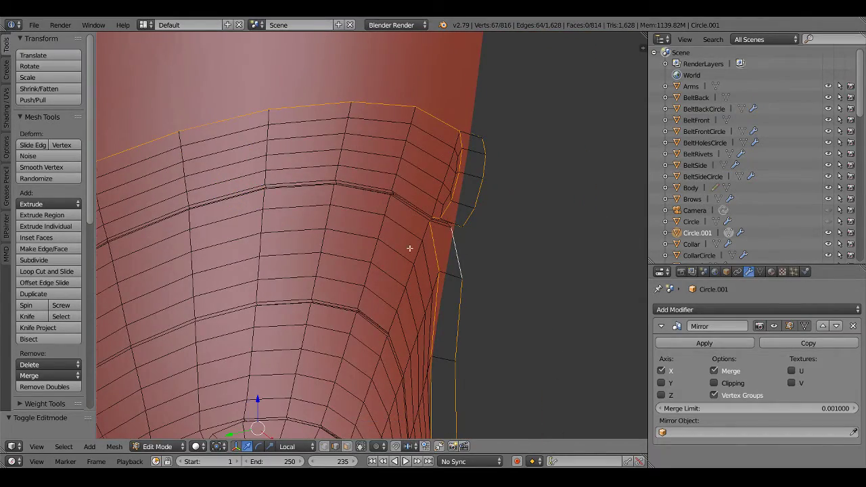
middle_click_drag(409, 248, 274, 249)
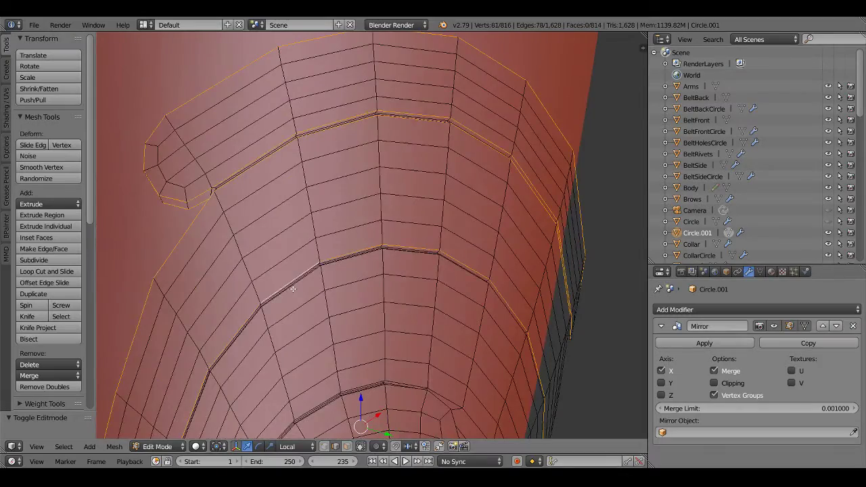
mouse_move(324, 326)
middle_mouse_down()
mouse_move(293, 209)
mouse_move(284, 216)
mouse_move(306, 264)
mouse_move(328, 239)
middle_mouse_up()
right_click(271, 195, "alt+shift")
mouse_move(403, 235)
middle_mouse_down()
mouse_move(368, 270)
mouse_move(363, 282)
mouse_move(374, 269)
mouse_move(372, 300)
middle_mouse_up()
scroll(372, 300, "up", 4)
scroll(393, 337, "up", 2)
scroll(359, 250, "up", 2)
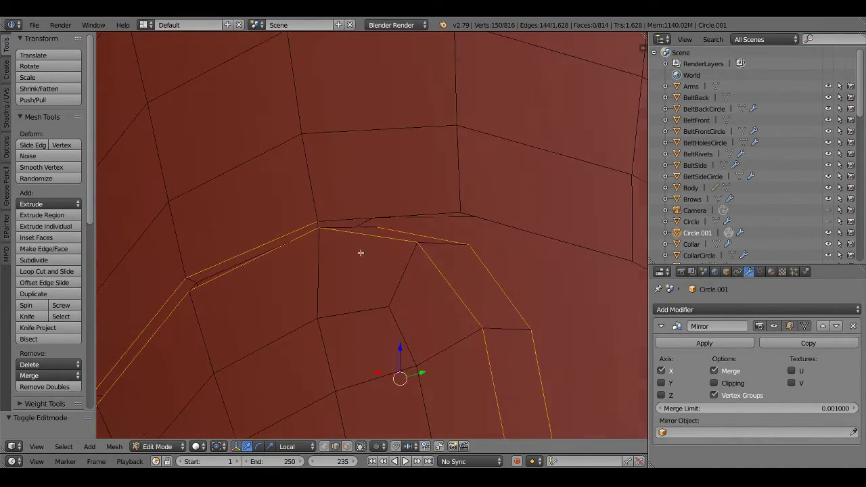
scroll(348, 223, "up", 2)
scroll(356, 241, "up", 1)
mouse_move(356, 242)
middle_mouse_down("shift")
mouse_move(483, 299)
mouse_move(299, 243)
middle_mouse_up("shift")
left_click(520, 325, "shift")
middle_click_drag(521, 325, 508, 320)
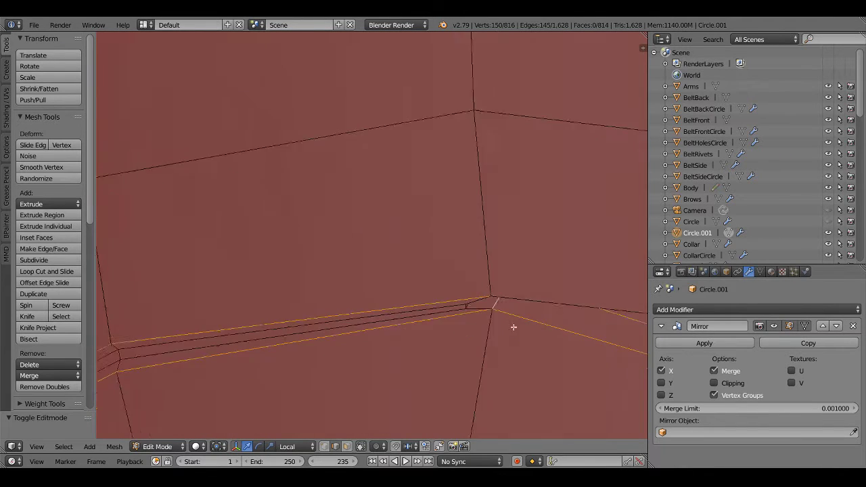
Add two more groove edge loops to the selection
middle_click_drag(508, 320, 504, 324)
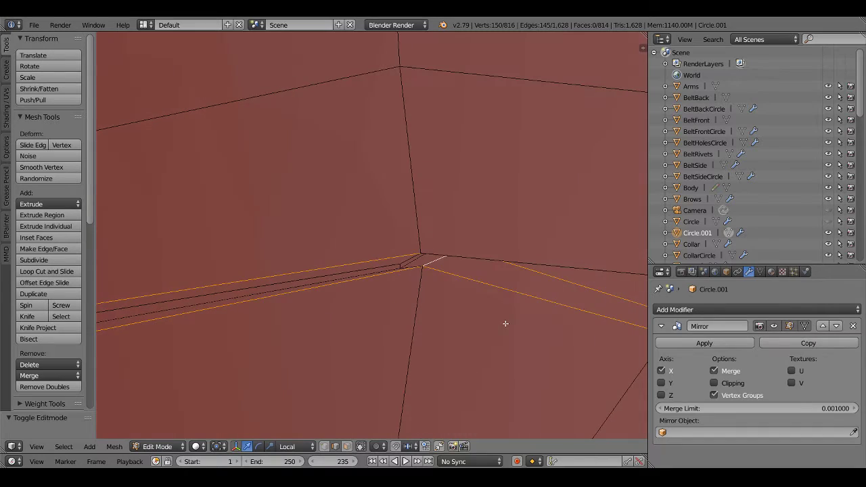
scroll(427, 269, "down", 5)
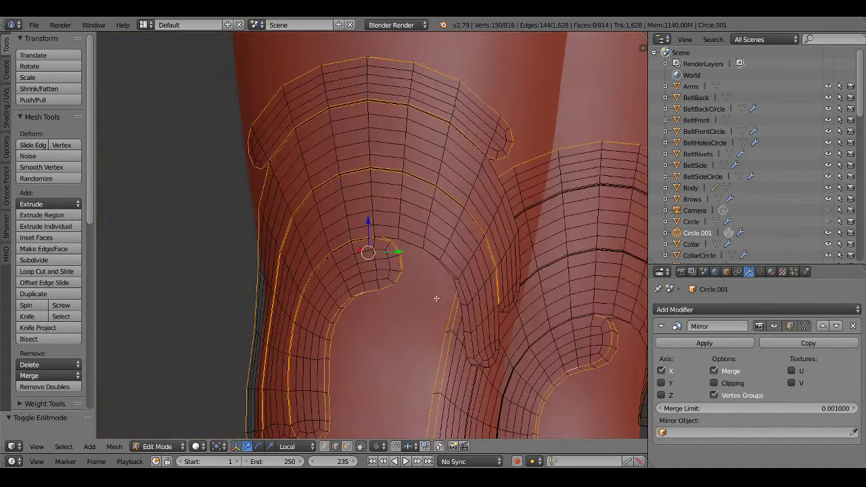
scroll(449, 251, "down", 2)
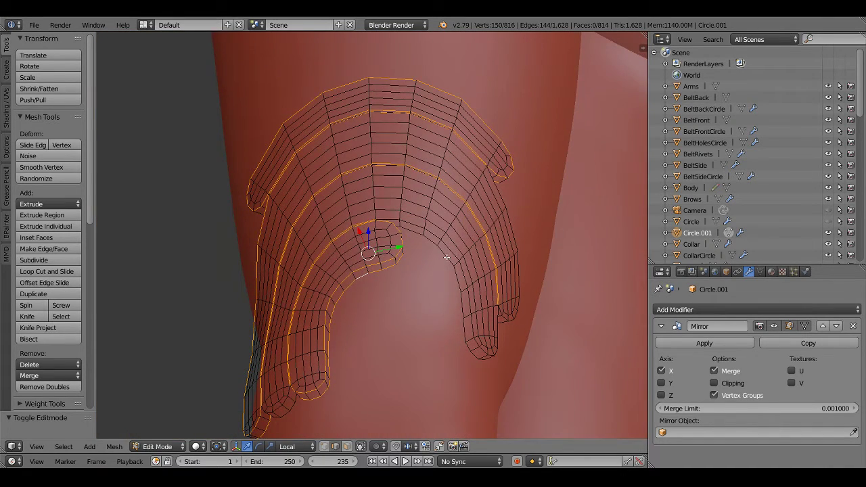
middle_click_drag(446, 257, 397, 241)
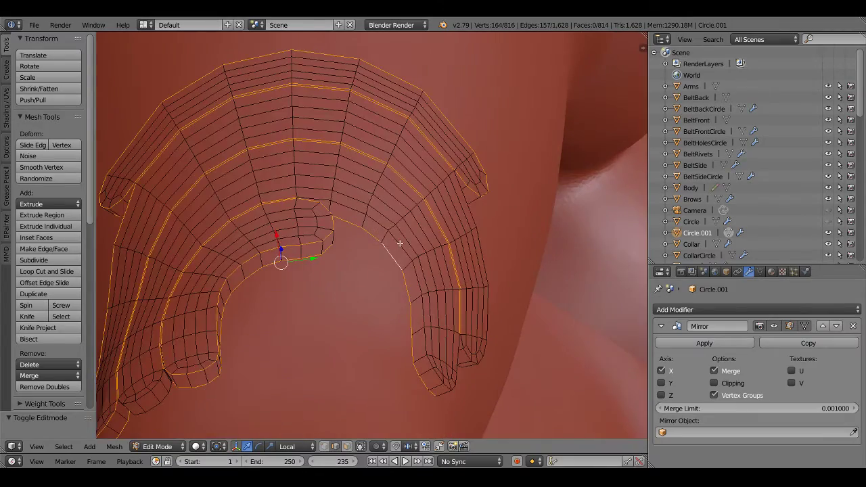
left_click(399, 245, "alt+shift")
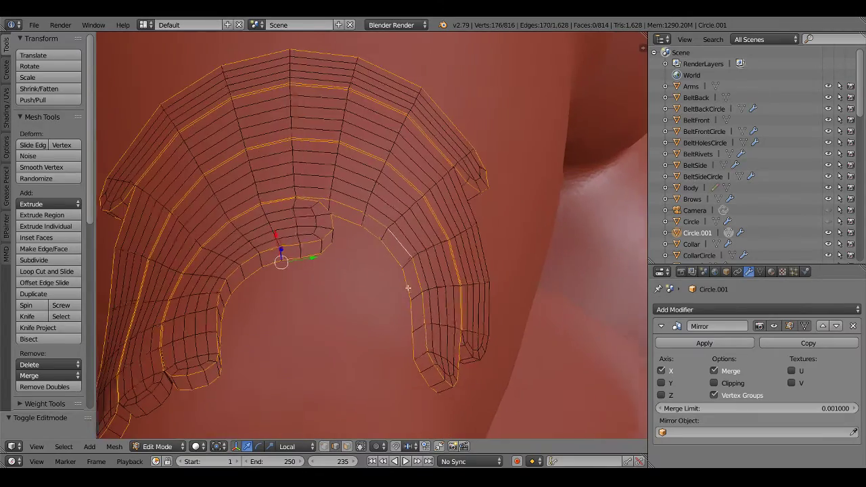
mouse_move(408, 289)
middle_mouse_down()
mouse_move(338, 300)
mouse_move(380, 183)
middle_mouse_up()
mouse_move(409, 107)
middle_mouse_down()
mouse_move(406, 180)
mouse_move(196, 201)
mouse_move(338, 212)
mouse_move(334, 222)
mouse_move(385, 290)
middle_mouse_up()
left_click(195, 199, "alt+shift")
scroll(385, 290, "up", 4)
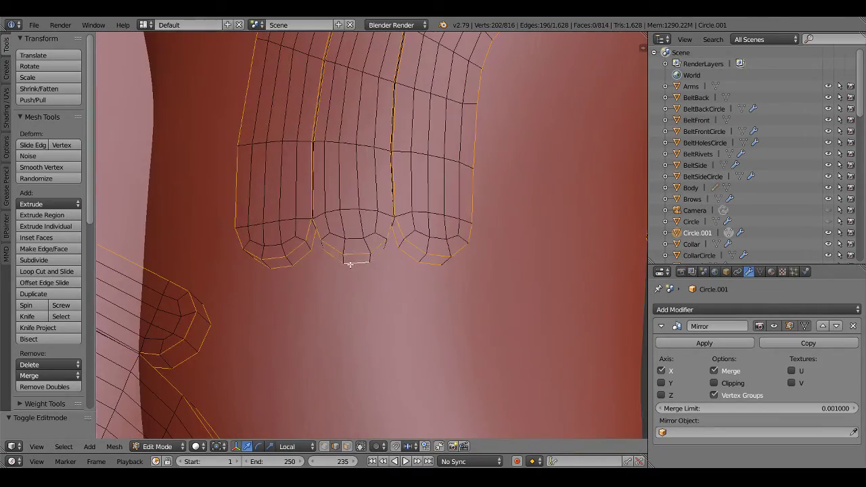
Extend the selection along the remaining groove loop
mouse_move(350, 264)
middle_mouse_down()
mouse_move(392, 236)
mouse_move(412, 189)
middle_mouse_up()
scroll(394, 285, "up", 3)
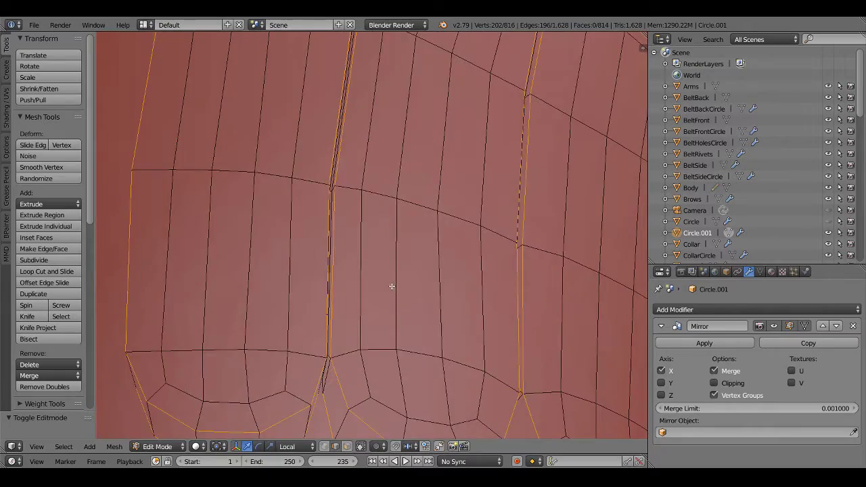
scroll(391, 286, "down", 5)
mouse_move(392, 286)
middle_mouse_down()
mouse_move(471, 332)
mouse_move(310, 194)
middle_mouse_up()
scroll(310, 194, "up", 4)
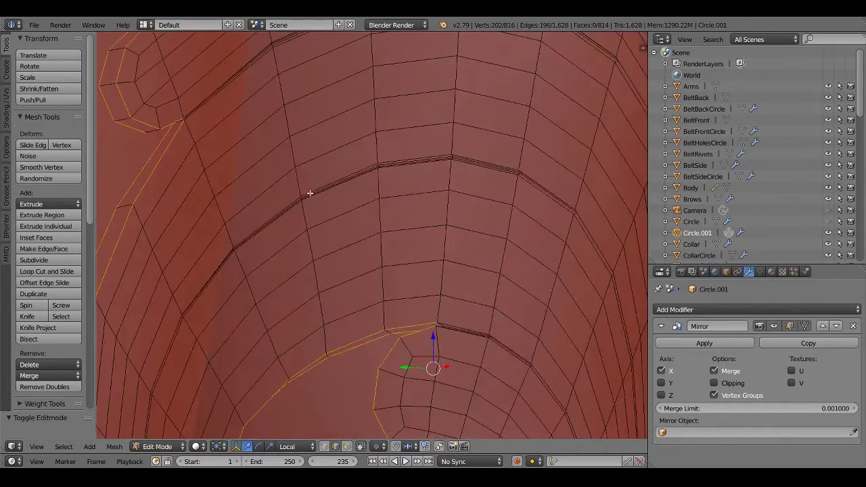
right_click(460, 336, "alt+shift")
scroll(445, 300, "down", 3)
mouse_move(444, 299)
middle_mouse_down()
mouse_move(374, 228)
mouse_move(426, 369)
mouse_move(476, 367)
mouse_move(354, 315)
mouse_move(505, 307)
middle_mouse_up()
scroll(374, 228, "up", 4)
scroll(374, 218, "down", 4)
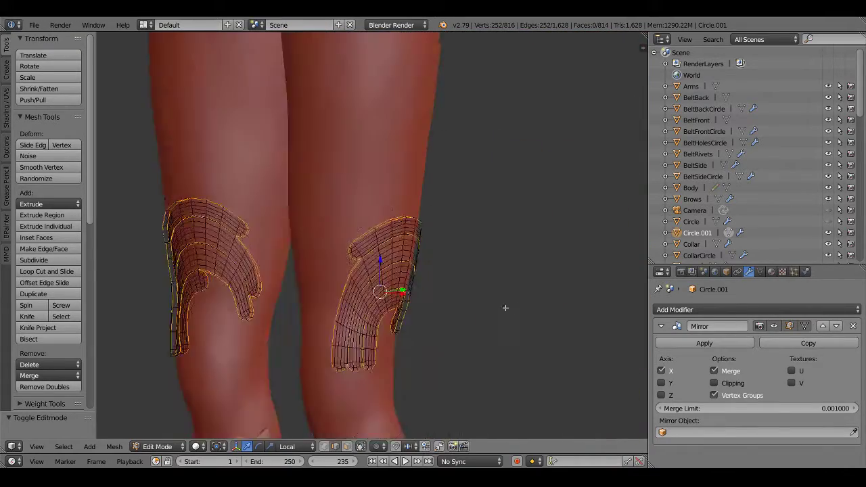
scroll(505, 308, "up", 3)
scroll(505, 307, "up", 3)
scroll(505, 307, "up", 3)
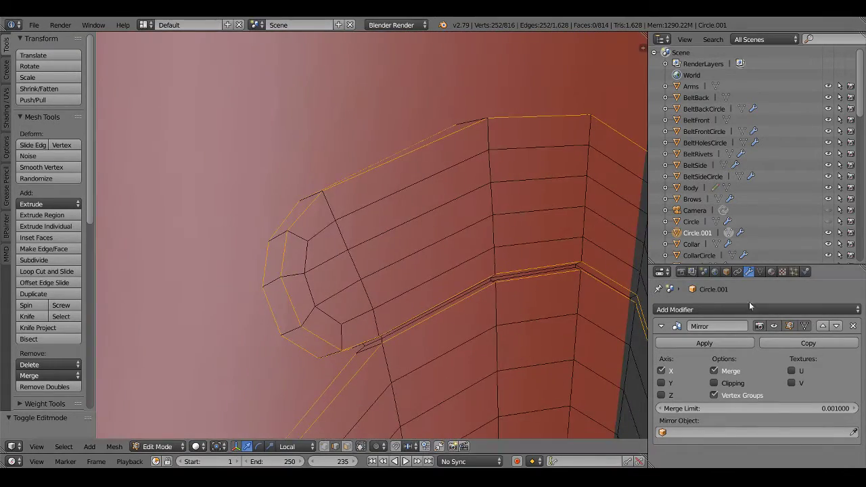
Add a Subdivision Surface modifier above Mirror with viewport level 2
left_click(733, 309)
left_click(637, 274)
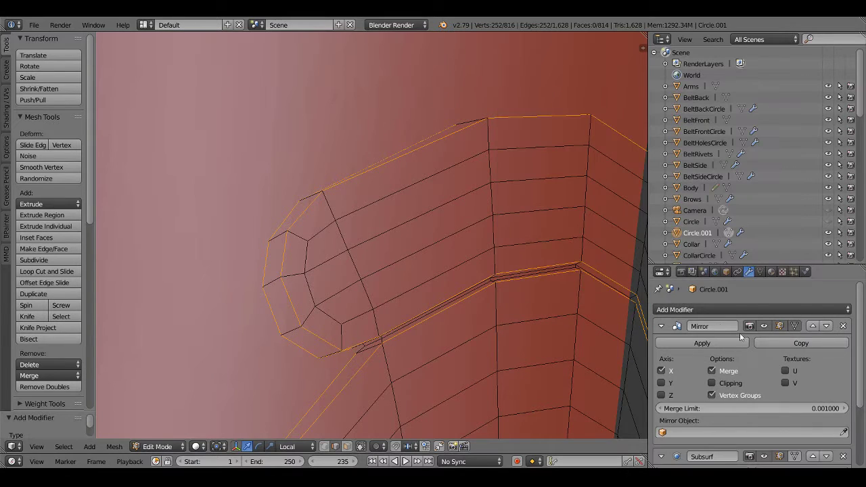
left_click(826, 326)
scroll(464, 275, "up", 1)
scroll(446, 275, "up", 1)
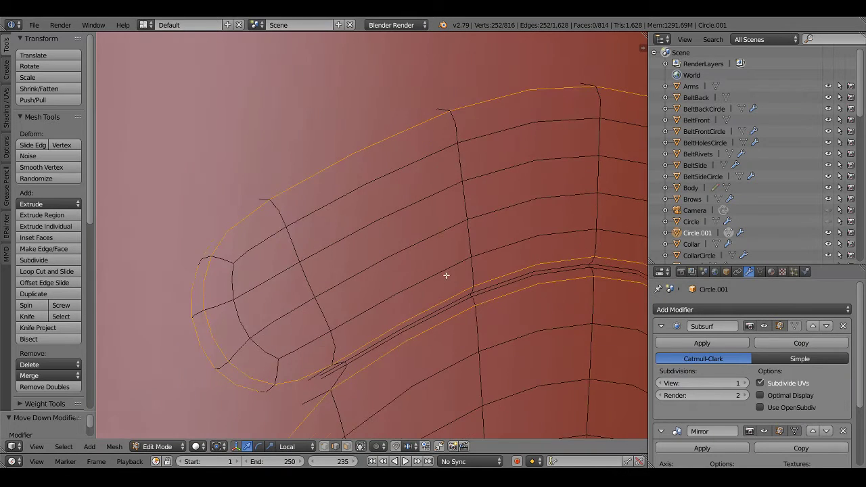
left_click(745, 384)
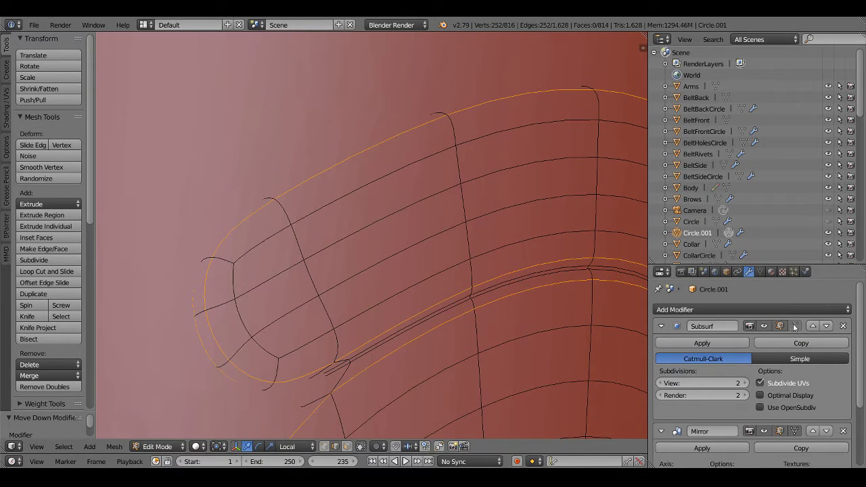
scroll(453, 291, "down", 5)
Open the Object properties tab and the viewport side panel
mouse_move(452, 291)
middle_mouse_down()
mouse_move(433, 290)
mouse_move(418, 347)
mouse_move(381, 340)
middle_mouse_up()
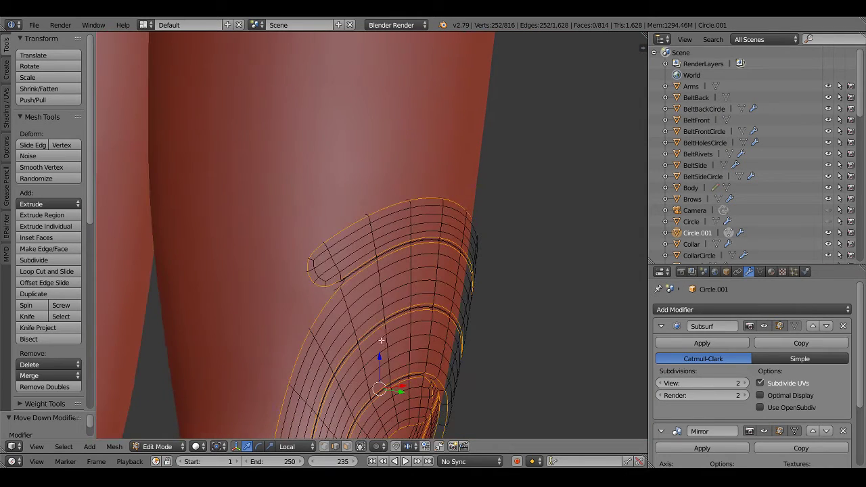
left_click(727, 271)
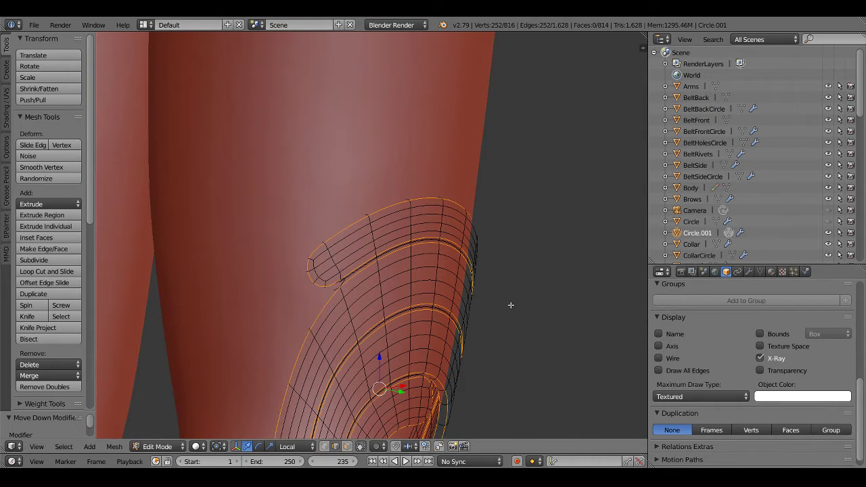
key("n")
key("n")
scroll(415, 286, "up", 2)
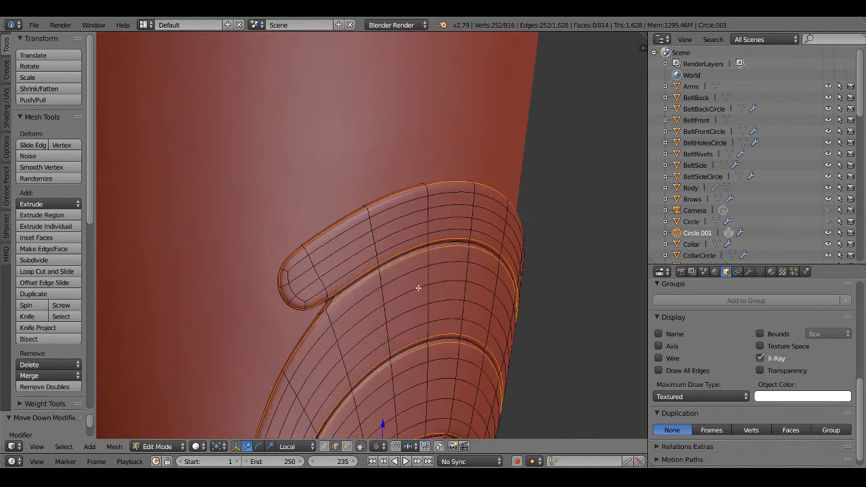
scroll(429, 282, "up", 2)
scroll(435, 244, "up", 2)
scroll(435, 243, "up", 2)
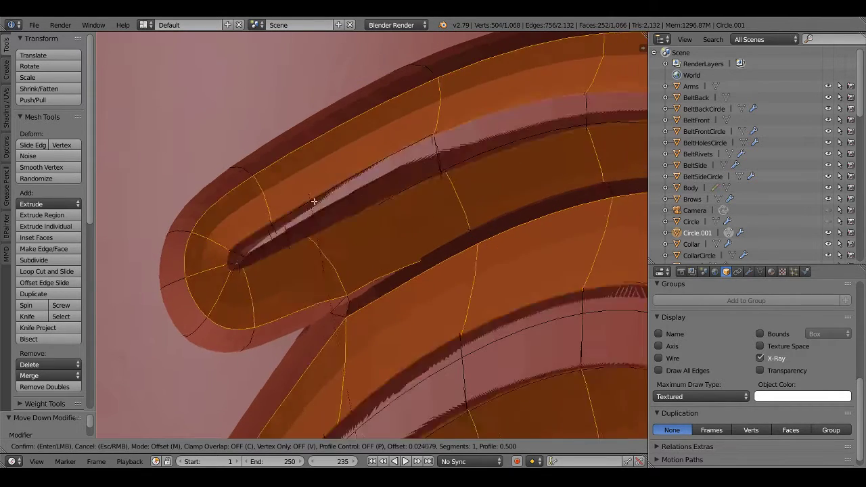
Set the groove bevel to 3 segments, then return to Object Mode
scroll(336, 317, "up", 2)
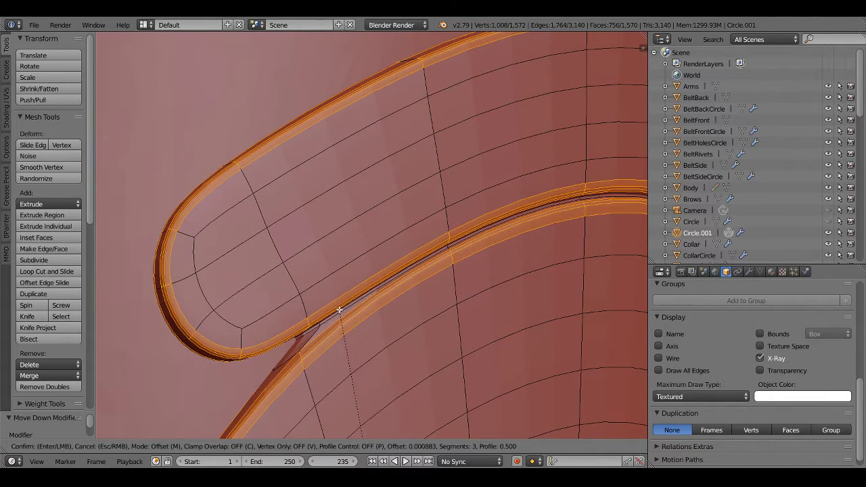
scroll(341, 311, "up", 1)
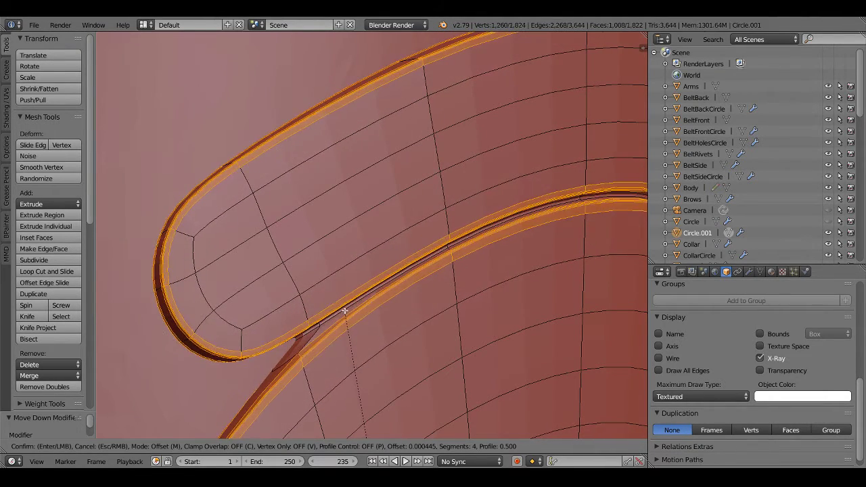
scroll(344, 311, "up", 1)
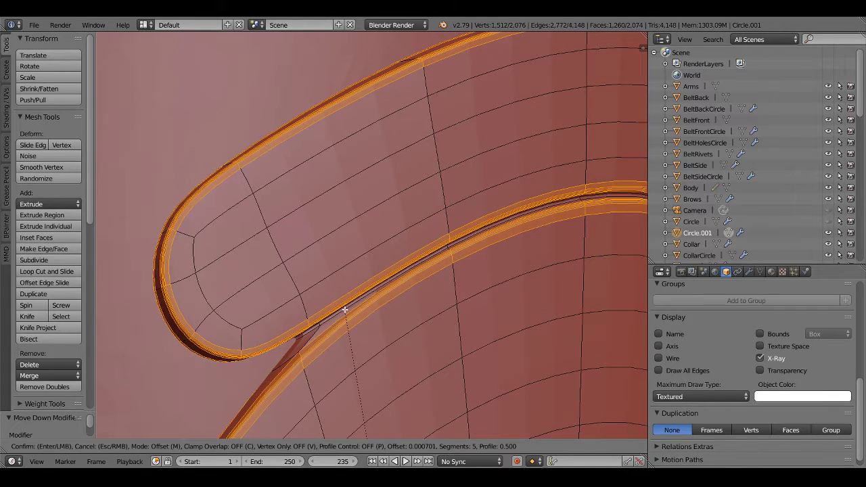
scroll(345, 310, "down", 1)
scroll(344, 309, "up", 1)
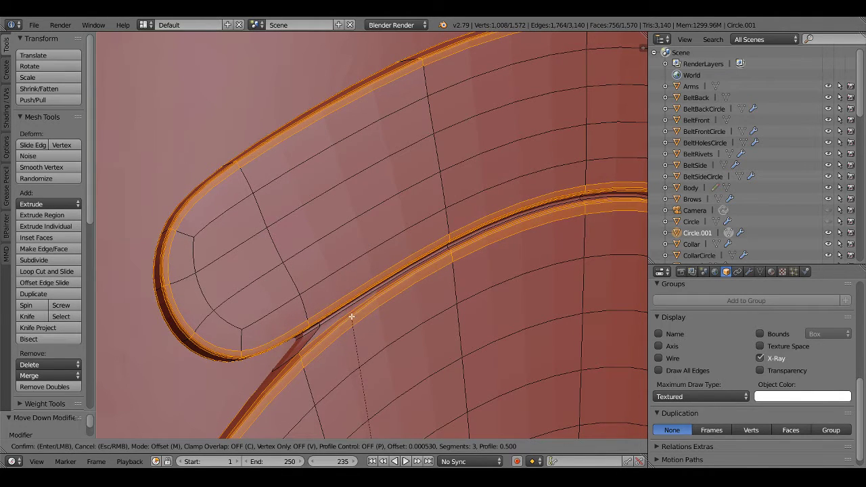
scroll(349, 314, "down", 3)
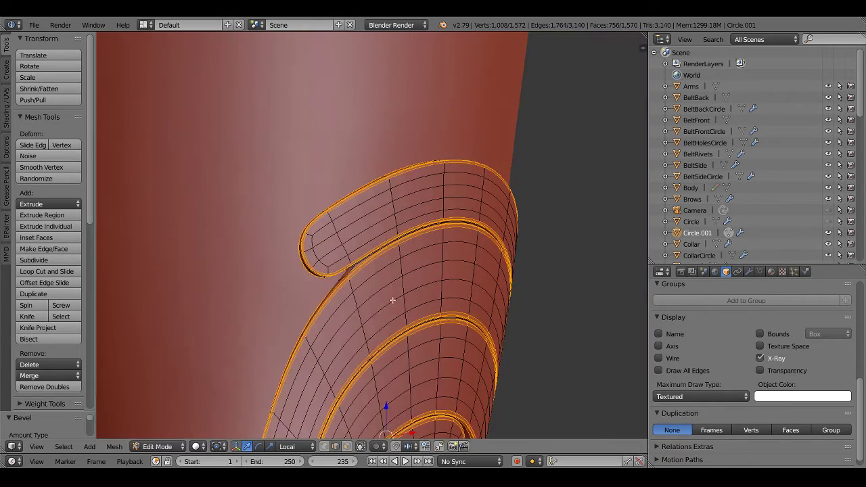
scroll(399, 334, "up", 2)
key("Tab")
Orbit and zoom around both knees to inspect the beveled grooves on the plates
middle_click_drag(386, 320, 480, 367)
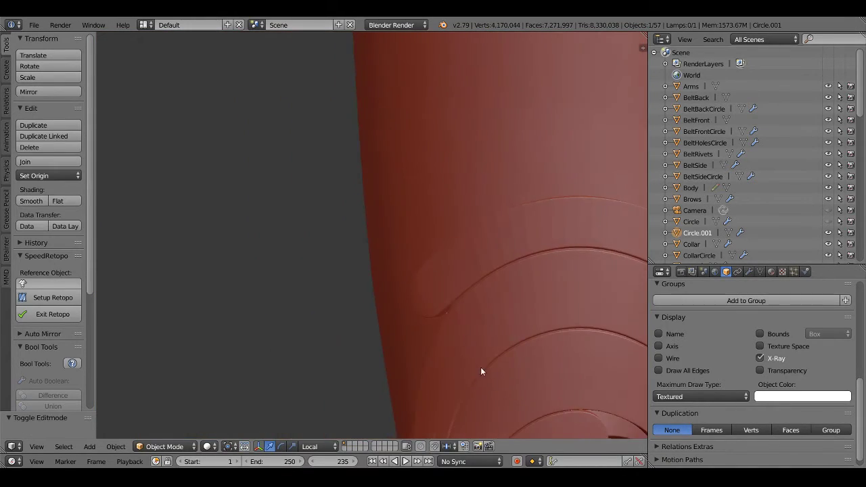
scroll(480, 366, "down", 3)
mouse_move(338, 215)
middle_mouse_down()
mouse_move(393, 232)
mouse_move(319, 207)
mouse_move(457, 218)
mouse_move(289, 216)
mouse_move(282, 201)
middle_mouse_up()
scroll(355, 232, "up", 3)
scroll(368, 235, "up", 2)
mouse_move(368, 235)
middle_mouse_down()
mouse_move(474, 201)
mouse_move(390, 237)
middle_mouse_up()
scroll(379, 240, "down", 2)
scroll(379, 240, "down", 3)
mouse_move(413, 268)
middle_mouse_down()
mouse_move(218, 238)
mouse_move(411, 230)
middle_mouse_up()
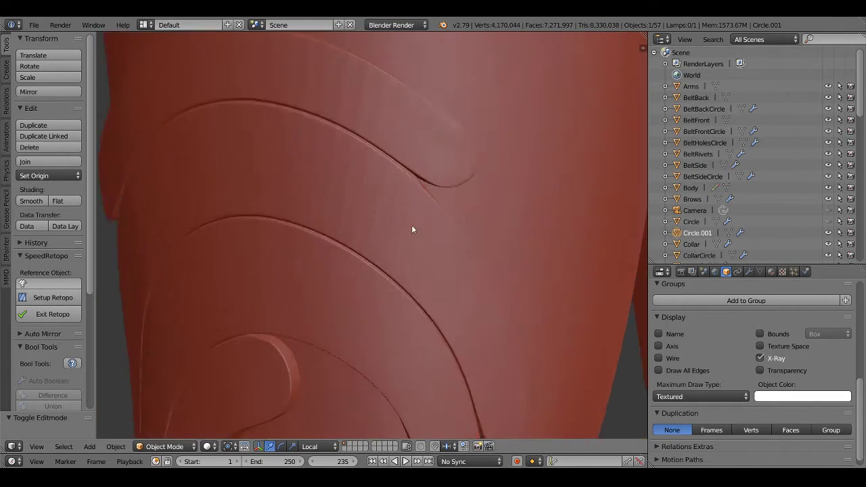
scroll(442, 197, "up", 2)
Briefly enter Edit Mode and zoom in and out over the plate mesh
key("Tab")
scroll(383, 334, "up", 2)
scroll(383, 334, "up", 2)
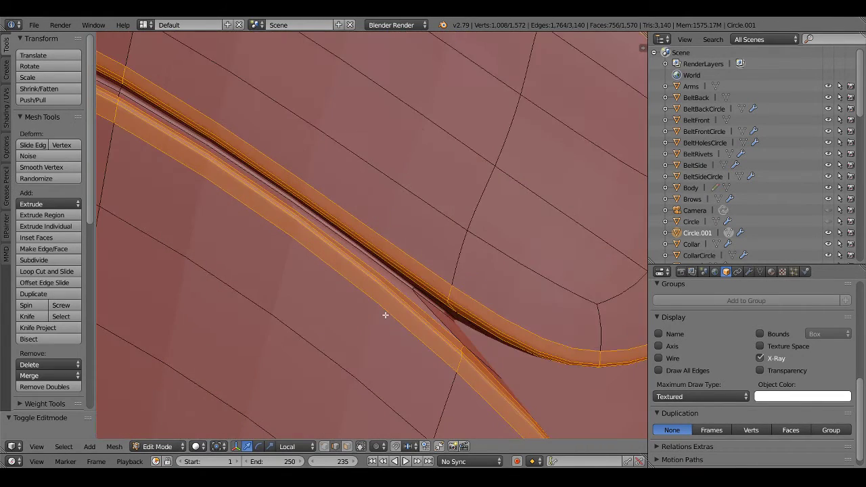
scroll(385, 314, "down", 3)
scroll(385, 314, "down", 2)
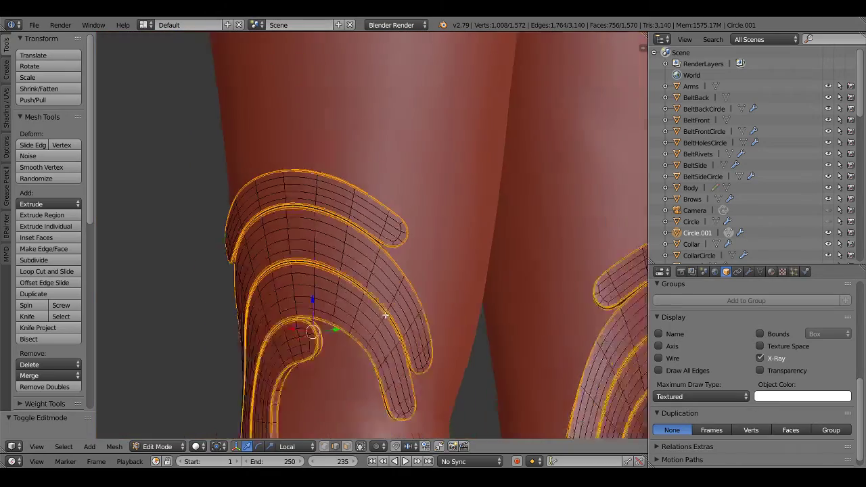
scroll(385, 315, "down", 2)
scroll(278, 324, "down", 1)
scroll(277, 324, "down", 2)
Check the shading from side angles in Object Mode, then re-enter Edit Mode on Circle.001
key("Tab")
middle_click_drag(278, 324, 403, 309)
scroll(398, 298, "down", 1)
scroll(451, 306, "up", 3)
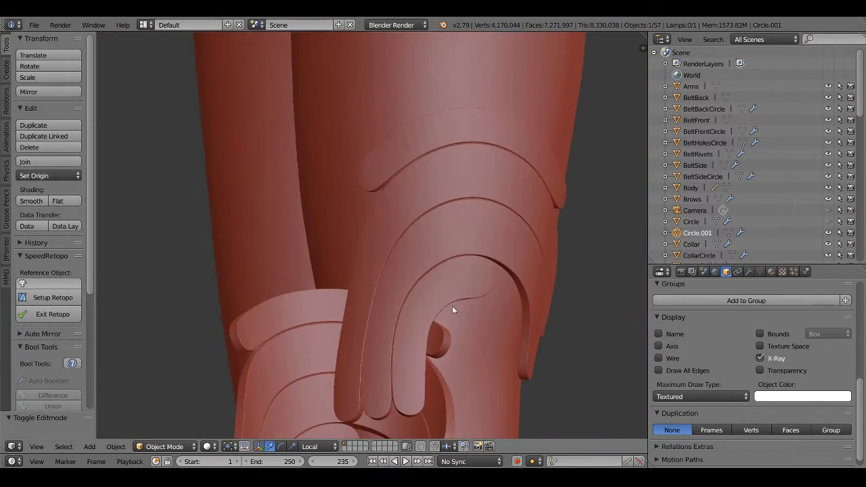
scroll(352, 248, "up", 2)
scroll(351, 249, "up", 2)
mouse_move(295, 259)
middle_mouse_down()
mouse_move(284, 257)
mouse_move(497, 250)
mouse_move(541, 218)
mouse_move(401, 265)
middle_mouse_up()
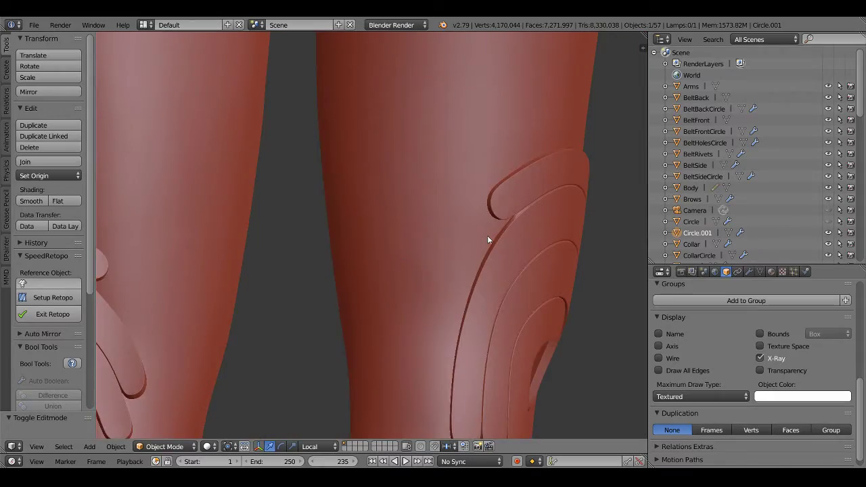
middle_click_drag(487, 238, 423, 253)
key("Tab")
scroll(423, 253, "up", 2)
scroll(423, 252, "up", 2)
Select the vertices where the groove meets the rim and apply Smooth Vertex
scroll(490, 244, "up", 2)
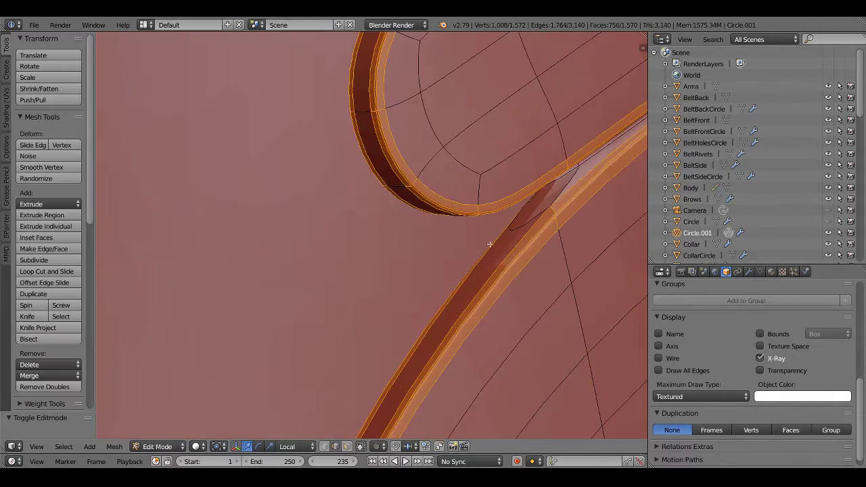
right_click(523, 220)
scroll(429, 258, "up", 3)
middle_click_drag(429, 258, 386, 292)
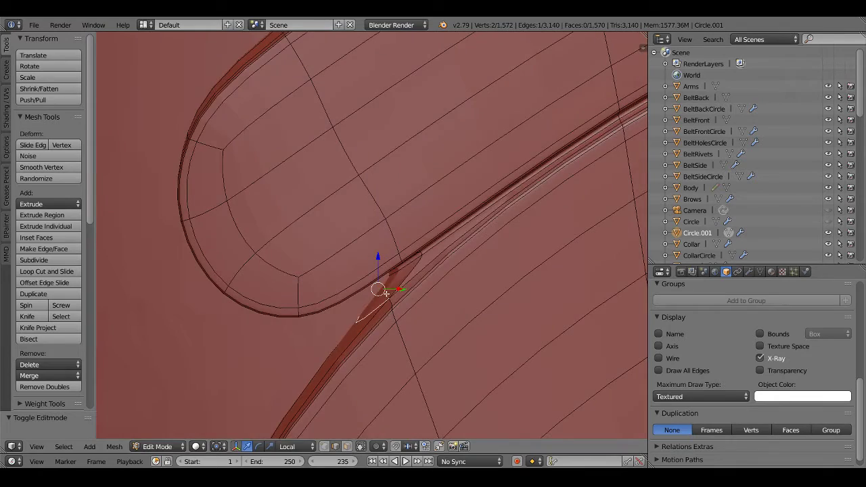
left_click(429, 253)
mouse_move(429, 252)
middle_mouse_down()
mouse_move(421, 248)
mouse_move(441, 252)
mouse_move(421, 251)
mouse_move(419, 240)
mouse_move(401, 267)
middle_mouse_up()
left_click(380, 299)
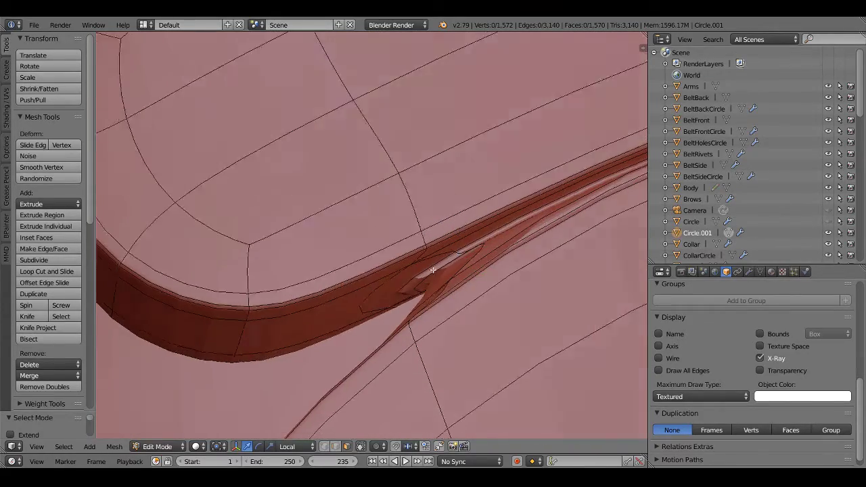
mouse_move(380, 299)
middle_mouse_down()
mouse_move(521, 262)
mouse_move(429, 275)
mouse_move(450, 258)
middle_mouse_up()
right_click(429, 260)
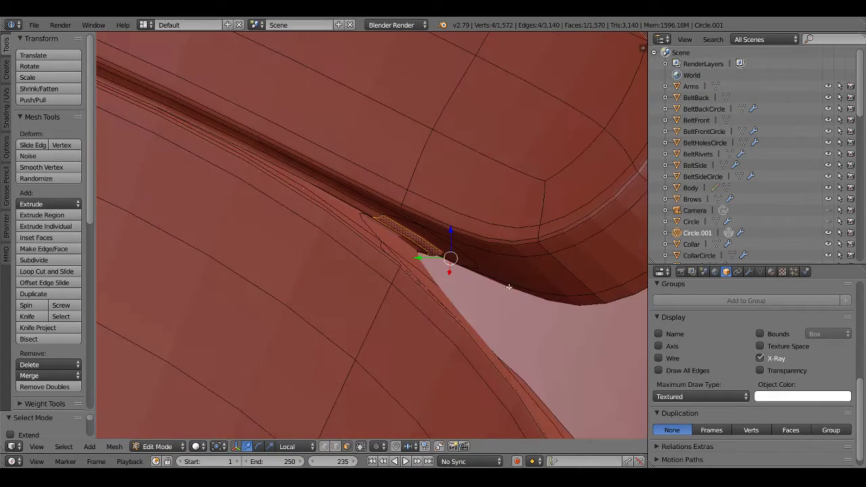
left_click(56, 166)
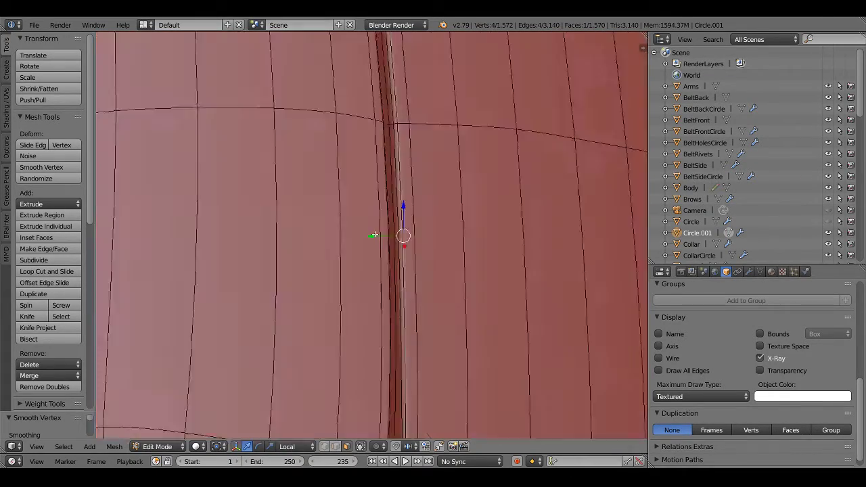
Inspect the smoothed groove end from several angles, then clear the selection
mouse_move(379, 257)
middle_mouse_down()
mouse_move(360, 237)
mouse_move(261, 222)
mouse_move(293, 209)
mouse_move(362, 240)
middle_mouse_up()
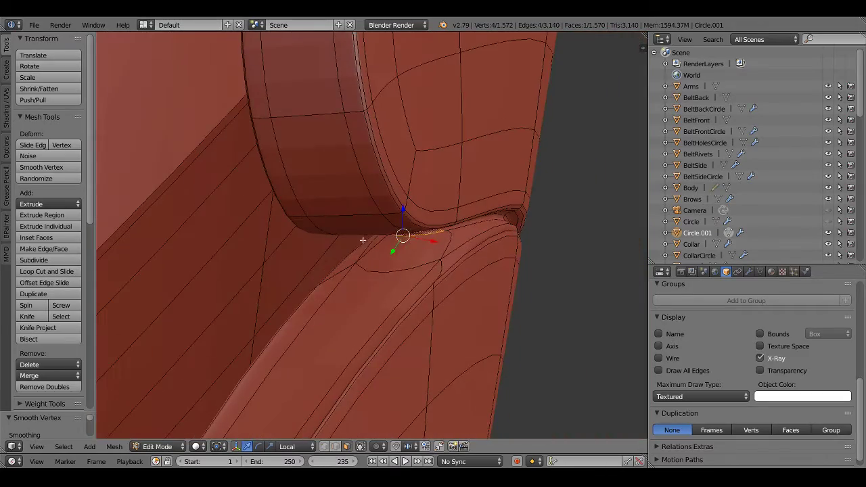
mouse_move(426, 264)
middle_mouse_down()
mouse_move(412, 236)
mouse_move(388, 227)
mouse_move(338, 261)
mouse_move(323, 284)
middle_mouse_up()
right_click(388, 227, "shift")
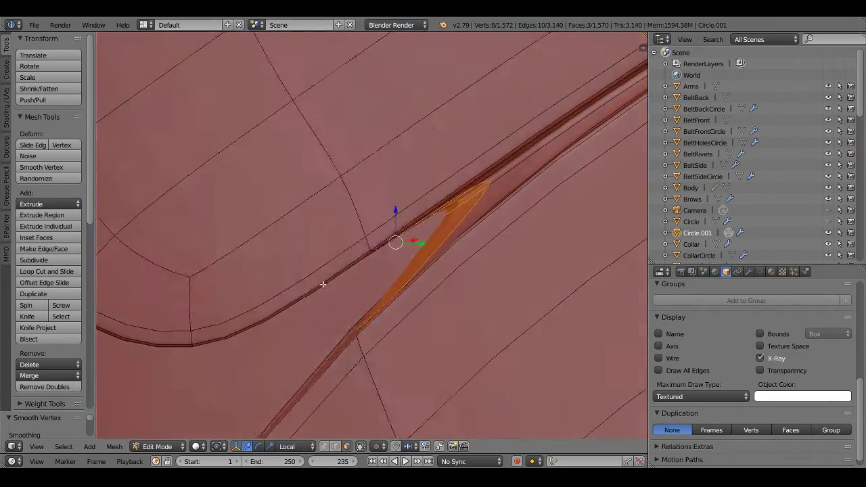
key("a")
scroll(389, 281, "down", 2)
scroll(440, 255, "down", 2)
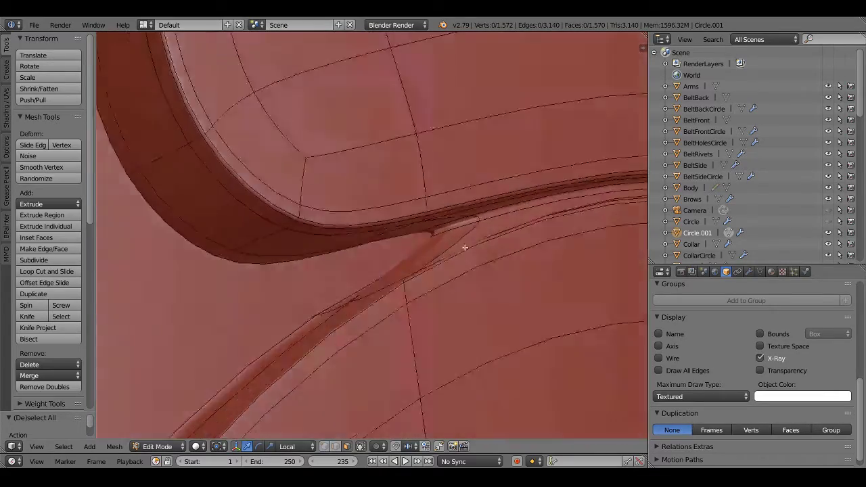
scroll(464, 247, "down", 2)
scroll(502, 241, "down", 2)
mouse_move(514, 244)
middle_mouse_down()
mouse_move(516, 253)
mouse_move(491, 253)
middle_mouse_up()
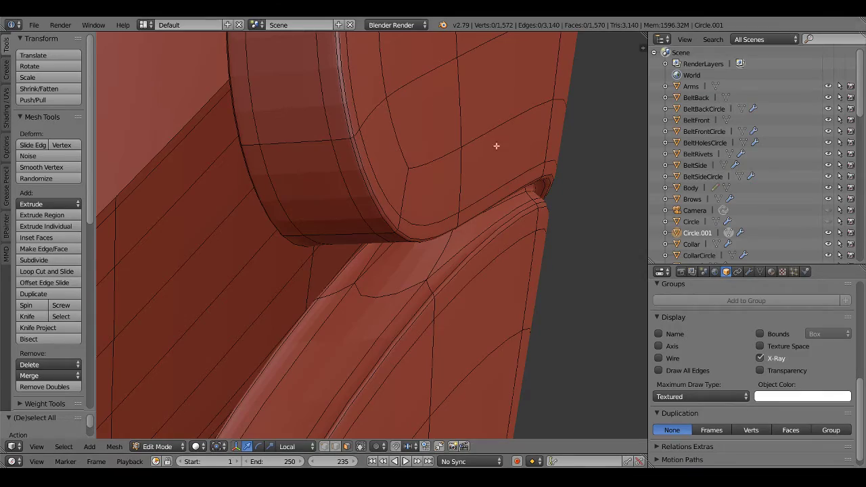
Select a face at the groove end in face select mode
scroll(475, 271, "down", 5)
scroll(398, 287, "up", 5)
mouse_move(398, 286)
middle_mouse_down()
mouse_move(386, 300)
mouse_move(373, 255)
mouse_move(426, 257)
mouse_move(457, 286)
mouse_move(315, 267)
mouse_move(307, 246)
mouse_move(315, 254)
middle_mouse_up()
scroll(483, 274, "up", 2)
right_click(483, 274)
key("KP_Decimal")
Preview the smoothed plate in Object Mode, then return and add another groove-end face
key("Tab")
scroll(440, 286, "up", 3)
scroll(414, 268, "up", 2)
key("Tab")
scroll(414, 267, "down", 3)
scroll(421, 290, "down", 3)
right_click(312, 241, "shift")
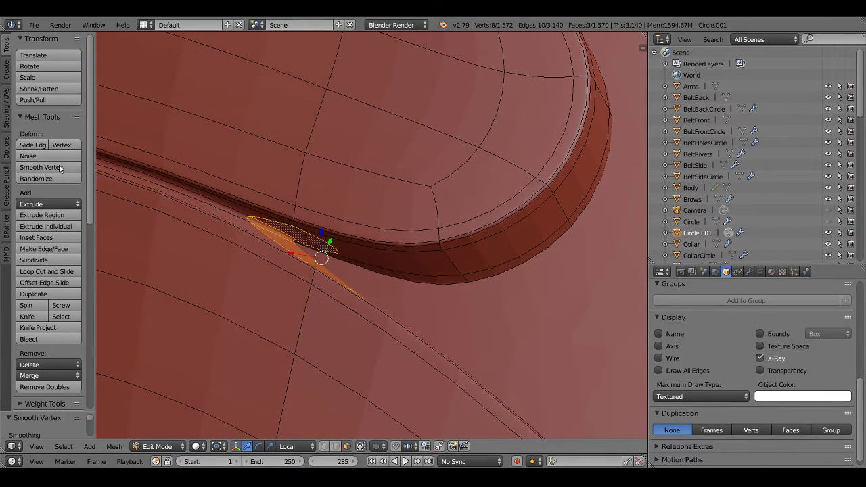
Preview the subdivided plate, then back in Edit Mode move the selected groove-end face
middle_click_drag(324, 257, 367, 286)
key("Tab")
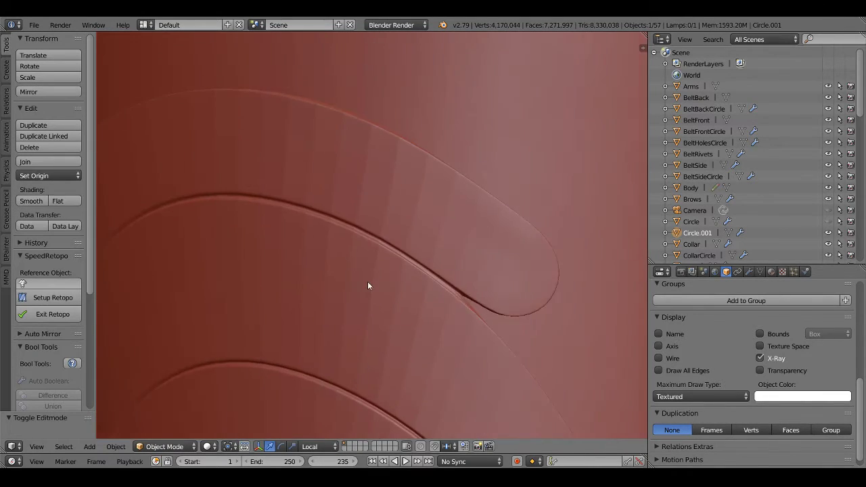
scroll(397, 322, "up", 4)
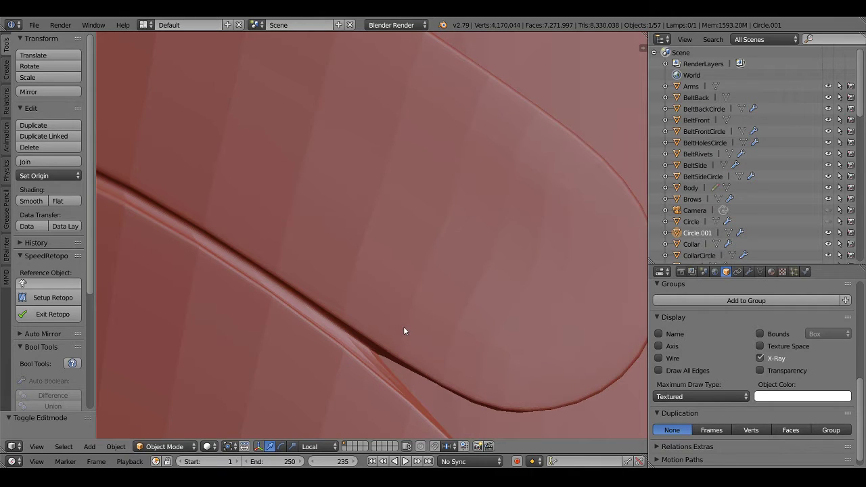
key("Tab")
scroll(392, 326, "up", 2)
scroll(392, 326, "up", 2)
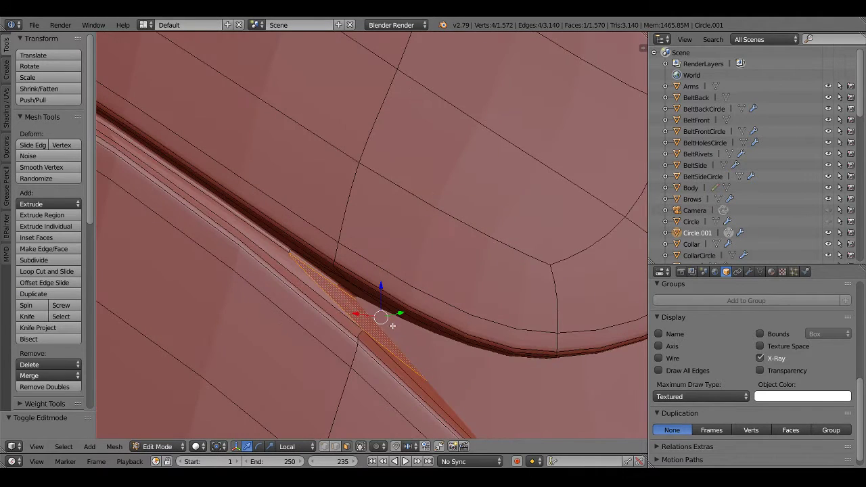
key("g")
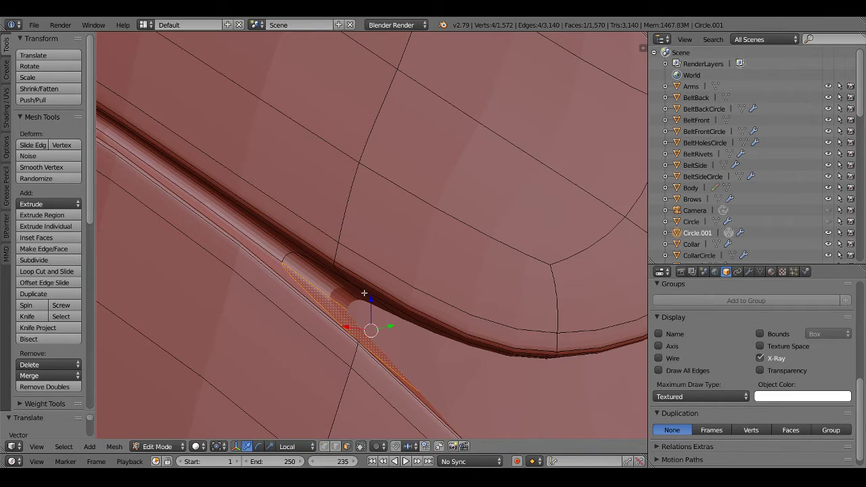
Select four faces at the groove end and move them into place
mouse_move(364, 293)
middle_mouse_down()
mouse_move(386, 255)
mouse_move(393, 277)
mouse_move(477, 328)
mouse_move(441, 372)
middle_mouse_up()
right_click(402, 309, "shift")
right_click(479, 329, "shift")
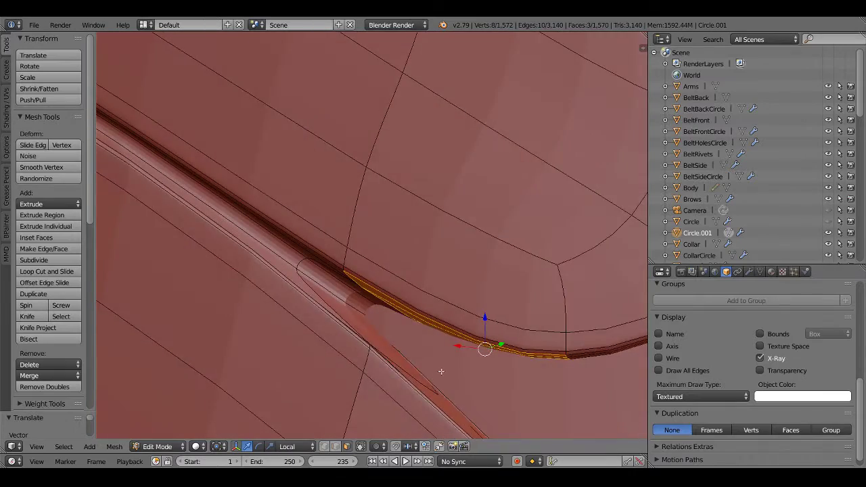
mouse_move(455, 315)
middle_mouse_down()
mouse_move(465, 309)
mouse_move(460, 316)
mouse_move(454, 284)
middle_mouse_up()
right_click(473, 293, "shift")
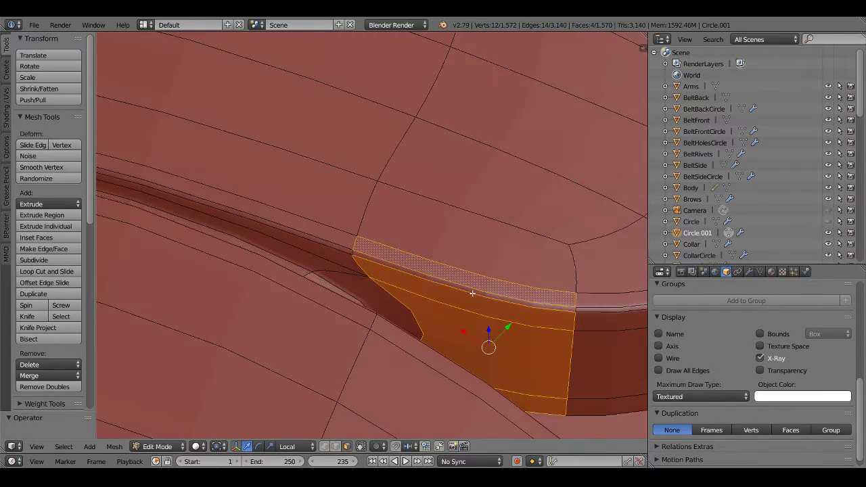
mouse_move(595, 351)
middle_mouse_down()
mouse_move(422, 356)
mouse_move(474, 273)
middle_mouse_up()
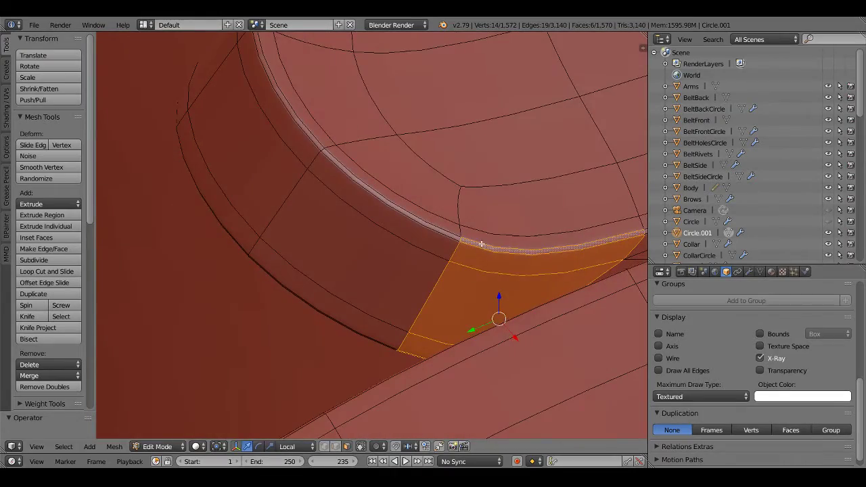
mouse_move(386, 277)
middle_mouse_down()
mouse_move(498, 309)
mouse_move(546, 276)
middle_mouse_up()
key("g")
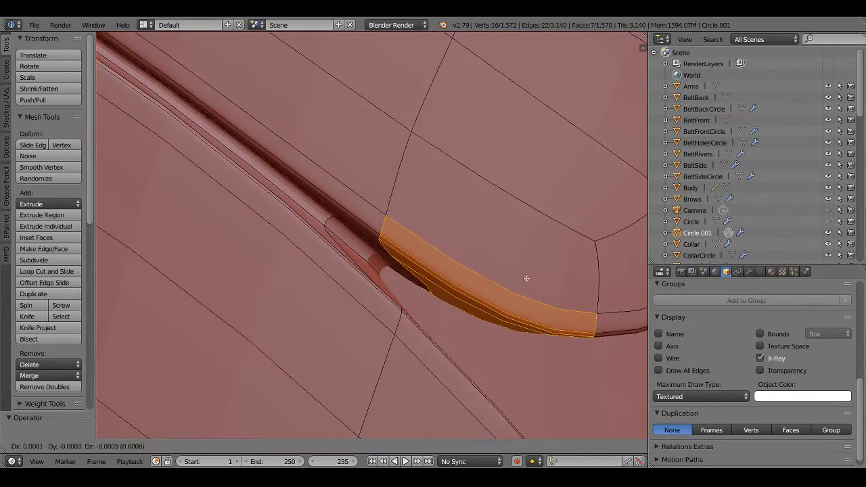
scroll(466, 291, "up", 2)
scroll(399, 277, "up", 2)
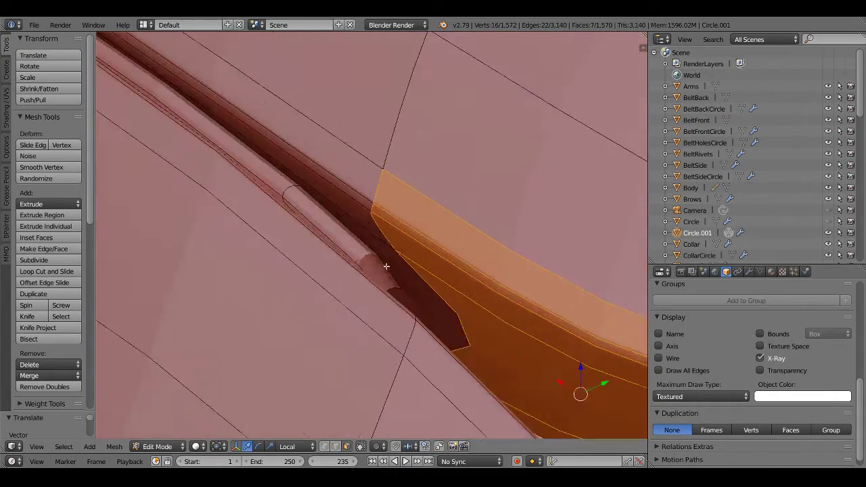
In Edge select mode, move the groove-end edge into place
left_click(373, 255)
mouse_move(386, 271)
middle_mouse_down()
mouse_move(386, 302)
mouse_move(428, 287)
middle_mouse_up()
key("g")
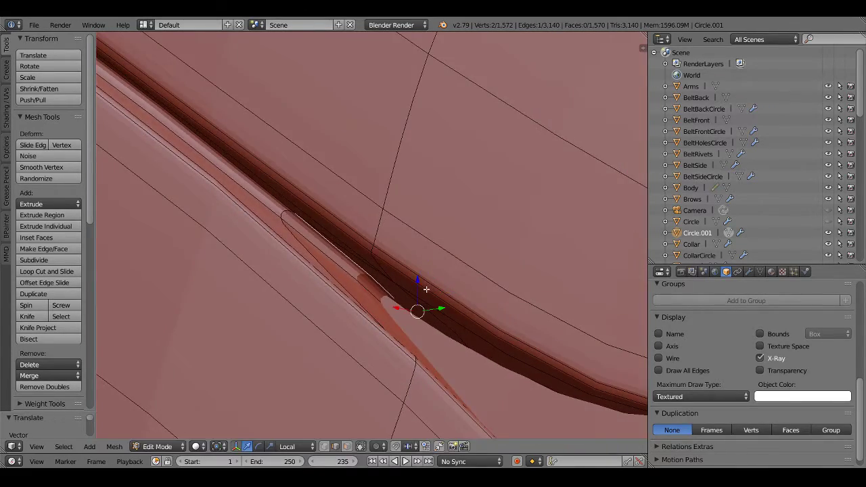
scroll(426, 289, "down", 4)
Preview the plate and leg straps from the side in Object Mode, then return to Edit Mode
key("Tab")
scroll(334, 309, "up", 3)
middle_click_drag(371, 309, 286, 261)
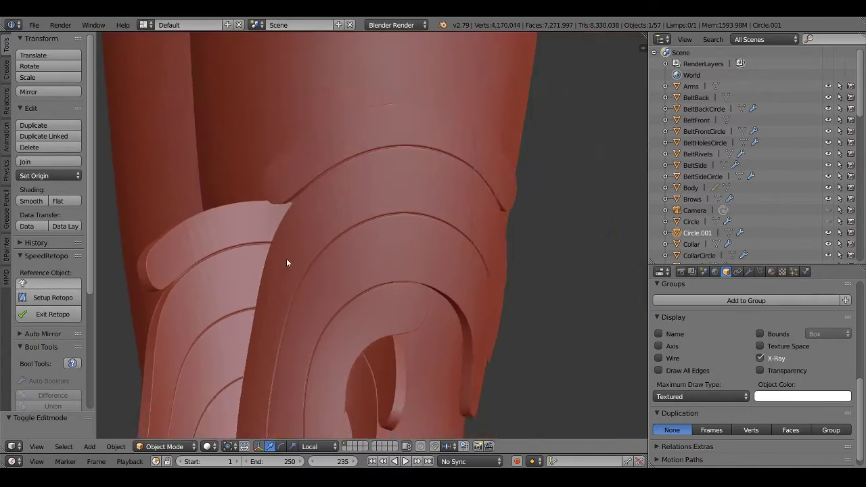
key("KP_6")
scroll(433, 237, "down", 2)
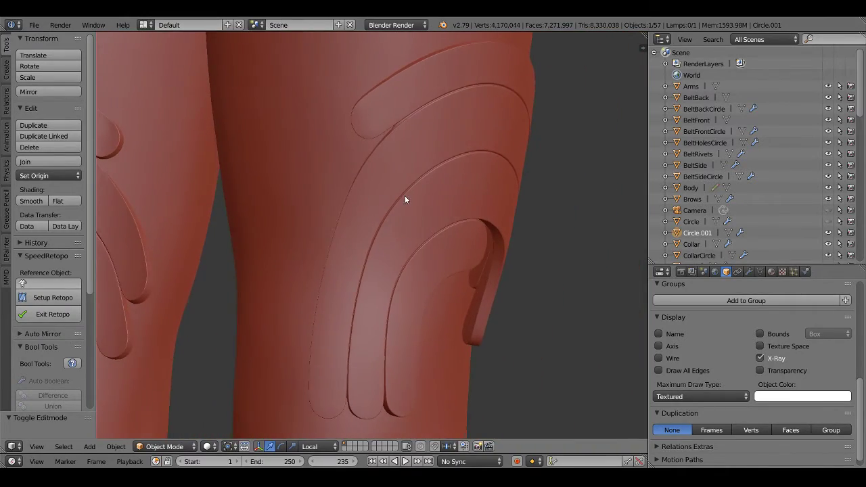
key("Tab")
scroll(386, 261, "up", 3)
scroll(387, 261, "up", 2)
scroll(365, 254, "up", 2)
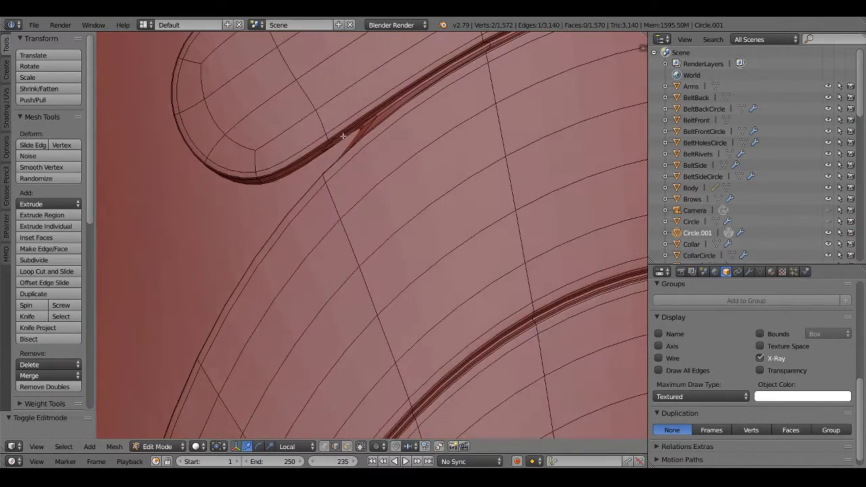
scroll(341, 246, "up", 2)
Select two more faces near the strap tip, move them into place, and clear the selection
middle_click_drag(339, 226, 331, 141)
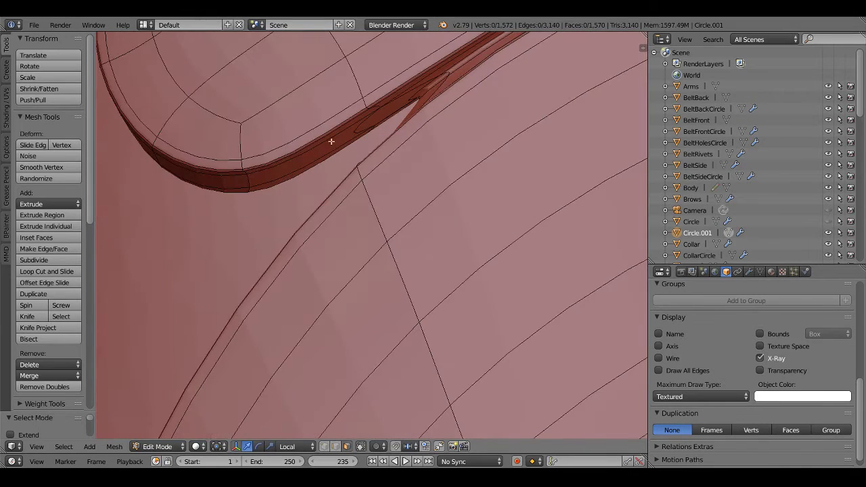
mouse_move(398, 99)
middle_mouse_down()
mouse_move(403, 91)
mouse_move(451, 112)
middle_mouse_up()
scroll(398, 86, "down", 2)
scroll(270, 113, "up", 2)
scroll(287, 118, "up", 1)
right_click(287, 118, "shift")
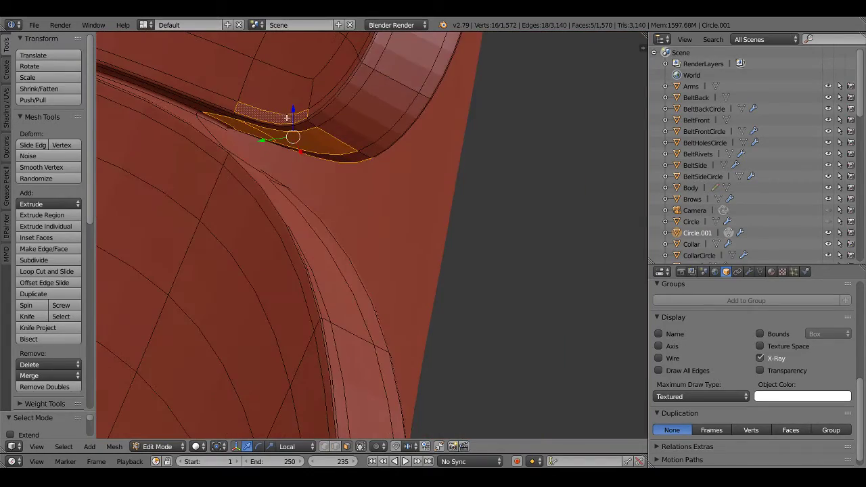
mouse_move(342, 150)
middle_mouse_down()
mouse_move(338, 168)
mouse_move(269, 206)
mouse_move(362, 223)
middle_mouse_up()
right_click(339, 169, "shift")
key("g")
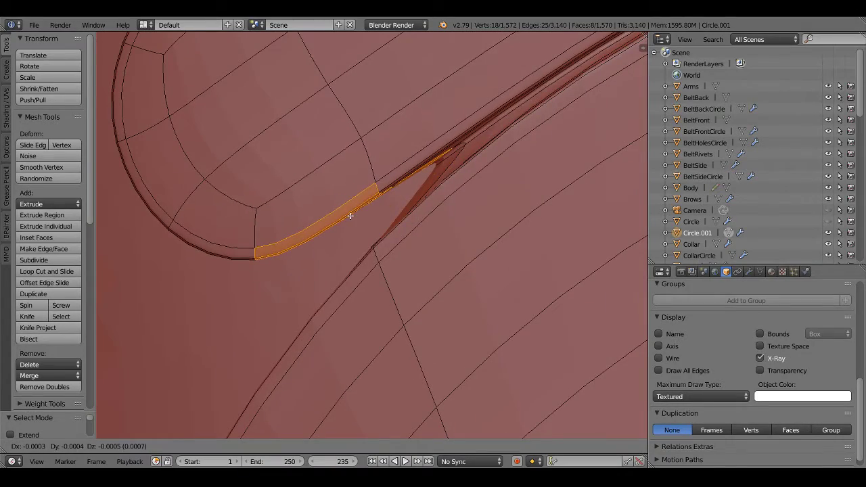
scroll(351, 216, "down", 5)
key("a")
Orbit around the thigh straps and check the smoothed result in Object Mode
middle_click_drag(350, 216, 254, 209)
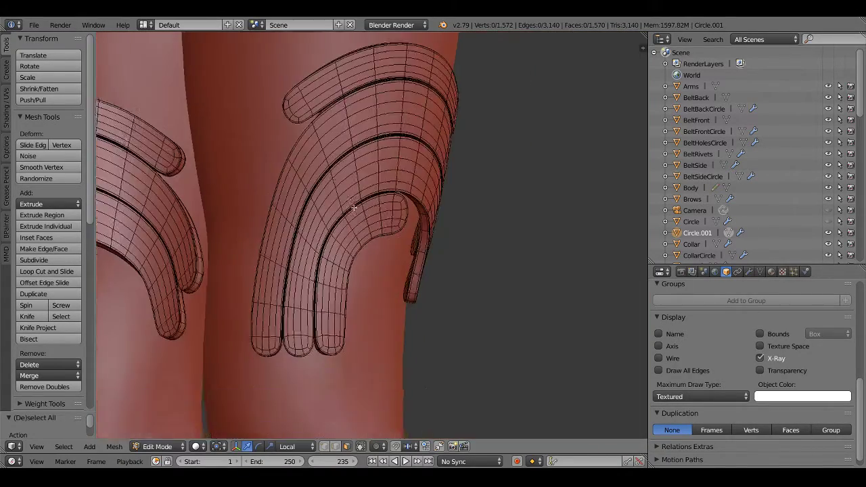
scroll(489, 257, "up", 5)
middle_click_drag(493, 257, 472, 257)
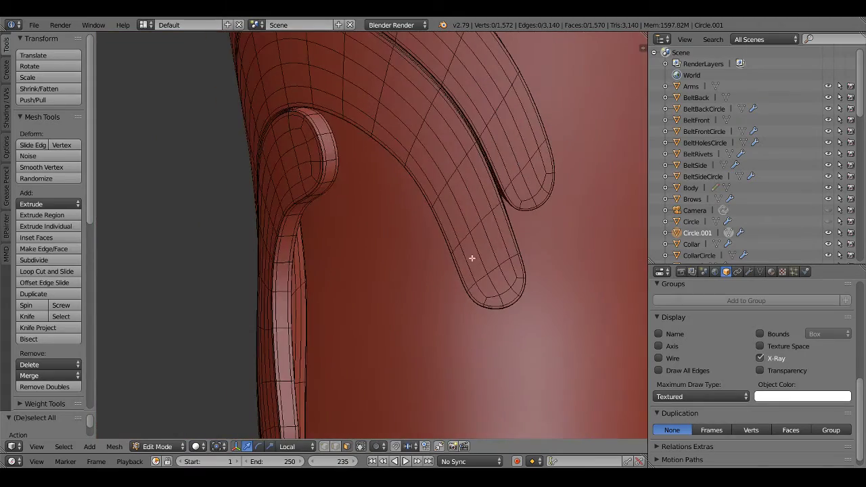
middle_click_drag(397, 262, 451, 268)
scroll(450, 268, "down", 5)
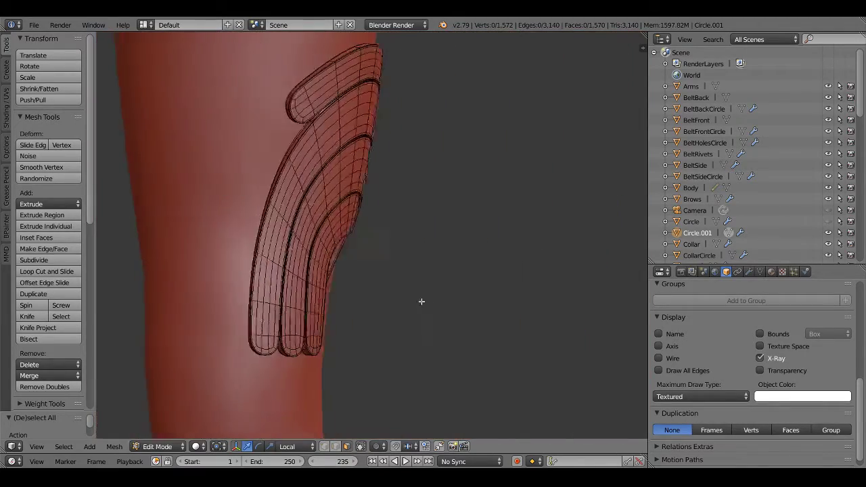
key("Tab")
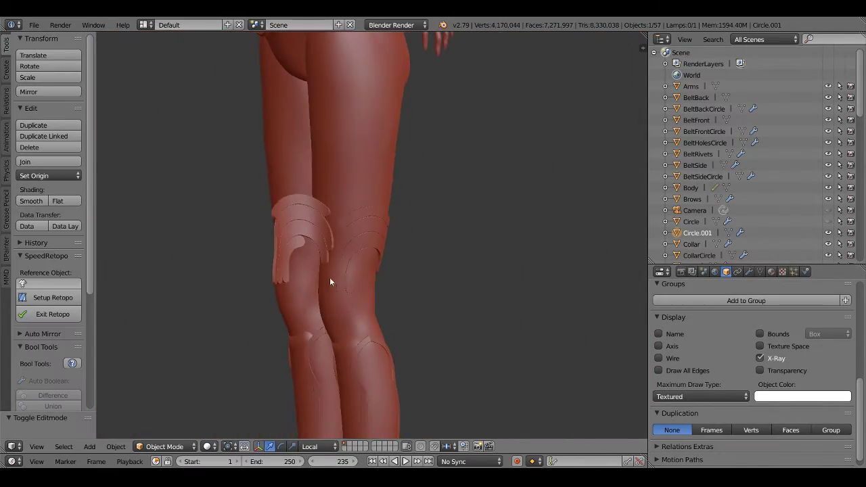
scroll(372, 305, "up", 3)
Inspect the knee pad, then re-enter Edit Mode with its edge facing the view
mouse_move(372, 305)
middle_mouse_down()
mouse_move(306, 300)
mouse_move(380, 297)
mouse_move(382, 282)
mouse_move(357, 287)
middle_mouse_up()
scroll(380, 297, "up", 4)
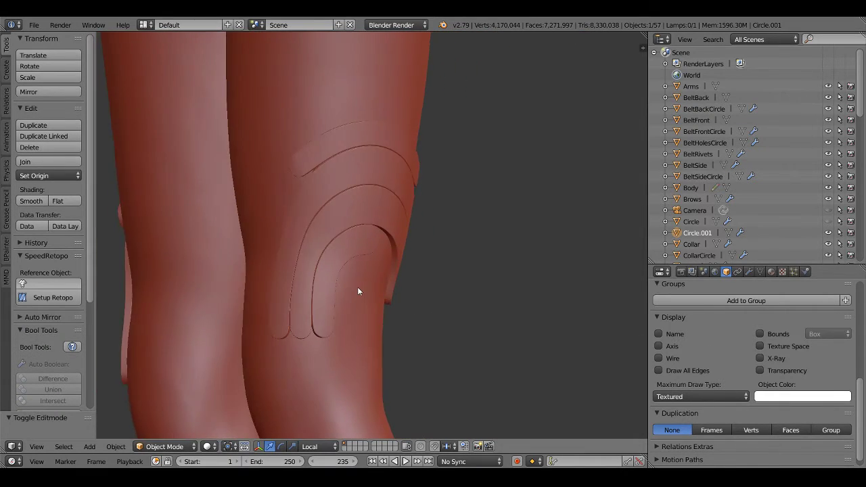
key("Tab")
scroll(357, 286, "up", 2)
scroll(283, 245, "up", 2)
mouse_move(284, 244)
middle_mouse_down()
mouse_move(338, 217)
mouse_move(380, 245)
mouse_move(344, 290)
middle_mouse_up()
Turn on X-Ray and extend the outer edge strip selection by several faces
key("ctrl+Tab")
scroll(428, 200, "up", 2)
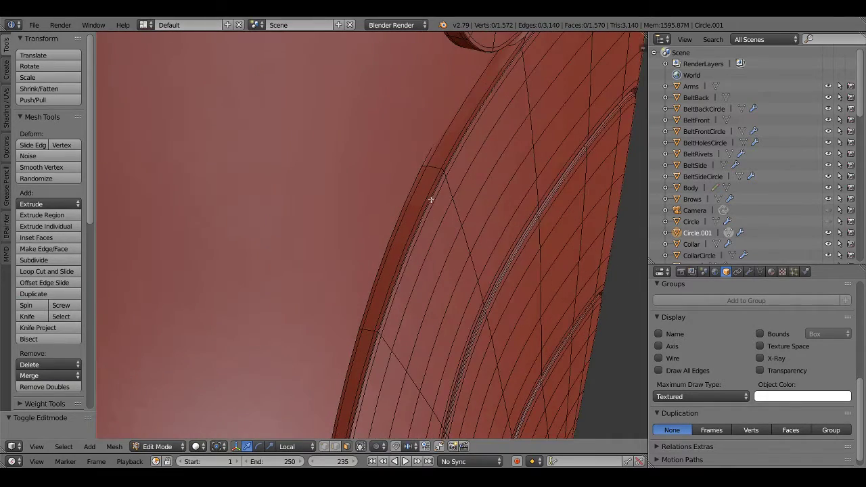
mouse_move(412, 215)
middle_mouse_down()
mouse_move(485, 224)
mouse_move(410, 219)
mouse_move(447, 257)
middle_mouse_up()
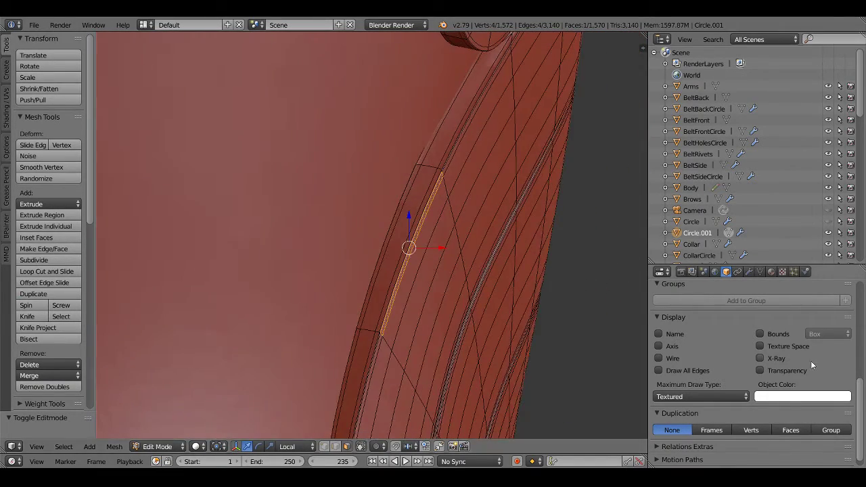
left_click(760, 358)
mouse_move(491, 317)
middle_mouse_down()
mouse_move(481, 299)
mouse_move(369, 241)
mouse_move(457, 191)
middle_mouse_up()
right_click(433, 205, "shift")
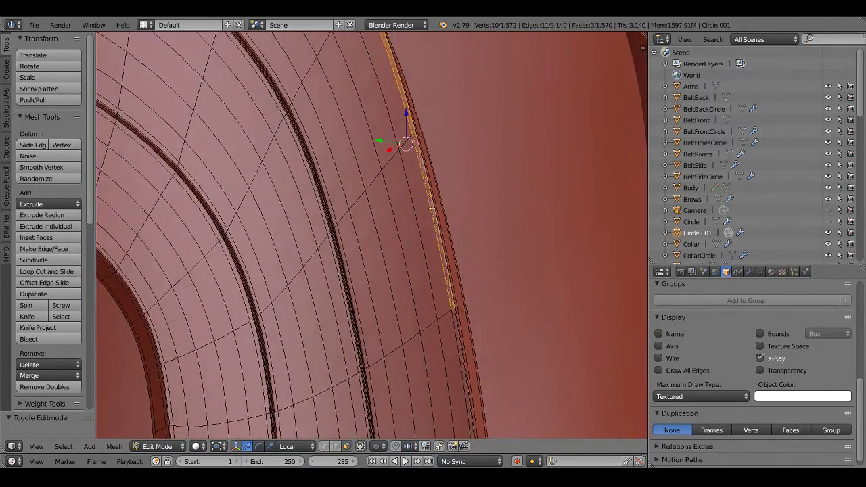
mouse_move(457, 222)
middle_mouse_down()
mouse_move(324, 240)
mouse_move(392, 187)
mouse_move(379, 199)
mouse_move(363, 177)
mouse_move(363, 290)
mouse_move(410, 276)
middle_mouse_up()
right_click(381, 183, "shift")
right_click(364, 178, "shift")
Add the neighbouring face and nudge the edge strip into place on the plate's outer edge
scroll(392, 245, "up", 3)
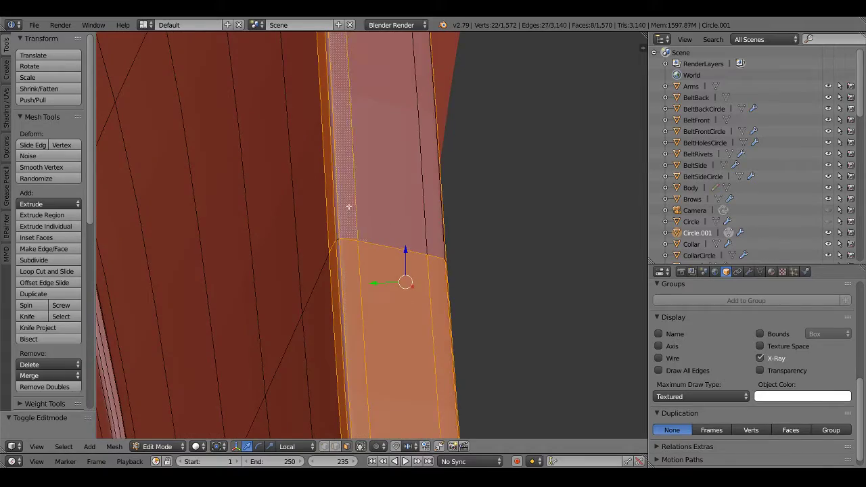
right_click(426, 219, "shift")
middle_click_drag(427, 218, 413, 313)
scroll(387, 248, "down", 4)
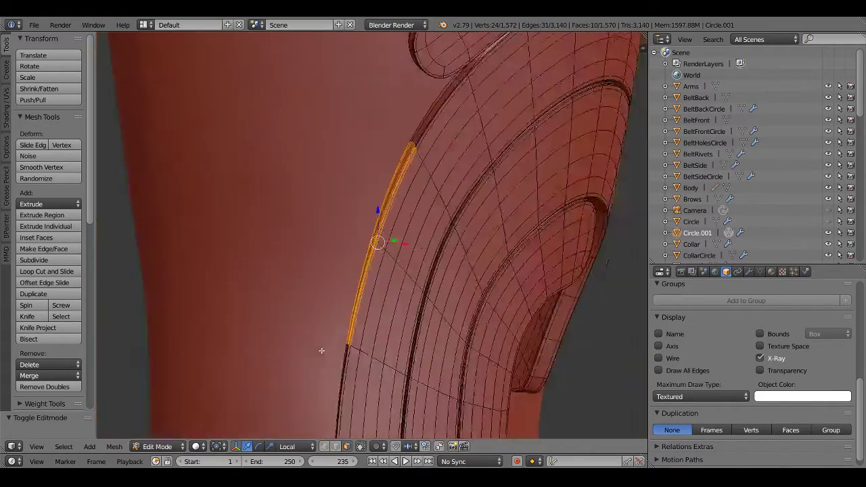
middle_click_drag(320, 348, 373, 343)
scroll(389, 248, "up", 2)
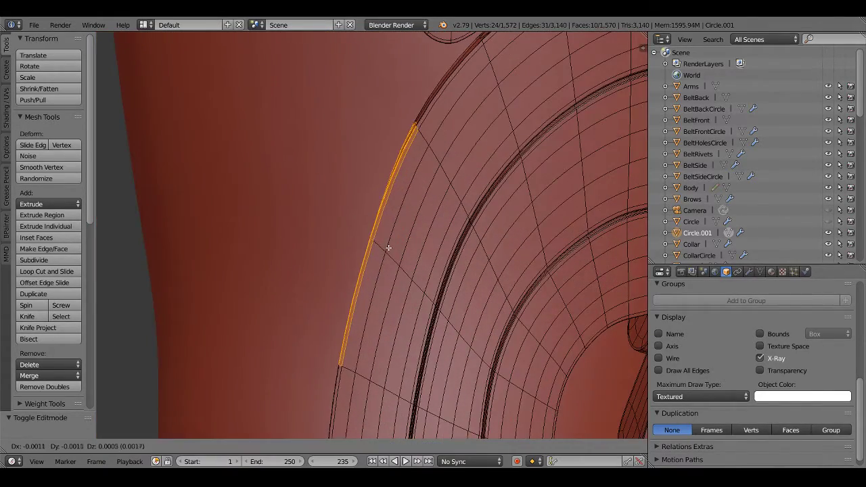
left_click(386, 249)
scroll(385, 249, "down", 6)
scroll(382, 251, "up", 1)
scroll(381, 253, "up", 2)
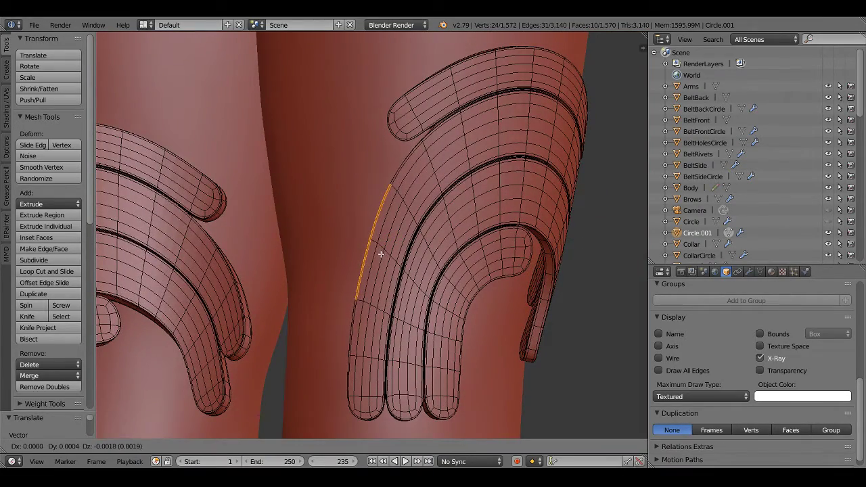
middle_click_drag(384, 301, 501, 319)
scroll(377, 251, "up", 2)
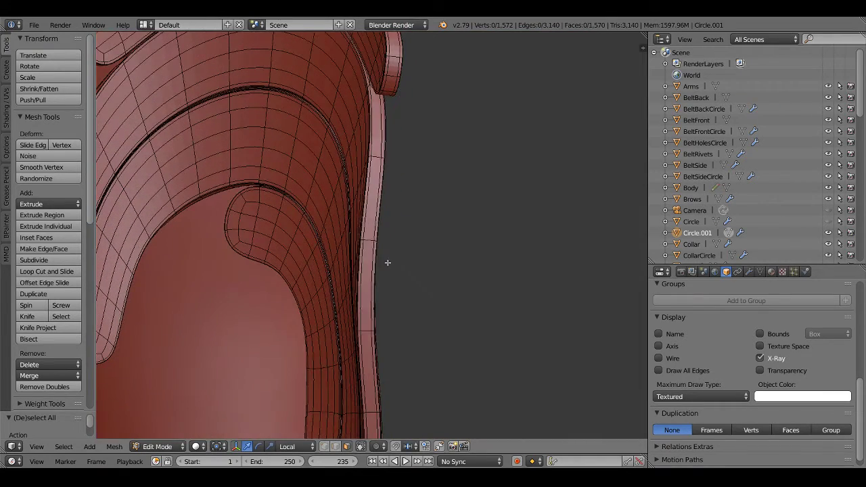
Deselect the mesh, return to Object Mode and turn off X-Ray so the plates look solid
key("a")
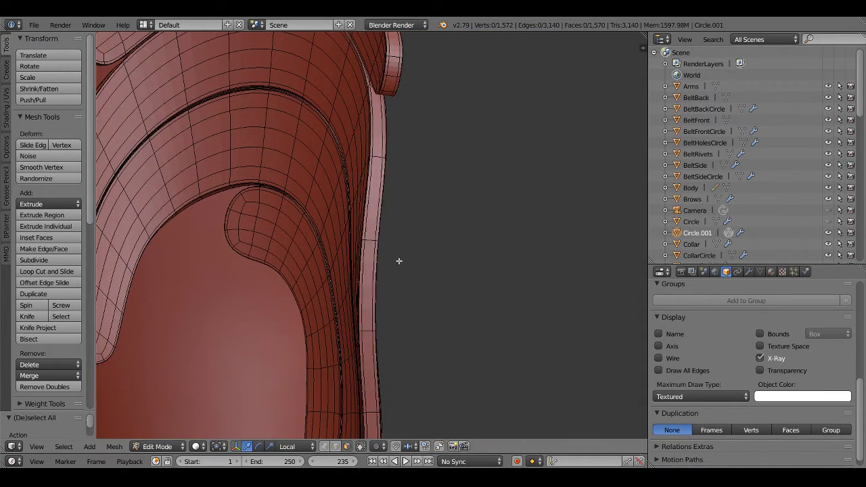
scroll(425, 328, "down", 4)
key("Tab")
mouse_move(426, 328)
middle_mouse_down()
mouse_move(527, 288)
mouse_move(506, 288)
mouse_move(567, 292)
mouse_move(377, 284)
mouse_move(245, 293)
mouse_move(466, 293)
mouse_move(440, 259)
middle_mouse_up()
left_click(759, 357)
Select all of the knee plate mesh, duplicate it and mirror the copy across X (S X -1)
key("Tab")
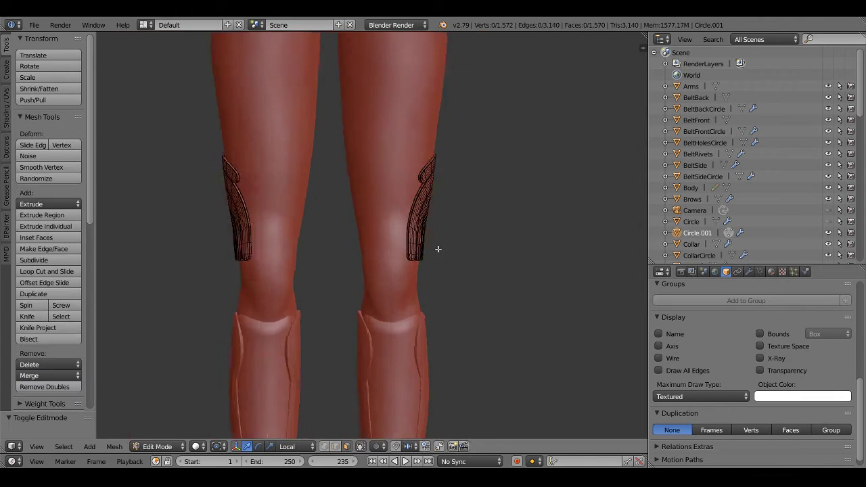
scroll(437, 248, "up", 4)
key("a")
middle_click_drag(502, 239, 494, 247)
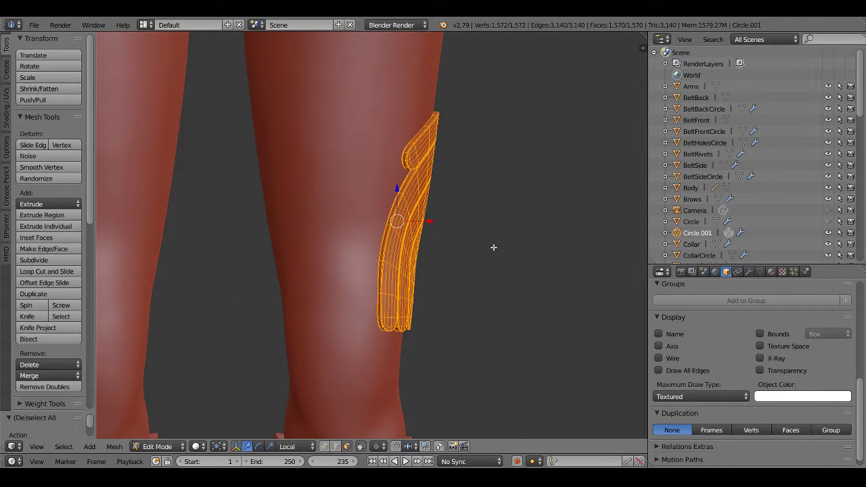
key("shift+d")
type("sx")
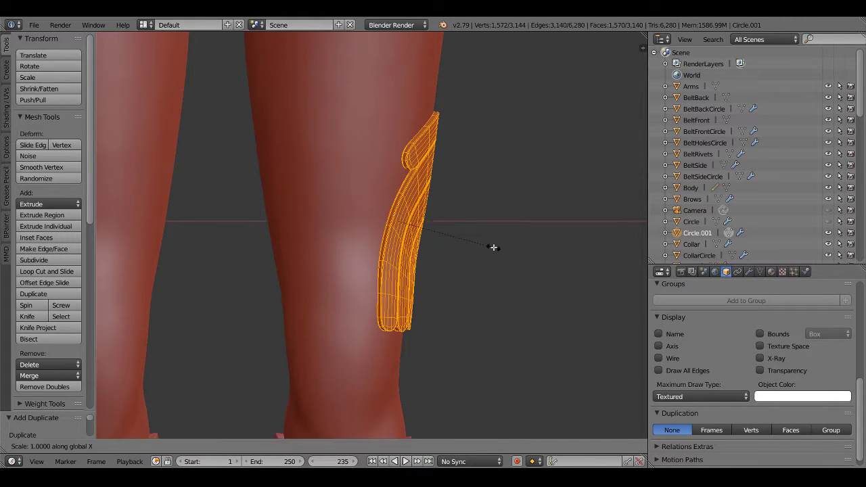
type("-1")
key("Return")
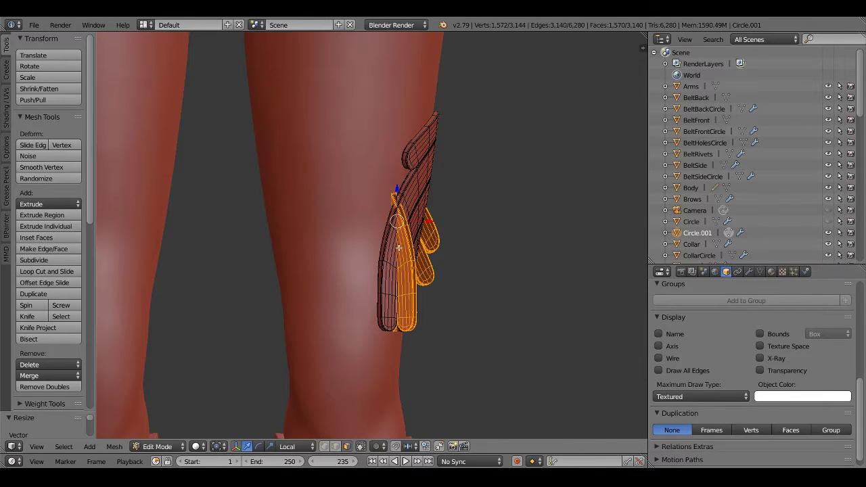
Slide the mirrored plate along X, rotate it to fit the inner knee, and reposition it along X
key("g")
key("x")
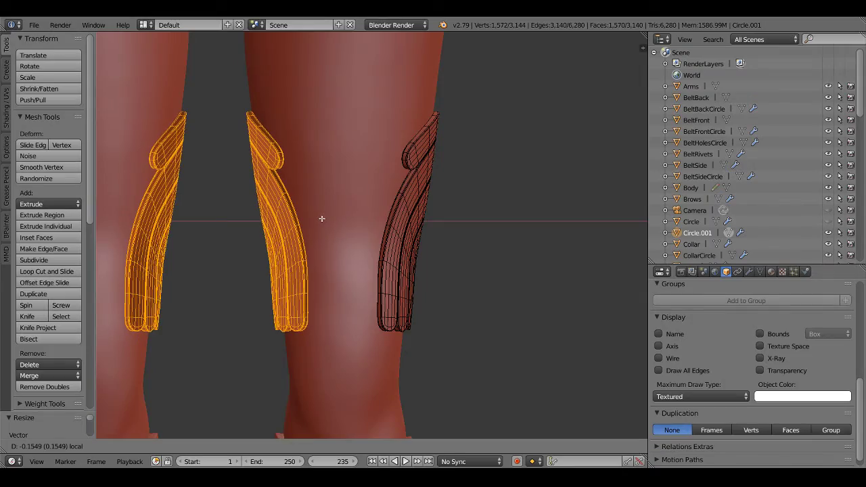
left_click(321, 218)
mouse_move(321, 219)
middle_mouse_down()
mouse_move(337, 157)
mouse_move(321, 252)
mouse_move(351, 249)
middle_mouse_up()
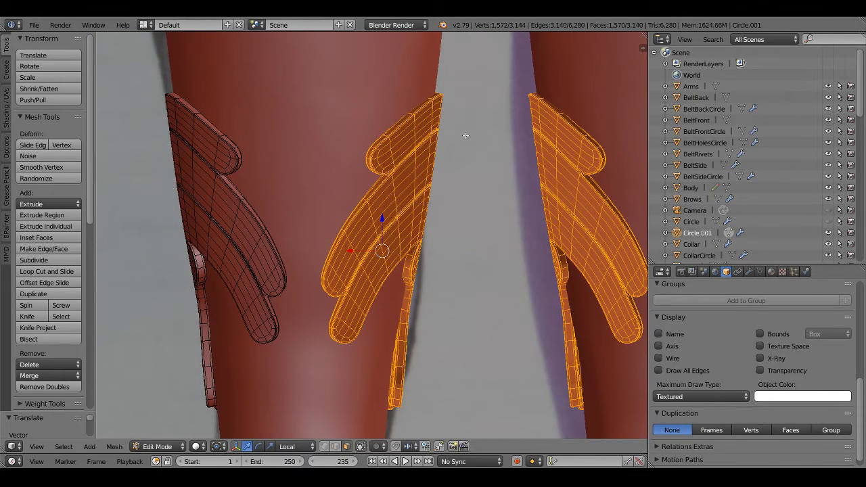
key("r")
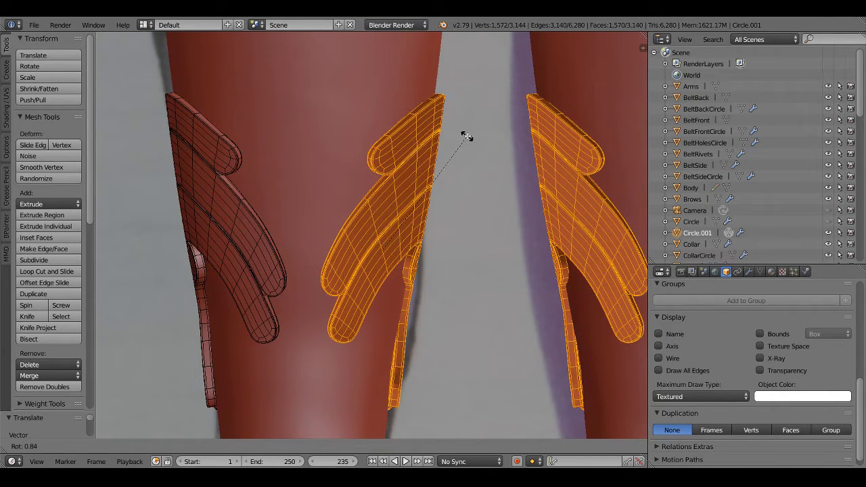
left_click(467, 137)
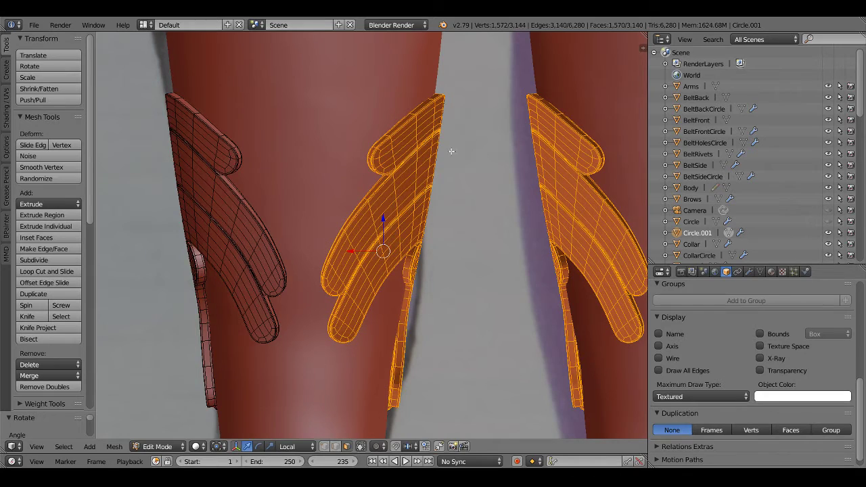
key("g")
key("x")
left_click(354, 251)
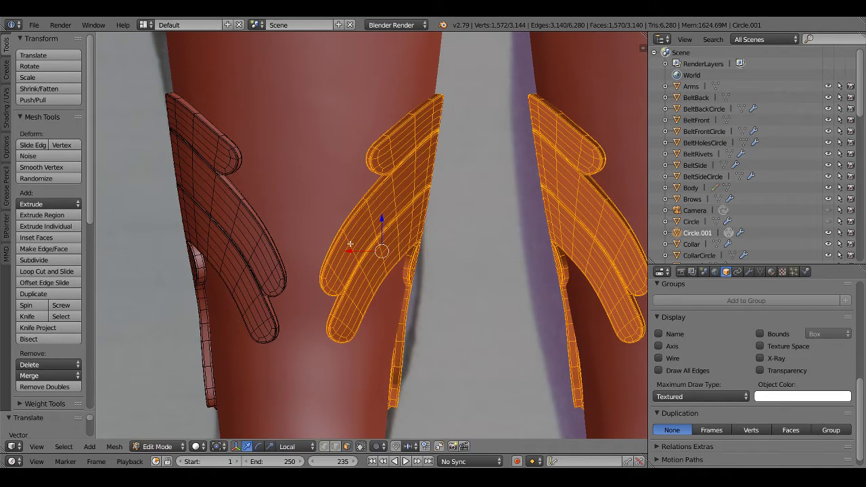
mouse_move(350, 243)
middle_mouse_down()
mouse_move(313, 273)
mouse_move(357, 235)
mouse_move(525, 201)
mouse_move(516, 211)
middle_mouse_up()
Deselect the plate geometry and return to Object Mode
key("a")
scroll(500, 212, "down", 3)
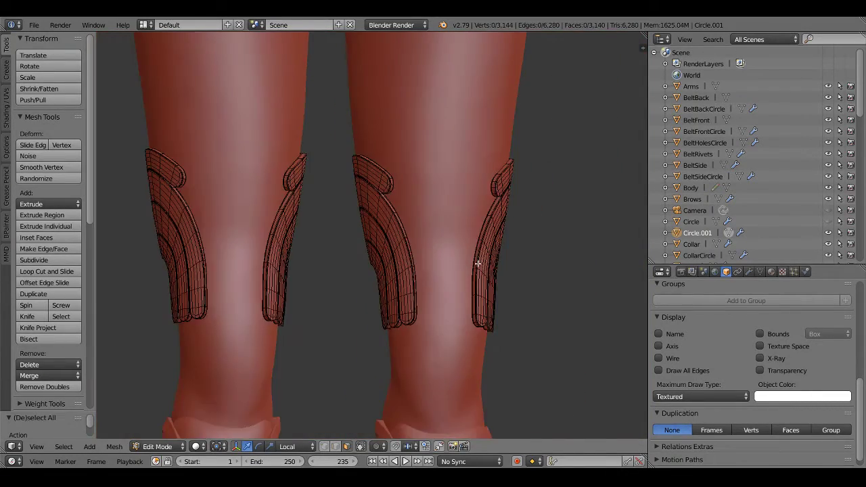
scroll(478, 263, "down", 4, "ctrl")
scroll(411, 225, "down", 2)
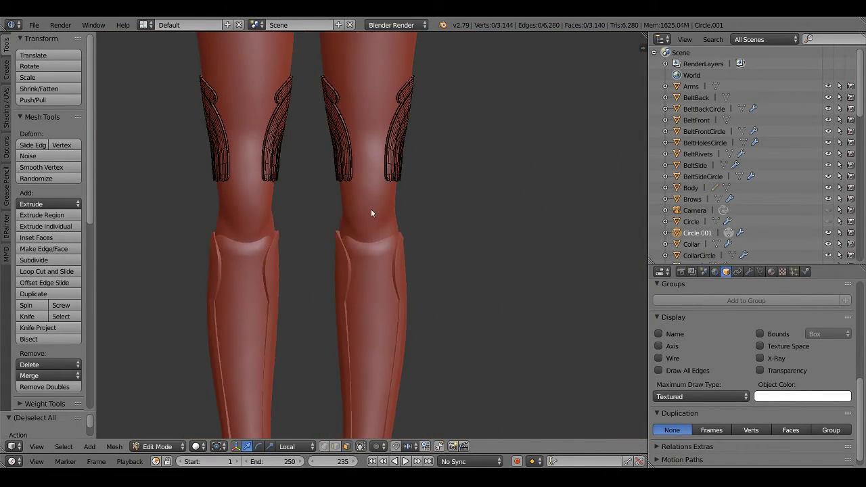
key("Tab")
scroll(378, 206, "down", 5)
mouse_move(387, 201)
middle_mouse_down()
mouse_move(576, 211)
mouse_move(435, 228)
mouse_move(393, 305)
middle_mouse_up()
scroll(435, 228, "up", 4)
Switch viewport shading to Rendered and orbit around the legs to inspect the black knee plates
left_click(209, 447)
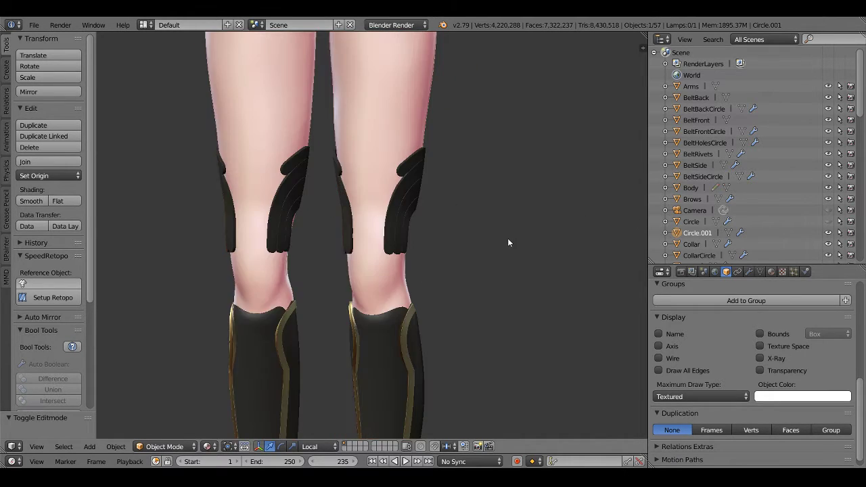
mouse_move(508, 238)
middle_mouse_down()
mouse_move(325, 230)
mouse_move(513, 246)
mouse_move(163, 376)
middle_mouse_up()
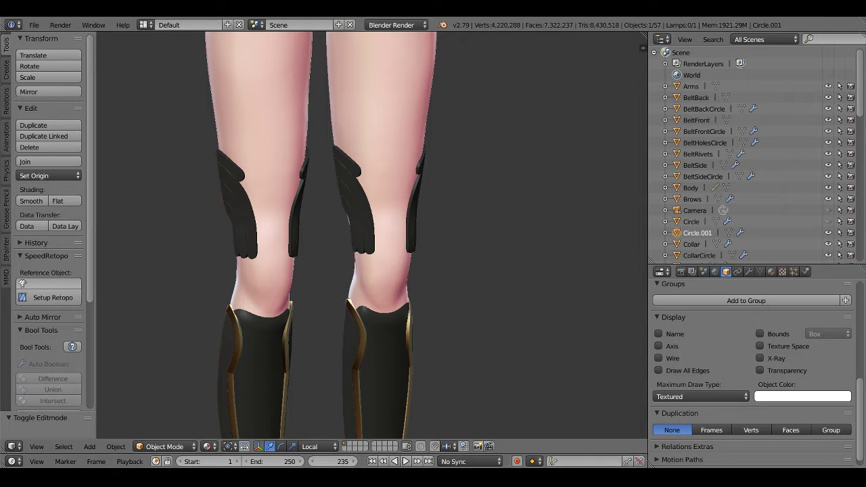
scroll(421, 190, "up", 2)
mouse_move(421, 190)
middle_mouse_down()
mouse_move(285, 195)
mouse_move(272, 244)
mouse_move(234, 227)
mouse_move(237, 210)
mouse_move(465, 236)
mouse_move(435, 243)
mouse_move(417, 228)
middle_mouse_up()
scroll(417, 229, "down", 2)
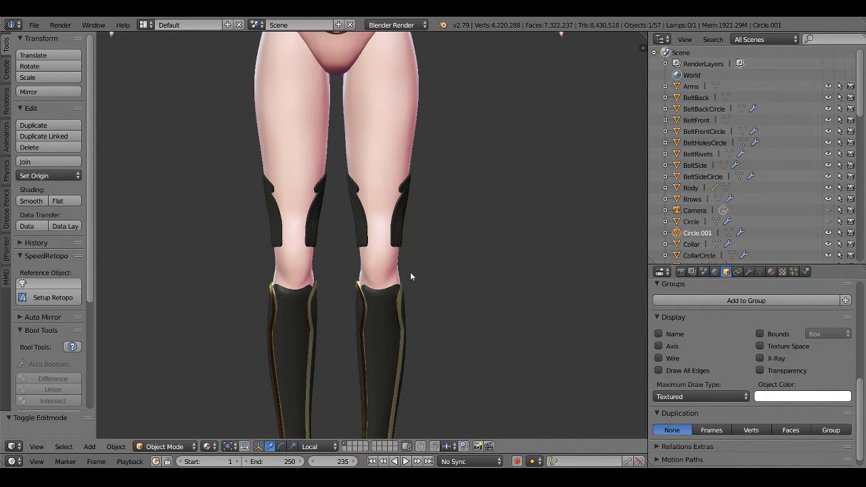
scroll(410, 276, "down", 3)
scroll(410, 276, "down", 3)
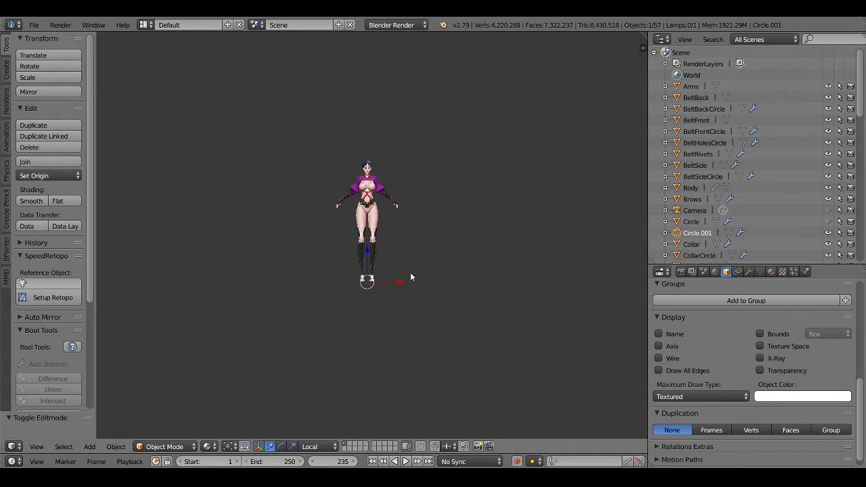
scroll(410, 276, "down", 1)
scroll(410, 276, "up", 6)
mouse_move(478, 263)
middle_mouse_down()
mouse_move(386, 270)
mouse_move(483, 265)
mouse_move(369, 239)
mouse_move(352, 223)
mouse_move(392, 286)
mouse_move(357, 283)
middle_mouse_up()
scroll(357, 219, "up", 3)
scroll(393, 290, "up", 3)
scroll(403, 202, "up", 2)
scroll(402, 205, "up", 2)
Delete the Circle object in the Outliner and select Circle.001
scroll(402, 204, "down", 1)
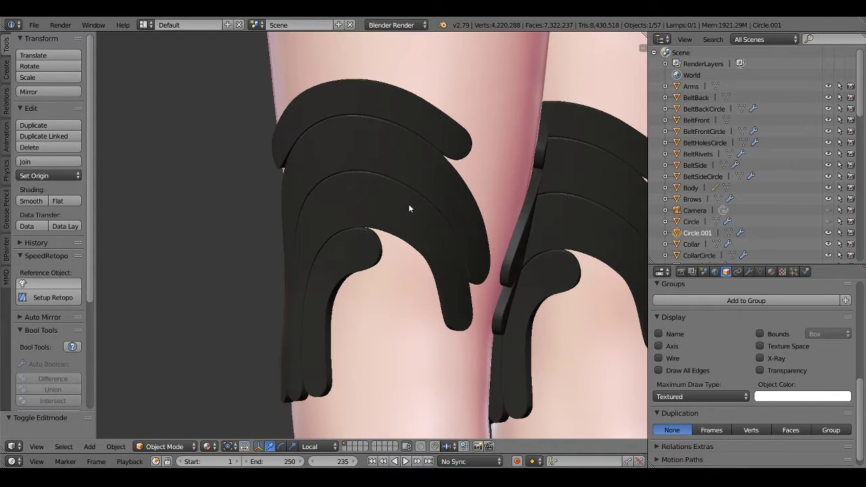
left_click(693, 221)
right_click(694, 221)
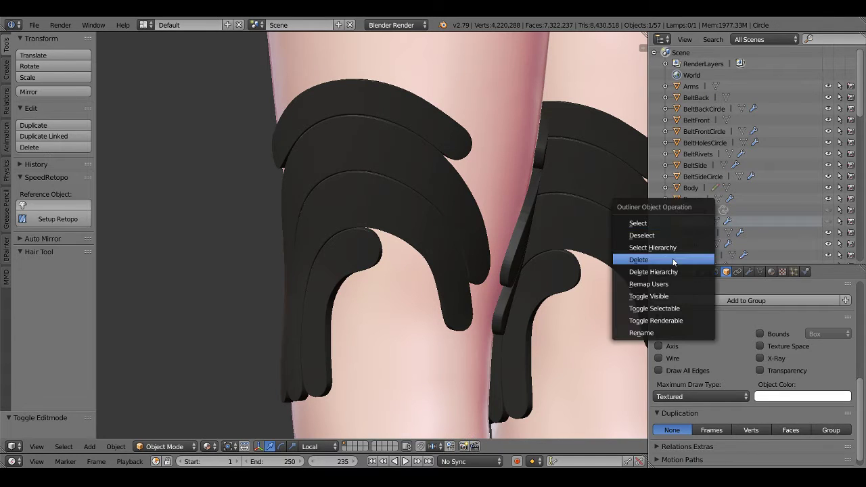
left_click(670, 260)
left_click(687, 222)
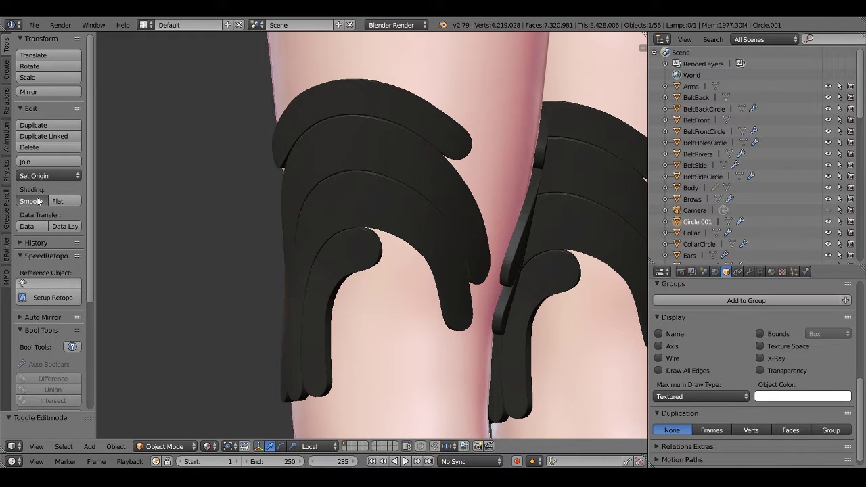
Inspect the knee plate from the side, briefly entering and leaving Edit Mode
scroll(447, 260, "down", 3)
mouse_move(447, 261)
middle_mouse_down()
mouse_move(531, 259)
mouse_move(384, 247)
mouse_move(441, 260)
mouse_move(489, 251)
mouse_move(529, 260)
mouse_move(186, 262)
mouse_move(278, 289)
mouse_move(249, 288)
mouse_move(329, 291)
mouse_move(347, 290)
mouse_move(355, 263)
mouse_move(372, 254)
mouse_move(444, 267)
mouse_move(443, 351)
mouse_move(487, 320)
mouse_move(347, 304)
mouse_move(390, 240)
mouse_move(328, 267)
middle_mouse_up()
scroll(384, 247, "up", 3)
scroll(186, 262, "down", 5)
key("Tab")
scroll(336, 277, "up", 5)
scroll(372, 254, "down", 5)
key("Tab")
scroll(390, 239, "up", 5)
Switch the viewport to Solid shading and save the file
left_click(215, 446)
left_click(217, 409)
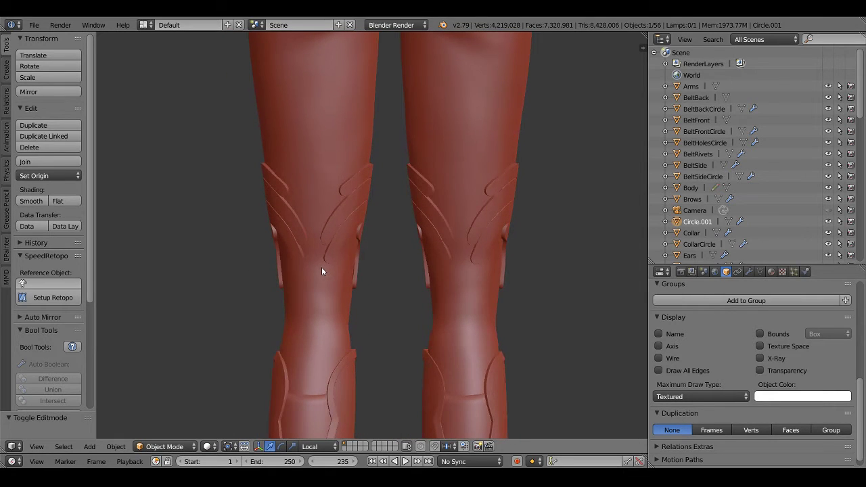
key("ctrl+s")
Preview both legs in rendered shading, then switch back to the previous shading
key("shift+z")
scroll(326, 282, "up", 4)
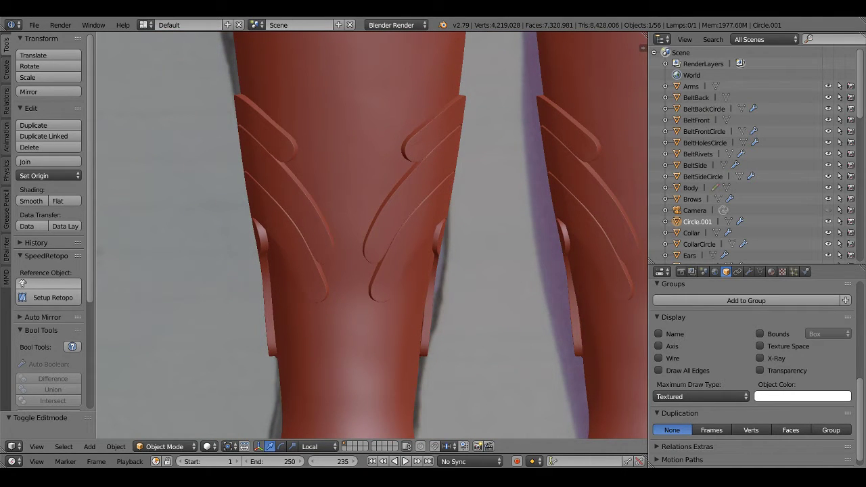
middle_click_drag(448, 264, 396, 269)
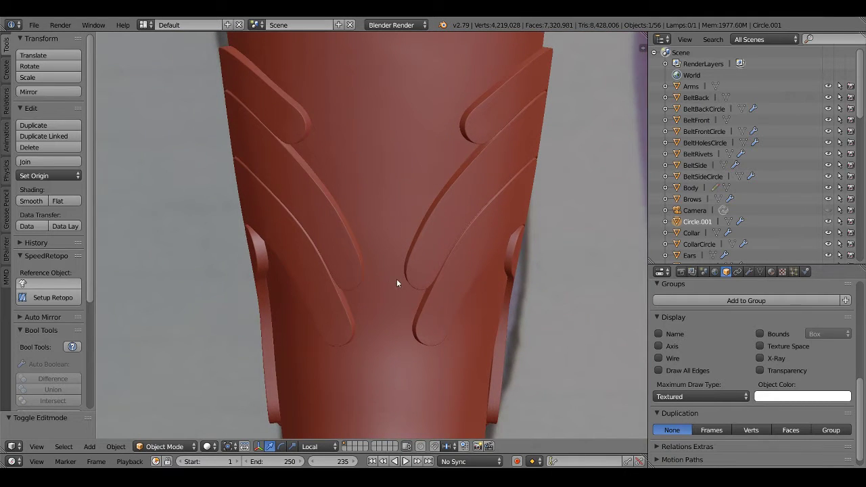
scroll(396, 279, "down", 3)
key("shift+a")
scroll(533, 347, "down", 3)
key("shift+z")
scroll(480, 341, "down", 3)
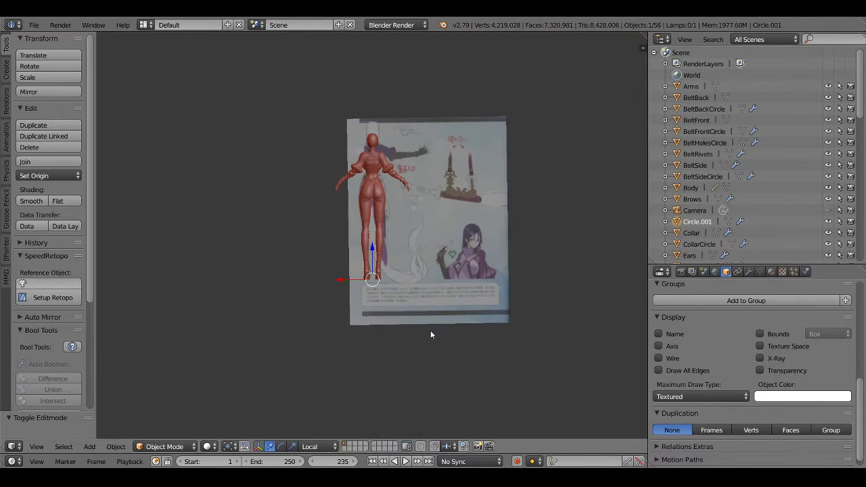
Add a test plane and then delete it
key("shift+a")
left_click(474, 68)
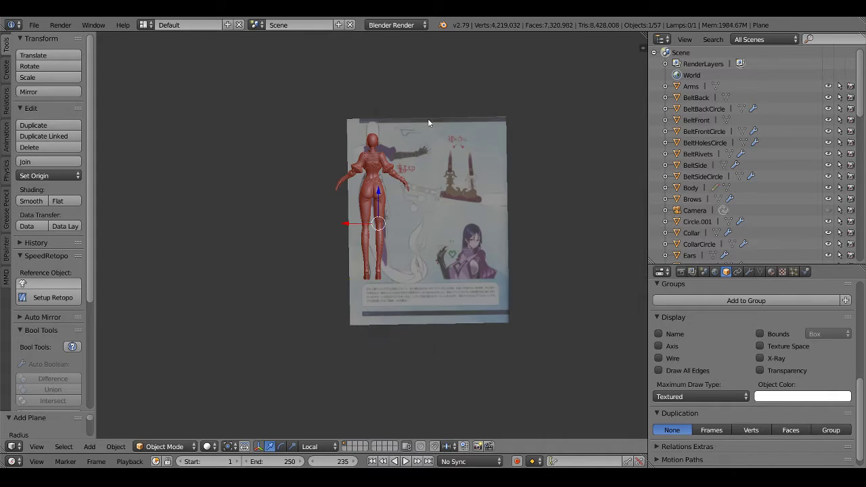
mouse_move(428, 118)
middle_mouse_down()
mouse_move(384, 282)
mouse_move(405, 294)
middle_mouse_up()
key("x")
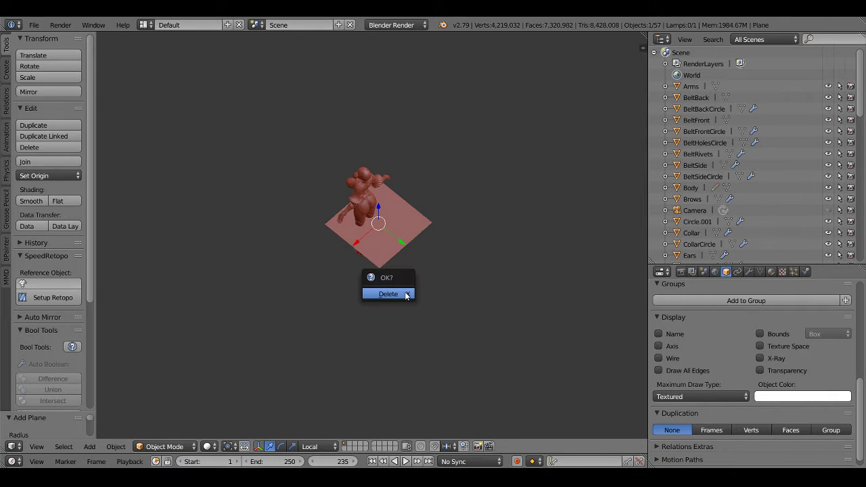
left_click(403, 292)
scroll(402, 287, "up", 3)
scroll(383, 274, "up", 3)
Turn off the render-only display option in the N sidebar
key("n")
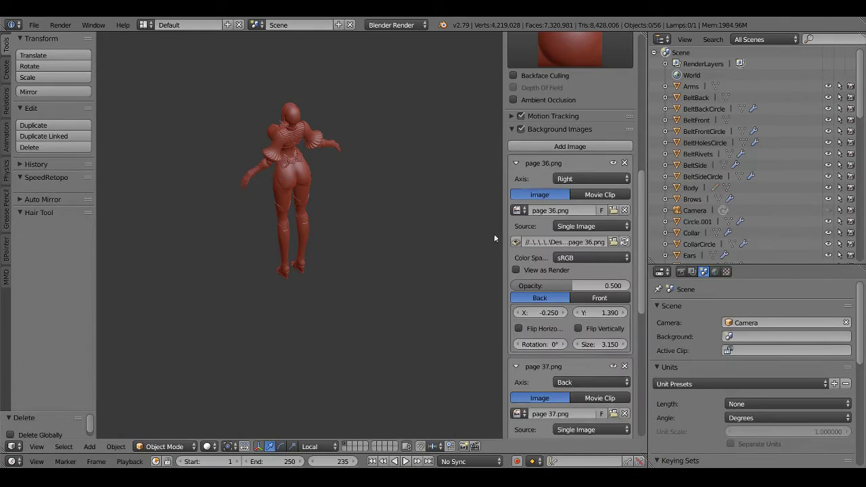
scroll(554, 187, "up", 5)
scroll(548, 156, "up", 5)
left_click(542, 88)
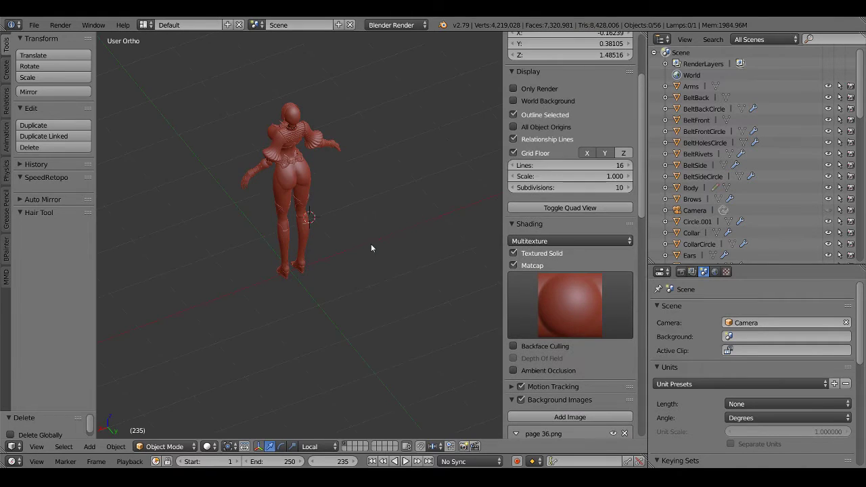
key("n")
scroll(370, 244, "up", 3)
middle_click_drag(385, 262, 395, 278, "shift")
Snap the 3D cursor to the world origin and add a new plane there
key("shift+s")
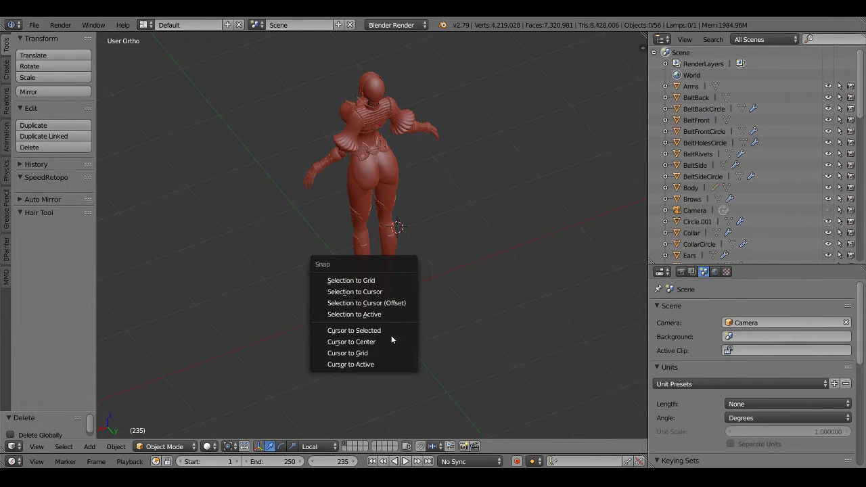
left_click(390, 340)
key("shift+a")
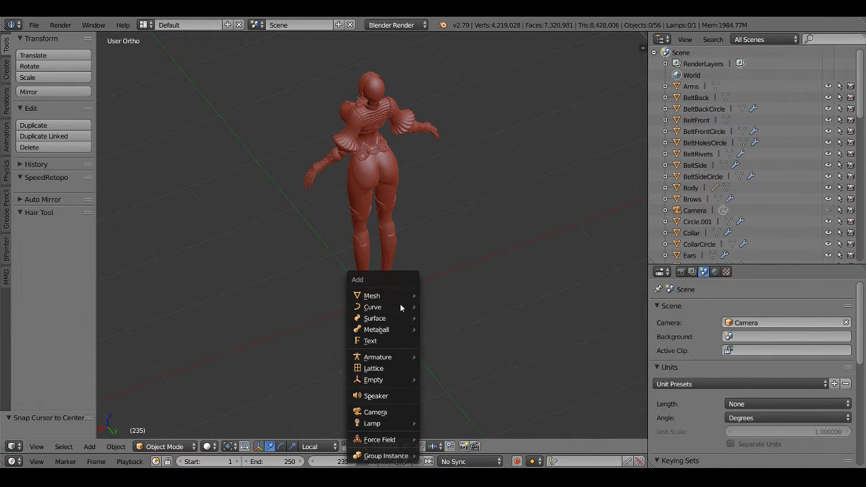
mouse_move(372, 295)
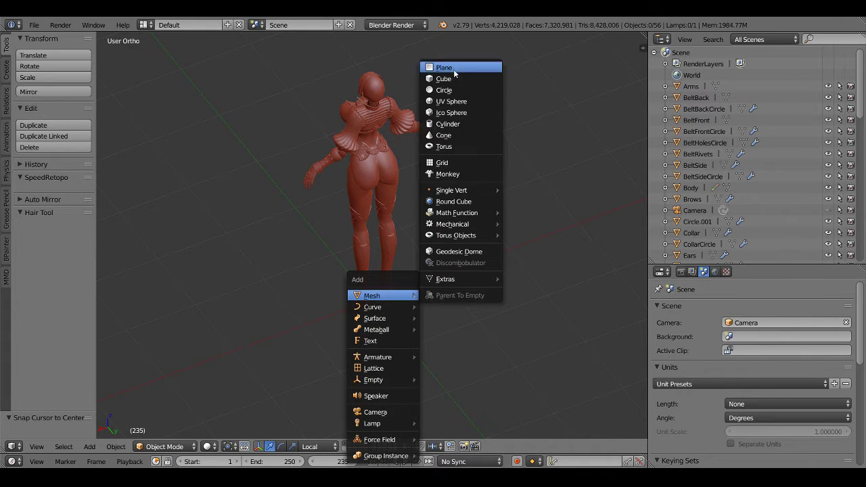
left_click(454, 71)
middle_click_drag(432, 341, 473, 350)
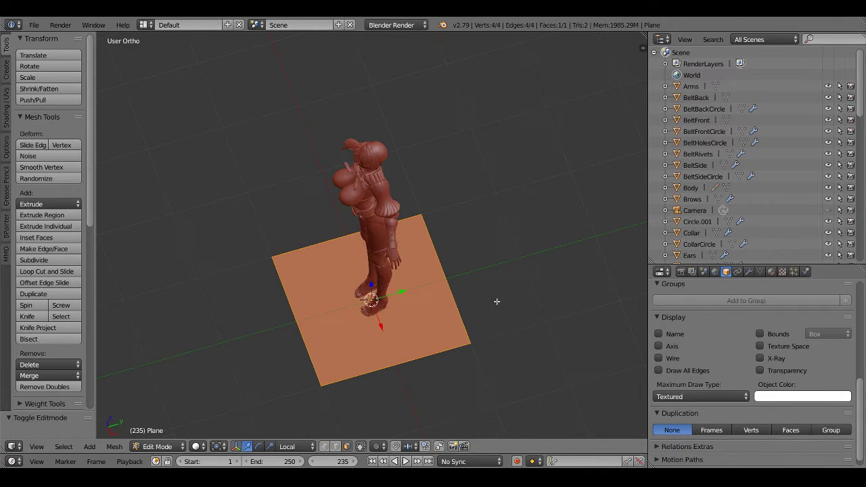
middle_click_drag(497, 302, 484, 301)
In Right view, scale the new plane down to a small size
key("KP_3")
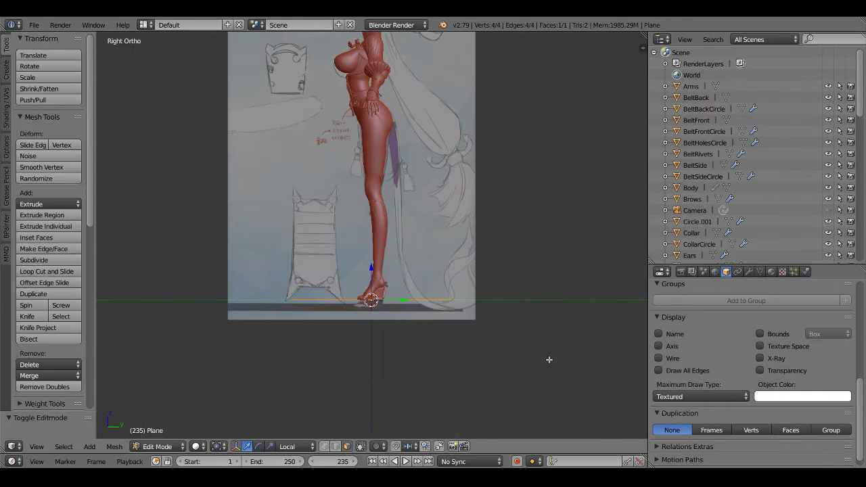
key("s")
left_click(382, 315)
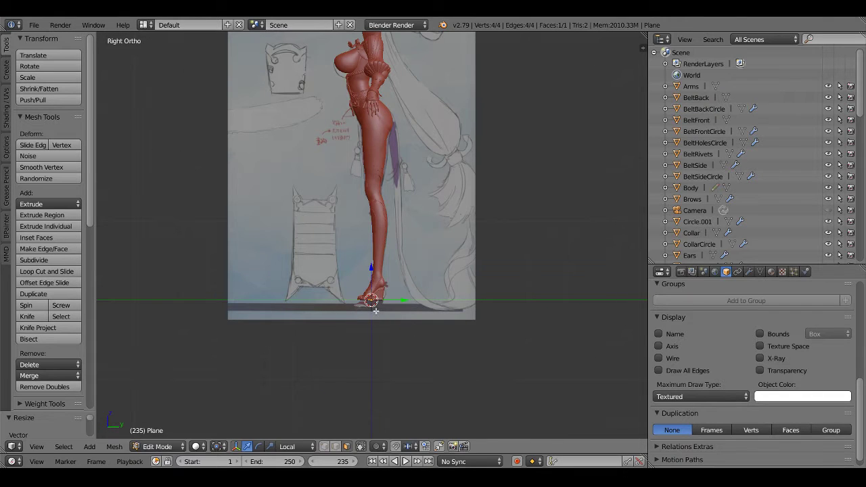
left_click(401, 129)
scroll(513, 233, "up", 6)
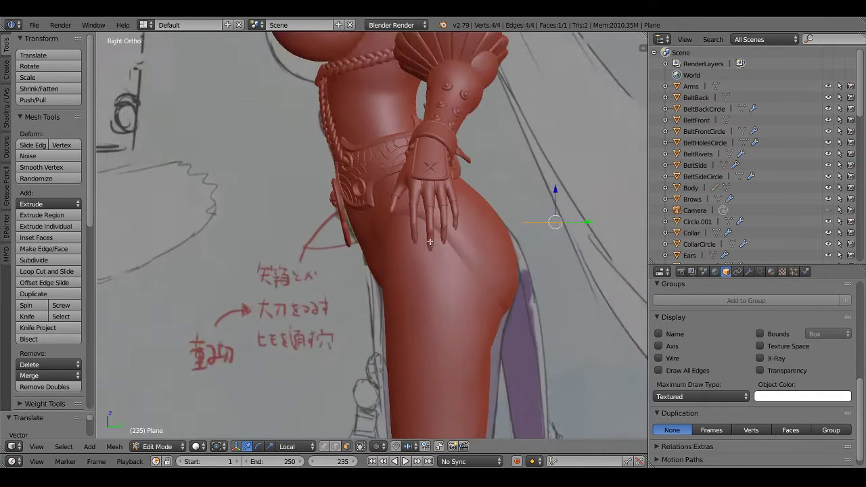
middle_click_drag(513, 233, 413, 410, "shift")
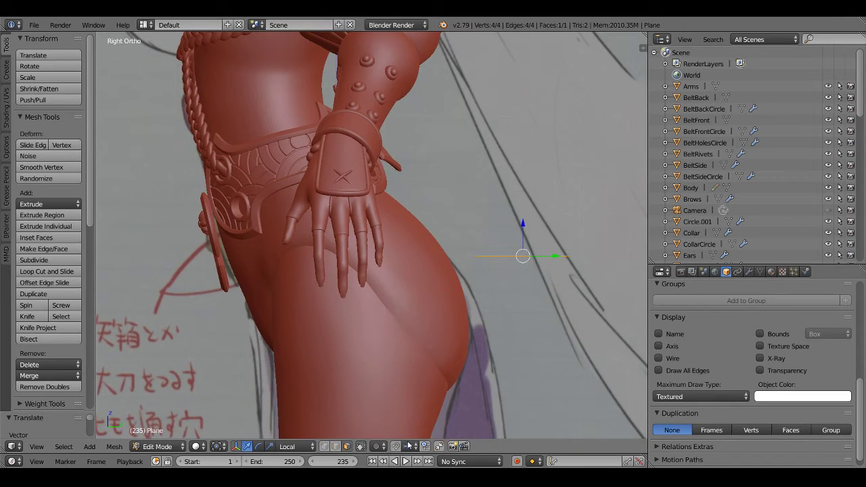
middle_click_drag(515, 262, 504, 289, "shift")
Move the small plane up to sit just behind the knee
key("g")
left_click(429, 205)
scroll(423, 216, "down", 3)
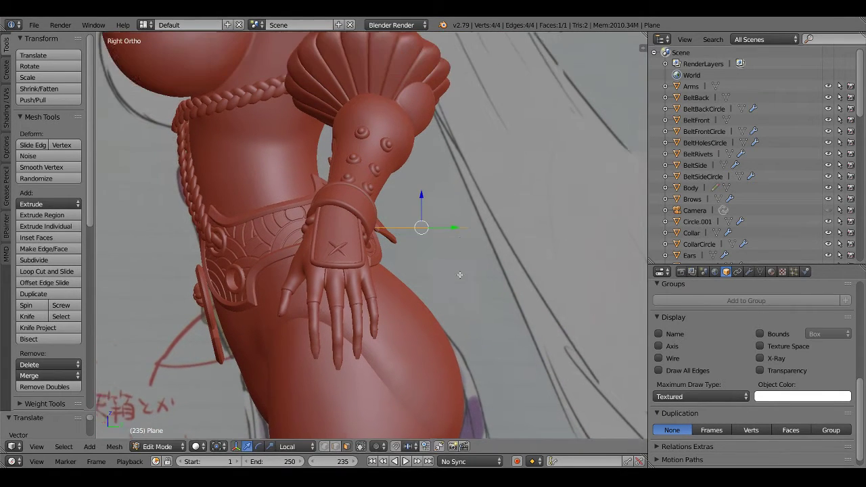
scroll(418, 196, "down", 3)
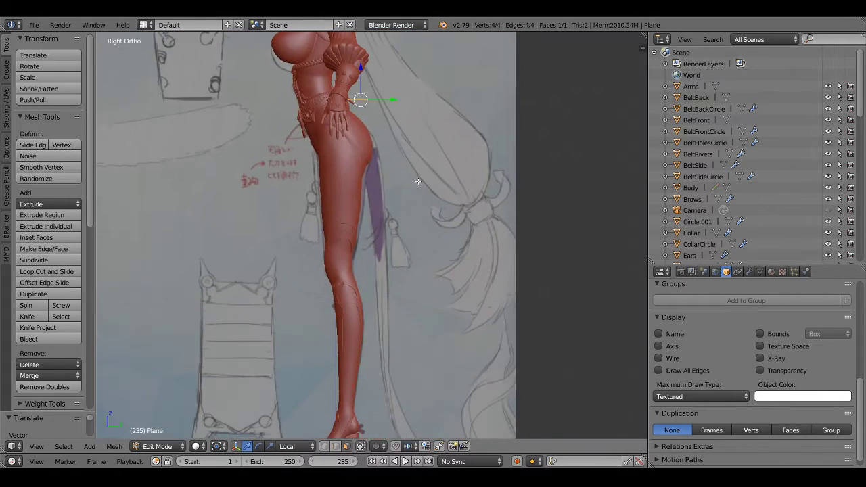
left_click(417, 323)
scroll(361, 242, "up", 3)
scroll(377, 309, "up", 3)
scroll(386, 318, "up", 2)
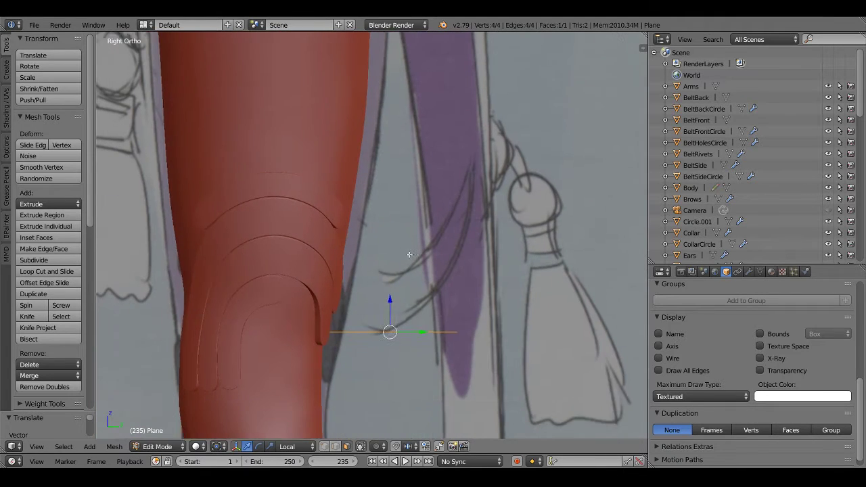
Rotate the plane 90° upright, checking it from the front and back views
key("r")
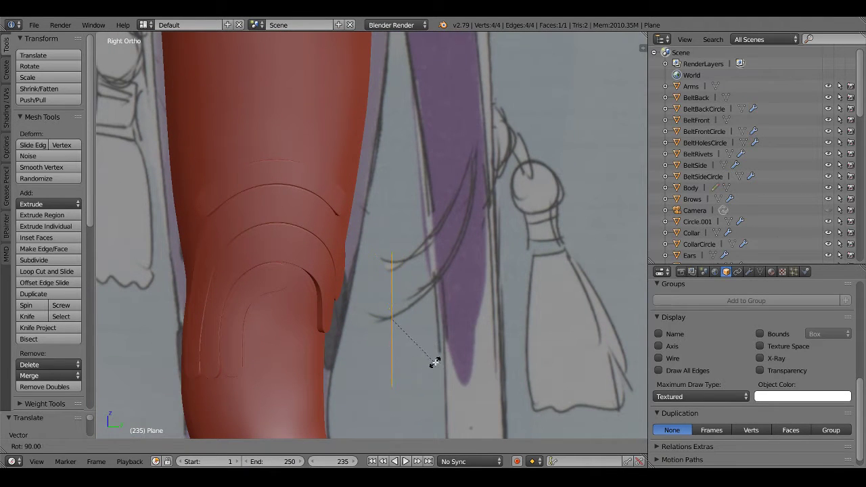
key("KP_1")
key("ctrl+KP_1")
Slide the plane sideways until it is centred behind the knee
key("alt+z")
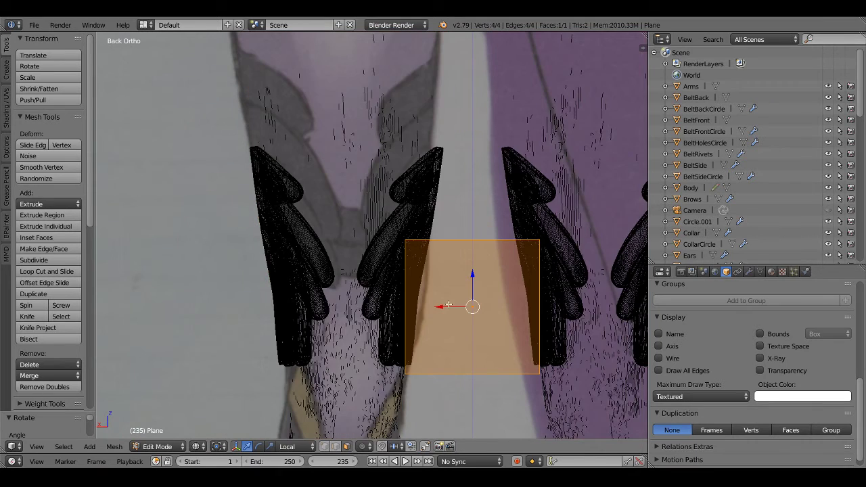
key("alt+z")
middle_click_drag(447, 305, 469, 300, "shift")
left_click_drag(468, 300, 336, 300)
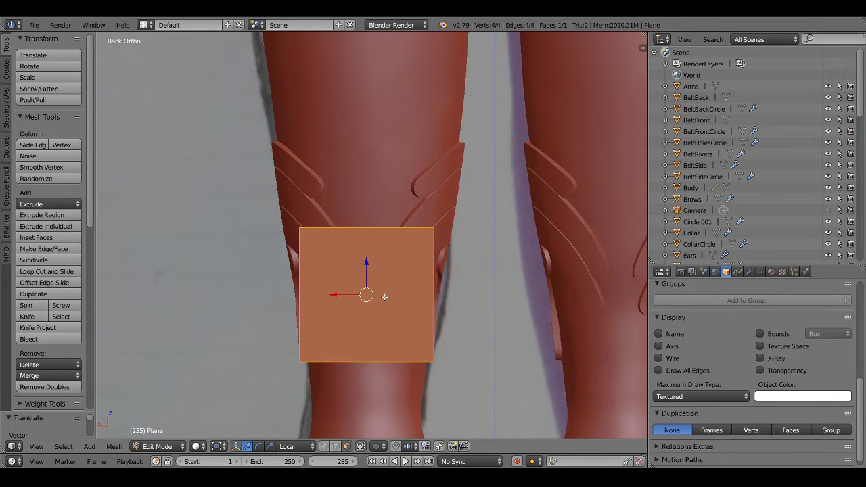
scroll(462, 328, "up", 3)
middle_click_drag(558, 366, 512, 319, "shift")
Scale the plane along Y, X and Z into a flatter, narrower strip
key("s")
key("y")
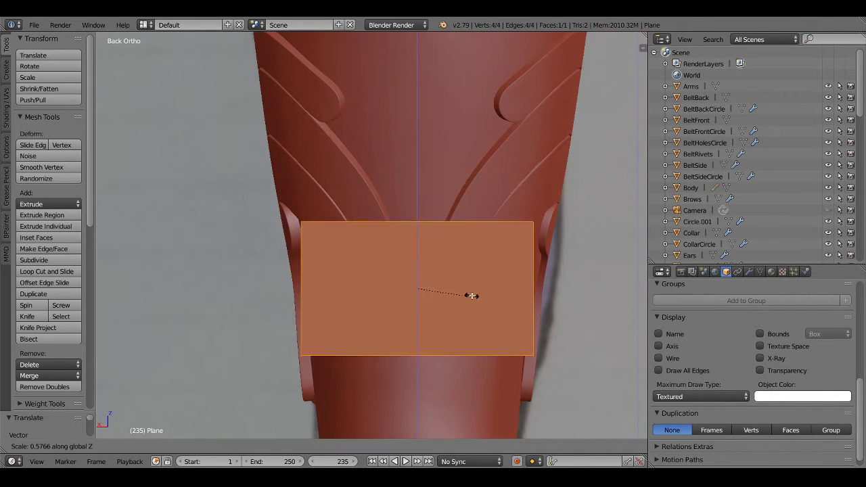
left_click(442, 284)
key("s")
key("x")
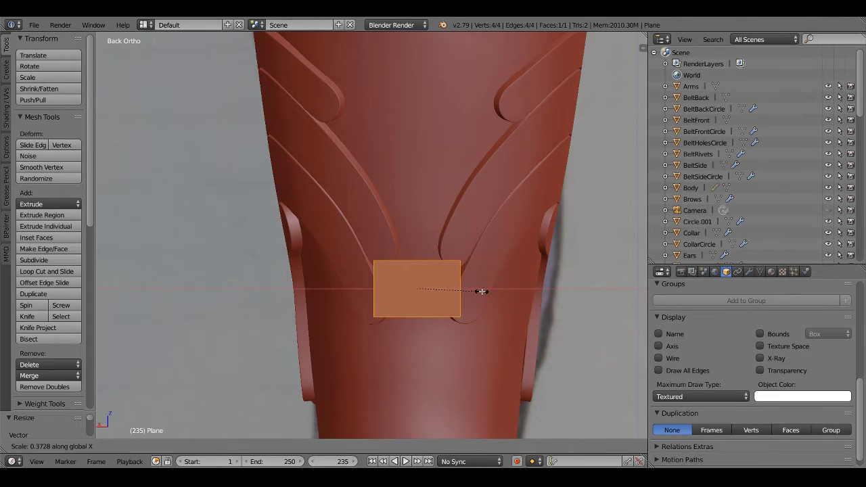
left_click(482, 291)
key("s")
key("z")
left_click(462, 324)
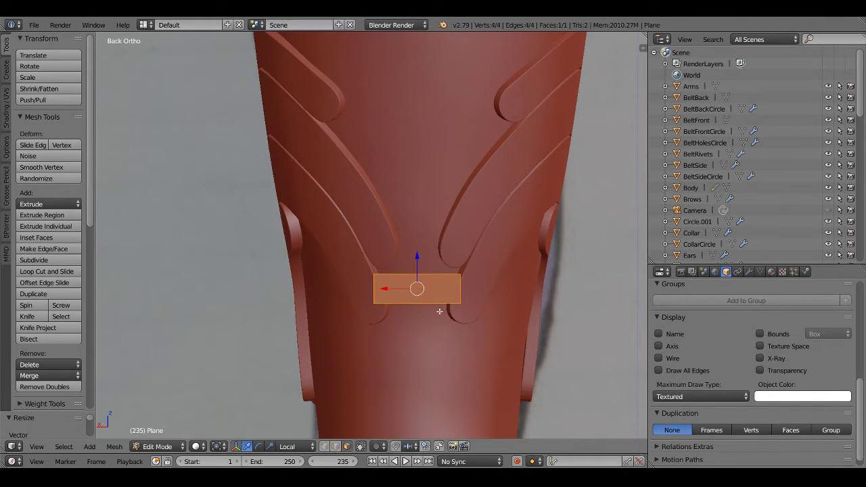
Raise the plane and scale it taller along Z behind the knee
scroll(437, 311, "up", 3)
left_click_drag(450, 296, 454, 256)
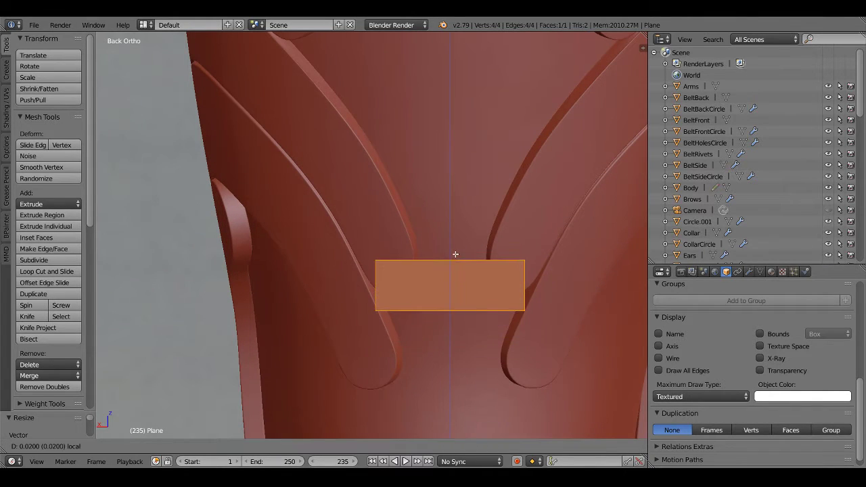
left_click(455, 254)
middle_click_drag(491, 304, 399, 272, "shift")
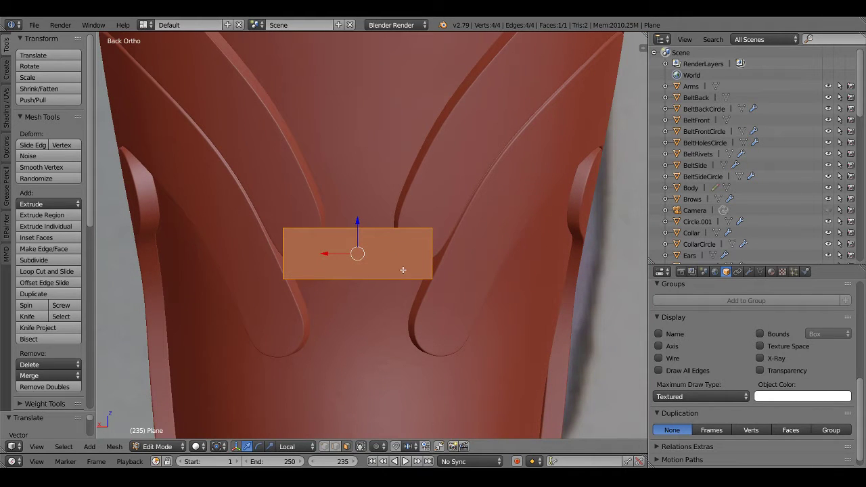
key("s")
key("z")
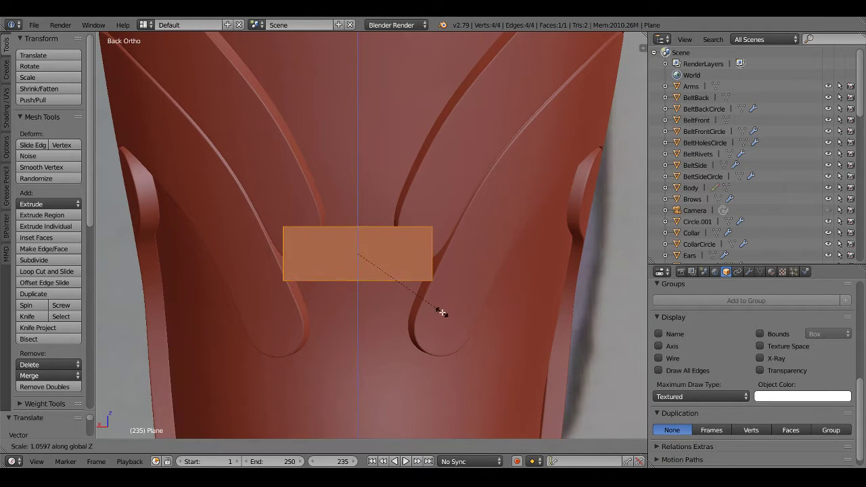
left_click(451, 318)
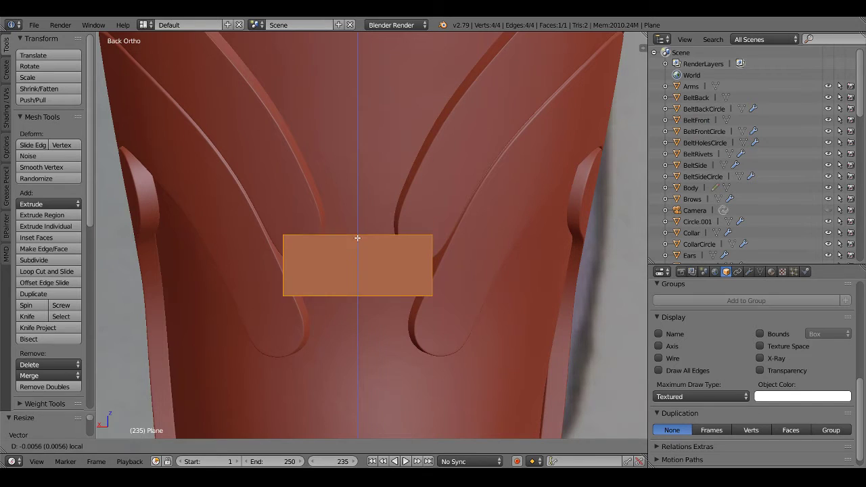
Lower the bottom edge and raise the top edge to reach the two plate tips
left_click(358, 230)
key("a")
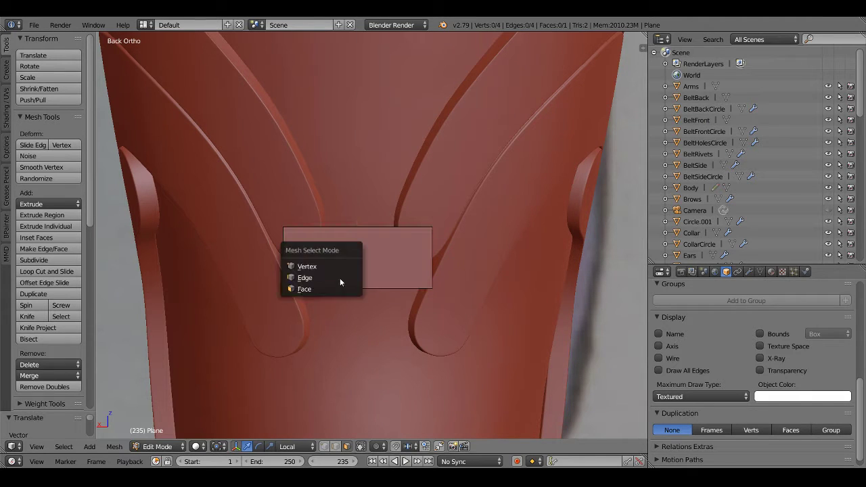
left_click_drag(357, 259, 360, 298)
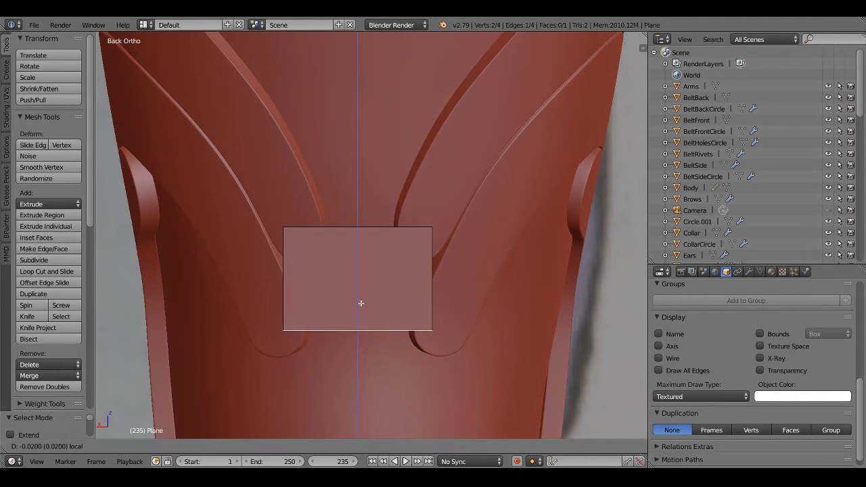
left_click(361, 304)
key("z")
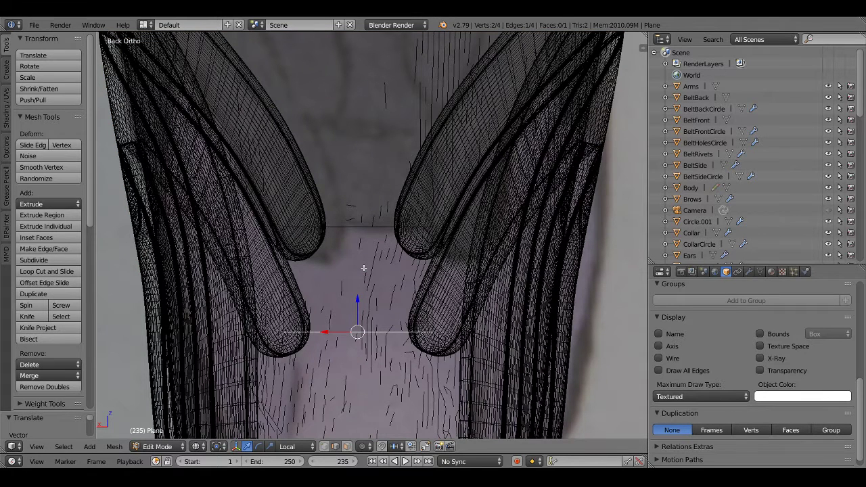
key("z")
left_click_drag(356, 214, 355, 194)
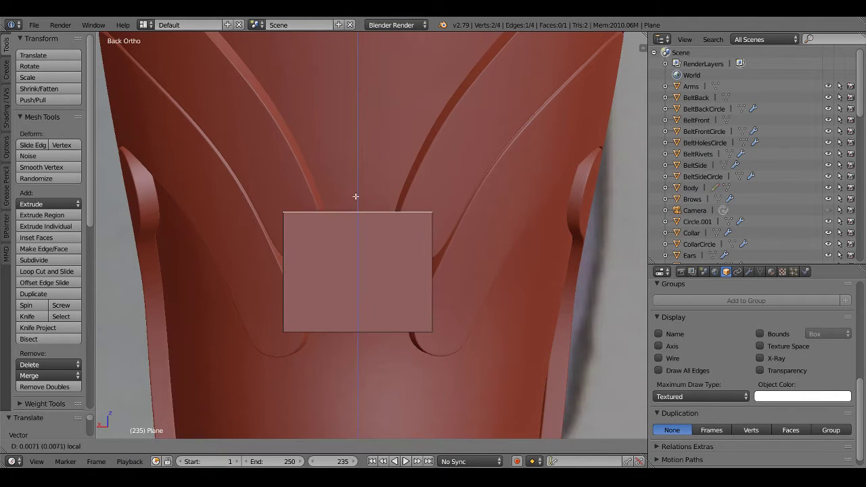
key("ctrl+r")
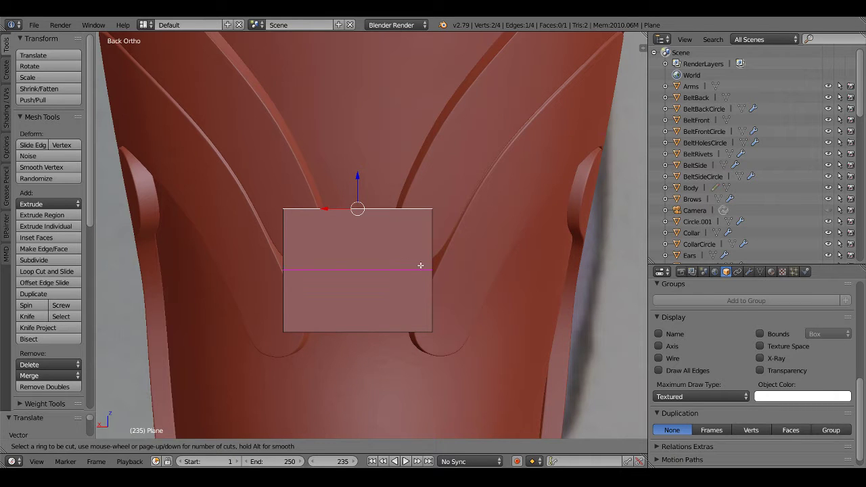
Add a horizontal loop cut across the middle of the plane
left_click(420, 265)
right_click(420, 265)
mouse_move(498, 334)
middle_mouse_down()
mouse_move(410, 330)
mouse_move(478, 342)
mouse_move(414, 320)
mouse_move(545, 341)
mouse_move(620, 340)
mouse_move(333, 285)
middle_mouse_up()
scroll(361, 266, "up", 5)
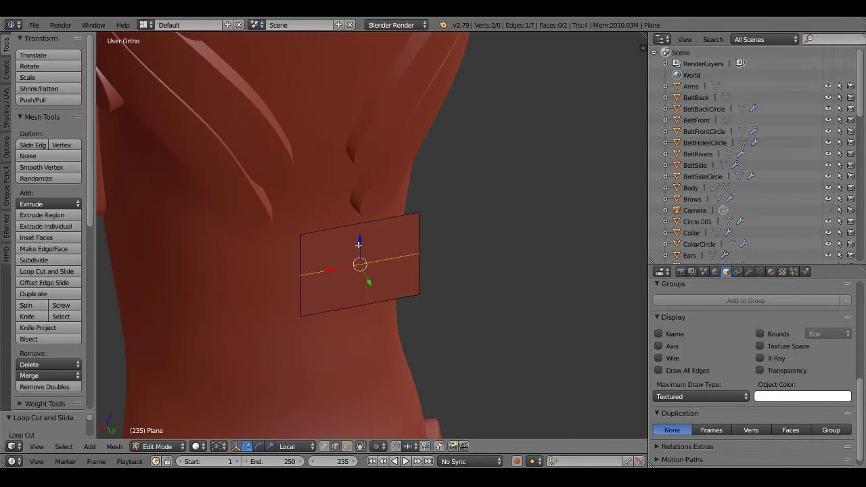
Add evenly spaced vertical loop cuts and select the plane's side edge
key("ctrl+r")
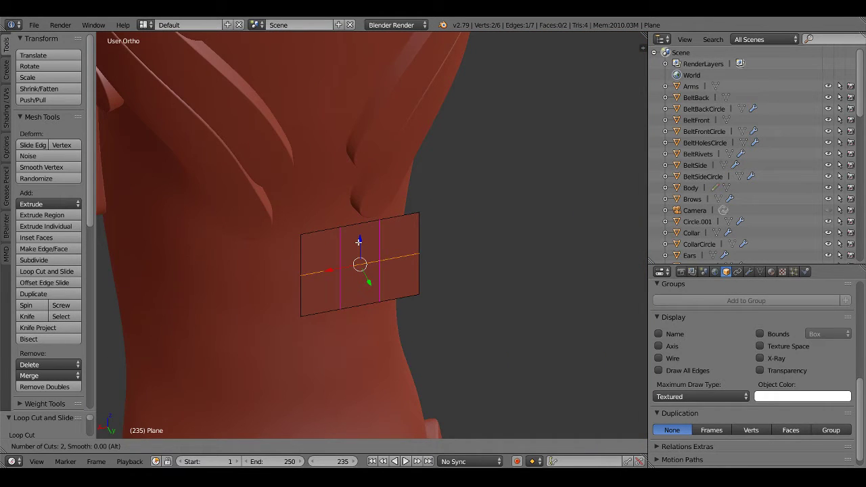
left_click(358, 242)
right_click(358, 242)
mouse_move(358, 241)
middle_mouse_down()
mouse_move(358, 257)
mouse_move(411, 298)
middle_mouse_up()
right_click(376, 309)
middle_click_drag(476, 276, 419, 301)
scroll(419, 301, "up", 3)
Extrude the side edge into a new strip section and slide it along local Y
key("e")
left_click(323, 284)
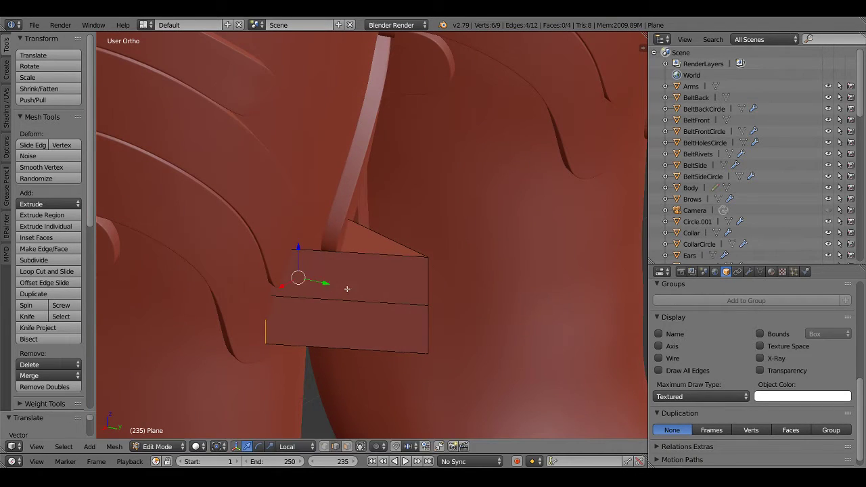
key("KP_3")
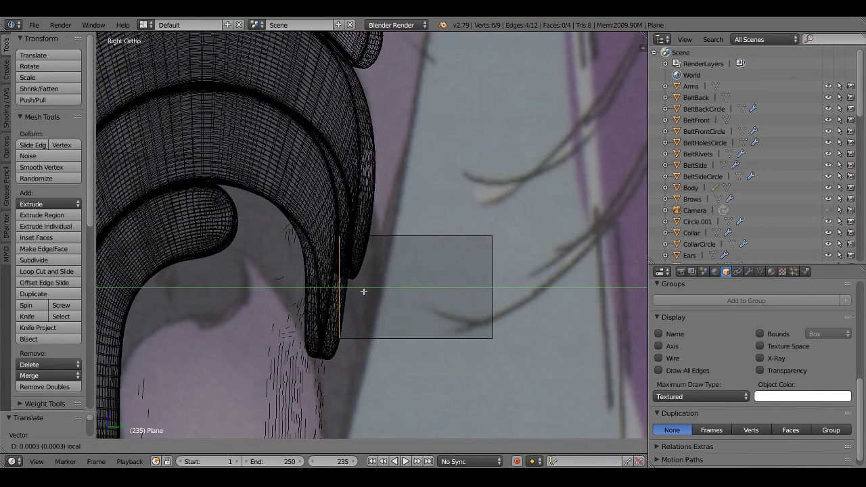
key("g")
key("y")
key("y")
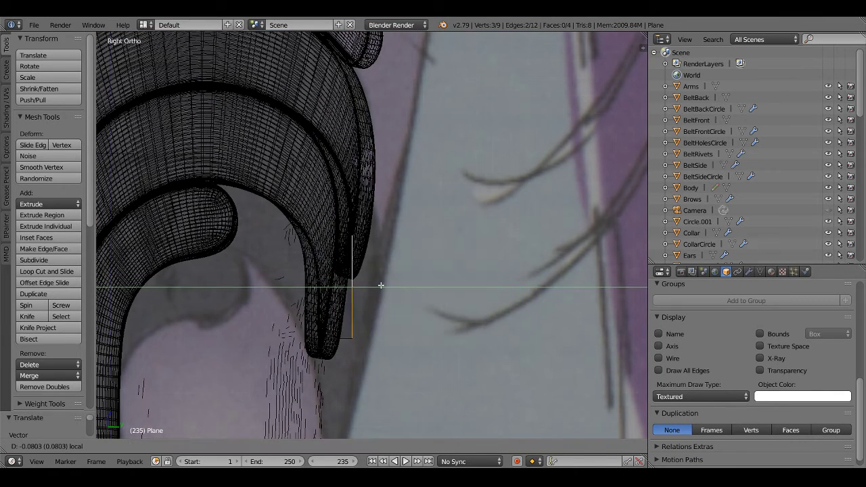
left_click(371, 285)
Select the whole strip and check its fit from the right side view
key("a")
middle_click_drag(364, 276, 367, 286, "shift")
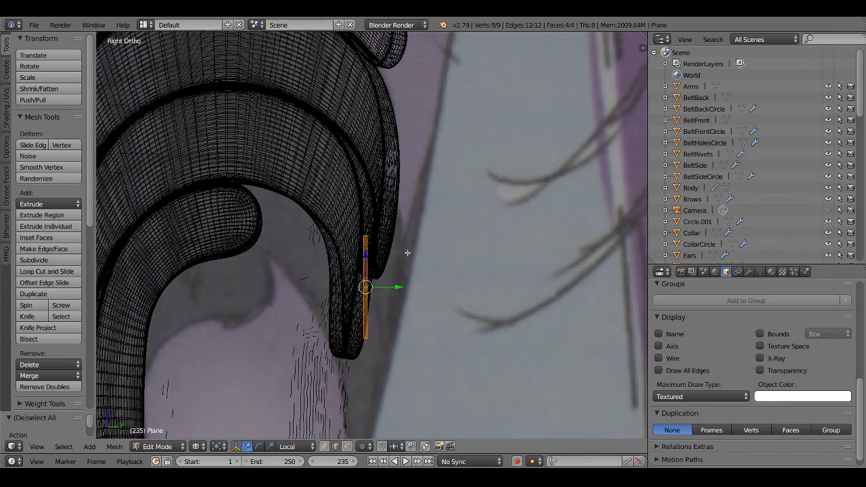
scroll(417, 257, "up", 2)
middle_click_drag(418, 257, 433, 287)
key("z")
mouse_move(389, 315)
middle_mouse_down()
mouse_move(431, 269)
mouse_move(397, 309)
mouse_move(407, 330)
mouse_move(337, 286)
middle_mouse_up()
key("KP_3")
key("z")
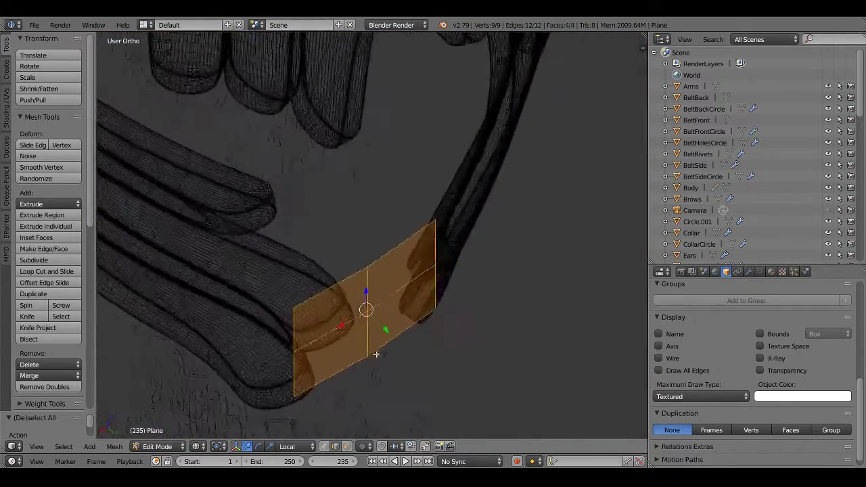
Add two more loop cuts across the strip
key("ctrl+r")
left_click(338, 286)
left_click(337, 285)
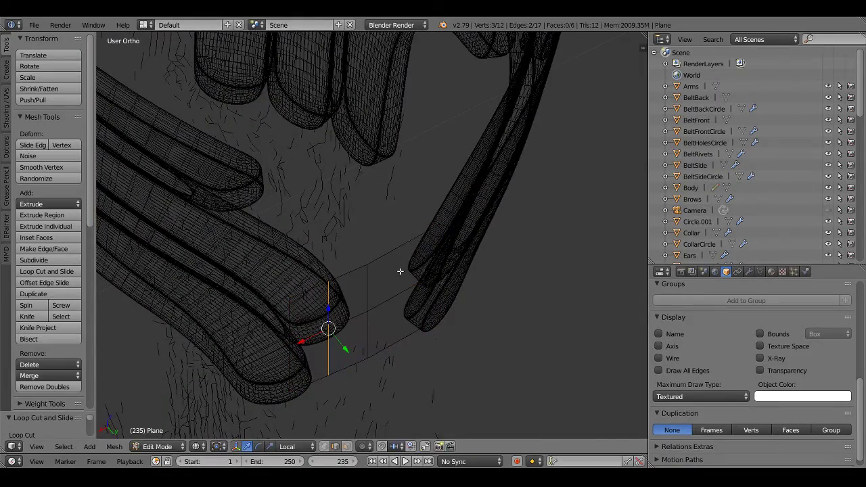
key("ctrl+r")
left_click(400, 270)
mouse_move(400, 271)
middle_mouse_down()
mouse_move(344, 314)
mouse_move(366, 313)
mouse_move(412, 278)
middle_mouse_up()
scroll(365, 313, "up", 3)
Select the strip's middle vertices with X-Ray on and test moving them along Y
right_click(365, 315, "alt+shift")
key("g")
left_click(399, 306)
key("z")
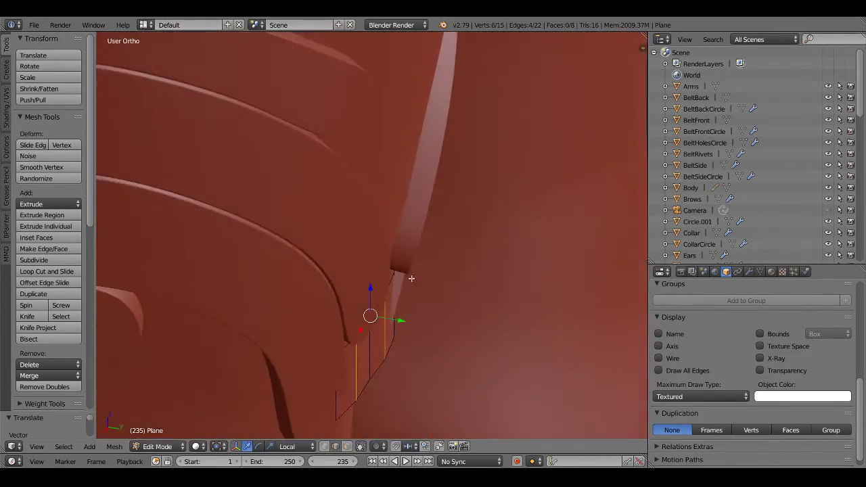
left_click(759, 358)
middle_click_drag(379, 311, 395, 325)
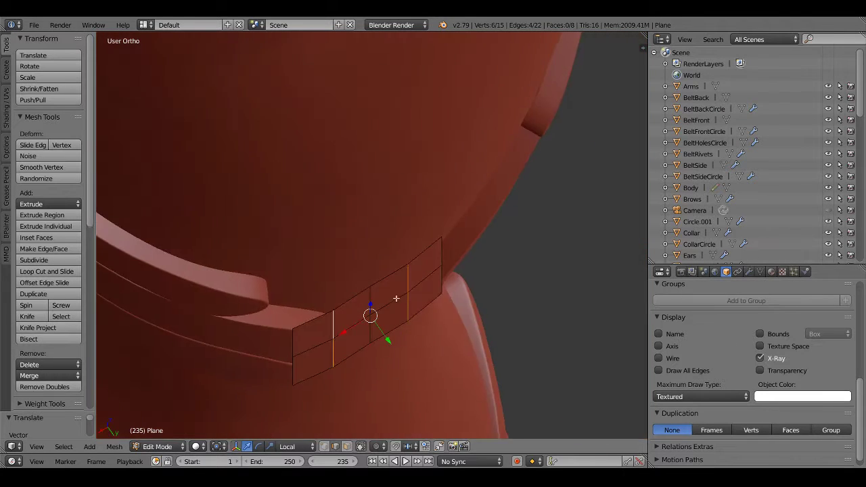
key("g")
key("y")
key("y")
right_click(395, 325)
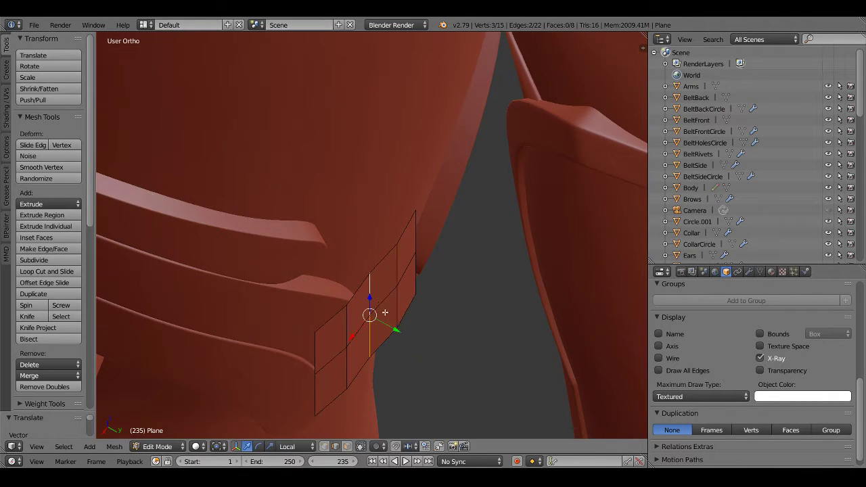
mouse_move(391, 321)
middle_mouse_down()
mouse_move(427, 292)
mouse_move(423, 286)
middle_mouse_up()
Rotate the whole strip more upright in the right side view
key("a")
key("KP_3")
key("z")
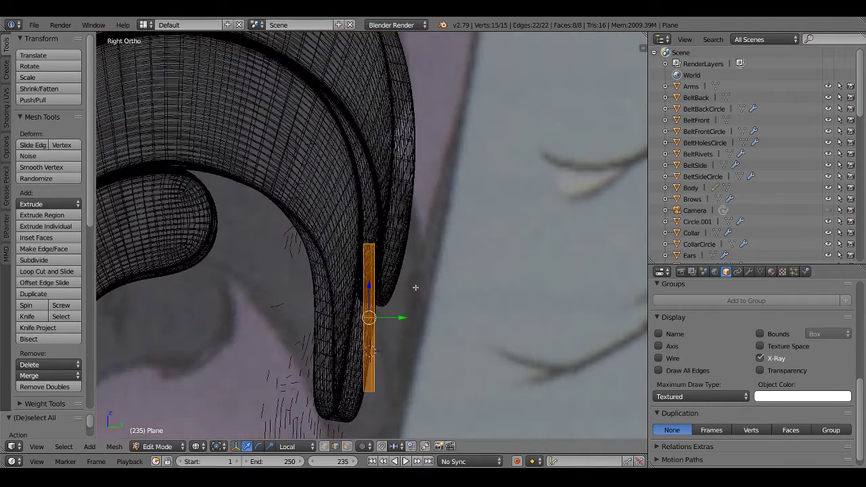
key("r")
left_click(440, 224)
key("z")
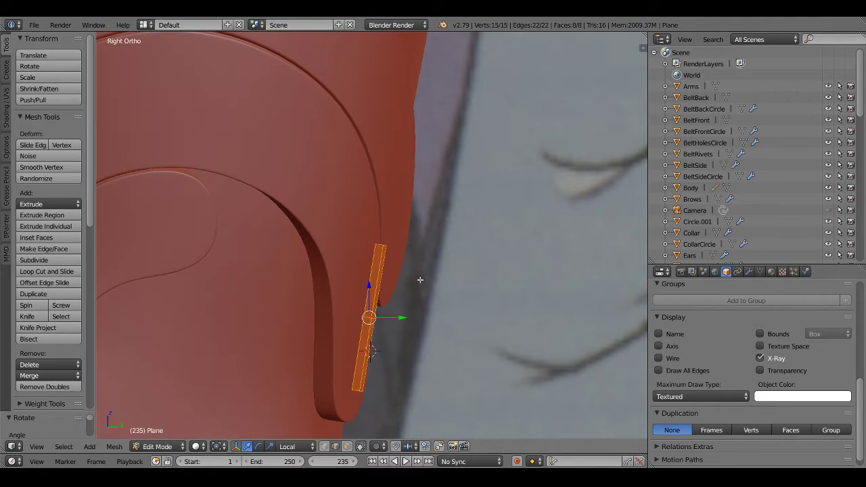
mouse_move(466, 228)
middle_mouse_down()
mouse_move(487, 284)
mouse_move(481, 311)
mouse_move(390, 349)
middle_mouse_up()
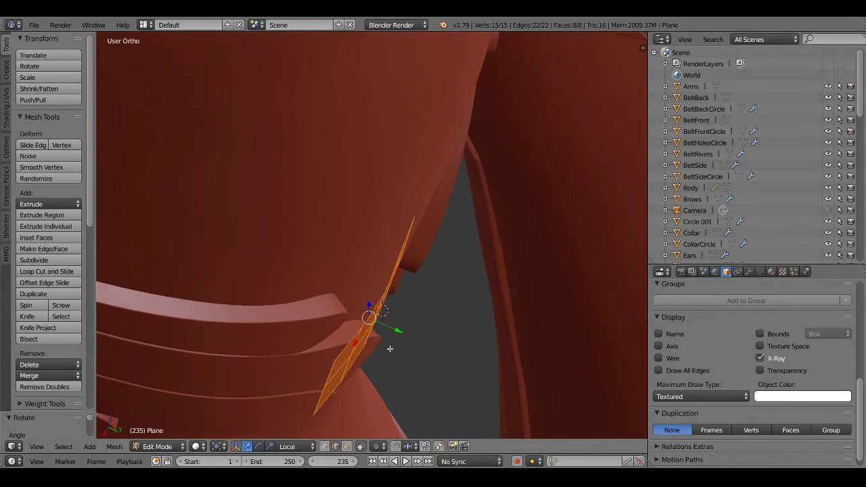
Move the strip along local Y to sit against the armor
key("g")
key("y")
key("y")
left_click(385, 326)
key("shift+KP_7")
key("g")
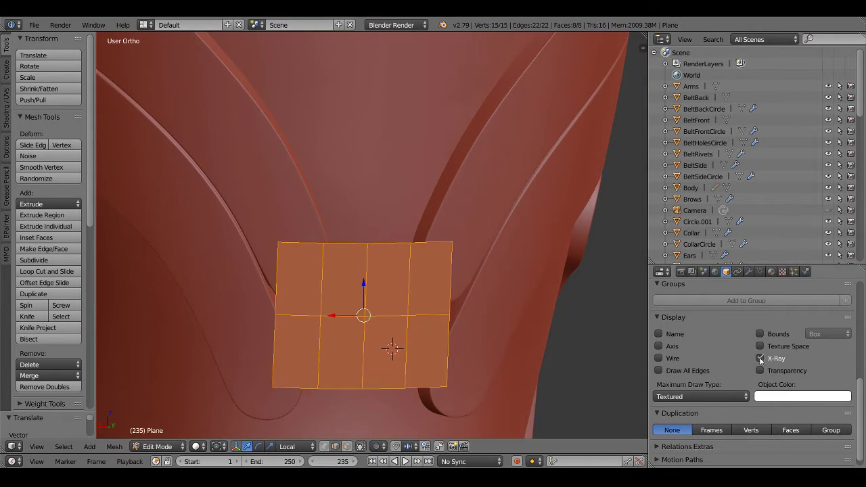
left_click(433, 302)
key("KP_3")
key("z")
Extrude the strip twice as a trial thickness and move the extruded part
key("e")
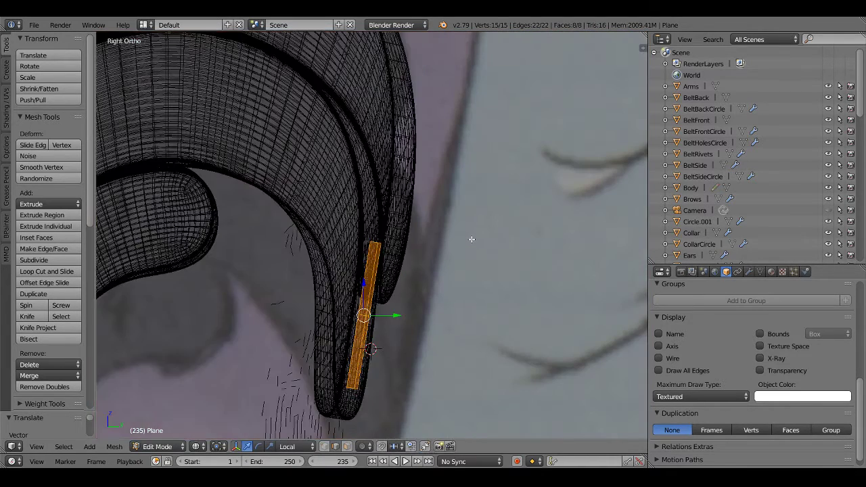
left_click(476, 238)
key("e")
left_click(480, 257)
key("z")
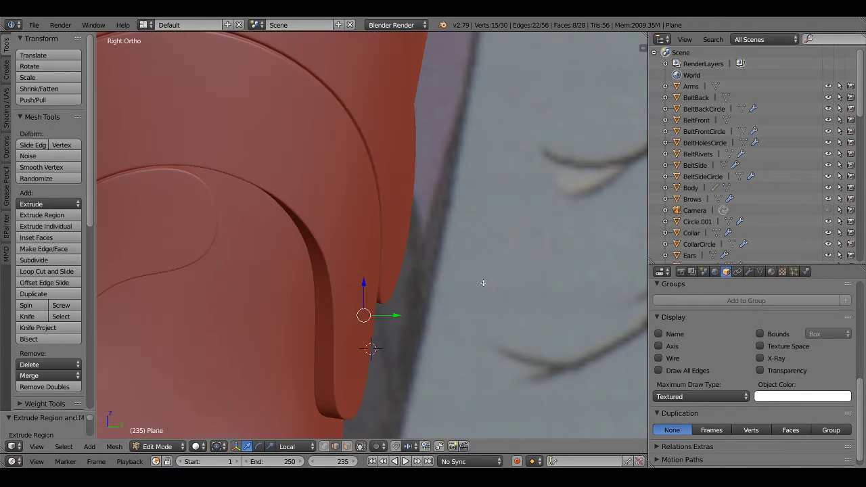
middle_click_drag(483, 283, 379, 332)
key("g")
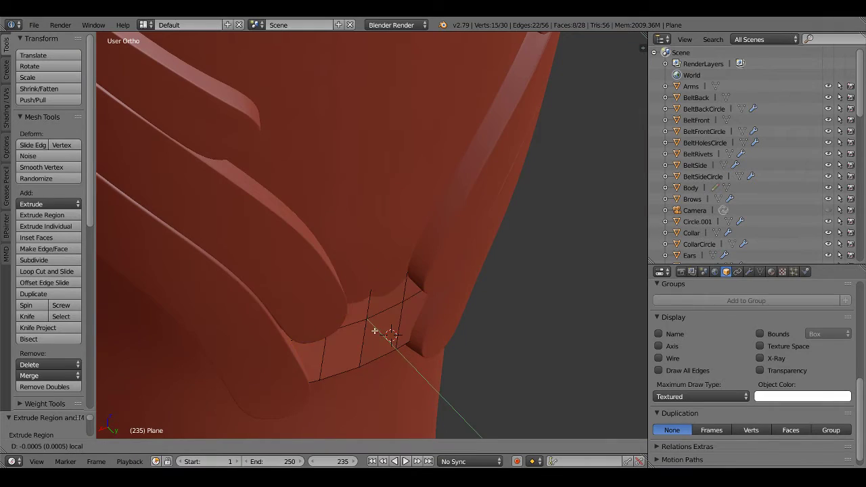
left_click(365, 325)
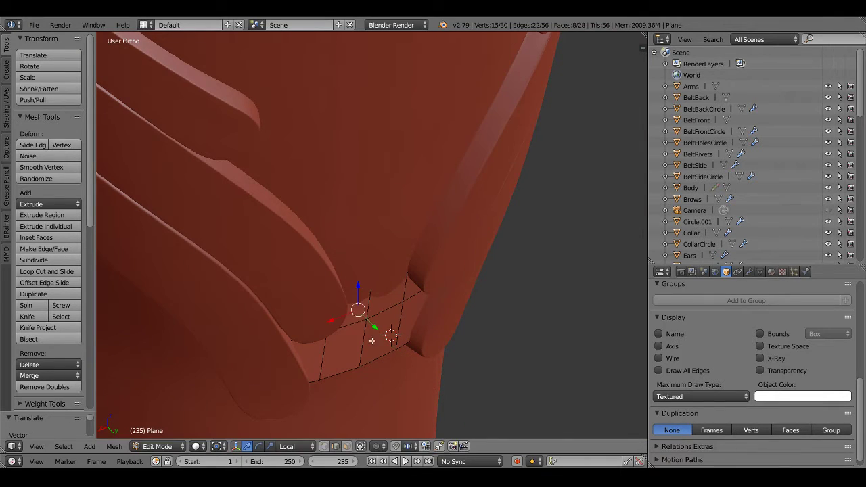
Nudge the strip along Y and merge its duplicate vertices
middle_click_drag(365, 326, 406, 310)
key("z")
left_click_drag(406, 310, 383, 312)
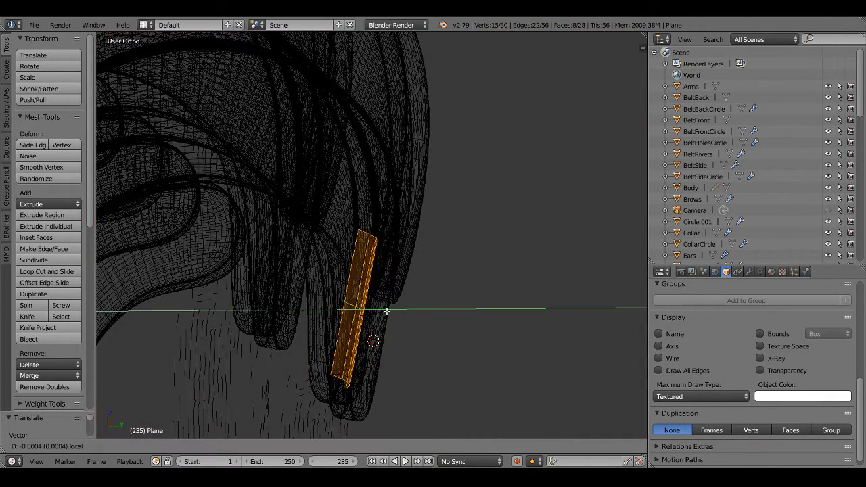
key("w")
left_click(358, 266)
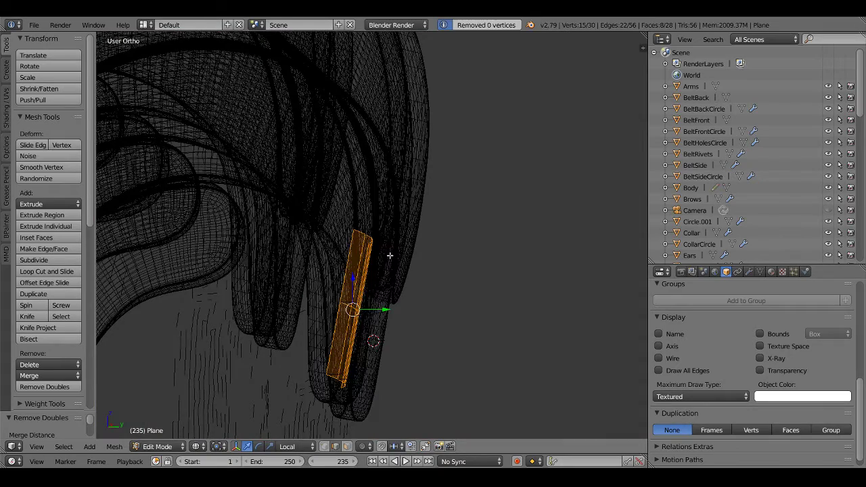
Reselect the whole strip and rotate it again in the right side view
middle_click_drag(386, 257, 420, 313)
key("z")
key("a")
key("KP_3")
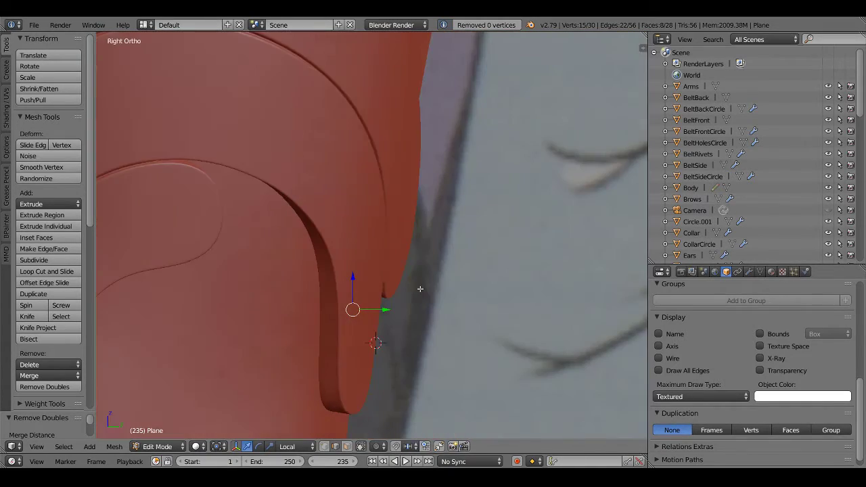
key("z")
key("a")
key("r")
left_click(468, 239)
key("z")
mouse_move(468, 240)
middle_mouse_down()
mouse_move(385, 338)
mouse_move(435, 308)
mouse_move(443, 251)
mouse_move(437, 305)
mouse_move(424, 328)
mouse_move(400, 344)
mouse_move(355, 348)
middle_mouse_up()
Delete the trial extruded geometry and select the plane's faces in face mode
key("KP_3")
key("z")
key("x")
left_click(357, 320)
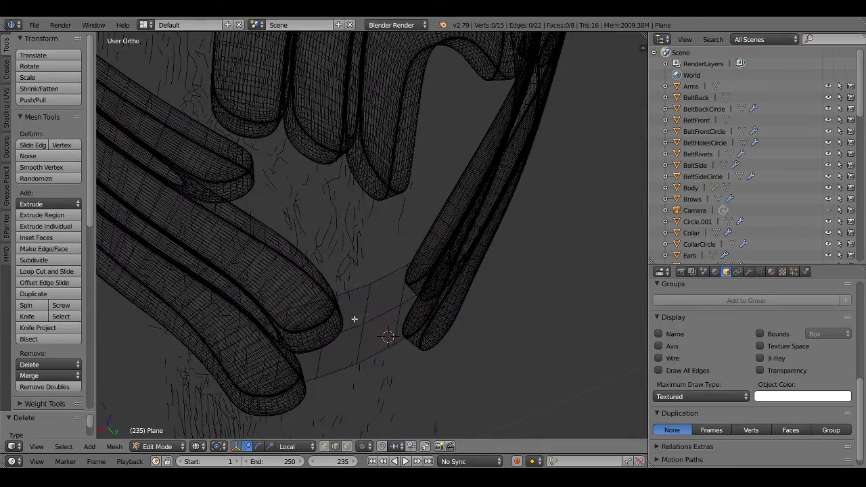
key("ctrl+Tab")
left_click(363, 335)
left_click(367, 319, "alt")
Shift the plane slightly along local Y against the armor behind the knee
key("a")
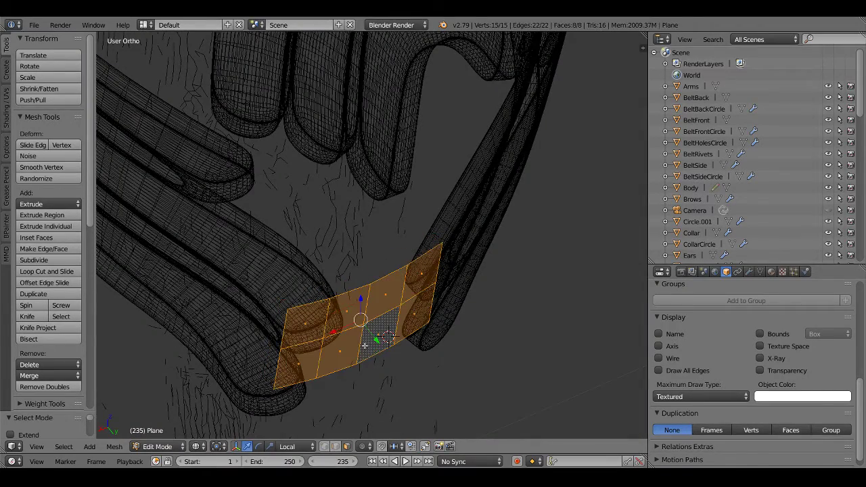
key("KP_3")
key("z")
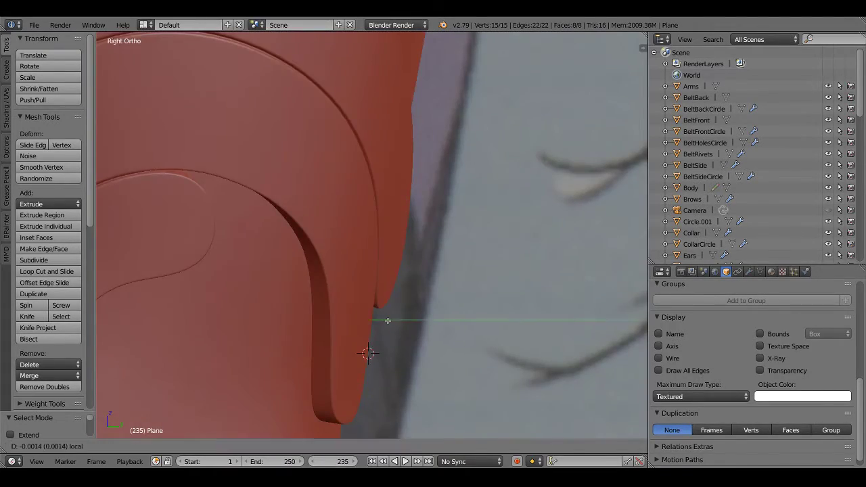
left_click(388, 321)
key("z")
key("g")
key("y")
key("y")
key("z")
Leave Edit Mode to check the strip, then return to editing its mesh
mouse_move(375, 320)
middle_mouse_down()
mouse_move(462, 290)
mouse_move(449, 318)
mouse_move(440, 299)
mouse_move(422, 304)
mouse_move(363, 257)
mouse_move(362, 272)
mouse_move(437, 290)
mouse_move(524, 284)
mouse_move(338, 297)
middle_mouse_up()
key("z")
key("z")
key("Tab")
key("z")
scroll(371, 280, "up", 2)
key("Tab")
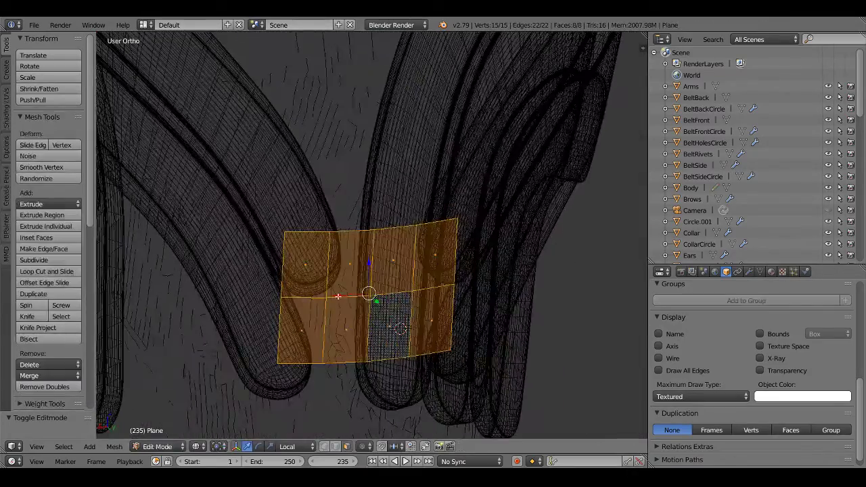
Add a 0.01-thick Solidify modifier to the strap plane and inspect the thickened strip
left_click(749, 272)
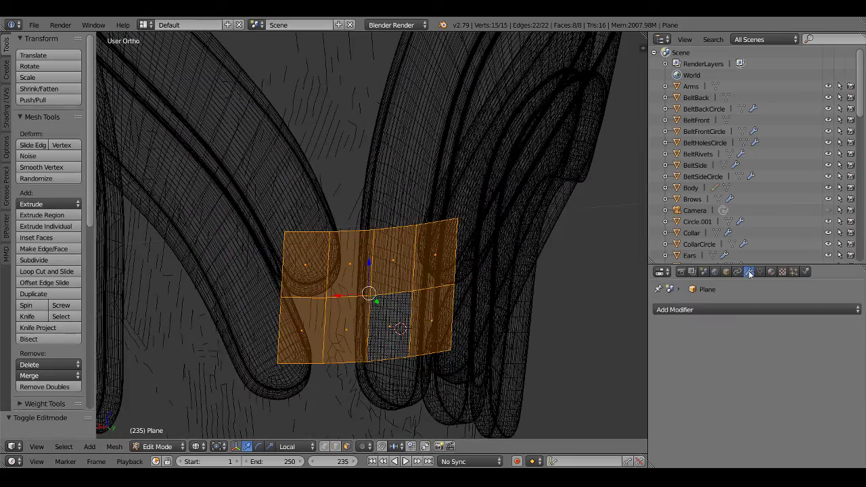
left_click(723, 310)
left_click(615, 297)
key("z")
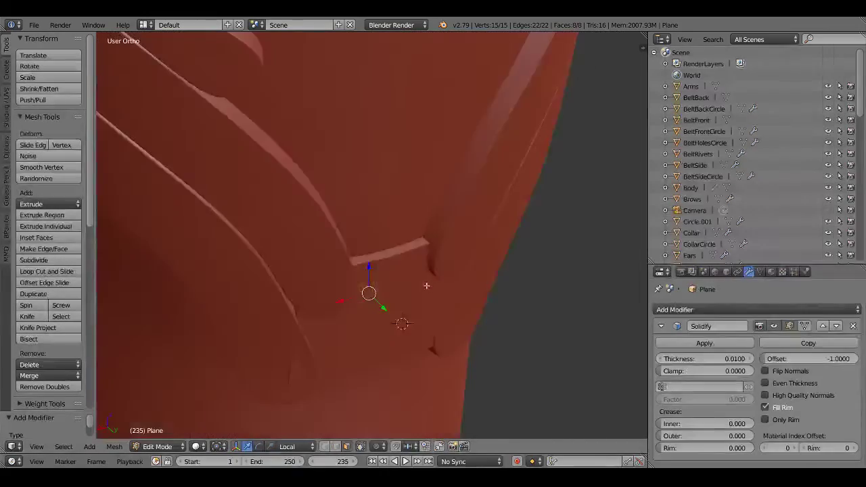
mouse_move(426, 285)
middle_mouse_down()
mouse_move(460, 286)
mouse_move(350, 276)
mouse_move(467, 261)
mouse_move(483, 246)
mouse_move(437, 244)
mouse_move(405, 271)
mouse_move(441, 280)
mouse_move(449, 297)
middle_mouse_up()
key("z")
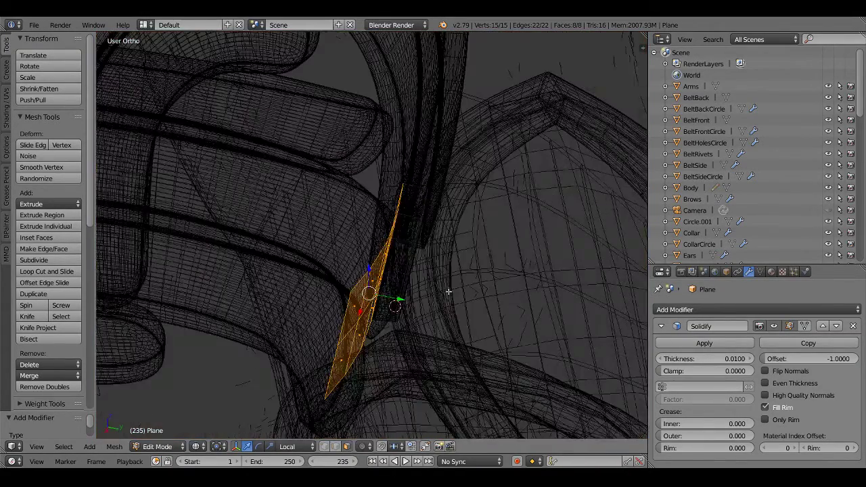
key("z")
middle_click_drag(636, 341, 521, 335)
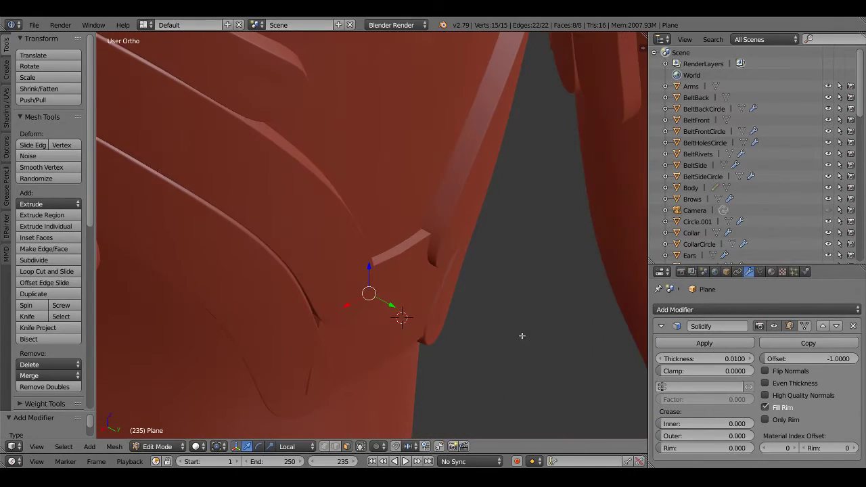
Apply the Solidify modifier from Object Mode so the thickness becomes permanent mesh
left_click(697, 343)
key("Tab")
left_click(697, 343)
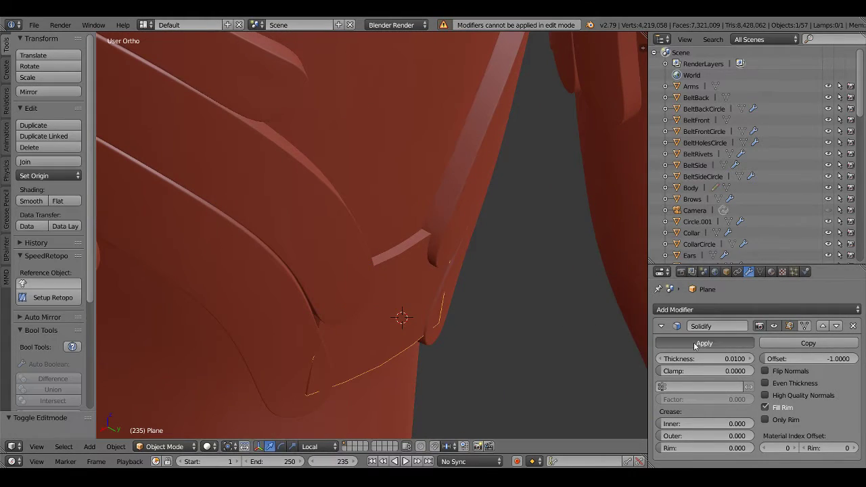
middle_click_drag(392, 293, 414, 283)
key("z")
middle_click_drag(392, 334, 383, 341)
Back in Edit Mode with face selection, pick a face on the strap plane
key("Tab")
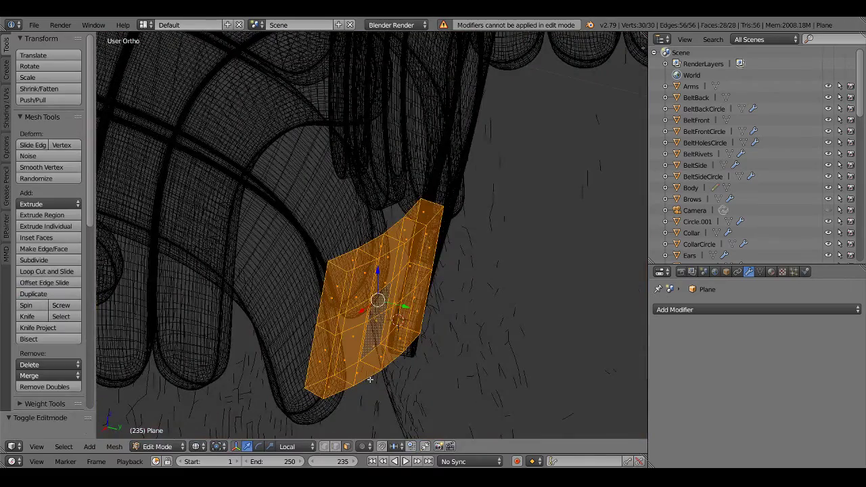
right_click(369, 379, "alt")
right_click(338, 382, "alt")
key("ctrl+Tab")
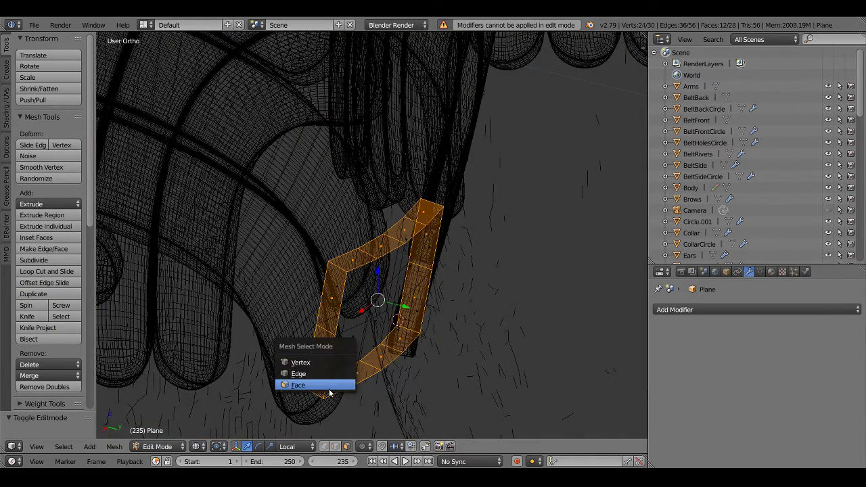
left_click(328, 386)
right_click(369, 377)
scroll(372, 379, "up", 3)
key("z")
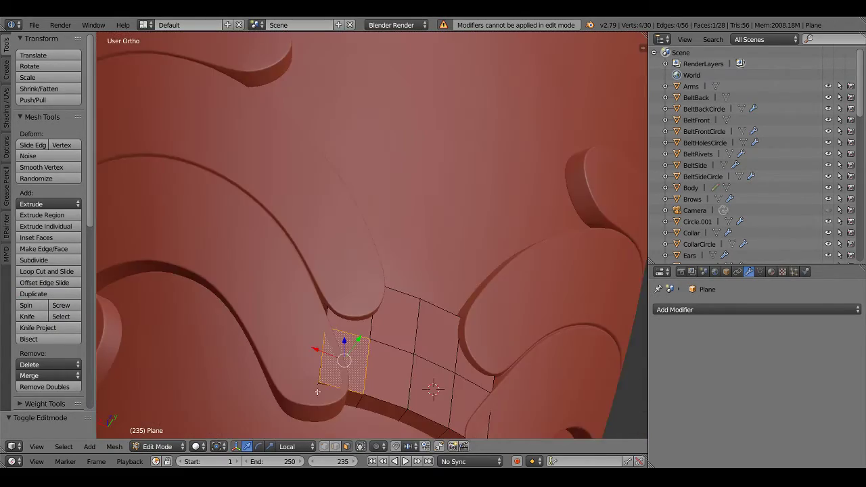
middle_click_drag(339, 299, 399, 365)
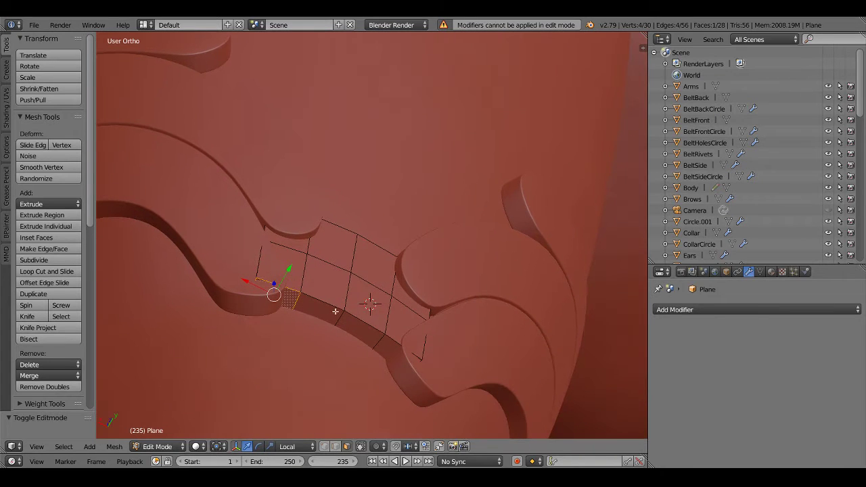
Extend the selection to a row of three faces and slide them along Y against the leg
right_click(364, 334, "ctrl")
mouse_move(357, 347)
middle_mouse_down()
mouse_move(354, 372)
mouse_move(311, 387)
mouse_move(311, 402)
mouse_move(431, 408)
middle_mouse_up()
key("z")
key("KP_3")
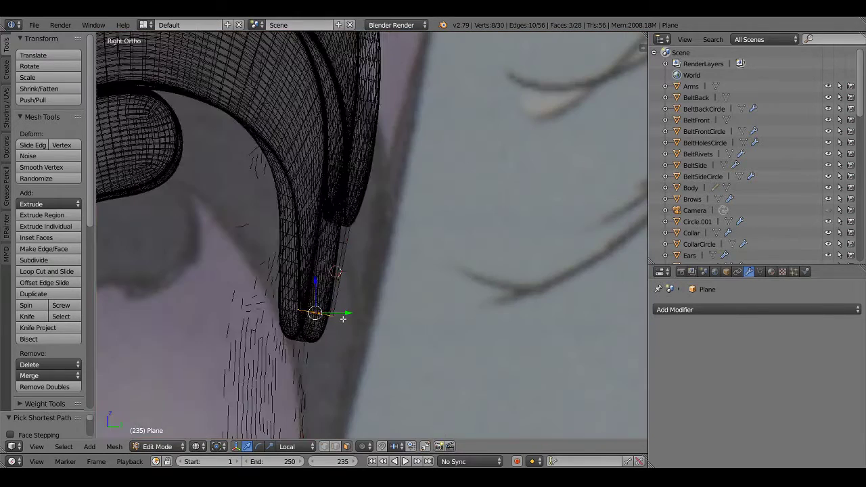
key("z")
key("g")
key("y")
left_click(362, 303)
Add another face and slide the selected faces along Y onto the back of the leg
middle_click_drag(362, 303, 328, 317)
key("z")
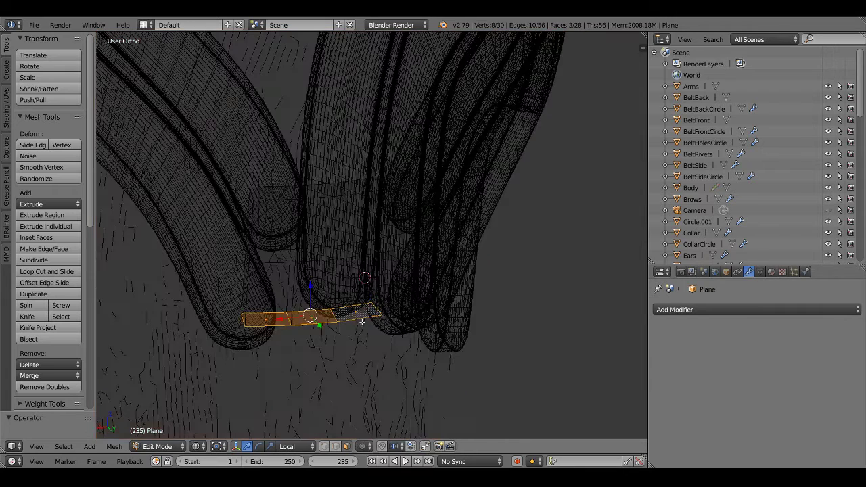
right_click(391, 304, "shift")
scroll(392, 304, "up", 3)
key("z")
scroll(365, 312, "up", 3)
key("g")
key("y")
key("y")
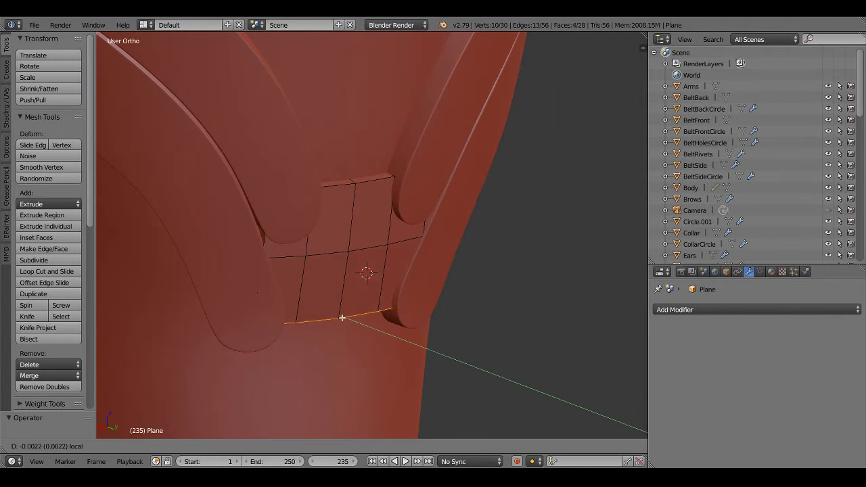
left_click(340, 317)
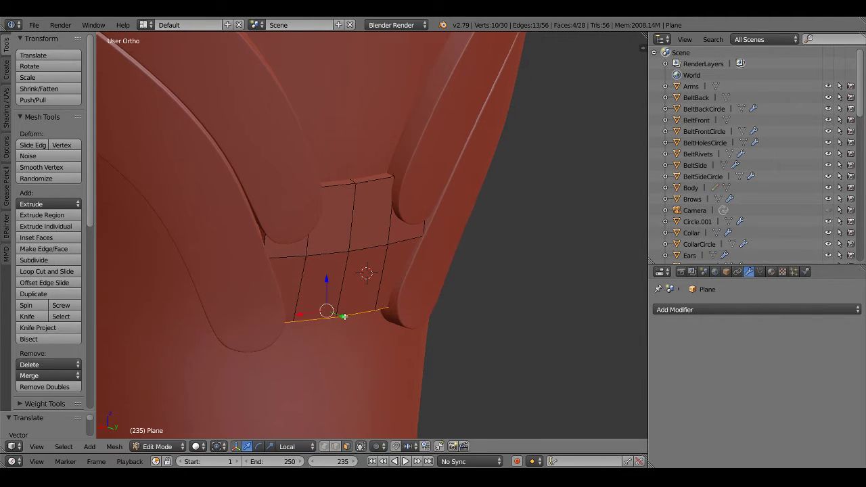
From a back view, switch to edge select, select the whole strap and scale it along X
key("ctrl+KP_1")
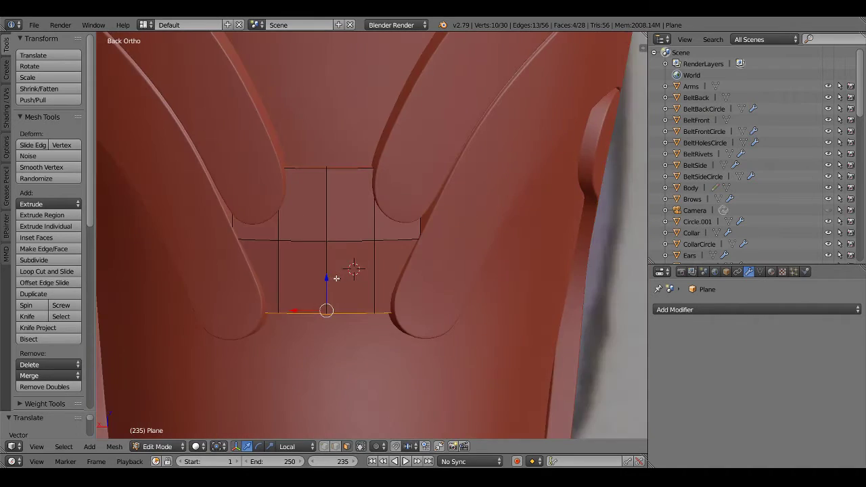
middle_click_drag(336, 278, 358, 315, "shift")
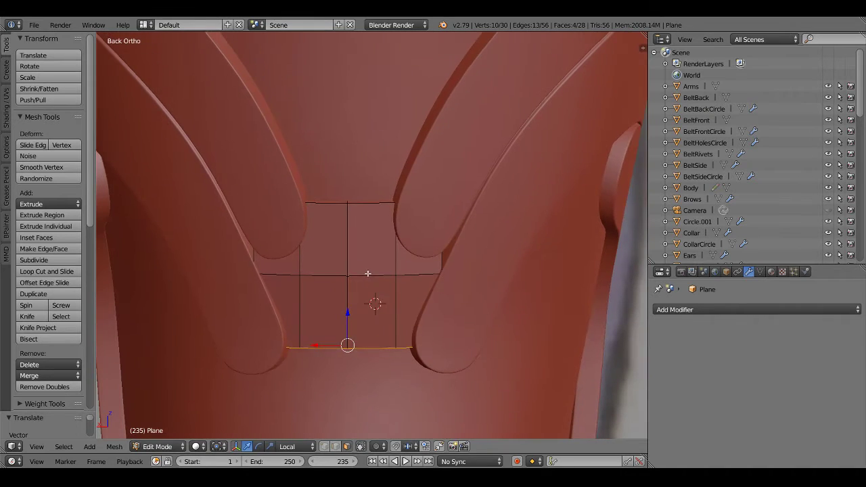
right_click(358, 272, "ctrl+alt")
key("z")
key("ctrl+Tab")
left_click(337, 266)
right_click(325, 272, "alt")
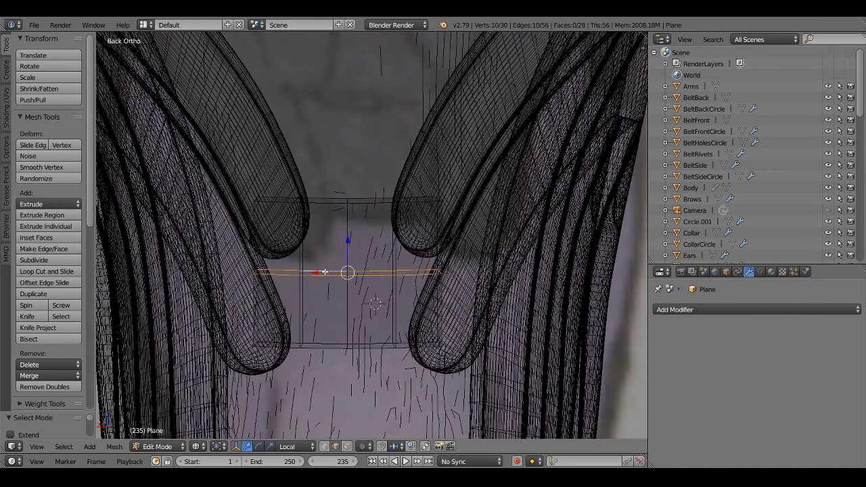
key("z")
key("a")
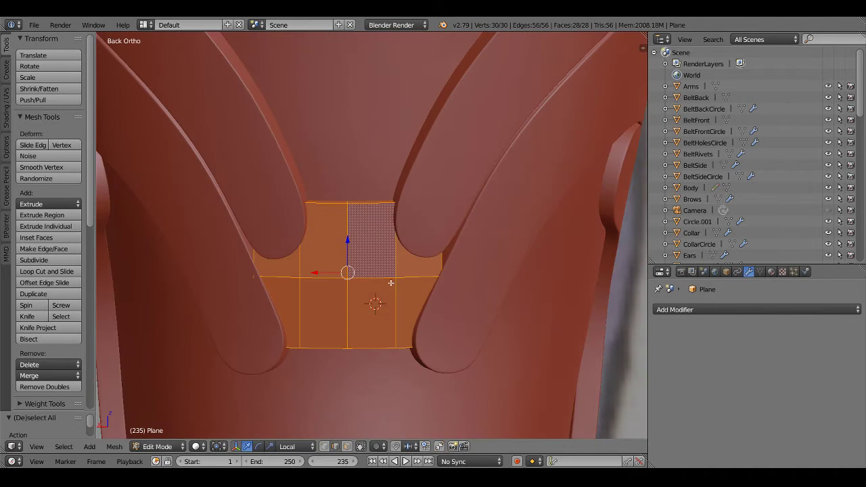
key("s")
key("x")
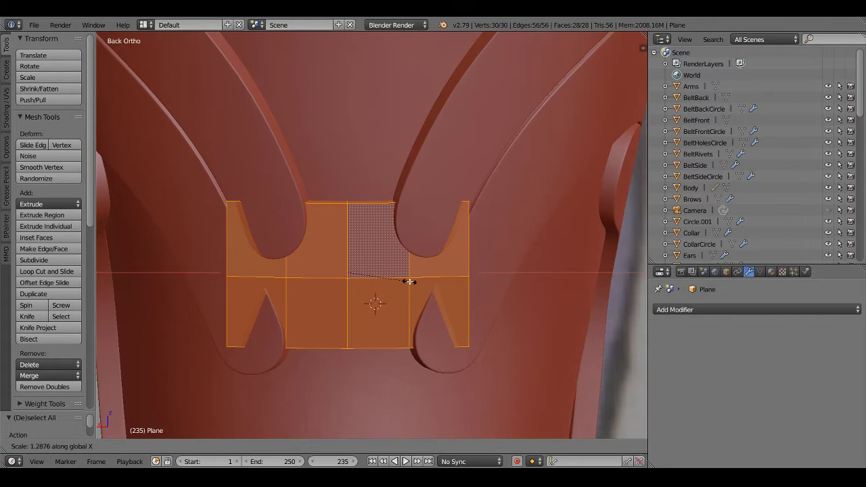
Confirm the strap's wider X stretch and select its side end faces
left_click(408, 282)
middle_click_drag(408, 281, 300, 321)
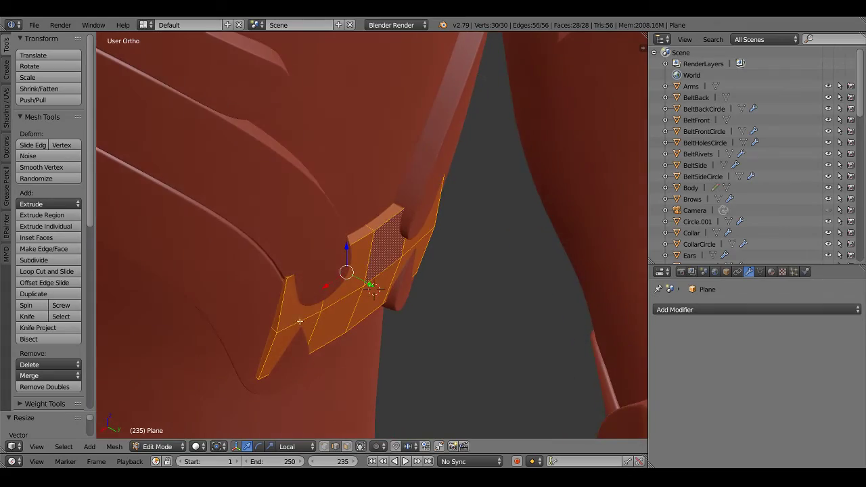
key("ctrl+Tab")
left_click(272, 336)
right_click(272, 310)
middle_click_drag(268, 348, 305, 338)
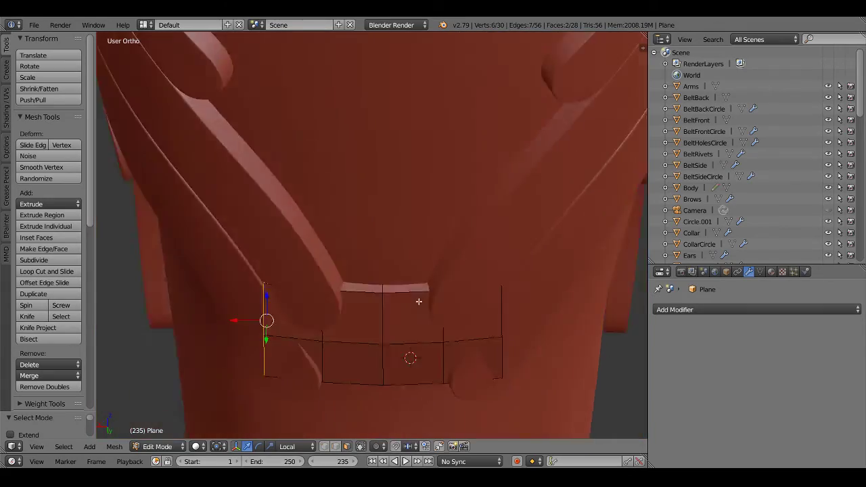
key("z")
right_click(415, 377, "shift")
mouse_move(480, 329)
middle_mouse_down()
mouse_move(415, 377)
mouse_move(412, 327)
mouse_move(377, 290)
middle_mouse_up()
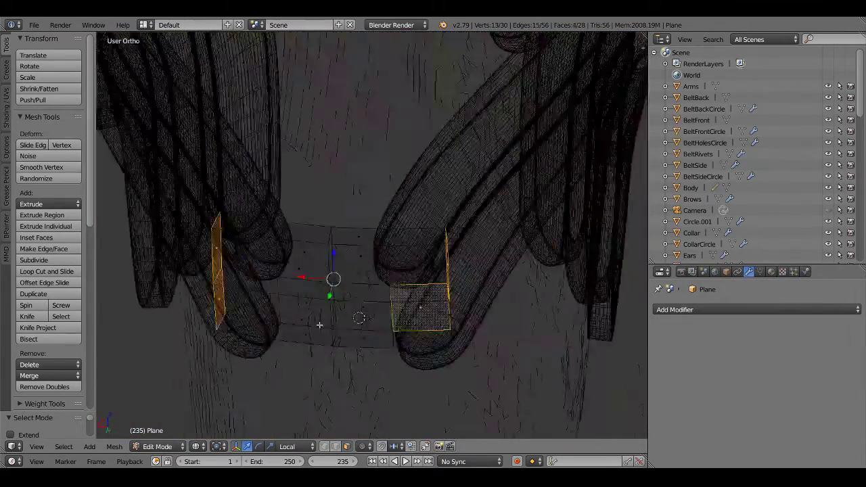
right_click(377, 289, "shift")
key("z")
Nudge the selected end faces toward the leg surface and show the Object display settings
left_click_drag(354, 288, 345, 281)
middle_click_drag(345, 281, 437, 326)
key("z")
key("z")
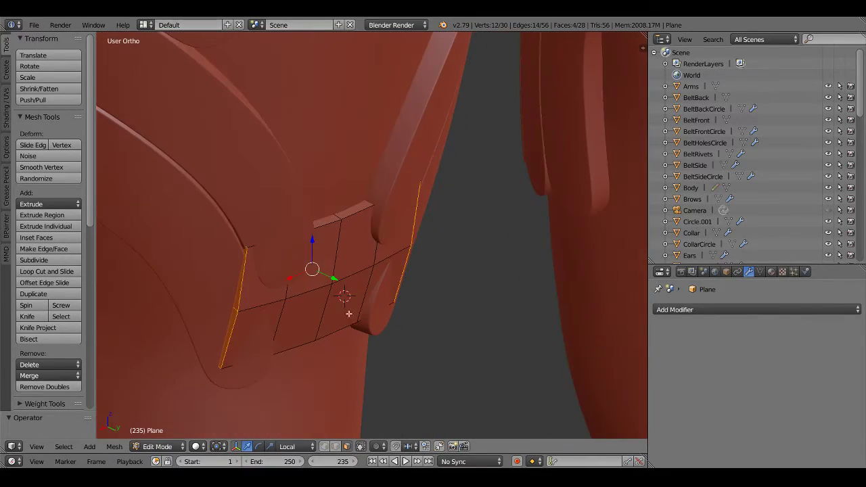
left_click_drag(331, 279, 319, 273)
key("z")
middle_click_drag(319, 274, 351, 309)
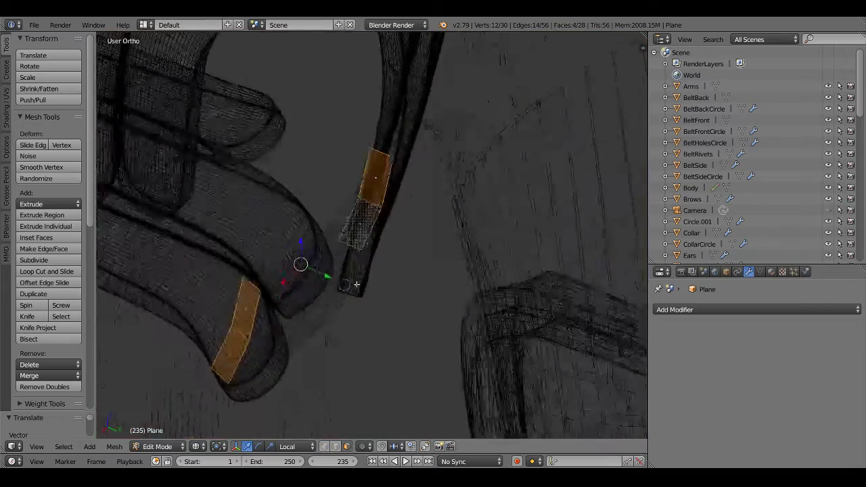
key("z")
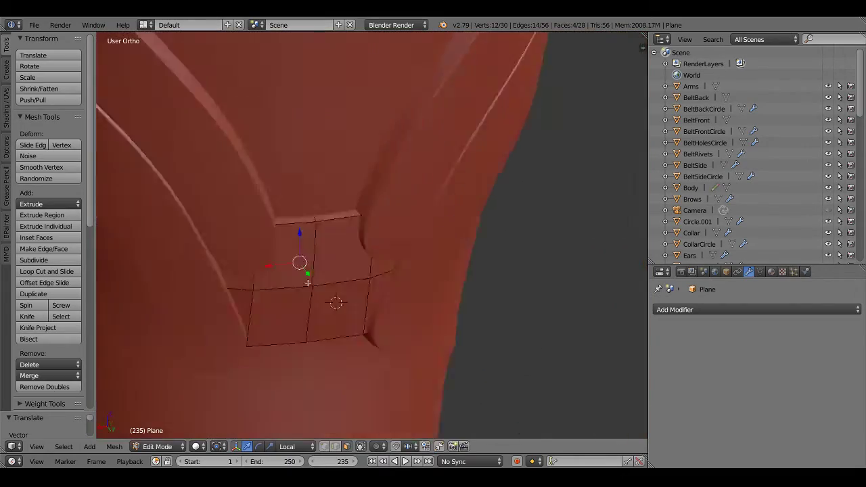
mouse_move(324, 281)
middle_mouse_down()
mouse_move(305, 133)
mouse_move(342, 256)
mouse_move(379, 291)
middle_mouse_up()
key("z")
left_click(724, 272)
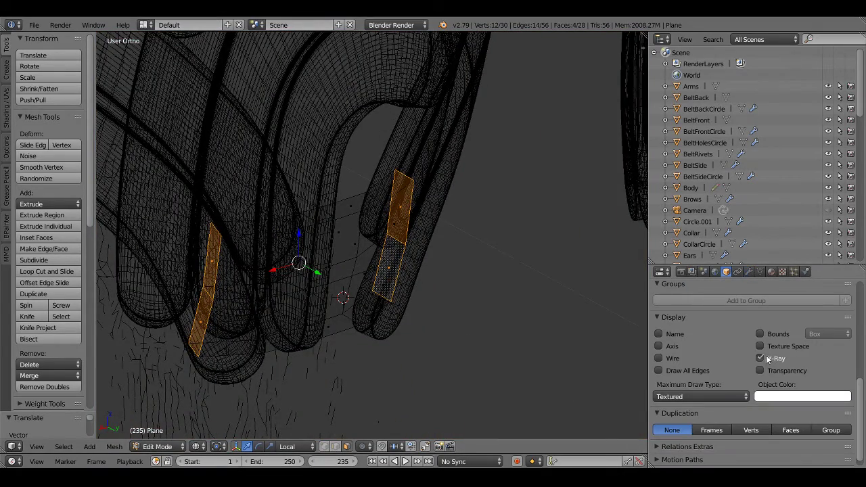
Switch to edge selection and select the strap's middle edge loop
key("z")
key("KP_Decimal")
key("ctrl+Tab")
left_click(412, 273)
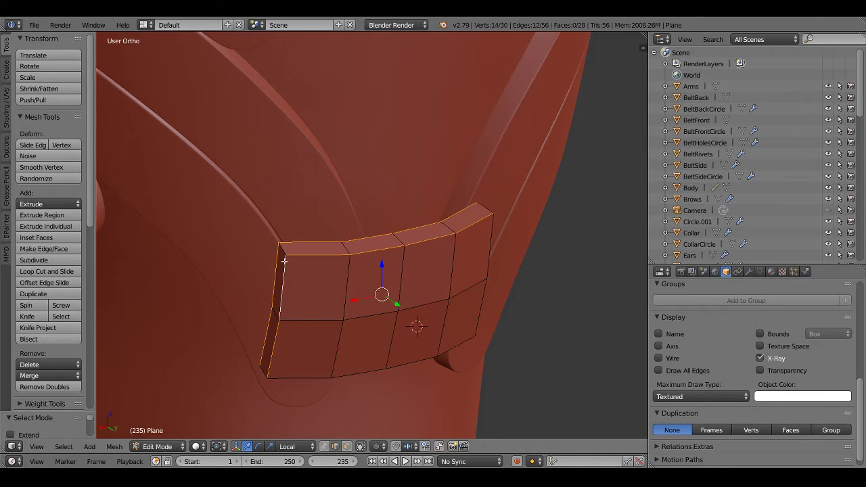
middle_click_drag(302, 313, 314, 329)
middle_click_drag(324, 389, 348, 363)
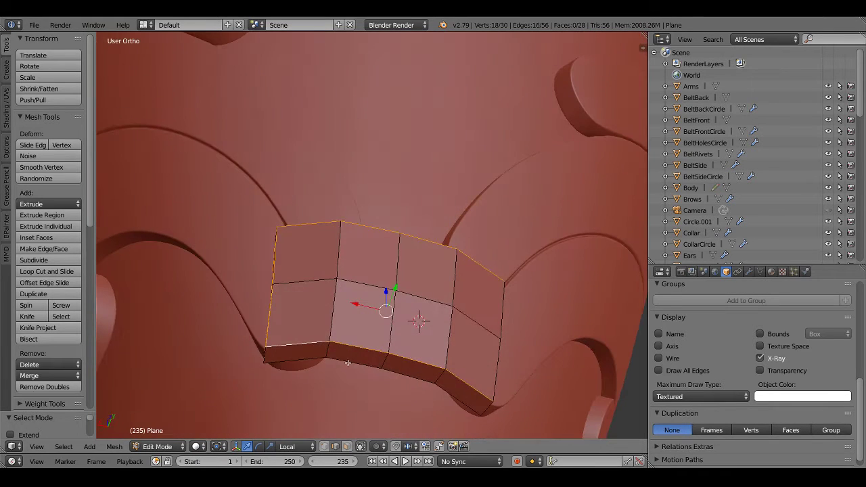
left_click(364, 284, "alt+shift")
Add the border edges and bevel them, scrolling up toward three segments
middle_click_drag(365, 285, 282, 370)
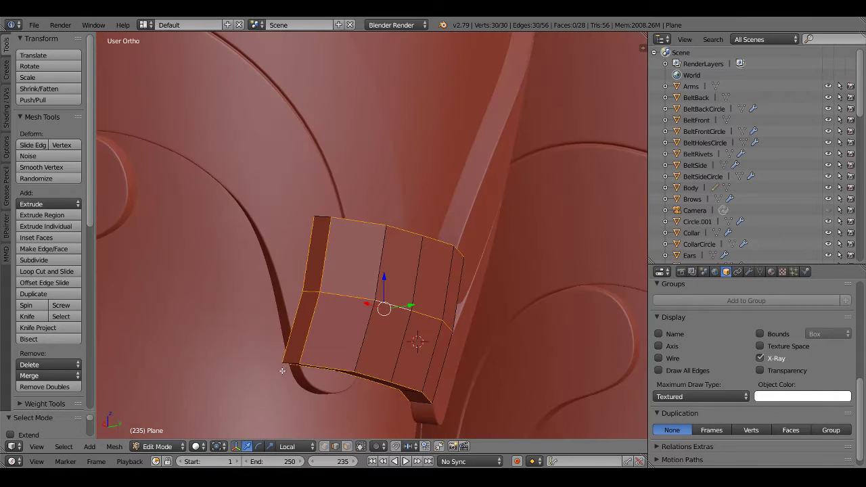
middle_click_drag(374, 360, 279, 316)
right_click(279, 316, "shift")
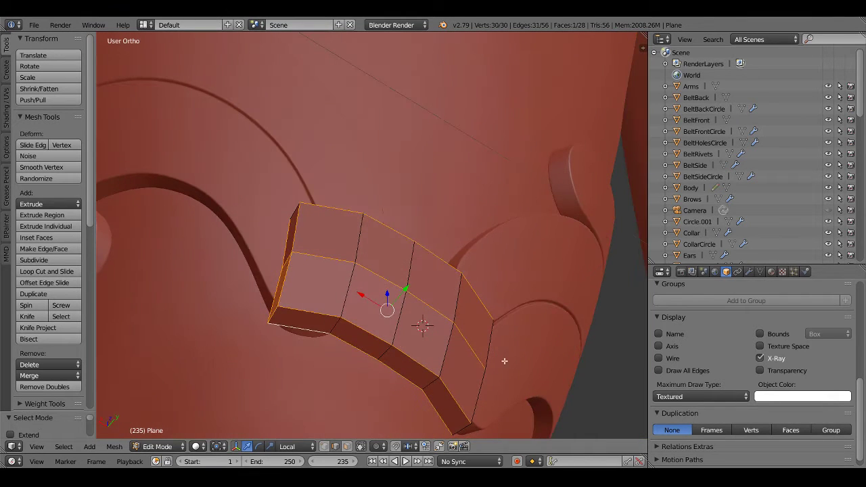
mouse_move(504, 361)
middle_mouse_down()
mouse_move(417, 388)
mouse_move(467, 336)
middle_mouse_up()
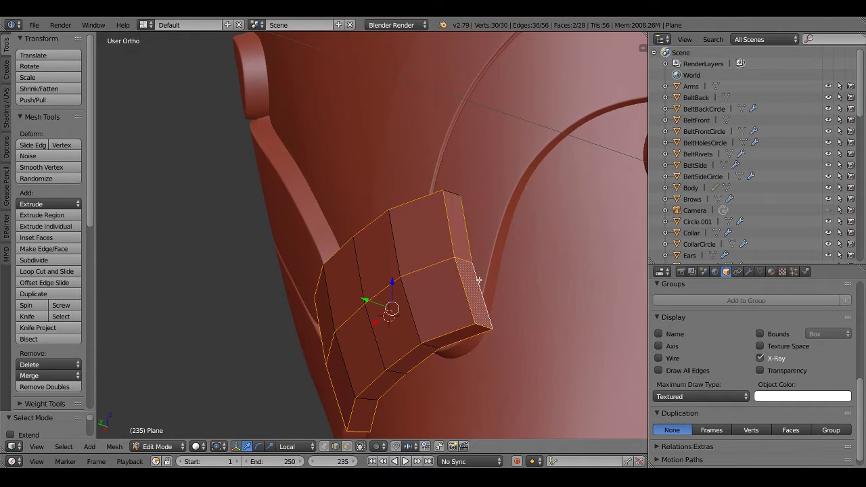
middle_click_drag(363, 232, 458, 302)
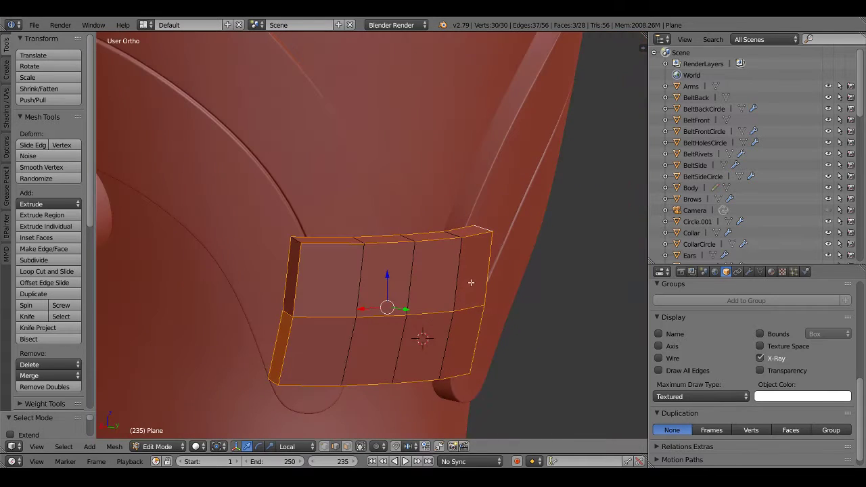
key("ctrl+b")
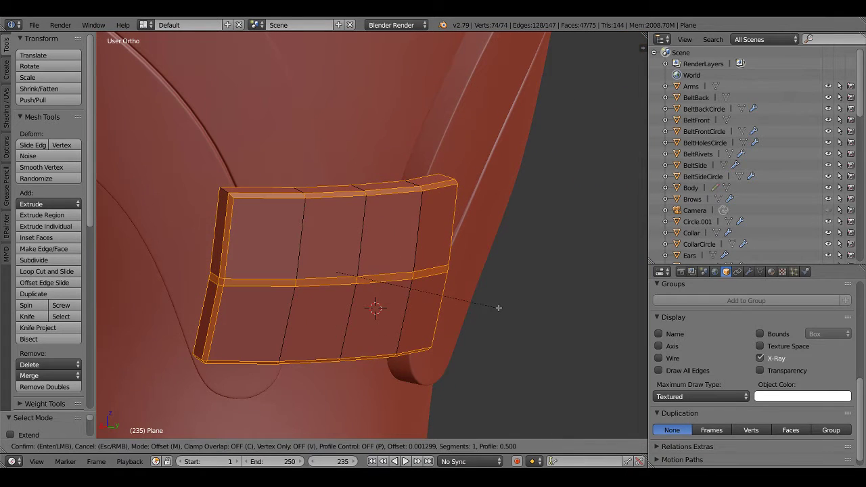
scroll(498, 307, "up", 1)
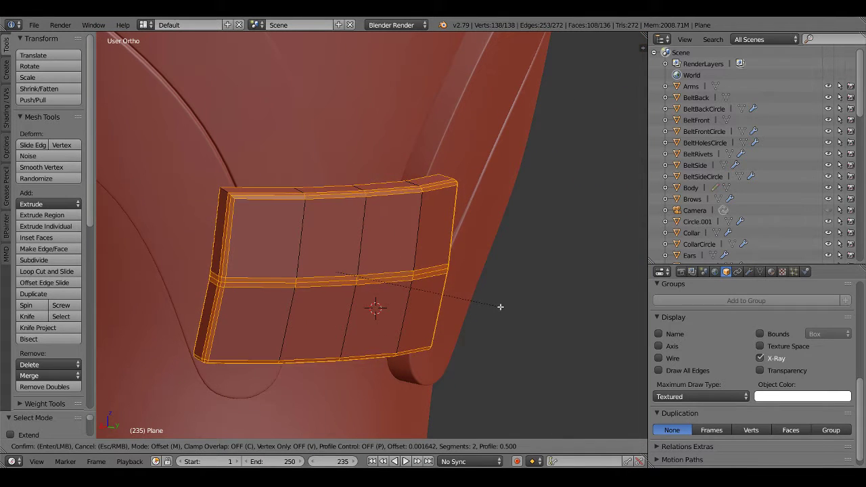
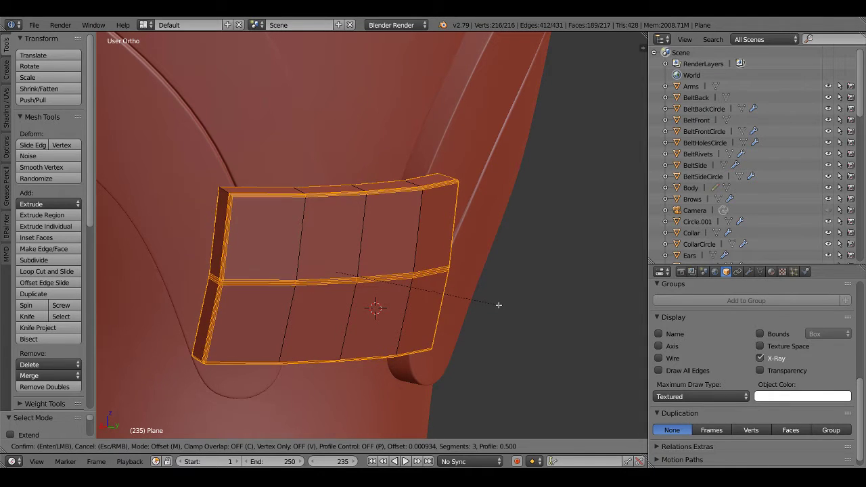
Scale the middle seam edge loop inward and check it in front, side and back views
left_click(499, 305)
mouse_move(498, 305)
middle_mouse_down()
mouse_move(435, 300)
mouse_move(438, 307)
middle_mouse_up()
scroll(435, 300, "up", 3)
right_click(435, 303, "alt")
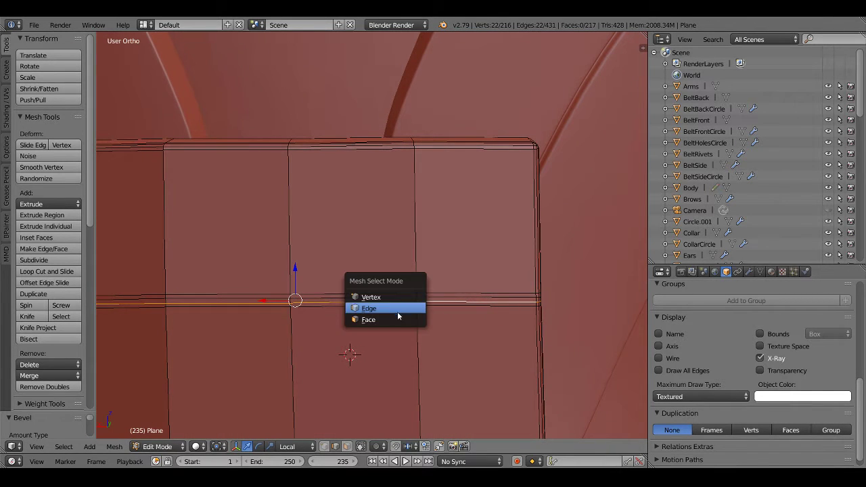
left_click(397, 313)
right_click(410, 297, "alt+shift")
key("KP_1")
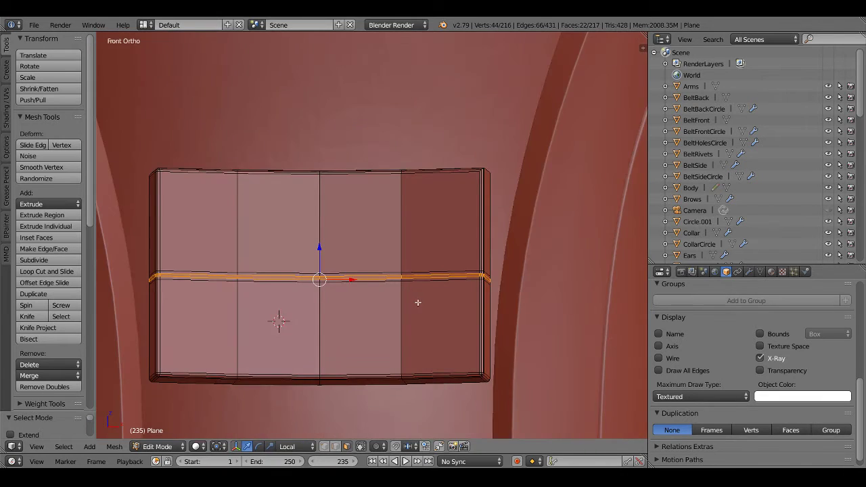
key("KP_3")
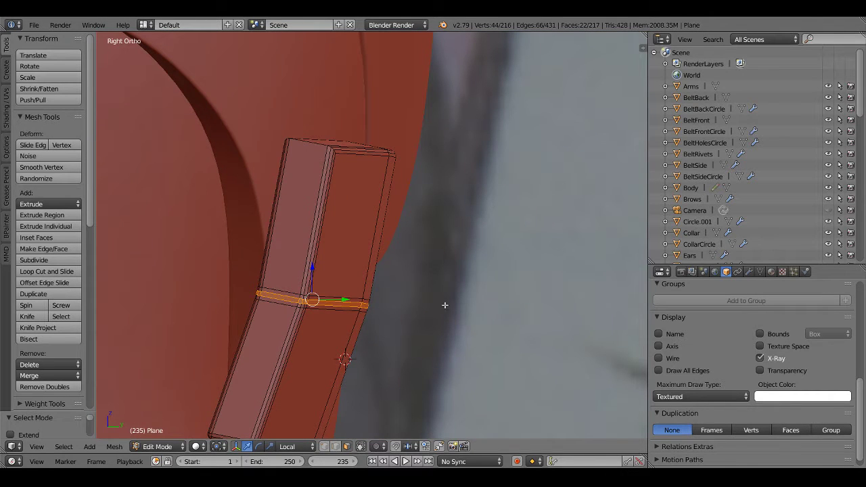
key("s")
left_click(485, 303)
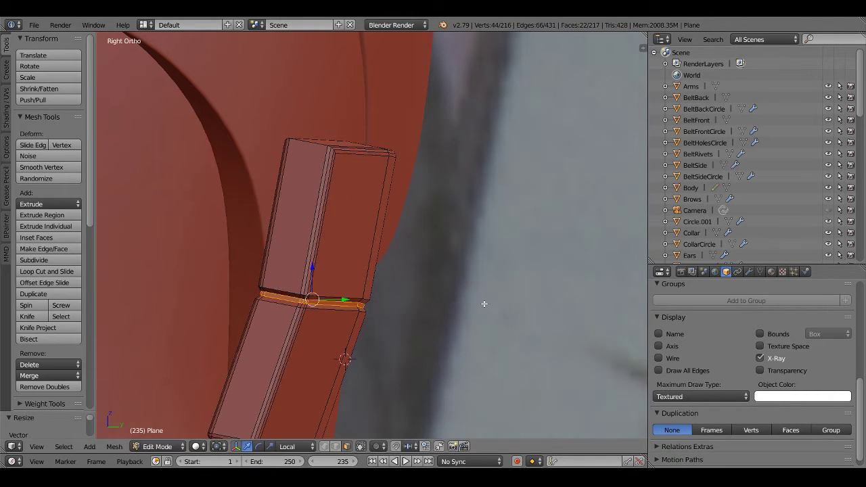
key("KP_1")
key("ctrl+KP_1")
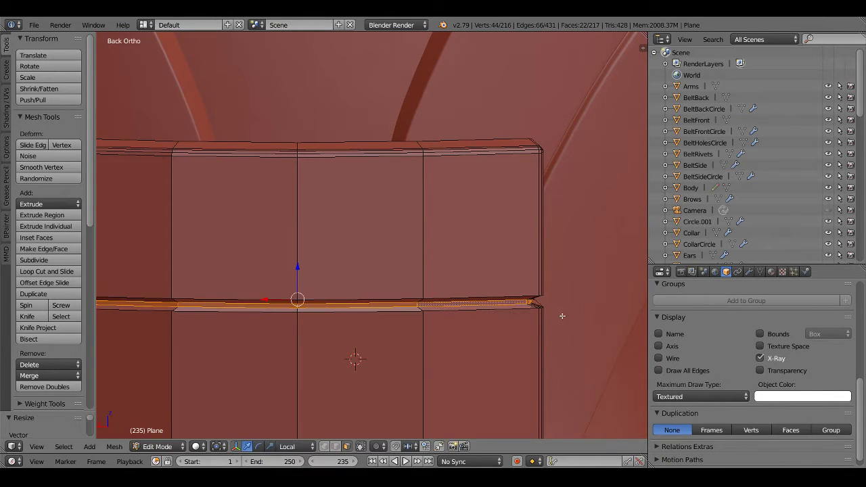
In edge select mode, select both seam edge loops flanking the groove
middle_click_drag(560, 315, 541, 276)
scroll(497, 284, "up", 2)
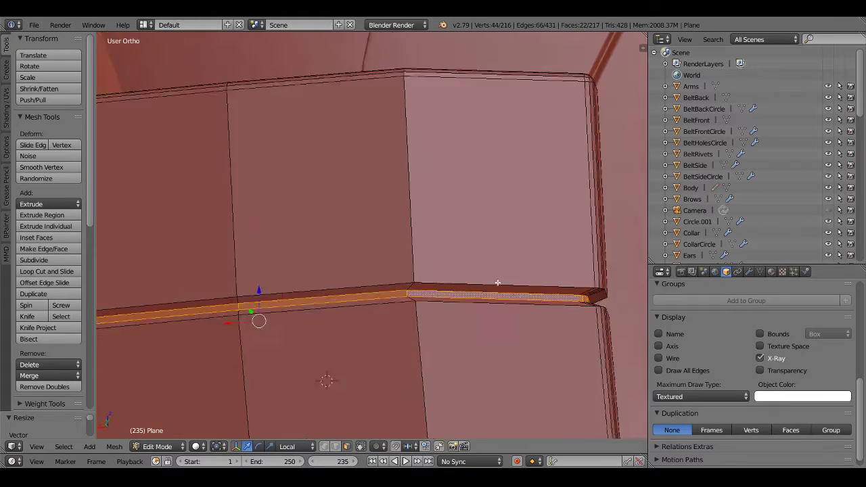
scroll(472, 304, "up", 2)
key("ctrl+Tab")
left_click(408, 291)
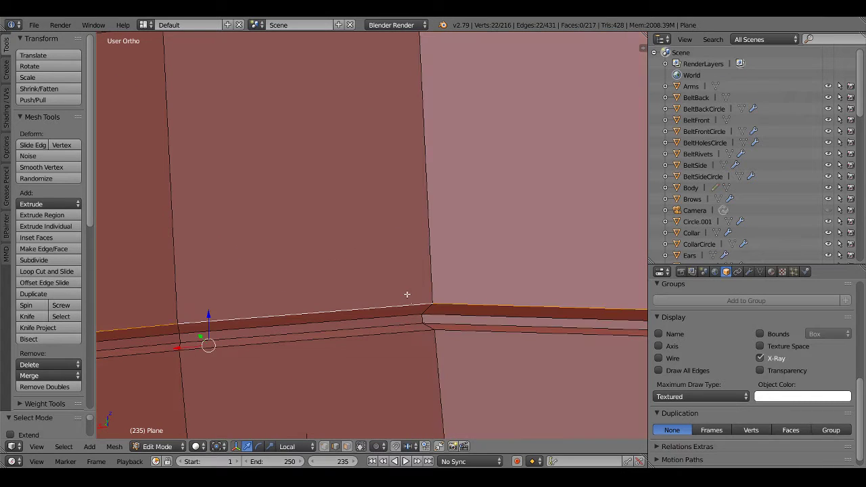
left_click(418, 331, "alt+shift")
scroll(418, 331, "down", 3)
scroll(499, 351, "down", 3)
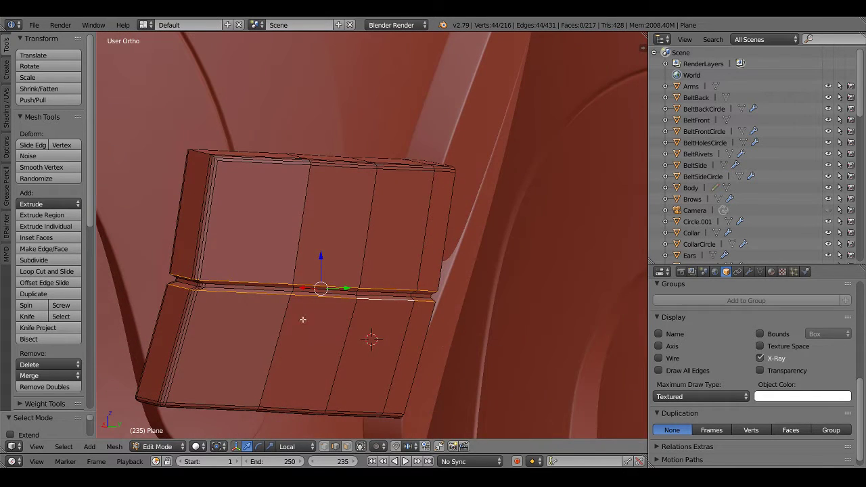
scroll(303, 319, "up", 1)
scroll(338, 313, "up", 3)
scroll(361, 290, "up", 2)
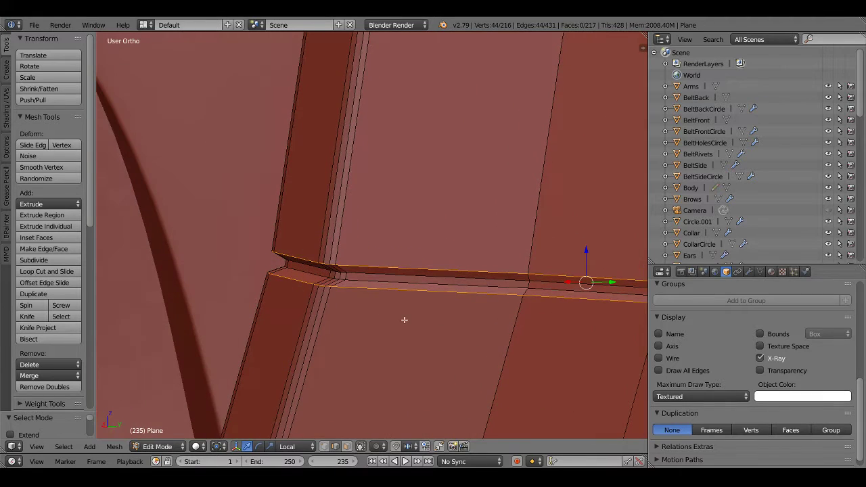
left_click(749, 272)
left_click(700, 310)
Add a Subdivision Surface modifier with on-cage enabled and bevel the seam loops with 3 segments
left_click(647, 273)
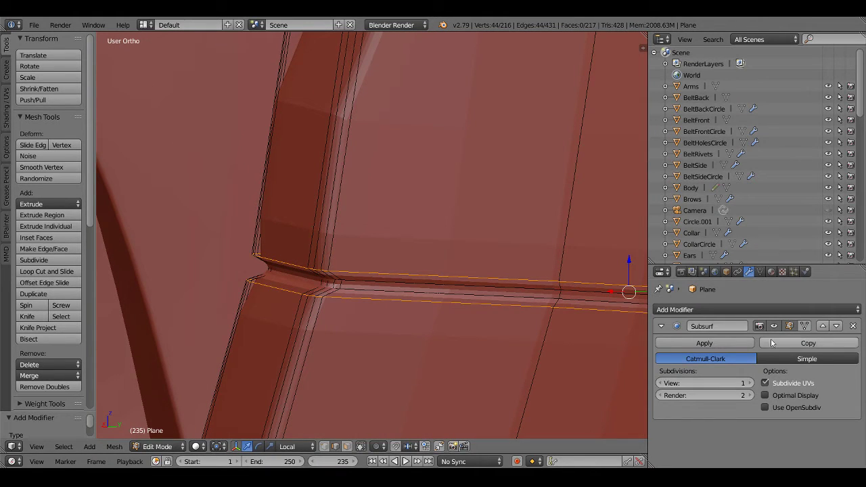
left_click(803, 326)
key("ctrl+b")
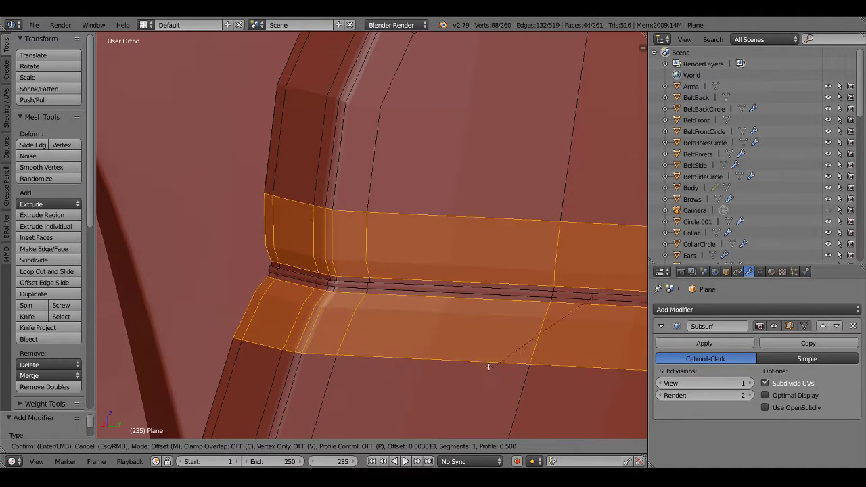
scroll(534, 399, "up", 1)
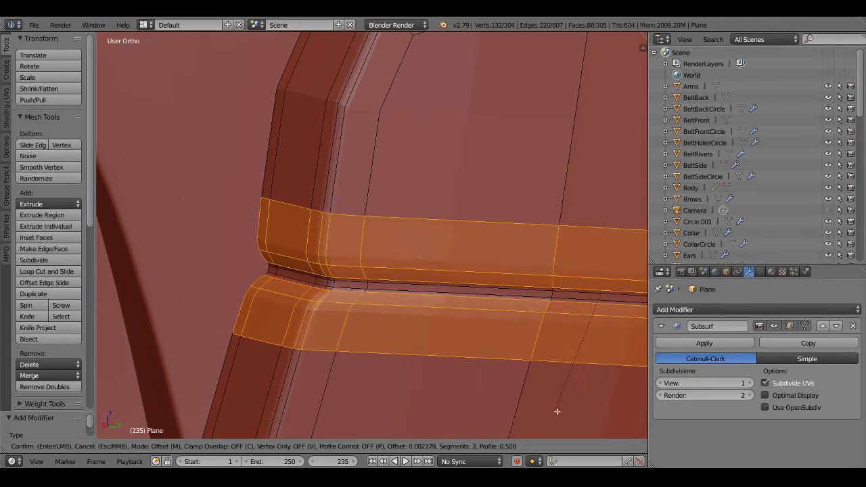
scroll(552, 380, "up", 1)
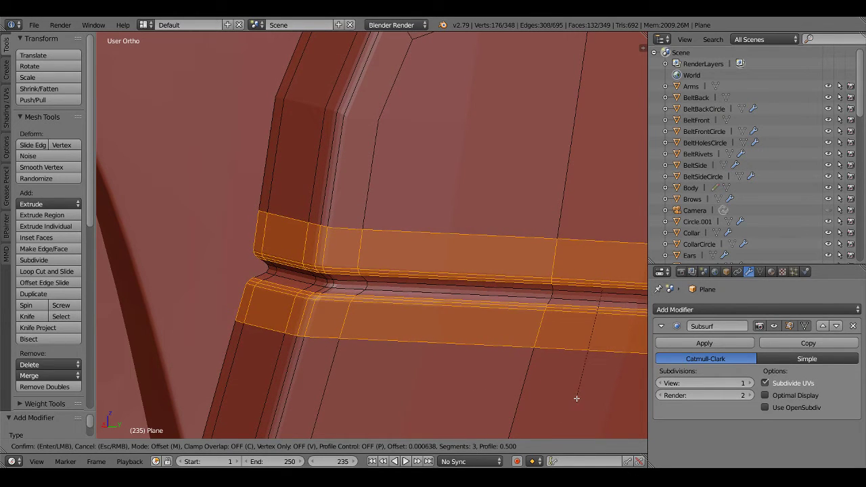
left_click(576, 398)
scroll(576, 398, "down", 4)
Inspect the smoothed plate in Object Mode, then undo the seam-loop bevel
key("Tab")
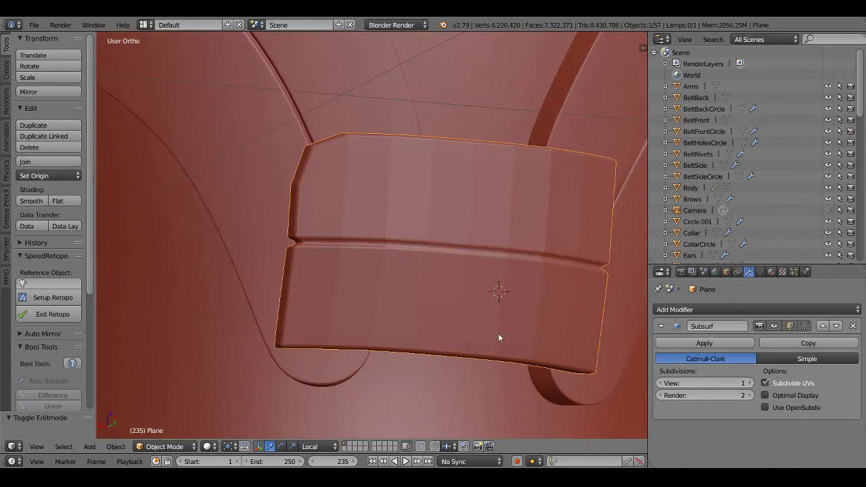
mouse_move(453, 337)
middle_mouse_down()
mouse_move(439, 336)
mouse_move(484, 340)
middle_mouse_up()
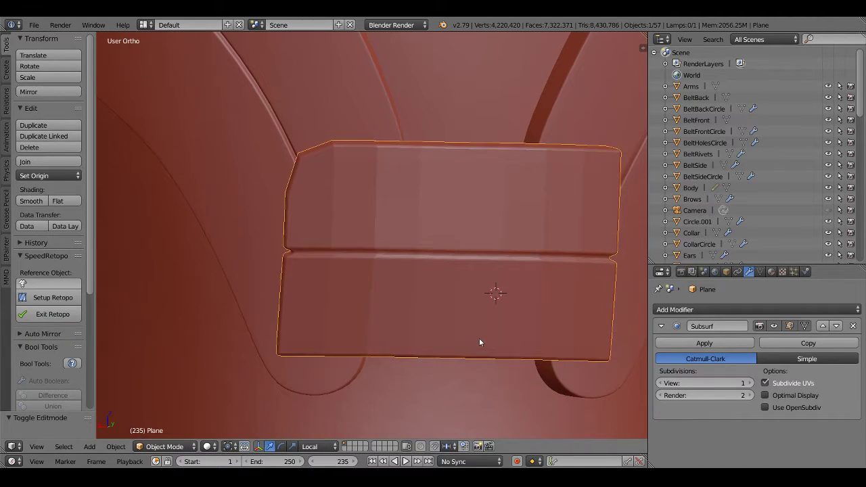
key("Tab")
key("ctrl+z")
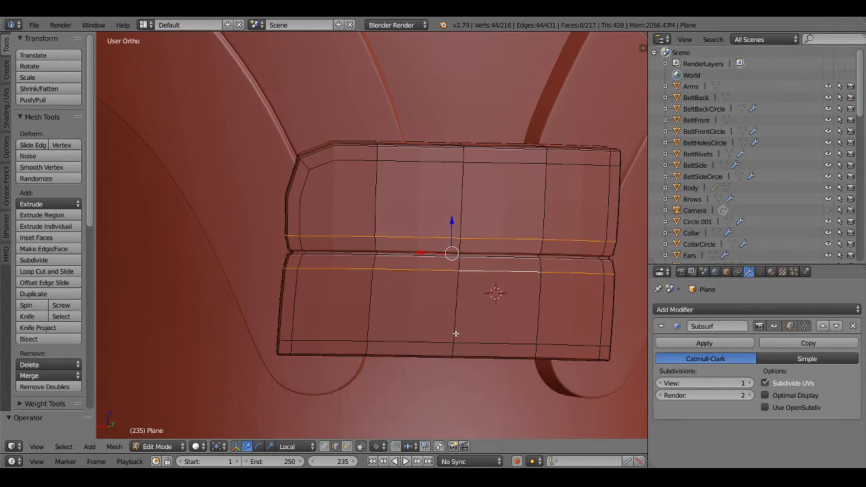
Undo back to the simpler plate mesh and inspect it in front and wireframe views
key("ctrl+z")
key("ctrl+z")
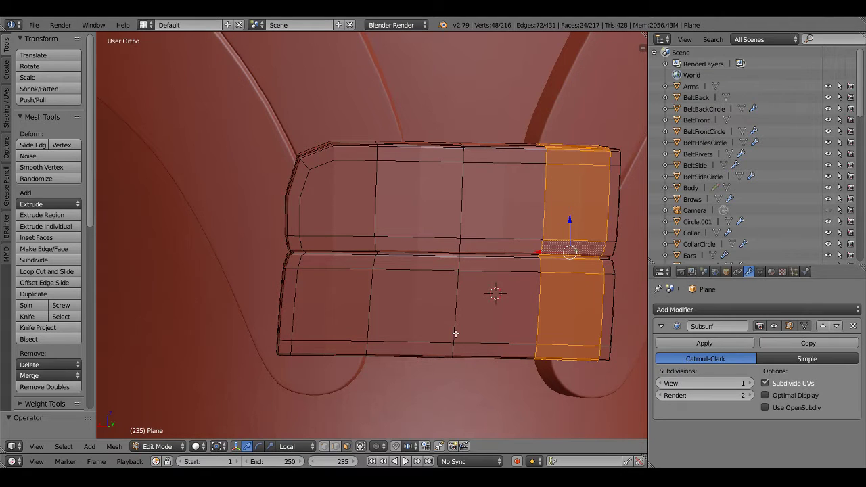
key("ctrl+z")
key("ctrl+z")
key("ctrl+z")
key("ctrl+z")
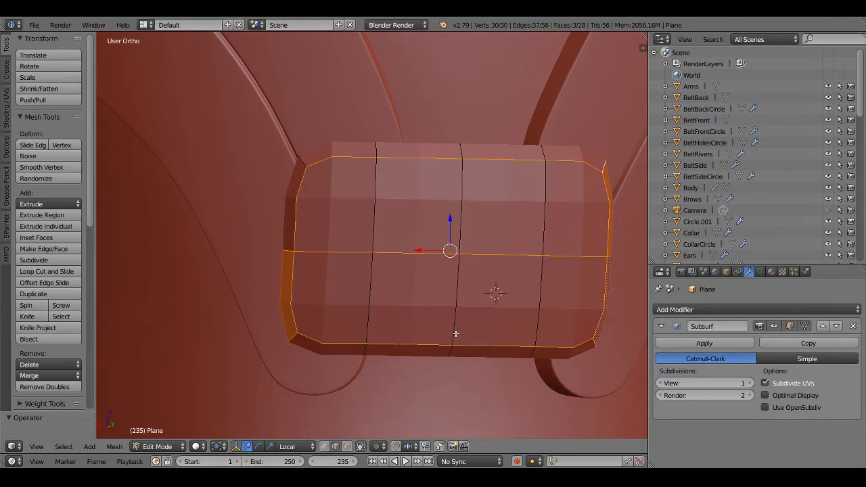
key("ctrl+z")
key("KP_1")
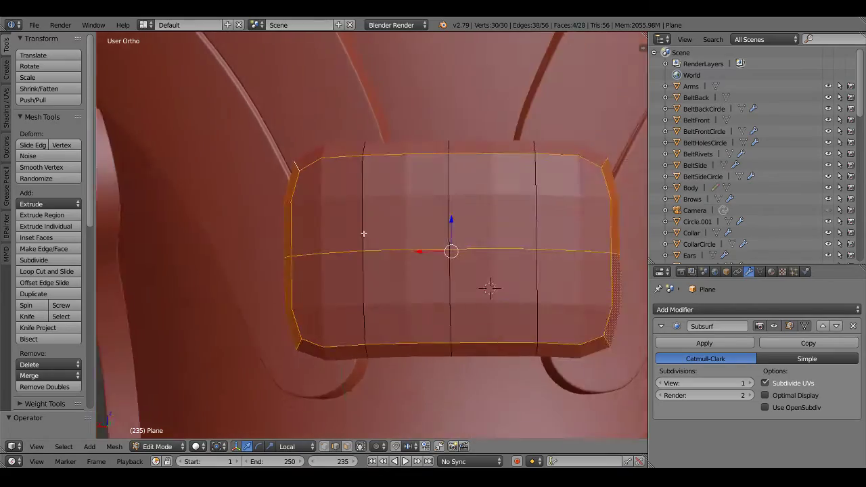
key("z")
mouse_move(409, 241)
middle_mouse_down()
mouse_move(579, 268)
mouse_move(497, 228)
middle_mouse_up()
key("z")
scroll(497, 228, "up", 2)
scroll(423, 288, "up", 2)
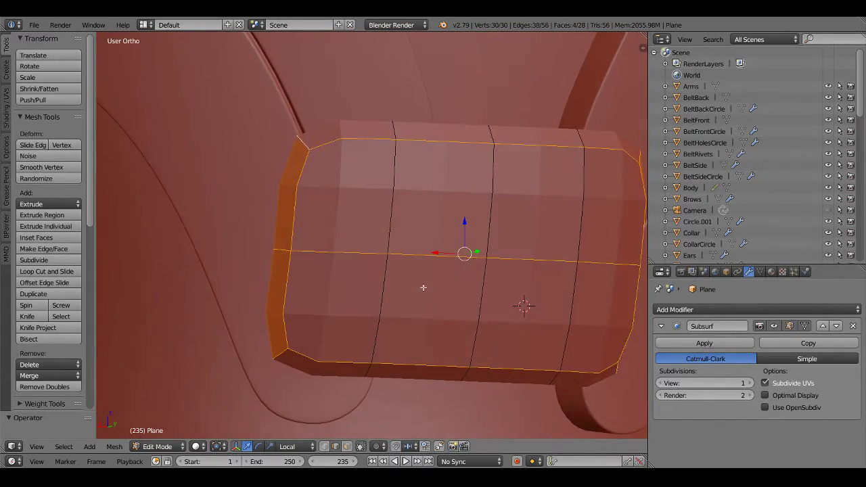
Apply a thin bevel to the selected edge loops and hide the Subsurf in the viewport
key("ctrl+b")
key("Escape")
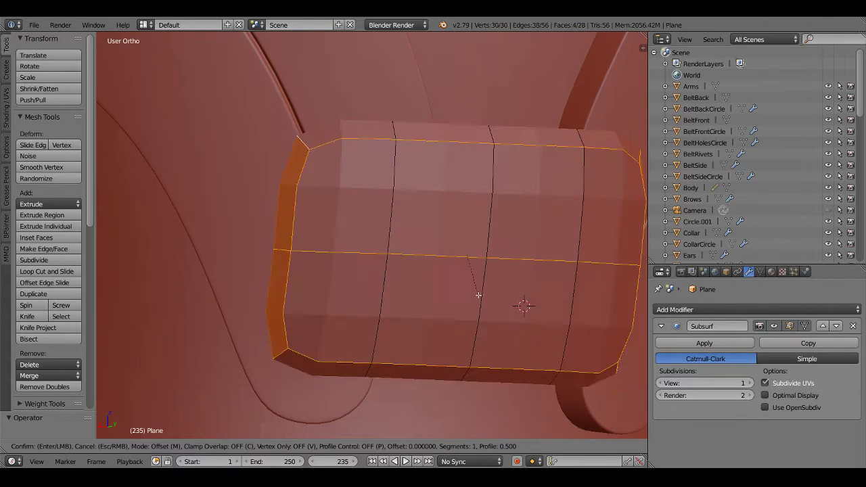
key("ctrl+b")
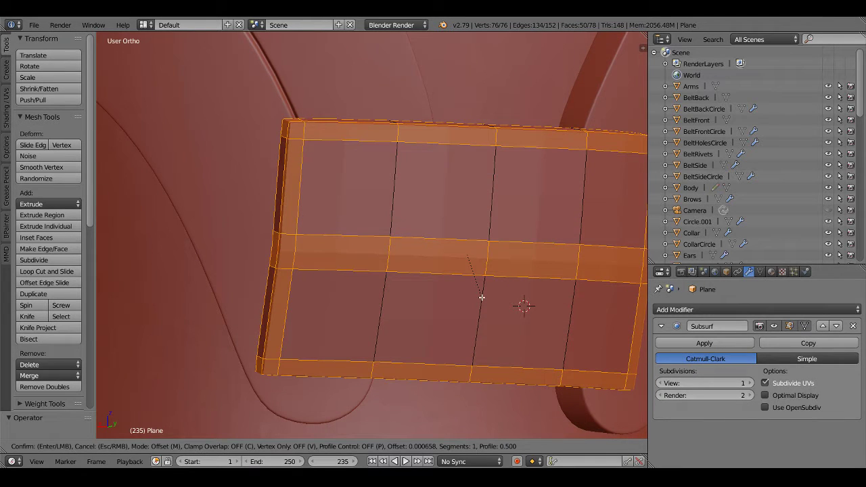
left_click(481, 297)
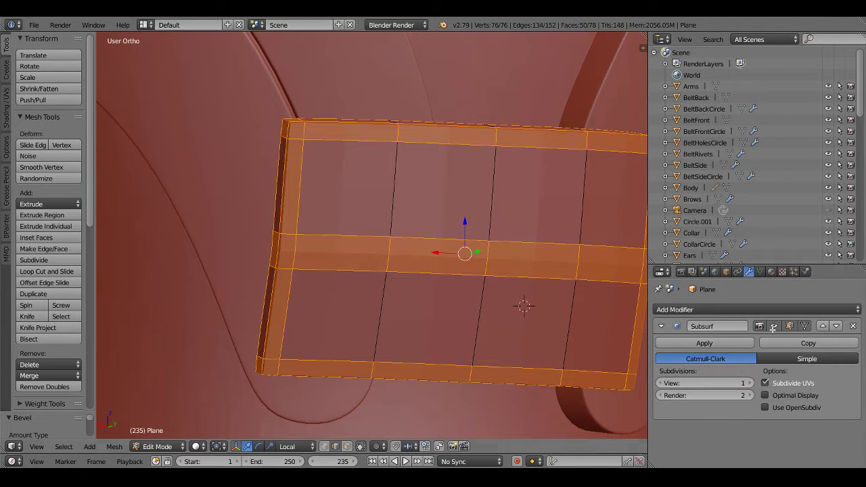
left_click(773, 327)
middle_click_drag(387, 245, 395, 255)
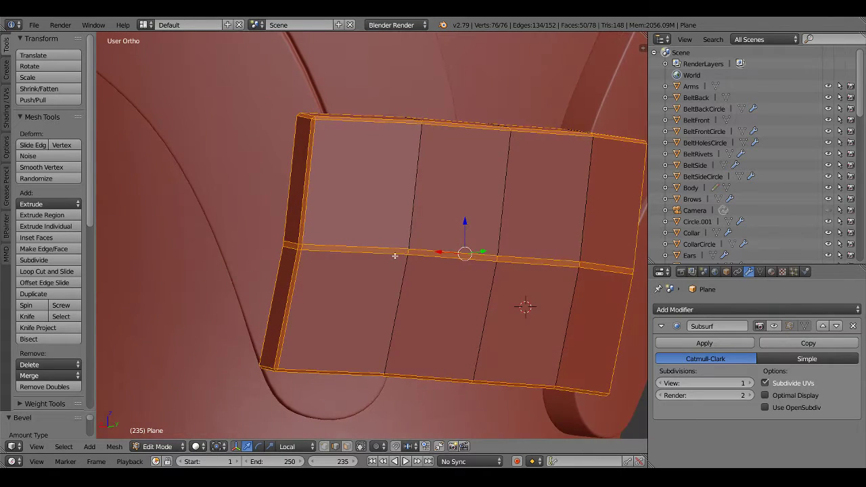
scroll(358, 251, "up", 2)
scroll(270, 248, "up", 1)
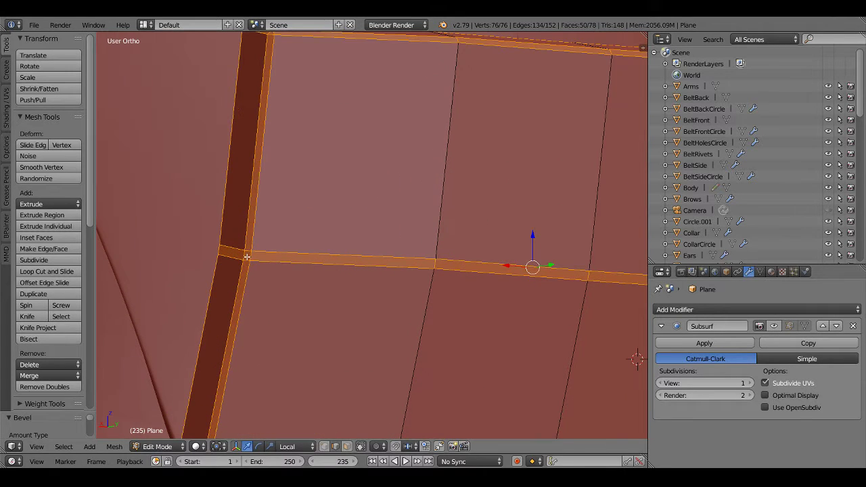
Insert a new edge loop along the seam and scale it along Y from the side view
key("ctrl+r")
left_click(252, 256)
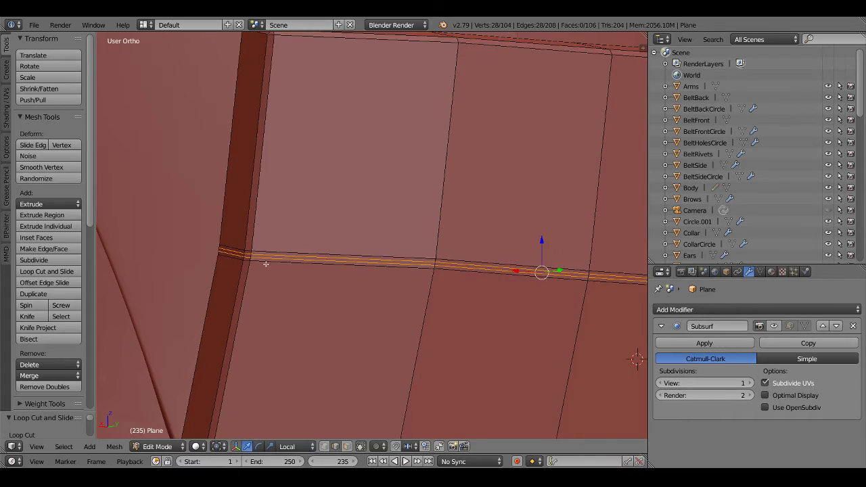
middle_click_drag(266, 263, 422, 320)
scroll(481, 328, "down", 2)
mouse_move(481, 328)
middle_mouse_down()
mouse_move(389, 280)
mouse_move(448, 291)
mouse_move(470, 280)
middle_mouse_up()
key("KP_3")
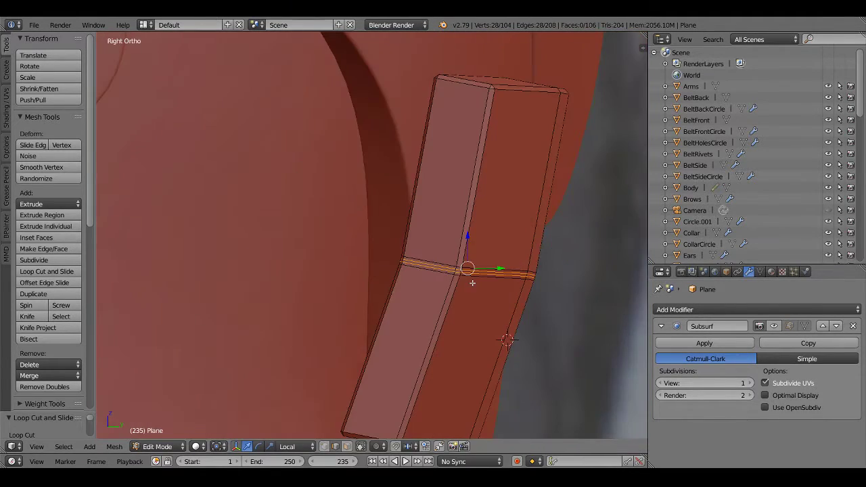
scroll(501, 285, "up", 2)
key("s")
key("y")
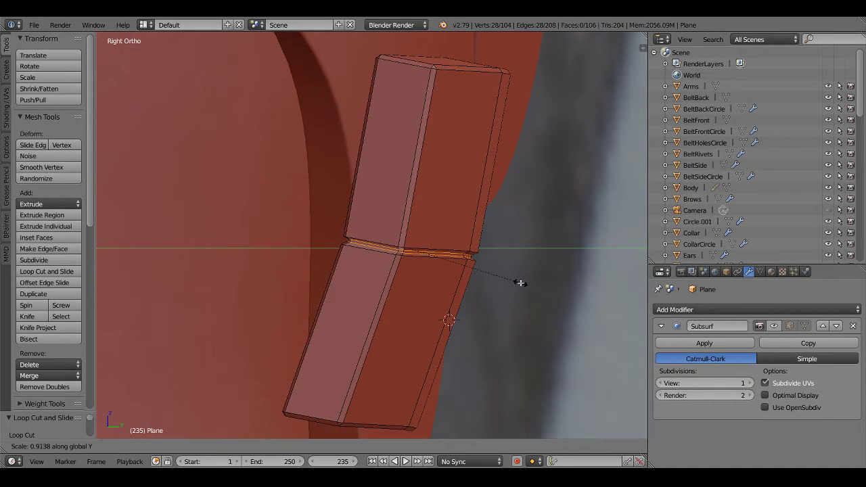
left_click(519, 282)
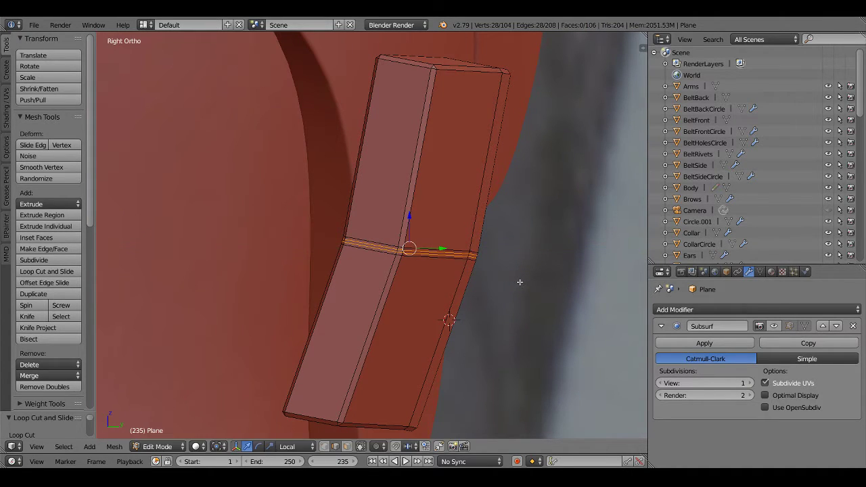
key("s")
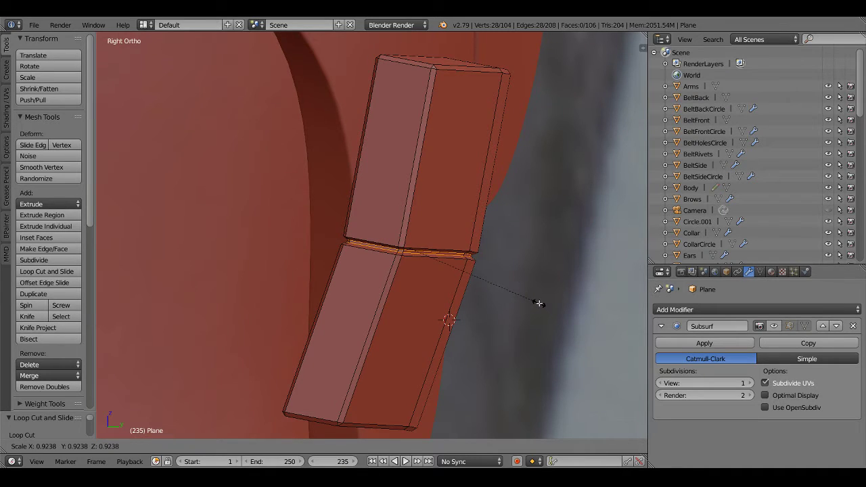
left_click(537, 300)
Bevel the edge loops along the gap with 3 segments and return to Object Mode
mouse_move(537, 300)
middle_mouse_down()
mouse_move(395, 299)
mouse_move(481, 299)
mouse_move(473, 311)
middle_mouse_up()
scroll(481, 300, "down", 3)
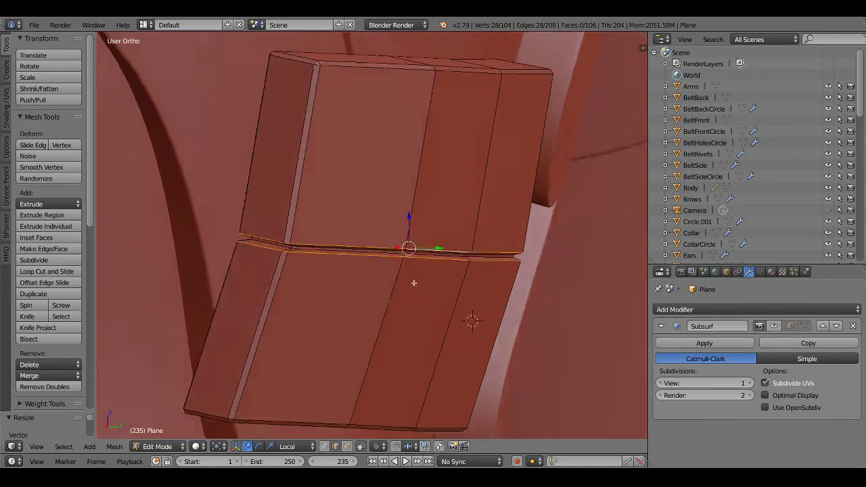
scroll(473, 311, "up", 3)
middle_click_drag(412, 318, 424, 314)
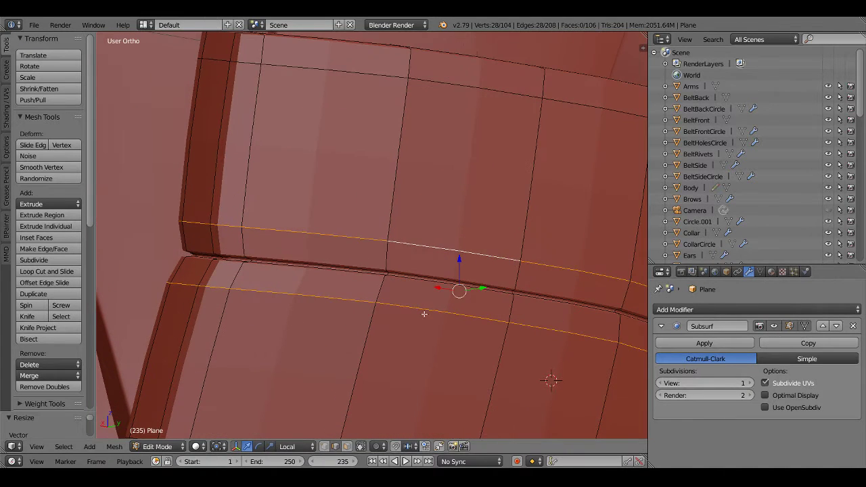
key("ctrl+b")
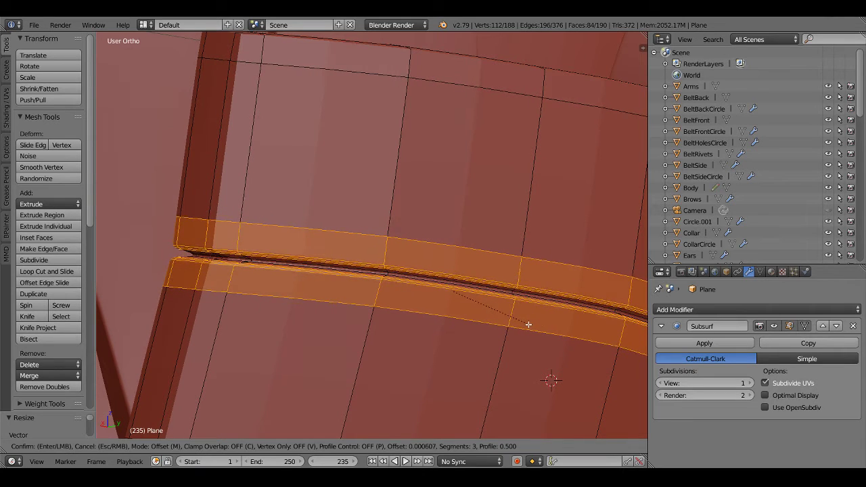
left_click(529, 324)
scroll(528, 324, "down", 3)
key("Tab")
middle_click_drag(514, 325, 436, 308)
scroll(476, 316, "down", 1)
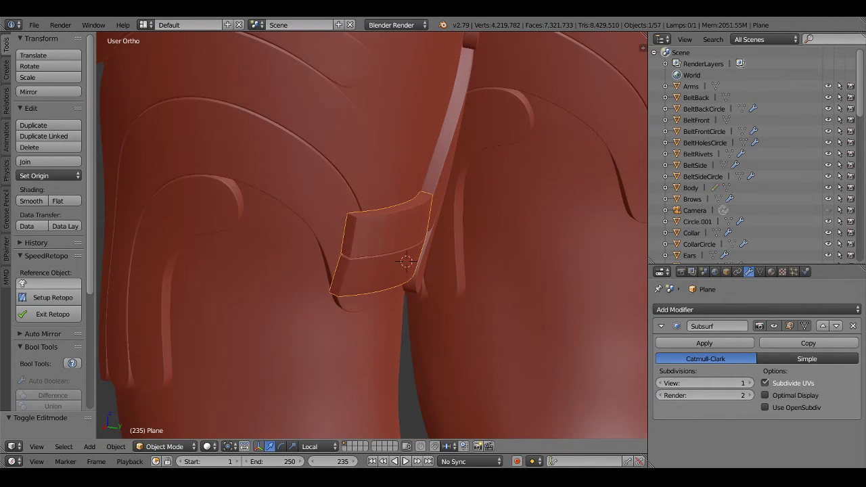
Apply Shade Smooth to the knee plate
left_click(726, 271)
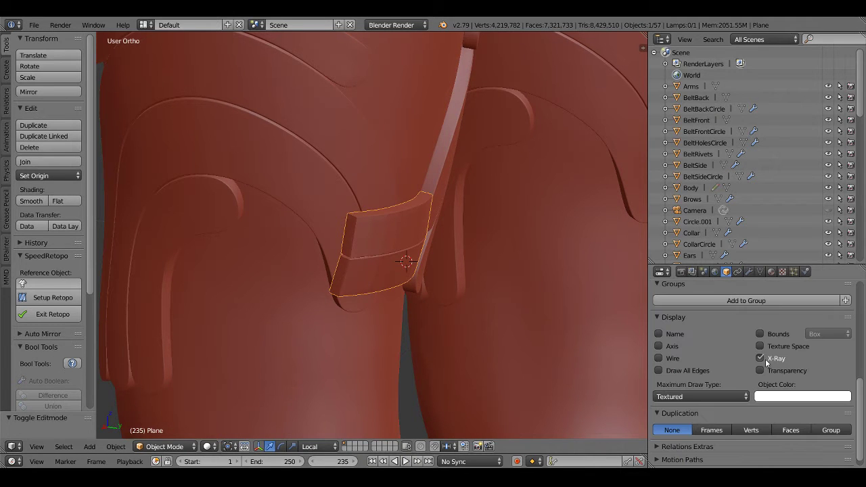
mouse_move(514, 291)
middle_mouse_down()
mouse_move(463, 280)
mouse_move(426, 251)
mouse_move(470, 232)
mouse_move(481, 272)
mouse_move(472, 307)
mouse_move(448, 328)
mouse_move(470, 245)
mouse_move(453, 223)
middle_mouse_up()
left_click(37, 201)
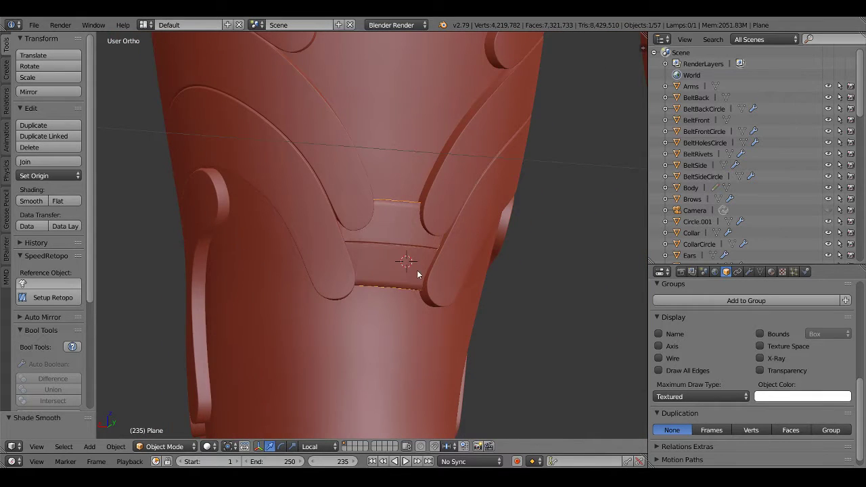
mouse_move(415, 270)
middle_mouse_down()
mouse_move(400, 251)
mouse_move(439, 270)
mouse_move(444, 283)
mouse_move(417, 233)
mouse_move(380, 267)
mouse_move(425, 286)
mouse_move(415, 293)
middle_mouse_up()
key("a")
scroll(392, 274, "up", 4)
In Edit Mode, switch to face select and pick the face loop below the seam
key("Tab")
scroll(422, 275, "up", 2)
scroll(421, 275, "up", 2)
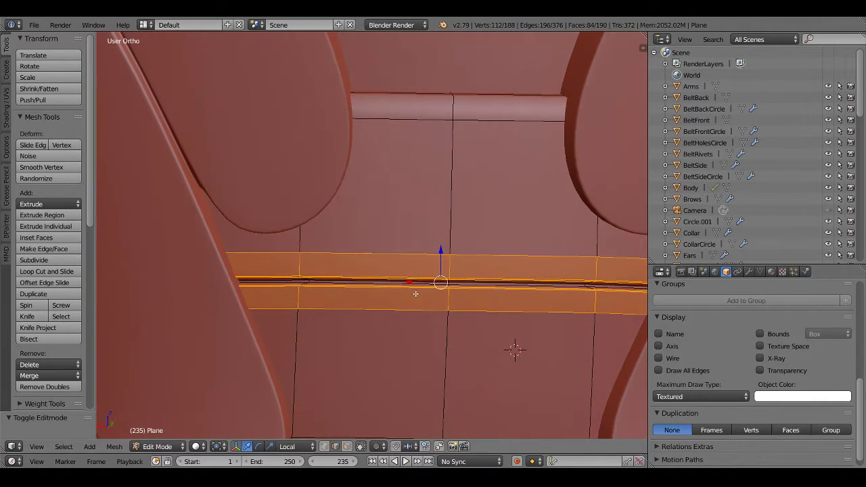
key("a")
middle_click_drag(449, 270, 374, 278)
key("ctrl+Tab")
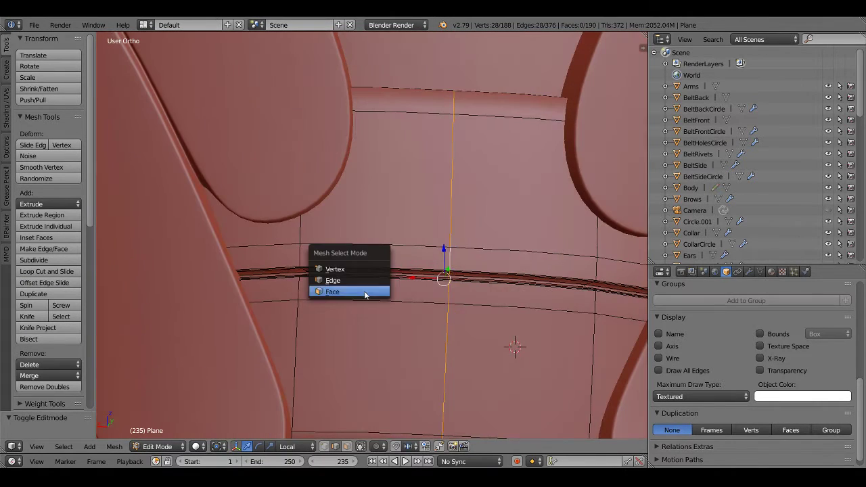
left_click(322, 291)
mouse_move(375, 318)
middle_mouse_down()
mouse_move(340, 309)
mouse_move(271, 352)
middle_mouse_up()
right_click(278, 350, "alt")
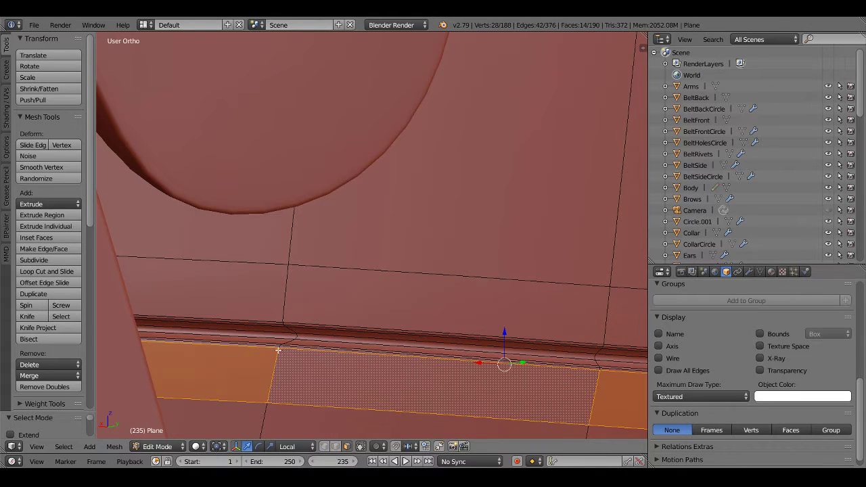
right_click(280, 346, "alt+shift")
Add the neighbouring seam face loops and move the strip down 0.0005 units
scroll(280, 347, "up", 2)
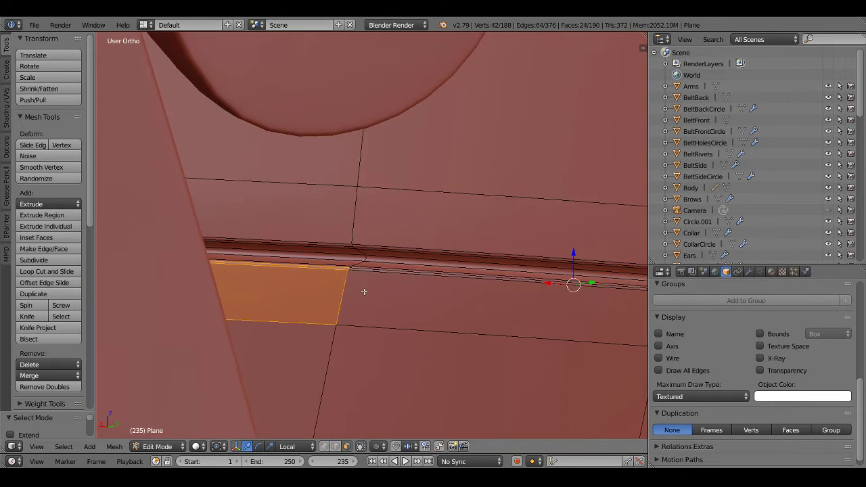
scroll(287, 348, "up", 2)
scroll(303, 342, "up", 1)
right_click(313, 321, "shift")
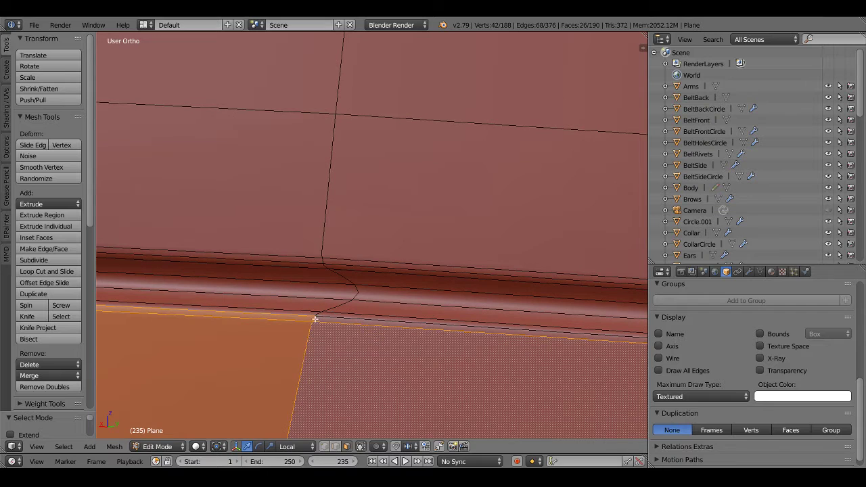
right_click(314, 319, "alt+shift")
right_click(317, 314, "alt+shift")
scroll(338, 306, "down", 2)
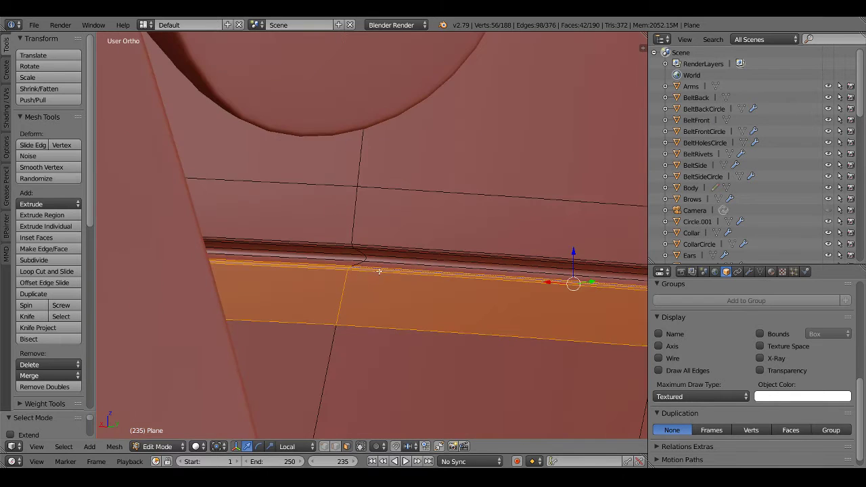
key("KP_Decimal")
key("ctrl+KP_1")
scroll(445, 270, "up", 2)
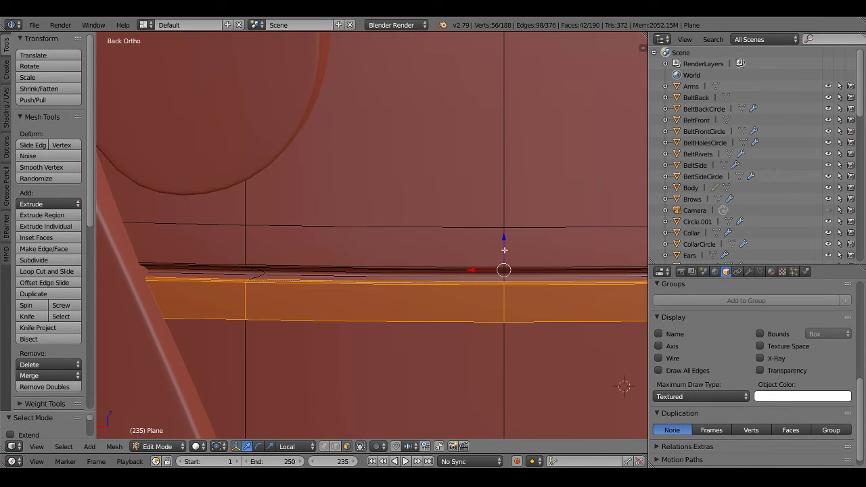
left_click_drag(504, 241, 504, 248)
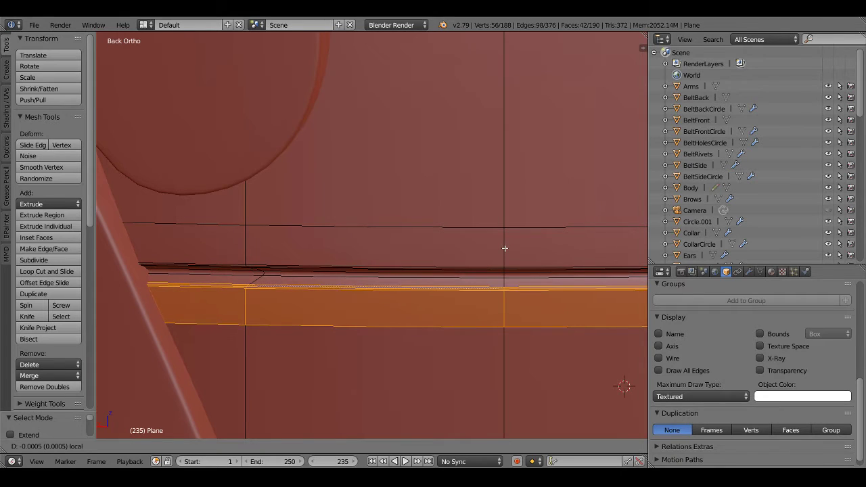
Reselect the seam face loops, then leave Edit Mode and local view to show the whole character
right_click(502, 277, "alt")
right_click(508, 276, "alt")
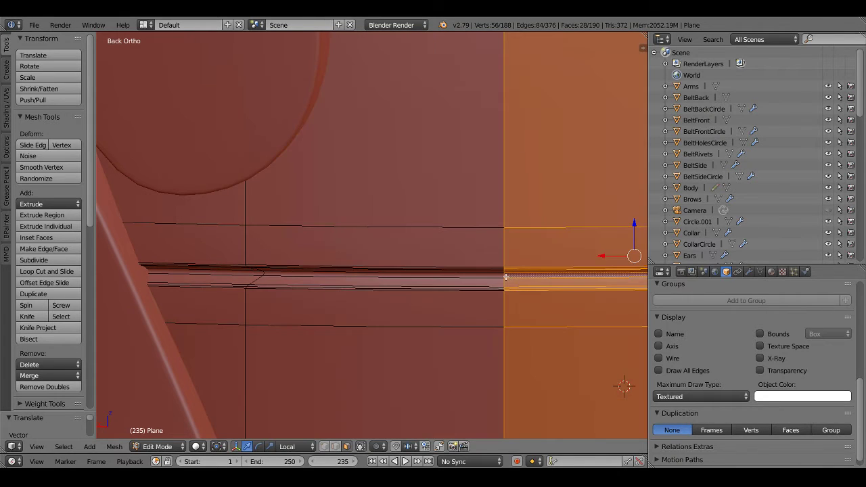
right_click(504, 276, "alt")
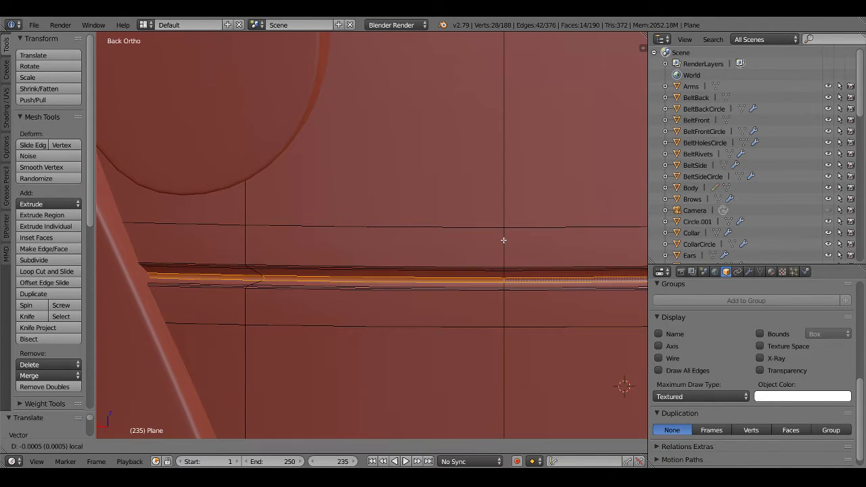
key("KP_Divide")
key("Tab")
mouse_move(422, 289)
middle_mouse_down()
mouse_move(493, 286)
mouse_move(416, 295)
mouse_move(428, 325)
mouse_move(420, 309)
middle_mouse_up()
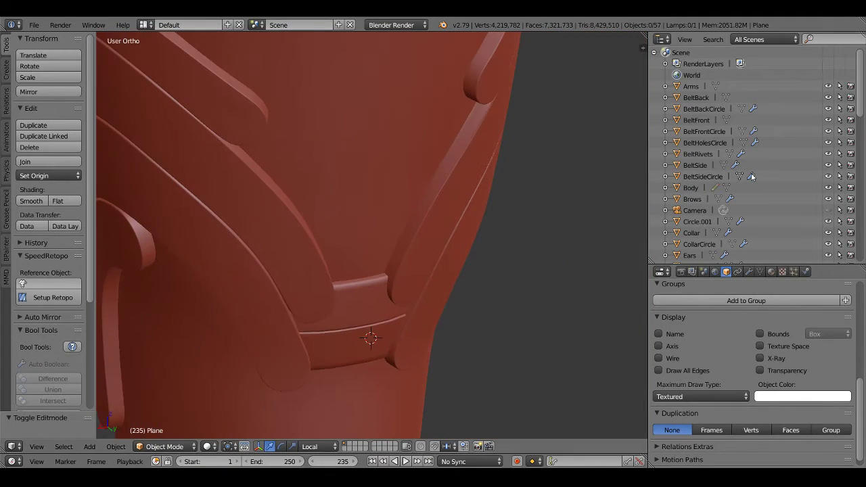
Rename Plane to LegArmor_Thigh_Back, then make LegArmor_Tibia_Left active for Make Links
scroll(733, 186, "down", 5)
scroll(724, 195, "down", 3)
double_click(690, 222)
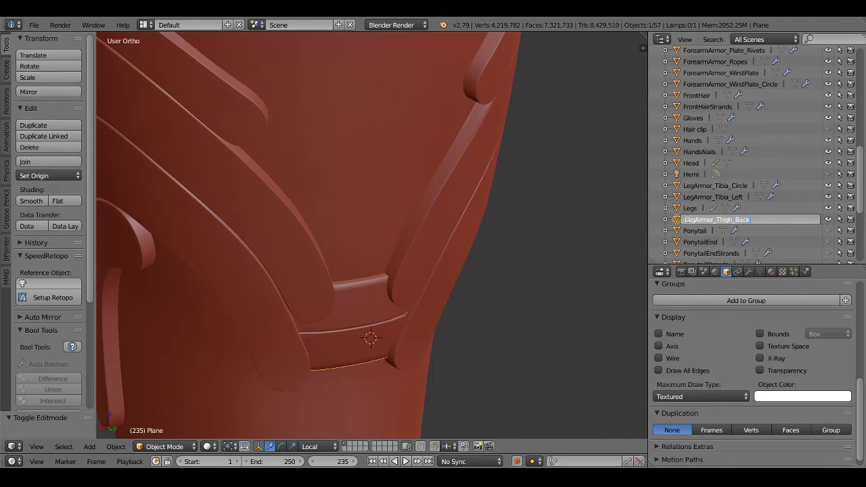
key("Return")
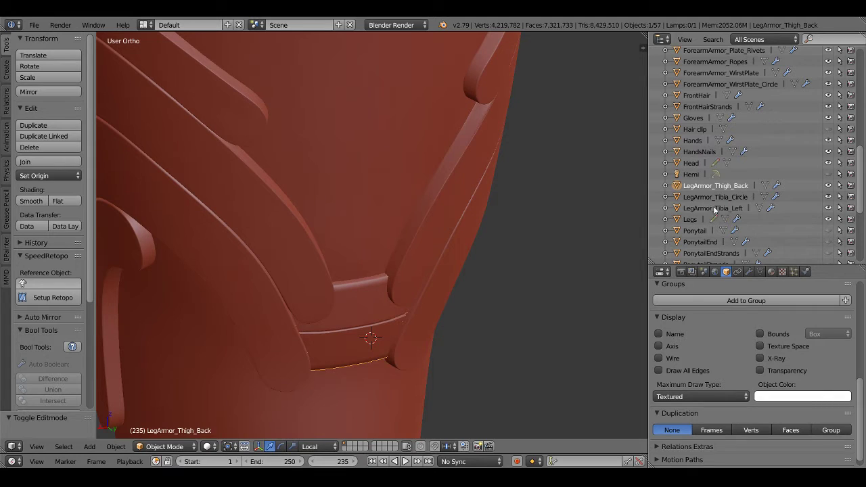
left_click(712, 208, "ctrl")
key("ctrl+l")
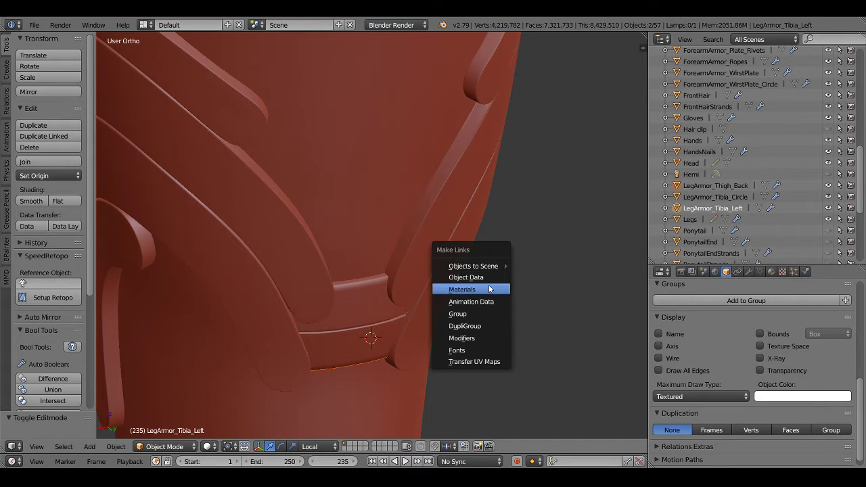
Link the dark armour material onto the knee plate and switch the viewport to Material shading
left_click(489, 288)
scroll(482, 287, "down", 5)
left_click(210, 446)
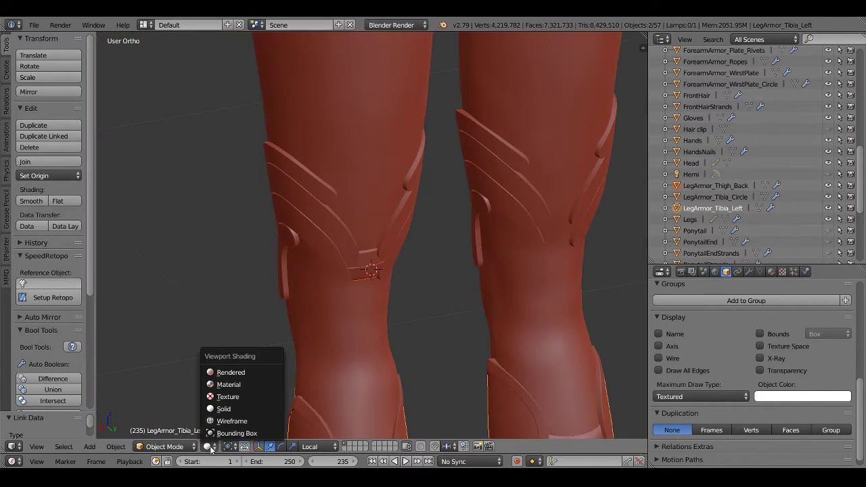
left_click(236, 385)
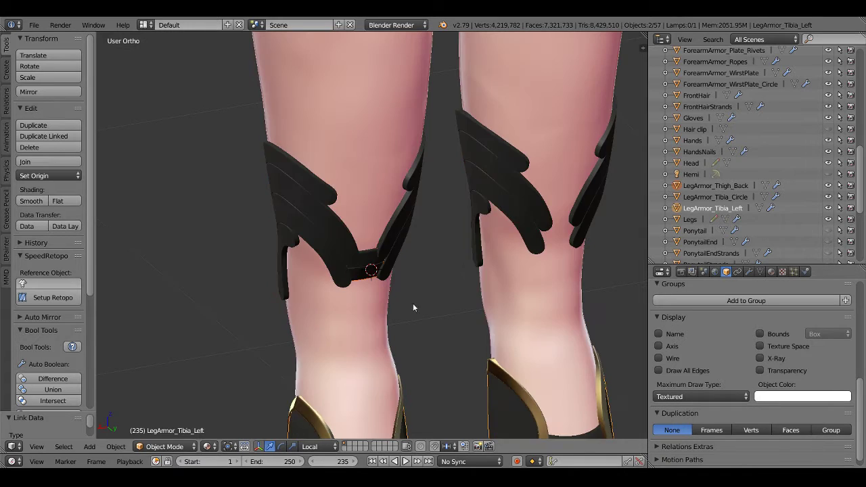
Copy the 'LegArmor_Thigh_' prefix from the LegArmor_Thigh_Back name in the Outliner
key("a")
scroll(392, 278, "up", 2)
scroll(368, 244, "up", 3)
scroll(383, 210, "up", 3)
middle_click_drag(399, 191, 479, 209)
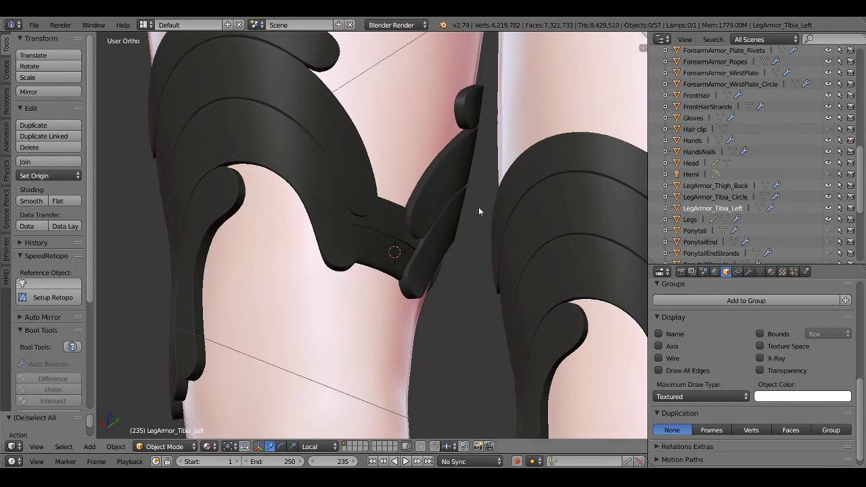
scroll(714, 229, "up", 3)
scroll(714, 229, "up", 4)
scroll(714, 229, "up", 3)
scroll(715, 229, "down", 6)
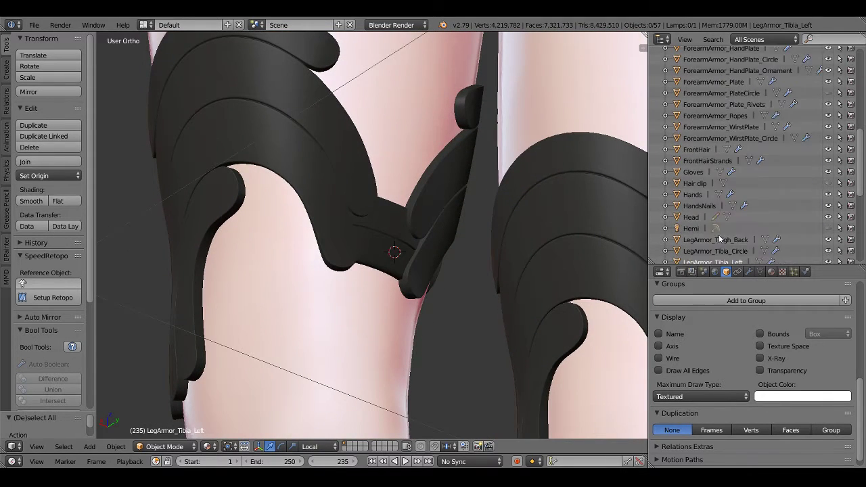
scroll(716, 236, "down", 4)
left_click(717, 226)
double_click(730, 222)
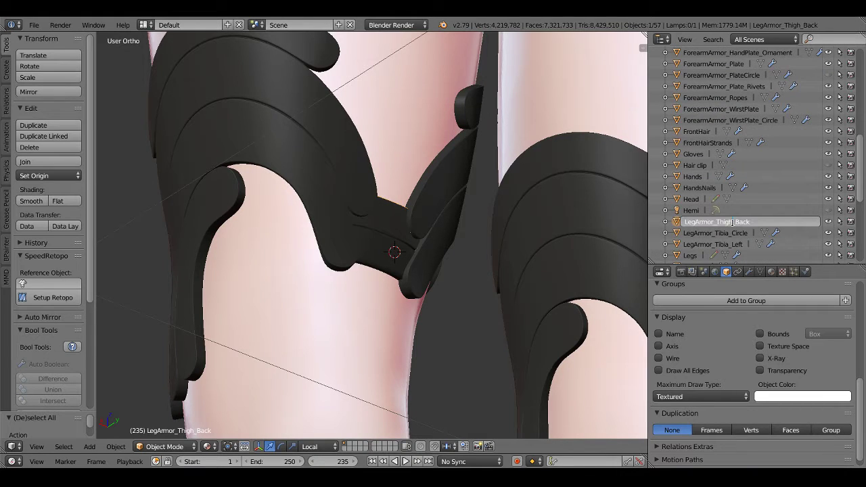
left_click_drag(736, 222, 675, 222)
key("ctrl+c")
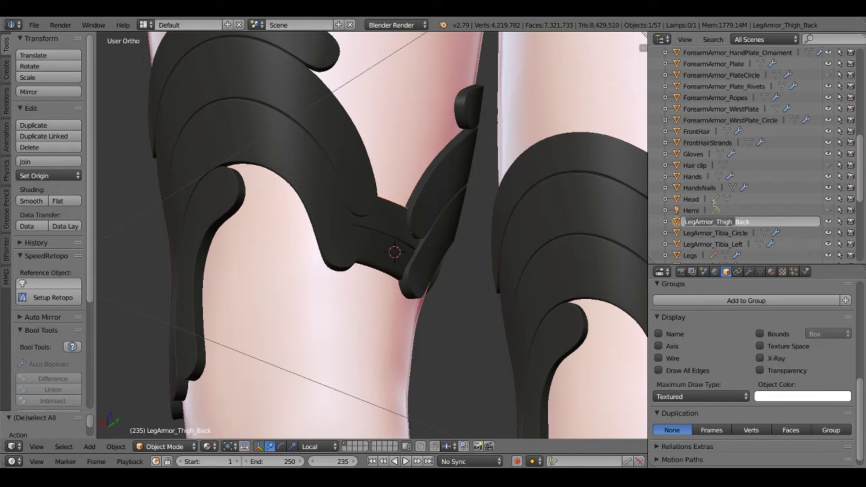
Rename Circle.001 to LegArmor_Thigh_Sides by pasting the prefix and adding 'Sides'
scroll(712, 203, "up", 5)
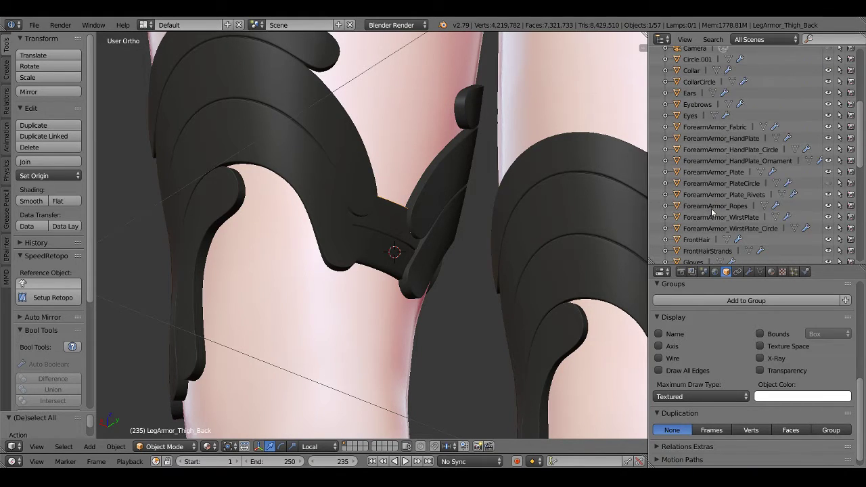
left_click(690, 61)
double_click(703, 62)
key("ctrl+v")
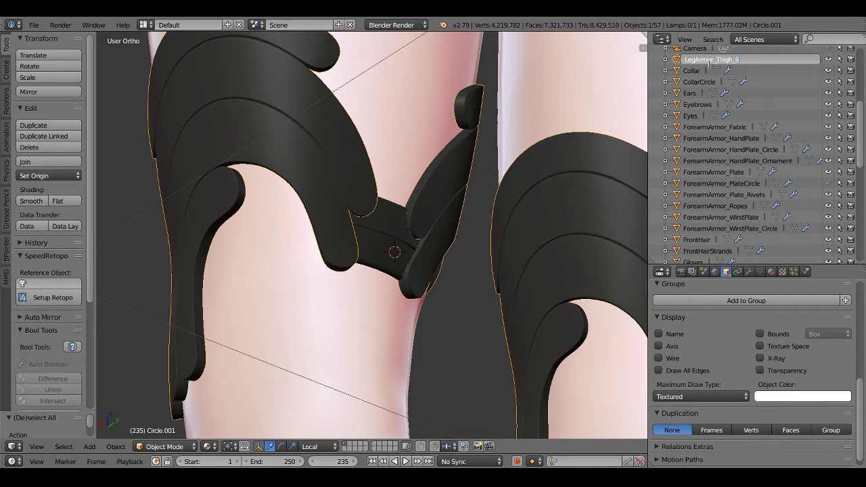
type("s")
key("Return")
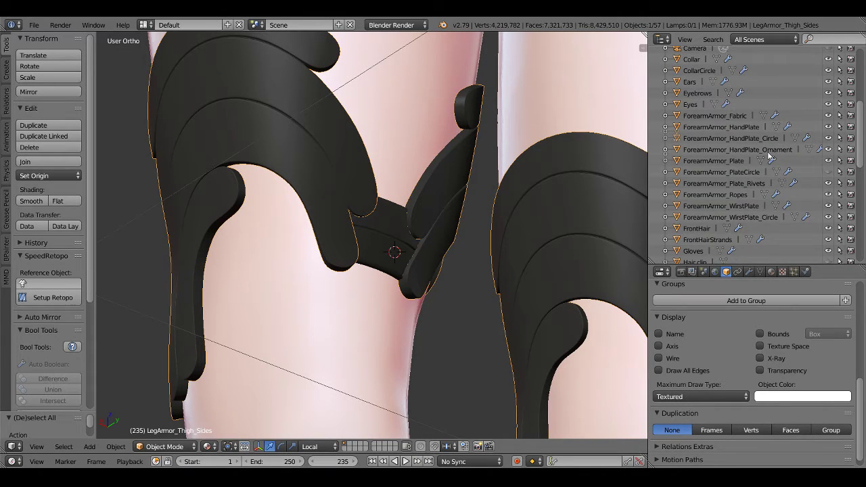
scroll(744, 156, "down", 4)
scroll(320, 278, "down", 5)
key("a")
middle_click_drag(375, 275, 371, 310)
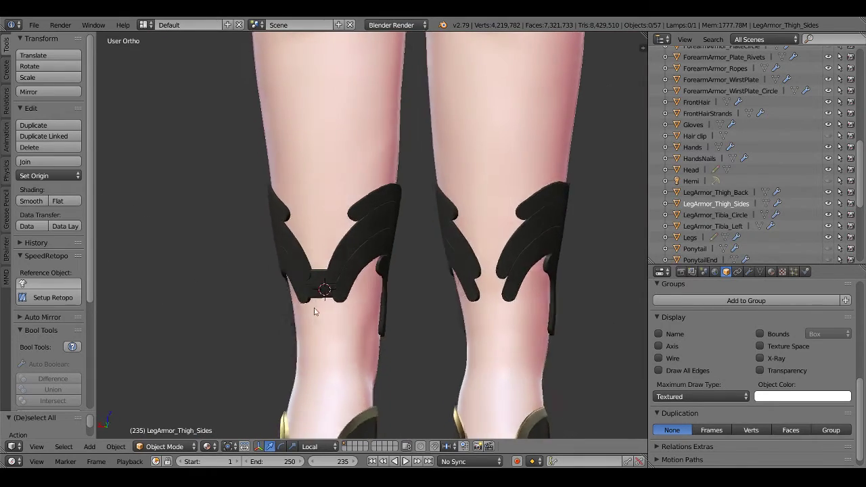
Check the knee between the armour plates from the rear in wireframe and solid shading
scroll(371, 310, "down", 5, "shift")
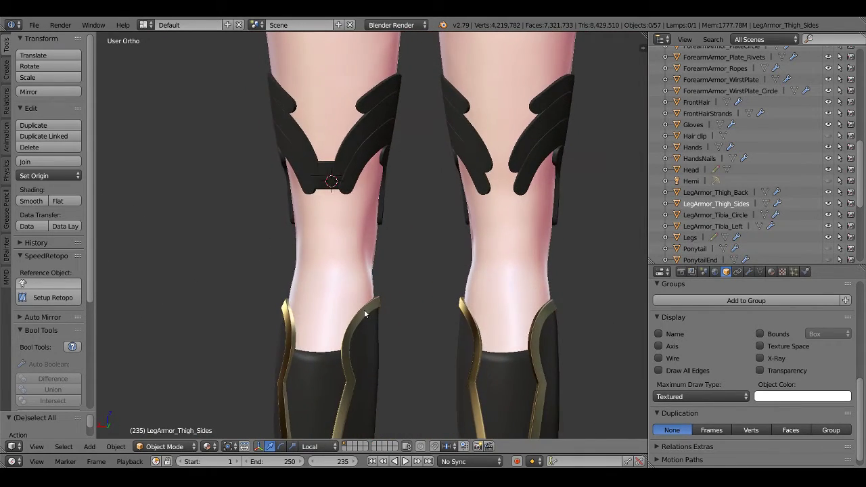
key("z")
key("ctrl+KP_1")
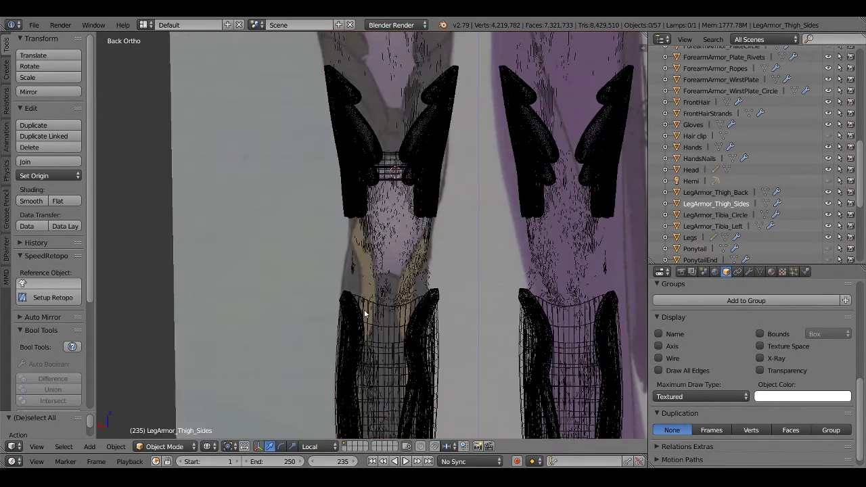
key("z")
middle_click_drag(370, 312, 363, 283)
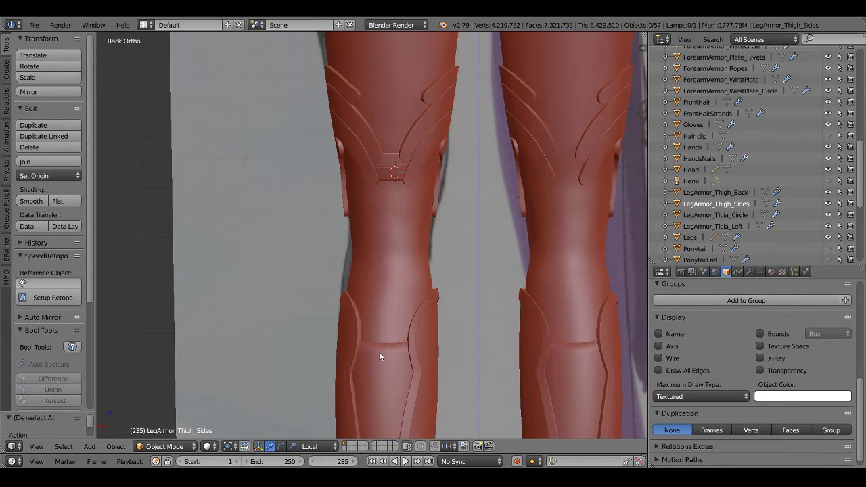
key("ctrl+KP_1")
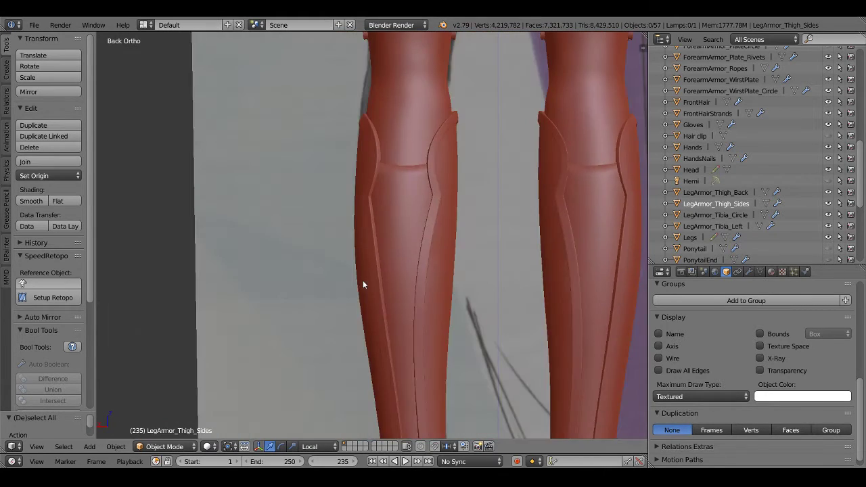
key("z")
key("z")
scroll(414, 290, "up", 4)
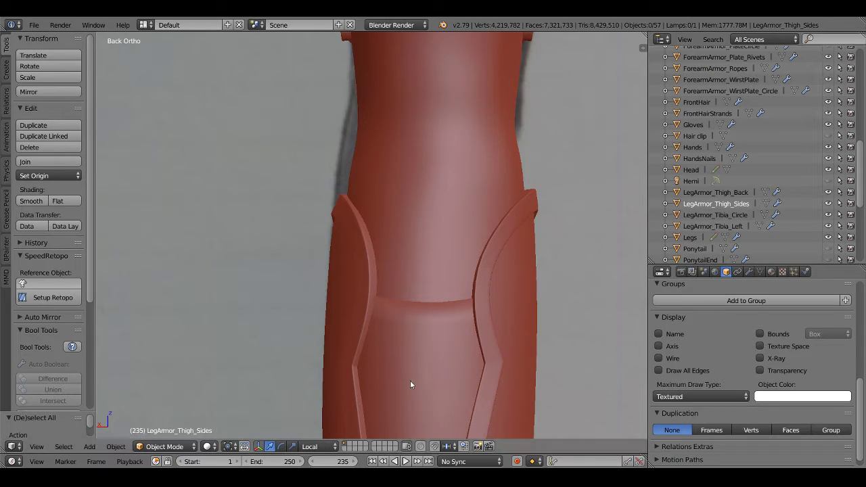
Select Retopo_Mesh by right-clicking its seam at the knee
right_click(455, 348)
scroll(454, 347, "down", 3)
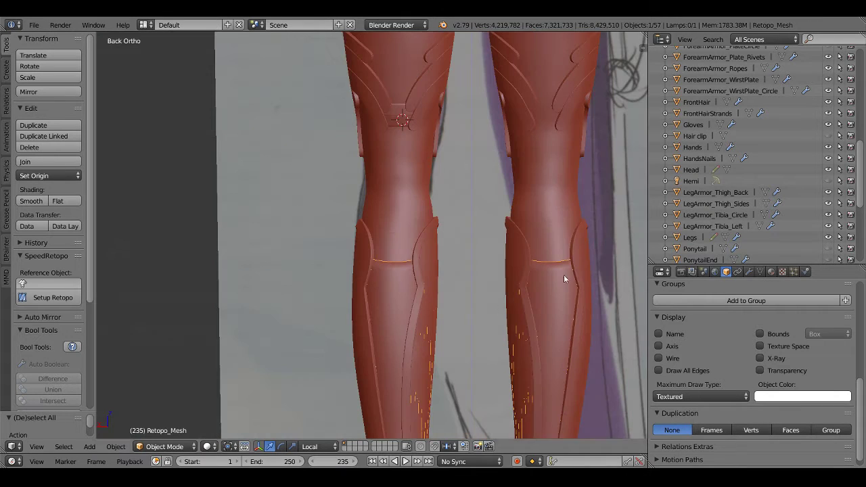
scroll(711, 205, "down", 5)
Enter Edit Mode on Retopo_Mesh in vertex select mode, viewed from the rear
key("KP_Decimal")
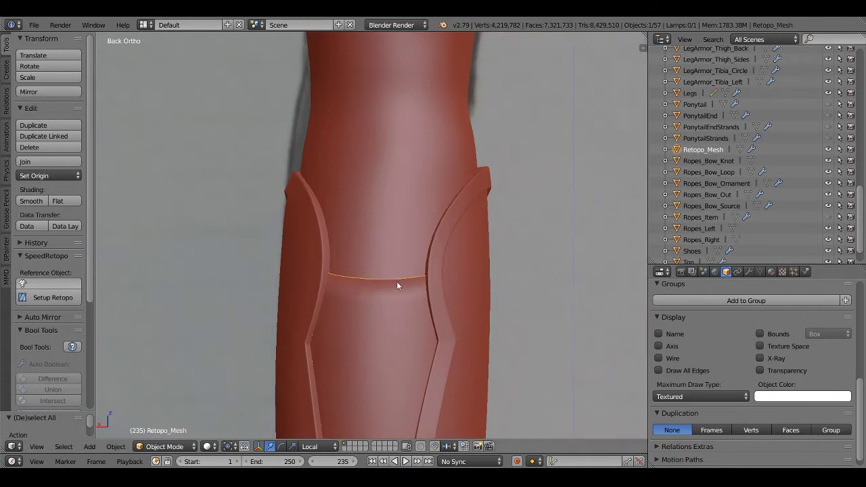
key("Tab")
key("z")
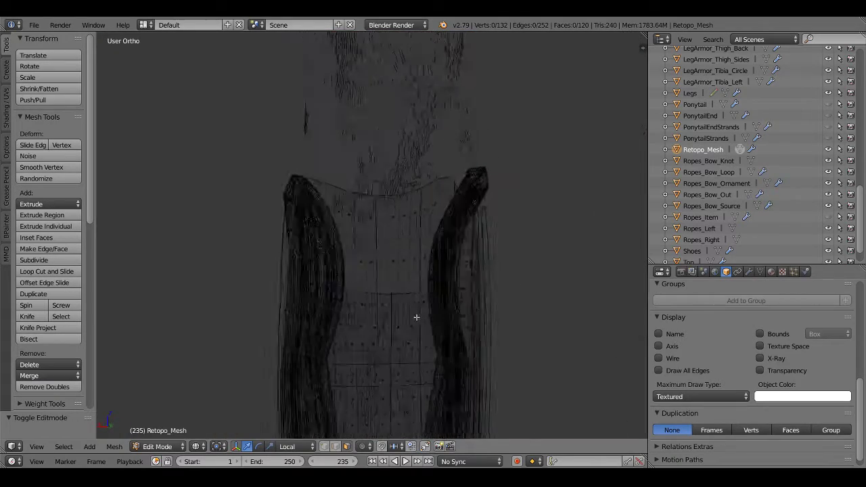
mouse_move(409, 310)
middle_mouse_down()
mouse_move(433, 335)
mouse_move(524, 305)
mouse_move(296, 266)
middle_mouse_up()
key("z")
scroll(553, 296, "up", 5)
key("ctrl+Tab")
left_click(296, 230)
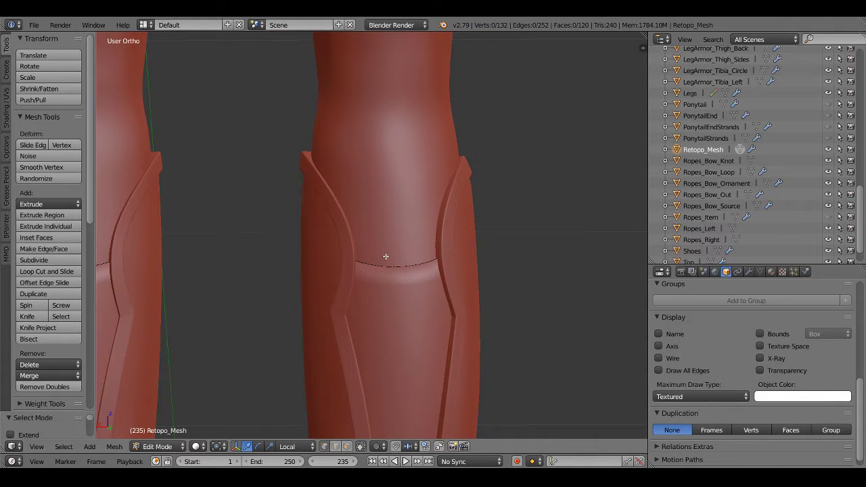
key("ctrl+KP_1")
key("z")
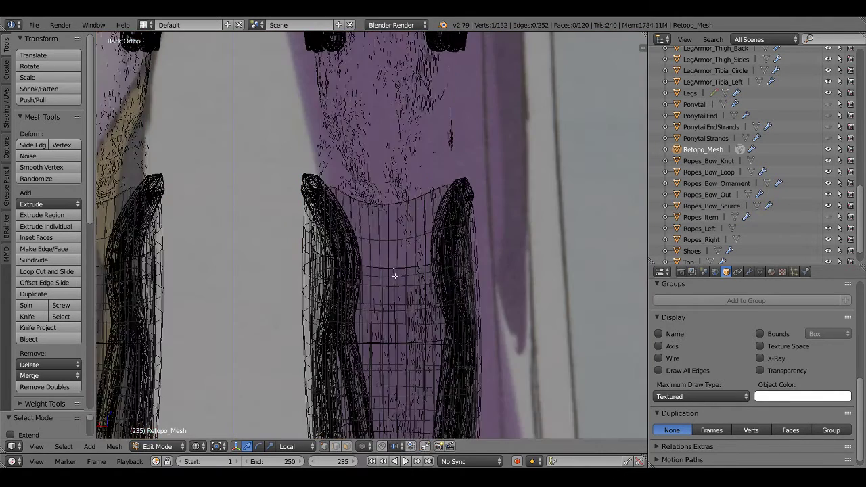
key("z")
scroll(412, 296, "down", 7)
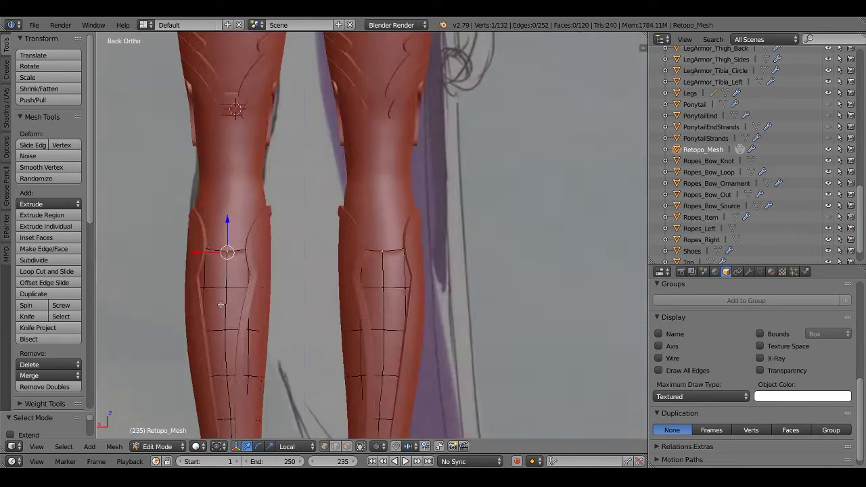
scroll(411, 296, "down", 3)
scroll(419, 292, "up", 6)
scroll(421, 291, "up", 2)
scroll(421, 288, "up", 1)
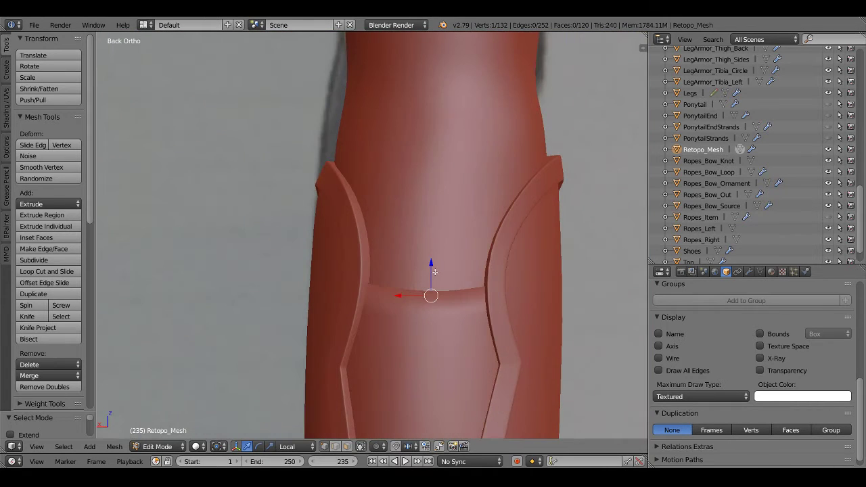
Raise the band's top centre vertex vertically along Z
key("g")
key("z")
key("z")
left_click(425, 252)
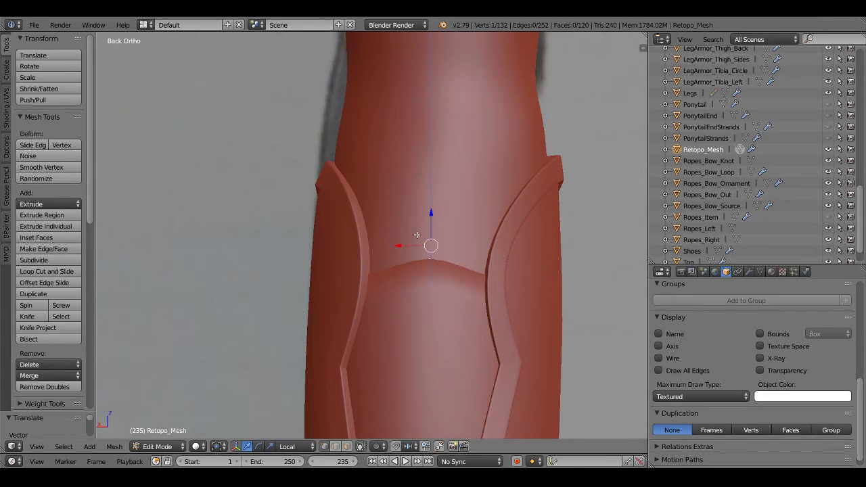
mouse_move(425, 252)
middle_mouse_down()
mouse_move(491, 265)
mouse_move(424, 253)
middle_mouse_up()
key("ctrl+KP_1")
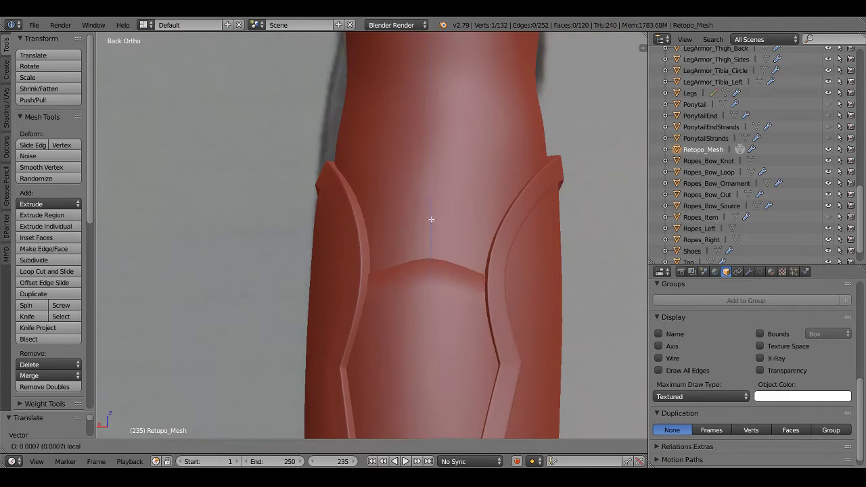
key("z")
Move a right-side vertex of the band up along one axis
right_click(489, 287)
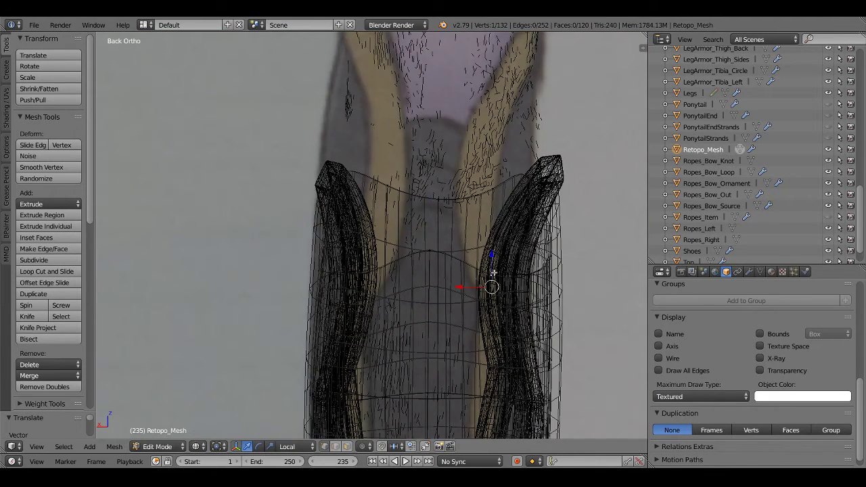
middle_click_drag(490, 286, 479, 285)
key("ctrl+KP_1")
key("z")
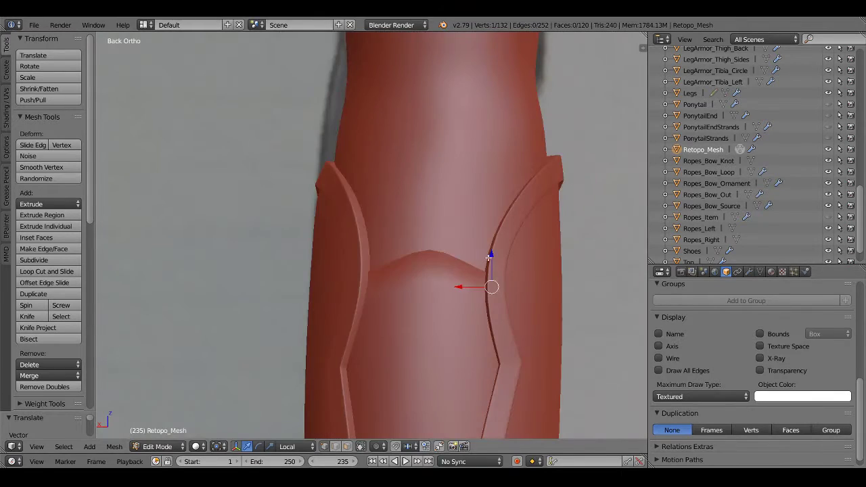
key("g")
key("z")
key("z")
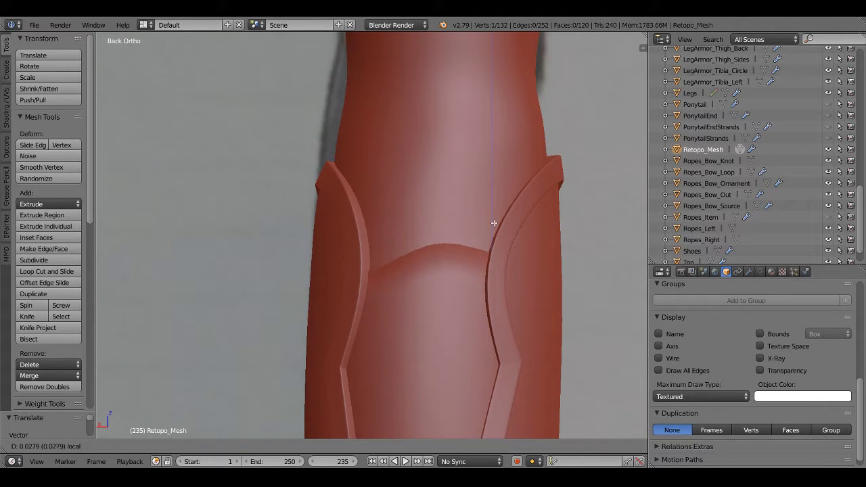
left_click(491, 228)
Move a left-side vertex of the band up along one axis
key("z")
right_click(359, 286)
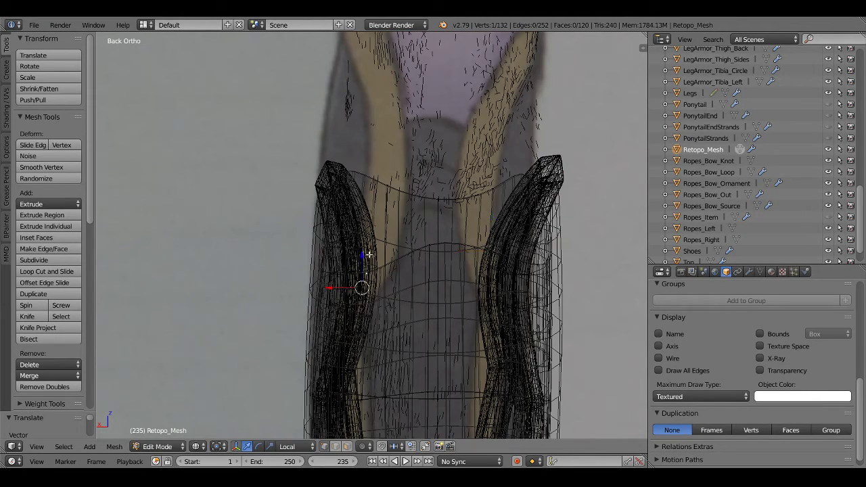
key("z")
key("g")
key("z")
key("z")
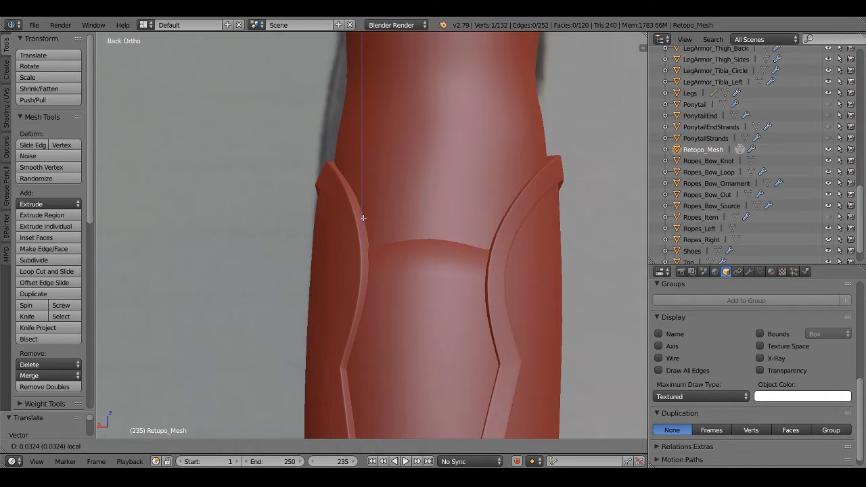
left_click(364, 221)
Raise the top centre vertex higher along Z to peak the arch
key("z")
right_click(491, 251)
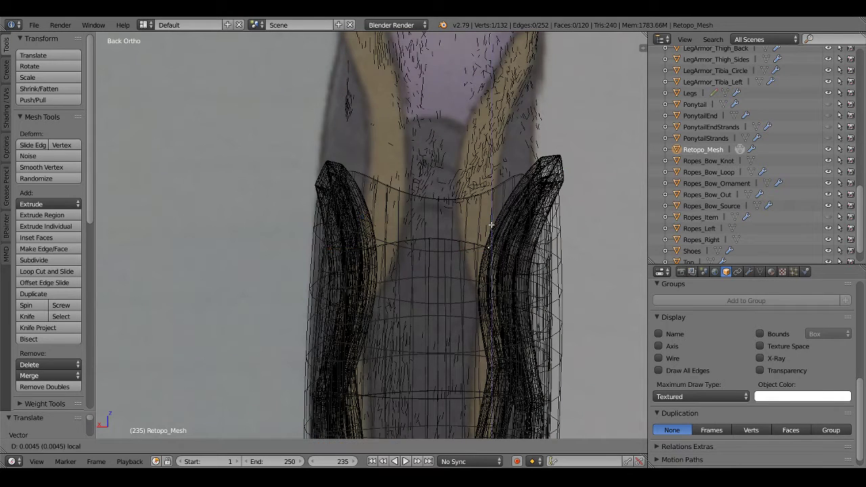
key("z")
right_click(429, 238)
key("g")
key("z")
key("z")
left_click(431, 208)
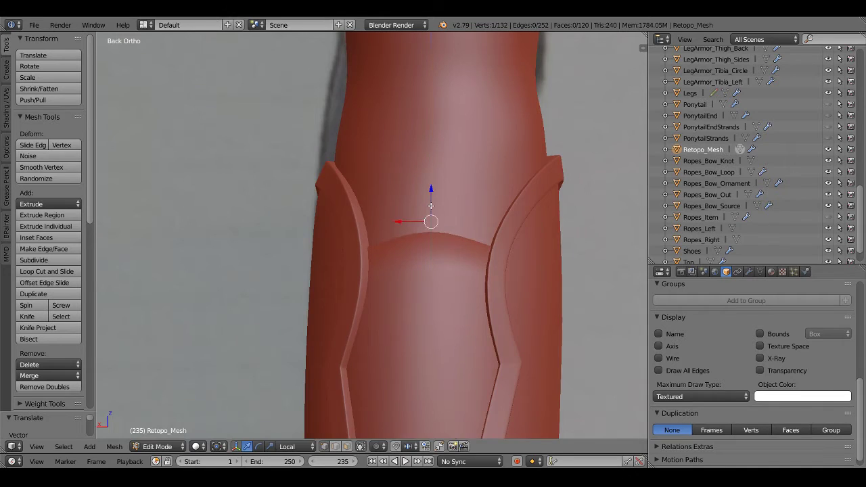
Nudge the vertex slightly forward in side view, then recheck the arch from the rear
scroll(431, 207, "down", 2)
middle_click_drag(431, 207, 505, 301)
scroll(505, 301, "up", 3)
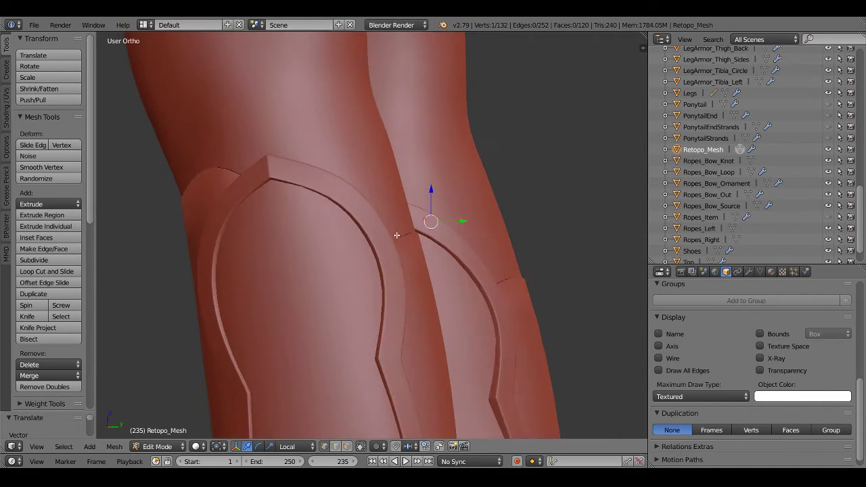
key("KP_3")
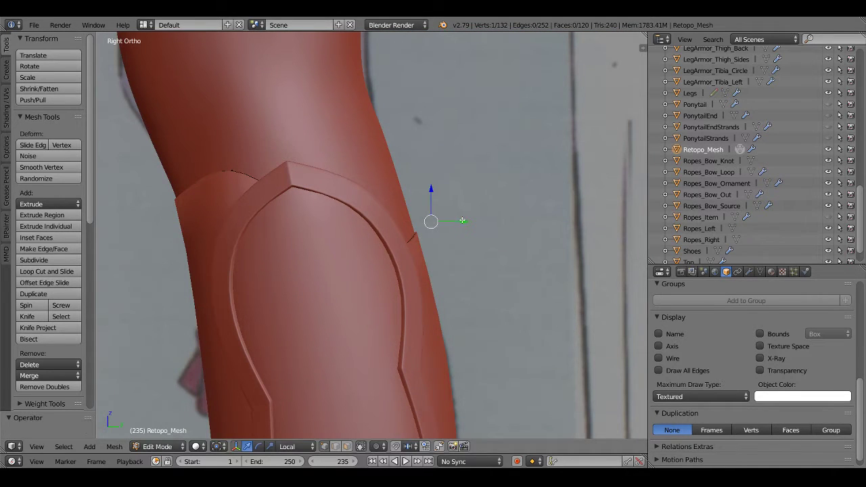
key("g")
left_click(470, 220)
key("z")
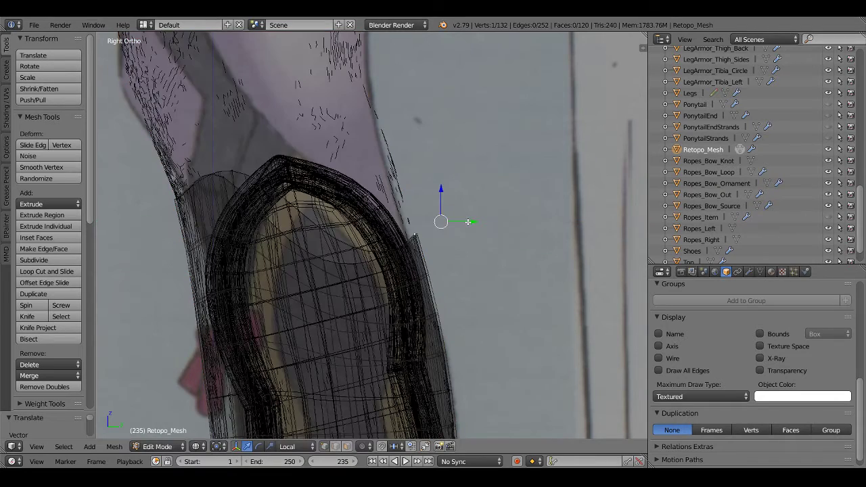
key("ctrl+KP_1")
mouse_move(455, 249)
middle_mouse_down()
mouse_move(460, 287)
mouse_move(452, 284)
mouse_move(487, 296)
mouse_move(417, 263)
mouse_move(465, 251)
mouse_move(494, 258)
mouse_move(416, 267)
mouse_move(392, 259)
mouse_move(430, 212)
mouse_move(446, 249)
middle_mouse_up()
key("z")
Pull the arch's right corner up and inward
key("Tab")
key("Tab")
key("ctrl+KP_1")
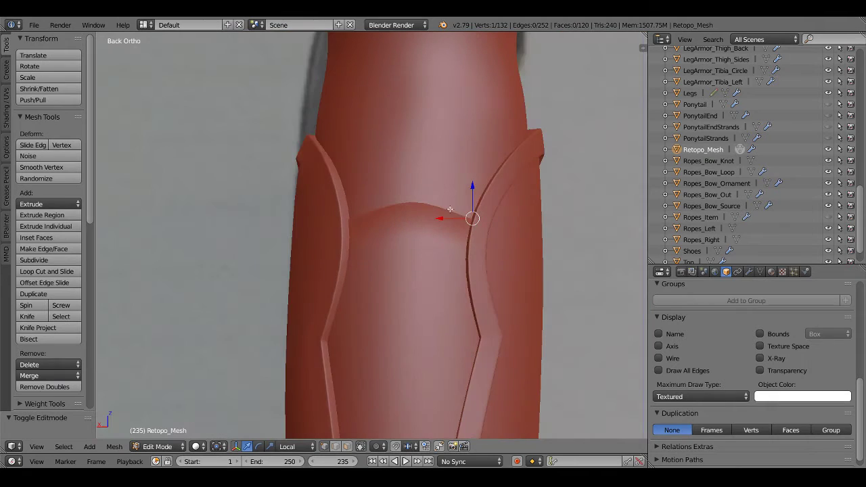
right_click_drag(426, 208, 443, 212)
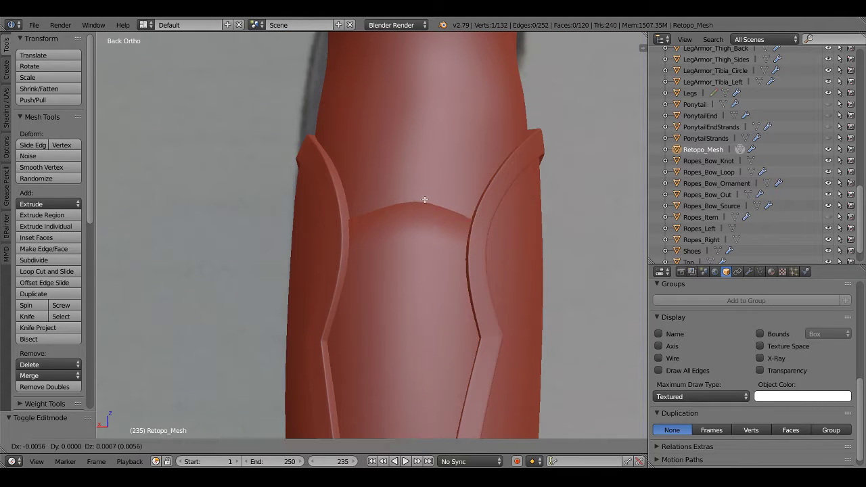
key("z")
mouse_move(506, 253)
middle_mouse_down()
mouse_move(473, 251)
mouse_move(514, 228)
mouse_move(562, 263)
mouse_move(510, 210)
mouse_move(478, 232)
mouse_move(761, 358)
middle_mouse_up()
right_click(507, 209)
key("z")
With X-ray on, nudge top-rim vertices to smooth the arch's top edge
left_click(760, 358)
right_click(474, 241)
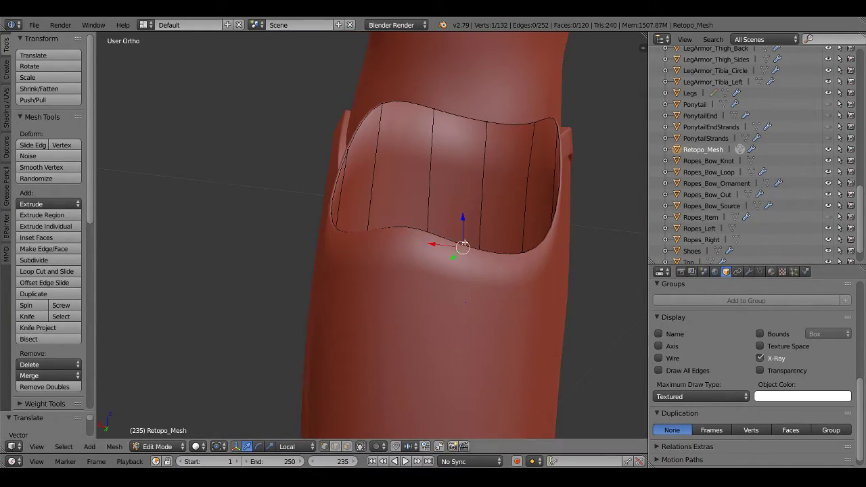
key("KP_8")
key("KP_8")
key("ctrl+KP_1")
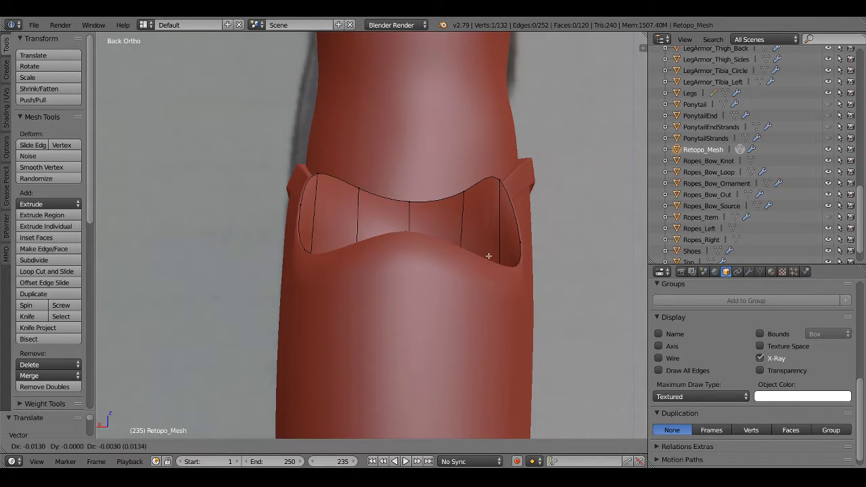
right_click(336, 249)
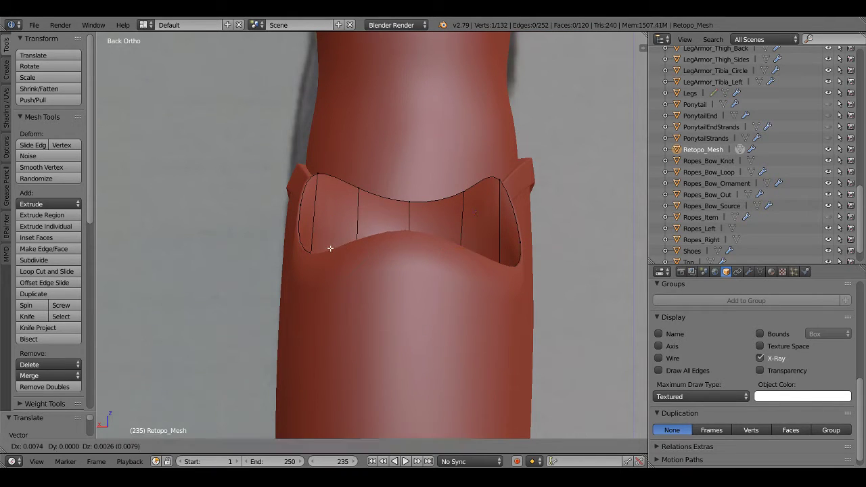
mouse_move(381, 243)
middle_mouse_down()
mouse_move(624, 317)
mouse_move(409, 319)
middle_mouse_up()
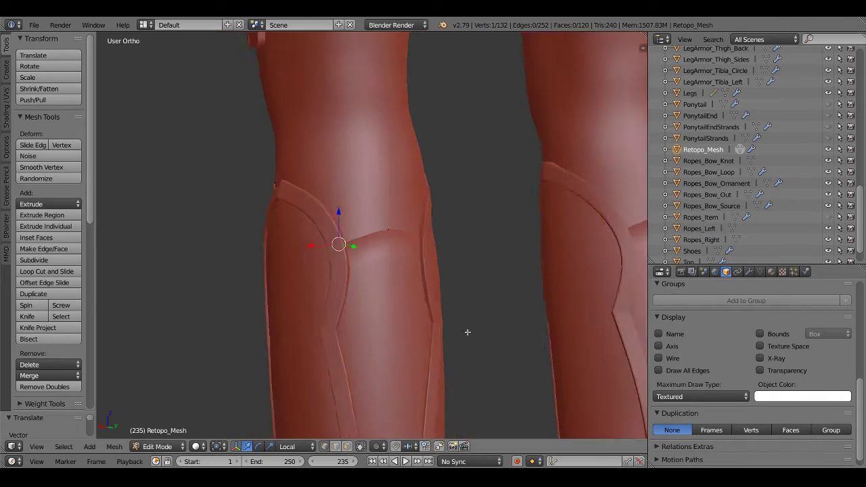
key("Tab")
scroll(408, 318, "down", 3)
key("Tab")
scroll(436, 297, "up", 4)
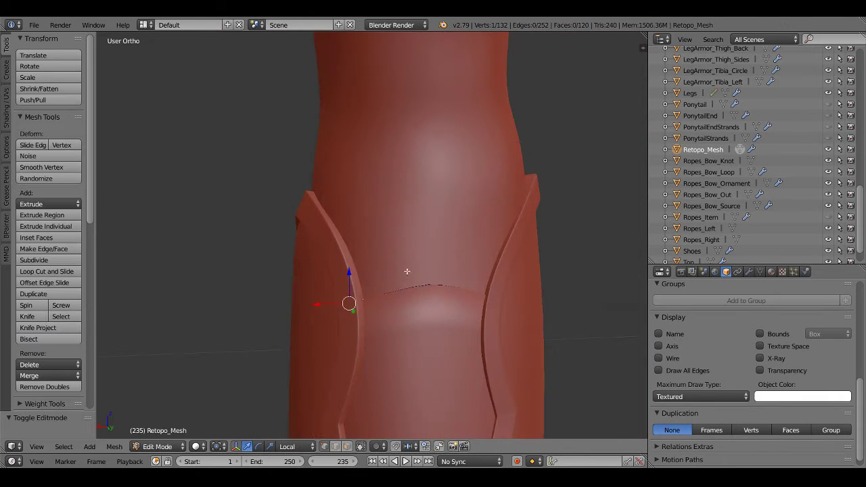
left_click_drag(436, 253, 436, 255)
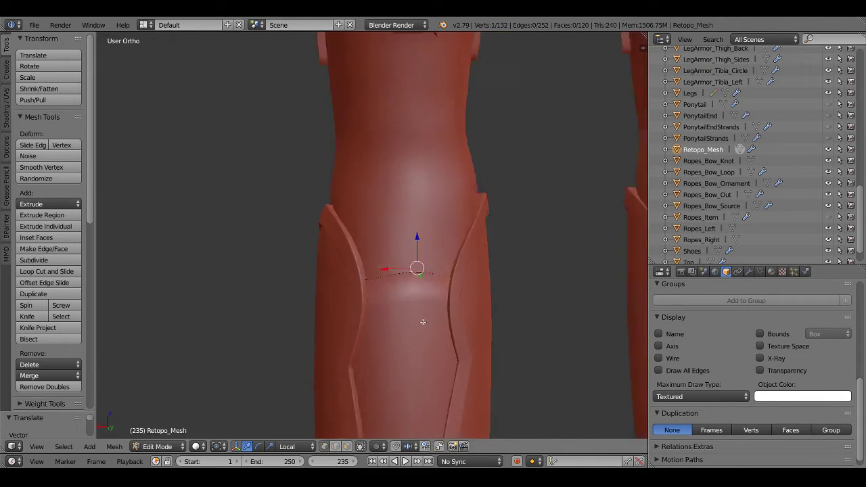
scroll(433, 298, "down", 3)
scroll(433, 341, "up", 2)
scroll(432, 342, "down", 1)
Return to Object Mode, deselect everything, and turn to view both legs from the front
key("Tab")
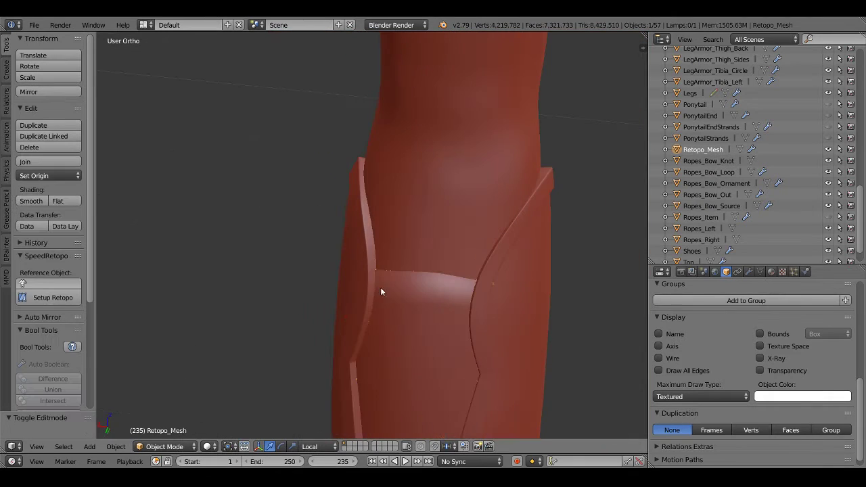
scroll(380, 286, "up", 4)
middle_click_drag(380, 287, 454, 274)
scroll(454, 274, "down", 3)
key("a")
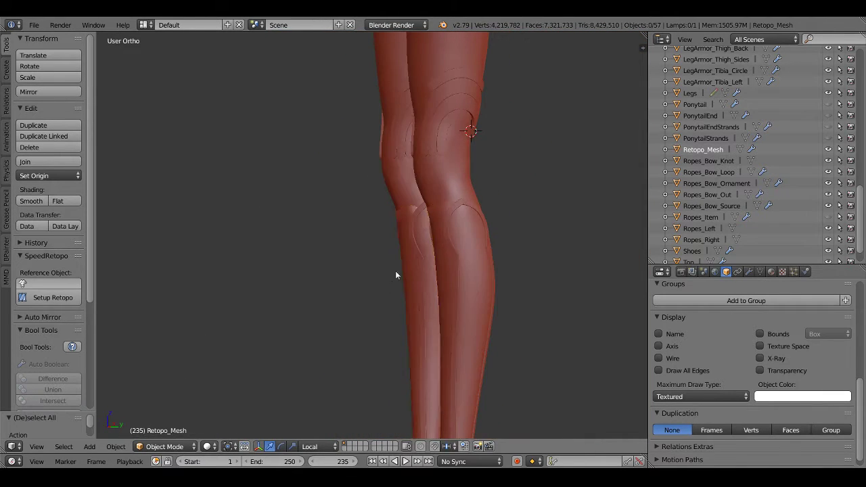
middle_click_drag(396, 273, 482, 259)
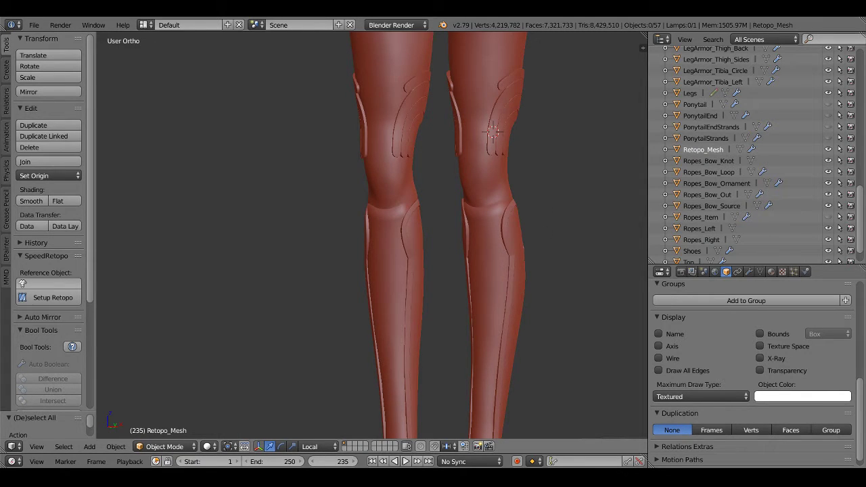
Zoom in on the knees, inspect them at an angle, and select the Retopo_Mesh plate
scroll(494, 162, "up", 1)
scroll(539, 178, "up", 2)
scroll(426, 284, "up", 2)
scroll(429, 267, "up", 1)
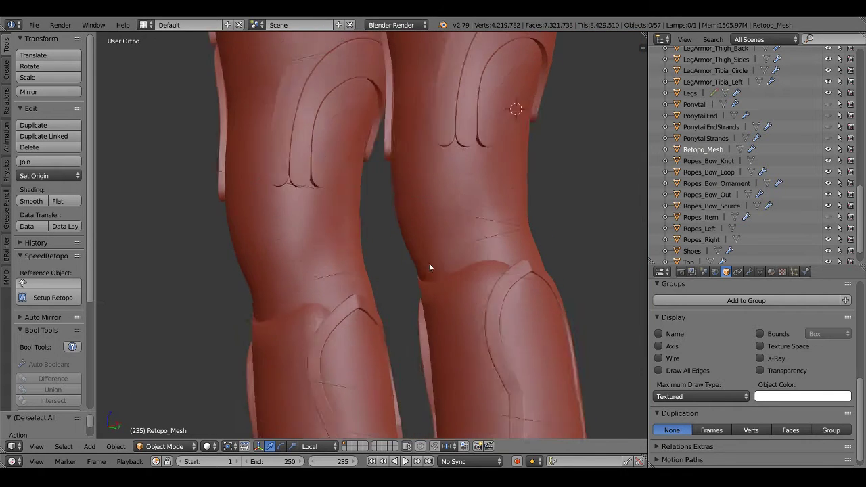
mouse_move(429, 267)
middle_mouse_down("alt")
mouse_move(477, 263)
mouse_move(498, 274)
mouse_move(481, 275)
middle_mouse_up("alt")
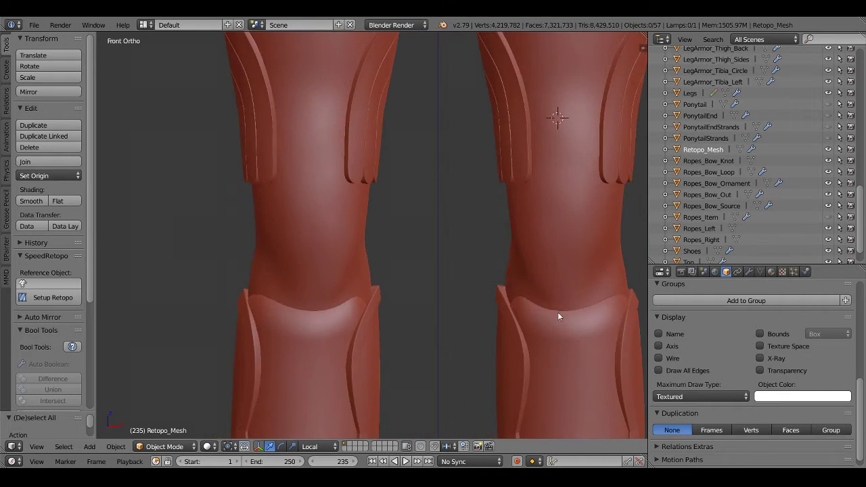
mouse_move(559, 315)
middle_mouse_down()
mouse_move(385, 282)
mouse_move(438, 251)
middle_mouse_up()
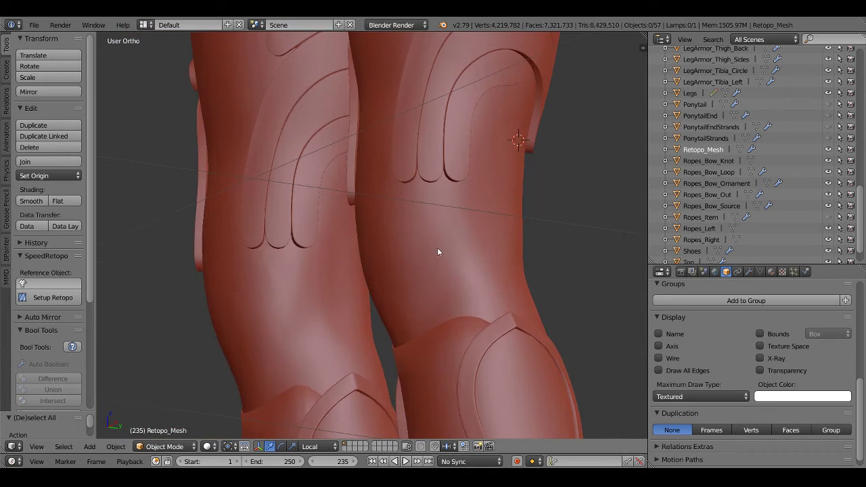
left_click(704, 150)
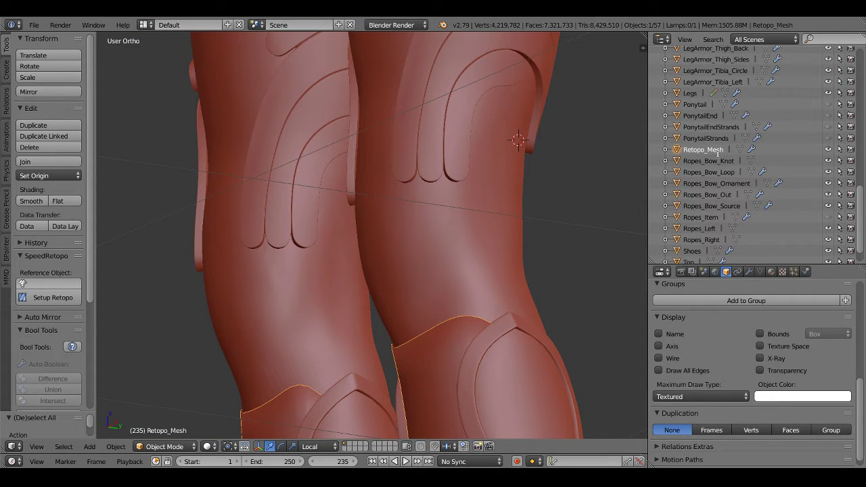
Rename the Retopo_Mesh object to LegArmor_Tibia_Fabric in the Outliner
double_click(704, 149)
type("LegArmor_Thigh_")
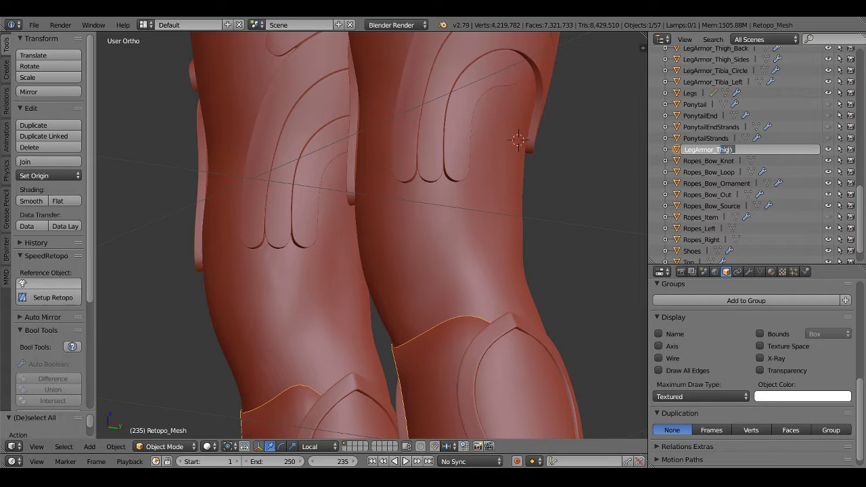
key("BackSpace")
key("BackSpace")
key("BackSpace")
type("bric")
key("Return")
Frame the view on the lower legs and save the blend file
key("KP_Decimal")
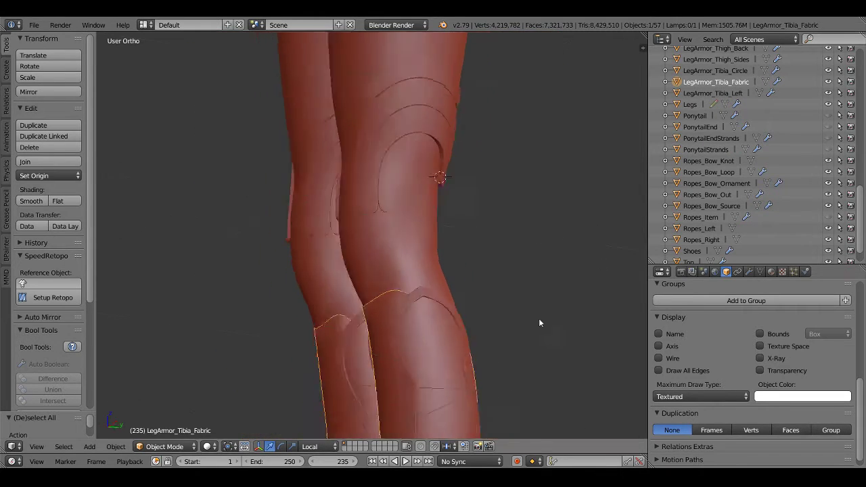
scroll(391, 325, "down", 3)
scroll(412, 243, "down", 2)
scroll(377, 303, "up", 1)
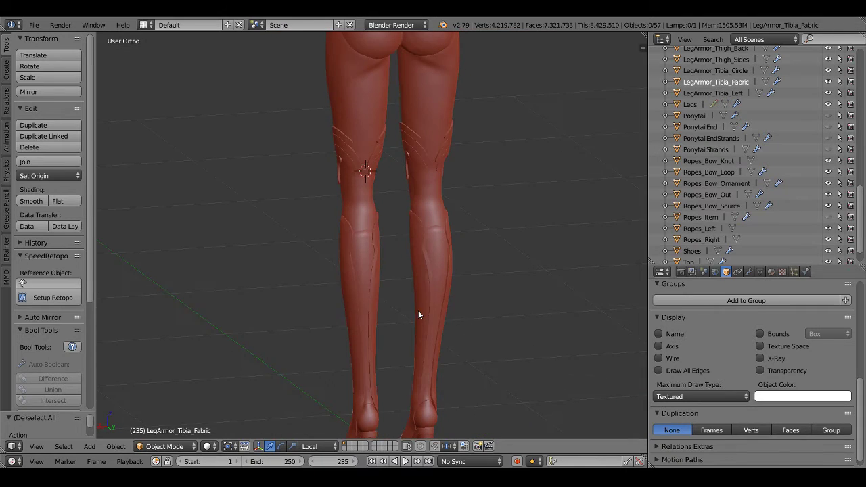
key("ctrl+s")
Orbit and pan in front view to review the band on both knees
scroll(360, 247, "up", 3)
middle_click_drag(370, 231, 566, 268)
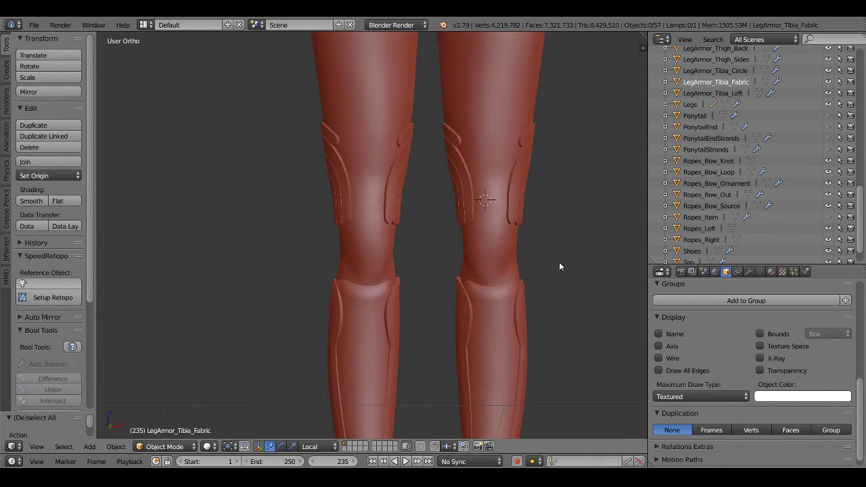
scroll(561, 266, "up", 3)
key("KP_1")
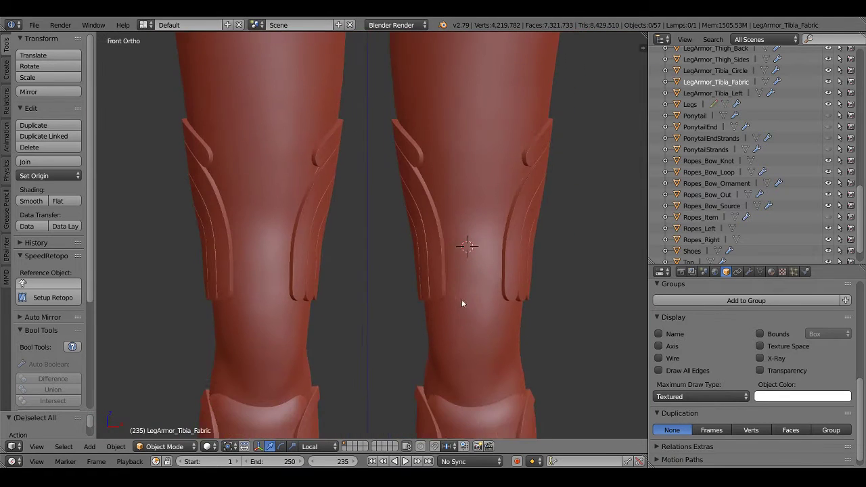
scroll(461, 299, "up", 3)
scroll(401, 291, "up", 2)
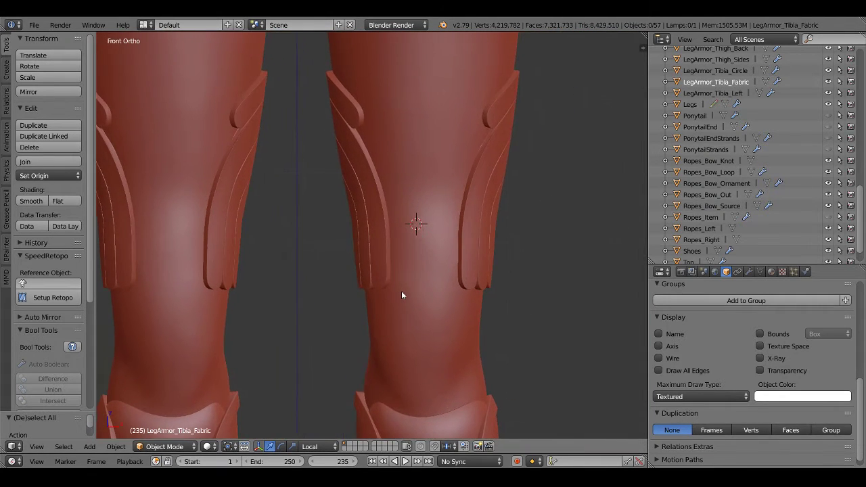
scroll(401, 291, "up", 1)
middle_click_drag(406, 289, 358, 321, "shift")
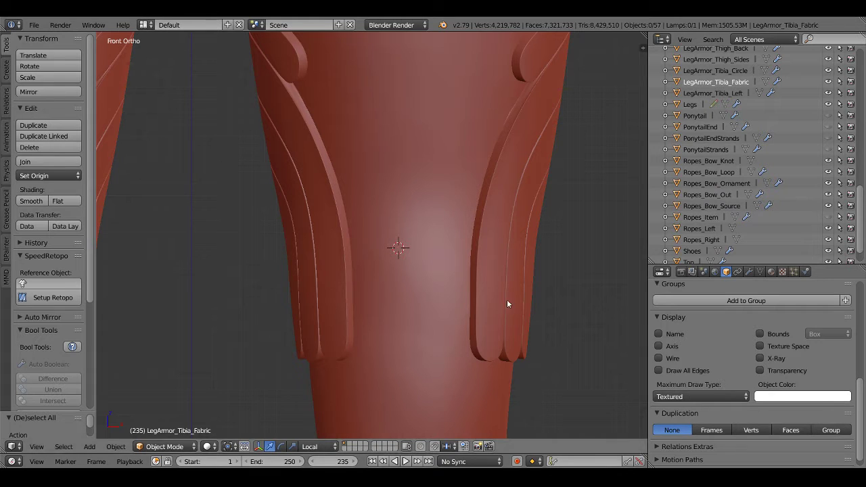
scroll(392, 297, "down", 2)
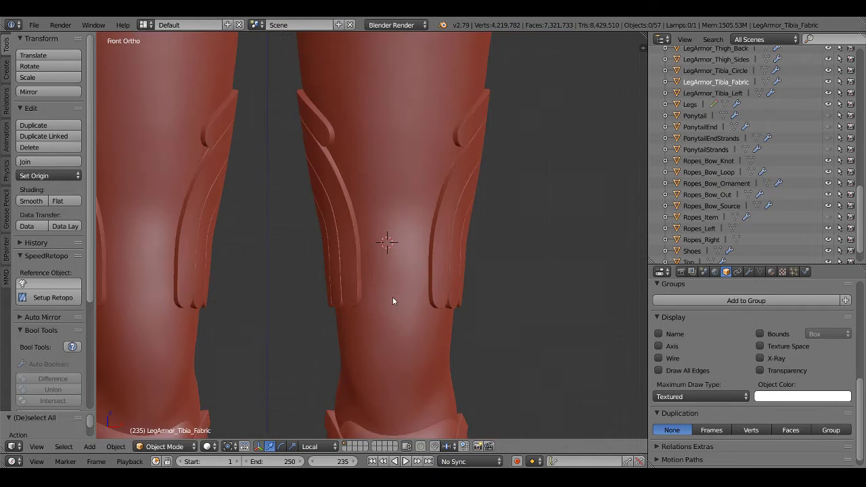
mouse_move(393, 297)
middle_mouse_down()
mouse_move(544, 307)
mouse_move(613, 290)
mouse_move(377, 299)
mouse_move(409, 239)
middle_mouse_up()
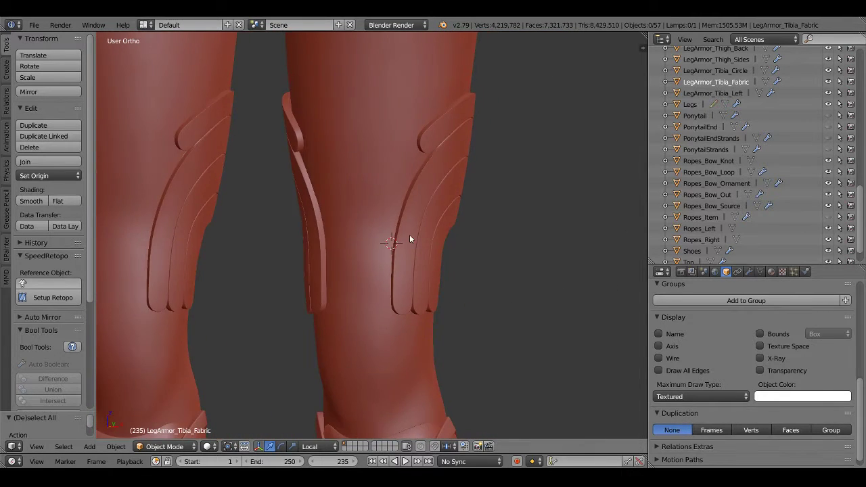
Select the LegArmor_Thigh_Sides plates and inspect their wireframe from the front in Edit Mode
right_click(560, 180)
mouse_move(560, 180)
middle_mouse_down()
mouse_move(495, 237)
mouse_move(492, 254)
middle_mouse_up()
key("Tab")
scroll(492, 253, "up", 2)
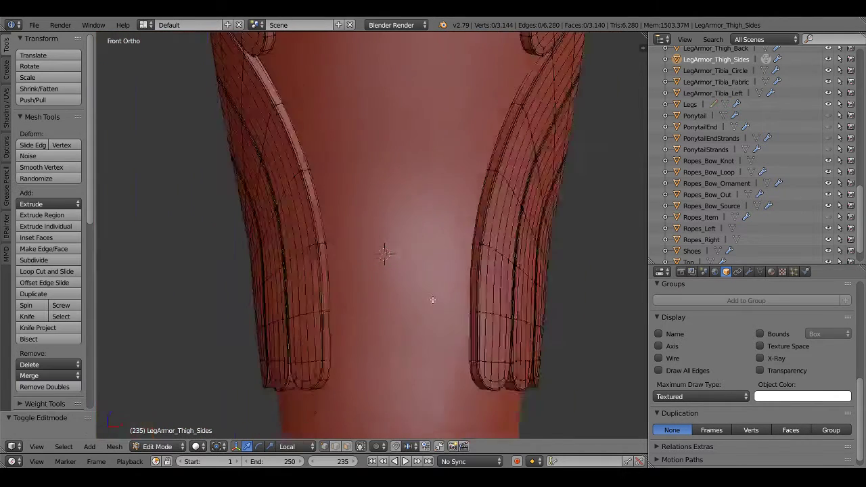
key("KP_1")
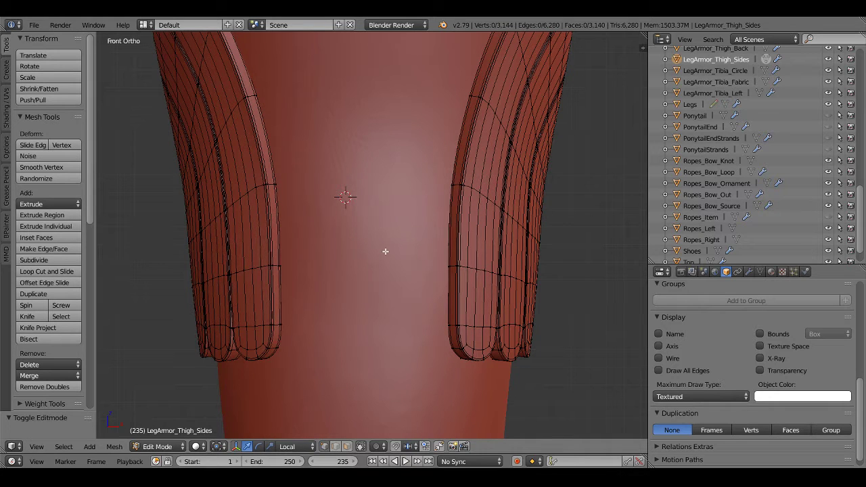
scroll(385, 250, "up", 1)
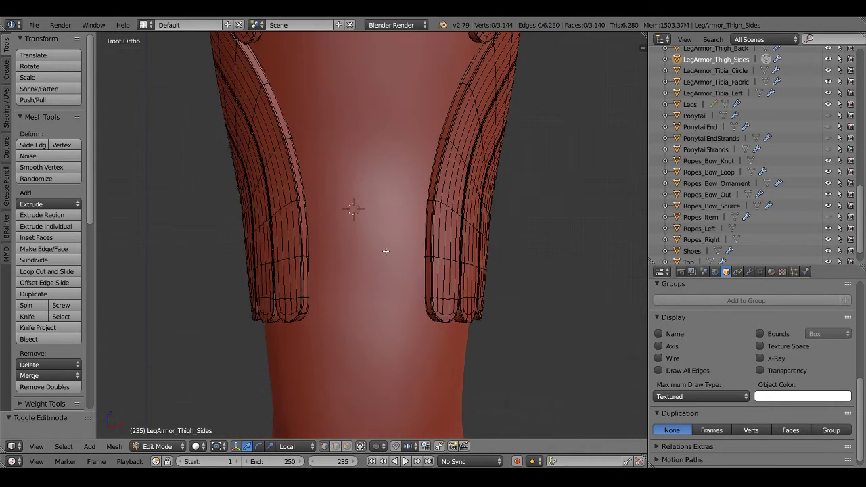
scroll(390, 253, "up", 1)
scroll(394, 255, "down", 4)
scroll(393, 255, "down", 2)
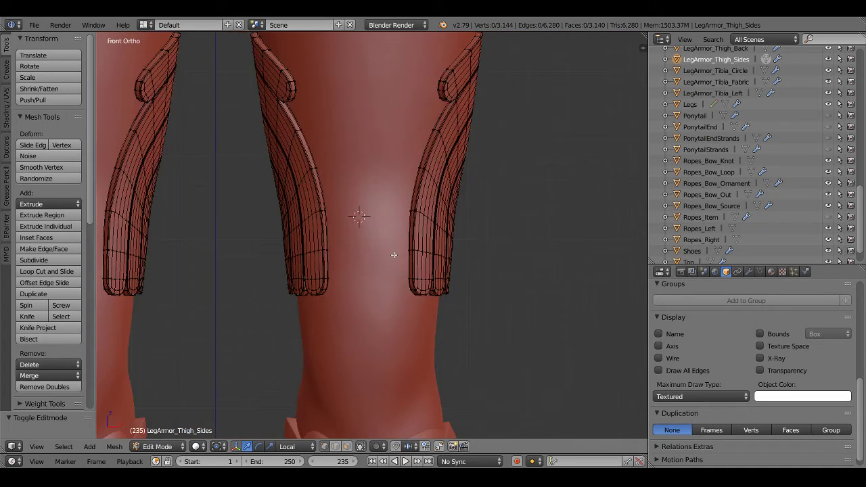
scroll(392, 257, "down", 4)
scroll(390, 263, "down", 1)
key("Tab")
scroll(390, 284, "down", 3)
Snap the 3D cursor to the world centre and add a plane there
scroll(382, 257, "up", 1)
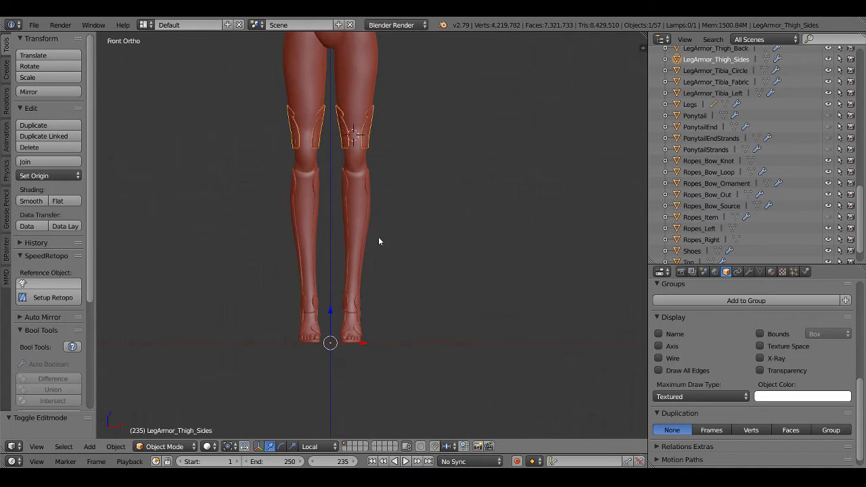
key("shift+a")
key("shift+s")
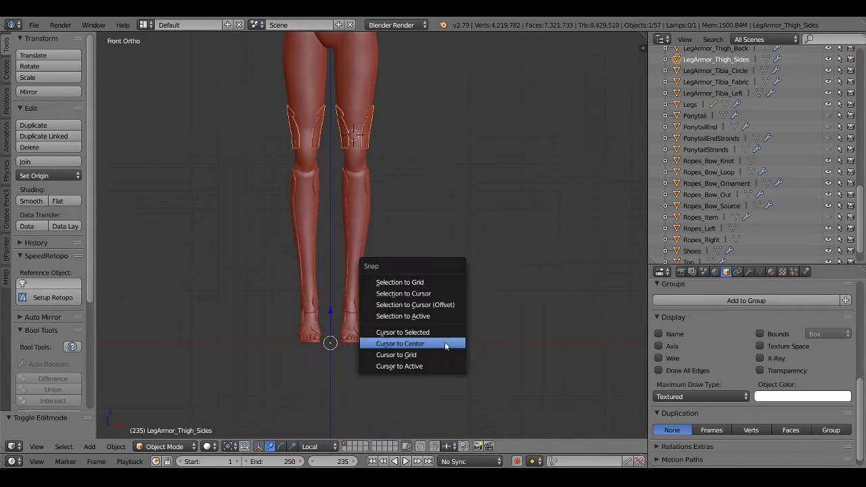
left_click(445, 344)
key("shift+a")
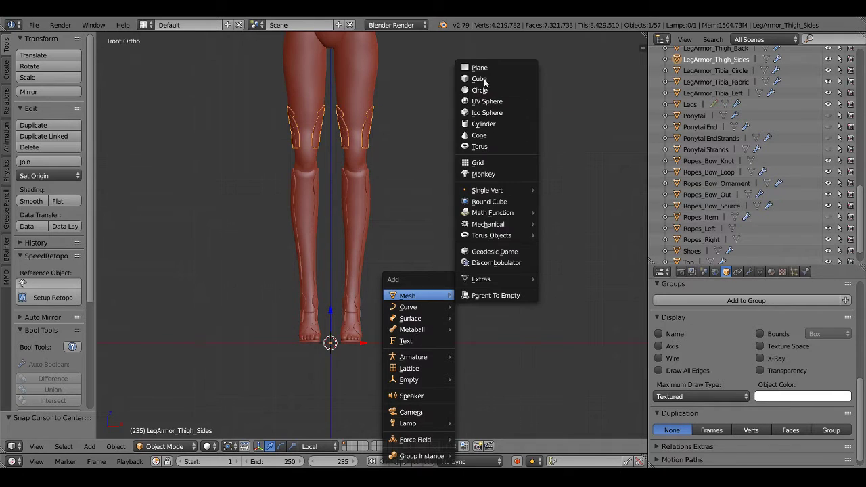
left_click(474, 68)
In Edit Mode, move the plane up to hip height and stand it upright
middle_click_drag(434, 256, 429, 287)
key("Tab")
key("KP_1")
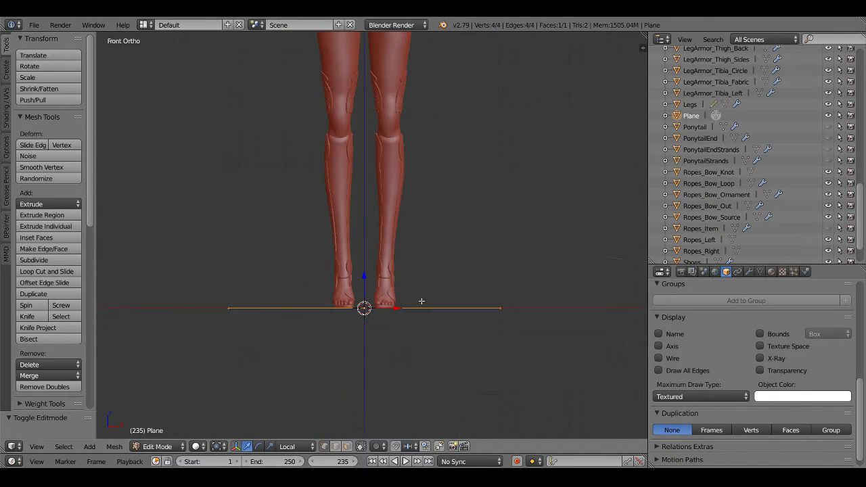
key("KP_3")
key("g")
left_click(425, 125)
middle_click_drag(446, 95, 497, 253, "shift")
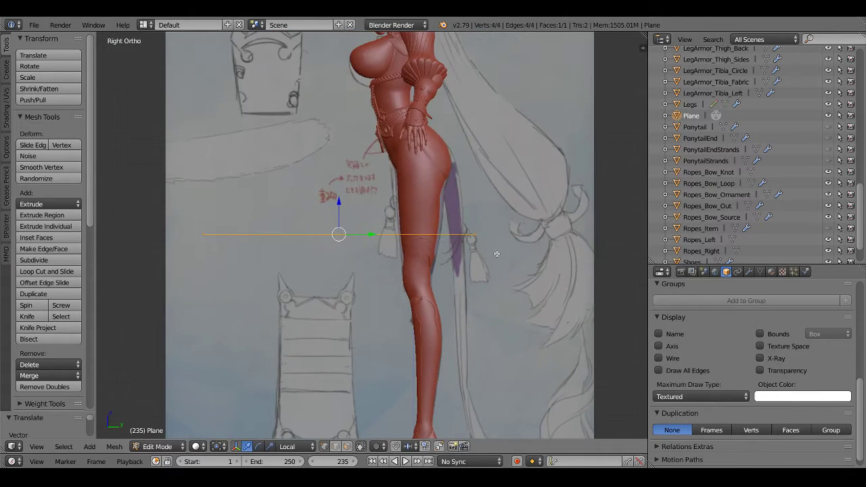
key("r")
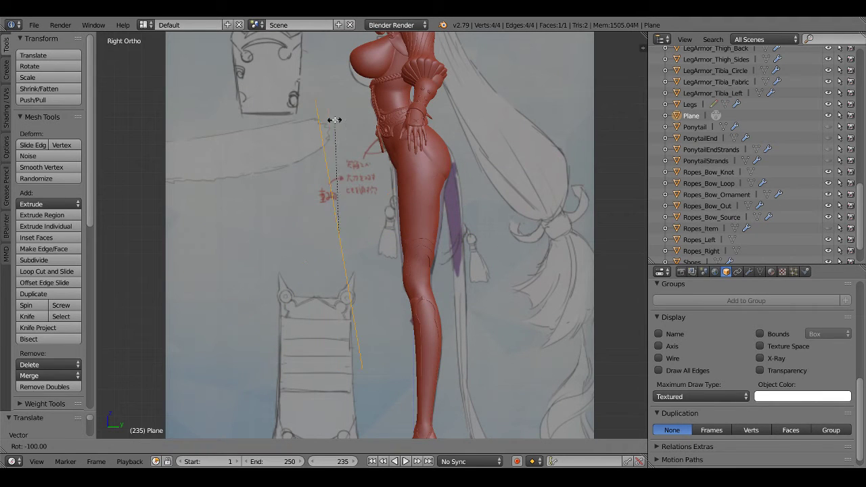
left_click(355, 126)
Shrink the plane in front view and move it down over the knee
key("KP_1")
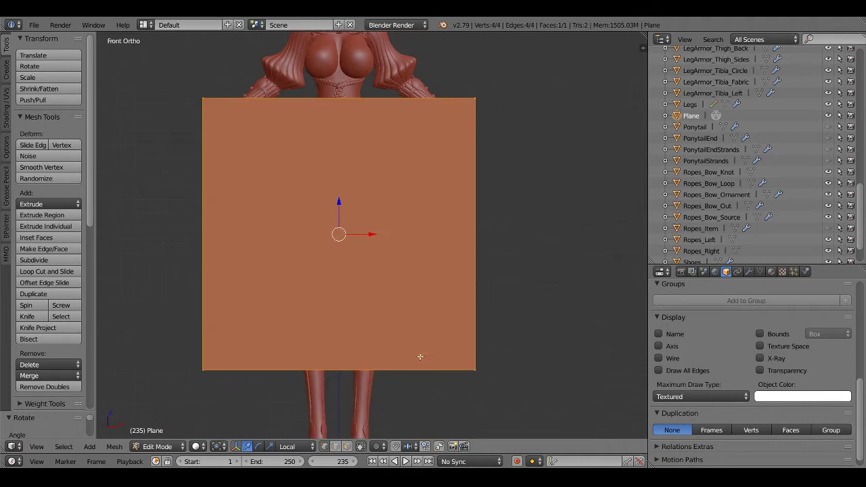
key("s")
left_click(345, 240)
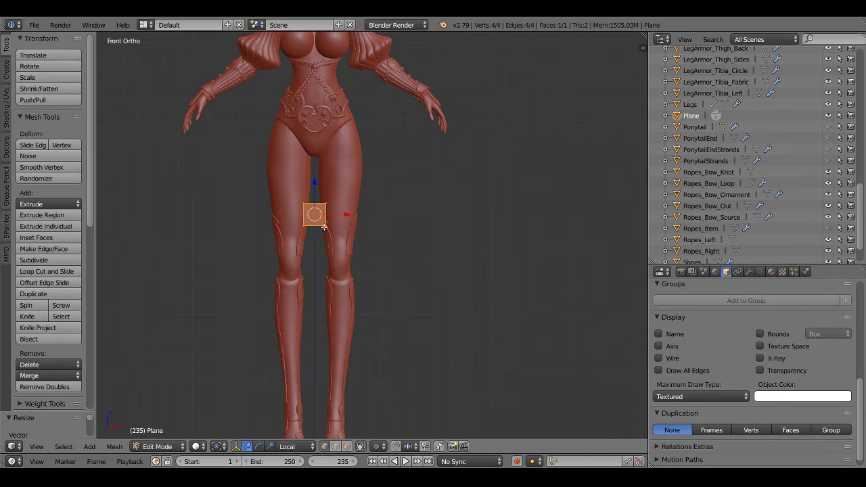
scroll(378, 277, "up", 5)
scroll(385, 282, "up", 5)
key("g")
left_click(473, 406)
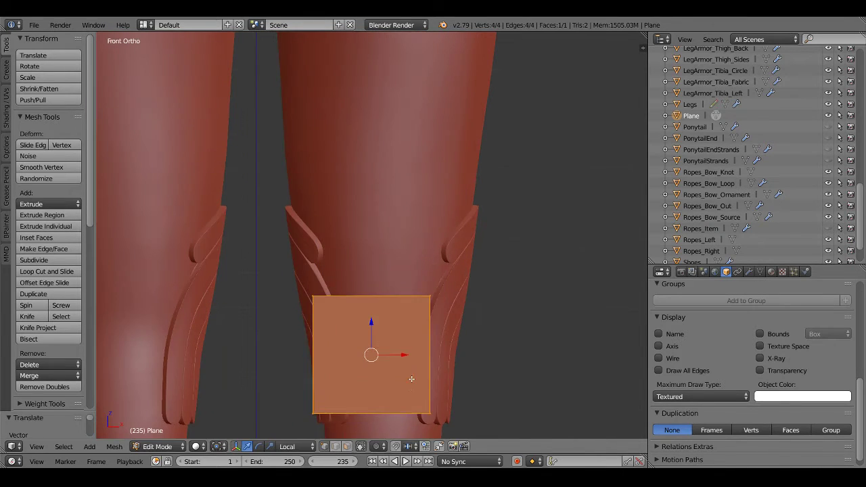
Centre the plane on the knee, scale it to about 0.6, and nudge it lower
scroll(472, 317, "up", 4)
key("g")
left_click(404, 281)
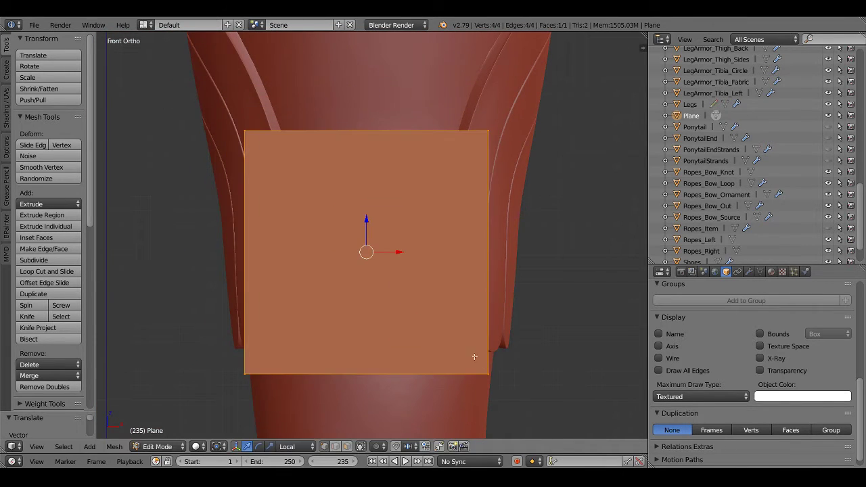
key("s")
left_click(441, 330)
key("g")
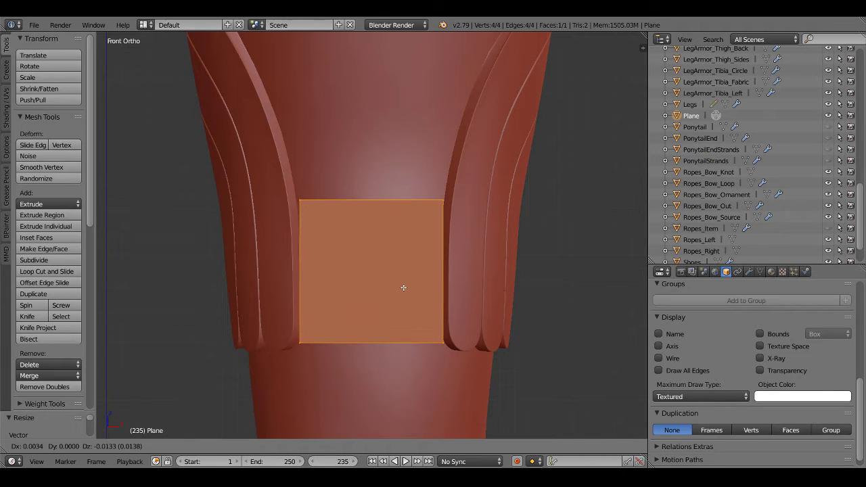
left_click(404, 289)
middle_click_drag(405, 262, 415, 272)
Move the plane along Y so it sits just in front of the knee
key("KP_3")
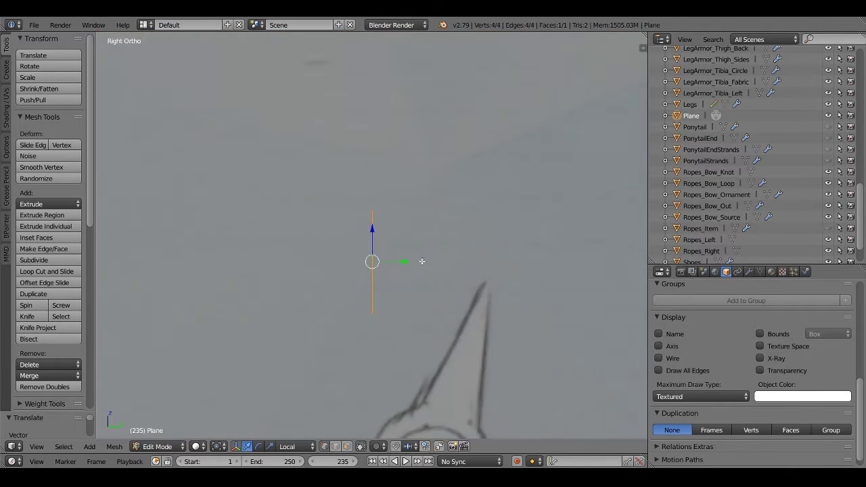
scroll(505, 176, "up", 3)
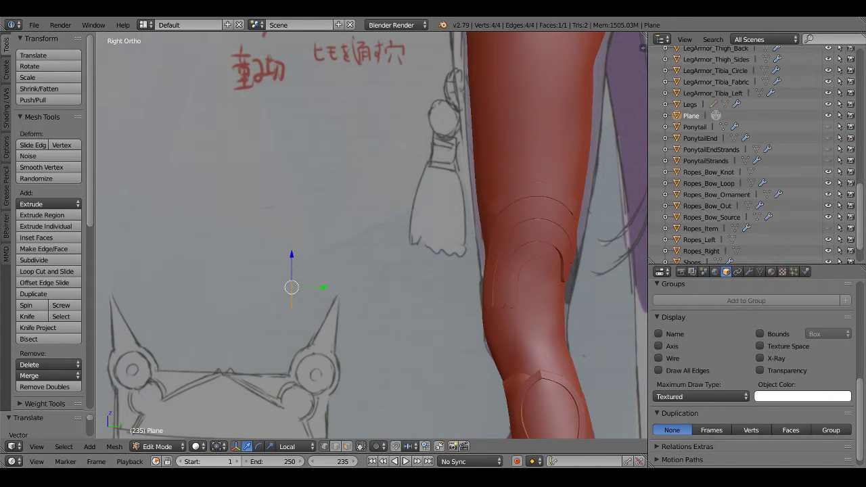
key("KP_1")
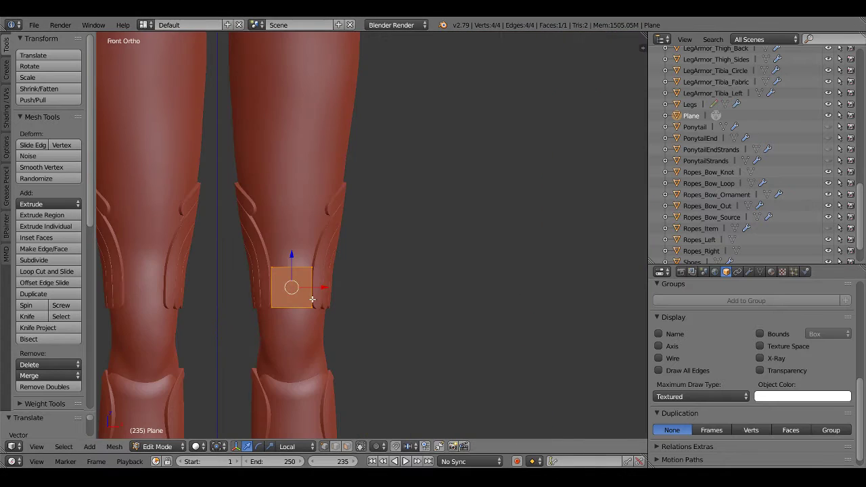
key("KP_3")
key("g")
key("y")
key("y")
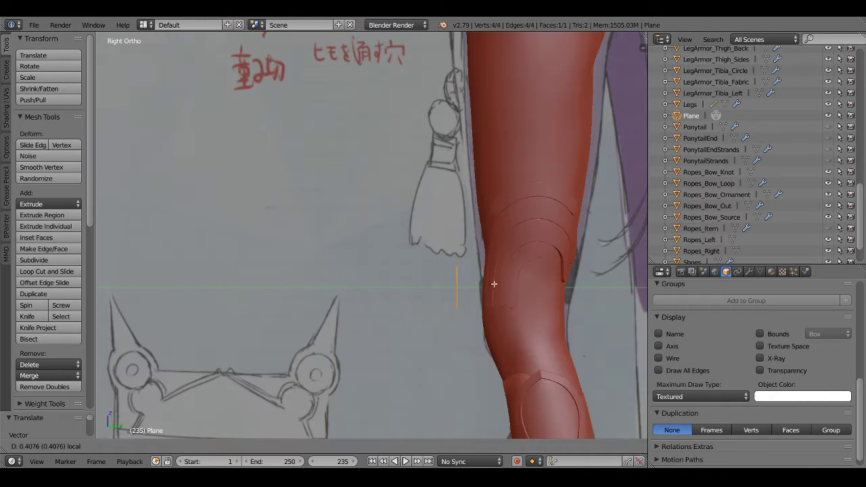
left_click(505, 283)
key("KP_1")
key("KP_Decimal")
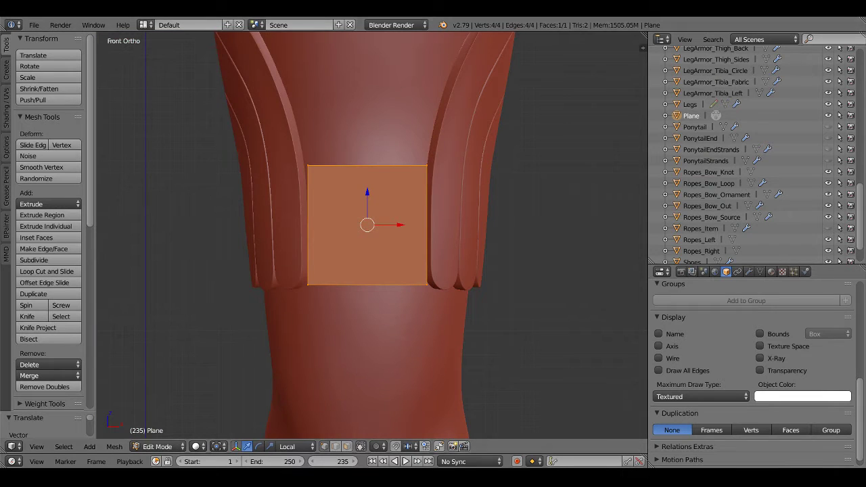
Check the plane against the reference in wireframe side view, then recentre the front view
key("KP_3")
key("z")
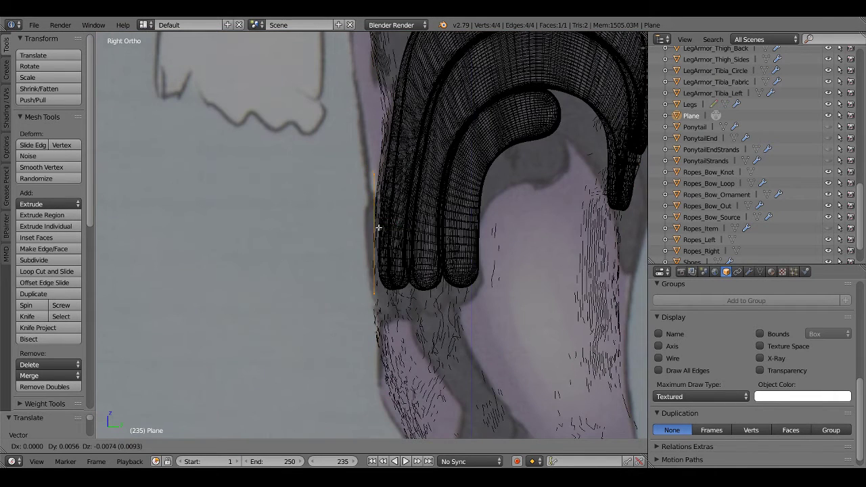
key("z")
key("KP_1")
middle_click_drag(382, 235, 414, 310, "shift")
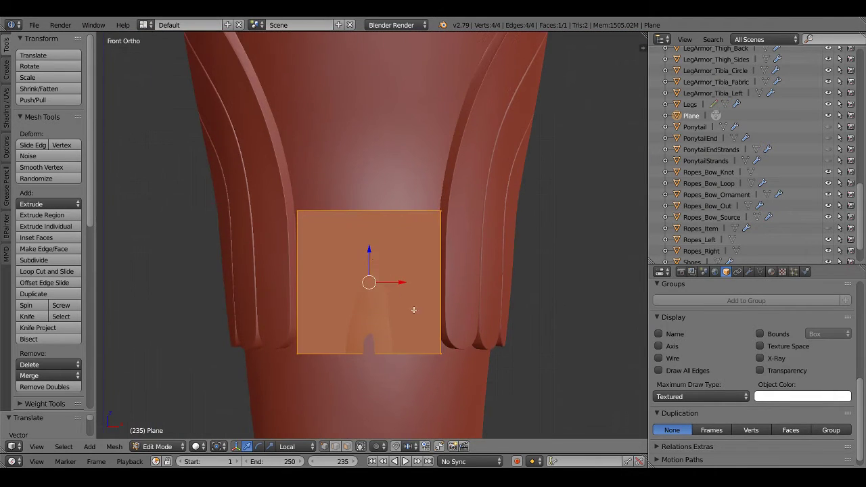
key("ctrl+r")
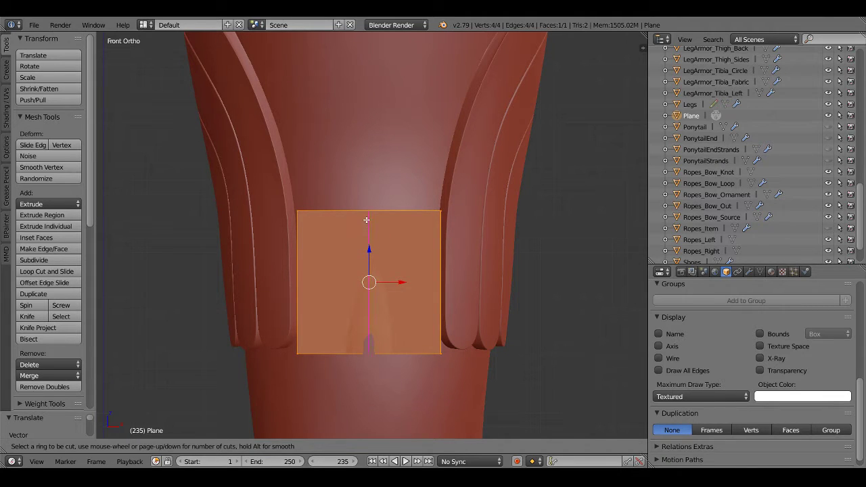
Cut a centre vertical loop, then evenly spaced loops into each half of the plane
left_click(366, 219)
key("ctrl+r")
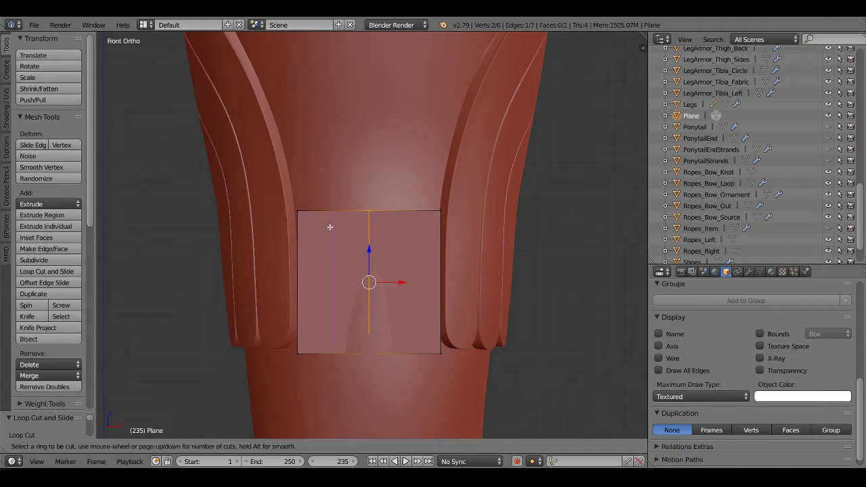
scroll(330, 227, "up", 2)
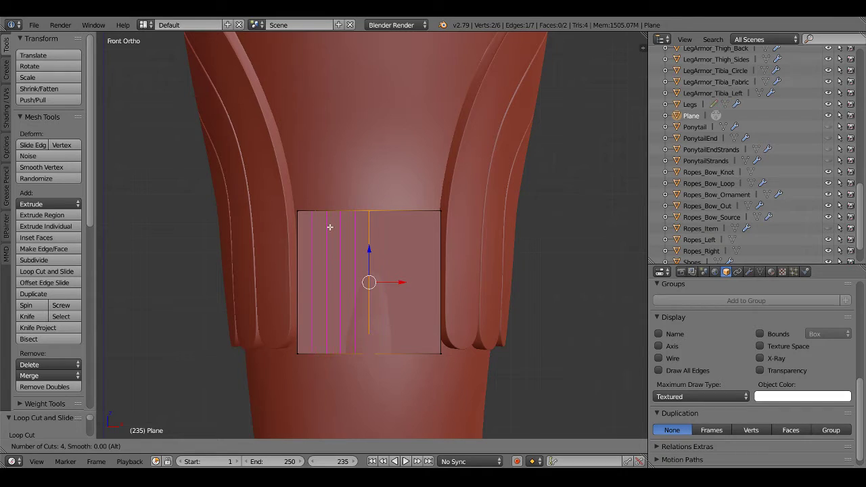
left_click(331, 228)
right_click(330, 228)
key("ctrl+r")
scroll(409, 222, "up", 1)
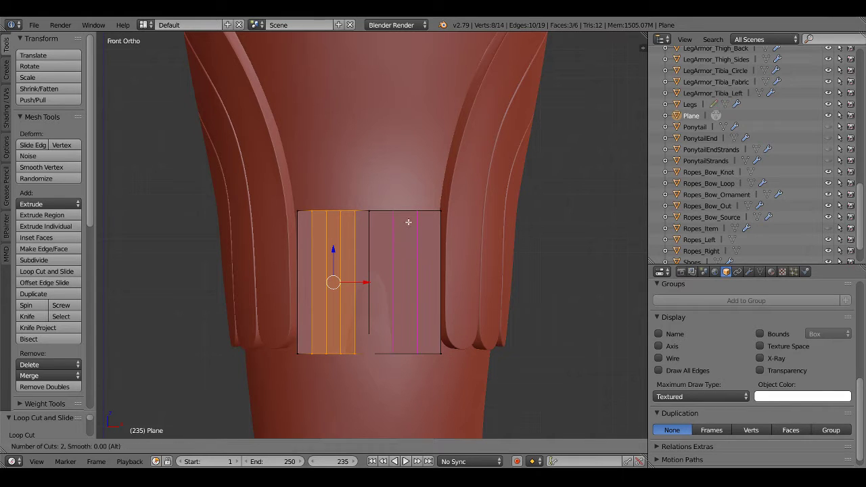
left_click(409, 221)
right_click(409, 222)
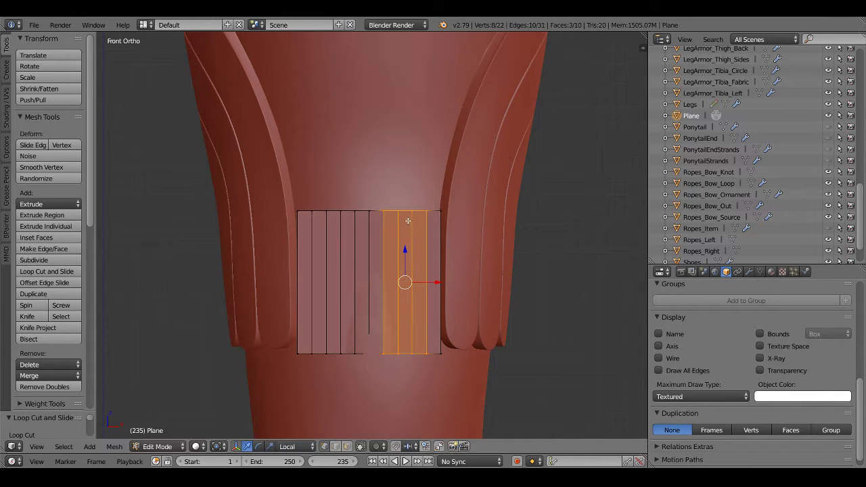
Select the lobes' top and bottom centre edges and stretch them vertically
key("ctrl+Tab")
left_click(315, 228)
right_click(329, 212)
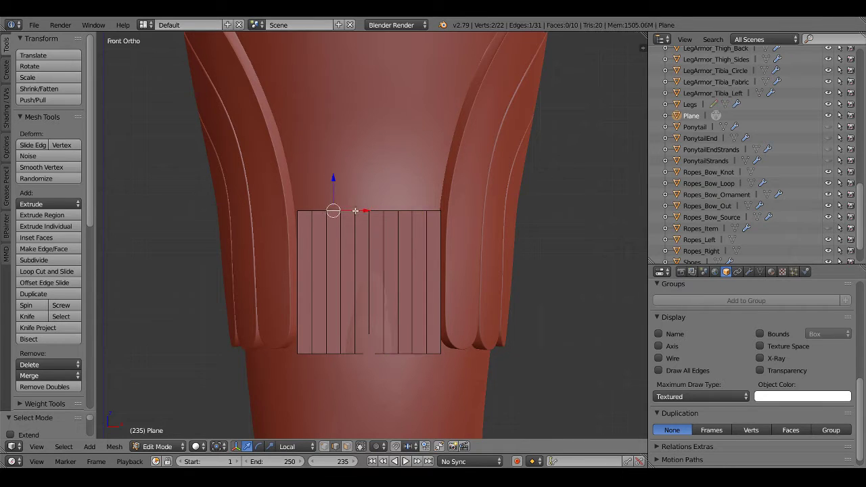
right_click(404, 211, "shift")
right_click(405, 351, "shift")
right_click(328, 350, "shift")
key("s")
key("z")
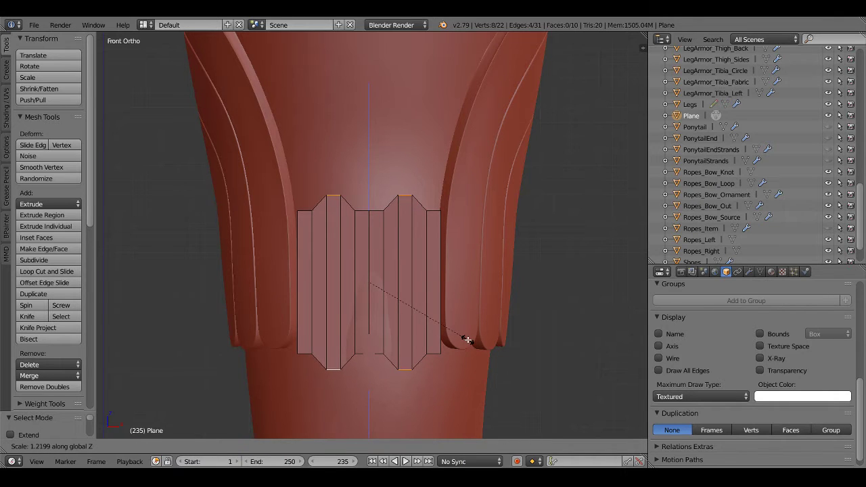
left_click(467, 340)
Select eight top and bottom vertices and scale them on Z to round the lobe corners
key("ctrl+Tab")
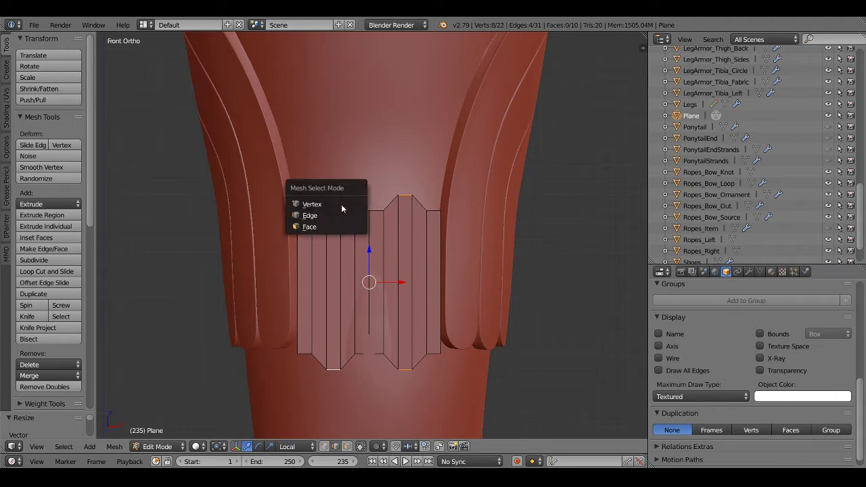
left_click(308, 201)
right_click(311, 210)
right_click(354, 210, "shift")
right_click(383, 210, "shift")
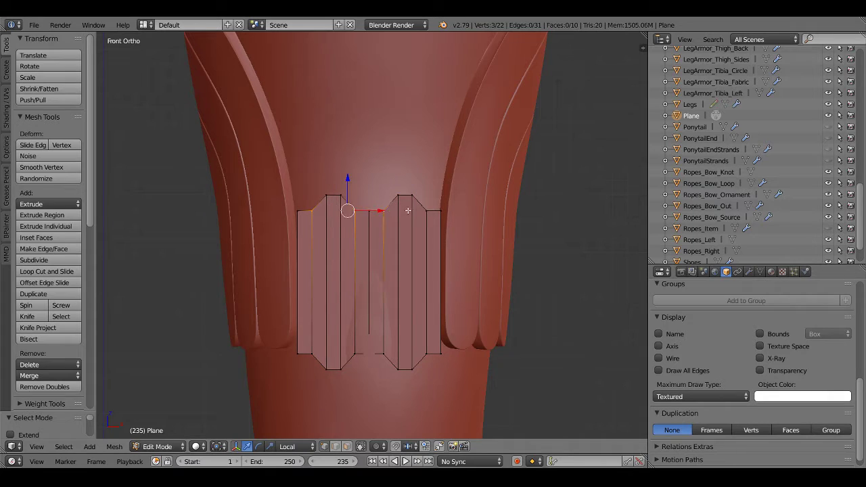
right_click(426, 211, "shift")
right_click(427, 349, "shift")
right_click(386, 350, "shift")
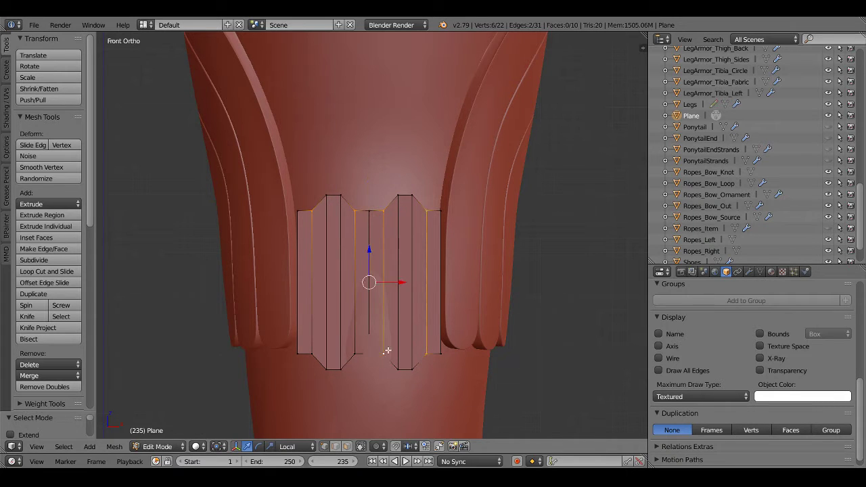
right_click(351, 352, "shift")
right_click(312, 351, "shift")
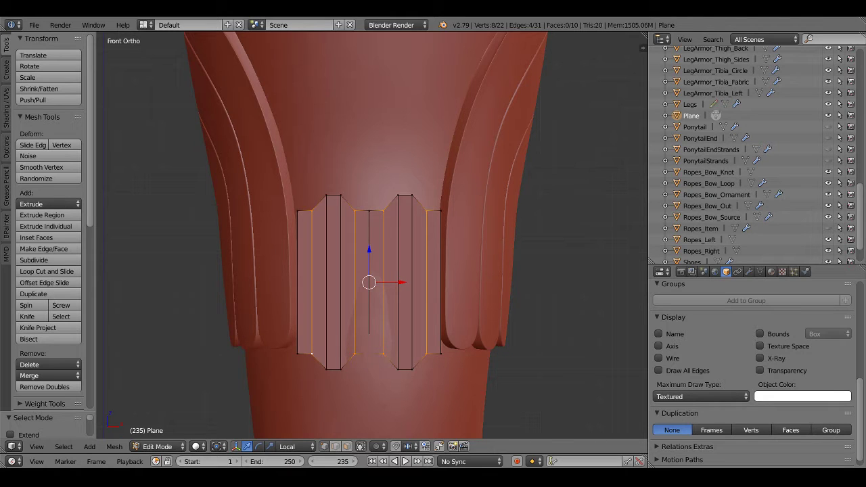
key("s")
key("z")
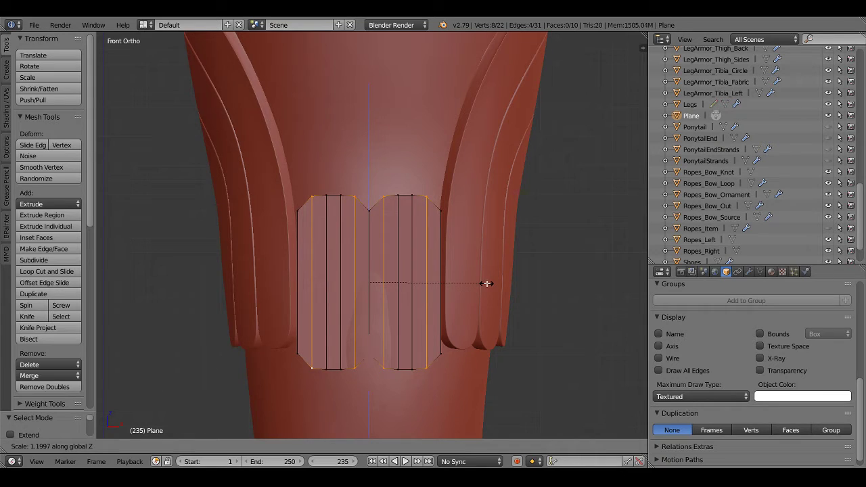
left_click(486, 284)
Select the centre strips of both lobes and stretch them vertically
left_click(330, 195)
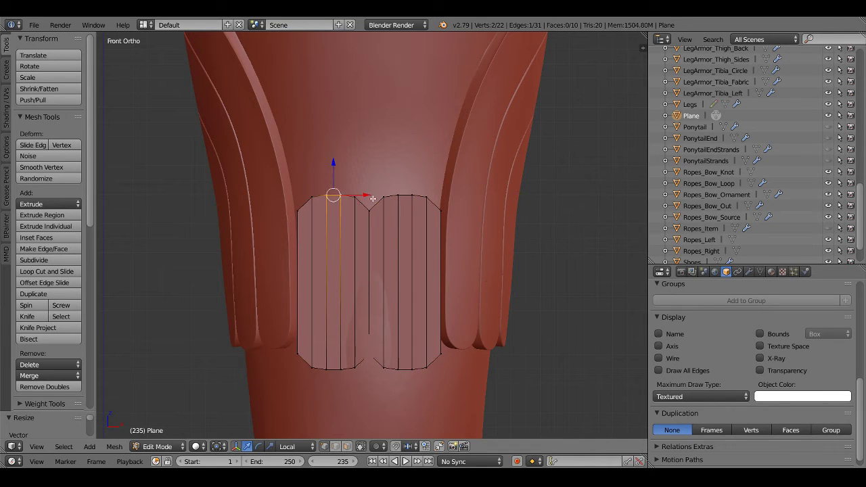
left_click(359, 193, "shift")
left_click(369, 193, "shift")
left_click(400, 363, "shift")
left_click(400, 364, "shift")
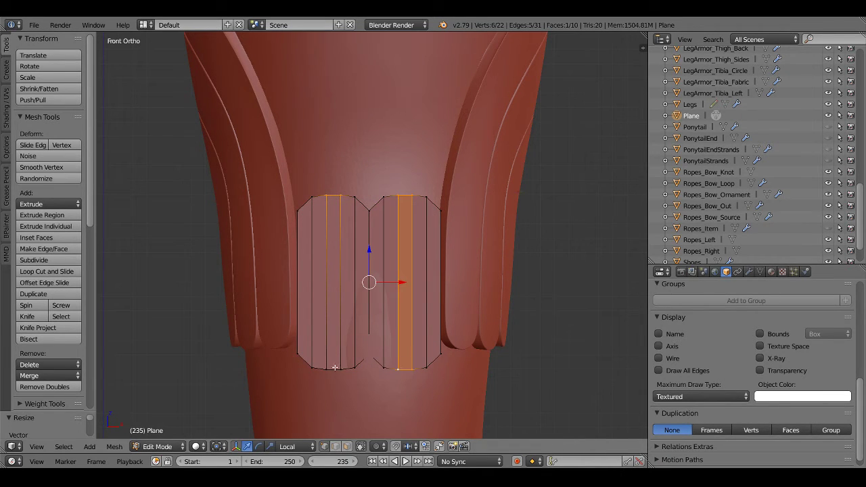
left_click(340, 368, "shift")
key("s")
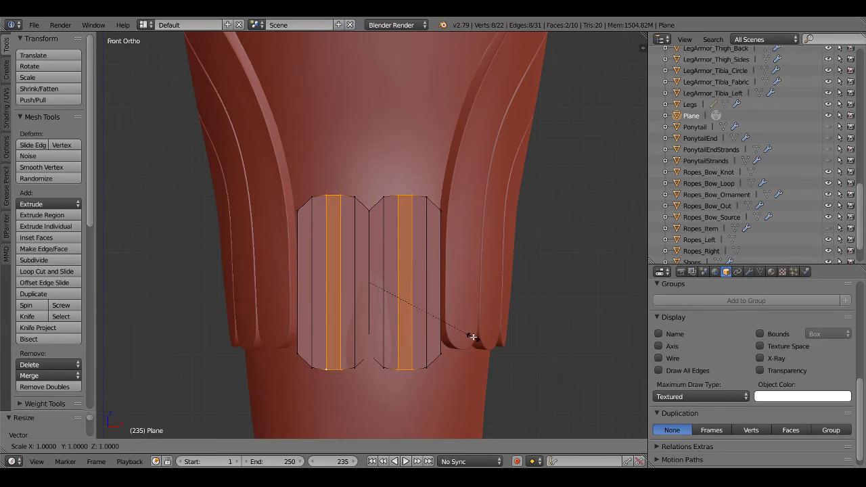
key("z")
left_click(476, 337)
Push the plate's inner vertical edges toward the knee along Y
key("a")
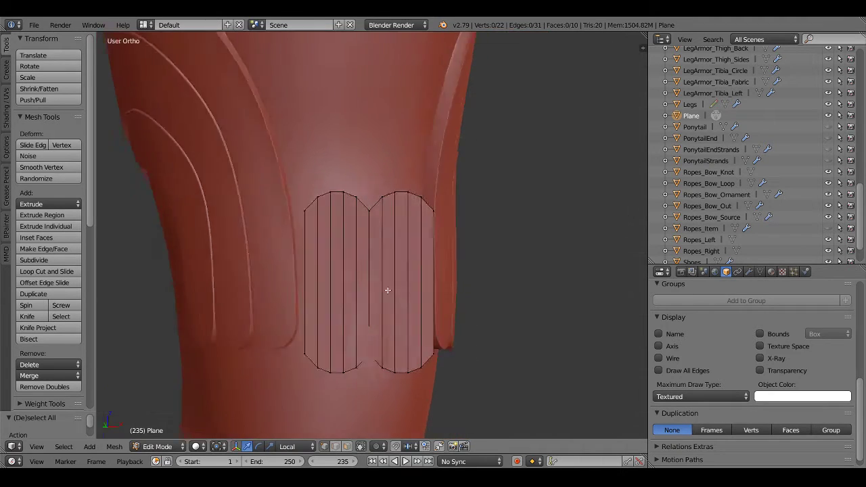
mouse_move(386, 290)
middle_mouse_down()
mouse_move(441, 309)
mouse_move(353, 338)
mouse_move(291, 298)
mouse_move(344, 267)
mouse_move(363, 236)
mouse_move(397, 307)
mouse_move(373, 342)
mouse_move(396, 342)
mouse_move(283, 353)
mouse_move(286, 318)
mouse_move(336, 296)
mouse_move(350, 359)
middle_mouse_up()
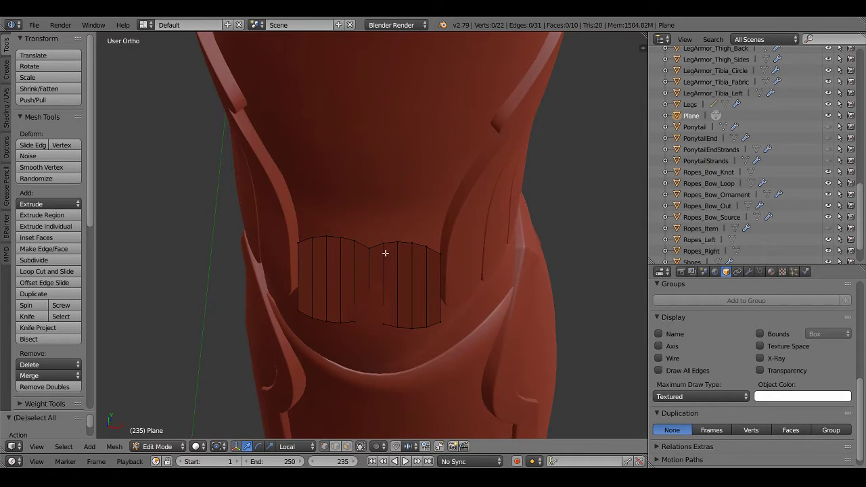
mouse_move(385, 253)
middle_mouse_down()
mouse_move(402, 269)
mouse_move(438, 245)
mouse_move(406, 241)
middle_mouse_up()
key("ctrl+Tab")
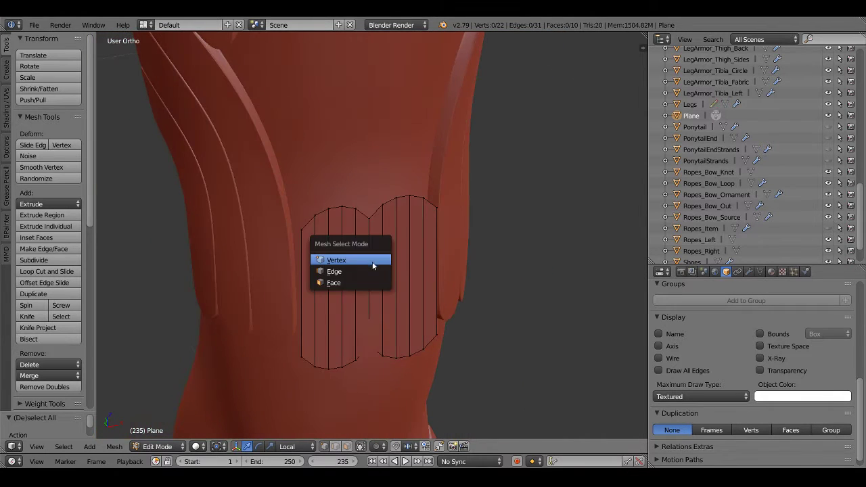
left_click(372, 265)
right_click(381, 271)
mouse_move(381, 271)
middle_mouse_down()
mouse_move(424, 282)
mouse_move(405, 276)
middle_mouse_up()
key("g")
key("y")
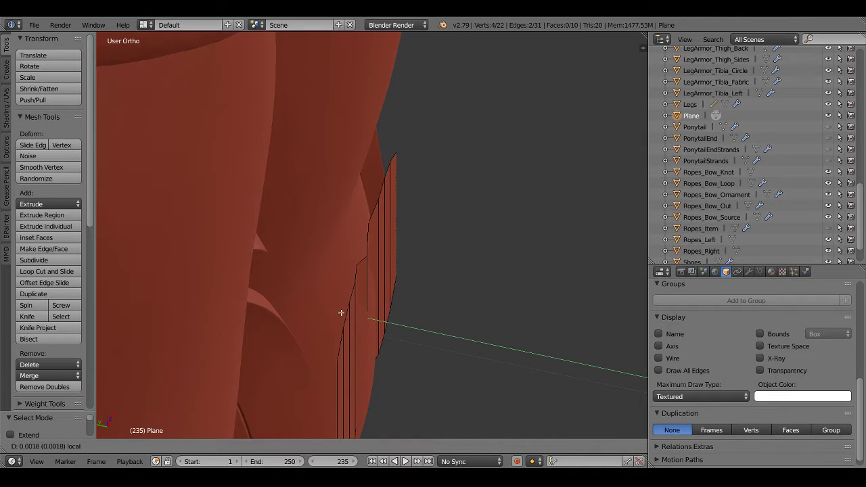
left_click(340, 314)
mouse_move(340, 313)
middle_mouse_down()
mouse_move(415, 247)
mouse_move(392, 274)
middle_mouse_up()
Wrap the outer strip faces back around the knee along Y
key("ctrl+Tab")
left_click(418, 234, "shift")
left_click(337, 294, "shift")
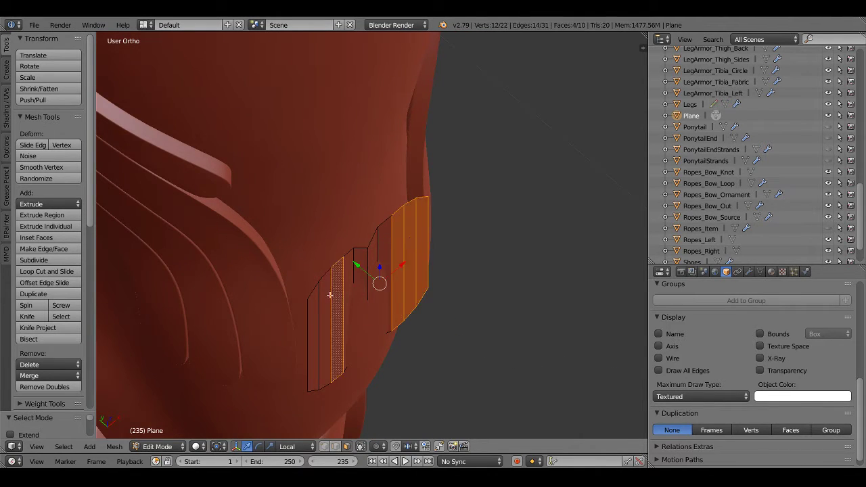
left_click(315, 311, "shift")
left_click(314, 310, "shift")
middle_click_drag(315, 310, 363, 286)
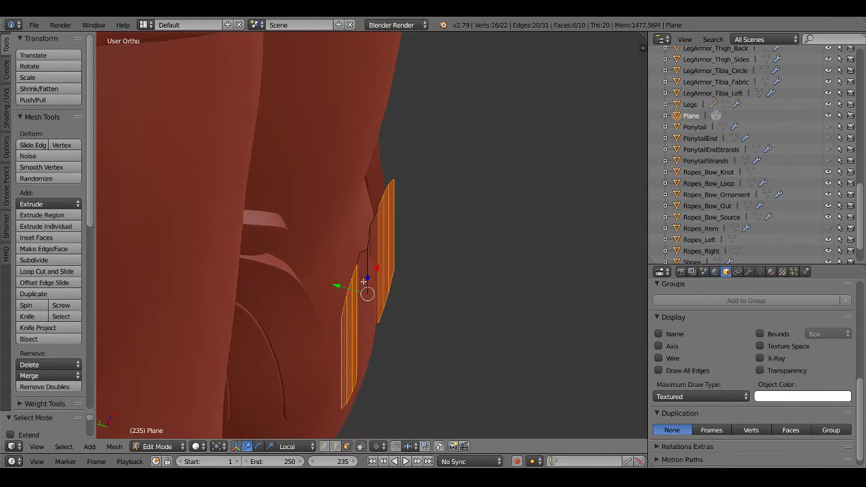
key("g")
key("y")
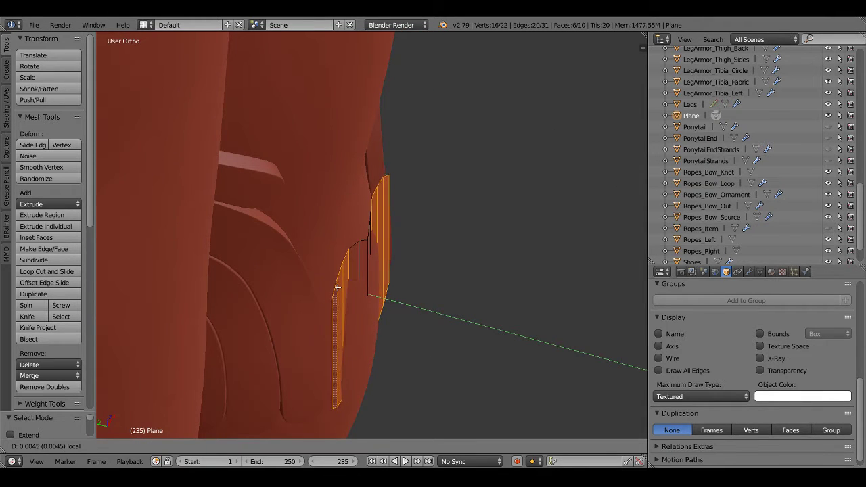
left_click(341, 285)
mouse_move(362, 277)
middle_mouse_down()
mouse_move(223, 291)
mouse_move(183, 281)
mouse_move(181, 296)
middle_mouse_up()
middle_click_drag(345, 288, 397, 258)
key("r")
key("Escape")
scroll(379, 284, "up", 3)
left_click(402, 266, "shift")
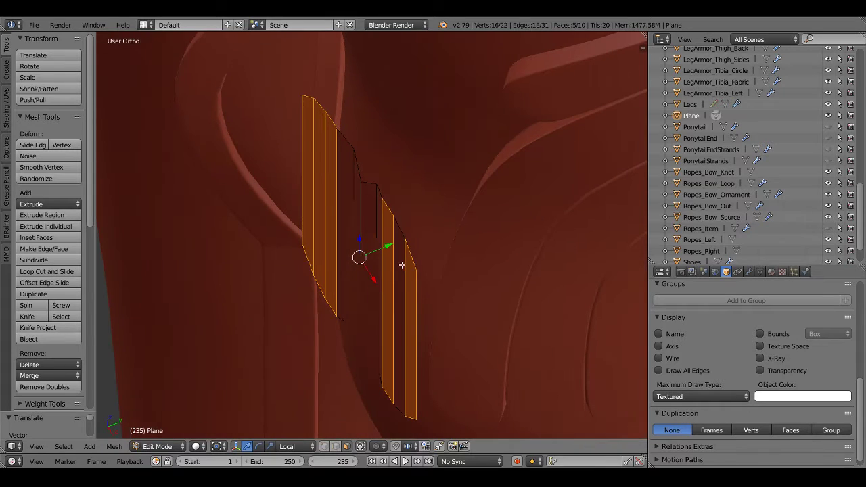
Move the two leftmost strip faces and a right strip face in depth along Y
key("a")
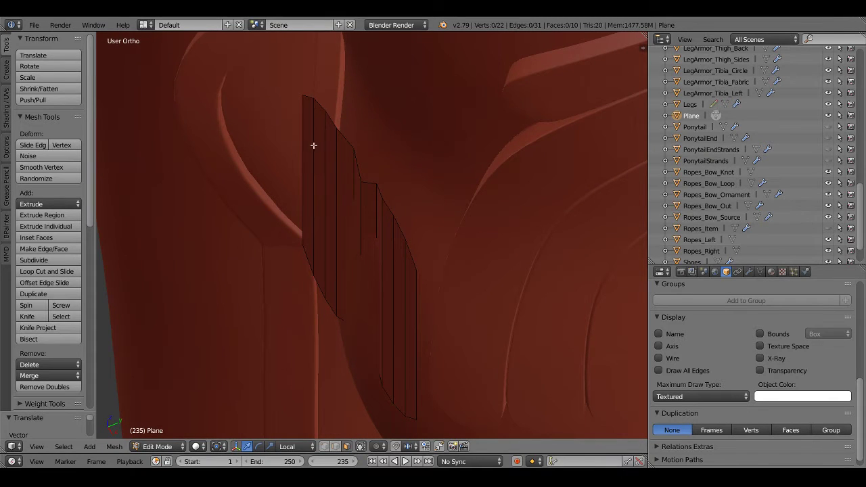
left_click(323, 167)
left_click(311, 148, "shift")
left_click(402, 278, "shift")
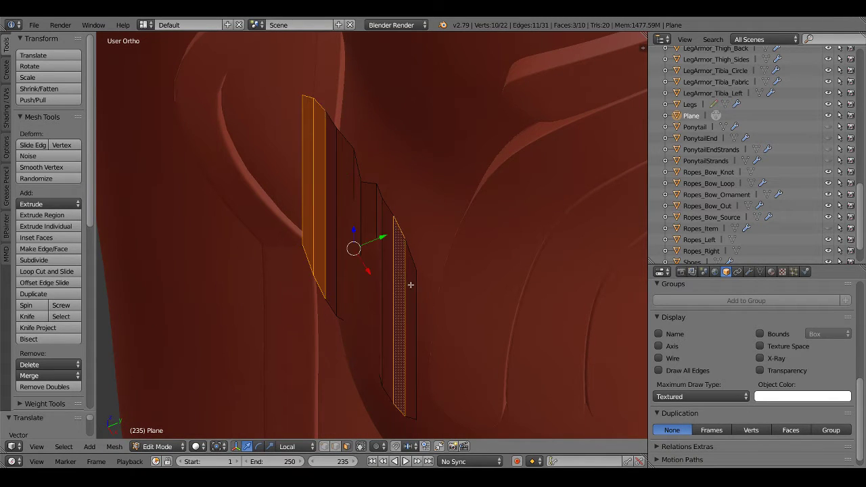
middle_click_drag(410, 286, 402, 290)
key("g")
key("y")
key("y")
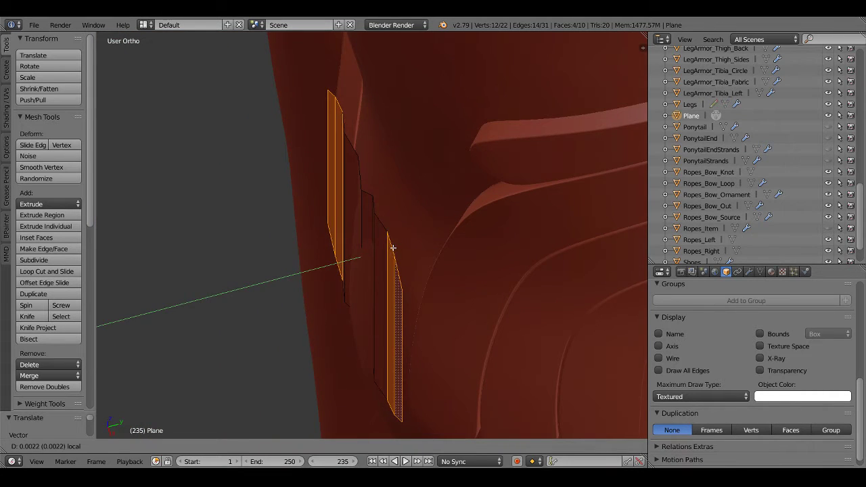
left_click(394, 247)
mouse_move(394, 247)
middle_mouse_down()
mouse_move(401, 284)
mouse_move(406, 238)
mouse_move(386, 284)
mouse_move(372, 274)
mouse_move(444, 245)
middle_mouse_up()
left_click(396, 294, "shift")
left_click(330, 154, "shift")
Shift two vertical plate edges along Y and Z, undoing the Z move
key("ctrl+Tab")
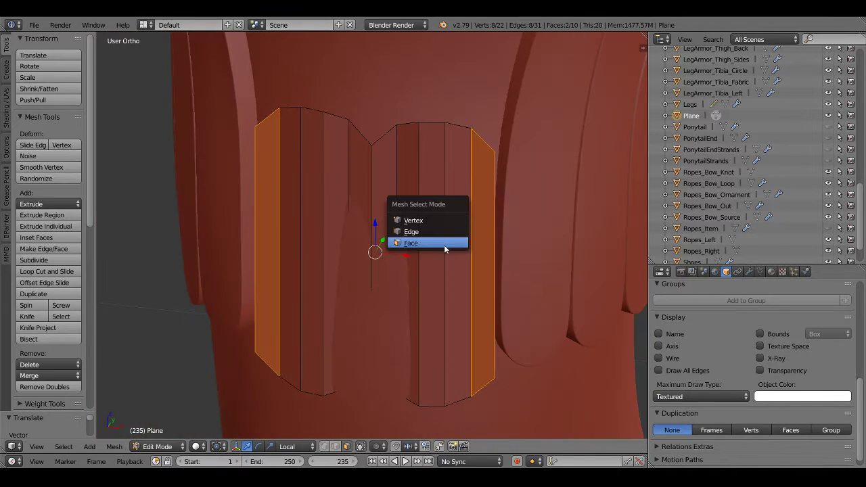
left_click(433, 231)
right_click(493, 215)
right_click(257, 203, "shift")
middle_click_drag(265, 236, 370, 240)
key("g")
key("y")
key("y")
left_click(328, 242)
key("g")
key("z")
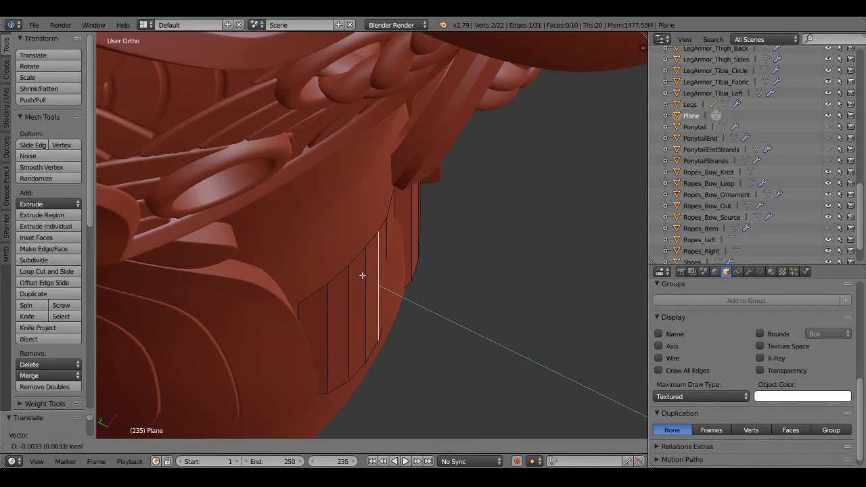
left_click(361, 275)
middle_click_drag(361, 275, 348, 252)
key("ctrl+z")
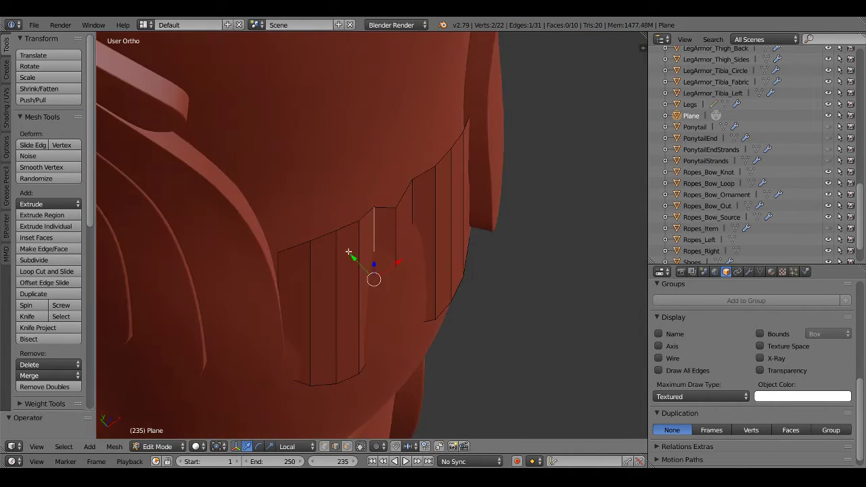
Readjust the edges' depth along Y and nudge the centre vertical edge sideways
mouse_move(415, 209)
middle_mouse_down()
mouse_move(367, 257)
mouse_move(397, 229)
middle_mouse_up()
key("g")
key("y")
key("y")
left_click(367, 256)
right_click(397, 229)
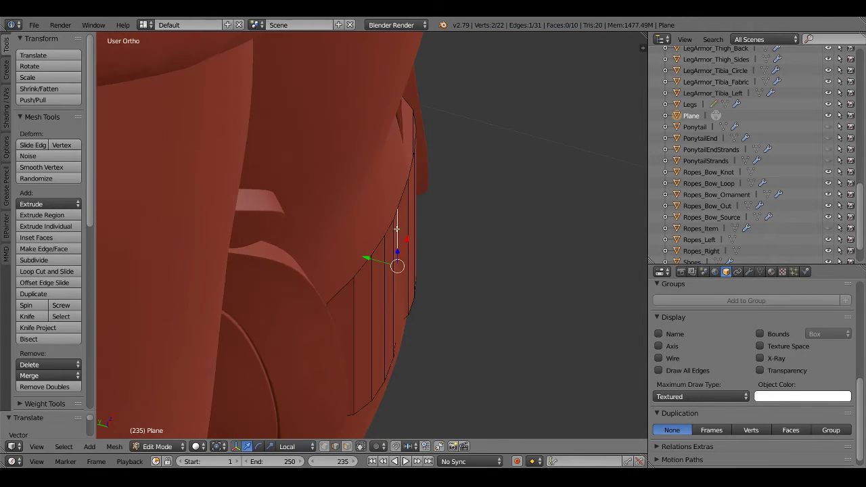
left_click_drag(372, 253, 374, 257)
middle_click_drag(484, 318, 398, 265)
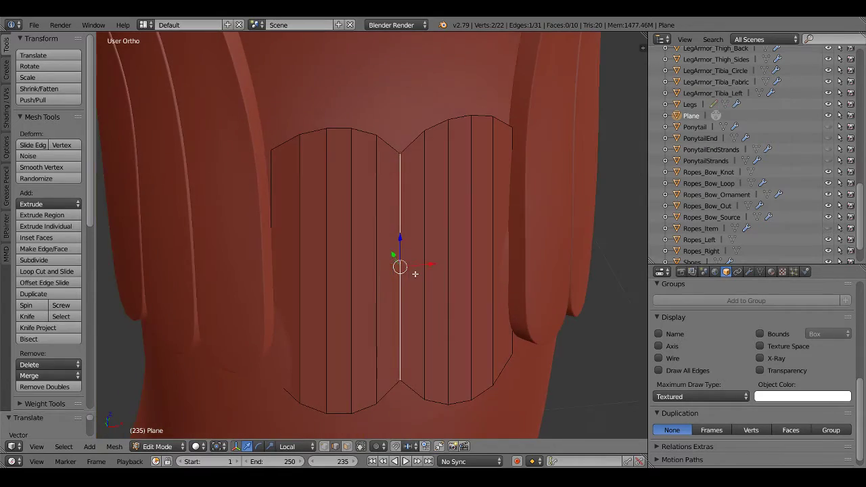
Select the whole plate and move it against the knee in Right Ortho view
key("a")
key("KP_1")
scroll(339, 279, "down", 3)
key("KP_3")
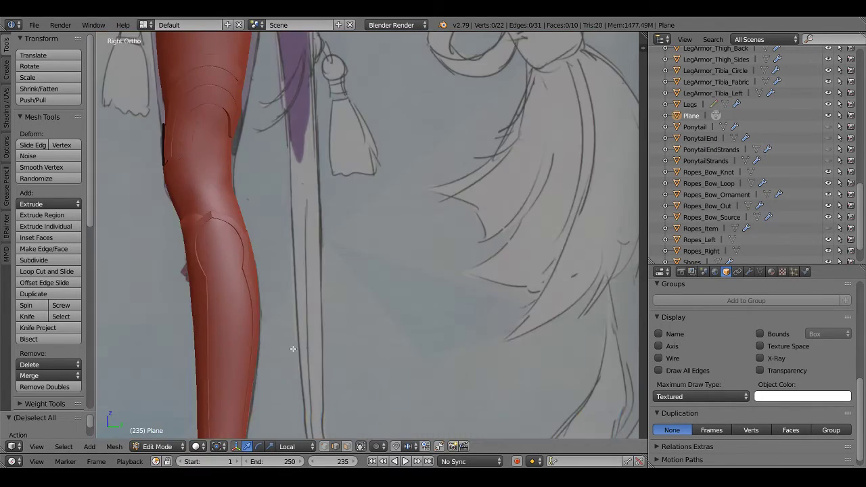
scroll(364, 236, "up", 2)
scroll(364, 236, "up", 5)
scroll(364, 236, "up", 2)
key("a")
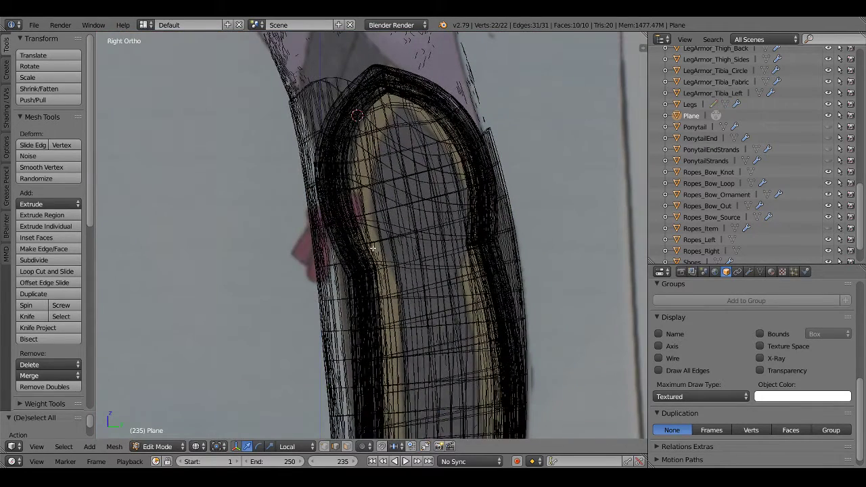
scroll(364, 236, "down", 3)
scroll(358, 228, "up", 3)
scroll(358, 228, "up", 2)
scroll(359, 228, "up", 3)
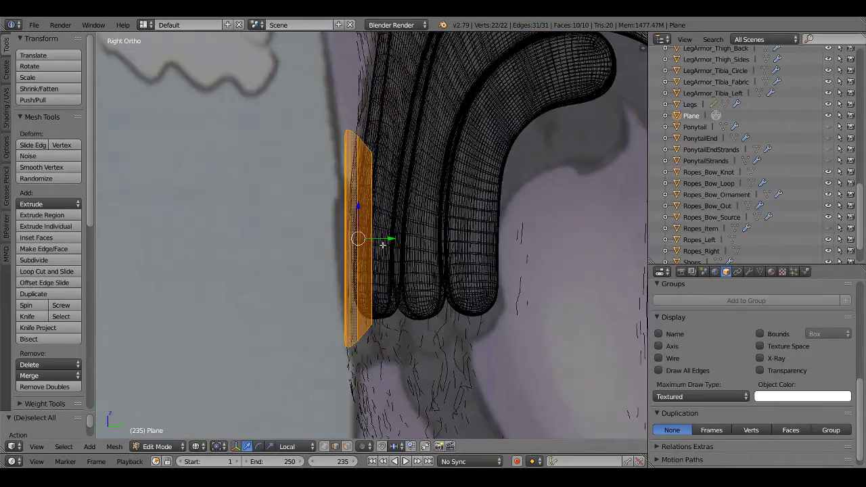
key("g")
left_click(375, 248)
Reposition the whole plate flush with the knee, abandoning a height scale
key("KP_1")
key("z")
scroll(381, 226, "down", 4)
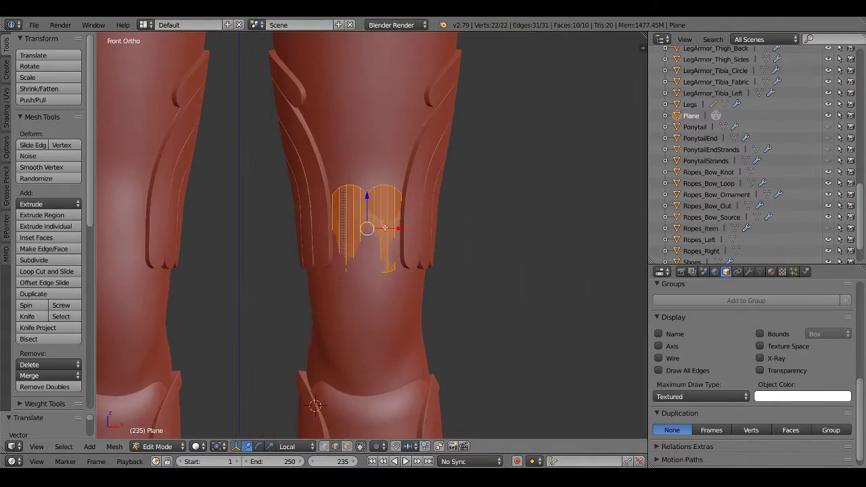
scroll(394, 236, "up", 1, "shift")
scroll(397, 297, "down", 1)
scroll(400, 294, "up", 4)
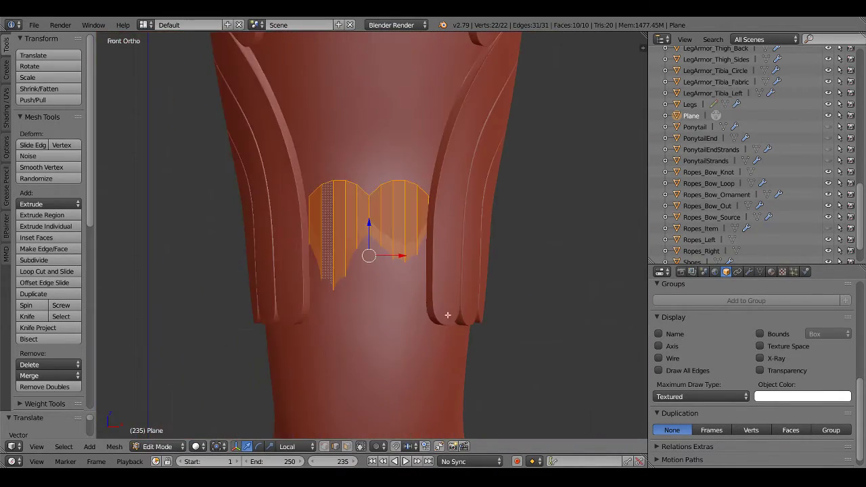
key("s")
key("z")
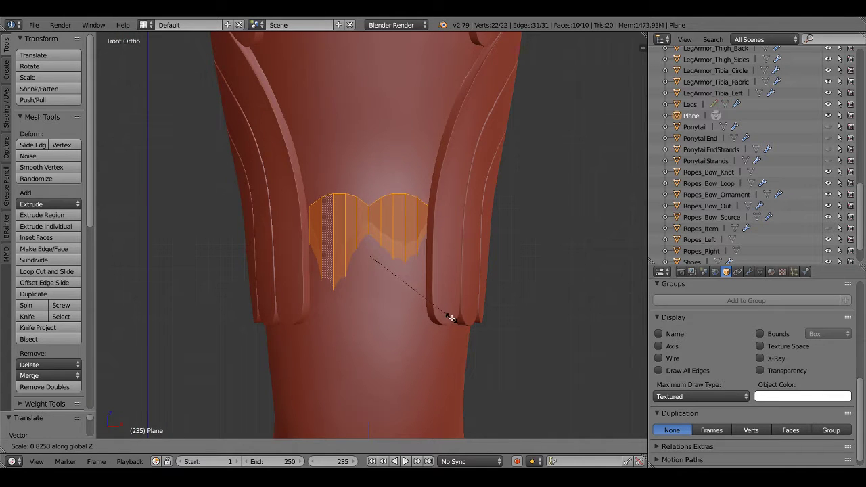
right_click(454, 320)
key("Tab")
key("z")
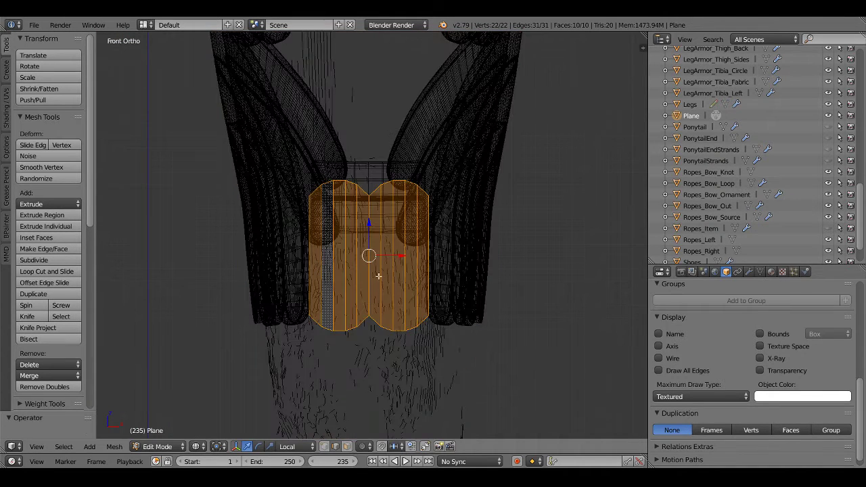
key("KP_3")
key("g")
left_click(360, 252)
key("z")
middle_click_drag(359, 253, 394, 277)
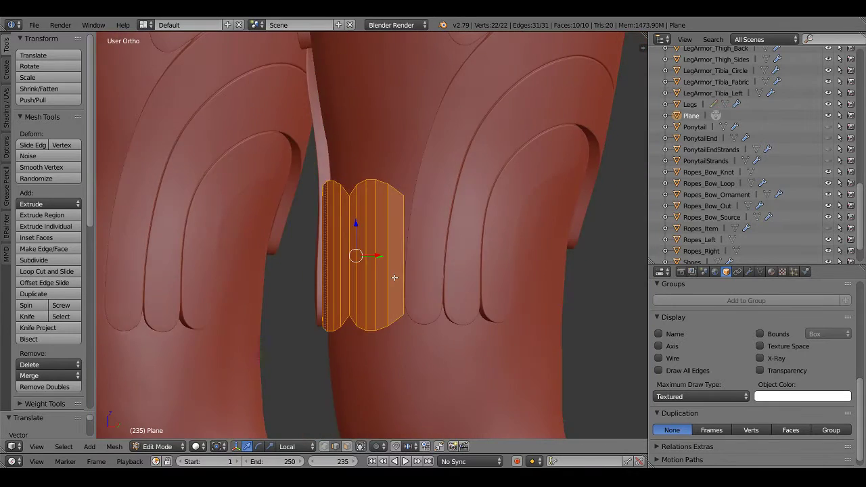
key("KP_1")
Lower the top edge loop along Z to form the two rounded lobes
right_click(371, 184, "alt")
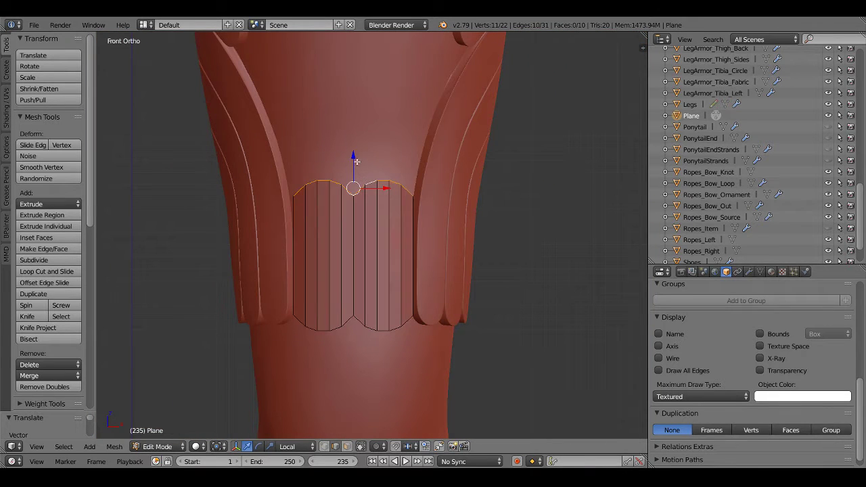
key("g")
key("z")
key("z")
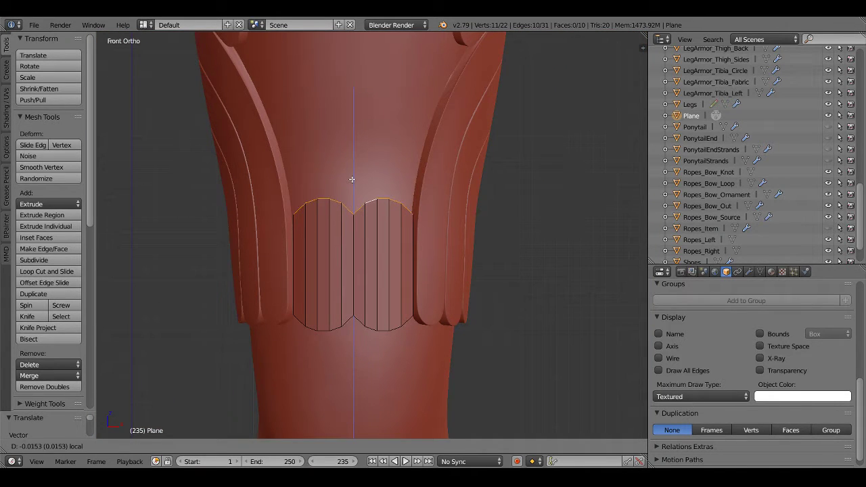
left_click(352, 182)
mouse_move(403, 299)
middle_mouse_down()
mouse_move(372, 309)
mouse_move(298, 304)
mouse_move(395, 300)
mouse_move(388, 286)
middle_mouse_up()
key("KP_1")
scroll(379, 280, "up", 2)
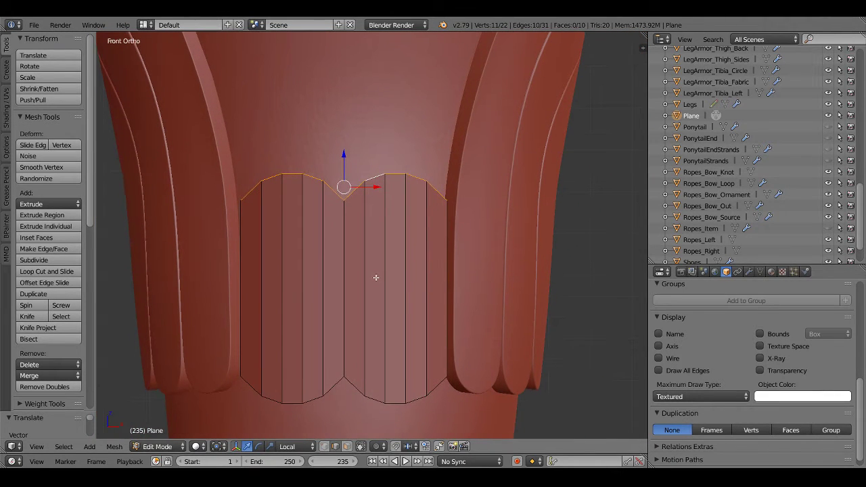
key("ctrl+r")
Add two horizontal edge loops near the plate's top and bottom edges
left_click(373, 280)
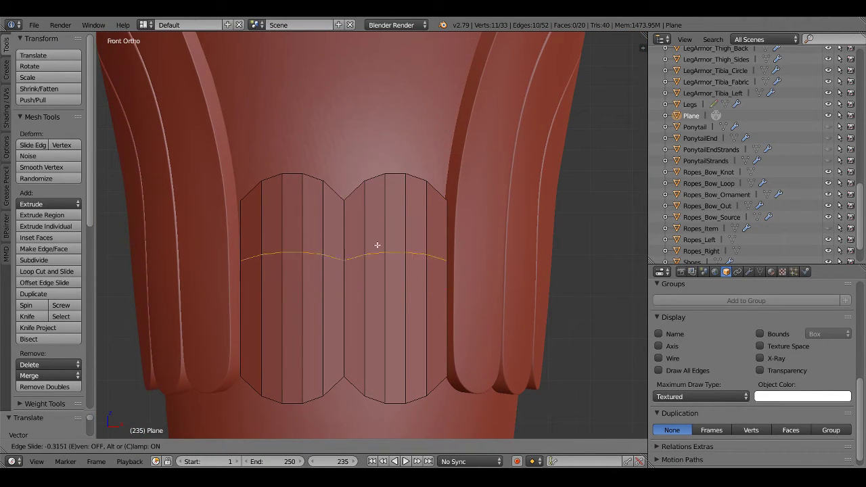
left_click(379, 196)
key("ctrl+r")
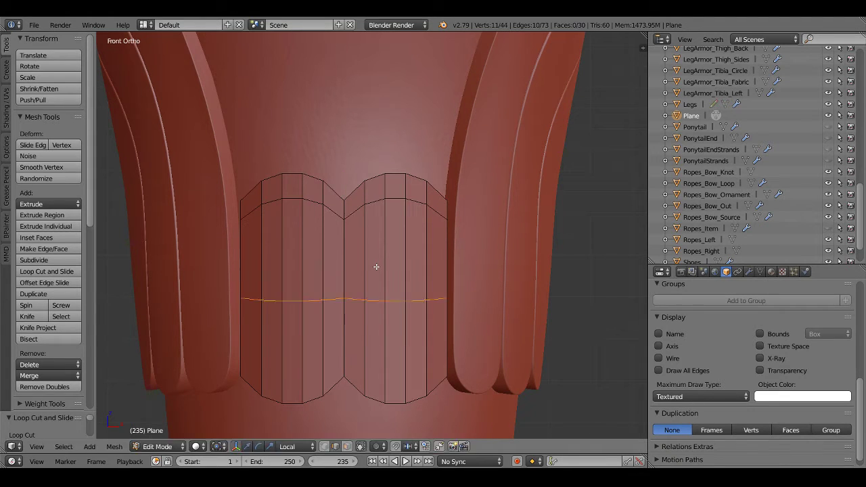
left_click(377, 265)
left_click(379, 341)
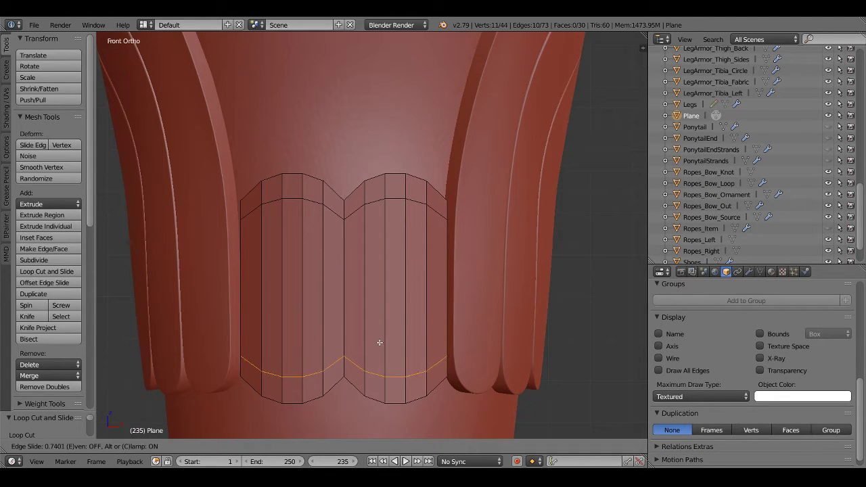
Frame a right-lobe edge and add two more loops near the bottom and top
right_click(380, 341)
key("1")
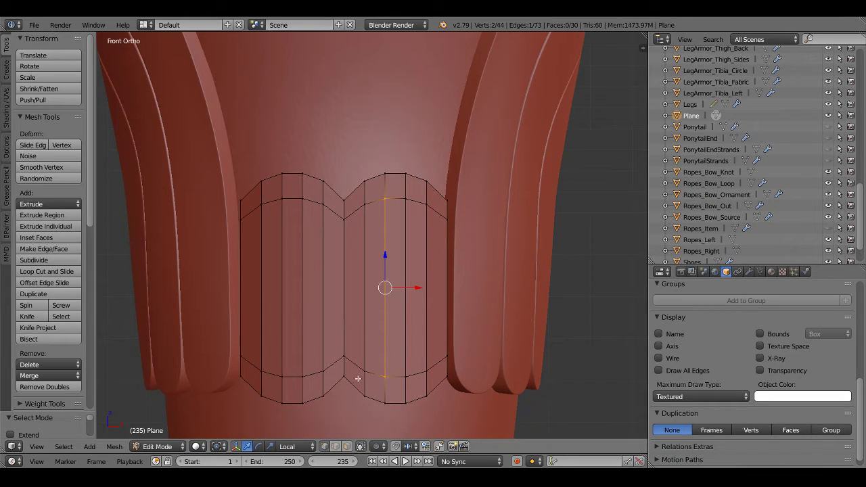
key("KP_Decimal")
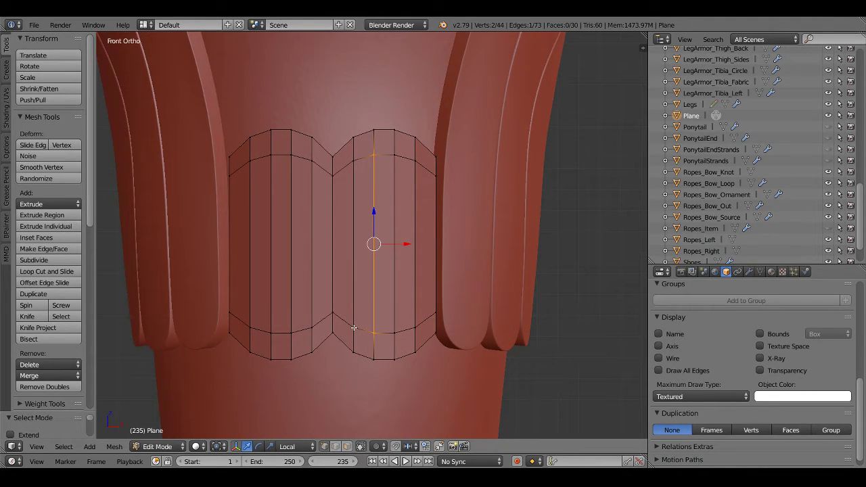
key("ctrl+r")
left_click(360, 264)
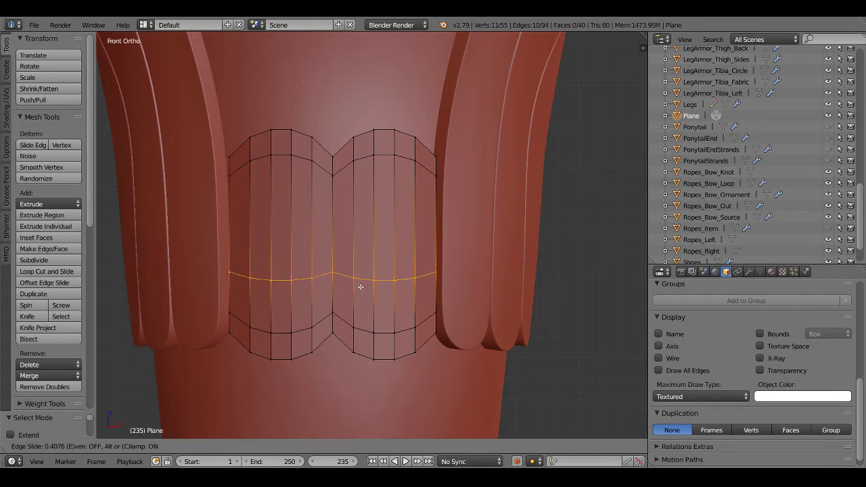
left_click(366, 326)
key("ctrl+r")
left_click(361, 264)
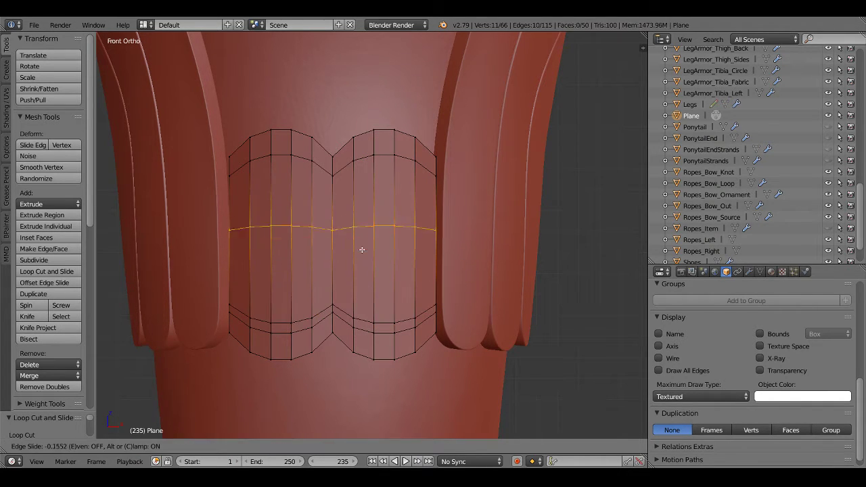
left_click(360, 200)
Switch to vertex selection and try a knife cut, then cancel it
key("ctrl+Tab")
left_click(337, 203)
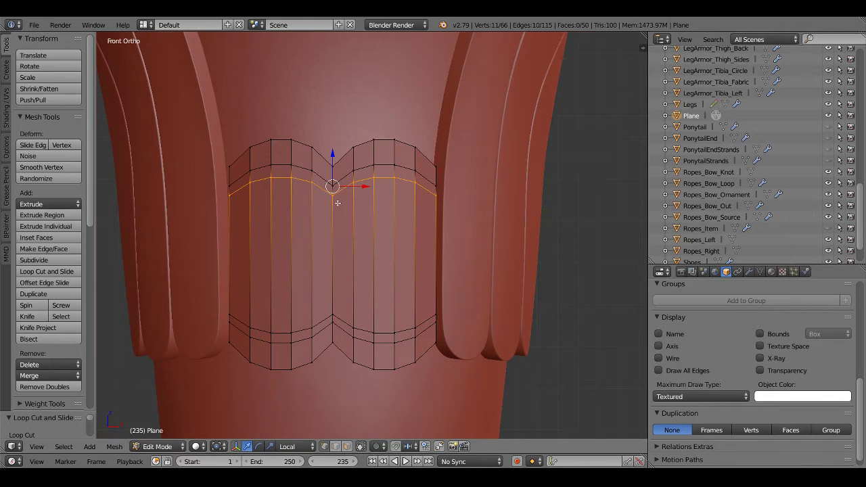
scroll(337, 203, "up", 2)
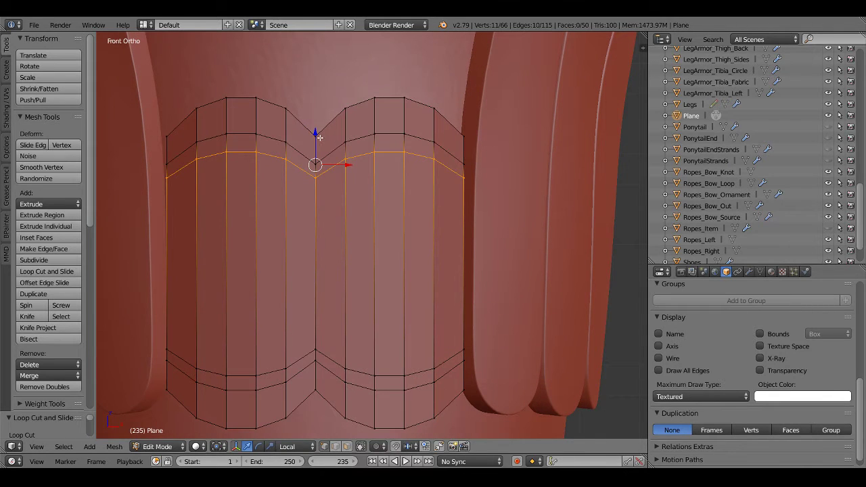
key("k")
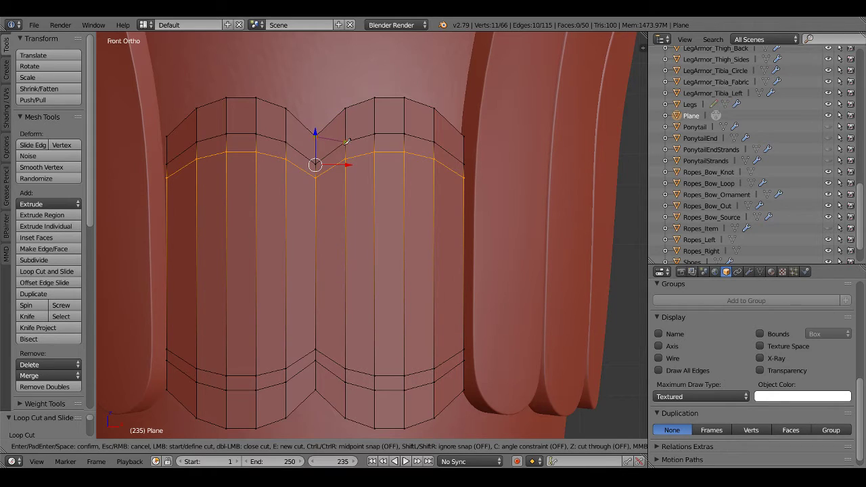
key("Escape")
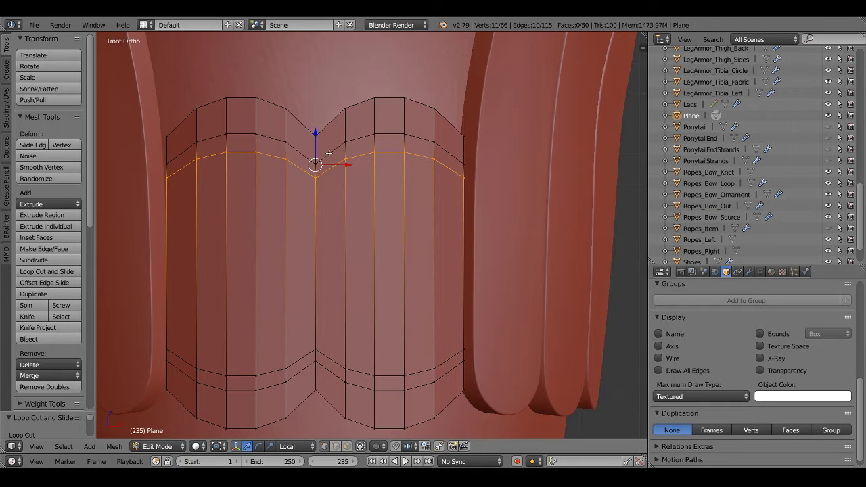
Retry a knife cut and a loop cut, cancelling both to leave the mesh uncut
scroll(329, 155, "down", 5)
scroll(357, 243, "up", 3)
scroll(353, 244, "up", 1)
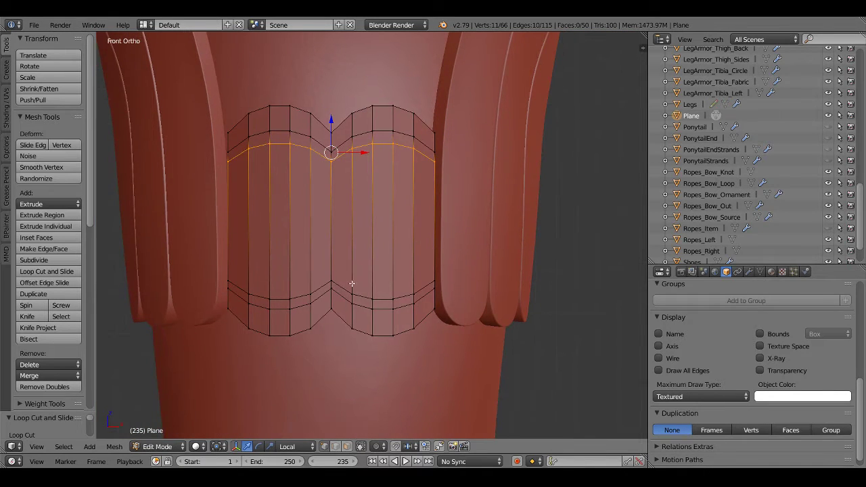
scroll(339, 311, "up", 1)
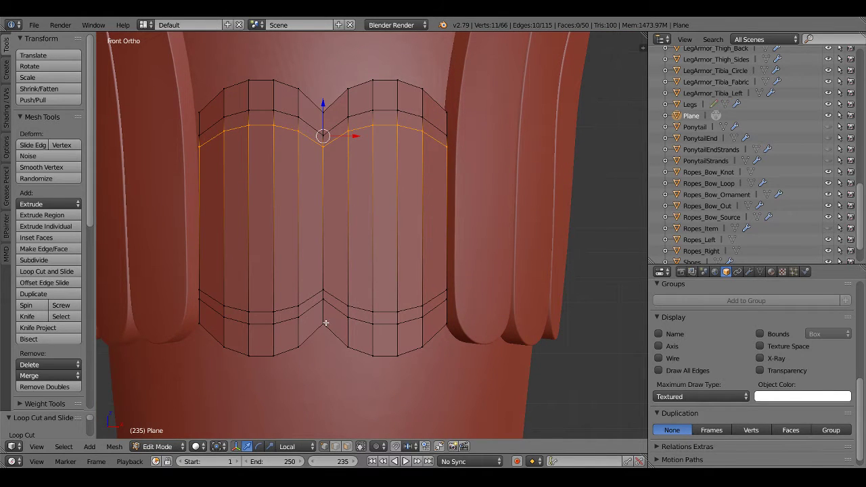
key("k")
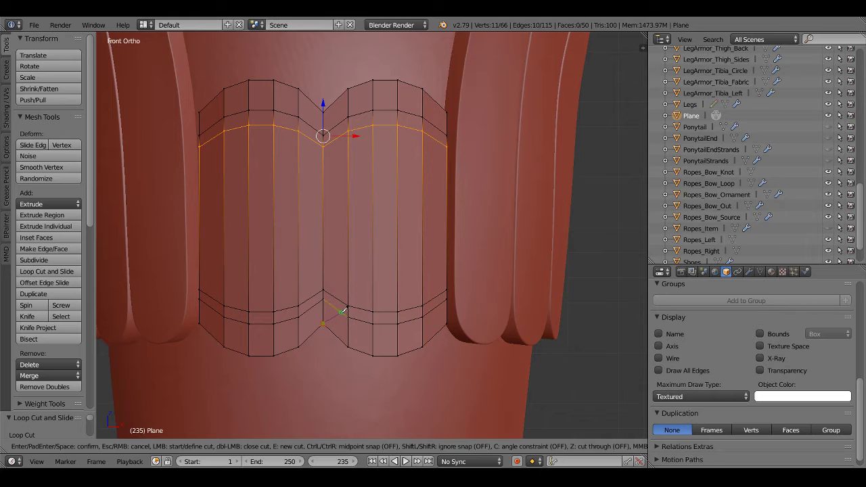
key("Escape")
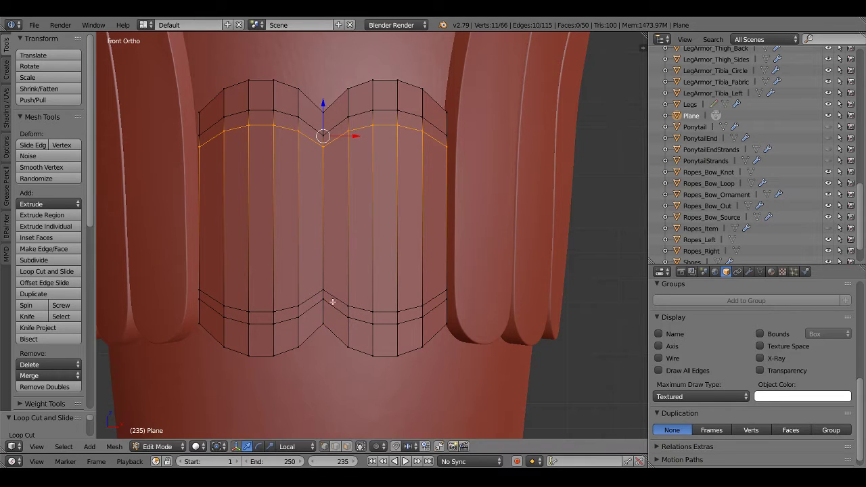
key("ctrl+r")
key("Escape")
key("ctrl+Tab")
Delete the eight corner and notch faces with X > Only Faces, keeping their edges
left_click(328, 178)
right_click(334, 113)
right_click(337, 320, "shift")
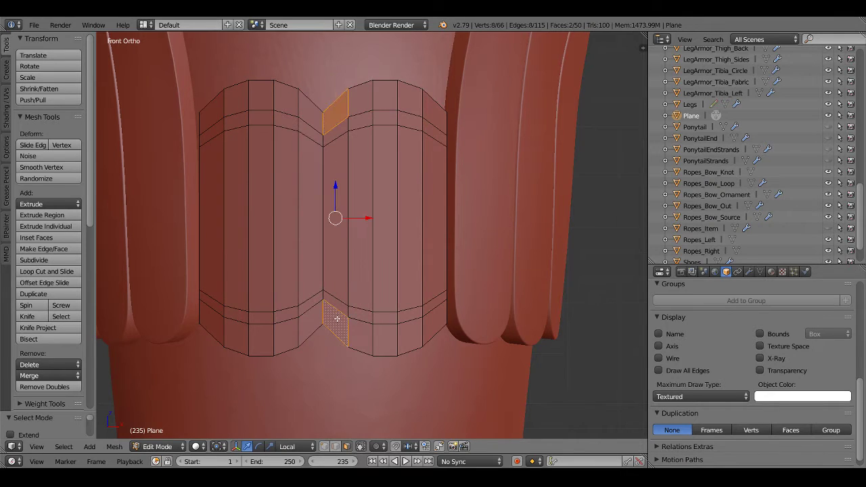
right_click(433, 319, "shift")
right_click(434, 109, "shift")
right_click(313, 108, "shift")
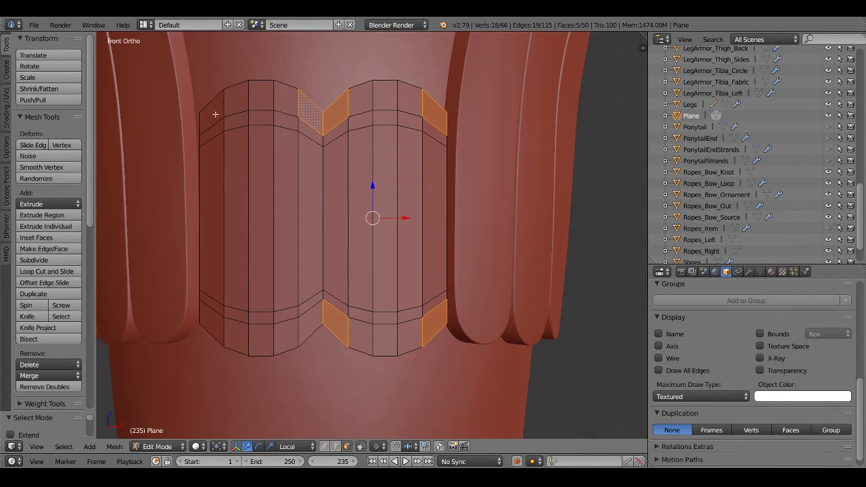
right_click(213, 112, "shift")
right_click(215, 328, "shift")
right_click(311, 324, "shift")
key("x")
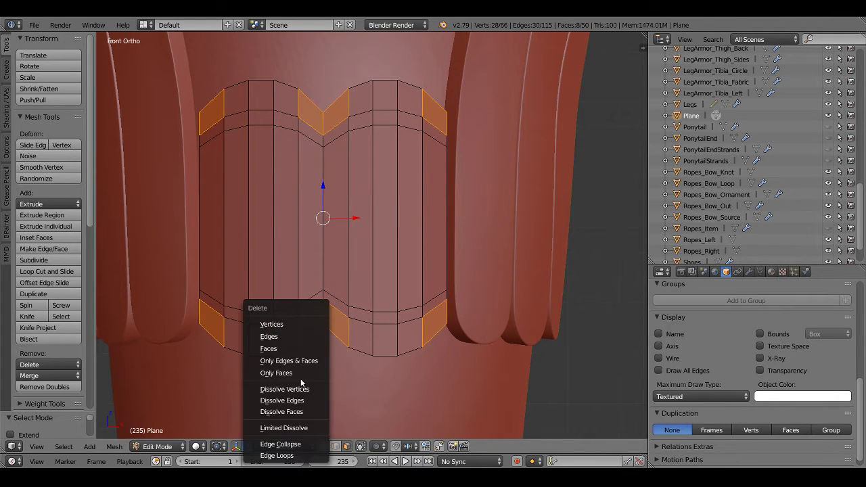
left_click(300, 374)
Cut four vertical edge loops across the left and right lobes with Ctrl+R
key("ctrl+r")
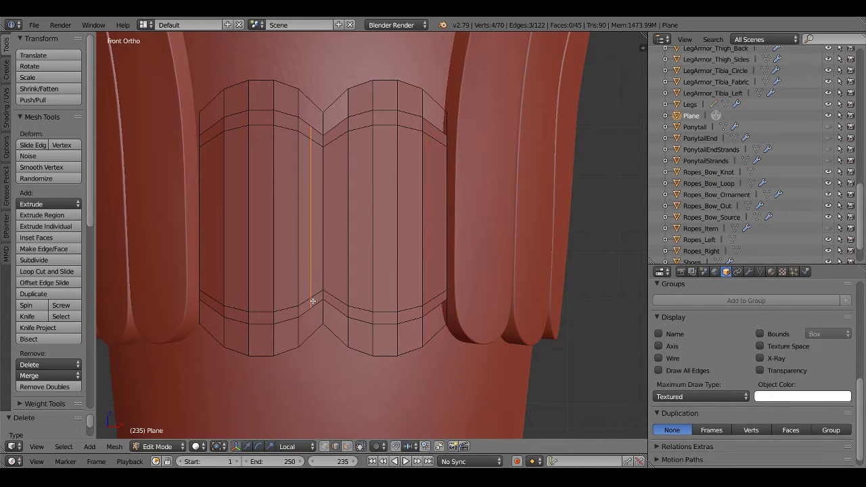
left_click(308, 302)
right_click(306, 303)
key("ctrl+r")
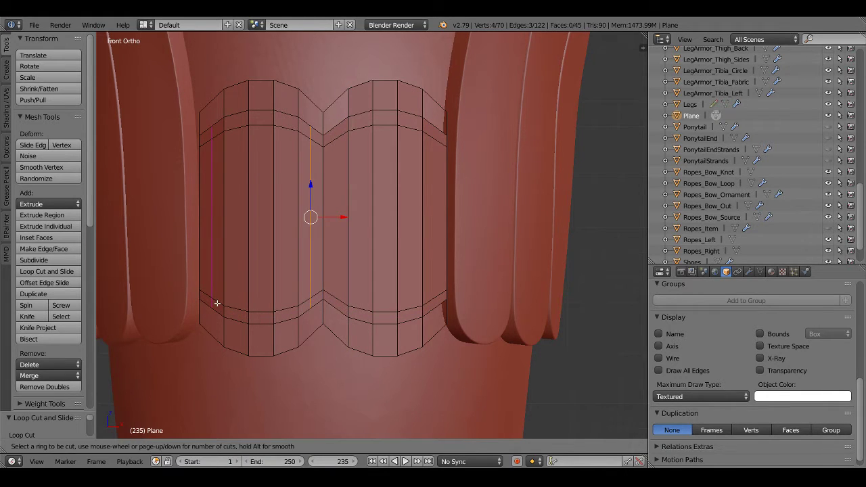
left_click(217, 303)
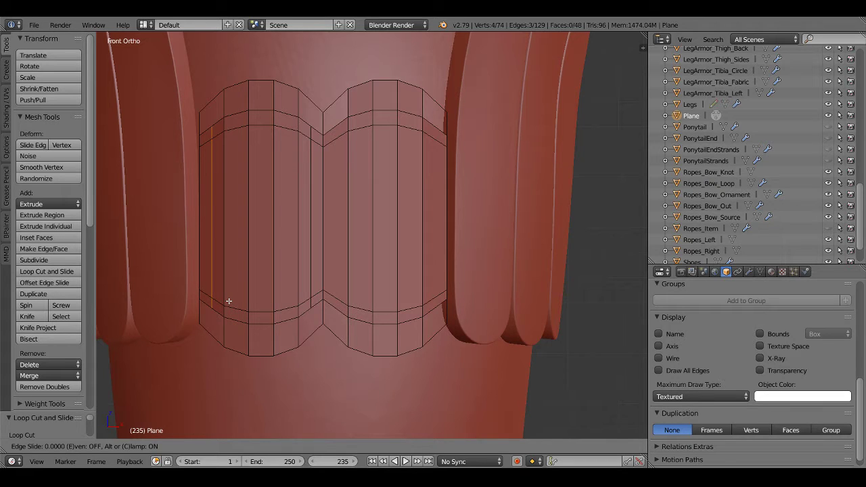
right_click(308, 190)
key("ctrl+r")
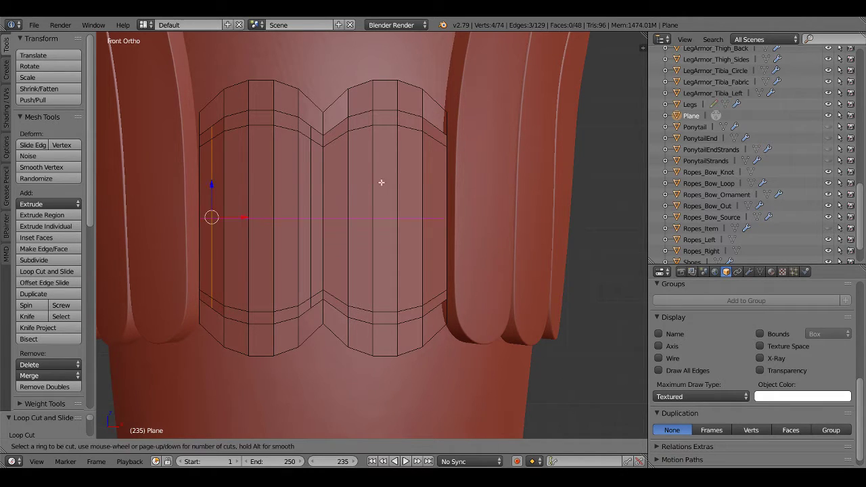
double_click(333, 119)
key("ctrl+r")
double_click(440, 136)
In edge mode, fill the bottom notch and right corner gaps with new faces
key("ctrl+Tab")
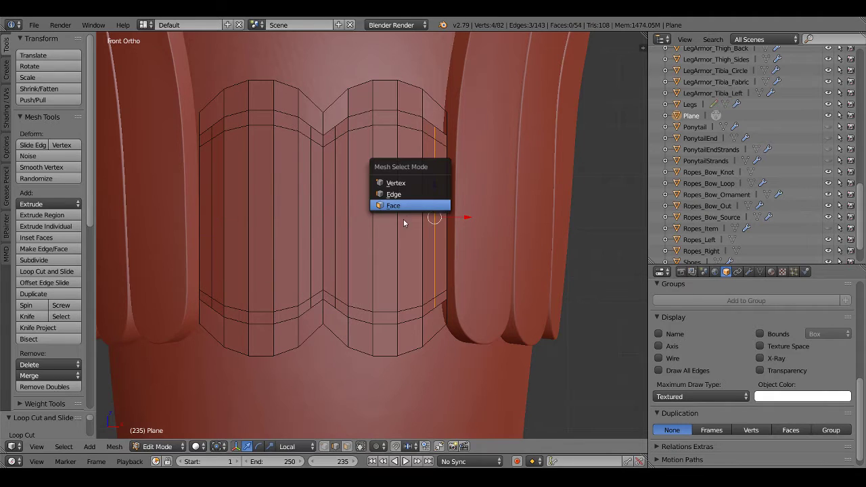
left_click(406, 193)
right_click(343, 315)
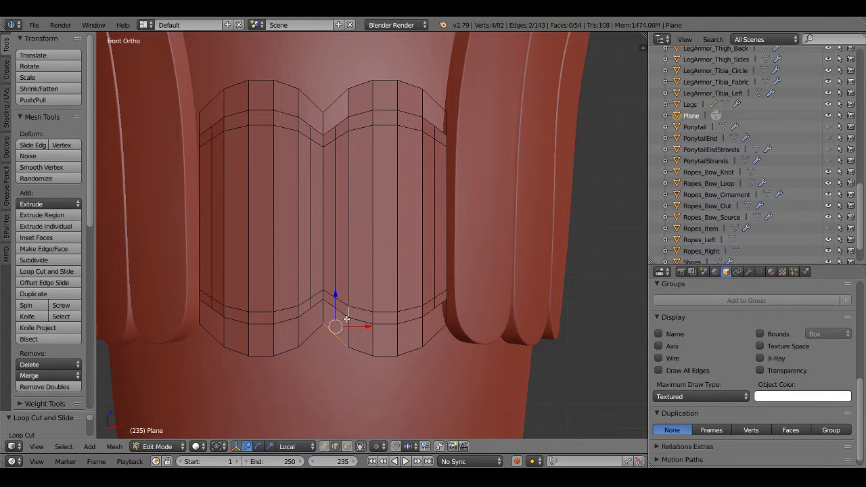
right_click(345, 312, "shift")
key("f")
right_click(428, 312)
right_click(433, 328, "shift")
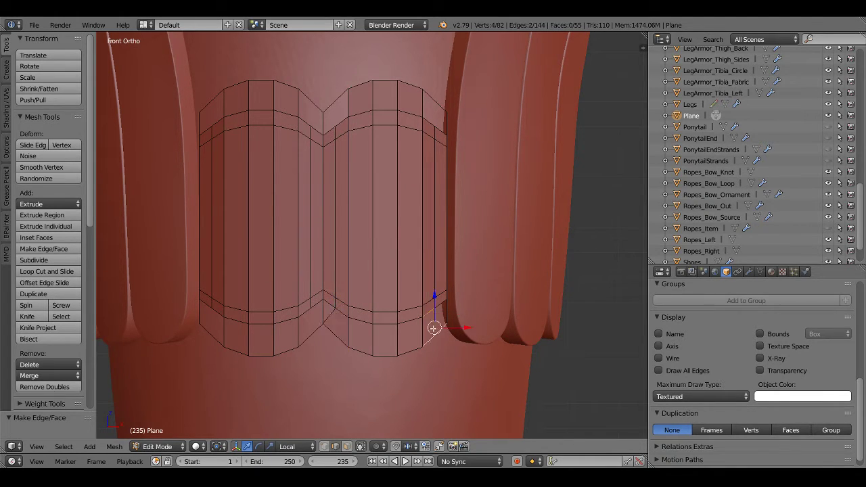
right_click(429, 121)
right_click(427, 121, "shift")
key("f")
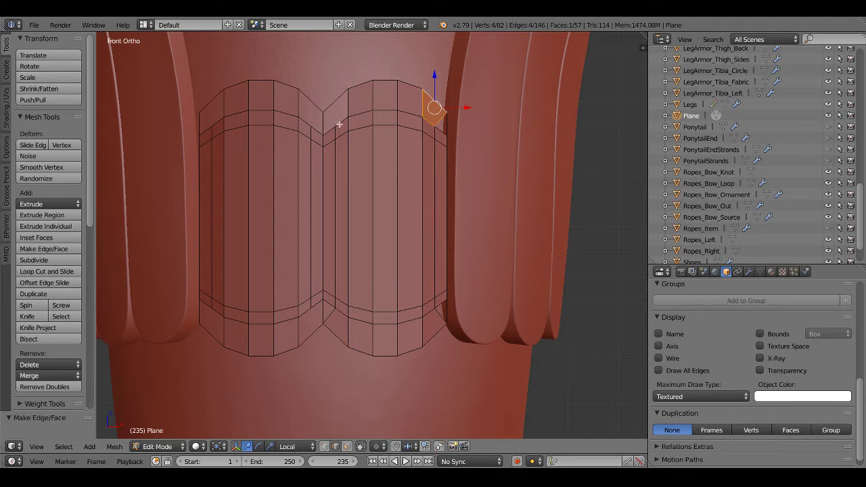
Fill the top notch and top-left corner gaps with faces
right_click(339, 124)
right_click(335, 101, "shift")
right_click(304, 95)
right_click(308, 116, "shift")
key("f")
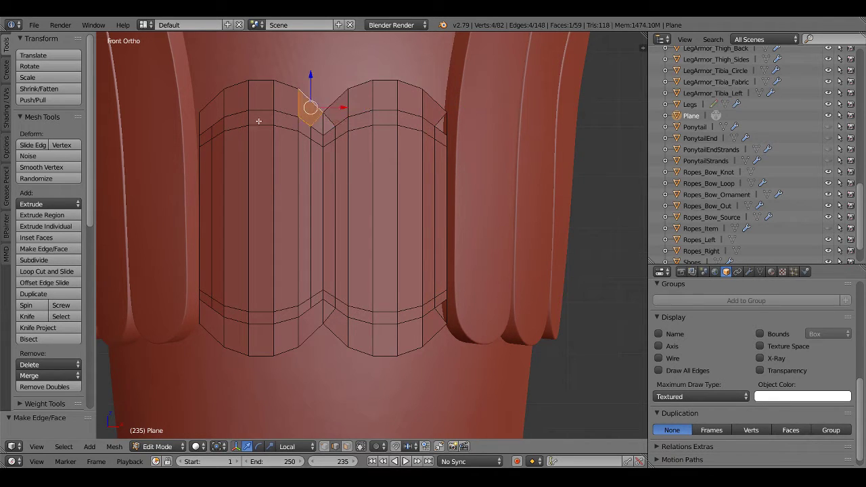
right_click(222, 122)
right_click(211, 94, "shift")
key("f")
In vertex mode, fill the bottom-left corner gap with a face
key("ctrl+Tab")
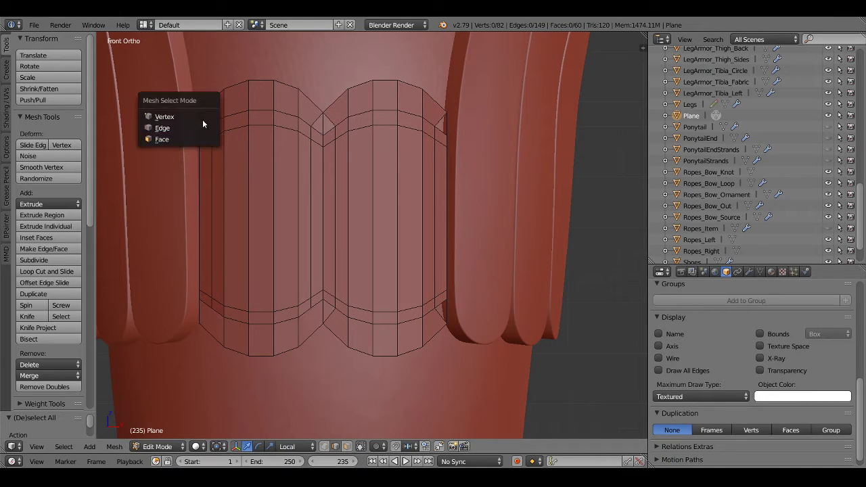
left_click(208, 123)
right_click(211, 307, "ctrl")
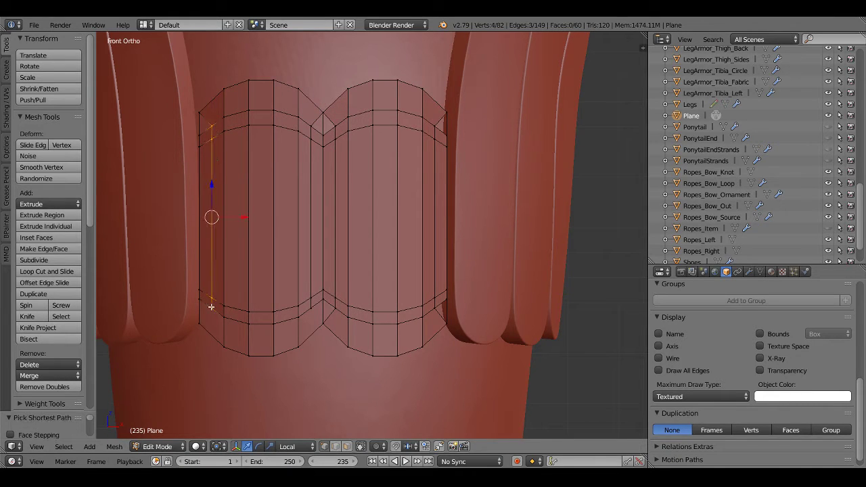
right_click(203, 305)
right_click(212, 329, "shift")
key("f")
Merge the stray vertices by the bottom-left corner into their neighbours with Alt+M
key("ctrl+Tab")
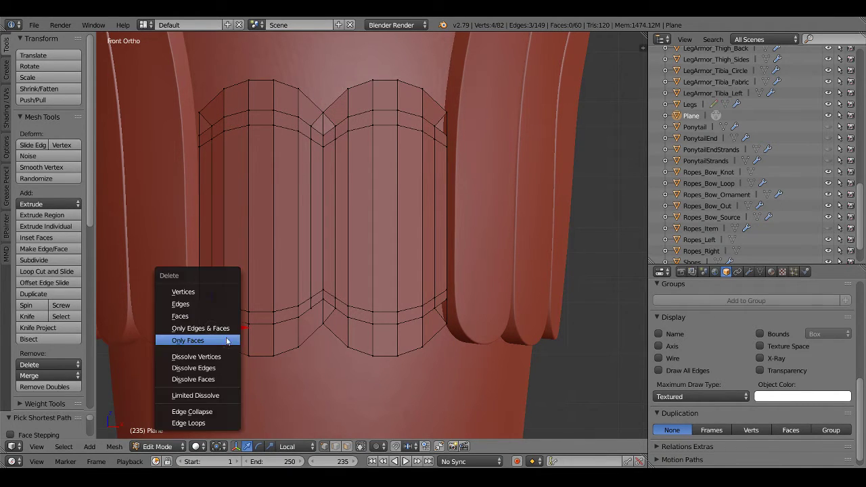
right_click(213, 304)
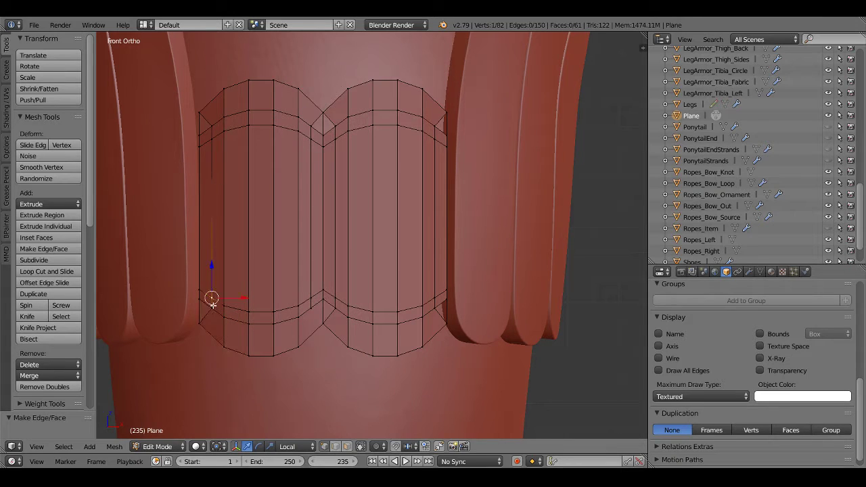
right_click(199, 300, "shift")
key("alt+m")
left_click(199, 301)
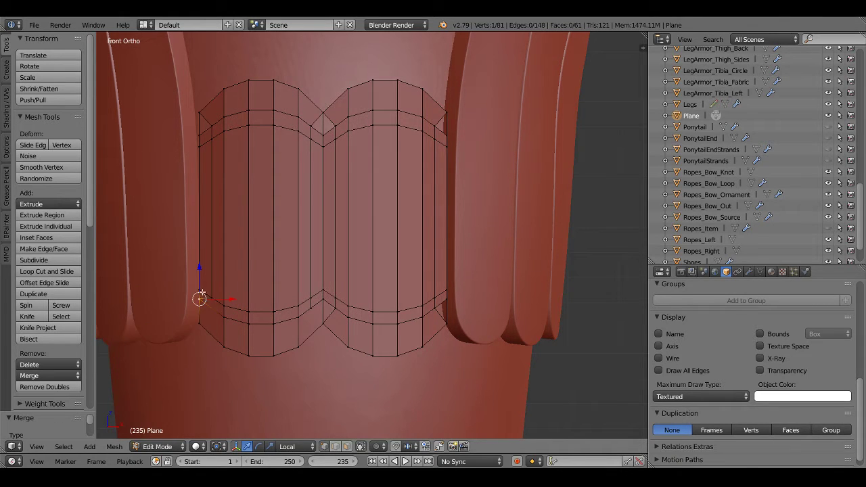
right_click(201, 293, "shift")
key("alt+m")
left_click(203, 289)
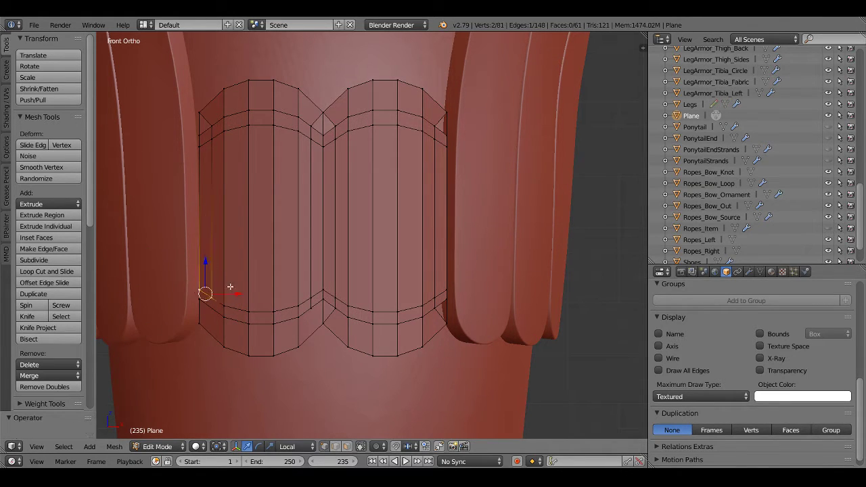
Fill the lower-left corner gap and merge the first bottom-left vertices at last
key("f")
right_click(205, 302)
middle_click_drag(205, 303, 226, 300)
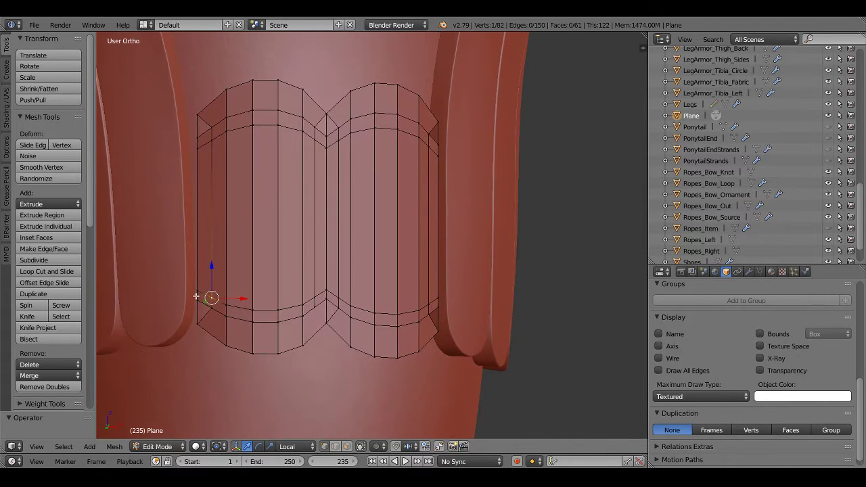
right_click(203, 287, "shift")
right_click(201, 320, "shift")
key("alt+m")
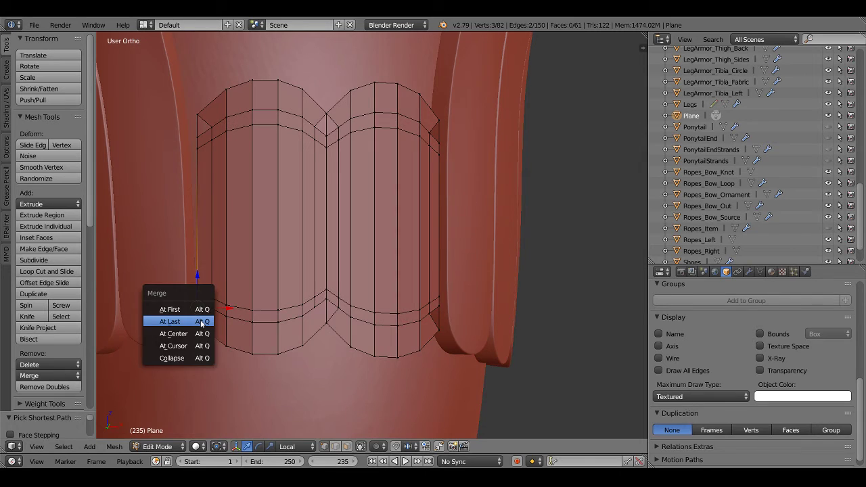
left_click(201, 322)
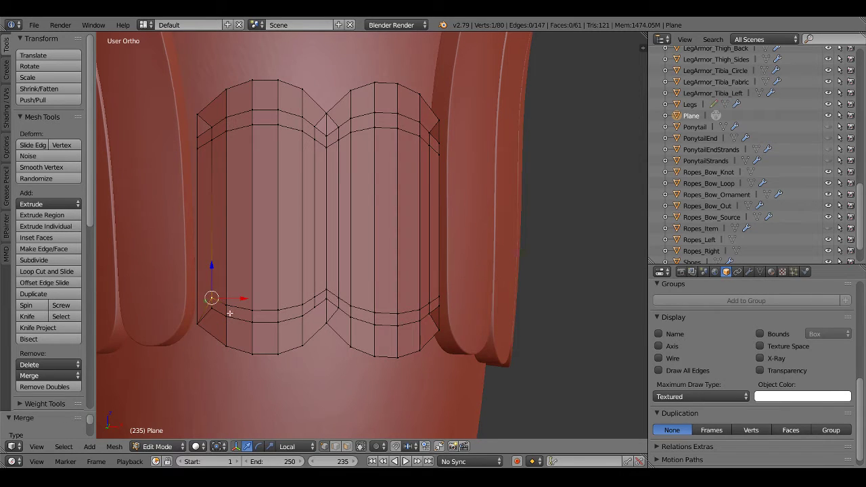
right_click(213, 304, "shift")
key("alt+m")
left_click(212, 305)
right_click(252, 310, "shift")
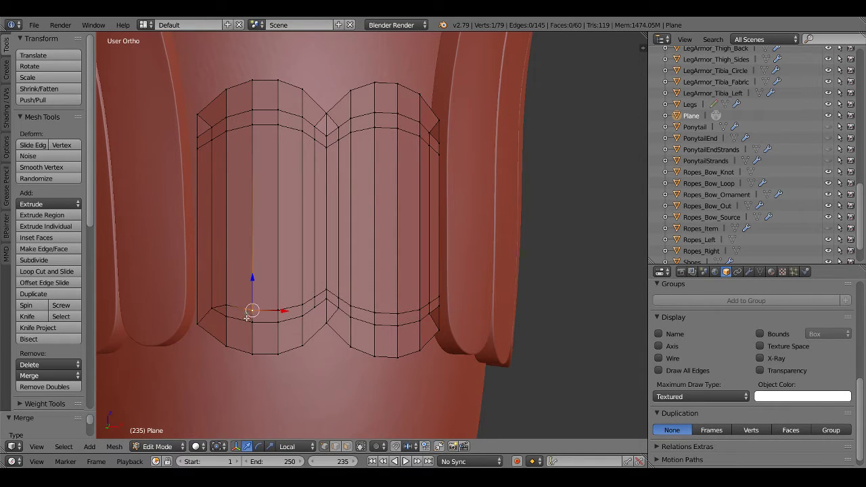
key("alt+m")
left_click(247, 323)
Merge the next vertex pairs along the bottom edge toward the centre at last
right_click(228, 307, "shift")
key("alt+m")
left_click(223, 318)
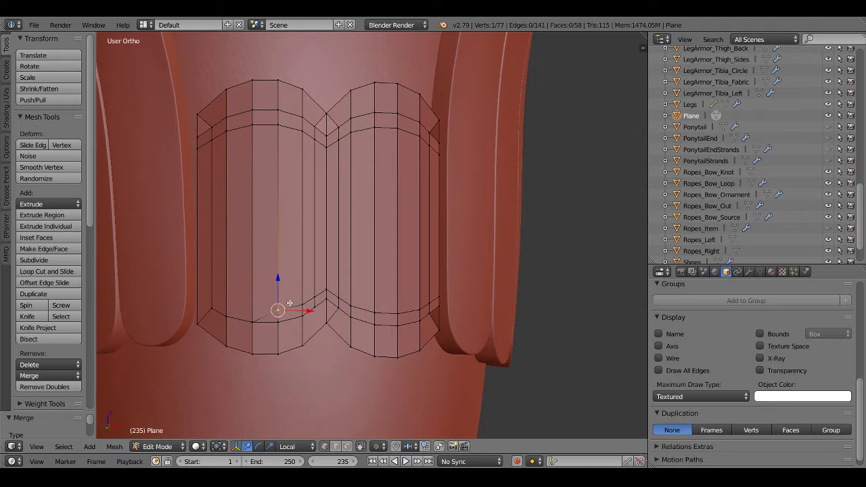
right_click(278, 318, "shift")
key("alt+m")
left_click(277, 322)
right_click(301, 316, "shift")
key("alt+m")
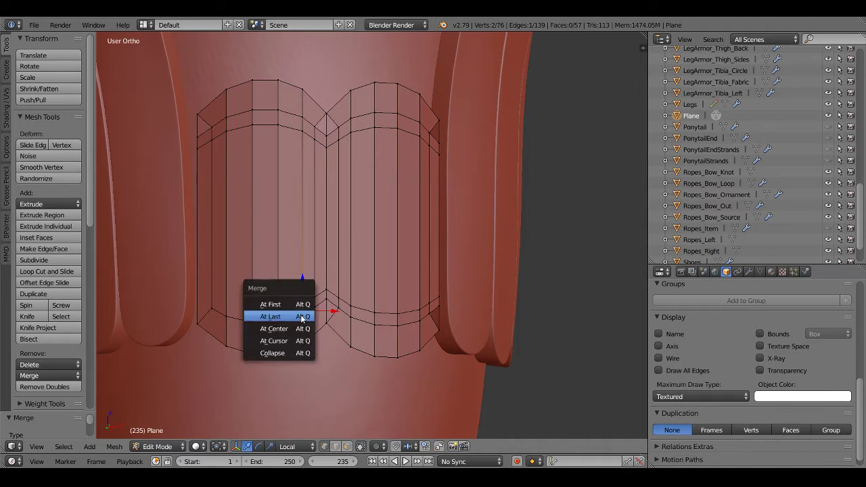
left_click(302, 313)
middle_click_drag(327, 298, 322, 320)
scroll(322, 320, "up", 1)
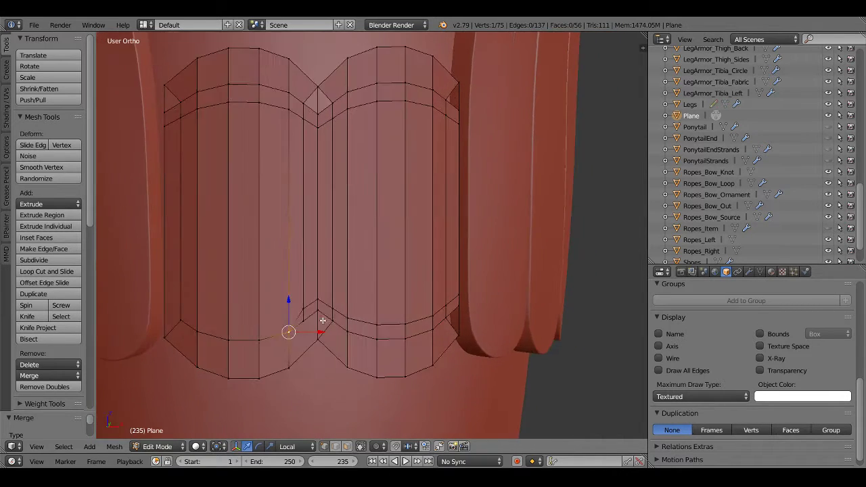
right_click(317, 300, "shift")
key("f")
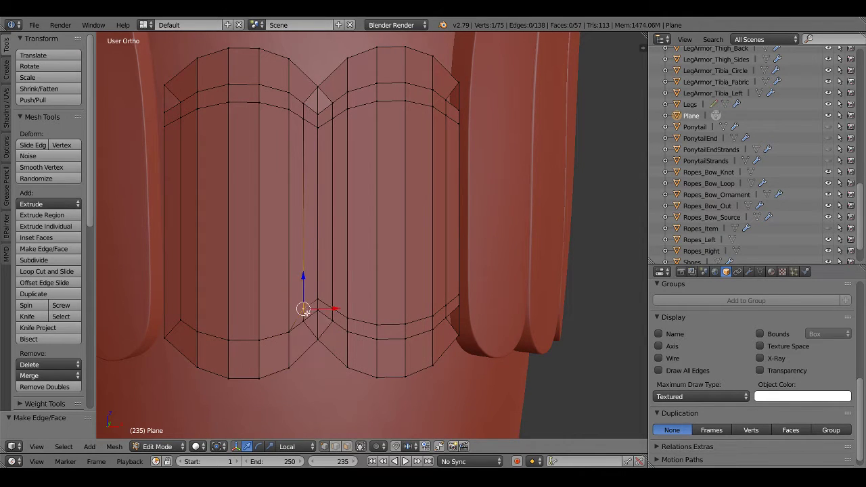
key("alt+m")
left_click(308, 322)
right_click(318, 338, "shift")
key("alt+m")
left_click(317, 340)
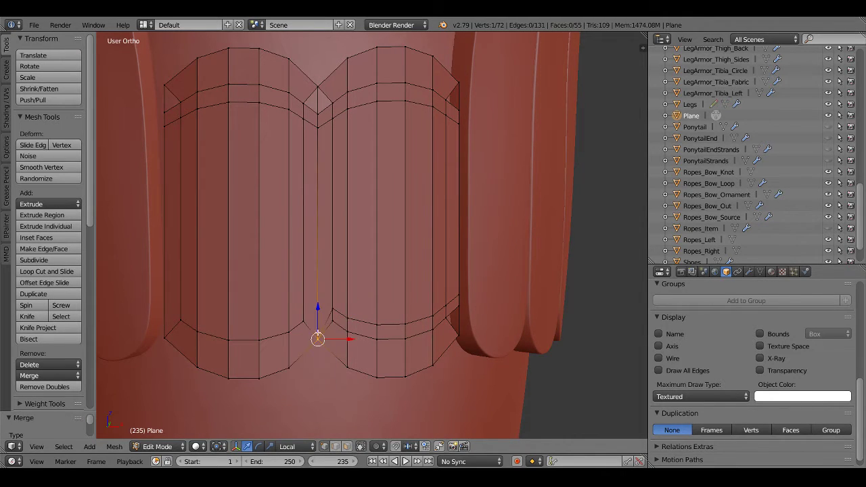
Merge the vertex pairs at the bottom notch and along the bottom-right edge
right_click(332, 309)
right_click(332, 319, "shift")
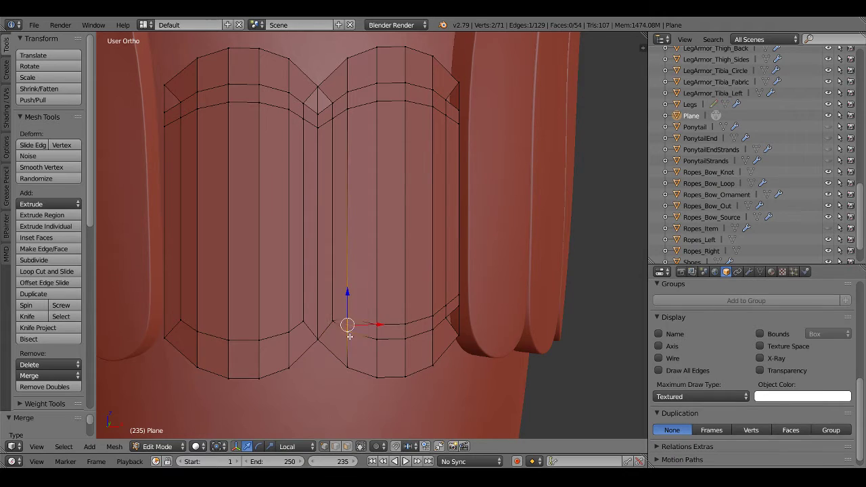
key("alt+m")
left_click(365, 330)
key("alt+m")
left_click(379, 336)
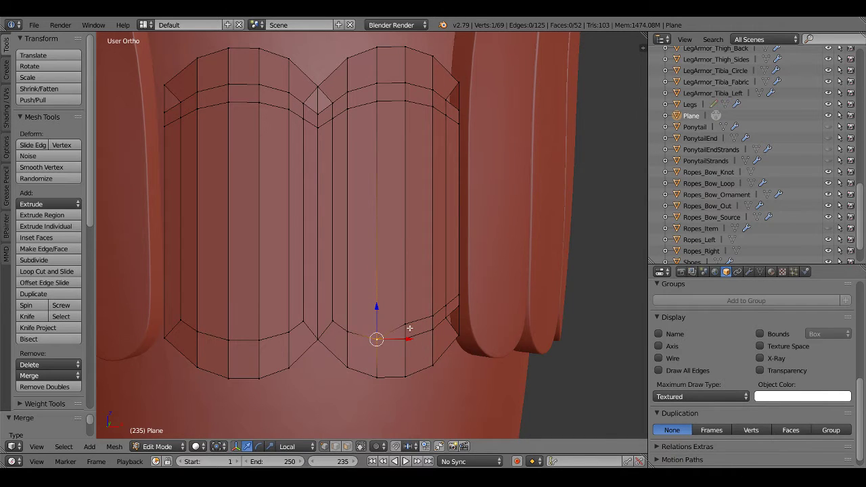
key("alt+m")
left_click(406, 338)
key("alt+m")
left_click(428, 336)
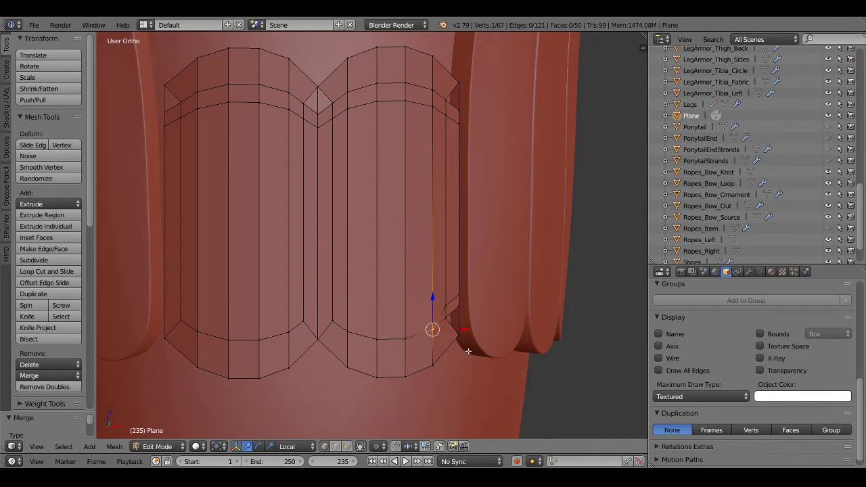
middle_click_drag(433, 338, 450, 305)
key("alt+m")
left_click(451, 326)
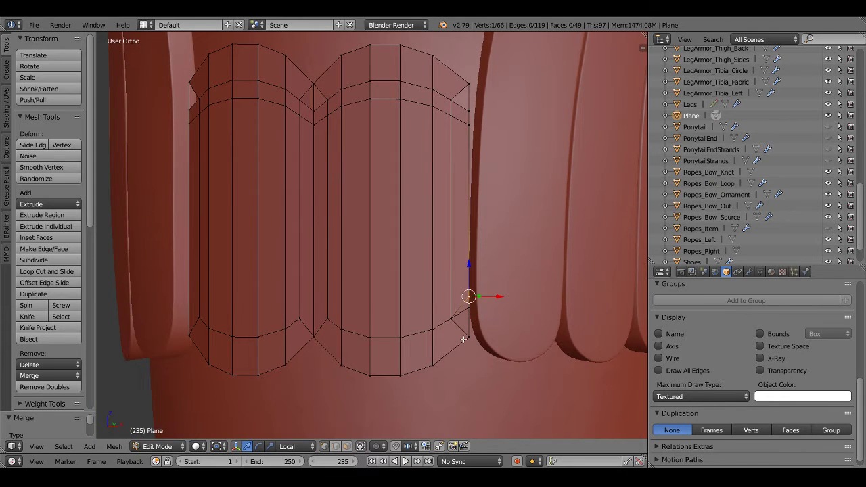
key("alt+m")
left_click(463, 341)
Merge redundant vertex pairs along the right half of the top edge at last
mouse_move(463, 342)
middle_mouse_down()
mouse_move(388, 309)
mouse_move(439, 219)
middle_mouse_up()
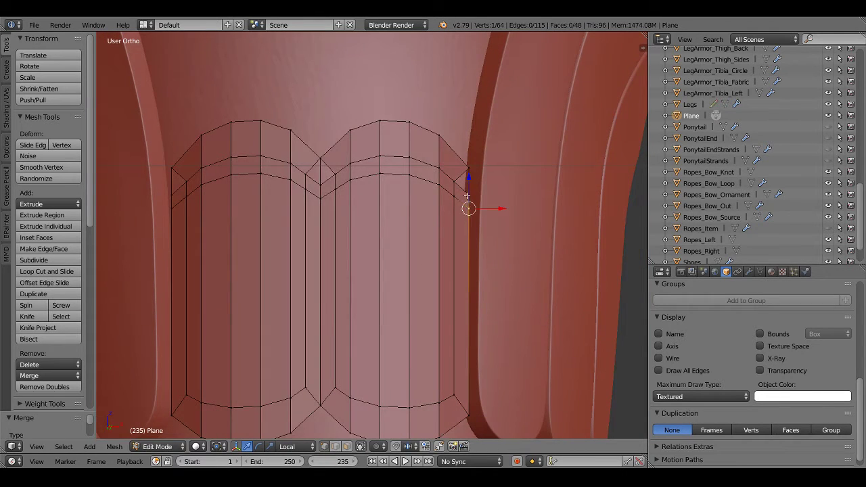
key("alt+m")
left_click(425, 169)
key("alt+m")
right_click(439, 170)
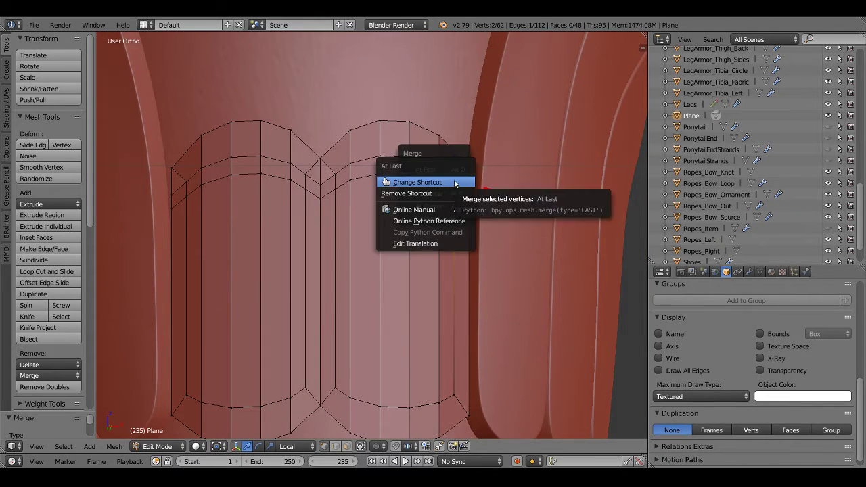
key("Escape")
left_click(433, 184)
key("alt+m")
left_click(433, 185)
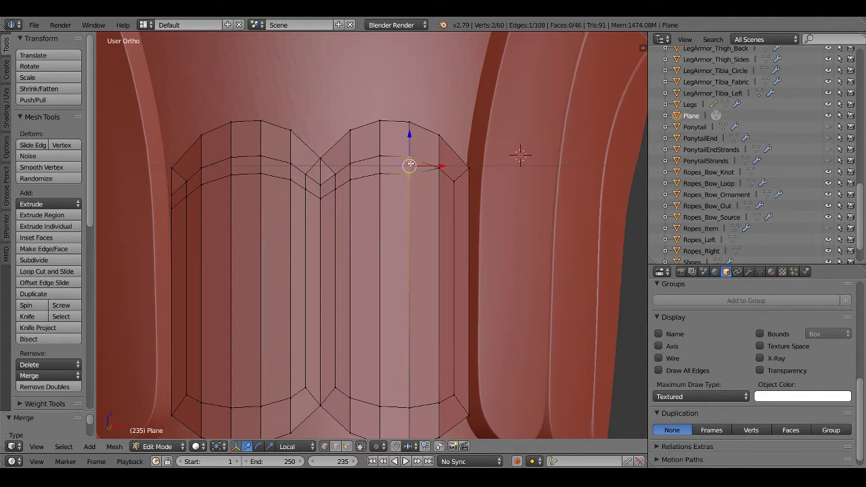
key("alt+m")
left_click(366, 162)
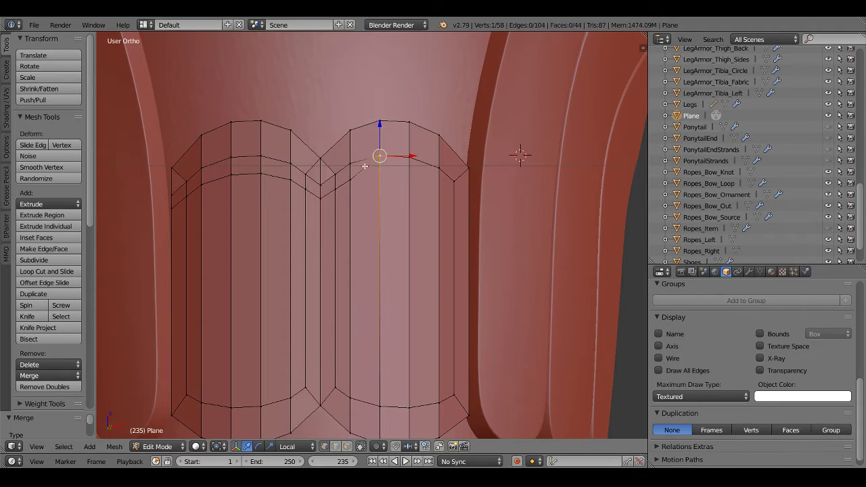
key("alt+m")
left_click(349, 163)
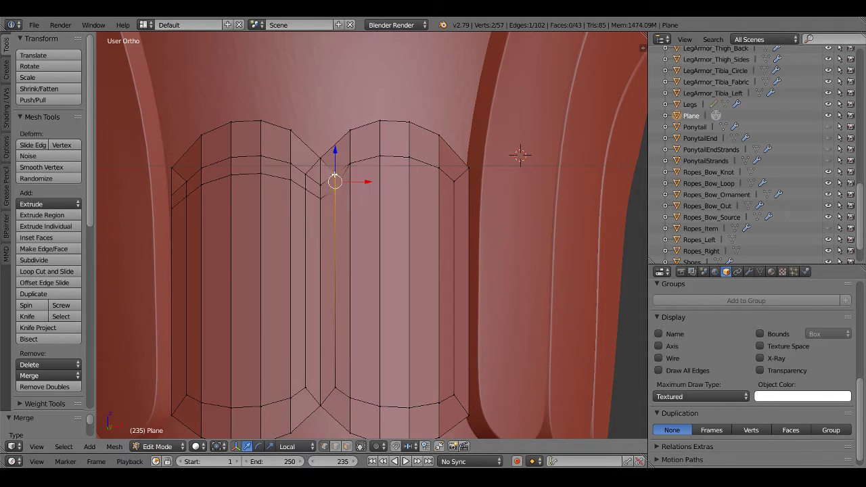
key("alt+m")
left_click(331, 180)
key("alt+m")
left_click(319, 147)
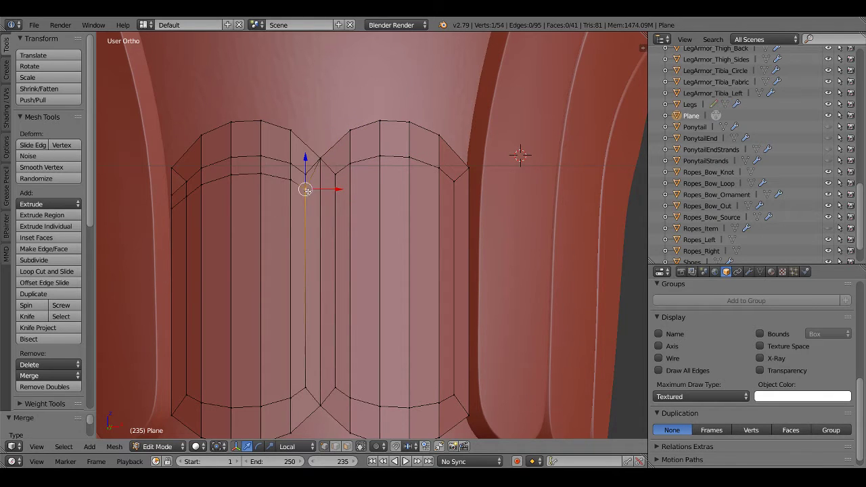
Merge the remaining top-left vertices, including a three-vertex merge, leaving 47 vertices
right_click(305, 174, "shift")
key("alt+m")
left_click(287, 170)
key("alt+m")
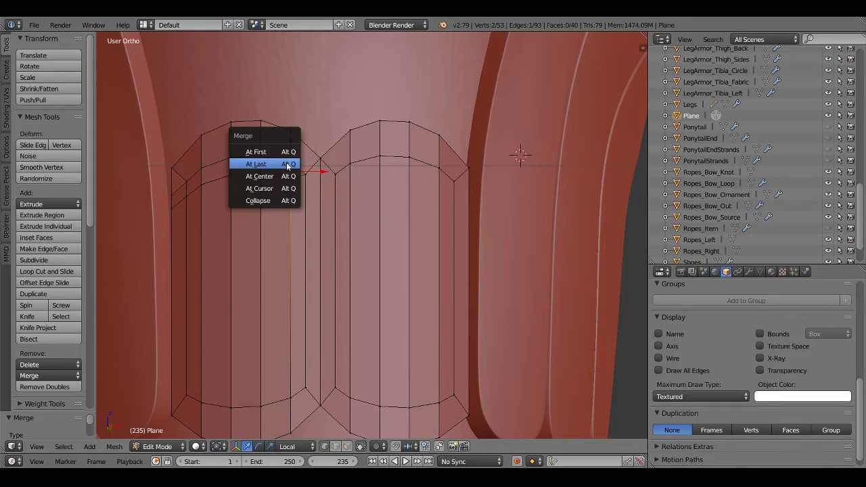
left_click(287, 164)
key("alt+m")
left_click(240, 179)
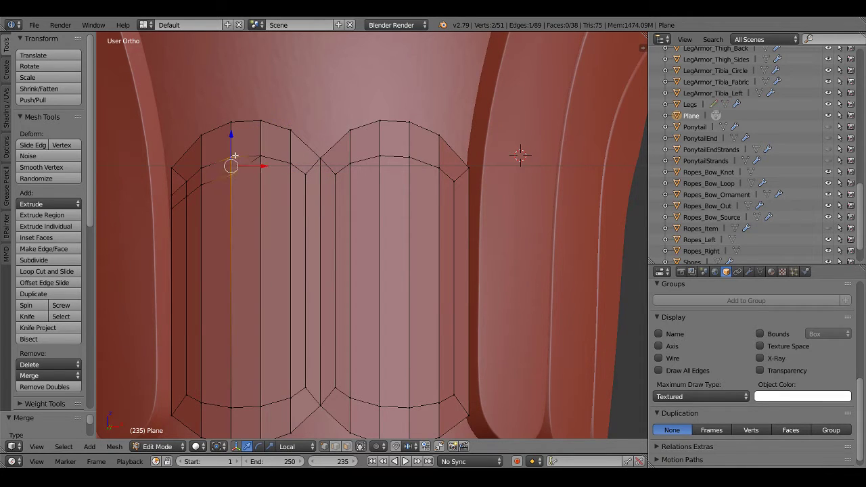
key("alt+m")
left_click(230, 156)
key("alt+m")
left_click(203, 168)
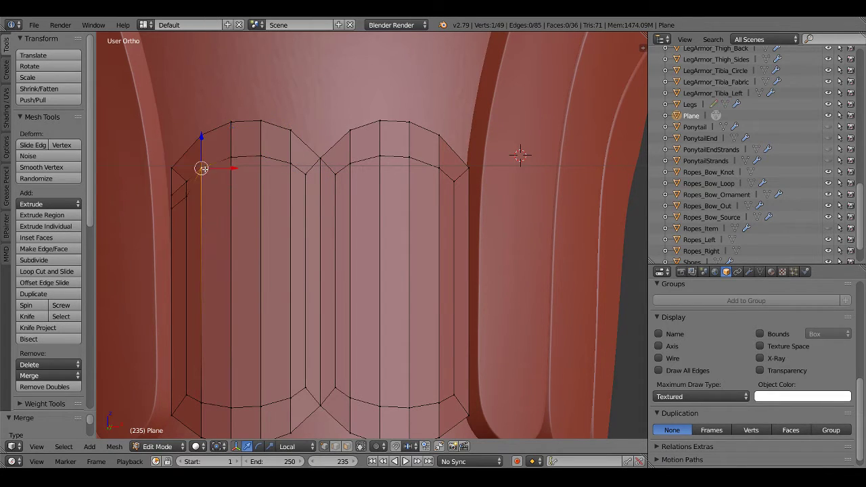
left_click(188, 179, "shift")
key("alt+m")
left_click(186, 178)
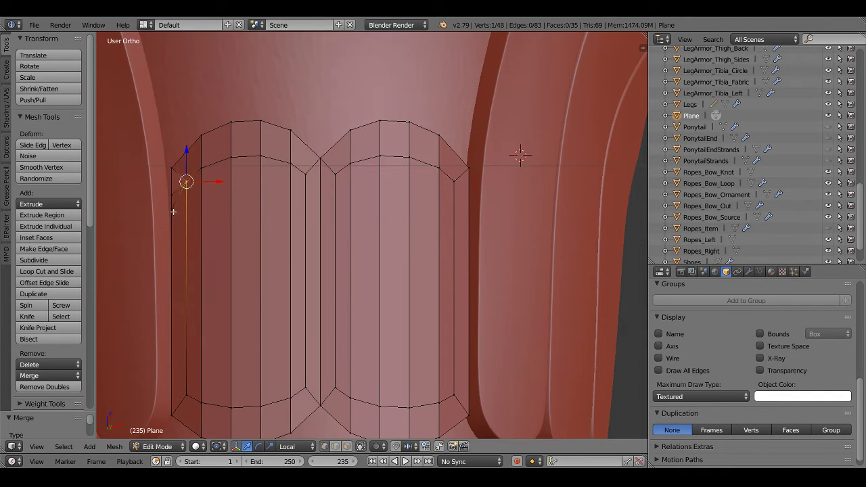
key("alt+m")
left_click(173, 166)
scroll(174, 166, "down", 3)
middle_click_drag(271, 203, 254, 214, "shift")
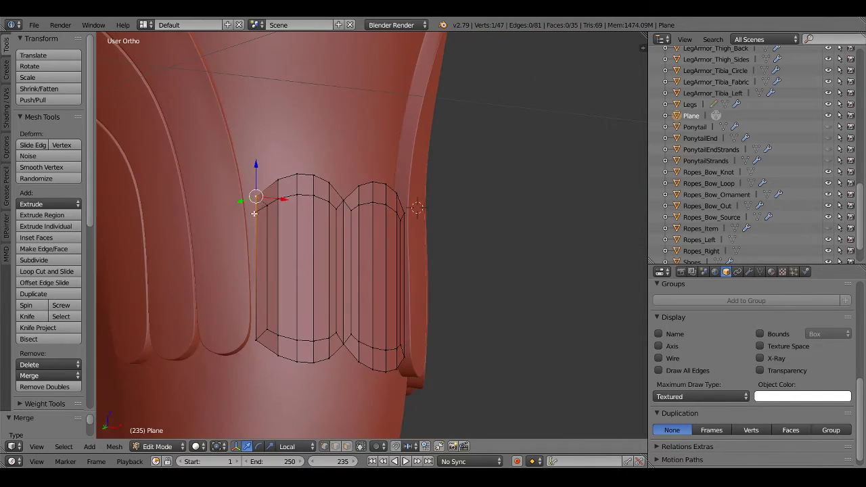
Merge the final vertex pair on the knee plate and leave Edit Mode
left_click(255, 194, "shift")
key("alt+m")
left_click(255, 193)
key("a")
mouse_move(357, 271)
middle_mouse_down()
mouse_move(390, 285)
mouse_move(393, 352)
mouse_move(402, 358)
mouse_move(359, 290)
mouse_move(241, 286)
mouse_move(382, 282)
middle_mouse_up()
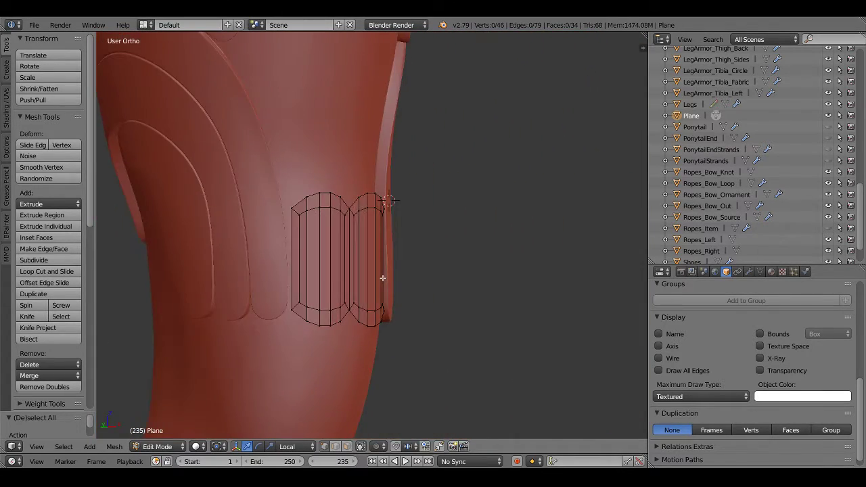
key("Tab")
In Right Ortho wireframe view, rotate the whole plate to match the leg's tilt
key("KP_3")
key("z")
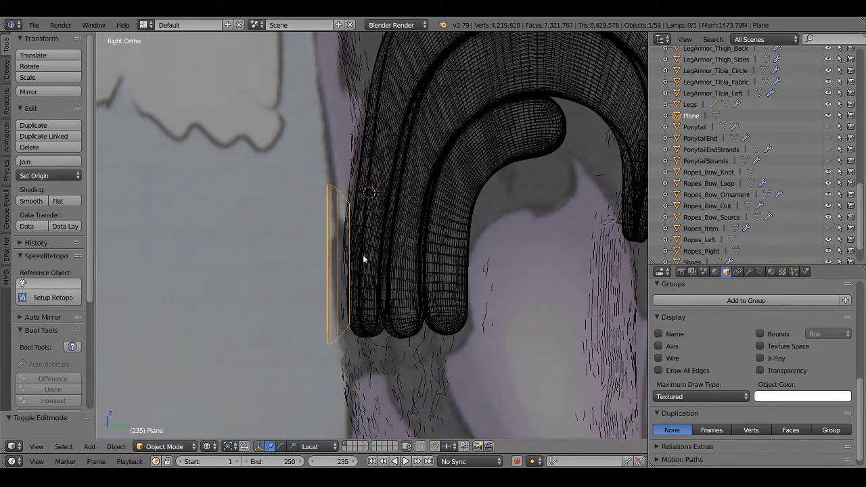
key("Tab")
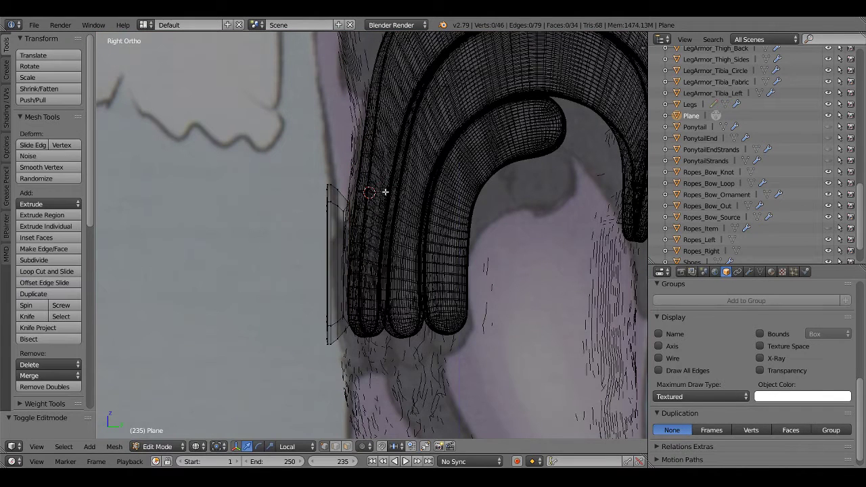
key("a")
key("r")
left_click(385, 197)
key("z")
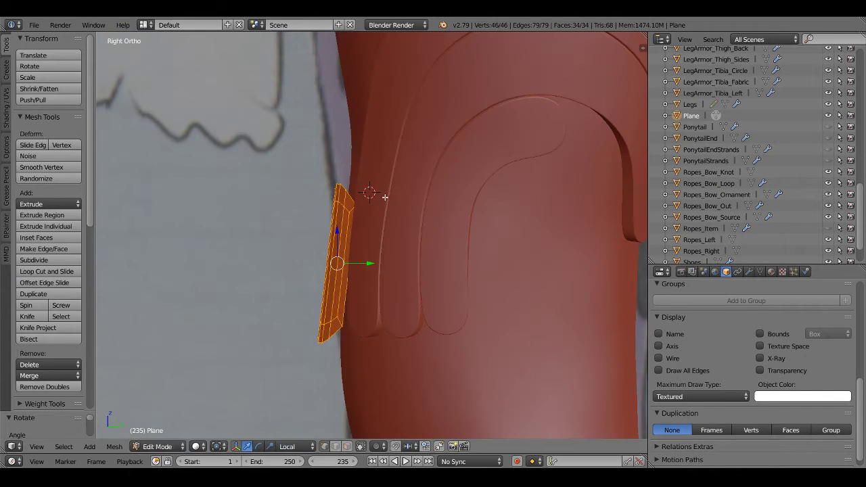
Move the knee plate along the Y axis into position over the knee
middle_click_drag(394, 174, 342, 249)
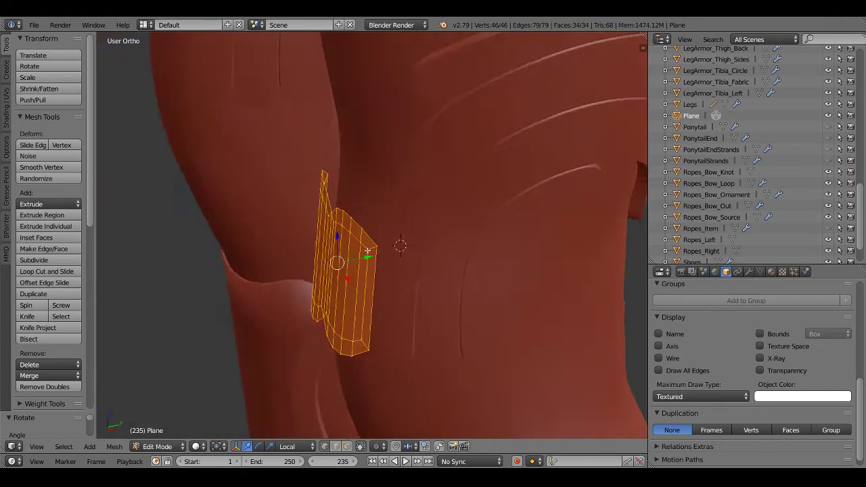
key("g")
key("y")
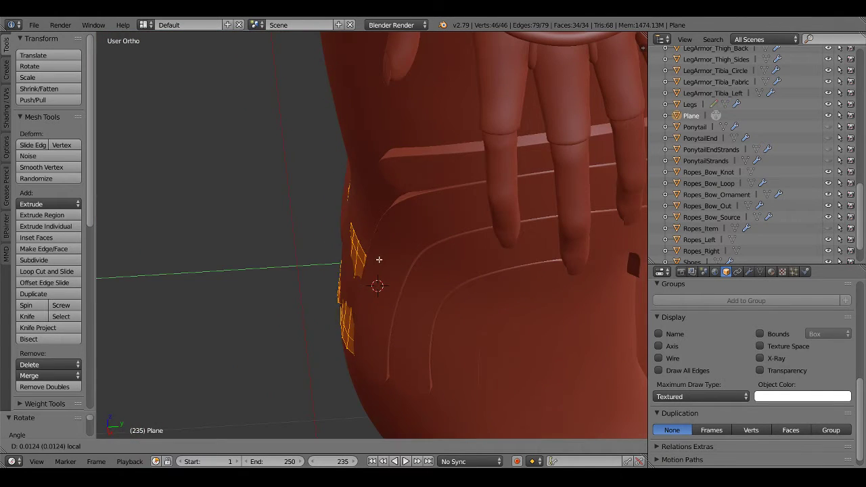
left_click(378, 259)
Select the plate's centre edge and turn on Proportional Editing to curve it around the knee
mouse_move(379, 259)
middle_mouse_down()
mouse_move(458, 201)
mouse_move(464, 174)
middle_mouse_up()
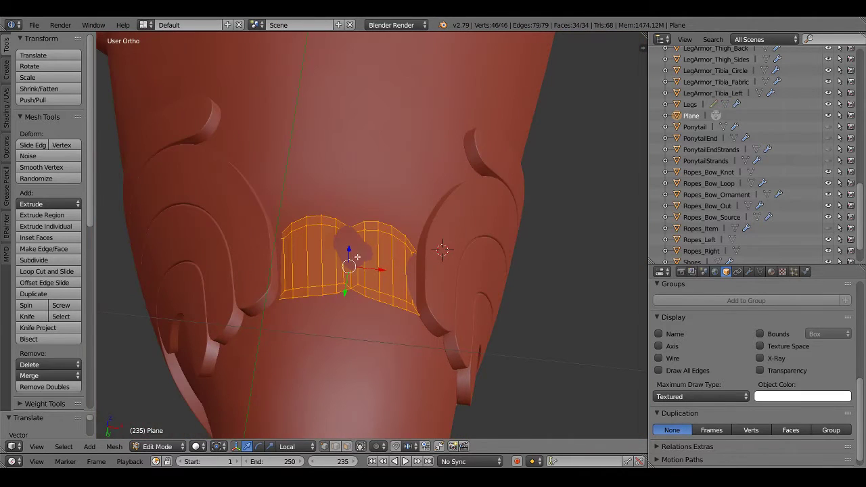
right_click(357, 257)
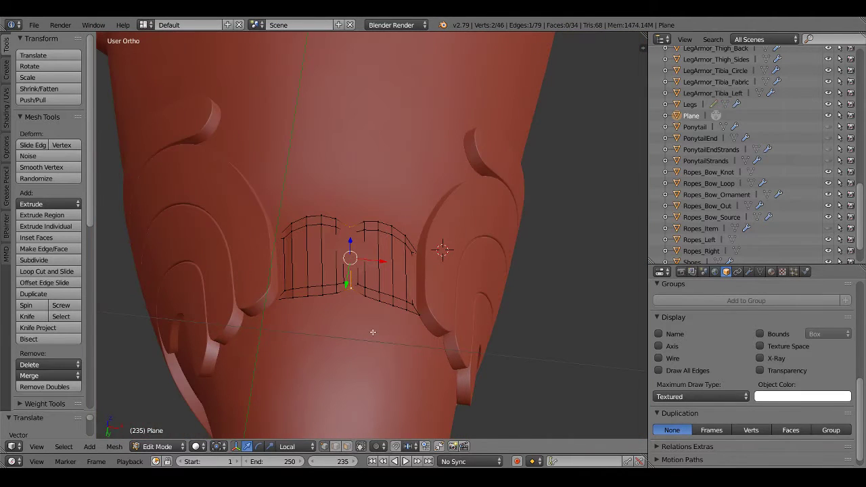
left_click(379, 451)
left_click(392, 422)
mouse_move(379, 379)
middle_mouse_down()
mouse_move(359, 270)
mouse_move(342, 289)
mouse_move(325, 281)
middle_mouse_up()
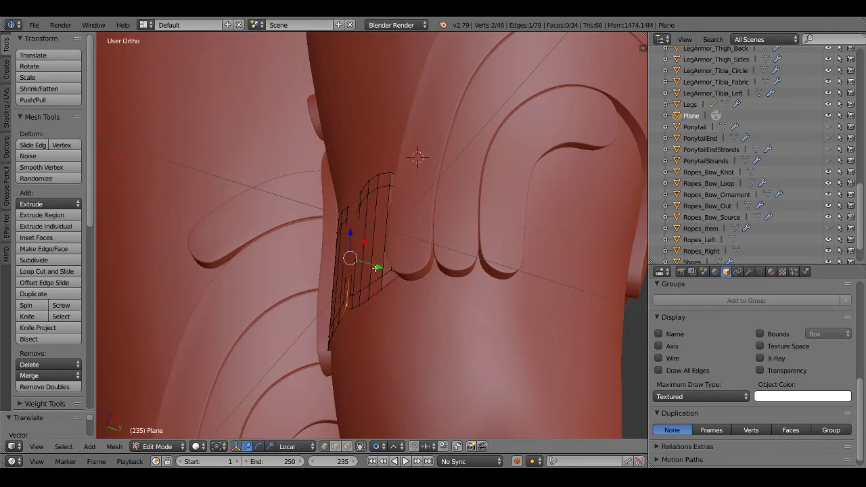
mouse_move(373, 267)
middle_mouse_down()
mouse_move(404, 210)
mouse_move(457, 286)
mouse_move(502, 303)
mouse_move(453, 321)
mouse_move(433, 282)
mouse_move(434, 239)
mouse_move(433, 257)
mouse_move(364, 178)
mouse_move(367, 132)
mouse_move(340, 251)
mouse_move(332, 241)
mouse_move(306, 277)
middle_mouse_up()
key("a")
key("ctrl+z")
Exit Edit Mode, then enable Wire and Subsurf Optimal Display on LegArmor_Thigh_Sides
key("Tab")
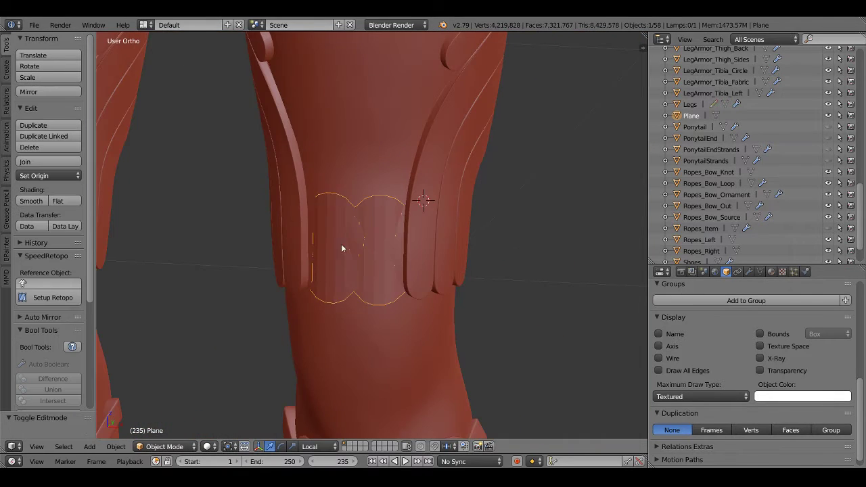
middle_click_drag(341, 245, 406, 251)
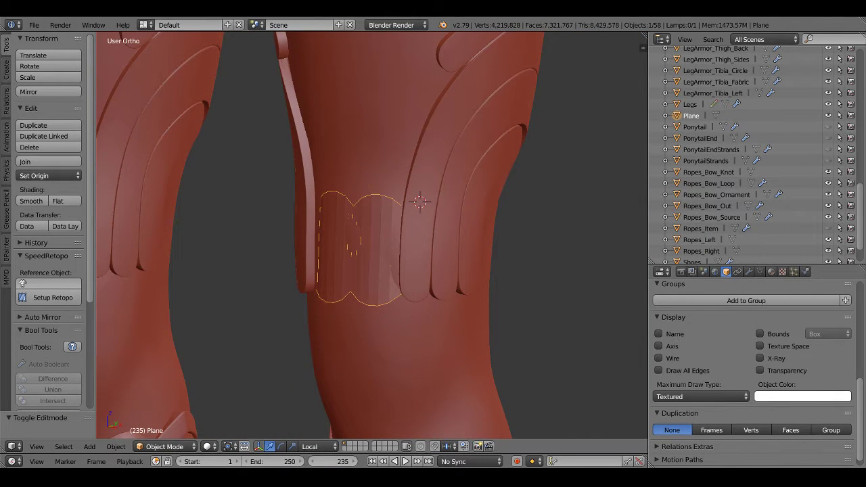
scroll(703, 173, "up", 2)
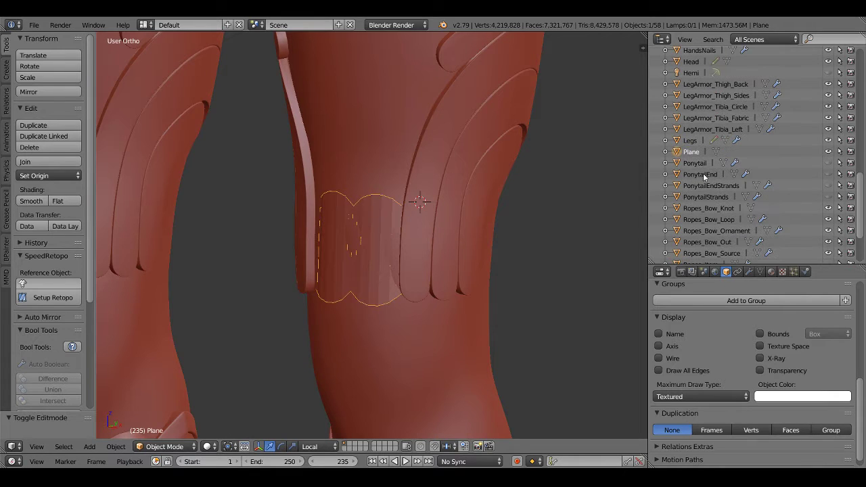
left_click(727, 96)
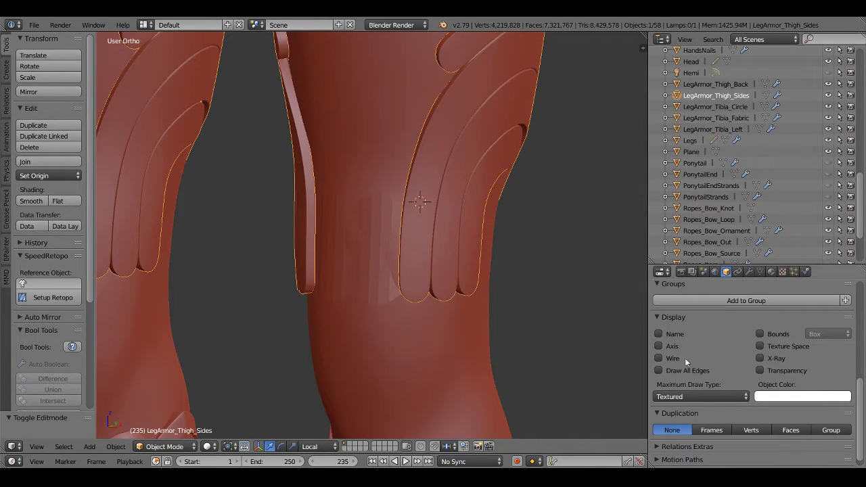
left_click(658, 358)
left_click(748, 273)
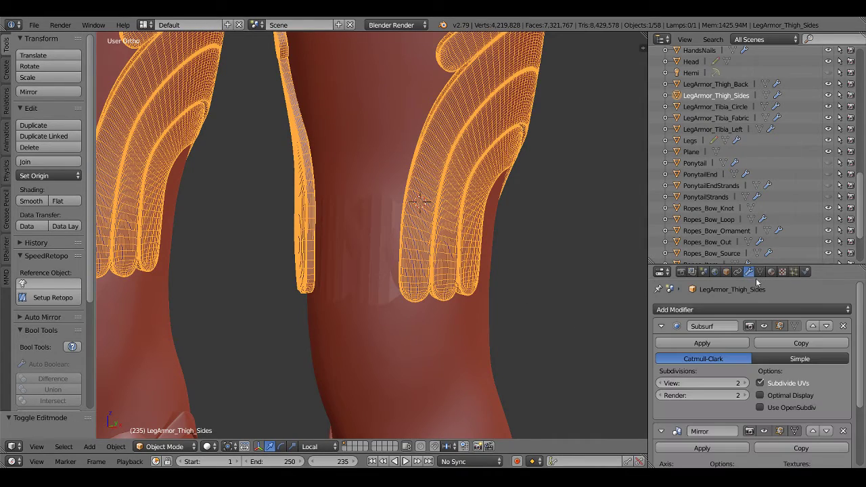
left_click(785, 397)
mouse_move(509, 284)
middle_mouse_down()
mouse_move(496, 255)
mouse_move(482, 261)
middle_mouse_up()
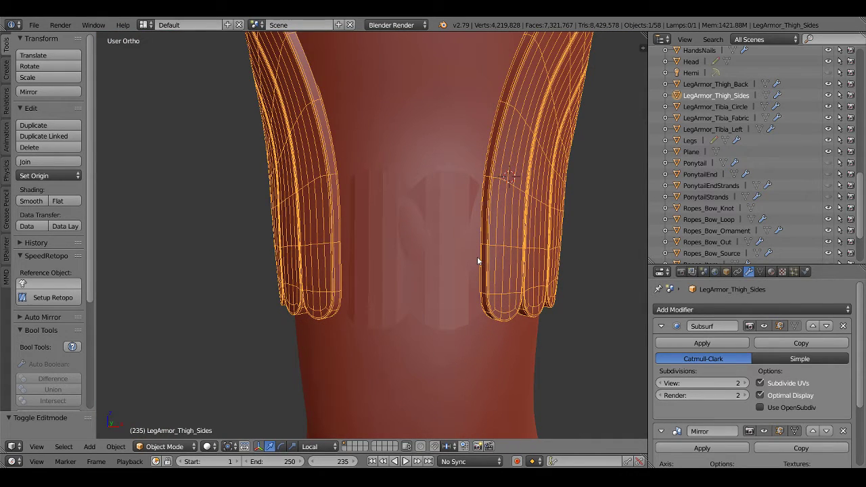
Select the Plane strap on the thigh and add a Solidify modifier to it
key("Tab")
mouse_move(458, 253)
middle_mouse_down()
mouse_move(518, 245)
mouse_move(398, 256)
mouse_move(392, 246)
middle_mouse_up()
scroll(512, 241, "up", 2)
scroll(513, 241, "down", 3)
scroll(410, 236, "up", 3)
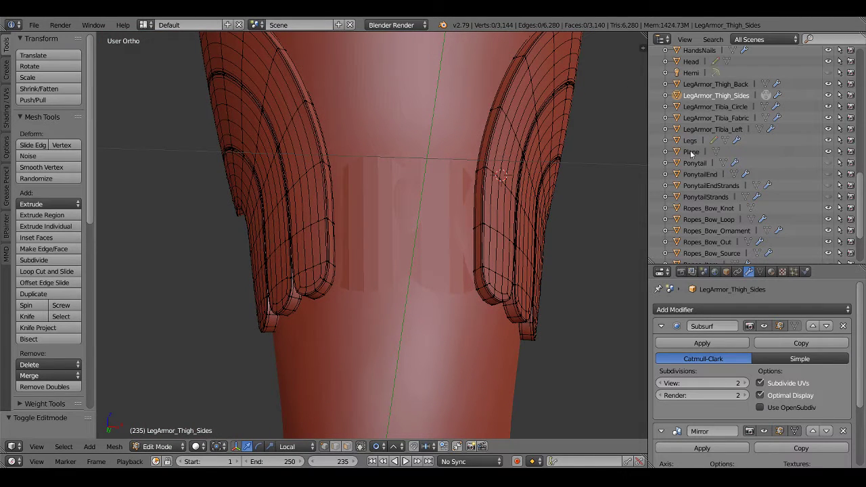
scroll(701, 226, "up", 2)
scroll(700, 235, "up", 2)
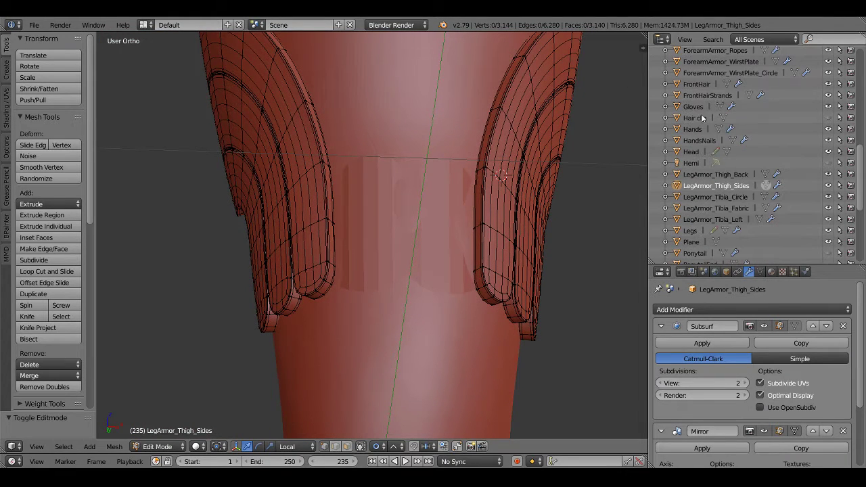
left_click(693, 242)
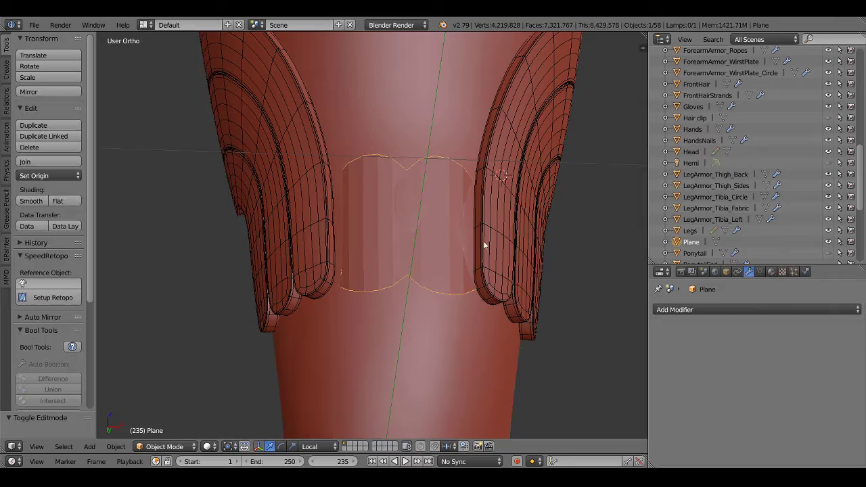
left_click(721, 311)
left_click(644, 261)
Set the Solidify thickness to -0.0100
scroll(554, 250, "up", 2)
scroll(555, 257, "up", 3)
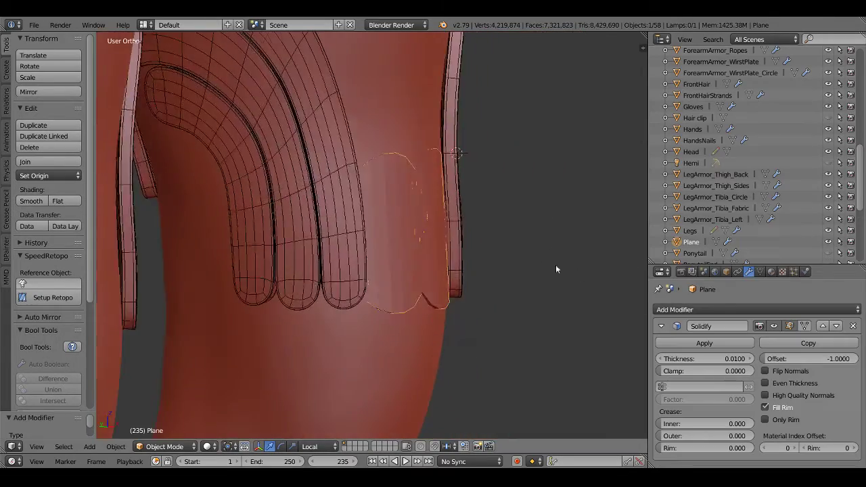
scroll(555, 264, "up", 3)
key("z")
scroll(534, 257, "down", 2)
scroll(508, 239, "down", 2)
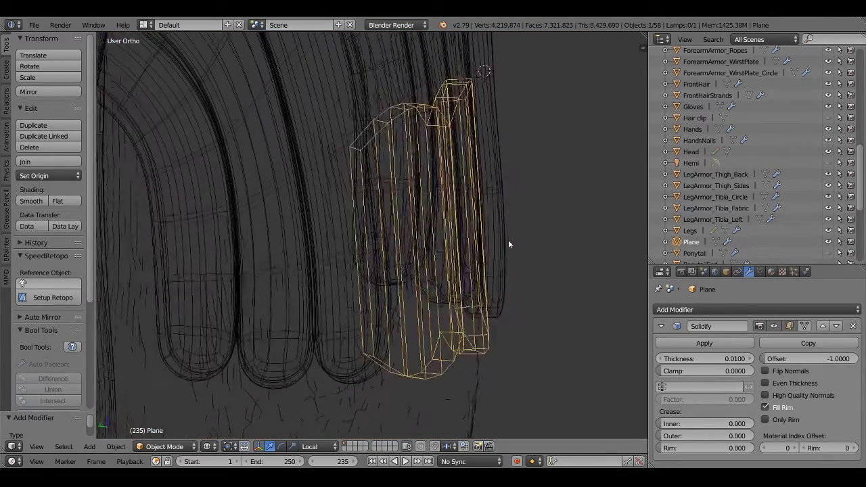
scroll(508, 239, "down", 1)
left_click_drag(723, 362, 683, 361)
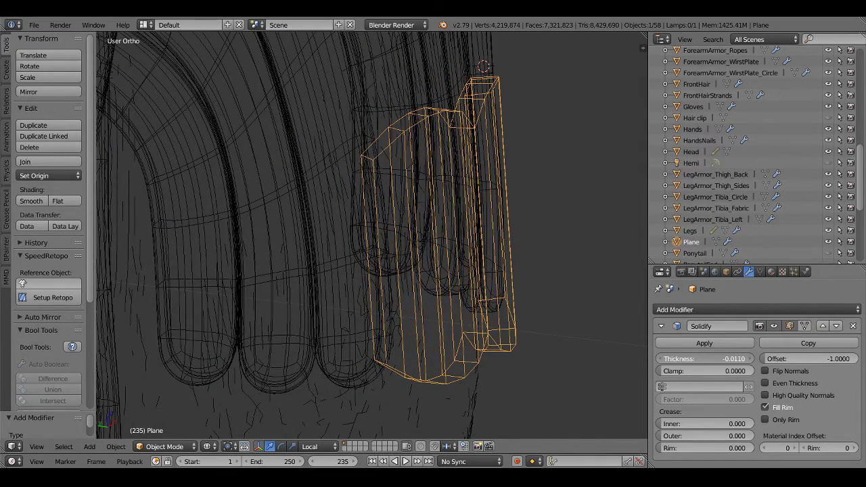
left_click_drag(683, 362, 707, 358)
Inspect the solidified band in solid and wireframe shading, ending in front view
key("z")
mouse_move(495, 227)
middle_mouse_down()
mouse_move(457, 251)
mouse_move(401, 233)
mouse_move(415, 190)
mouse_move(430, 190)
mouse_move(443, 224)
mouse_move(499, 258)
mouse_move(507, 274)
mouse_move(484, 308)
middle_mouse_up()
key("z")
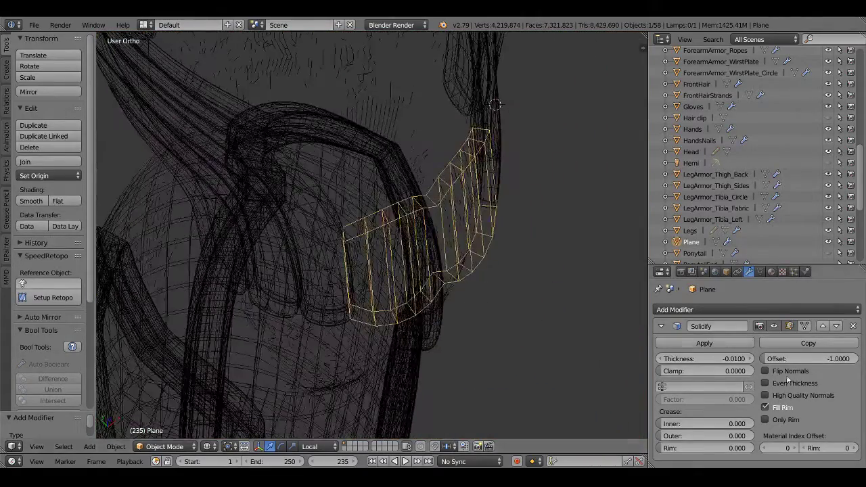
mouse_move(433, 223)
middle_mouse_down()
mouse_move(396, 228)
mouse_move(381, 203)
mouse_move(429, 213)
mouse_move(419, 164)
middle_mouse_up()
key("z")
key("KP_1")
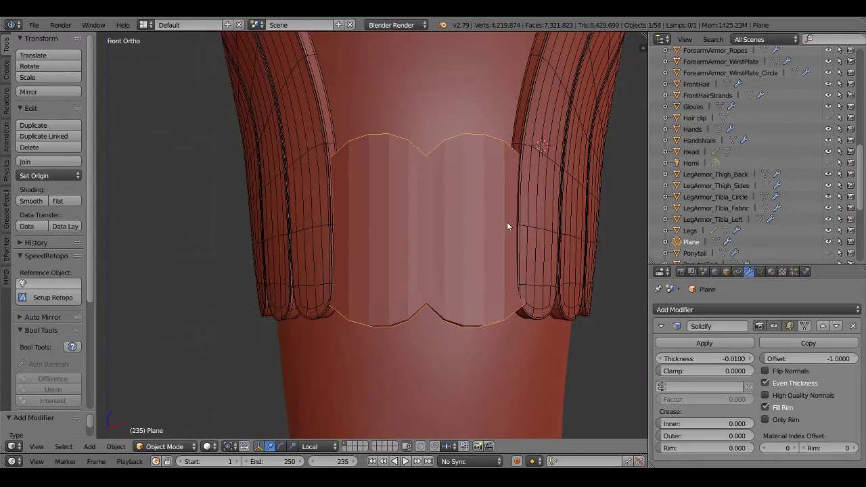
Select all the strap's vertices and narrow the strap along X
key("Tab")
key("z")
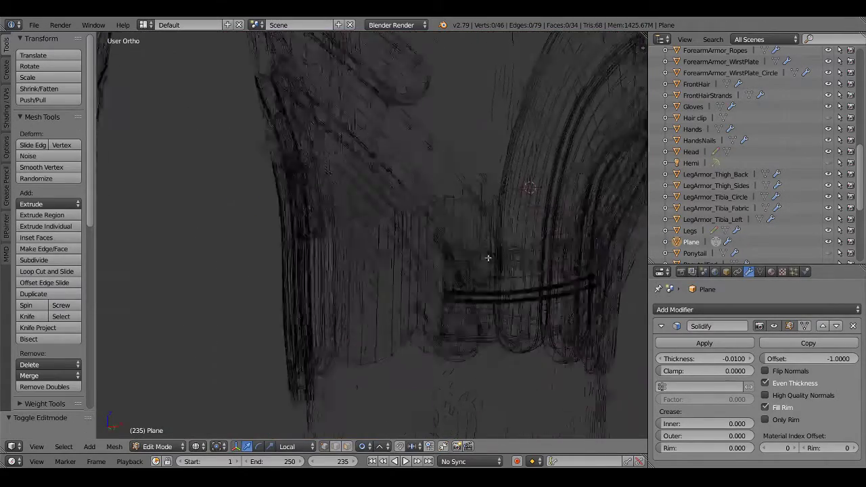
key("a")
key("s")
key("x")
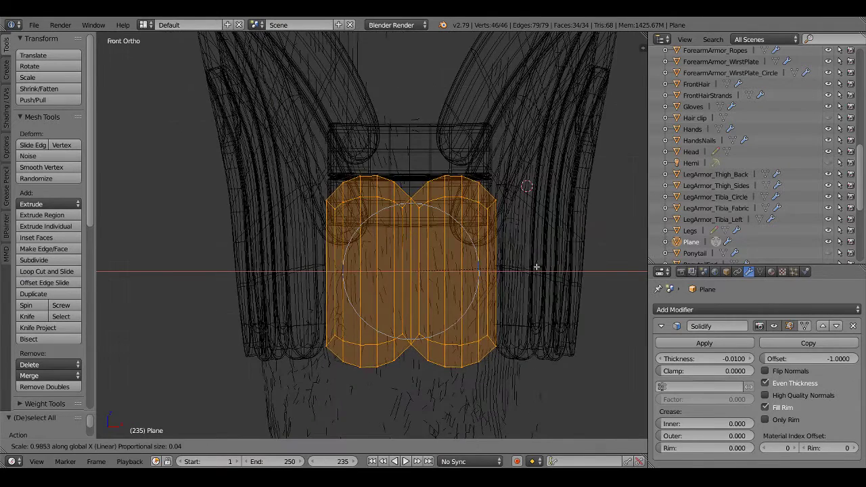
left_click(537, 266)
key("z")
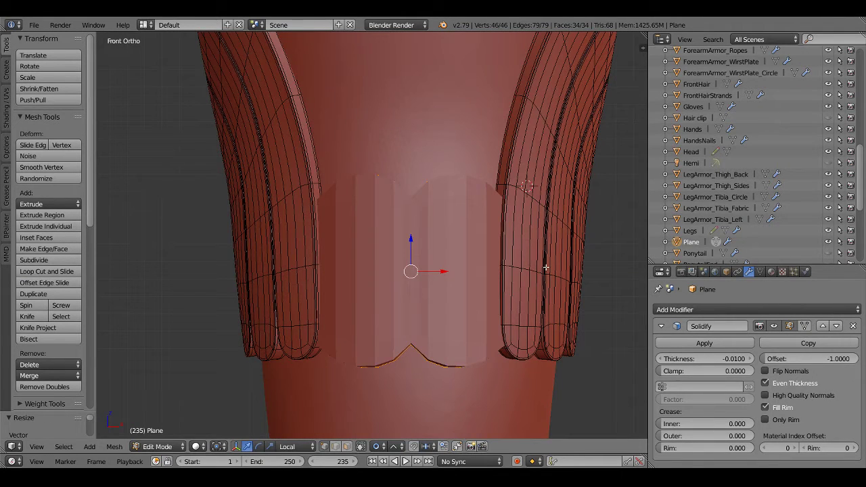
key("s")
key("x")
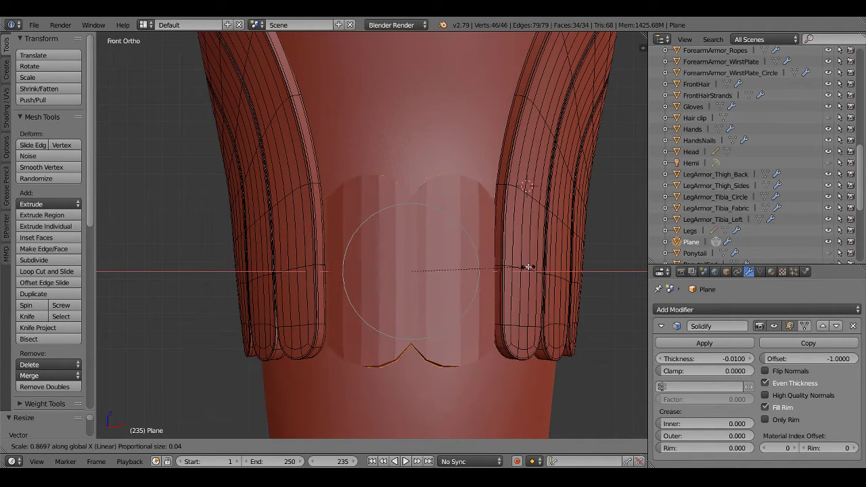
left_click(542, 266)
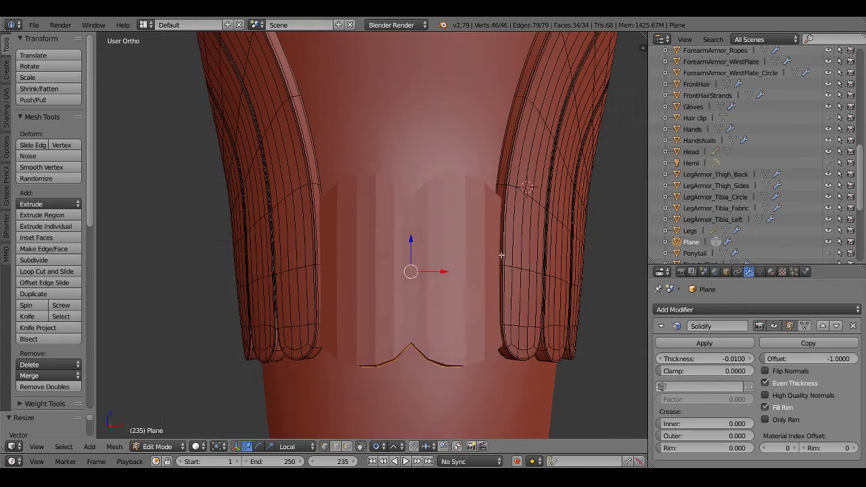
Rotate the strap to follow the thigh and move it into position
mouse_move(541, 267)
middle_mouse_down()
mouse_move(498, 149)
mouse_move(444, 239)
middle_mouse_up()
key("KP_3")
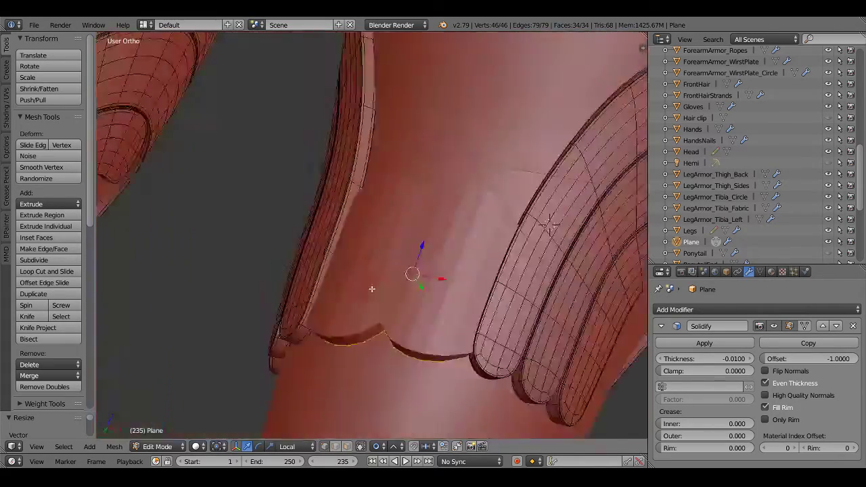
key("r")
left_click(333, 269)
mouse_move(333, 269)
middle_mouse_down()
mouse_move(375, 309)
mouse_move(339, 309)
mouse_move(449, 295)
mouse_move(452, 271)
middle_mouse_up()
key("KP_1")
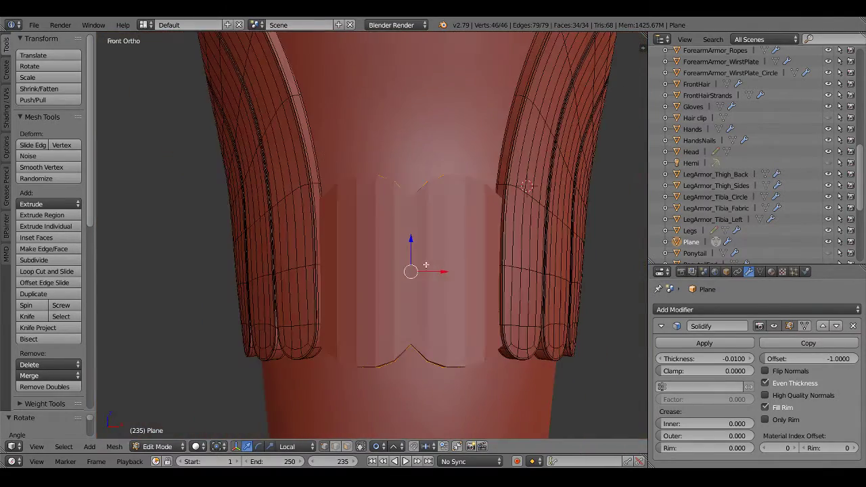
key("g")
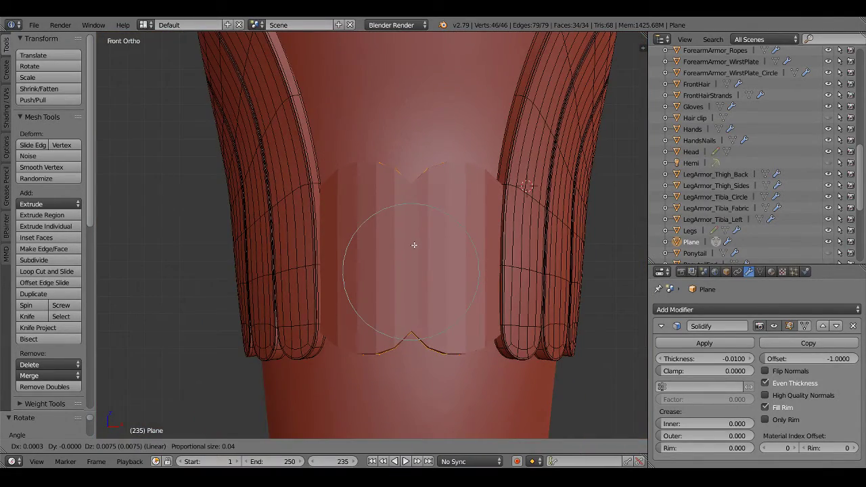
left_click(414, 245)
Lower the strap slightly down the thigh and leave Edit Mode
key("z")
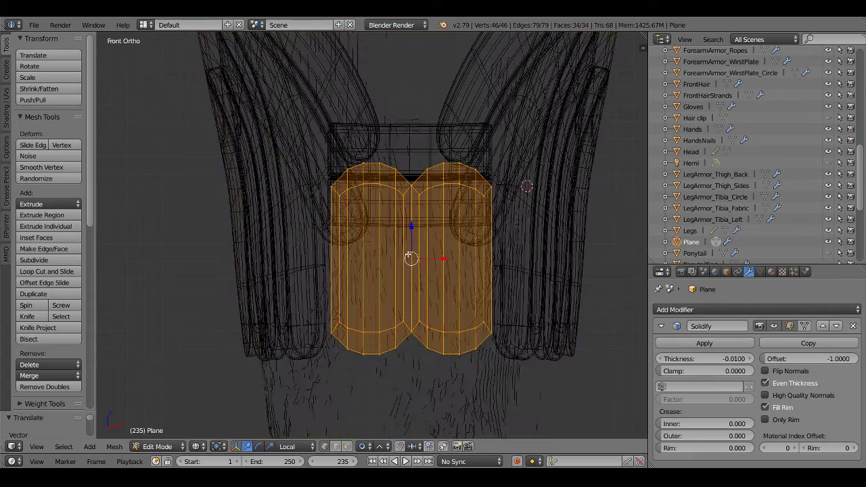
key("z")
mouse_move(414, 245)
middle_mouse_down()
mouse_move(444, 253)
mouse_move(464, 282)
mouse_move(442, 289)
mouse_move(412, 257)
middle_mouse_up()
key("KP_1")
left_click_drag(414, 232, 412, 260)
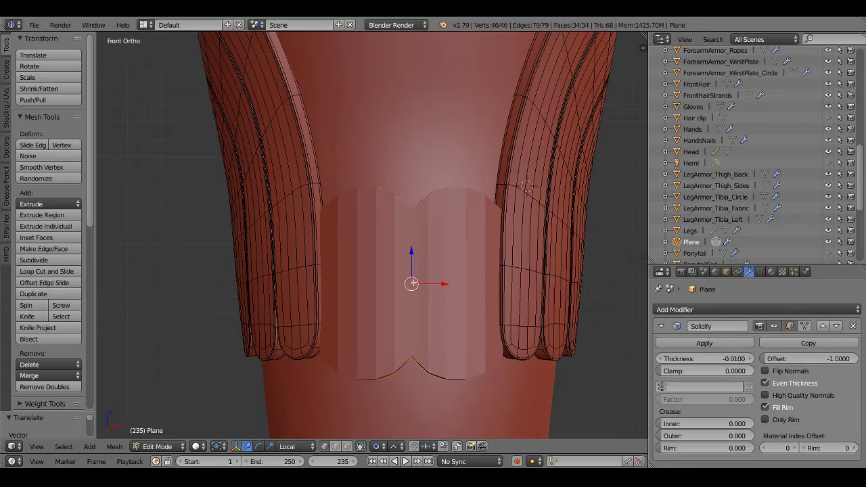
key("Tab")
Add a loop cut across the Plane strap
mouse_move(412, 284)
middle_mouse_down()
mouse_move(391, 279)
mouse_move(422, 309)
mouse_move(375, 289)
mouse_move(427, 280)
mouse_move(400, 286)
middle_mouse_up()
key("z")
key("z")
key("Tab")
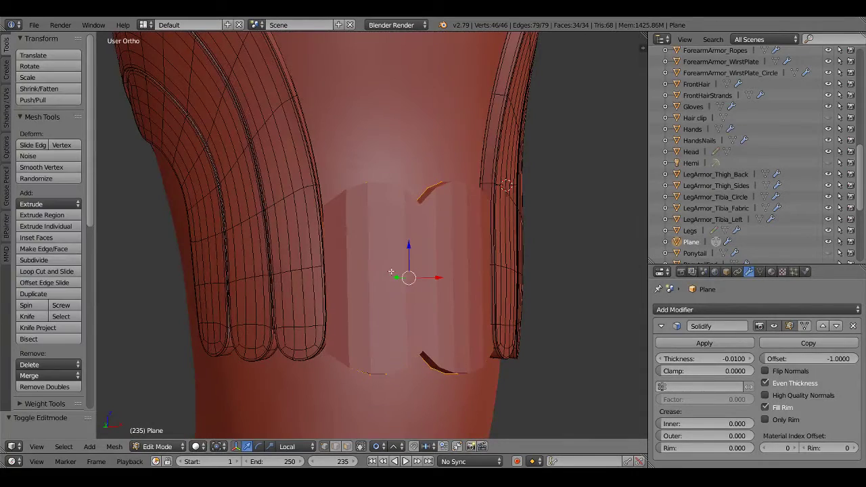
key("z")
key("ctrl+r")
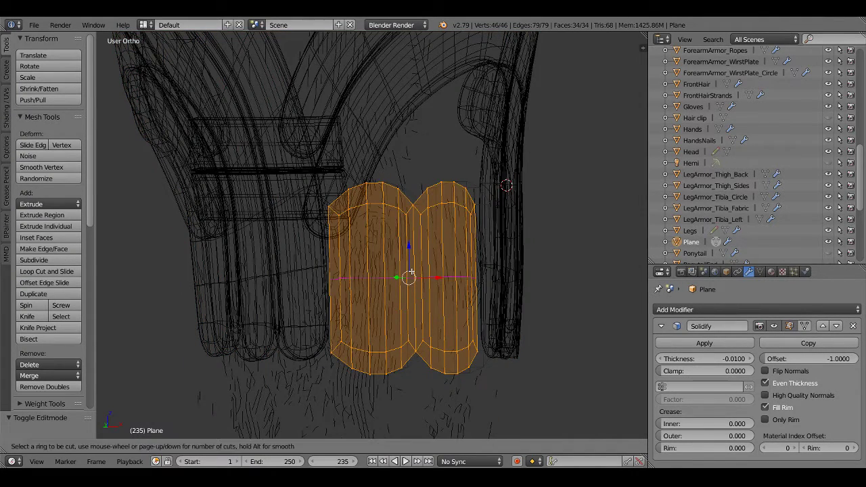
left_click(411, 271)
key("z")
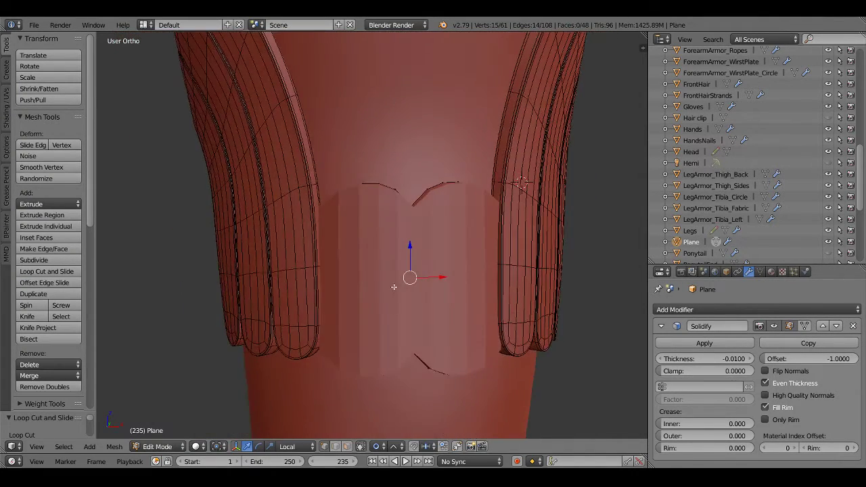
key("KP_1")
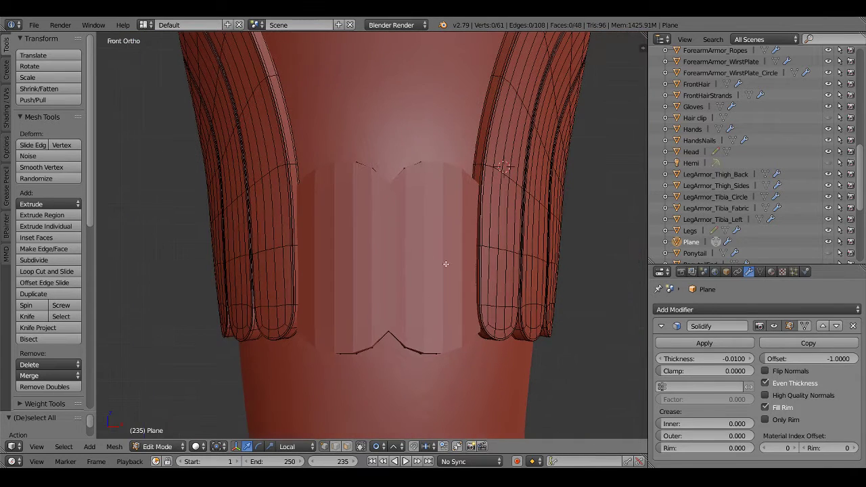
key("Tab")
Apply the Solidify modifier and raise the whole strap along Z
left_click(697, 343)
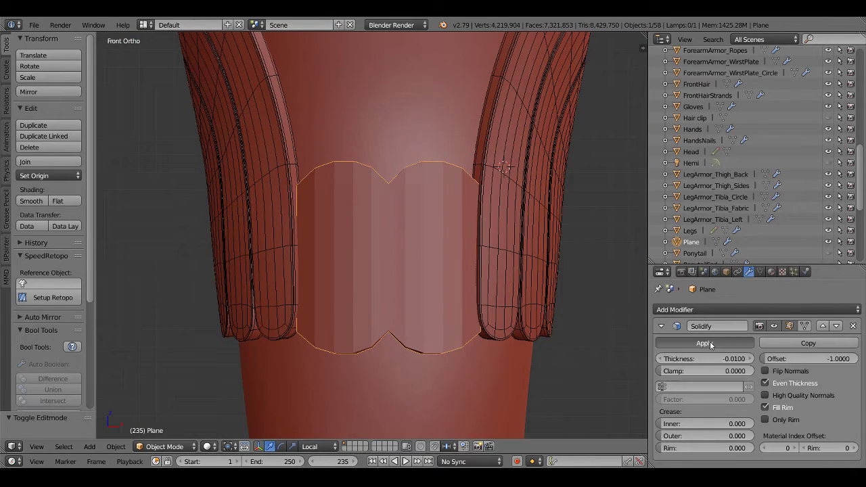
key("Tab")
middle_click_drag(417, 226, 410, 256, "shift")
key("a")
key("g")
key("z")
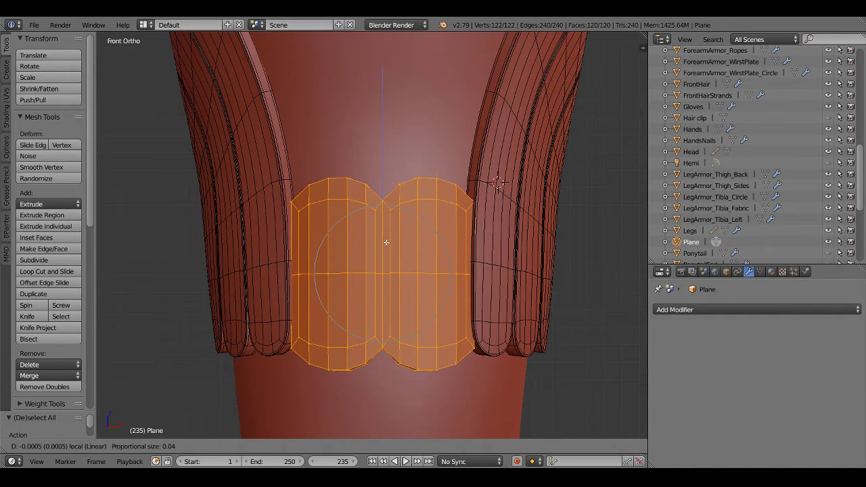
left_click(386, 236)
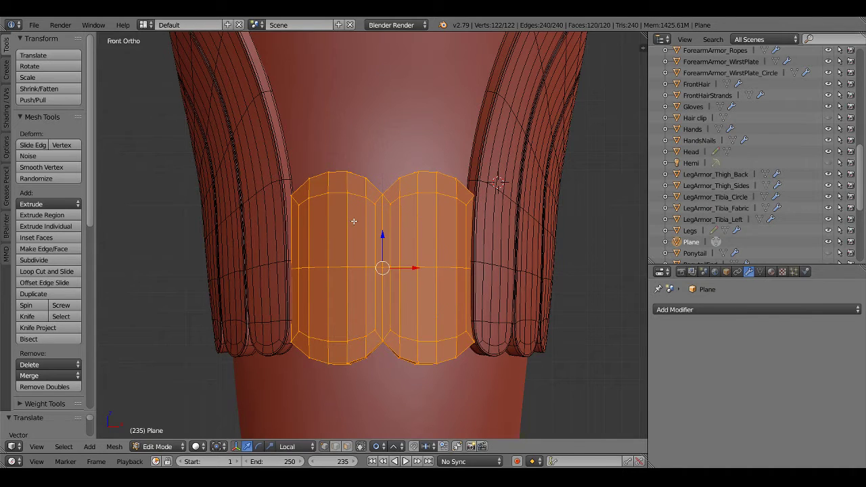
Box-select the strap's top rows of vertices and raise the top edge 0.0230
key("z")
key("a")
key("b")
left_click_drag(274, 139, 519, 232)
key("z")
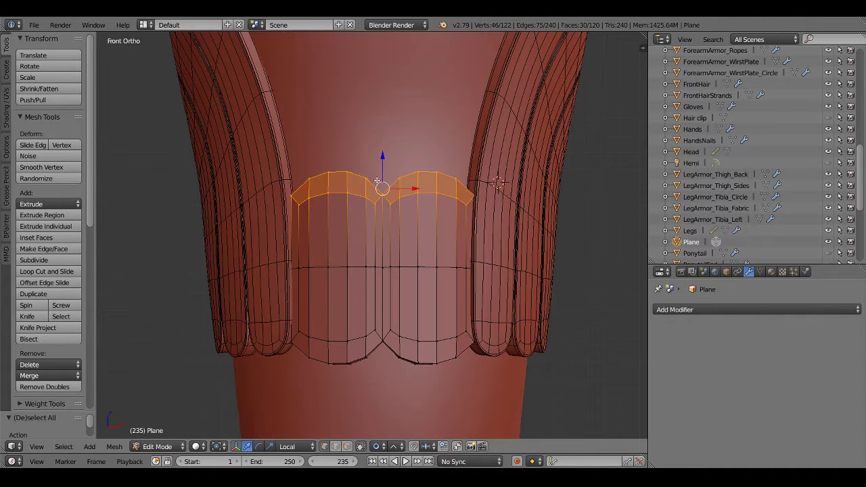
key("g")
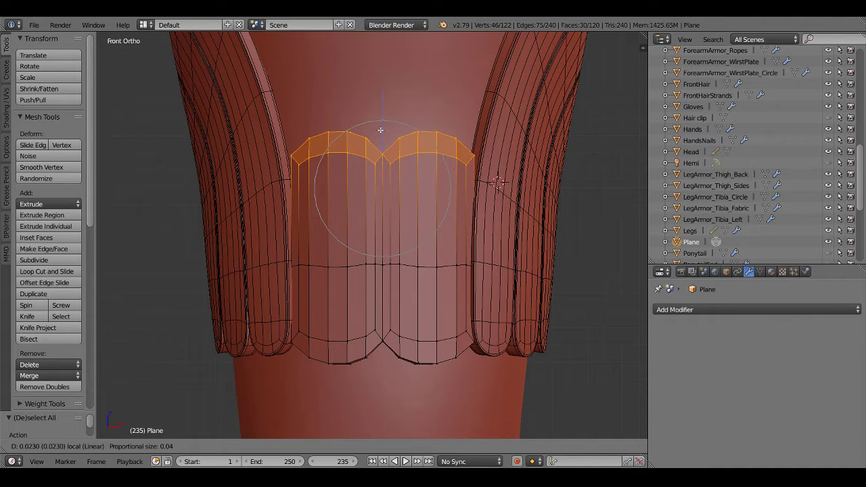
left_click(380, 131)
Add two horizontal loop cuts across the strap band
middle_click_drag(351, 351, 338, 327, "shift")
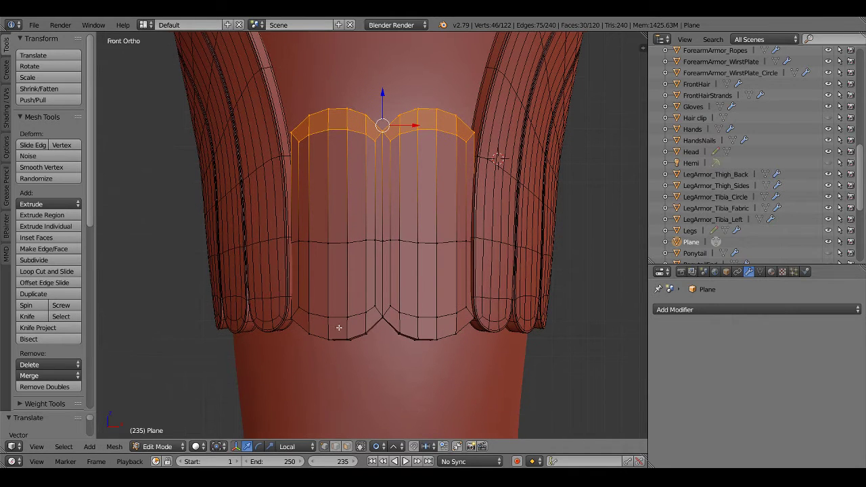
key("ctrl+r")
left_click(341, 289)
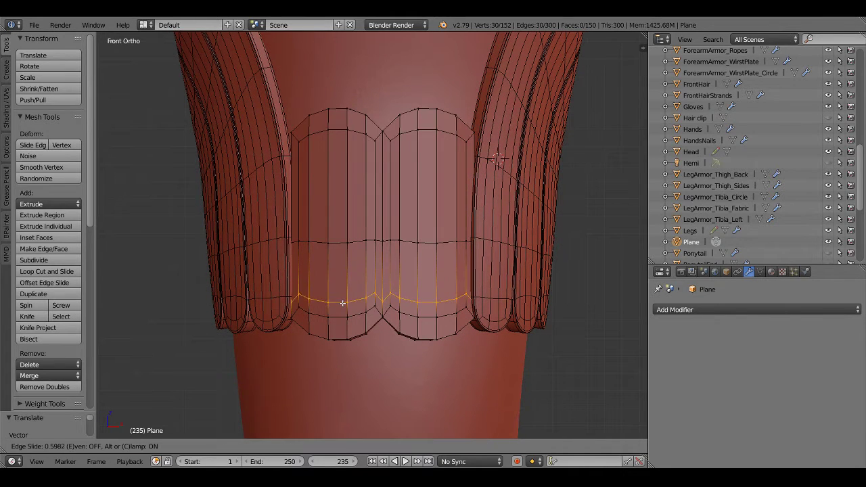
left_click(343, 300)
right_click(346, 300)
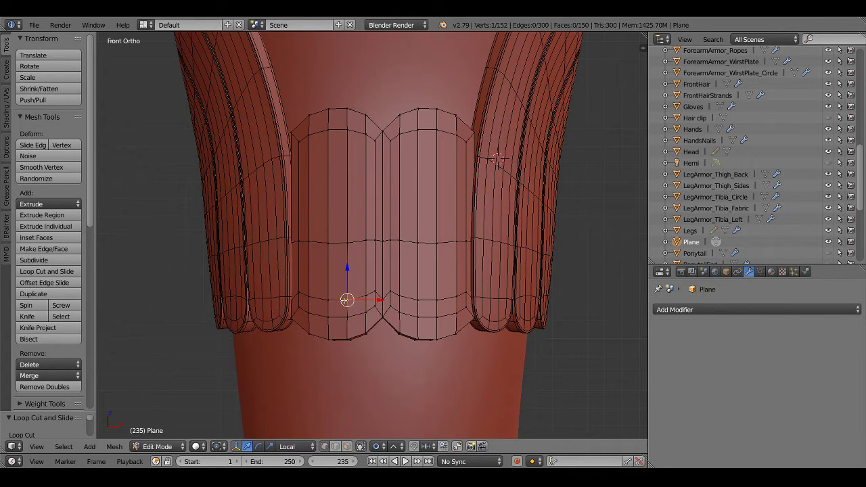
key("ctrl+r")
left_click(338, 200)
left_click(336, 172)
Narrow the middle loop slightly along X with proportional editing
mouse_move(336, 172)
middle_mouse_down()
mouse_move(354, 276)
mouse_move(389, 238)
middle_mouse_up()
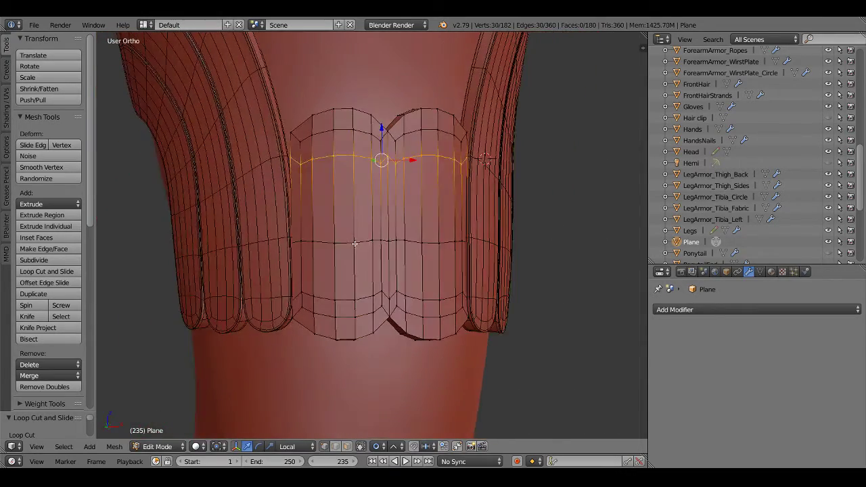
key("KP_1")
key("s")
key("x")
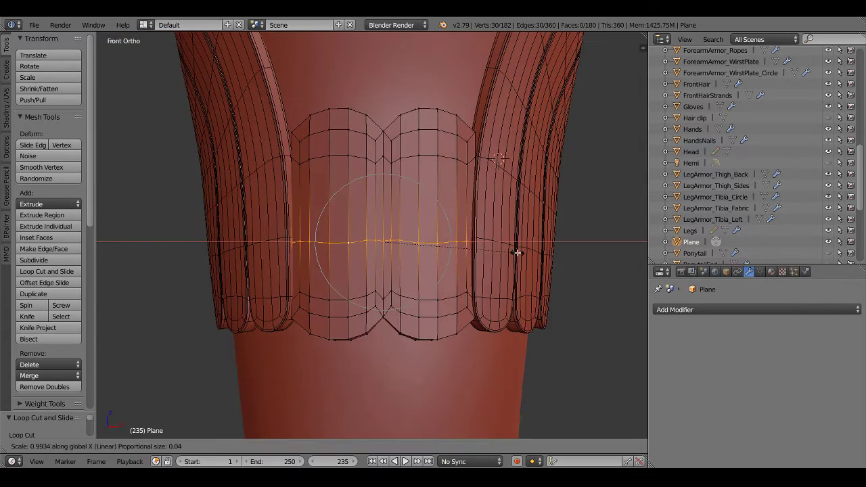
left_click(514, 250)
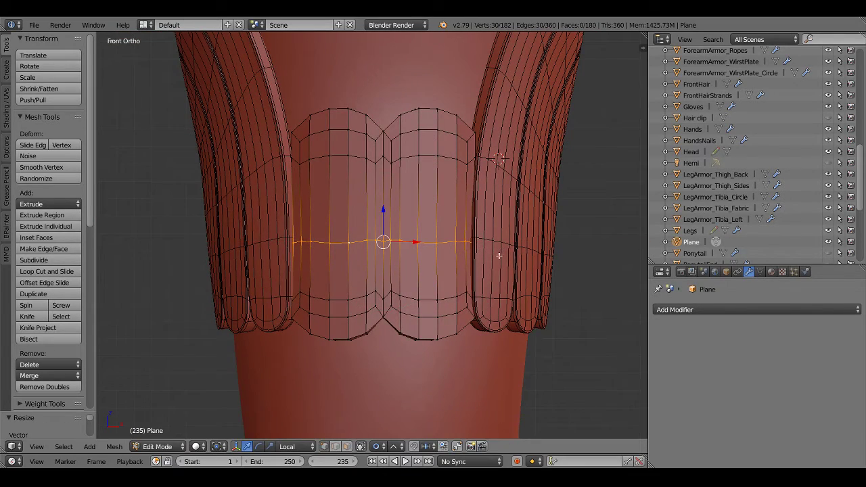
Nudge the middle loop 0.0018 inward toward the thigh from the side view
middle_click_drag(451, 261, 529, 286)
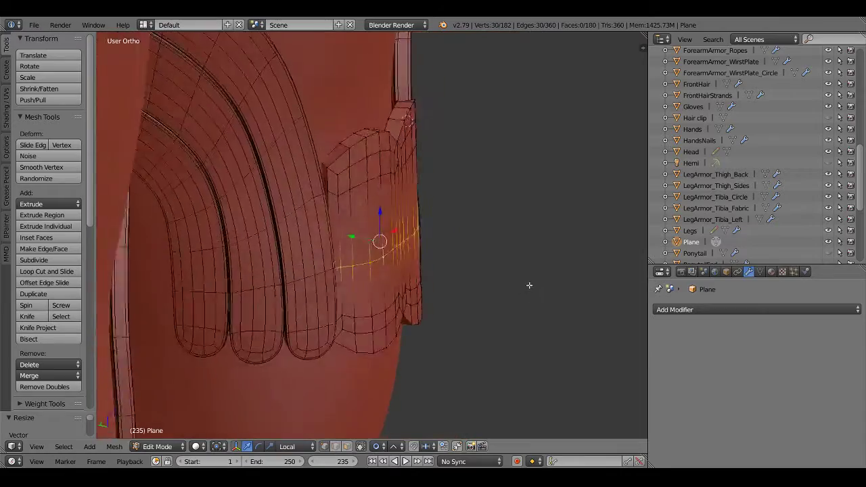
key("KP_3")
left_click_drag(414, 242, 414, 239)
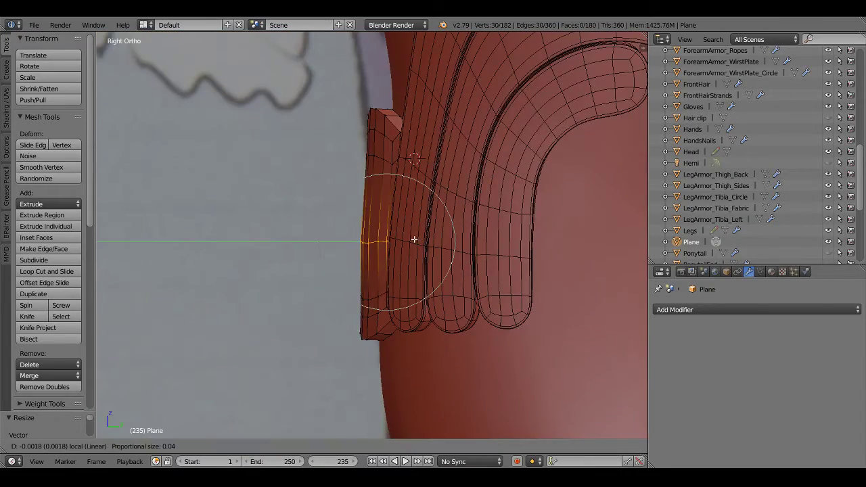
left_click(415, 239)
mouse_move(415, 239)
middle_mouse_down()
mouse_move(474, 251)
mouse_move(338, 267)
mouse_move(372, 286)
mouse_move(433, 277)
mouse_move(408, 257)
mouse_move(398, 289)
middle_mouse_up()
scroll(339, 266, "up", 4)
left_click(760, 272)
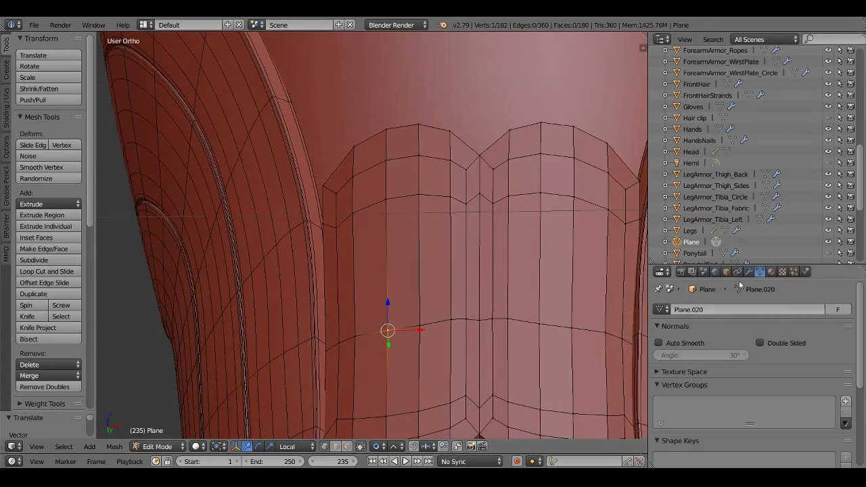
Select the vertical seam edge loop, bevel it, then undo the bevel
scroll(365, 287, "down", 2)
mouse_move(478, 308)
middle_mouse_down()
mouse_move(474, 332)
mouse_move(359, 251)
mouse_move(444, 199)
middle_mouse_up()
right_click(443, 199, "alt")
middle_click_drag(450, 236, 391, 227, "shift")
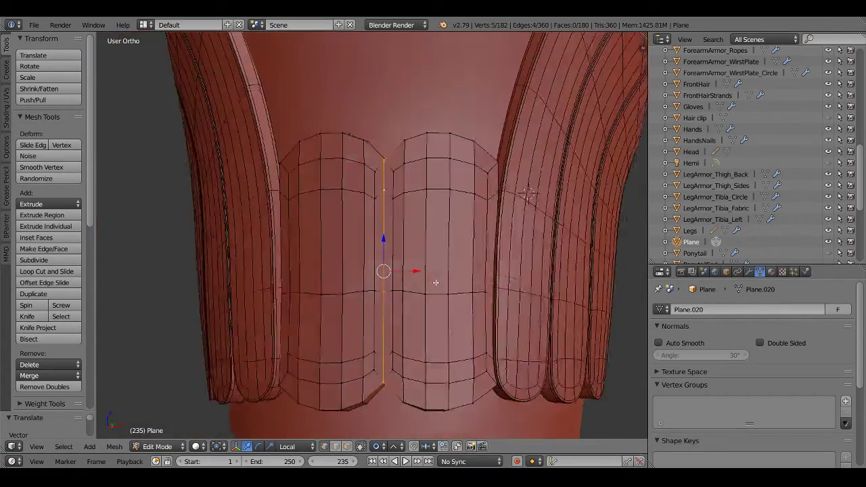
scroll(439, 290, "up", 2)
key("ctrl+b")
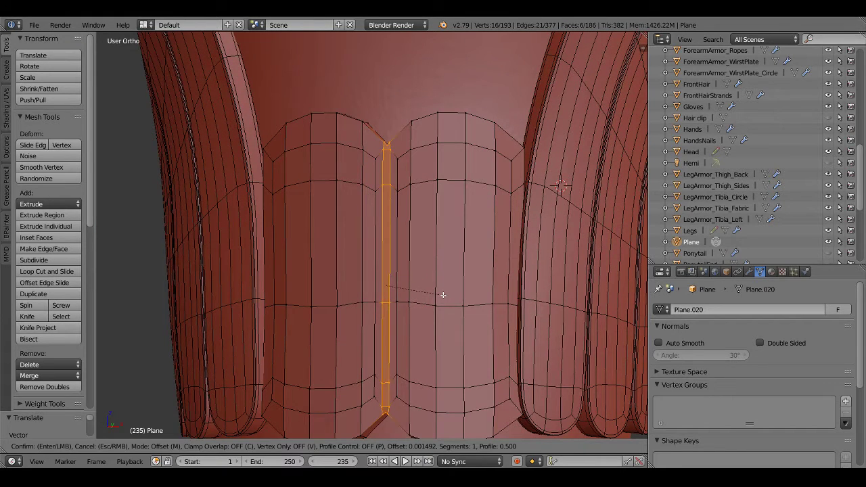
left_click(442, 294)
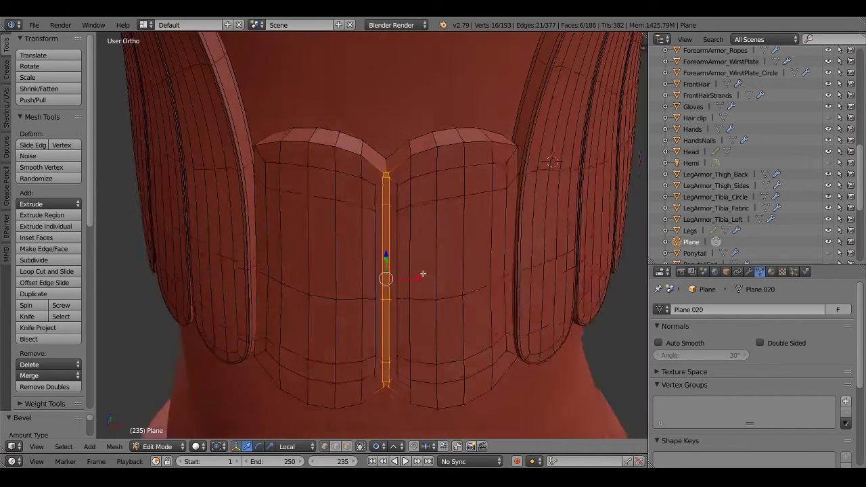
scroll(386, 255, "up", 3)
scroll(392, 218, "down", 2)
key("z")
Bevel the seam loop again into a thin 3-segment strip (offset 0.001164)
key("z")
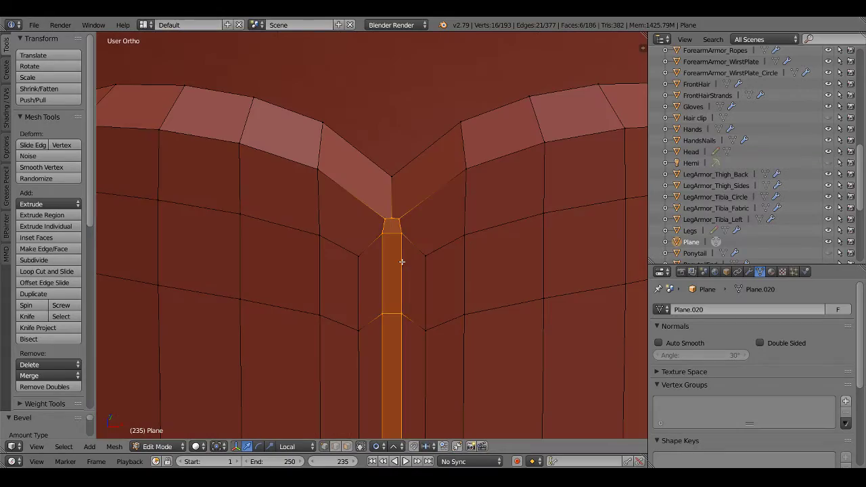
key("ctrl+z")
scroll(378, 271, "down", 5)
key("z")
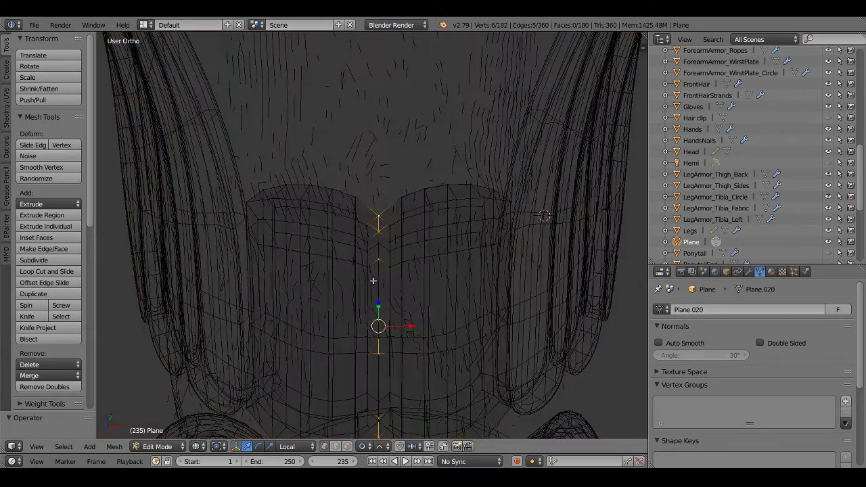
scroll(376, 274, "down", 2)
scroll(381, 351, "up", 2)
key("z")
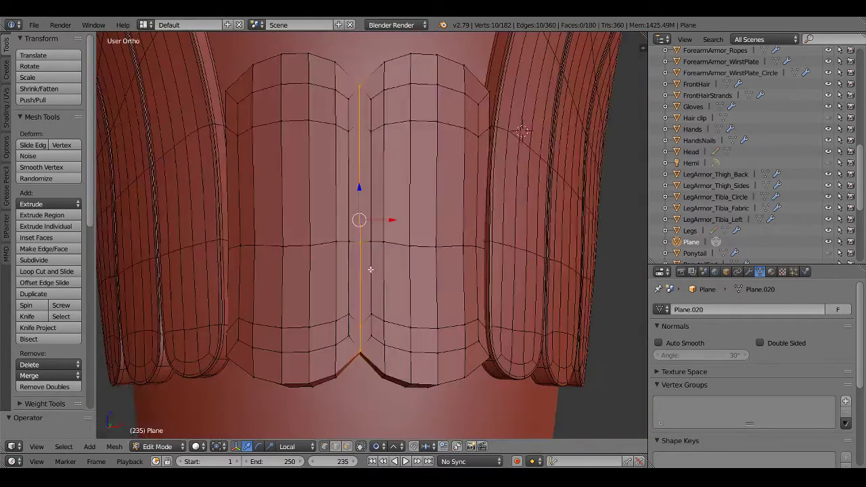
scroll(373, 270, "up", 2)
scroll(376, 257, "up", 2)
scroll(383, 224, "down", 2, "shift")
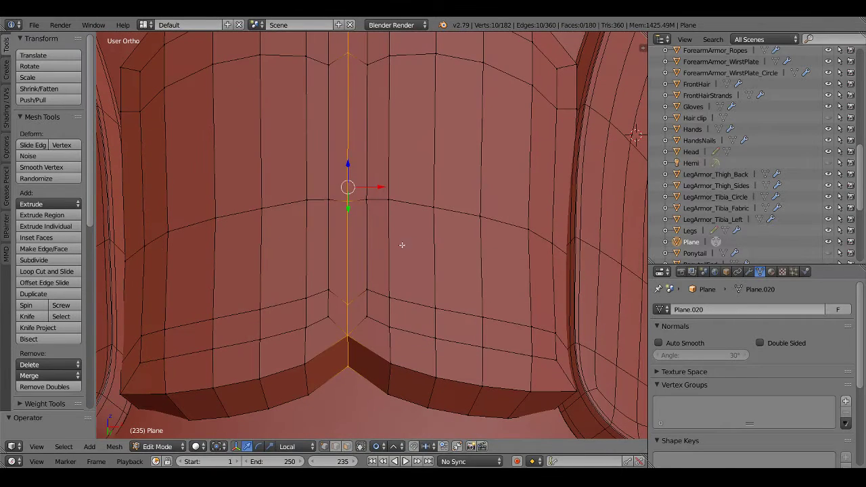
key("ctrl+b")
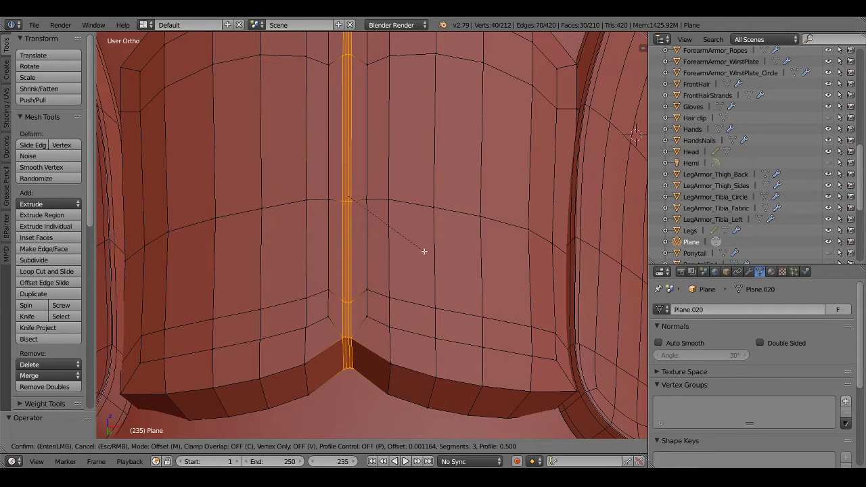
left_click(424, 251)
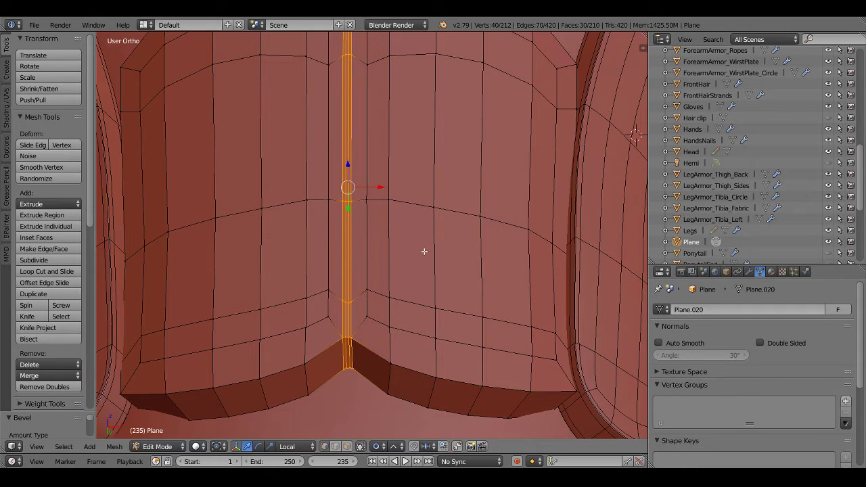
Switch to face select mode and zoom in on the strap
key("ctrl+Tab")
left_click(324, 312)
scroll(337, 290, "up", 2)
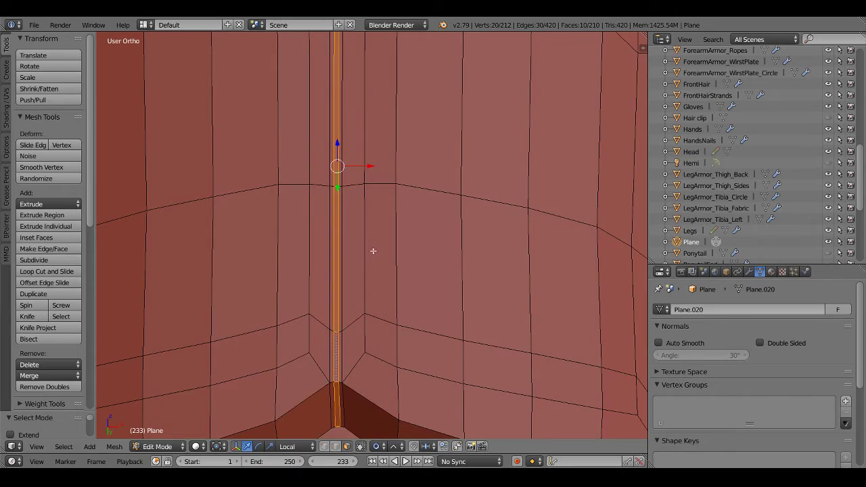
scroll(373, 251, "down", 5)
scroll(382, 145, "up", 5)
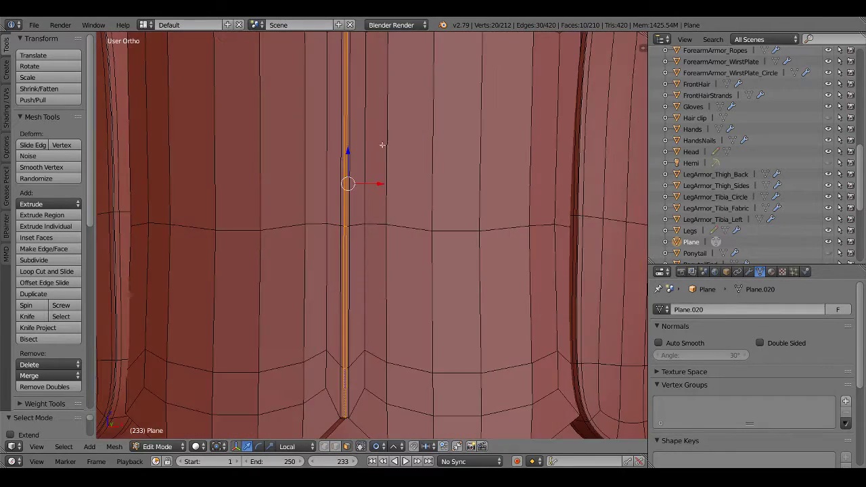
scroll(377, 202, "up", 4, "shift")
scroll(386, 236, "up", 2)
scroll(400, 268, "up", 2)
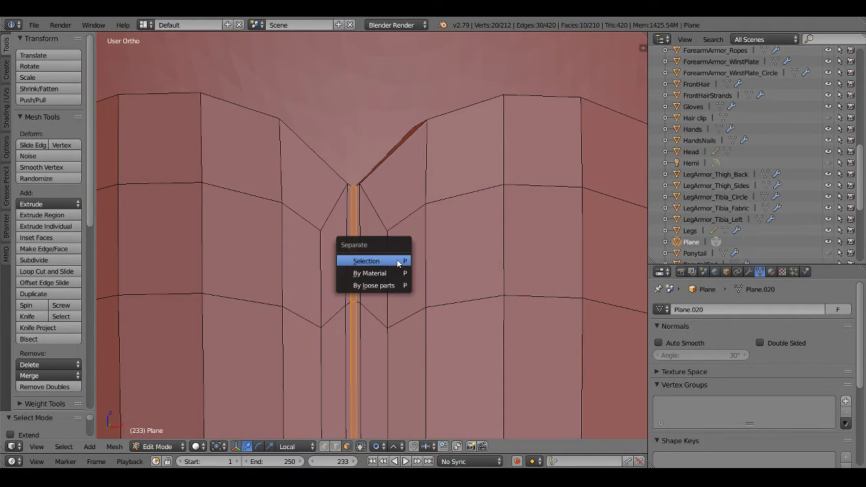
Separate the selected strip from the strap and delete its leftover faces from the strap mesh
left_click(398, 262)
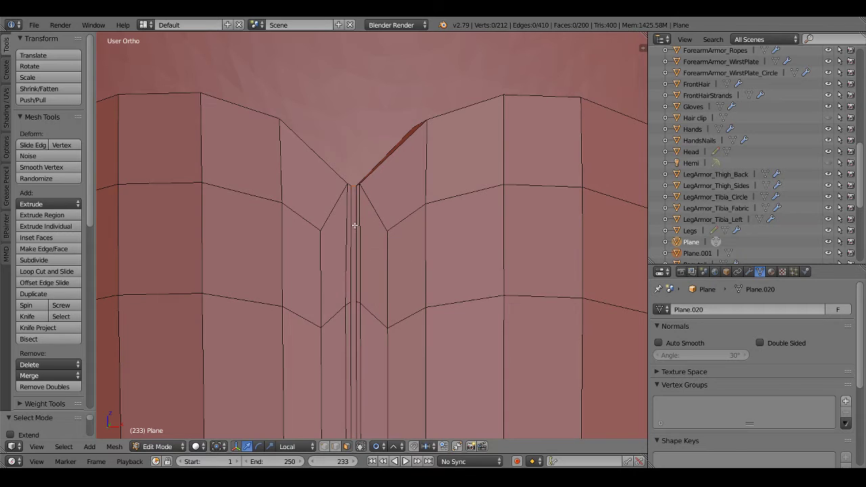
key("Tab")
key("Tab")
key("ctrl+Tab")
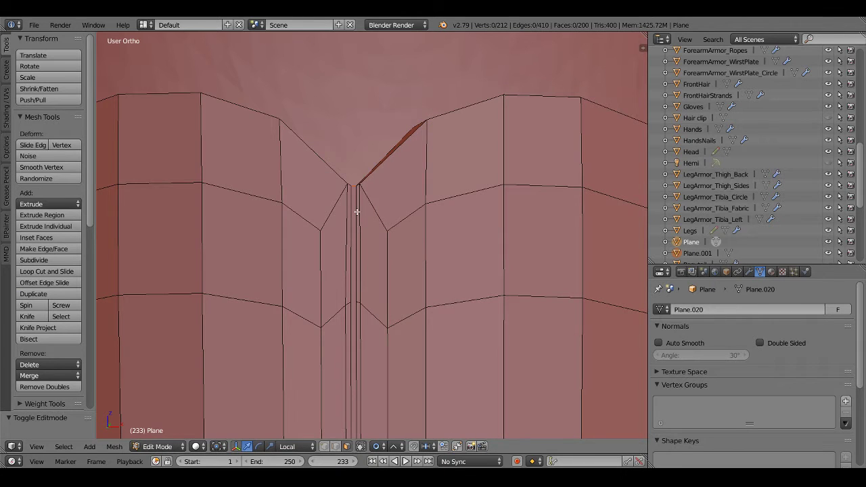
key("Tab")
key("Tab")
key("ctrl+Tab")
left_click(350, 214)
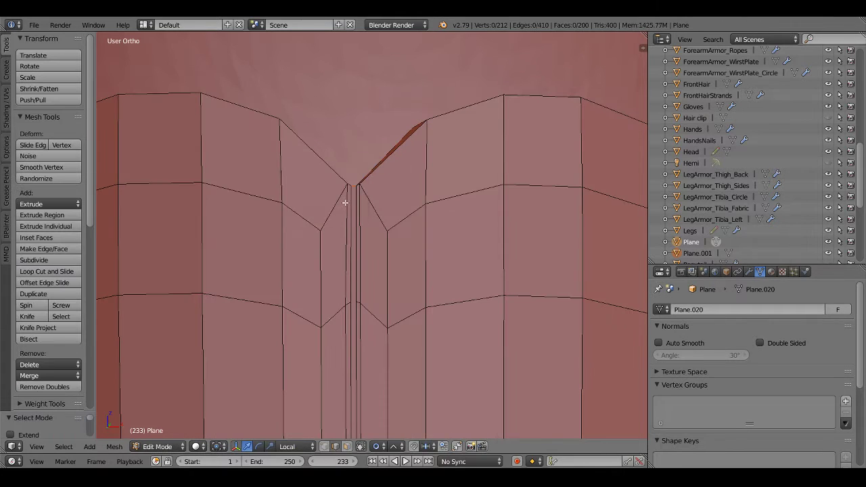
left_click(355, 213, "alt+shift")
key("x")
left_click(347, 177)
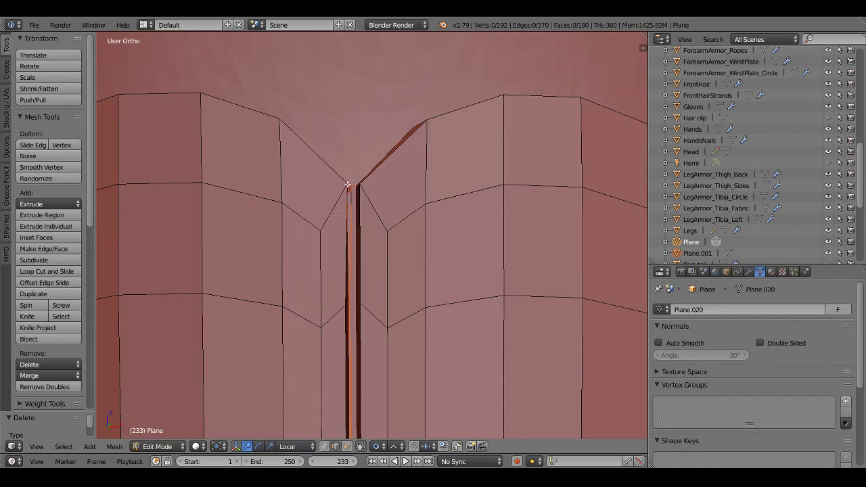
Add a Solidify modifier to the separated Plane.001 strip
left_click(693, 256)
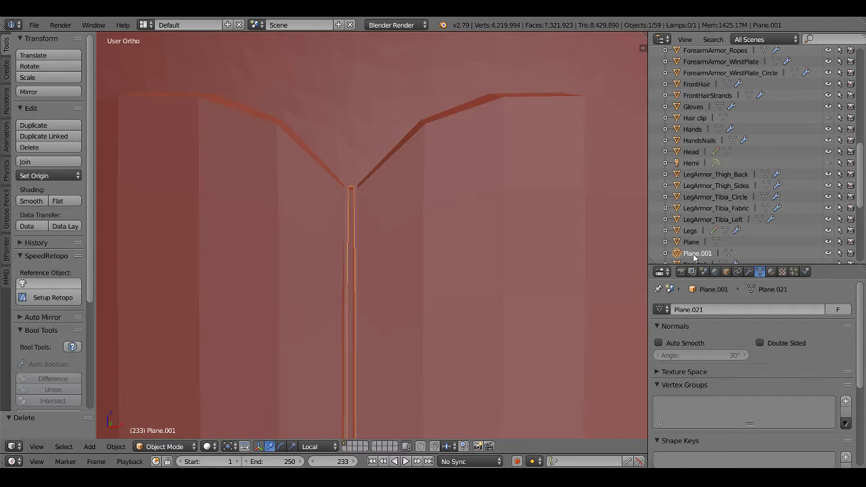
key("Tab")
scroll(406, 232, "up", 2)
scroll(429, 240, "up", 2)
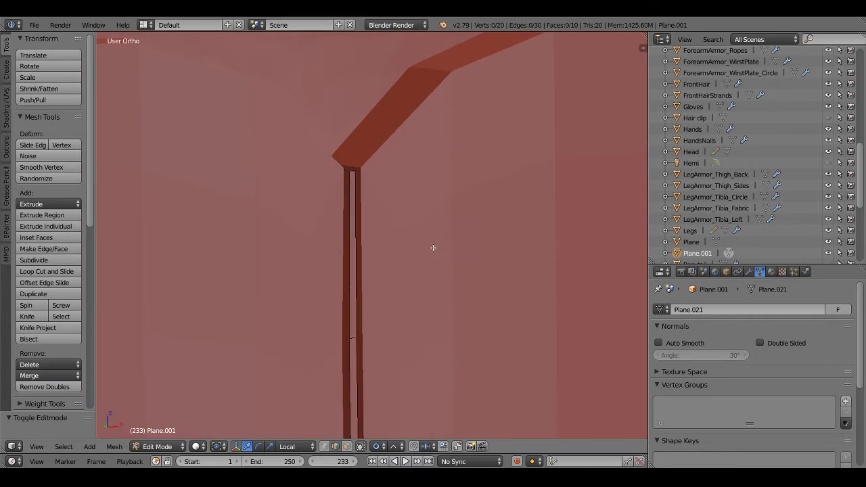
key("Tab")
left_click(748, 271)
left_click(726, 310)
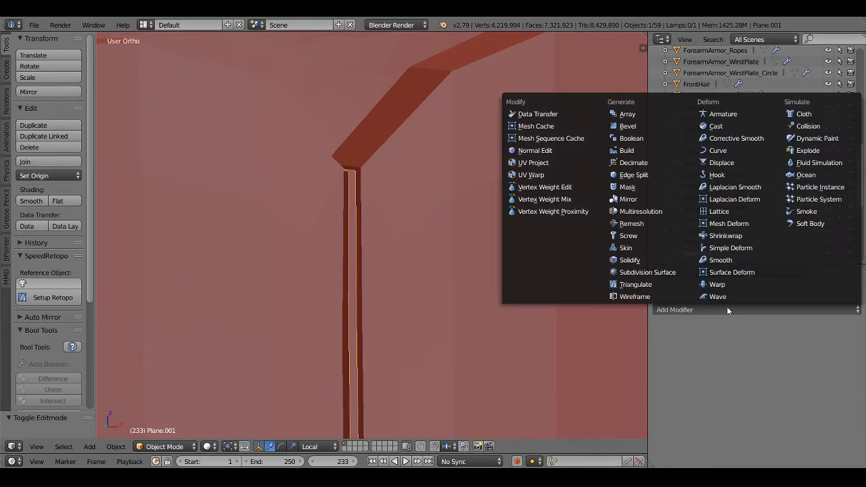
left_click(629, 260)
Set the Solidify thickness to 0.0010 and apply the modifier to Plane.001
key("z")
scroll(379, 228, "up", 3)
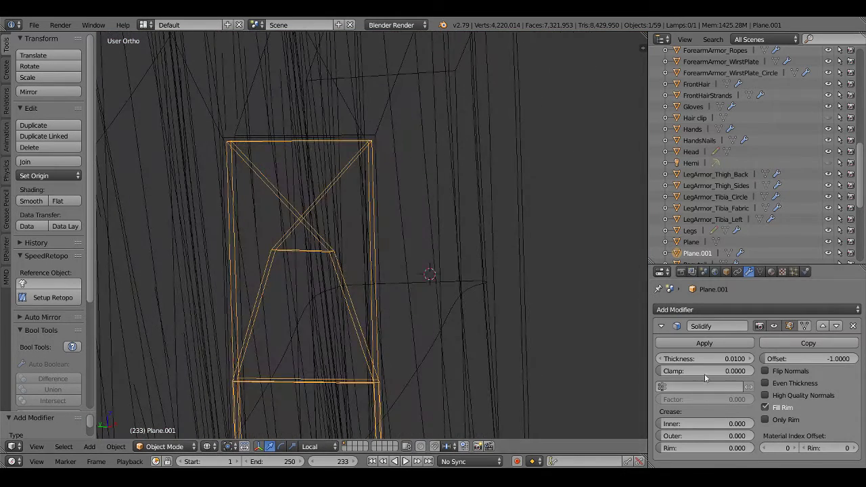
left_click(659, 359)
type("0.0010")
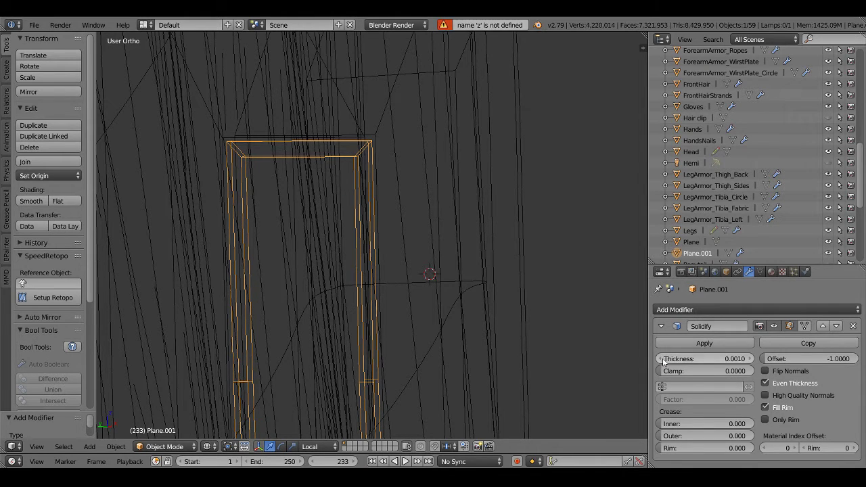
mouse_move(413, 252)
middle_mouse_down()
mouse_move(354, 257)
mouse_move(376, 242)
mouse_move(367, 246)
mouse_move(733, 368)
middle_mouse_up()
key("z")
key("z")
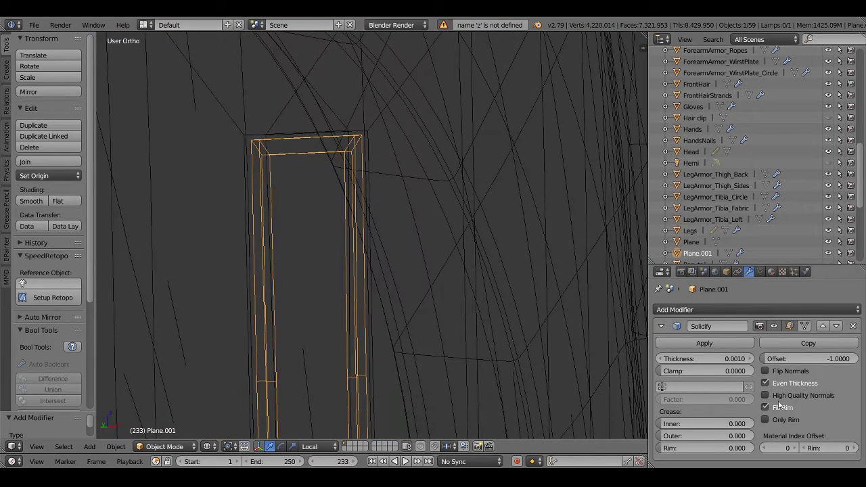
left_click(694, 346)
Delete the unwanted half of Plane.001's faces and return to Object Mode
key("Tab")
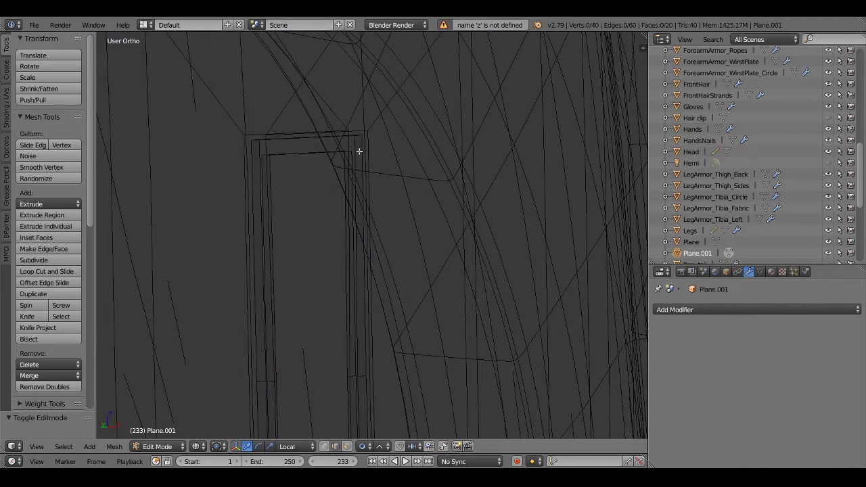
left_click(345, 162)
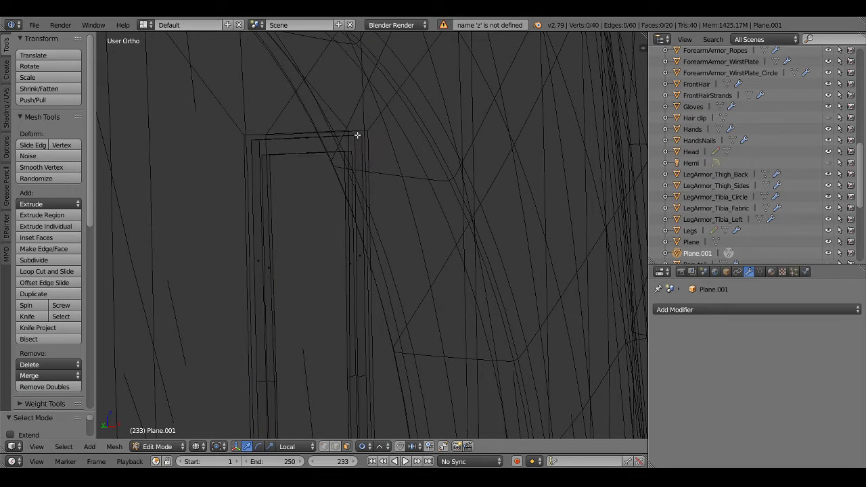
middle_click_drag(361, 220, 348, 149)
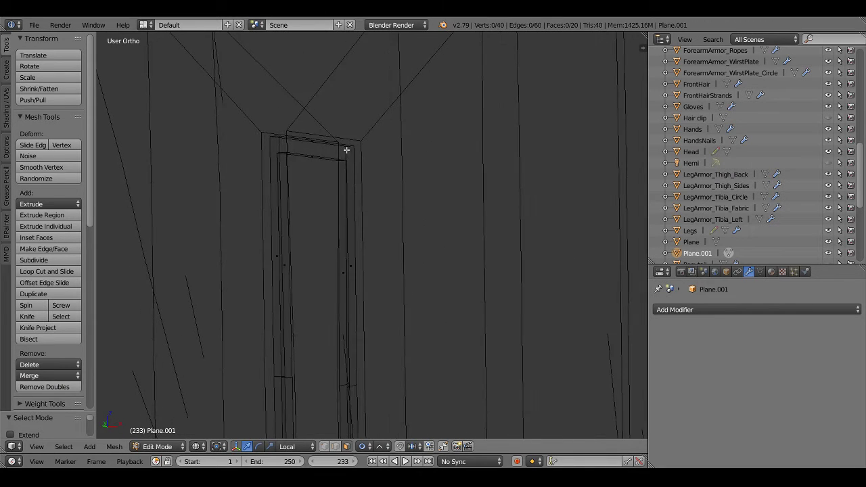
right_click(349, 151, "alt")
key("x")
left_click(349, 150)
key("Tab")
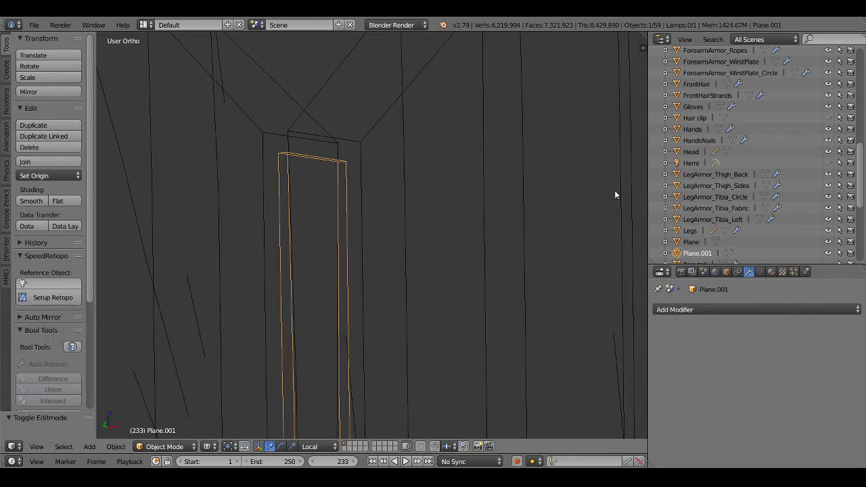
Join Plane.001 into Plane with Ctrl+J, enter Edit Mode and deselect everything
left_click(690, 242, "ctrl")
key("ctrl+j")
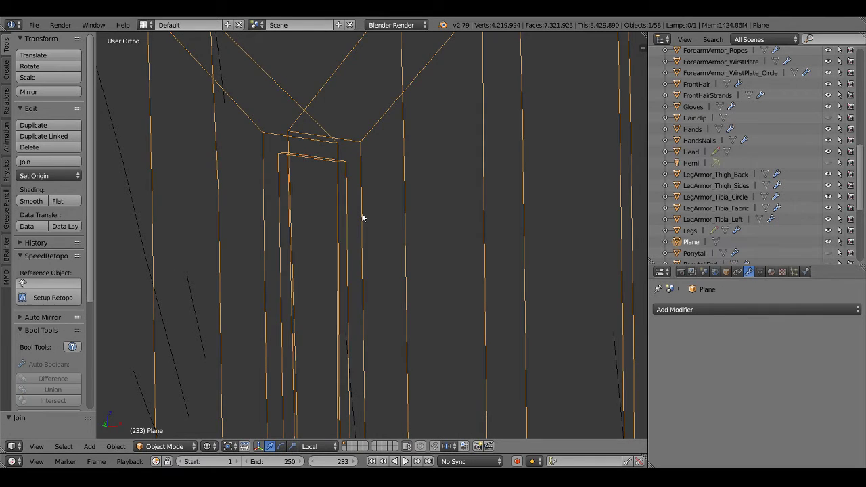
key("Tab")
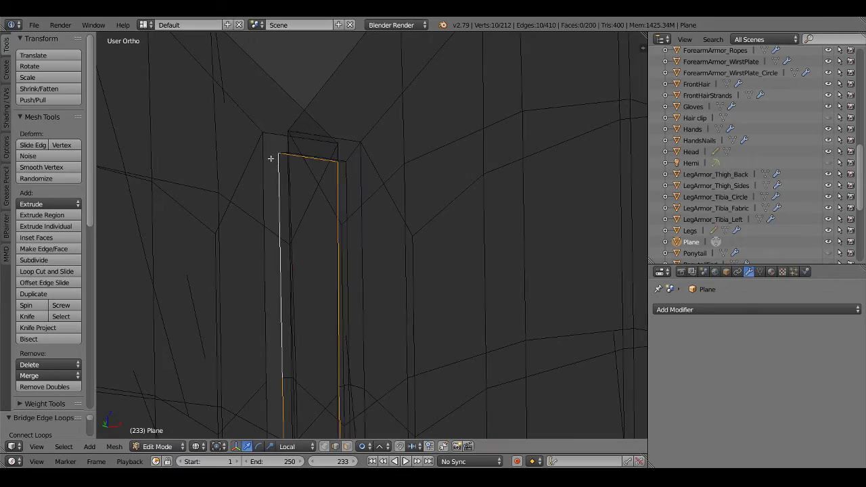
key("a")
scroll(290, 199, "down", 3)
key("z")
Inspect the joined strap plates around the leg armor in wireframe and solid shading
scroll(348, 273, "up", 2)
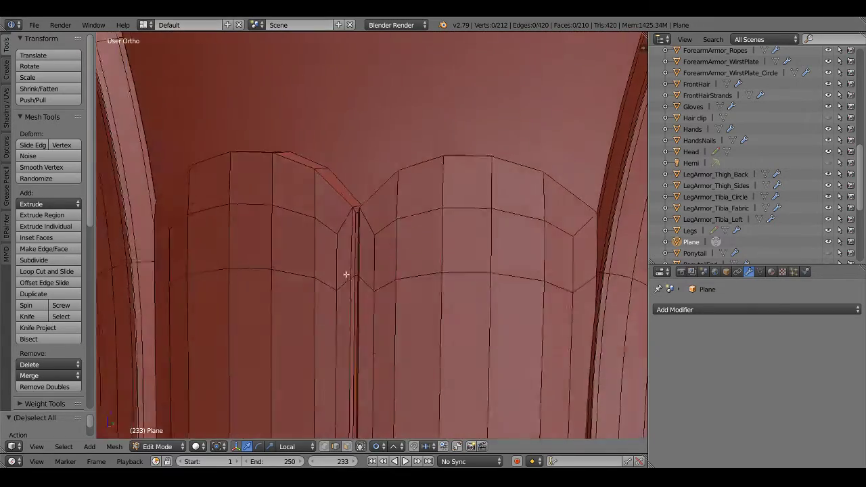
scroll(365, 259, "up", 2)
scroll(365, 259, "down", 3)
mouse_move(361, 257)
middle_mouse_down()
mouse_move(410, 232)
mouse_move(345, 226)
mouse_move(381, 236)
mouse_move(370, 227)
mouse_move(359, 239)
mouse_move(409, 231)
mouse_move(352, 245)
mouse_move(346, 242)
mouse_move(398, 221)
middle_mouse_up()
scroll(276, 193, "up", 2)
scroll(277, 194, "up", 2)
scroll(356, 199, "up", 2)
mouse_move(379, 152)
middle_mouse_down()
mouse_move(345, 194)
mouse_move(357, 162)
mouse_move(406, 183)
mouse_move(373, 164)
middle_mouse_up()
key("z")
mouse_move(410, 201)
middle_mouse_down()
mouse_move(392, 180)
mouse_move(452, 198)
mouse_move(442, 228)
mouse_move(402, 232)
mouse_move(390, 196)
mouse_move(404, 217)
mouse_move(428, 155)
mouse_move(456, 154)
mouse_move(449, 106)
mouse_move(449, 189)
mouse_move(469, 219)
middle_mouse_up()
key("z")
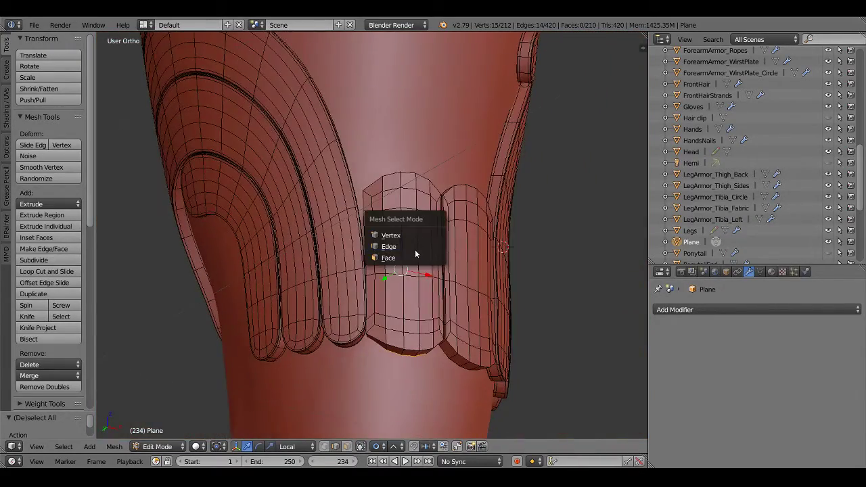
Select the whole strap, nudge the plates along local Y and tilt them slightly
middle_click_drag(414, 254, 406, 300)
key("a")
key("KP_3")
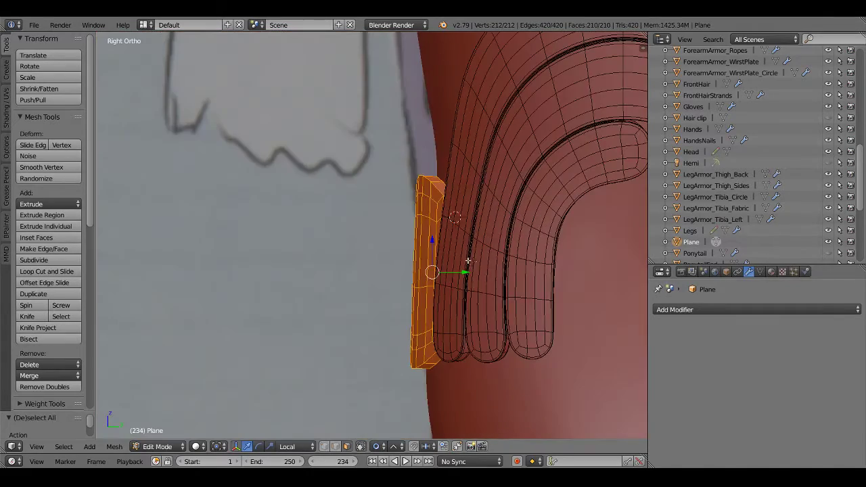
key("g")
key("y")
key("y")
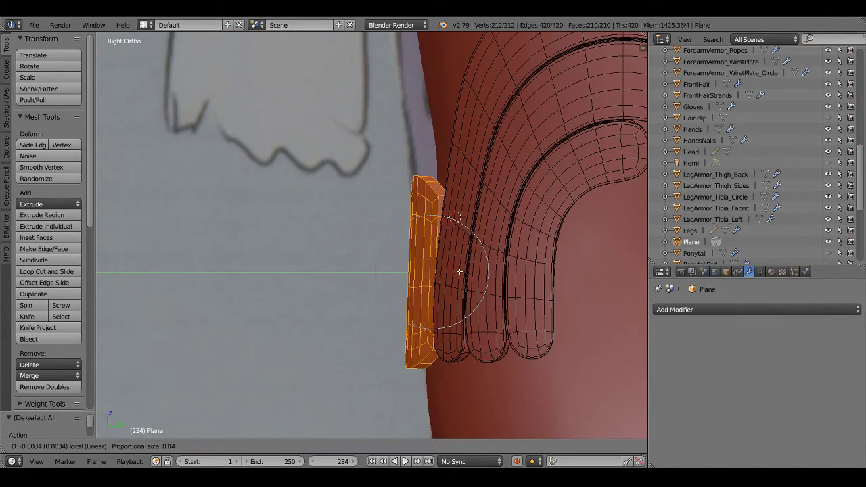
left_click(459, 271)
key("r")
From the front view, move the plates along Z to sit on the thigh, then return to Object Mode
middle_click_drag(425, 258, 501, 321)
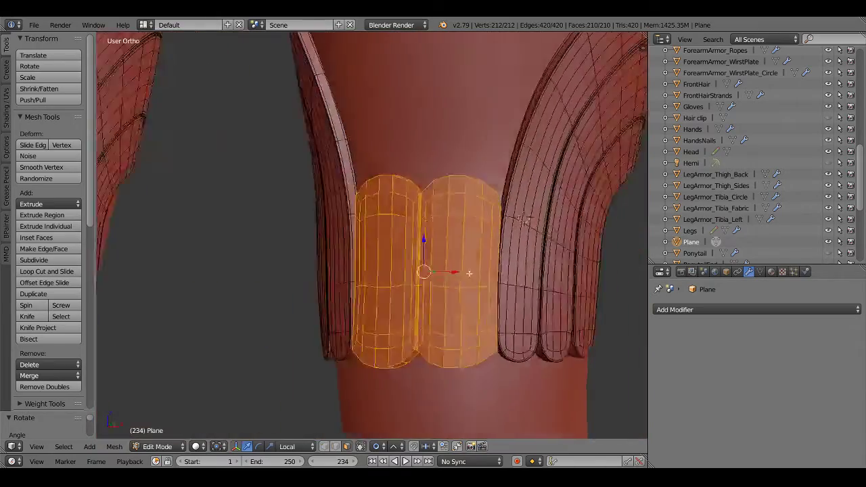
key("KP_1")
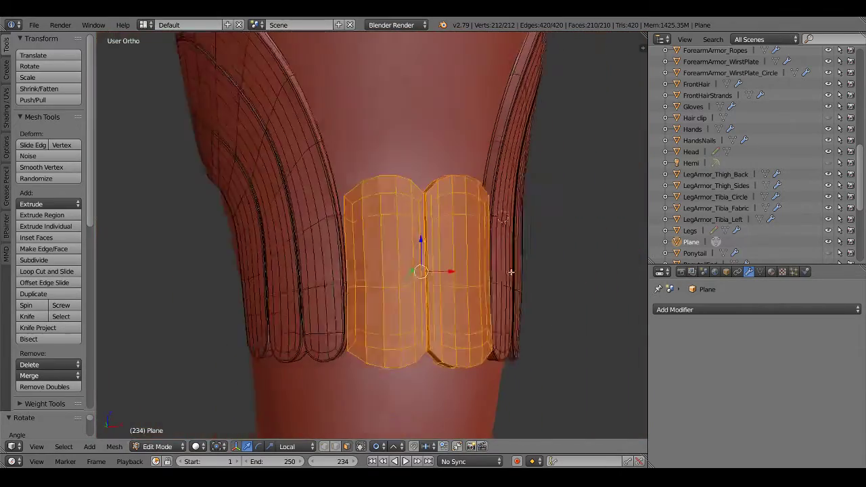
key("g")
key("z")
key("z")
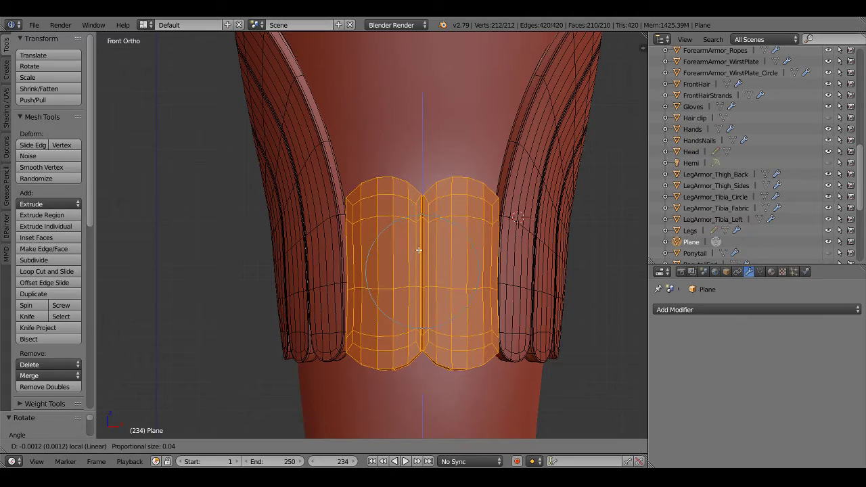
left_click(419, 250)
mouse_move(419, 249)
middle_mouse_down()
mouse_move(473, 257)
mouse_move(379, 213)
mouse_move(387, 228)
mouse_move(419, 232)
middle_mouse_up()
scroll(371, 209, "up", 2)
key("Tab")
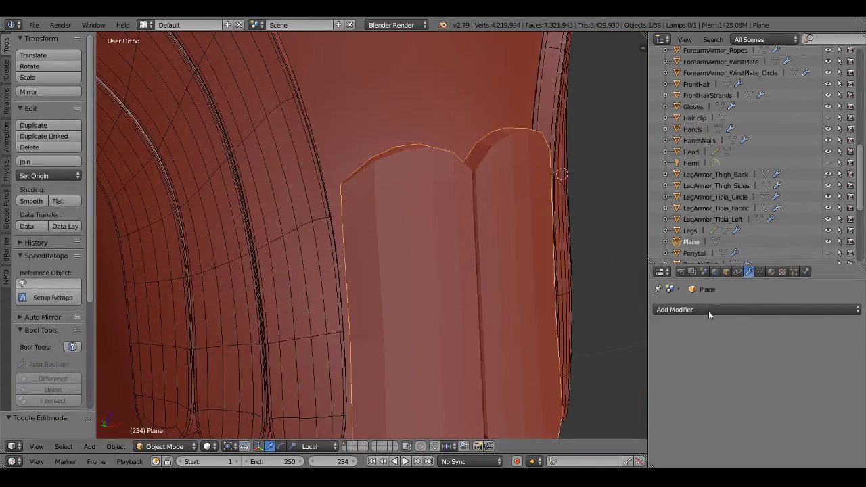
Add a Subdivision Surface modifier to the strap and enter Edit Mode
left_click(708, 310)
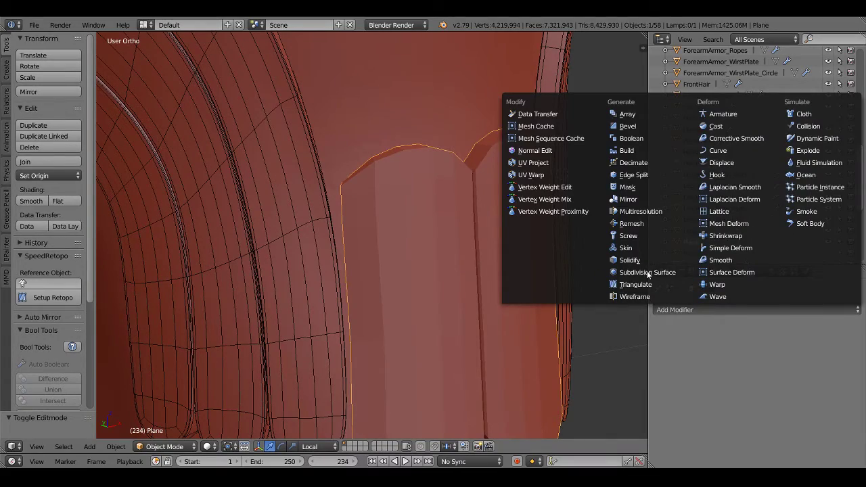
left_click(648, 272)
key("Tab")
middle_click_drag(487, 249, 412, 265)
Select the top rim edge loops of the strap plates
key("ctrl+Tab")
right_click(416, 250, "alt")
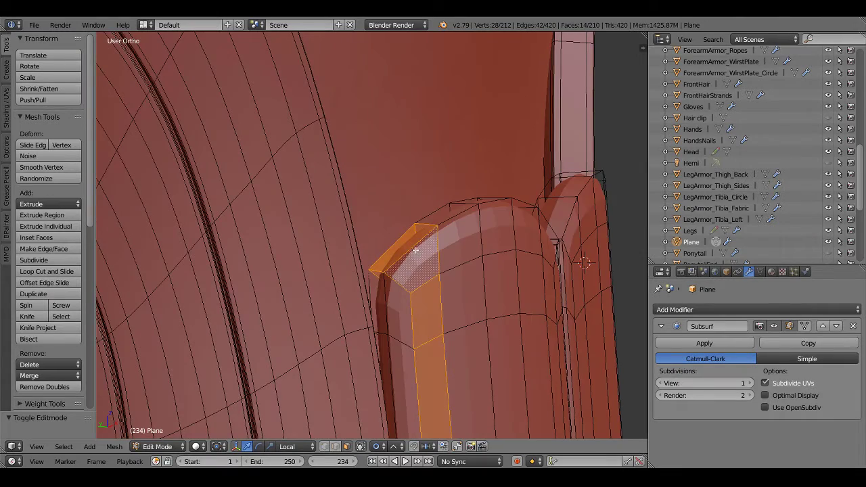
right_click(410, 239, "alt")
mouse_move(411, 240)
middle_mouse_down()
mouse_move(518, 286)
mouse_move(537, 303)
mouse_move(395, 257)
middle_mouse_up()
scroll(395, 257, "up", 4)
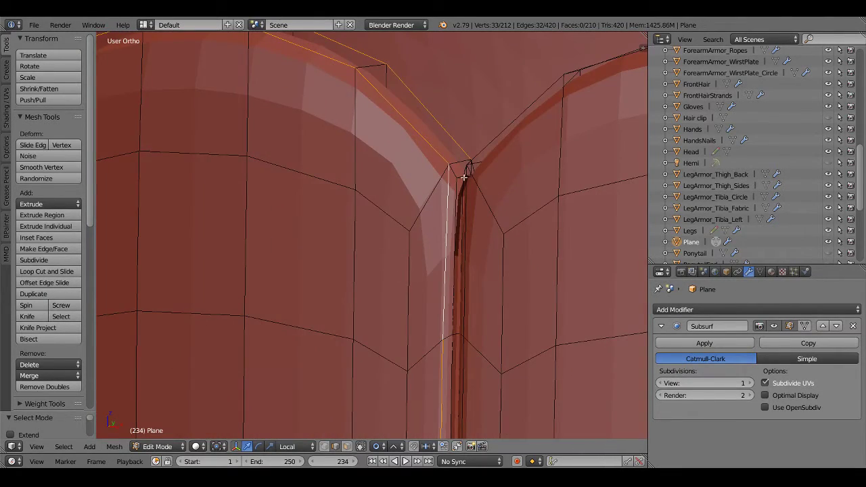
mouse_move(464, 177)
middle_mouse_down()
mouse_move(491, 194)
mouse_move(479, 213)
mouse_move(508, 232)
middle_mouse_up()
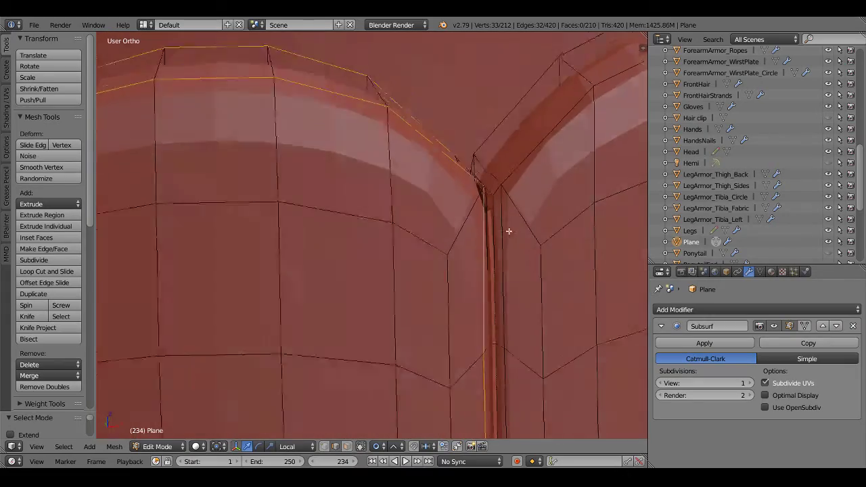
right_click(496, 116, "alt+shift")
scroll(535, 148, "down", 4)
mouse_move(508, 201)
middle_mouse_down()
mouse_move(396, 164)
mouse_move(441, 151)
mouse_move(417, 315)
mouse_move(400, 292)
mouse_move(425, 309)
mouse_move(411, 330)
middle_mouse_up()
scroll(401, 292, "up", 2)
scroll(411, 330, "down", 3)
Turn on X-Ray display for the strap in the Object properties
key("z")
left_click(728, 271)
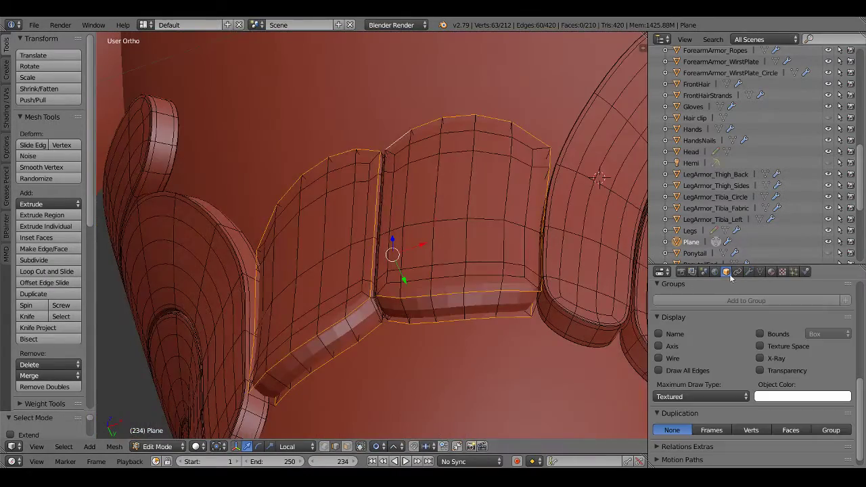
left_click(768, 358)
mouse_move(433, 253)
middle_mouse_down()
mouse_move(362, 287)
mouse_move(315, 286)
mouse_move(433, 171)
middle_mouse_up()
scroll(433, 171, "up", 2)
Add the central seam loop to the selection and start a 3-segment bevel in wireframe
left_click(405, 118, "ctrl")
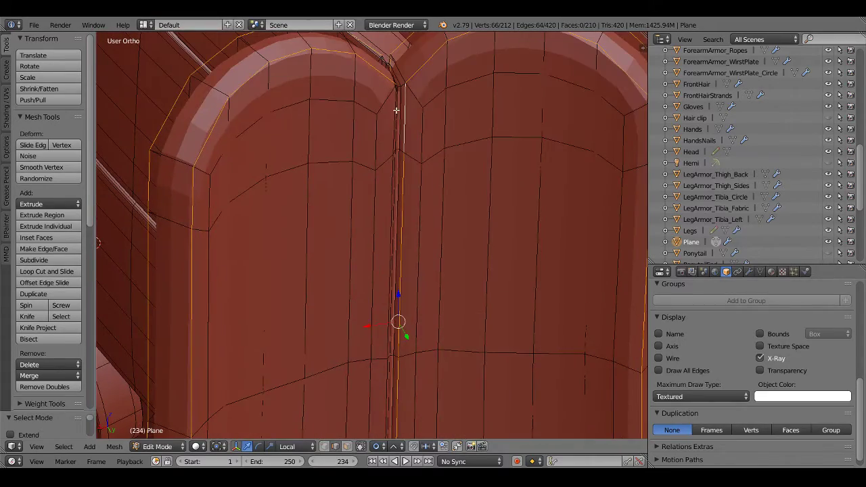
scroll(405, 171, "down", 2)
scroll(406, 165, "down", 2)
scroll(407, 159, "down", 2)
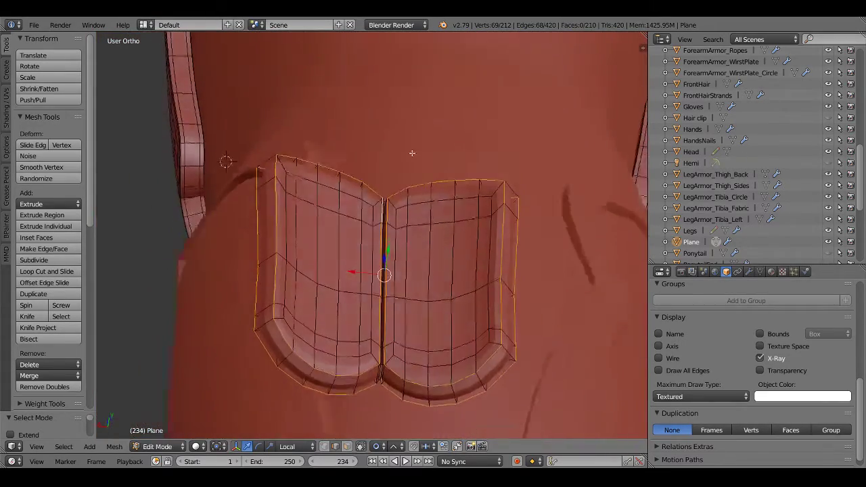
scroll(412, 148, "down", 1)
mouse_move(412, 148)
middle_mouse_down()
mouse_move(412, 135)
mouse_move(393, 199)
mouse_move(369, 212)
mouse_move(485, 217)
mouse_move(361, 180)
mouse_move(398, 194)
middle_mouse_up()
key("z")
key("z")
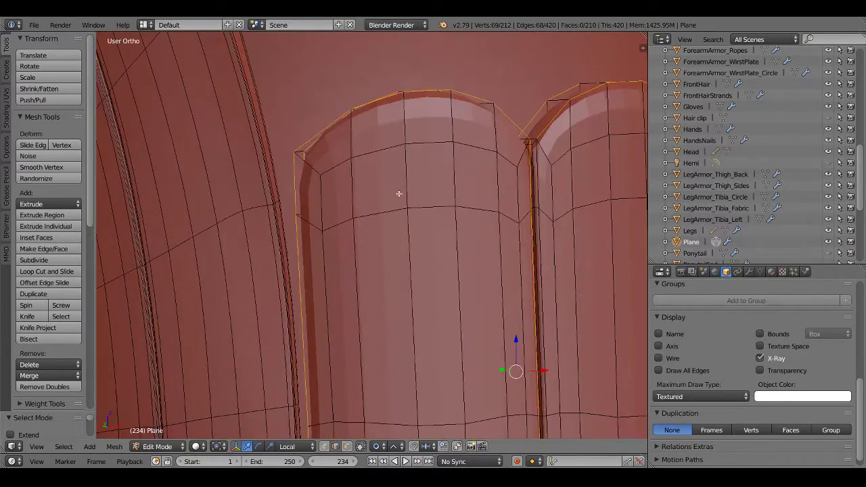
scroll(305, 188, "up", 2)
scroll(358, 243, "up", 2)
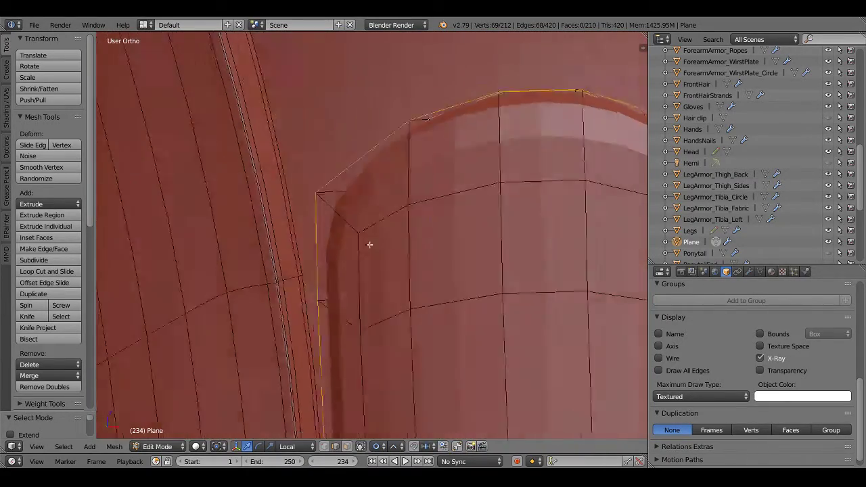
middle_click_drag(369, 244, 470, 226)
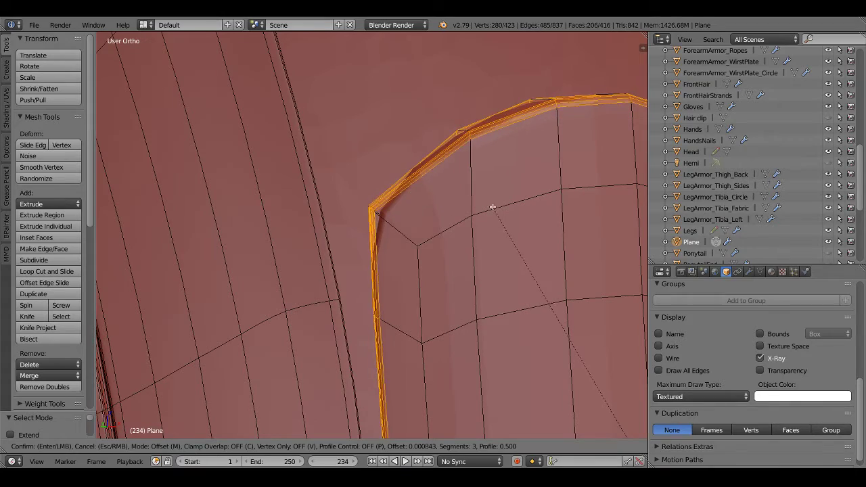
Confirm the rim bevel and show the Subdivision Surface result while editing
left_click(495, 209)
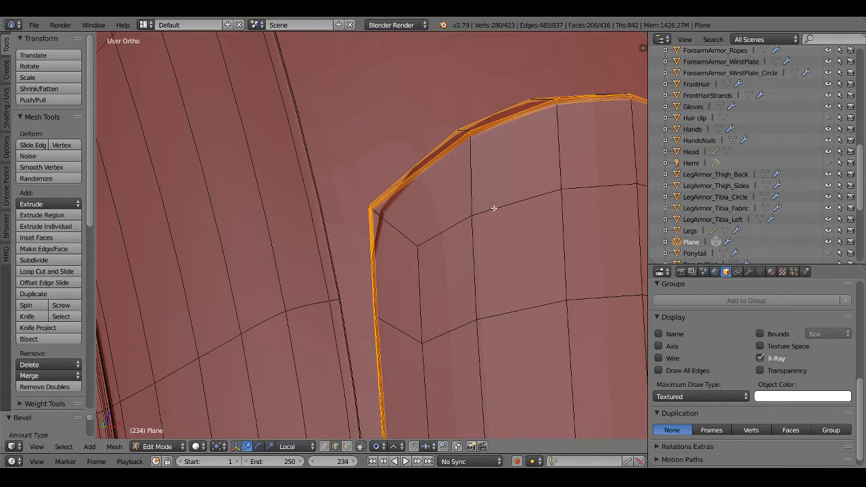
mouse_move(494, 208)
middle_mouse_down()
mouse_move(516, 207)
mouse_move(386, 169)
mouse_move(418, 186)
mouse_move(555, 203)
middle_mouse_up()
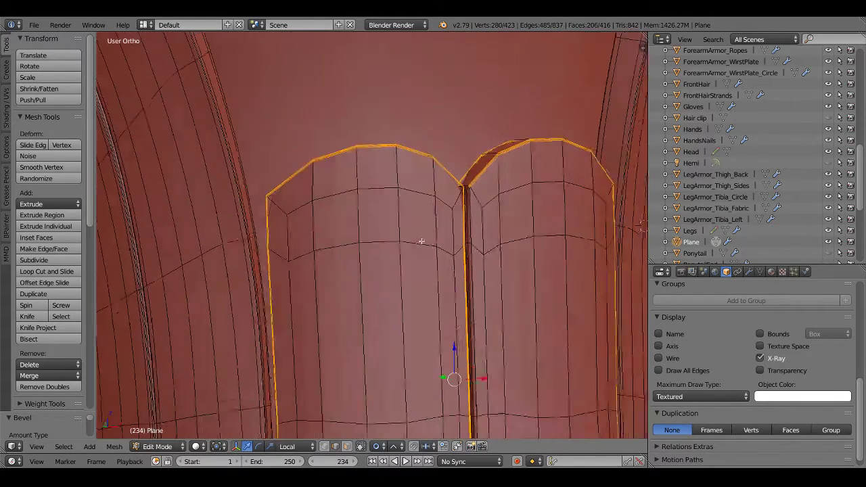
left_click(749, 272)
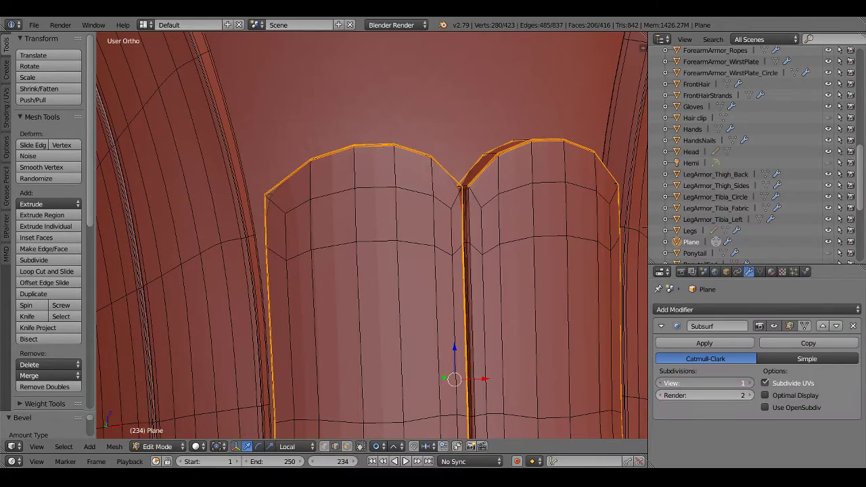
left_click(796, 330)
scroll(518, 250, "down", 2)
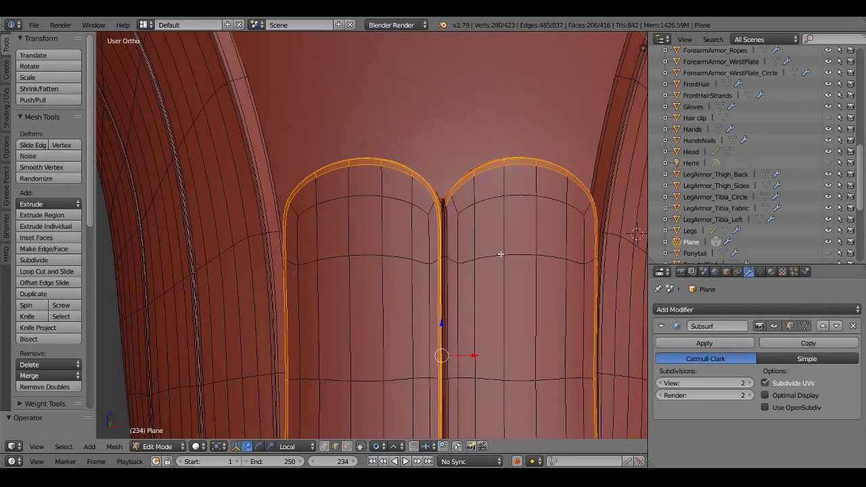
Rework the rim bevel, checking the strap in wireframe and solid shading
key("x")
left_click(500, 254)
scroll(497, 249, "up", 1)
scroll(483, 235, "down", 3)
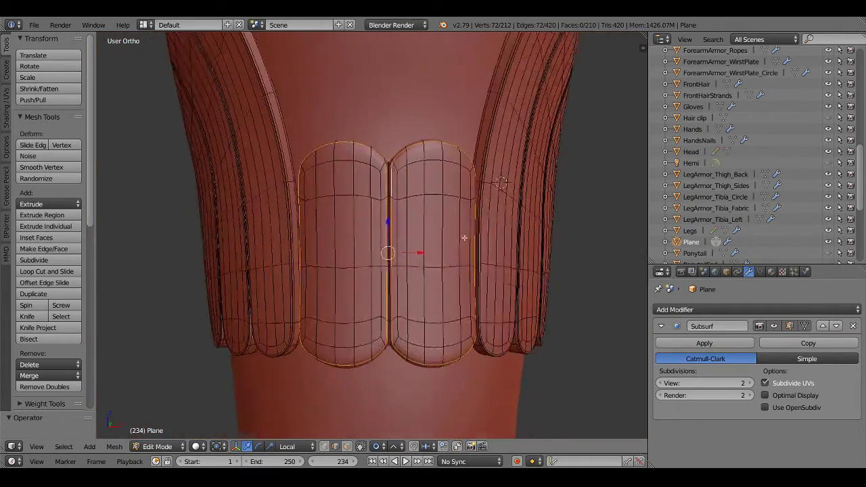
key("z")
mouse_move(482, 234)
middle_mouse_down()
mouse_move(340, 218)
mouse_move(382, 199)
mouse_move(373, 240)
mouse_move(434, 242)
middle_mouse_up()
key("z")
scroll(340, 217, "up", 3)
scroll(382, 199, "up", 2)
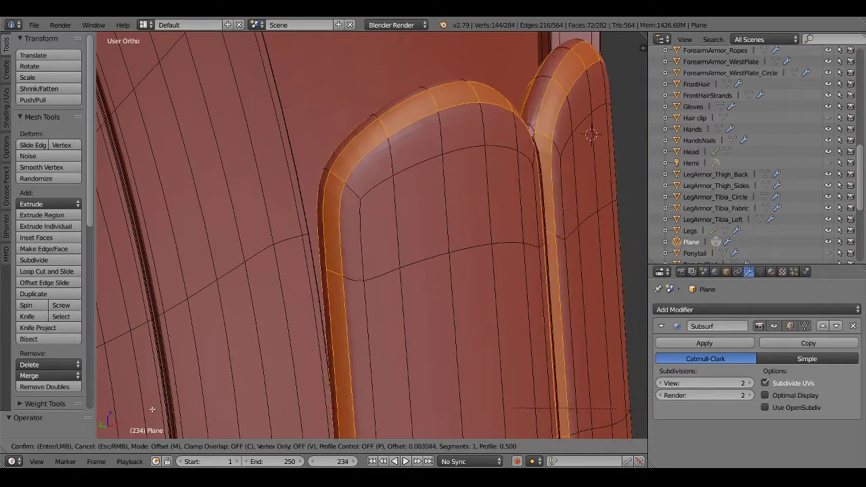
Confirm the 3-segment bevel at offset 0.001199 and return to Object Mode
scroll(144, 401, "up", 1)
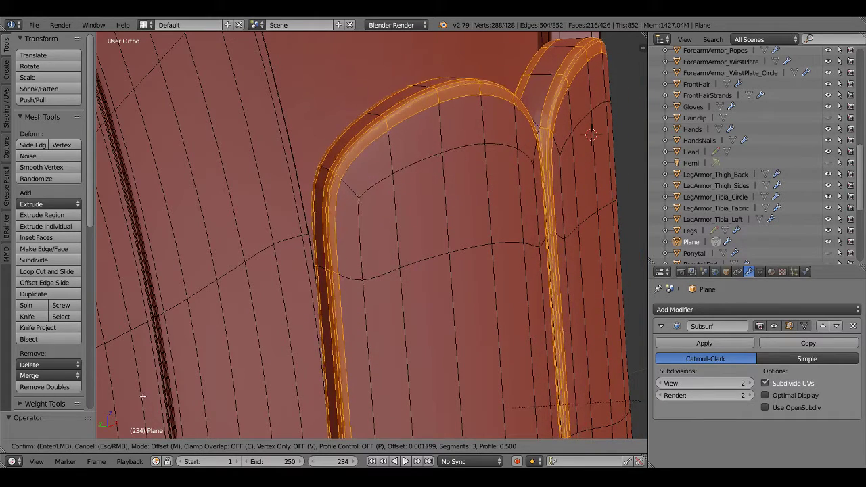
scroll(139, 392, "up", 1)
left_click(138, 392)
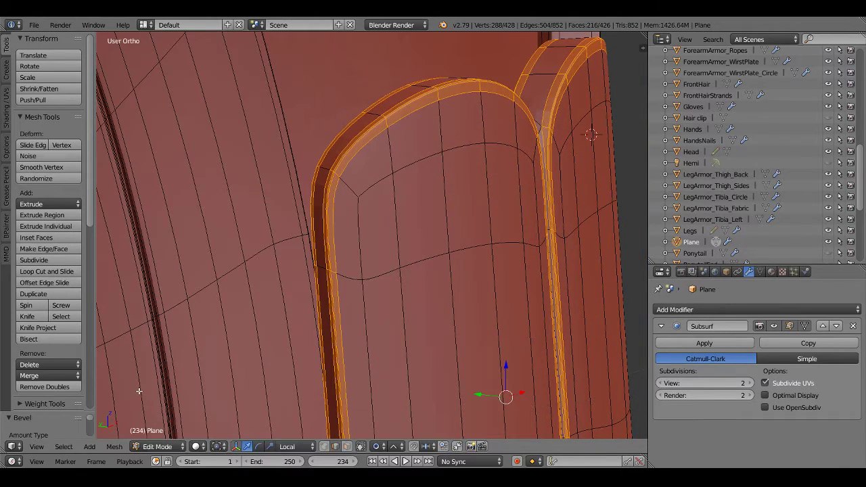
scroll(383, 349, "down", 5)
scroll(383, 348, "down", 3)
key("Tab")
From the front orthographic view, slide the strap pads sideways along local X
scroll(363, 343, "down", 3)
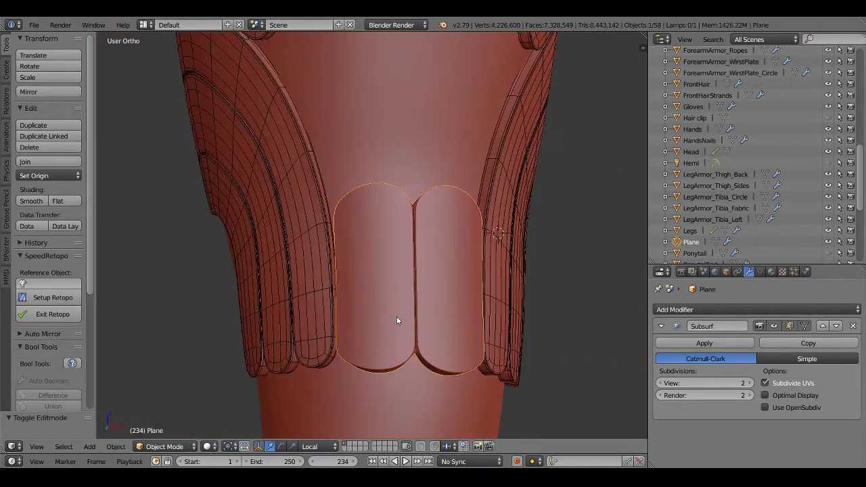
mouse_move(418, 317)
middle_mouse_down()
mouse_move(426, 334)
mouse_move(316, 323)
mouse_move(368, 318)
mouse_move(384, 300)
middle_mouse_up()
scroll(369, 257, "up", 5)
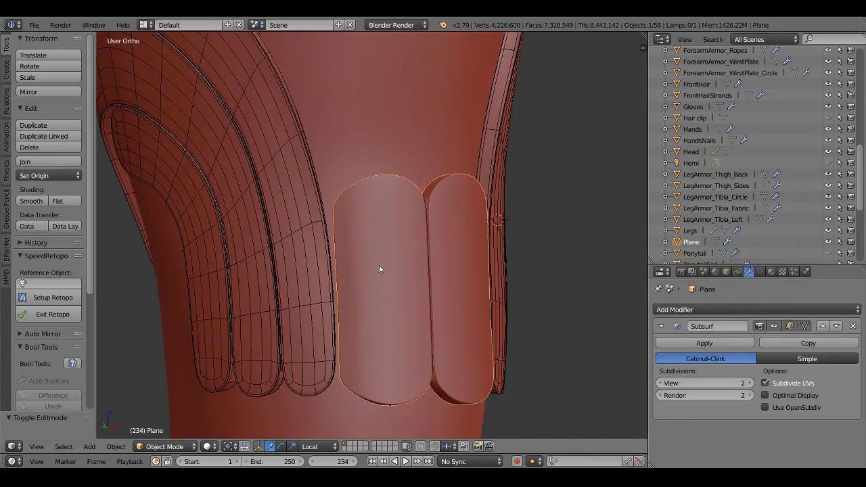
mouse_move(366, 259)
middle_mouse_down()
mouse_move(337, 273)
mouse_move(361, 257)
mouse_move(279, 257)
mouse_move(336, 255)
middle_mouse_up()
key("KP_1")
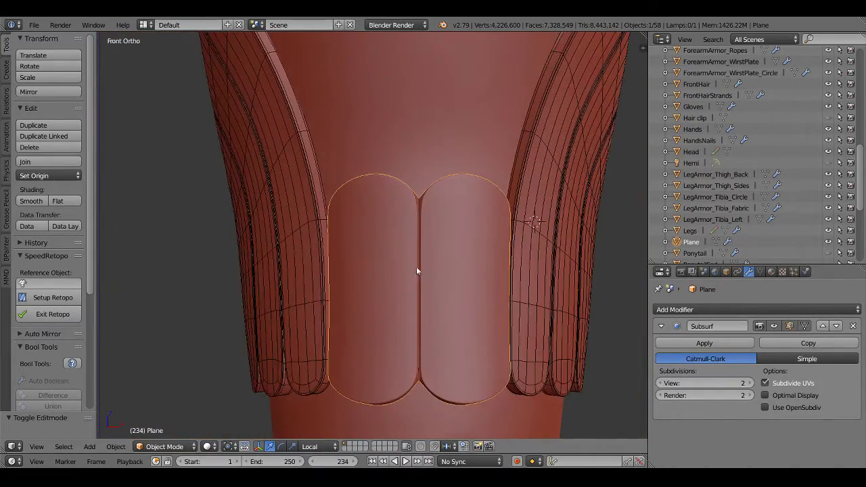
key("Tab")
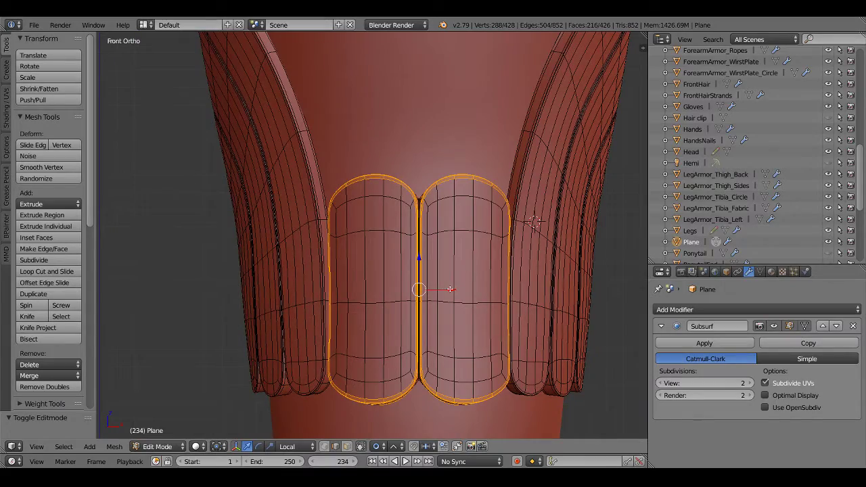
left_click_drag(449, 289, 449, 289)
mouse_move(448, 289)
middle_mouse_down()
mouse_move(419, 287)
mouse_move(442, 287)
middle_mouse_up()
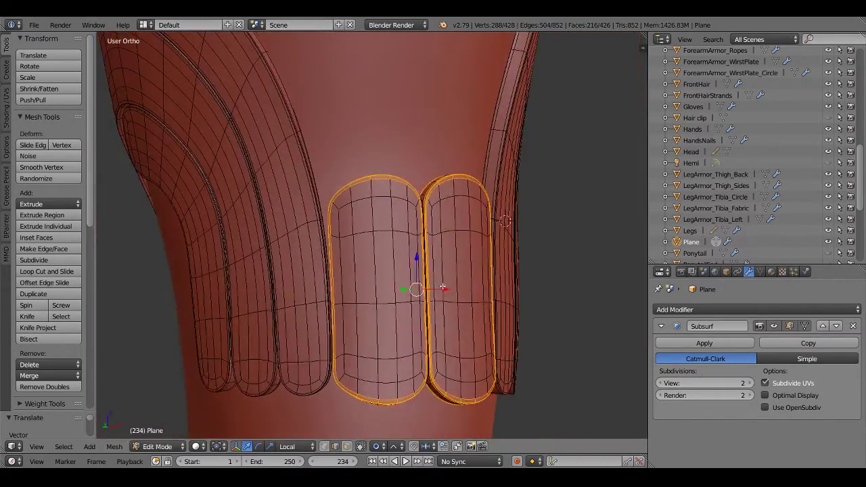
Refine the pads' sideways nudge to -0.0005 and return to Object Mode to check them
key("KP_1")
left_click_drag(443, 288, 442, 289)
mouse_move(442, 290)
middle_mouse_down()
mouse_move(484, 289)
mouse_move(448, 288)
middle_mouse_up()
key("Tab")
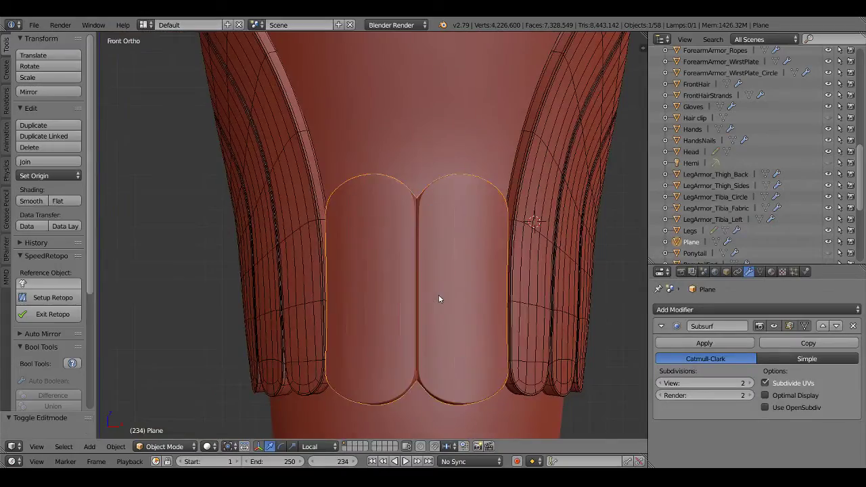
mouse_move(440, 296)
middle_mouse_down()
mouse_move(494, 292)
mouse_move(423, 302)
mouse_move(389, 296)
mouse_move(453, 271)
middle_mouse_up()
scroll(480, 267, "up", 5)
Turn off X-Ray display for the strap and inspect the smoothed pads
left_click(726, 271)
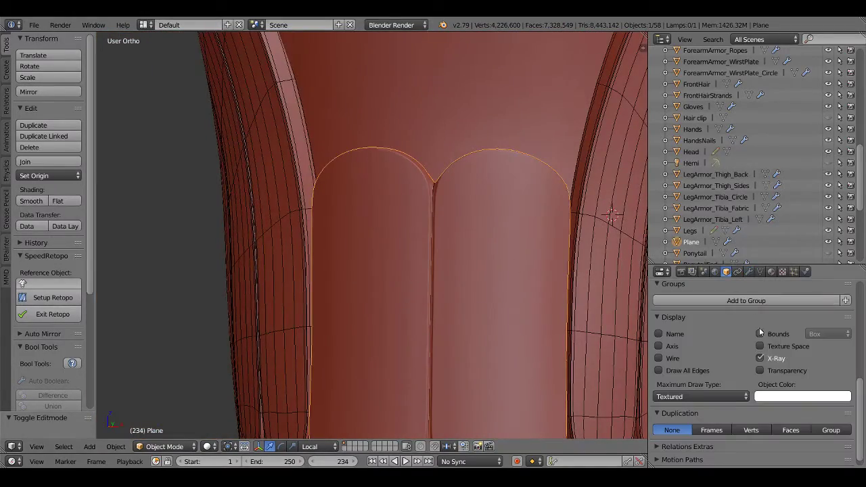
key("Tab")
middle_click_drag(447, 261, 468, 240)
scroll(522, 220, "down", 4)
middle_click_drag(467, 194, 490, 226)
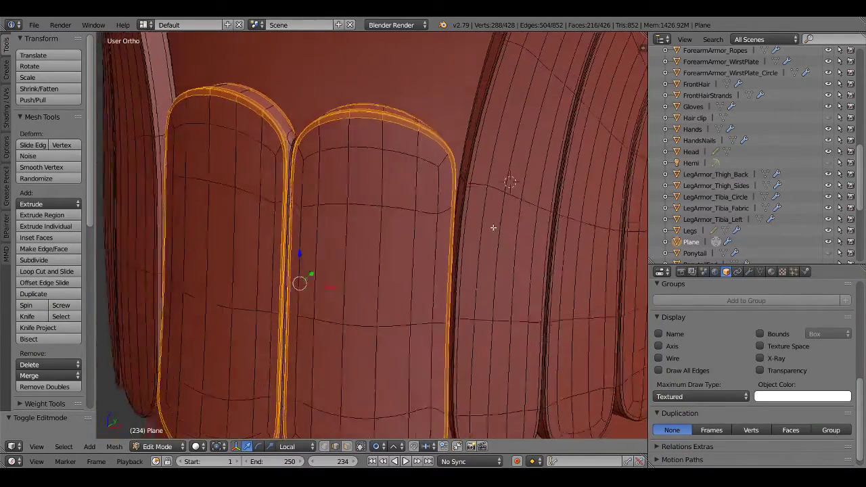
scroll(490, 227, "up", 2)
key("Tab")
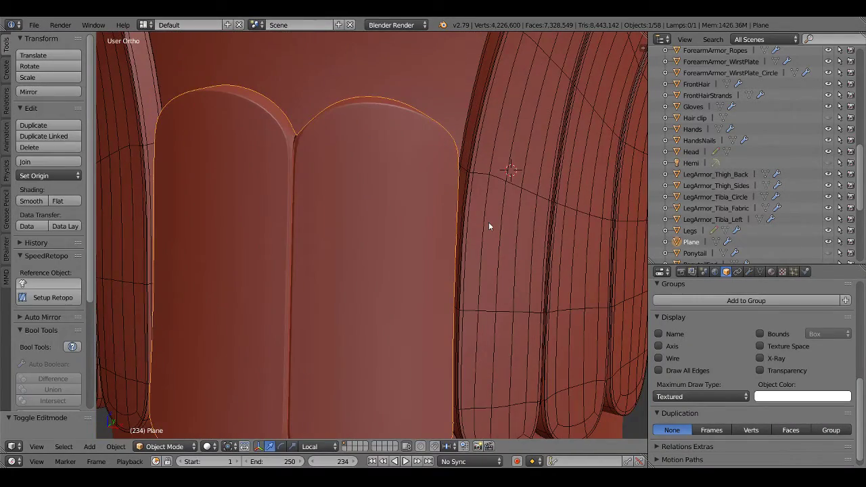
Join the strap into LegArmor_Thigh_Sides and enter Edit Mode on the combined mesh
right_click(489, 224)
scroll(489, 224, "down", 4)
mouse_move(487, 232)
middle_mouse_down()
mouse_move(370, 246)
mouse_move(434, 237)
middle_mouse_up()
key("ctrl+j")
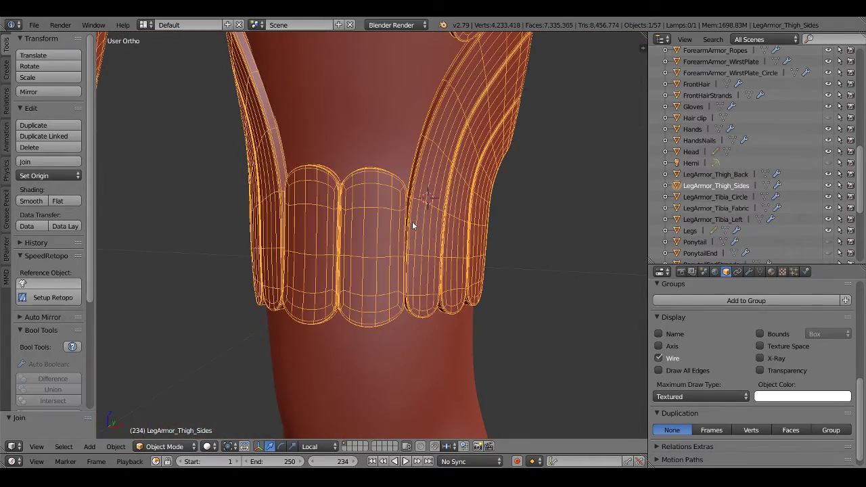
key("Tab")
Select a single edge on the armor plate
scroll(412, 222, "up", 4)
mouse_move(374, 193)
middle_mouse_down()
mouse_move(446, 196)
mouse_move(408, 207)
middle_mouse_up()
scroll(381, 154, "up", 5)
right_click(381, 154)
mouse_move(406, 159)
middle_mouse_down()
mouse_move(410, 169)
mouse_move(363, 151)
mouse_move(404, 101)
mouse_move(377, 97)
mouse_move(358, 141)
mouse_move(435, 196)
middle_mouse_up()
Switch to face selection and save the blend file
left_click(352, 153)
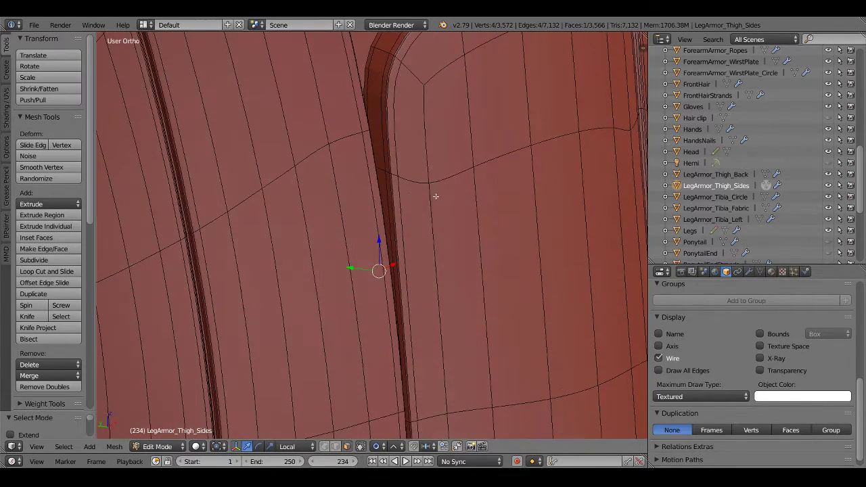
key("ctrl+s")
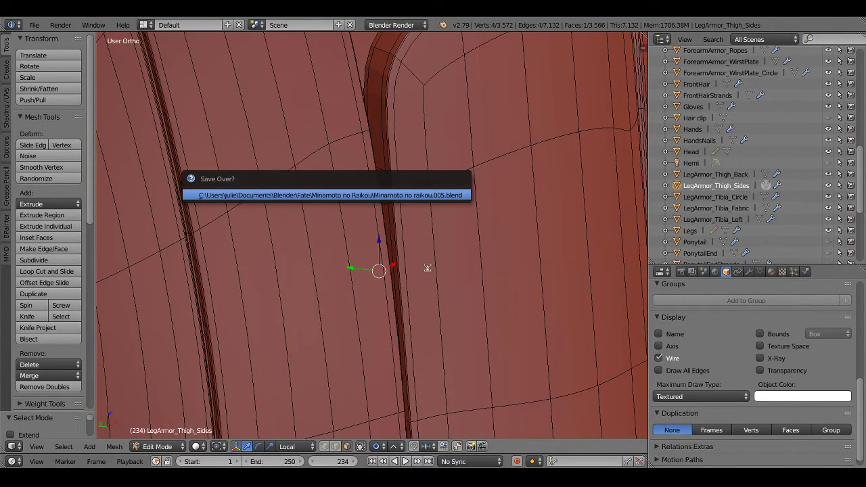
key("Return")
middle_click_drag(445, 259, 395, 207)
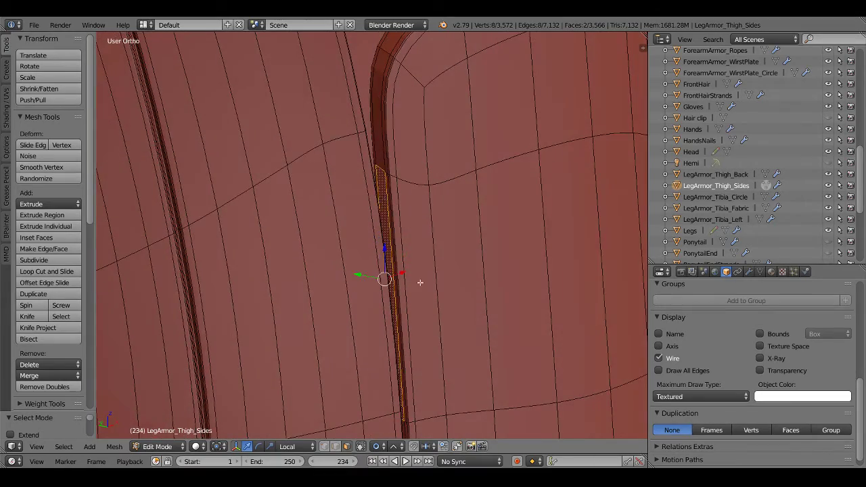
mouse_move(420, 282)
middle_mouse_down()
mouse_move(420, 329)
mouse_move(412, 207)
mouse_move(402, 290)
mouse_move(391, 264)
mouse_move(386, 139)
mouse_move(406, 260)
mouse_move(430, 277)
mouse_move(504, 288)
mouse_move(308, 263)
middle_mouse_up()
Select a face strip through wireframe view and hide it
key("z")
right_click(406, 260)
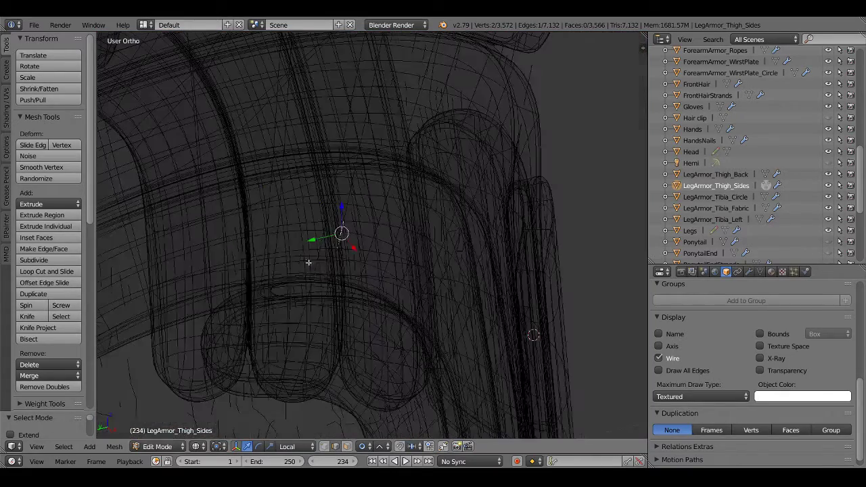
middle_click_drag(431, 259, 416, 286)
key("z")
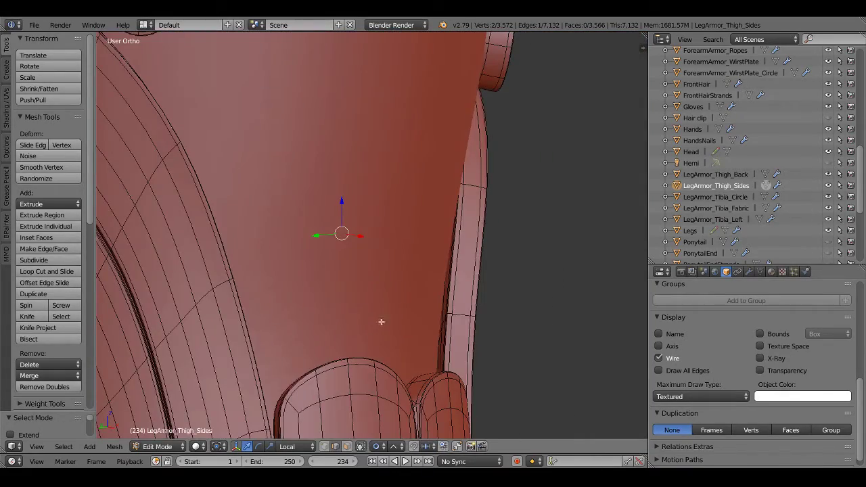
middle_click_drag(349, 395, 392, 247)
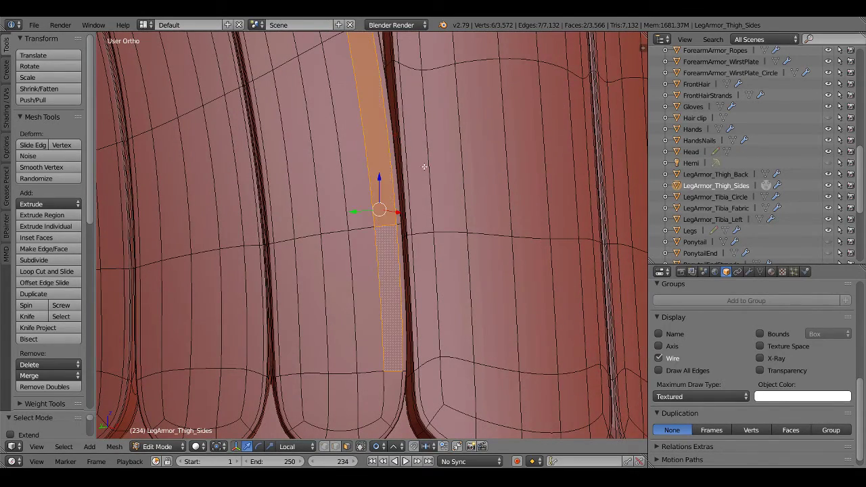
key("h")
Delete the stray edge between the vertical armor strips in edge select mode
middle_click_drag(426, 254, 416, 230)
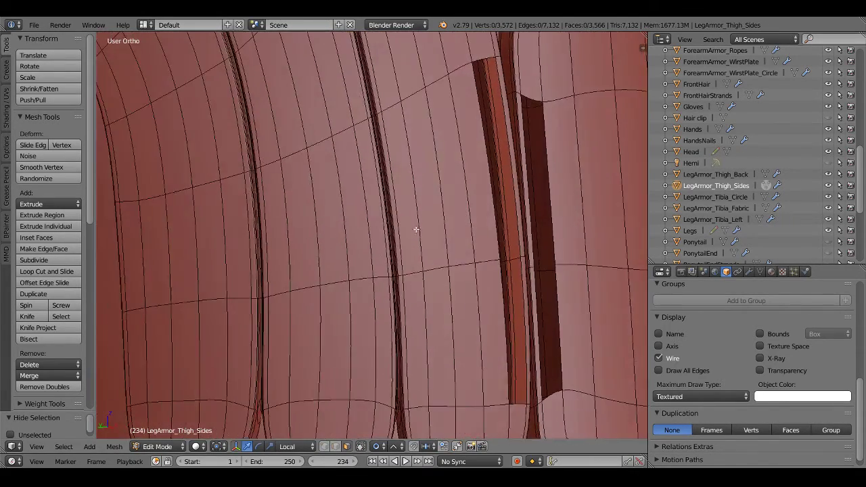
left_click(431, 230)
mouse_move(464, 257)
middle_mouse_down()
mouse_move(426, 245)
mouse_move(441, 241)
middle_mouse_up()
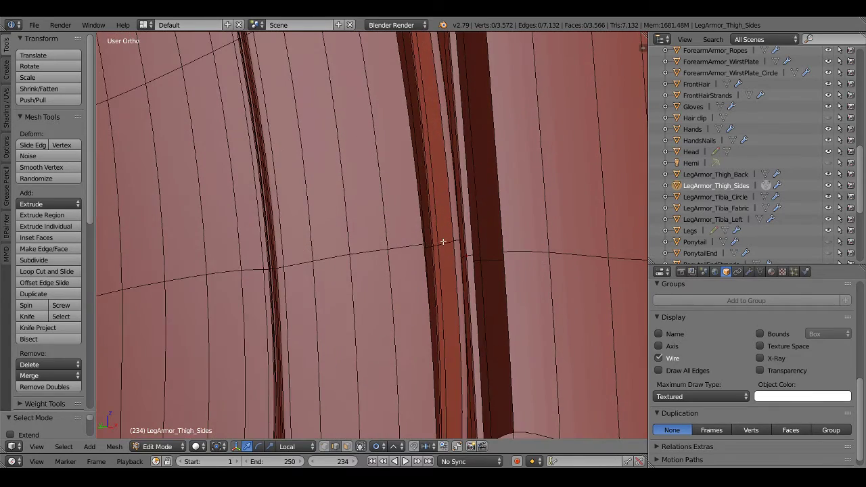
right_click(440, 241)
mouse_move(373, 252)
middle_mouse_down()
mouse_move(325, 251)
mouse_move(303, 267)
middle_mouse_up()
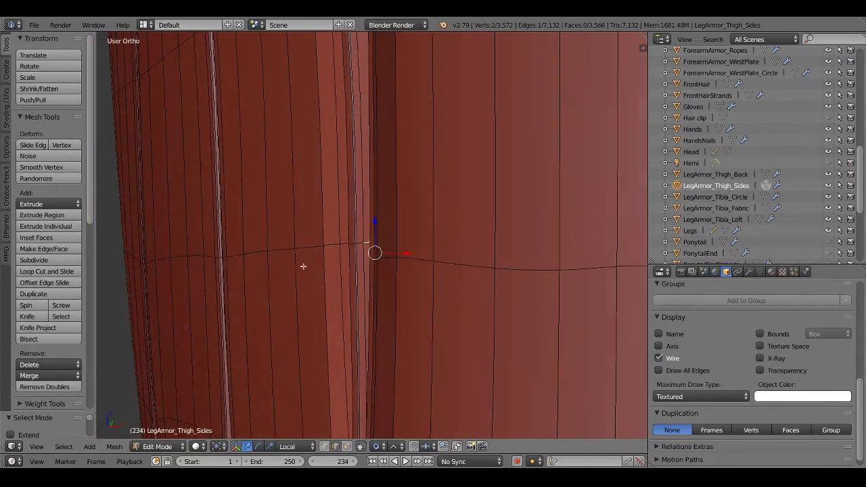
key("x")
left_click(387, 272)
Inspect the armor strips from several angles and return to Object Mode
mouse_move(379, 253)
middle_mouse_down()
mouse_move(454, 217)
mouse_move(383, 218)
mouse_move(379, 234)
mouse_move(390, 242)
mouse_move(371, 245)
mouse_move(365, 235)
mouse_move(446, 255)
mouse_move(466, 250)
middle_mouse_up()
scroll(379, 259, "down", 3)
scroll(388, 94, "up", 4)
mouse_move(388, 93)
middle_mouse_down()
mouse_move(368, 241)
mouse_move(362, 184)
middle_mouse_up()
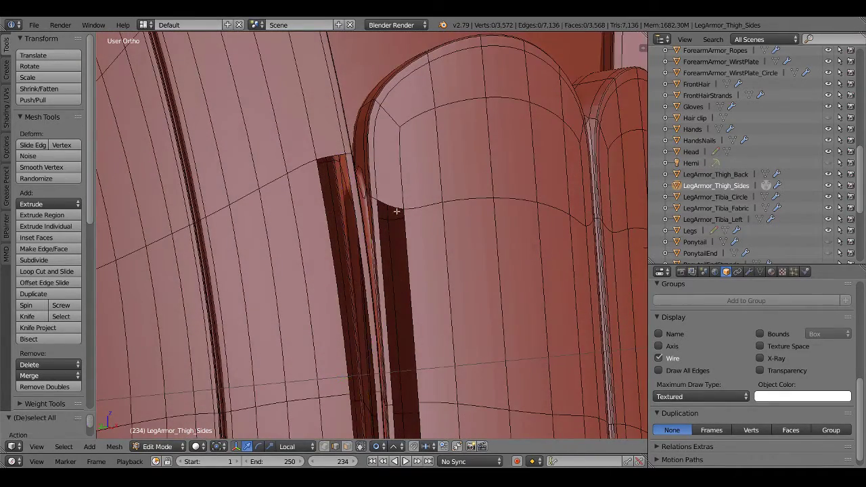
mouse_move(397, 211)
middle_mouse_down()
mouse_move(387, 251)
mouse_move(400, 203)
mouse_move(361, 228)
middle_mouse_up()
scroll(386, 251, "down", 4)
scroll(362, 228, "up", 2)
scroll(349, 206, "up", 2)
scroll(364, 195, "up", 2)
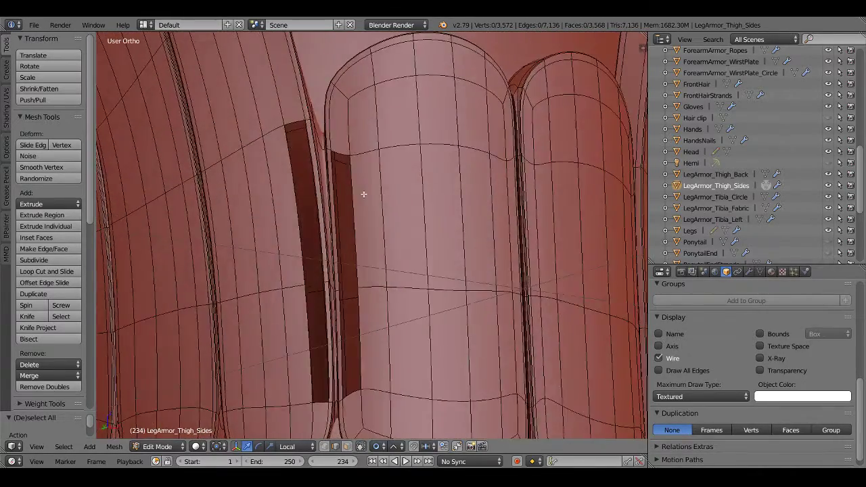
middle_click_drag(363, 194, 365, 202)
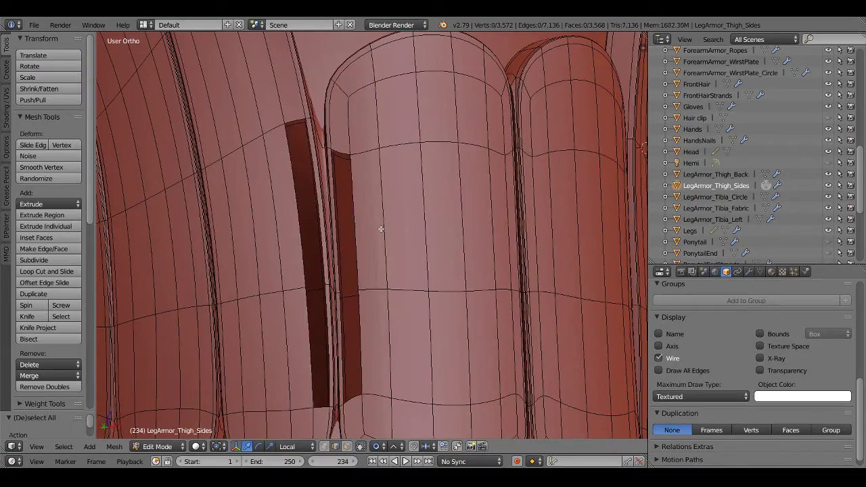
scroll(380, 229, "down", 3)
key("Tab")
Enter Edit Mode and add a centred edge loop across the plate
middle_click_drag(396, 277, 400, 290)
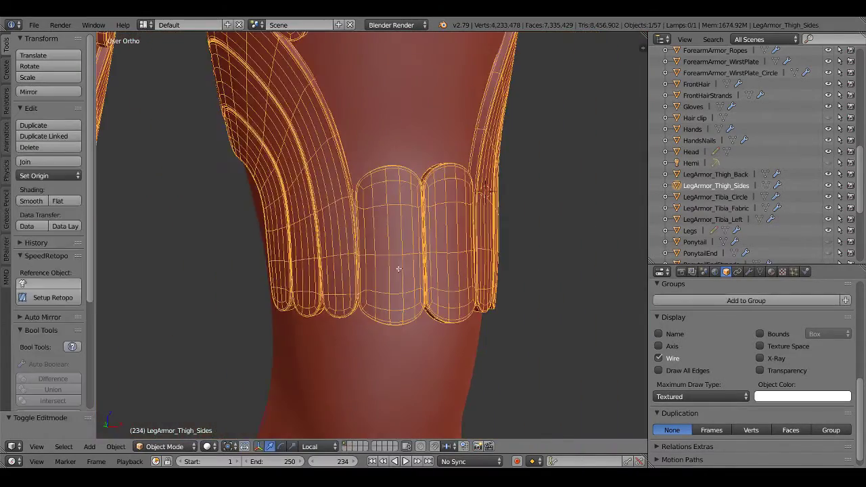
key("Tab")
scroll(415, 242, "up", 1)
scroll(378, 241, "up", 3)
scroll(374, 240, "up", 2)
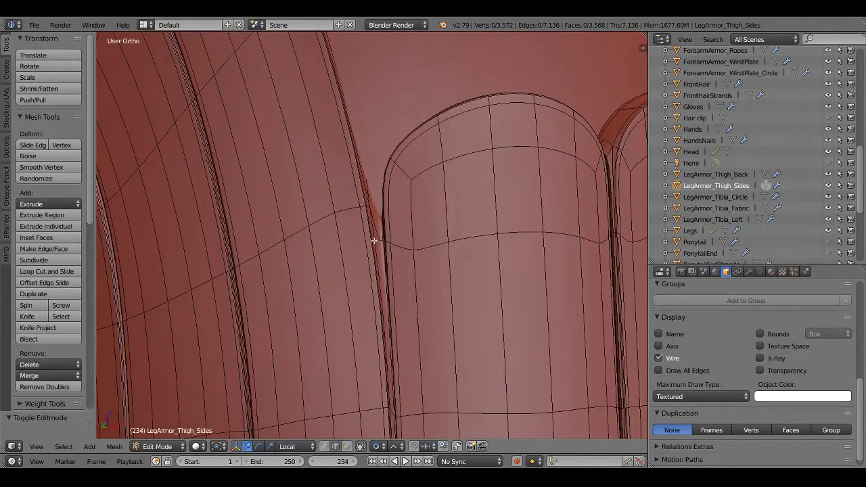
left_click(380, 238)
right_click(379, 238)
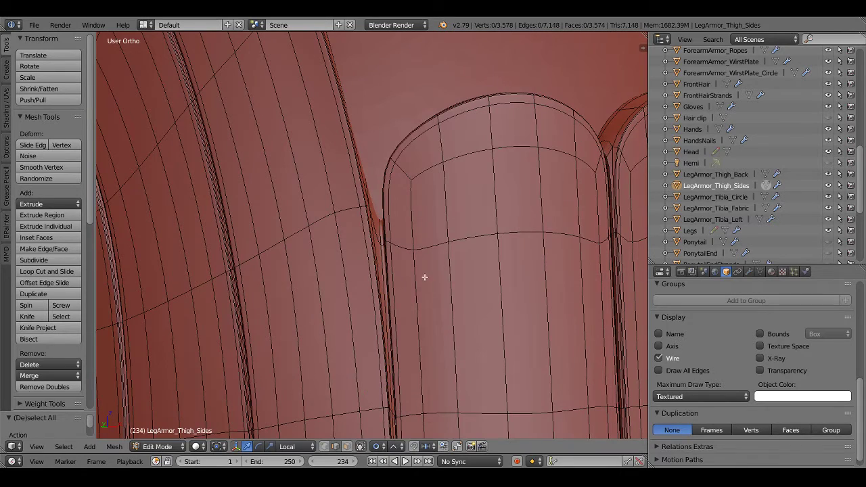
Select the vertical edge in the plate gap using wireframe and edge select
scroll(424, 276, "down", 1)
scroll(380, 234, "up", 3)
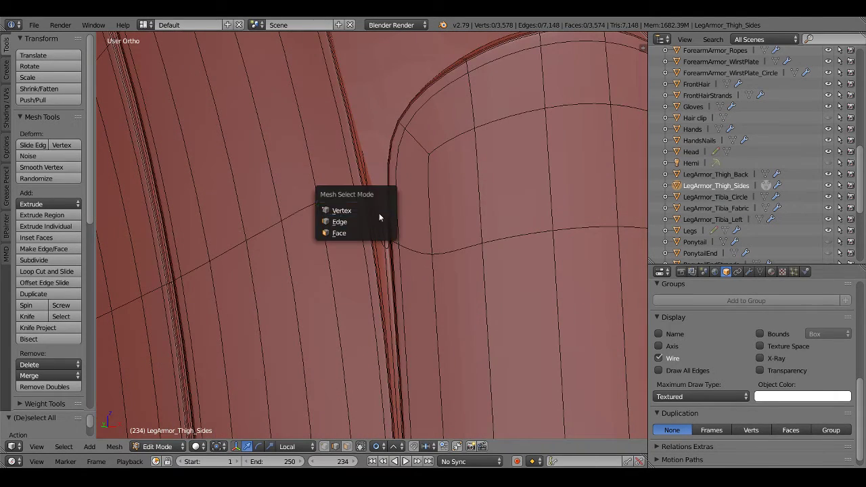
scroll(385, 222, "up", 1)
key("z")
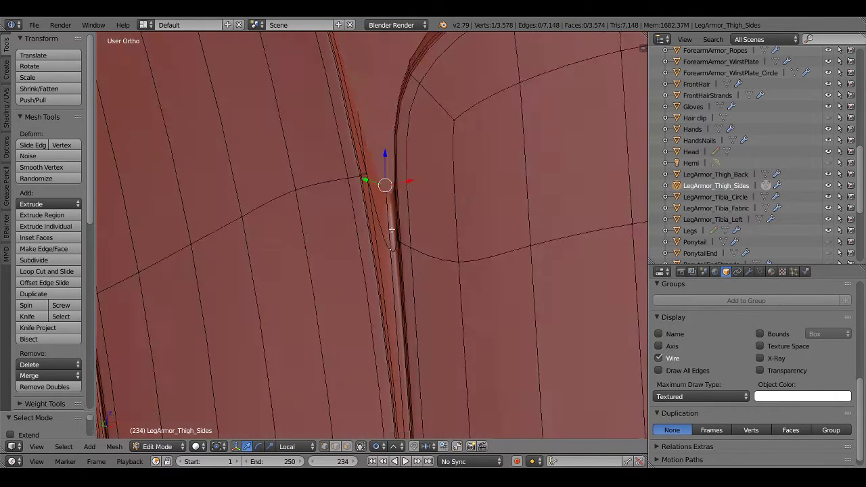
middle_click_drag(385, 230, 382, 233)
key("ctrl+Tab")
left_click(378, 245)
right_click(384, 201)
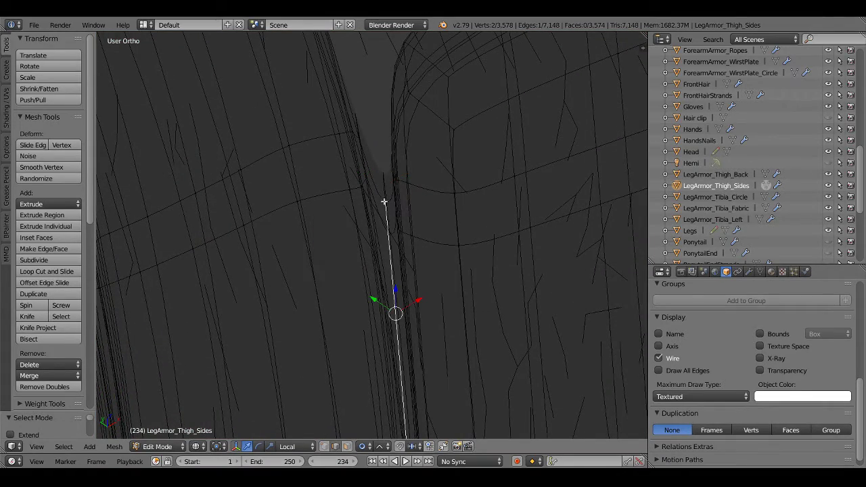
key("z")
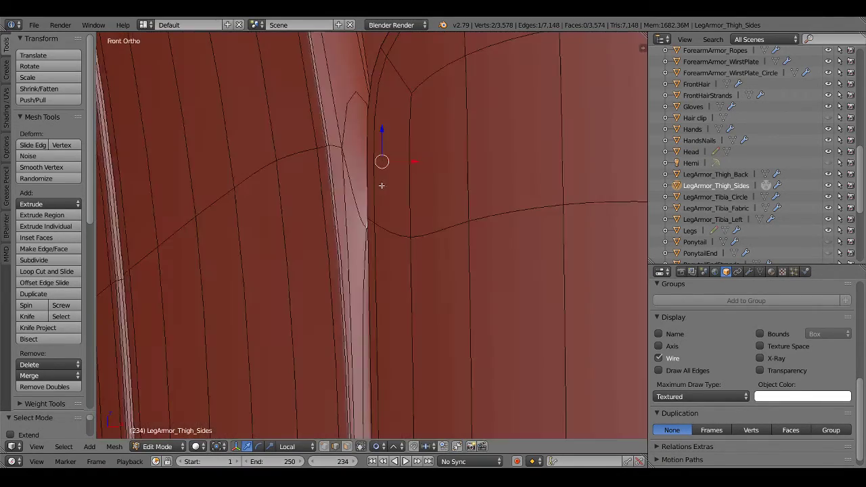
middle_click_drag(382, 186, 457, 164)
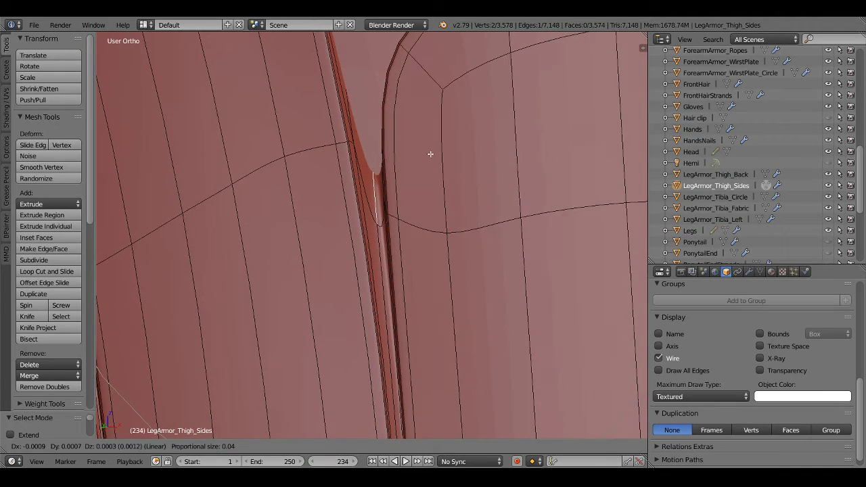
With proportional editing off, move the edge into the crease and deselect all
left_click(376, 445)
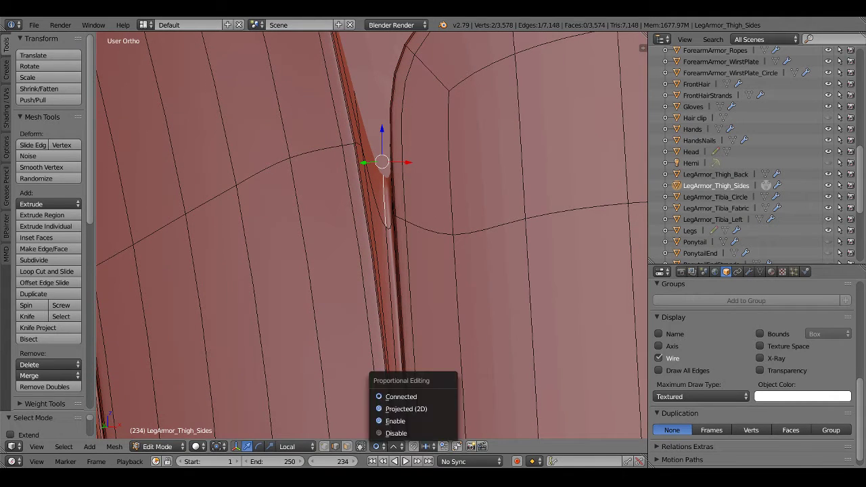
left_click(390, 423)
key("g")
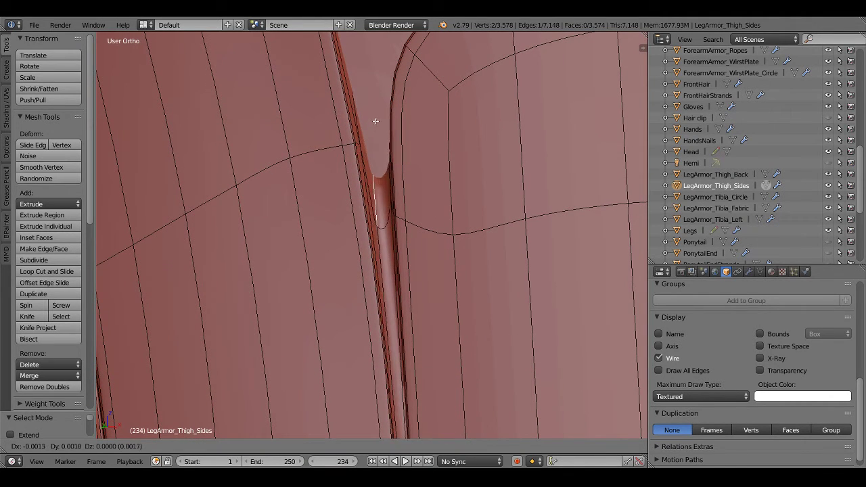
left_click(376, 134)
scroll(368, 194, "down", 4)
key("a")
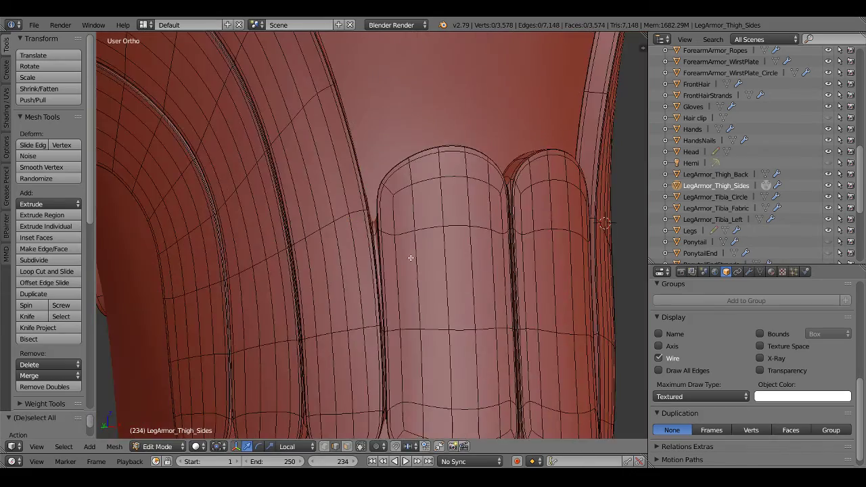
scroll(409, 257, "down", 2)
scroll(412, 297, "up", 1)
Return to Object Mode and orbit around the thigh-side plates
key("Tab")
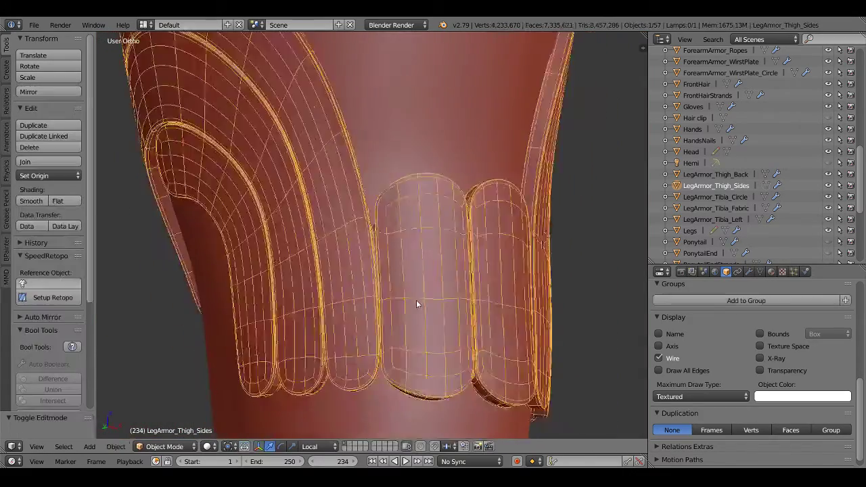
mouse_move(415, 297)
middle_mouse_down()
mouse_move(456, 251)
mouse_move(350, 259)
middle_mouse_up()
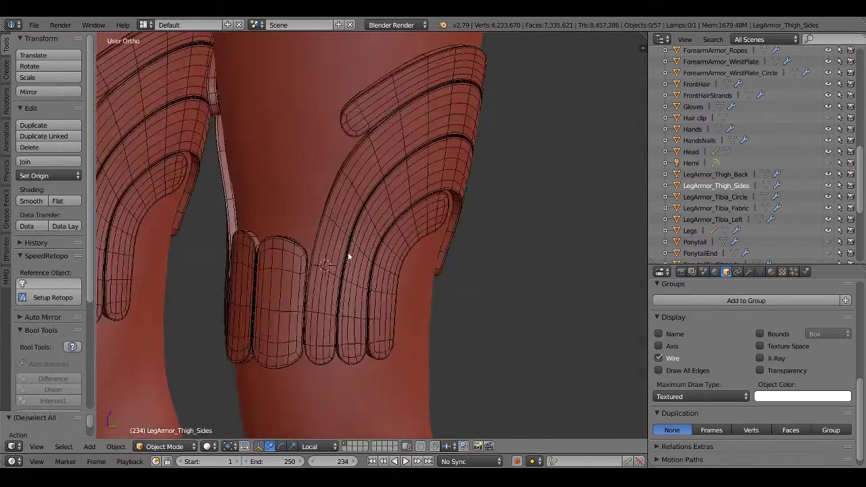
scroll(350, 290, "up", 3)
middle_click_drag(349, 289, 435, 231)
scroll(435, 230, "up", 3)
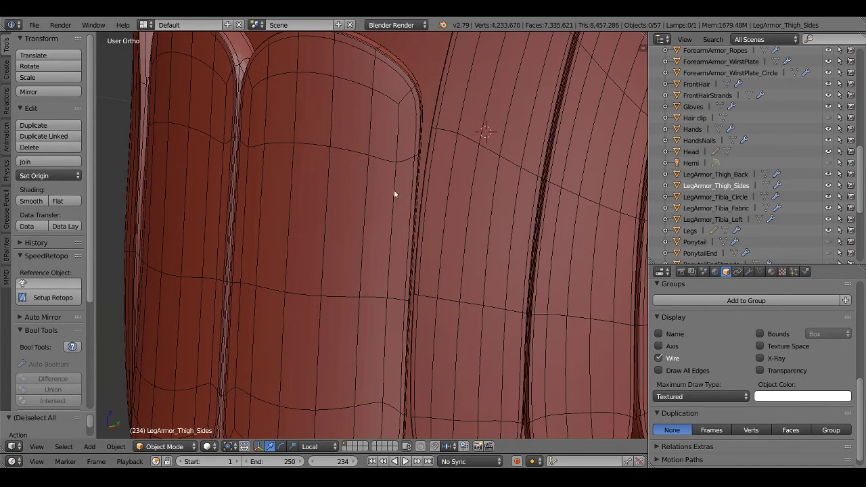
scroll(358, 220, "down", 5)
scroll(370, 279, "up", 3)
scroll(297, 239, "up", 3)
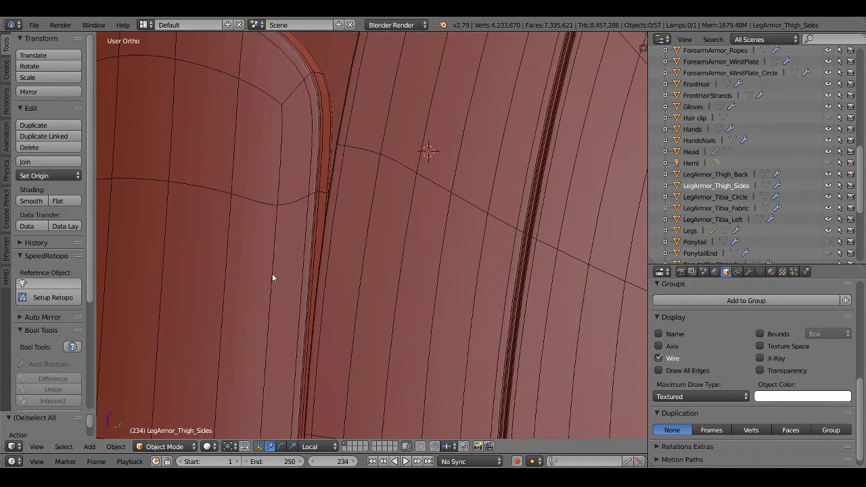
scroll(309, 283, "down", 4)
Re-enter Edit Mode in face select and hide the selected face strip
key("Tab")
key("ctrl+Tab")
left_click(309, 296)
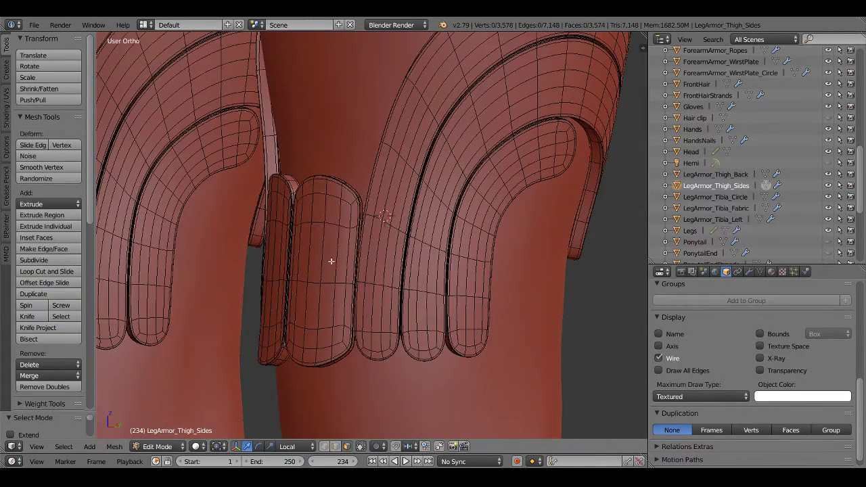
scroll(347, 260, "up", 3)
scroll(344, 262, "up", 2)
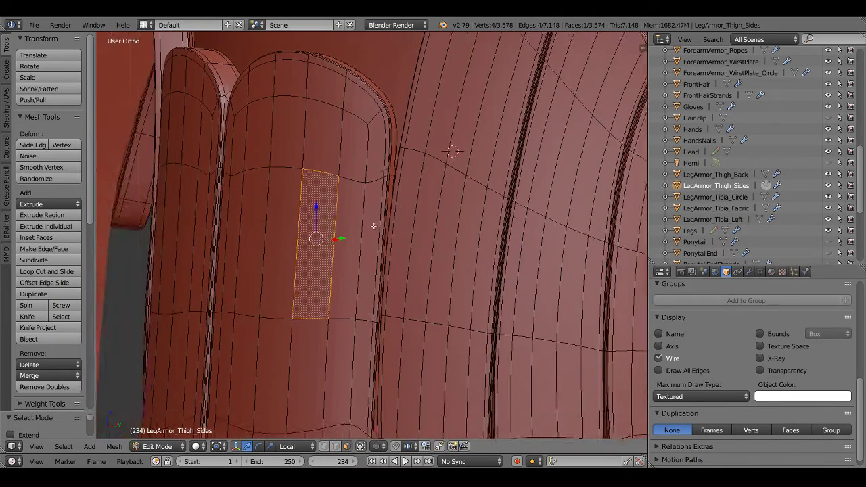
scroll(359, 259, "up", 2)
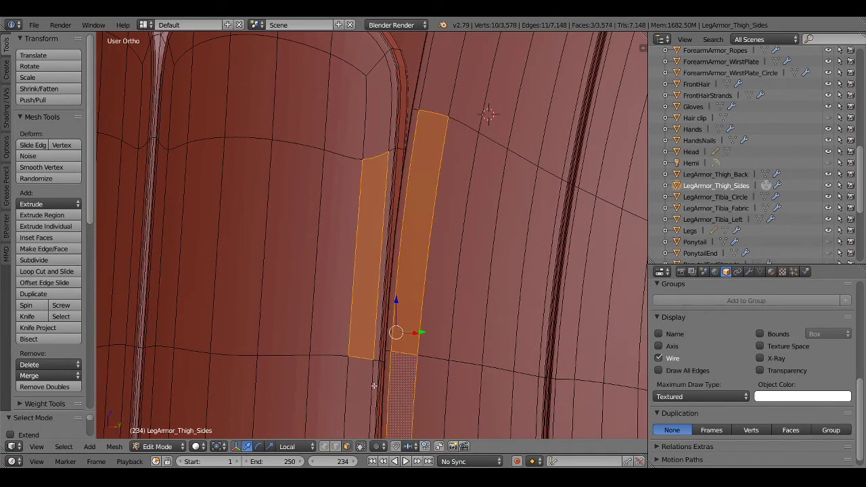
scroll(390, 338, "up", 1)
scroll(390, 291, "up", 2)
key("h")
scroll(389, 249, "up", 1)
Delete the vertical edge beside the gap along with its faces
key("ctrl+Tab")
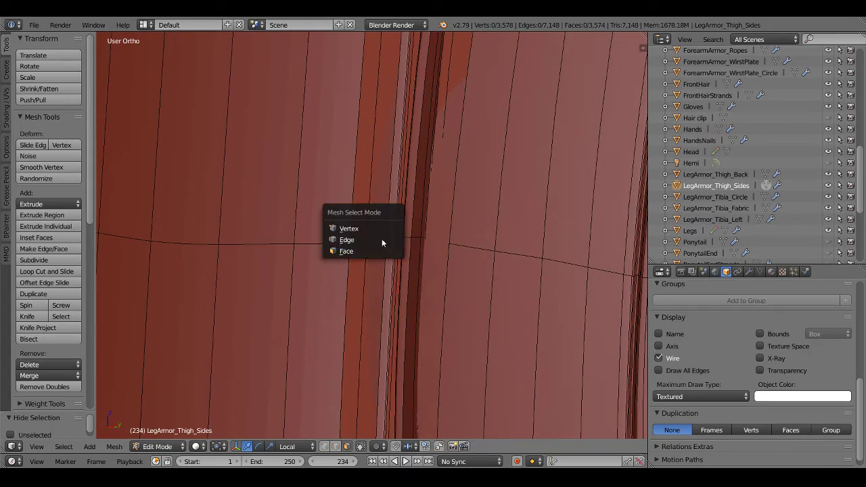
left_click(380, 241)
left_click(392, 251)
middle_click_drag(366, 251, 386, 266)
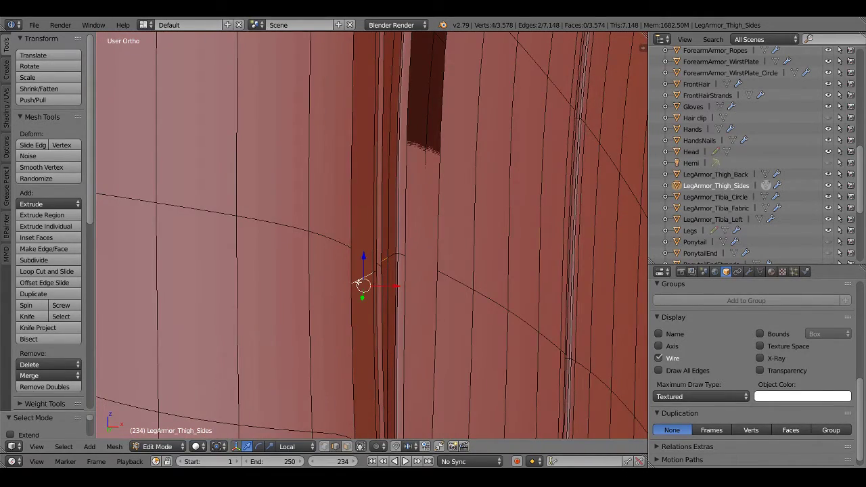
key("x")
left_click(358, 281)
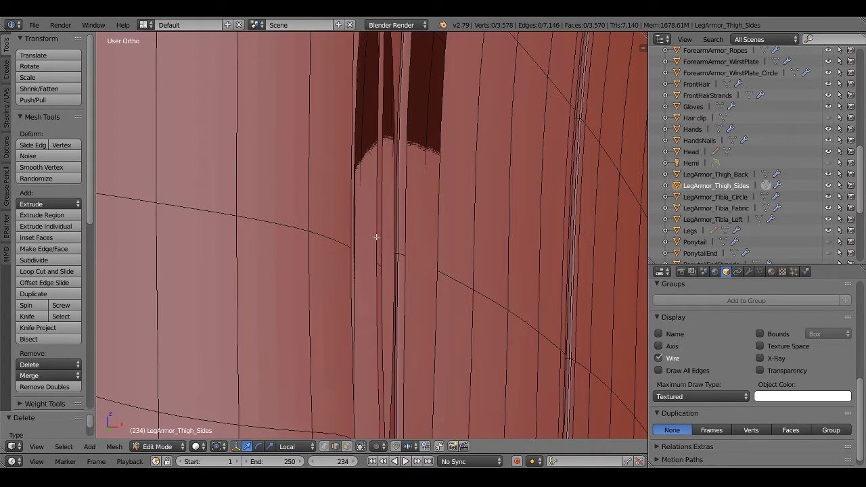
Bridge the two edge loops across the gap and add two centred loop cuts
mouse_move(379, 237)
middle_mouse_down()
mouse_move(389, 249)
mouse_move(406, 236)
mouse_move(365, 185)
mouse_move(405, 159)
mouse_move(395, 129)
middle_mouse_up()
key("ctrl+e")
left_click(405, 160)
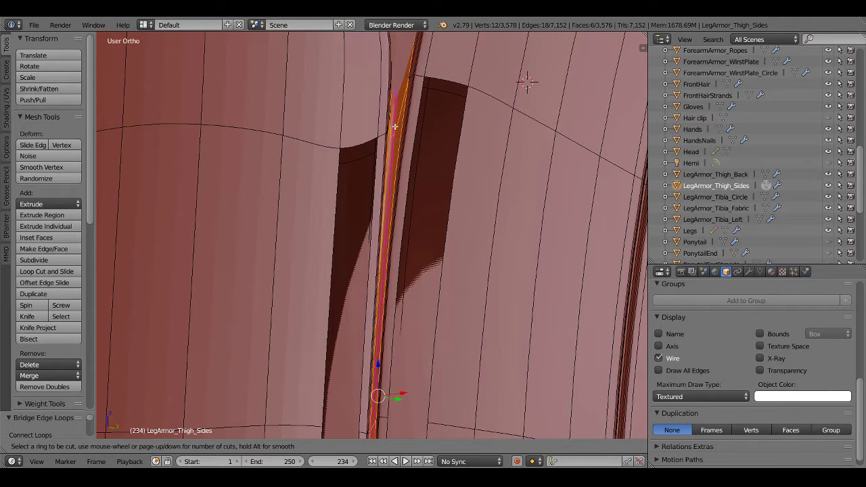
left_click(395, 126)
right_click(394, 126)
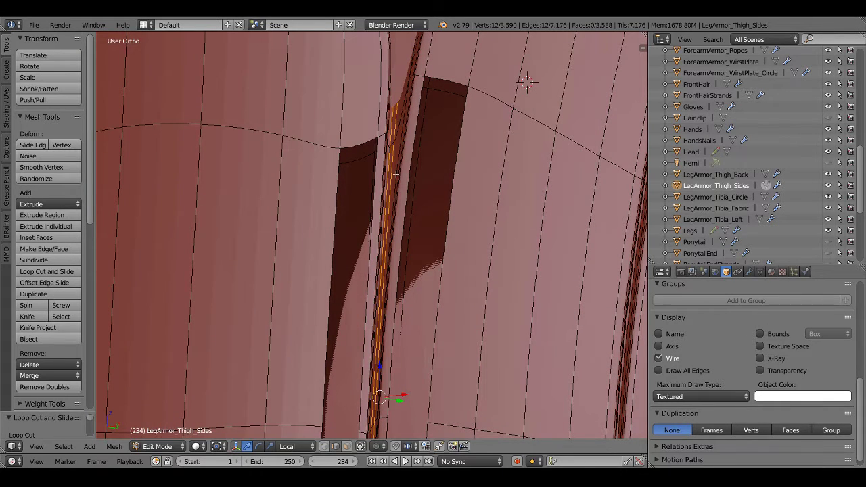
left_click(395, 133)
right_click(395, 133)
Select a strap edge and reposition it, undoing one attempt
mouse_move(403, 133)
middle_mouse_down()
mouse_move(400, 155)
mouse_move(394, 130)
middle_mouse_up()
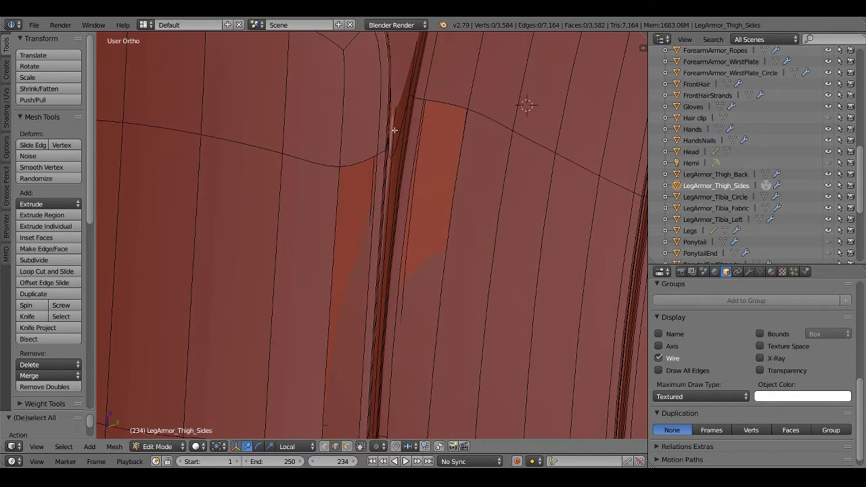
right_click(393, 190)
mouse_move(403, 193)
middle_mouse_down()
mouse_move(370, 232)
mouse_move(376, 209)
middle_mouse_up()
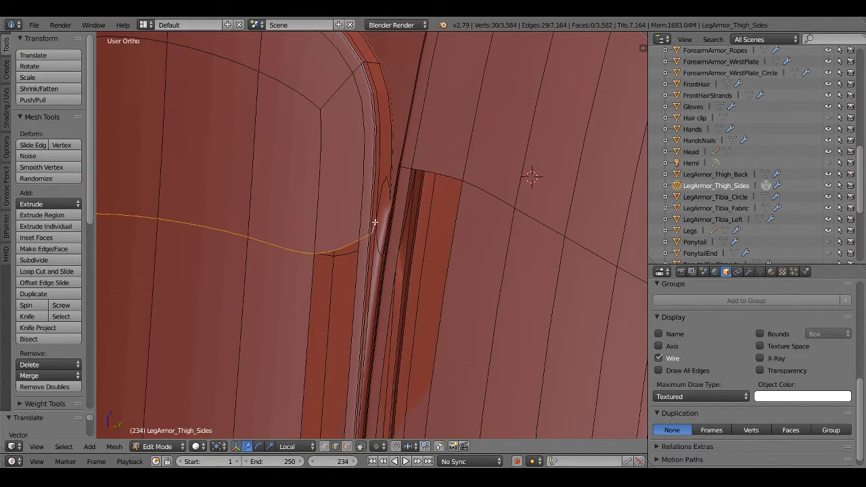
mouse_move(373, 228)
middle_mouse_down()
mouse_move(396, 241)
mouse_move(377, 261)
mouse_move(415, 192)
mouse_move(448, 236)
mouse_move(456, 195)
mouse_move(477, 196)
mouse_move(450, 187)
mouse_move(443, 167)
mouse_move(506, 185)
mouse_move(444, 193)
middle_mouse_up()
key("ctrl+z")
mouse_move(382, 186)
middle_mouse_down()
mouse_move(408, 180)
mouse_move(341, 204)
mouse_move(340, 216)
mouse_move(353, 181)
mouse_move(379, 197)
mouse_move(332, 251)
mouse_move(350, 236)
middle_mouse_up()
left_click(383, 197)
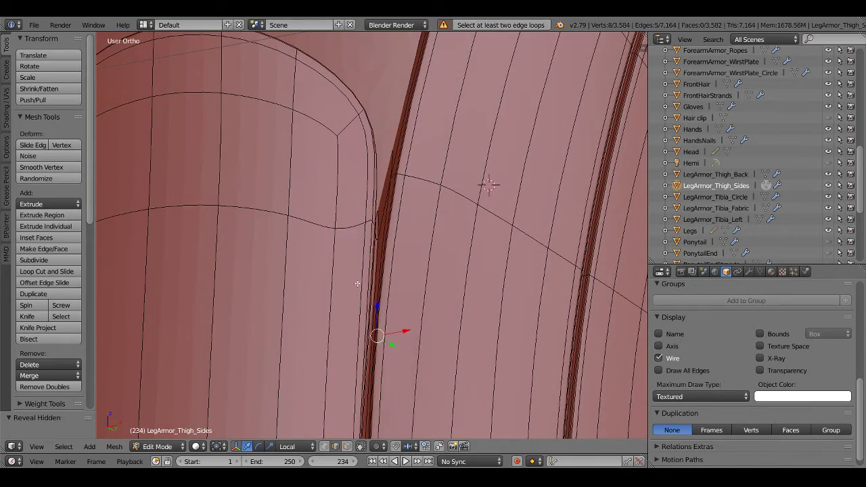
Orbit and zoom to bring the gap between the thigh plates into view
scroll(357, 283, "down", 4)
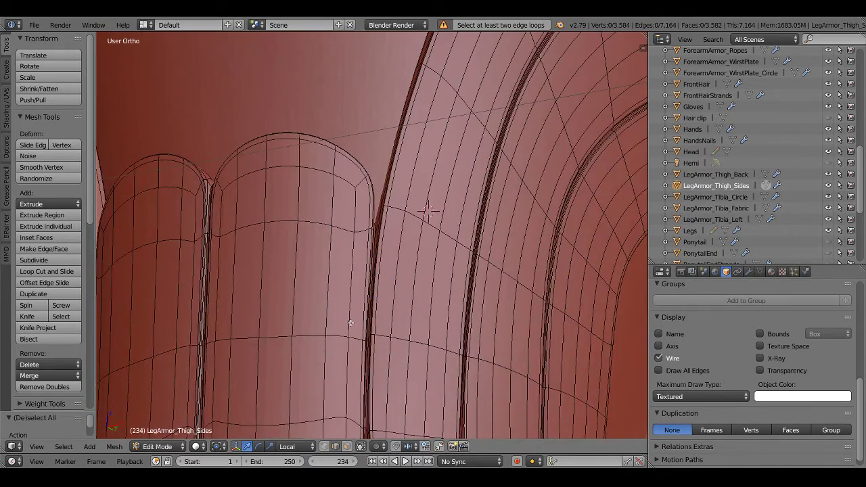
scroll(350, 322, "down", 4)
mouse_move(338, 315)
middle_mouse_down()
mouse_move(318, 309)
mouse_move(397, 304)
middle_mouse_up()
scroll(268, 274, "up", 4)
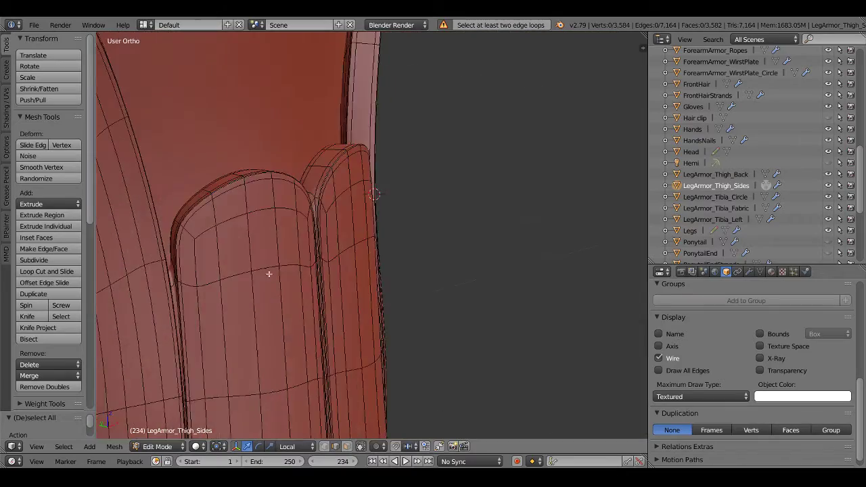
middle_click_drag(268, 274, 377, 236, "shift")
scroll(321, 214, "up", 2)
scroll(437, 228, "up", 3)
mouse_move(436, 228)
middle_mouse_down("shift")
mouse_move(366, 280)
mouse_move(464, 253)
mouse_move(533, 257)
mouse_move(498, 261)
middle_mouse_up("shift")
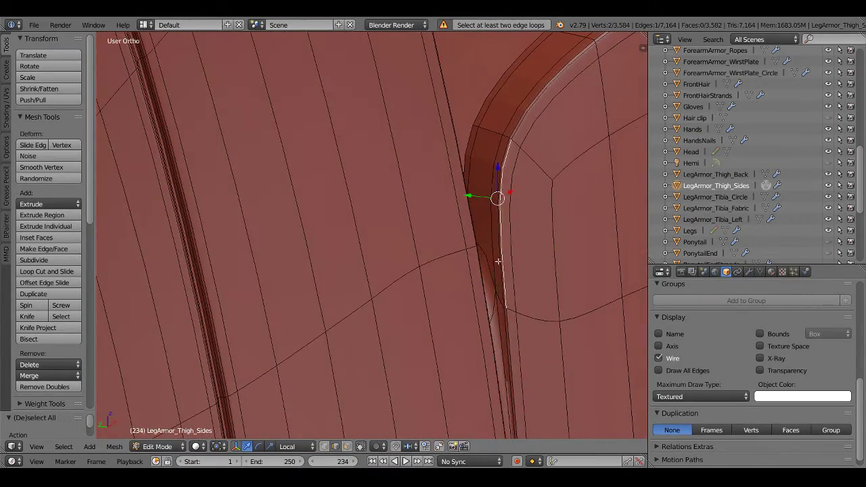
mouse_move(500, 298)
middle_mouse_down()
mouse_move(487, 257)
mouse_move(535, 253)
mouse_move(487, 286)
mouse_move(521, 316)
mouse_move(576, 318)
mouse_move(512, 294)
mouse_move(467, 299)
mouse_move(416, 277)
mouse_move(433, 225)
middle_mouse_up()
In wireframe, move the selected edge into the gap and return to Object Mode
key("z")
key("z")
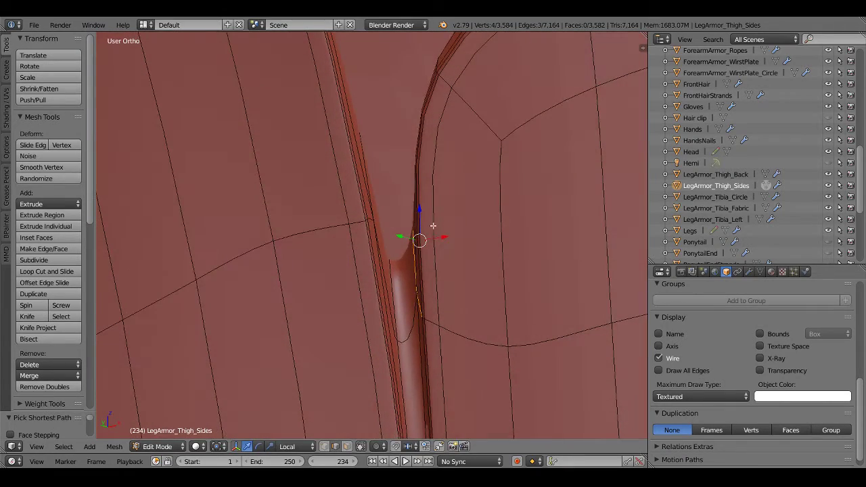
key("g")
left_click(421, 240)
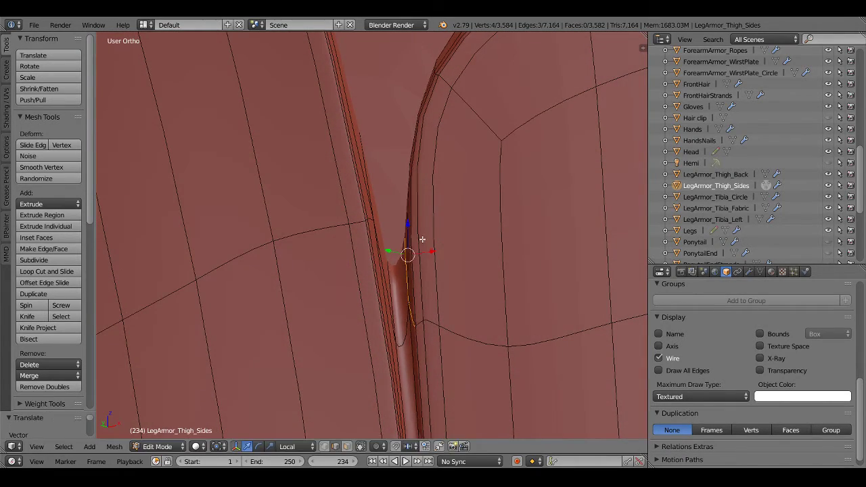
scroll(413, 250, "down", 5)
key("Tab")
scroll(409, 273, "up", 2)
Deselect everything and switch the viewport to material shading
key("a")
scroll(413, 277, "down", 3)
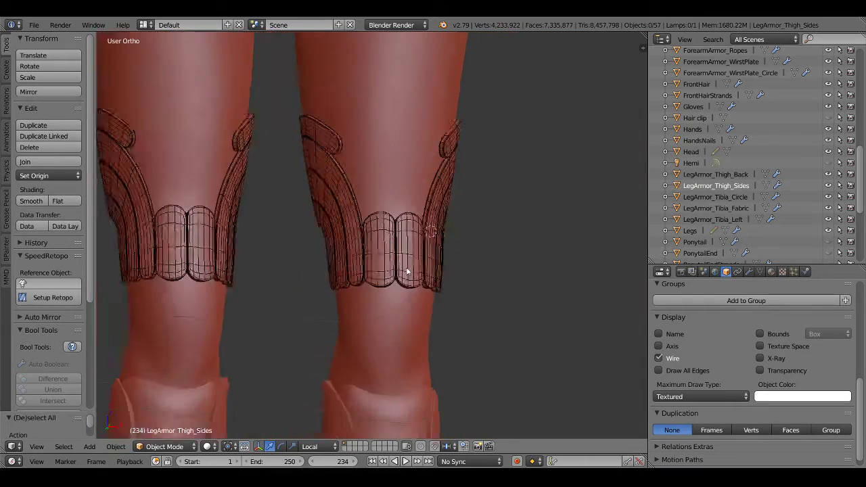
left_click(215, 449)
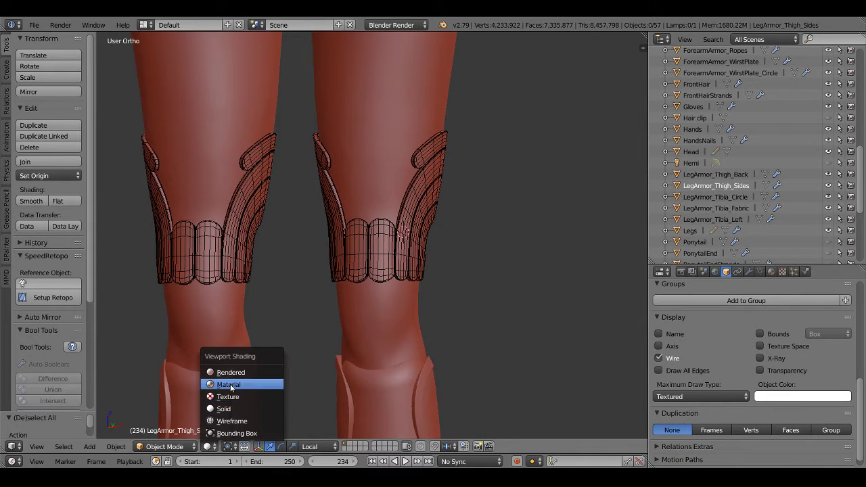
left_click(230, 388)
Turn off the armor's wireframe display and orbit to face the thigh armor band
key("Tab")
scroll(403, 272, "down", 3)
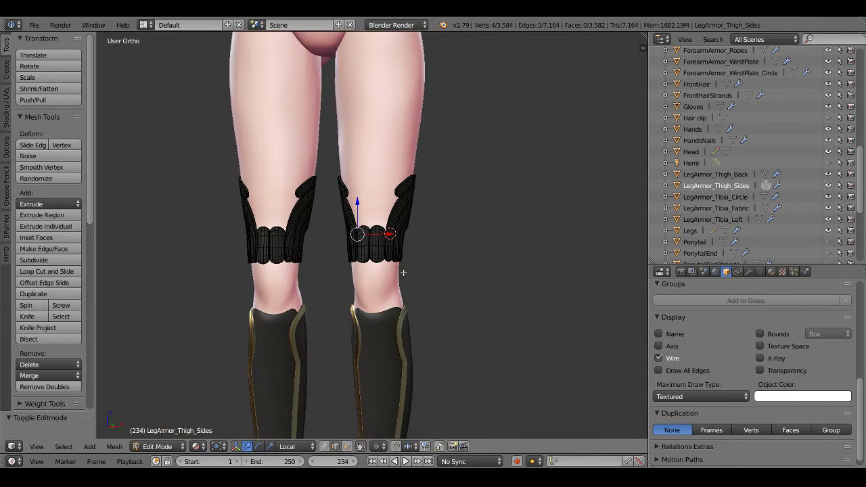
key("Tab")
left_click(674, 357)
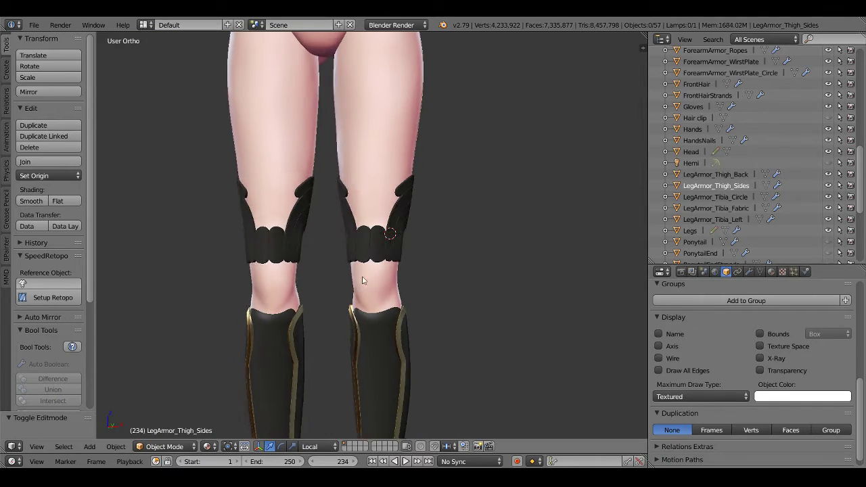
mouse_move(362, 280)
middle_mouse_down()
mouse_move(447, 288)
mouse_move(358, 283)
middle_mouse_up()
scroll(397, 278, "up", 5)
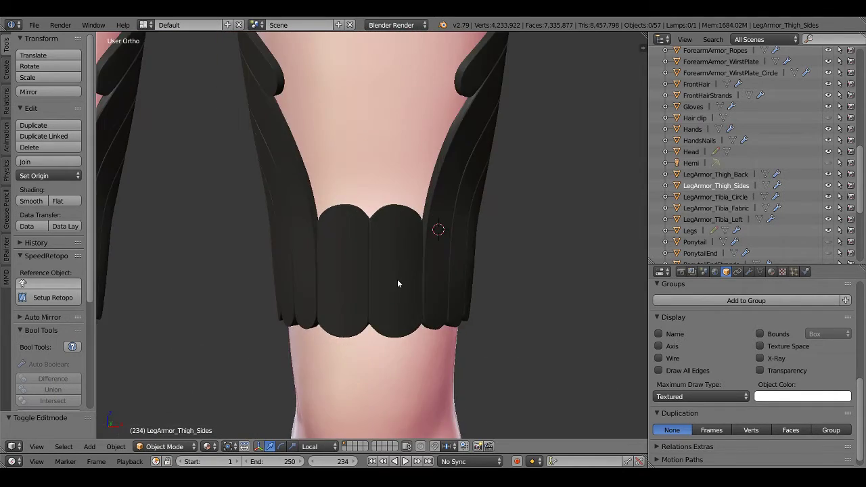
scroll(364, 253, "down", 2)
mouse_move(365, 253)
middle_mouse_down()
mouse_move(353, 240)
mouse_move(358, 223)
mouse_move(393, 209)
mouse_move(404, 283)
mouse_move(396, 275)
middle_mouse_up()
Recheck the armor band mesh in Edit Mode, then return to Object Mode and save the file
key("Tab")
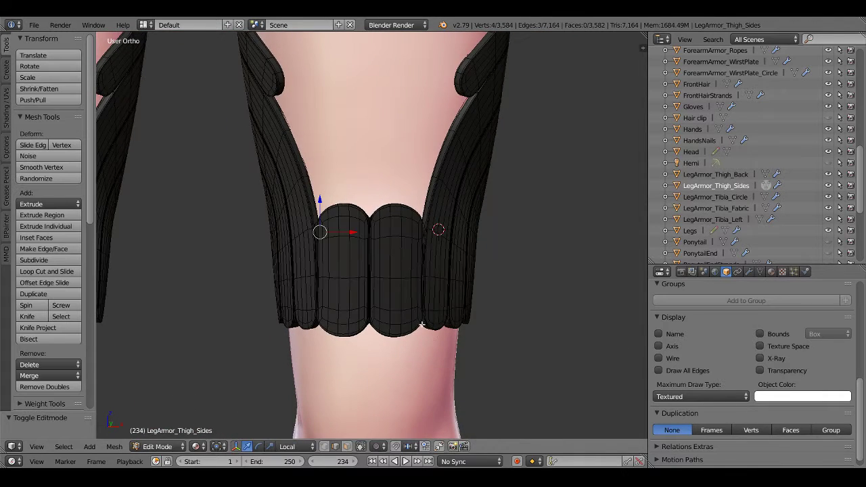
scroll(399, 259, "up", 5)
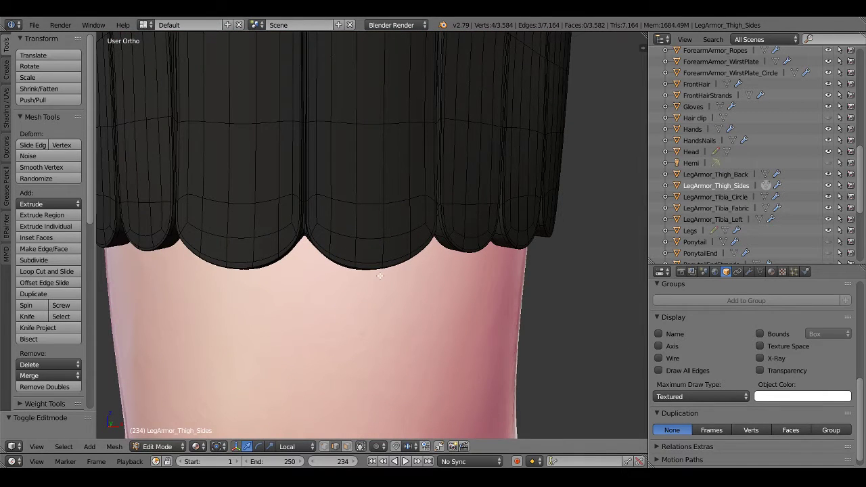
scroll(379, 275, "down", 4)
scroll(379, 275, "down", 3)
key("Tab")
mouse_move(379, 276)
middle_mouse_down()
mouse_move(404, 255)
mouse_move(140, 242)
mouse_move(222, 255)
mouse_move(337, 249)
middle_mouse_up()
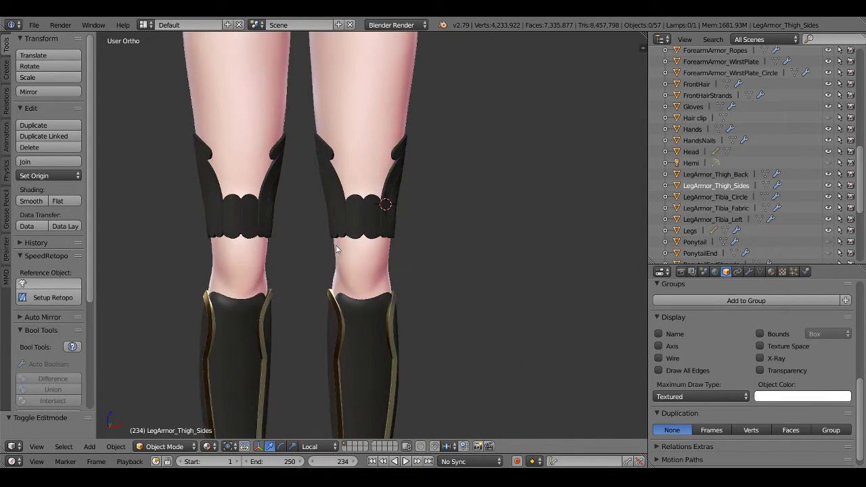
key("ctrl+s")
Orbit around and zoom in on the back of the leg armor
mouse_move(397, 316)
middle_mouse_down()
mouse_move(413, 246)
mouse_move(505, 282)
mouse_move(478, 264)
middle_mouse_up()
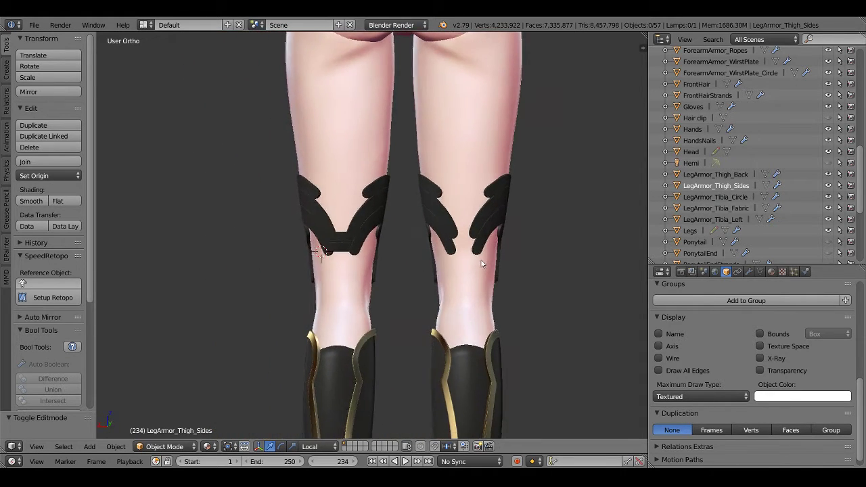
scroll(382, 254, "up", 1)
scroll(381, 255, "up", 2)
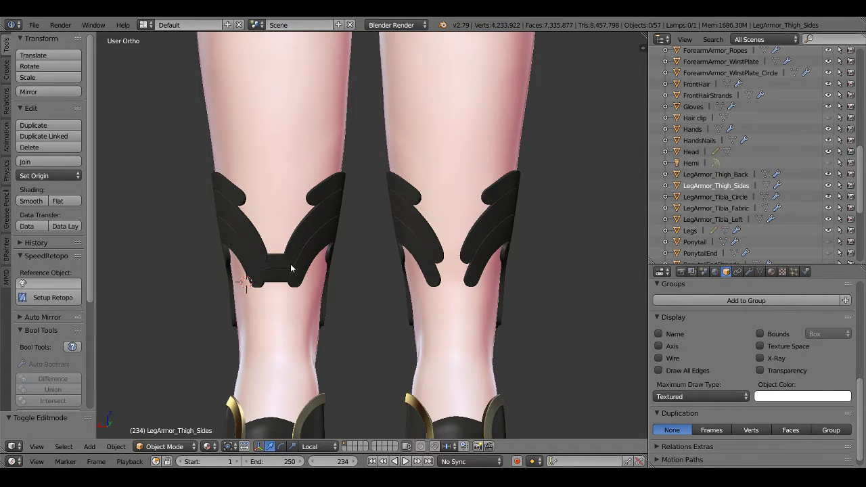
scroll(281, 268, "up", 2)
scroll(323, 246, "up", 2)
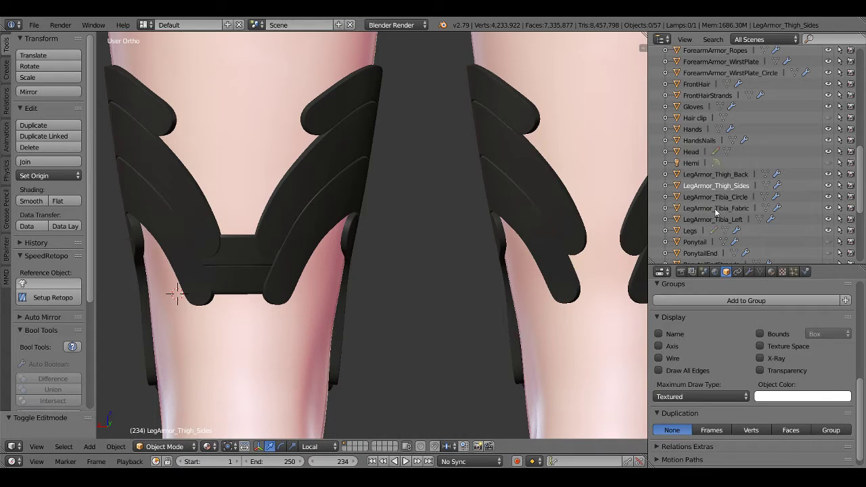
Join LegArmor_Thigh_Back into LegArmor_Thigh_Sides as the active object
left_click(728, 176)
key("KP_Decimal")
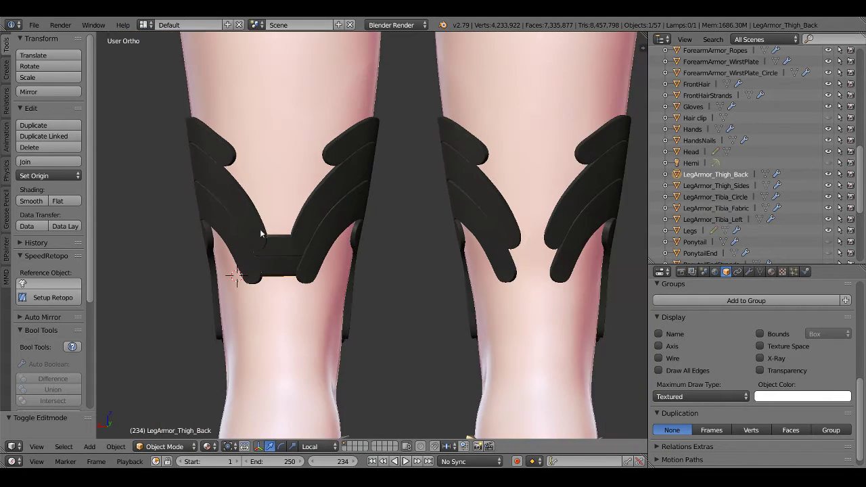
key("z")
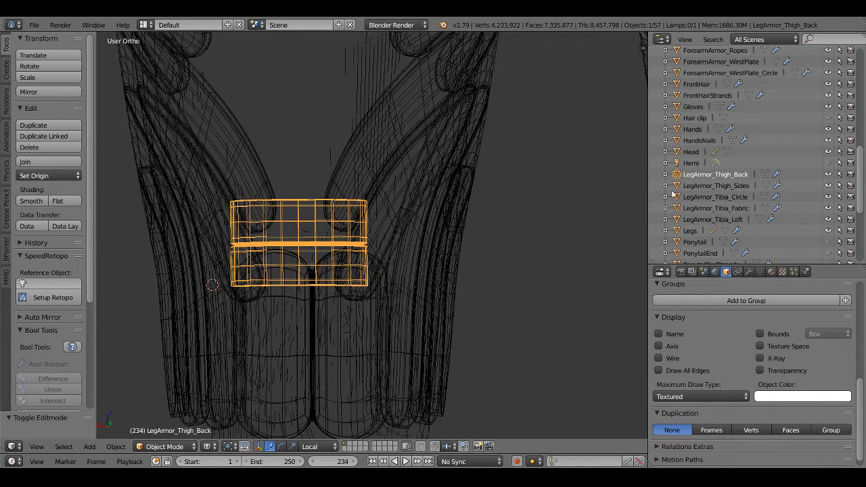
left_click(727, 186, "ctrl")
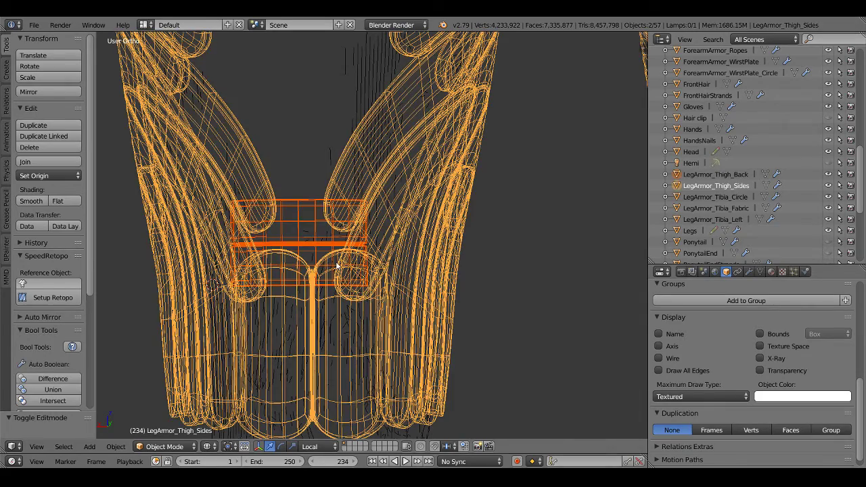
key("ctrl+j")
scroll(336, 265, "down", 3)
key("z")
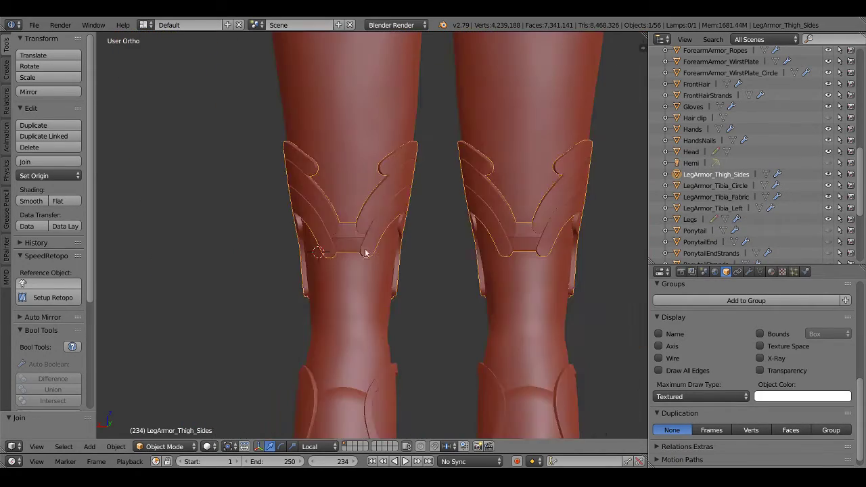
Inspect the joined thigh armor mesh in Edit Mode, deselect all, and save the file
scroll(470, 267, "up", 3)
mouse_move(470, 267)
middle_mouse_down()
mouse_move(525, 259)
mouse_move(451, 257)
mouse_move(424, 269)
middle_mouse_up()
scroll(524, 260, "up", 2)
key("Tab")
key("Tab")
key("a")
scroll(442, 256, "down", 3)
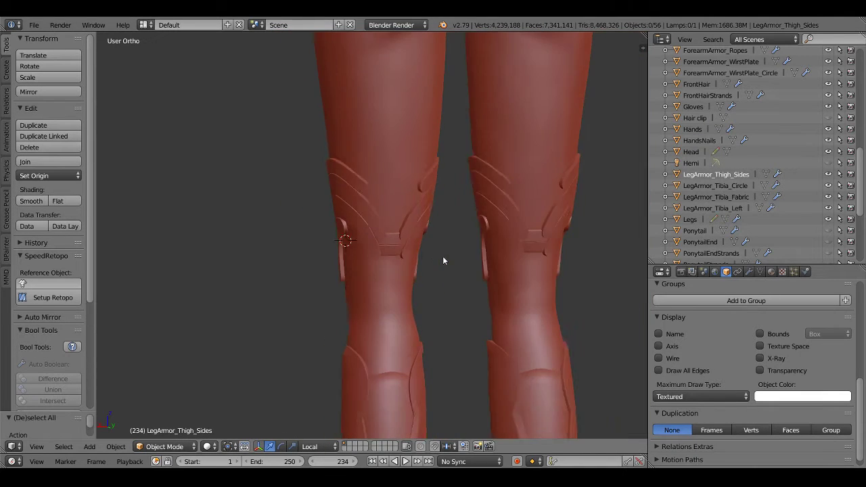
scroll(384, 255, "up", 2)
key("ctrl+s")
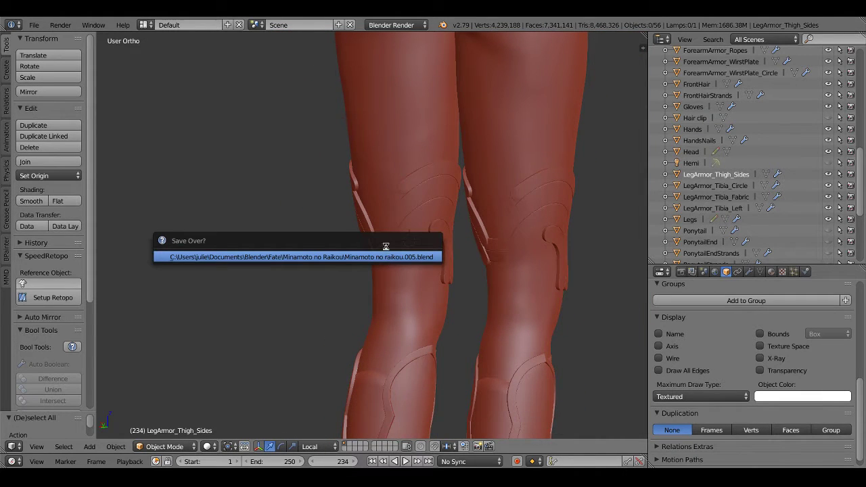
mouse_move(354, 235)
middle_mouse_down()
mouse_move(425, 248)
mouse_move(600, 238)
mouse_move(593, 251)
mouse_move(508, 256)
mouse_move(529, 262)
mouse_move(453, 258)
mouse_move(489, 253)
mouse_move(458, 261)
mouse_move(454, 284)
mouse_move(471, 235)
mouse_move(376, 259)
mouse_move(456, 240)
mouse_move(557, 247)
middle_mouse_up()
Run Setup Retopo on the armor and inspect the knee plates and upper thigh
left_click(764, 357)
middle_click_drag(383, 258, 373, 284)
scroll(372, 326, "up", 4)
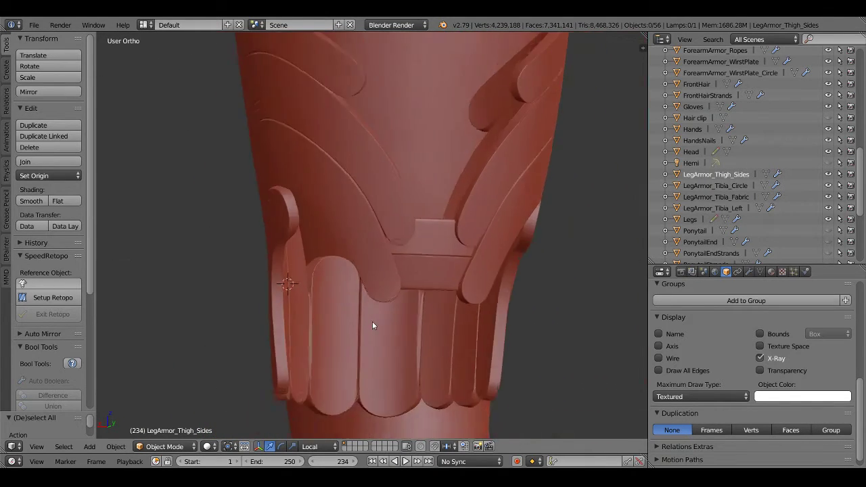
mouse_move(372, 326)
middle_mouse_down()
mouse_move(406, 309)
mouse_move(419, 232)
middle_mouse_up()
scroll(421, 270, "up", 3)
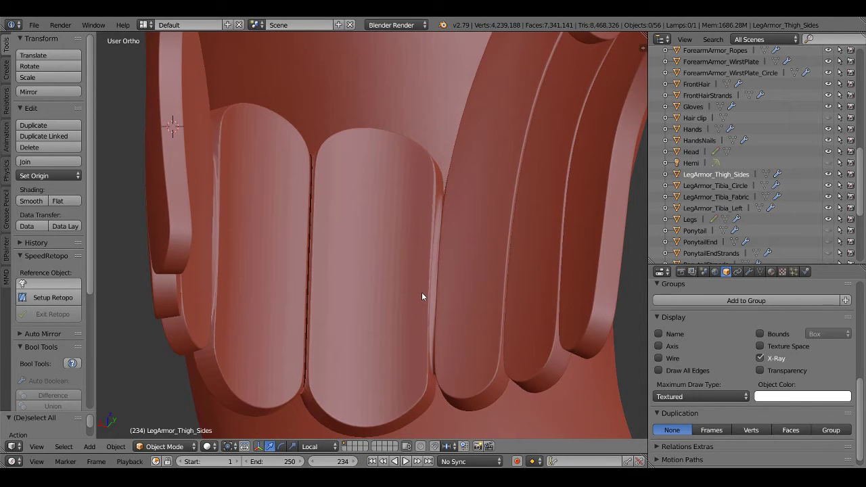
scroll(421, 295, "down", 2)
scroll(422, 295, "down", 2)
scroll(399, 203, "down", 2)
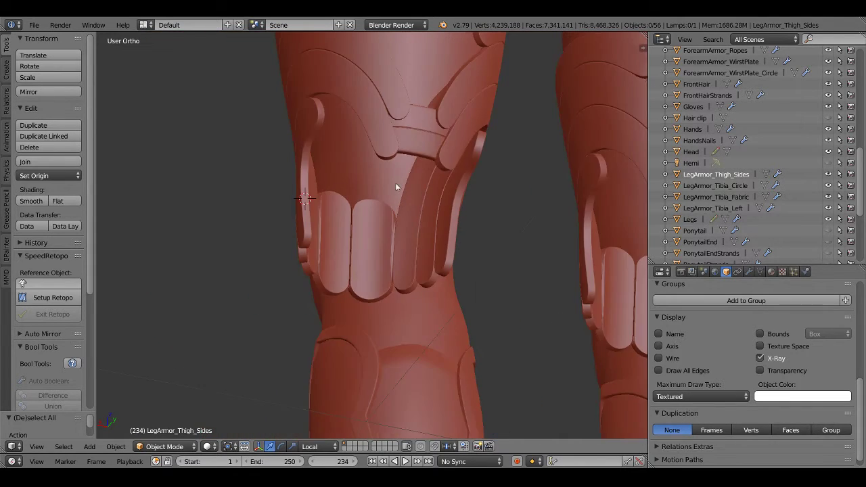
middle_click_drag(393, 192, 369, 208)
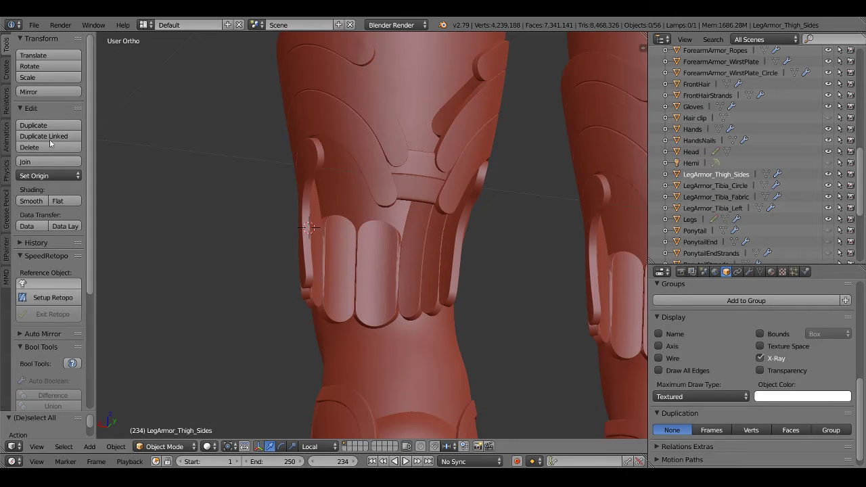
Select the LegArmor_Thigh_Sides armor and switch it to smooth shading
left_click(39, 201)
left_click(706, 175)
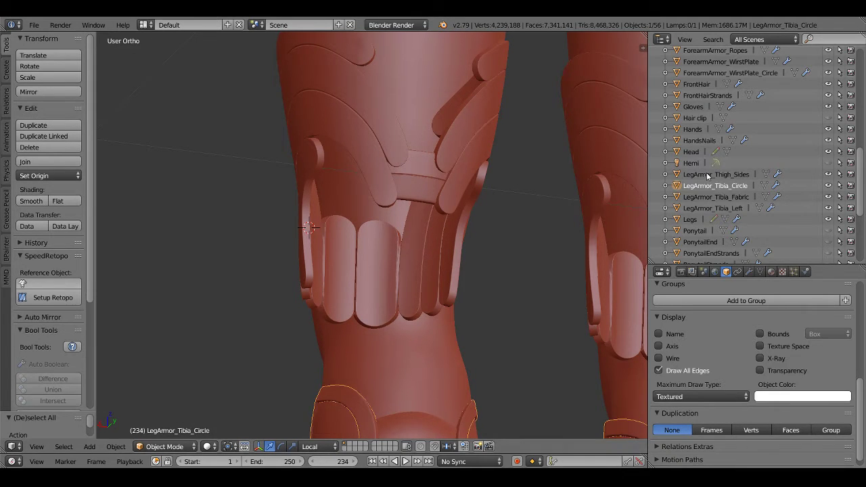
left_click(57, 201)
left_click(40, 201)
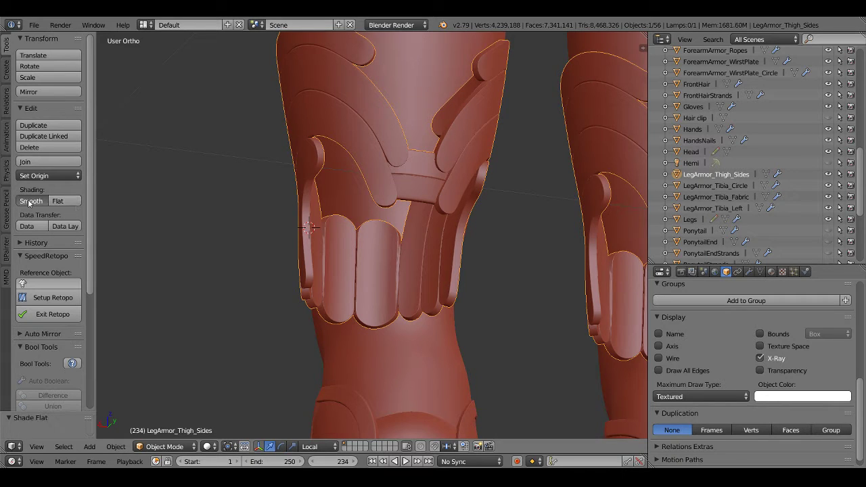
scroll(320, 232, "up", 1)
scroll(321, 231, "up", 3)
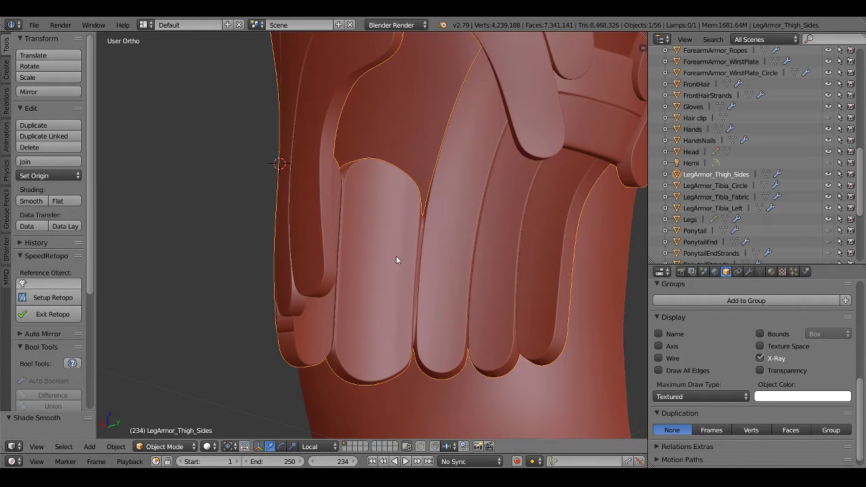
mouse_move(423, 253)
middle_mouse_down()
mouse_move(378, 235)
mouse_move(379, 260)
mouse_move(336, 292)
mouse_move(459, 299)
middle_mouse_up()
scroll(378, 260, "down", 4)
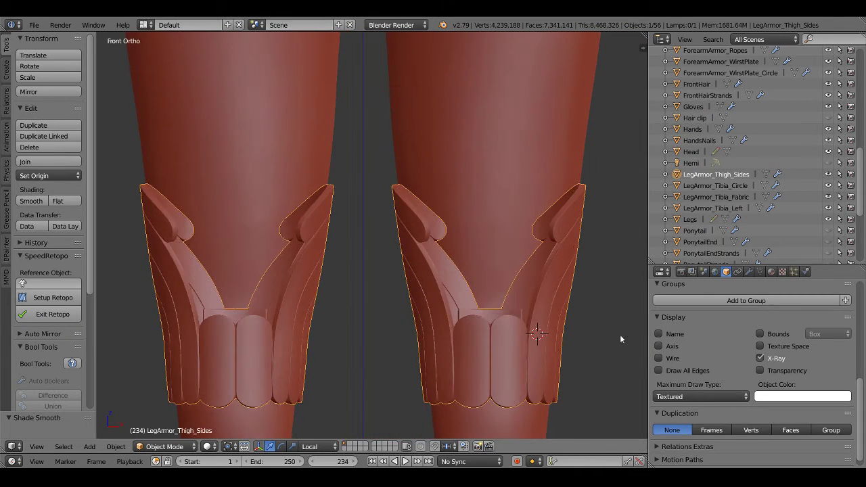
Turn off the armor's X-Ray display and save the file, confirming the overwrite
left_click(760, 358)
key("KP_1")
key("ctrl+s")
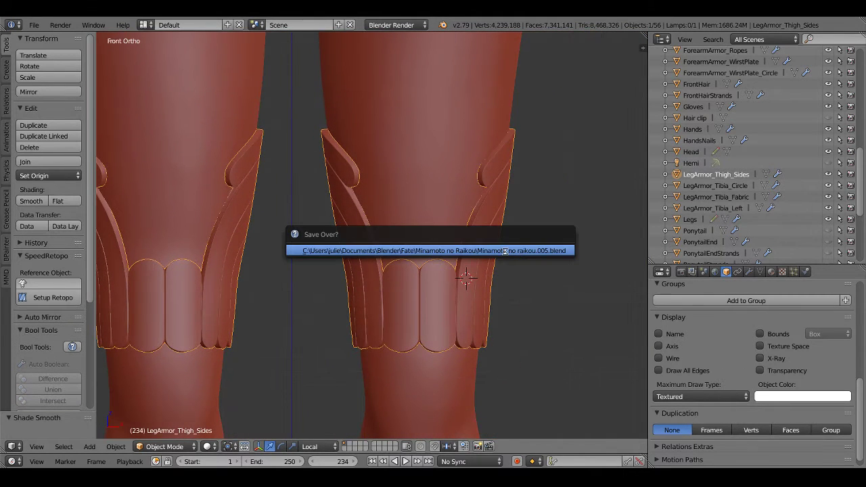
left_click(495, 253)
Compare the front and side views of the legs
scroll(424, 265, "down", 3)
mouse_move(429, 276)
middle_mouse_down()
mouse_move(442, 234)
mouse_move(350, 282)
mouse_move(264, 274)
mouse_move(436, 287)
middle_mouse_up()
key("KP_1")
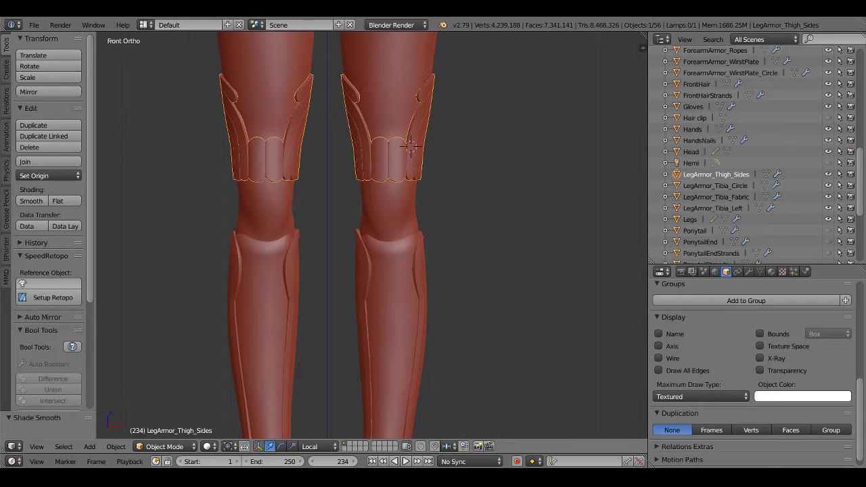
mouse_move(463, 204)
middle_mouse_down()
mouse_move(384, 209)
mouse_move(337, 200)
middle_mouse_up()
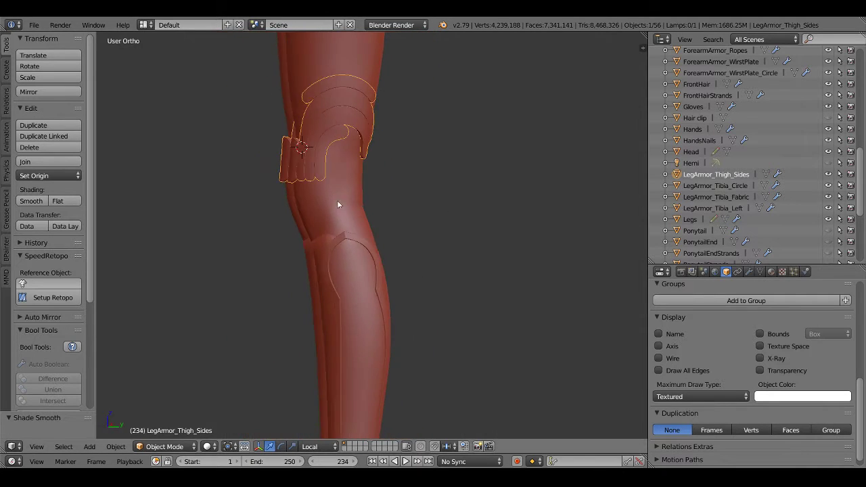
scroll(324, 192, "up", 4)
scroll(369, 238, "down", 1)
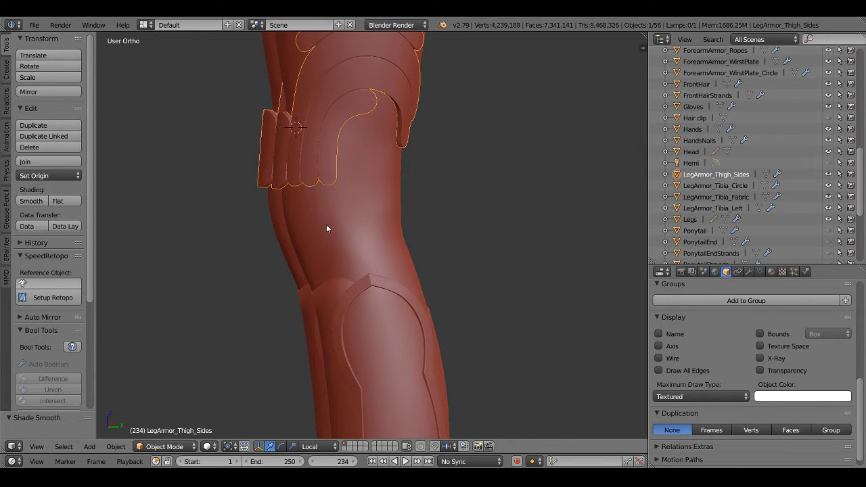
key("KP_1")
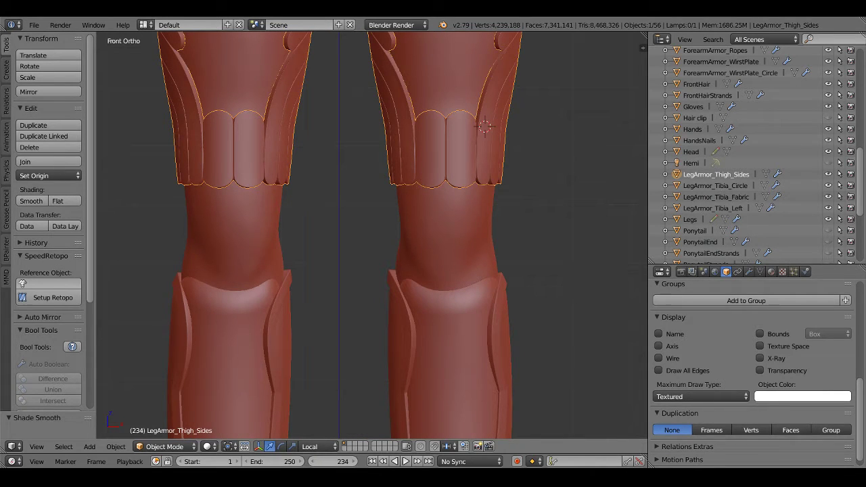
Centre the thigh in right-side wireframe view and select the Legs object as the retopology target
key("KP_3")
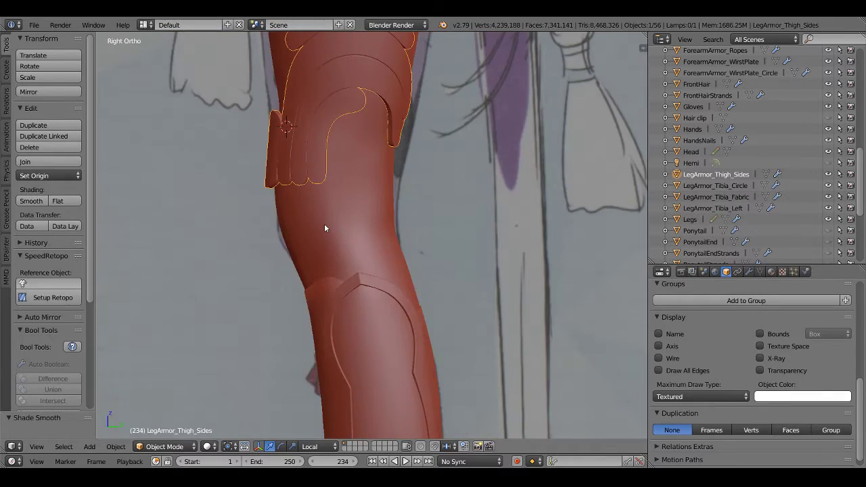
key("z")
scroll(322, 222, "up", 3)
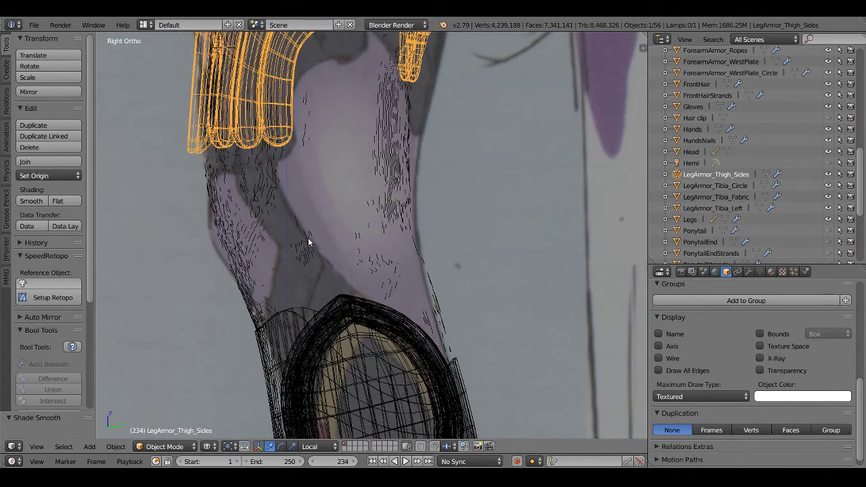
mouse_move(308, 240)
middle_mouse_down("shift")
mouse_move(367, 203)
mouse_move(386, 213)
mouse_move(364, 208)
mouse_move(346, 119)
middle_mouse_up("shift")
key("z")
key("KP_3")
key("z")
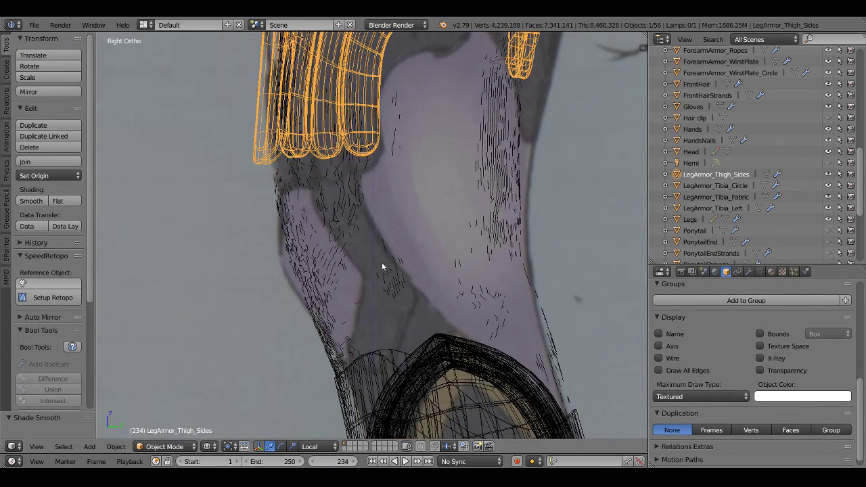
middle_click_drag(401, 348, 411, 241, "shift")
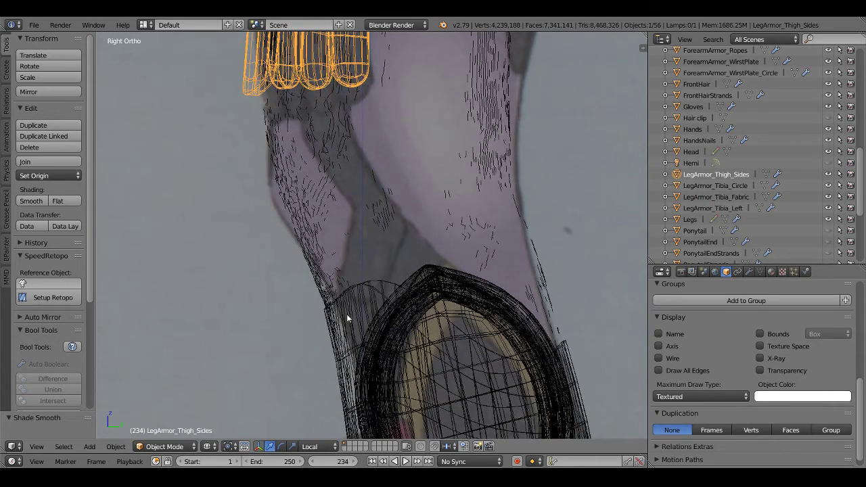
middle_click_drag(345, 149, 353, 181, "shift")
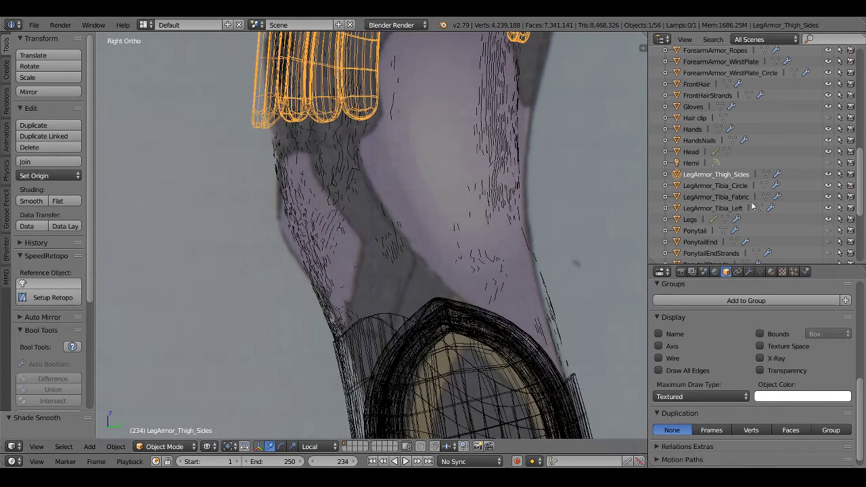
left_click(695, 221)
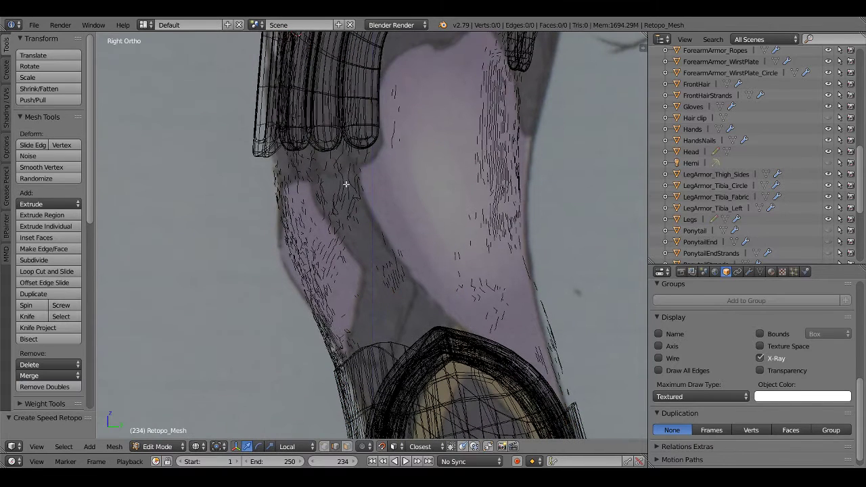
Place the first retopology vertex on the thigh and select it in vertex mode
right_click(353, 150, "ctrl")
key("z")
key("z")
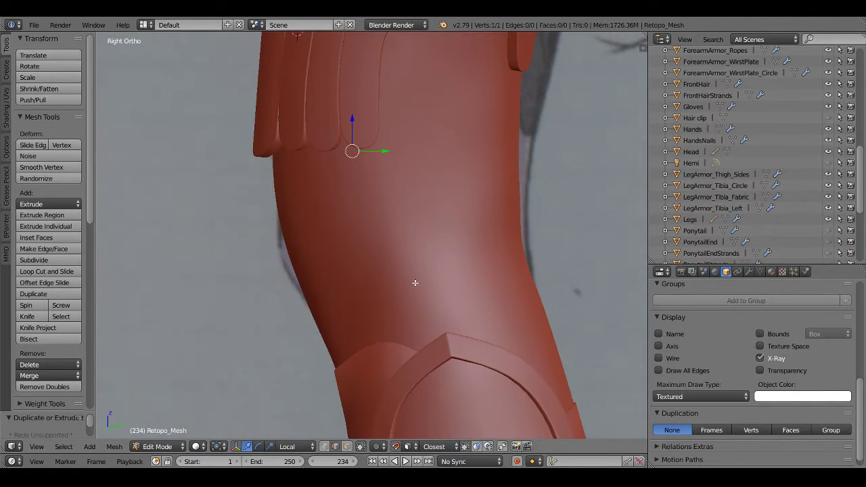
key("a")
key("ctrl+Tab")
left_click(410, 272)
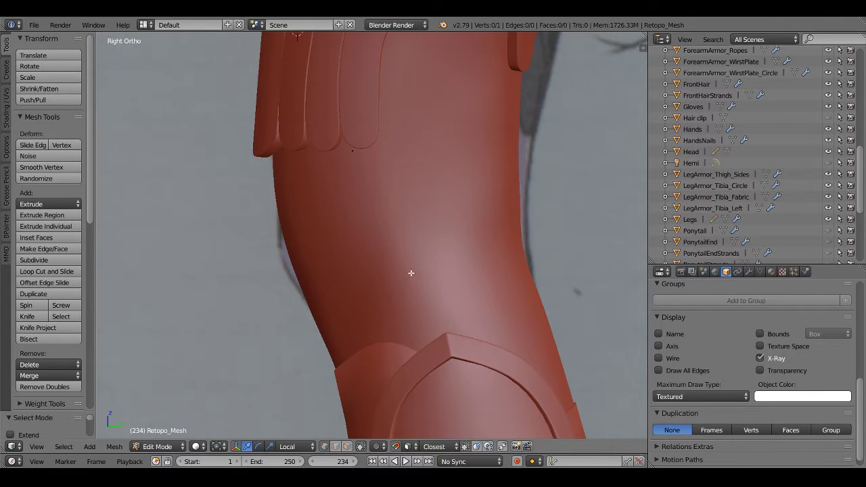
right_click(352, 151)
key("z")
Extrude two more vertices down the thigh, ending at the knee plate
key("e")
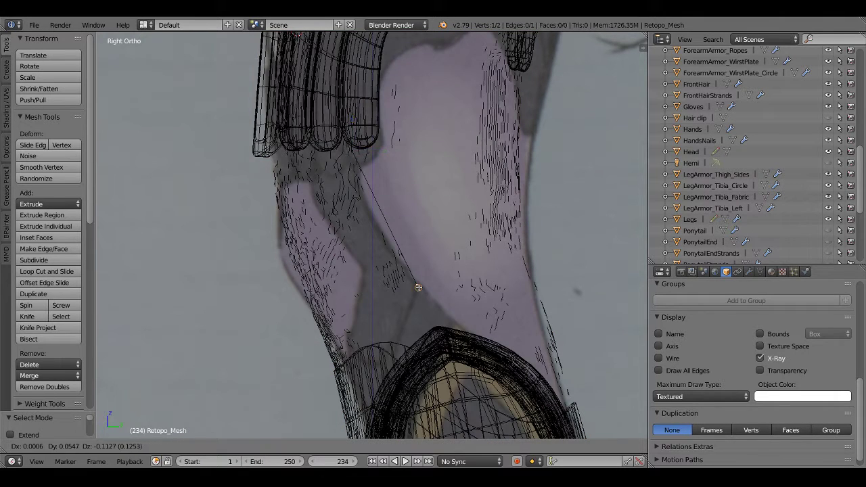
left_click(418, 286)
key("z")
key("z")
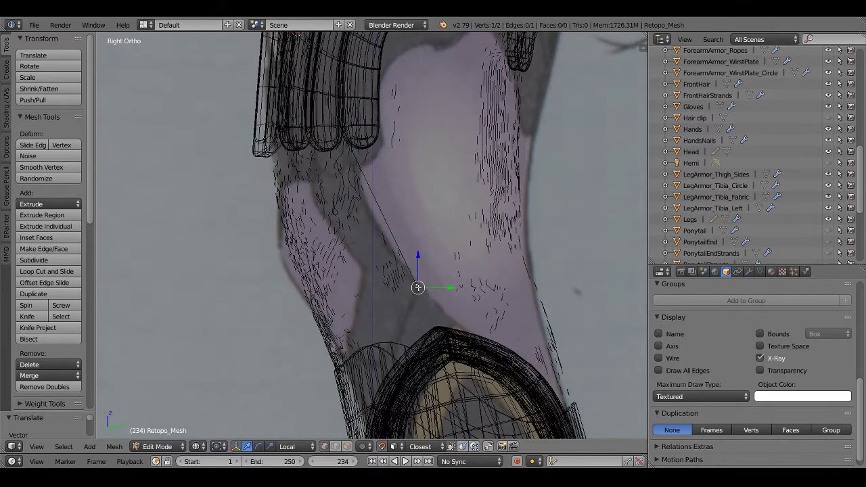
key("g")
left_click(424, 265)
key("z")
key("g")
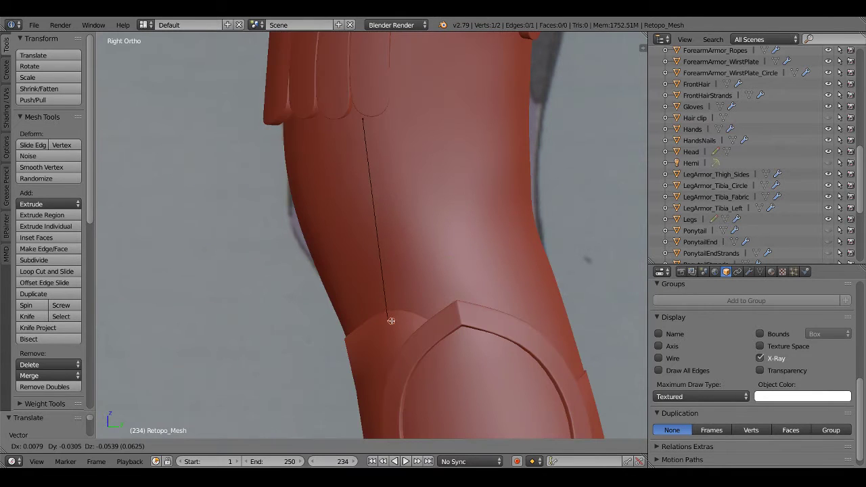
left_click(427, 273)
key("e")
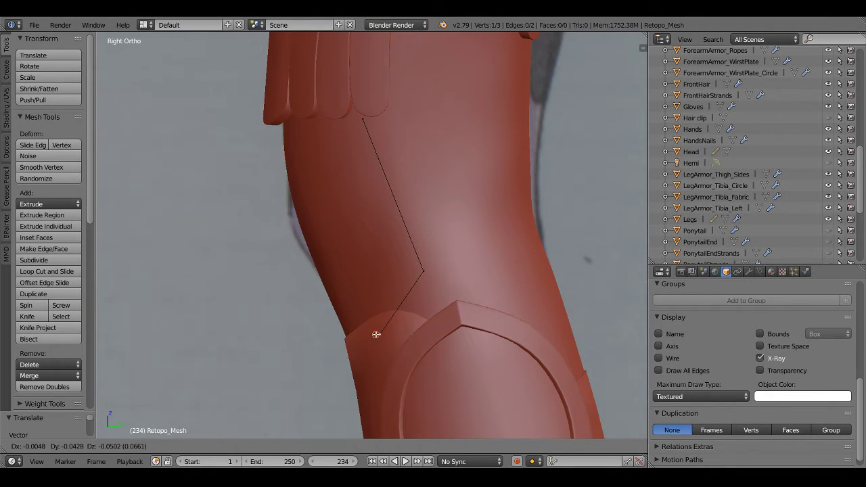
left_click(378, 327)
Check the vertex chain from front and side views and select its top vertex
key("KP_1")
key("z")
key("z")
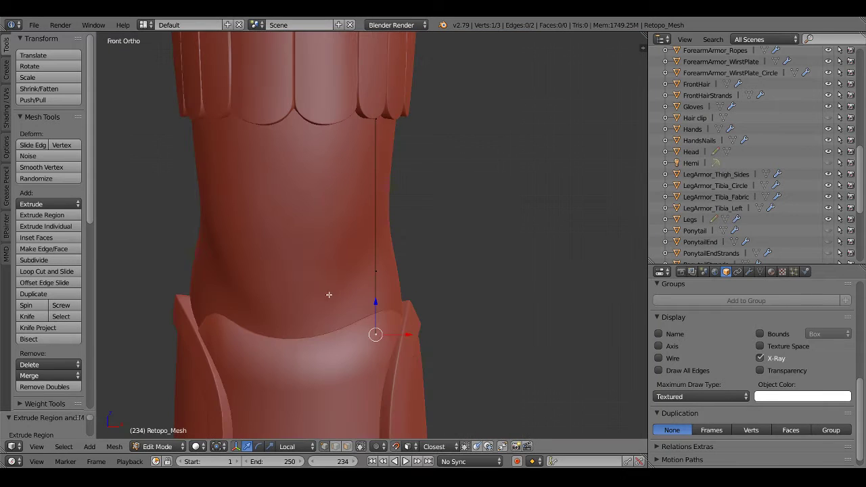
middle_click_drag(328, 296, 383, 300)
key("KP_3")
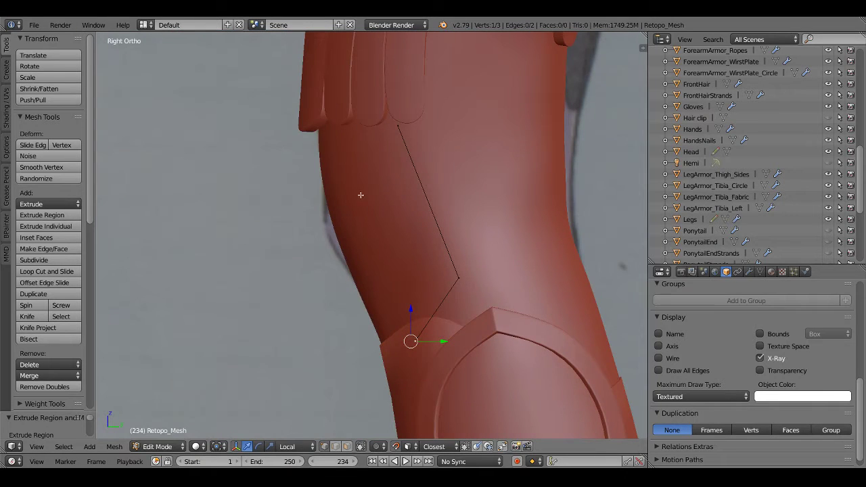
right_click(396, 127)
mouse_move(398, 249)
middle_mouse_down()
mouse_move(351, 270)
mouse_move(387, 203)
mouse_move(382, 224)
mouse_move(424, 212)
middle_mouse_up()
key("ctrl+KP_3")
mouse_move(393, 152)
middle_mouse_down("shift")
mouse_move(401, 175)
mouse_move(381, 169)
middle_mouse_up("shift")
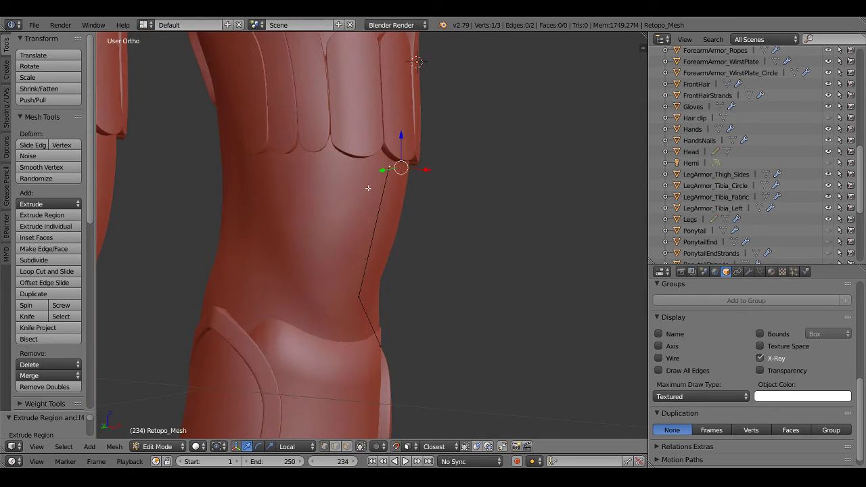
Extrude a fourth vertex up under the armor flap, then show modifiers and select Legs
key("e")
left_click(250, 166)
middle_click_drag(269, 205, 245, 176)
key("g")
left_click(233, 171)
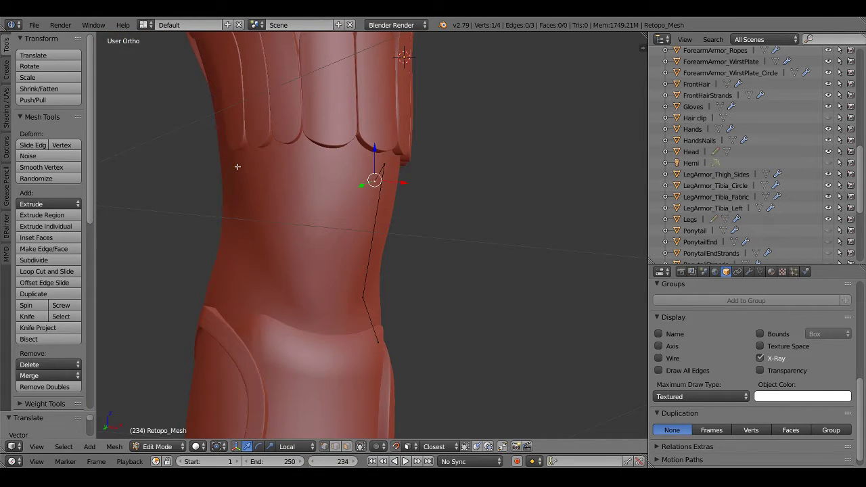
left_click(748, 271)
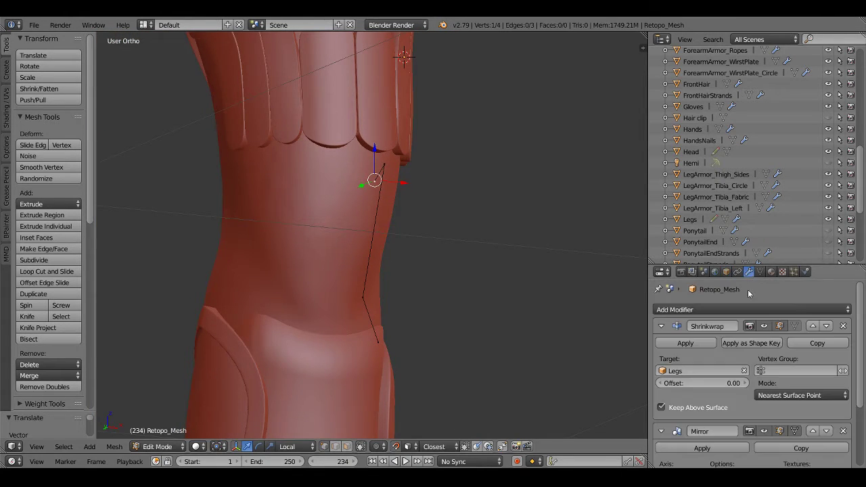
left_click(690, 219)
scroll(416, 253, "down", 2)
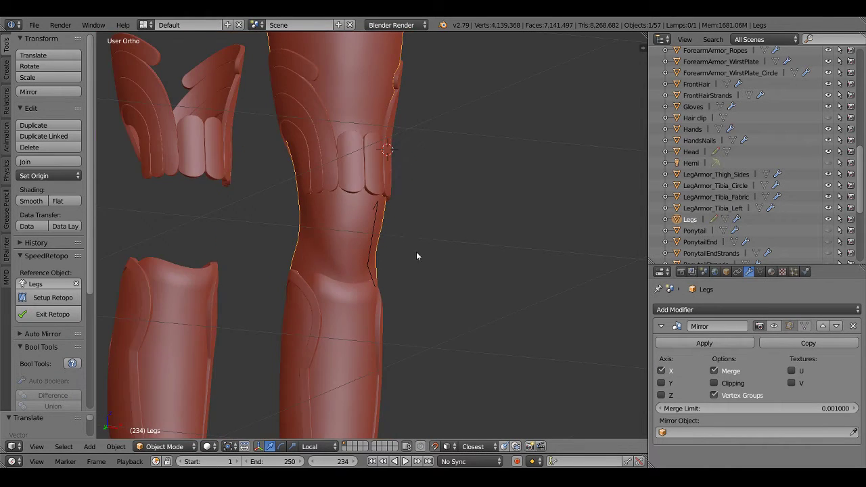
scroll(416, 256, "up", 2)
left_click(737, 175)
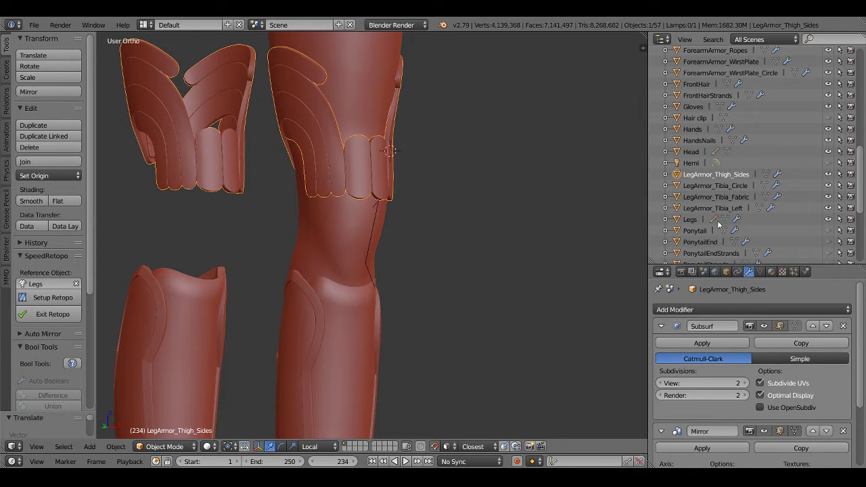
left_click(828, 175)
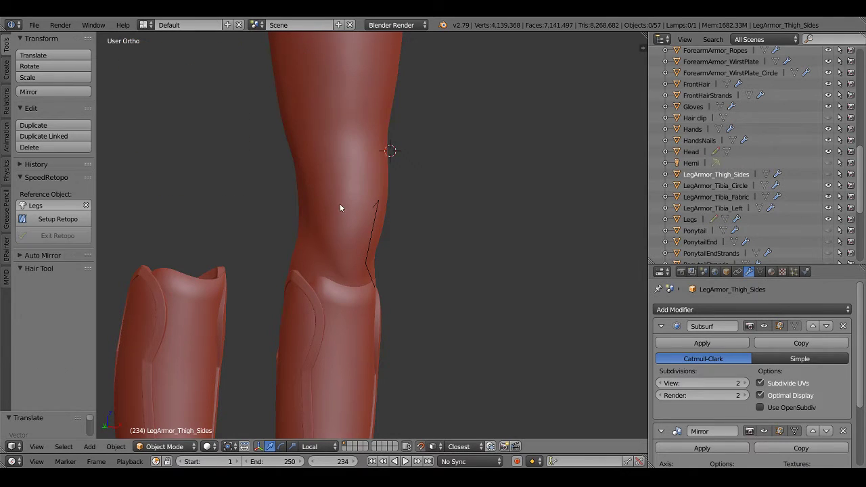
mouse_move(340, 203)
middle_mouse_down()
mouse_move(276, 205)
mouse_move(368, 215)
mouse_move(494, 201)
mouse_move(446, 234)
middle_mouse_up()
left_click(829, 175)
key("KP_3")
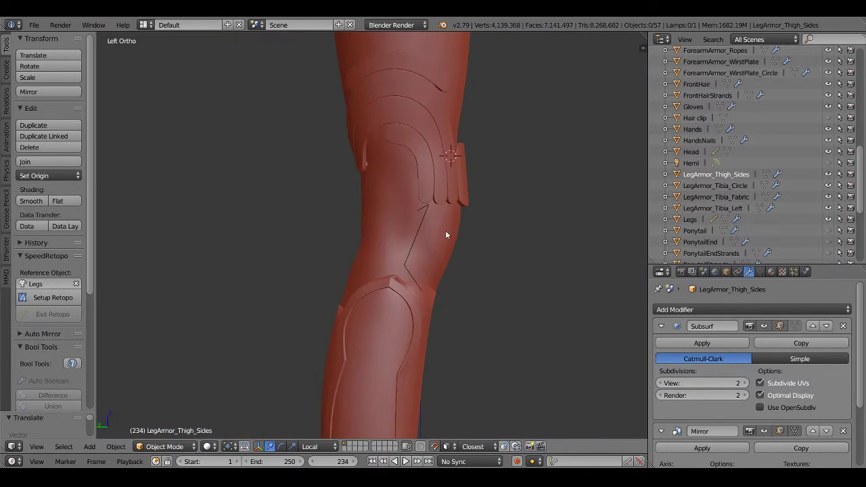
key("ctrl+KP_3")
right_click(465, 222)
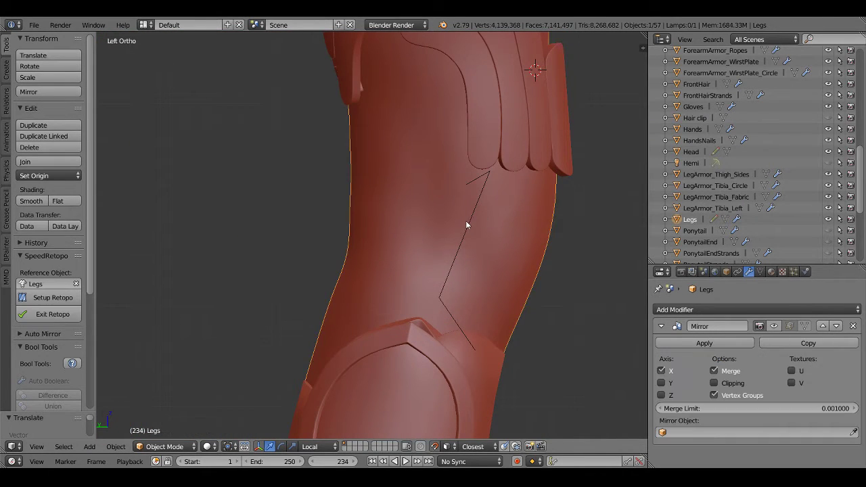
scroll(683, 222, "down", 5)
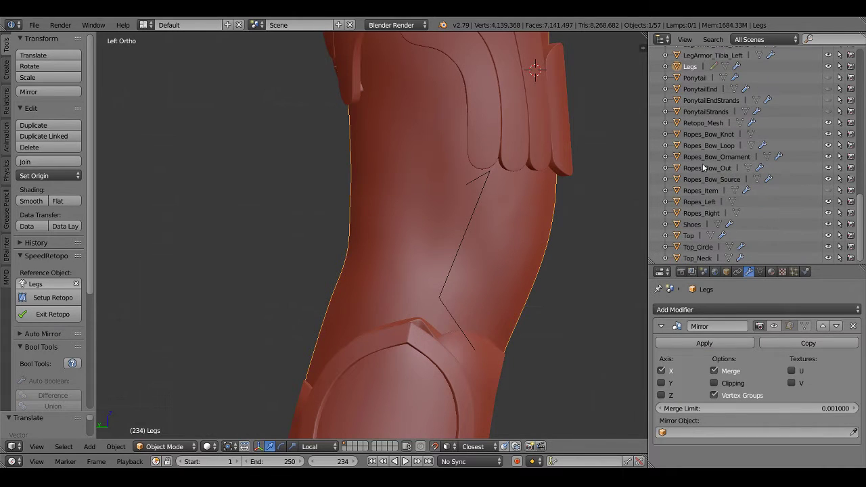
left_click(700, 122)
key("Tab")
middle_click_drag(480, 213, 412, 241, "shift")
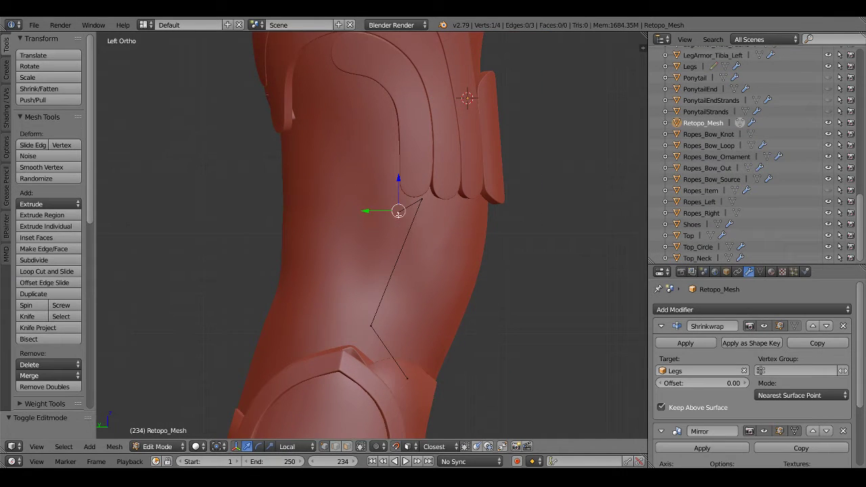
Move the selected vertex to the armor edge and delete an unwanted extruded vertex
key("g")
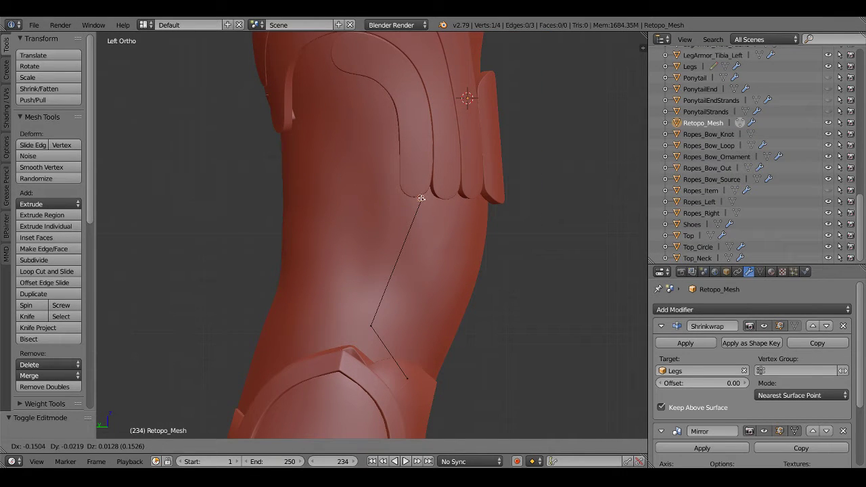
left_click(421, 198)
middle_click_drag(421, 202, 399, 207, "shift")
key("e")
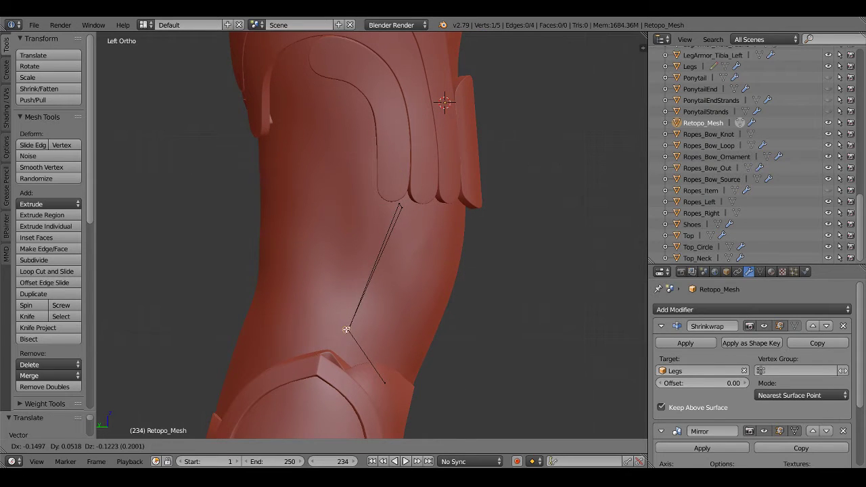
left_click(346, 329)
middle_click_drag(347, 330, 371, 292)
key("x")
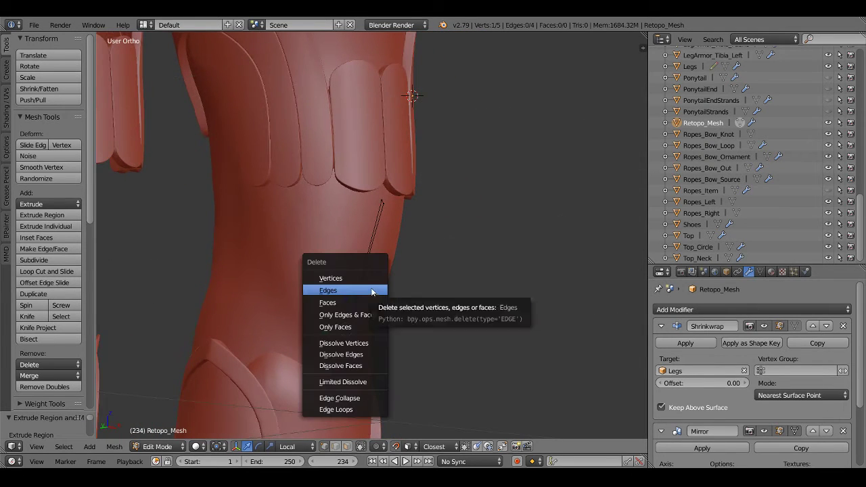
left_click(371, 279)
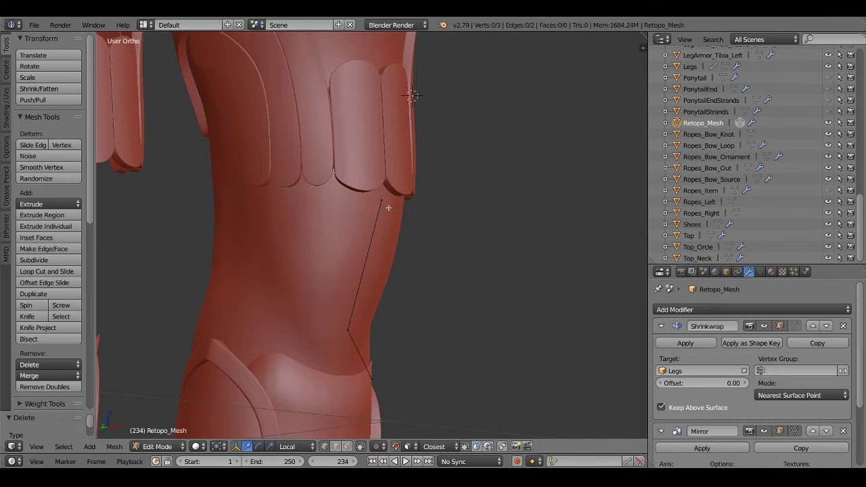
Re-extrude a new vertex from the top of the chain and position it
right_click(382, 202)
key("e")
left_click(309, 241)
mouse_move(309, 242)
middle_mouse_down()
mouse_move(303, 276)
mouse_move(257, 243)
middle_mouse_up()
key("g")
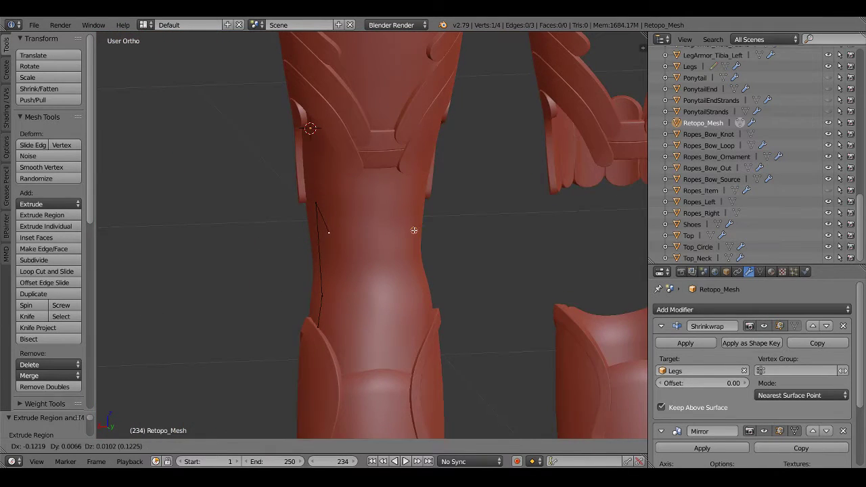
left_click(414, 230)
middle_click_drag(414, 245, 395, 230)
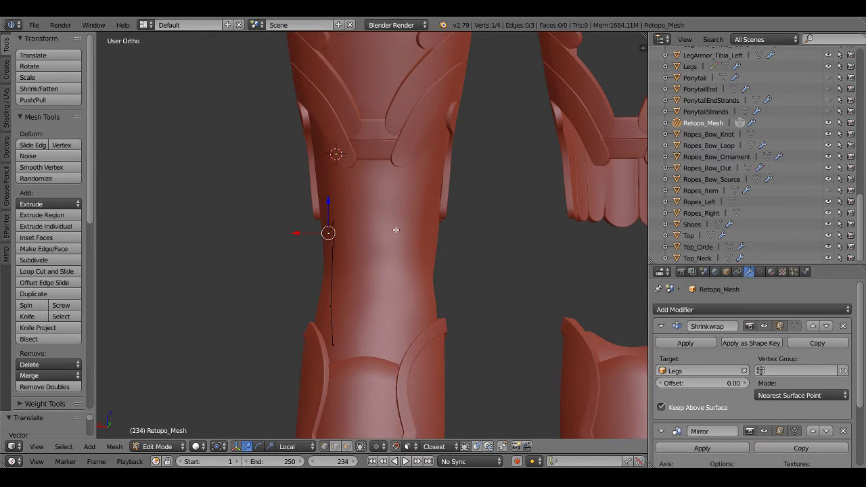
Set the retopo mesh's origin to the 3D cursor at world centre, then return to Edit Mode
key("Tab")
left_click(49, 175)
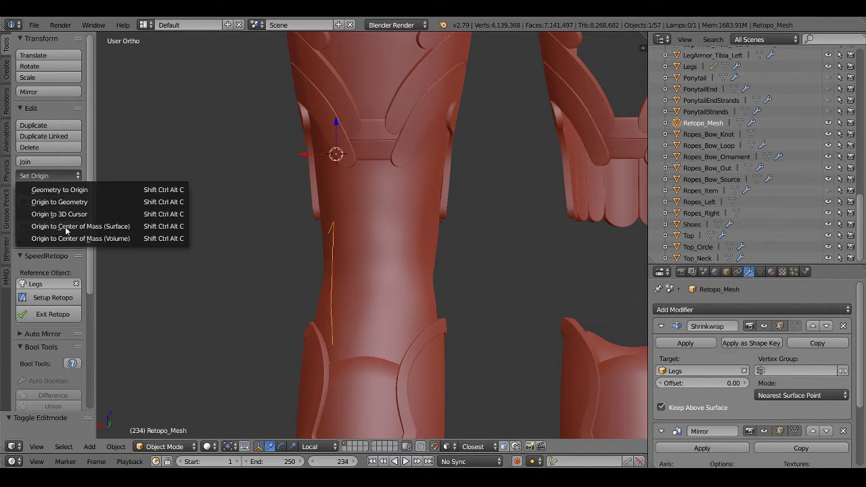
left_click(57, 217)
key("shift+s")
left_click(265, 218)
left_click(31, 201)
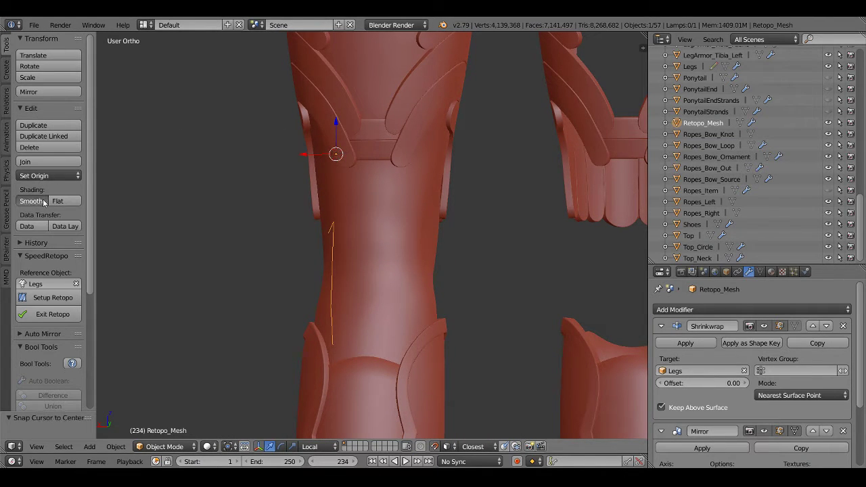
left_click(44, 176)
left_click(70, 202)
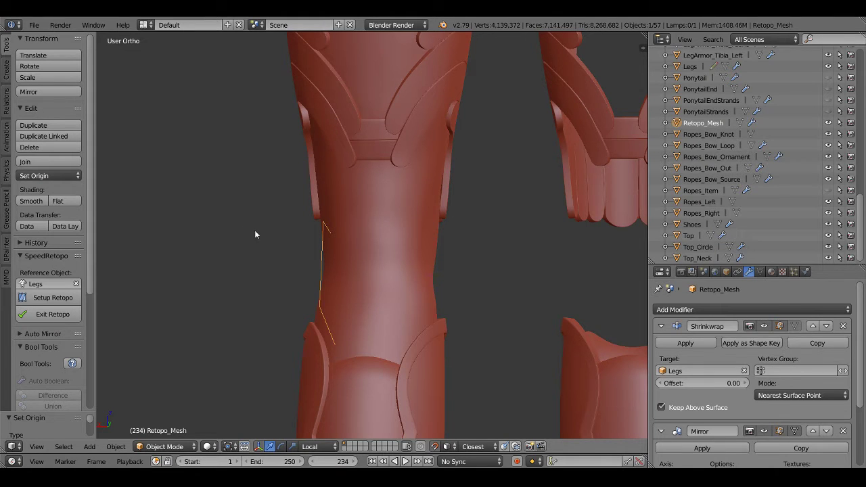
mouse_move(255, 235)
middle_mouse_down()
mouse_move(416, 232)
mouse_move(762, 356)
middle_mouse_up()
key("Tab")
Remove the Mirror modifier from the retopo mesh and reposition the top vertex in side view
left_click(842, 431)
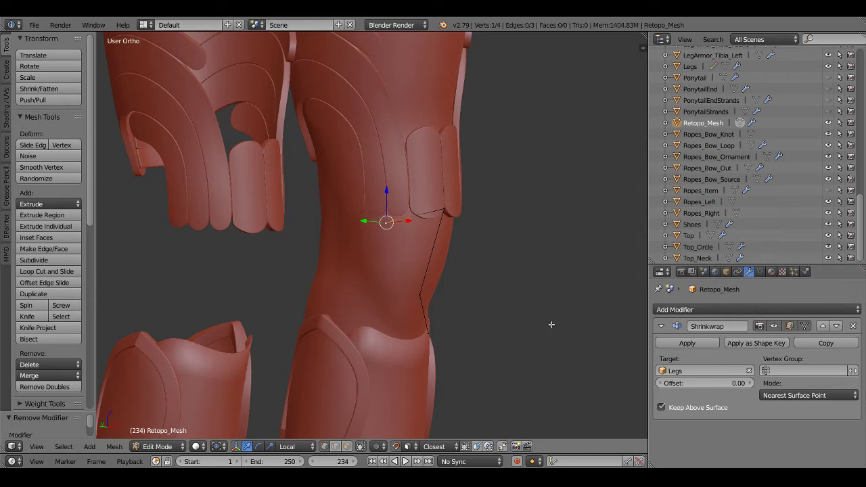
middle_click_drag(551, 323, 382, 246)
key("KP_3")
scroll(382, 246, "up", 3)
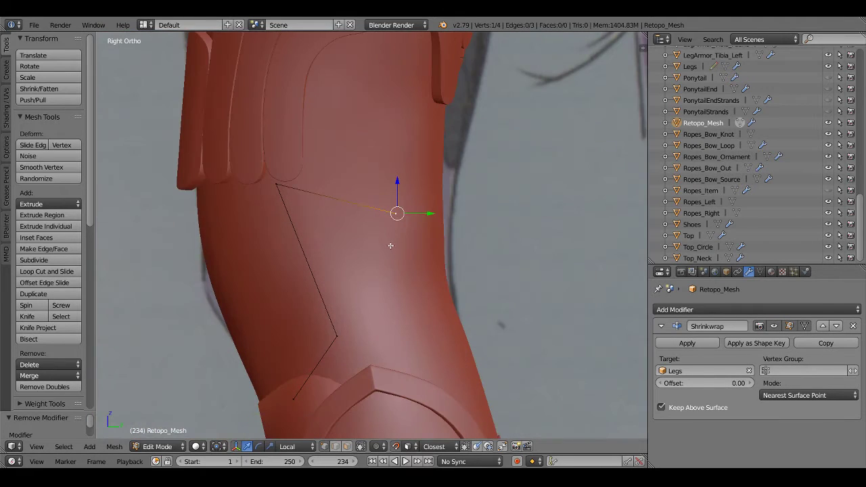
key("ctrl+KP_3")
key("g")
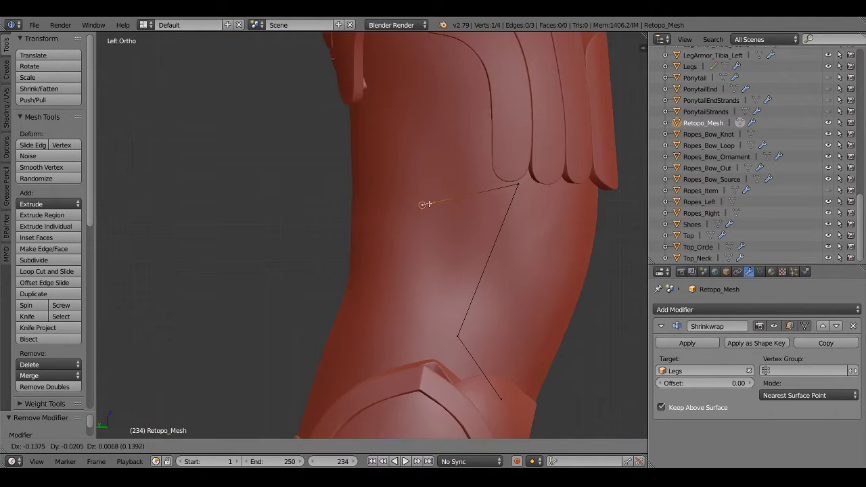
left_click(517, 184)
Place the top vertex under the upper armor plate, checking the reference in wireframe
middle_click_drag(517, 184, 406, 179, "shift")
key("z")
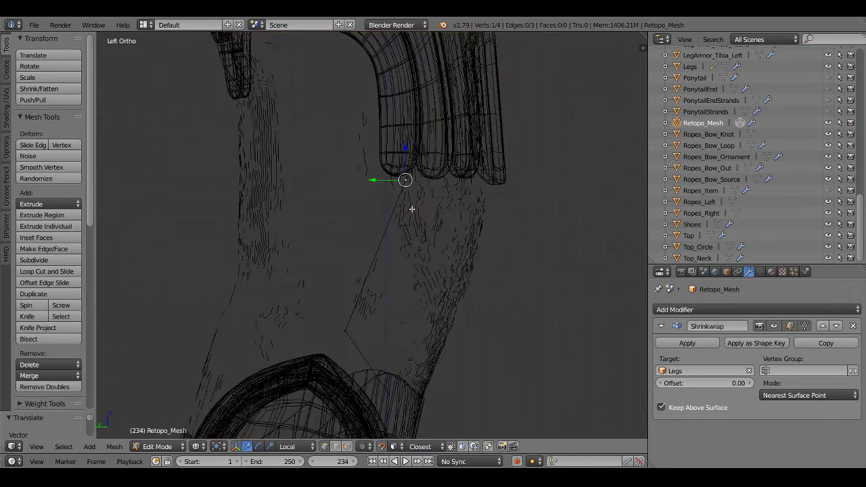
key("z")
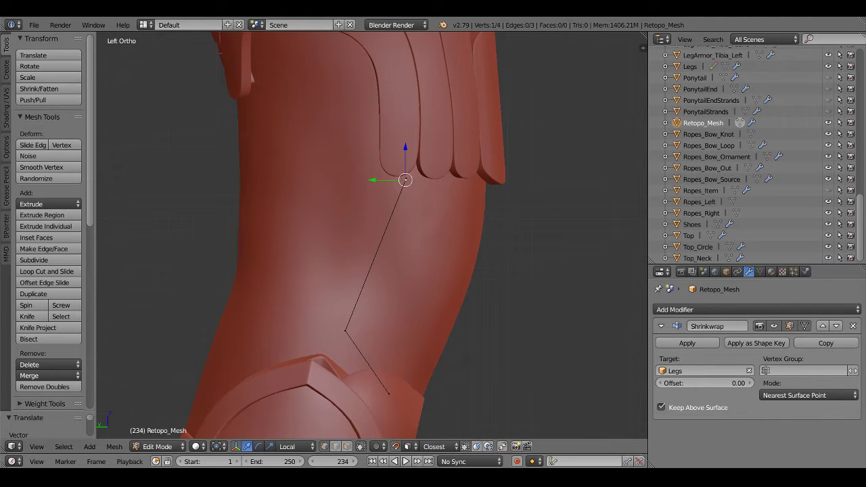
key("g")
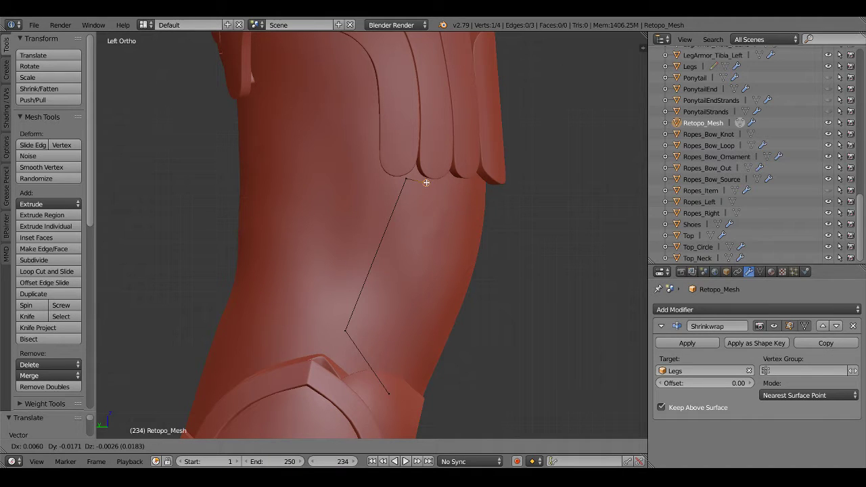
left_click(426, 181)
key("g")
left_click(426, 183)
Extrude vertices down the strap line and below the upper armor plate
key("e")
left_click(368, 327)
key("e")
left_click(400, 179)
key("g")
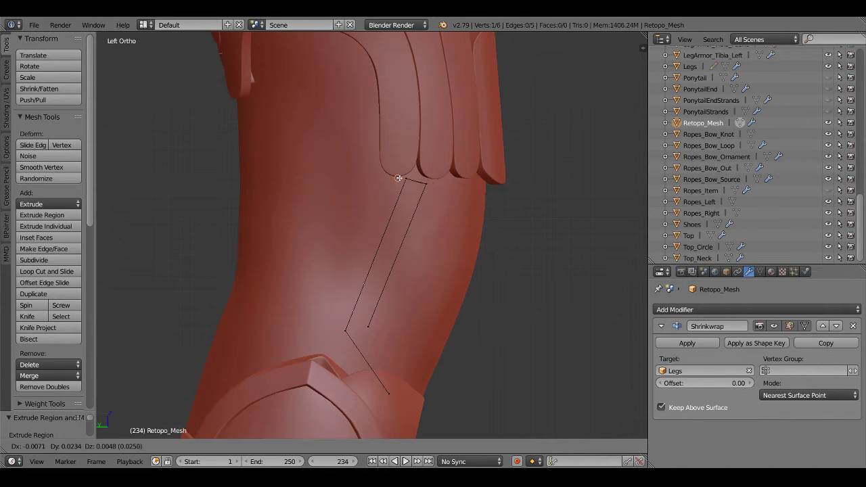
left_click(399, 178)
key("e")
left_click(339, 325)
Extrude from the top vertex across and down the other strap edge to the lower thigh
right_click(409, 179)
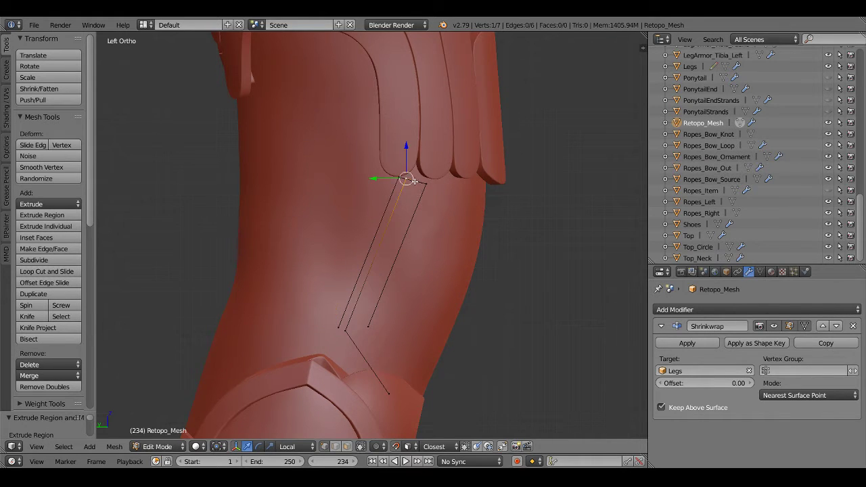
key("ctrl+KP_3")
key("g")
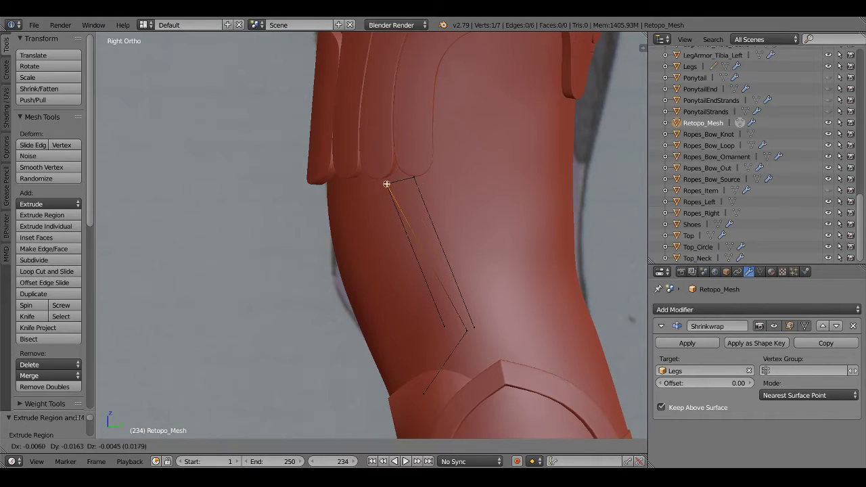
left_click(386, 184)
key("e")
left_click(416, 178)
key("e")
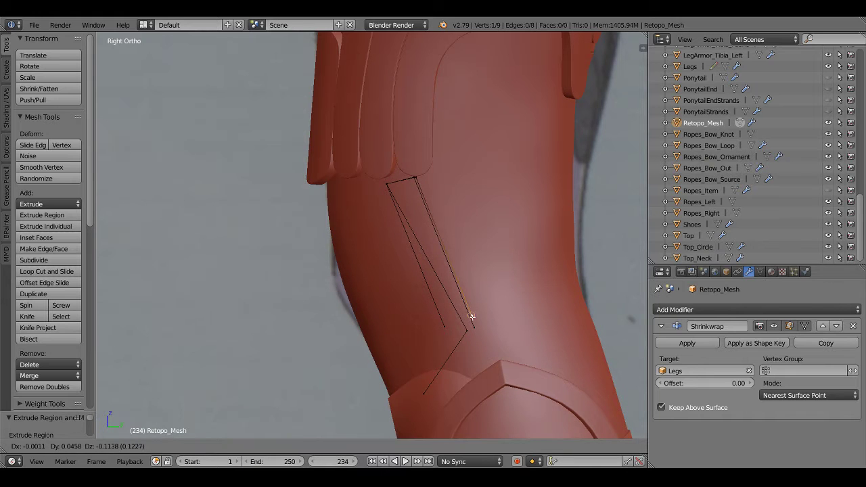
left_click(476, 329)
Delete the unwanted top edge using edge selection mode, then return to vertex mode
middle_click_drag(395, 262, 383, 259)
key("ctrl+Tab")
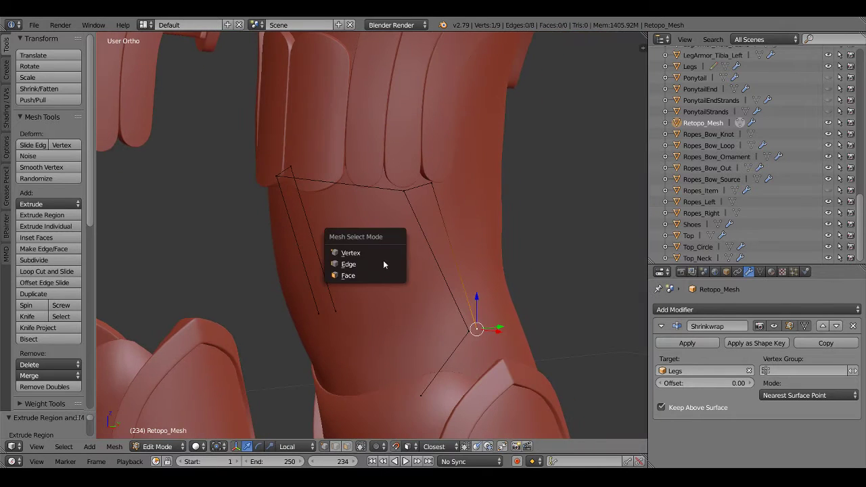
key("Return")
right_click(360, 182)
left_click(361, 187)
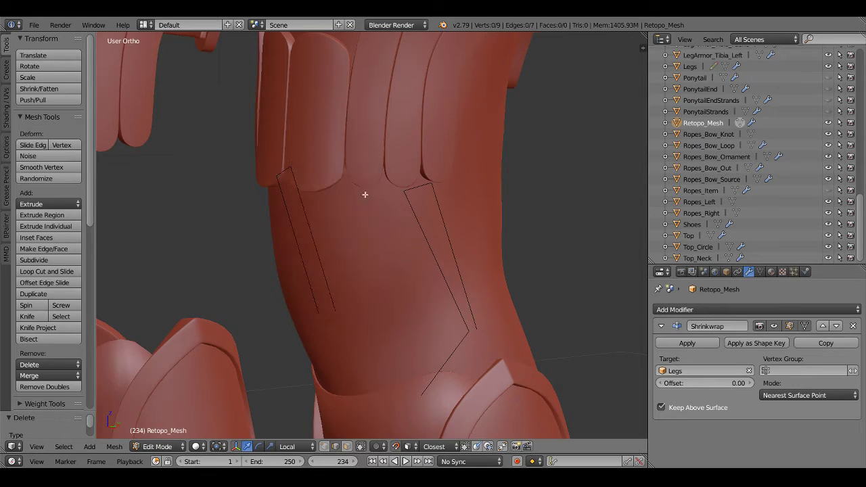
middle_click_drag(367, 194, 406, 236)
key("ctrl+Tab")
Reposition the lower end vertex of the strap in the right side view
key("KP_3")
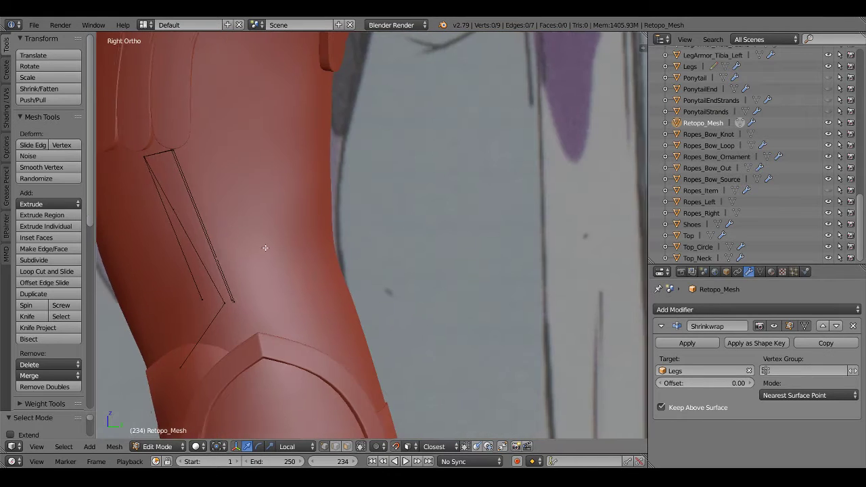
scroll(264, 248, "up", 2)
middle_click_drag(265, 248, 386, 253, "shift")
right_click(373, 244)
key("g")
left_click(343, 244)
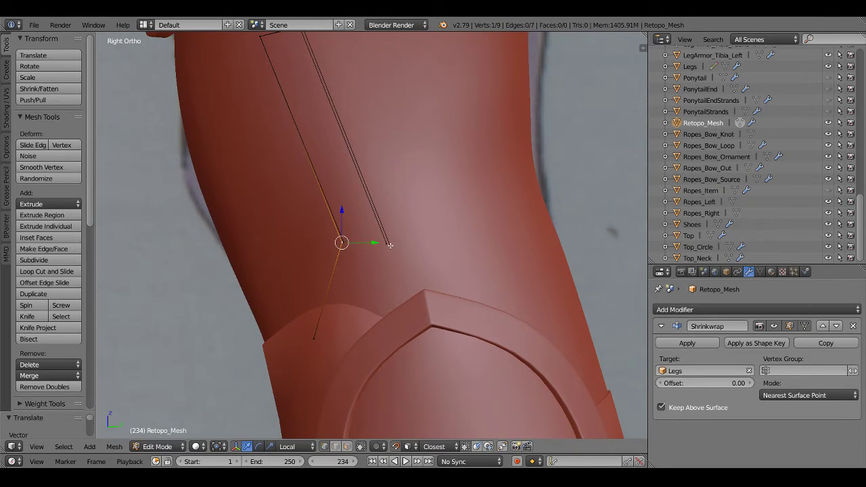
right_click(389, 244)
scroll(362, 228, "down", 1)
Extrude a vertex from the strap end to just above the knee armor
key("KP_1")
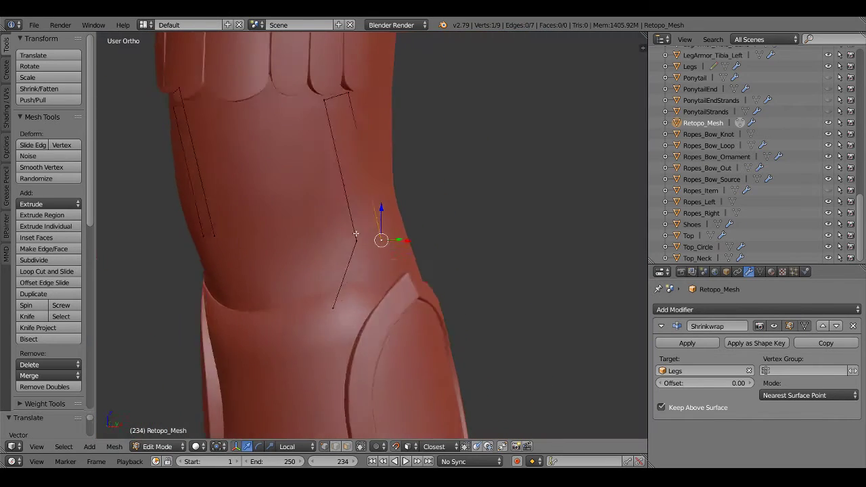
key("e")
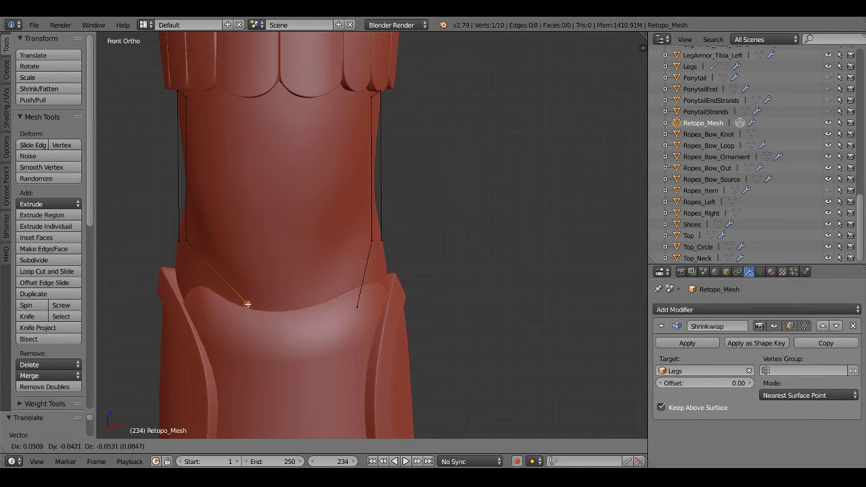
left_click(248, 305)
key("KP_3")
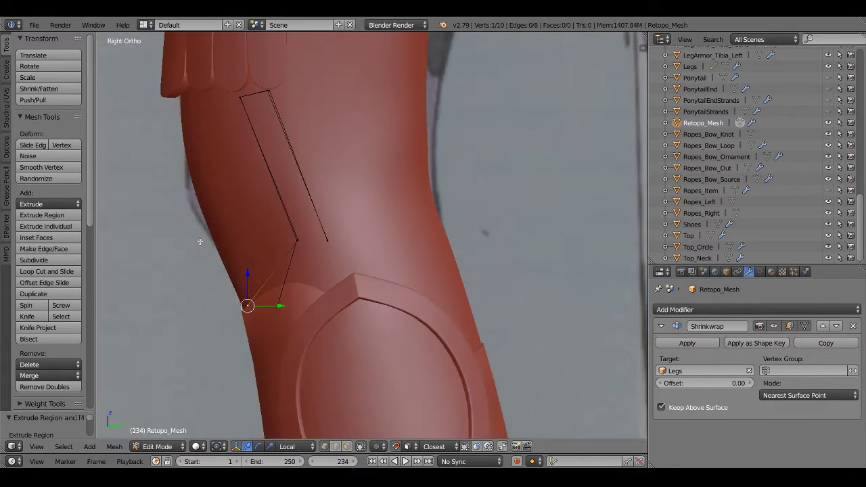
right_click(296, 245)
middle_click_drag(295, 245, 273, 312)
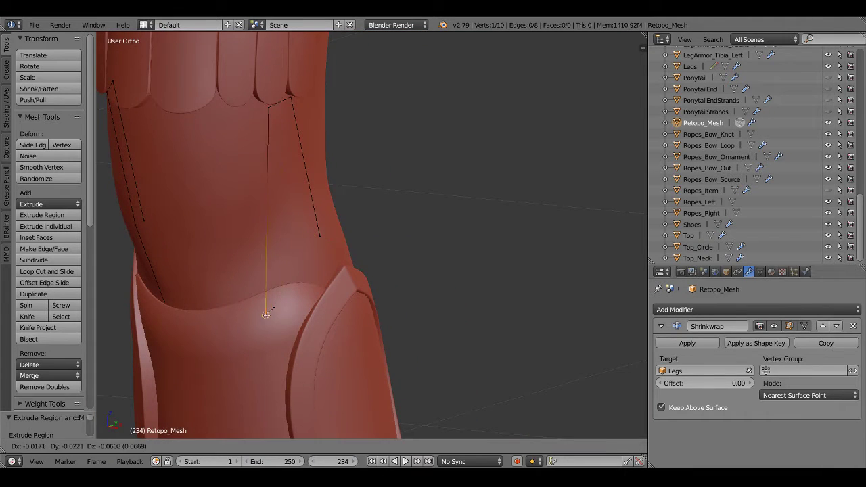
right_click(272, 311)
Add a vertex toward the knee centre and set the left endpoint on the armor edge
key("KP_1")
middle_click_drag(248, 279, 414, 284, "shift")
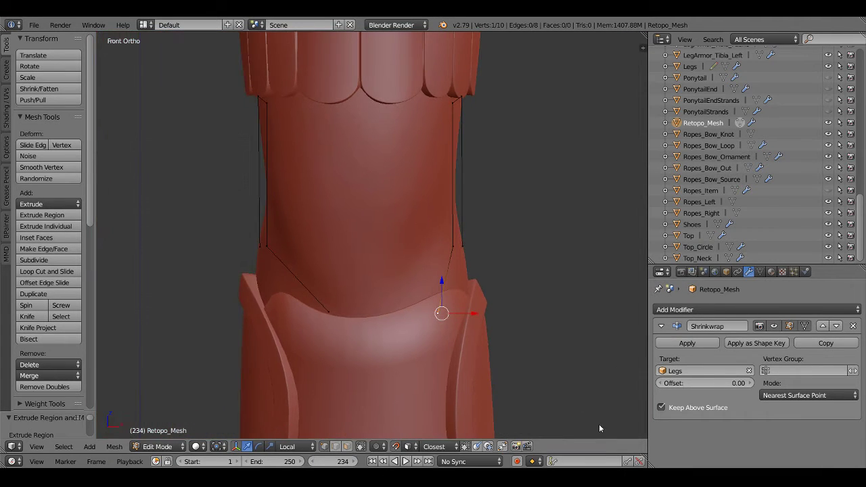
key("g")
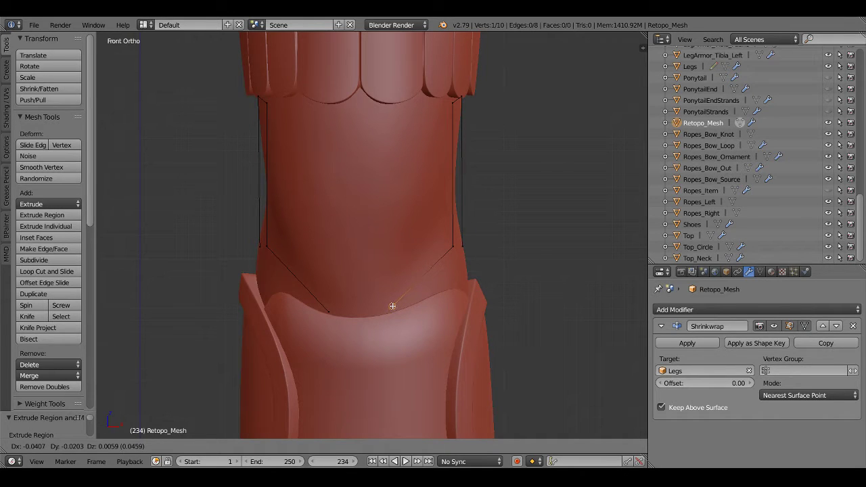
left_click(391, 304)
right_click(328, 312)
key("g")
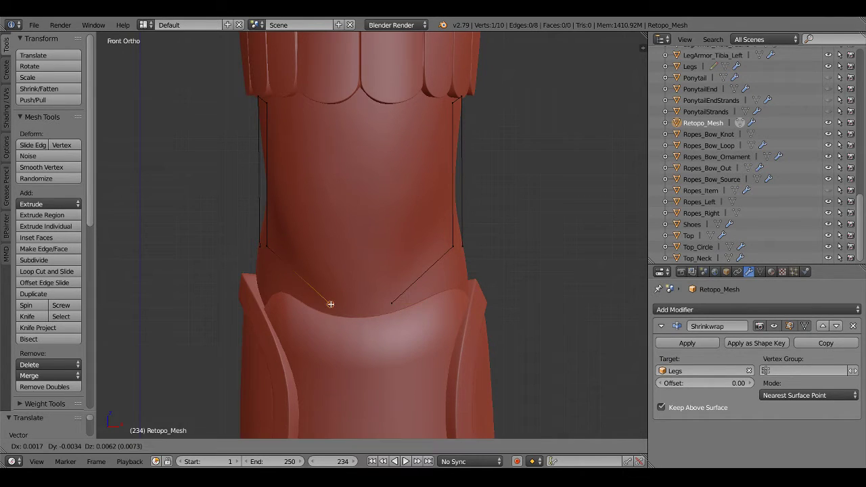
left_click(330, 304)
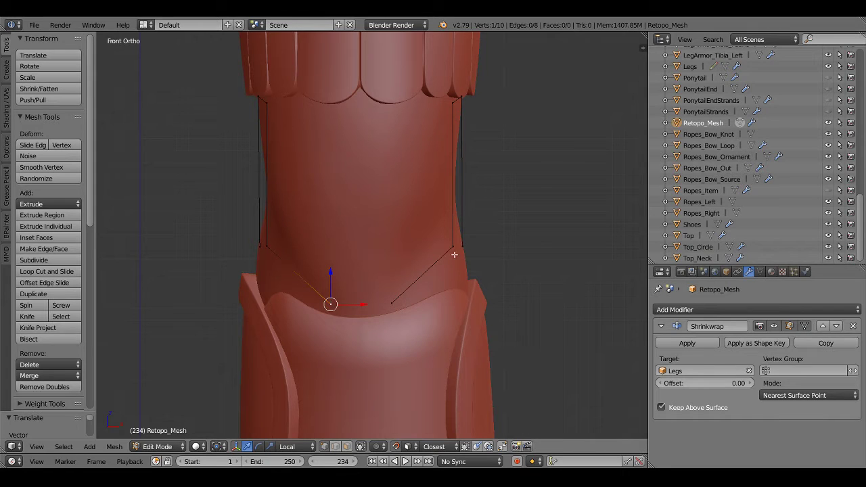
Extrude a new vertex from the strap's lower end, checking the reference in wireframe
key("KP_3")
key("z")
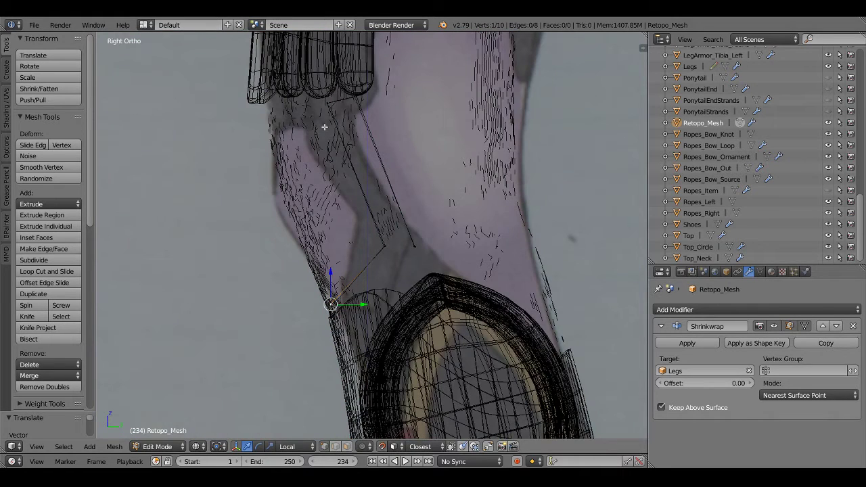
scroll(340, 107, "up", 1)
key("z")
scroll(371, 209, "up", 1)
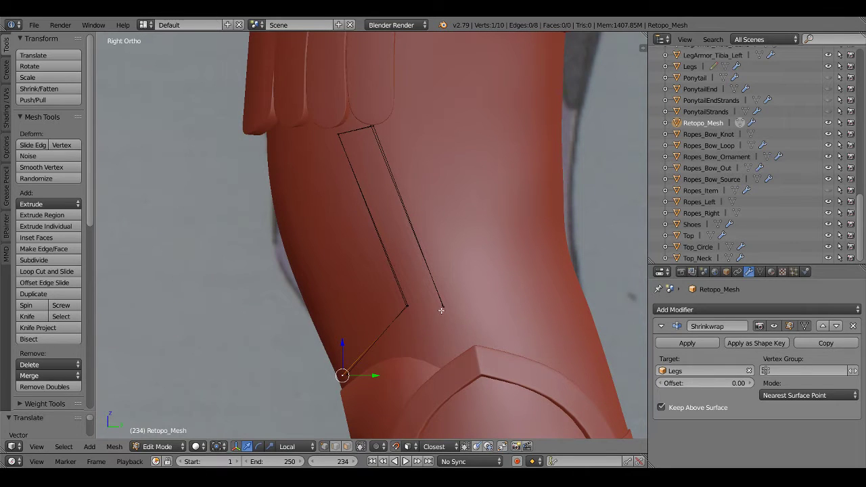
right_click(441, 310)
middle_click_drag(427, 338, 442, 253, "shift")
key("e")
left_click(347, 333)
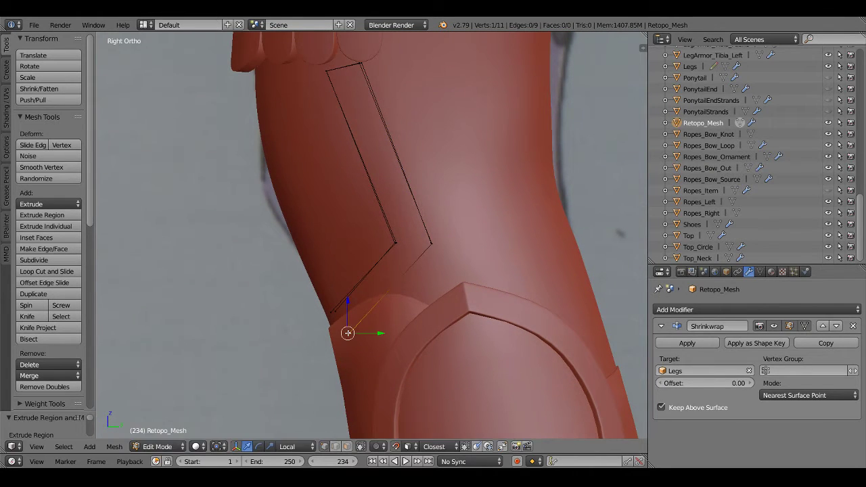
Extrude a vertex toward the knee centre above the armor and adjust the outer lower vertex
key("KP_1")
scroll(326, 335, "up", 1)
key("e")
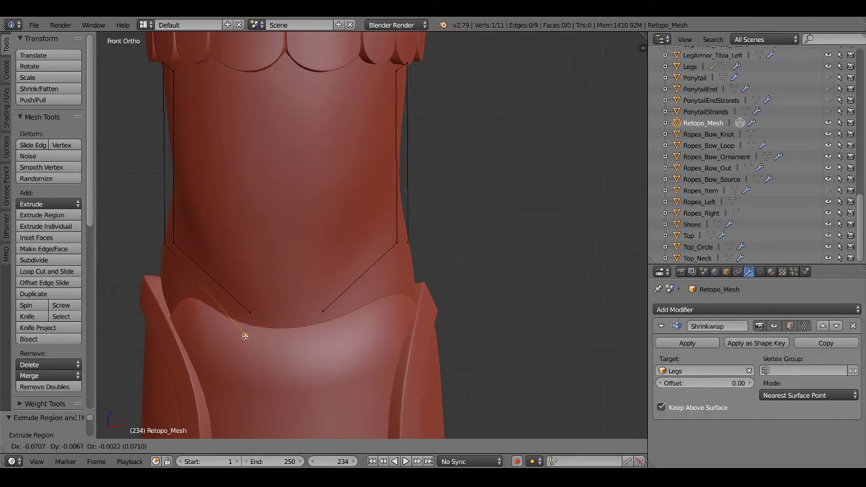
left_click(248, 336)
right_click(179, 239)
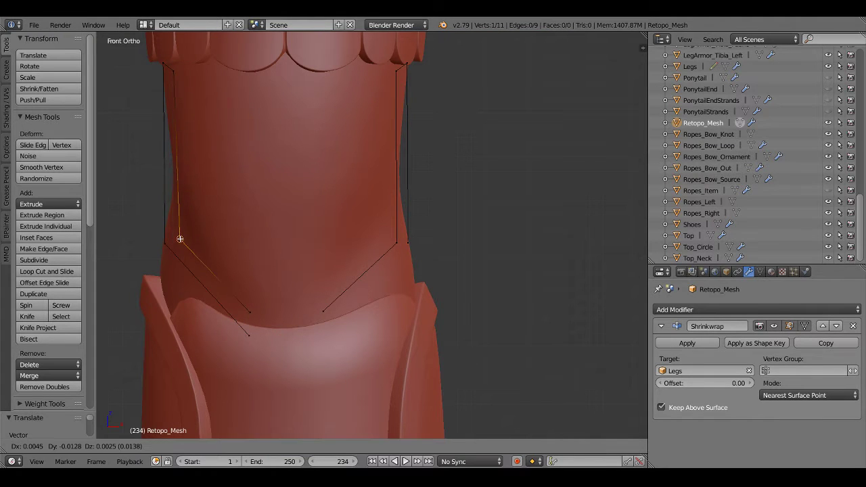
middle_click_drag(180, 239, 263, 242)
key("KP_3")
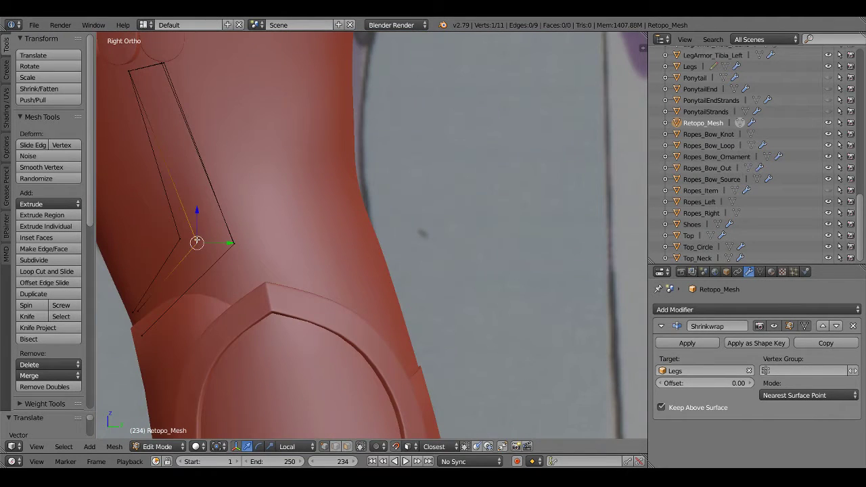
key("g")
left_click(182, 238)
Extrude the right-side lower vertex toward the centre above the armor and select vertices to join
key("KP_1")
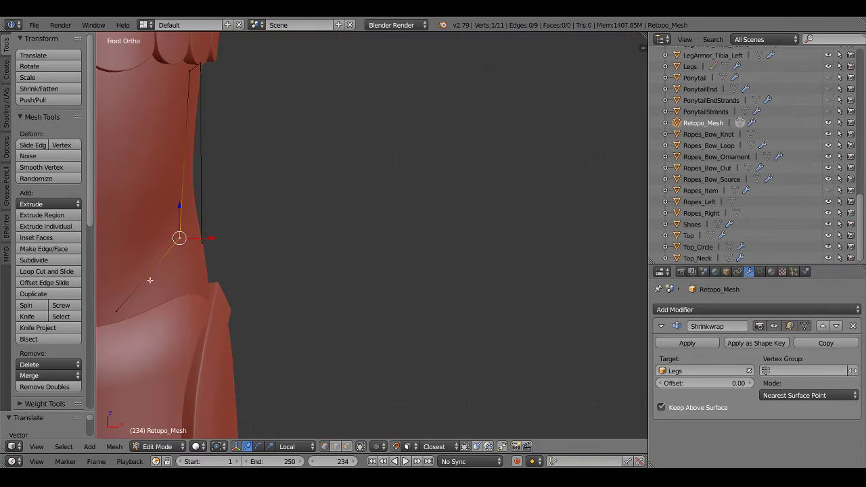
scroll(149, 276, "up", 3)
right_click(429, 204, "shift")
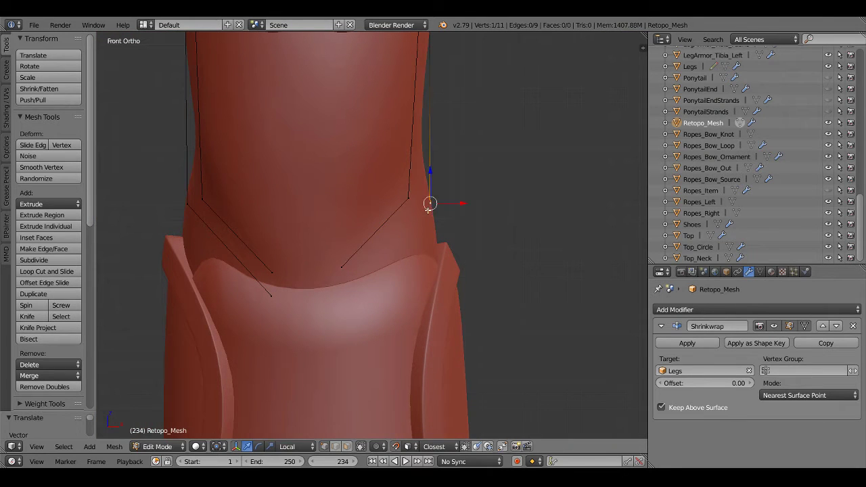
key("e")
left_click(337, 296)
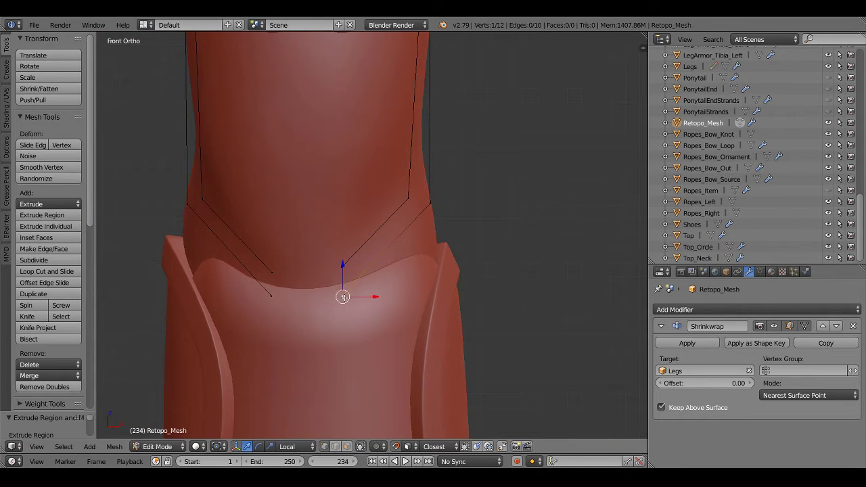
right_click(273, 274, "shift")
Fill the first face and align its lower centre vertices on the armor edge
key("f")
right_click(273, 274)
key("g")
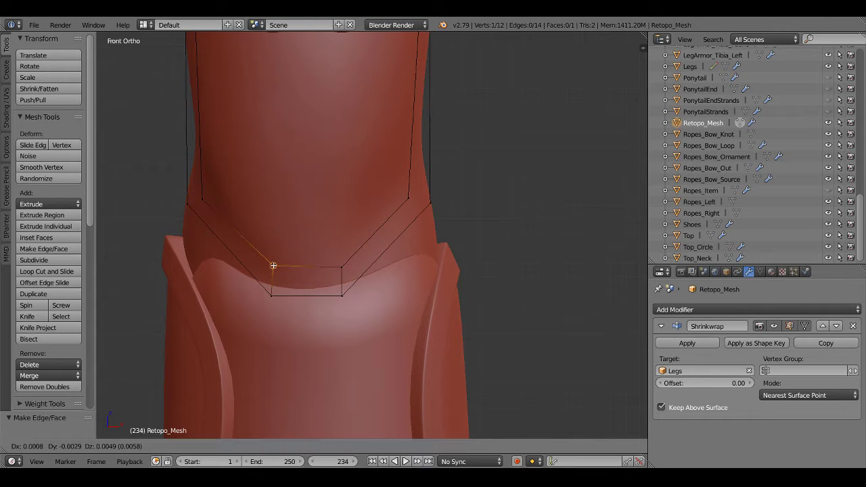
left_click(273, 265)
right_click(338, 265)
key("g")
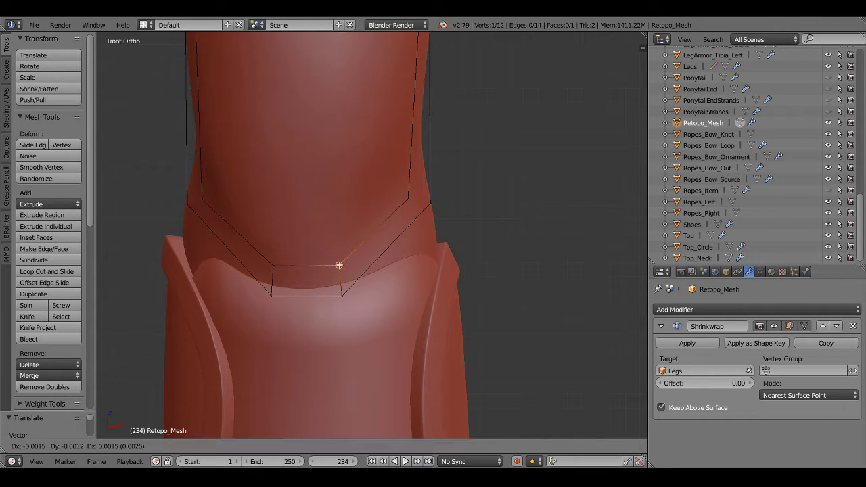
left_click(339, 265)
Adjust the bottom-left and bottom-right vertices of the quad
right_click(272, 292)
key("g")
left_click(273, 298)
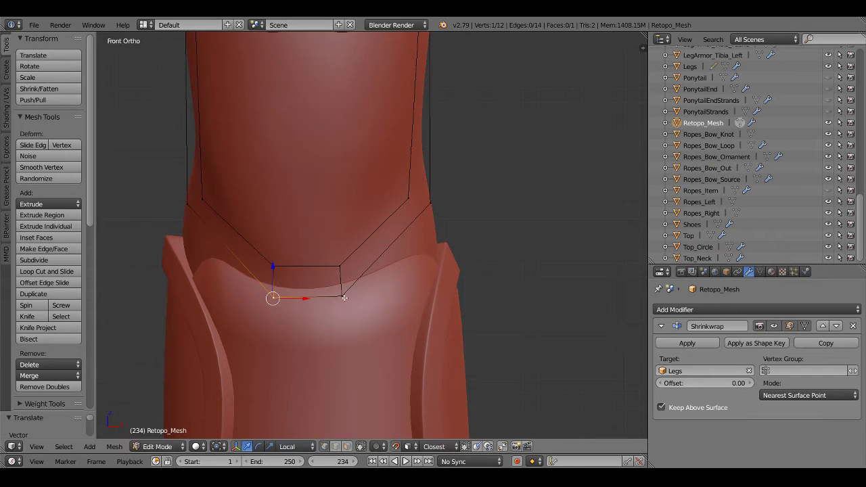
right_click(342, 295)
key("g")
left_click(345, 284)
mouse_move(346, 284)
middle_mouse_down()
mouse_move(408, 267)
mouse_move(342, 276)
middle_mouse_up()
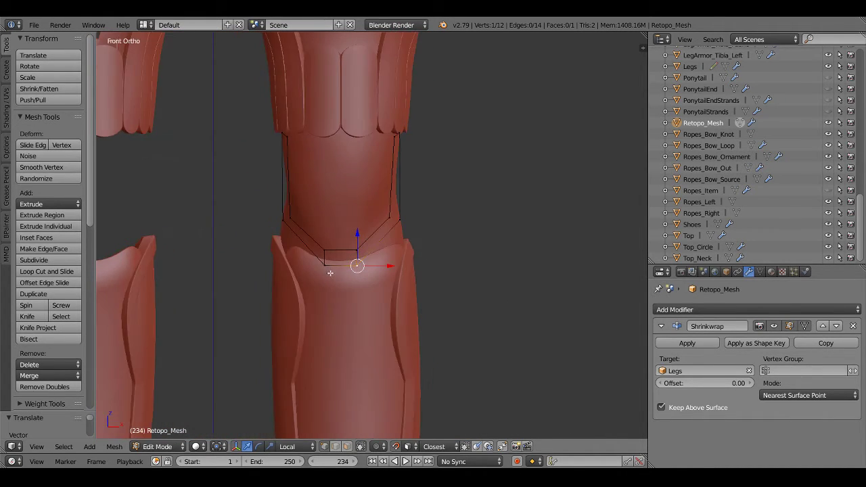
Reposition the top-right and top-left vertices of the quad
right_click(340, 284)
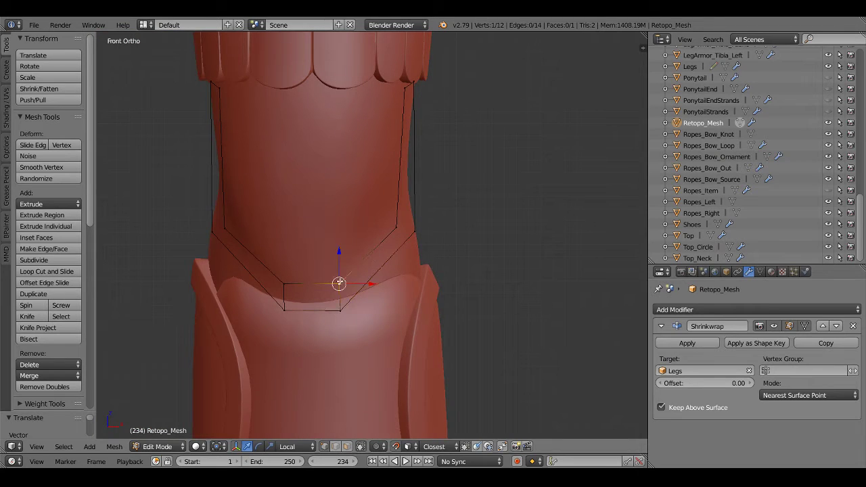
key("g")
left_click(333, 278)
right_click(284, 284)
key("g")
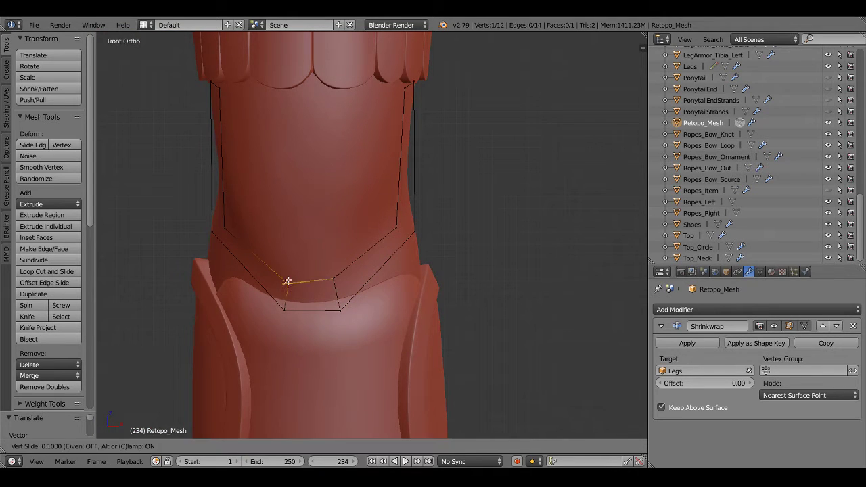
left_click(285, 282)
key("g")
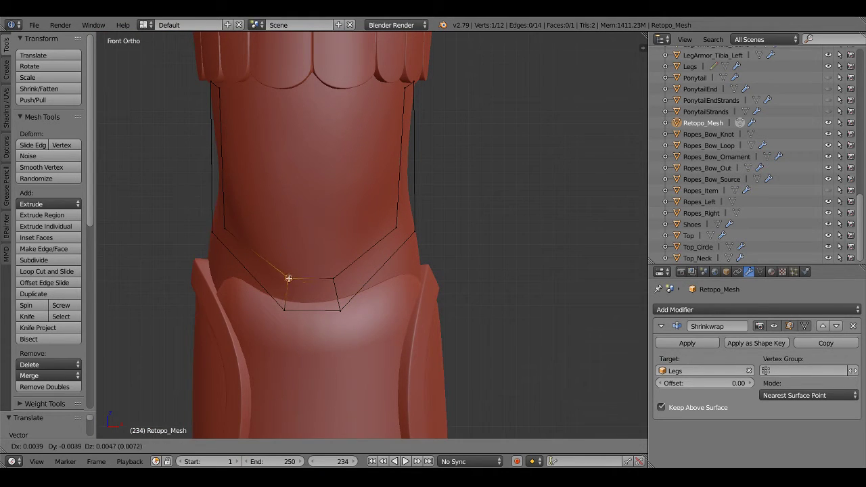
left_click(288, 278)
Move the left vertex lower on the thigh and nudge the bottom-right vertex
key("g")
left_click(284, 312)
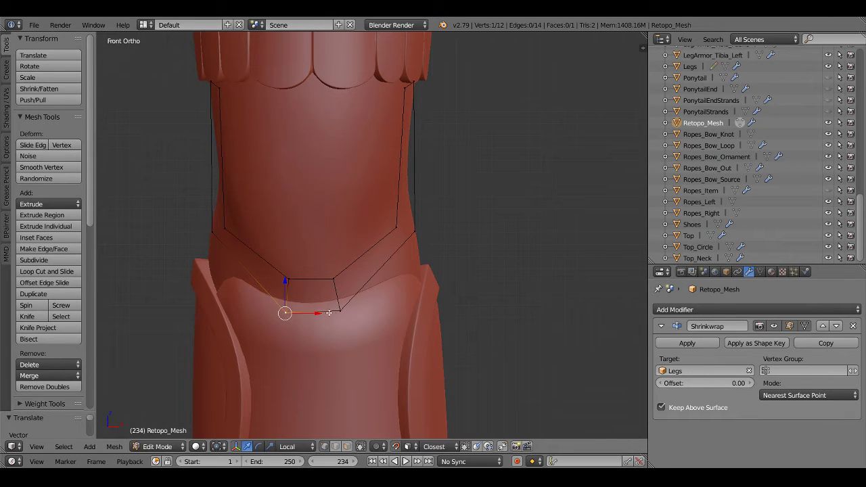
right_click(329, 313)
key("g")
left_click(336, 315)
Press the strap vertices against the thigh surface from both side views
key("KP_3")
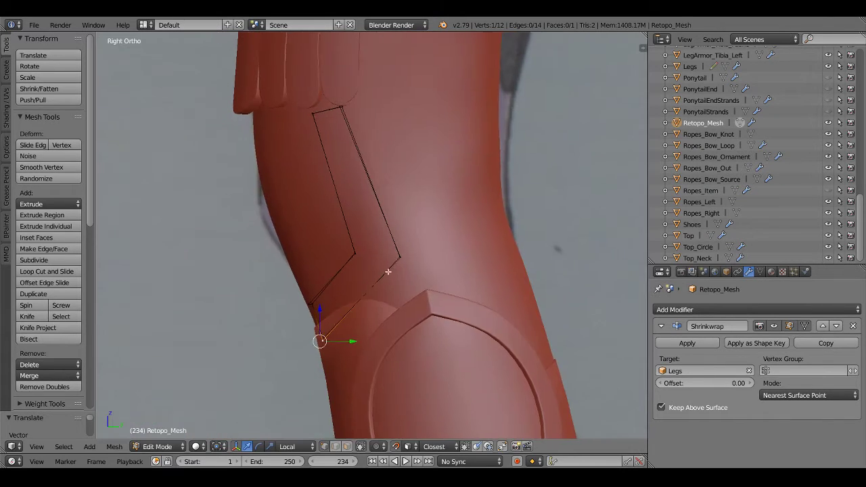
middle_click_drag(386, 271, 362, 303, "shift")
key("g")
left_click(395, 270)
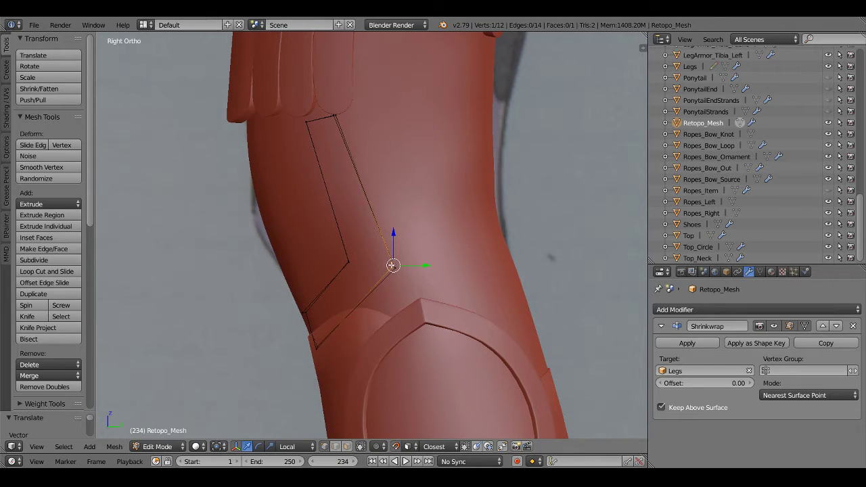
key("ctrl+KP_3")
middle_click_drag(415, 268, 376, 261)
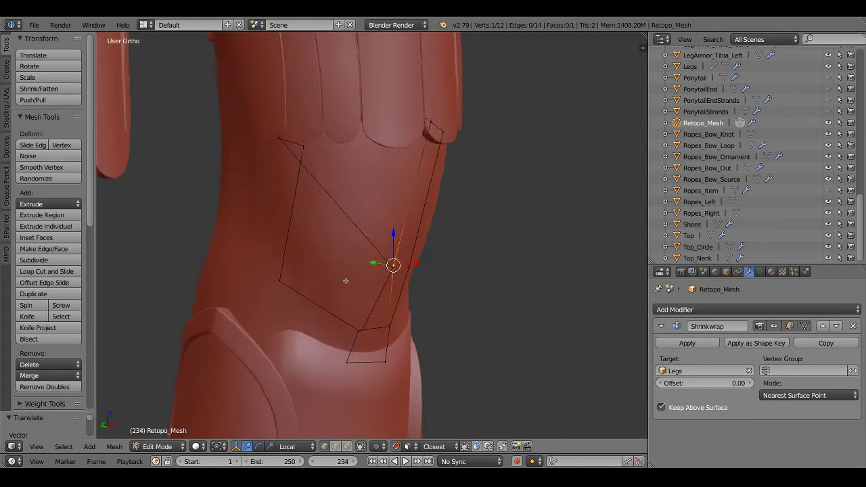
key("ctrl+KP_3")
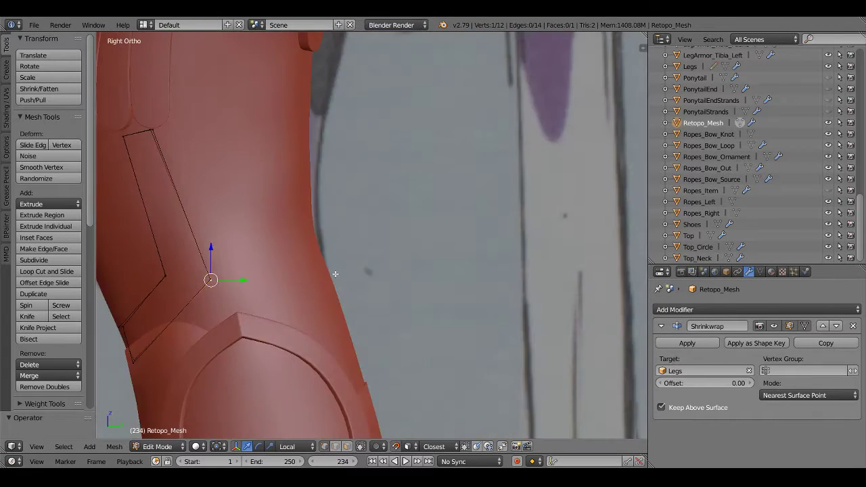
key("g")
left_click(206, 285)
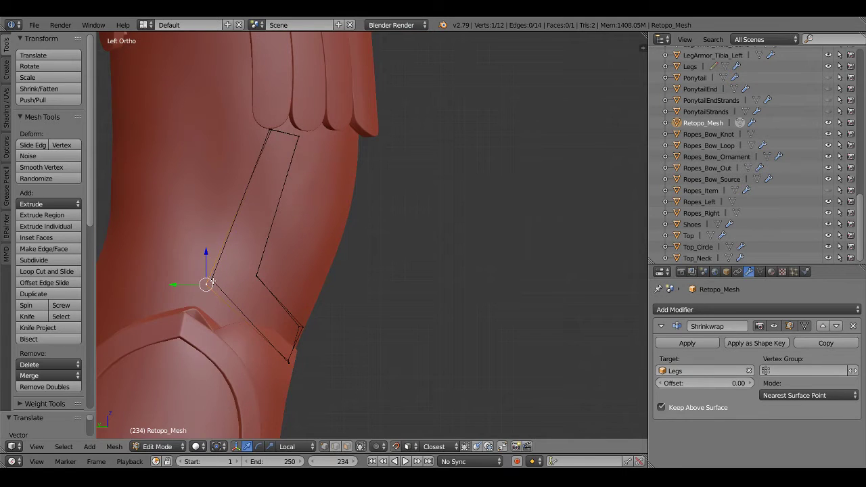
Adjust a vertex in the right view and connect two vertices with a new edge
key("KP_3")
middle_click_drag(206, 285, 293, 266, "shift")
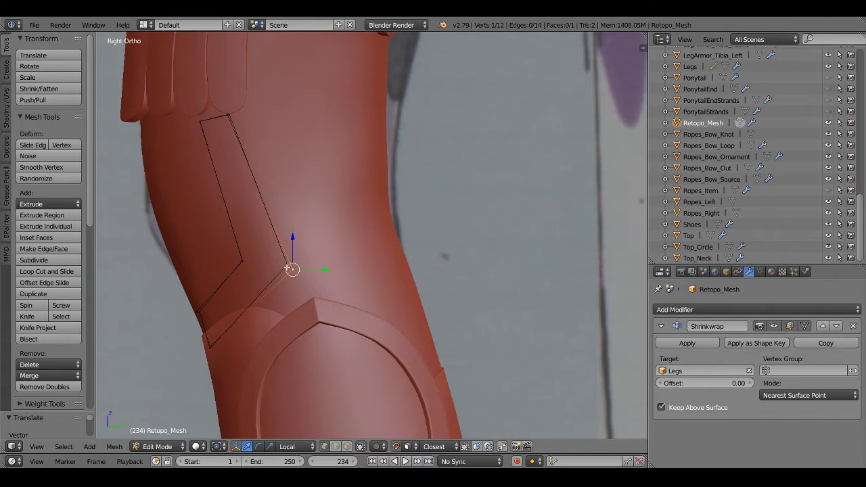
key("g")
left_click(293, 268)
mouse_move(233, 217)
middle_mouse_down("shift")
mouse_move(343, 240)
mouse_move(329, 228)
middle_mouse_up("shift")
right_click(349, 291, "shift")
middle_click_drag(349, 290, 354, 191)
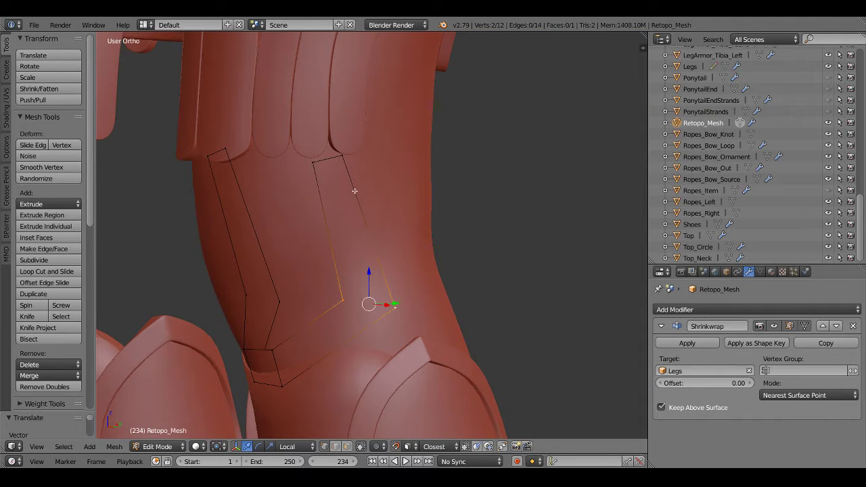
key("f")
Fill the remaining strap faces in edge mode and deselect everything
middle_click_drag(286, 255, 267, 284)
key("ctrl+Tab")
left_click(297, 299)
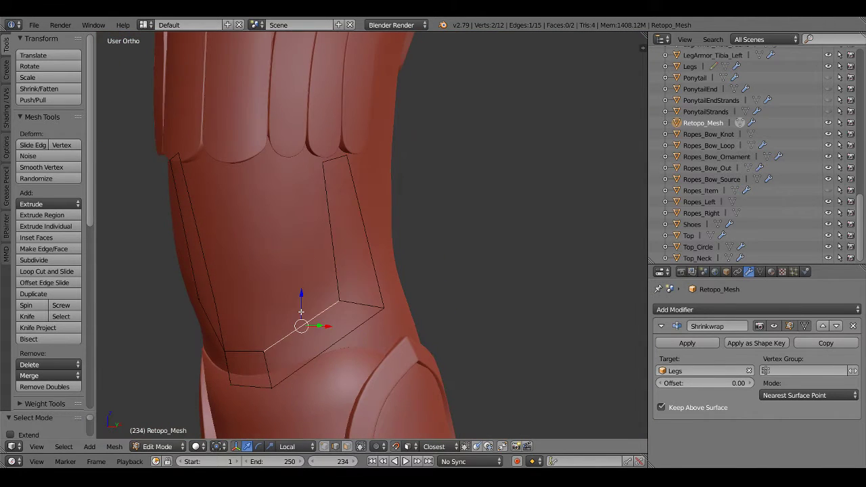
middle_click_drag(301, 312, 263, 305)
key("f")
key("f")
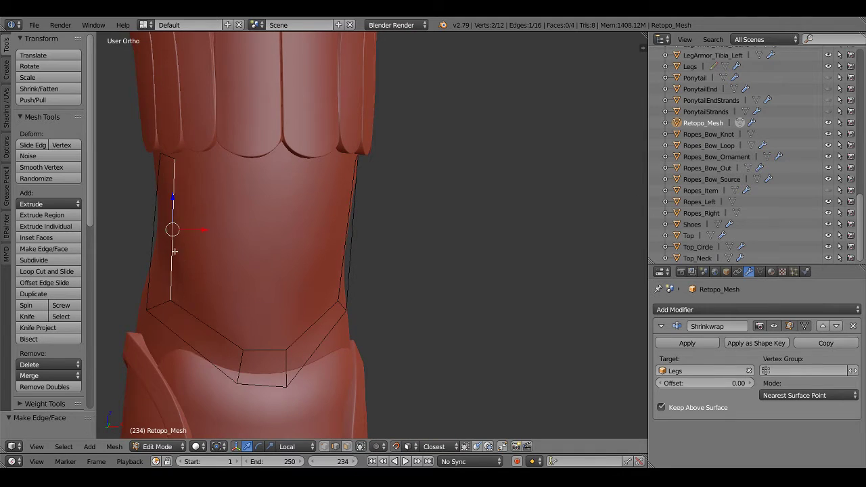
key("f")
key("a")
key("KP_3")
scroll(241, 295, "up", 2)
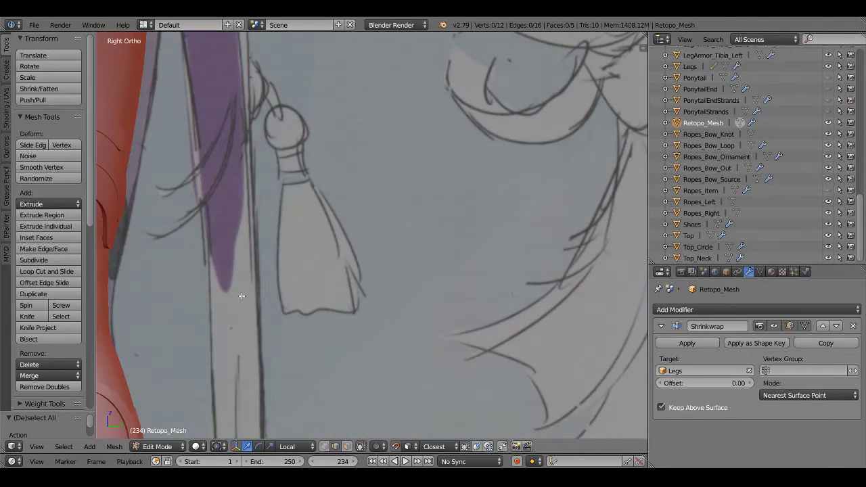
scroll(242, 295, "down", 3)
middle_click_drag(241, 296, 310, 253)
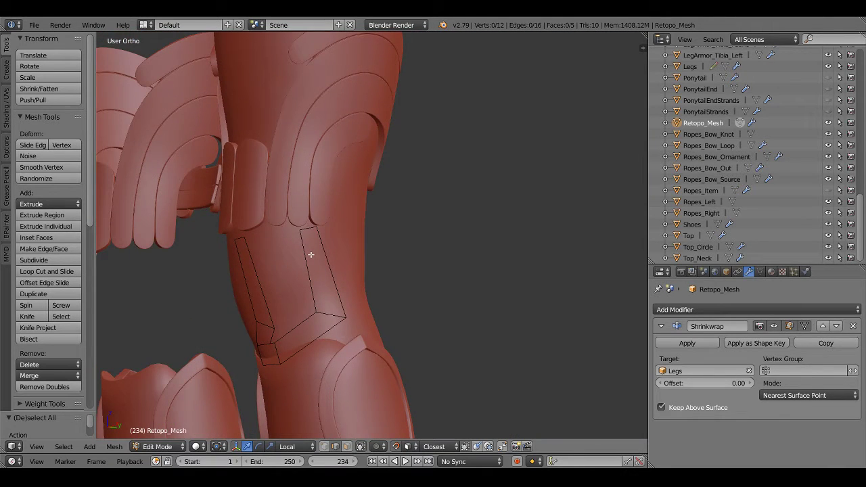
Add a centered loop cut across both the right and left strap strips
key("ctrl+r")
left_click(310, 254)
right_click(311, 253)
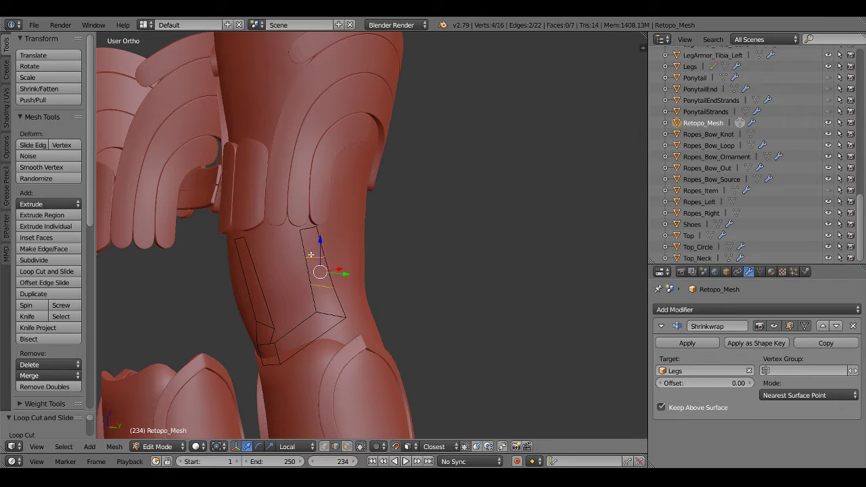
key("ctrl+r")
left_click(257, 281)
right_click(256, 282)
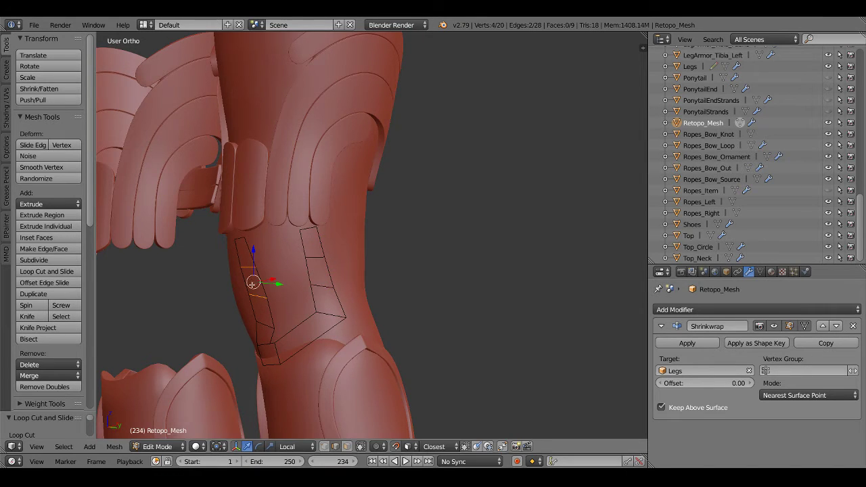
In right side view, move the strip's top-left edge down along the thigh
middle_click_drag(256, 281, 395, 286)
key("KP_3")
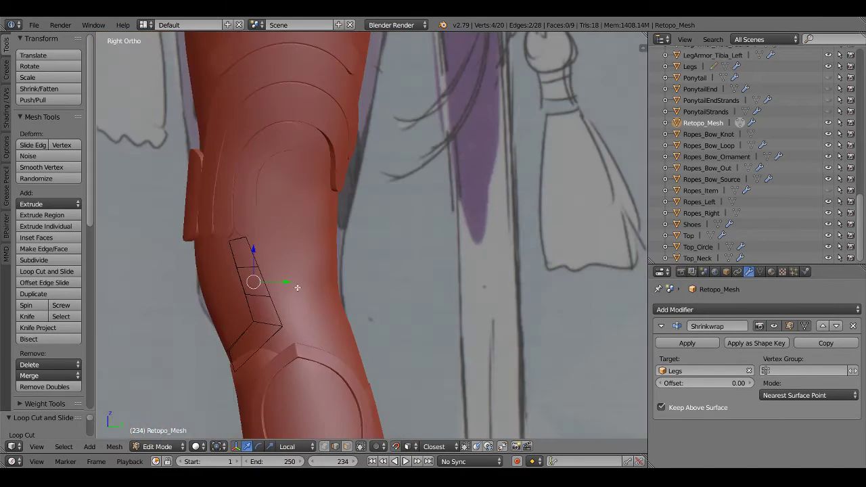
scroll(325, 271, "up", 2)
scroll(325, 271, "up", 2)
right_click(346, 245)
right_click(338, 218)
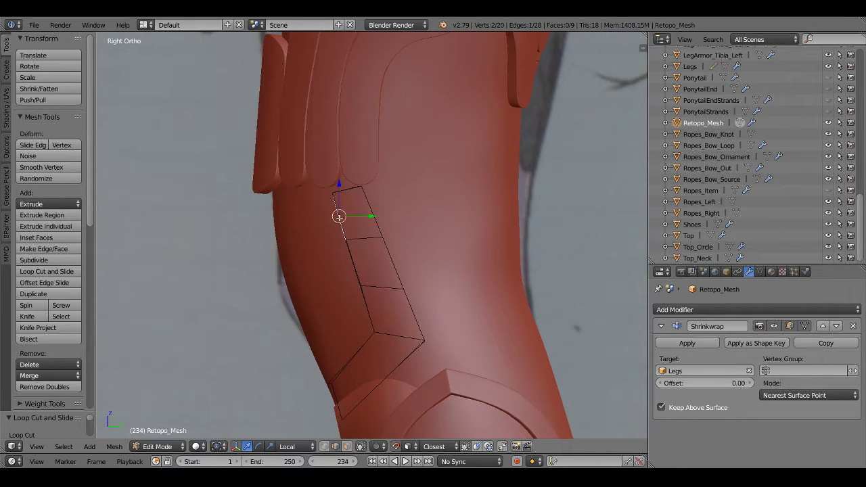
key("g")
right_click(323, 235)
key("g")
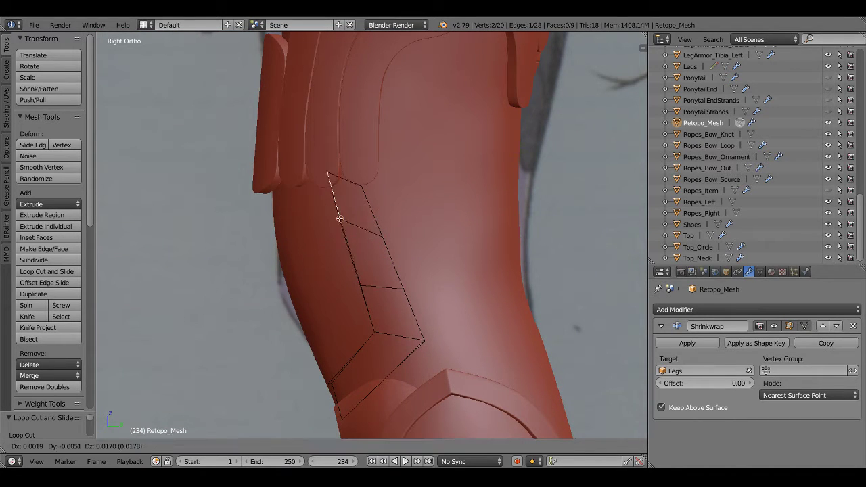
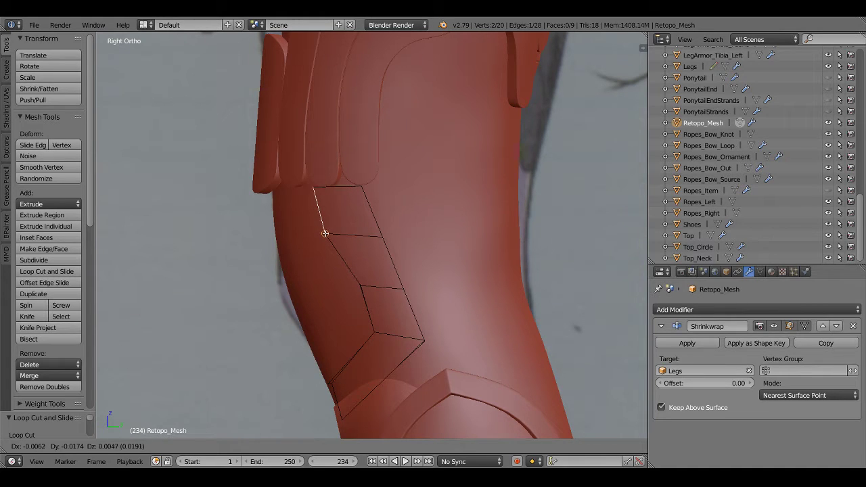
Switch to vertex select and refit the first strap's top-left and top-right corner vertices
left_click(327, 235)
key("ctrl+Tab")
left_click(324, 222)
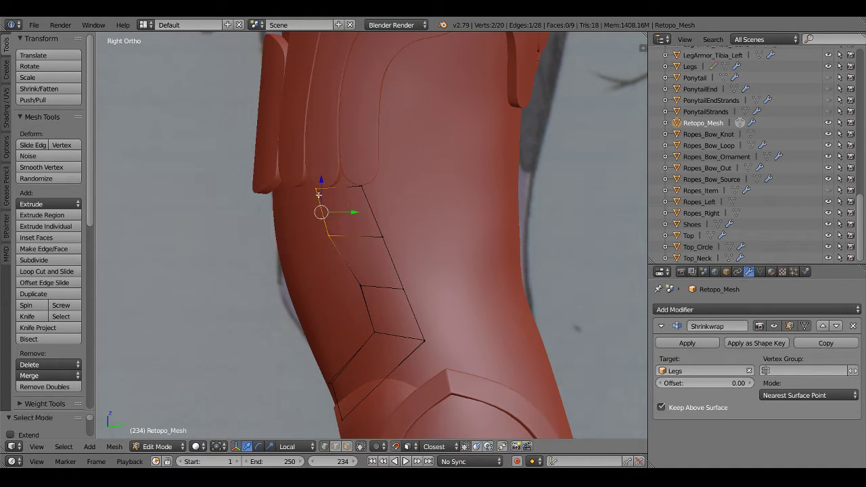
right_click(317, 192)
key("g")
left_click(321, 188)
right_click(360, 185)
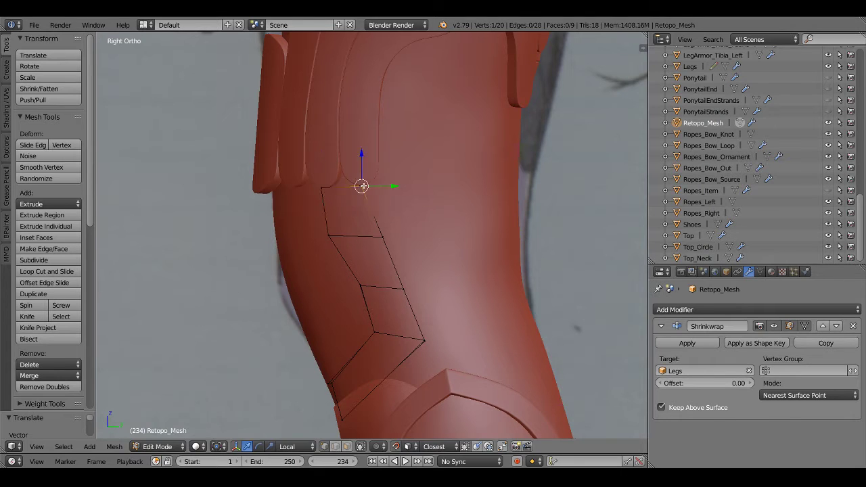
key("g")
left_click(366, 185)
From the opposite side view, reposition the other strap's top-left and top-right vertices
key("ctrl+KP_3")
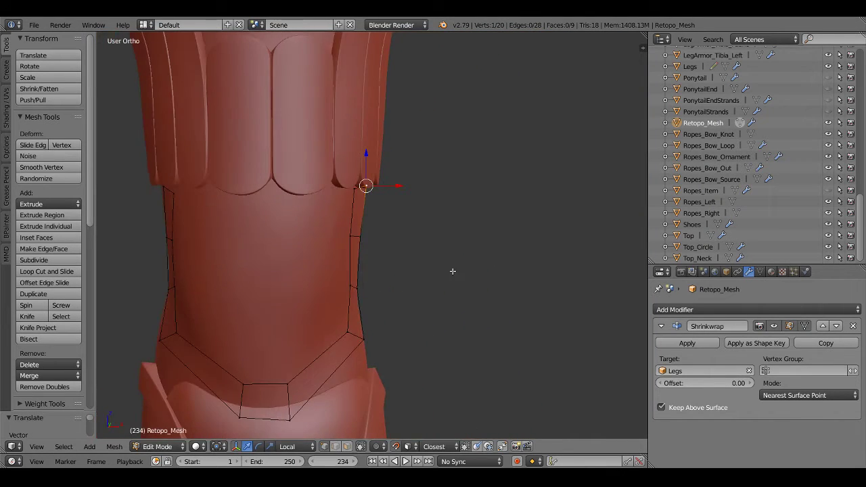
scroll(402, 248, "up", 1)
right_click(326, 241)
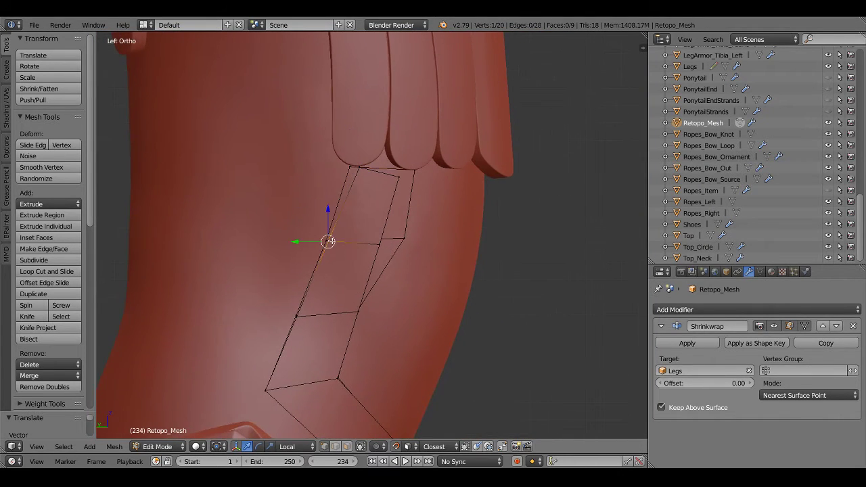
key("g")
key("Escape")
right_click(359, 178)
key("g")
left_click(349, 166)
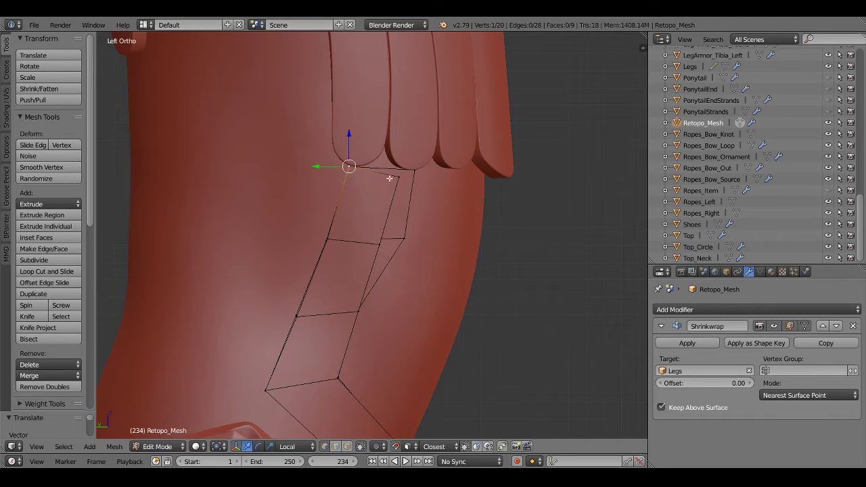
right_click(391, 177)
key("g")
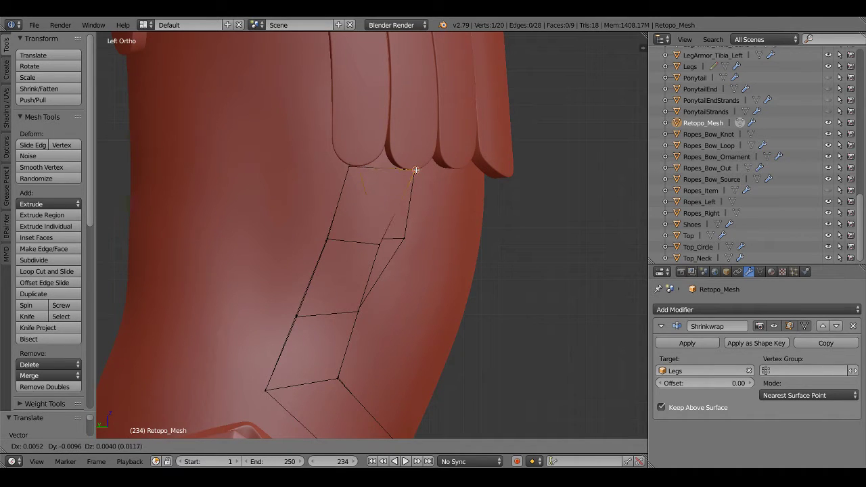
left_click(415, 169)
Orbit around the leg and reposition a side vertex of the strap
right_click(399, 236)
key("g")
key("Escape")
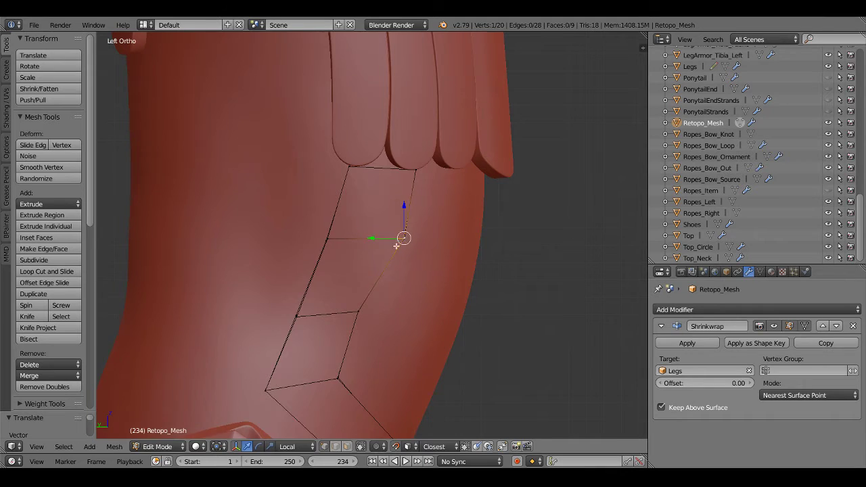
mouse_move(396, 245)
middle_mouse_down()
mouse_move(381, 266)
mouse_move(452, 253)
mouse_move(367, 245)
mouse_move(399, 245)
mouse_move(311, 210)
mouse_move(283, 222)
middle_mouse_up()
key("g")
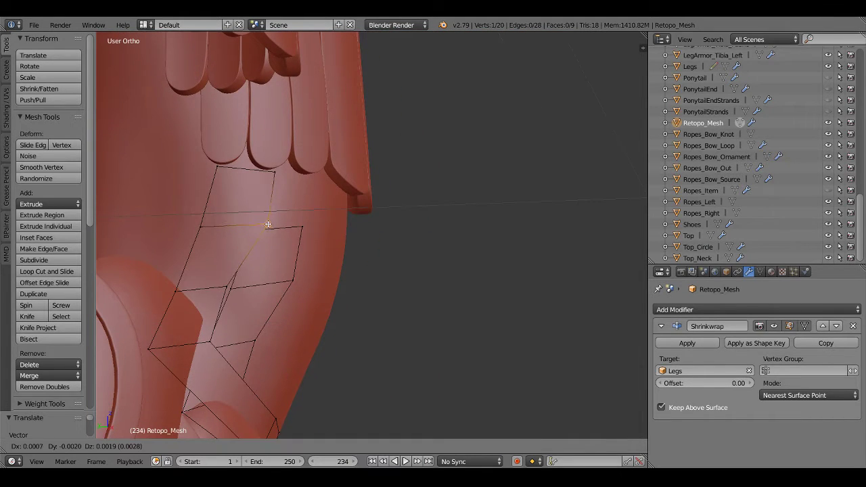
left_click(268, 223)
In front view, move a lower strap vertex so the strap follows the thigh
key("KP_1")
middle_click_drag(383, 246, 276, 194, "shift")
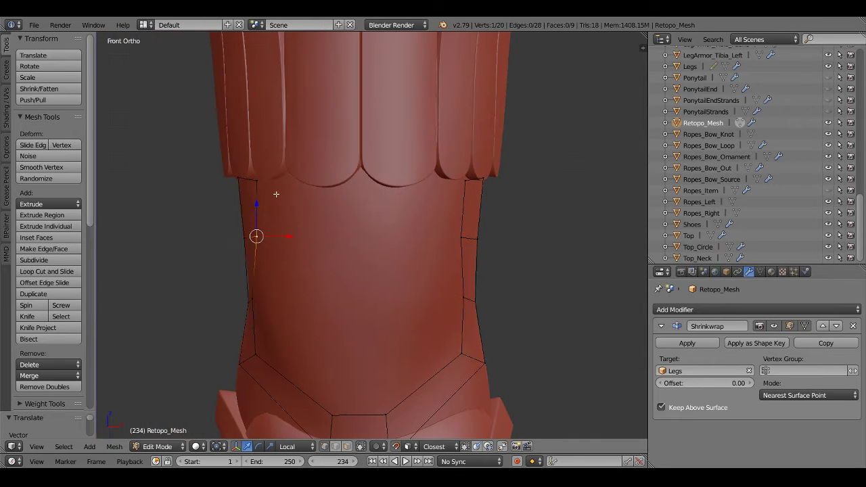
key("a")
scroll(334, 275, "up", 1)
middle_click_drag(295, 296, 308, 274, "shift")
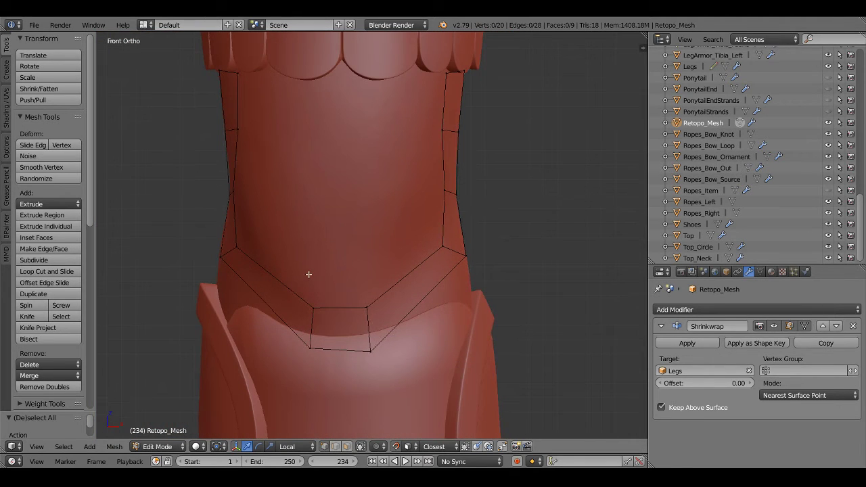
right_click(238, 245)
middle_click_drag(237, 245, 234, 246)
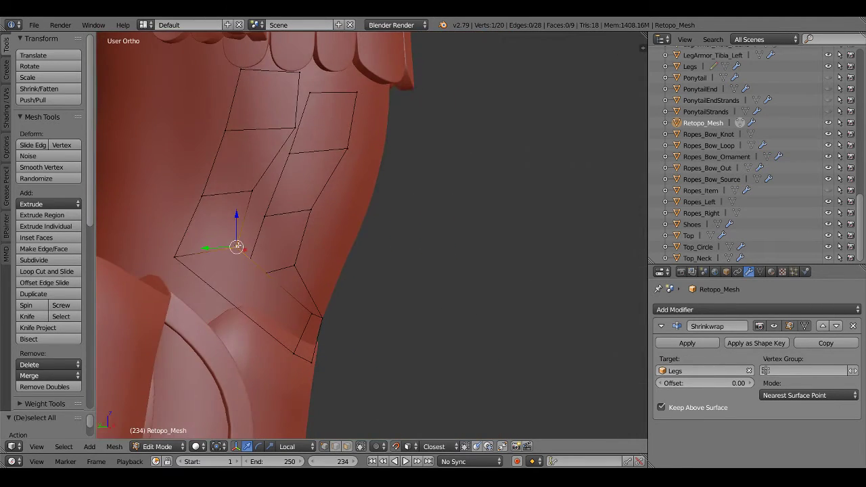
key("g")
left_click(250, 239)
Shift the strap's left vertex rightward and refit its lower corner in side view
right_click(177, 257)
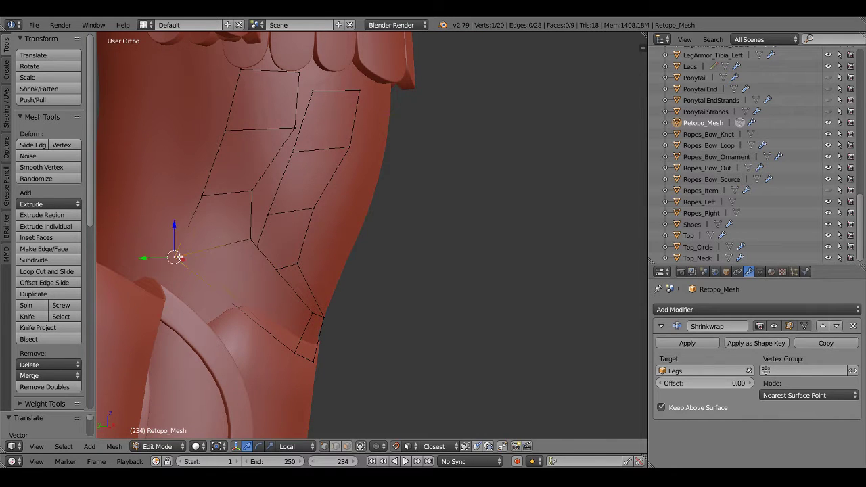
key("g")
left_click(202, 254)
key("KP_3")
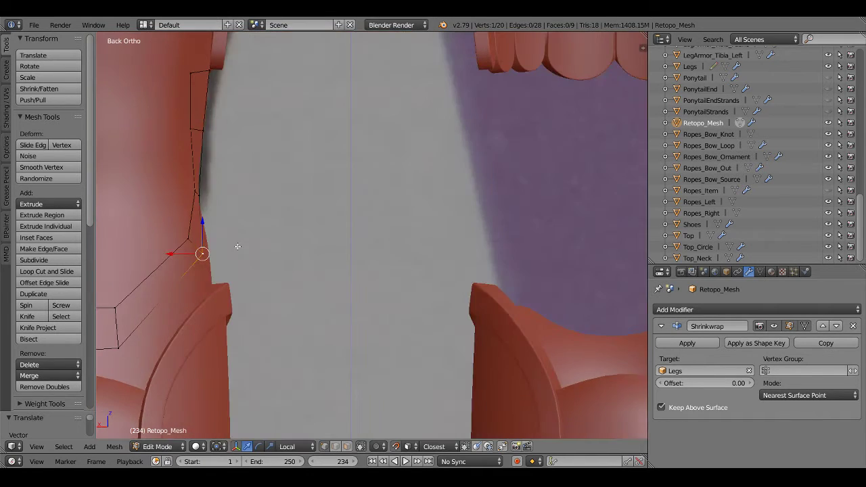
middle_click_drag(211, 241, 318, 268, "shift")
right_click(261, 270)
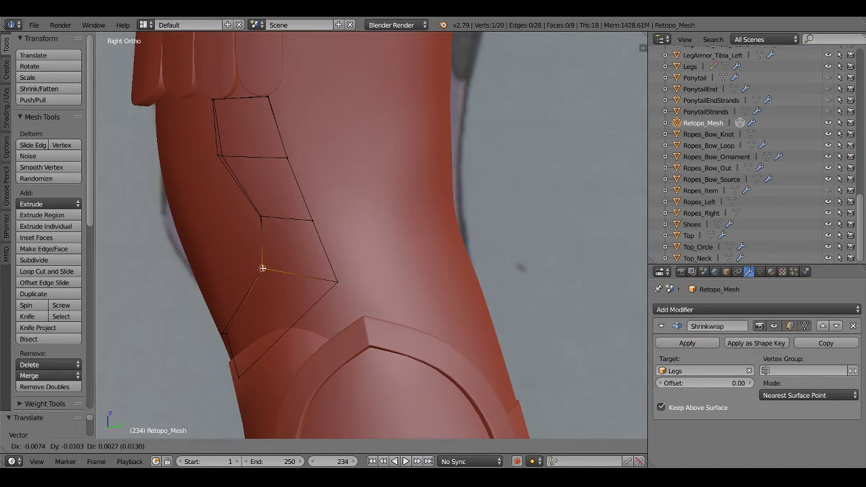
right_click(314, 274)
key("g")
left_click(314, 274)
key("a")
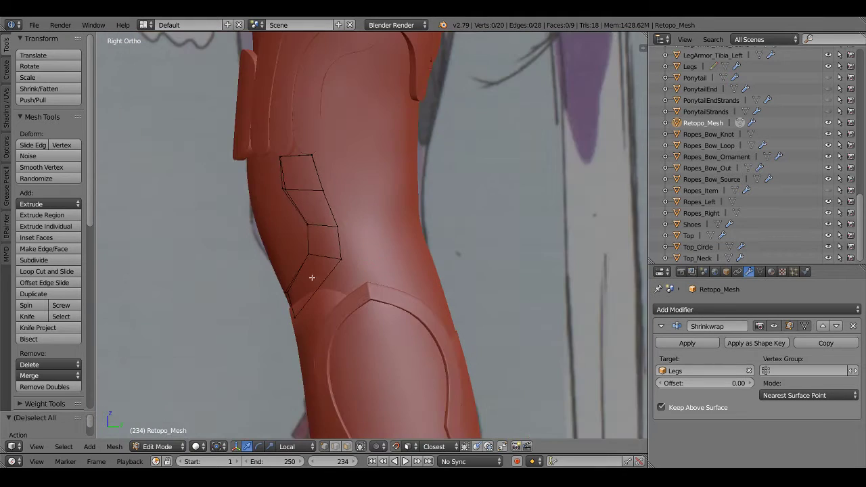
Toggle wireframe display and inspect the strap corners from side and front views
mouse_move(309, 276)
middle_mouse_down()
mouse_move(282, 259)
mouse_move(345, 256)
middle_mouse_up()
key("KP_3")
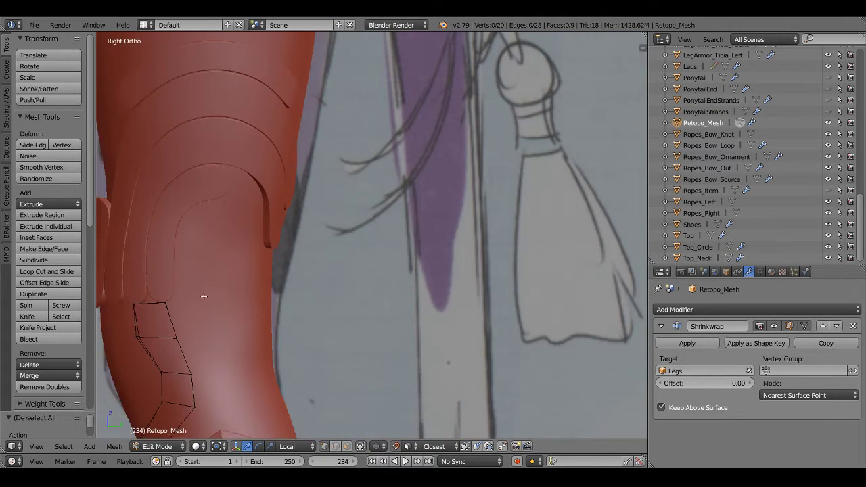
scroll(338, 243, "up", 3)
key("z")
key("z")
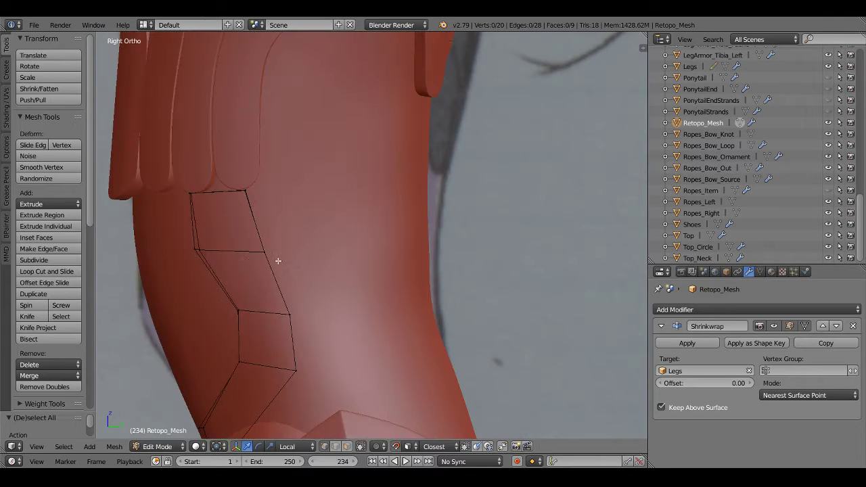
mouse_move(280, 261)
middle_mouse_down()
mouse_move(290, 232)
mouse_move(396, 228)
mouse_move(313, 290)
mouse_move(423, 224)
middle_mouse_up()
key("KP_1")
scroll(424, 224, "up", 4)
scroll(413, 223, "down", 2)
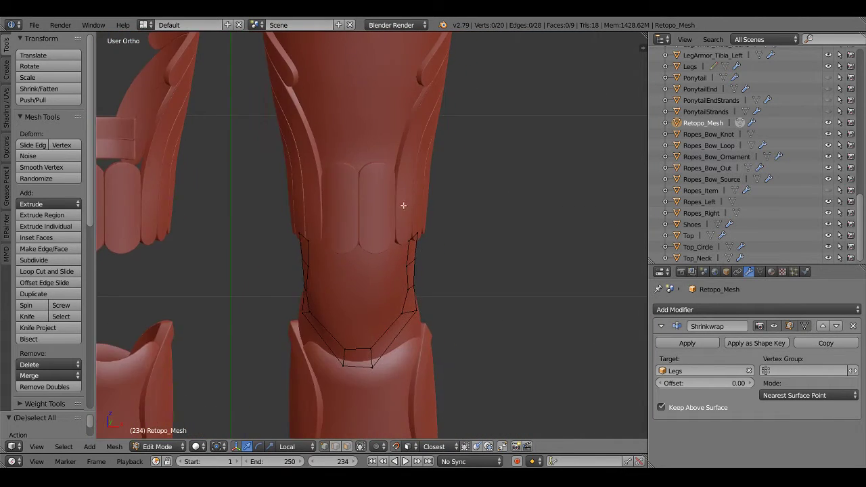
scroll(399, 237, "down", 2)
In front view, nudge the quad's lower-left vertex slightly to sit on the leg
key("KP_1")
scroll(379, 233, "up", 4)
middle_click_drag(380, 234, 395, 245, "shift")
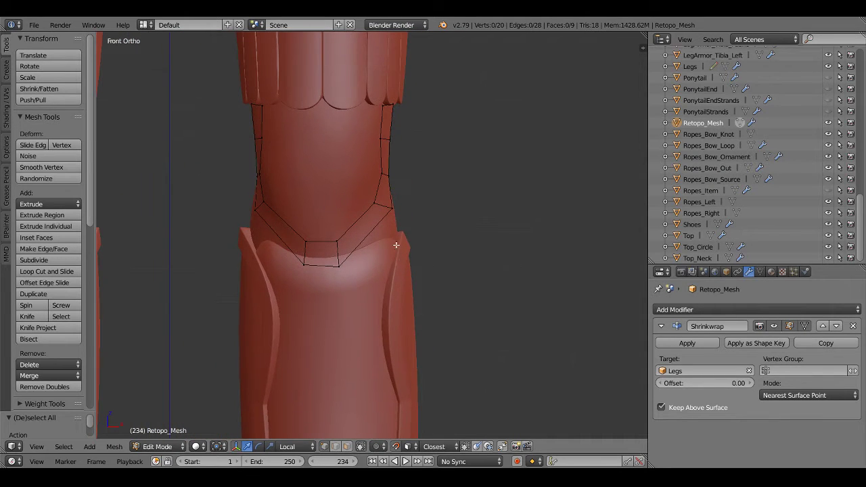
scroll(363, 301, "up", 2)
right_click_drag(276, 277, 277, 282)
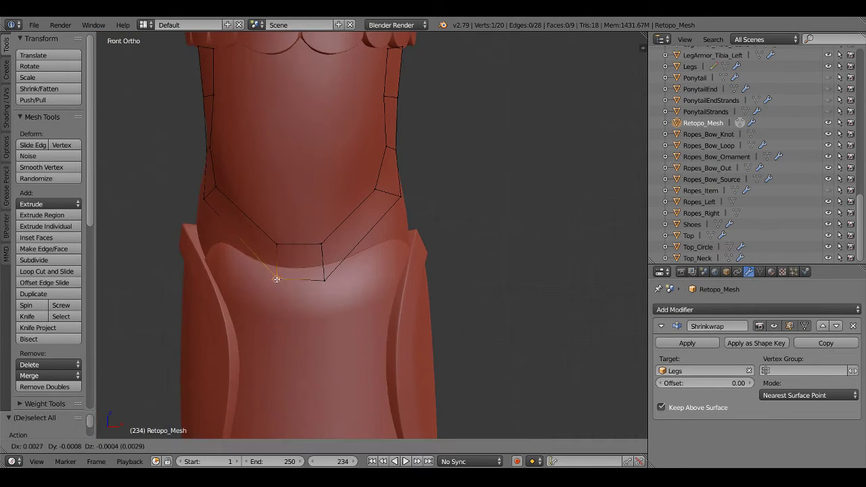
key("KP_3")
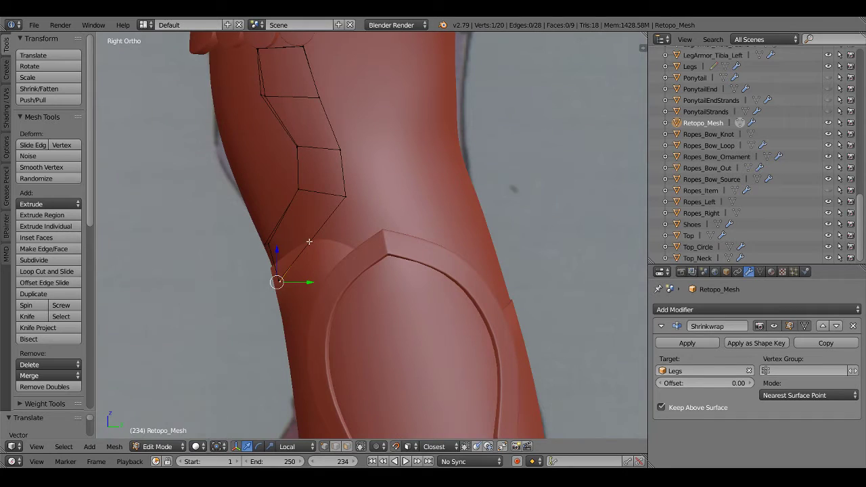
Add a centered edge loop across the first strap's lower quad and settle its vertices on the leg
key("ctrl+r")
left_click(304, 234)
right_click(304, 235)
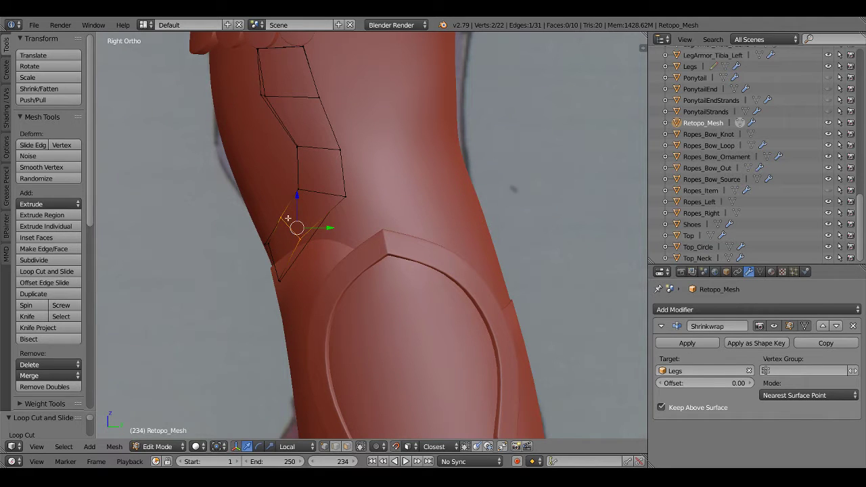
right_click_drag(287, 218, 282, 220)
left_click(283, 220)
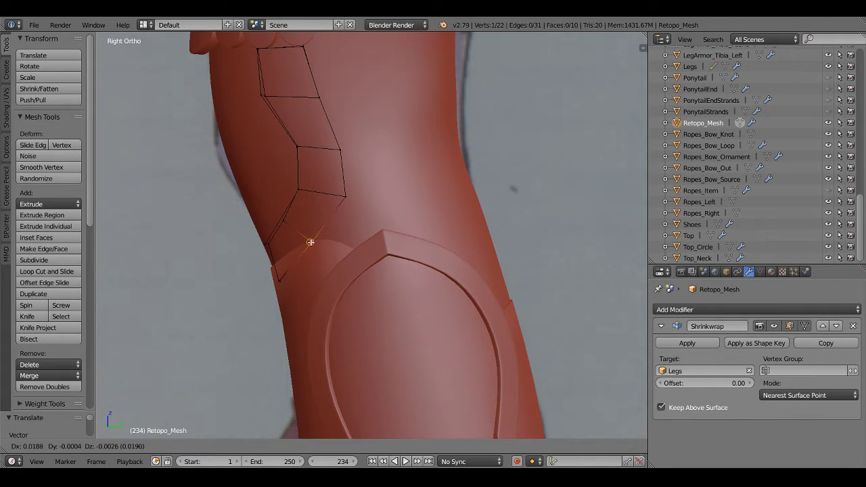
key("KP_4")
key("KP_1")
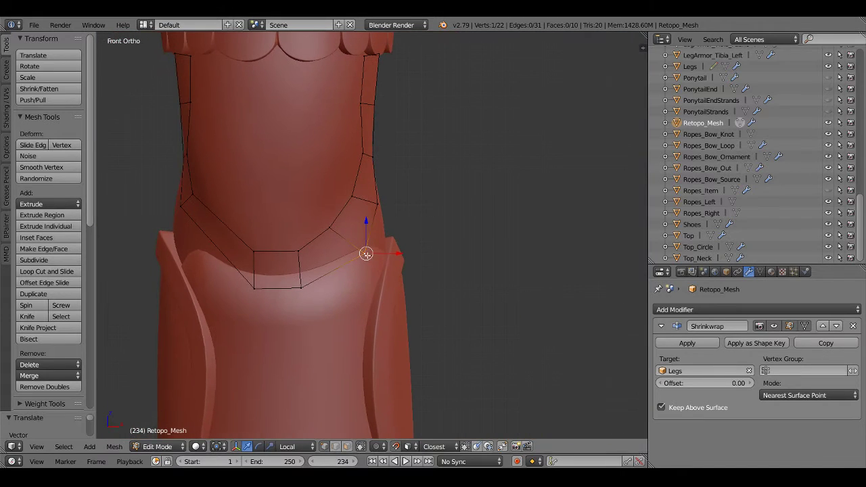
right_click_drag(364, 251, 360, 257)
left_click(353, 256)
Add a centered edge loop across the left strap's face and adjust its new vertex
key("ctrl+r")
left_click(213, 230)
right_click(211, 231)
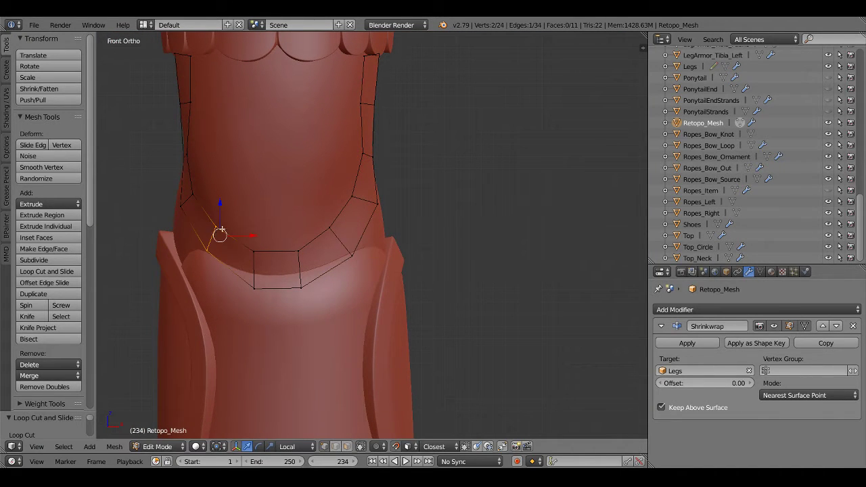
mouse_move(219, 234)
middle_mouse_down()
mouse_move(223, 224)
mouse_move(202, 252)
middle_mouse_up()
right_click_drag(203, 252, 194, 255)
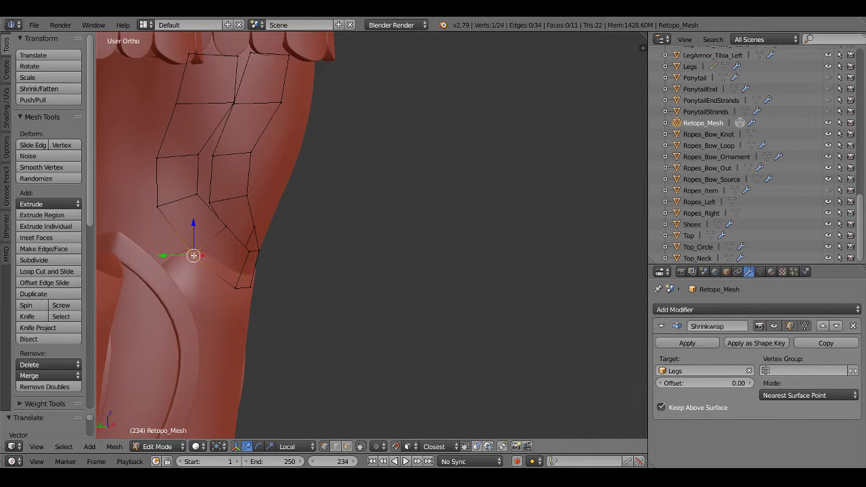
key("KP_1")
right_click(248, 288)
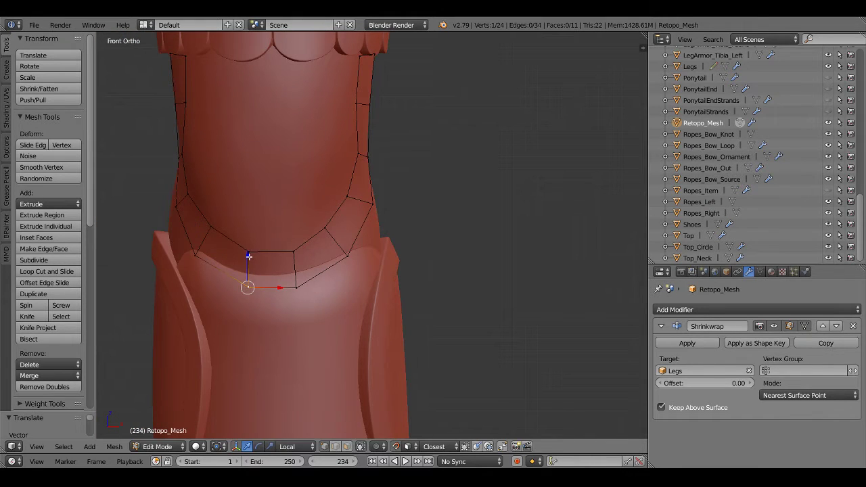
key("a")
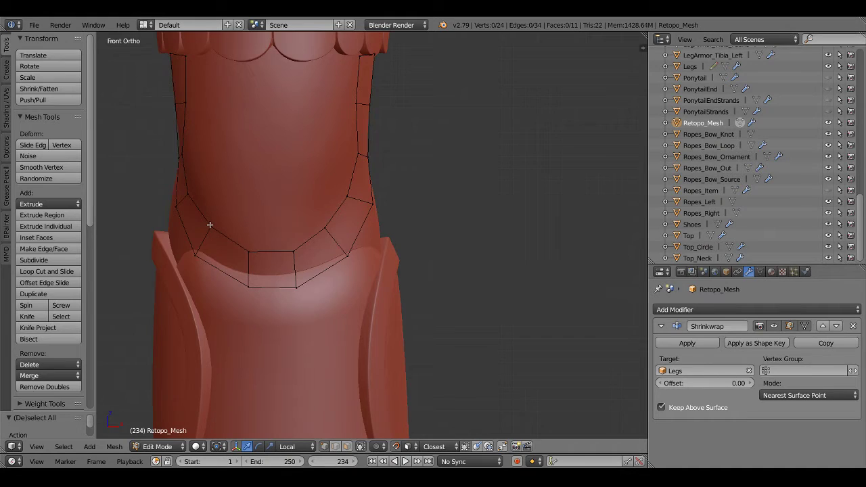
mouse_move(210, 224)
middle_mouse_down()
mouse_move(429, 246)
mouse_move(343, 245)
mouse_move(361, 329)
mouse_move(339, 321)
mouse_move(338, 271)
middle_mouse_up()
Extrude three vertices along the flap outline from the strap's top vertex and merge the last into the corner
right_click(328, 284)
scroll(326, 285, "up", 3)
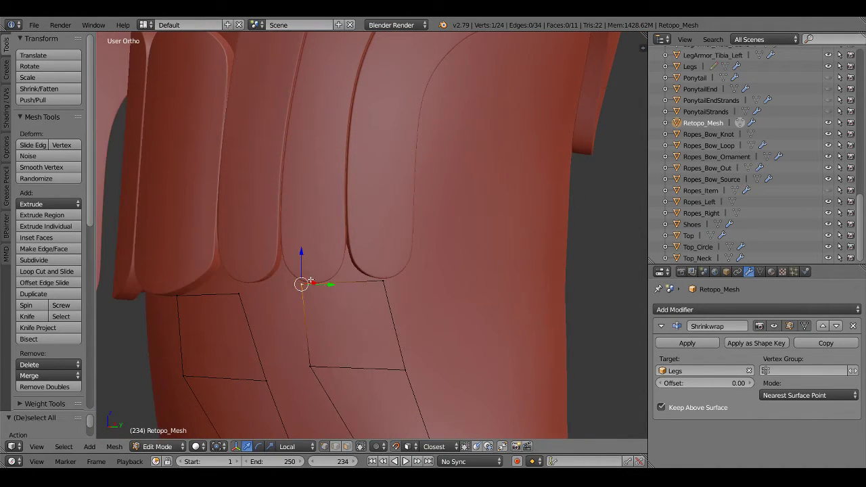
key("e")
left_click(314, 259)
key("e")
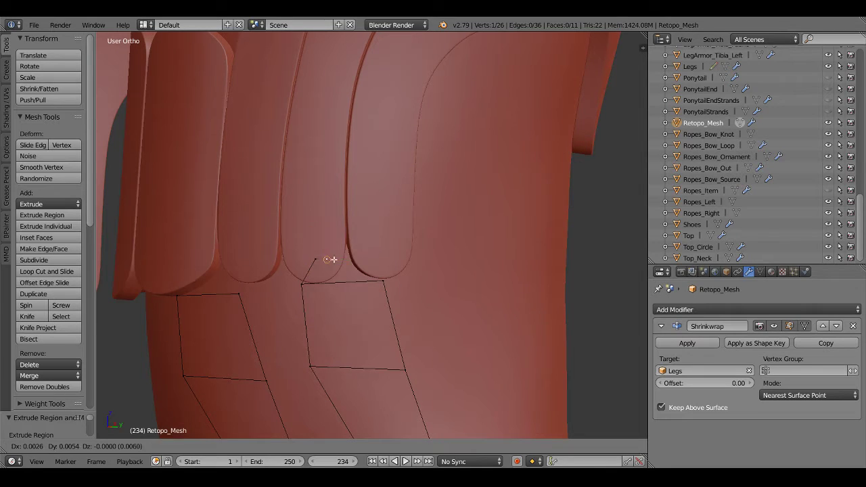
left_click(360, 255)
key("e")
left_click(382, 276)
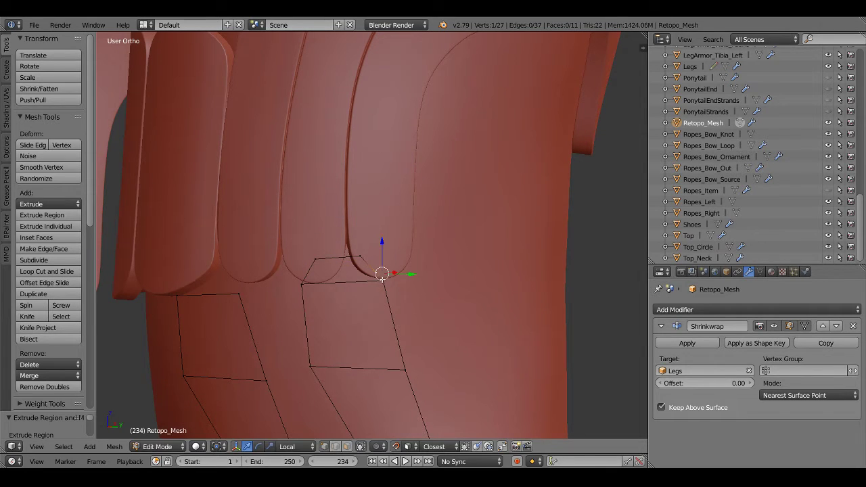
right_click(382, 280, "shift")
key("alt+m")
left_click(382, 280)
Reposition the cap's left and right vertices to widen the flap top
key("g")
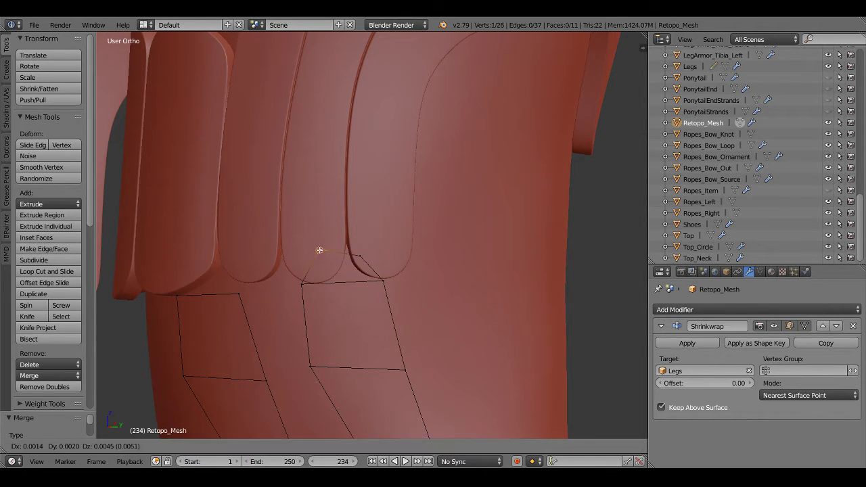
left_click(318, 253)
right_click(359, 256)
key("g")
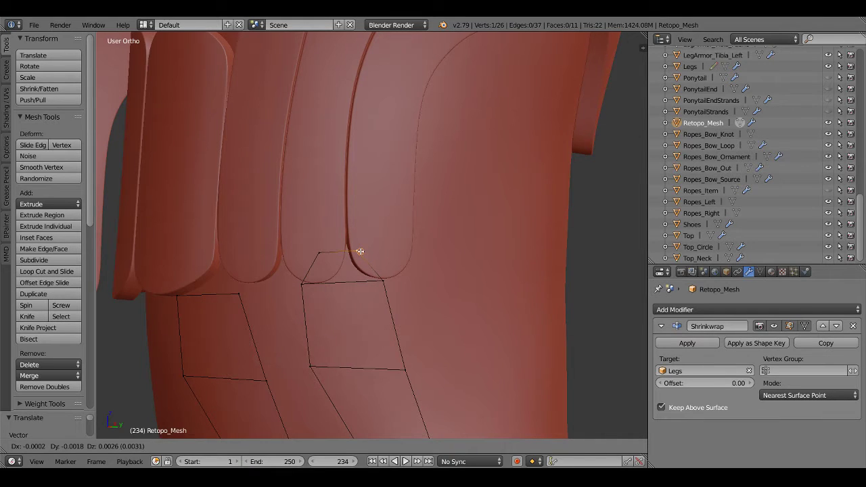
left_click(359, 251)
middle_click_drag(353, 276, 344, 280)
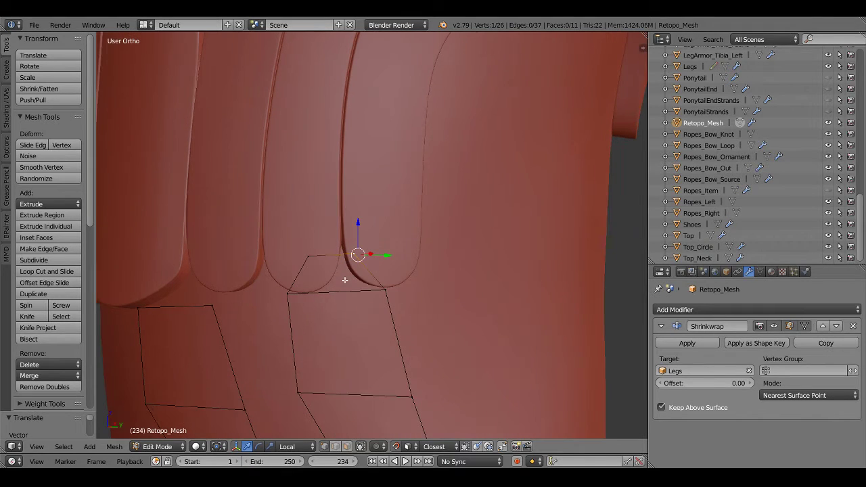
right_click(310, 256)
key("g")
left_click(298, 263)
right_click(358, 256)
key("g")
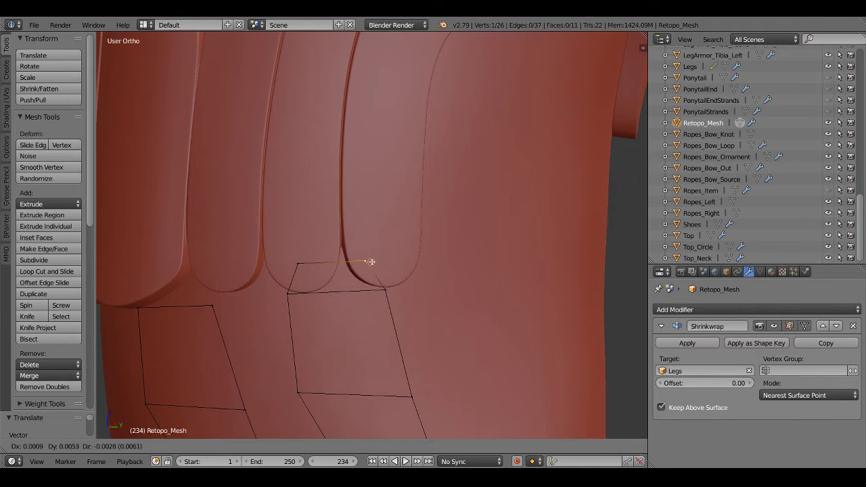
left_click(370, 262)
Loop-cut through the cap and raise the new top vertices into a rounded arc
key("ctrl+r")
left_click(331, 256)
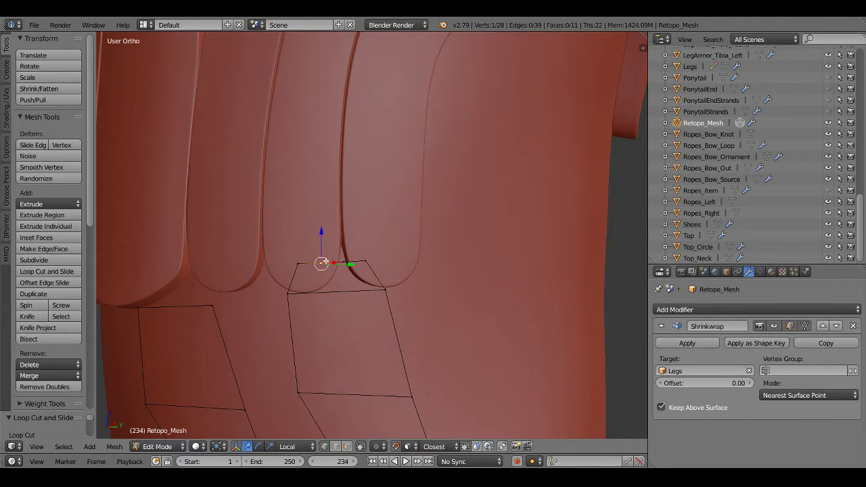
left_click(343, 263, "shift")
key("g")
left_click(344, 251)
Nudge the left and right top vertices to refine the arched cap shape
key("a")
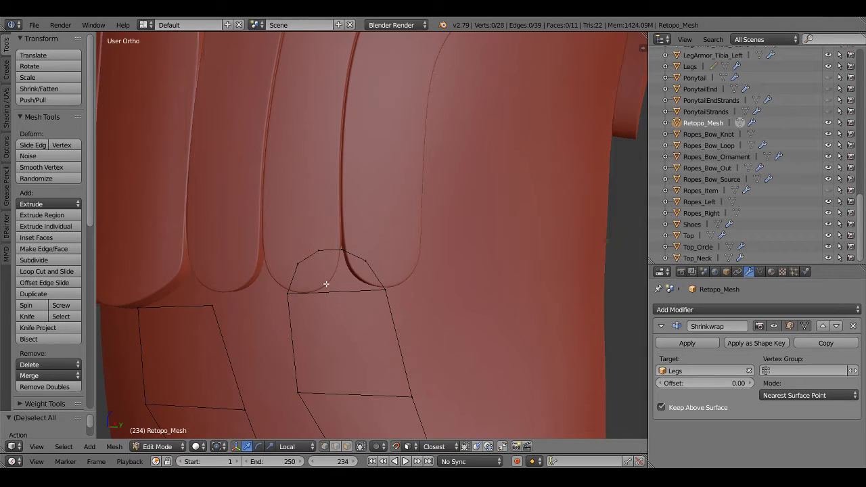
right_click(298, 262)
key("g")
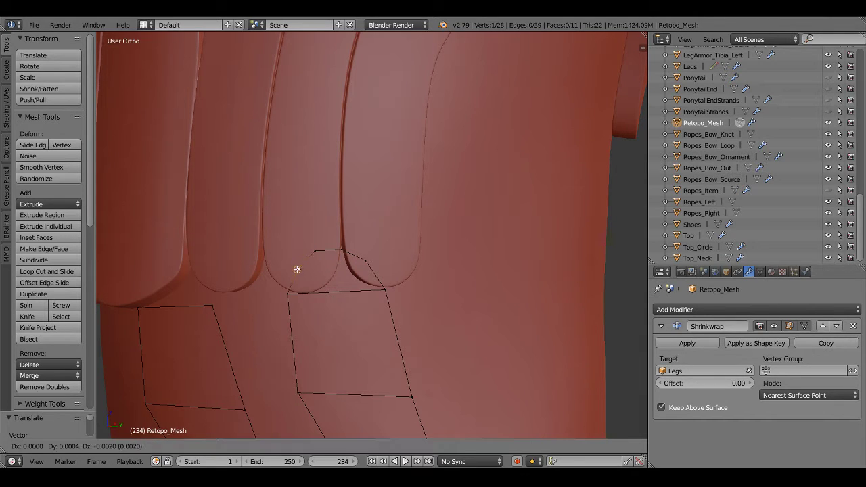
left_click(296, 269)
right_click(367, 263)
key("g")
left_click(347, 249)
right_click(315, 249)
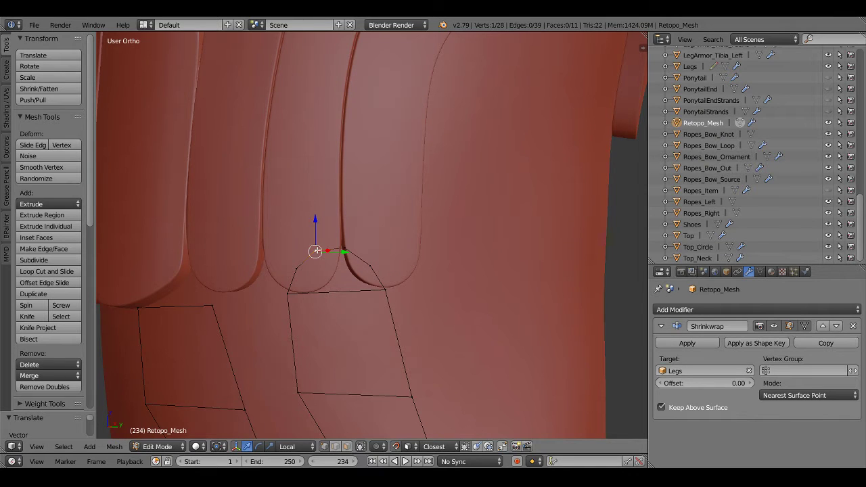
key("a")
Extrude four new vertices along the inner arc of the cap
middle_click_drag(317, 249, 318, 286)
scroll(325, 332, "up", 2)
mouse_move(325, 332)
middle_mouse_down()
mouse_move(352, 329)
mouse_move(338, 293)
middle_mouse_up()
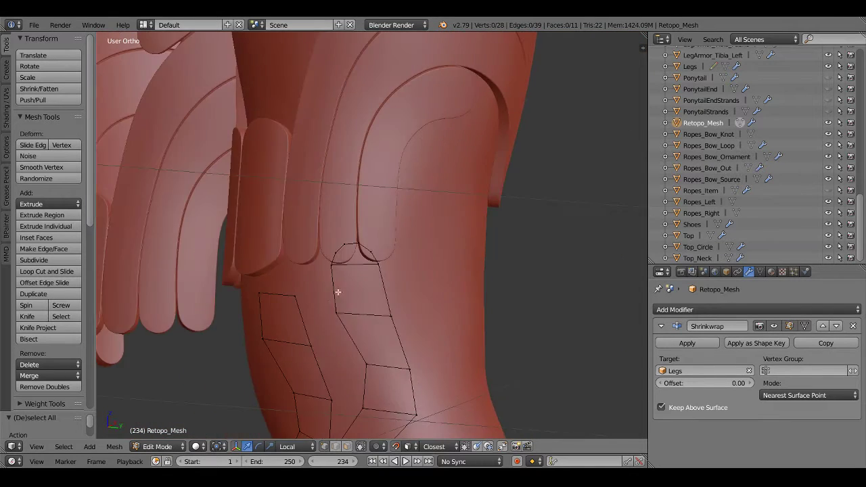
scroll(318, 281, "up", 3)
right_click(298, 272)
key("e")
left_click(314, 282)
key("e")
left_click(323, 268)
key("e")
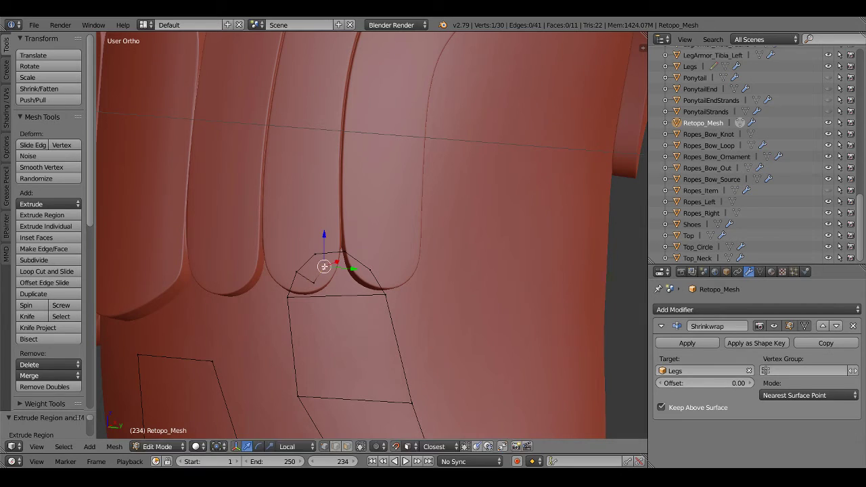
left_click(340, 265)
key("e")
left_click(356, 274)
Fill a quad face between the cap edges and reposition a vertex
key("ctrl+Tab")
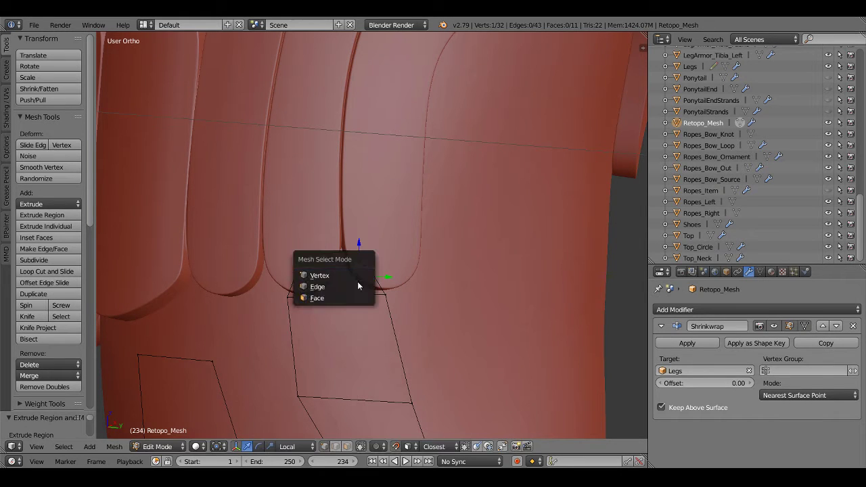
left_click(357, 285)
key("f")
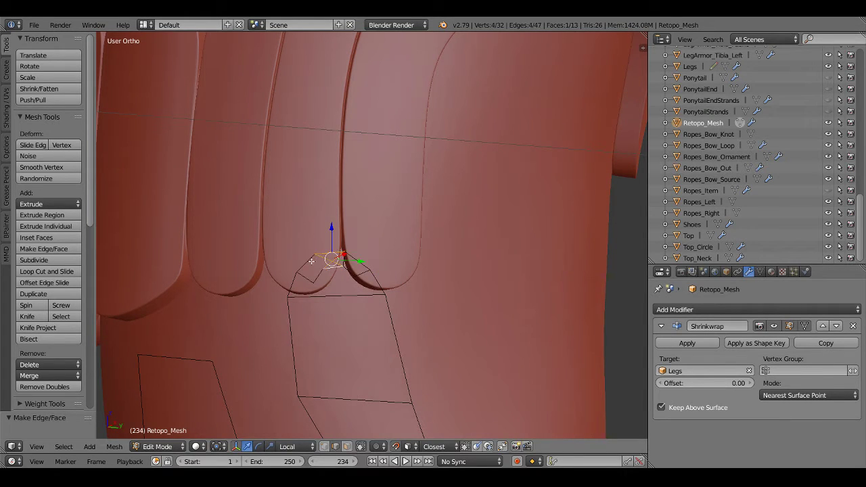
left_click(323, 270, "shift")
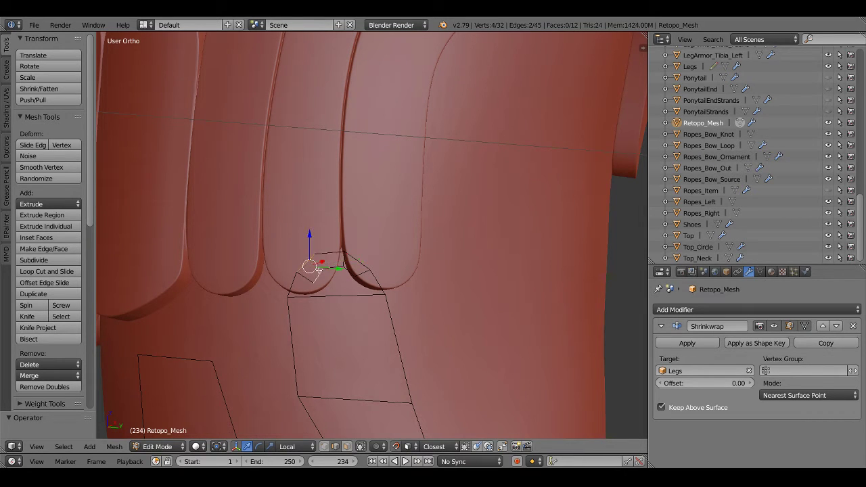
middle_click_drag(347, 288, 334, 296)
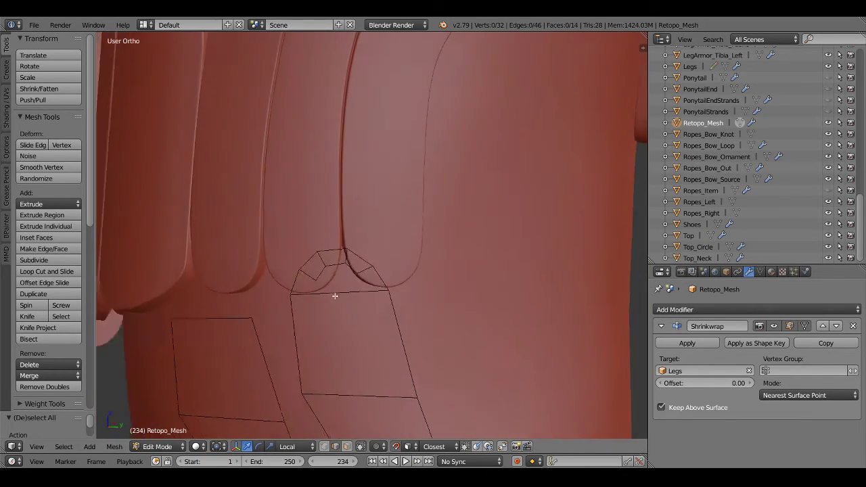
key("ctrl+Tab")
left_click(293, 273)
mouse_move(294, 276)
middle_mouse_down()
mouse_move(324, 270)
mouse_move(294, 290)
middle_mouse_up()
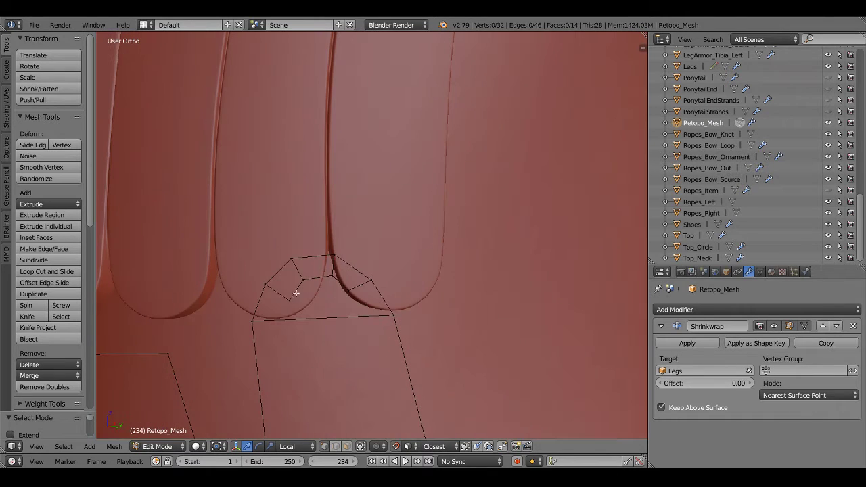
right_click_drag(284, 296, 327, 281)
key("g")
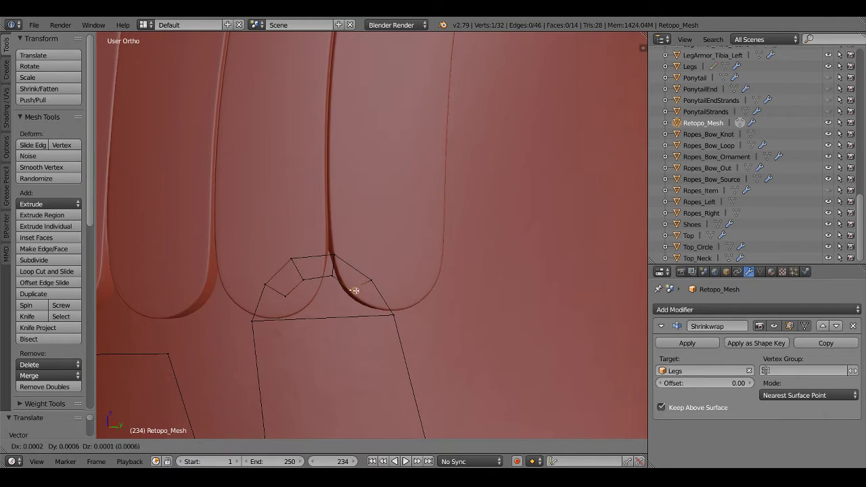
left_click(362, 293)
key("a")
mouse_move(325, 285)
middle_mouse_down()
mouse_move(397, 320)
mouse_move(361, 286)
mouse_move(341, 282)
middle_mouse_up()
In left side view, extrude a vertex from the cage, then delete the stray vertex
key("ctrl+KP_3")
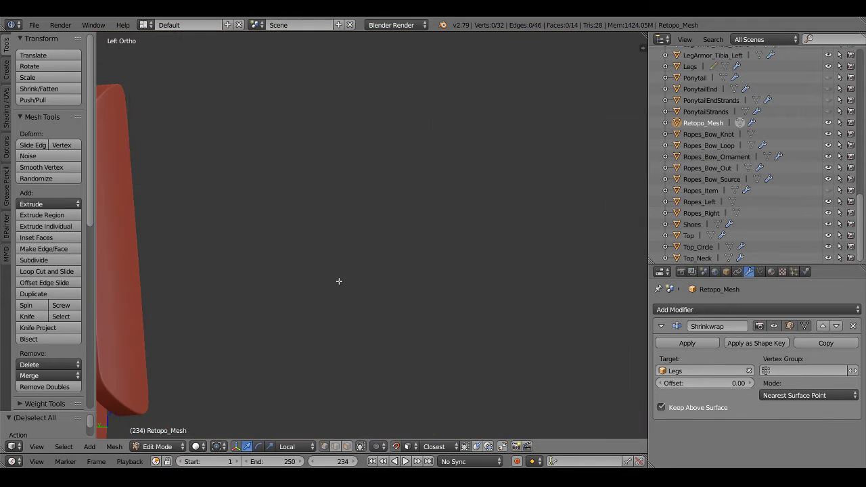
scroll(163, 319, "up", 5)
mouse_move(164, 319)
middle_mouse_down("shift")
mouse_move(382, 230)
mouse_move(327, 245)
middle_mouse_up("shift")
right_click(341, 207)
key("e")
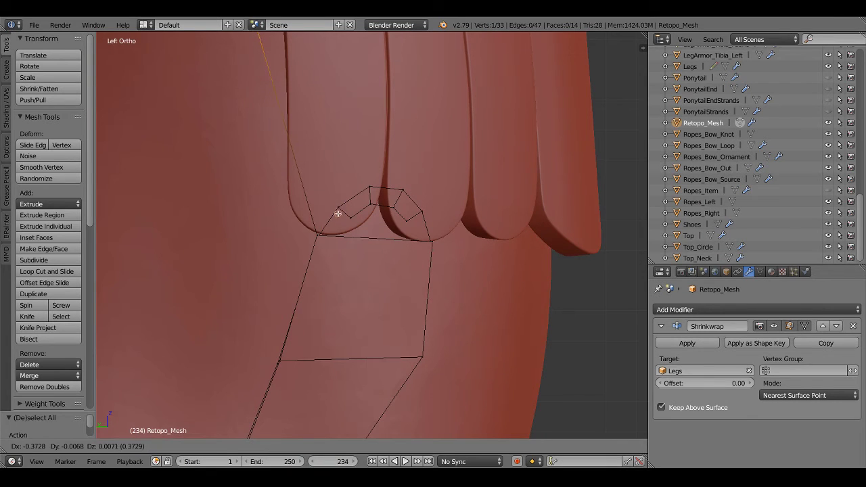
left_click(337, 214)
mouse_move(337, 214)
middle_mouse_down()
mouse_move(406, 251)
mouse_move(397, 244)
mouse_move(405, 230)
middle_mouse_up()
key("x")
left_click(432, 227)
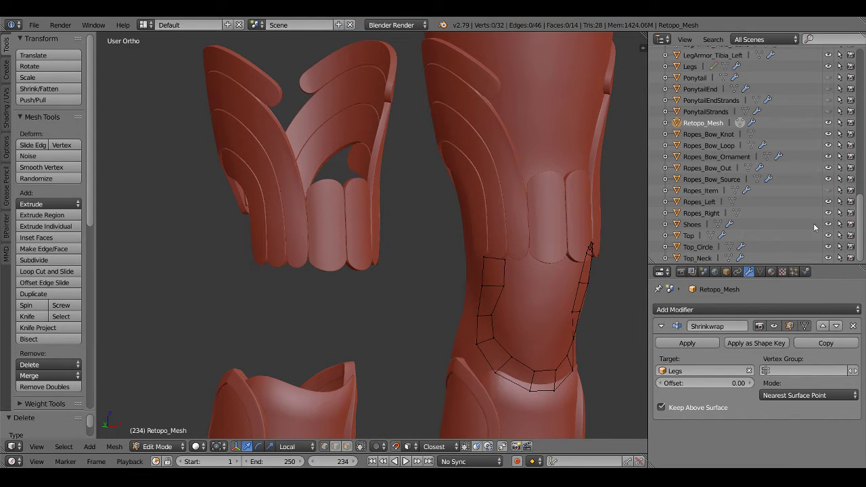
scroll(813, 209, "up", 3)
From the cage's top-left vertex, extrude along the other flap top and merge into the corner vertex
key("ctrl+KP_3")
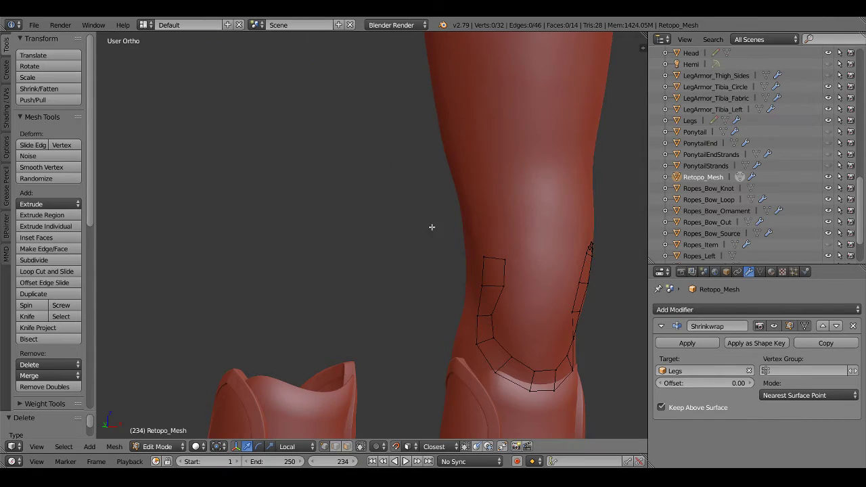
middle_click_drag(522, 262, 282, 218, "shift")
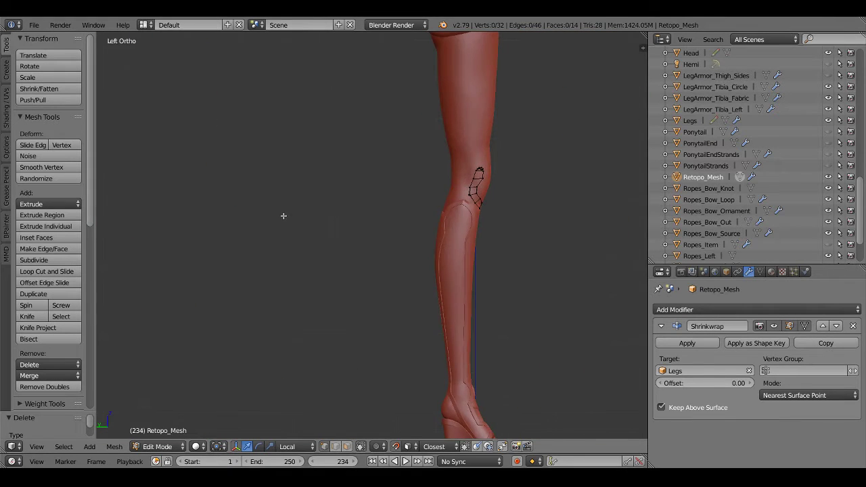
scroll(340, 228, "up", 1)
scroll(268, 178, "up", 2)
scroll(373, 292, "up", 2)
scroll(372, 292, "up", 1)
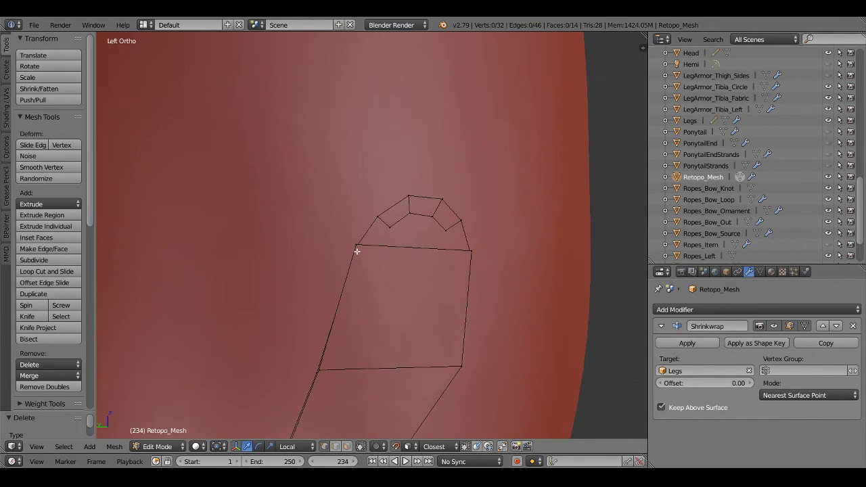
right_click(356, 245)
key("e")
left_click(376, 218)
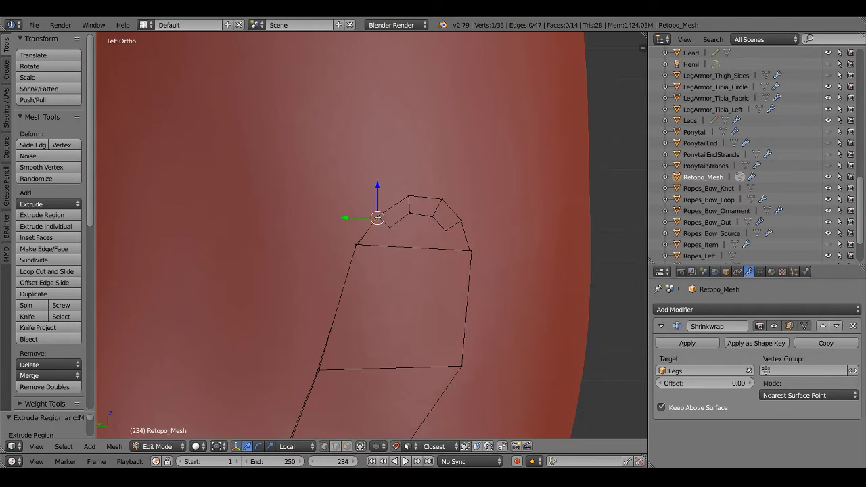
key("e")
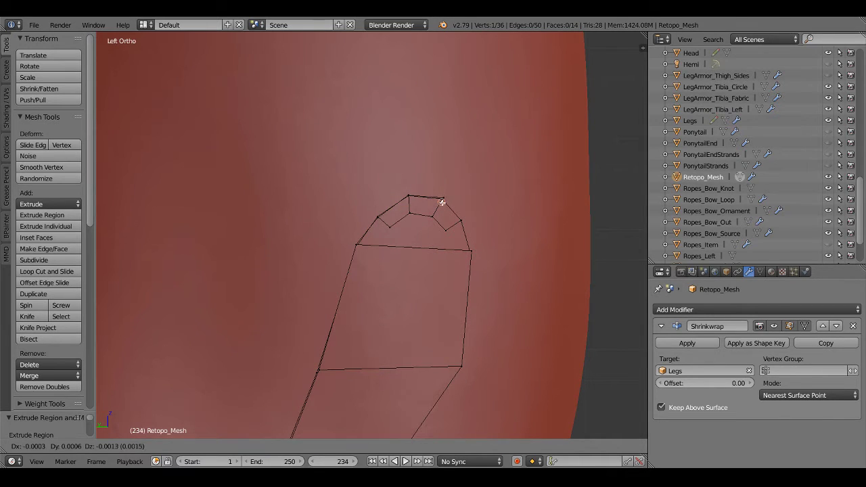
left_click(469, 245)
right_click(472, 250, "shift")
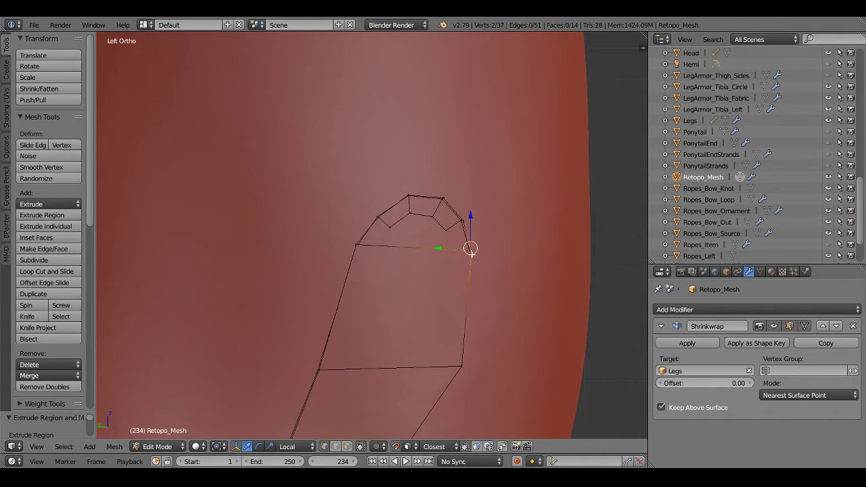
key("alt+m")
left_click(447, 251)
Extrude four more vertices along the second flap's arched top
key("e")
left_click(433, 215)
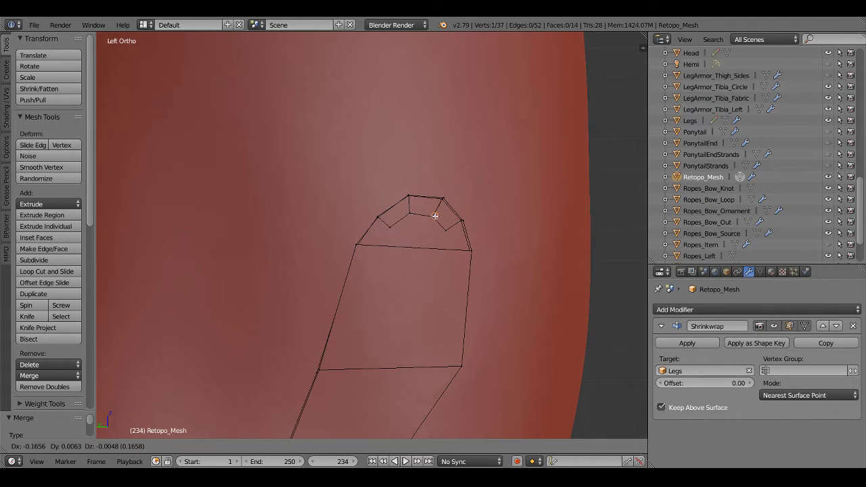
key("e")
left_click(409, 214)
key("e")
left_click(389, 223)
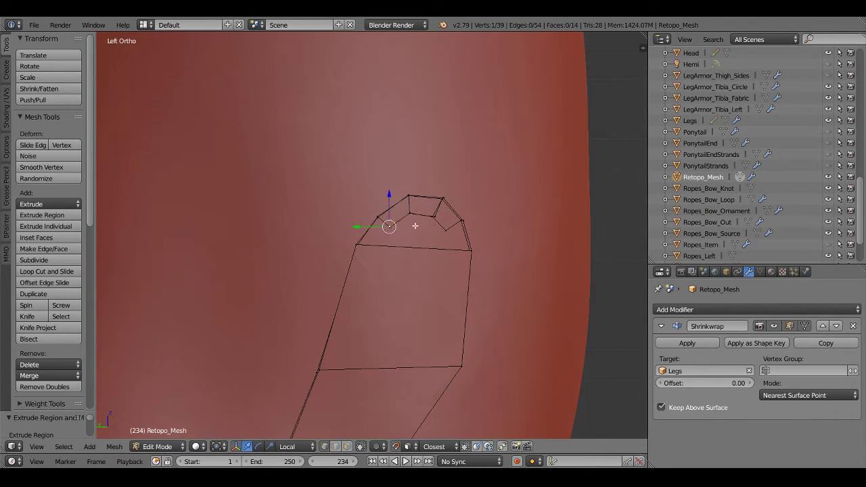
key("e")
left_click(447, 230)
Delete the unwanted stray vertices and return to vertex selection
middle_click_drag(423, 232, 393, 266)
middle_click_drag(517, 215, 412, 226)
key("ctrl+Tab")
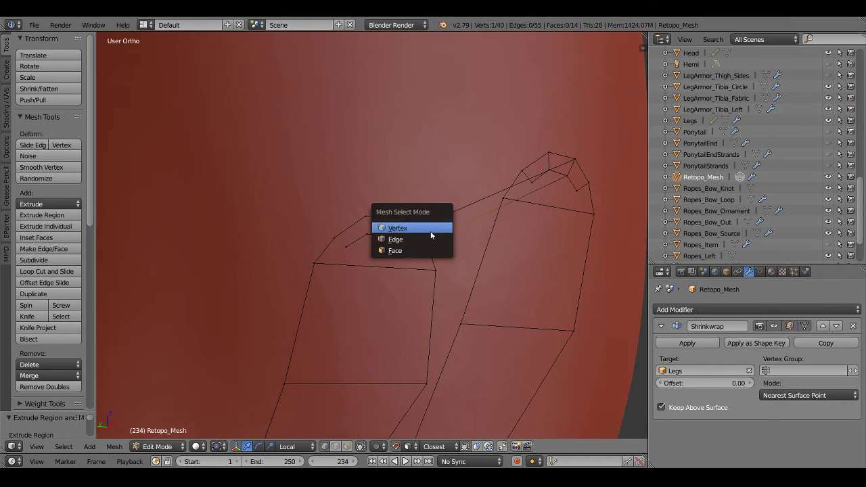
left_click(419, 224)
key("x")
left_click(433, 237)
key("ctrl+Tab")
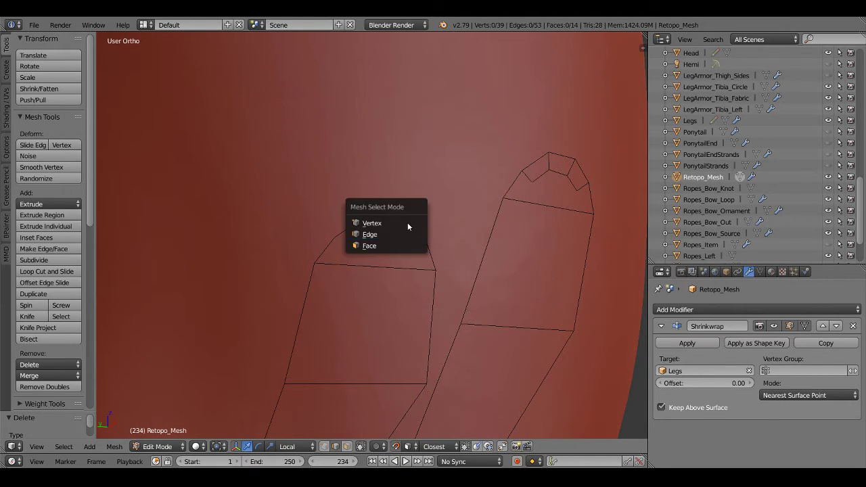
left_click(406, 226)
Add a new vertex at the flap's tip and nudge it slightly left
key("KP_3")
scroll(339, 222, "up", 5)
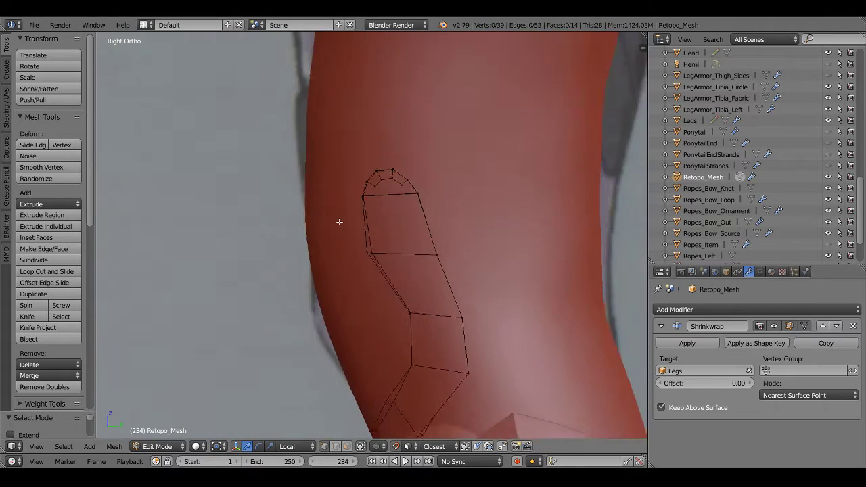
mouse_move(339, 223)
middle_mouse_down()
mouse_move(359, 246)
mouse_move(366, 224)
middle_mouse_up()
scroll(358, 223, "up", 2)
left_click(338, 207)
key("ctrl+KP_3")
scroll(401, 221, "up", 3)
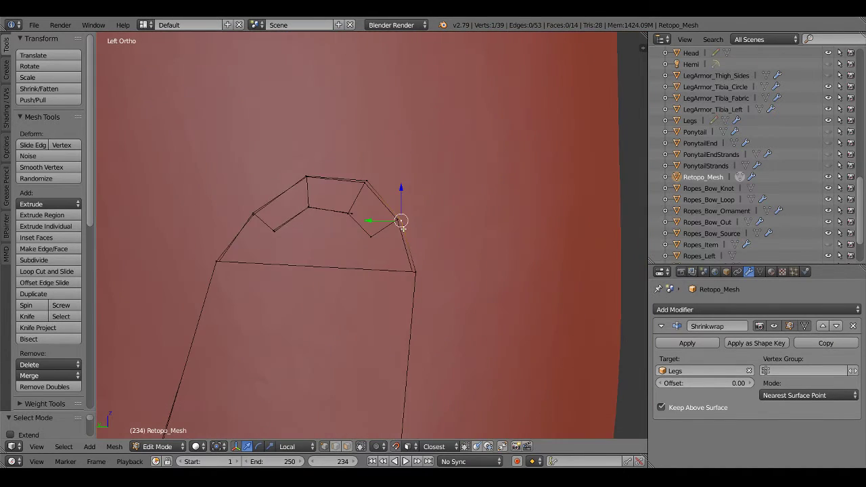
right_click(373, 240, "ctrl")
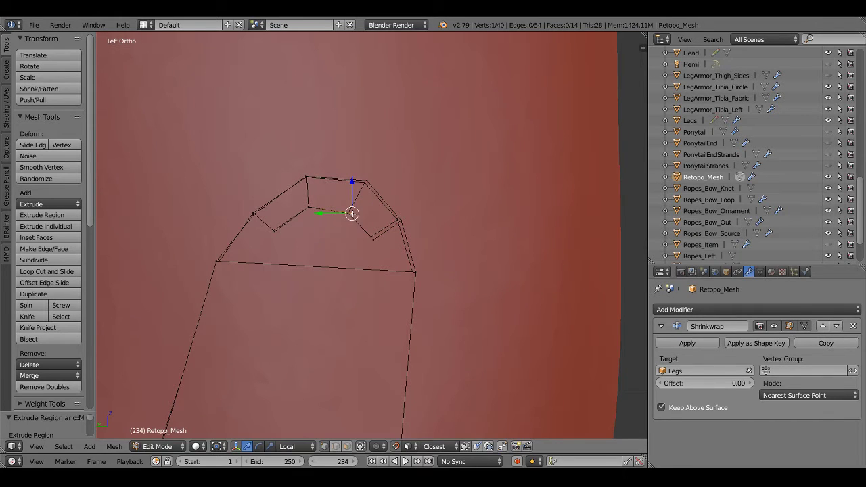
left_click_drag(352, 213, 349, 214)
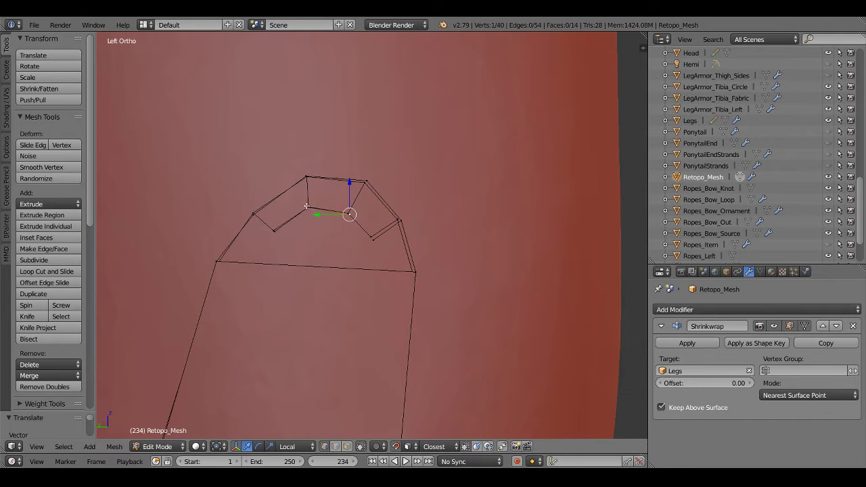
Switch mesh selection modes to fill another face at the flap tip
middle_click_drag(307, 206, 295, 226)
key("ctrl+Tab")
key("2")
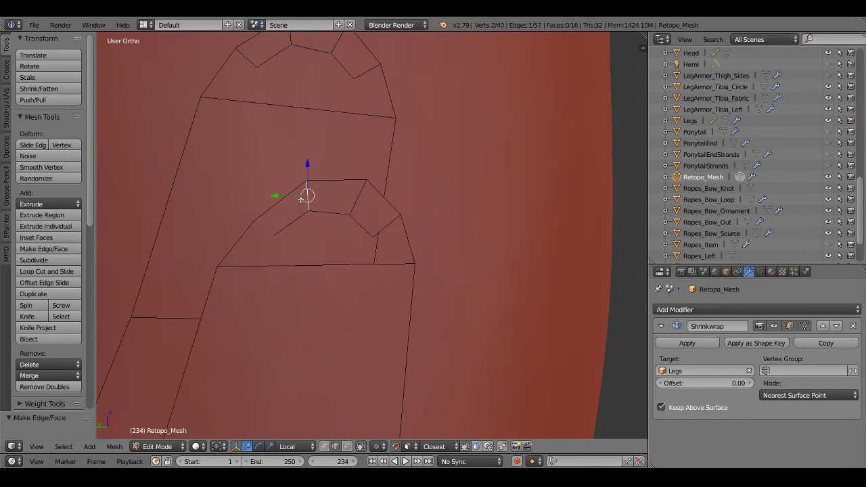
key("ctrl+Tab")
key("3")
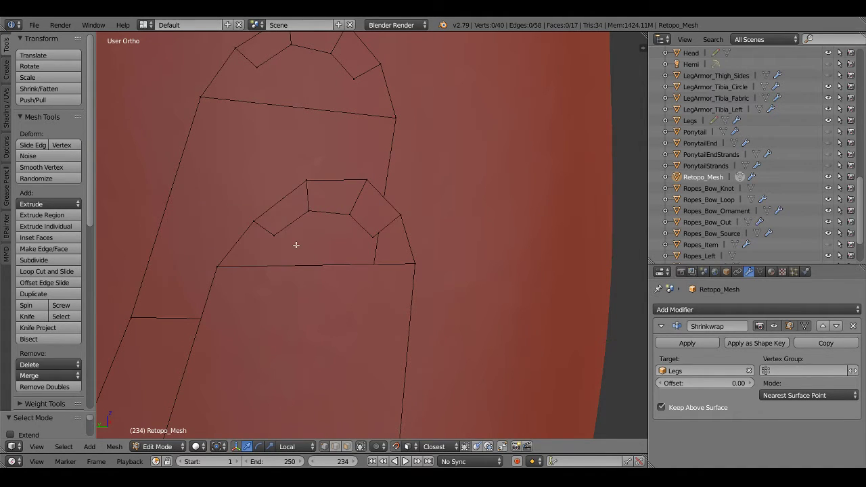
Reposition two tip vertices so the rebuilt flap cap hugs the leg
key("KP_3")
scroll(296, 241, "down", 3)
scroll(412, 245, "up", 5)
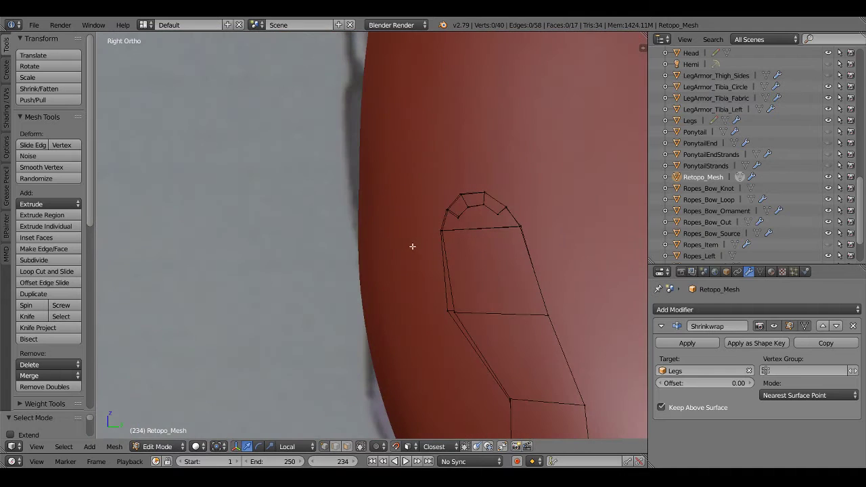
scroll(411, 246, "up", 2)
mouse_move(381, 247)
middle_mouse_down()
mouse_move(541, 251)
mouse_move(408, 232)
mouse_move(241, 234)
mouse_move(361, 257)
mouse_move(444, 315)
middle_mouse_up()
key("ctrl+KP_3")
scroll(425, 255, "up", 2)
scroll(242, 234, "up", 2)
scroll(361, 257, "up", 2)
key("g")
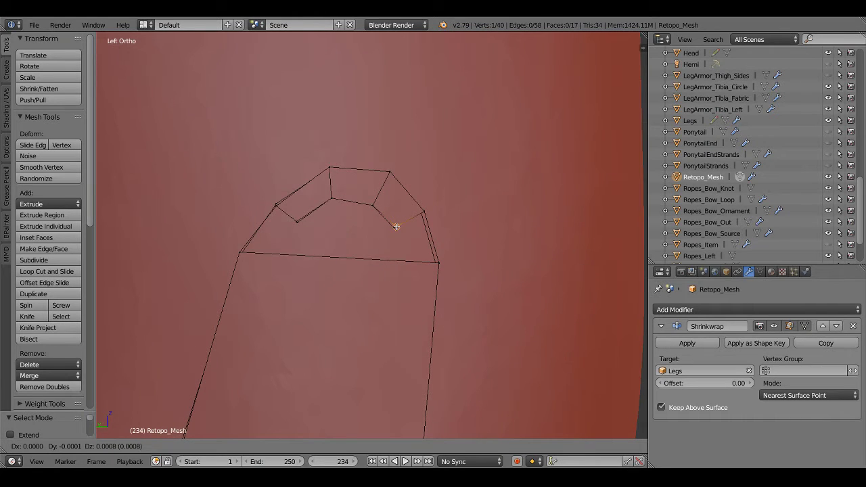
left_click(396, 226)
right_click(372, 204)
key("g")
left_click(377, 201)
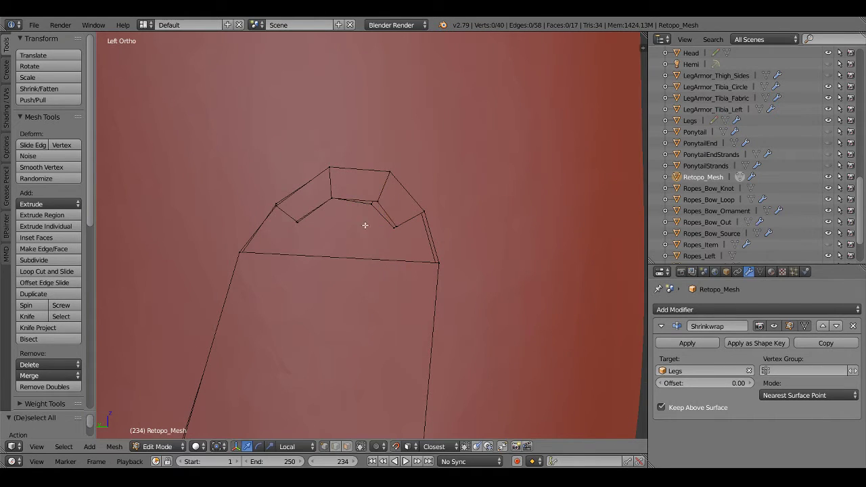
scroll(364, 225, "down", 2)
key("ctrl+r")
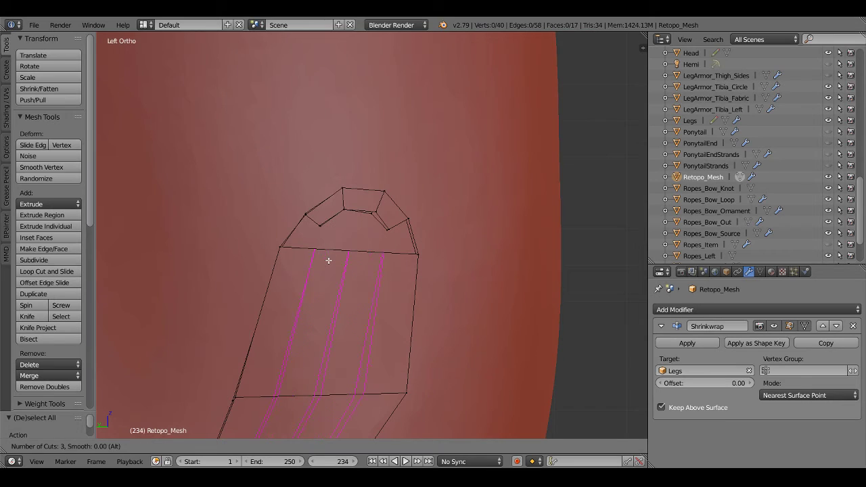
Add vertical edge loops along the strap flap and select an edge at its tip
left_click(329, 260)
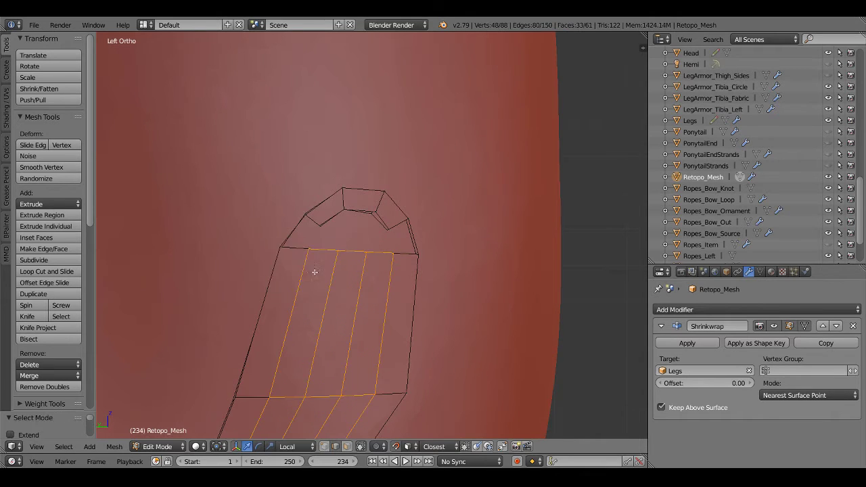
key("2")
right_click(289, 250)
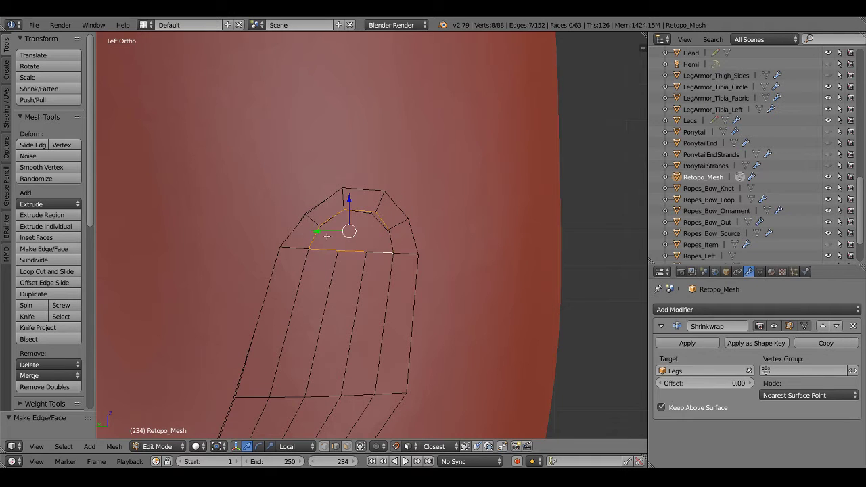
middle_click_drag(315, 237, 381, 273)
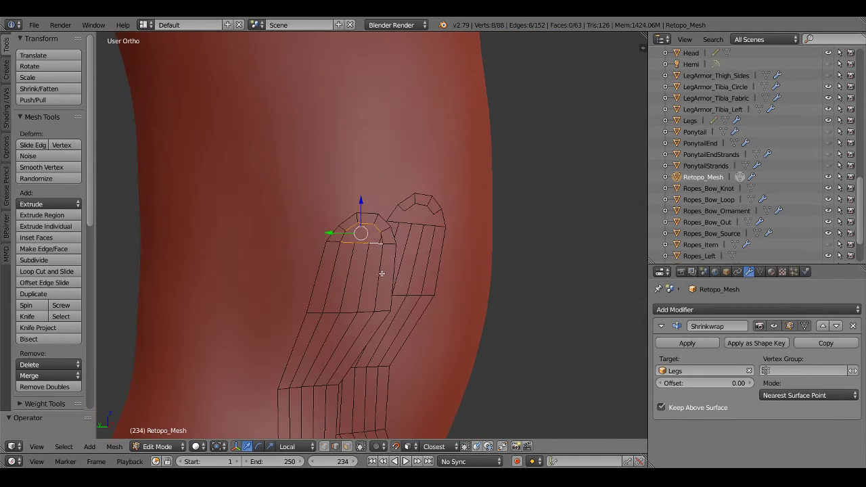
key("a")
mouse_move(499, 277)
middle_mouse_down()
mouse_move(332, 268)
mouse_move(390, 203)
middle_mouse_up()
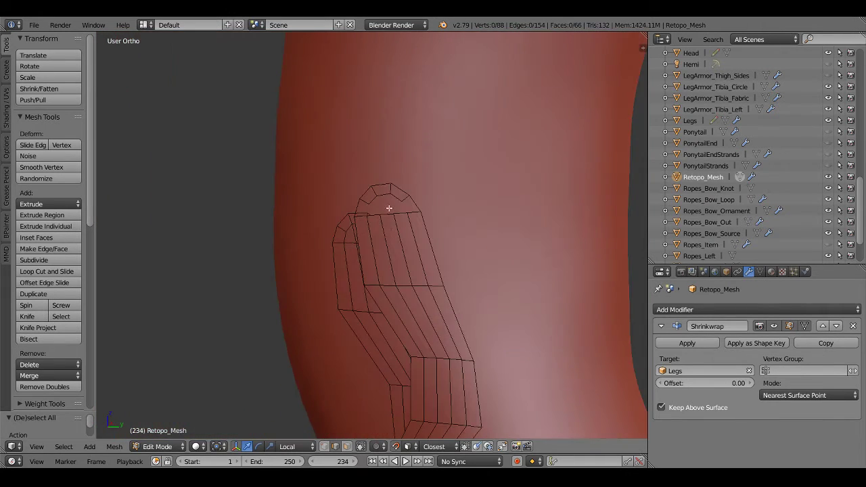
Toggle the whole flap mesh selection on and off while orbiting around the knee
scroll(351, 249, "up", 2)
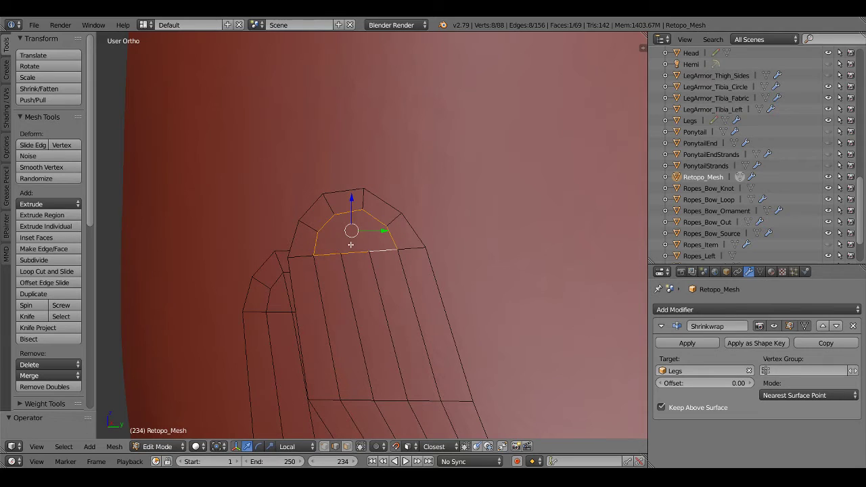
key("a")
scroll(351, 244, "down", 3)
middle_click_drag(351, 244, 377, 232)
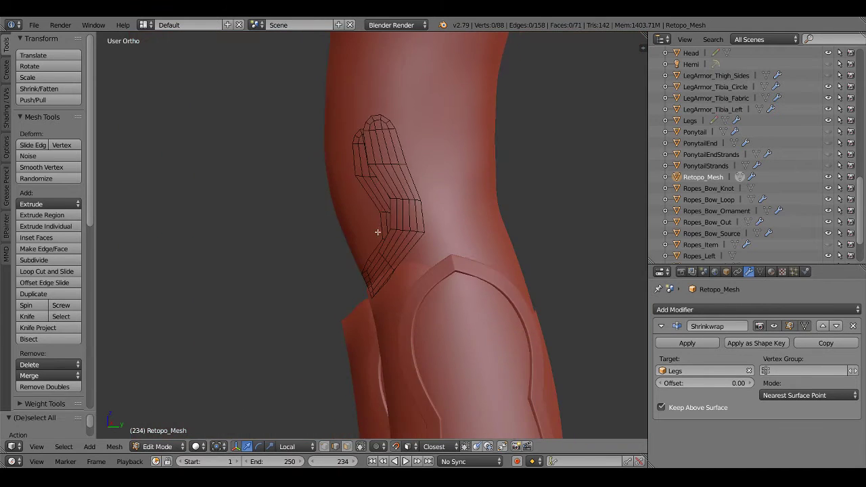
scroll(365, 262, "up", 2)
key("a")
middle_click_drag(365, 262, 414, 259)
key("a")
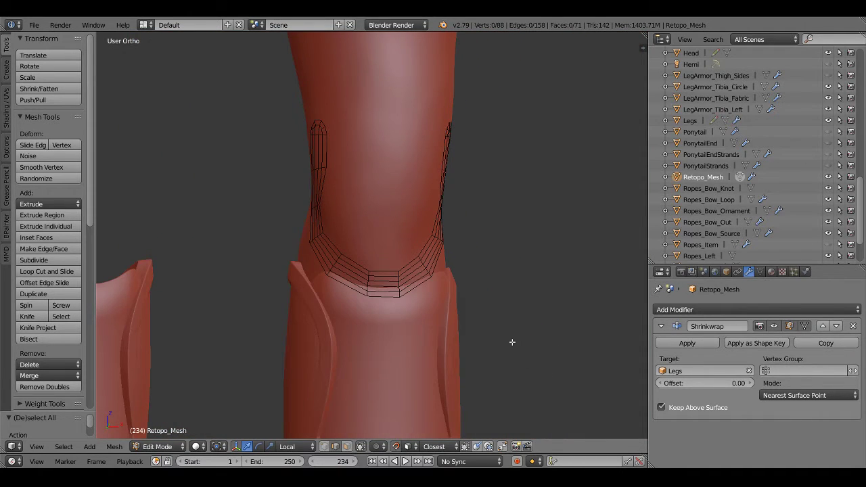
Return to Object Mode and inspect the filled strap flaps
scroll(389, 296, "up", 2)
scroll(379, 314, "up", 1)
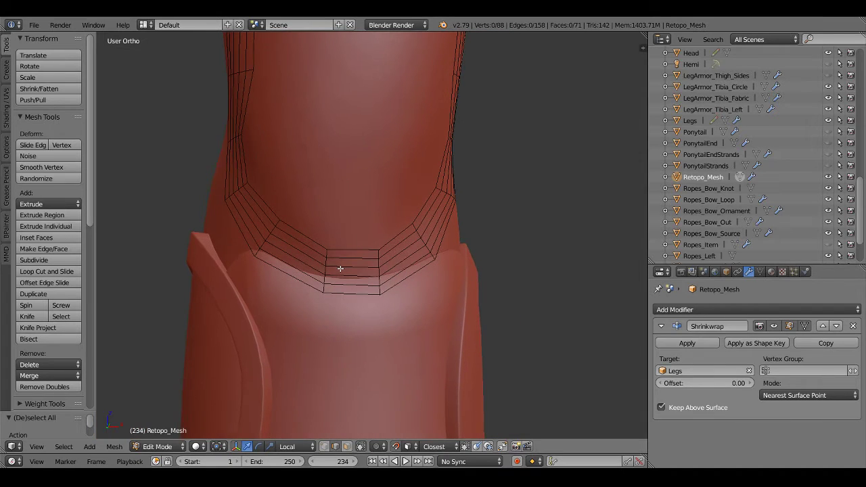
key("Tab")
mouse_move(344, 253)
middle_mouse_down()
mouse_move(455, 253)
mouse_move(386, 257)
middle_mouse_up()
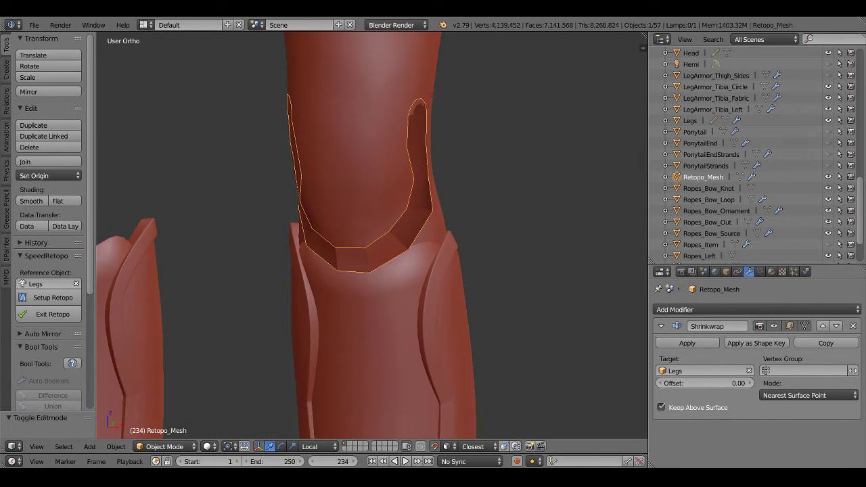
Apply the Shrinkwrap modifier, then add a Solidify modifier and lower its thickness
left_click(702, 344)
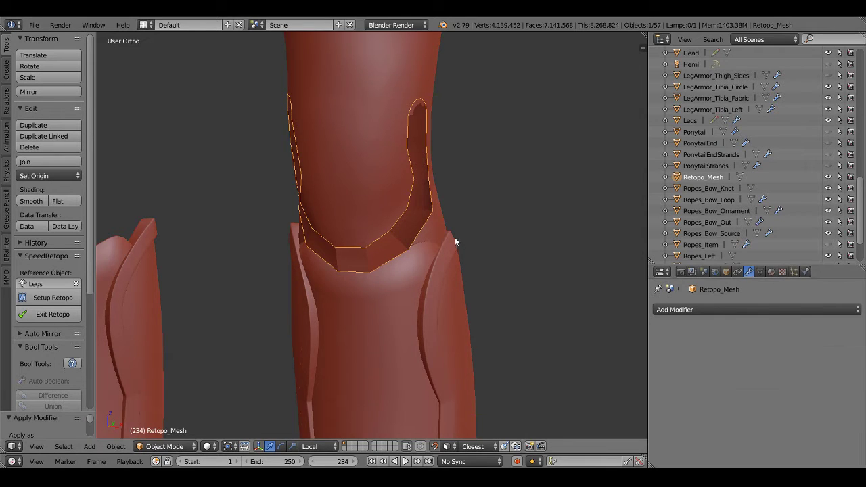
mouse_move(454, 237)
middle_mouse_down()
mouse_move(430, 278)
mouse_move(405, 265)
middle_mouse_up()
left_click(711, 310)
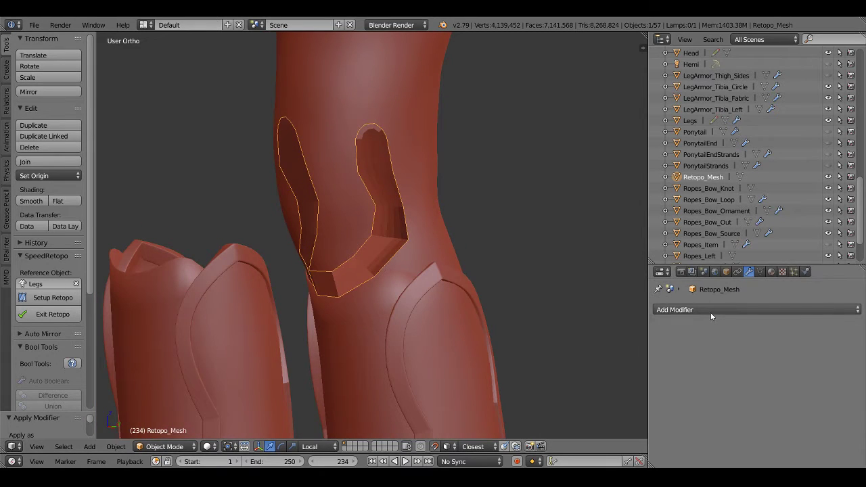
left_click(626, 271)
mouse_move(370, 217)
middle_mouse_down()
mouse_move(450, 222)
mouse_move(410, 205)
mouse_move(446, 210)
middle_mouse_up()
key("Tab")
key("Tab")
mouse_move(711, 359)
left_mouse_down()
mouse_move(676, 358)
mouse_move(693, 359)
left_mouse_up()
Set the Solidify thickness to -0.0020 and briefly check the object properties
middle_click_drag(367, 223, 370, 256, "shift")
scroll(370, 256, "up", 3)
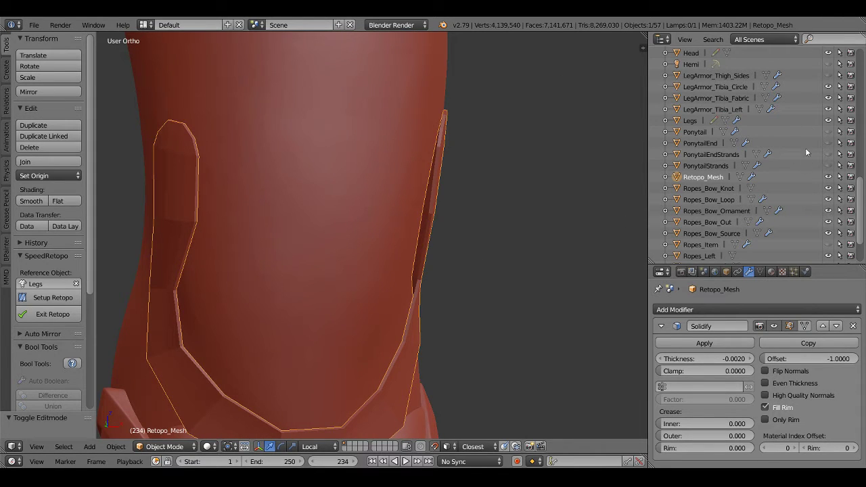
middle_click_drag(508, 251, 514, 194)
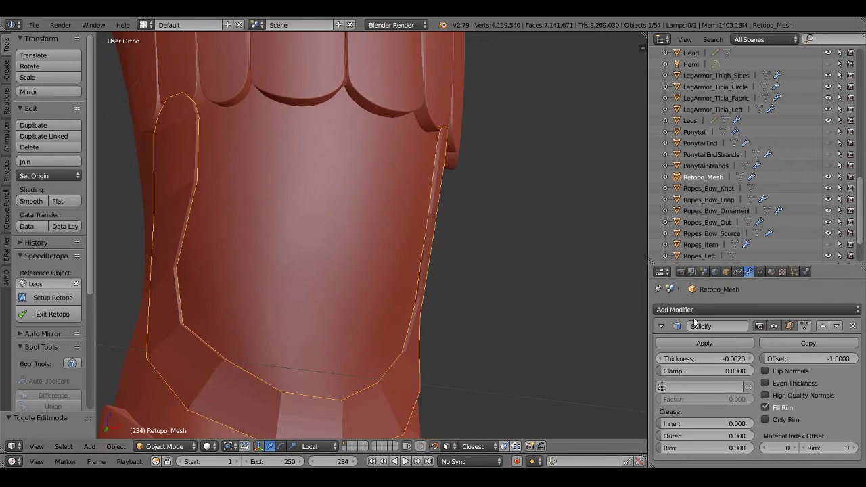
left_click(724, 272)
middle_click_drag(539, 224, 494, 241)
left_click(749, 272)
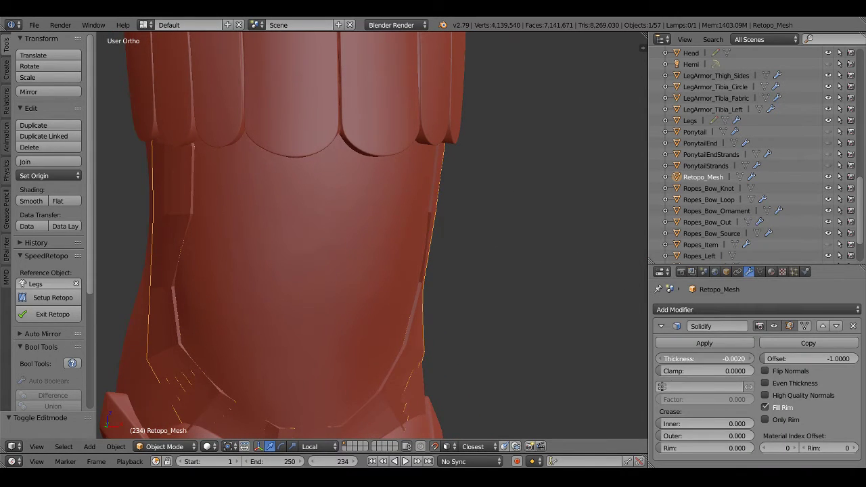
Increase the Solidify thickness to -0.0070 with Even Thickness enabled
left_click_drag(704, 358, 717, 359)
mouse_move(500, 271)
middle_mouse_down()
mouse_move(518, 276)
mouse_move(455, 265)
mouse_move(342, 284)
mouse_move(488, 280)
mouse_move(443, 304)
mouse_move(407, 365)
mouse_move(420, 369)
middle_mouse_up()
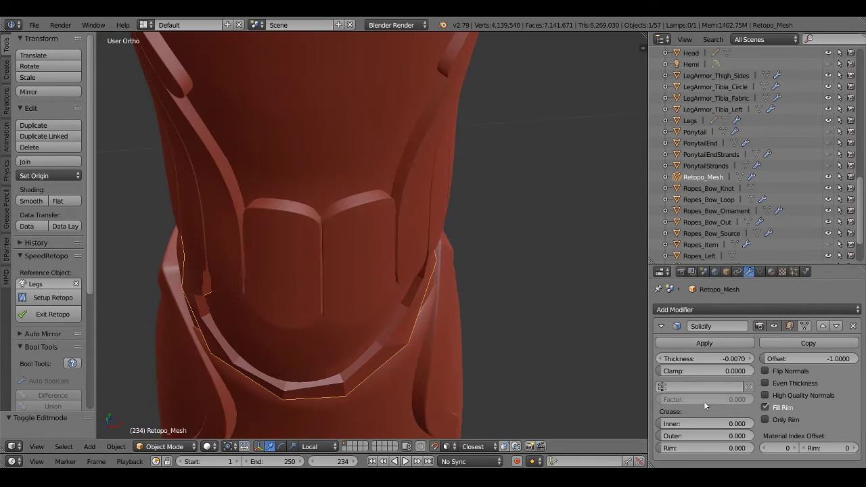
left_click(765, 382)
mouse_move(320, 355)
middle_mouse_down()
mouse_move(365, 263)
mouse_move(351, 134)
mouse_move(412, 301)
mouse_move(368, 284)
mouse_move(356, 289)
mouse_move(309, 251)
mouse_move(213, 232)
mouse_move(167, 234)
mouse_move(248, 202)
mouse_move(282, 160)
mouse_move(406, 183)
mouse_move(356, 247)
middle_mouse_up()
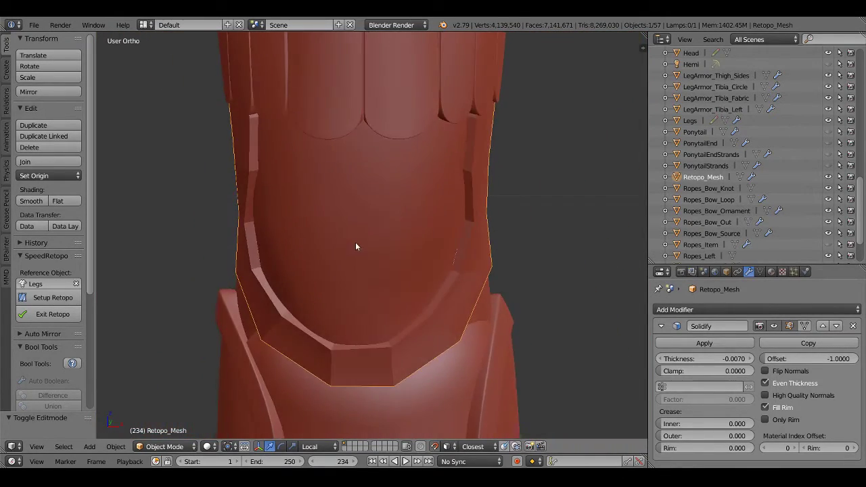
key("KP_1")
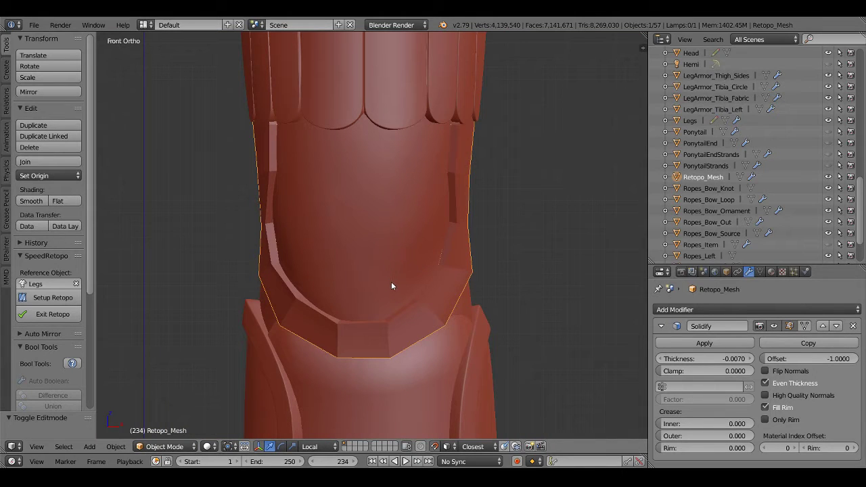
mouse_move(391, 282)
middle_mouse_down()
mouse_move(435, 251)
mouse_move(460, 247)
mouse_move(435, 271)
mouse_move(384, 258)
mouse_move(435, 264)
mouse_move(389, 262)
mouse_move(426, 274)
mouse_move(412, 279)
middle_mouse_up()
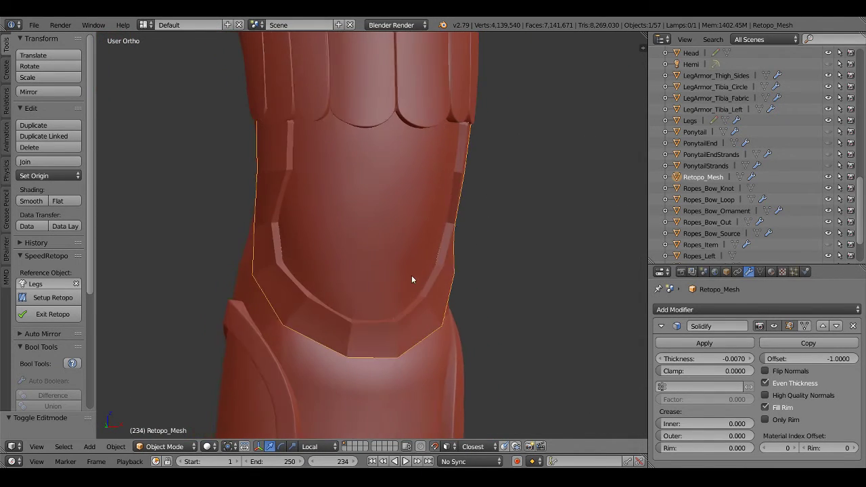
Set the thickness to -0.0100, frame the strap from the front, and apply Solidify
left_click(751, 360)
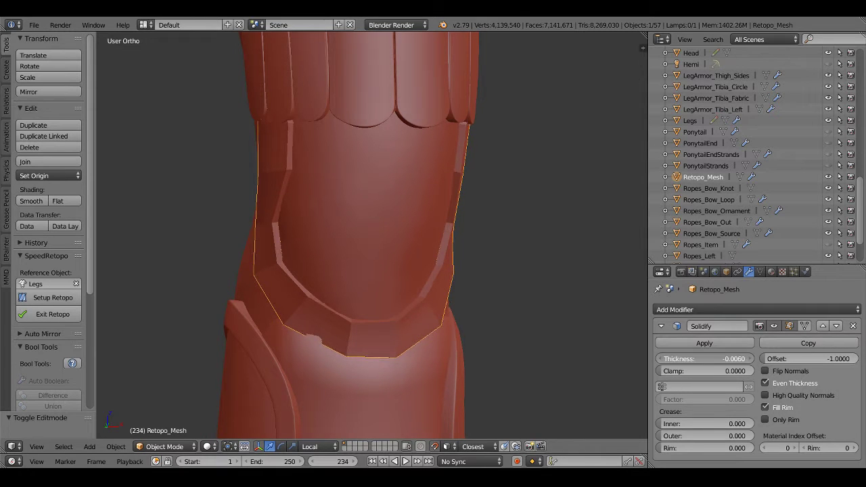
left_click_drag(703, 358, 744, 358)
mouse_move(497, 286)
middle_mouse_down()
mouse_move(479, 298)
mouse_move(351, 293)
mouse_move(495, 274)
mouse_move(624, 292)
mouse_move(122, 292)
mouse_move(356, 292)
mouse_move(344, 285)
mouse_move(442, 299)
middle_mouse_up()
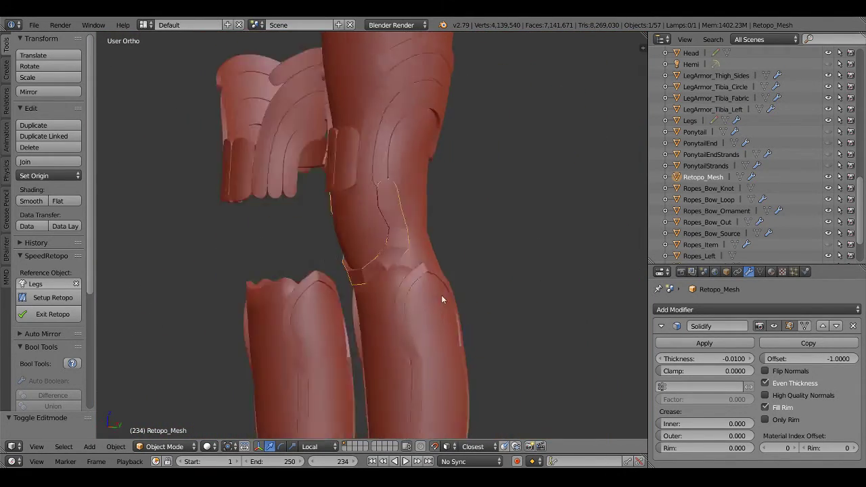
key("KP_1")
key("KP_Decimal")
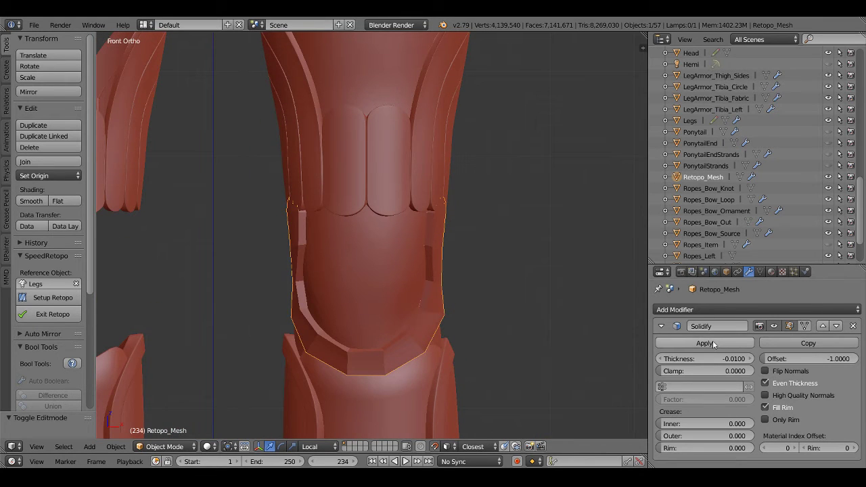
left_click(712, 340)
In Edit Mode with edge select and wireframe, box-select the strap's top end
key("Tab")
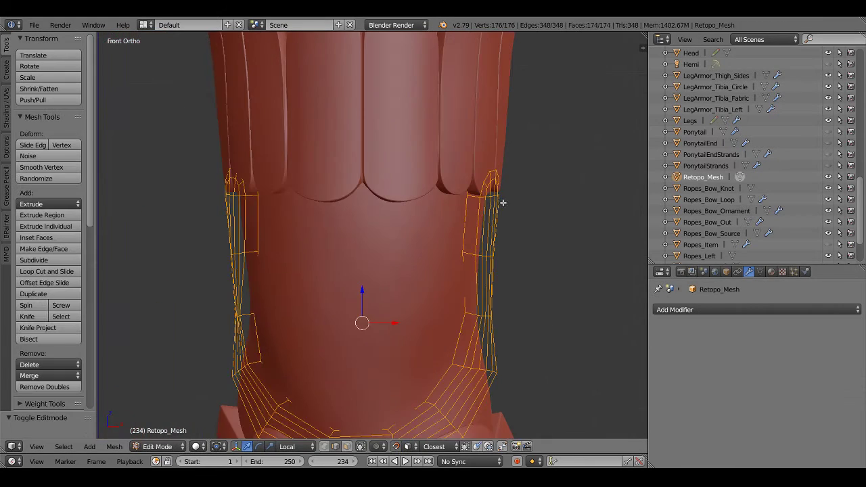
scroll(502, 202, "up", 3)
key("ctrl+Tab")
left_click(417, 237)
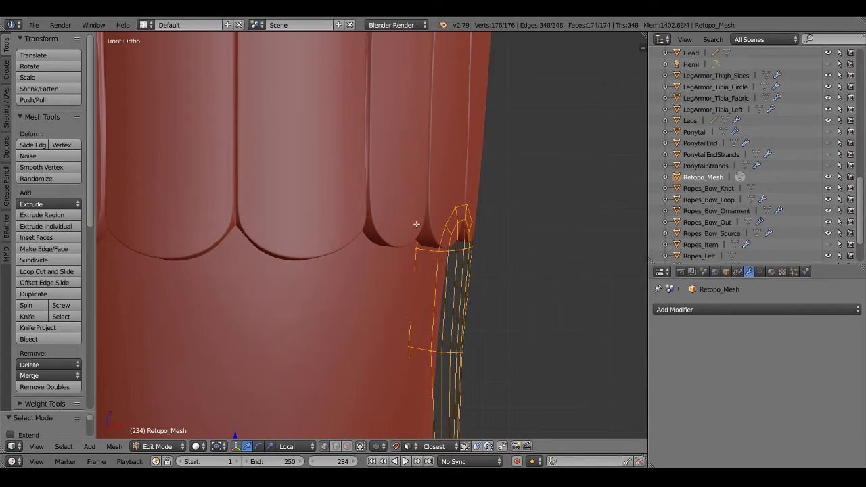
key("z")
key("a")
key("b")
left_click_drag(507, 168, 399, 269)
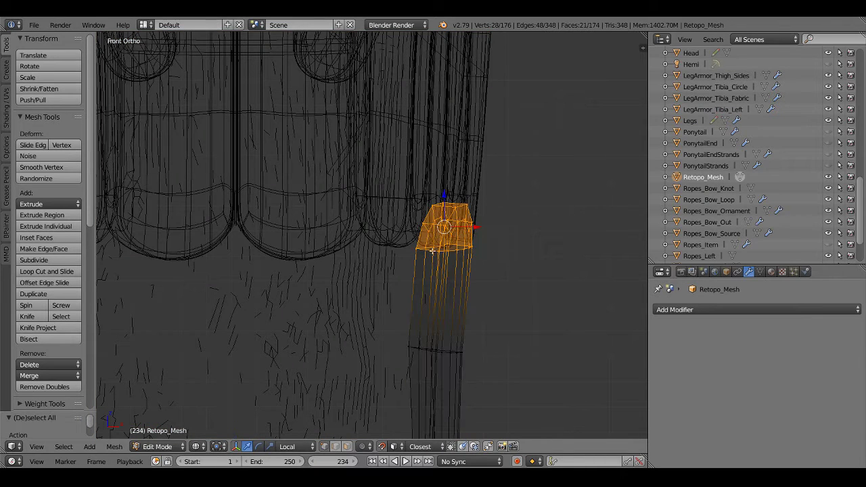
Scale and slide the selected top edges slightly along X to tuck them inward
key("z")
key("s")
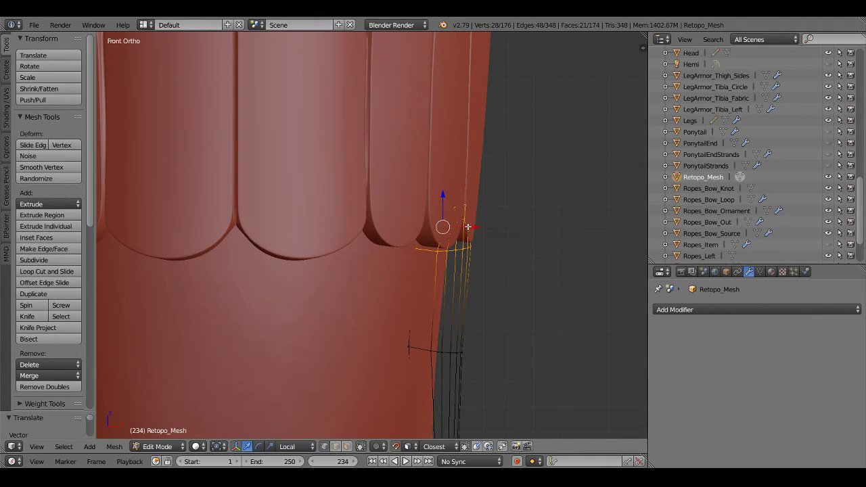
left_click(470, 262)
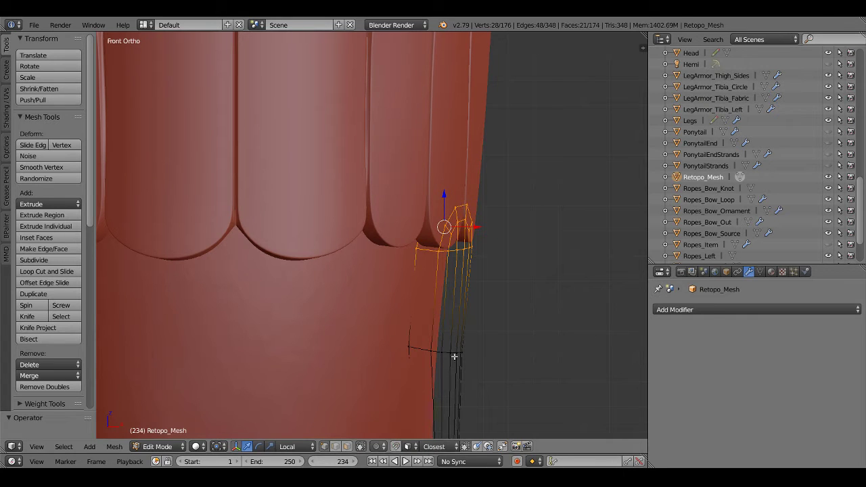
left_click_drag(475, 232, 467, 231)
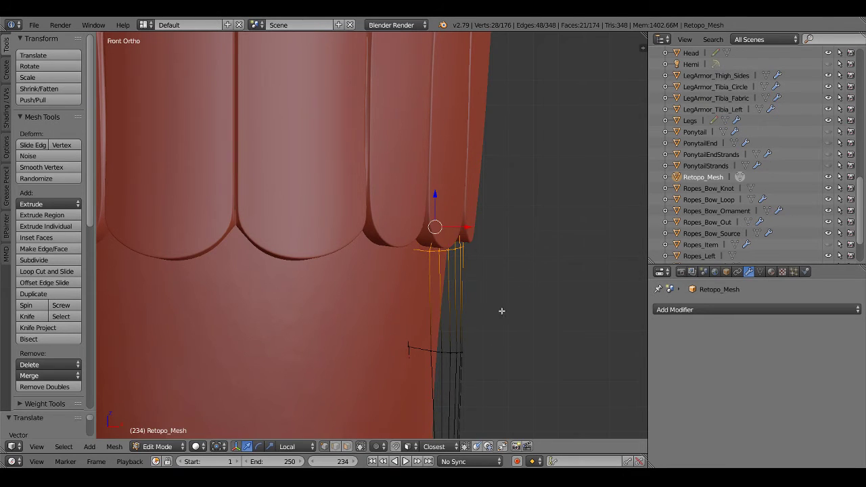
middle_click_drag(501, 309, 512, 301)
key("KP_1")
left_click_drag(466, 231, 463, 229)
scroll(451, 333, "down", 3)
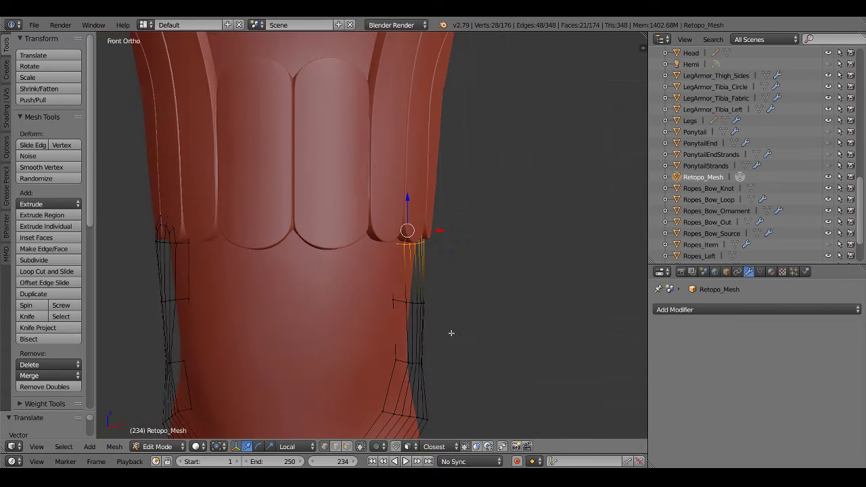
Select the top loop on the other strap end and slide it slightly along X
right_click(411, 303, "alt")
mouse_move(440, 303)
middle_mouse_down()
mouse_move(263, 326)
mouse_move(440, 318)
mouse_move(294, 330)
mouse_move(292, 259)
middle_mouse_up()
key("z")
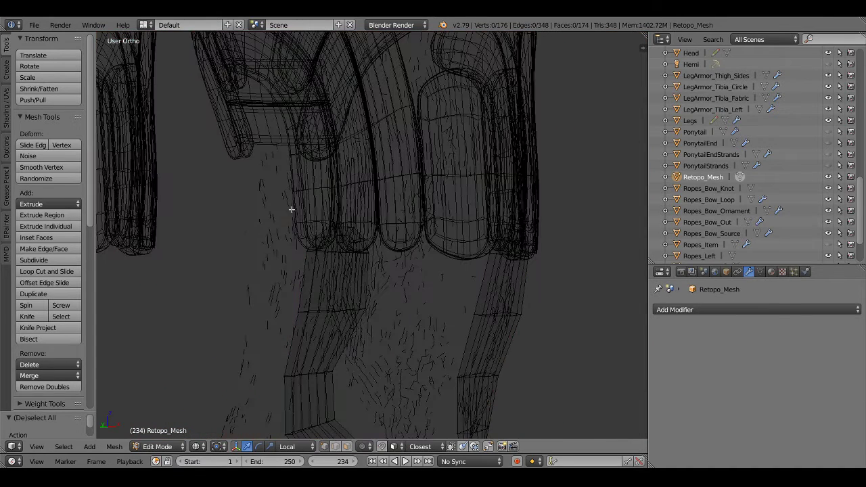
key("a")
right_click(386, 267, "alt+shift")
key("z")
key("KP_1")
left_click_drag(369, 237, 377, 239)
mouse_move(376, 239)
middle_mouse_down()
mouse_move(361, 205)
mouse_move(567, 330)
middle_mouse_up()
Toggle Hidden Wire in the sidebar and return to Object Mode
key("n")
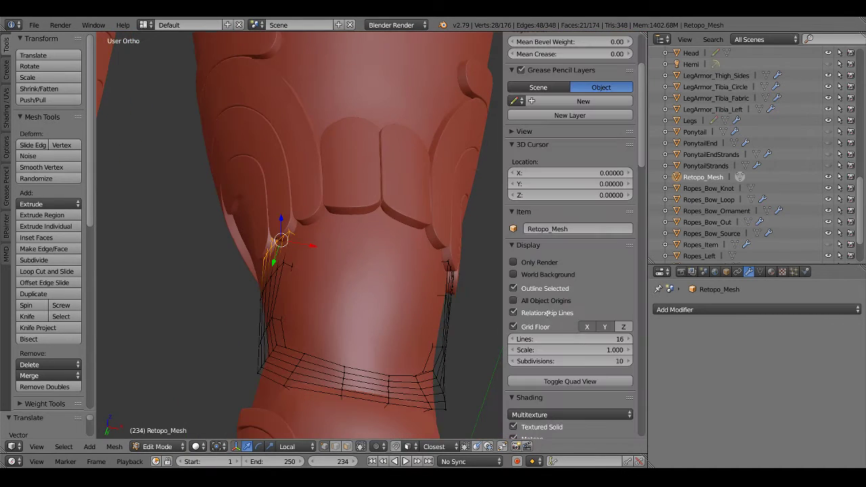
scroll(538, 361, "down", 5)
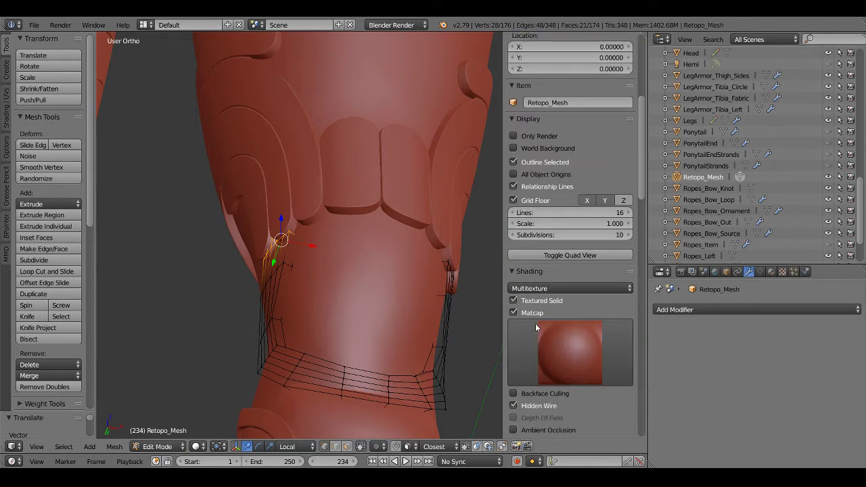
scroll(537, 324, "down", 5)
left_click(541, 294)
key("n")
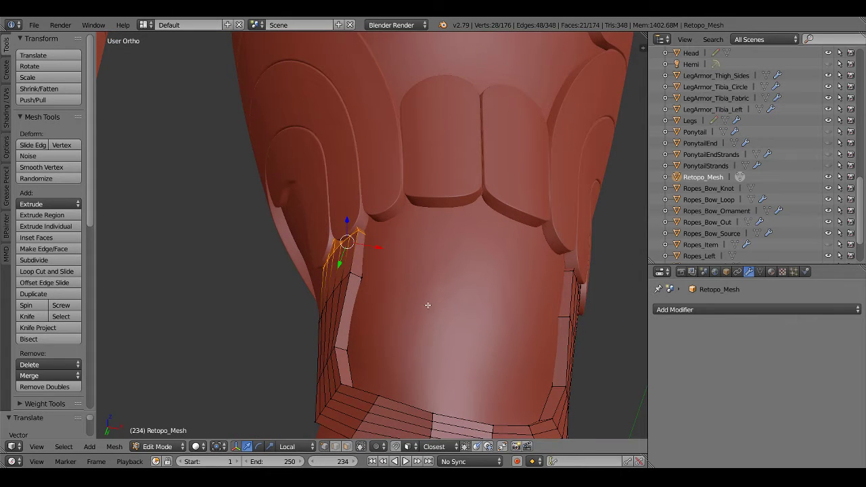
key("Tab")
mouse_move(424, 305)
middle_mouse_down()
mouse_move(471, 315)
mouse_move(448, 316)
mouse_move(480, 362)
mouse_move(429, 266)
mouse_move(427, 339)
mouse_move(395, 273)
middle_mouse_up()
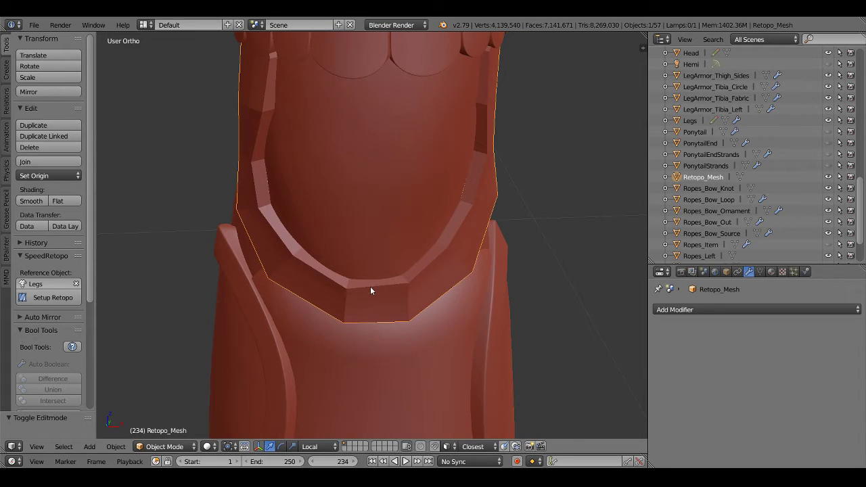
Enter Edit Mode, cancel a trial loop cut, and select the band's left corner loop
scroll(370, 287, "up", 2)
key("Tab")
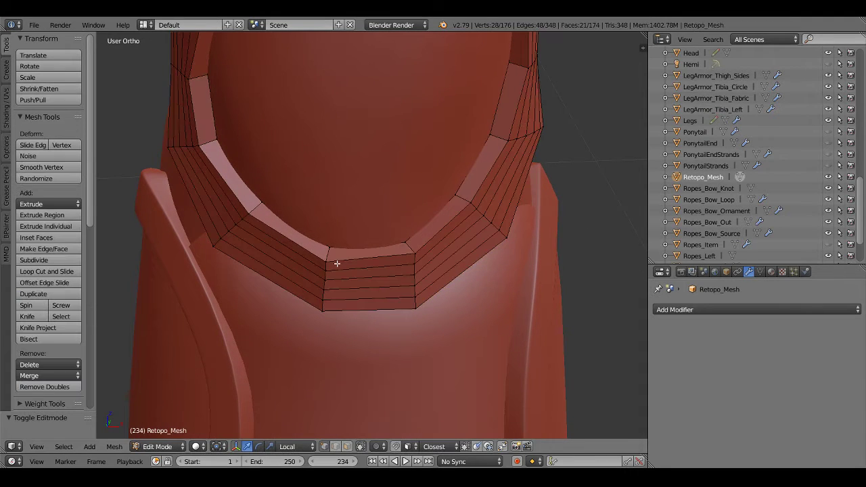
scroll(326, 259, "up", 1)
key("ctrl+r")
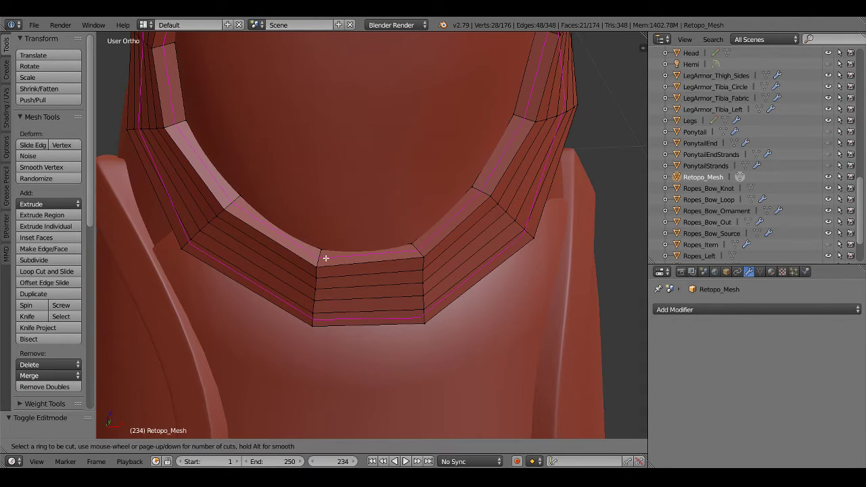
right_click(318, 261)
scroll(325, 277, "up", 1)
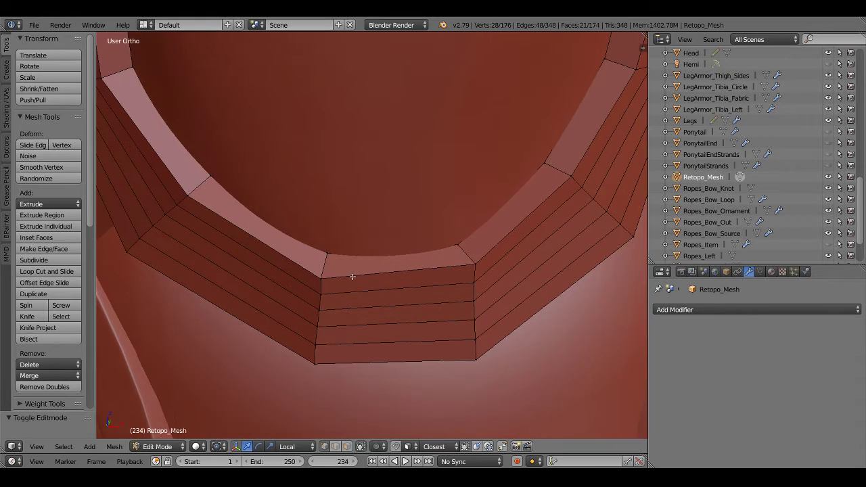
right_click(324, 271, "alt")
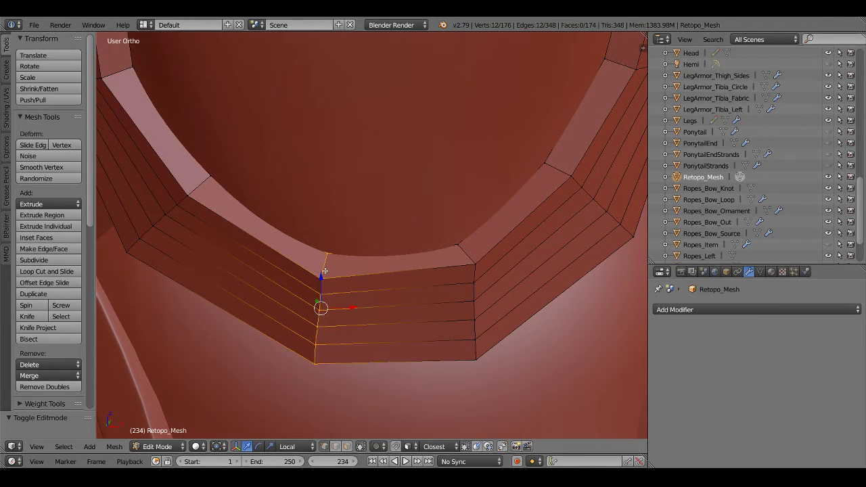
Edge-select both vertical corner loops of the front lower band and bevel them at 0.001204 offset
key("ctrl+Tab")
left_click(335, 292)
key("ctrl+Tab")
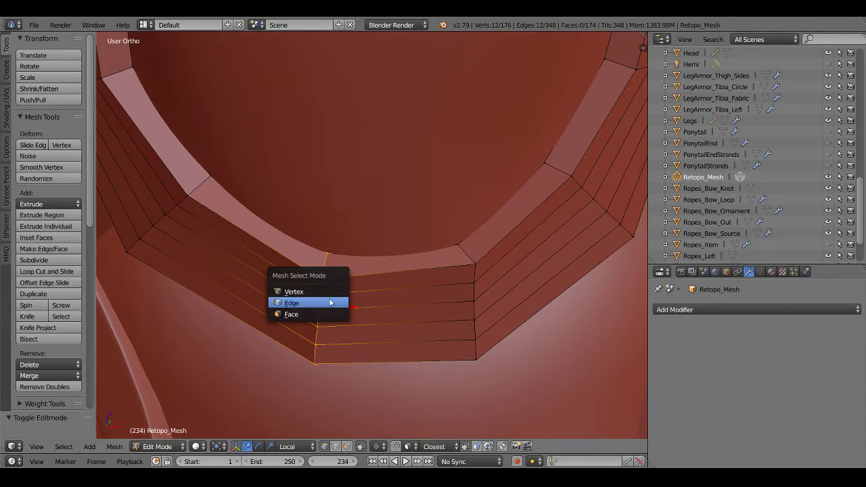
left_click(336, 302)
mouse_move(347, 277)
middle_mouse_down()
mouse_move(456, 286)
mouse_move(320, 266)
middle_mouse_up()
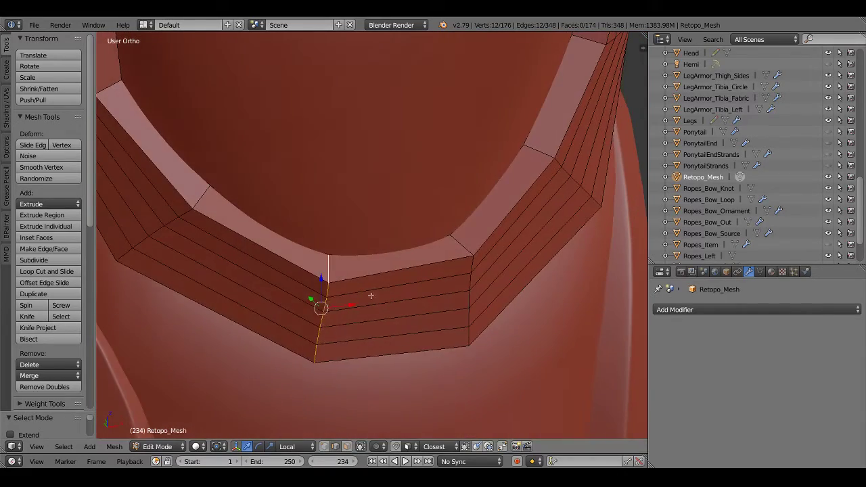
right_click(320, 265, "alt")
right_click(385, 267, "alt")
right_click(460, 249, "alt+shift")
mouse_move(464, 245)
middle_mouse_down()
mouse_move(386, 295)
mouse_move(337, 285)
mouse_move(480, 308)
middle_mouse_up()
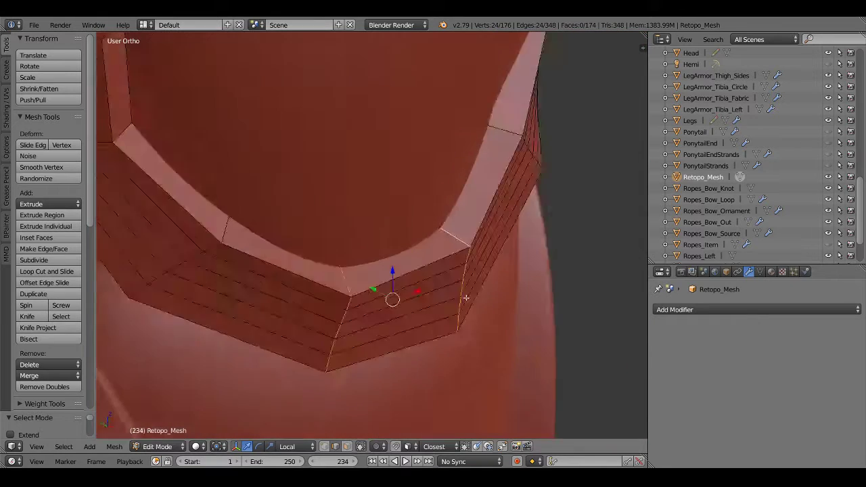
key("ctrl+b")
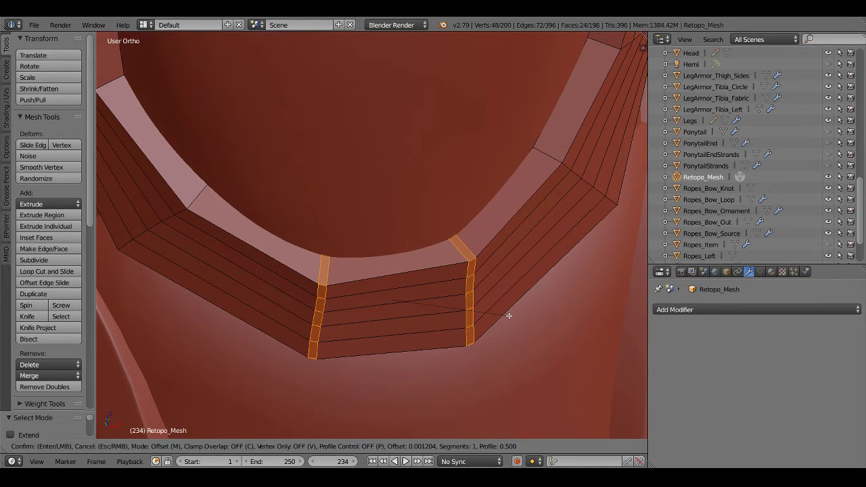
left_click(507, 314)
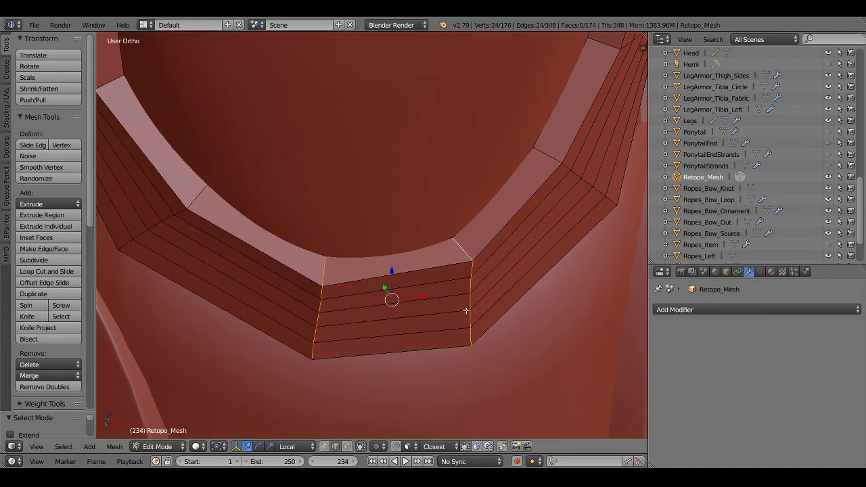
mouse_move(467, 311)
middle_mouse_down()
mouse_move(373, 290)
mouse_move(344, 293)
middle_mouse_up()
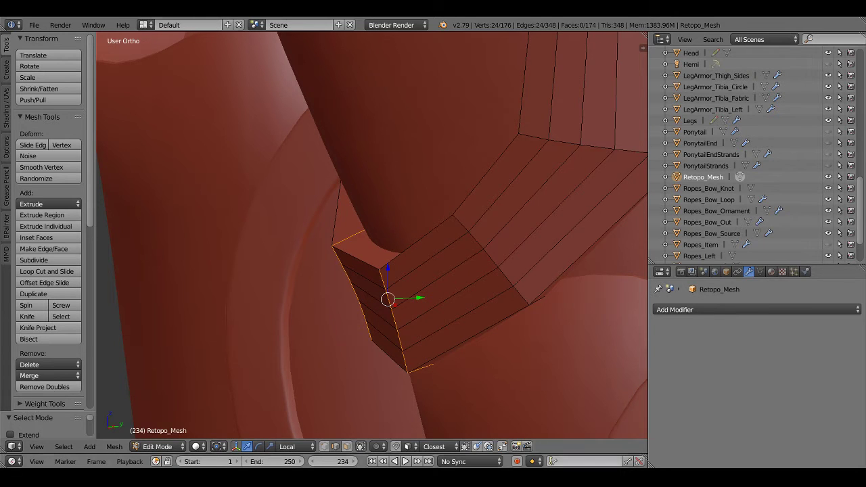
mouse_move(379, 297)
middle_mouse_down()
mouse_move(406, 286)
mouse_move(386, 276)
mouse_move(388, 244)
mouse_move(405, 279)
mouse_move(406, 257)
middle_mouse_up()
scroll(405, 287, "down", 3)
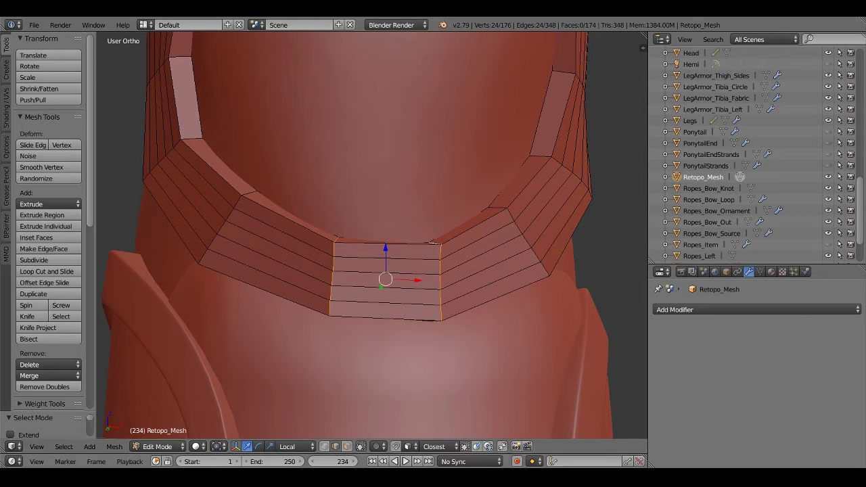
mouse_move(488, 281)
middle_mouse_down()
mouse_move(460, 320)
mouse_move(456, 257)
mouse_move(497, 232)
mouse_move(471, 200)
mouse_move(479, 201)
mouse_move(442, 260)
mouse_move(400, 263)
mouse_move(428, 243)
mouse_move(464, 145)
mouse_move(450, 174)
middle_mouse_up()
key("z")
key("z")
key("a")
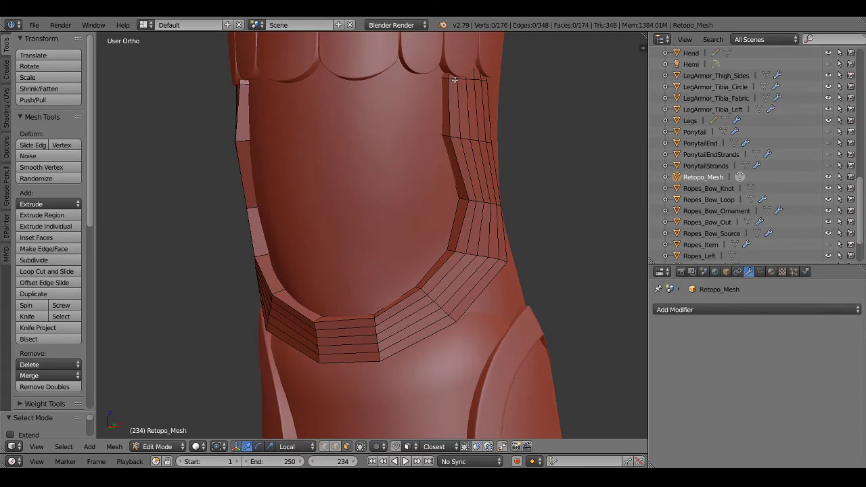
Select the leftover face strips between the two strap flaps at the front
key("a")
left_click(467, 80, "alt+shift")
key("z")
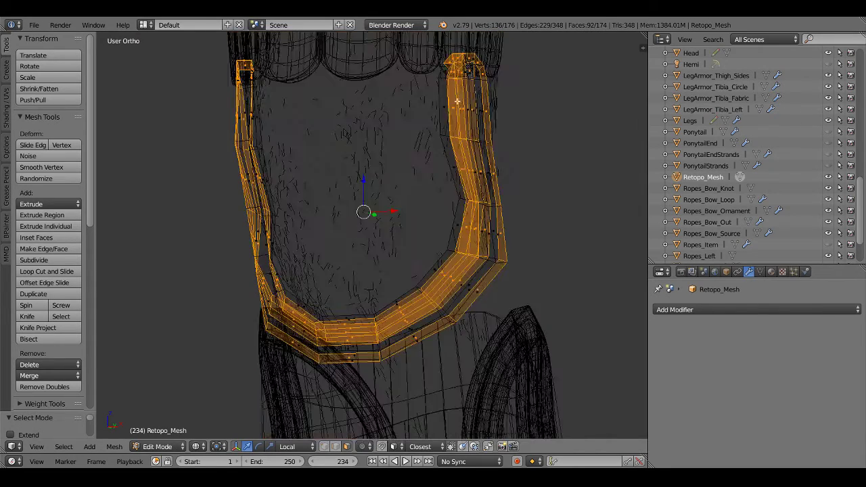
middle_click_drag(471, 80, 423, 140)
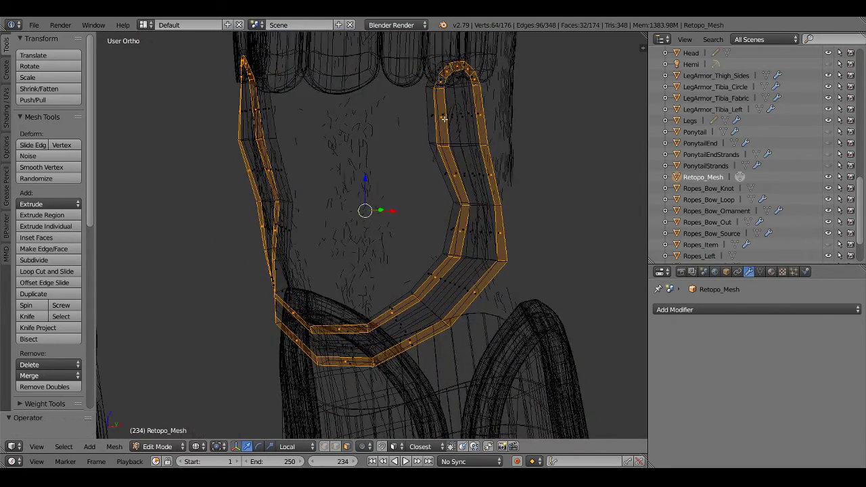
key("z")
left_click(465, 105, "alt+shift")
middle_click_drag(445, 251, 451, 244)
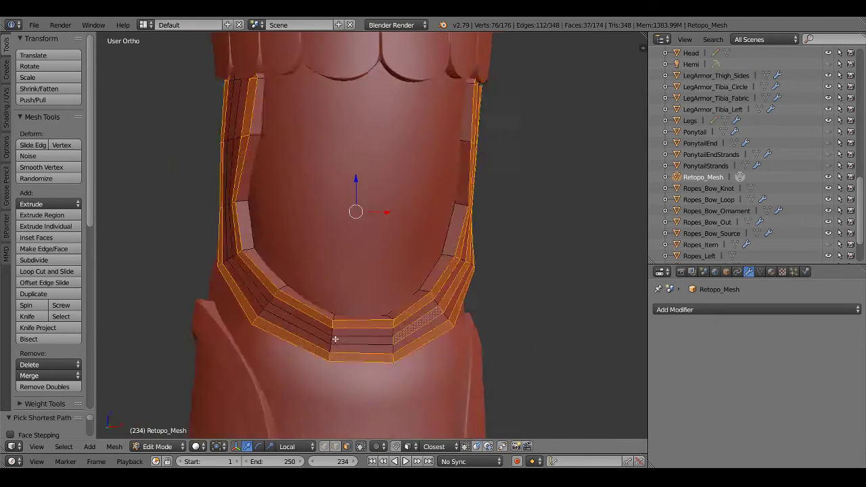
middle_click_drag(412, 316, 274, 220)
left_click(274, 221, "ctrl")
left_click(305, 87, "ctrl")
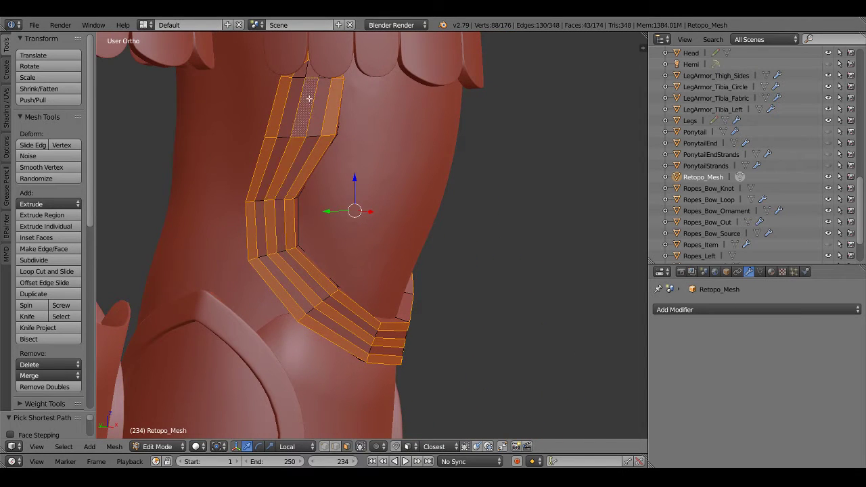
Delete the selected faces and view the torso from the front
key("x")
left_click(298, 87)
middle_click_drag(299, 86, 387, 293)
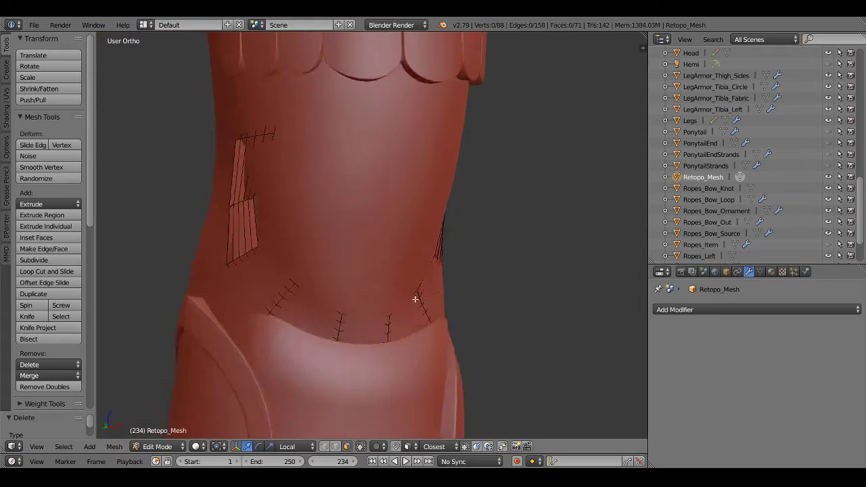
key("KP_1")
middle_click_drag(440, 319, 397, 182, "shift")
scroll(402, 251, "down", 3, "shift")
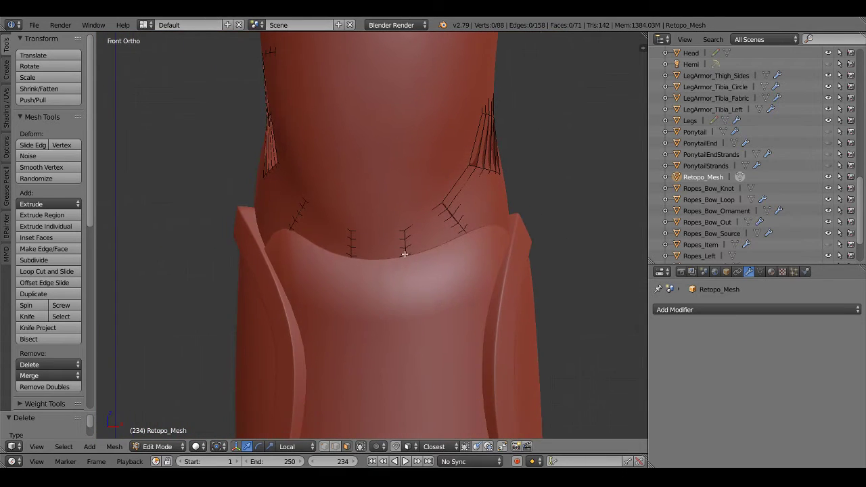
In wireframe edge mode, select the six middle horizontal edges
key("ctrl+Tab")
left_click(369, 232)
key("z")
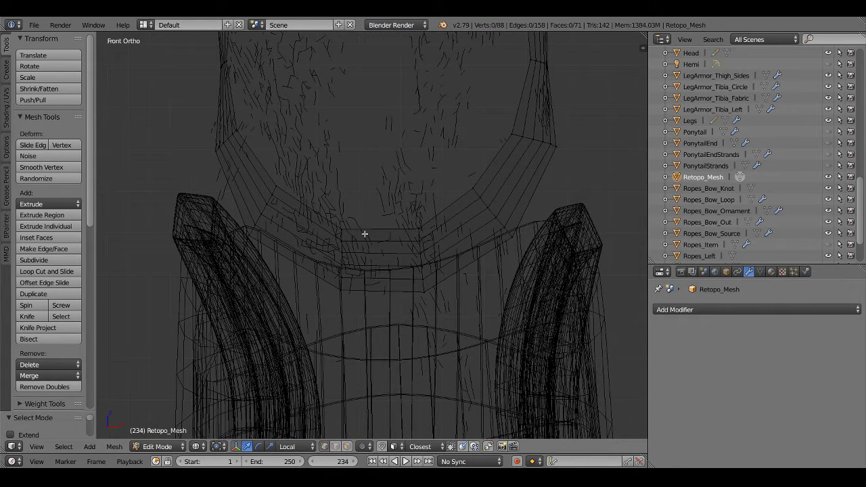
key("ctrl+Tab")
left_click(359, 245)
right_click(369, 230)
right_click(372, 242, "shift")
right_click(373, 256, "shift")
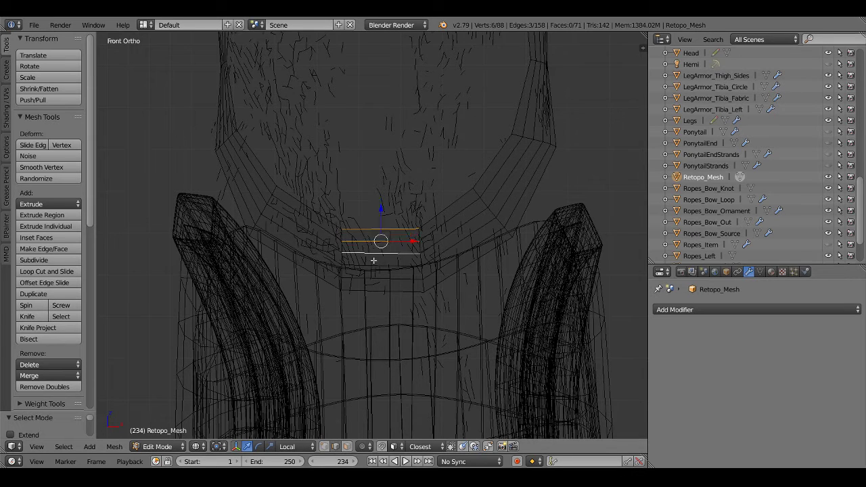
right_click(373, 266, "shift")
right_click(373, 280, "shift")
right_click(374, 292, "shift")
Delete the selected middle edges and return to solid shading
key("x")
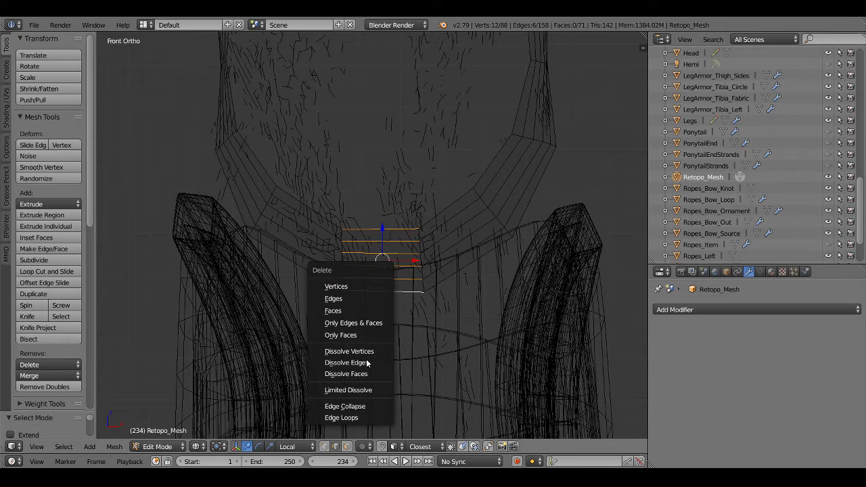
left_click(355, 298)
key("z")
scroll(420, 262, "up", 2)
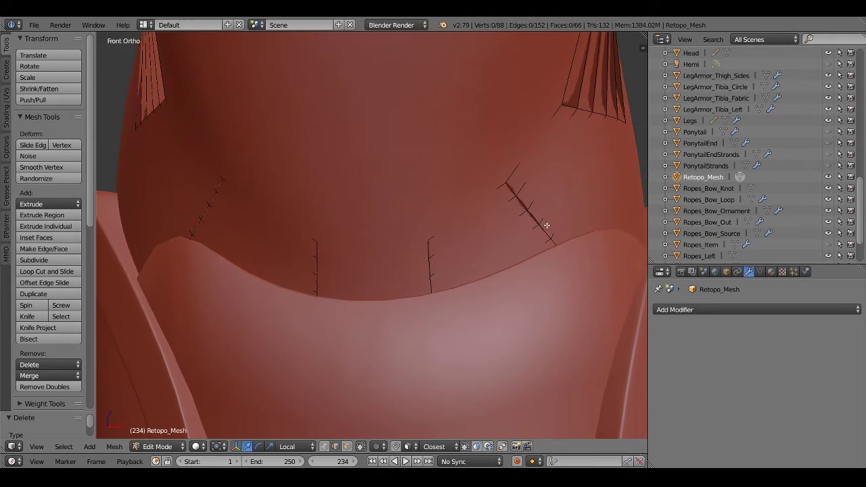
Enable X-Ray in the object display settings so the retopo mesh shows through the body
key("n")
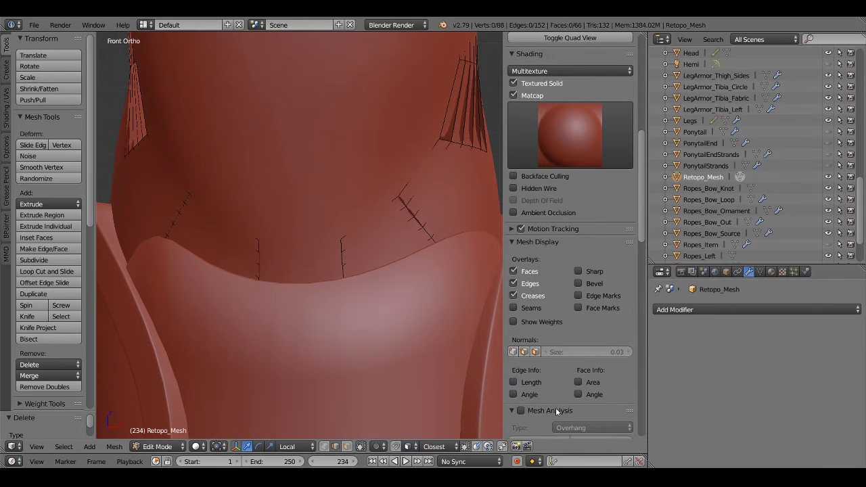
scroll(555, 410, "down", 8)
left_click(726, 271)
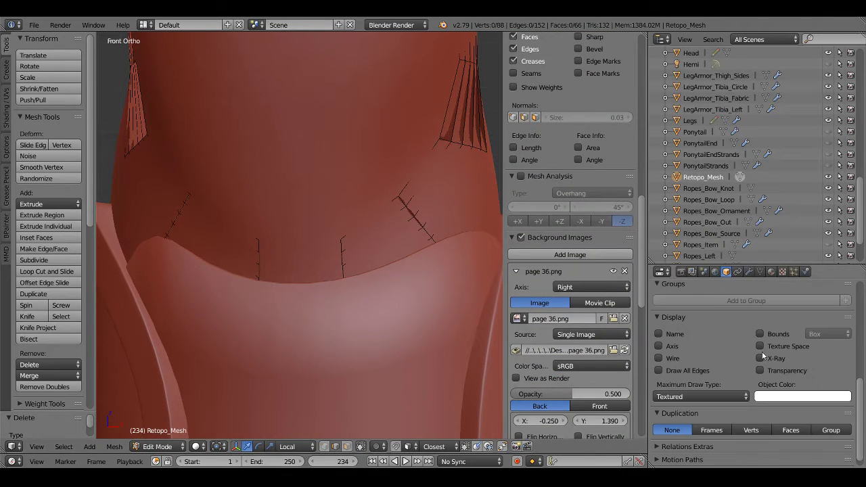
left_click(760, 346)
left_click(760, 358)
left_click(760, 346)
key("n")
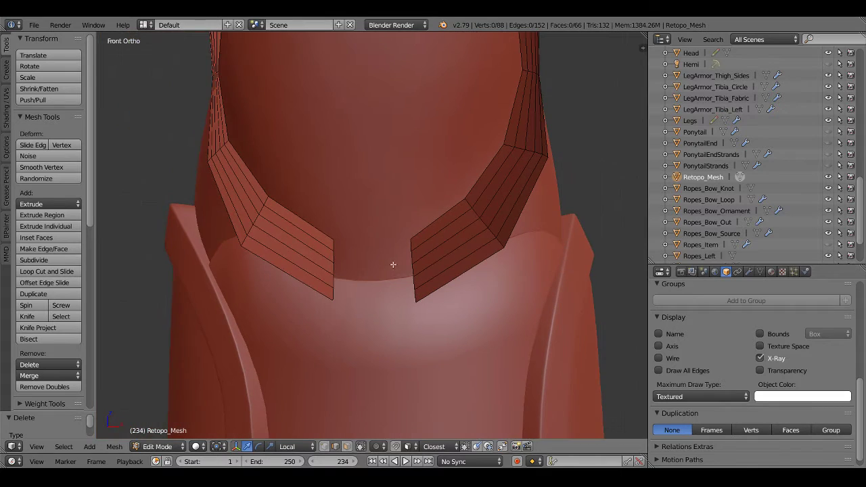
Add three vertical edge loops across the right strap flap
scroll(406, 266, "down", 1)
scroll(407, 265, "down", 1)
scroll(408, 263, "down", 1)
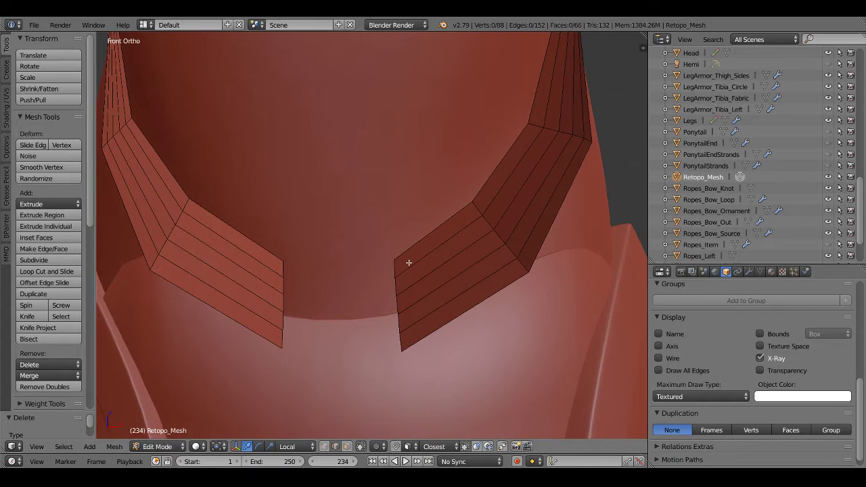
scroll(408, 262, "down", 1)
scroll(400, 264, "up", 2)
scroll(391, 265, "up", 1)
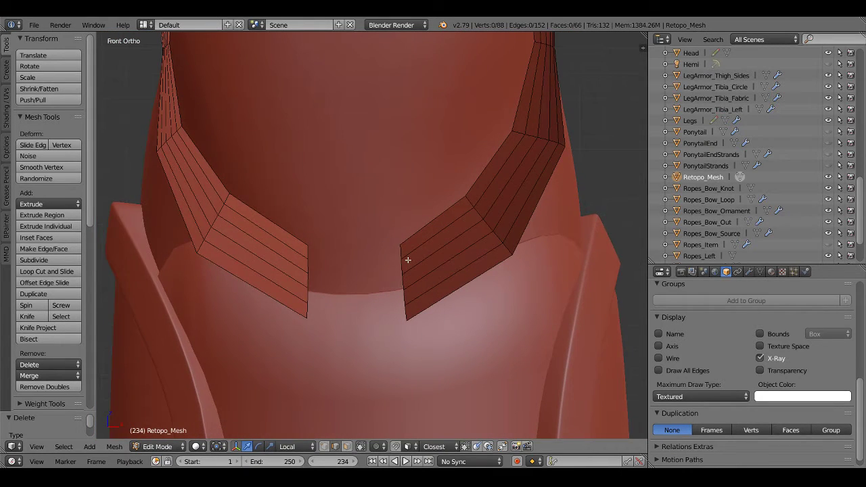
scroll(408, 260, "up", 1)
key("k")
key("Escape")
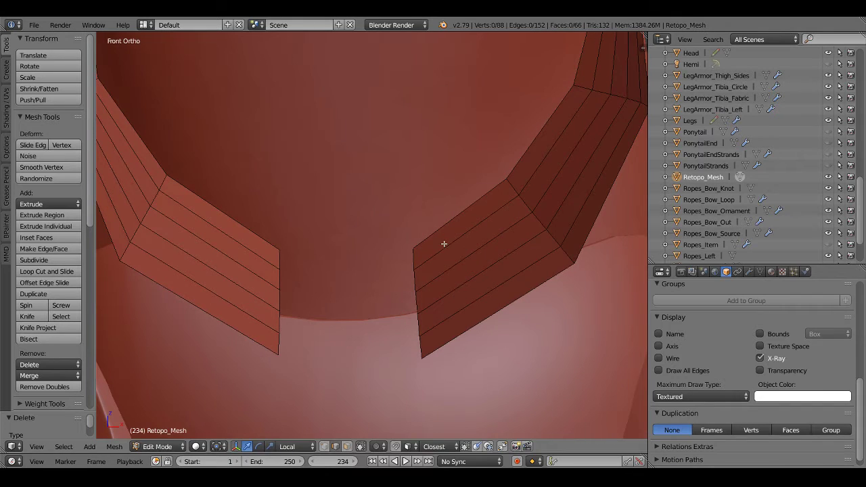
key("ctrl+r")
left_click(453, 230)
scroll(453, 231, "up", 2)
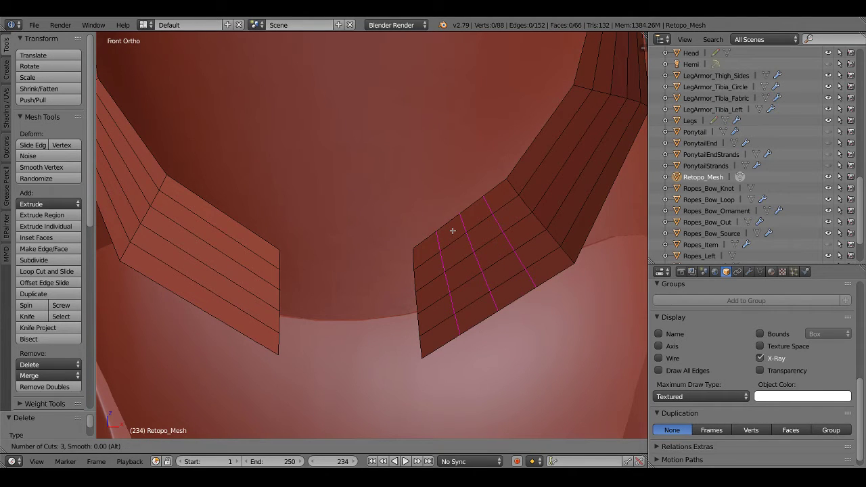
left_click(452, 230)
Add several vertical edge loops across the left strap flap
key("ctrl+r")
scroll(209, 233, "down", 1)
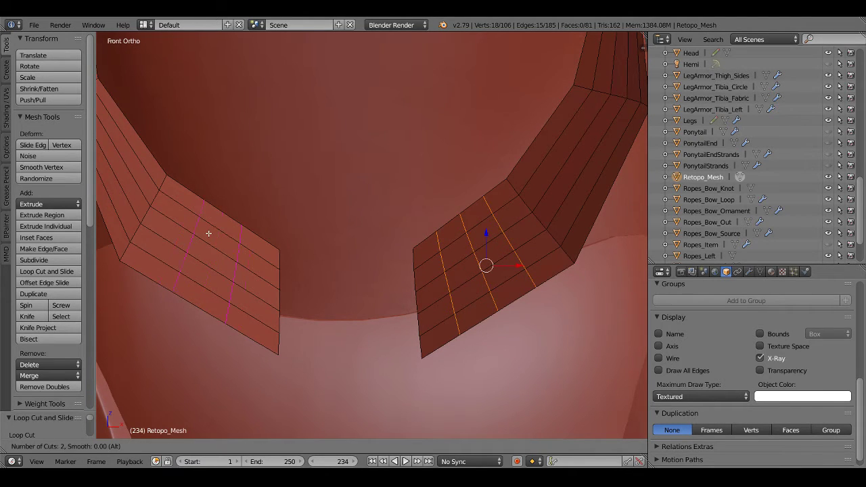
left_click(208, 233)
mouse_move(308, 277)
middle_mouse_down()
mouse_move(329, 263)
mouse_move(319, 269)
middle_mouse_up()
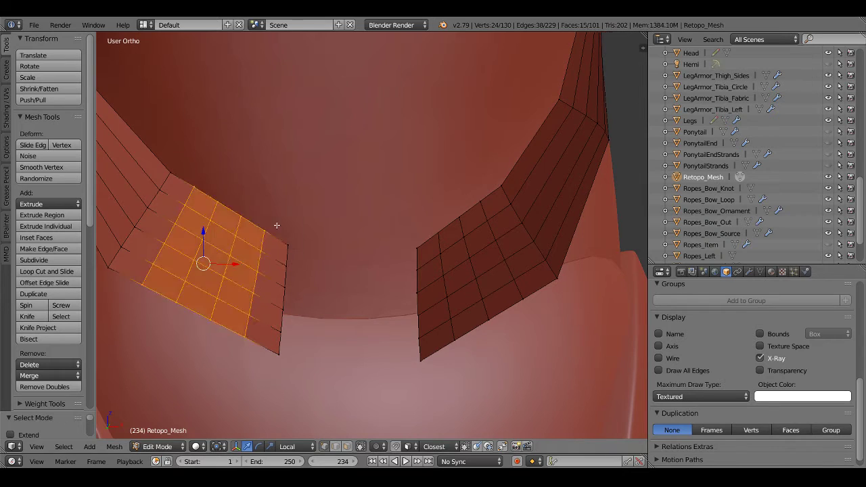
Merge two corner vertex pairs on the left flap at last to taper its tip
right_click(285, 245)
right_click(264, 230, "shift")
key("alt+m")
left_click(271, 233)
right_click(279, 353)
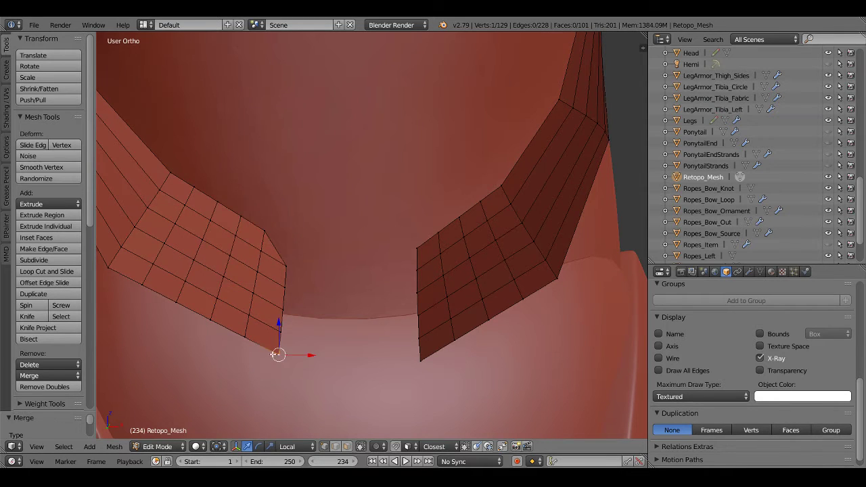
right_click(281, 332, "shift")
key("alt+m")
left_click(223, 337)
Merge the right flap's top and bottom corner vertices into their neighbours at last
right_click(425, 251)
key("alt+m")
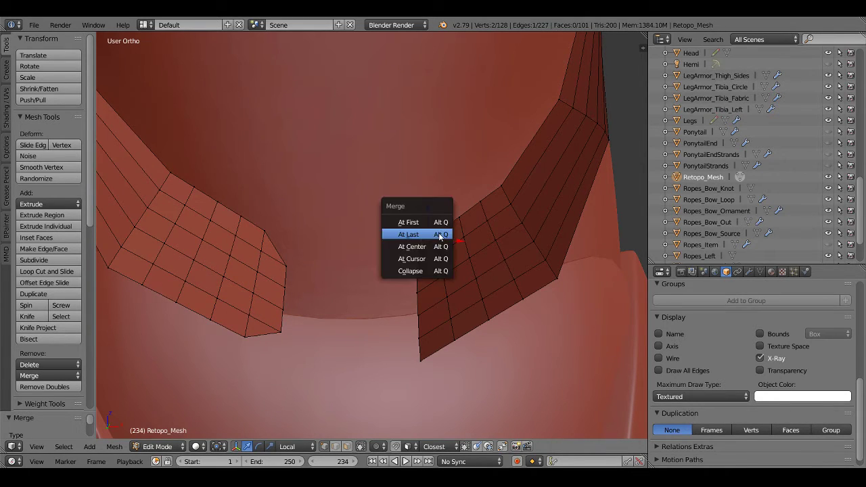
left_click(415, 232)
right_click(420, 361)
right_click(454, 340, "shift")
key("alt+m")
left_click(443, 340)
mouse_move(443, 341)
middle_mouse_down()
mouse_move(380, 350)
mouse_move(406, 342)
middle_mouse_up()
Align the right flap's two inner corner vertices on X by scaling them to 0
right_click(406, 342)
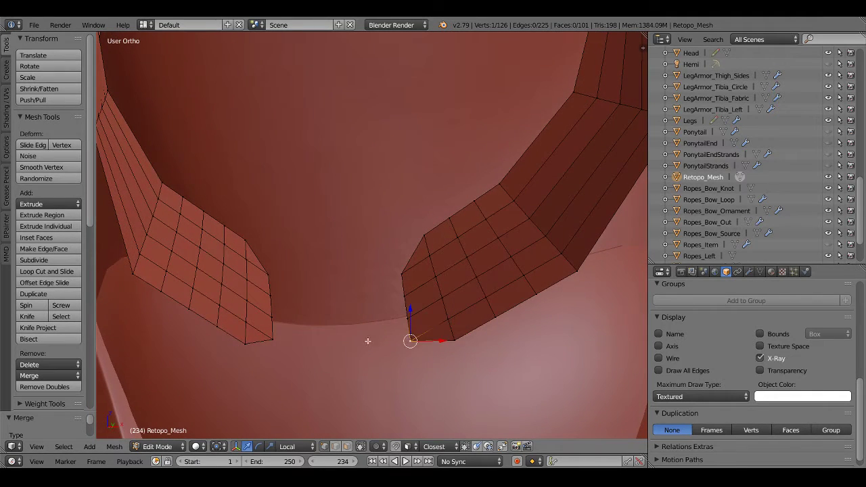
right_click(405, 298, "shift")
key("KP_1")
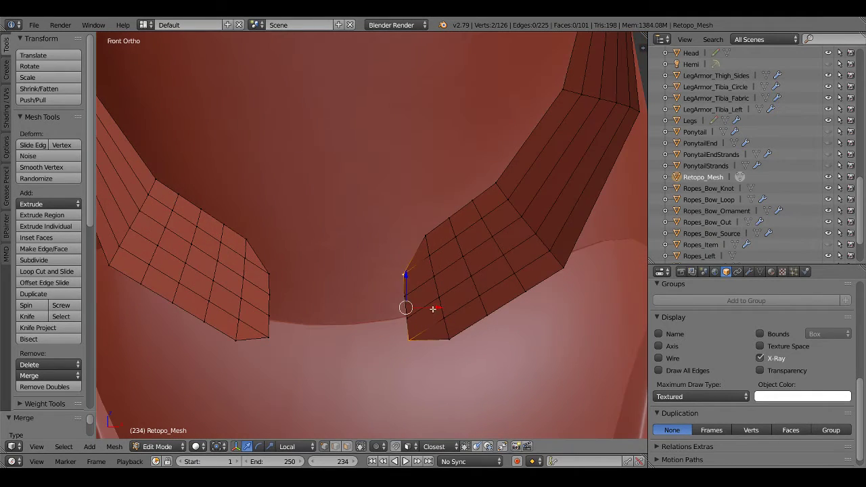
key("s")
key("x")
key("0")
key("Return")
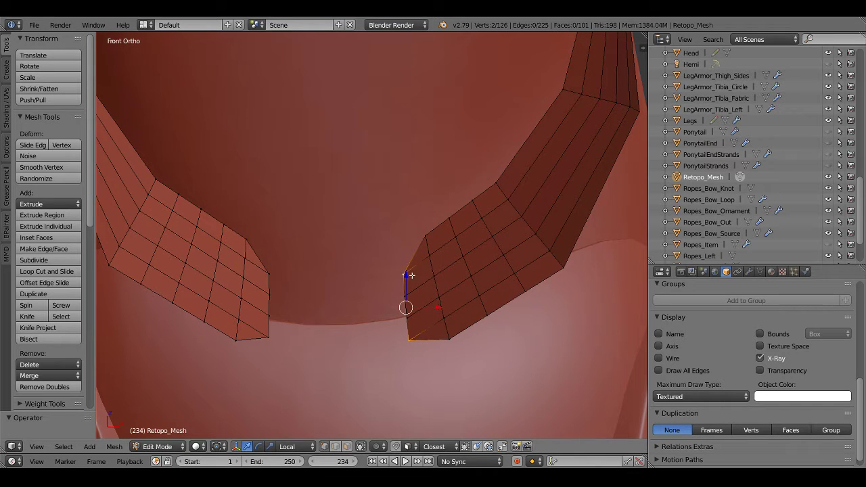
right_click(407, 274)
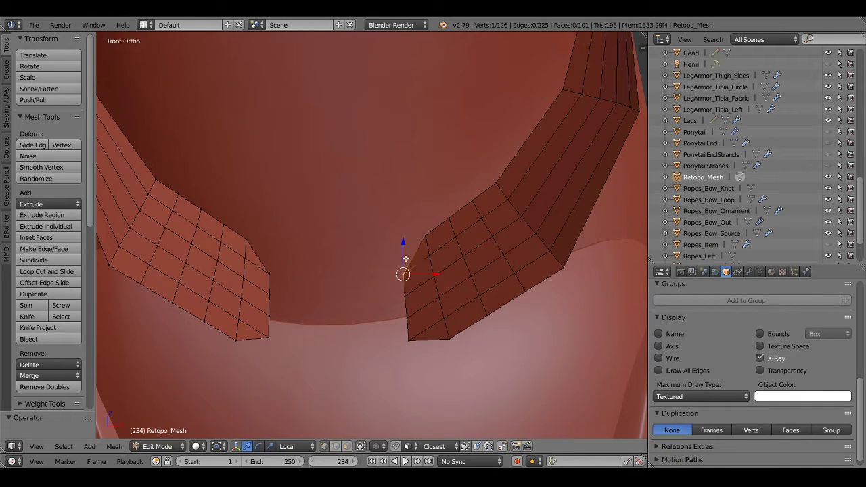
middle_click_drag(428, 290, 422, 262)
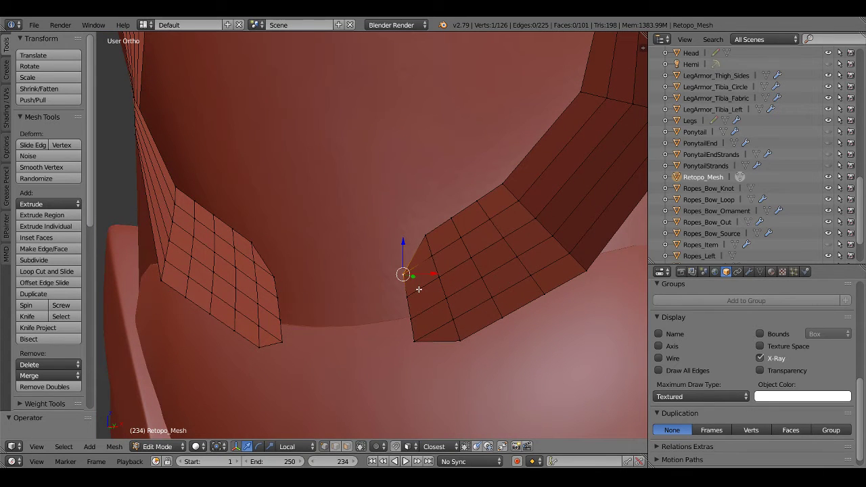
Loop cut the right flap and extrude the selected vertices into a new edge
key("ctrl+r")
left_click(418, 289)
key("e")
left_click(266, 290)
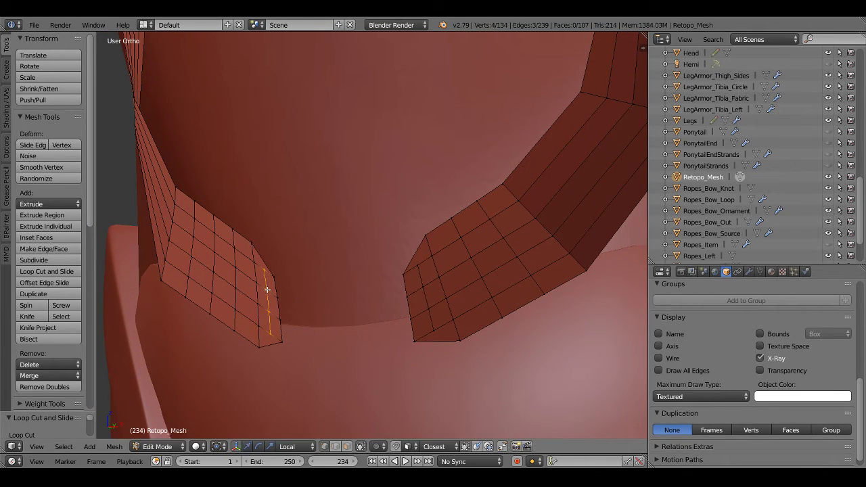
mouse_move(266, 290)
middle_mouse_down()
mouse_move(311, 280)
mouse_move(290, 287)
middle_mouse_up()
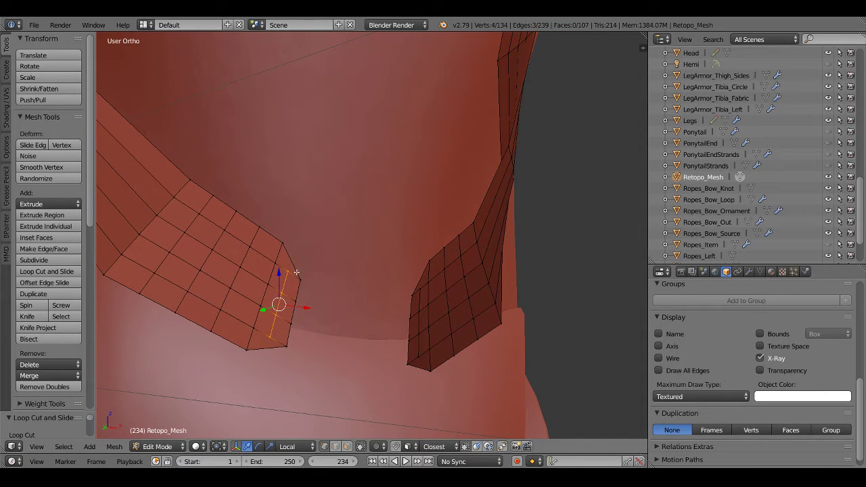
Delete the extruded vertices and the extra boundary edges from the left flap
left_click(302, 300, "alt")
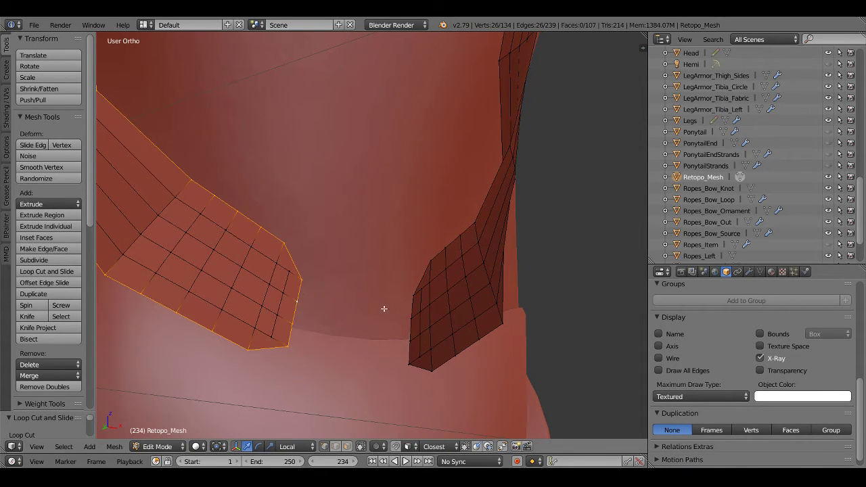
left_click(299, 291)
left_click(288, 343, "shift")
key("x")
left_click(284, 323)
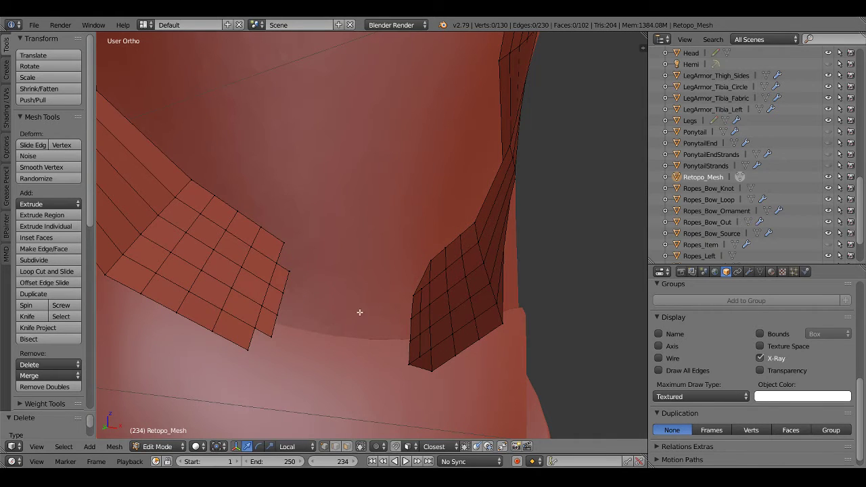
key("ctrl+Tab")
left_click(275, 300)
left_click(287, 280)
left_click(274, 331, "ctrl")
key("x")
left_click(274, 324)
Delete the right flap's extra edge strip, then open the Add Modifier list
left_click(410, 298)
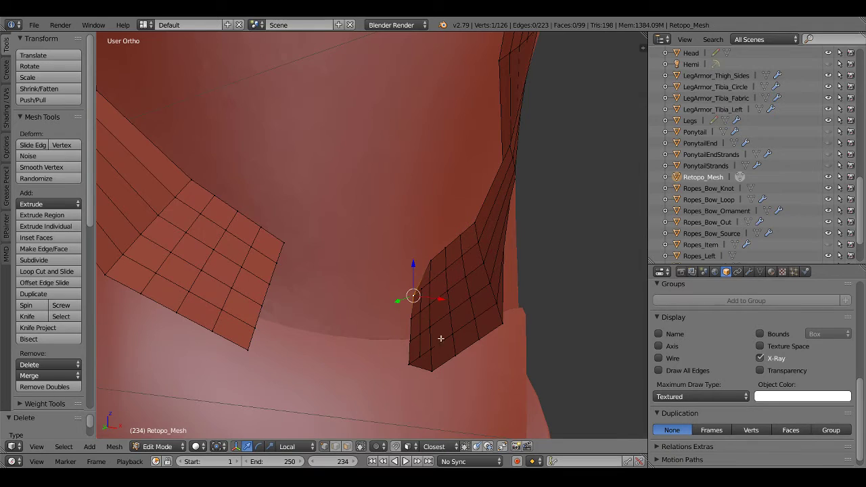
middle_click_drag(440, 338, 422, 301)
left_click(420, 360, "ctrl")
left_click(438, 357, "ctrl")
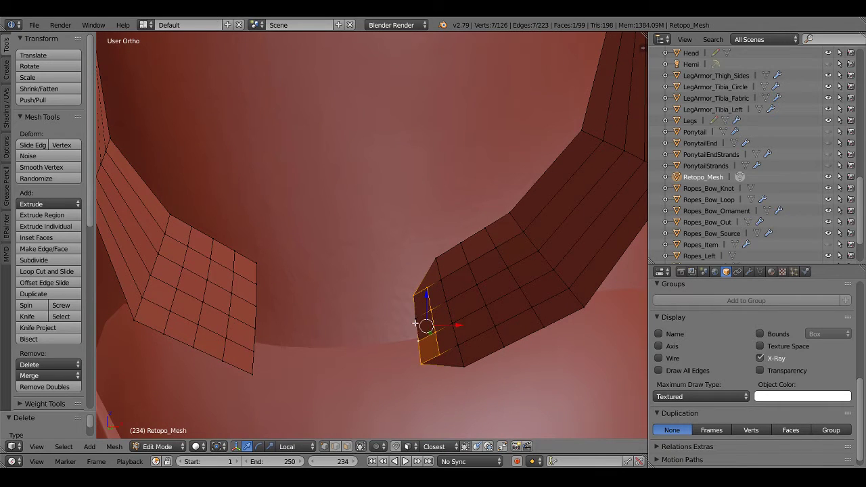
left_click(429, 292, "ctrl")
key("x")
left_click(413, 319)
key("KP_1")
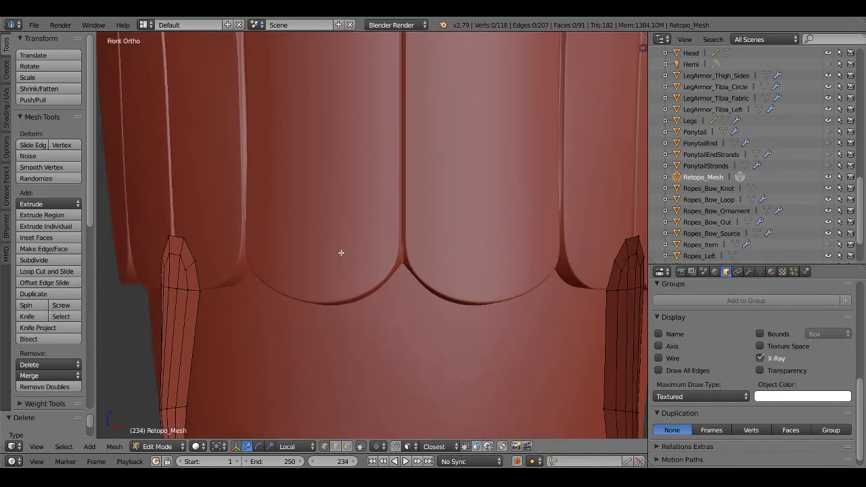
scroll(379, 271, "down", 3)
scroll(410, 292, "up", 2)
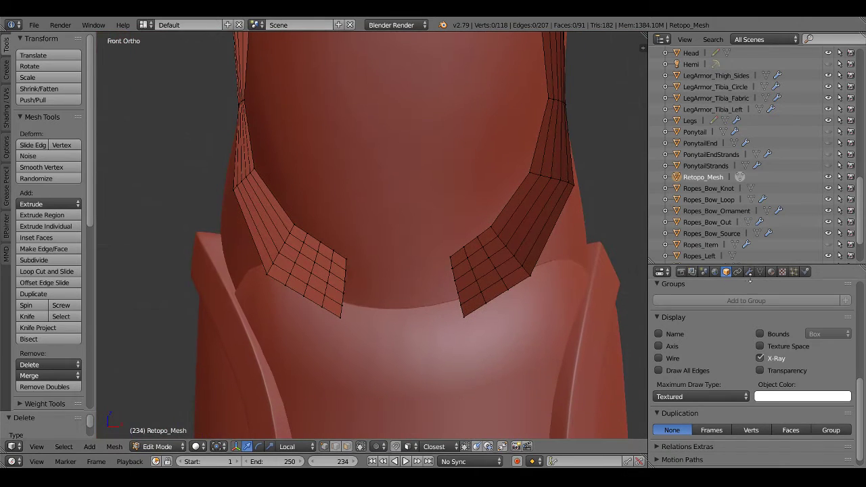
left_click(749, 271)
left_click(727, 308)
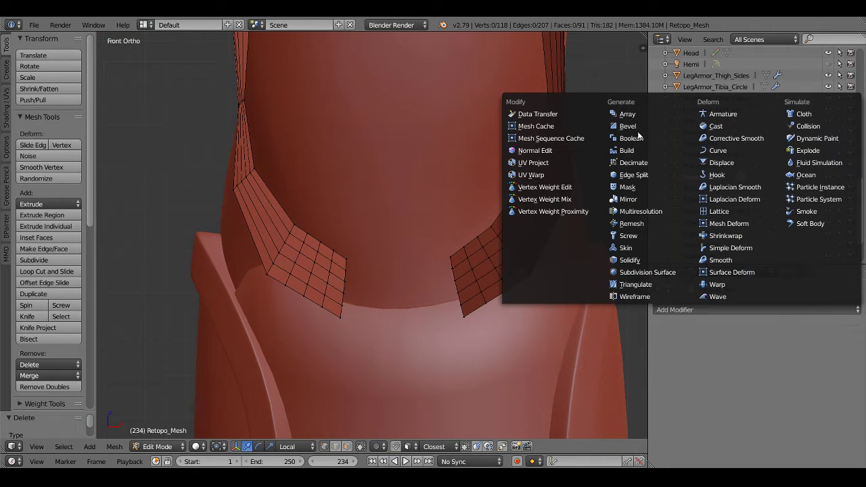
Add a Shrinkwrap modifier with the Legs object as its target
left_click(725, 236)
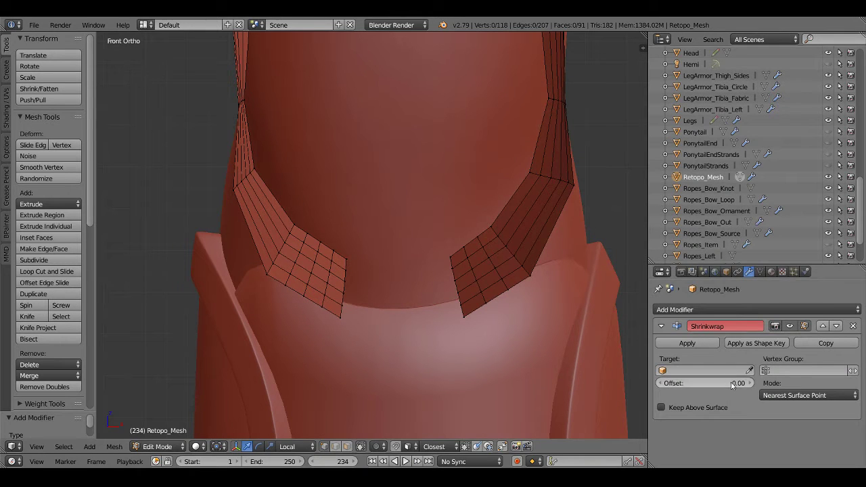
left_click(710, 371)
type("l")
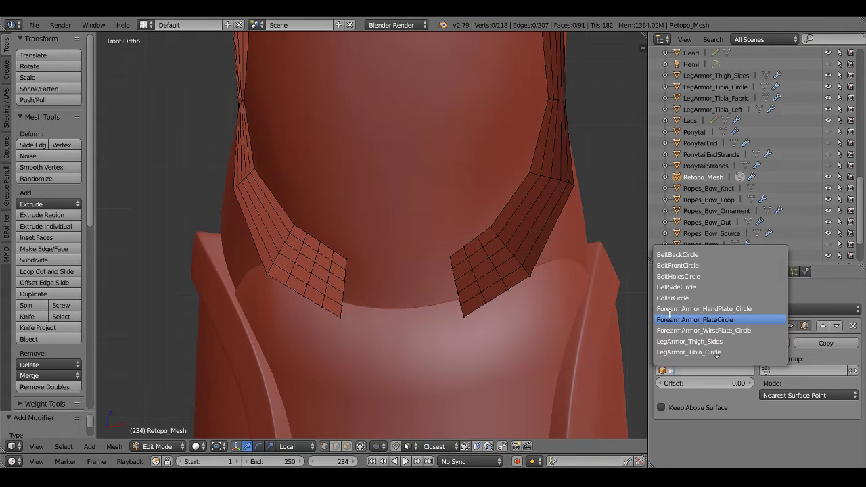
type("e")
left_click(687, 331)
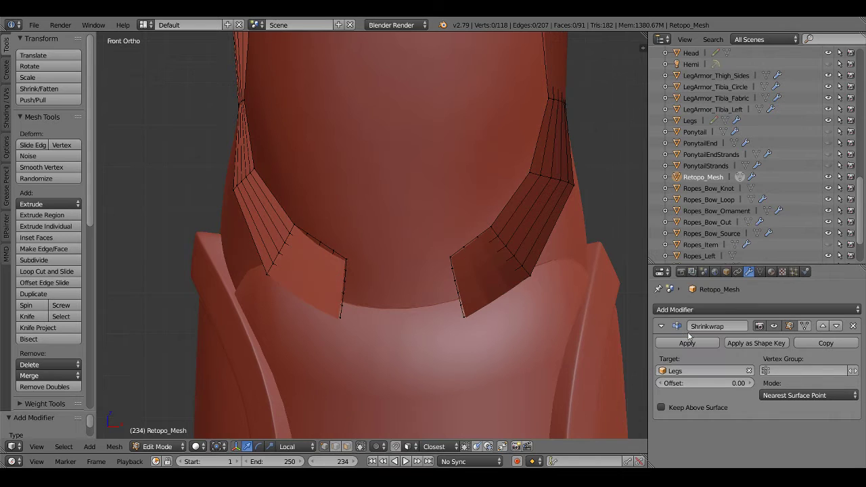
Enable Keep Above Surface and show the shrinkwrap result on the edit cage
scroll(483, 289, "down", 2)
scroll(482, 289, "down", 2)
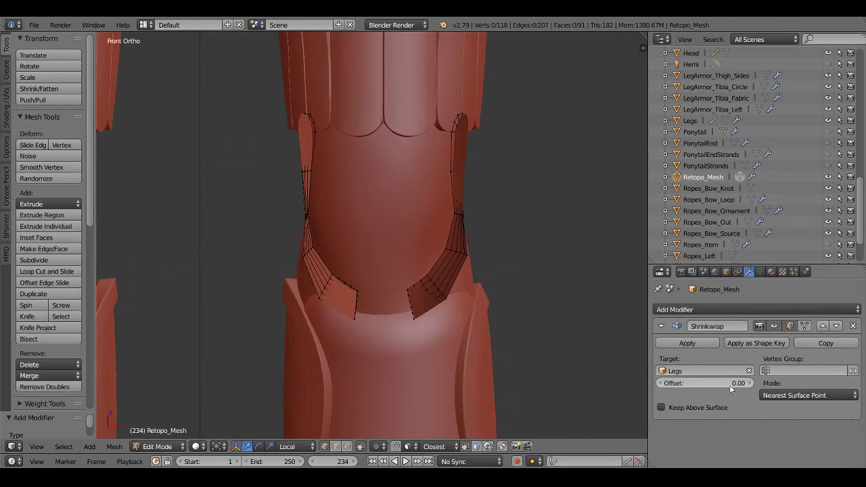
left_click(710, 408)
middle_click_drag(473, 293, 500, 284)
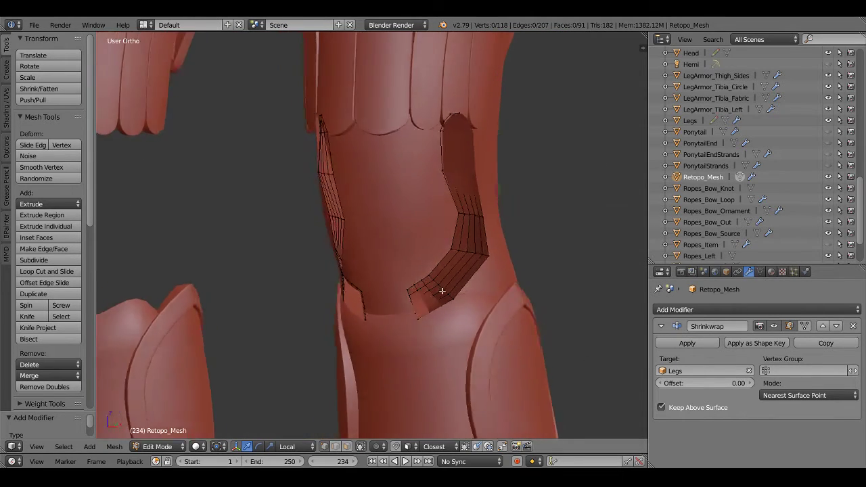
key("KP_1")
scroll(386, 239, "up", 2)
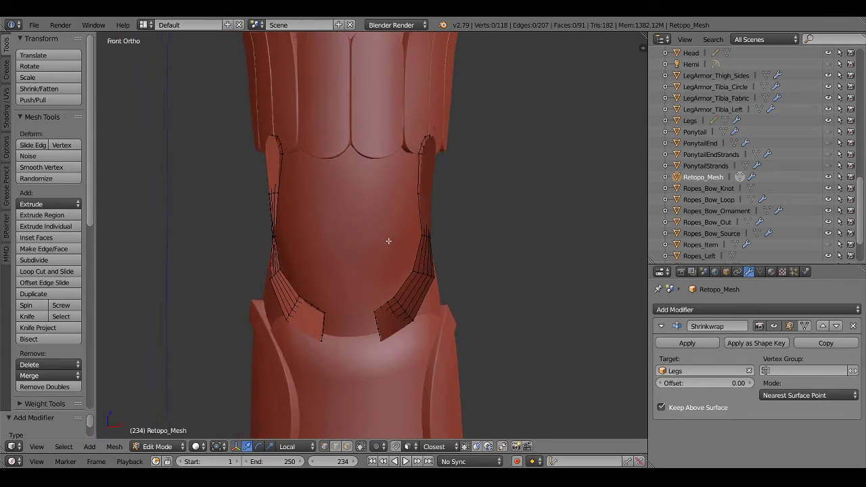
scroll(394, 246, "up", 2)
scroll(406, 260, "down", 1, "shift")
left_click(804, 326)
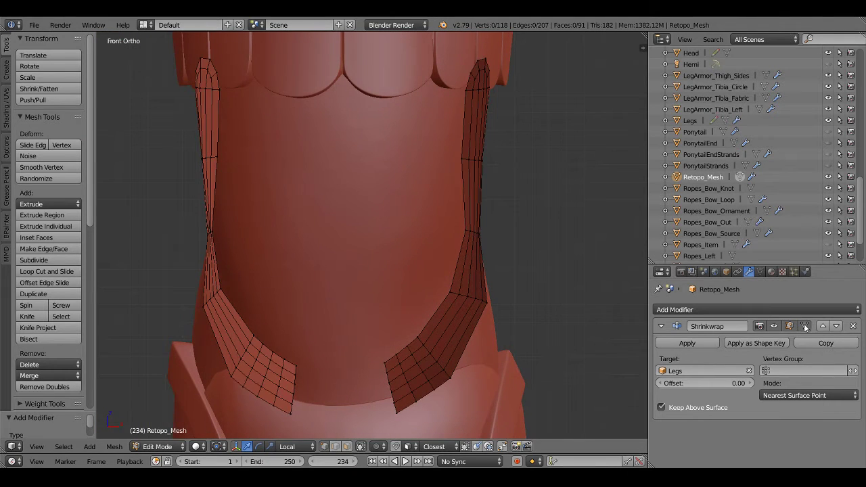
Extrude new vertices from the right flap's edge and corner, then loop cut the new edges
scroll(433, 311, "up", 3)
scroll(455, 284, "up", 1)
right_click(487, 269)
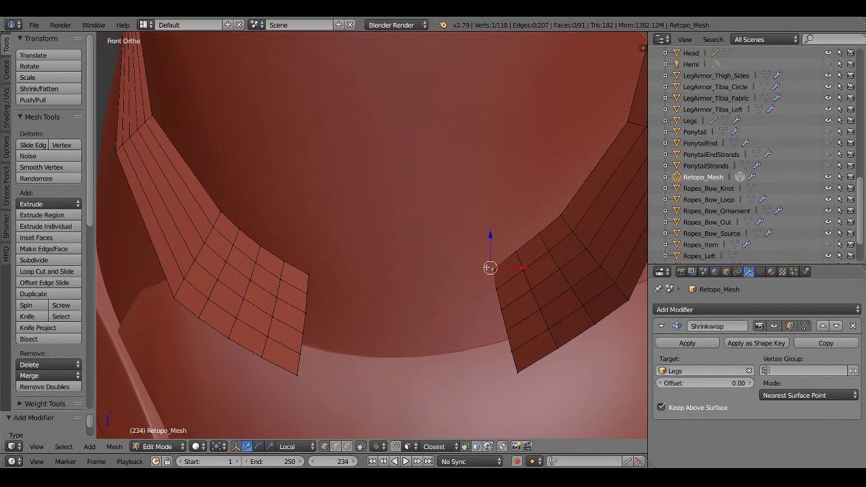
key("e")
left_click(453, 292)
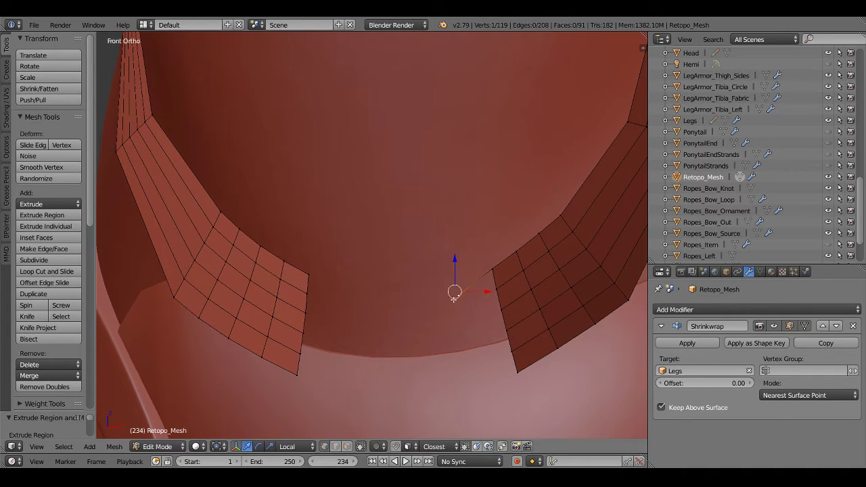
right_click(514, 371)
key("e")
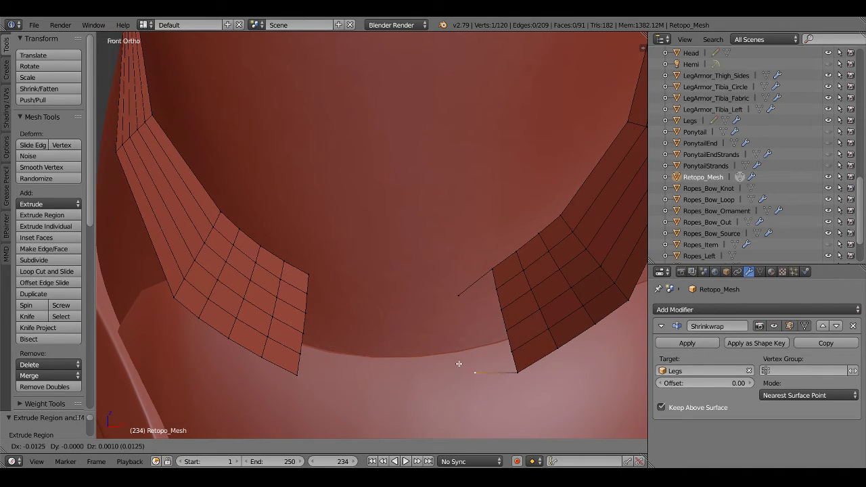
left_click(459, 364)
key("ctrl+r")
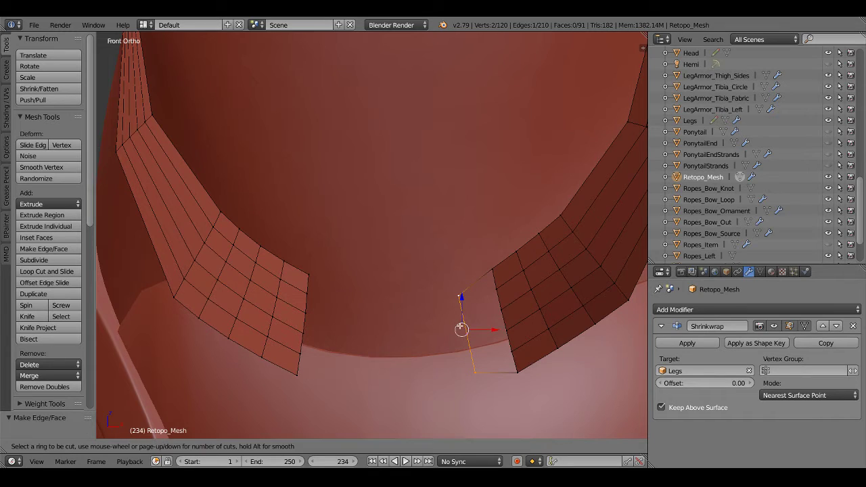
left_click(460, 329)
right_click(460, 329)
Move the new middle, side and bottom vertices into a curved outline around the flap tip
key("g")
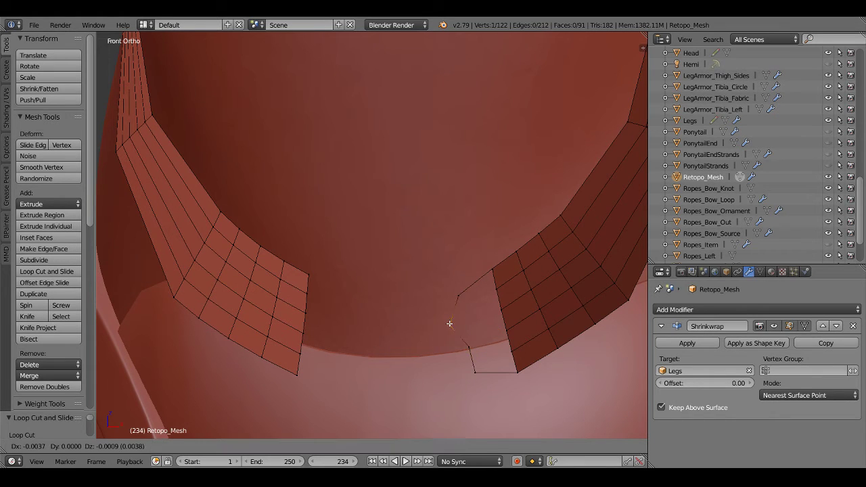
left_click(449, 318)
key("g")
left_click(470, 284)
key("g")
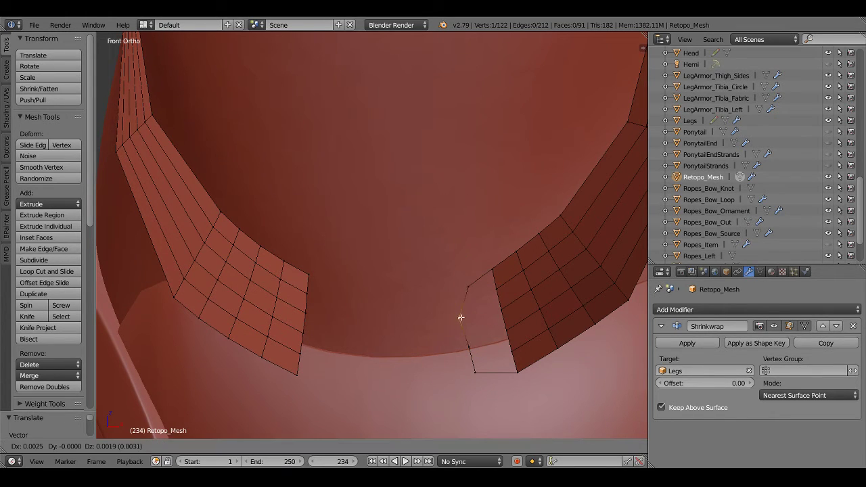
left_click(458, 313)
right_click(470, 346)
key("g")
left_click(456, 351)
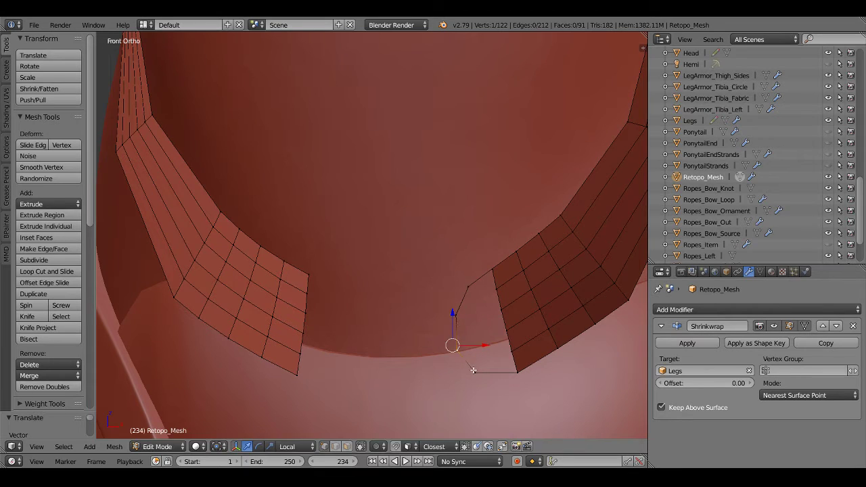
right_click(475, 372)
key("g")
left_click(481, 372)
Reposition the upper new vertex and extrude two more vertices down toward the bottom
right_click(457, 350)
right_click(451, 314)
key("g")
left_click(450, 310)
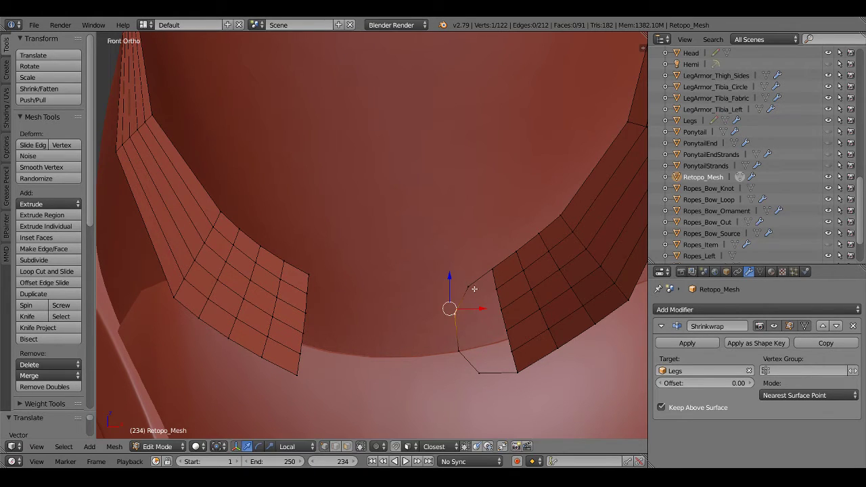
key("g")
left_click(474, 296)
key("e")
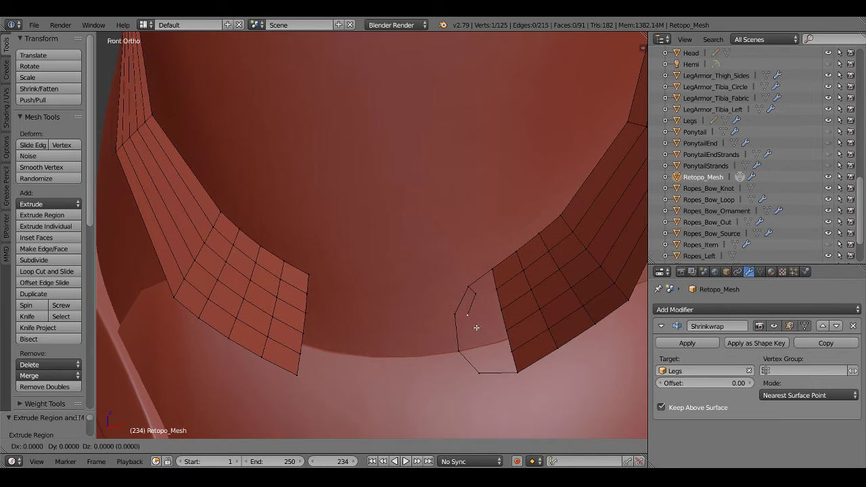
left_click(488, 369)
Fill the gaps between the new vertices with faces to close the rounded end
key("ctrl+Tab")
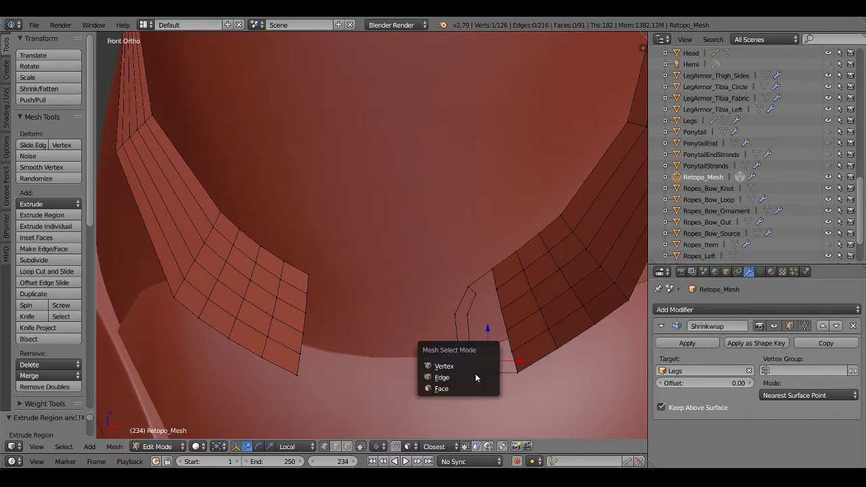
key("f")
key("f")
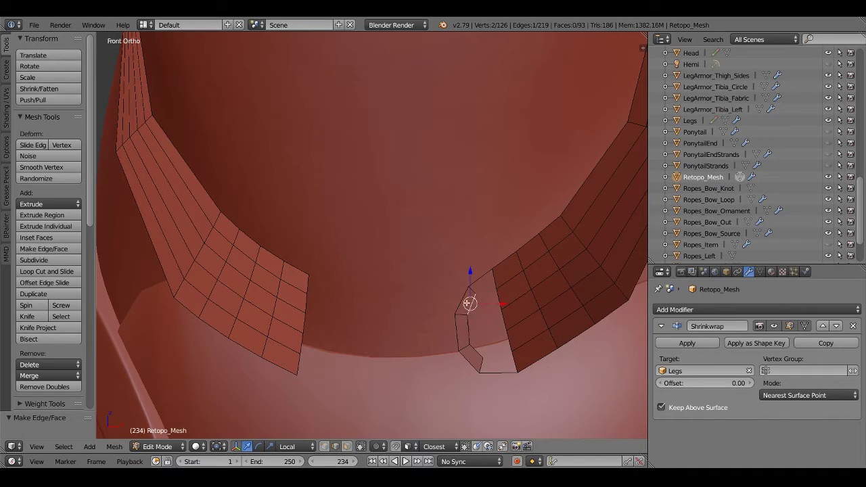
key("f")
key("f")
key("f")
key("f")
key("f")
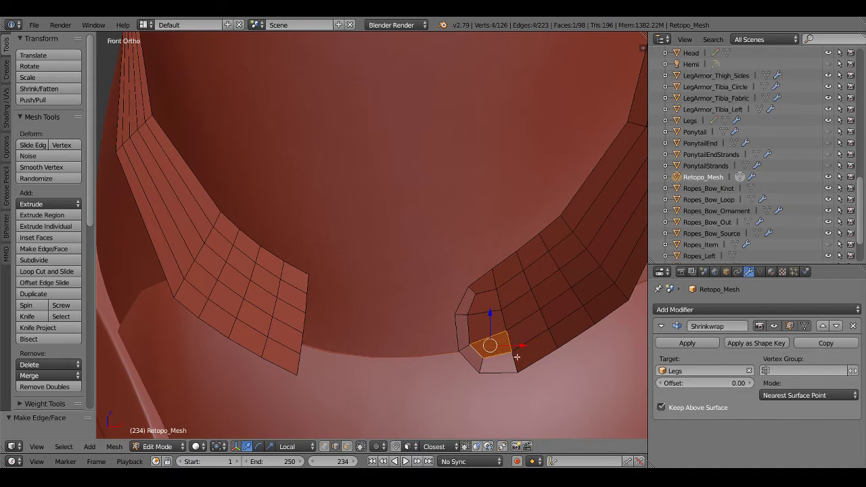
key("f")
key("a")
scroll(471, 352, "down", 3)
scroll(467, 323, "up", 3)
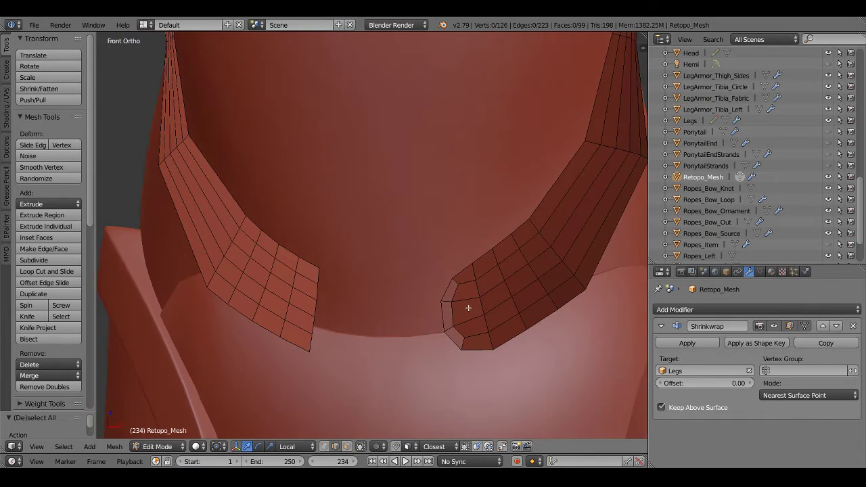
scroll(468, 308, "up", 2)
Nudge vertices on the rounded end lower and further left to smooth its shape
key("ctrl+Tab")
left_click(419, 290)
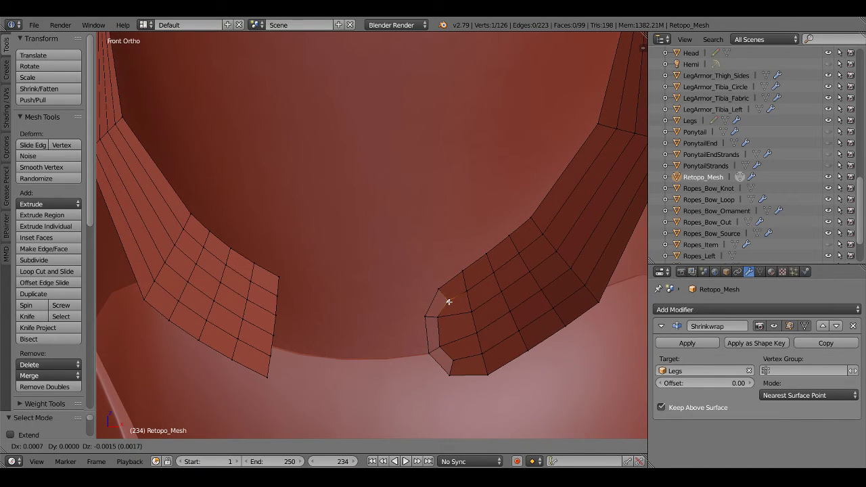
left_click_drag(445, 297, 451, 372)
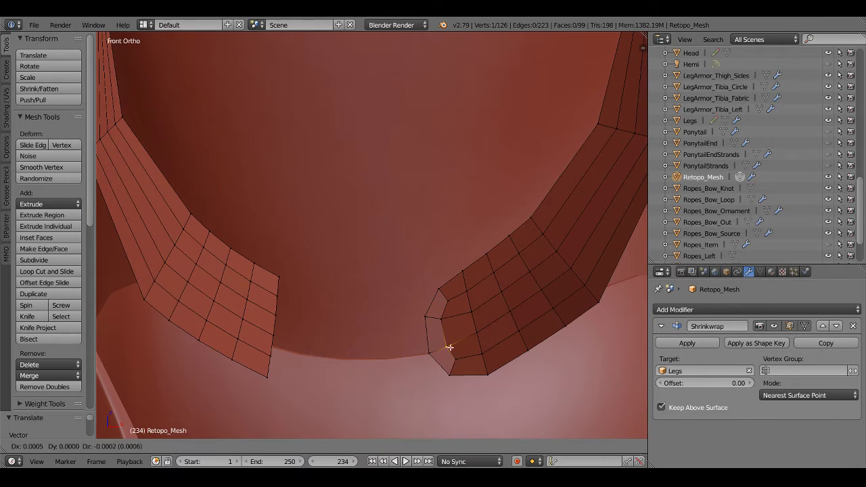
key("g")
left_click(433, 353)
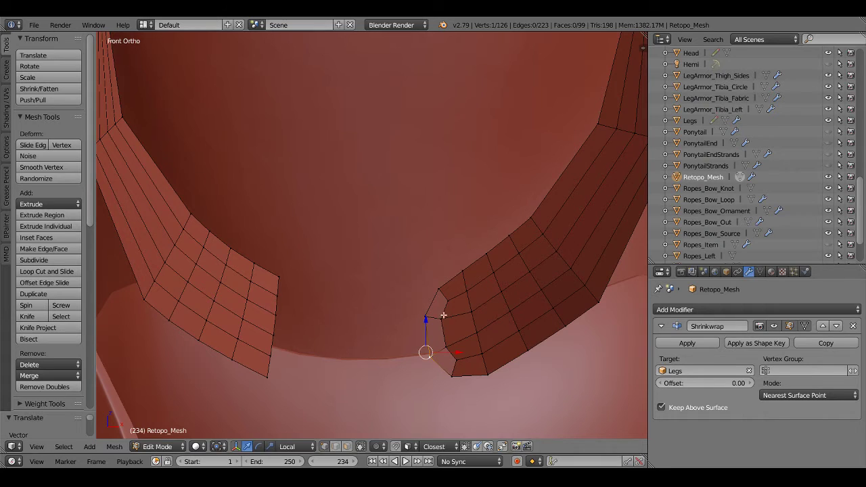
key("g")
left_click(420, 317)
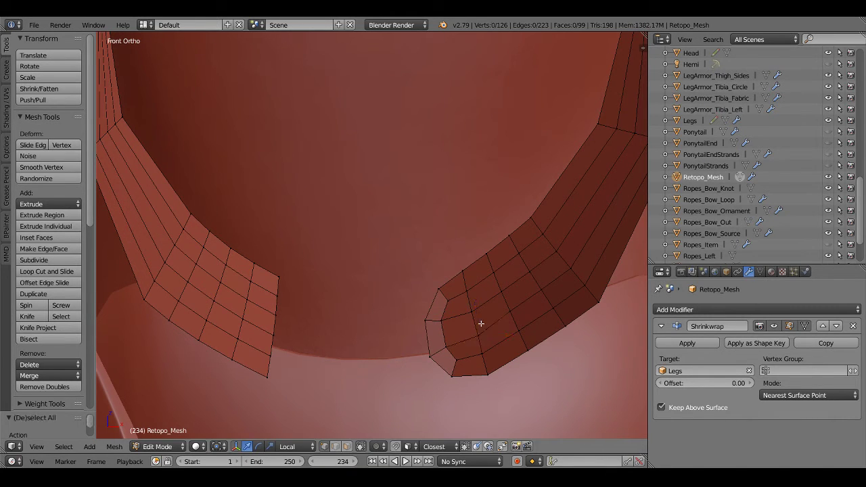
Inspect the existing rounded end's faces in face mode, then return to vertex selection
key("ctrl+Tab")
left_click(456, 361)
left_click(468, 311)
left_click(455, 338, "shift")
left_click(481, 295, "shift")
left_click(474, 326, "shift")
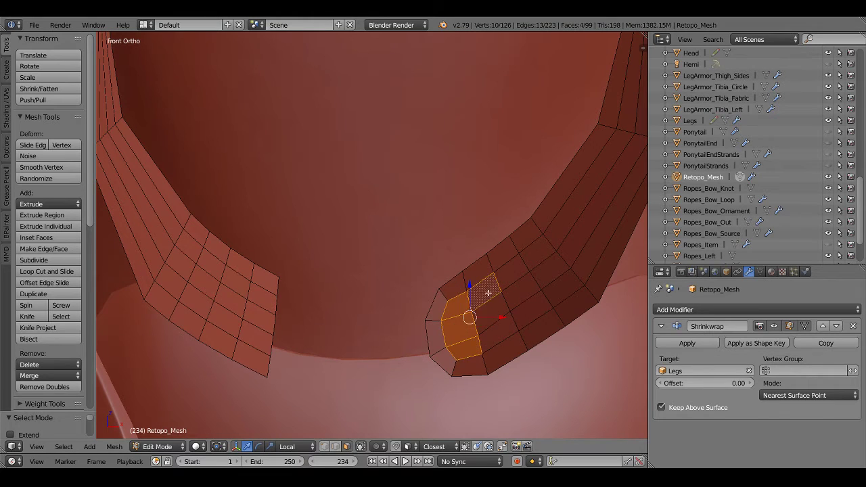
left_click(498, 301, "shift")
left_click(497, 332, "shift")
key("a")
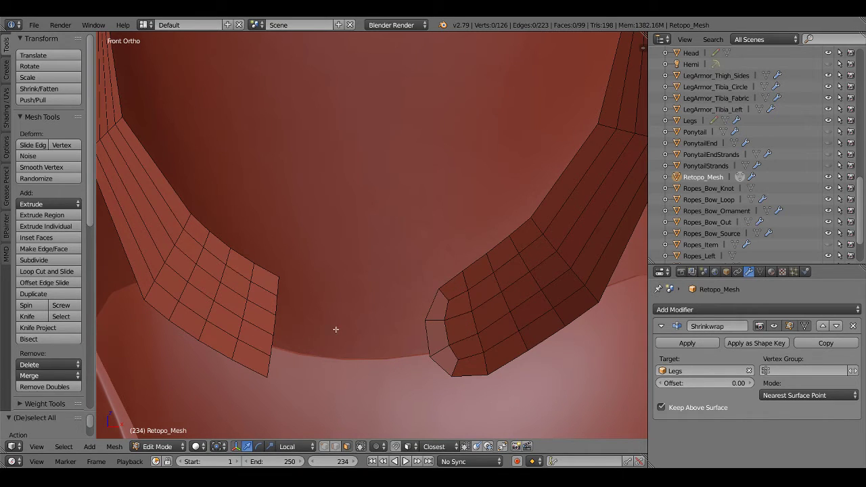
key("ctrl+Tab")
left_click(276, 275)
Extrude new vertices from the left flap's corner, join them with an edge, and reposition one
left_click(281, 274)
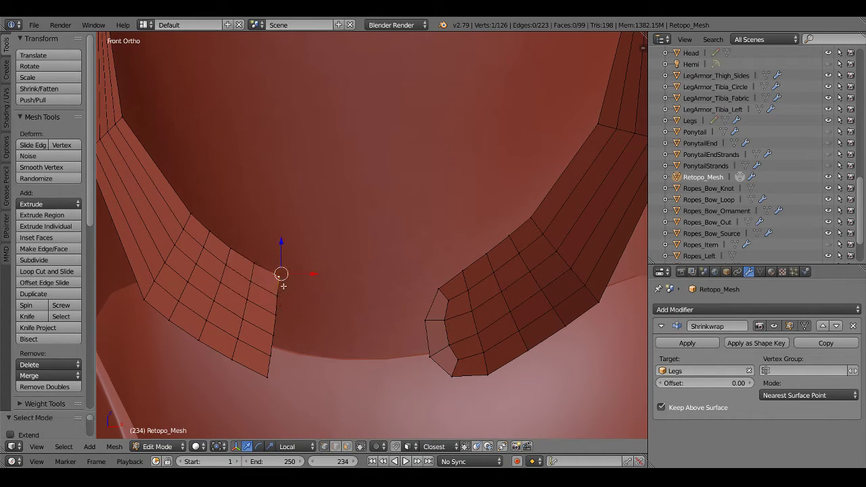
key("e")
left_click(317, 327)
left_click(310, 355, "ctrl")
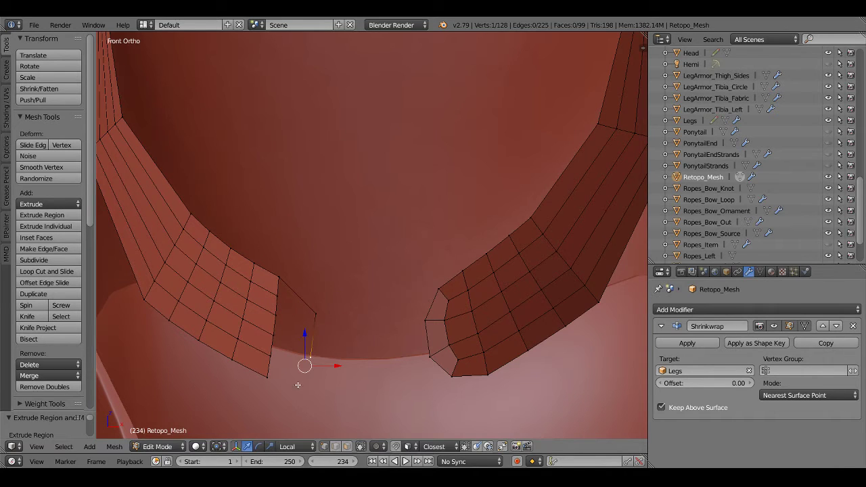
left_click(267, 377, "shift")
key("f")
left_click(301, 295)
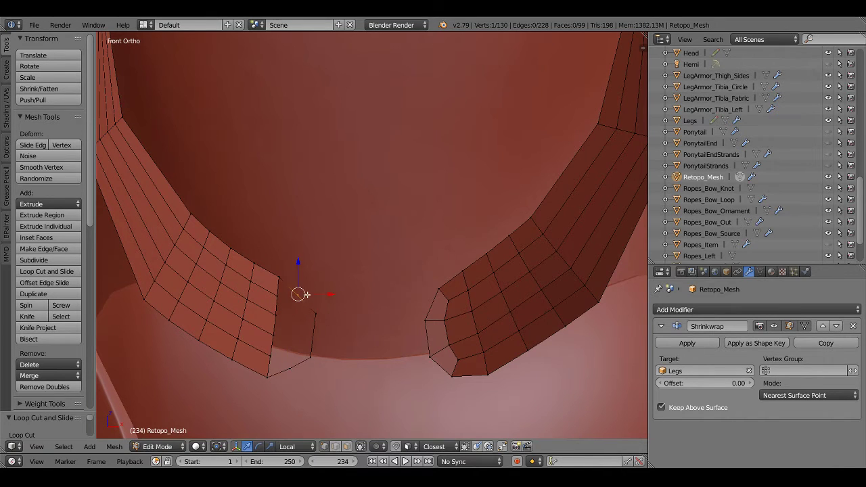
right_click(311, 358)
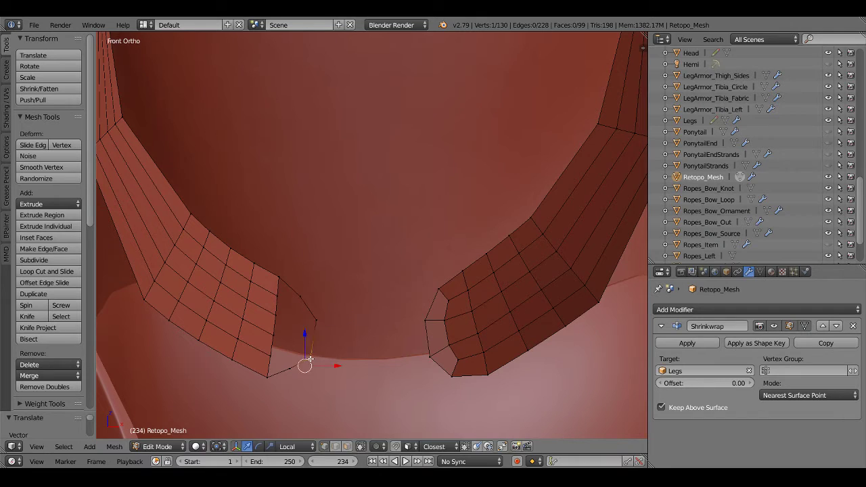
key("g")
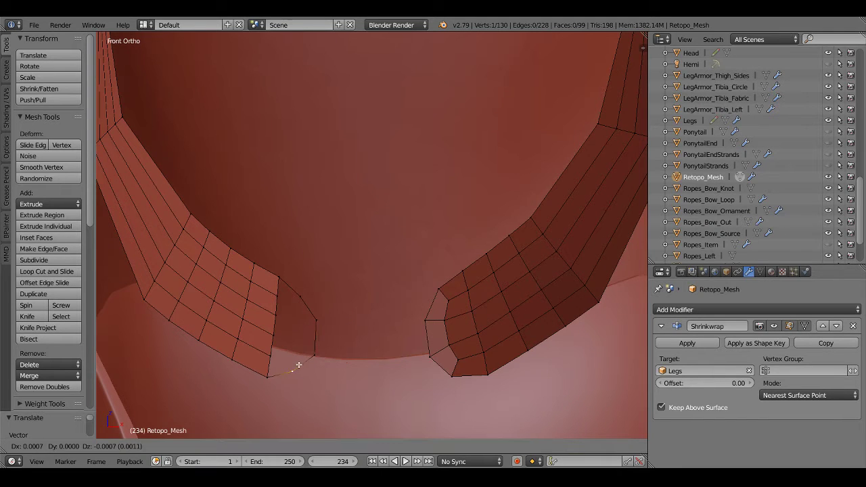
left_click(317, 335)
Frame the left flap's tip in front view and extrude two more vertices from it
scroll(375, 249, "down", 3)
scroll(375, 249, "down", 2)
scroll(375, 249, "up", 2)
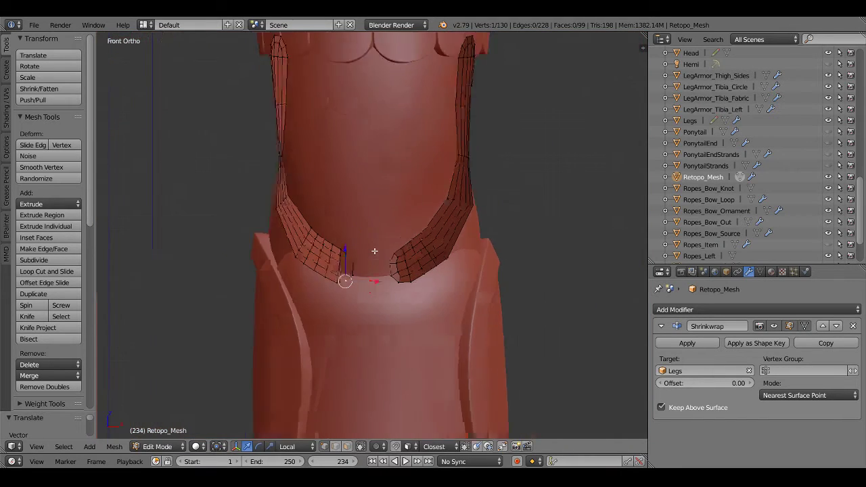
mouse_move(419, 181)
middle_mouse_down("shift")
mouse_move(427, 269)
mouse_move(375, 252)
middle_mouse_up("shift")
key("KP_1")
scroll(375, 252, "down", 3)
scroll(389, 225, "up", 5)
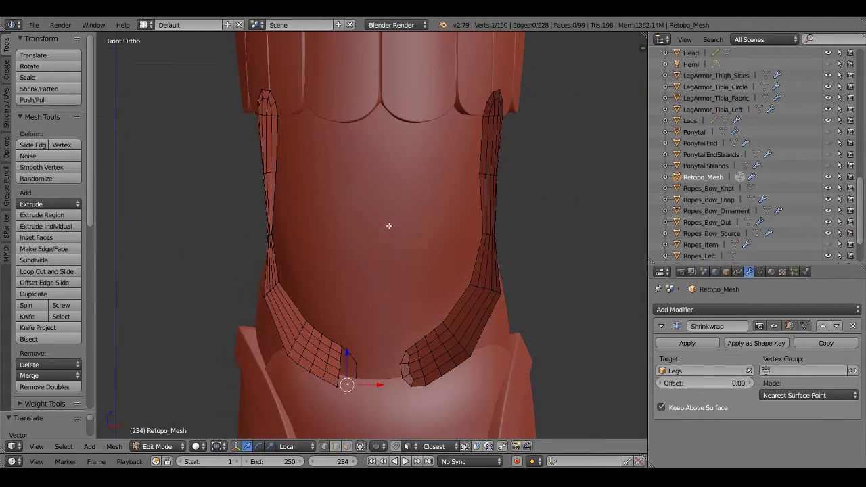
scroll(383, 308, "up", 1)
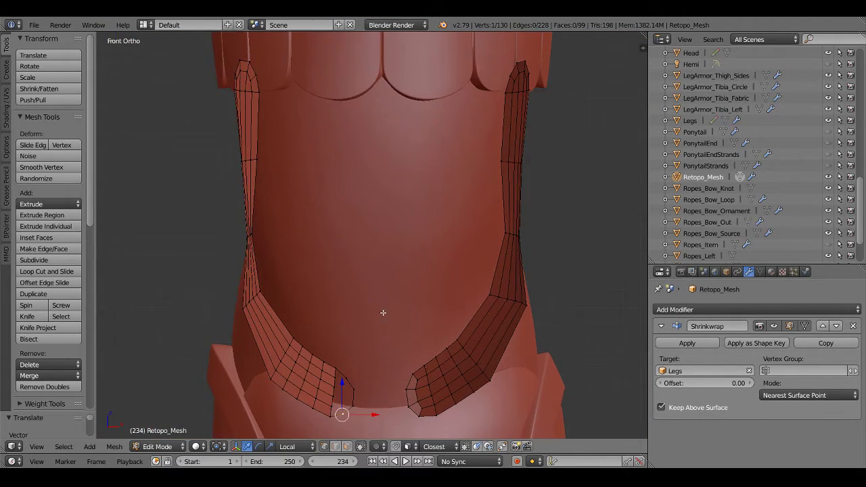
scroll(384, 343, "up", 2)
scroll(368, 300, "up", 1)
scroll(325, 292, "up", 2)
middle_click_drag(324, 296, 364, 249, "shift")
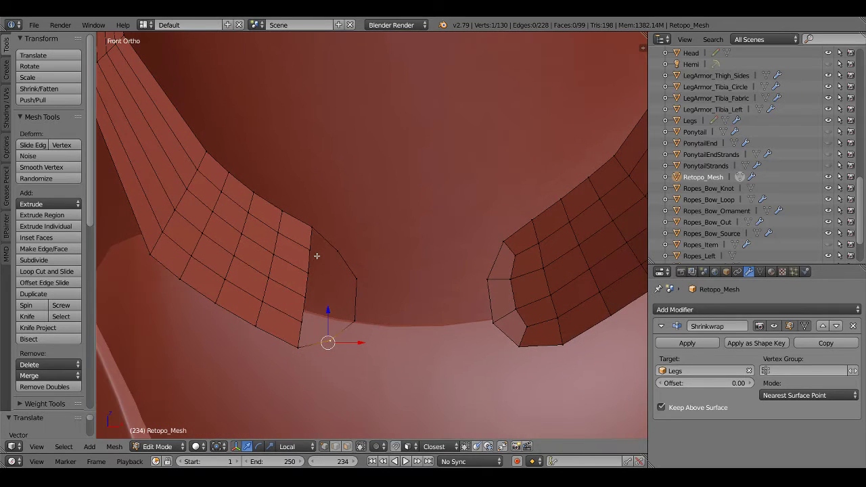
key("e")
left_click(342, 291)
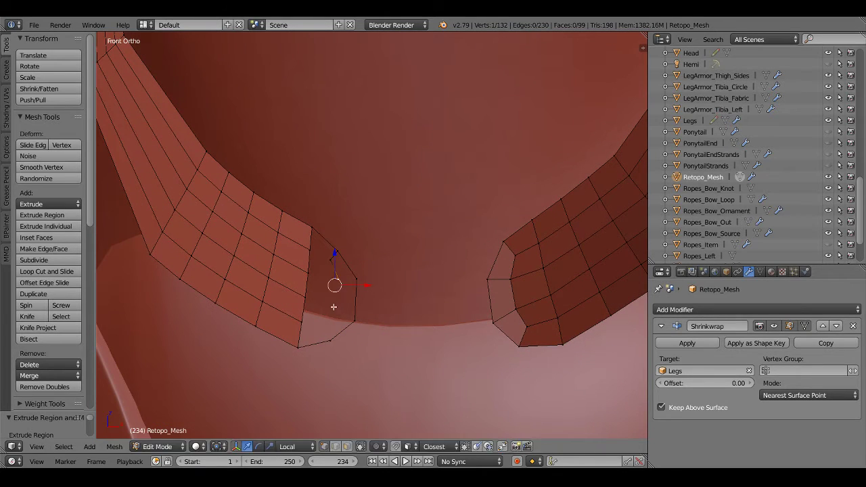
key("e")
left_click(330, 349)
Fill the gaps around the left flap's tip with new faces
right_click(320, 324)
key("ctrl+Tab")
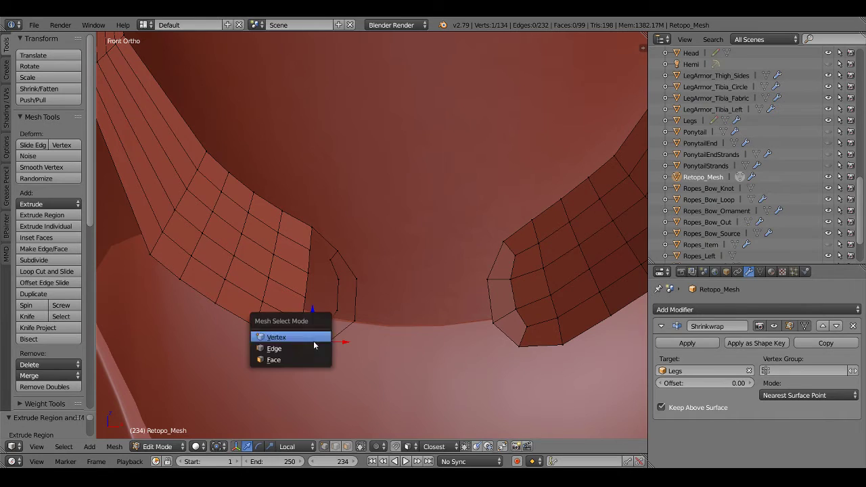
left_click(305, 336)
key("f")
right_click(342, 298)
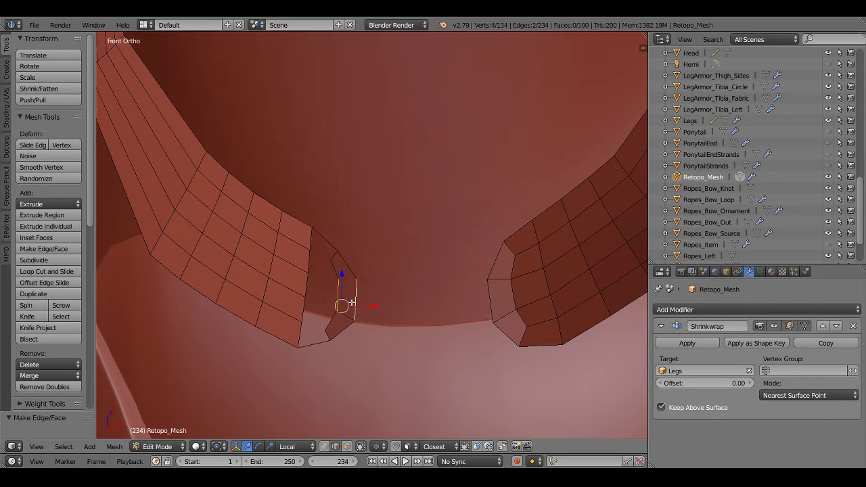
key("f")
right_click(335, 256)
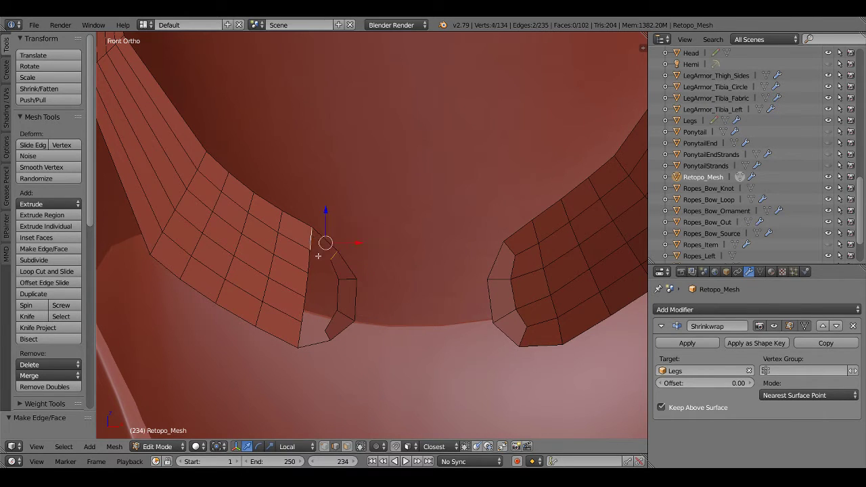
key("f")
right_click(299, 280)
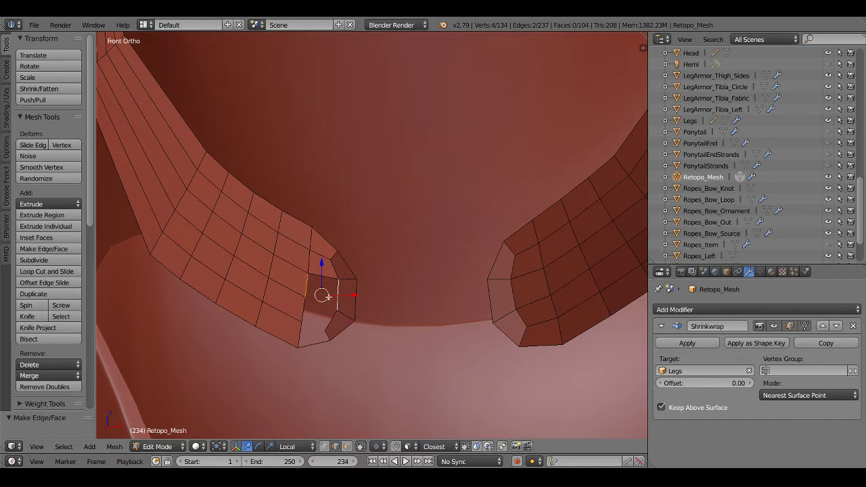
key("f")
Drag the tip's corner vertices to even out the rounded cap
key("a")
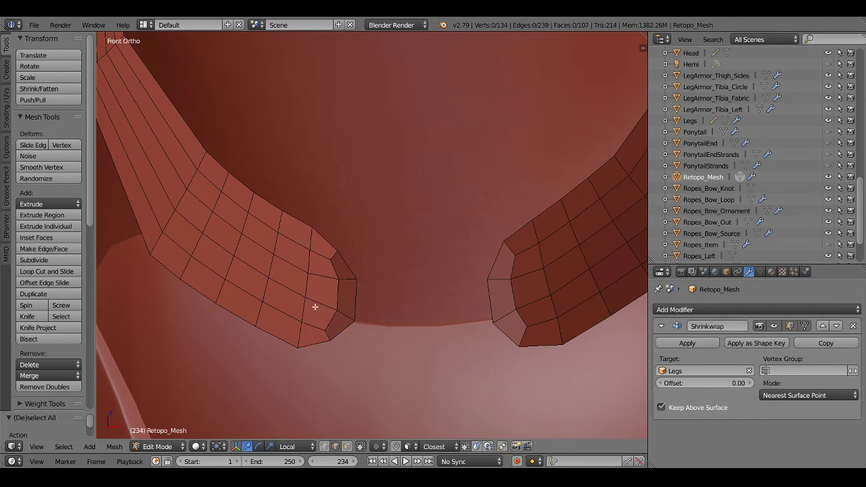
right_click_drag(337, 255, 345, 251)
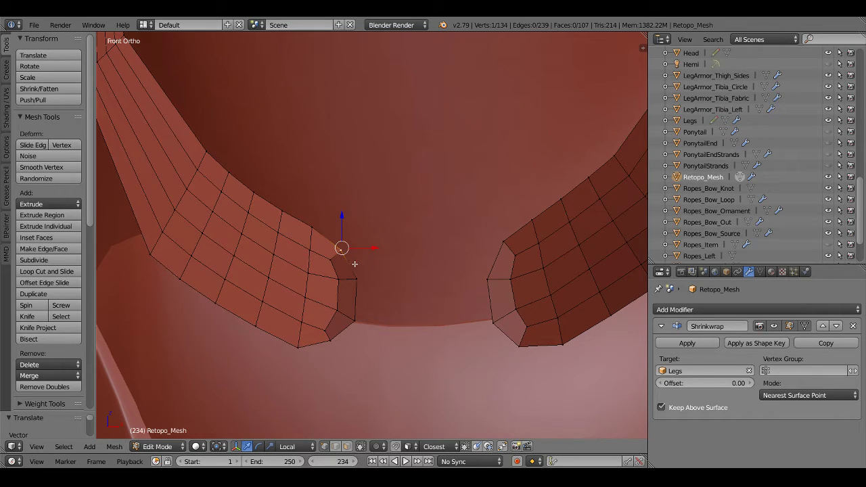
right_click_drag(354, 264, 355, 280)
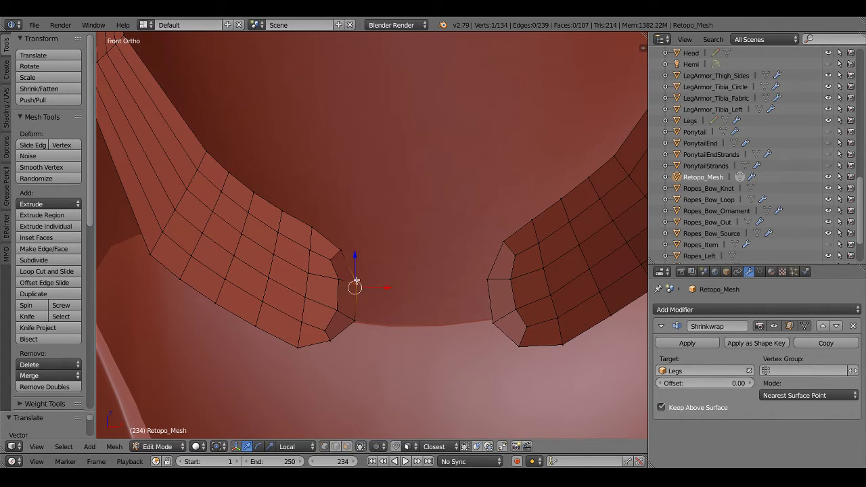
right_click_drag(357, 319, 328, 344)
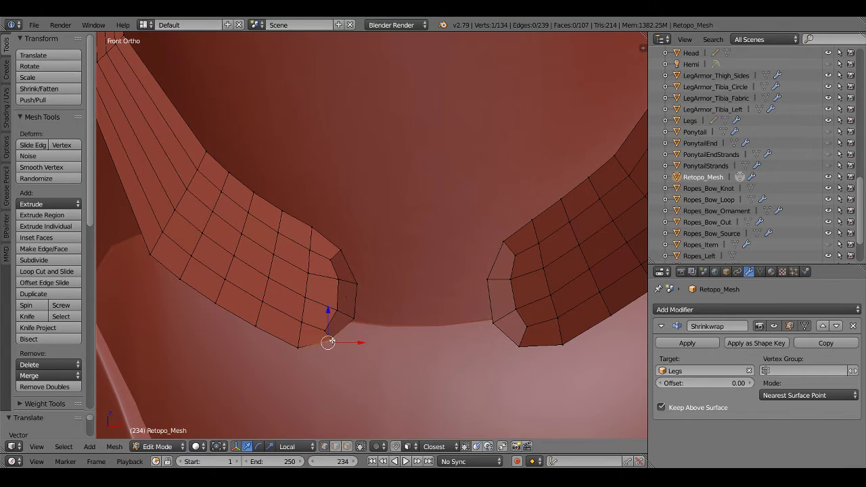
Select the new tip faces in face mode to check the cap's shape
key("ctrl+Tab")
left_click(280, 363)
right_click(296, 245)
right_click(288, 274, "shift")
right_click(285, 301, "shift")
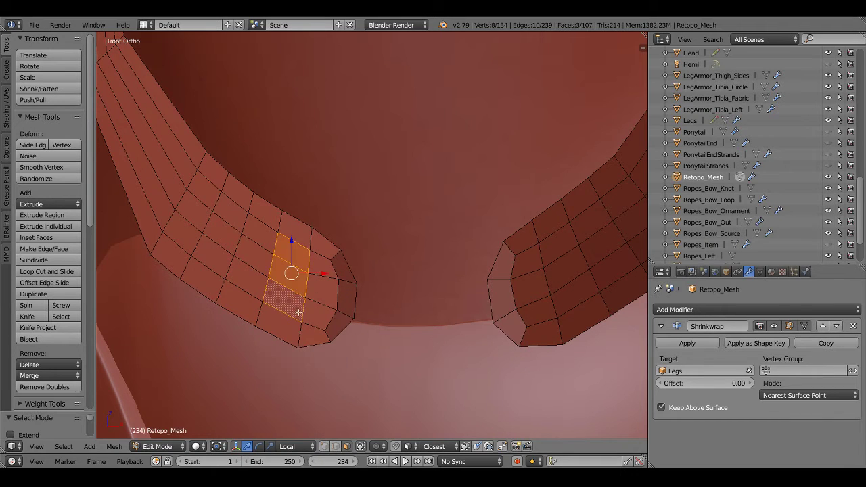
right_click(320, 284, "shift")
right_click(319, 312, "shift")
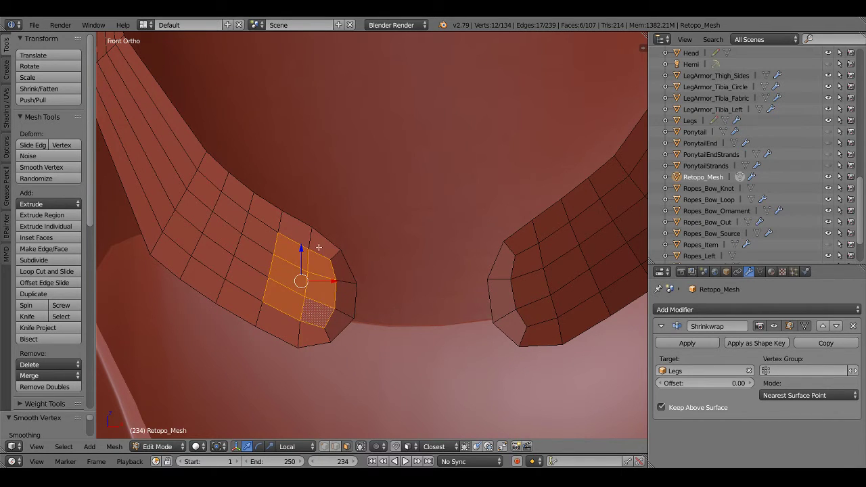
scroll(391, 266, "down", 4)
key("a")
Return to vertex selection, exit to Object Mode, and orbit to check both flap tips
key("ctrl+Tab")
left_click(321, 198)
scroll(324, 225, "up", 2)
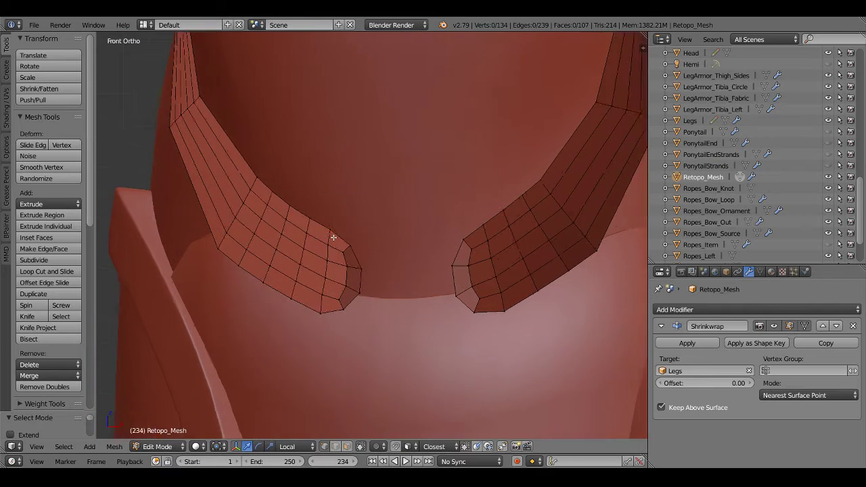
scroll(324, 225, "up", 1)
right_click(324, 225)
key("a")
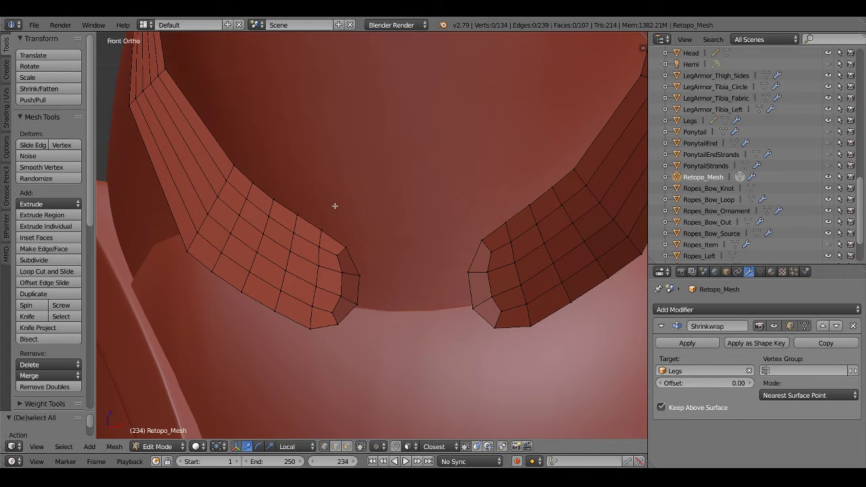
key("Tab")
scroll(387, 222, "down", 5)
key("Tab")
key("a")
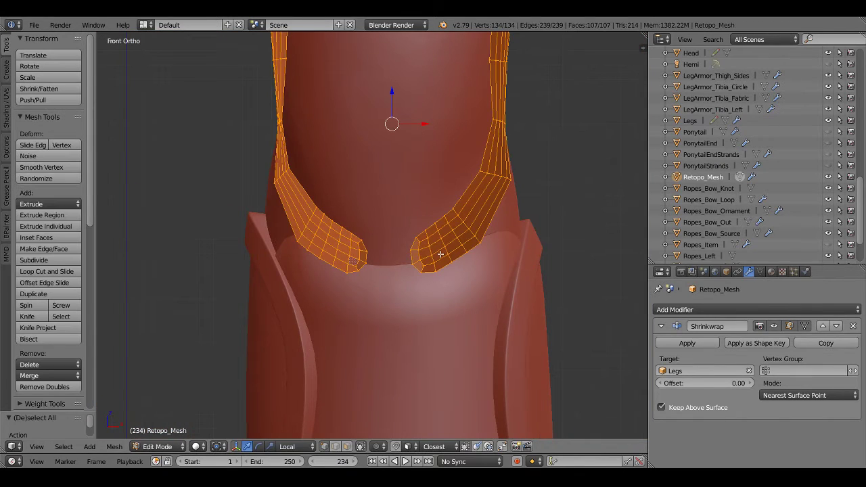
key("Tab")
mouse_move(439, 250)
middle_mouse_down()
mouse_move(453, 238)
mouse_move(506, 238)
mouse_move(453, 243)
middle_mouse_up()
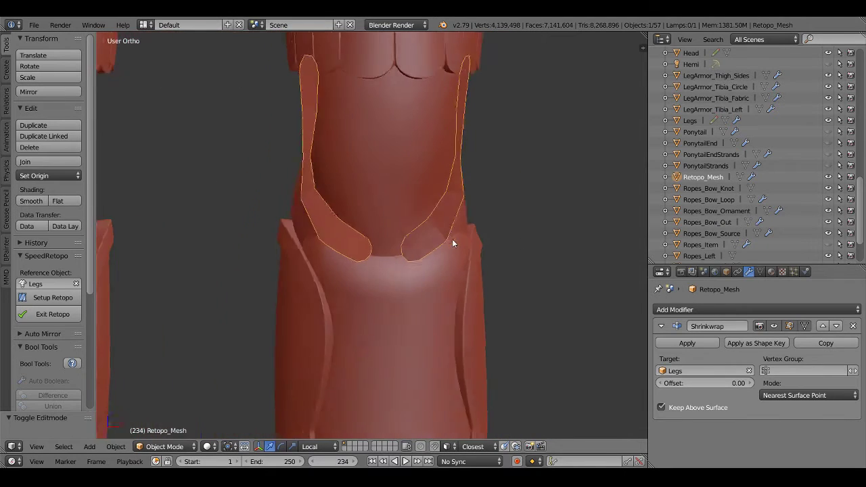
Apply the Shrinkwrap modifier and add a Solidify modifier with Thickness -0.01
key("KP_1")
left_click(686, 343)
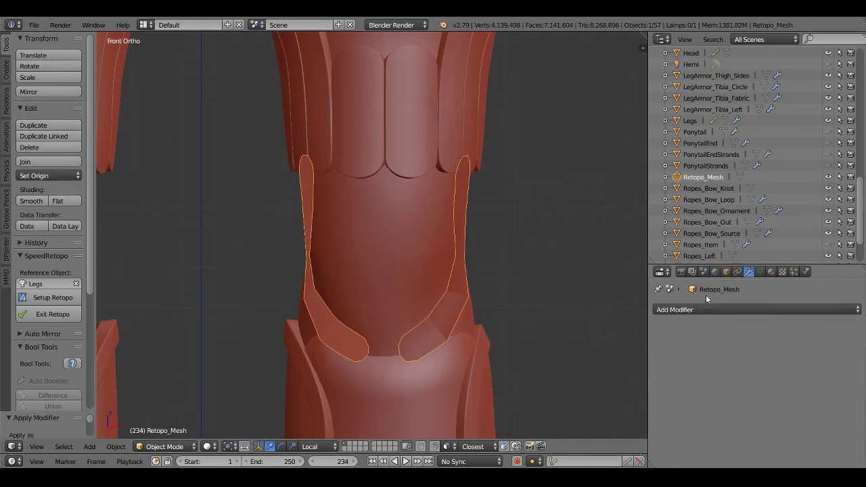
left_click(660, 309)
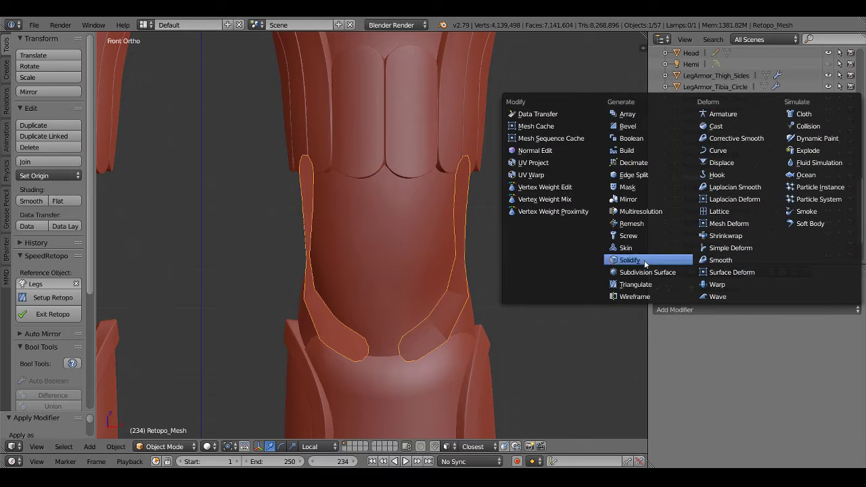
left_click(629, 259)
middle_click_drag(471, 264, 494, 260)
left_click(700, 357)
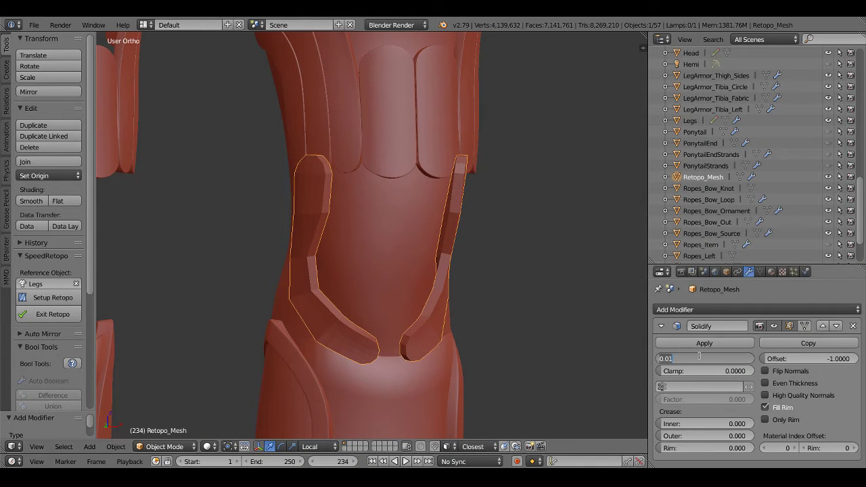
key("Return")
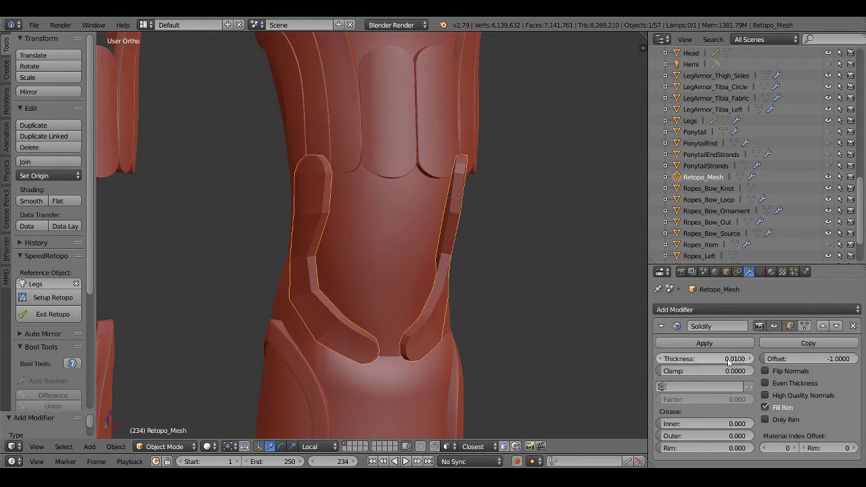
left_click(710, 359)
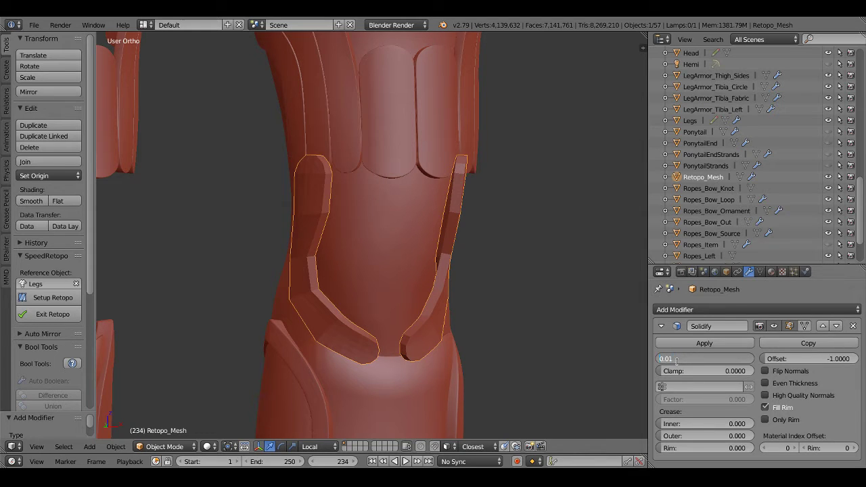
type("-0.01")
key("Return")
mouse_move(503, 336)
middle_mouse_down()
mouse_move(441, 313)
mouse_move(426, 274)
mouse_move(435, 286)
middle_mouse_up()
key("KP_1")
key("Tab")
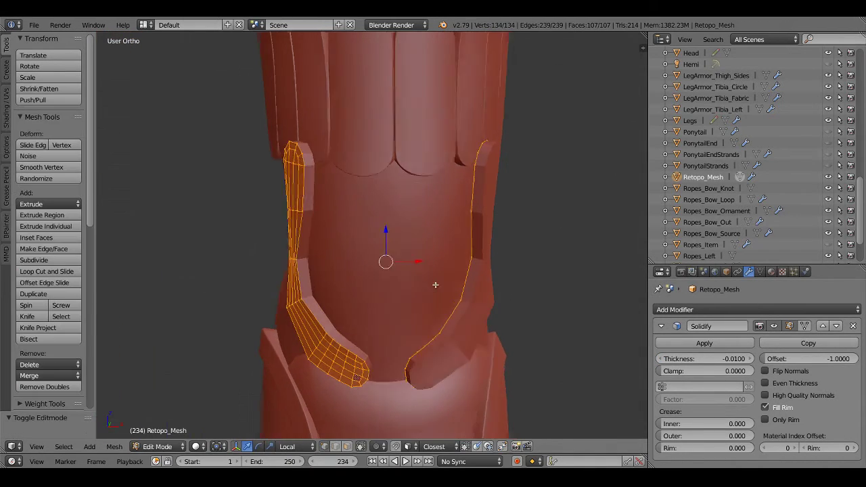
Box-select the left flap's faces in wireframe and flip their normals
key("ctrl+Tab")
left_click(329, 371)
key("z")
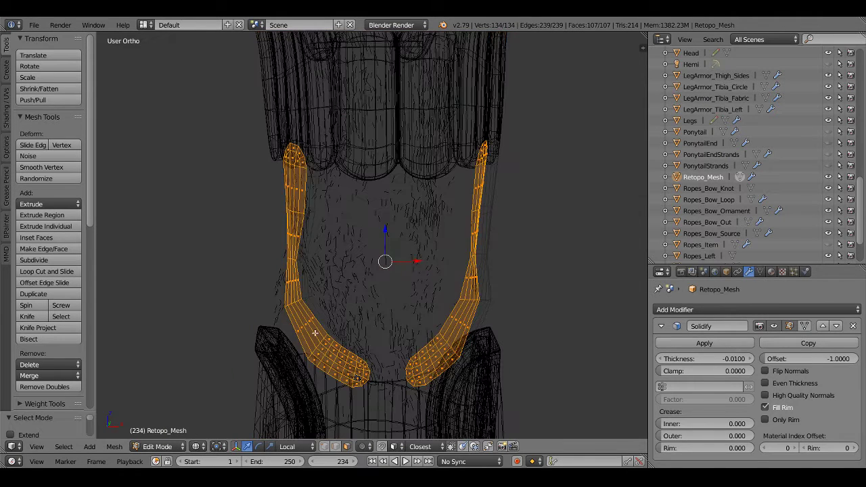
key("a")
key("b")
left_click_drag(258, 116, 376, 438)
key("space")
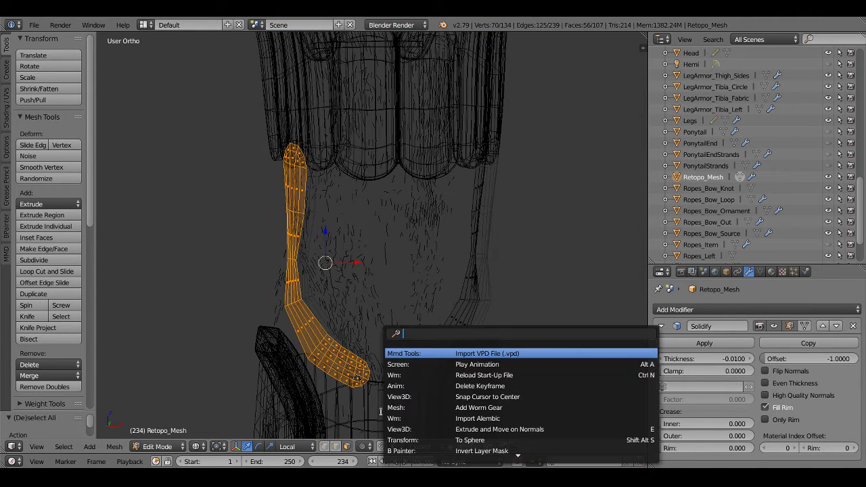
type("flip")
key("Down")
key("Return")
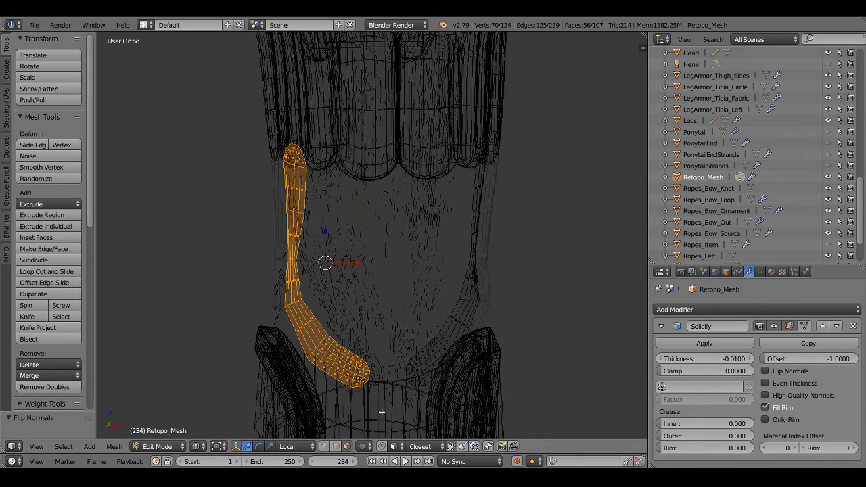
key("z")
key("KP_1")
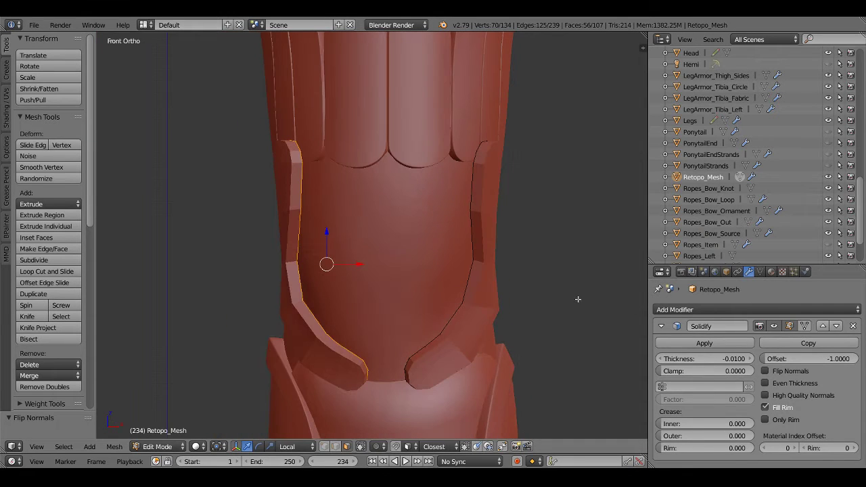
Open the Object properties tab and view both mirrored flaps from the front in wireframe
left_click(726, 271)
mouse_move(460, 284)
middle_mouse_down()
mouse_move(491, 200)
mouse_move(488, 245)
middle_mouse_up()
key("KP_1")
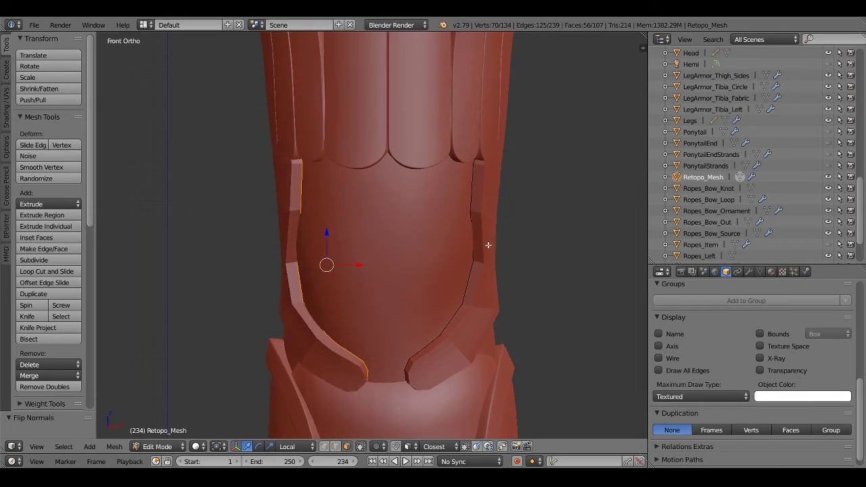
scroll(488, 245, "up", 2, "shift")
key("z")
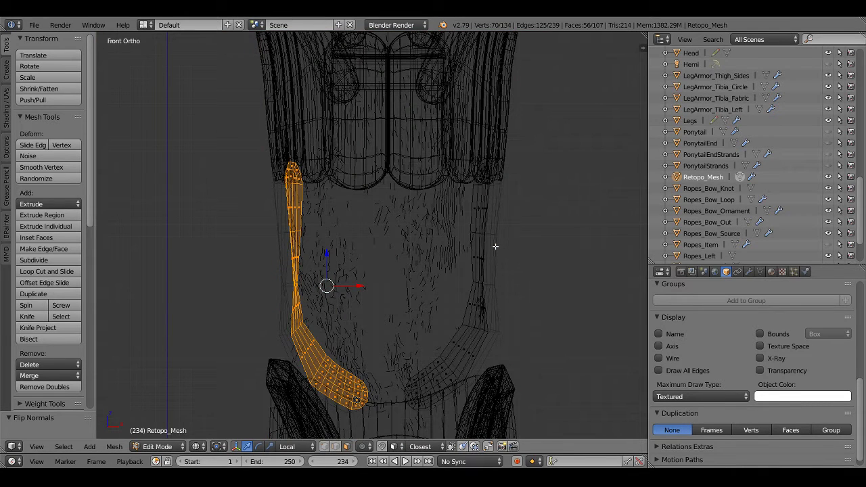
key("Tab")
scroll(492, 239, "up", 3, "shift")
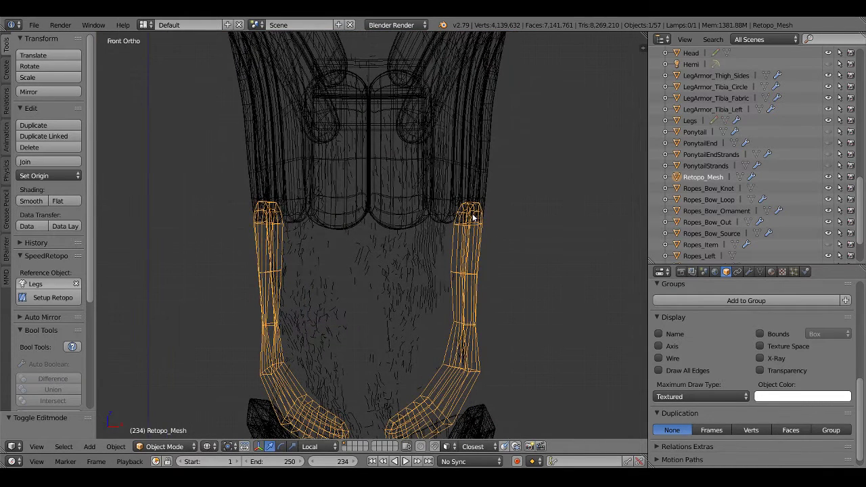
key("Tab")
Box-select the left flap's top vertices and shift them sideways along X
key("a")
key("b")
left_click_drag(260, 196, 313, 228)
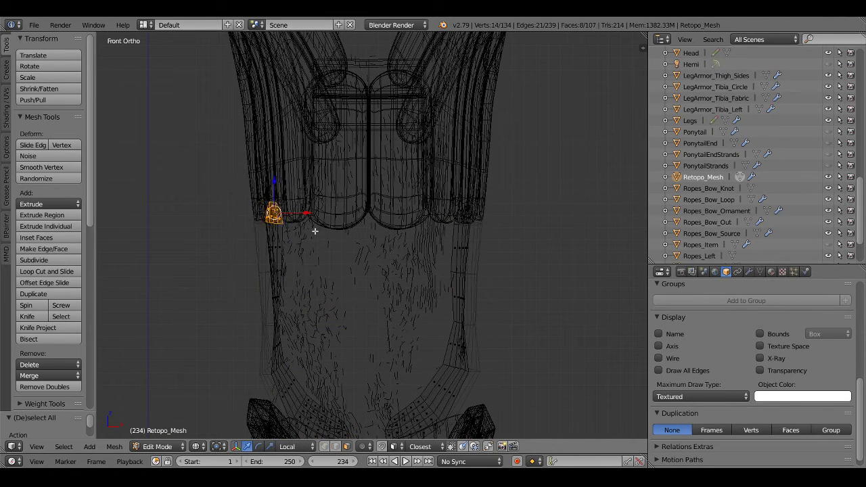
key("z")
middle_click_drag(313, 227, 297, 215)
key("g")
key("x")
key("x")
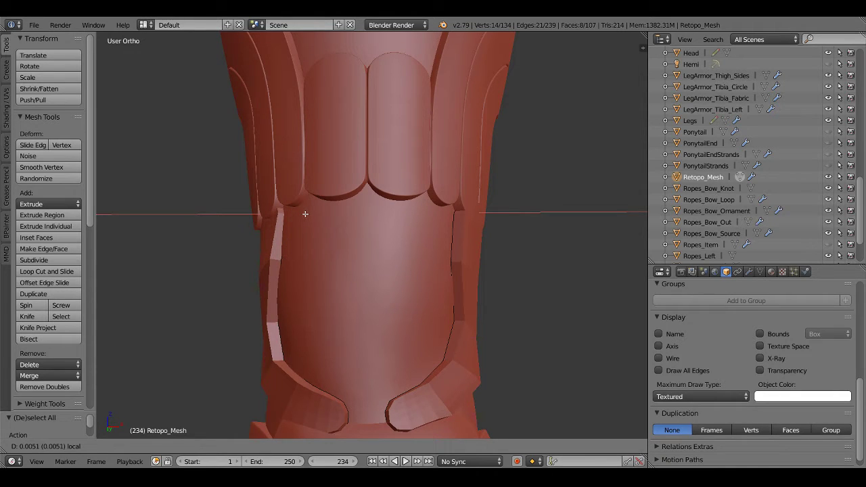
left_click(304, 214)
Shift the right flap's top vertices sideways along X the same way
key("z")
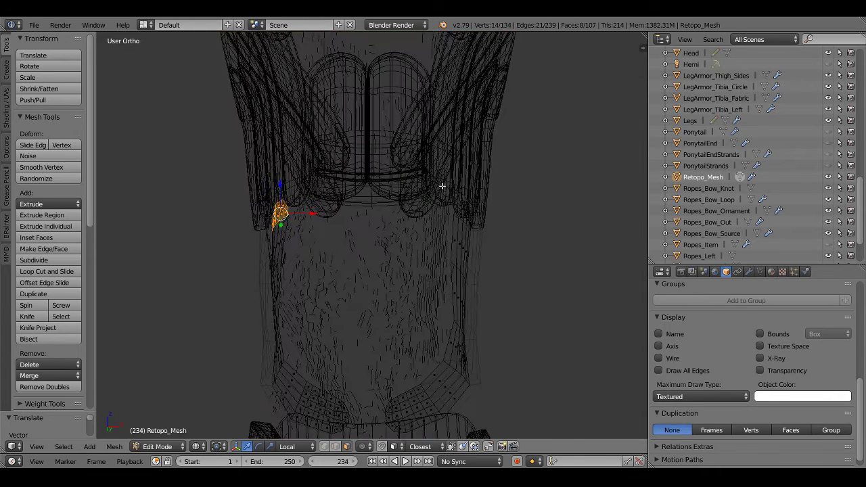
key("a")
key("b")
left_click_drag(441, 145, 492, 227)
key("z")
key("g")
key("x")
key("x")
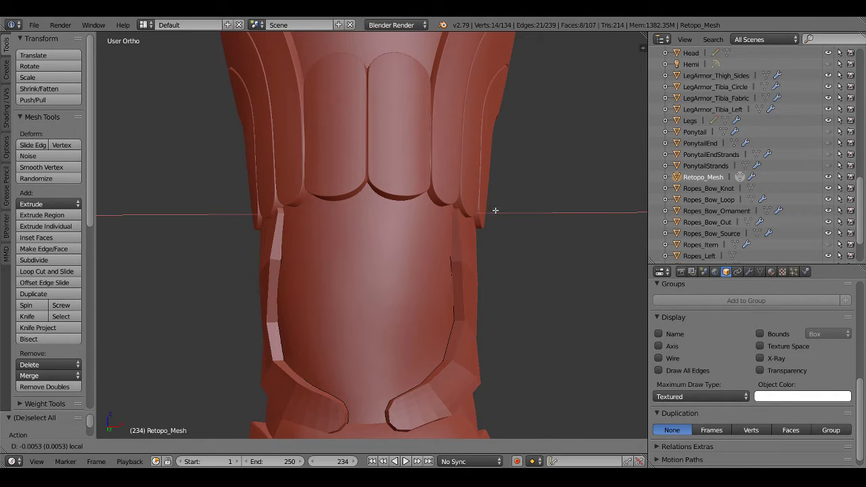
left_click(499, 211)
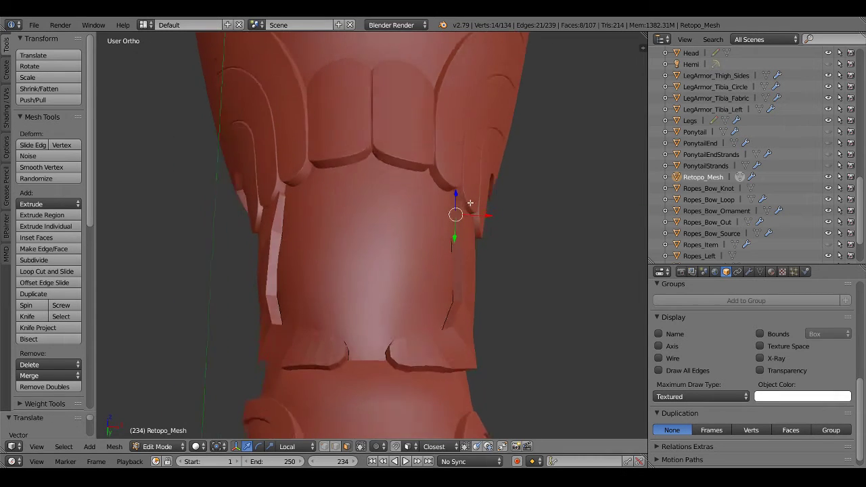
Check the adjusted flaps from the front and at an angle in Object Mode
middle_click_drag(499, 210, 462, 259)
key("KP_1")
key("Tab")
scroll(391, 336, "down", 3)
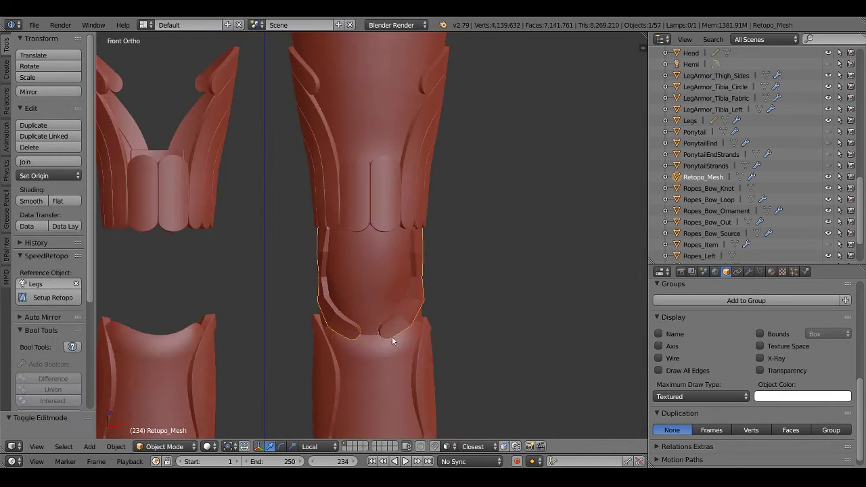
scroll(388, 250, "up", 5)
middle_click_drag(388, 250, 421, 256)
key("Tab")
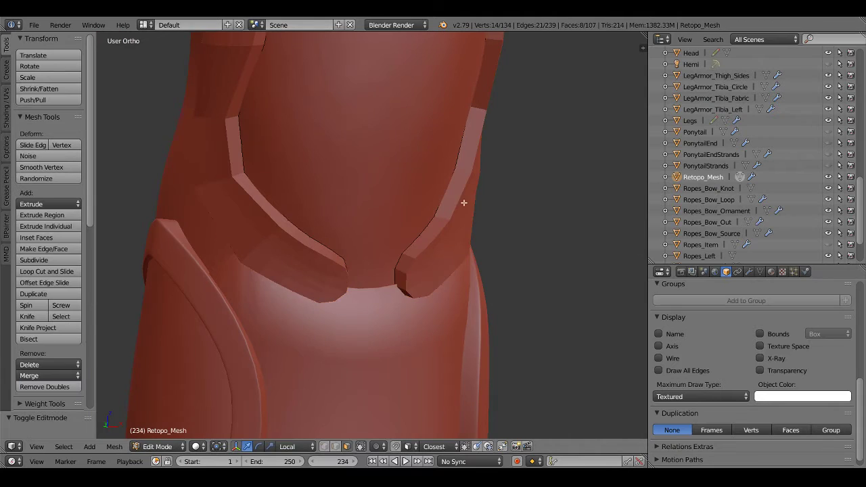
middle_click_drag(464, 203, 436, 334, "shift")
key("Tab")
Apply the Solidify modifier to the strap flaps and switch to face selection in Edit Mode
left_click(748, 271)
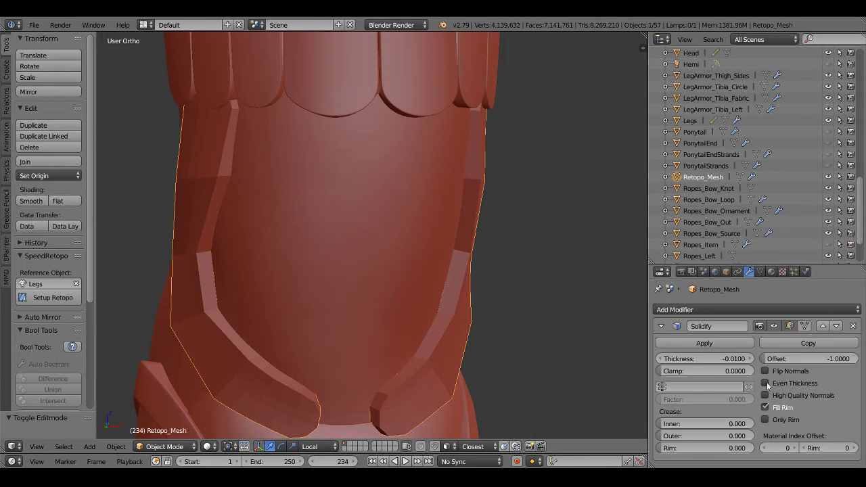
left_click(700, 343)
key("Tab")
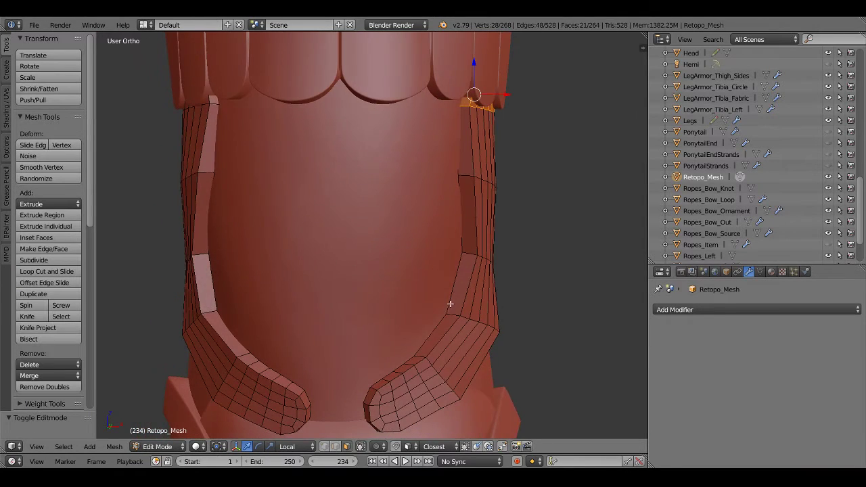
key("ctrl+Tab")
left_click(467, 286)
Select both flaps' rim loops and add a Subdivision Surface modifier
scroll(448, 313, "up", 2)
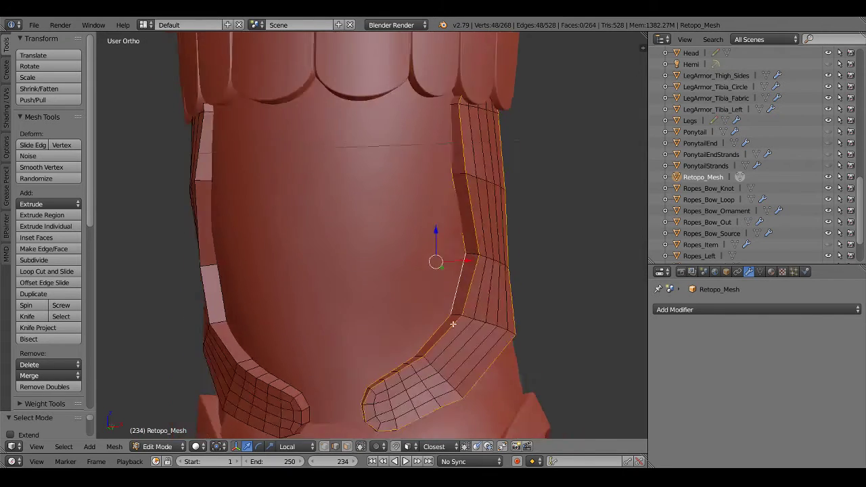
scroll(405, 321, "up", 3)
scroll(351, 334, "down", 1)
scroll(410, 339, "down", 2, "shift")
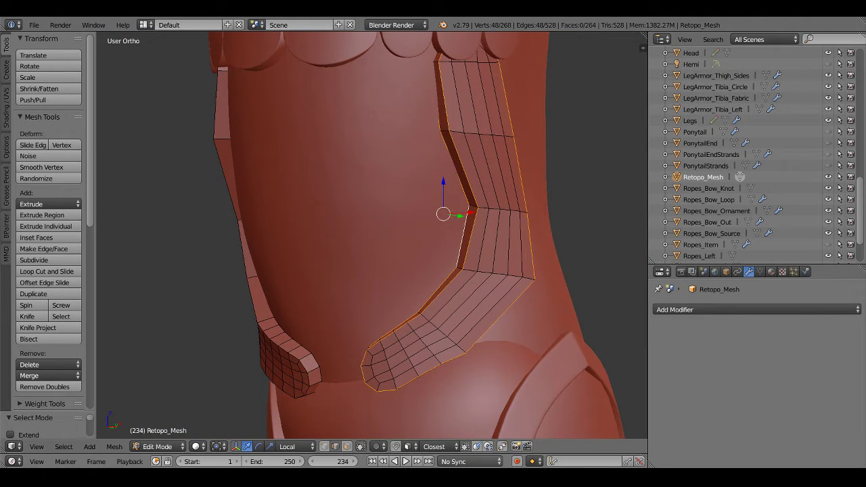
middle_click_drag(350, 284, 284, 315)
left_click(268, 299, "alt+shift")
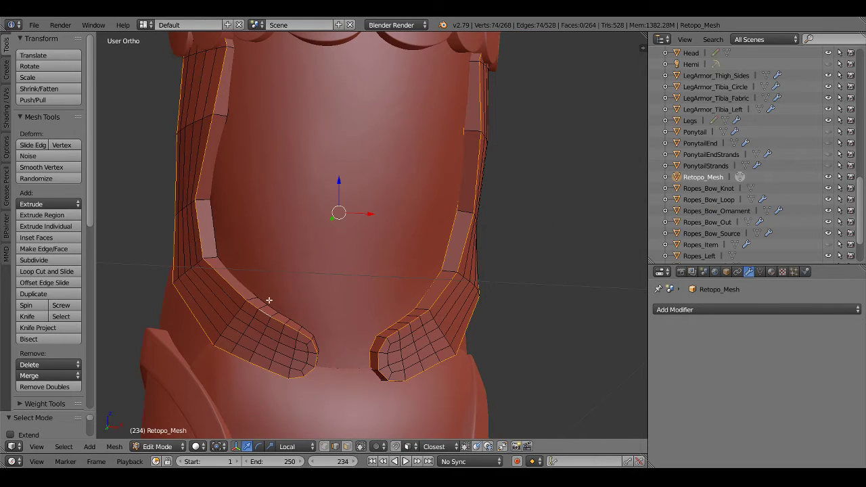
left_click(474, 248, "alt+shift")
middle_click_drag(381, 232, 417, 281)
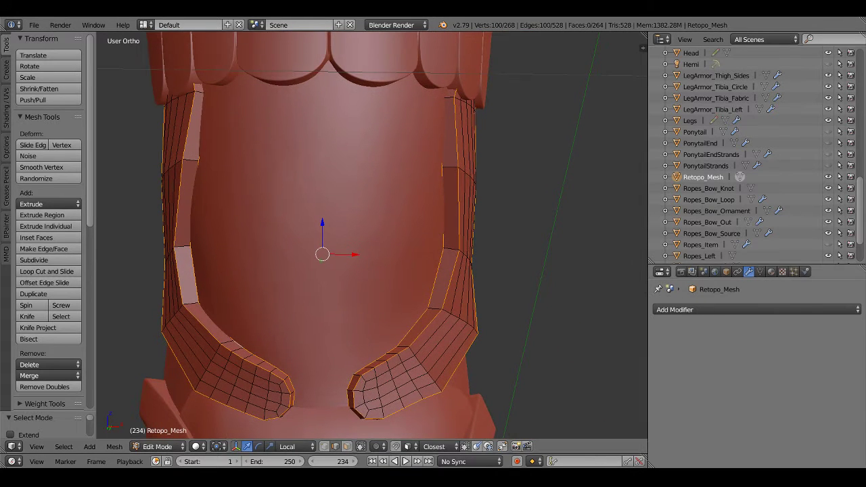
left_click(736, 310)
left_click(641, 270)
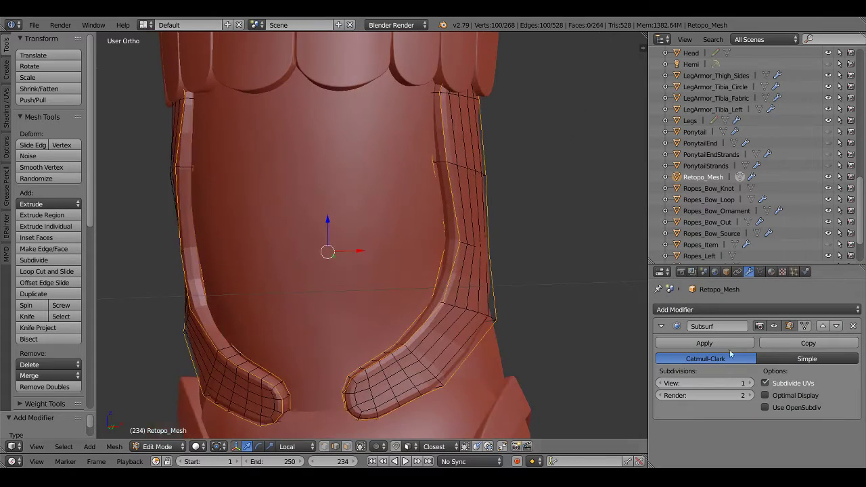
Show the Subsurf edit cage and bevel the selected rim loops with 3 segments
left_click(790, 329)
middle_click_drag(446, 278, 503, 313)
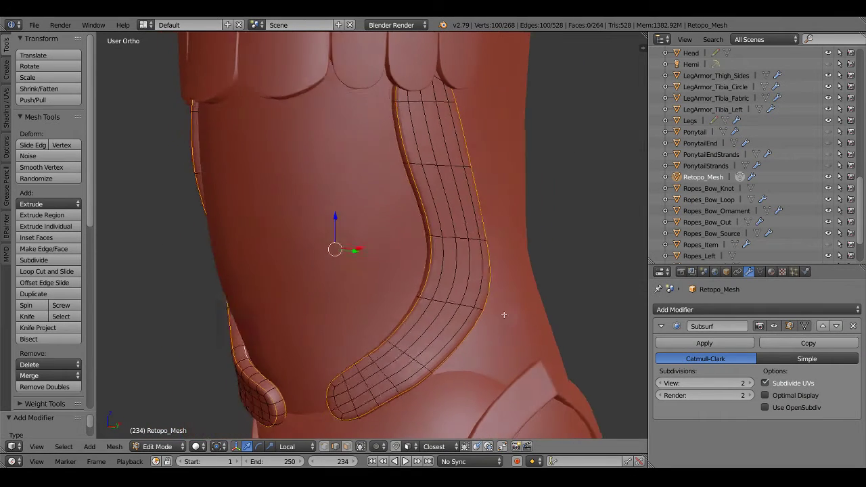
key("ctrl+b")
scroll(551, 297, "up", 1)
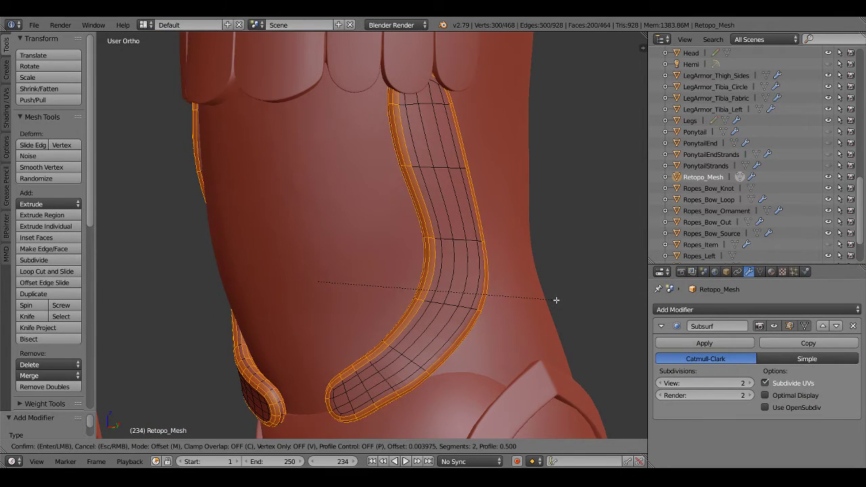
scroll(554, 298, "up", 1)
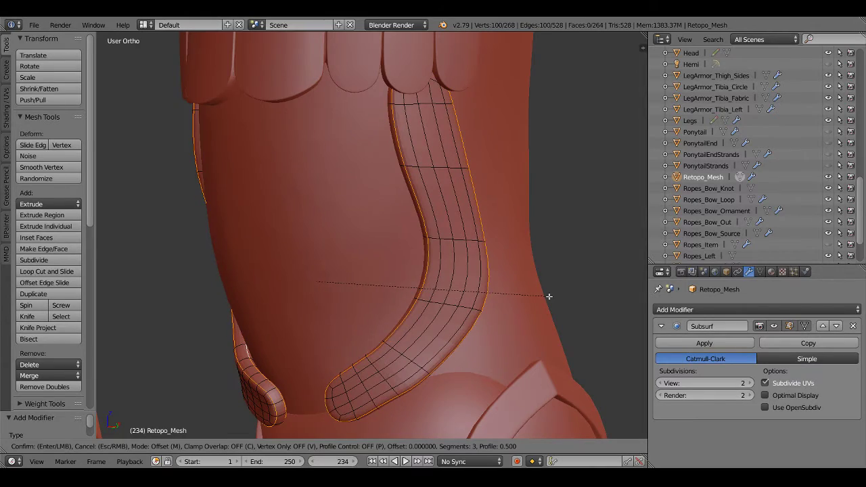
left_click(551, 296)
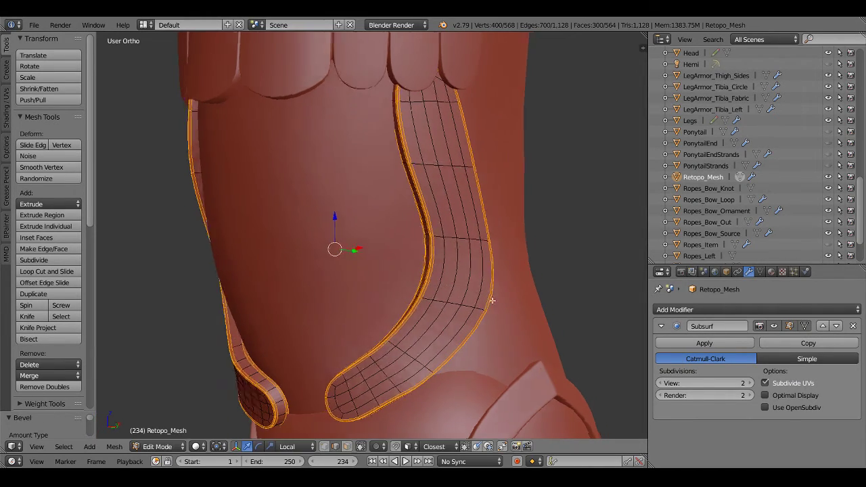
In side wireframe view, select the cross loop on the strap and bevel it
mouse_move(544, 297)
middle_mouse_down()
mouse_move(397, 309)
mouse_move(508, 286)
mouse_move(421, 304)
mouse_move(501, 292)
middle_mouse_up()
key("KP_3")
key("z")
key("z")
scroll(421, 304, "up", 3)
right_click(420, 296, "alt")
key("ctrl+b")
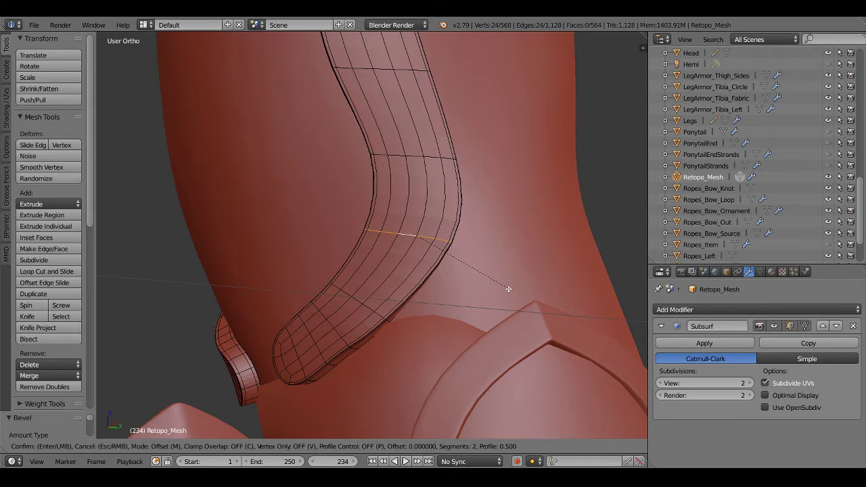
key("Return")
Return to Object Mode and view the smoothed strap flaps from the front
key("Tab")
mouse_move(437, 292)
middle_mouse_down()
mouse_move(494, 303)
mouse_move(411, 383)
middle_mouse_up()
scroll(490, 298, "down", 4)
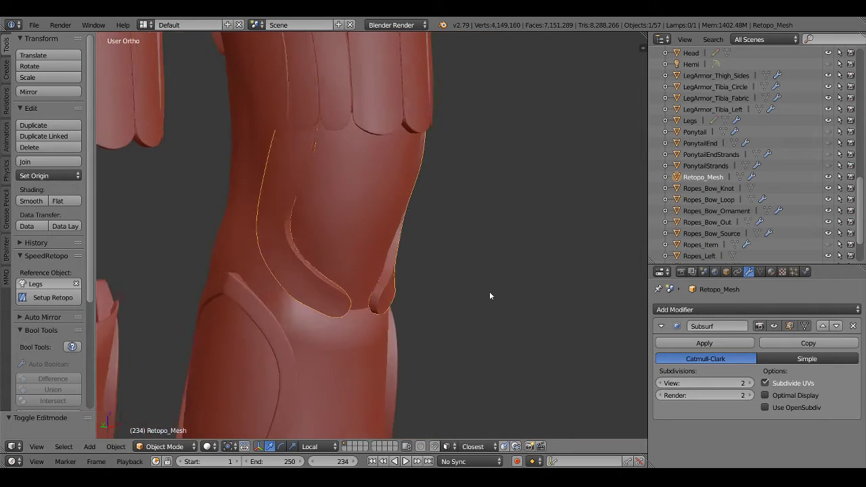
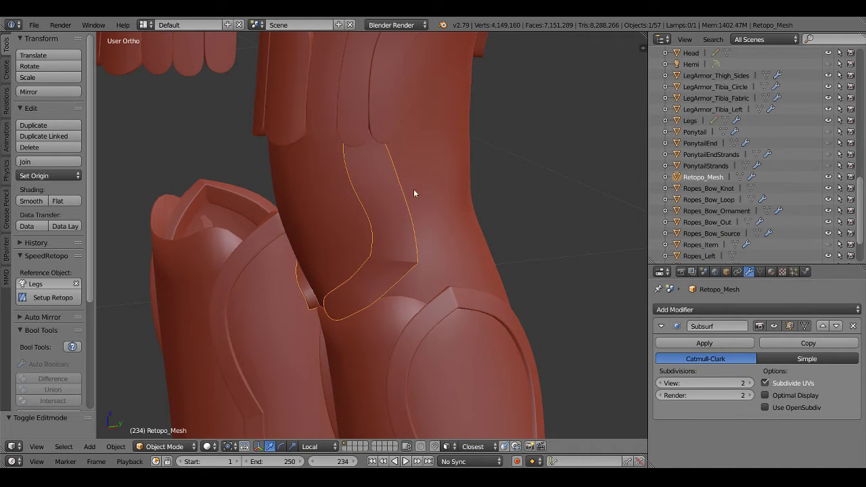
Bevel one crosswise edge loop across the left knee connector strip
mouse_move(413, 189)
middle_mouse_down()
mouse_move(489, 235)
mouse_move(282, 266)
mouse_move(308, 235)
mouse_move(329, 269)
middle_mouse_up()
key("Tab")
right_click(311, 221, "alt+shift")
right_click(311, 217, "alt")
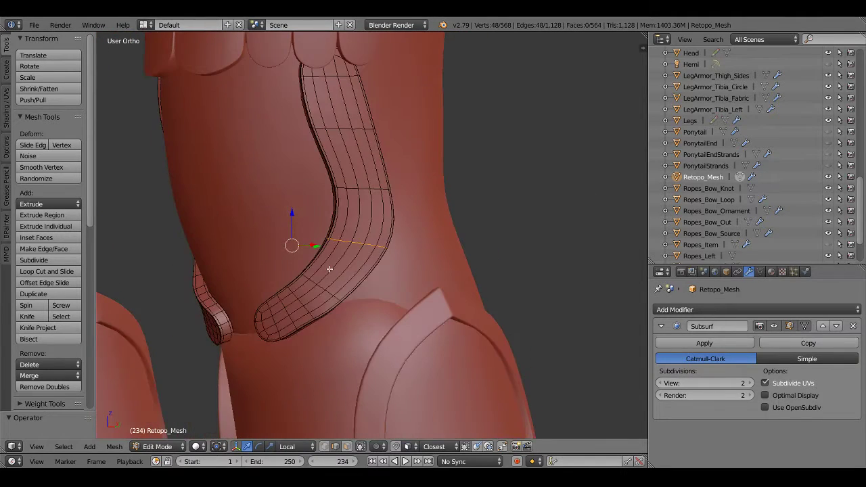
key("ctrl+b")
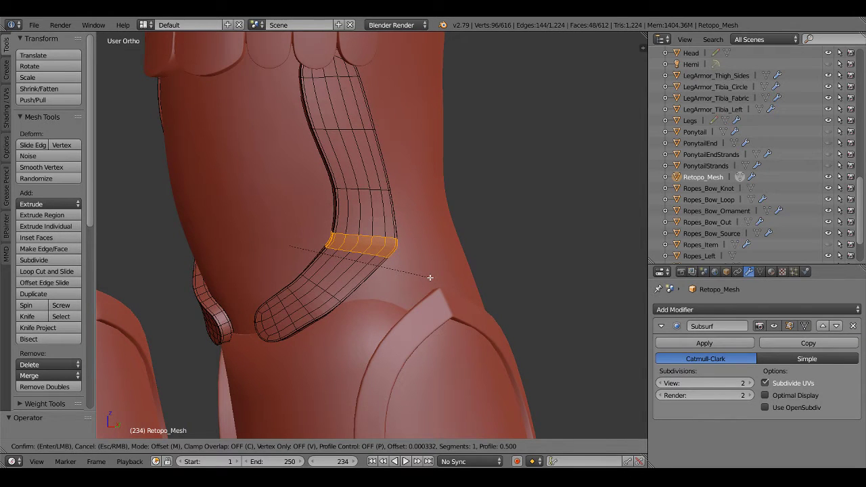
left_click(429, 278)
Apply smooth shading to the connector strips
mouse_move(430, 277)
middle_mouse_down()
mouse_move(374, 276)
mouse_move(399, 271)
mouse_move(104, 170)
middle_mouse_up()
key("Tab")
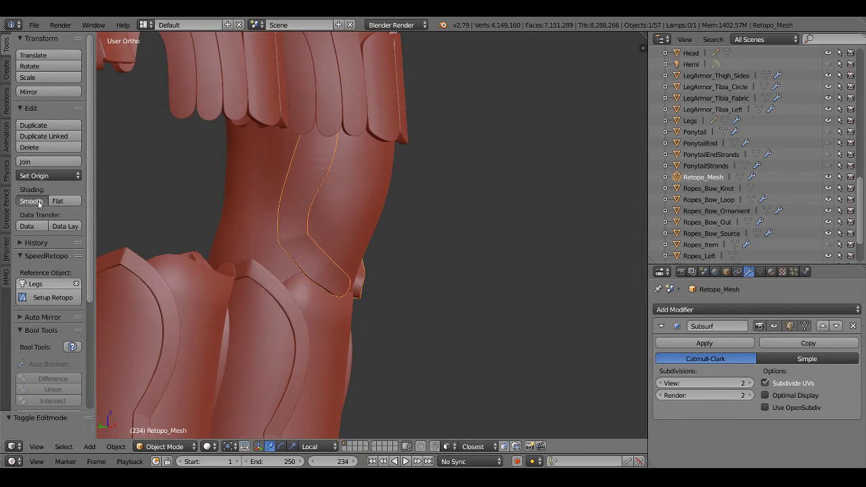
left_click(38, 202)
mouse_move(352, 266)
middle_mouse_down()
mouse_move(233, 270)
mouse_move(321, 290)
mouse_move(315, 207)
mouse_move(324, 198)
mouse_move(305, 199)
mouse_move(306, 239)
mouse_move(296, 195)
mouse_move(340, 253)
mouse_move(336, 232)
middle_mouse_up()
Switch to vertex selection and pick an edge on the strap's lower side in front view
key("Tab")
key("ctrl+Tab")
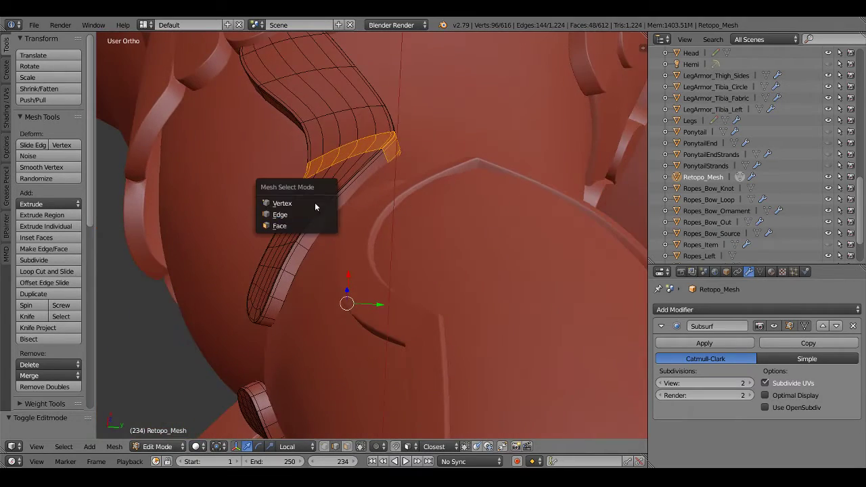
left_click(315, 203)
scroll(284, 179, "up", 3)
scroll(295, 191, "up", 3)
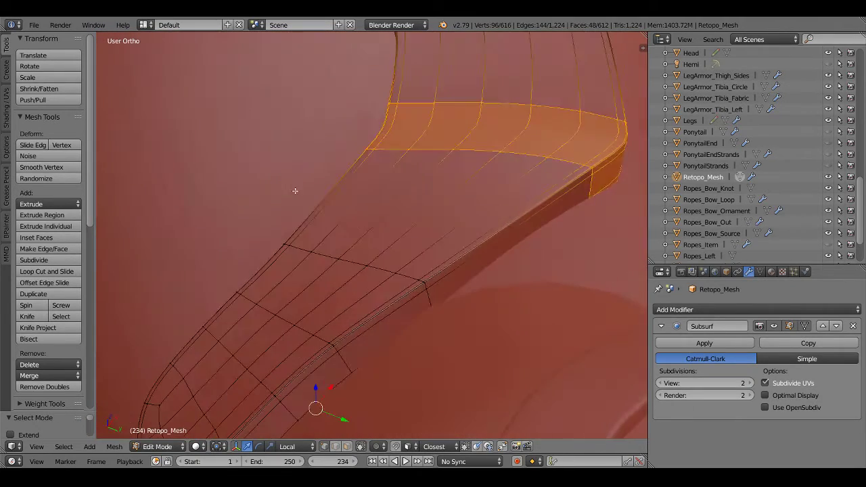
right_click(416, 279)
key("KP_1")
scroll(405, 299, "down", 3)
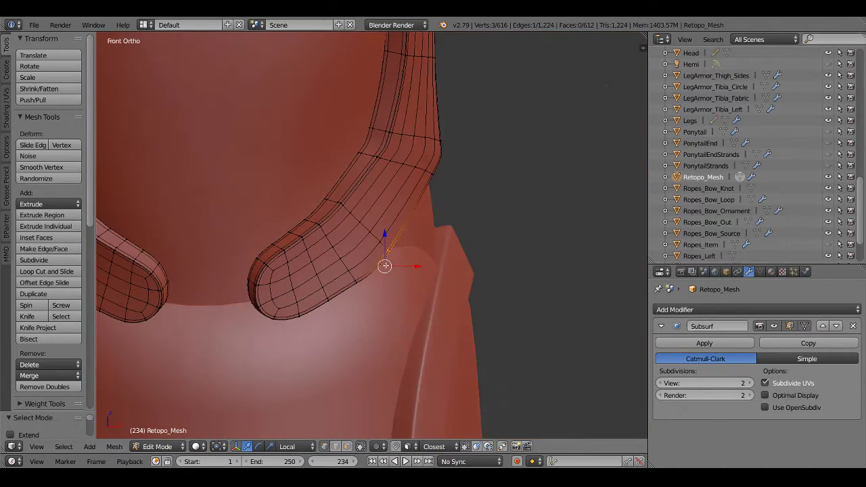
Move the strap's lower edge snugly against the body, then select neighbouring edges at the bend
key("g")
right_click(413, 269)
middle_click_drag(413, 269, 354, 239)
key("g")
left_click(412, 258)
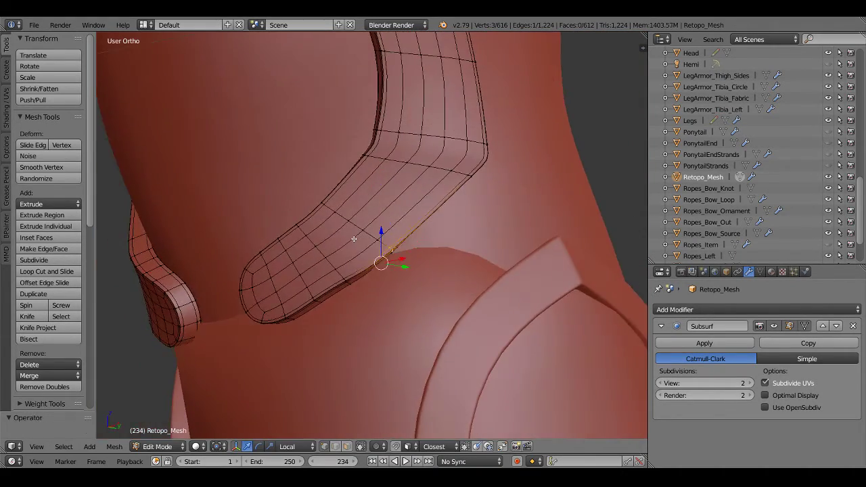
right_click(374, 270)
mouse_move(371, 273)
middle_mouse_down()
mouse_move(384, 238)
mouse_move(401, 357)
mouse_move(388, 251)
middle_mouse_up()
right_click(384, 241, "alt")
Clear the selection and inspect the knee armour from an angled view
key("a")
scroll(413, 251, "down", 3)
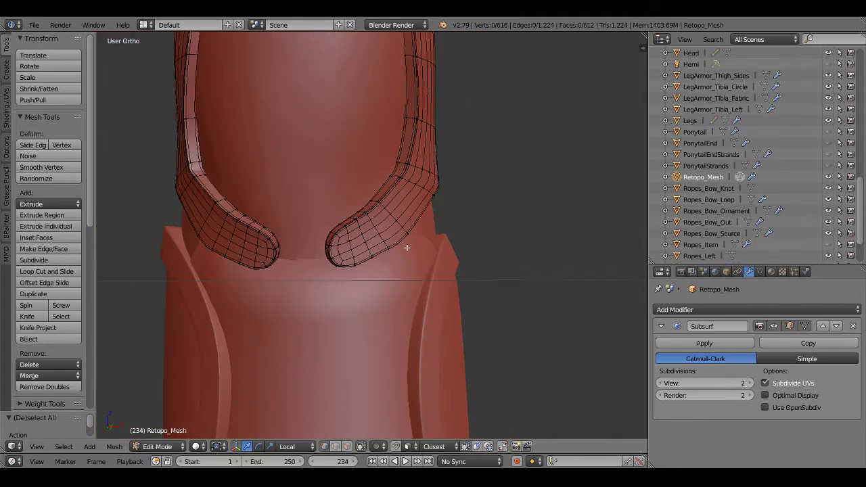
key("Tab")
scroll(406, 250, "down", 2)
scroll(406, 250, "up", 3)
mouse_move(405, 250)
middle_mouse_down()
mouse_move(445, 281)
mouse_move(468, 267)
mouse_move(443, 236)
mouse_move(402, 271)
mouse_move(343, 284)
mouse_move(371, 253)
mouse_move(419, 274)
mouse_move(364, 270)
mouse_move(305, 195)
mouse_move(316, 143)
mouse_move(346, 215)
middle_mouse_up()
scroll(363, 257, "up", 3)
key("Tab")
mouse_move(327, 287)
middle_mouse_down()
mouse_move(329, 209)
mouse_move(333, 235)
mouse_move(255, 247)
mouse_move(299, 265)
mouse_move(288, 278)
middle_mouse_up()
key("Tab")
scroll(288, 283, "up", 5)
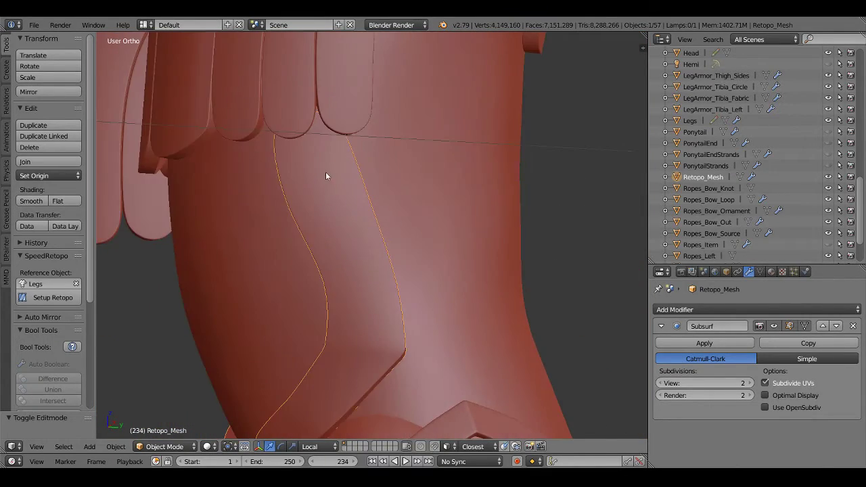
In Right view, select the strip's top end with L and nudge it 0.0062 under the thigh plates
key("Tab")
key("z")
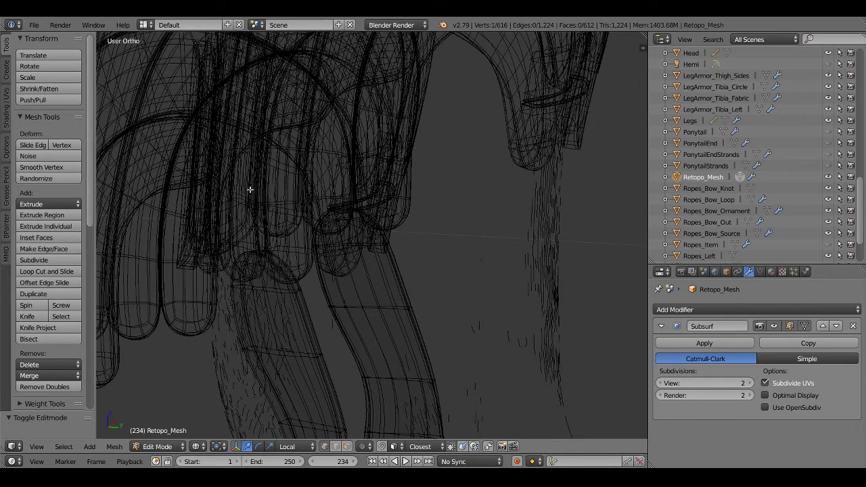
key("KP_3")
key("l")
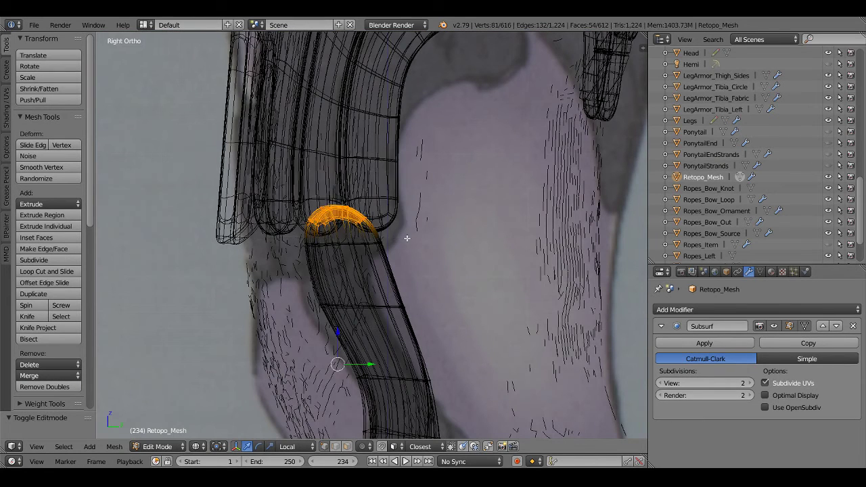
key("z")
left_click_drag(337, 331, 337, 308)
mouse_move(337, 308)
middle_mouse_down()
mouse_move(426, 291)
mouse_move(391, 286)
middle_mouse_up()
key("Tab")
scroll(426, 291, "down", 3)
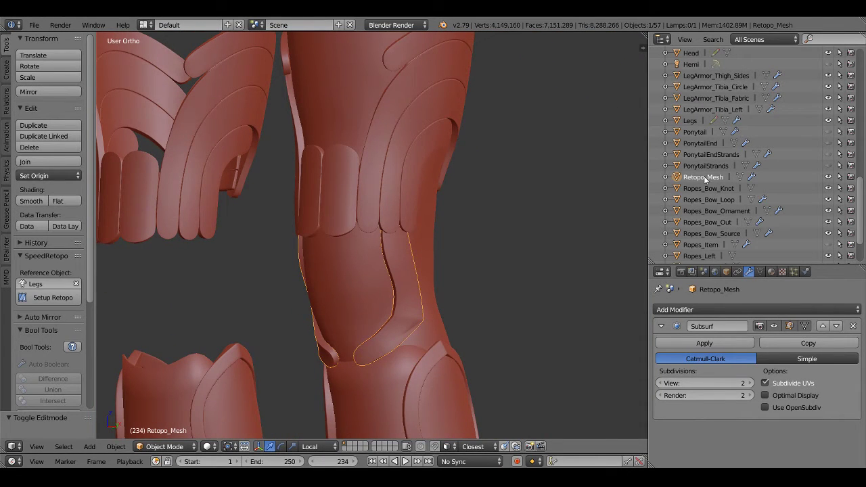
Join the connector strips into LegArmor_Thigh_Sides and view the knee from the front
left_click(717, 75)
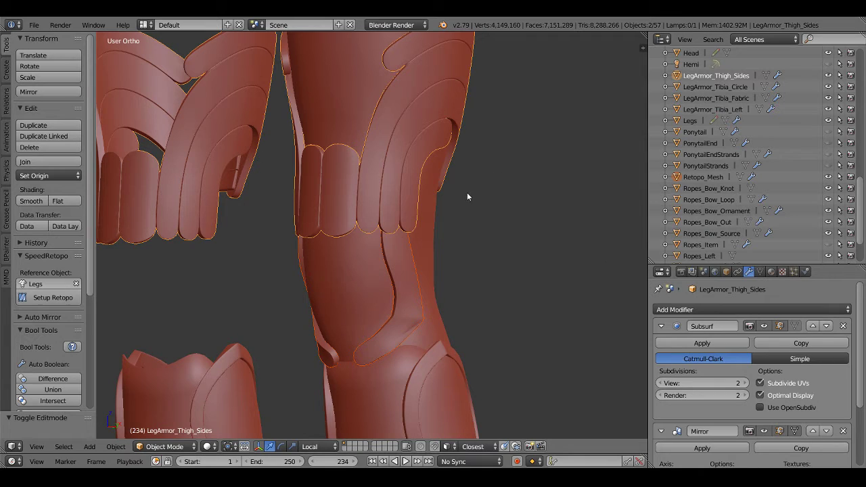
key("ctrl+j")
scroll(402, 286, "down", 2)
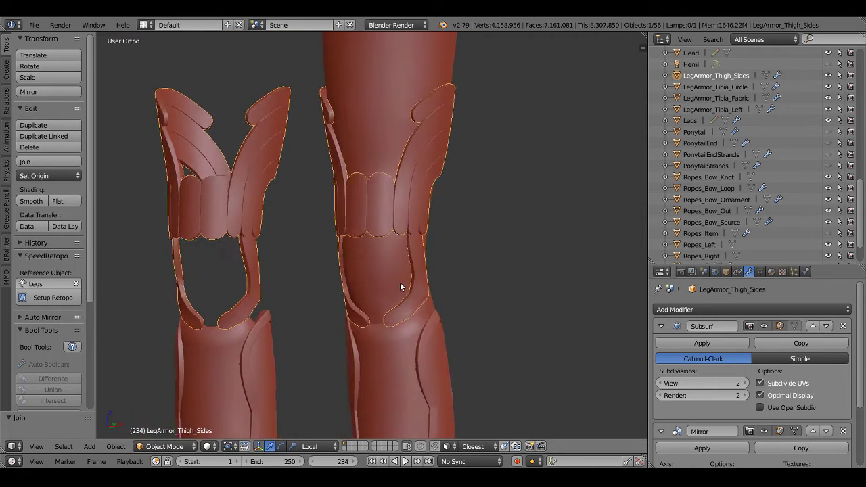
middle_click_drag(400, 282, 421, 330)
key("KP_1")
scroll(358, 270, "up", 4)
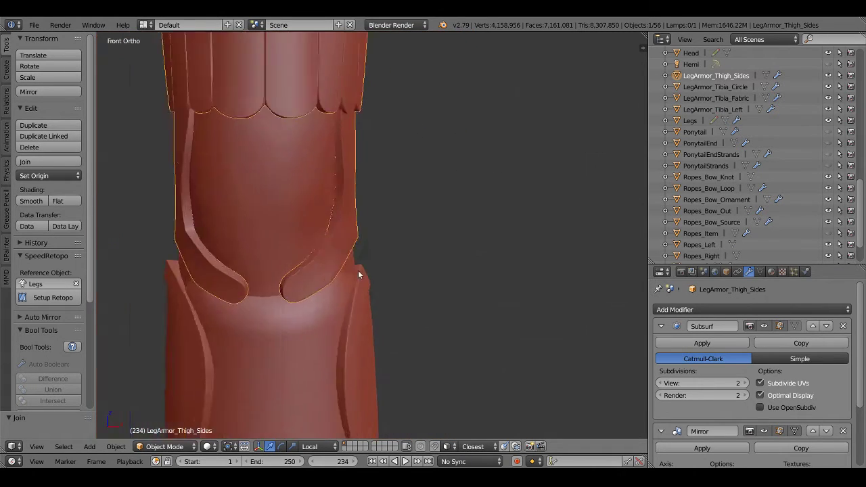
scroll(358, 273, "up", 3)
mouse_move(334, 266)
middle_mouse_down()
mouse_move(377, 253)
mouse_move(349, 252)
mouse_move(352, 239)
middle_mouse_up()
scroll(376, 253, "up", 2)
Select the strip's connected geometry in the joined mesh, then leave Edit Mode
key("Tab")
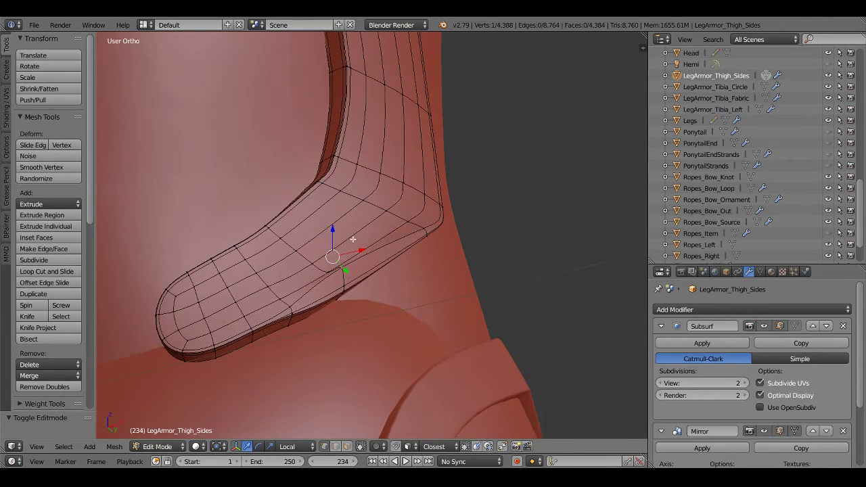
key("ctrl+l")
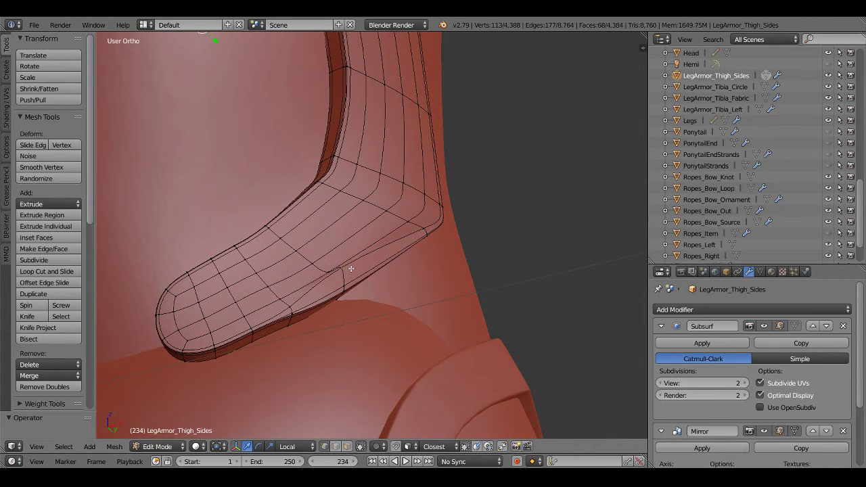
scroll(351, 268, "down", 5)
key("Tab")
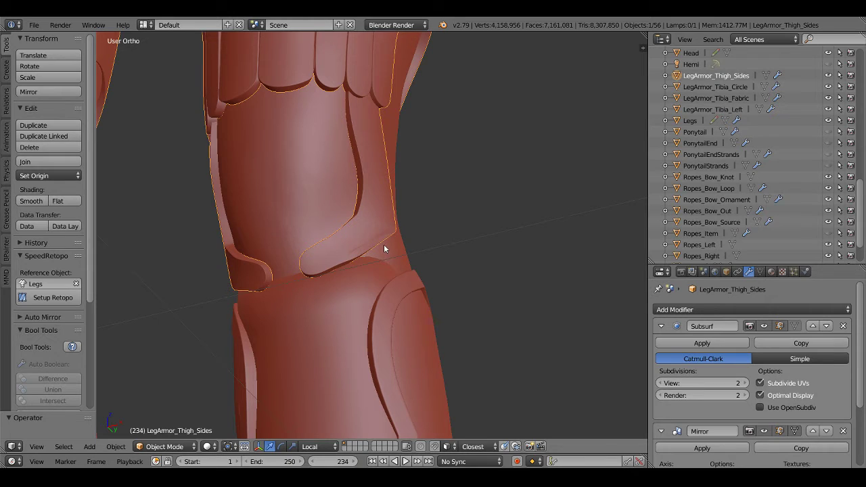
In Right view, select a connector strip with L and slide it slightly into place
key("Tab")
scroll(387, 267, "up", 4)
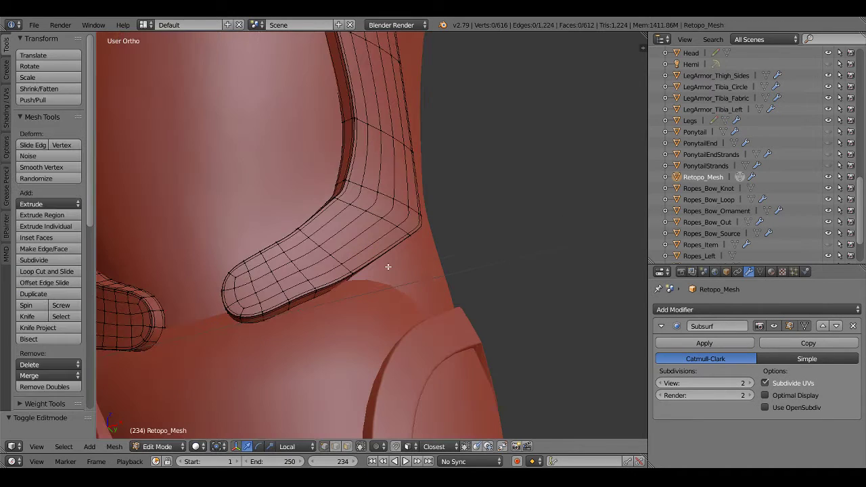
middle_click_drag(347, 266, 357, 247)
key("KP_3")
key("z")
key("a")
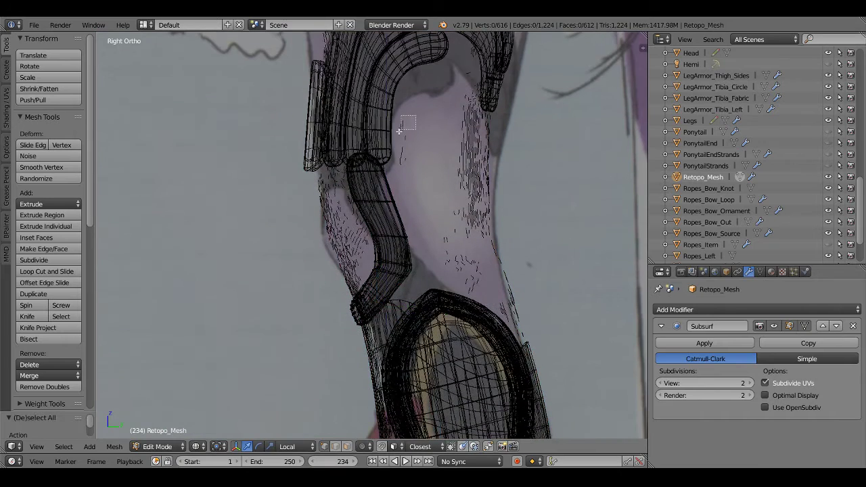
key("l")
key("z")
key("g")
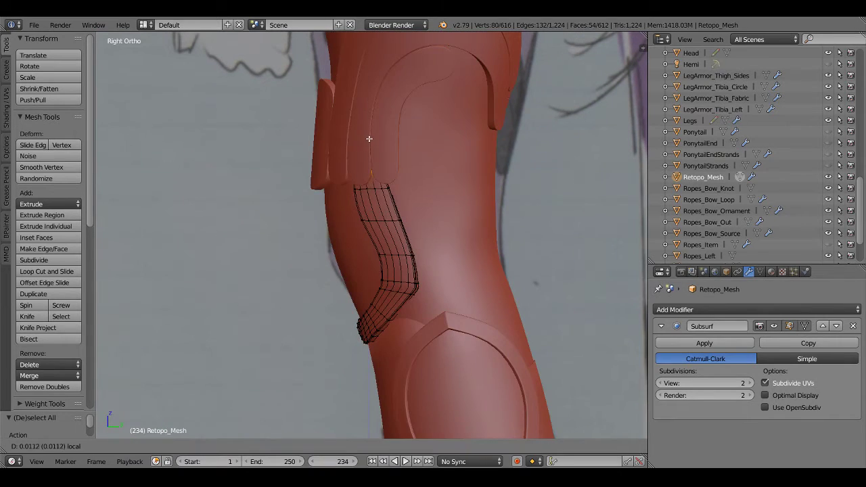
left_click(369, 130)
Join the connector strips into LegArmor_Thigh_Sides
key("KP_1")
key("z")
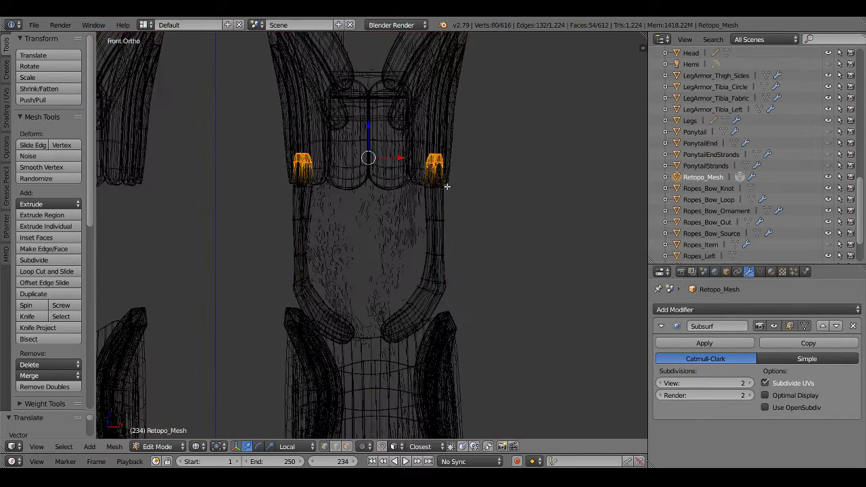
key("z")
middle_click_drag(514, 195, 483, 211, "shift")
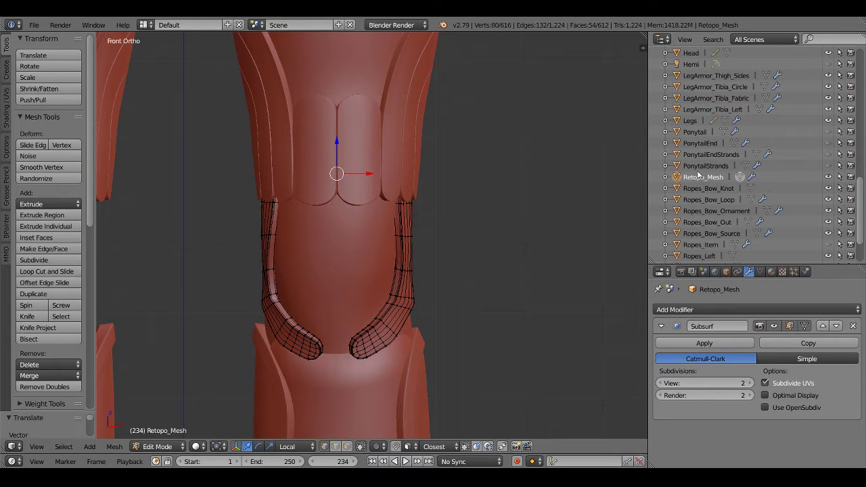
left_click(724, 79)
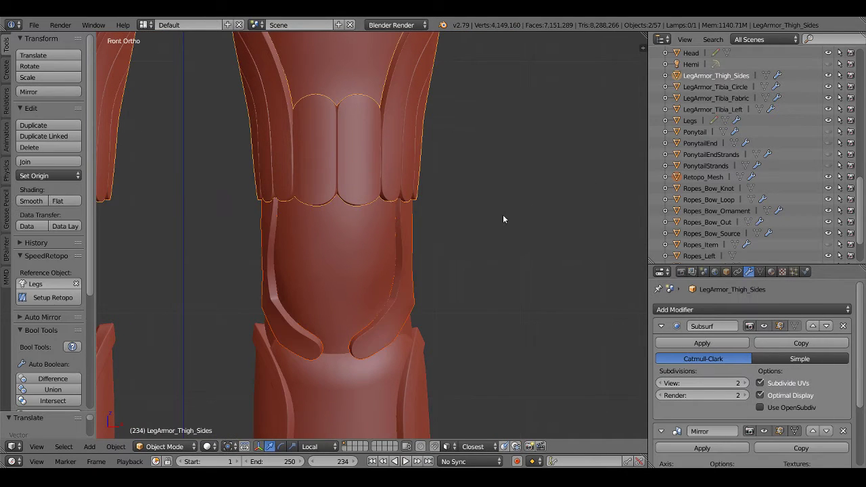
key("ctrl+j")
mouse_move(367, 265)
middle_mouse_down()
mouse_move(432, 276)
mouse_move(562, 273)
mouse_move(328, 286)
mouse_move(372, 274)
mouse_move(391, 292)
mouse_move(426, 296)
mouse_move(367, 261)
mouse_move(395, 273)
mouse_move(351, 305)
middle_mouse_up()
Check the joined mesh in Edit Mode, clearing the selection and zooming around the knee
key("Tab")
key("Tab")
scroll(372, 274, "up", 3)
key("a")
scroll(352, 306, "down", 4)
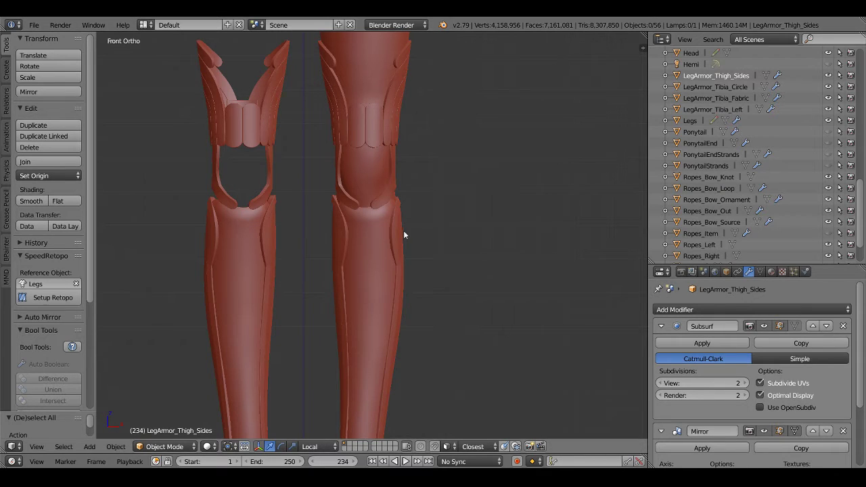
scroll(403, 230, "up", 3)
scroll(366, 216, "down", 2)
scroll(375, 245, "down", 2)
scroll(390, 203, "down", 2)
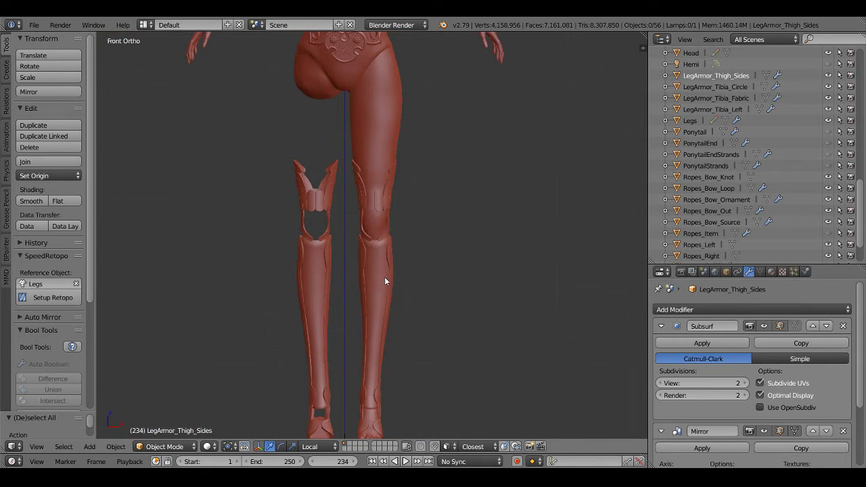
scroll(386, 282, "down", 2)
Add a plane, raise it to thigh height and shrink it
key("shift+a")
mouse_move(373, 295)
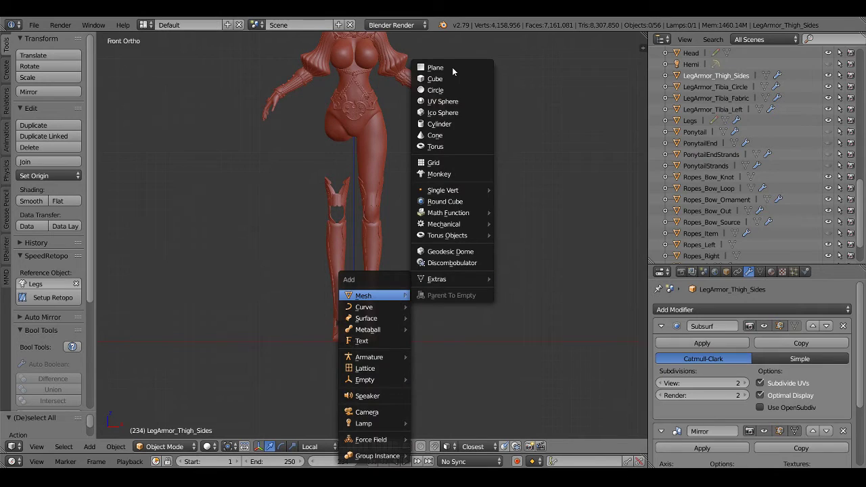
left_click(451, 67)
scroll(388, 337, "up", 3)
key("KP_3")
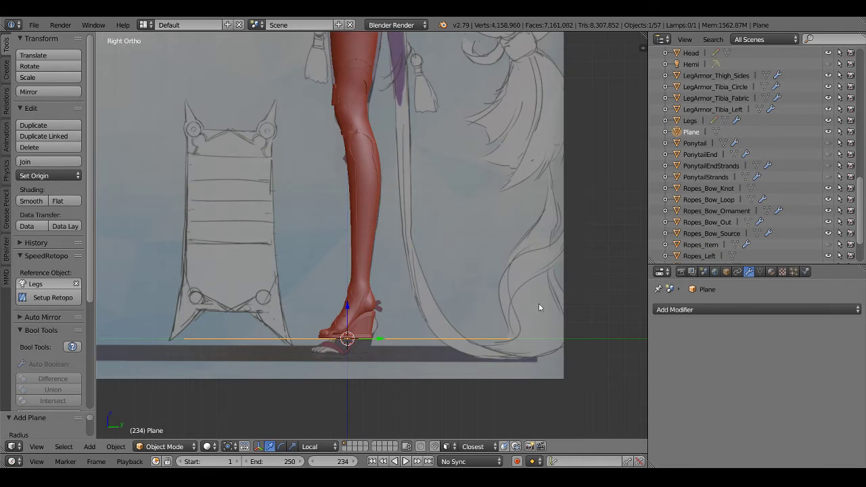
key("Tab")
key("g")
left_click(540, 178)
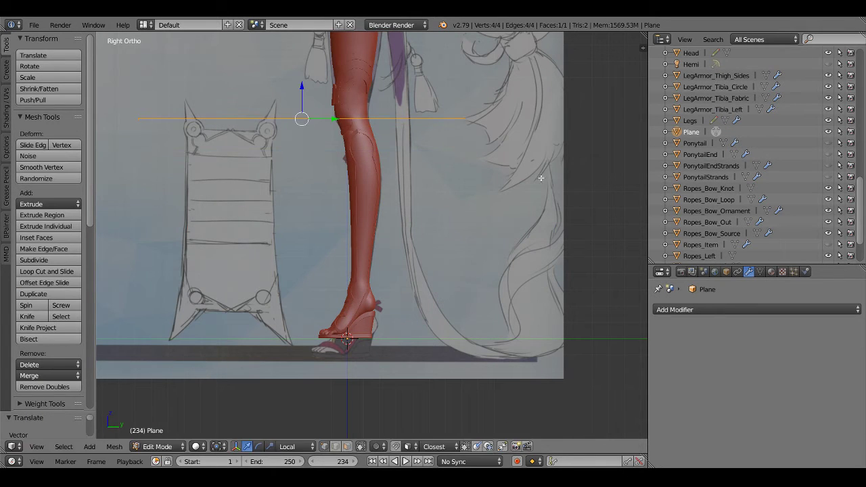
key("s")
left_click(321, 137)
Rotate the plane upright and shrink it further
key("KP_1")
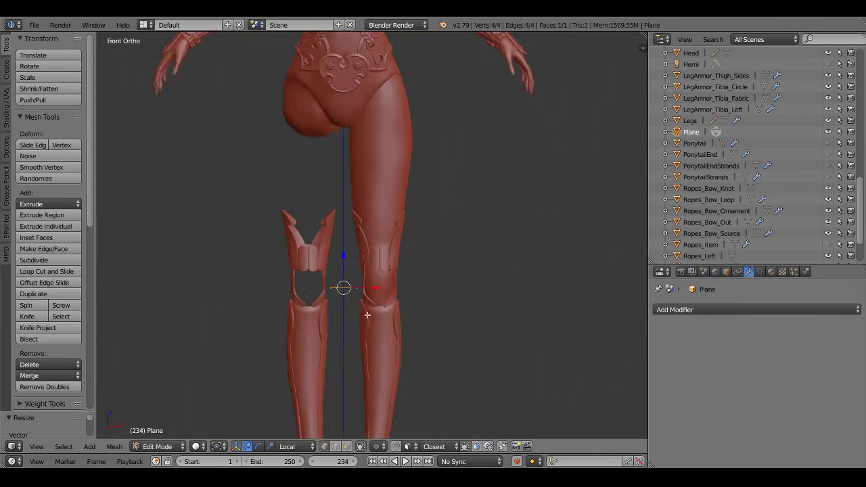
key("KP_Decimal")
key("g")
left_click(476, 266)
key("KP_3")
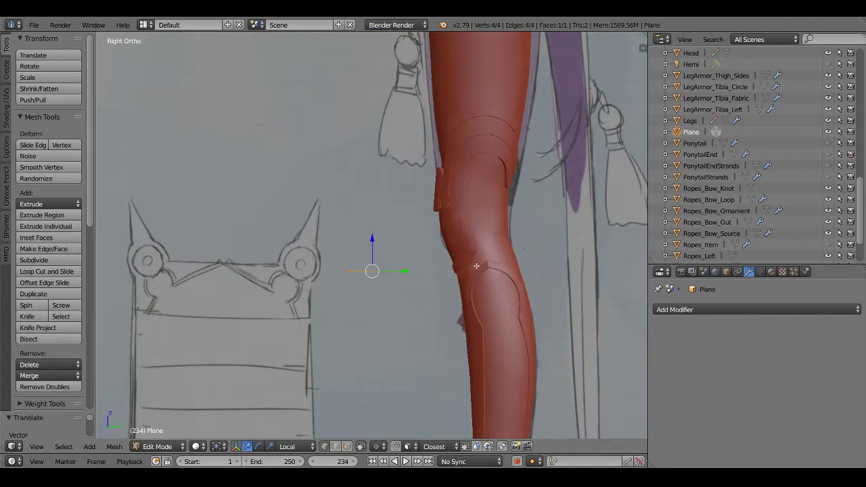
key("r")
left_click(357, 197)
key("s")
left_click(413, 315)
Move the plane along Y to set its depth at the knee
key("KP_1")
key("KP_3")
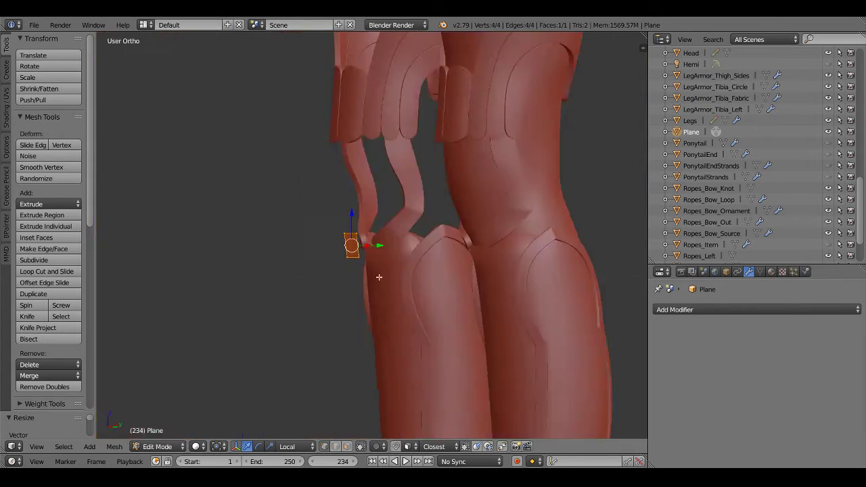
key("KP_Decimal")
key("g")
key("y")
left_click(347, 262)
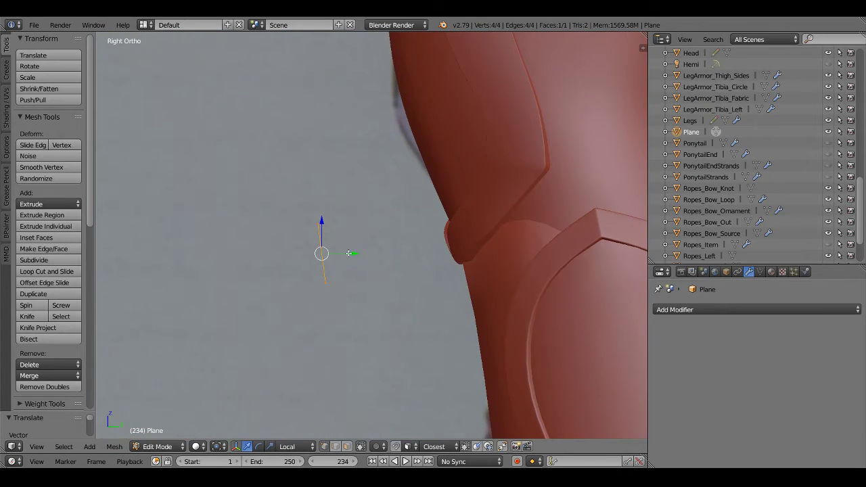
Centre the plane between the armor flaps and flatten it on Z
scroll(491, 248, "down", 3)
key("KP_1")
scroll(487, 253, "up", 4)
key("g")
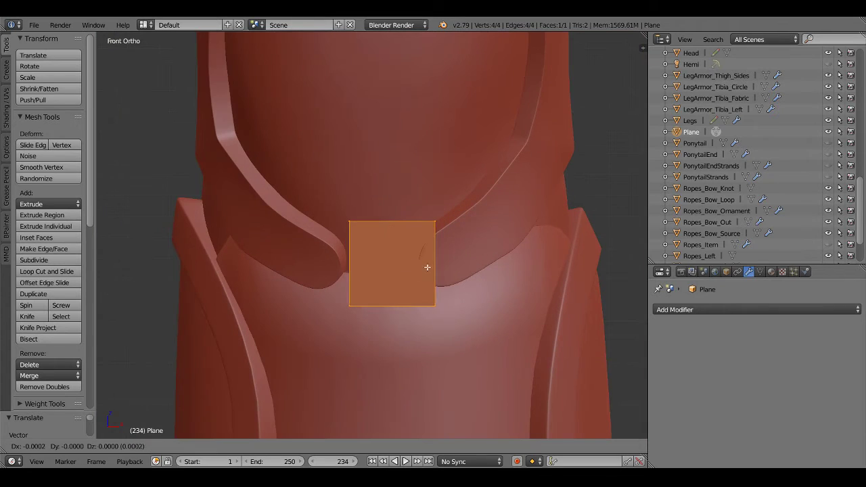
left_click(419, 266)
key("s")
key("z")
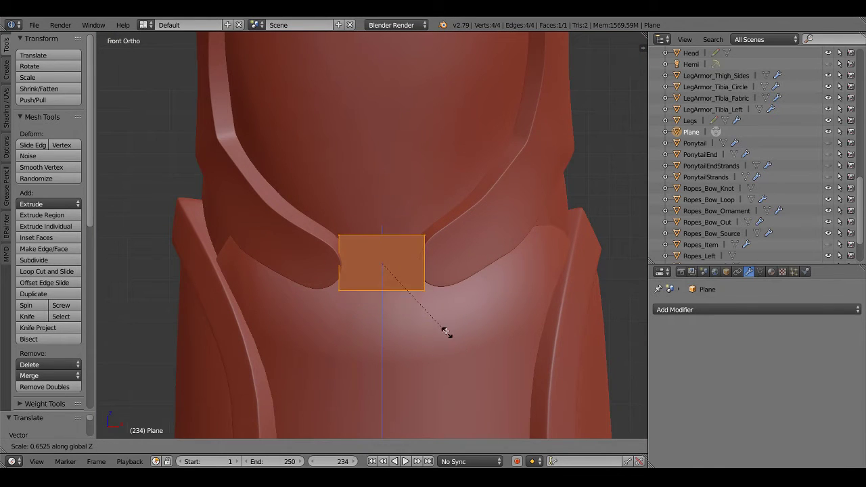
left_click(421, 306)
Push the plane along its local Y axis against the armor
key("KP_3")
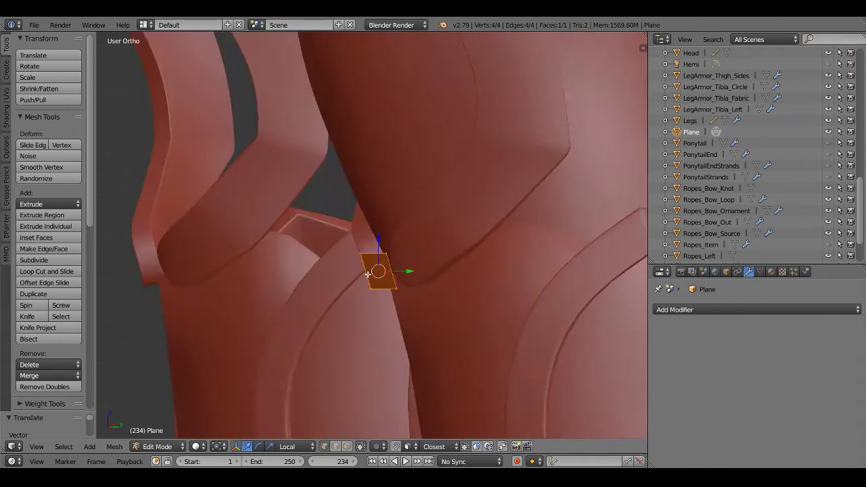
scroll(389, 274, "up", 3)
mouse_move(388, 274)
middle_mouse_down()
mouse_move(527, 287)
mouse_move(364, 254)
mouse_move(517, 293)
mouse_move(466, 276)
middle_mouse_up()
key("g")
key("y")
key("y")
left_click(366, 255)
Extrude the plane into a thin block filling the knee gap and check it
key("KP_3")
scroll(385, 290, "up", 3)
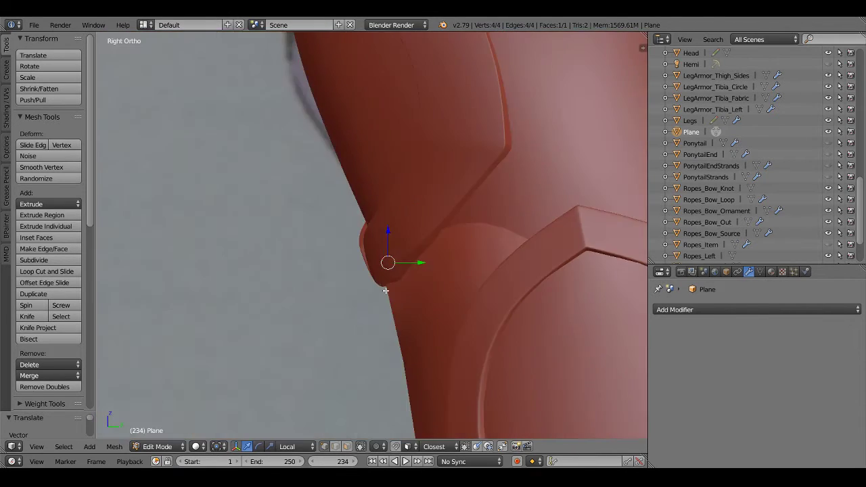
key("z")
key("e")
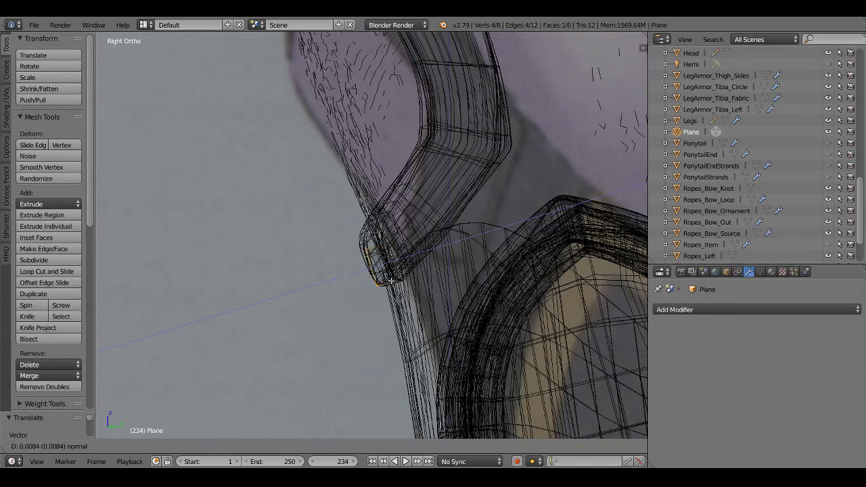
left_click(396, 280)
middle_click_drag(396, 280, 429, 300)
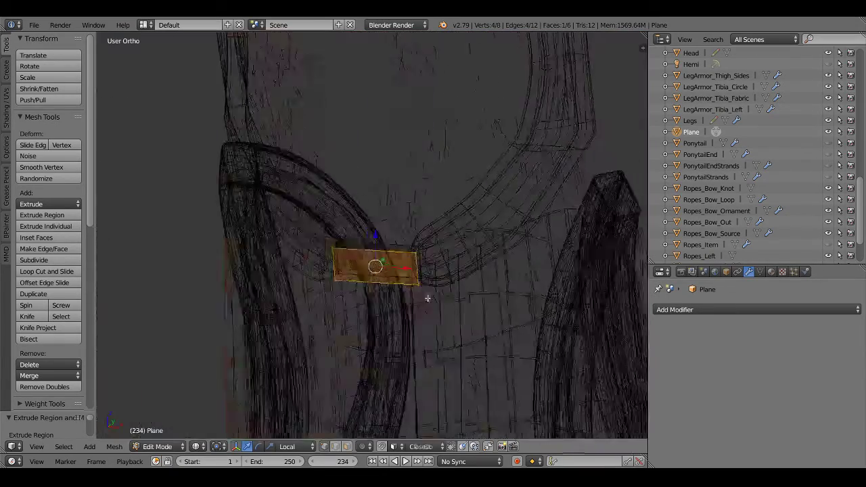
key("z")
mouse_move(411, 247)
middle_mouse_down()
mouse_move(456, 248)
mouse_move(433, 209)
mouse_move(404, 253)
middle_mouse_up()
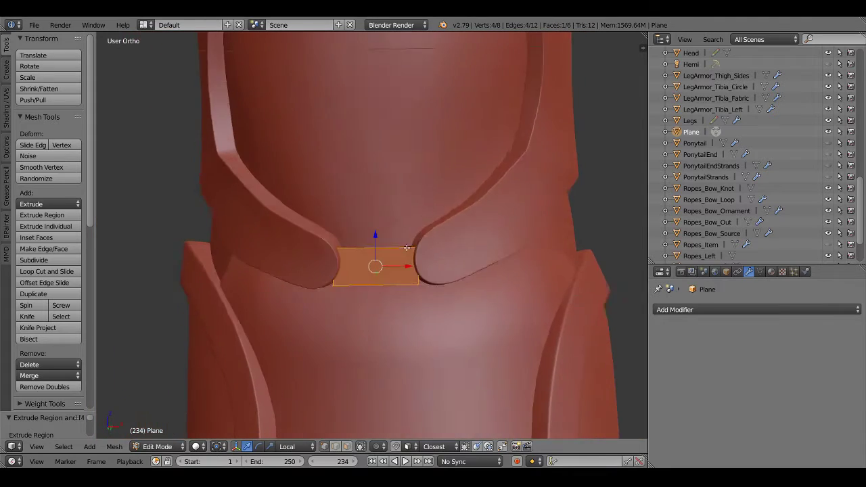
key("KP_1")
Finish resizing the block and bevel its edges with 2 segments
key("s")
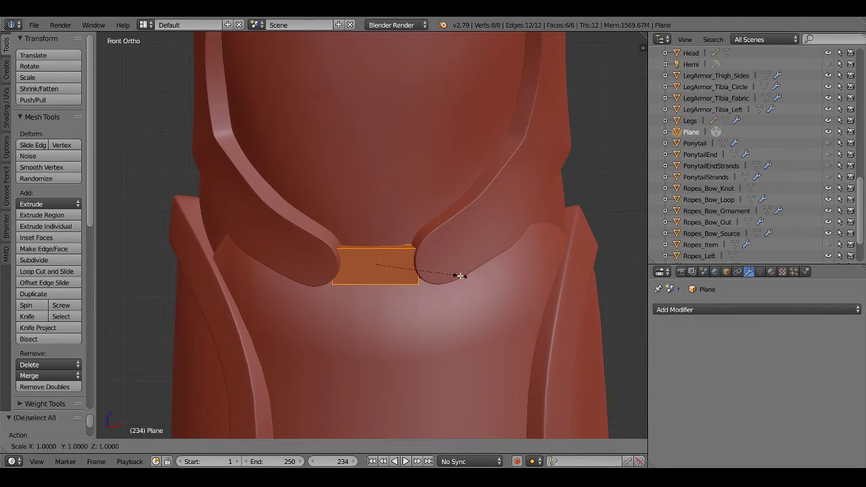
left_click(482, 274)
key("z")
middle_click_drag(444, 276, 437, 273)
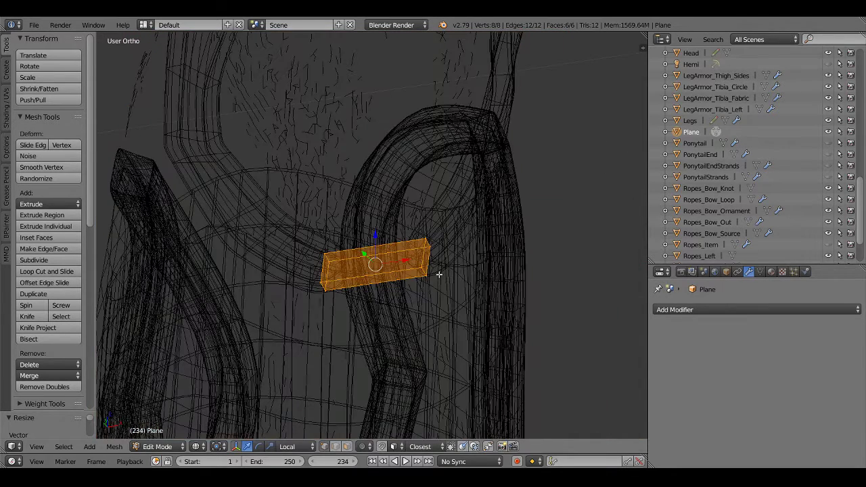
scroll(489, 288, "up", 3)
key("ctrl+b")
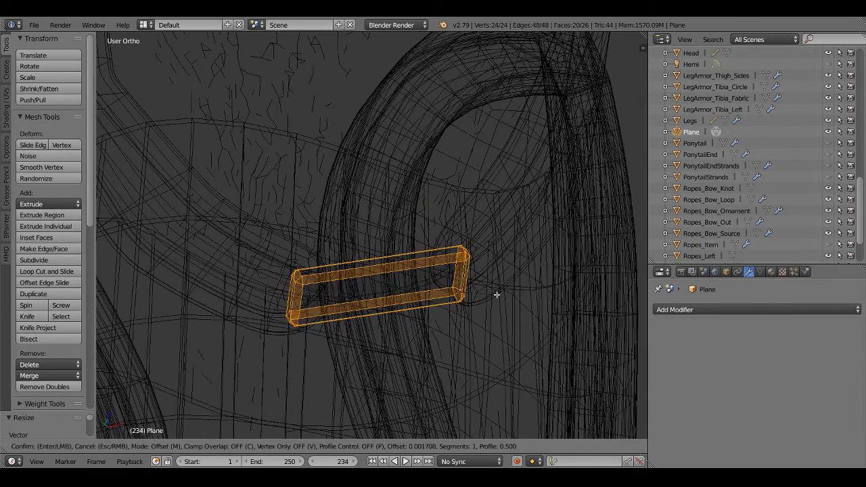
scroll(495, 292, "up", 1)
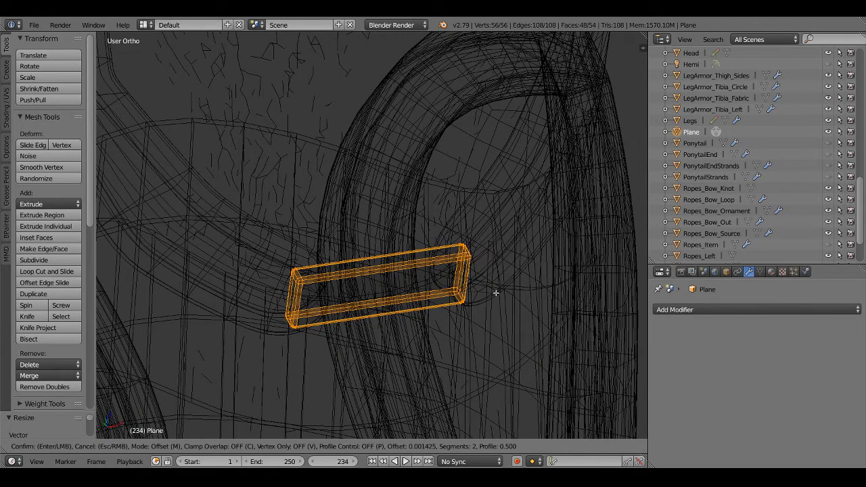
left_click(496, 292)
key("z")
Add an extra edge loop across the connector band
mouse_move(493, 293)
middle_mouse_down()
mouse_move(359, 273)
mouse_move(349, 296)
mouse_move(389, 283)
middle_mouse_up()
key("ctrl+r")
left_click(361, 272)
left_click(366, 279)
Shift the connector sideways and tilt it in the right-side view
key("z")
key("z")
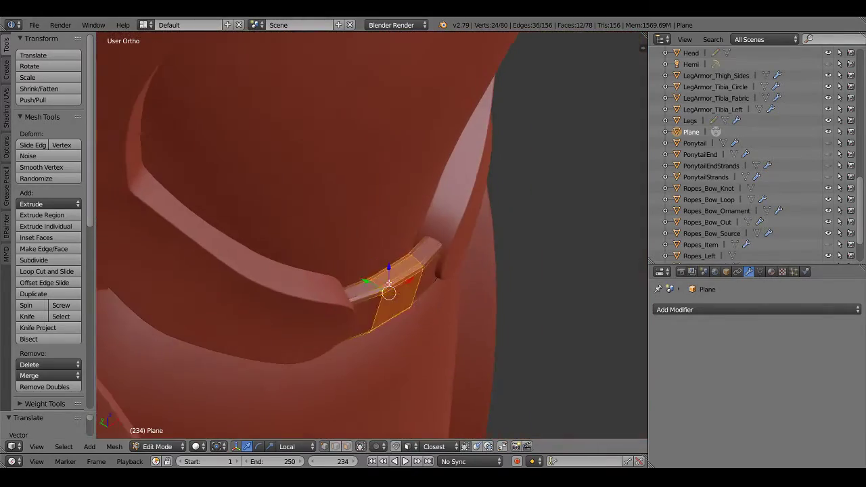
left_click_drag(359, 279, 357, 280)
middle_click_drag(357, 280, 346, 275)
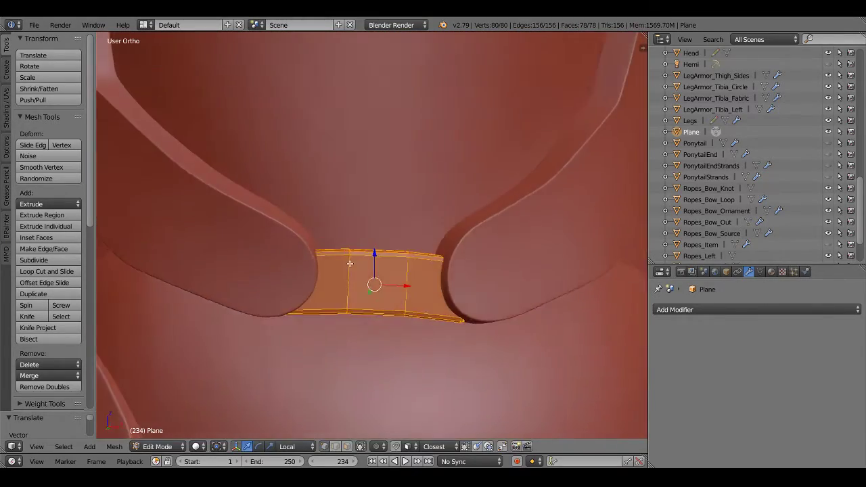
key("KP_3")
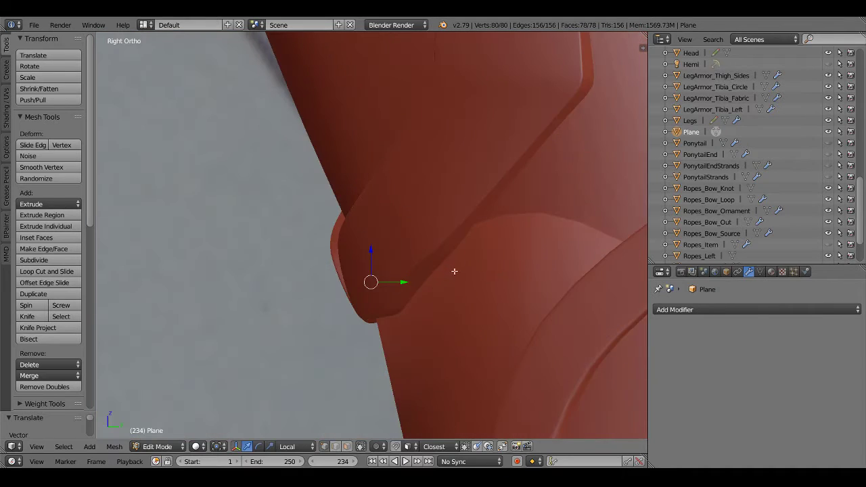
key("z")
key("r")
left_click(461, 224)
Resize the connector in the front view
key("z")
middle_click_drag(420, 247, 386, 276)
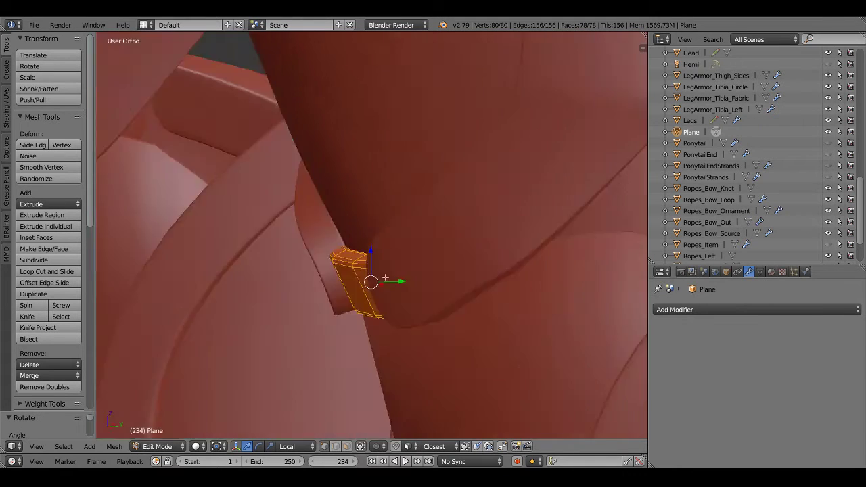
key("KP_1")
key("s")
left_click(477, 314)
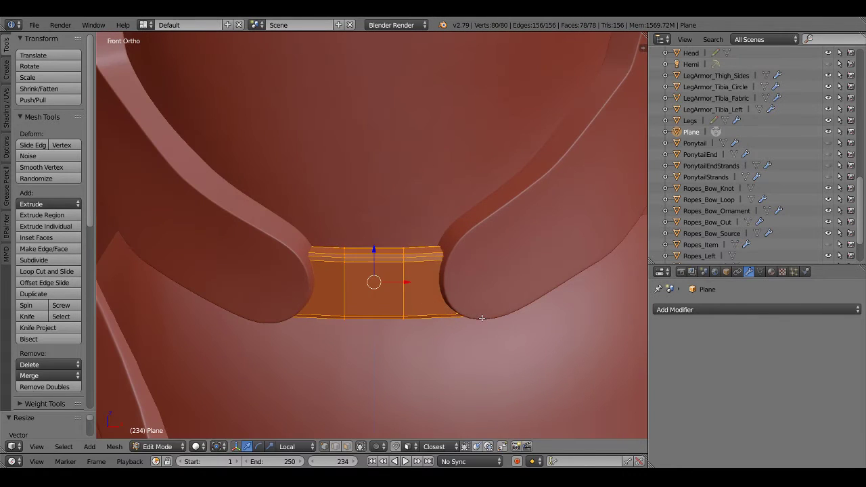
Scale the connector vertically along Z twice in the front view
mouse_move(478, 315)
middle_mouse_down()
mouse_move(435, 304)
mouse_move(408, 265)
middle_mouse_up()
key("KP_1")
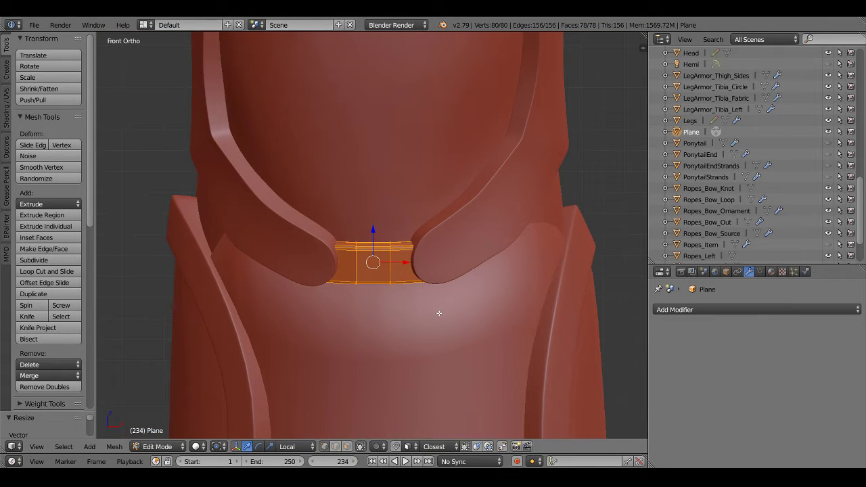
key("s")
key("z")
left_click(475, 328)
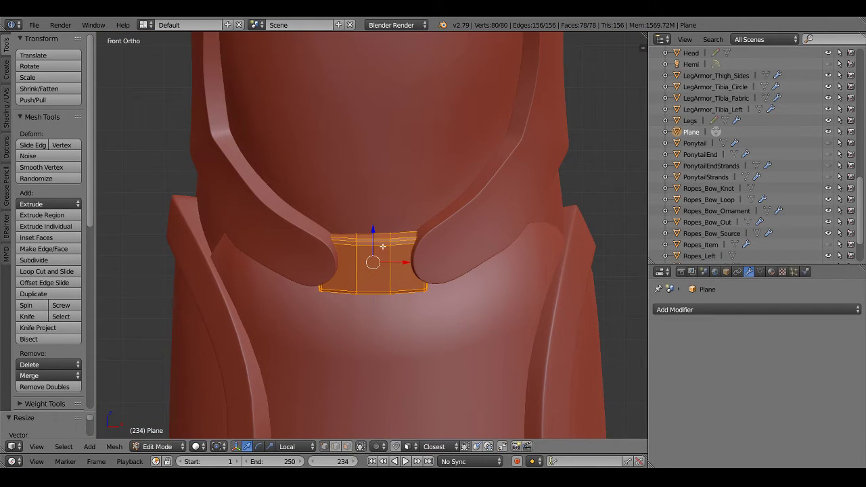
key("s")
key("z")
left_click(466, 318)
Undo the extra connector copy and reposition the connector from the side view
key("KP_3")
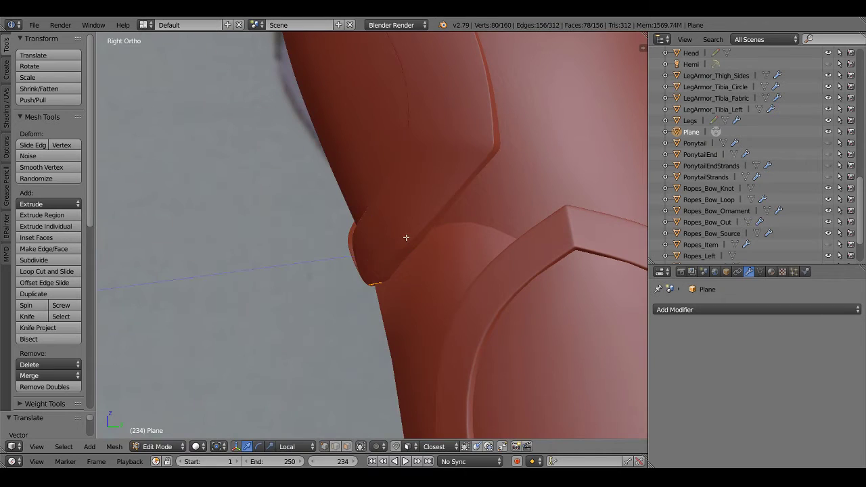
key("ctrl+z")
middle_click_drag(405, 247, 389, 248)
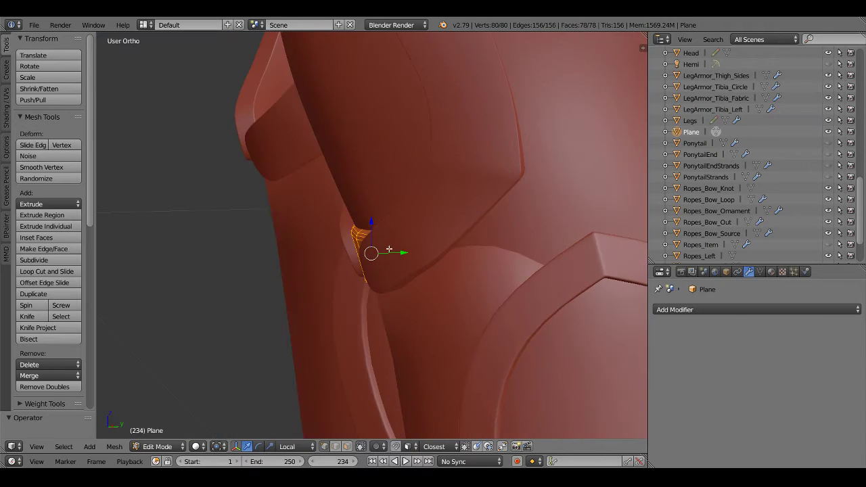
key("z")
key("KP_3")
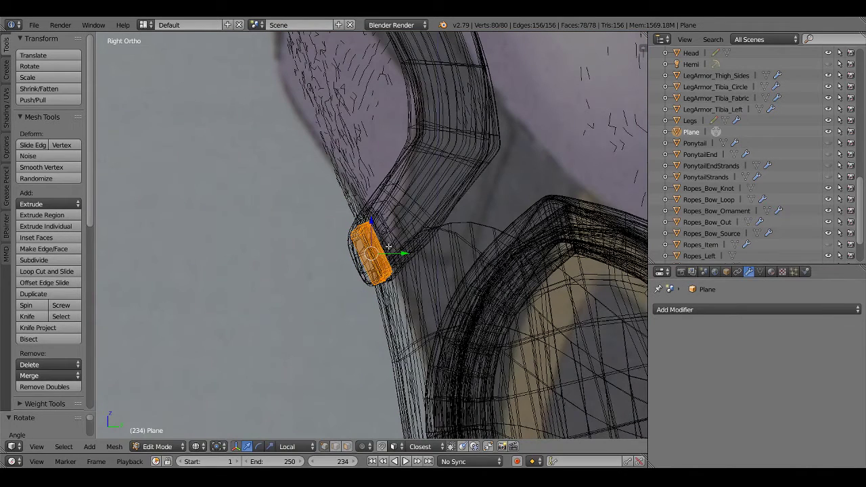
key("g")
left_click(381, 237)
key("KP_1")
key("z")
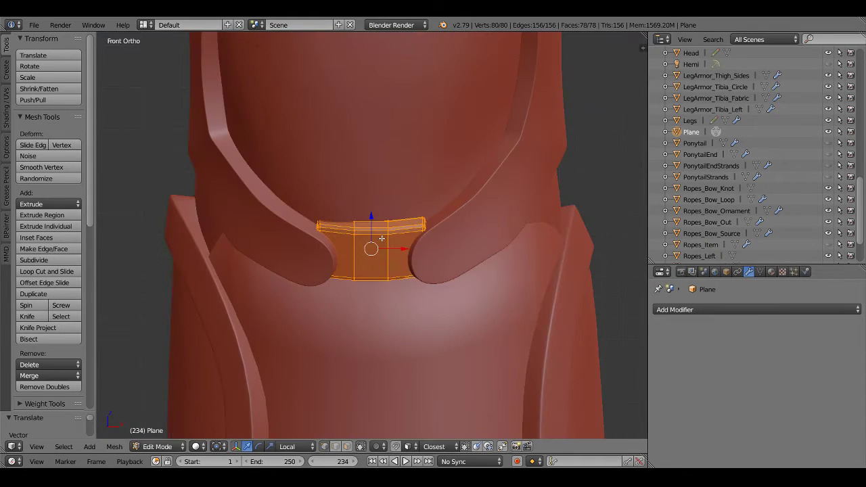
Lower the connector along Z and scale it vertically
key("g")
key("z")
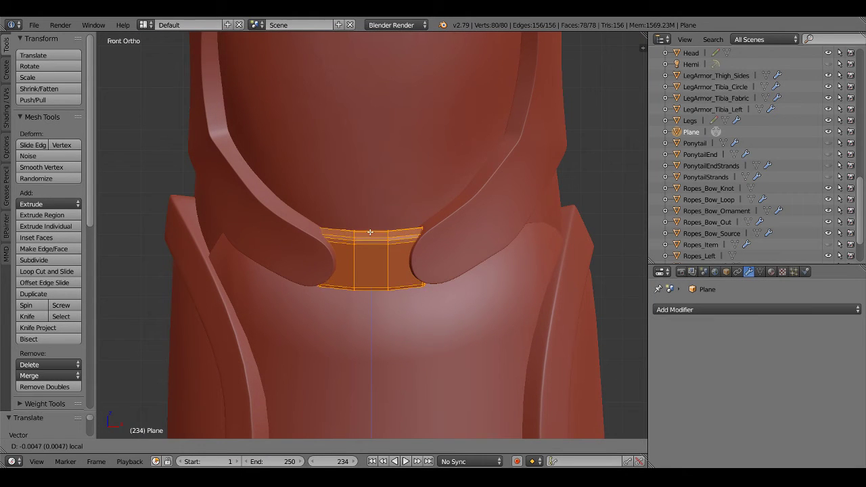
left_click(438, 274)
key("s")
key("z")
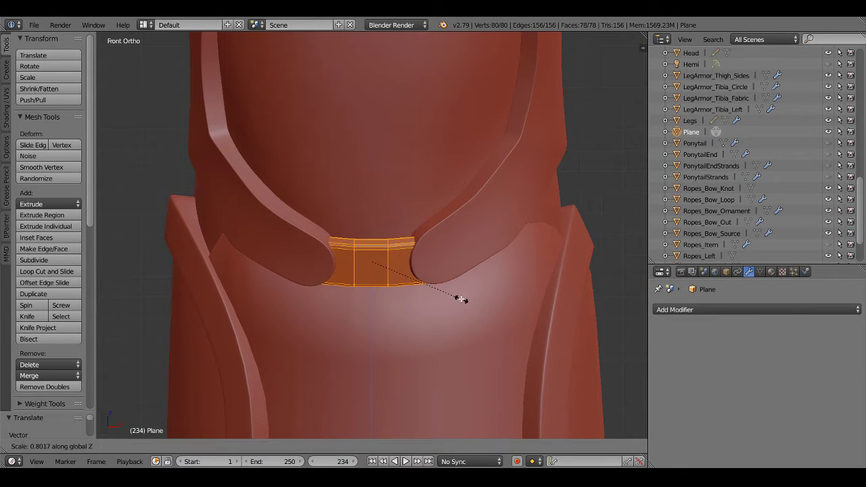
left_click(460, 299)
Nudge the connector along its local Z axis and resize it
middle_click_drag(460, 300, 451, 257)
key("KP_1")
key("g")
key("z")
key("z")
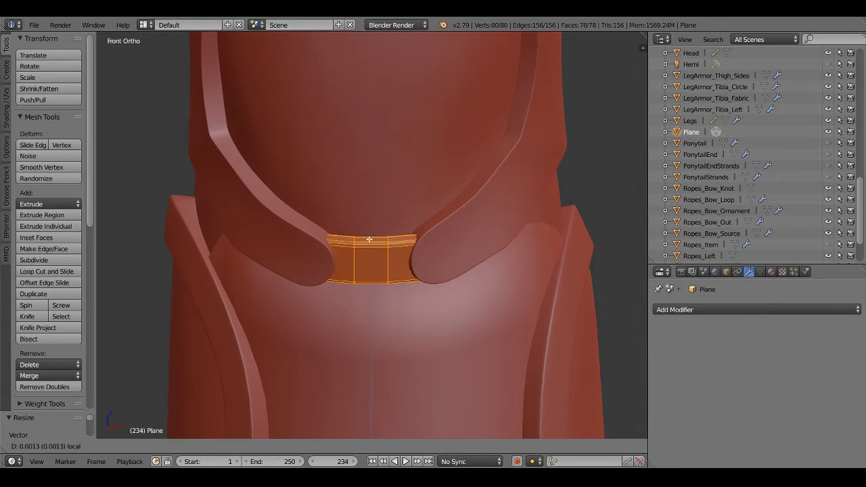
left_click(370, 238)
mouse_move(370, 238)
middle_mouse_down()
mouse_move(426, 229)
mouse_move(448, 237)
mouse_move(441, 233)
middle_mouse_up()
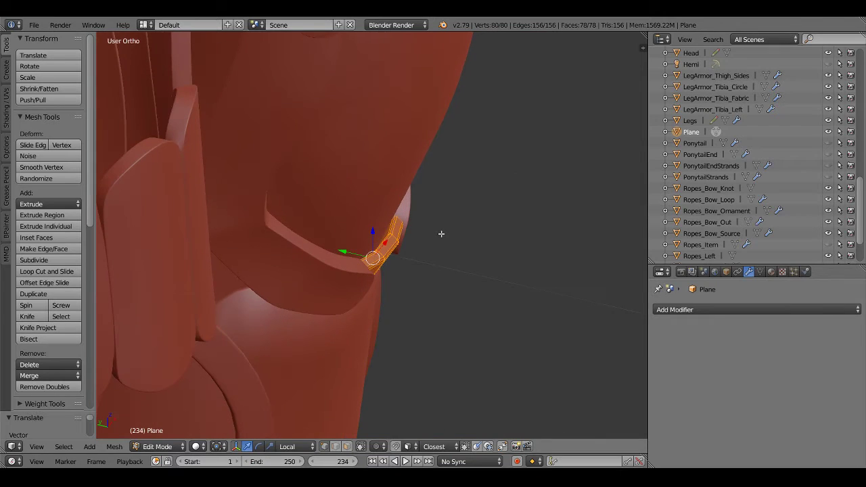
key("s")
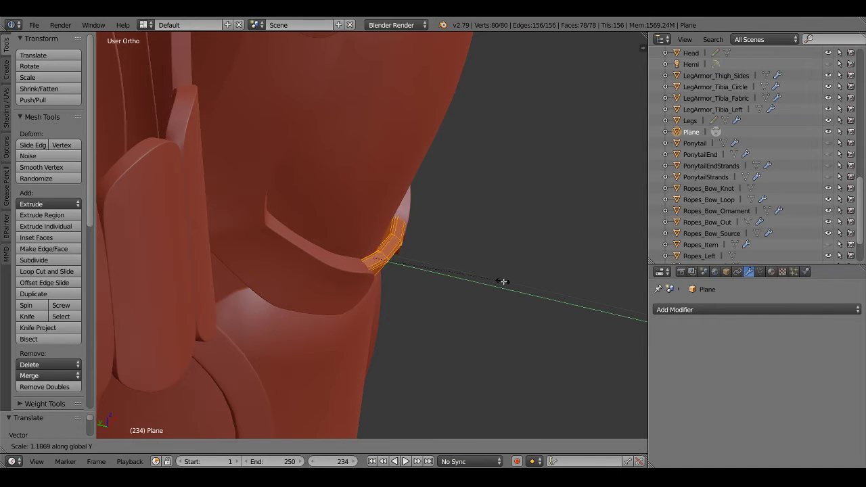
left_click(553, 315)
Tilt the connector again in the right-side wireframe view
middle_click_drag(543, 305, 412, 284)
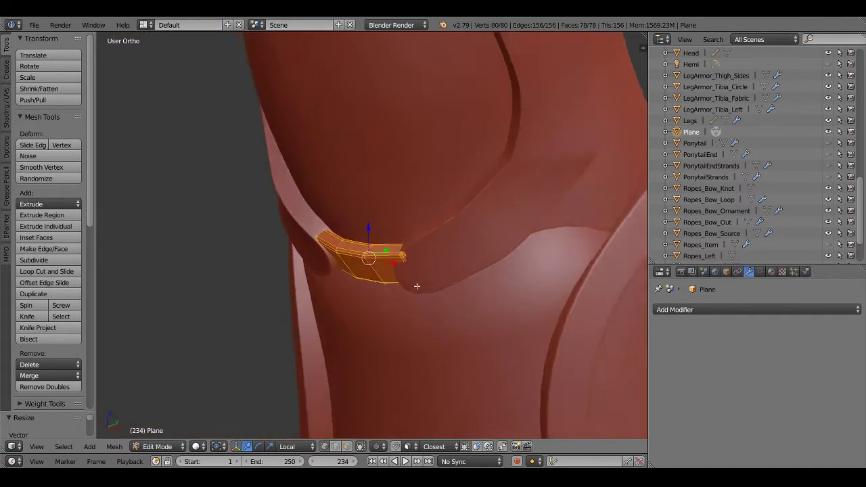
key("z")
key("KP_3")
key("r")
left_click(427, 227)
mouse_move(428, 227)
middle_mouse_down()
mouse_move(369, 282)
mouse_move(450, 300)
middle_mouse_up()
key("z")
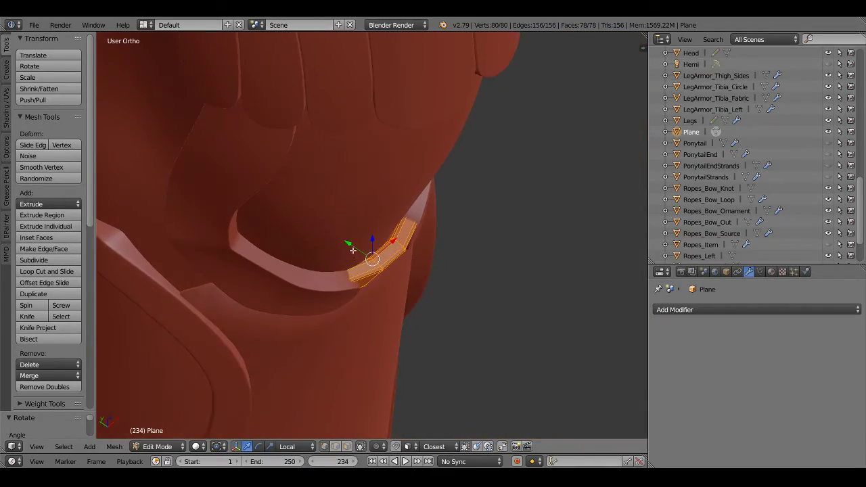
Move the connector onto the strap, rotate it to match the gap, and leave Edit Mode
key("g")
left_click(384, 275)
middle_click_drag(383, 276, 352, 282)
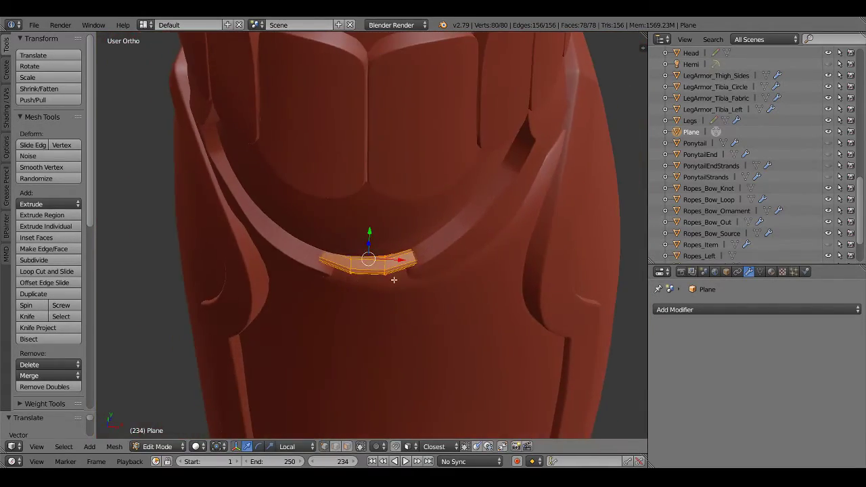
key("r")
left_click(452, 221)
key("KP_1")
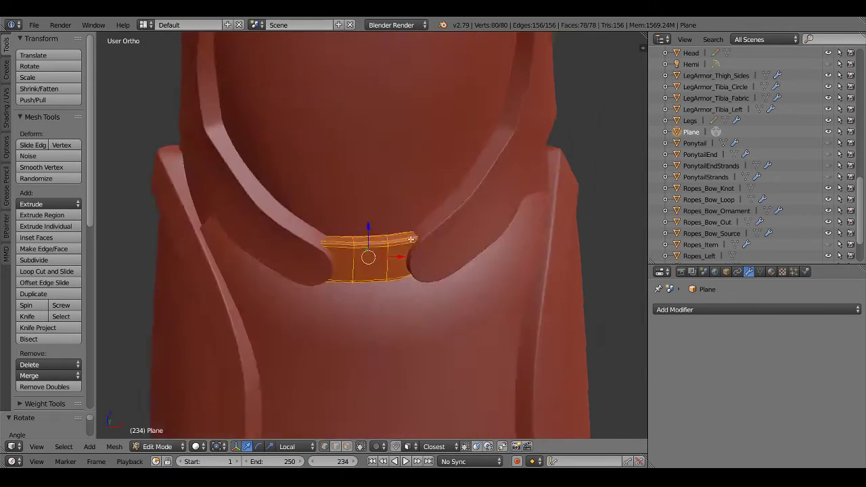
key("r")
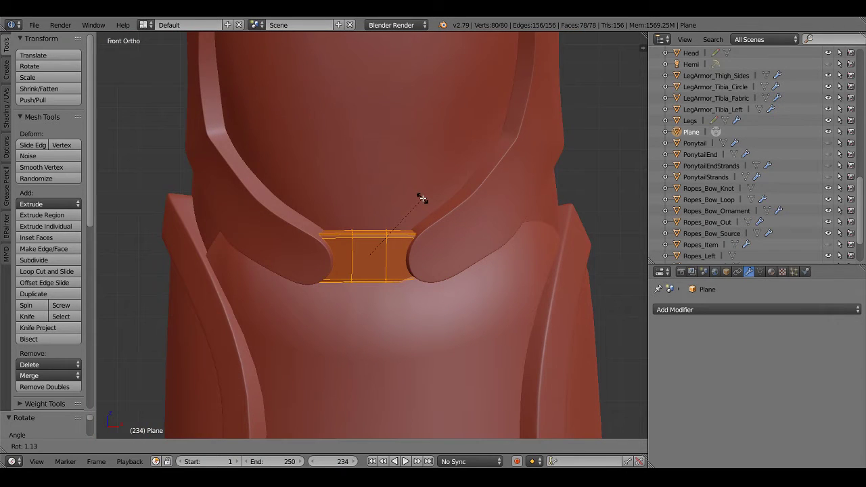
left_click(416, 212)
key("Tab")
middle_click_drag(415, 247, 398, 303)
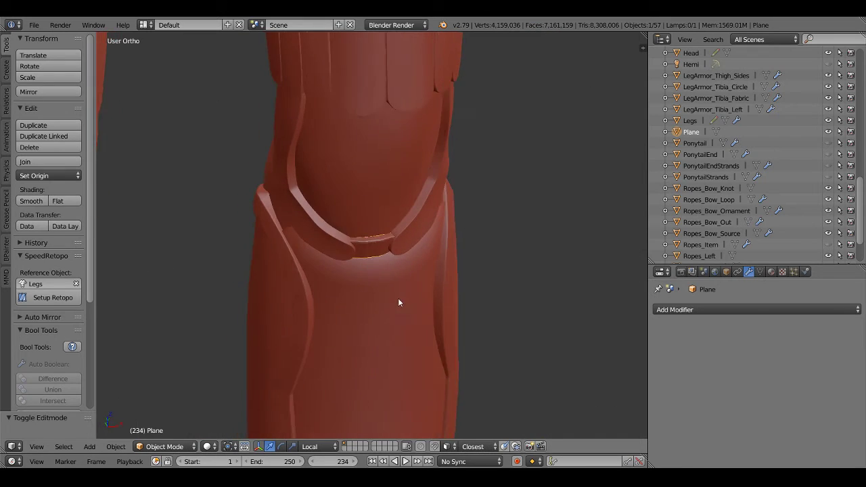
Select LegArmor_Thigh_Sides, enter Edit Mode, clear its selection, then exit
scroll(436, 242, "up", 3)
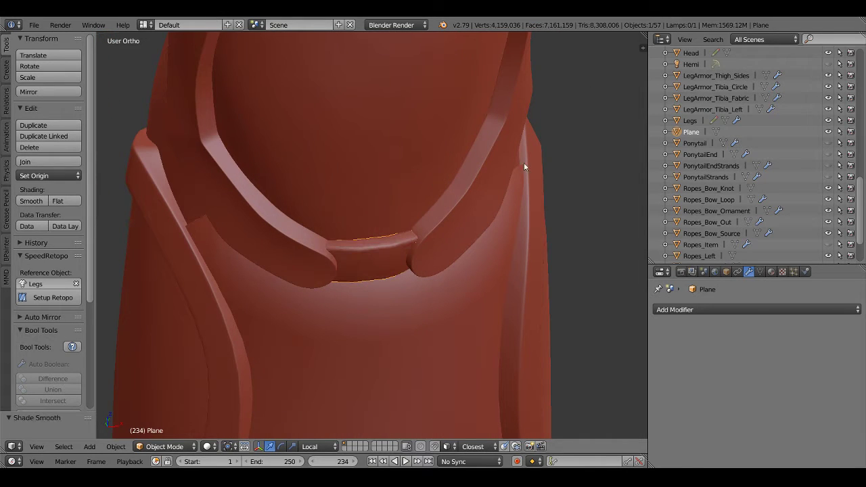
left_click(707, 77)
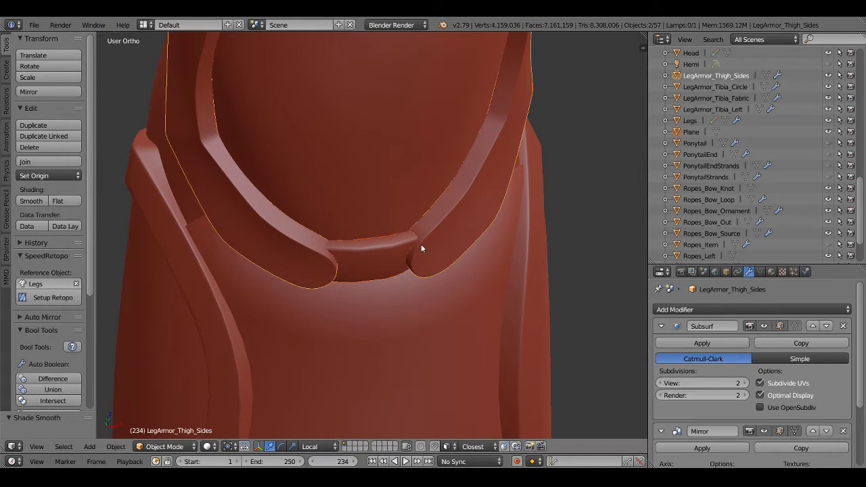
key("Tab")
key("a")
mouse_move(409, 313)
middle_mouse_down()
mouse_move(369, 286)
mouse_move(292, 267)
middle_mouse_up()
scroll(267, 301, "down", 3)
key("Tab")
Deselect everything and view the knee from the front
mouse_move(268, 302)
middle_mouse_down()
mouse_move(355, 240)
mouse_move(540, 138)
middle_mouse_up()
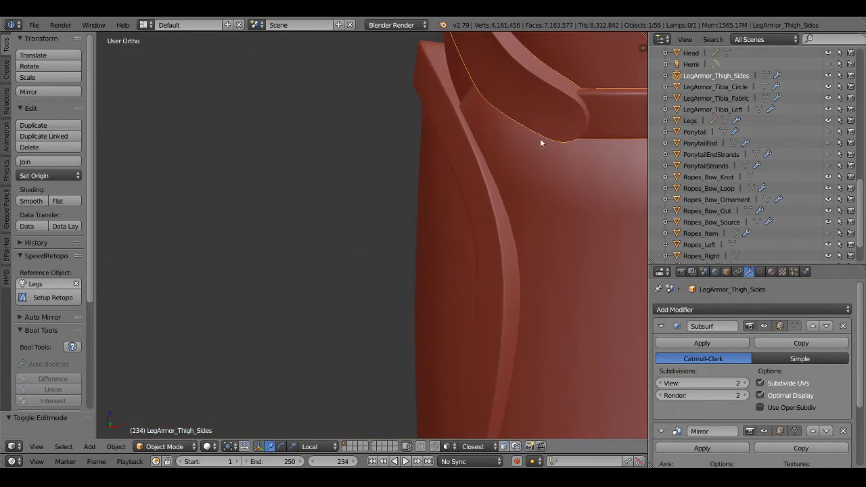
scroll(518, 192, "down", 3)
key("a")
key("KP_1")
scroll(476, 162, "up", 4)
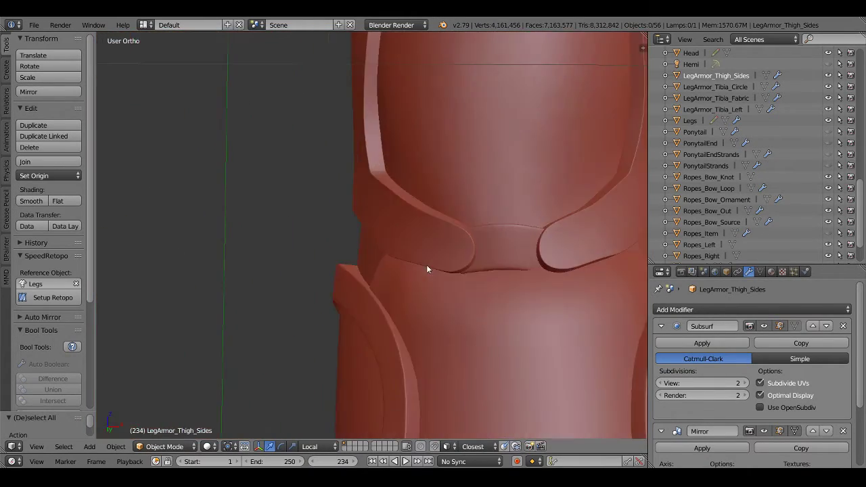
scroll(426, 265, "up", 2)
scroll(550, 255, "down", 3)
Pan and orbit to inspect the armor band's top and angled views
middle_click_drag(334, 353, 423, 158, "shift")
scroll(479, 163, "up", 3)
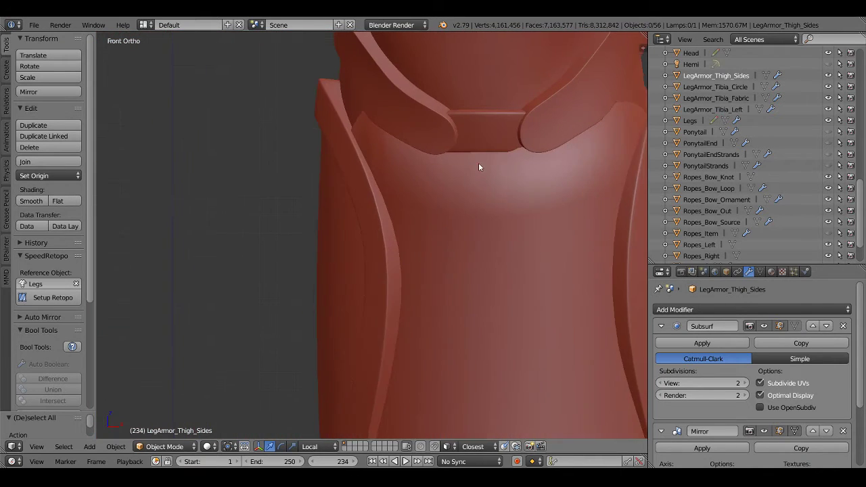
scroll(382, 263, "up", 2)
mouse_move(397, 251)
middle_mouse_down()
mouse_move(446, 240)
mouse_move(452, 164)
mouse_move(439, 276)
middle_mouse_up()
scroll(438, 277, "down", 2)
scroll(440, 226, "down", 2)
scroll(440, 246, "down", 2)
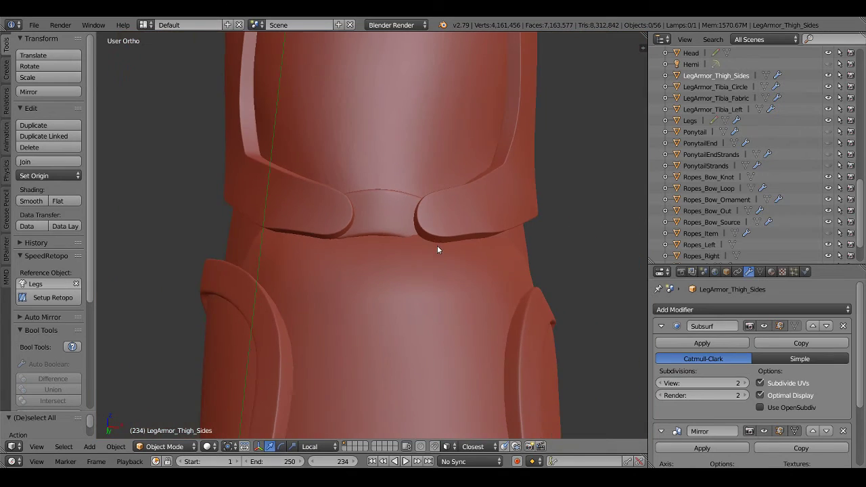
scroll(432, 276, "up", 2)
key("KP_1")
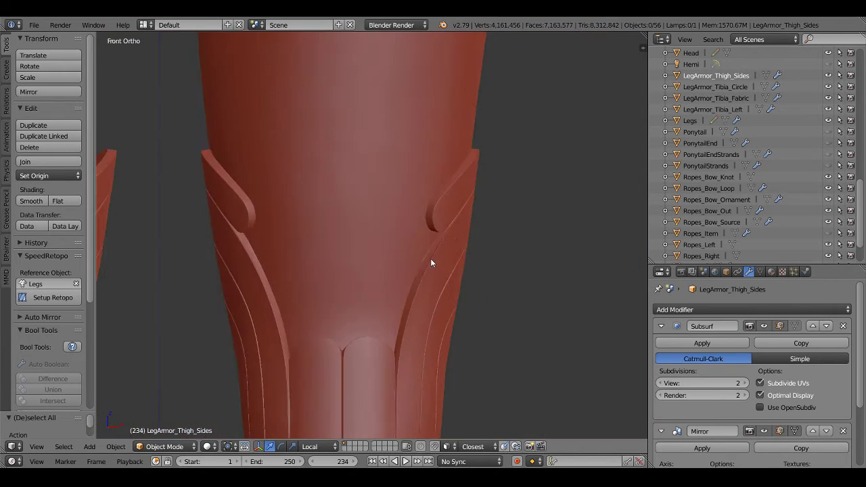
scroll(399, 332, "down", 3)
scroll(381, 251, "up", 5)
Inspect the thigh armor wireframe in Edit Mode from side and front views
key("Tab")
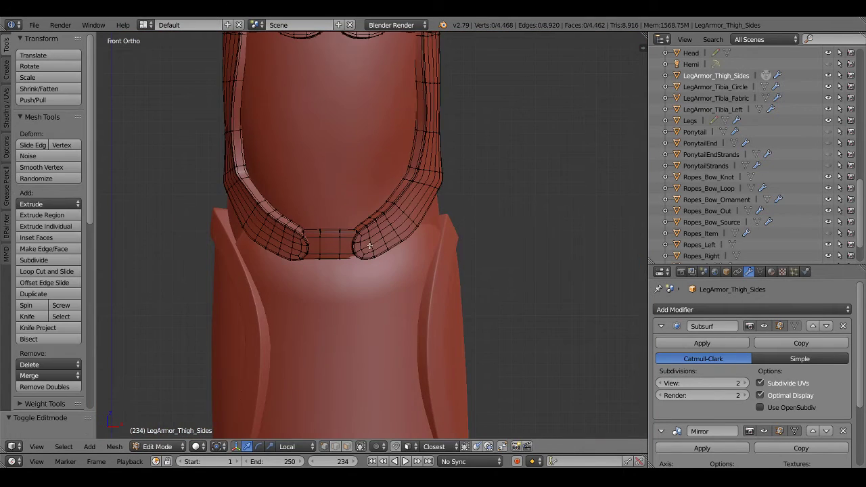
scroll(391, 245, "up", 1)
scroll(391, 244, "up", 2)
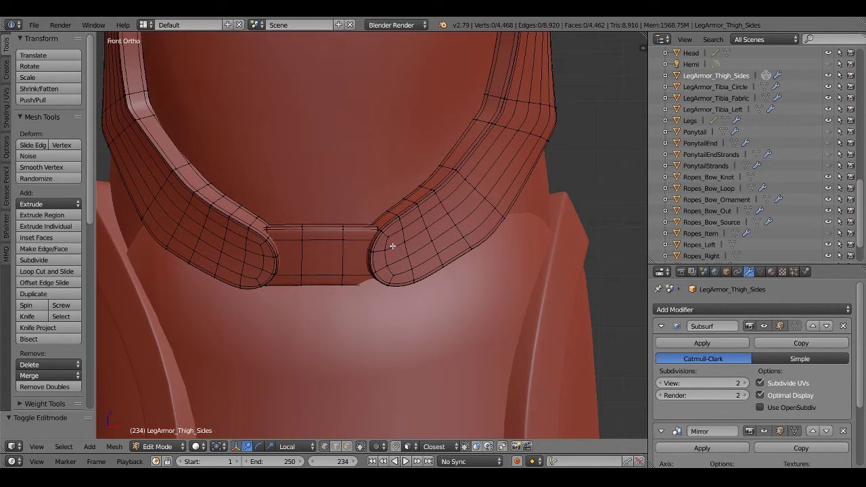
scroll(393, 245, "down", 2)
middle_click_drag(392, 246, 289, 255)
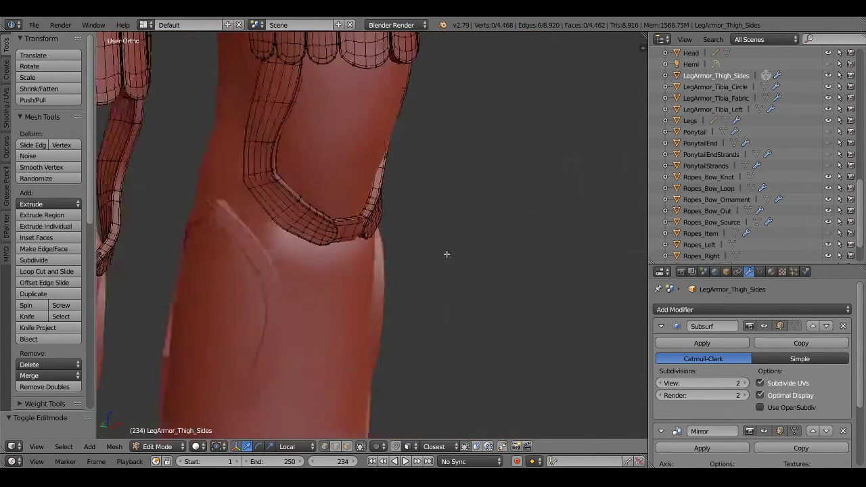
key("KP_3")
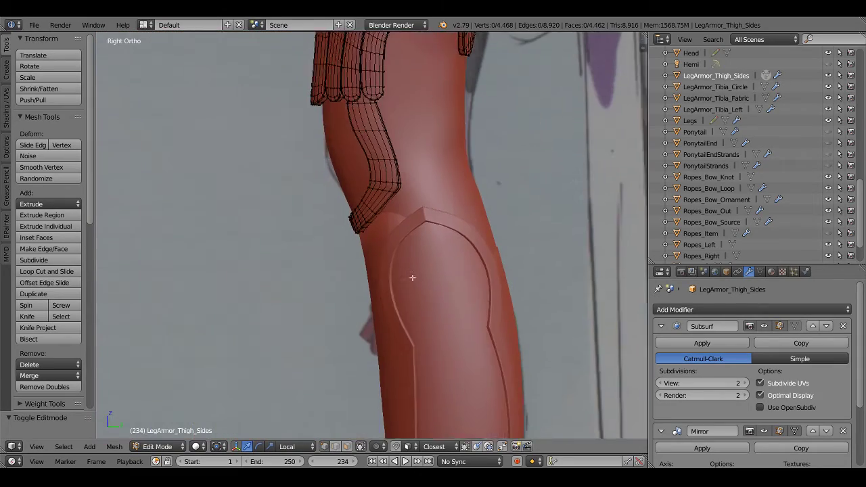
scroll(410, 276, "up", 3)
mouse_move(415, 231)
middle_mouse_down()
mouse_move(423, 249)
mouse_move(521, 225)
mouse_move(442, 242)
mouse_move(476, 286)
mouse_move(304, 286)
mouse_move(402, 272)
middle_mouse_up()
key("KP_1")
scroll(450, 241, "down", 2)
scroll(449, 241, "down", 2)
scroll(449, 241, "down", 1)
Return to Object Mode, make Legs active, and hide the shin covering piece
key("Tab")
key("KP_1")
scroll(402, 268, "up", 2)
scroll(400, 249, "up", 2)
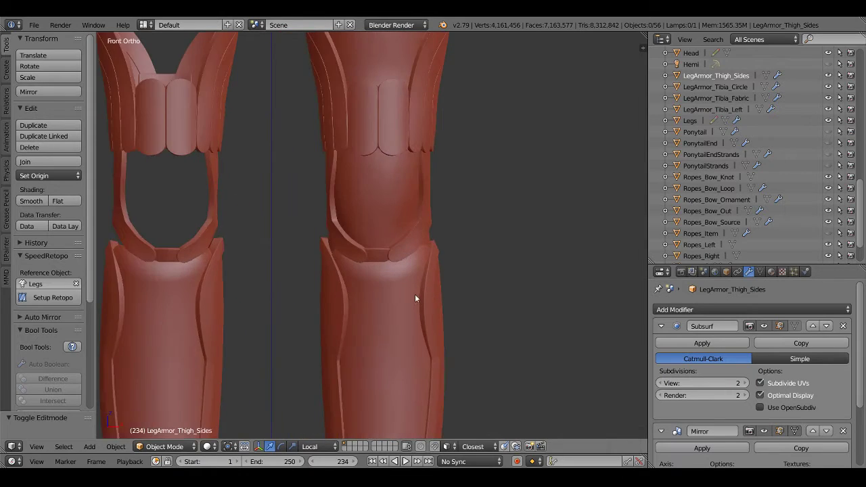
scroll(414, 294, "up", 2)
scroll(438, 291, "up", 2)
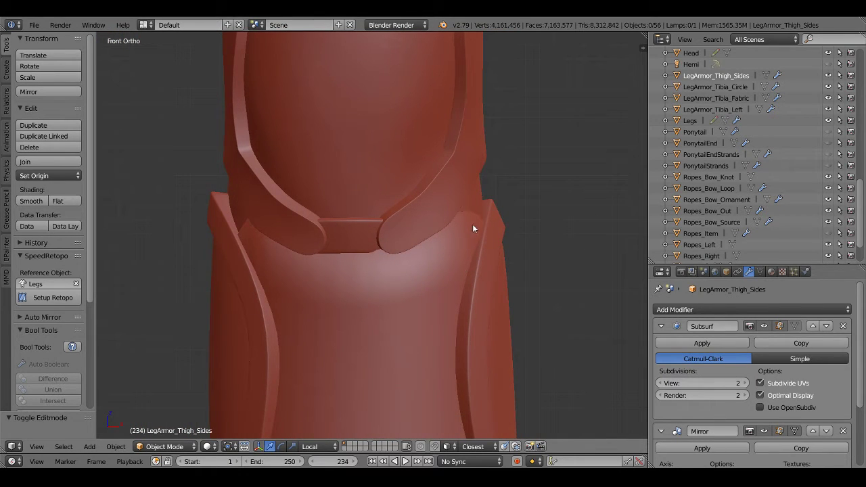
middle_click_drag(473, 228, 420, 228)
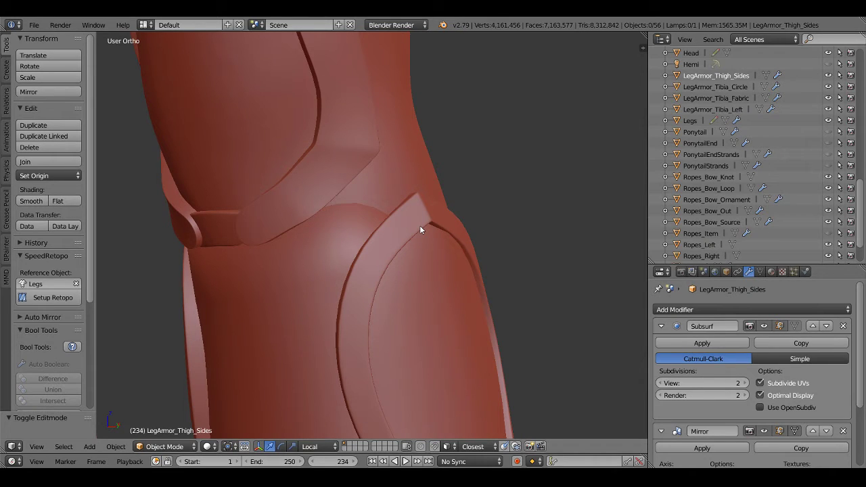
mouse_move(419, 226)
middle_mouse_down()
mouse_move(385, 209)
mouse_move(390, 218)
mouse_move(396, 211)
middle_mouse_up()
left_click(689, 121)
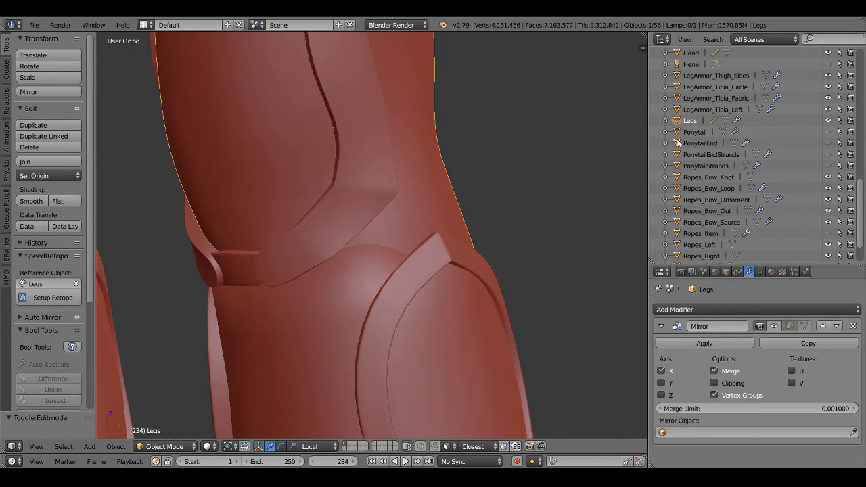
left_click(828, 98)
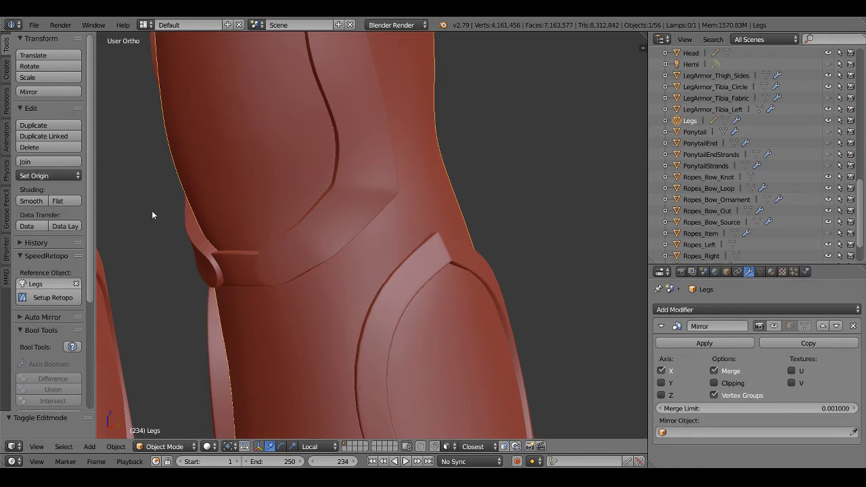
Create a retopology mesh shrinkwrapped to Legs and place its first vertex on the leg surface
left_click(42, 295)
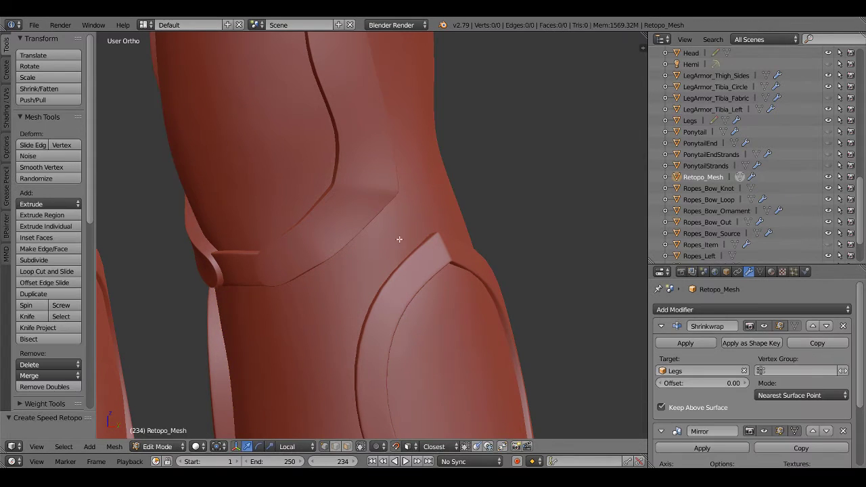
right_click(382, 216, "ctrl")
key("KP_3")
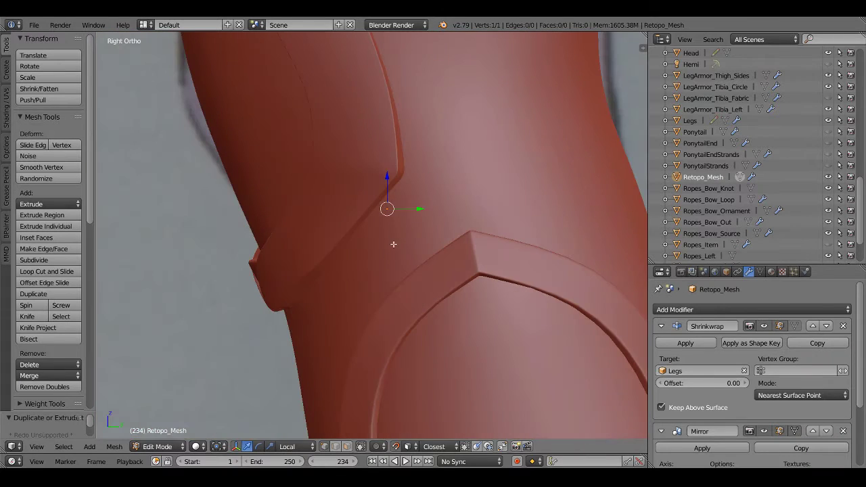
key("g")
left_click(403, 188)
key("z")
key("z")
key("g")
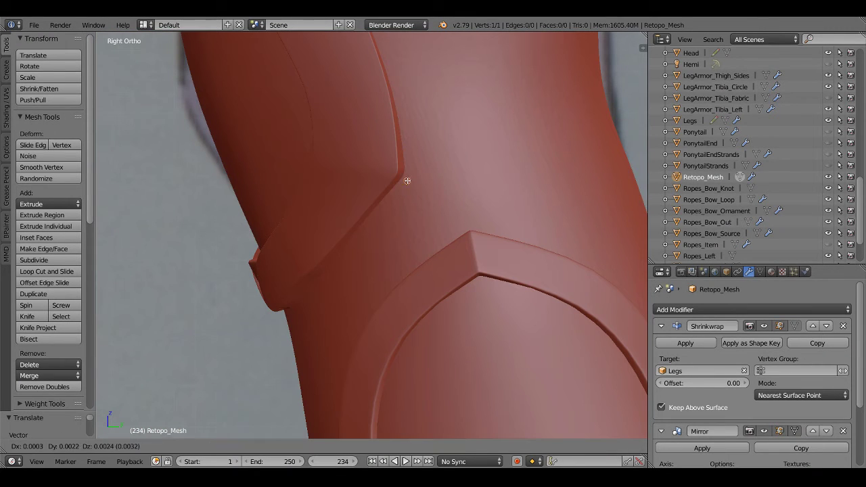
left_click(407, 176)
key("g")
left_click(406, 178)
Extrude vertices along the armor edge toward the connector, seen from the front
key("e")
left_click(463, 235)
middle_click_drag(463, 235, 411, 190)
key("KP_1")
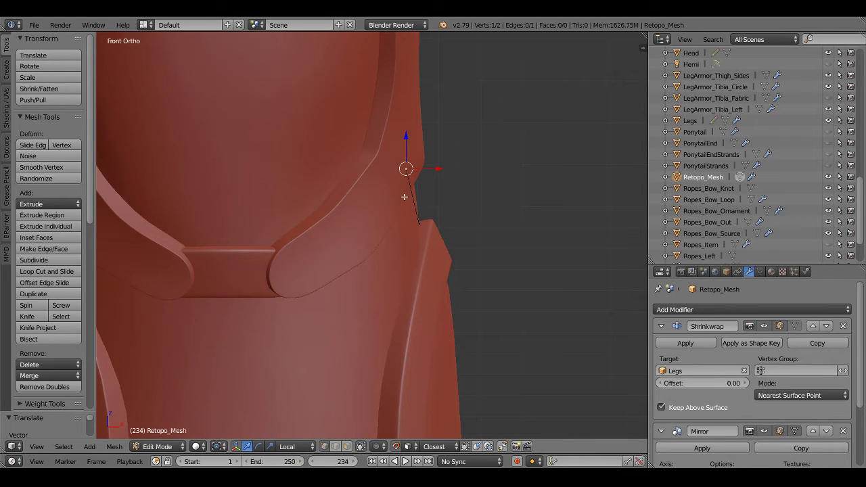
key("e")
left_click(280, 299)
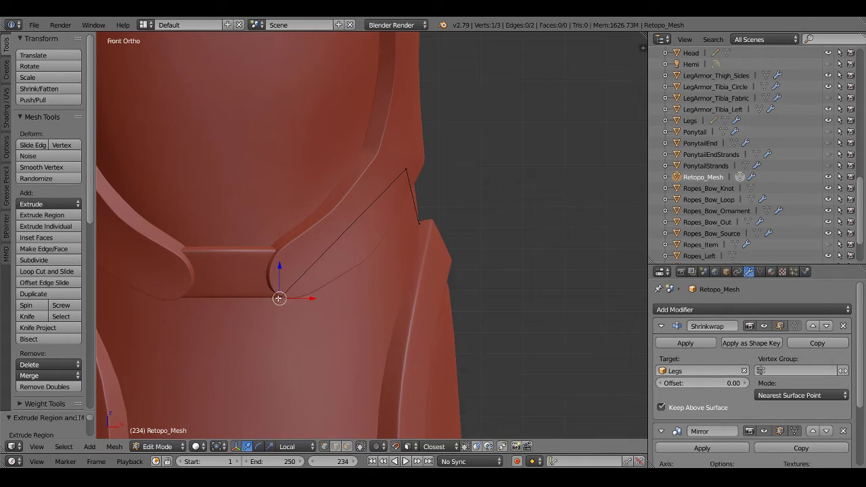
key("e")
left_click(180, 298)
Extrude two more vertices along the armor plate edge from the other side of the leg
mouse_move(180, 298)
middle_mouse_down()
mouse_move(383, 294)
mouse_move(343, 279)
middle_mouse_up()
key("ctrl+KP_3")
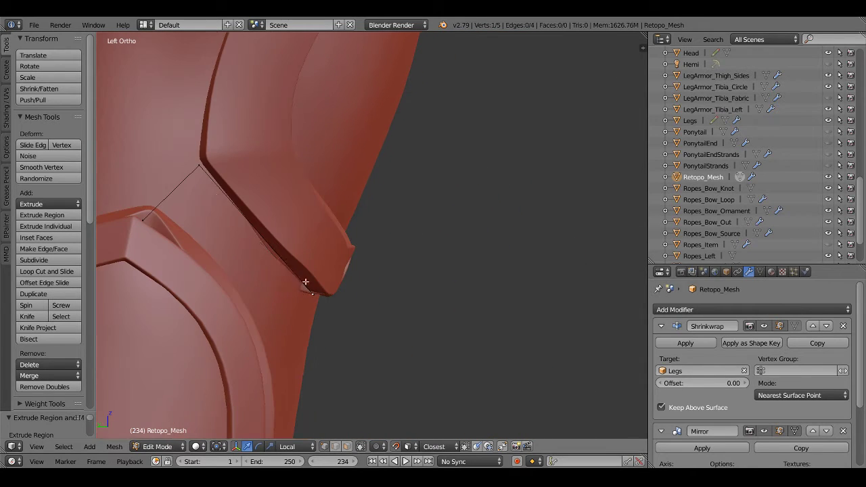
key("e")
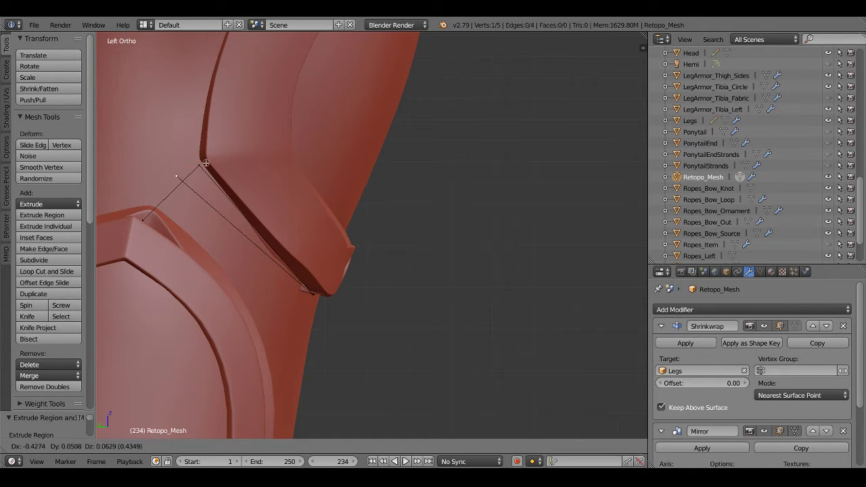
left_click(205, 163)
scroll(205, 163, "down", 3)
mouse_move(206, 163)
middle_mouse_down()
mouse_move(291, 203)
mouse_move(362, 251)
middle_mouse_up()
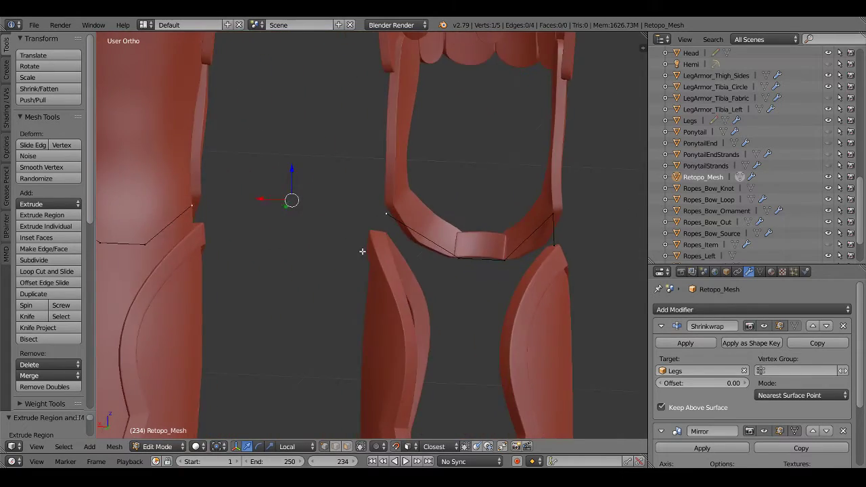
key("KP_3")
mouse_move(358, 215)
middle_mouse_down()
mouse_move(529, 209)
mouse_move(314, 232)
middle_mouse_up()
scroll(361, 226, "up", 2)
scroll(363, 264, "up", 2)
mouse_move(363, 264)
middle_mouse_down()
mouse_move(356, 236)
mouse_move(365, 213)
middle_mouse_up()
key("e")
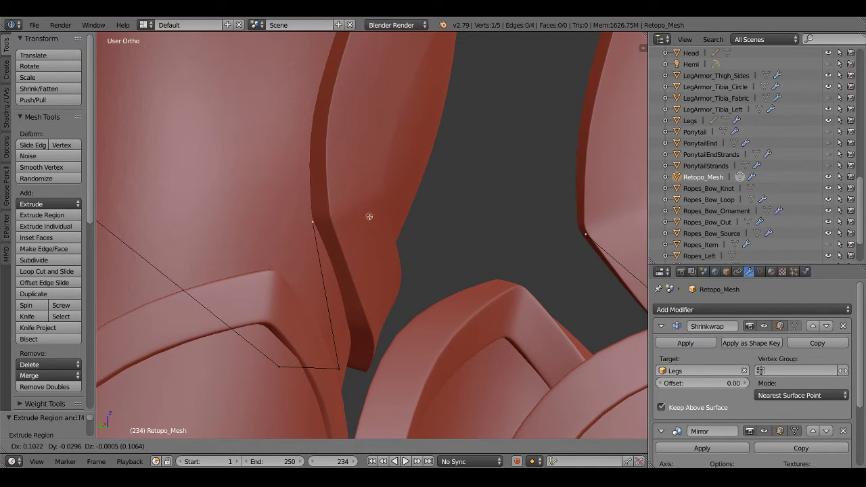
left_click(367, 218)
View both leg armors from the front and orbit toward the knee armors
mouse_move(354, 226)
middle_mouse_down()
mouse_move(371, 290)
mouse_move(410, 294)
mouse_move(431, 278)
mouse_move(224, 259)
middle_mouse_up()
key("KP_1")
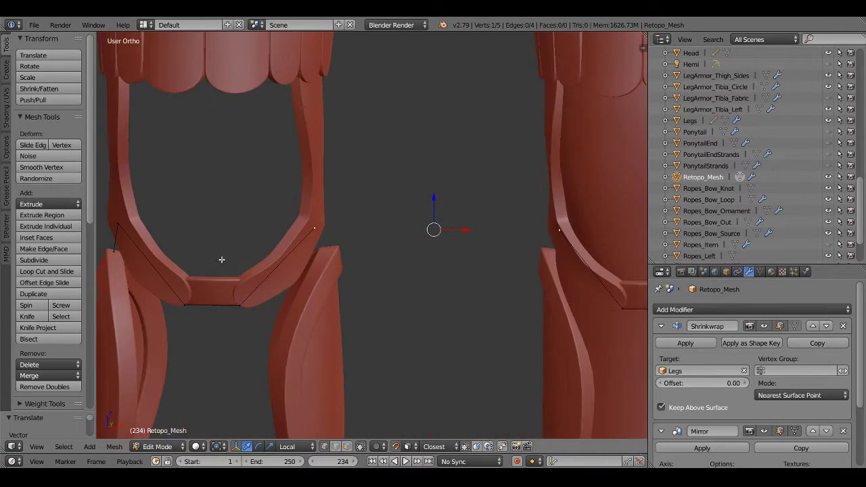
scroll(252, 261, "down", 2)
scroll(396, 285, "down", 3)
scroll(413, 290, "up", 1)
scroll(409, 289, "up", 4)
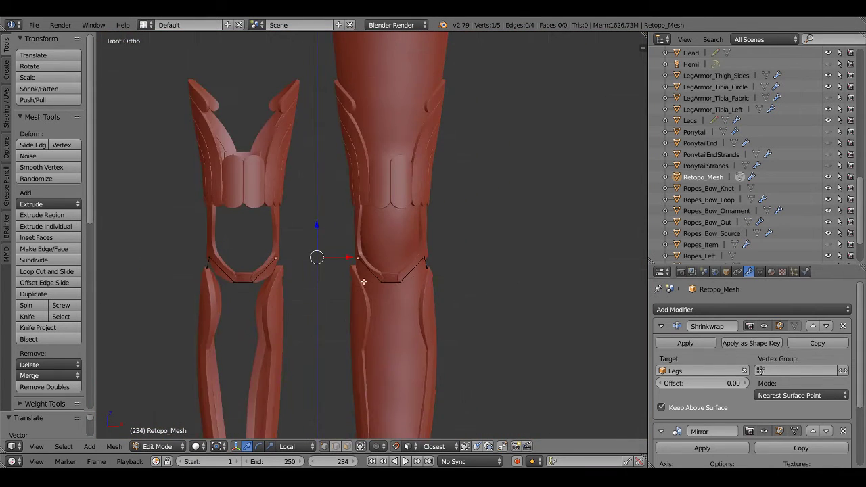
middle_click_drag(366, 280, 473, 287)
Delete the Mirror modifier and zoom into the knee in front wireframe view
left_click(843, 431)
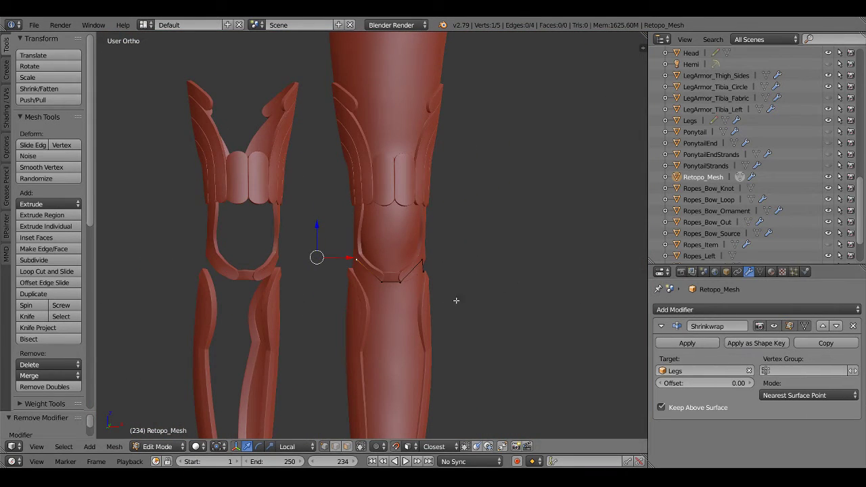
scroll(406, 298, "up", 4)
middle_click_drag(367, 295, 360, 295)
scroll(355, 300, "down", 2)
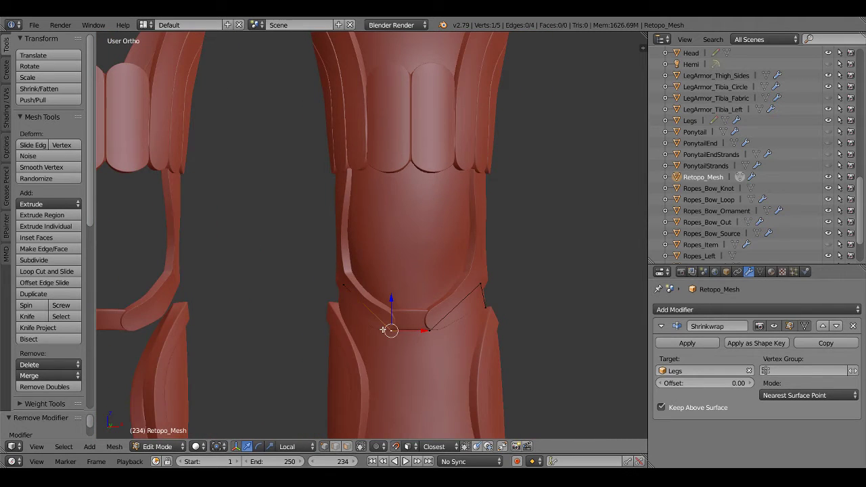
key("z")
key("z")
middle_click_drag(388, 329, 394, 316)
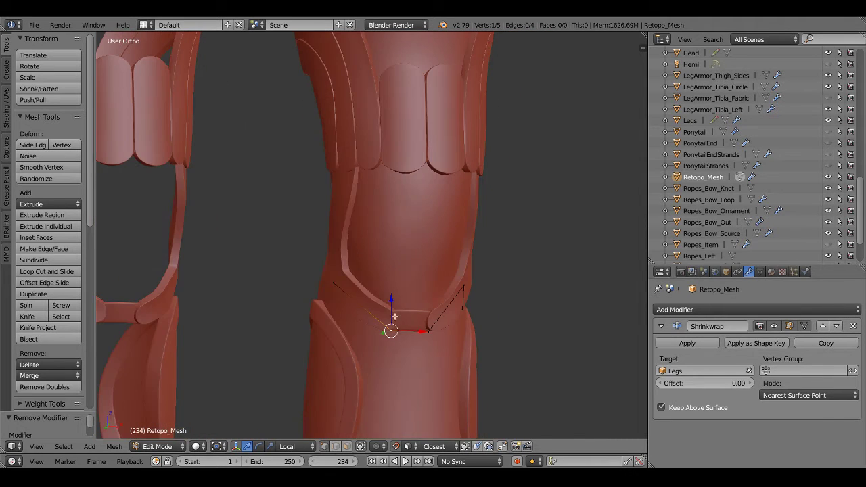
middle_click_drag(332, 283, 330, 319)
key("KP_1")
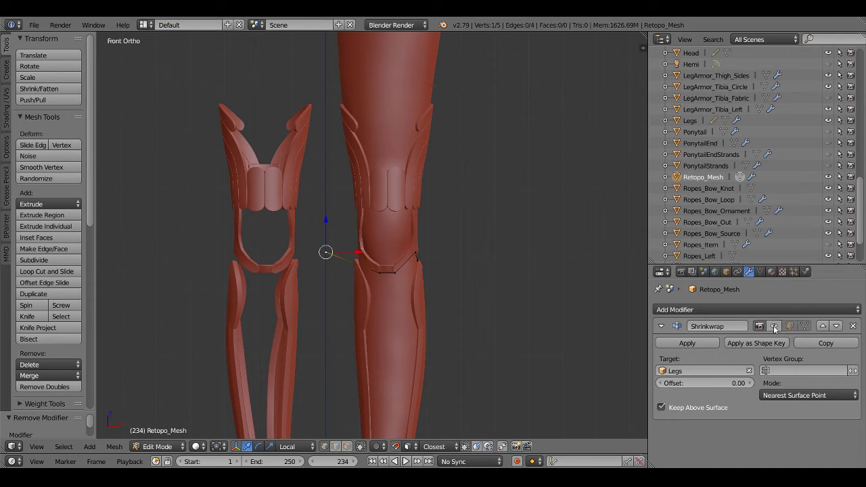
key("KP_Add")
key("KP_Add")
key("KP_Add")
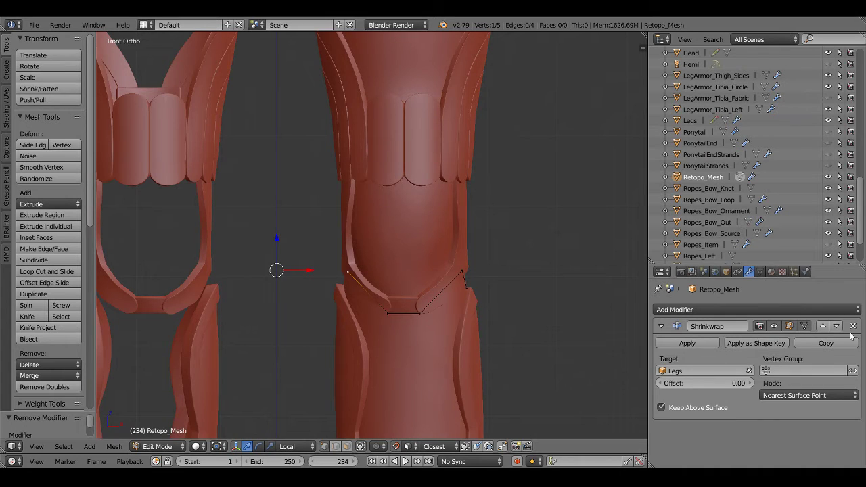
Extend the chain with a new vertex and move it onto the armor edge
left_click(338, 288, "ctrl")
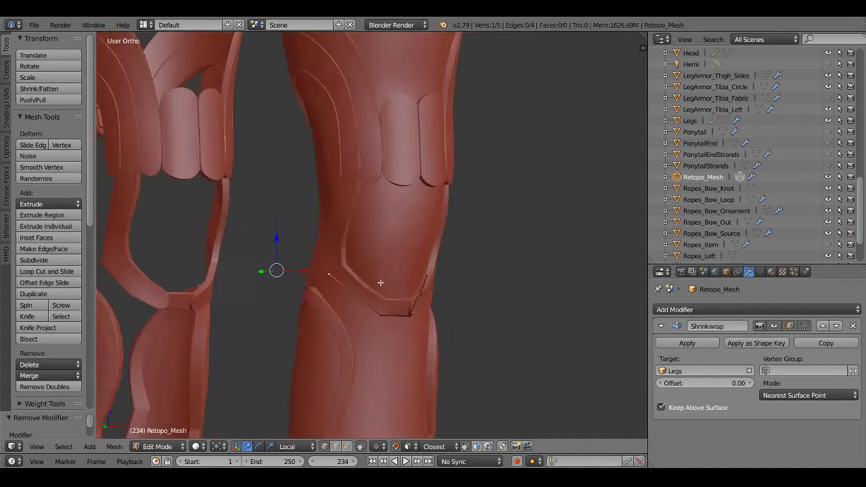
mouse_move(339, 288)
middle_mouse_down()
mouse_move(277, 298)
mouse_move(271, 309)
mouse_move(269, 286)
mouse_move(284, 317)
mouse_move(272, 334)
mouse_move(302, 319)
mouse_move(427, 305)
mouse_move(385, 257)
mouse_move(362, 202)
mouse_move(555, 246)
mouse_move(481, 264)
mouse_move(538, 297)
middle_mouse_up()
key("g")
left_click(257, 306)
key("a")
scroll(379, 244, "up", 2)
key("g")
left_click(396, 219)
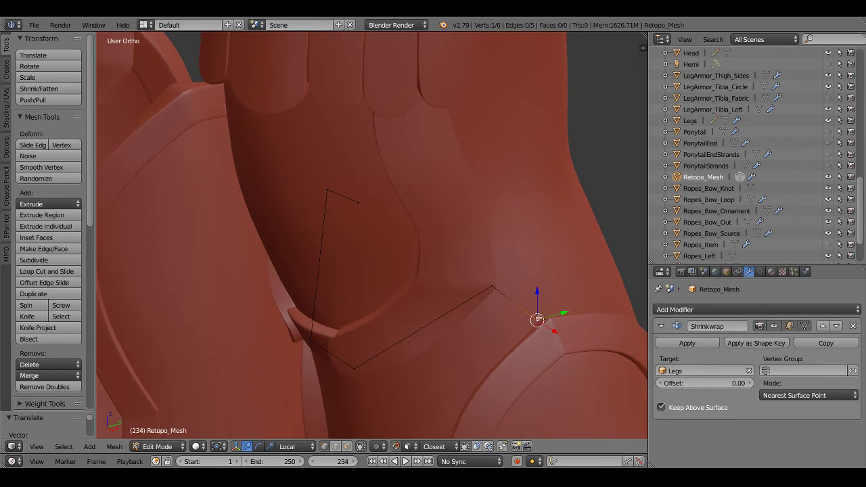
Extrude short edges downward from the armor's left and right lower corners
key("KP_1")
middle_click_drag(422, 386, 358, 254, "shift")
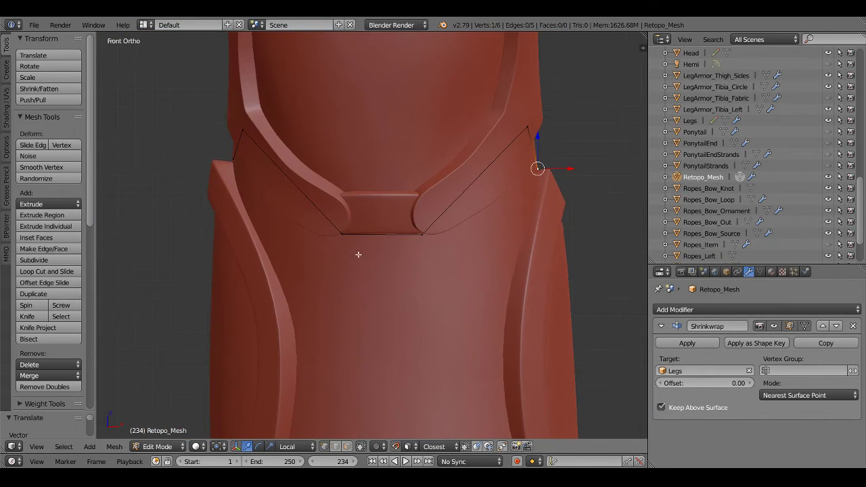
key("e")
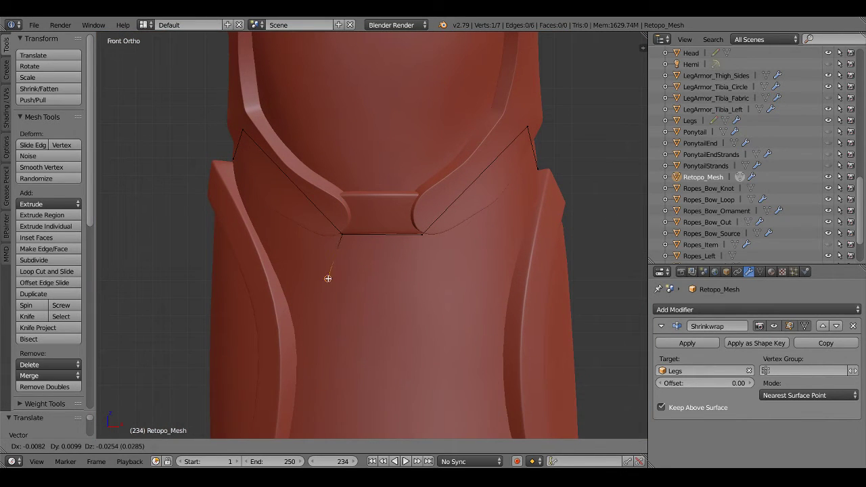
left_click(328, 278)
right_click(435, 239)
key("e")
left_click(431, 275)
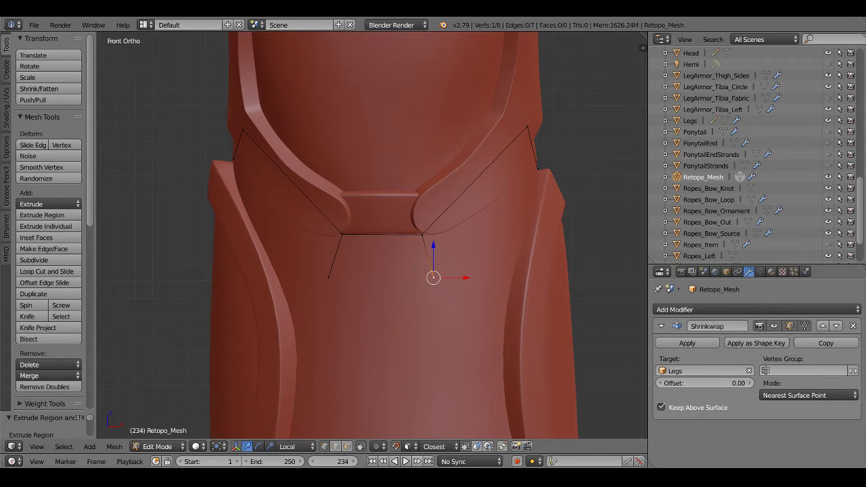
Reposition the right corner, its lower vertex and the left corner vertex
right_click(422, 232)
key("g")
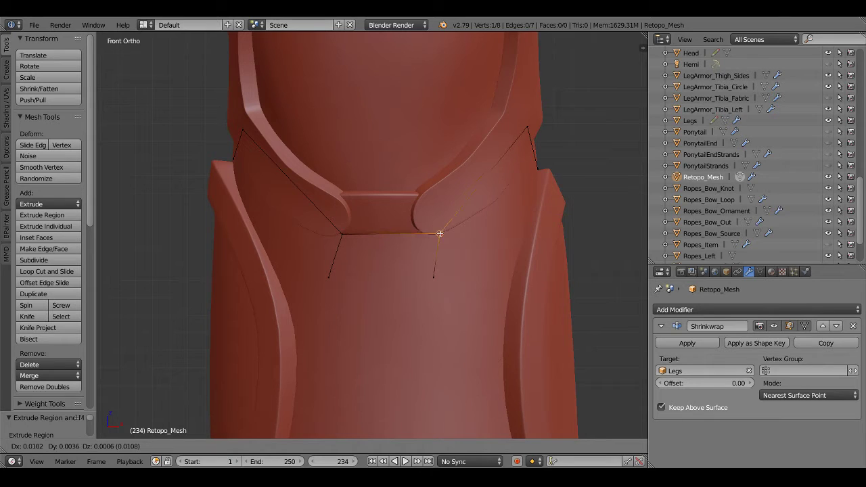
left_click(440, 233)
key("g")
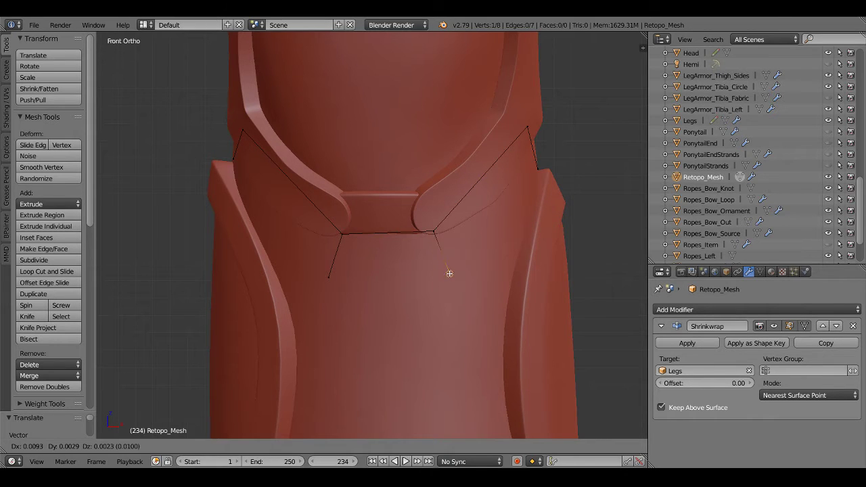
left_click(450, 273)
right_click(339, 232)
key("g")
left_click(333, 232)
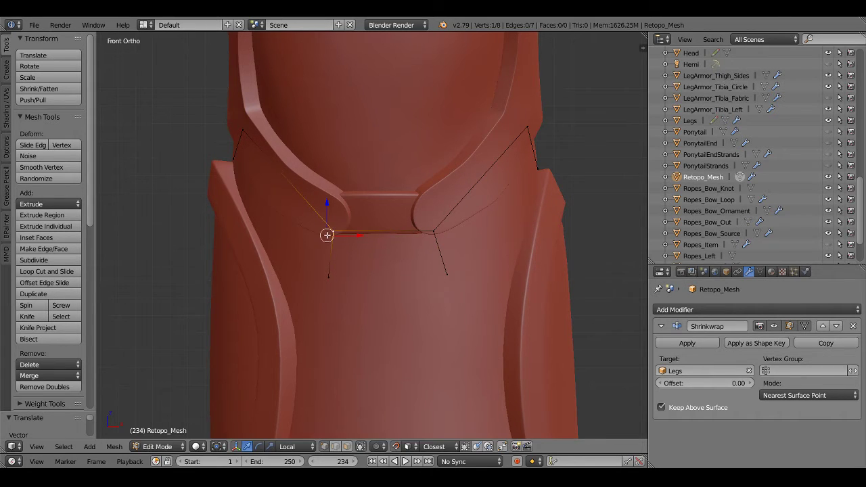
Move the lower-left vertex into place and select the right side's quad vertices
middle_click_drag(331, 234, 362, 252)
key("g")
left_click(297, 278)
key("KP_1")
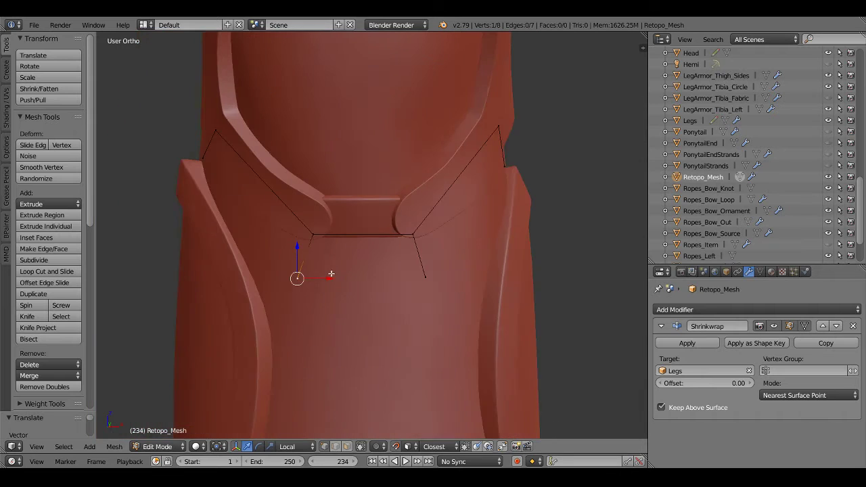
right_click(426, 278)
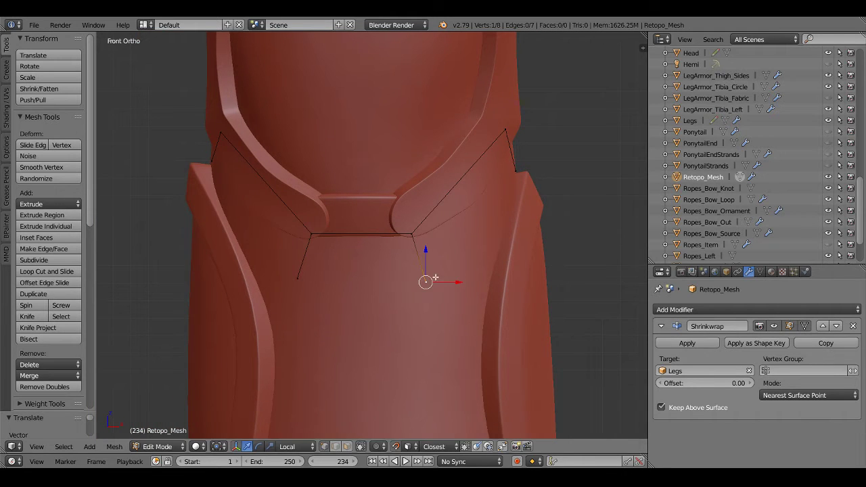
middle_click_drag(425, 283, 450, 253)
right_click(586, 171, "shift")
Fill the right side's vertices into a quad and add a loop cut across it
key("f")
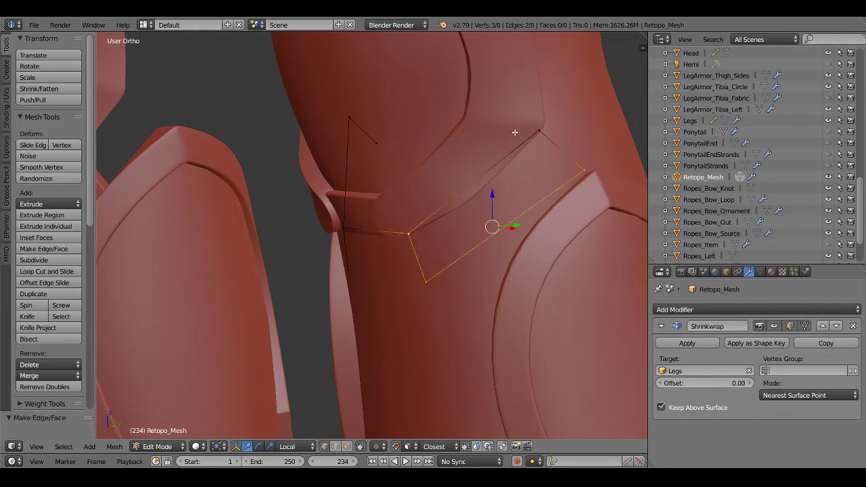
right_click(539, 131, "shift")
key("ctrl+r")
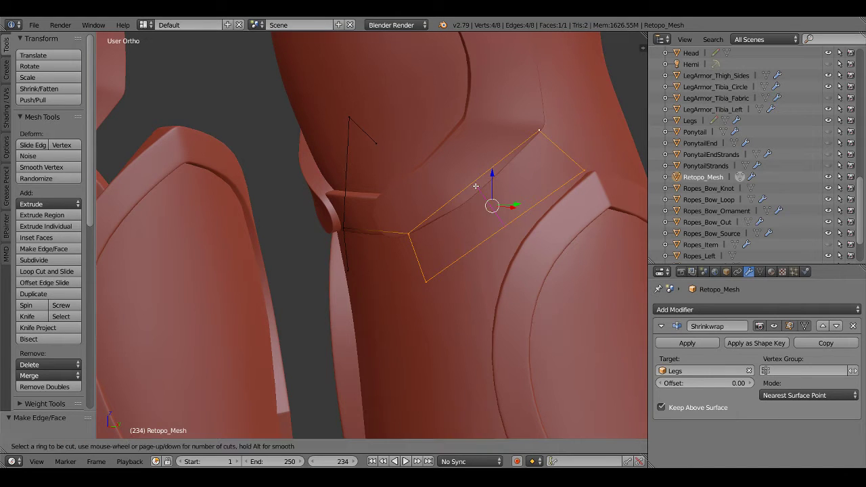
left_click(484, 194)
left_click(485, 196)
middle_click_drag(490, 203, 512, 209)
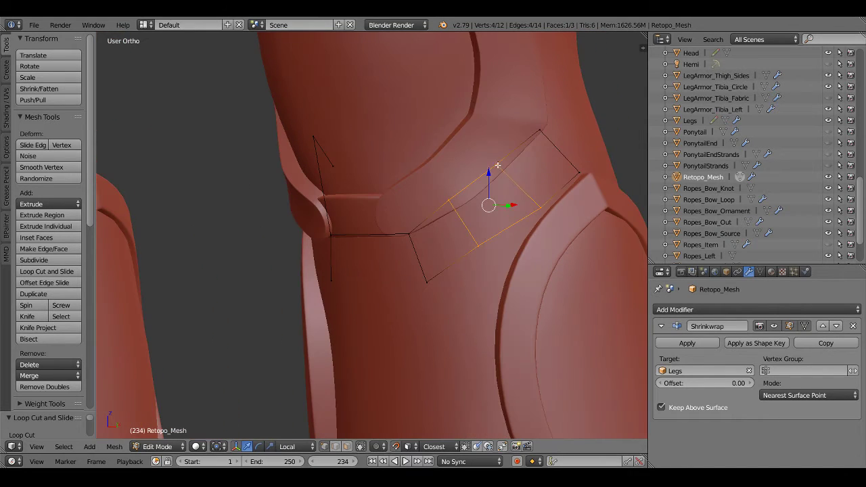
Move the right strip's vertices snugly onto the armor and leg surface
right_click_drag(497, 165, 499, 176)
key("g")
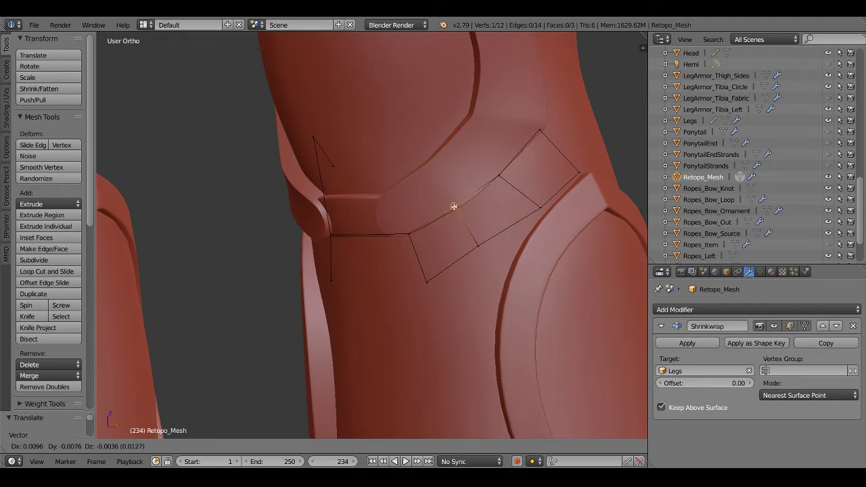
left_click(453, 209)
right_click_drag(478, 246, 483, 257)
left_click(483, 257)
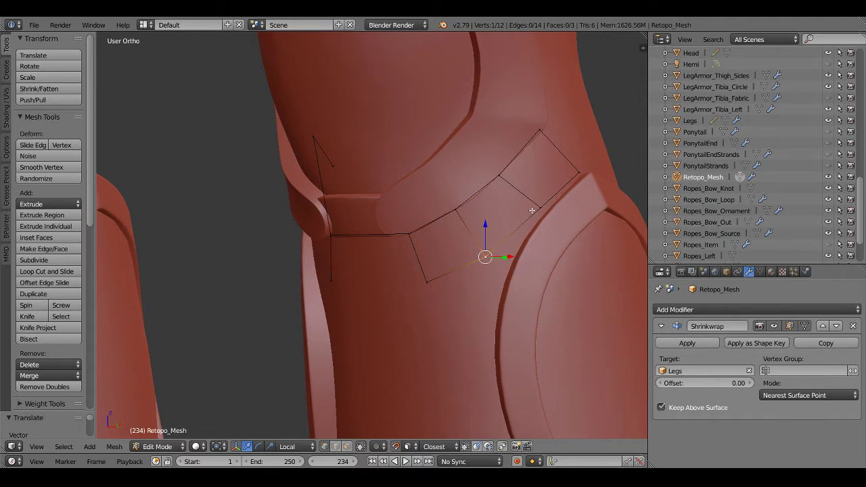
right_click_drag(539, 208, 539, 215)
left_click(539, 215)
middle_click_drag(539, 215, 571, 180)
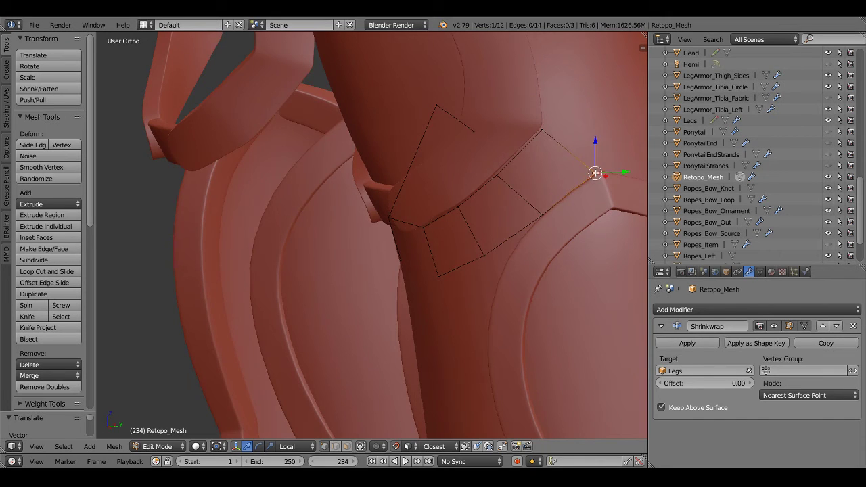
mouse_move(557, 173)
middle_mouse_down()
mouse_move(565, 147)
mouse_move(498, 169)
middle_mouse_up()
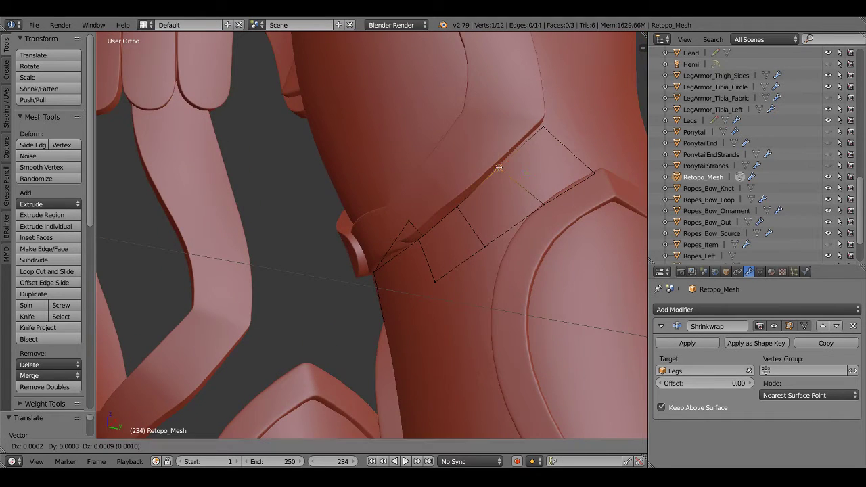
right_click_drag(540, 129, 541, 127)
left_click(540, 126)
mouse_move(540, 126)
middle_mouse_down()
mouse_move(469, 241)
mouse_move(483, 251)
middle_mouse_up()
key("KP_1")
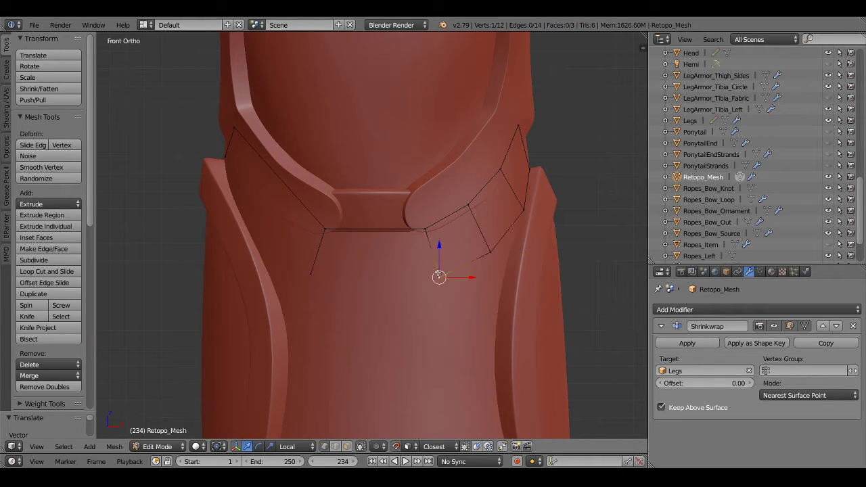
Fill four vertices on the knee's other side into a face and loop-cut it
middle_click_drag(329, 271, 228, 178)
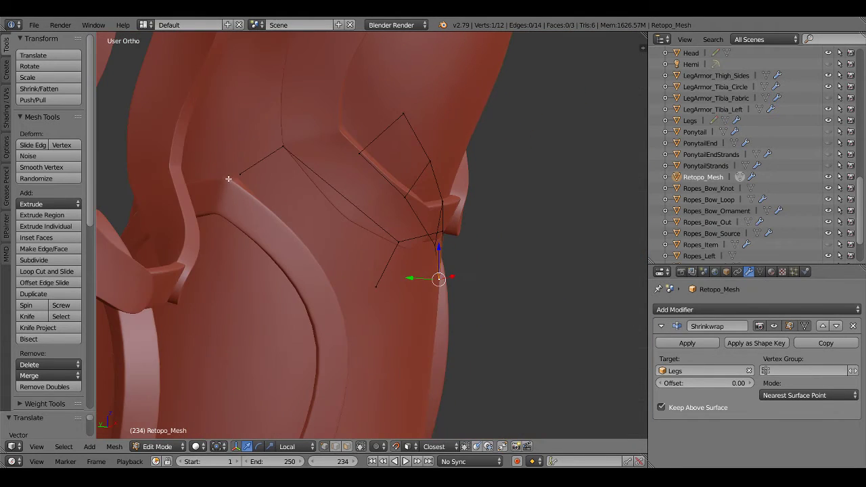
right_click(228, 178)
right_click(283, 147, "shift")
right_click(398, 241, "shift")
right_click(374, 285, "shift")
key("f")
key("ctrl+r")
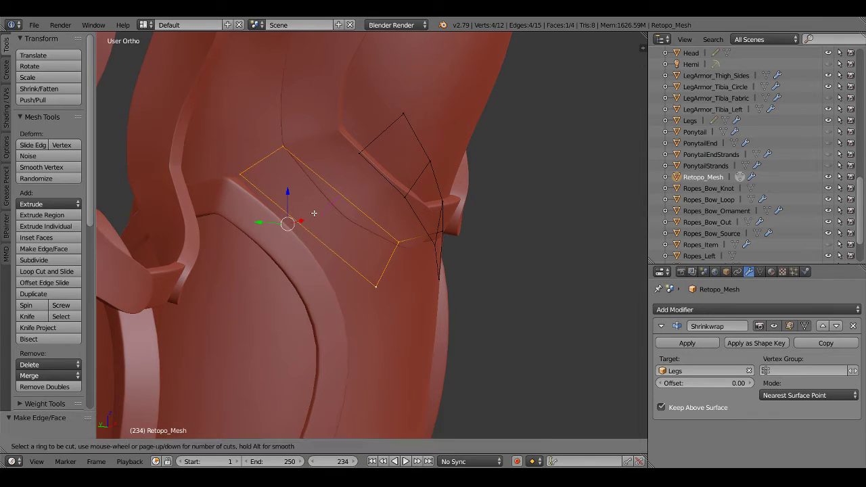
left_click(314, 213)
Pull the left strip's loop-cut vertices onto the leg surface, checking from the side
right_click_drag(292, 214, 284, 218)
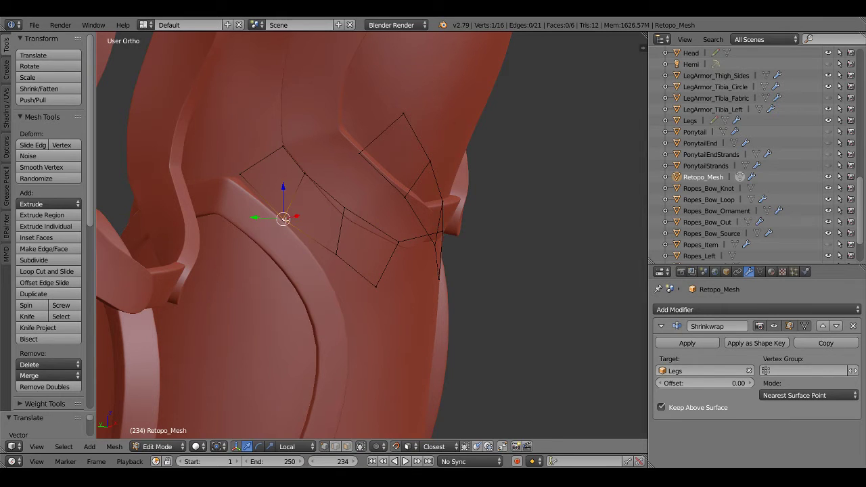
right_click_drag(337, 254, 325, 262)
right_click_drag(344, 208, 349, 219)
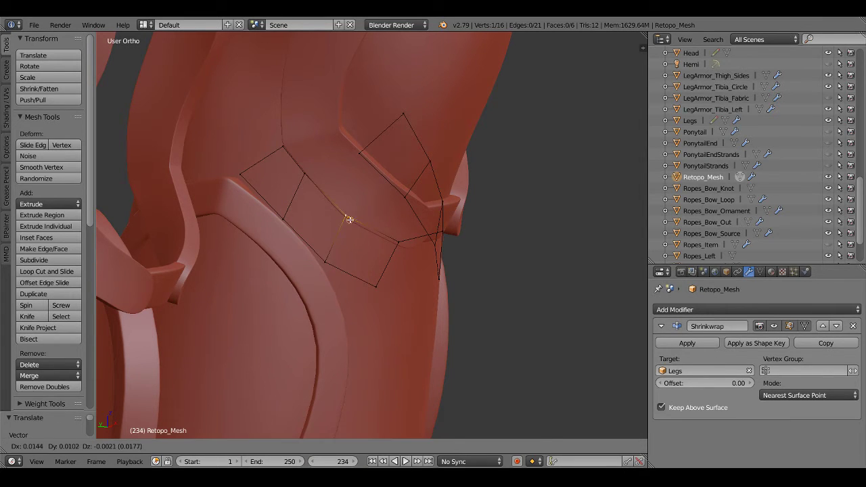
middle_click_drag(339, 209, 333, 194)
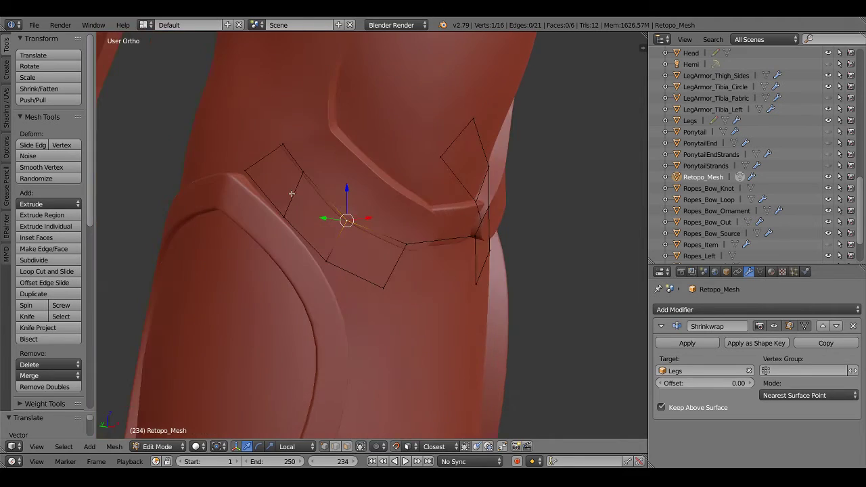
key("ctrl+KP_3")
key("z")
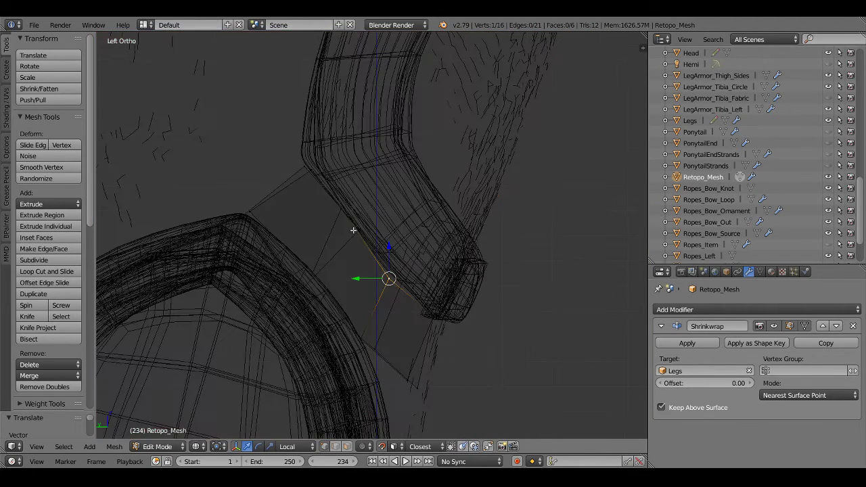
key("z")
key("z")
key("z")
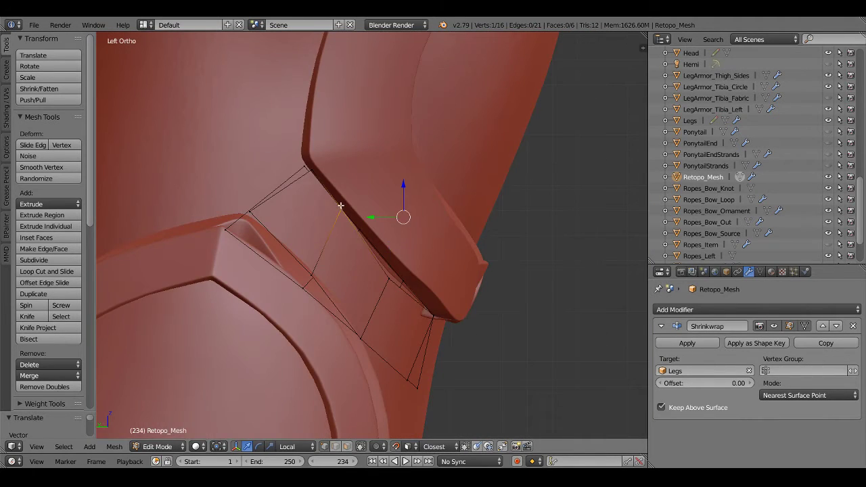
right_click_drag(339, 211, 358, 232)
right_click_drag(389, 279, 402, 285)
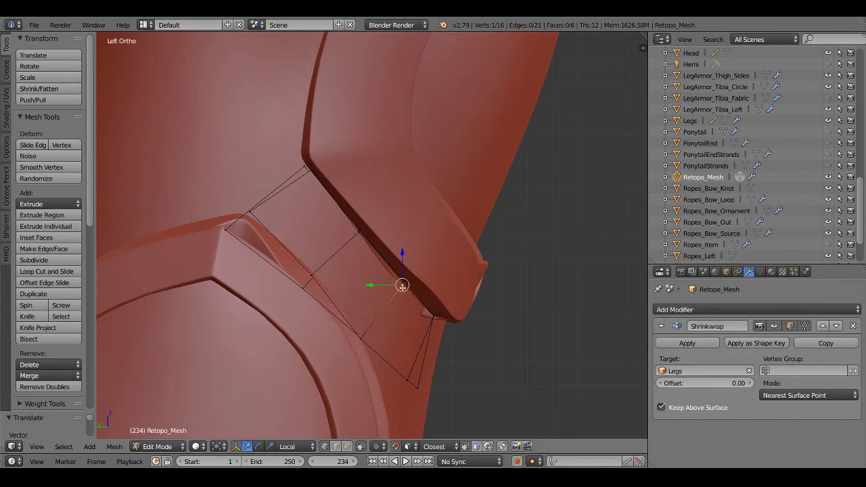
middle_click_drag(402, 285, 433, 316)
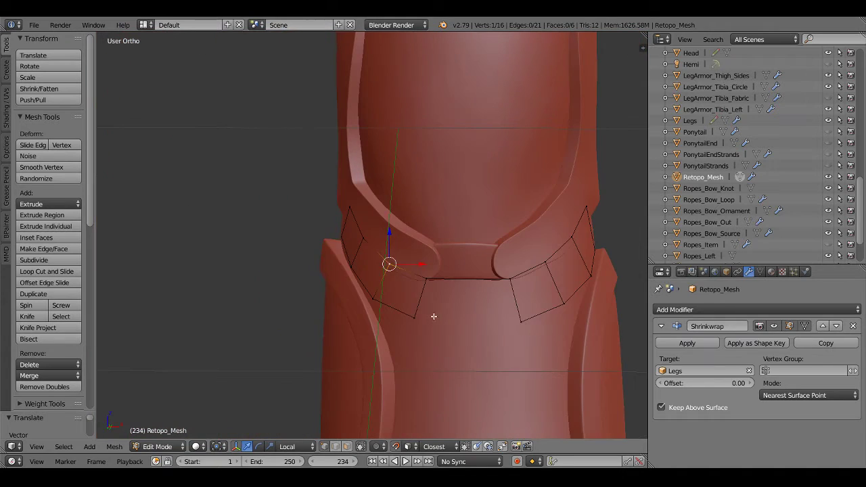
Extrude two vertices below the right strip's corners, join them with an edge, and cut a vertex into it
key("a")
scroll(433, 298, "up", 1)
scroll(460, 311, "up", 1)
scroll(409, 267, "up", 2)
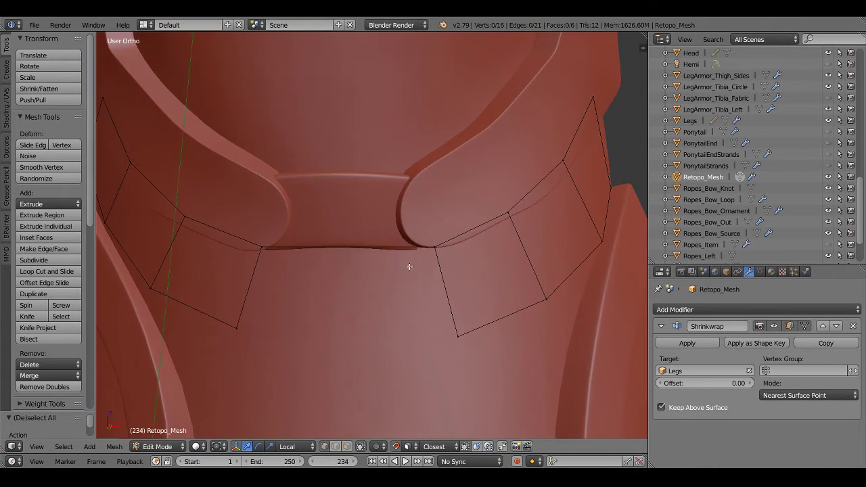
key("e")
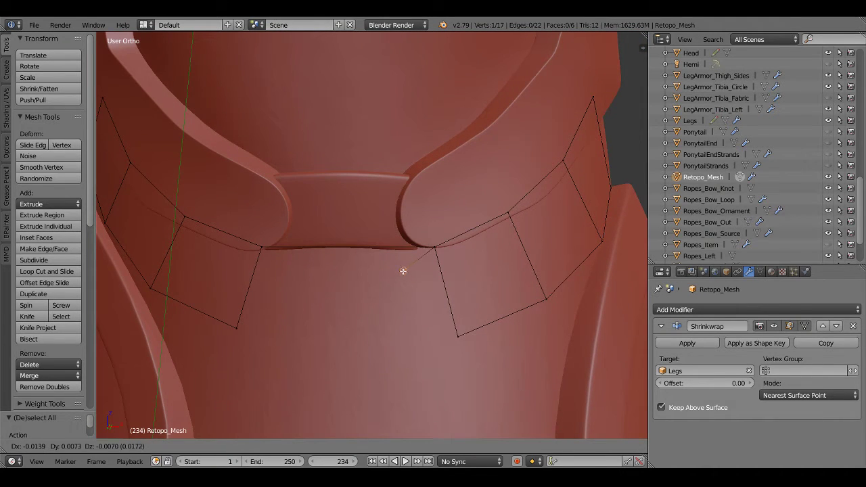
left_click(398, 278)
right_click(458, 335)
key("e")
left_click(404, 332)
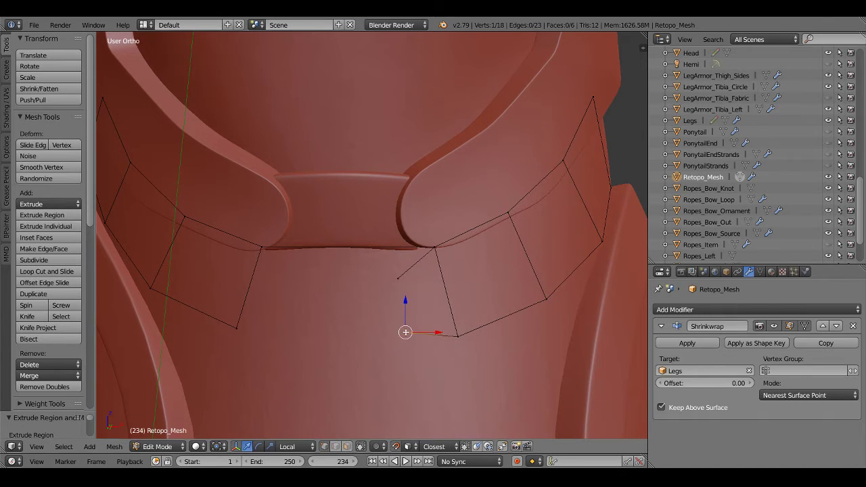
right_click(398, 279, "shift")
key("f")
key("ctrl+r")
left_click(401, 298)
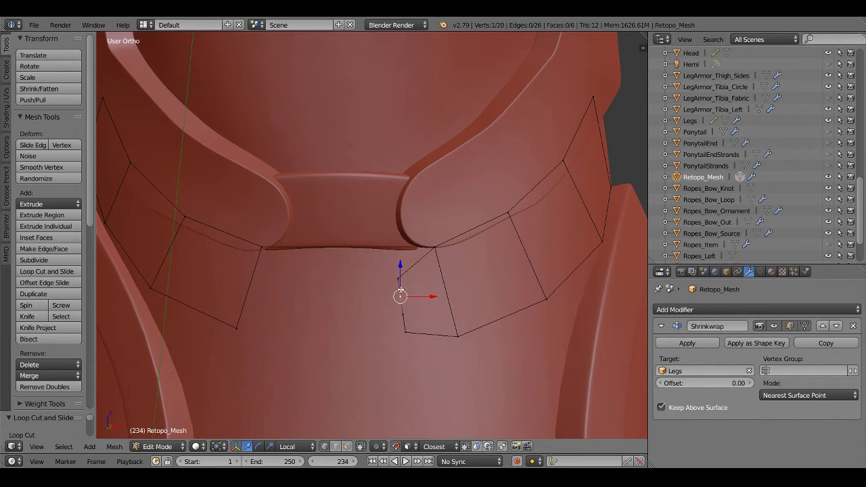
Move the right tip's new vertices into a rounded shape curving toward the knee centre
key("g")
left_click(410, 264)
right_click(404, 331)
key("g")
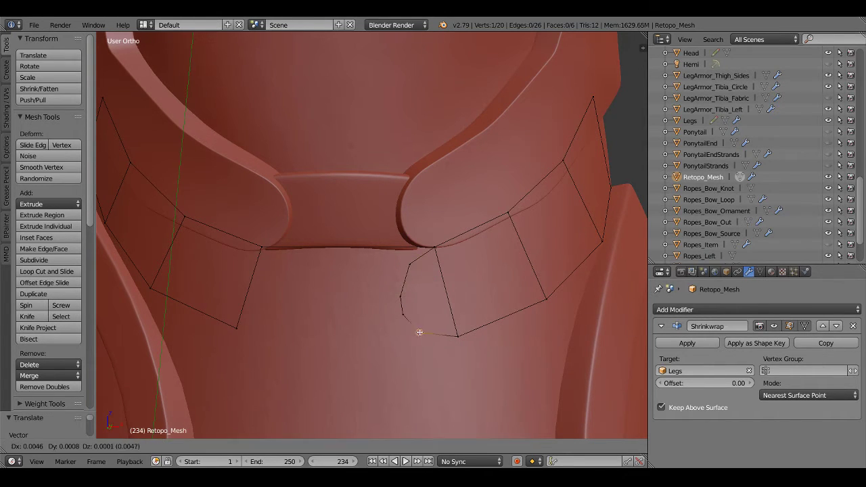
left_click(427, 335)
right_click(400, 295)
key("g")
left_click(399, 290)
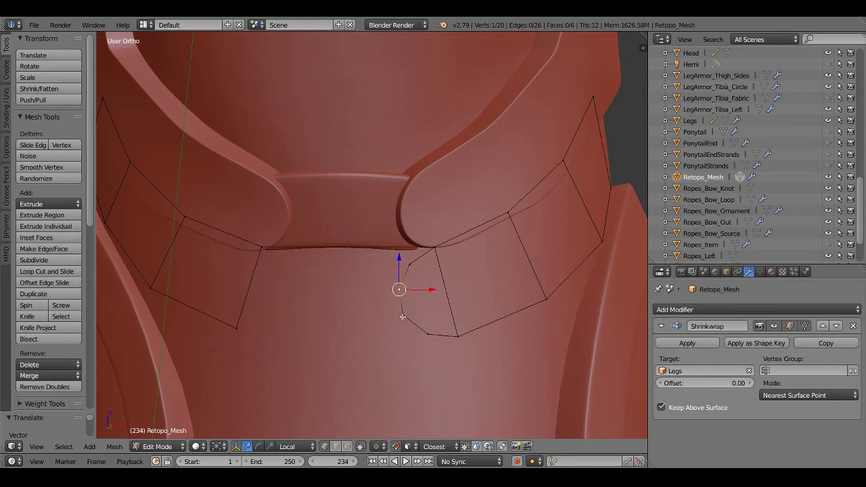
right_click(403, 315)
key("g")
left_click(403, 317)
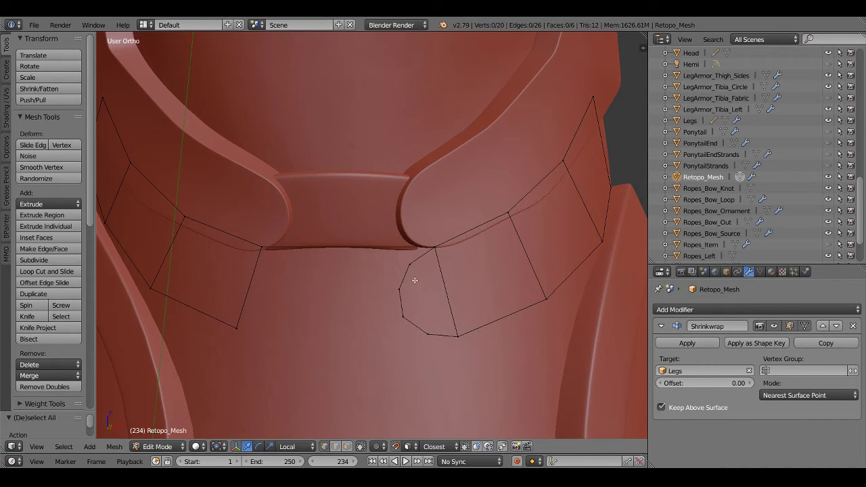
Extrude two new vertices from the left strip's end
key("a")
key("e")
left_click(284, 263)
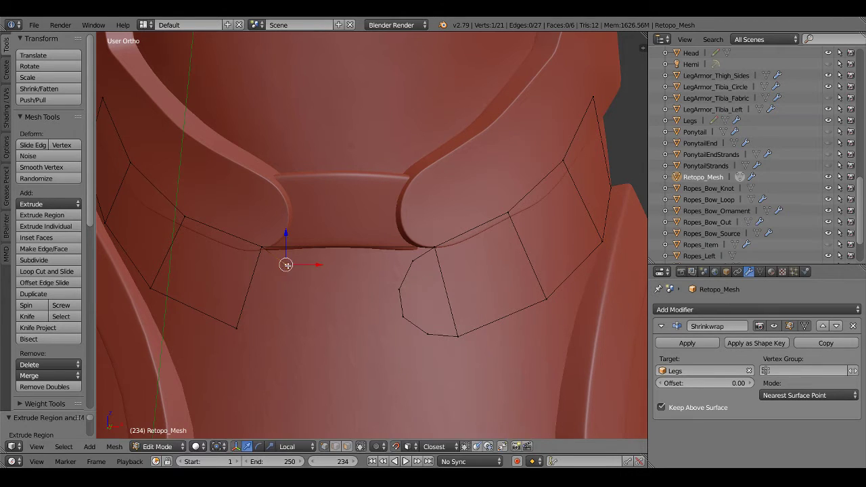
key("e")
left_click(282, 326)
Reposition the left tip's vertices to round off its curve
right_click(290, 326)
key("g")
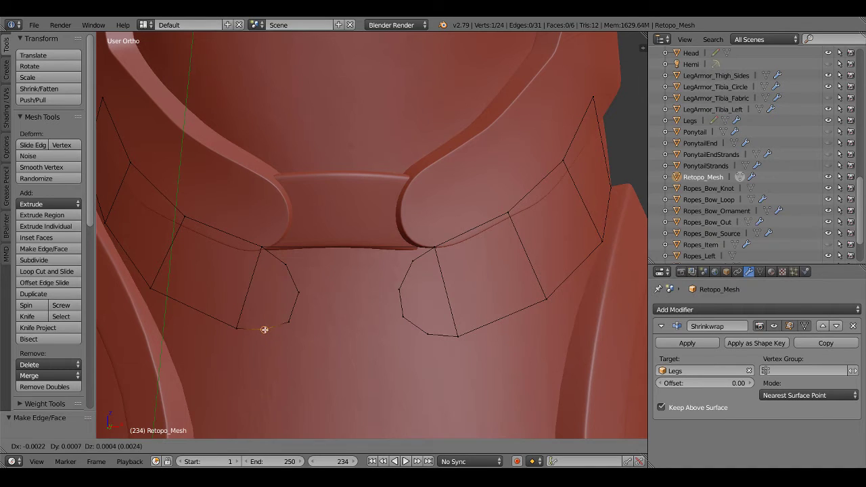
left_click(264, 329)
right_click(289, 319)
key("g")
left_click(286, 317)
right_click(298, 292)
key("g")
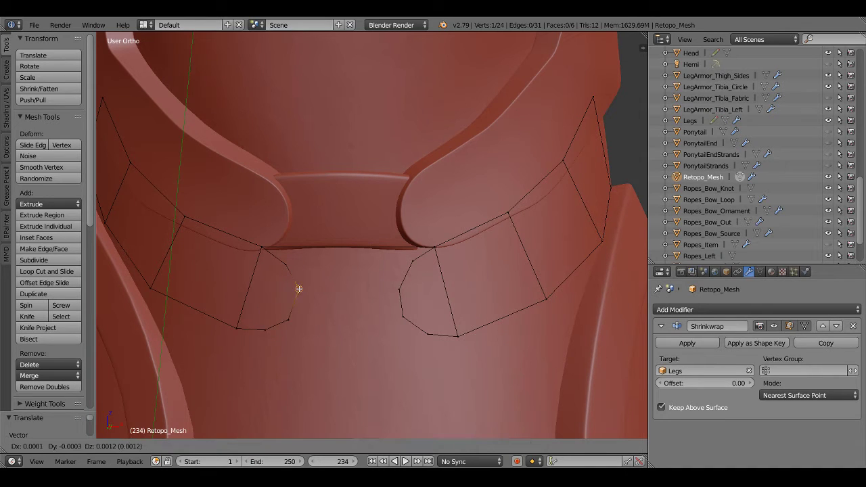
left_click(298, 288)
right_click(286, 264)
key("g")
left_click(286, 261)
Delete the stray edge between the two tips in edge select mode
key("KP_8")
key("ctrl+Tab")
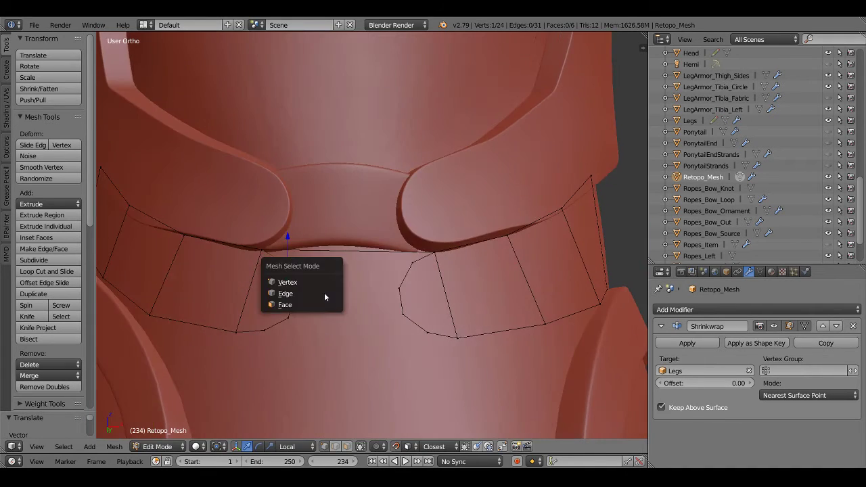
left_click(324, 297)
right_click(289, 251)
key("x")
key("Escape")
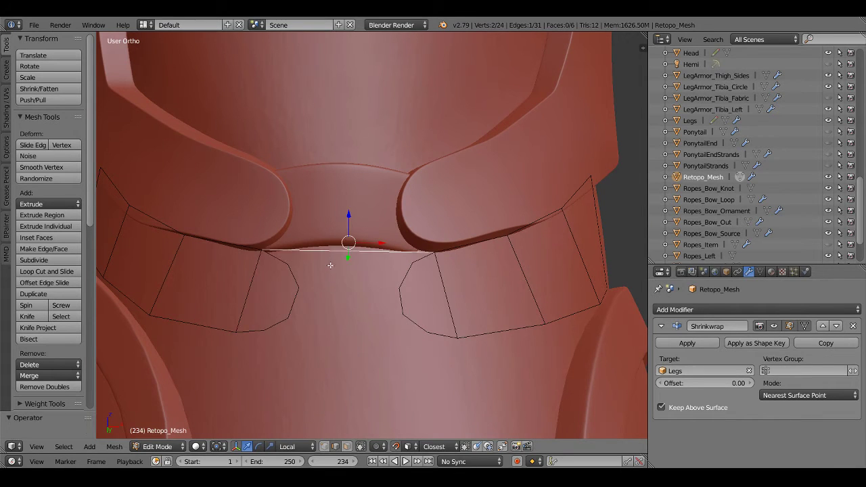
key("x")
left_click(327, 276)
In front view and vertex mode, extrude a vertex from the right strip's end
scroll(340, 284, "down", 3)
key("KP_1")
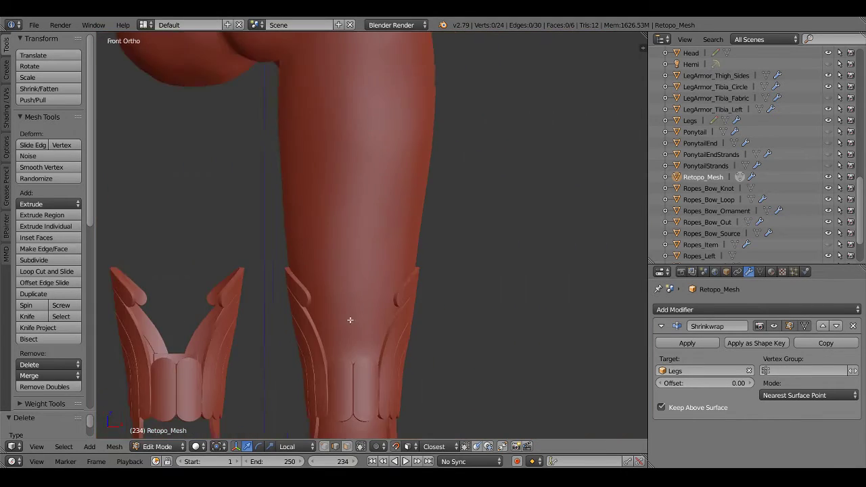
scroll(350, 319, "down", 3, "shift")
scroll(397, 335, "up", 4)
scroll(397, 257, "up", 1)
key("ctrl+Tab")
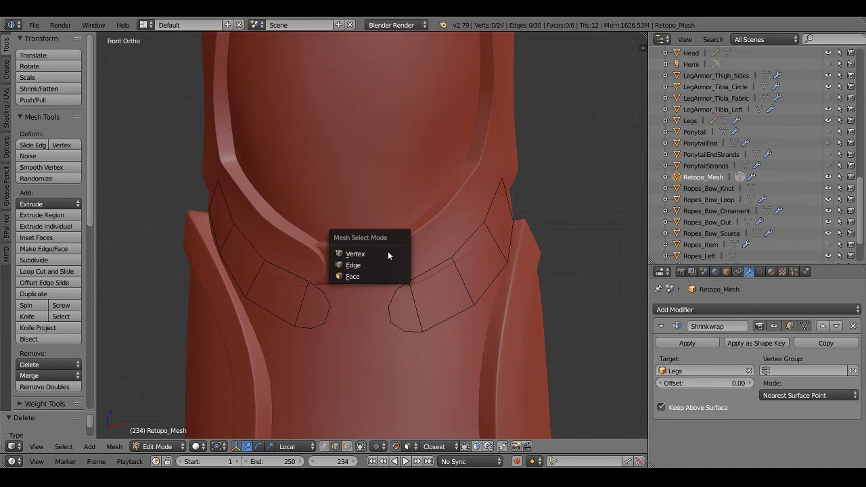
left_click(388, 255)
scroll(388, 255, "up", 2)
scroll(405, 284, "up", 2)
right_click(409, 290)
key("e")
Extend the right tip with a chain of extruded vertices and fill it with a face
right_click(422, 338)
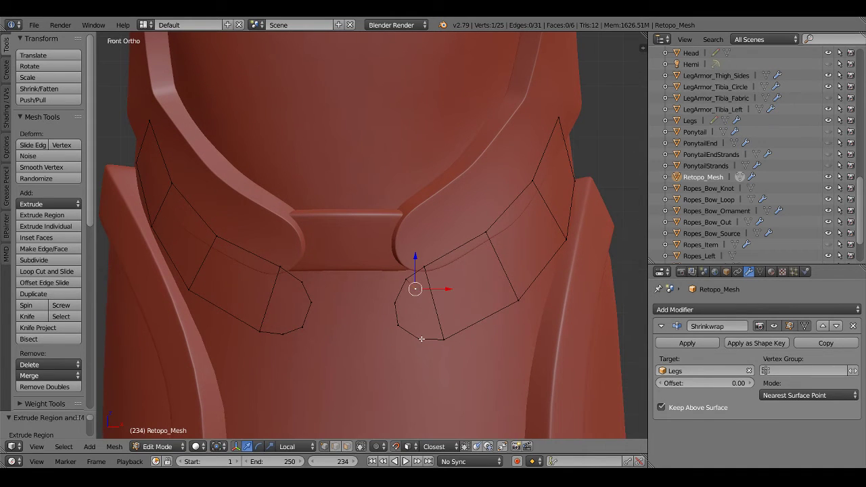
key("e")
left_click(410, 303)
key("e")
left_click(413, 319)
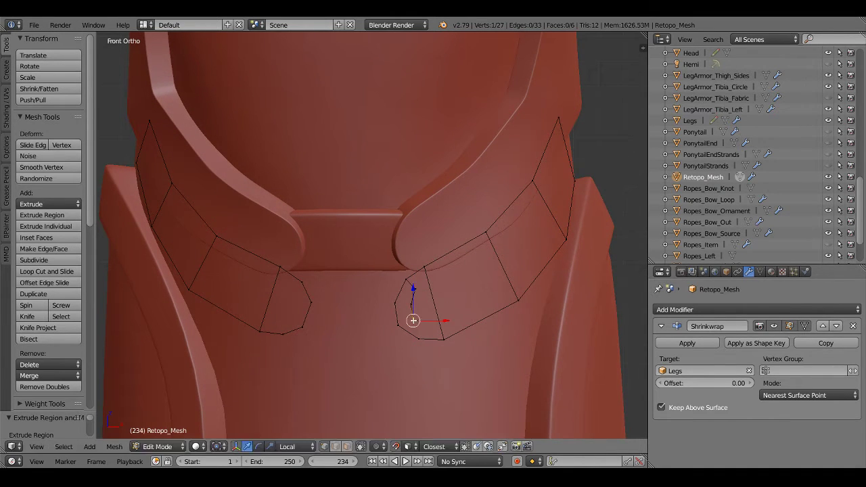
key("e")
left_click(422, 329)
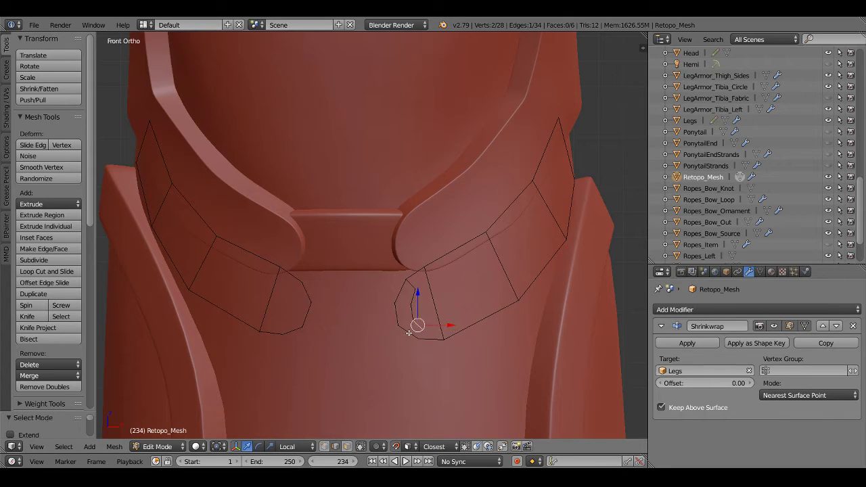
key("f")
Nudge a vertex of the right tip into place in vertex mode
key("ctrl+Tab")
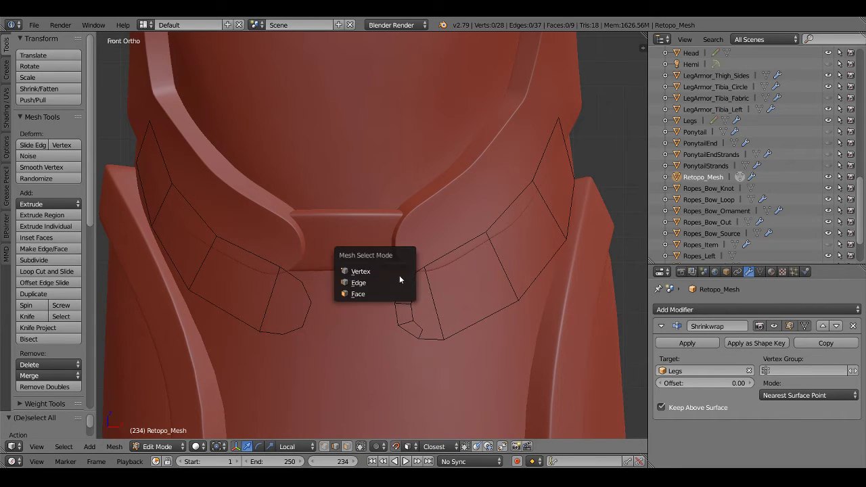
left_click(355, 262)
scroll(399, 284, "up", 1)
mouse_move(416, 289)
right_mouse_down()
mouse_move(420, 334)
mouse_move(431, 347)
right_mouse_up()
Extrude vertices from the left strip's end and fill a face on the left tip
right_click(286, 298)
left_click(280, 302, "ctrl")
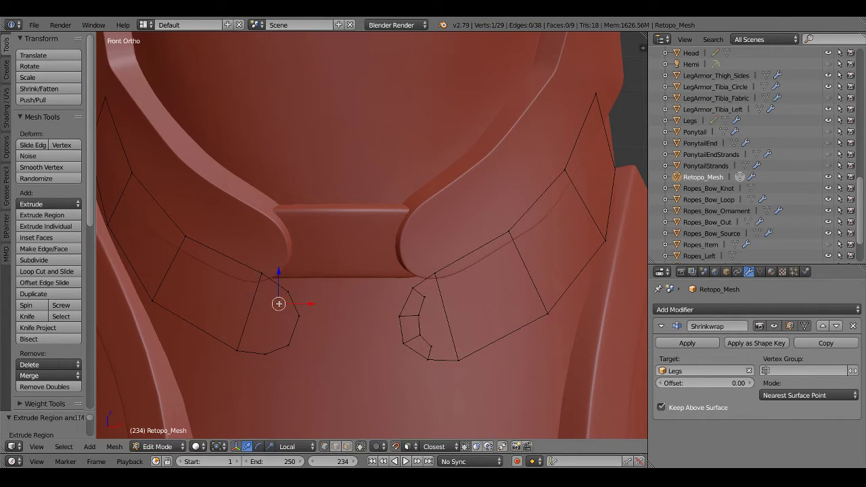
left_click(287, 316, "ctrl")
key("e")
left_click(268, 338)
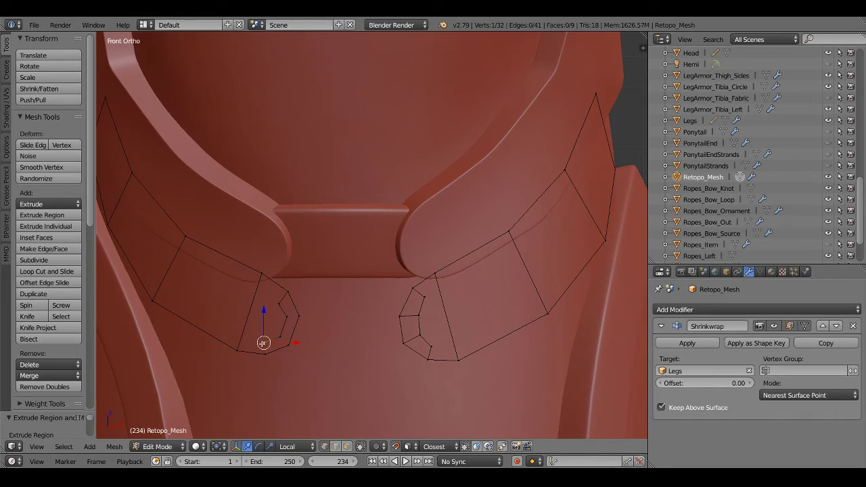
key("ctrl+Tab")
left_click(264, 355)
key("f")
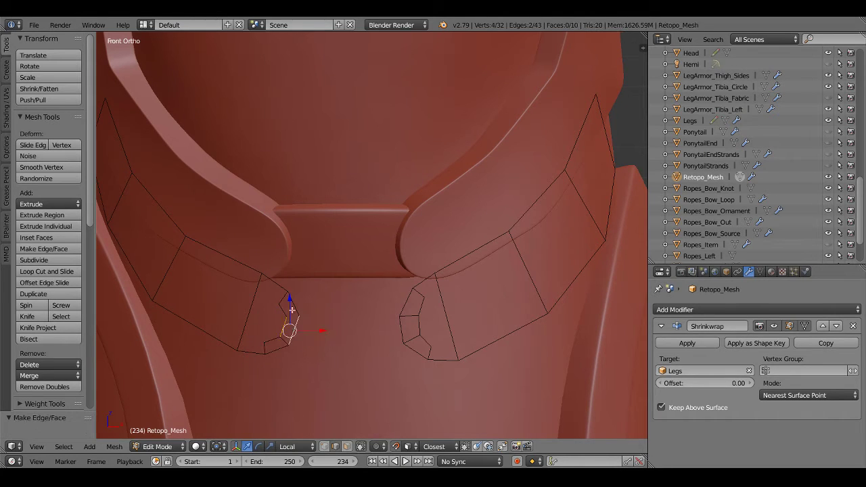
Add loop cuts along both strips and bridge the right tip's edge loops with faces
key("ctrl+r")
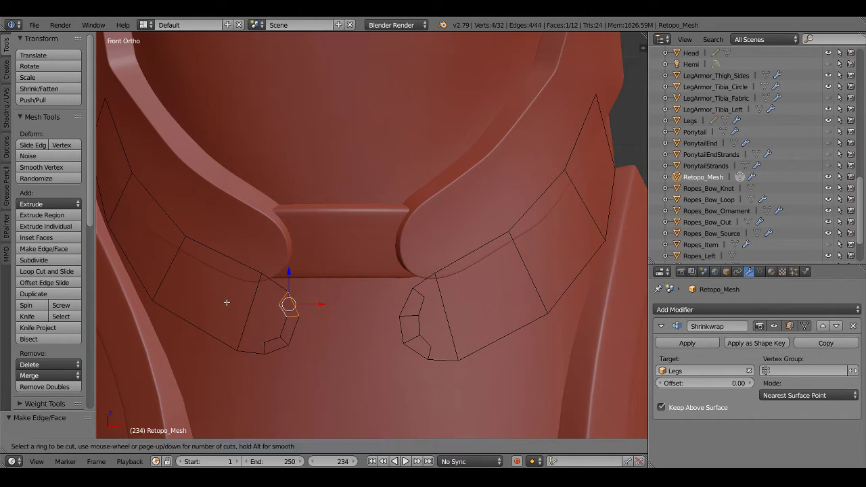
scroll(247, 288, "up", 3)
left_click(247, 288)
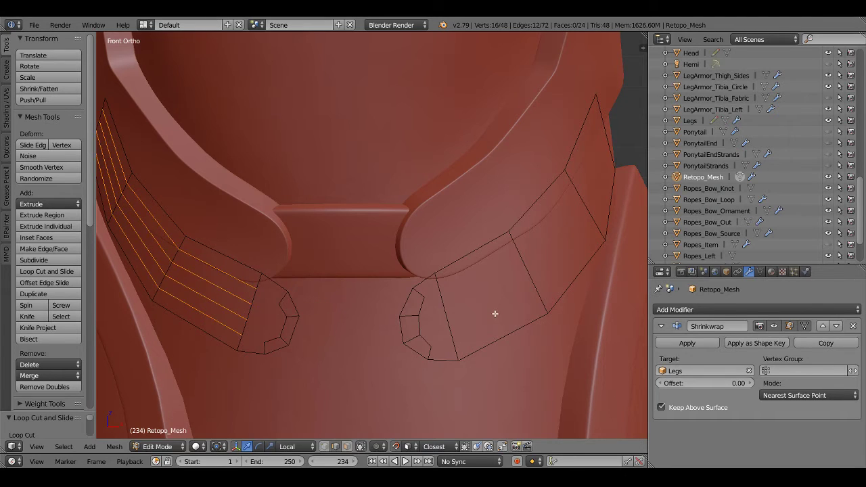
key("ctrl+r")
left_click(449, 295)
right_click(449, 295)
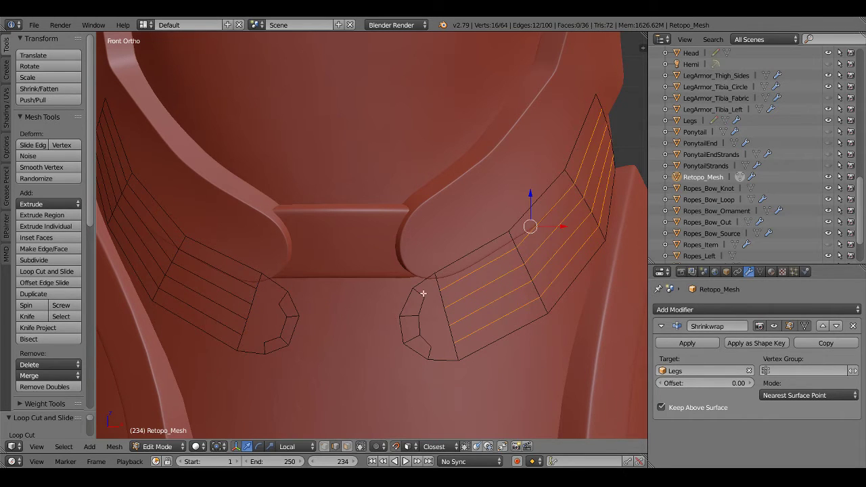
right_click(424, 292)
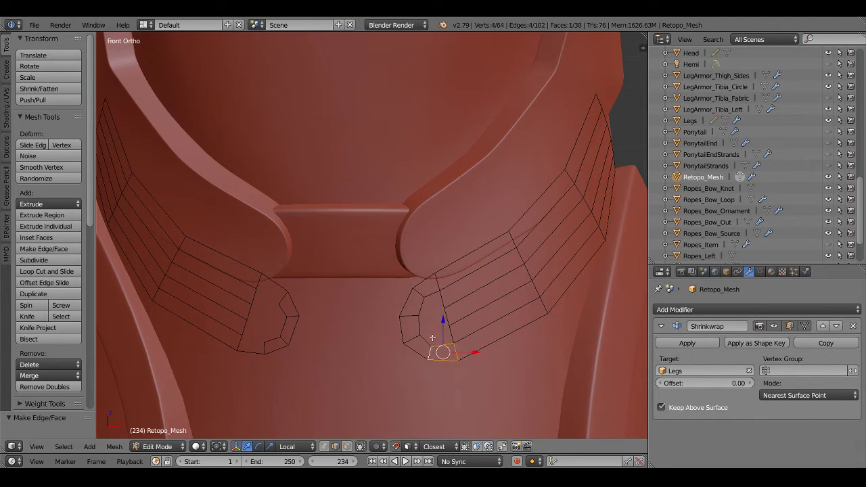
key("ctrl+e")
left_click(418, 313)
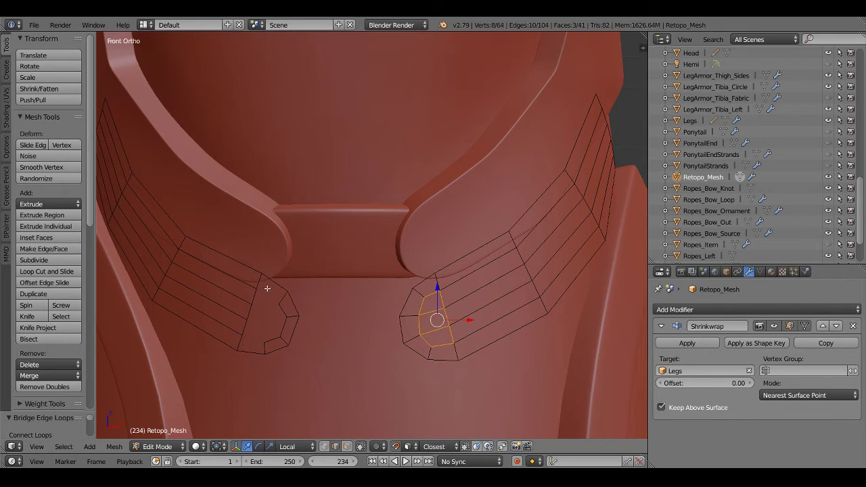
Move the left tip's vertices to reshape its rounded end
right_click(267, 288)
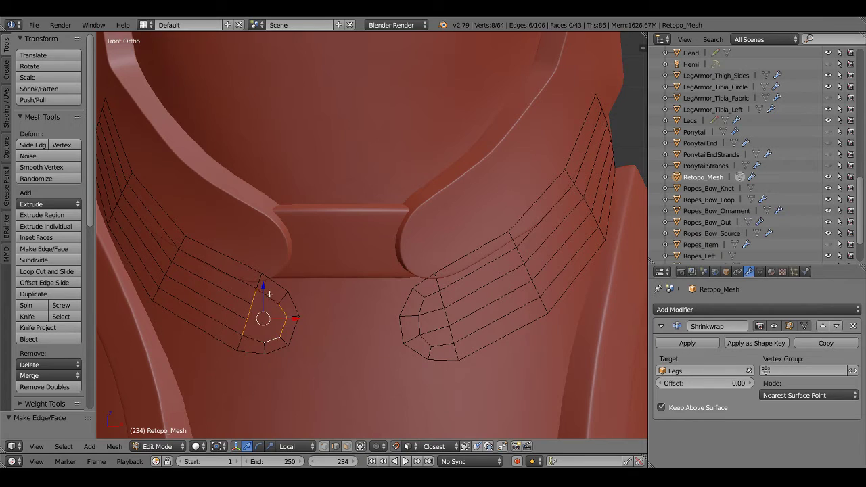
key("a")
key("ctrl+Tab")
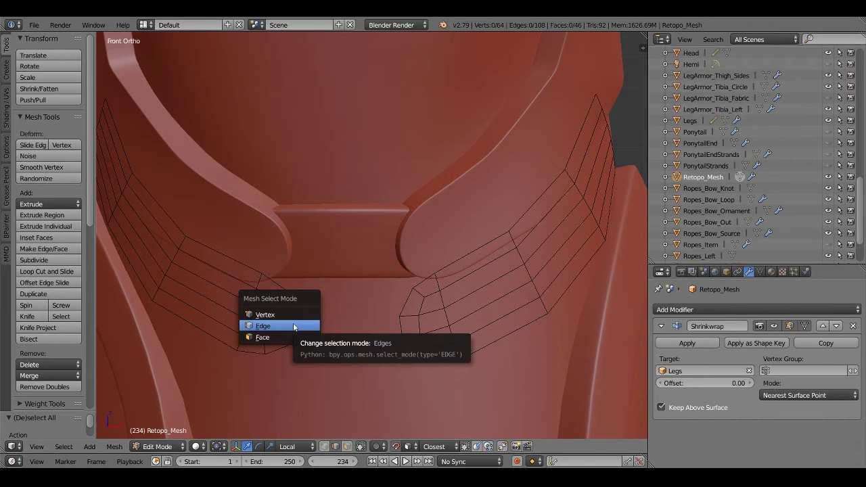
left_click(287, 337)
key("ctrl+Tab")
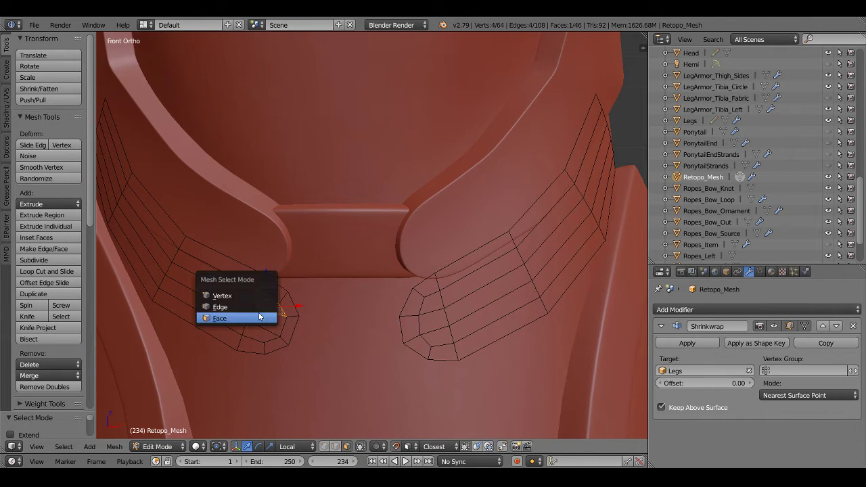
left_click(258, 315)
key("g")
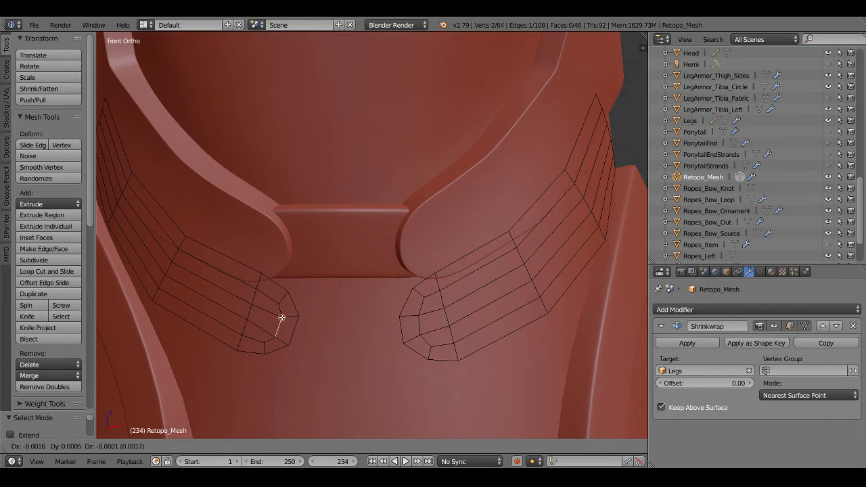
left_click(281, 318)
key("ctrl+Tab")
left_click(278, 302)
key("g")
left_click(272, 297)
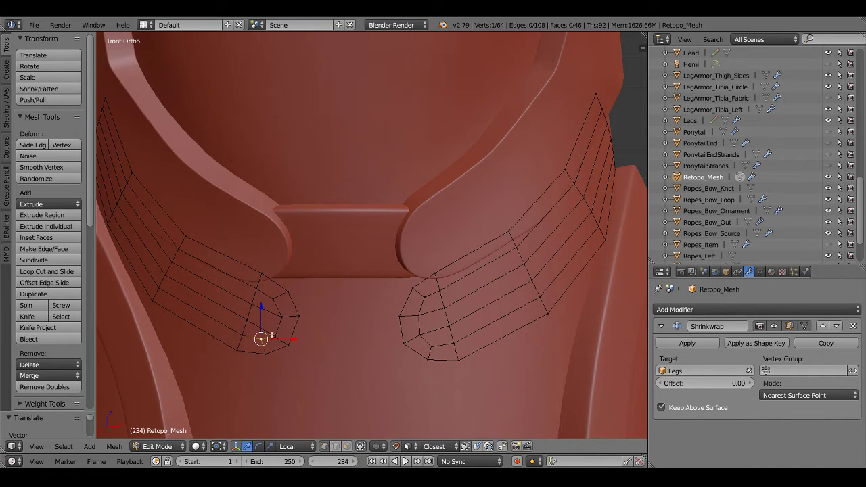
Select the tip faces on both strips and apply Smooth Vertex
left_click(272, 335)
key("ctrl+Tab")
left_click(225, 357)
left_click(265, 301)
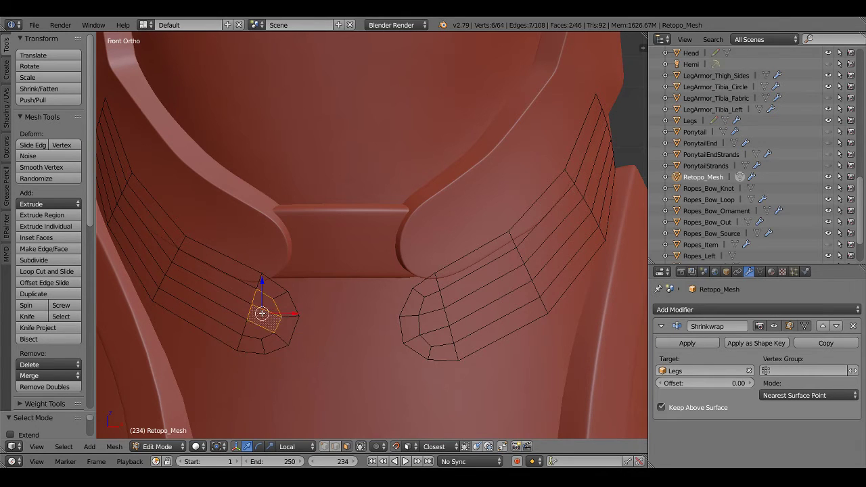
left_click(259, 328, "shift")
left_click(432, 316, "shift")
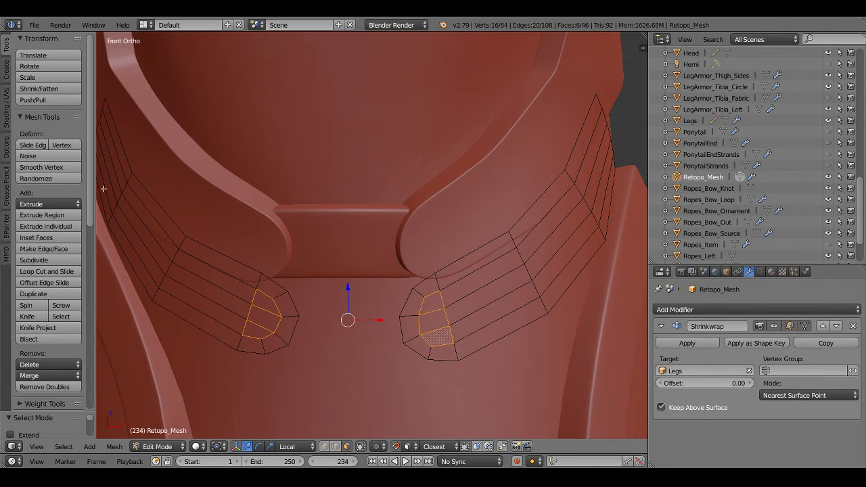
left_click(67, 172)
Drag the strip's end vertex onto the leg armor rim
key("a")
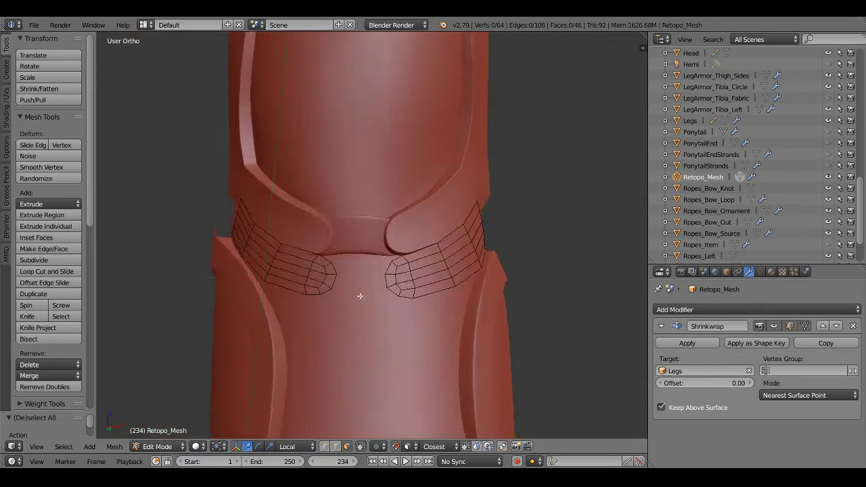
mouse_move(350, 307)
middle_mouse_down()
mouse_move(382, 279)
mouse_move(454, 315)
mouse_move(412, 332)
mouse_move(251, 315)
mouse_move(412, 320)
mouse_move(323, 232)
mouse_move(489, 309)
mouse_move(398, 264)
mouse_move(329, 245)
mouse_move(381, 292)
middle_mouse_up()
key("ctrl+Tab")
left_click(321, 238)
scroll(381, 293, "up", 5)
scroll(351, 266, "up", 3)
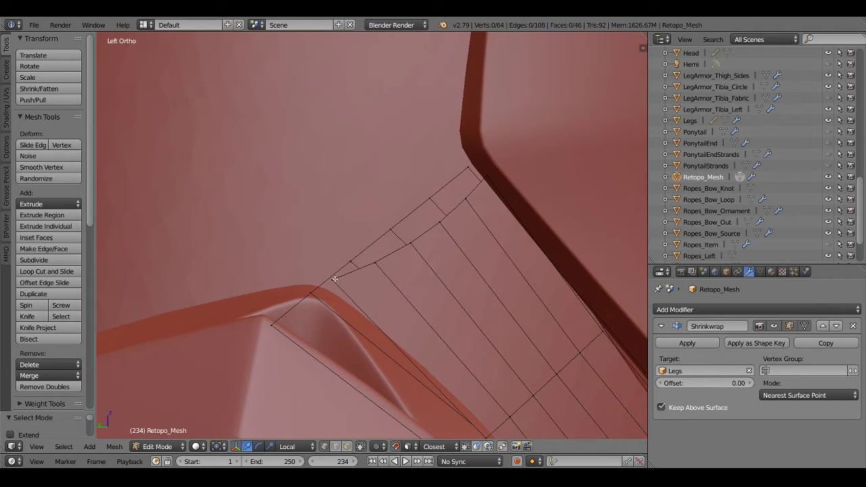
right_click(324, 285)
key("g")
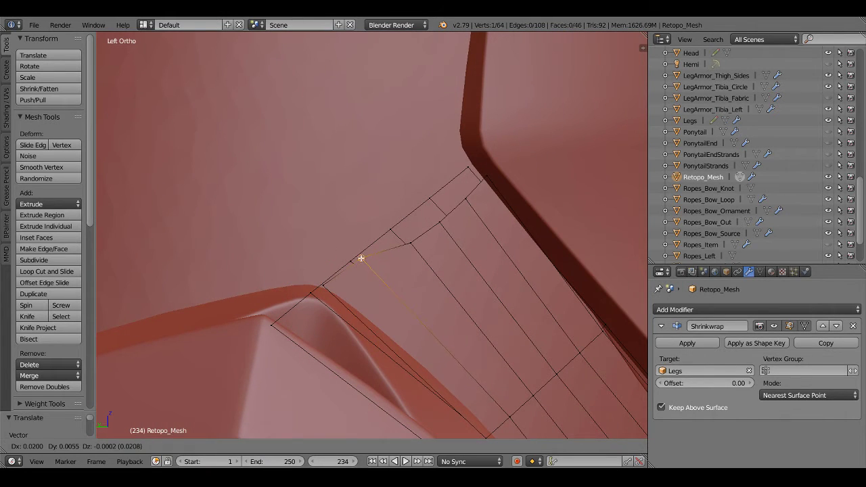
left_click(400, 233)
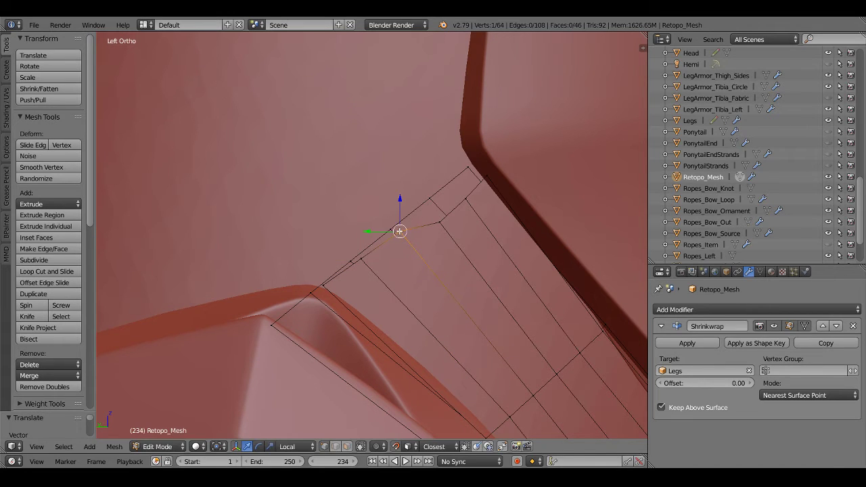
key("ctrl+z")
key("g")
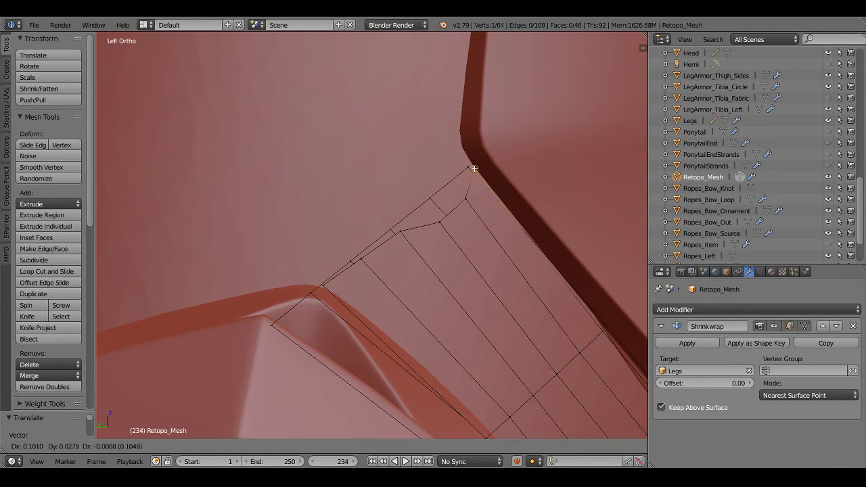
left_click(472, 166)
key("g")
left_click(438, 192)
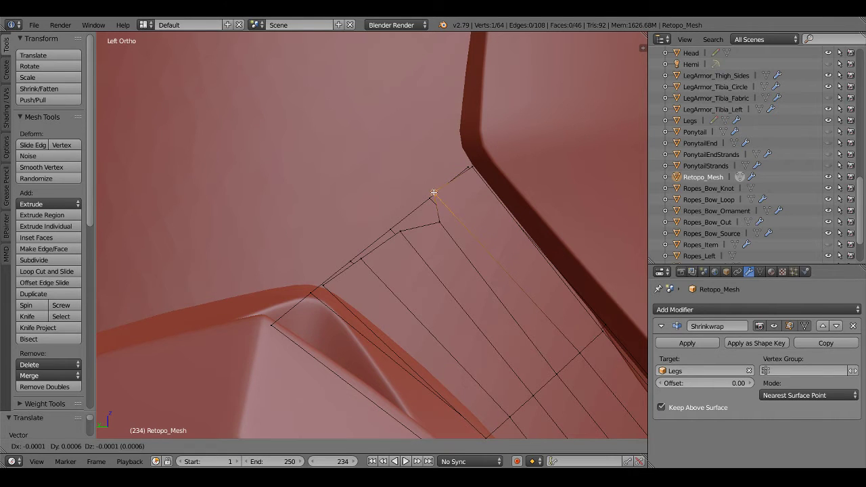
Move the middle and top corner edge vertices onto the rim, then deselect all
right_click(360, 258)
key("g")
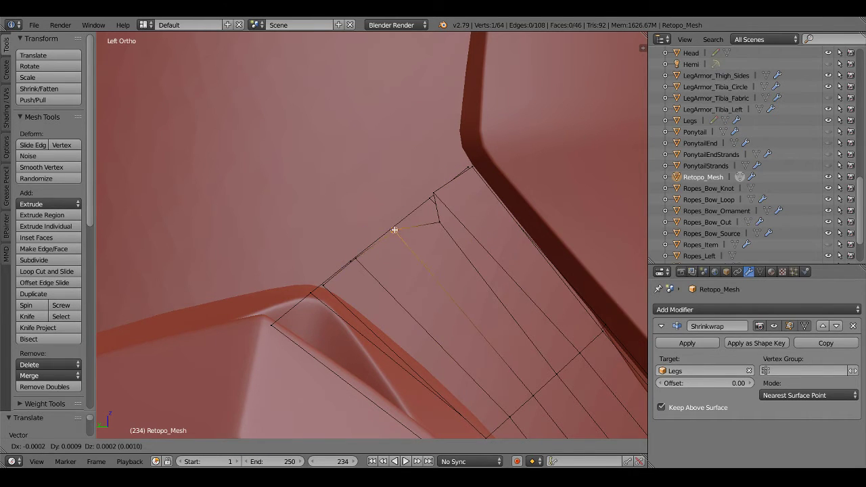
left_click(391, 229)
right_click(440, 222)
key("g")
left_click(415, 209)
right_click(391, 229)
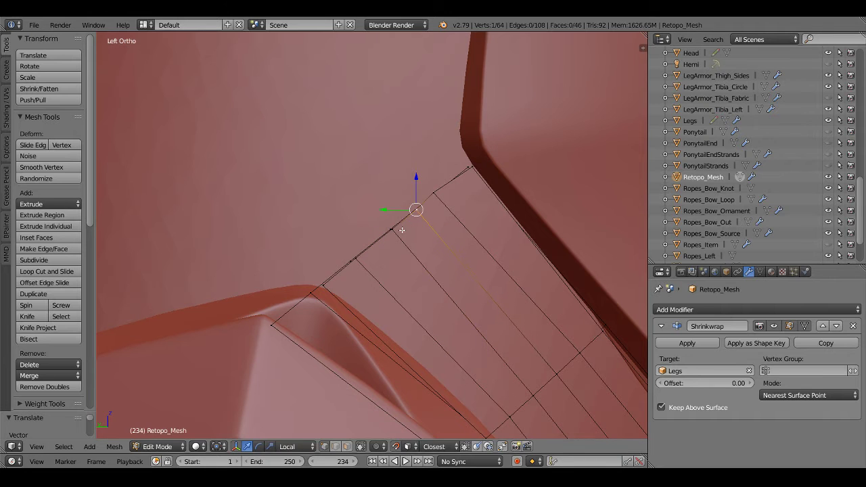
key("g")
left_click(386, 234)
right_click(433, 191)
key("g")
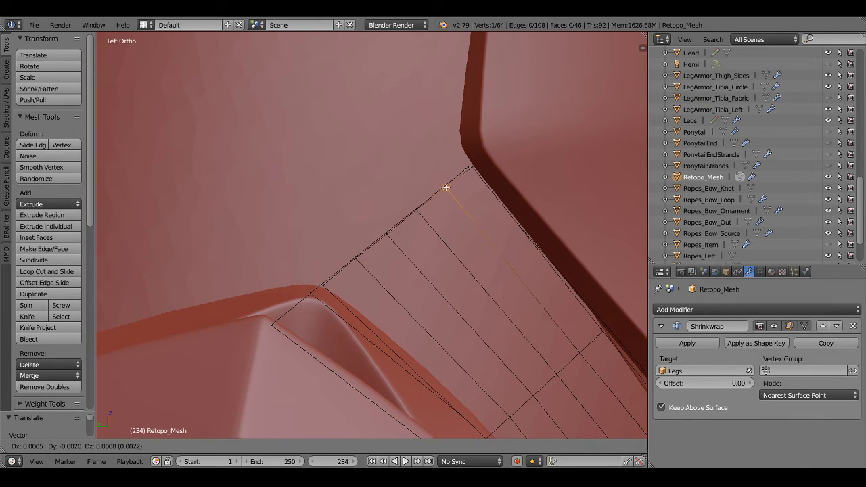
left_click(444, 187)
key("a")
mouse_move(443, 187)
middle_mouse_down()
mouse_move(440, 277)
mouse_move(399, 270)
middle_mouse_up()
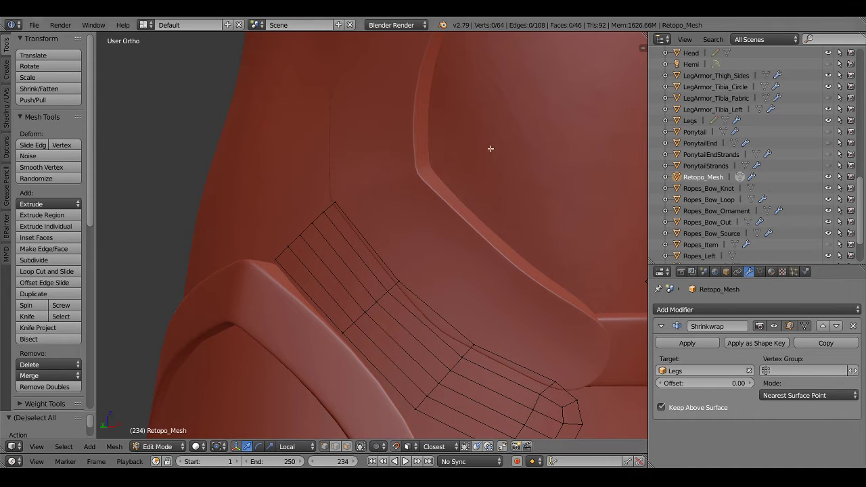
Select the whole left connector piece and flip its normals
scroll(421, 315, "down", 2)
scroll(421, 315, "down", 2)
middle_click_drag(422, 338, 324, 256, "shift")
scroll(324, 256, "up", 1)
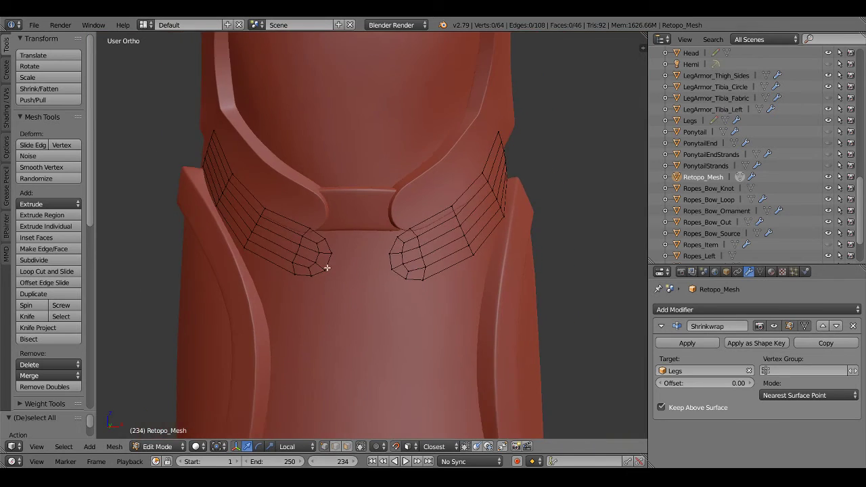
key("Tab")
mouse_move(334, 386)
middle_mouse_down("shift")
mouse_move(425, 311)
mouse_move(339, 321)
middle_mouse_up("shift")
key("Tab")
key("Tab")
key("Tab")
key("a")
key("l")
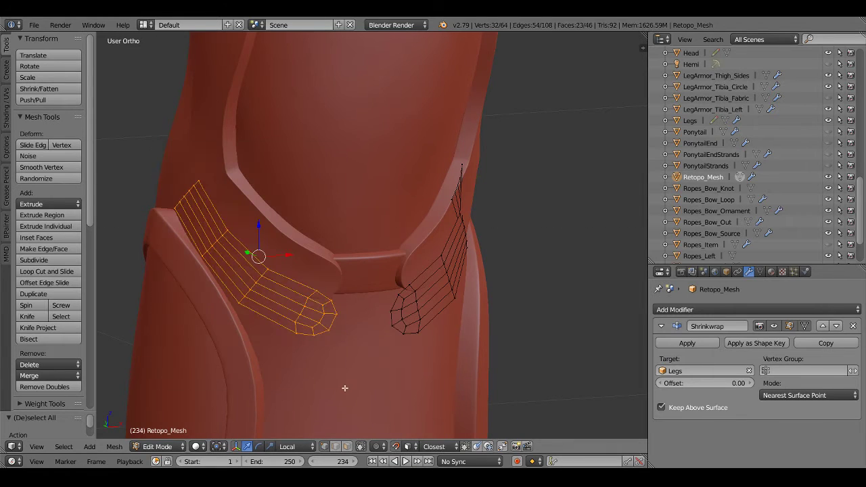
key("space")
type("flip normals")
key("Return")
Apply the Shrinkwrap and add a Solidify modifier with -0.01 thickness
key("Tab")
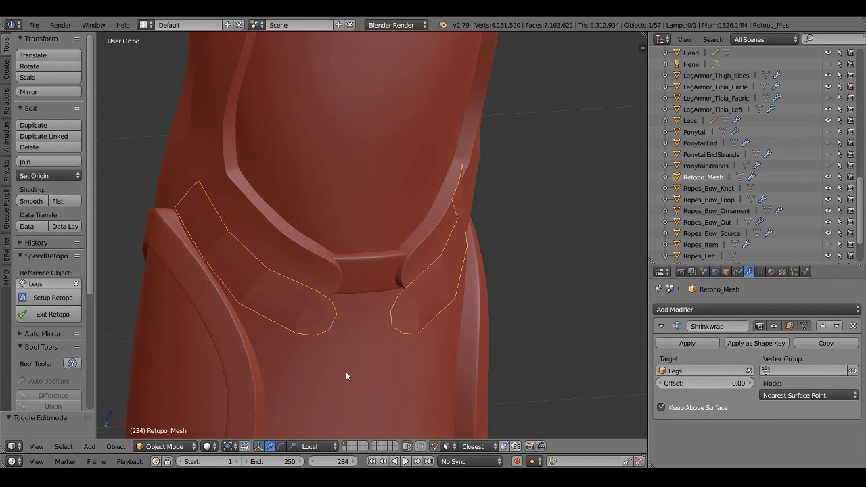
left_click(676, 344)
left_click(686, 309)
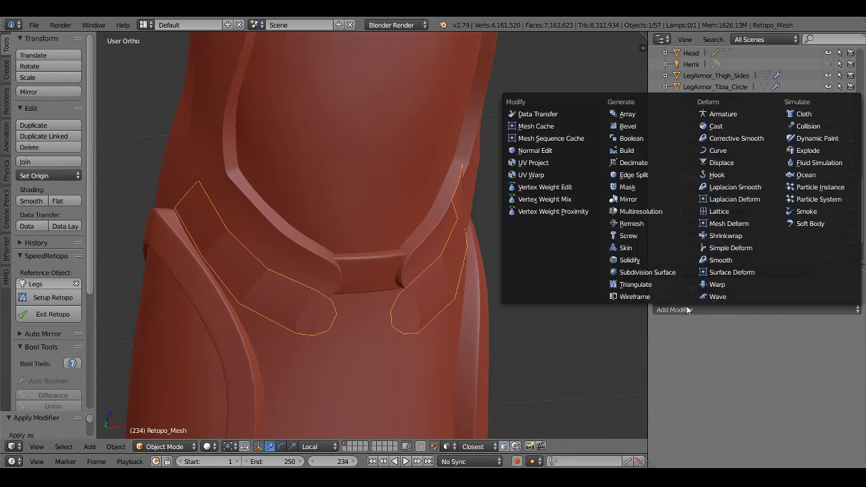
left_click(629, 260)
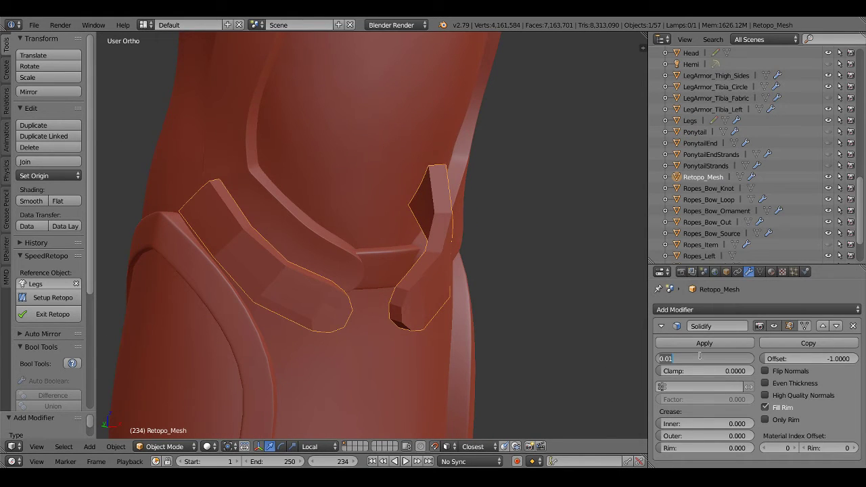
type("-0.01")
key("Return")
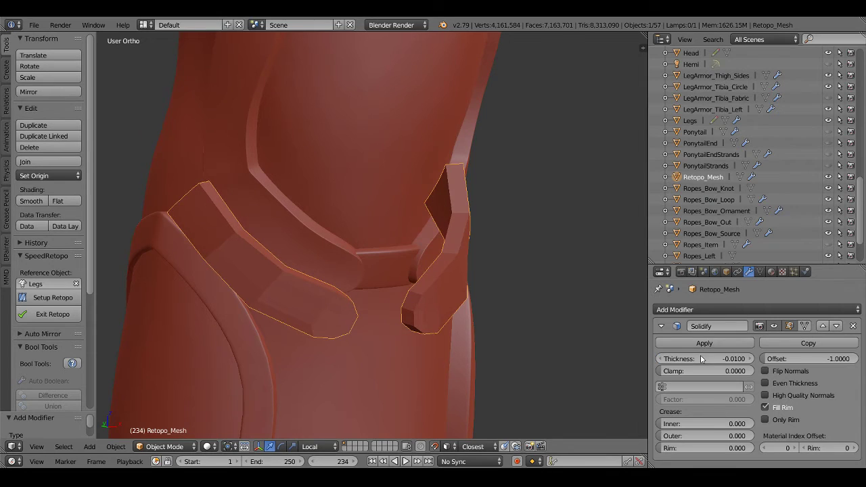
Turn off X-Ray in the object display settings so the belt stops showing through
mouse_move(387, 292)
middle_mouse_down()
mouse_move(391, 273)
mouse_move(521, 284)
mouse_move(516, 291)
mouse_move(524, 277)
middle_mouse_up()
left_click(726, 271)
left_click(759, 358)
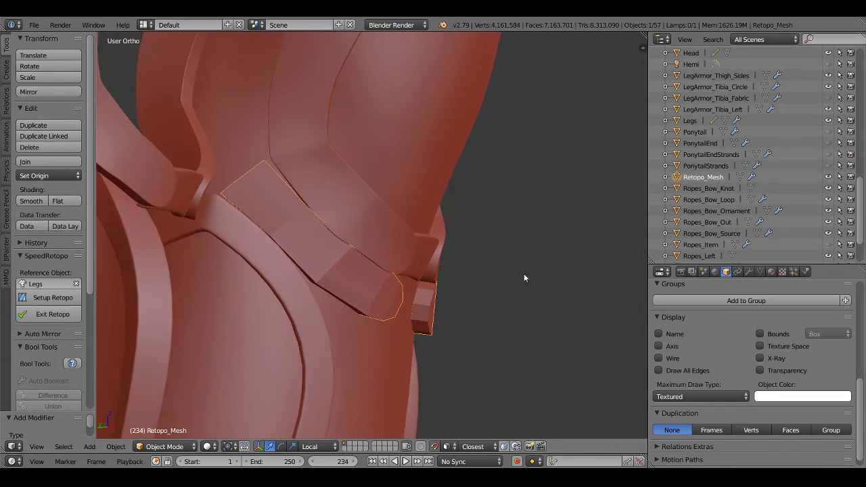
Move the vertex at the connector strip's top corner to a new position
key("Tab")
scroll(331, 186, "up", 1)
scroll(302, 181, "up", 2)
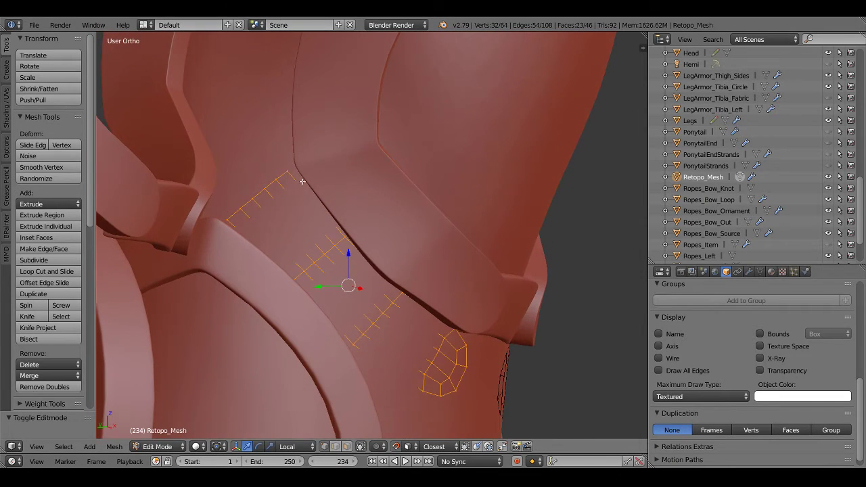
key("Tab")
mouse_move(316, 180)
middle_mouse_down()
mouse_move(315, 197)
mouse_move(286, 203)
middle_mouse_up()
key("Tab")
right_click(288, 202)
key("g")
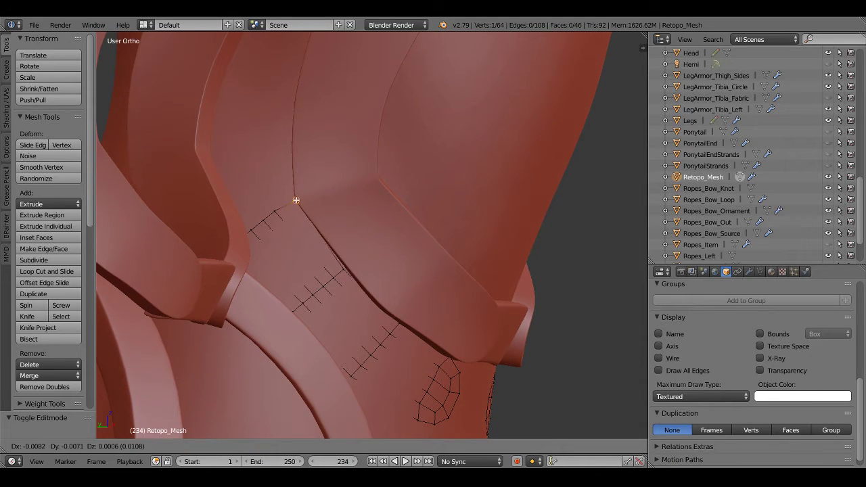
left_click(292, 201)
Nudge the corner vertex once more after checking it, then deselect everything
key("Tab")
mouse_move(313, 236)
middle_mouse_down()
mouse_move(376, 287)
mouse_move(367, 292)
mouse_move(316, 222)
mouse_move(318, 235)
mouse_move(497, 326)
mouse_move(397, 329)
mouse_move(493, 315)
mouse_move(438, 317)
mouse_move(472, 340)
mouse_move(508, 317)
mouse_move(522, 324)
middle_mouse_up()
key("Tab")
key("g")
left_click(320, 221)
key("a")
Inspect the solidified connector pieces from the front view
key("Tab")
key("KP_1")
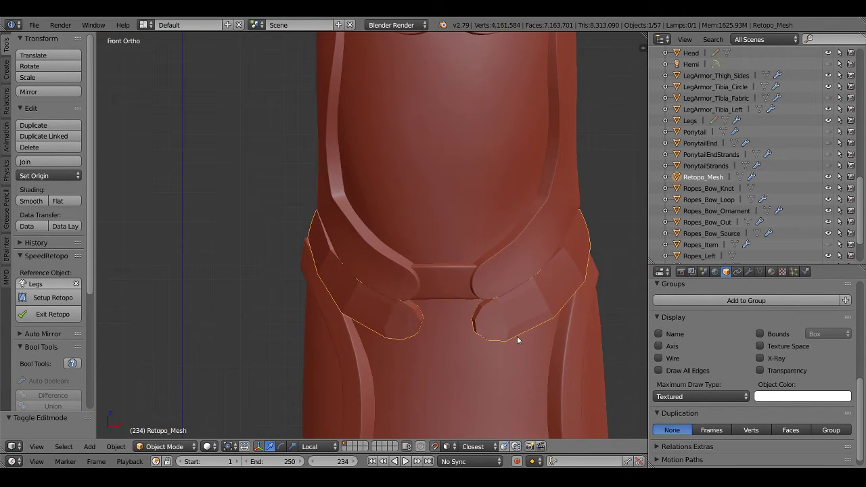
scroll(521, 319, "up", 3)
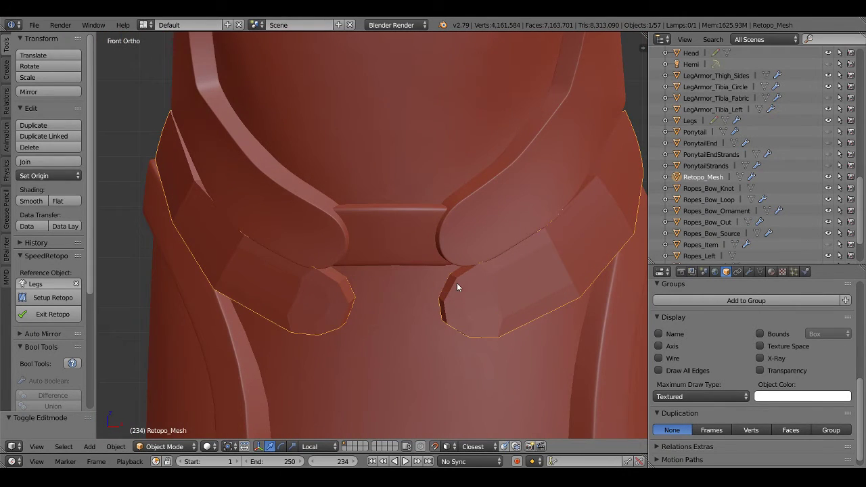
scroll(456, 282, "down", 4)
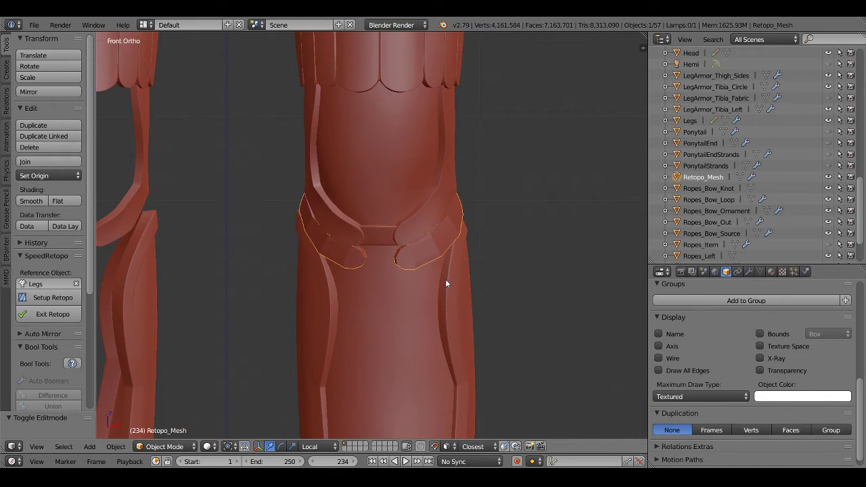
mouse_move(445, 279)
middle_mouse_down()
mouse_move(460, 228)
mouse_move(447, 248)
mouse_move(457, 299)
middle_mouse_up()
key("Tab")
scroll(439, 286, "up", 3)
Apply the Solidify modifier on Retopo_Mesh
scroll(467, 274, "up", 2)
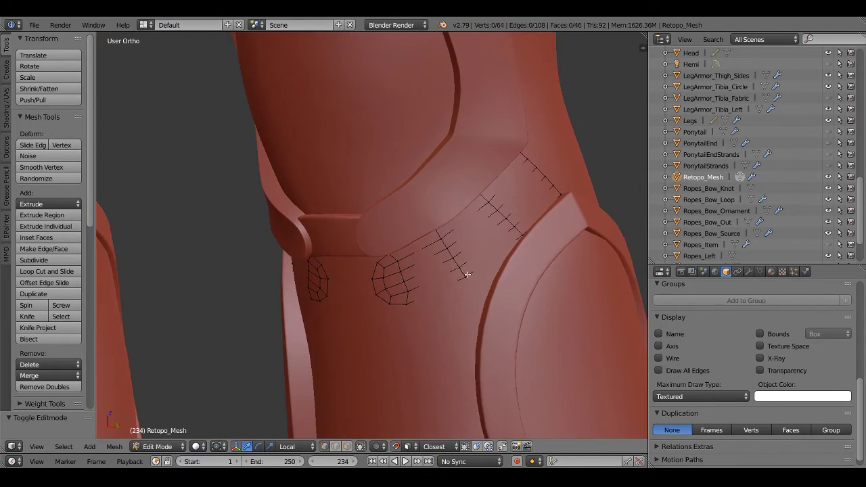
scroll(467, 274, "down", 2)
key("Tab")
left_click(749, 272)
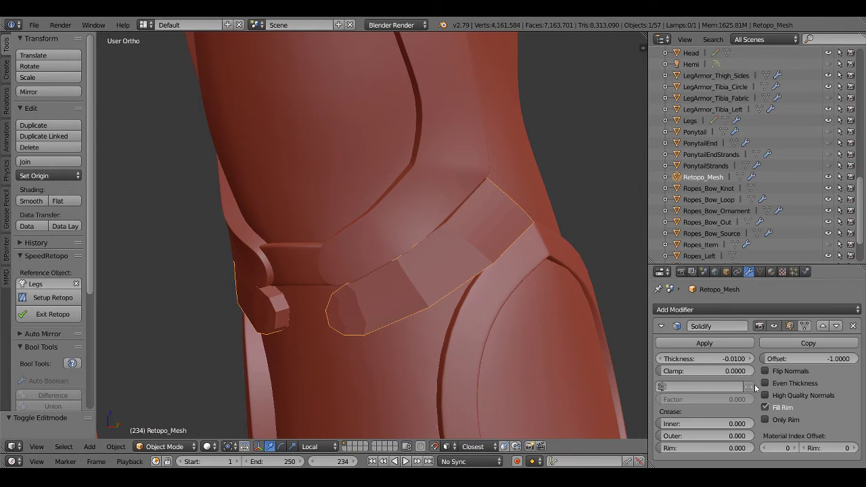
middle_click_drag(386, 314, 458, 278)
left_click(703, 343)
Switch to vertex selection and select the right piece's boundary edge loops
key("Tab")
scroll(458, 278, "up", 2)
key("ctrl+Tab")
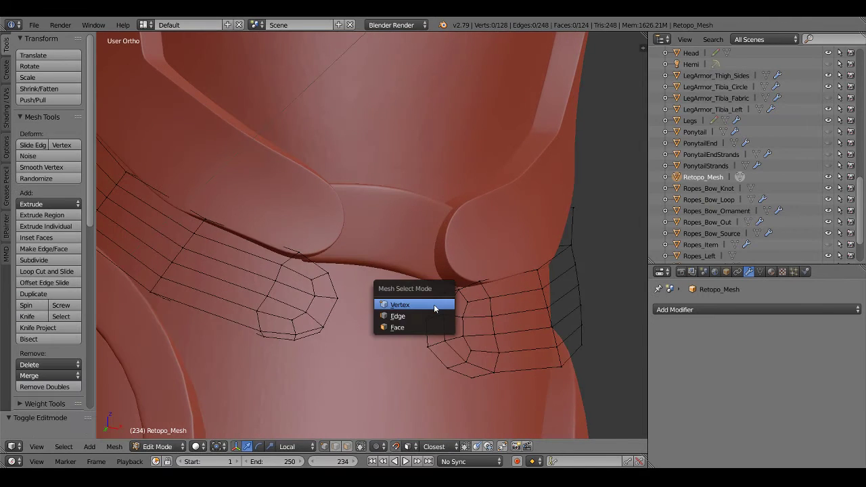
left_click(430, 313)
right_click(433, 304, "alt")
right_click(451, 307, "alt+shift")
middle_click_drag(451, 307, 389, 355)
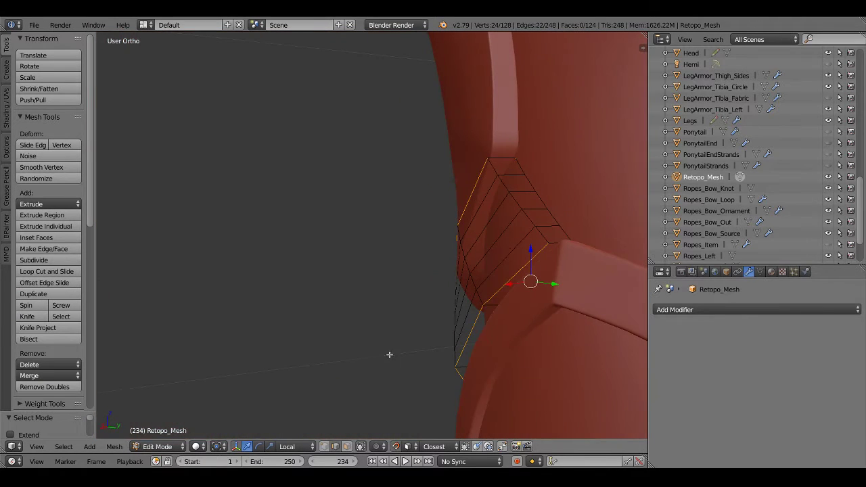
right_click(532, 196, "alt+shift")
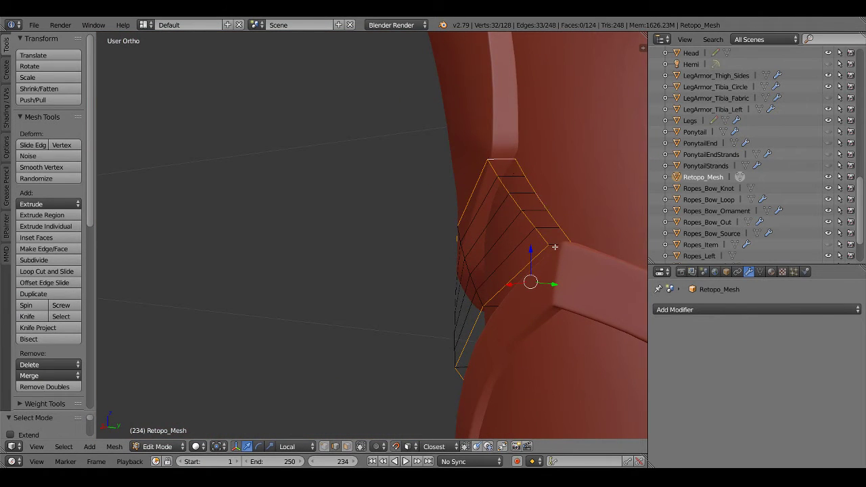
Add the left piece's boundary loop and another patch edge to the selection
mouse_move(555, 246)
middle_mouse_down()
mouse_move(439, 286)
mouse_move(281, 385)
mouse_move(359, 279)
mouse_move(299, 244)
mouse_move(237, 270)
mouse_move(347, 302)
middle_mouse_up()
right_click(285, 251, "alt+shift")
right_click(285, 251, "alt+shift")
right_click(313, 272, "alt+shift")
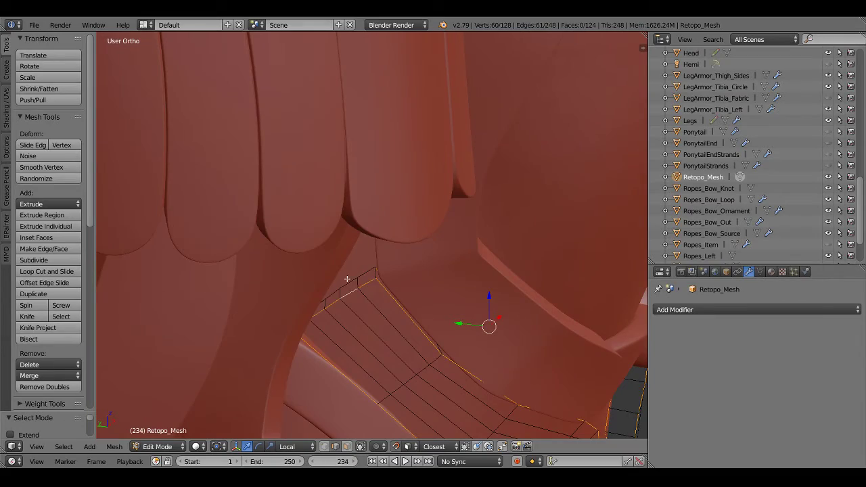
right_click(375, 273, "shift")
mouse_move(375, 274)
middle_mouse_down()
mouse_move(362, 313)
mouse_move(541, 305)
middle_mouse_up()
key("z")
key("z")
left_click(676, 309)
Add a Subdivision Surface modifier to Retopo_Mesh
left_click(659, 285)
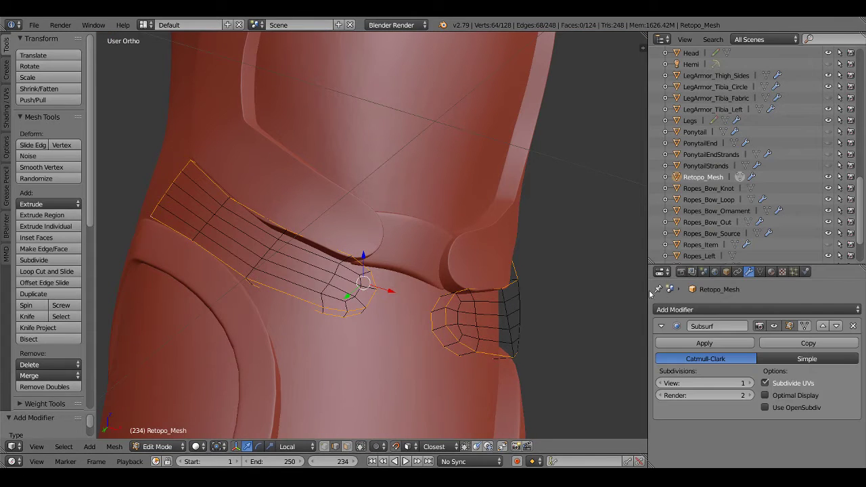
key("n")
scroll(583, 375, "down", 10)
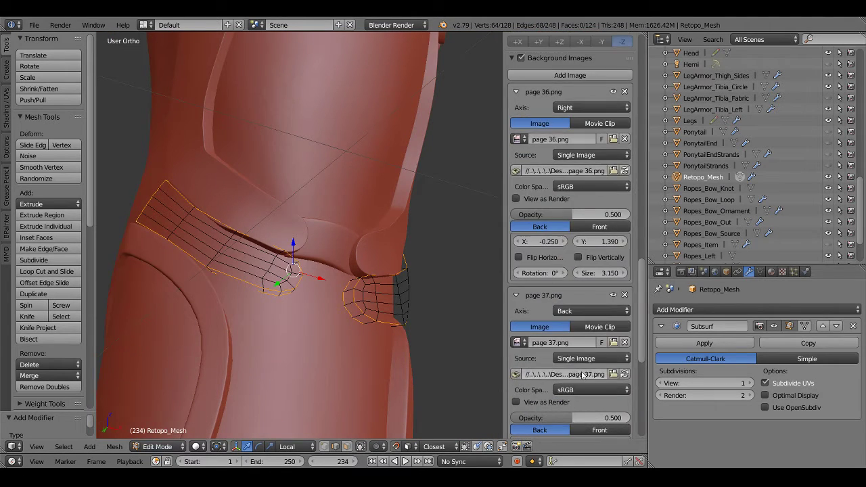
scroll(583, 376, "up", 10)
scroll(531, 175, "up", 4)
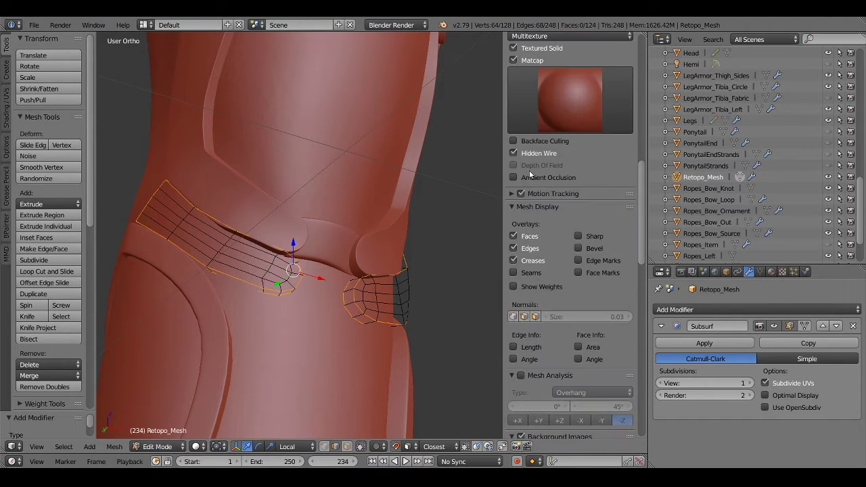
scroll(473, 301, "up", 3)
key("n")
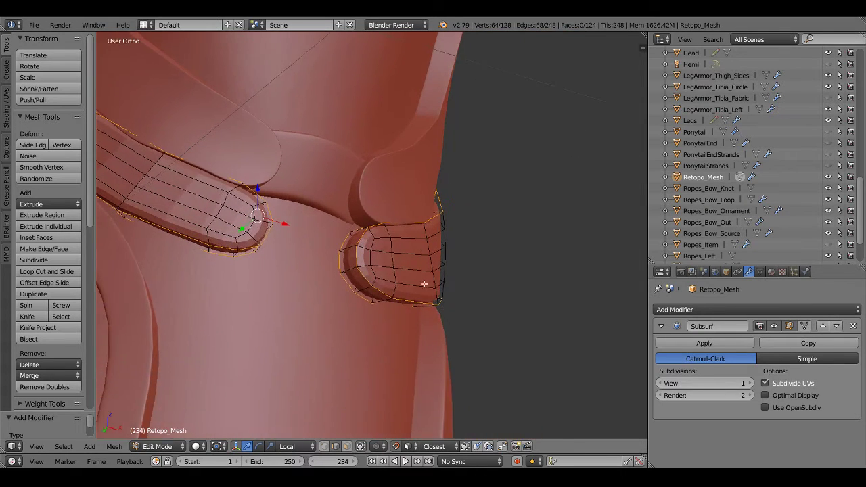
scroll(473, 301, "up", 2)
Bevel the selected rim edge loops with 3 segments, showing Subsurf on cage
key("ctrl+b")
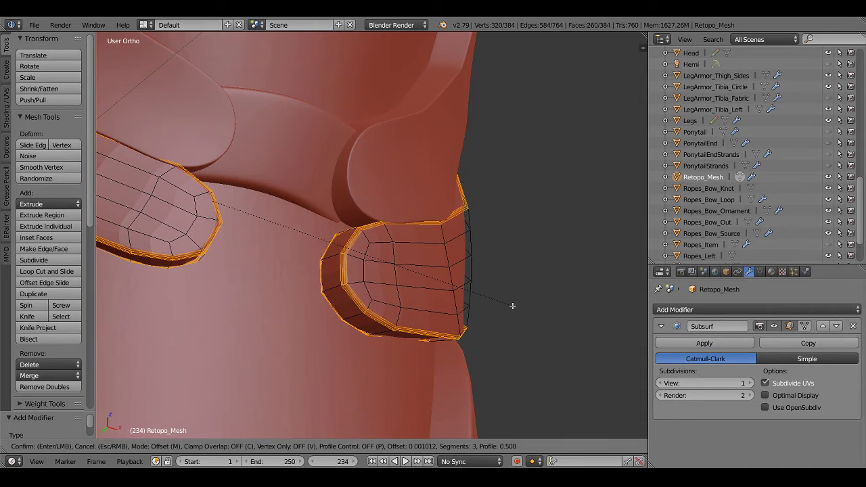
key("Escape")
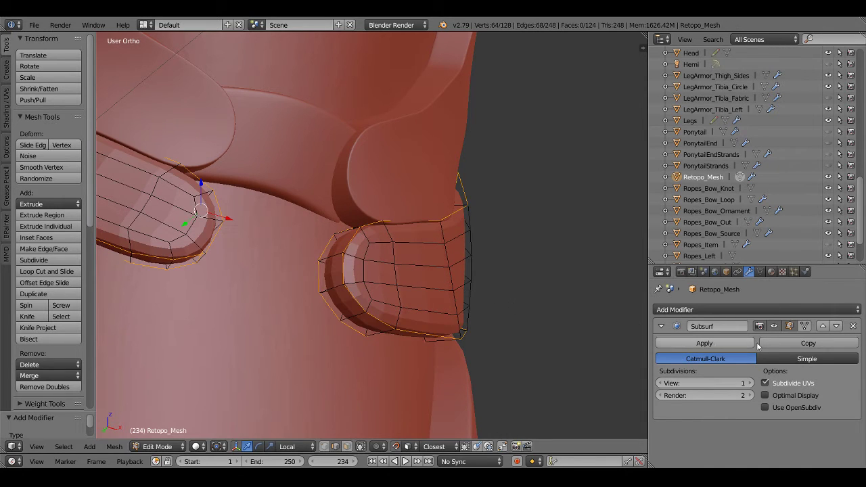
left_click(804, 326)
key("ctrl+b")
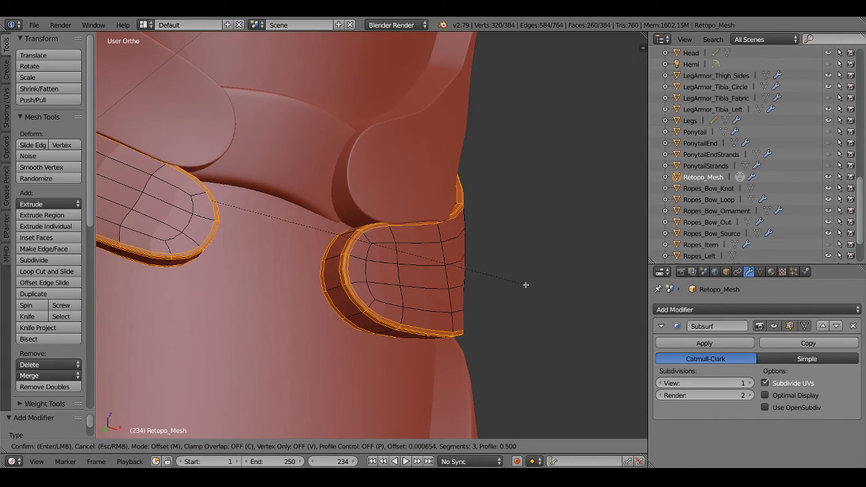
left_click(524, 284)
key("KP_1")
scroll(496, 289, "up", 2)
scroll(467, 323, "up", 2)
key("Tab")
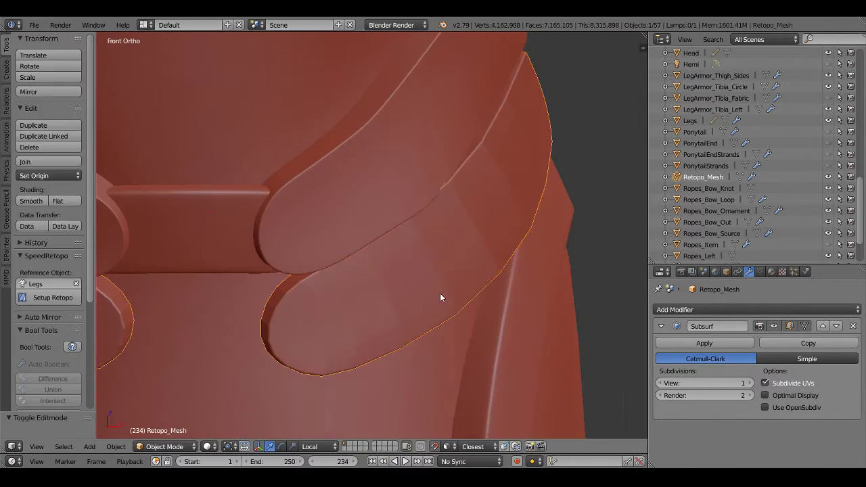
scroll(440, 293, "down", 3)
middle_click_drag(422, 292, 392, 297)
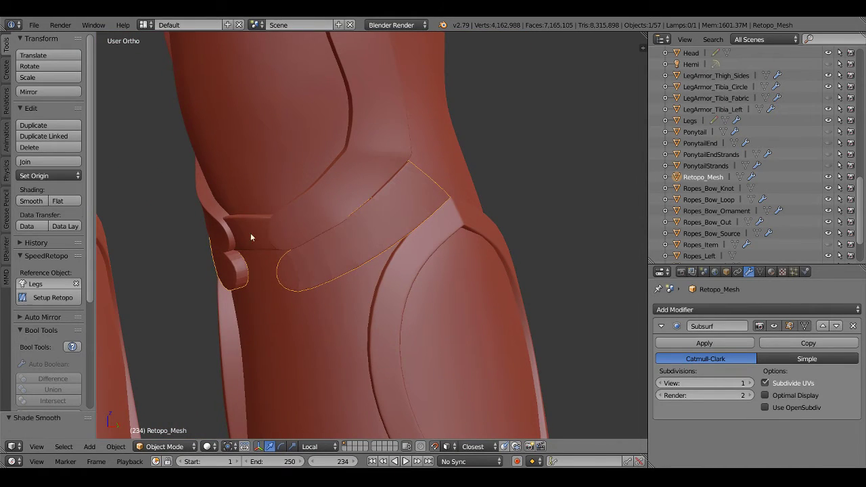
mouse_move(250, 237)
middle_mouse_down()
mouse_move(388, 240)
mouse_move(448, 253)
mouse_move(422, 211)
mouse_move(419, 185)
mouse_move(399, 222)
mouse_move(338, 257)
mouse_move(318, 251)
mouse_move(332, 247)
mouse_move(315, 250)
middle_mouse_up()
key("z")
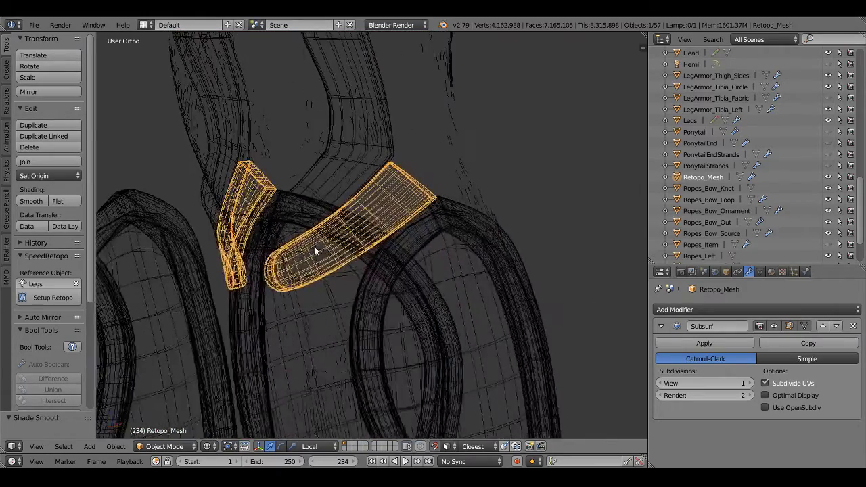
key("z")
scroll(315, 247, "up", 3)
scroll(361, 192, "up", 2)
mouse_move(367, 174)
middle_mouse_down()
mouse_move(398, 226)
mouse_move(425, 215)
middle_mouse_up()
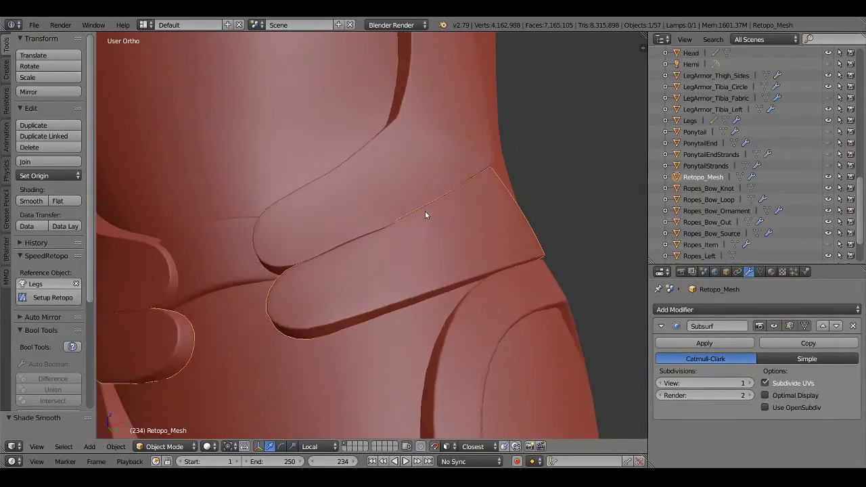
key("KP_1")
scroll(456, 234, "down", 2)
scroll(432, 261, "down", 2)
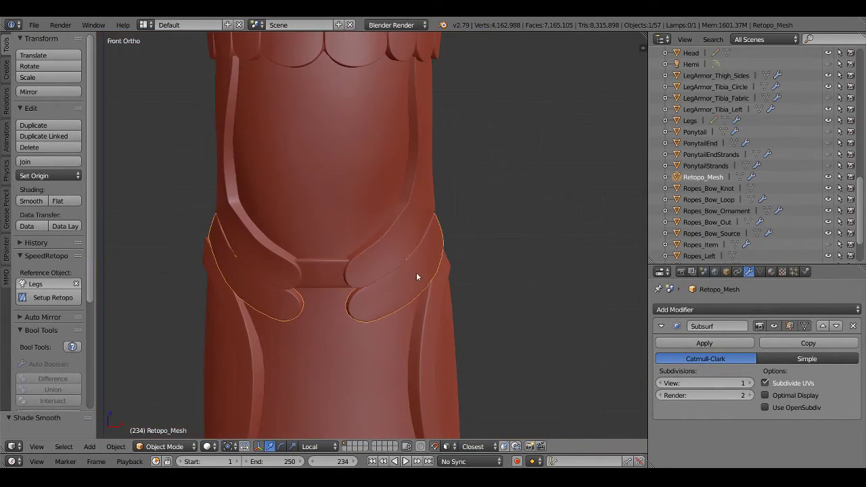
mouse_move(415, 272)
middle_mouse_down()
mouse_move(527, 272)
mouse_move(393, 268)
mouse_move(402, 284)
mouse_move(457, 300)
mouse_move(471, 265)
mouse_move(476, 291)
mouse_move(453, 308)
mouse_move(466, 324)
middle_mouse_up()
key("Tab")
scroll(393, 267, "down", 3)
key("Tab")
scroll(417, 291, "up", 3)
Box-select the tips of both connector pieces in front wireframe view
key("Tab")
key("KP_1")
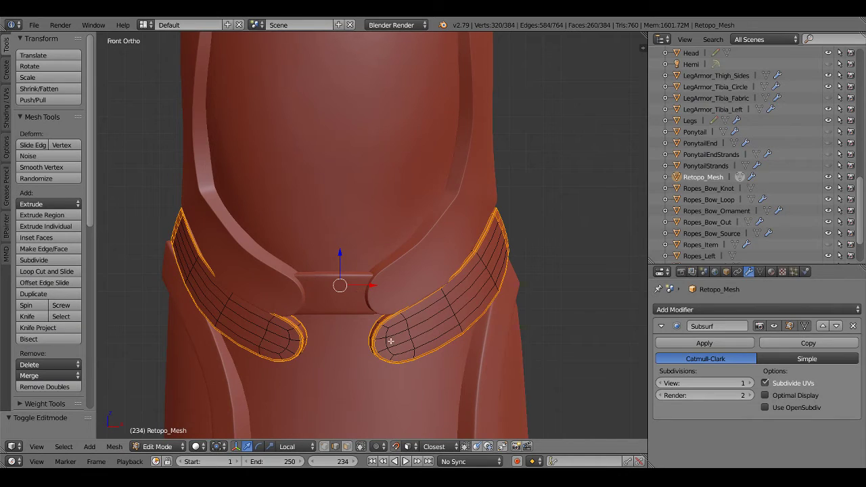
key("z")
key("a")
key("b")
left_click_drag(334, 265, 416, 403)
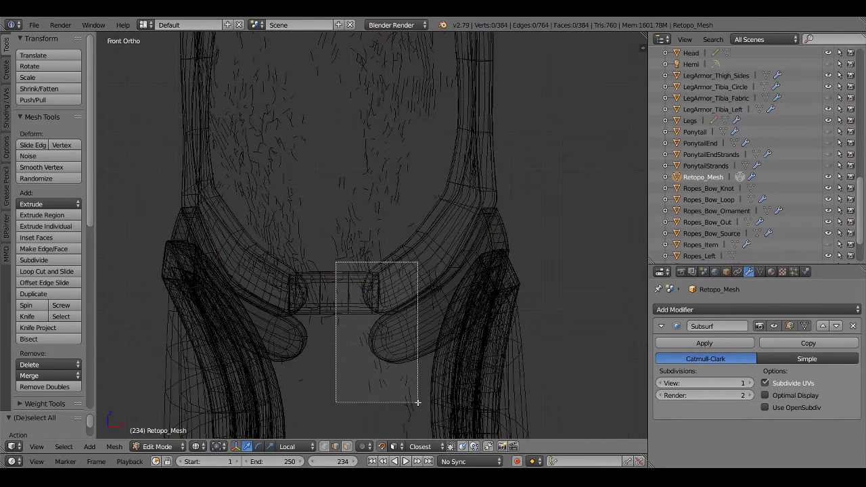
key("ctrl+Tab")
left_click(371, 331)
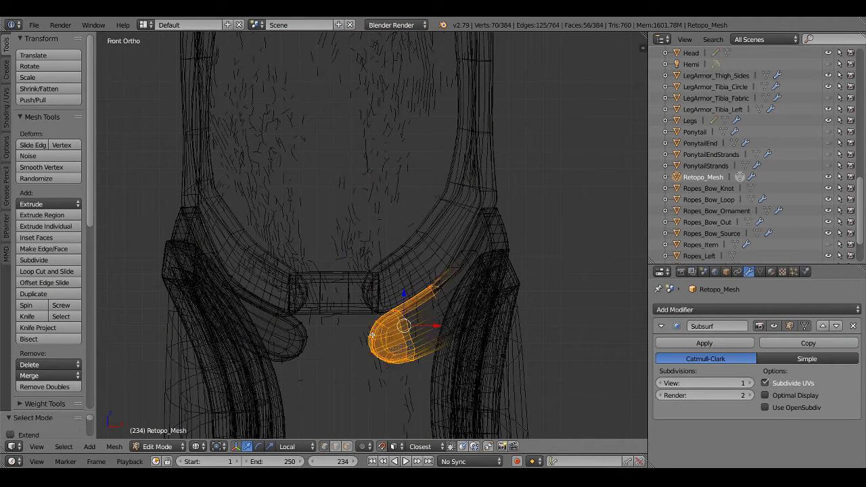
key("a")
key("b")
left_click_drag(356, 300, 421, 384)
key("b")
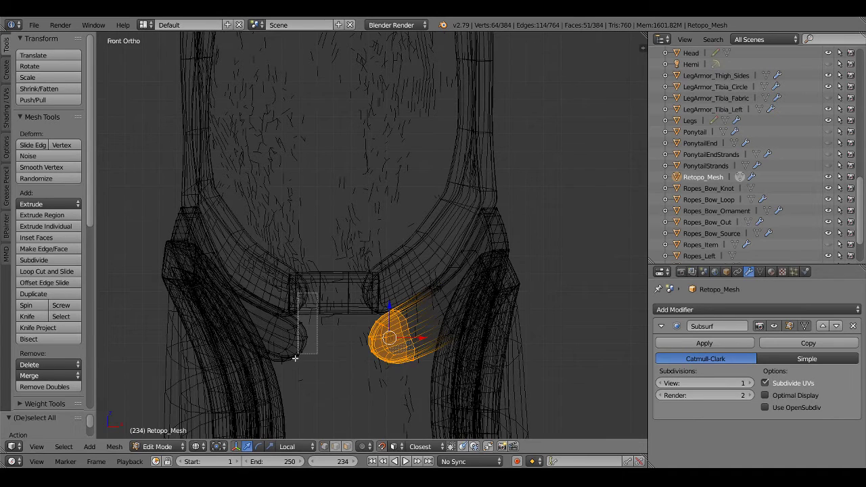
left_click_drag(238, 292, 318, 396)
key("b")
Move the selected tips slightly up and back down along Z
key("z")
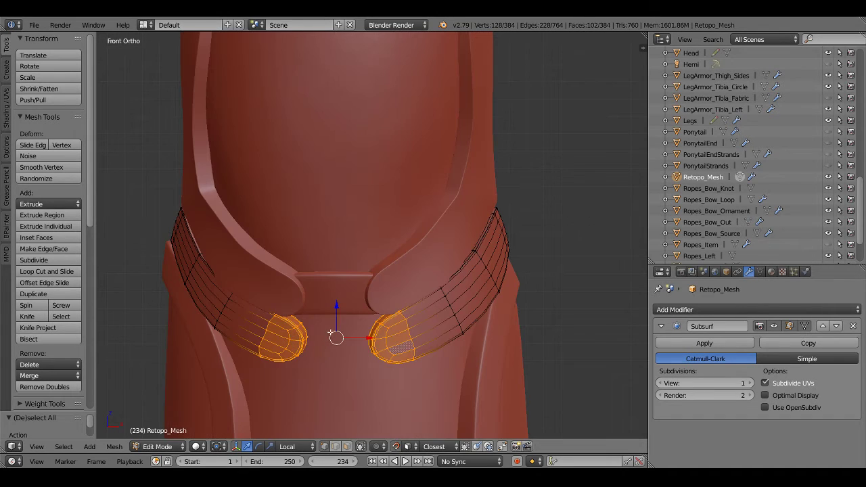
left_click_drag(334, 307, 335, 309)
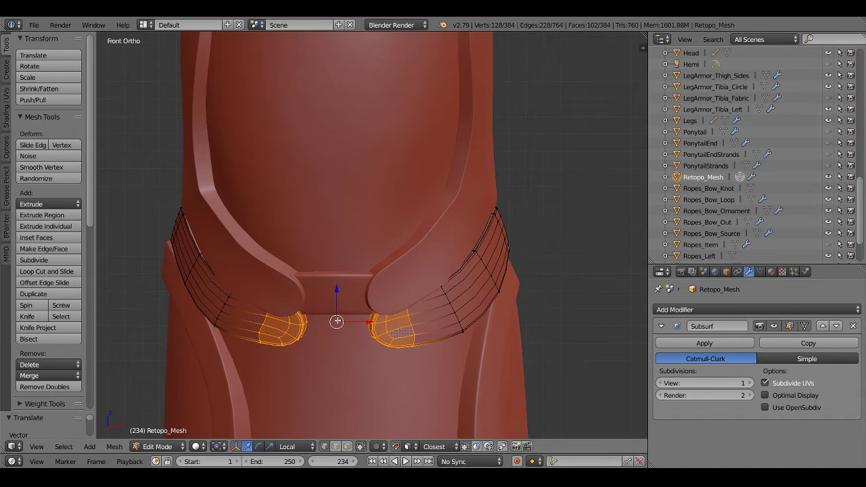
left_click_drag(338, 320, 337, 313)
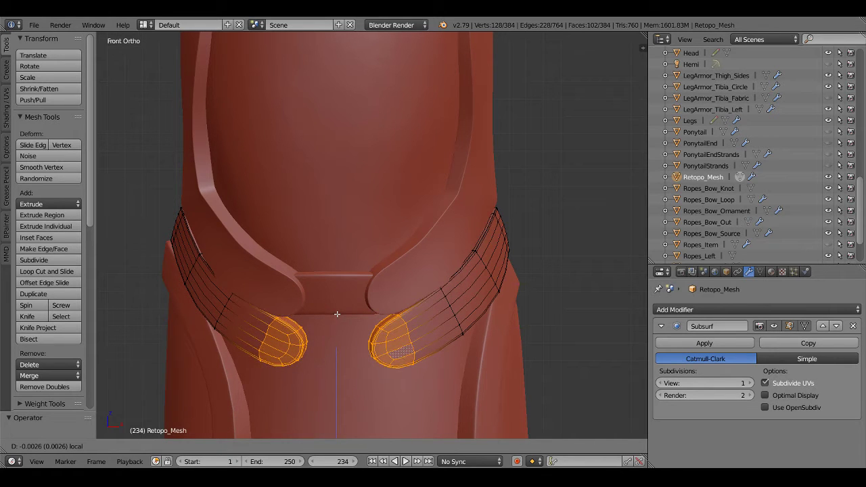
Select an edge loop on the right band and nudge it 0.0018 along its local axis
middle_click_drag(337, 314, 352, 331)
right_click(439, 288, "alt")
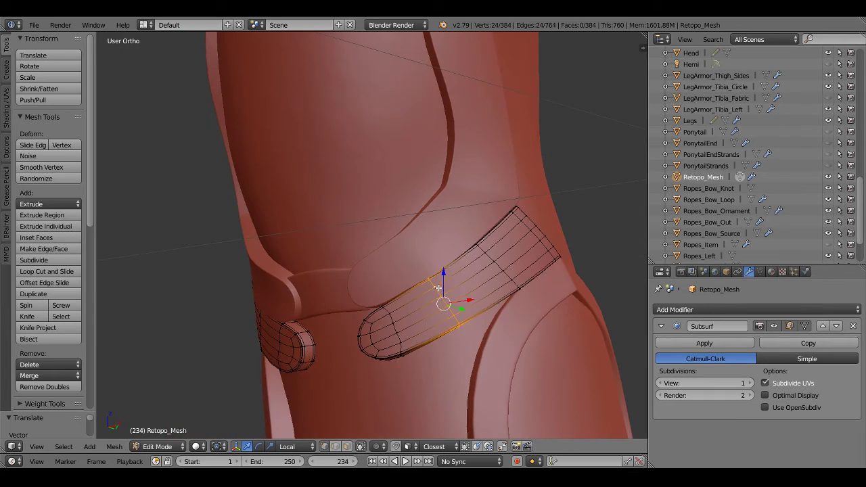
middle_click_drag(438, 288, 332, 304)
key("KP_1")
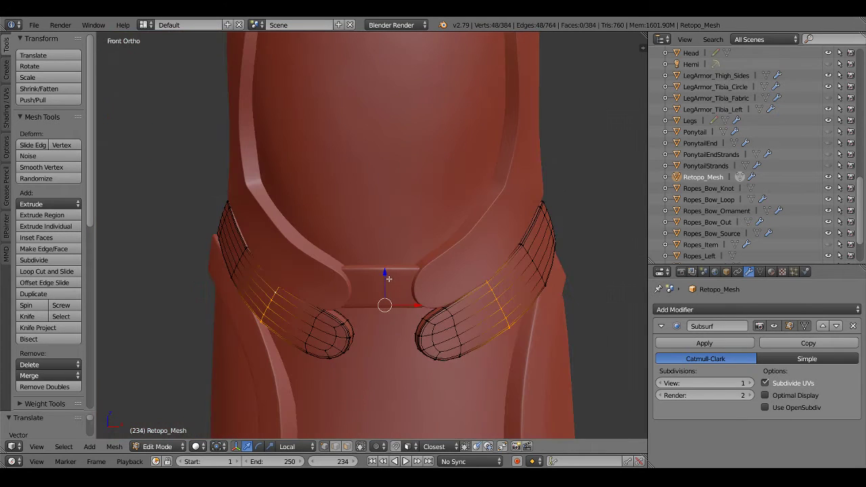
left_click_drag(386, 274, 384, 275)
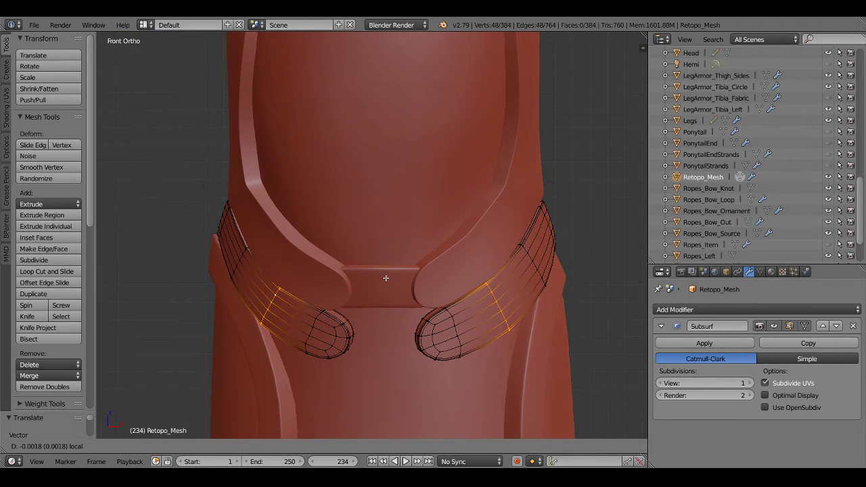
mouse_move(391, 280)
middle_mouse_down()
mouse_move(424, 338)
mouse_move(494, 247)
mouse_move(526, 247)
mouse_move(521, 264)
mouse_move(456, 311)
mouse_move(520, 317)
mouse_move(479, 332)
mouse_move(304, 315)
mouse_move(273, 323)
mouse_move(349, 320)
mouse_move(315, 326)
middle_mouse_up()
key("a")
key("Tab")
key("Tab")
key("Tab")
key("a")
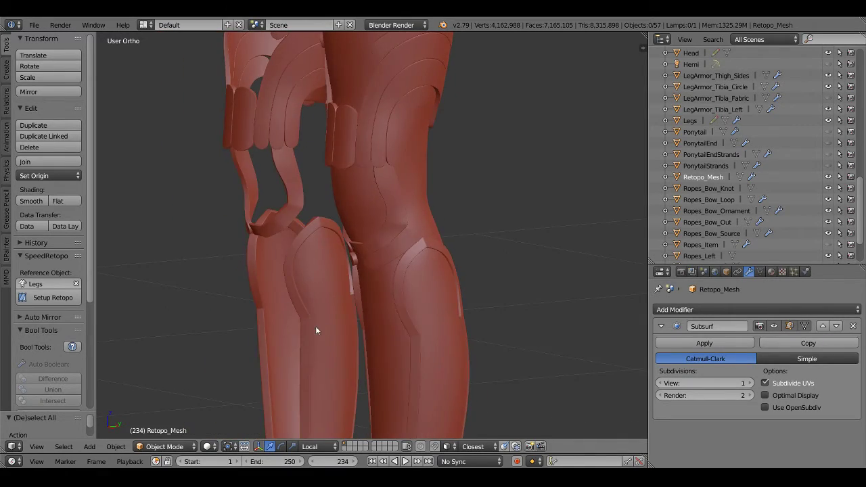
Switch to wireframe and enter edit mode on LegArmor_Thigh_Sides
scroll(389, 264, "up", 4)
mouse_move(390, 268)
middle_mouse_down()
mouse_move(455, 256)
mouse_move(406, 171)
mouse_move(407, 267)
mouse_move(440, 271)
mouse_move(489, 320)
mouse_move(471, 298)
mouse_move(482, 297)
mouse_move(412, 313)
mouse_move(386, 224)
middle_mouse_up()
key("Tab")
key("z")
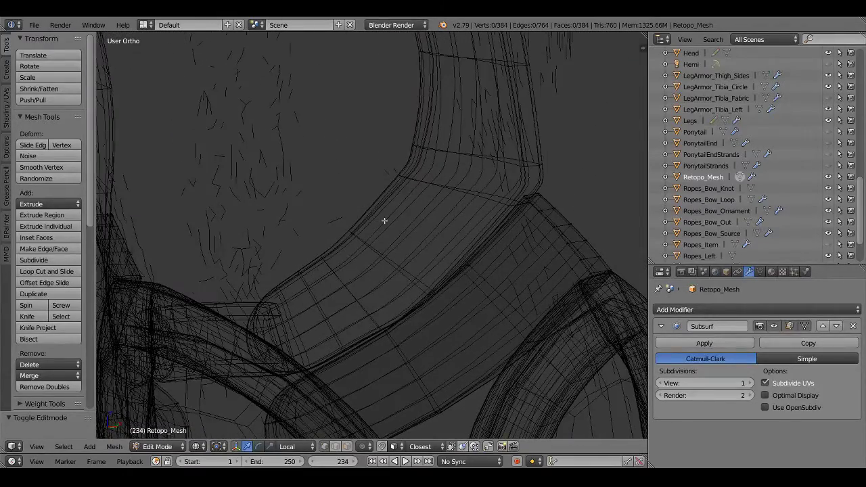
scroll(712, 77, "up", 1)
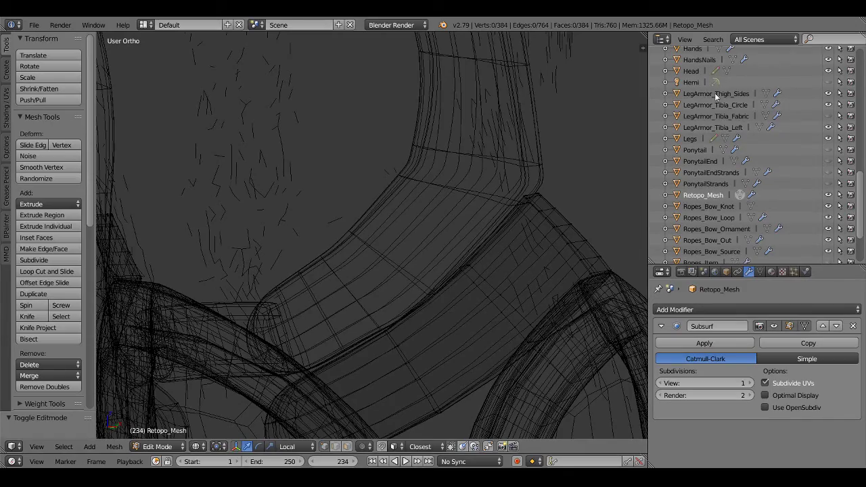
left_click(715, 93)
key("Tab")
mouse_move(431, 286)
middle_mouse_down()
mouse_move(433, 269)
mouse_move(423, 291)
mouse_move(412, 286)
mouse_move(568, 293)
middle_mouse_up()
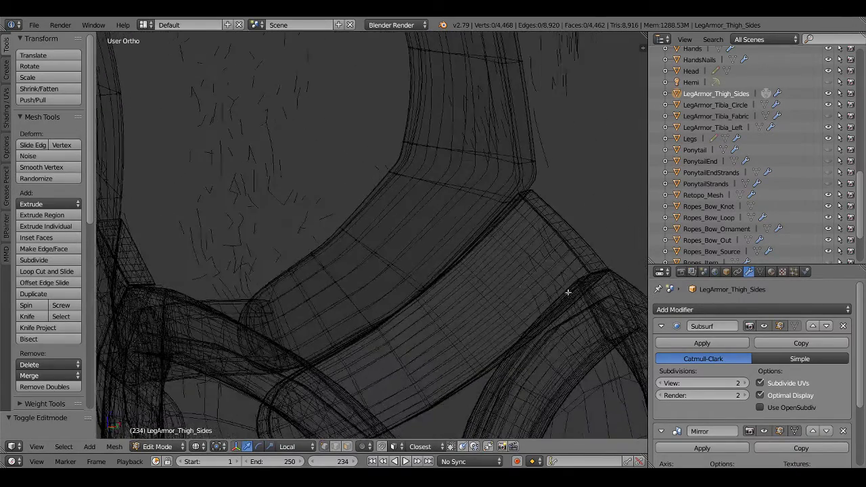
scroll(702, 211, "down", 3)
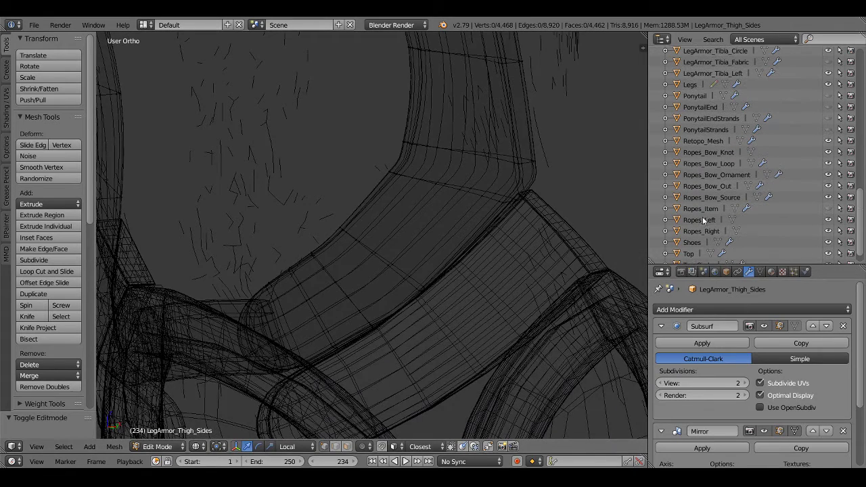
Enable Optimal Display on Retopo_Mesh's Subsurf, then re-enter editing on LegArmor_Thigh_Sides
left_click(705, 140)
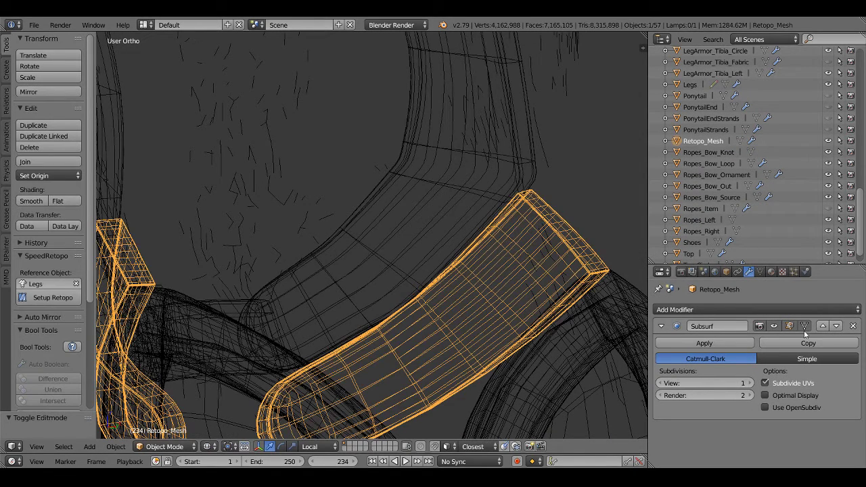
left_click(786, 397)
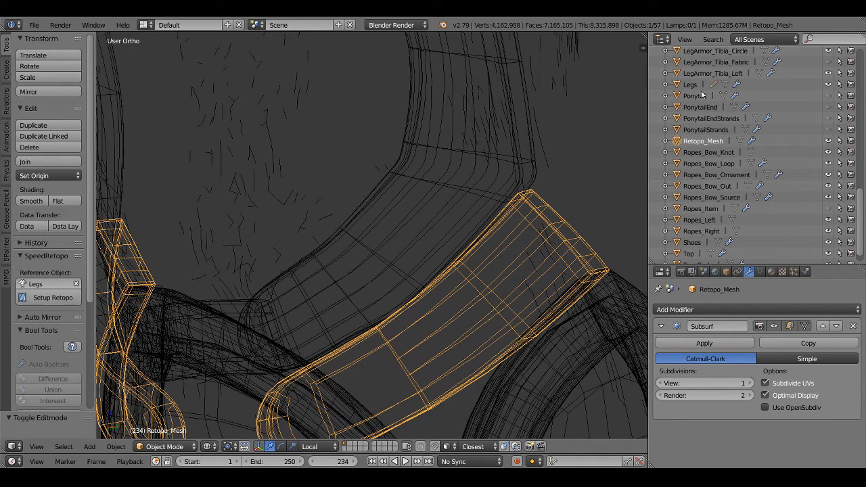
scroll(717, 59, "up", 1)
left_click(719, 58)
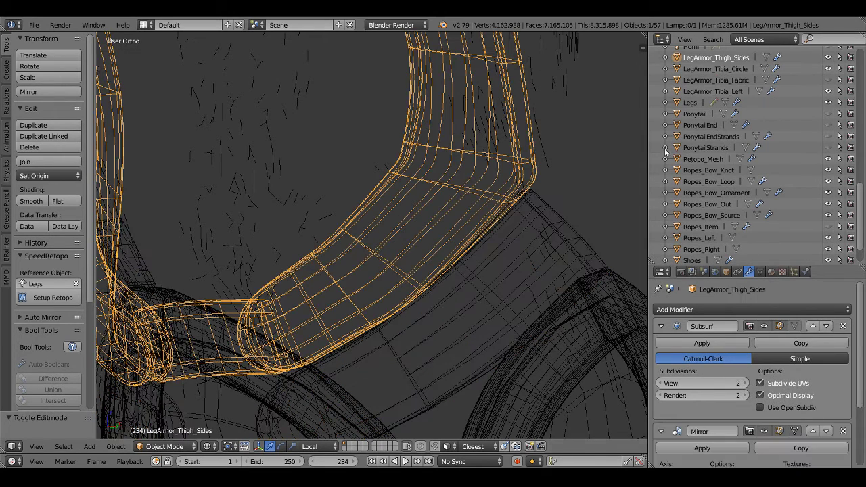
key("Tab")
mouse_move(440, 308)
middle_mouse_down("shift")
mouse_move(419, 263)
mouse_move(397, 266)
mouse_move(421, 261)
mouse_move(411, 262)
middle_mouse_up("shift")
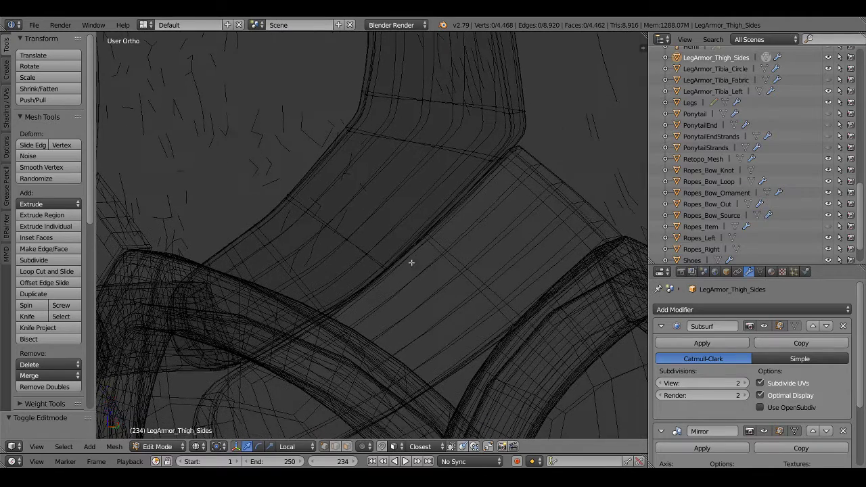
Add two trial edge loops across the LegArmor_Thigh_Sides strap, dissolving each one again
left_click(328, 183)
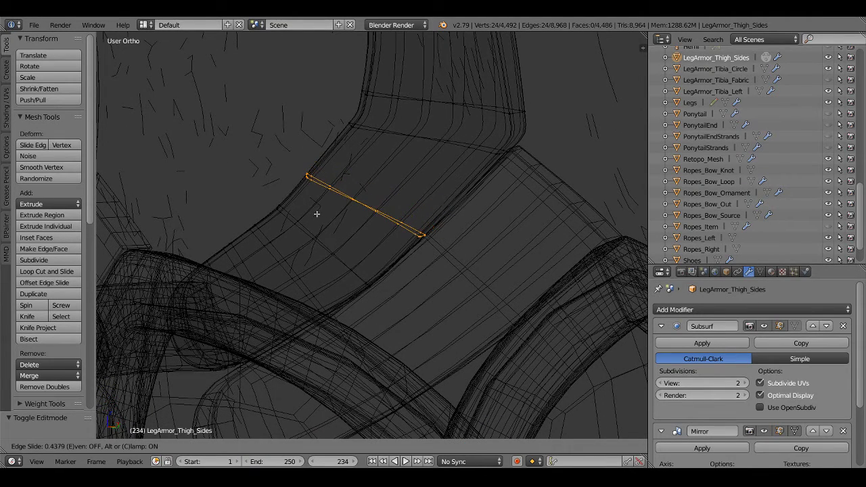
left_click(317, 214)
key("x")
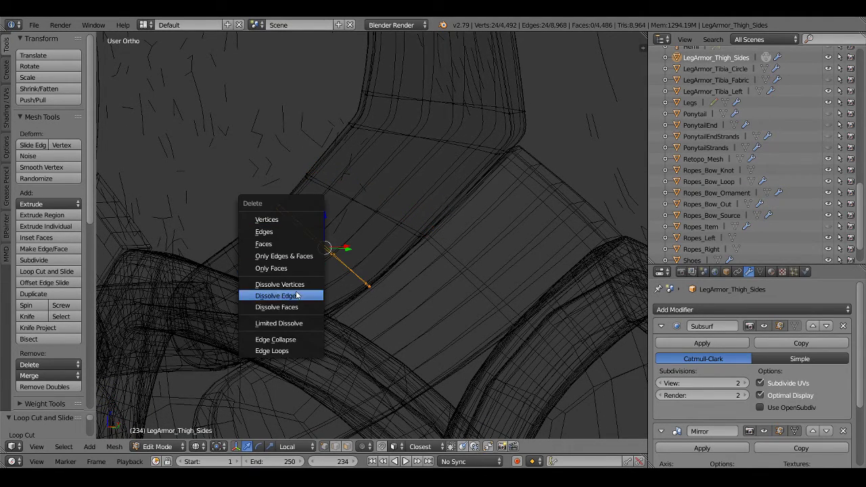
left_click(296, 295)
mouse_move(300, 280)
middle_mouse_down()
mouse_move(332, 273)
mouse_move(309, 286)
mouse_move(429, 286)
mouse_move(386, 273)
mouse_move(381, 241)
middle_mouse_up()
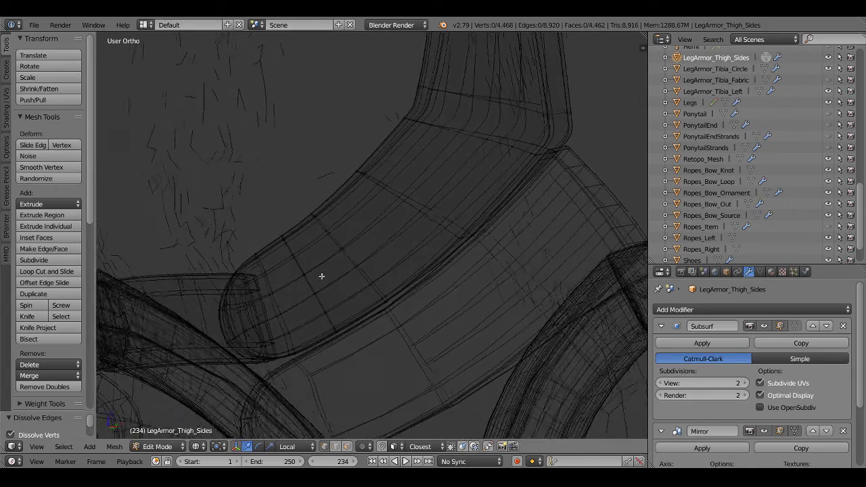
key("z")
key("z")
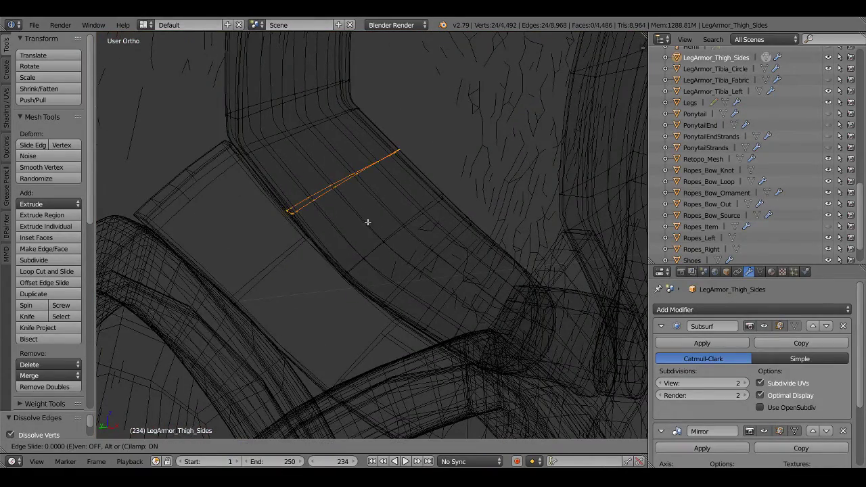
left_click(382, 236)
mouse_move(384, 240)
middle_mouse_down()
mouse_move(390, 246)
mouse_move(337, 271)
middle_mouse_up()
key("x")
left_click(381, 248)
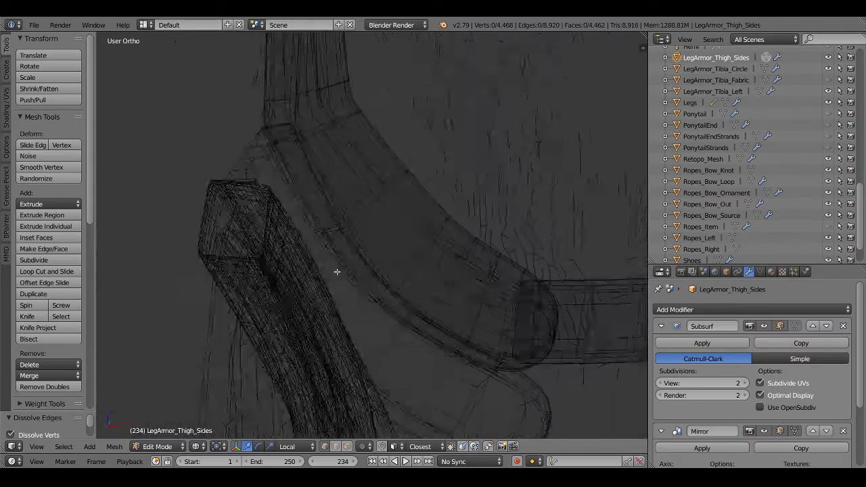
key("z")
Change the mesh selection mode and zoom in on the strap edge in wireframe
key("ctrl+Tab")
left_click(307, 299)
middle_click_drag(308, 299, 341, 278)
key("ctrl+Tab")
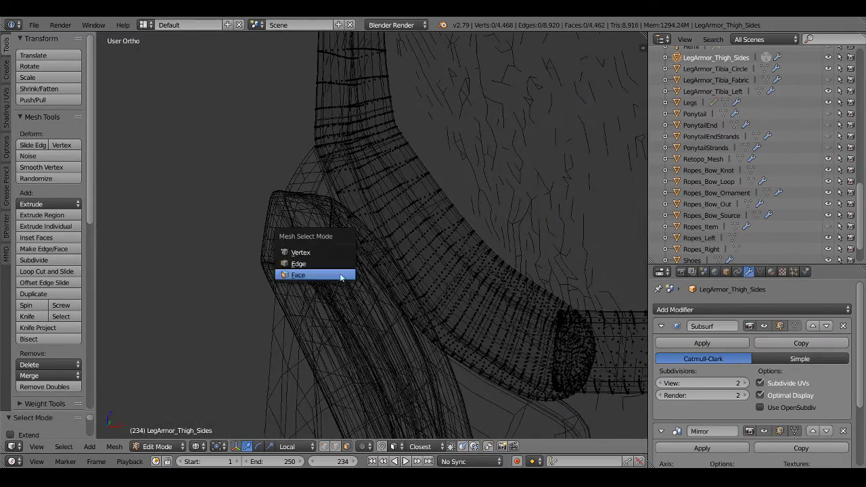
left_click(333, 264)
scroll(342, 261, "up", 3)
scroll(381, 288, "up", 3)
scroll(399, 278, "up", 2)
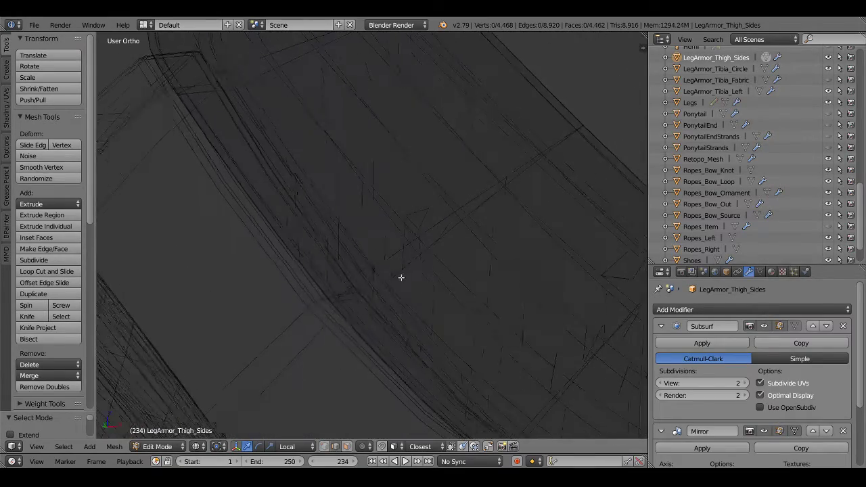
scroll(363, 284, "up", 2)
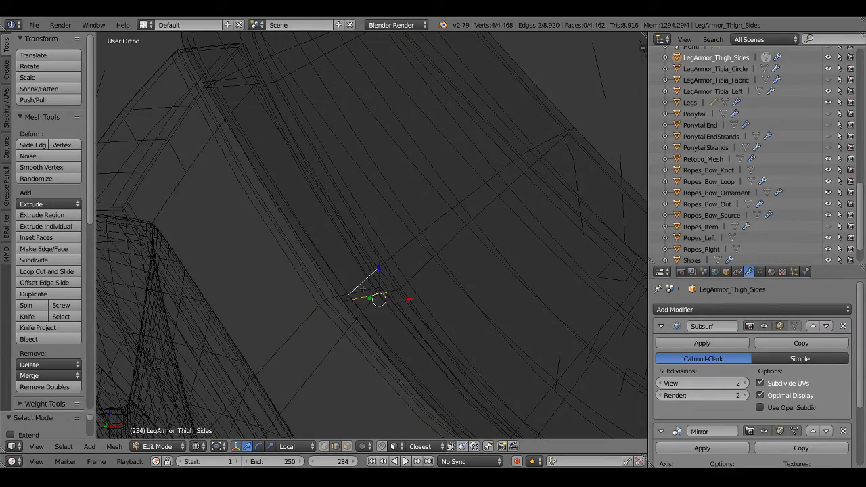
middle_click_drag(363, 288, 364, 313)
mouse_move(350, 281)
middle_mouse_down()
mouse_move(365, 295)
mouse_move(336, 303)
mouse_move(344, 270)
mouse_move(327, 273)
middle_mouse_up()
Undo the extra vertex pick, deselect everything, and make Retopo_Mesh the active object
right_click(367, 296, "shift")
key("ctrl+z")
key("ctrl+z")
scroll(348, 315, "up", 3)
mouse_move(308, 322)
middle_mouse_down()
mouse_move(321, 305)
mouse_move(307, 330)
mouse_move(317, 315)
mouse_move(316, 326)
middle_mouse_up()
key("a")
scroll(309, 336, "down", 3)
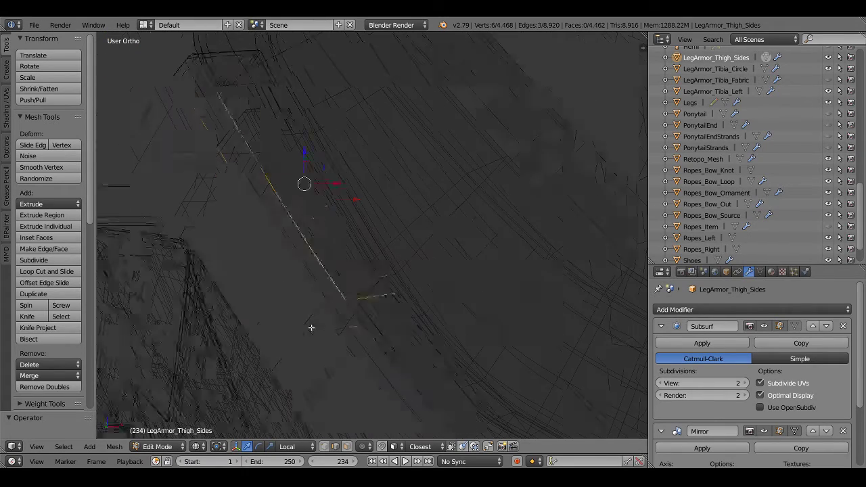
scroll(312, 324, "down", 3)
scroll(317, 311, "down", 2)
scroll(421, 290, "down", 2)
mouse_move(483, 264)
middle_mouse_down()
mouse_move(464, 268)
mouse_move(483, 265)
middle_mouse_up()
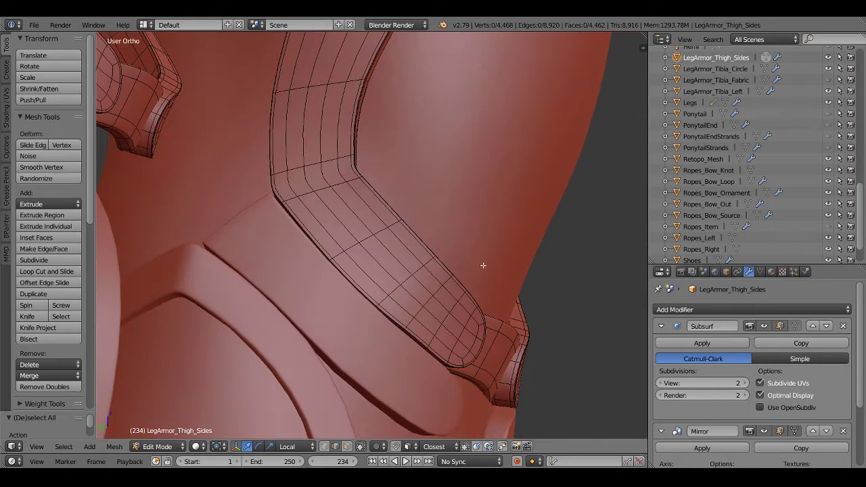
left_click(705, 158)
Make LegArmor_Thigh_Sides active and enter Edit Mode on it
scroll(707, 101, "up", 1)
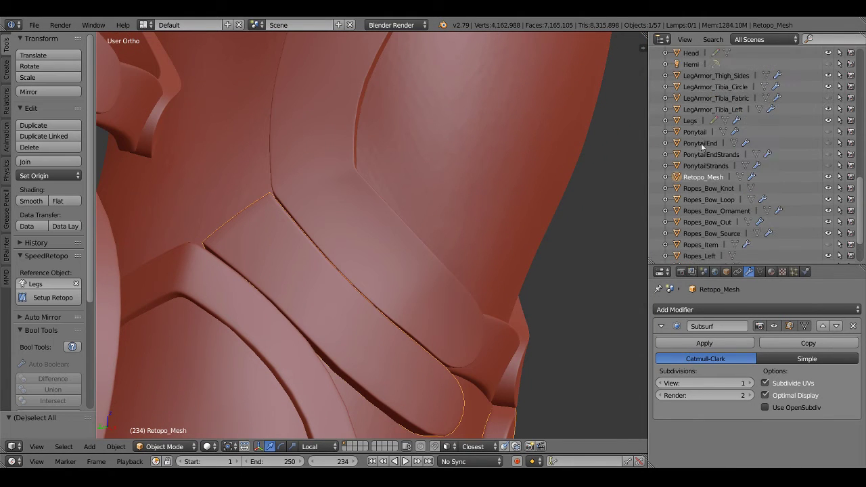
scroll(707, 159, "up", 1)
left_click(707, 94)
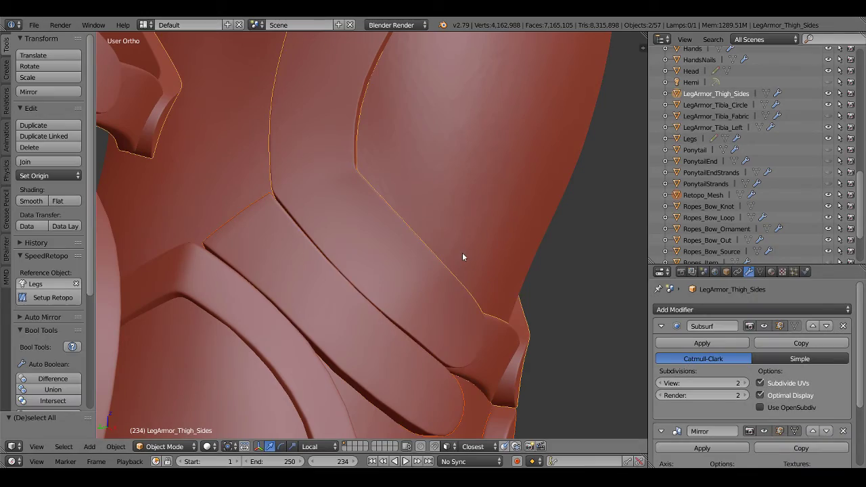
key("Tab")
Delete a stray edge on the strap near the knee
scroll(324, 326, "up", 3)
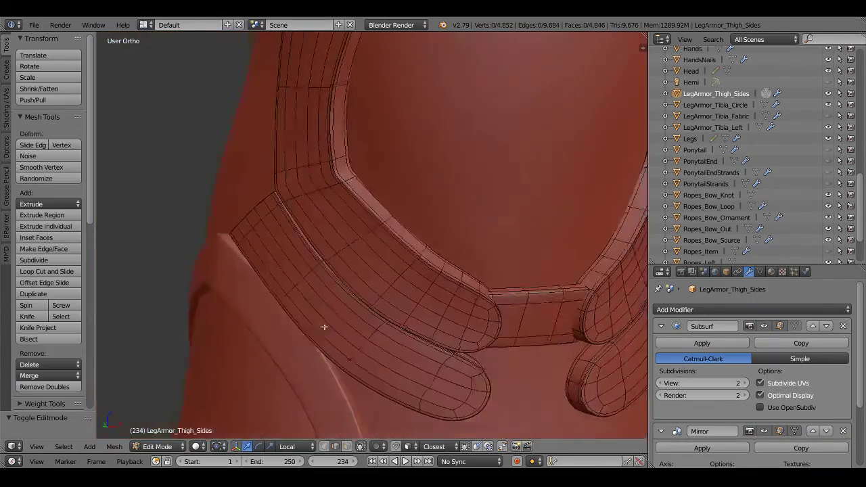
key("z")
scroll(324, 326, "up", 3)
scroll(309, 286, "up", 3)
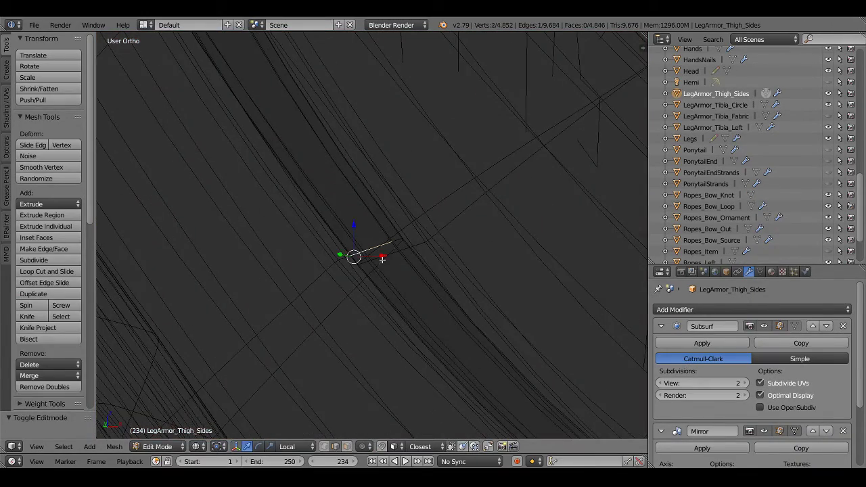
mouse_move(401, 270)
middle_mouse_down()
mouse_move(344, 241)
mouse_move(365, 255)
mouse_move(367, 285)
mouse_move(402, 219)
mouse_move(331, 174)
mouse_move(371, 323)
mouse_move(280, 197)
middle_mouse_up()
key("x")
left_click(342, 232)
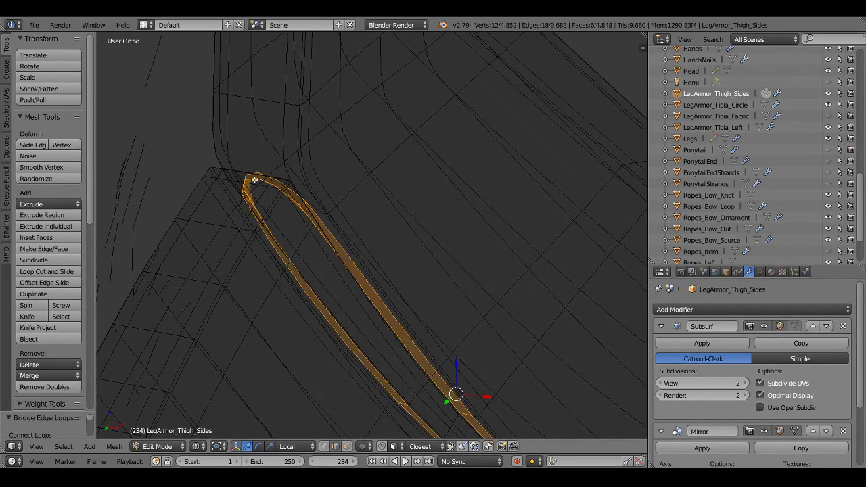
Delete two more stray long edges along the strip
key("z")
mouse_move(254, 179)
middle_mouse_down()
mouse_move(278, 224)
mouse_move(320, 251)
mouse_move(338, 250)
mouse_move(287, 218)
mouse_move(337, 238)
middle_mouse_up()
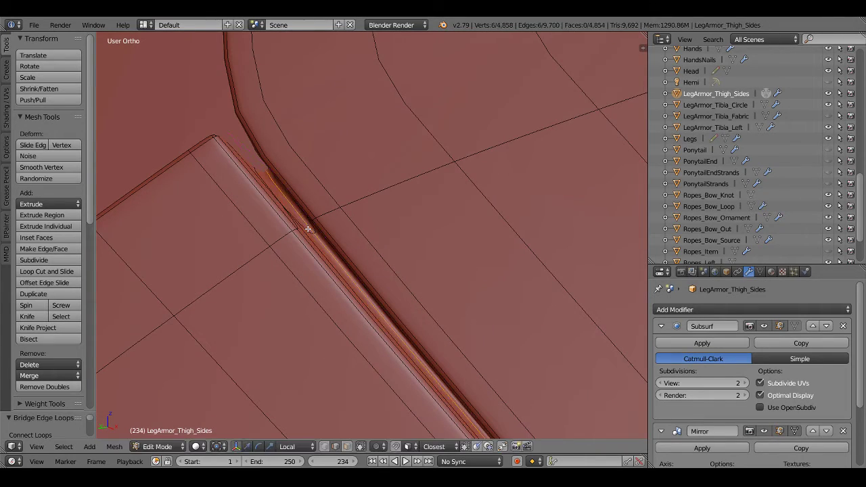
scroll(345, 261, "down", 2)
scroll(443, 332, "down", 3)
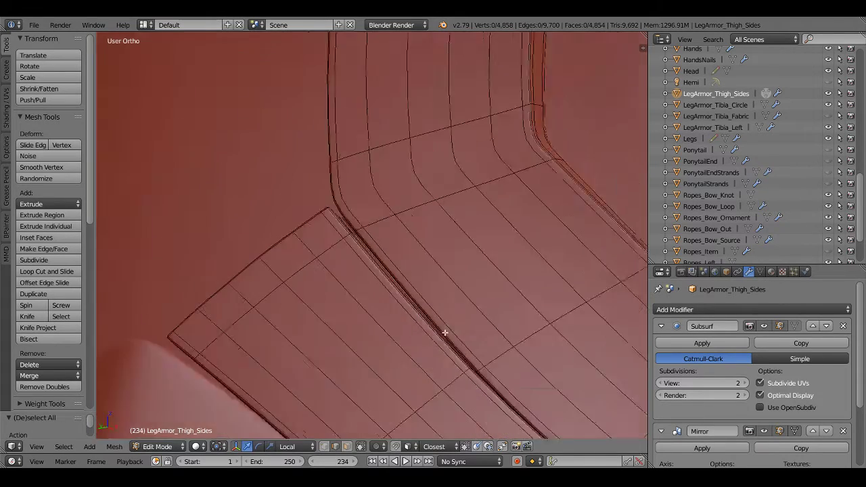
scroll(408, 232, "down", 2)
key("a")
mouse_move(473, 311)
middle_mouse_down()
mouse_move(389, 320)
mouse_move(399, 286)
mouse_move(383, 279)
mouse_move(514, 305)
mouse_move(334, 171)
mouse_move(433, 173)
mouse_move(388, 221)
mouse_move(378, 197)
mouse_move(426, 179)
mouse_move(435, 185)
mouse_move(435, 226)
mouse_move(440, 200)
middle_mouse_up()
key("z")
right_click(401, 169)
right_click(435, 186, "shift")
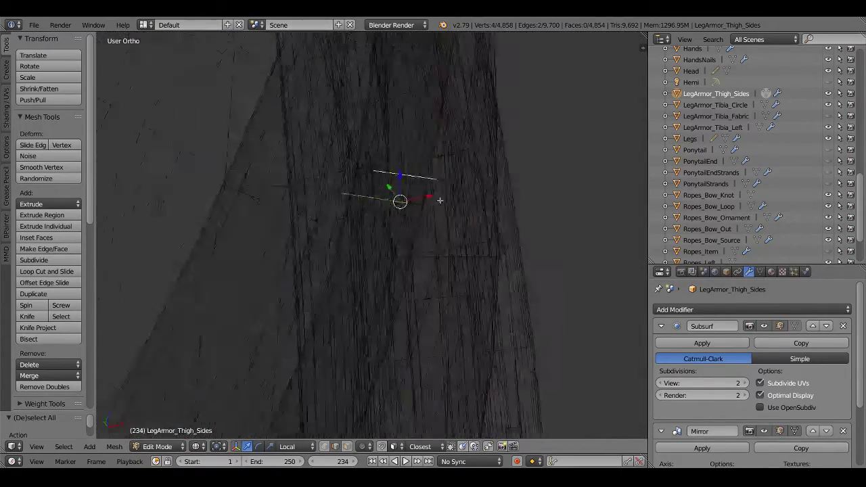
key("x")
left_click(406, 194)
Bridge the open edge loops to fill the gap with new faces
mouse_move(388, 180)
middle_mouse_down()
mouse_move(439, 93)
mouse_move(429, 288)
mouse_move(443, 215)
middle_mouse_up()
key("z")
key("z")
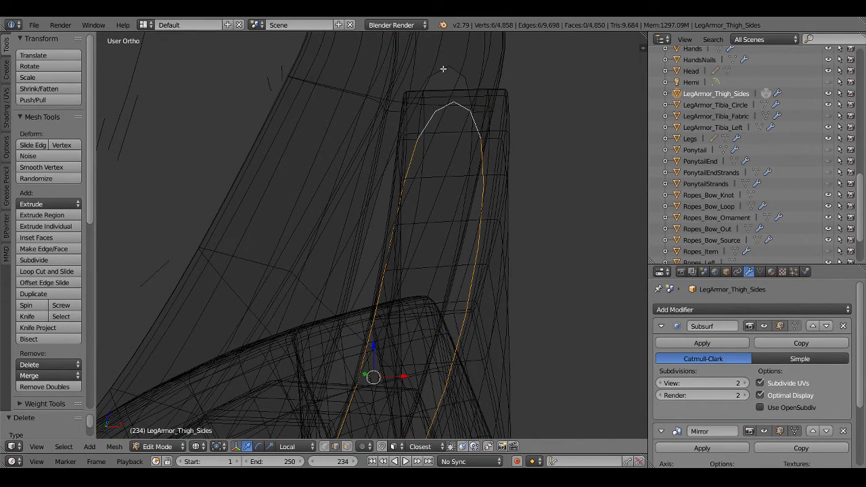
key("ctrl+e")
left_click(445, 70)
mouse_move(444, 70)
middle_mouse_down()
mouse_move(399, 95)
mouse_move(483, 174)
mouse_move(515, 177)
middle_mouse_up()
Add a centred edge loop along the strip, then deselect everything
left_click(522, 159)
right_click(522, 159)
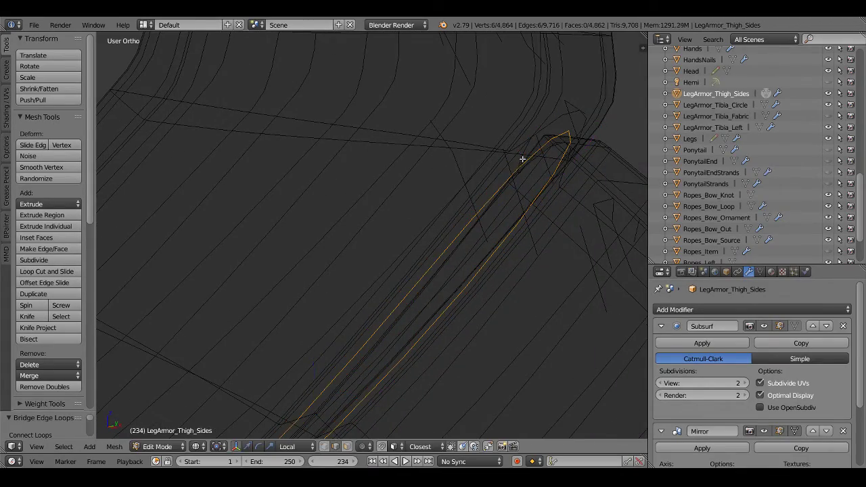
key("z")
key("a")
mouse_move(477, 209)
middle_mouse_down()
mouse_move(467, 251)
mouse_move(382, 318)
mouse_move(399, 299)
mouse_move(320, 344)
middle_mouse_up()
scroll(399, 300, "down", 4)
key("KP_1")
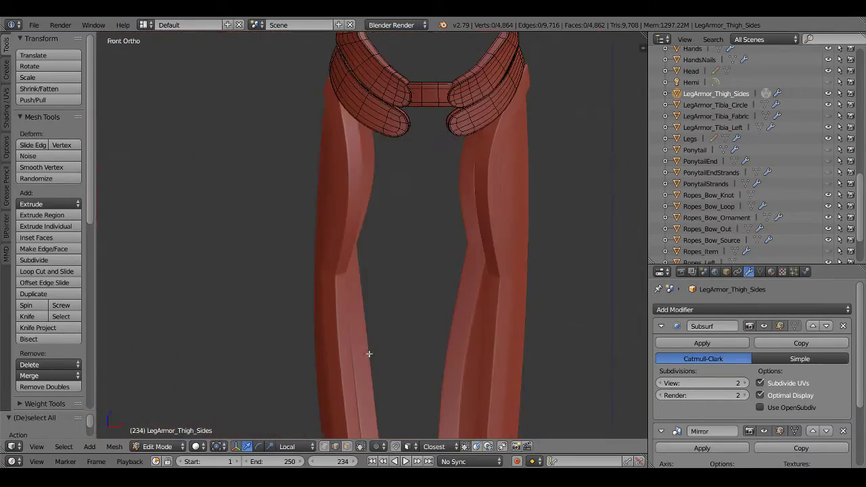
Check the thigh armour from the front in Object Mode, then re-enter Edit Mode
key("Tab")
scroll(373, 365, "down", 3)
mouse_move(376, 391)
middle_mouse_down()
mouse_move(489, 250)
mouse_move(520, 233)
middle_mouse_up()
scroll(466, 243, "up", 4)
key("KP_1")
mouse_move(286, 294)
middle_mouse_down("shift")
mouse_move(376, 283)
mouse_move(328, 326)
middle_mouse_up("shift")
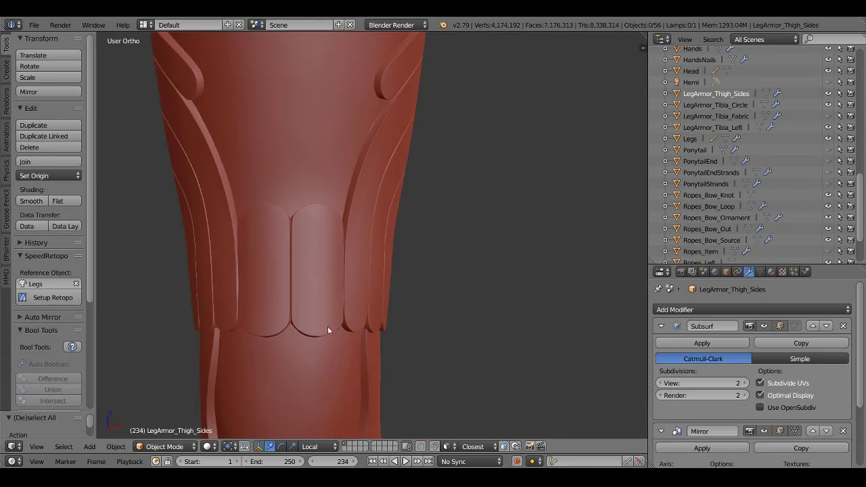
scroll(383, 202, "up", 2)
scroll(384, 201, "down", 2)
key("Tab")
scroll(393, 275, "up", 5)
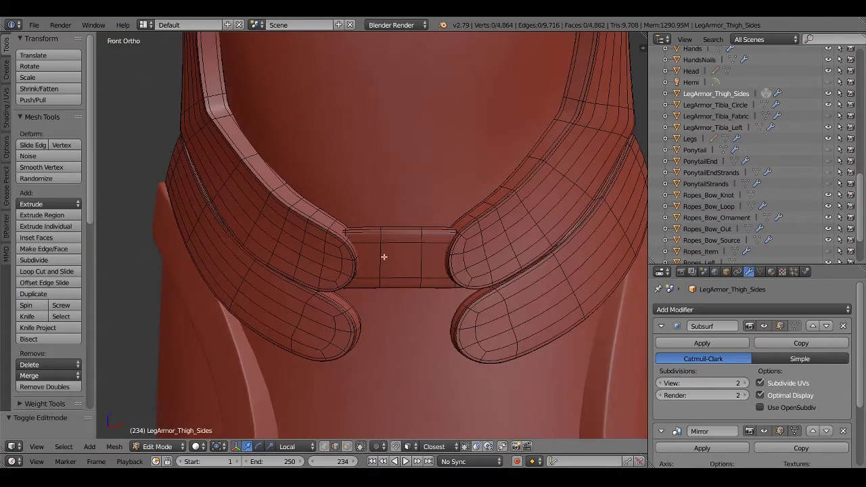
In Face select mode, select the connector band's face loop and its top face loop
left_click(366, 278)
scroll(398, 261, "up", 3)
key("z")
right_click(389, 259, "alt")
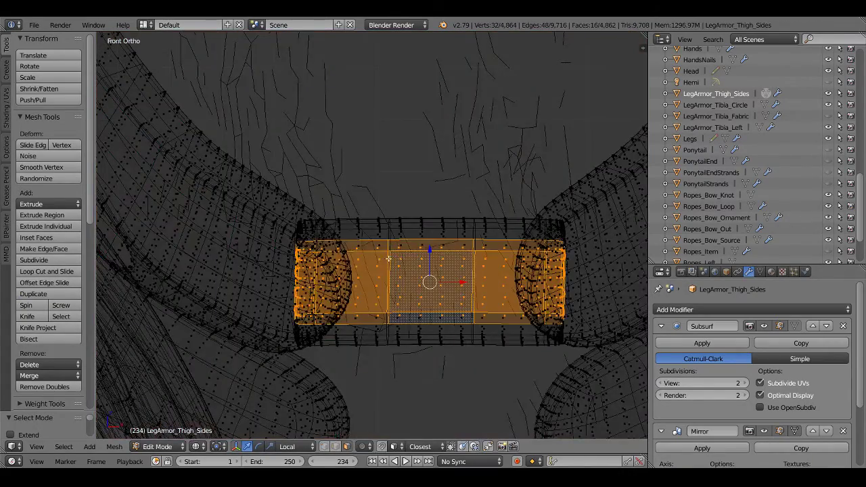
mouse_move(392, 260)
middle_mouse_down()
mouse_move(420, 277)
mouse_move(399, 244)
middle_mouse_up()
key("z")
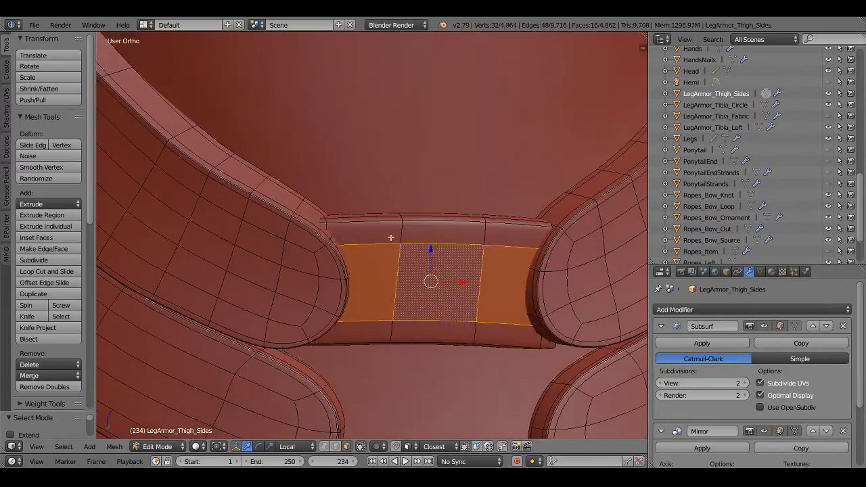
right_click(386, 222, "alt+shift")
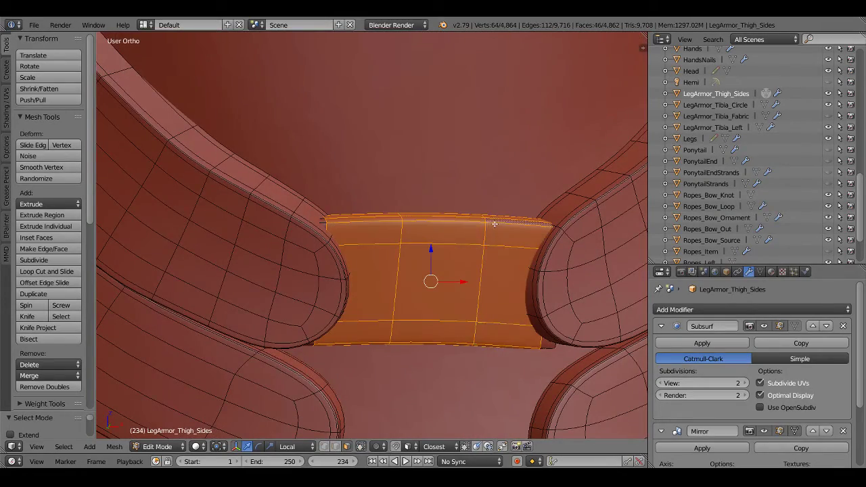
middle_click_drag(494, 224, 553, 286)
key("z")
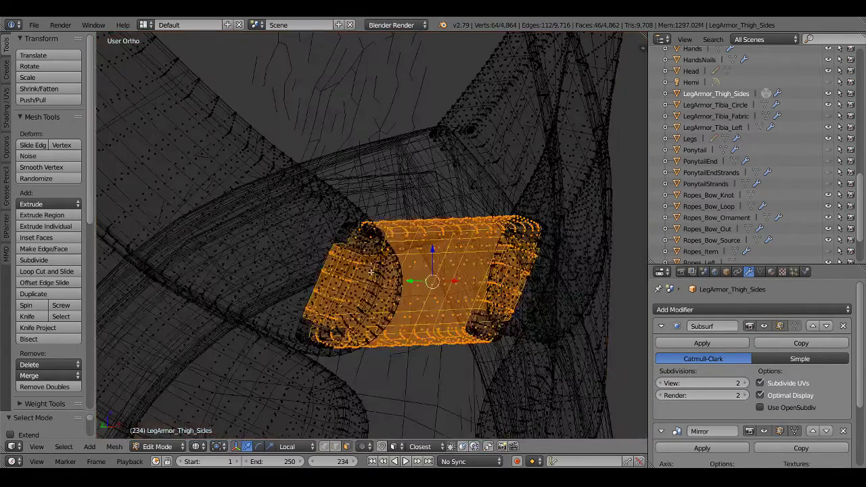
middle_click_drag(370, 271, 528, 290)
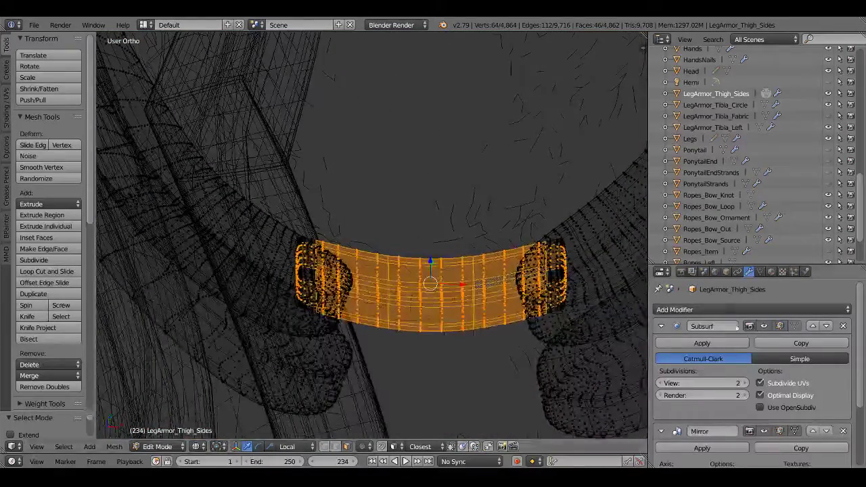
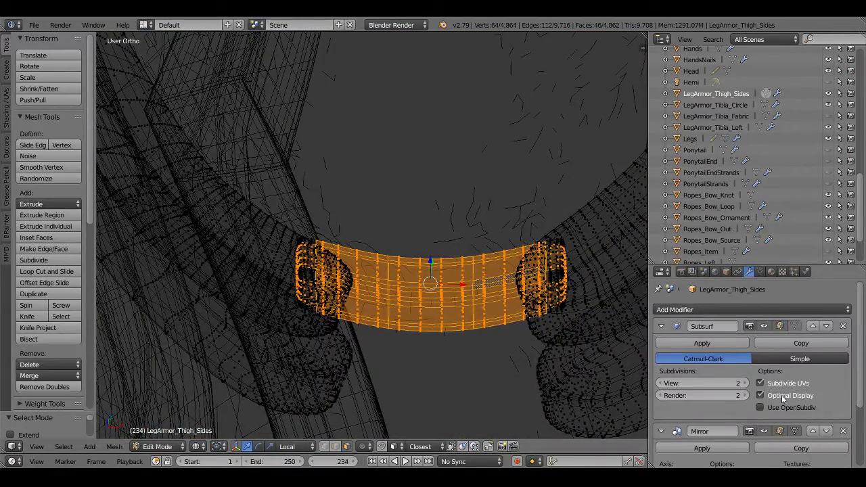
Hide the Subsurf cage display and switch to Vertex select, orbiting around the connecting band
left_click(765, 326)
middle_click_drag(474, 291, 364, 295)
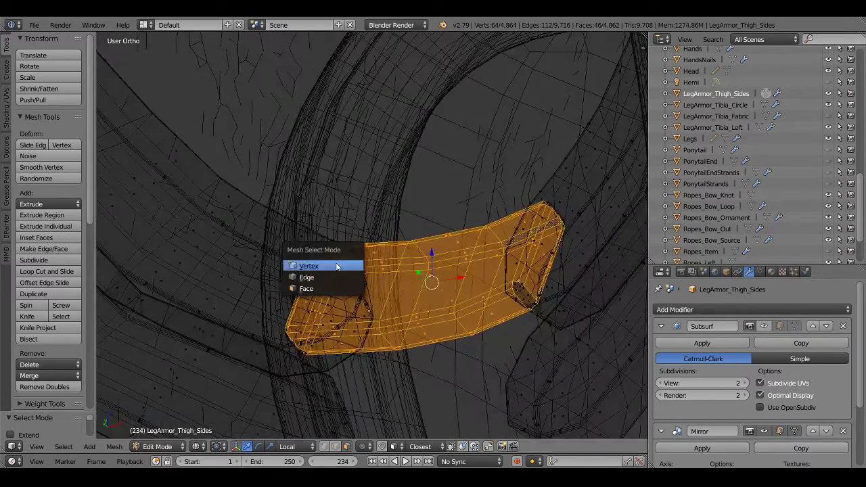
left_click(336, 267)
scroll(322, 304, "up", 3)
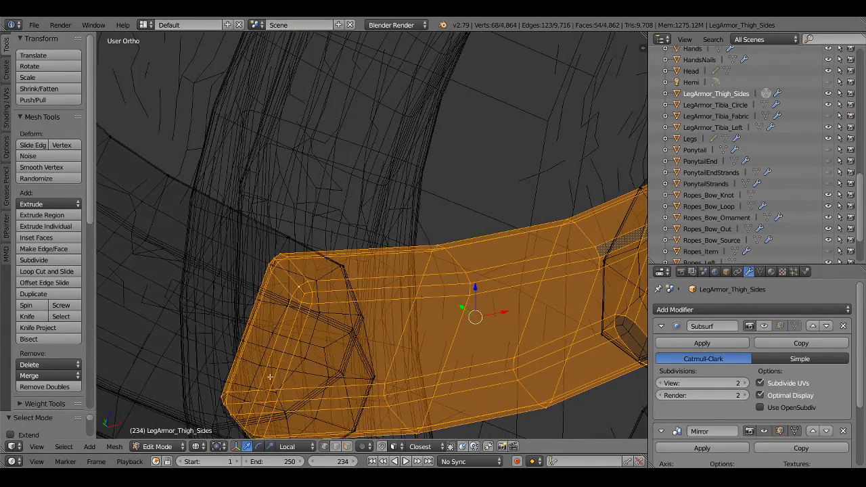
mouse_move(270, 376)
middle_mouse_down()
mouse_move(253, 341)
mouse_move(305, 313)
mouse_move(226, 319)
mouse_move(335, 293)
middle_mouse_up()
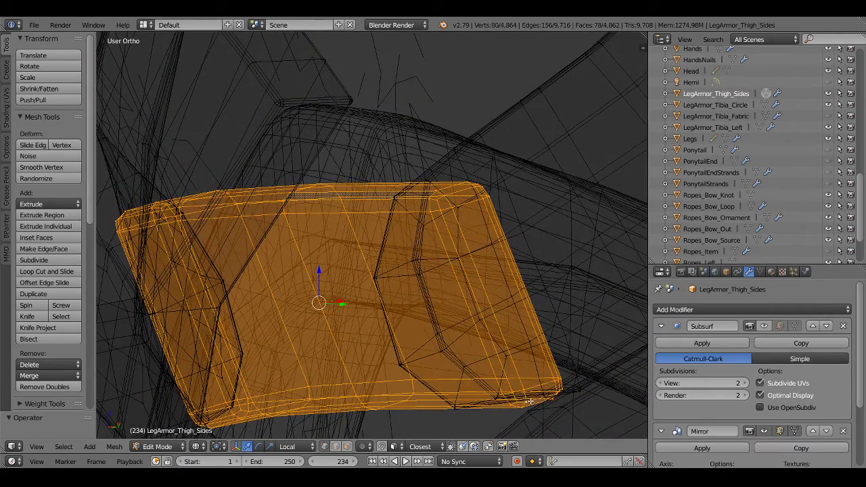
scroll(530, 401, "down", 4)
mouse_move(530, 401)
middle_mouse_down()
mouse_move(415, 361)
mouse_move(450, 358)
middle_mouse_up()
Delete the band's 80 selected vertices and check the gap left between the armor plates
key("z")
scroll(422, 283, "up", 3)
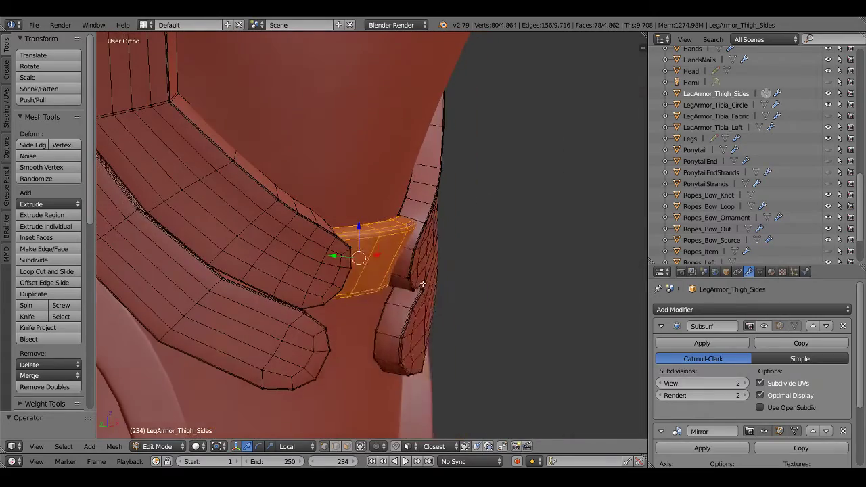
key("x")
left_click(418, 285)
middle_click_drag(418, 284, 487, 304)
Orbit to the back of the thigh armor and view the band in wireframe
scroll(492, 269, "up", 3)
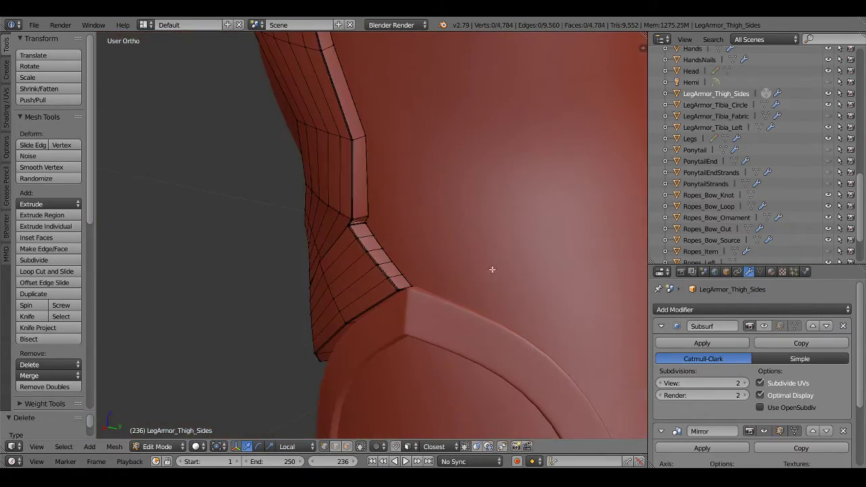
scroll(492, 269, "down", 4)
middle_click_drag(299, 293, 287, 188)
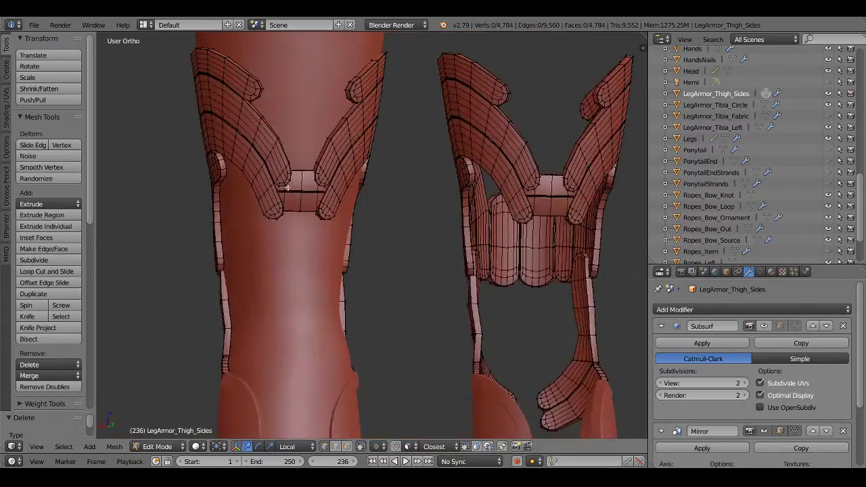
scroll(359, 291, "up", 2)
scroll(362, 291, "up", 2)
key("ctrl+Tab")
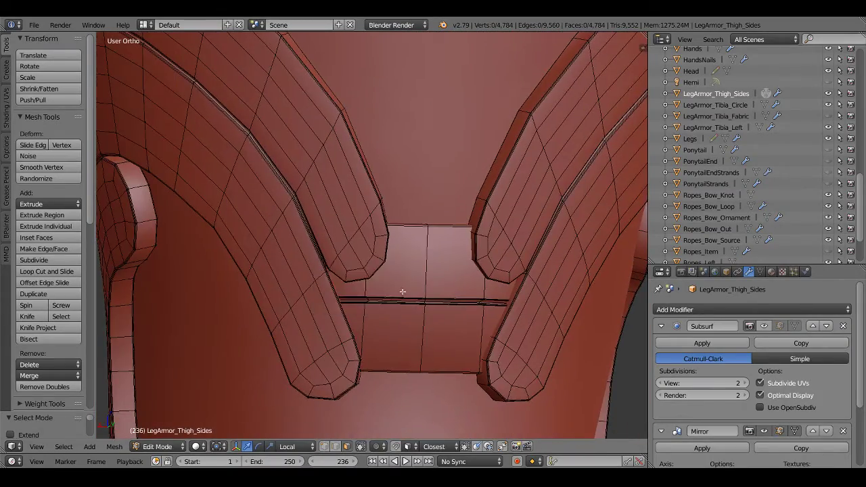
key("z")
Loop-select the back band's horizontal face loop plus the loops below and above it
right_click(431, 284, "alt")
scroll(417, 289, "down", 3, "shift")
right_click(418, 290, "alt+shift")
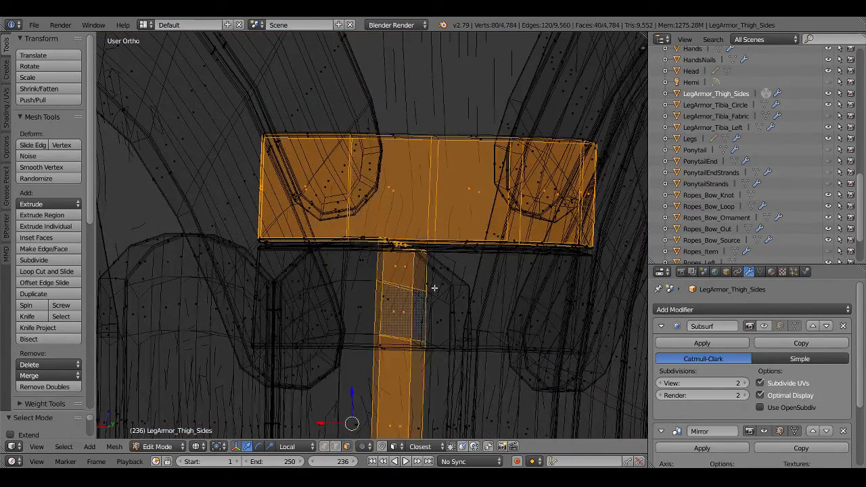
key("ctrl+z")
key("z")
right_click(431, 279, "alt+shift")
middle_click_drag(431, 279, 436, 260)
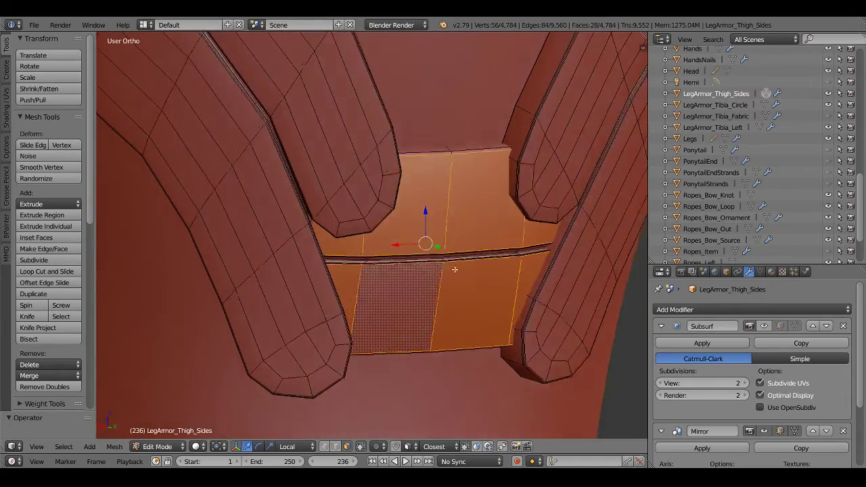
right_click(427, 194, "alt+shift")
Add the rim strip loop to the selection and inspect the groove in vertex mode
scroll(427, 194, "up", 2)
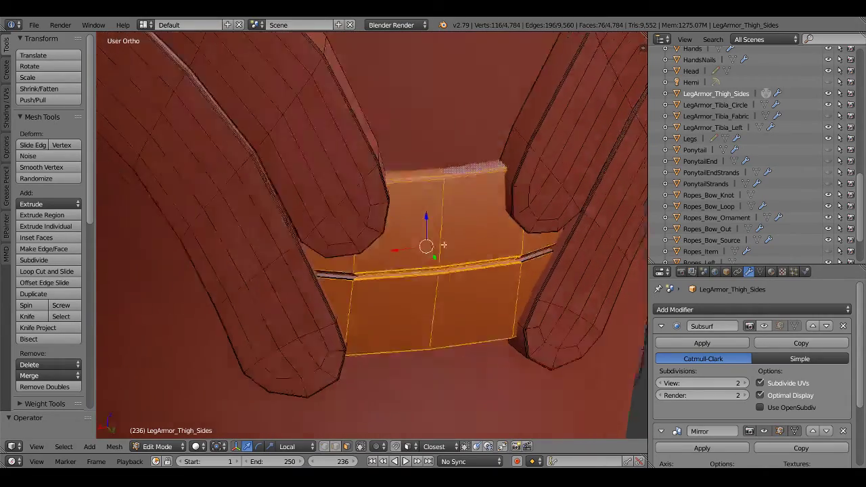
key("z")
scroll(329, 262, "up", 3)
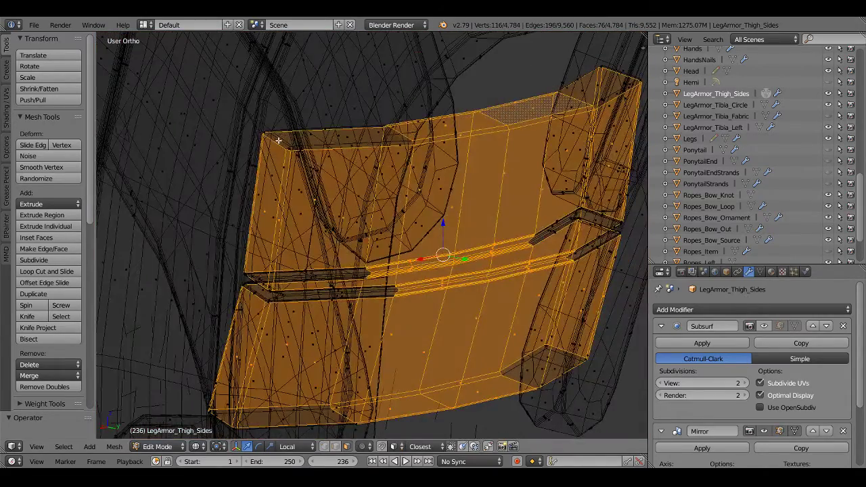
right_click(380, 163, "alt+shift")
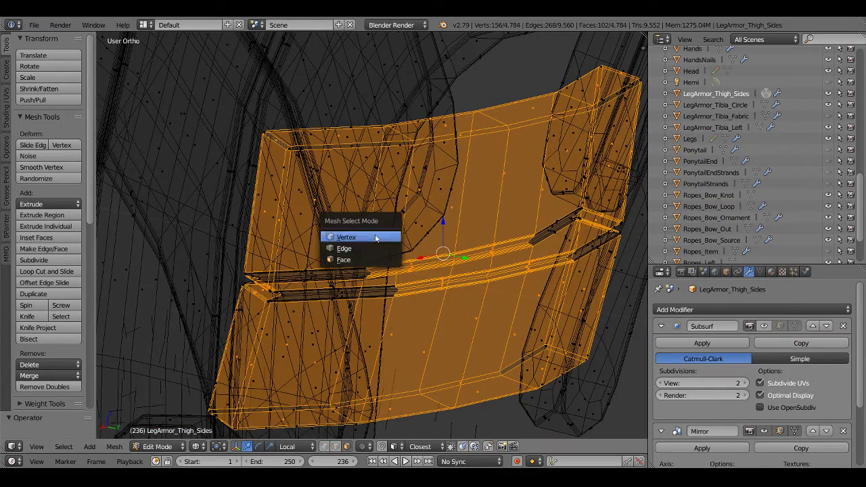
left_click(376, 238)
middle_click_drag(376, 238, 306, 242)
scroll(307, 243, "up", 3)
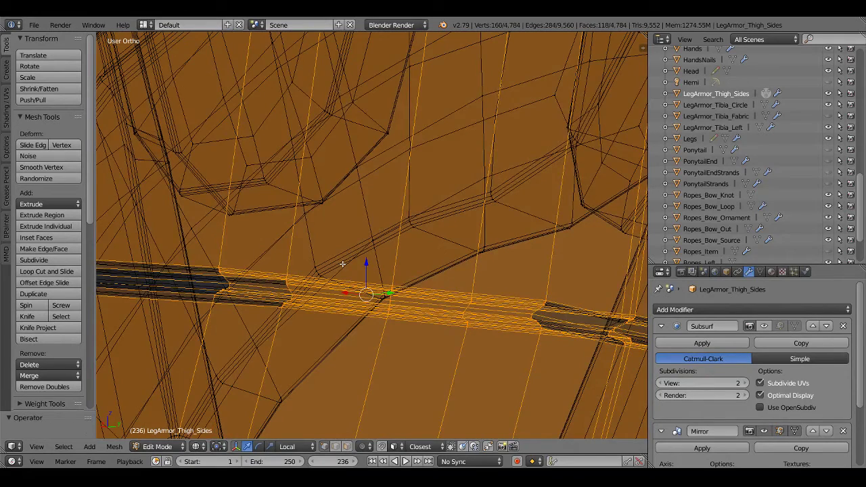
key("z")
middle_click_drag(342, 263, 377, 263, "shift")
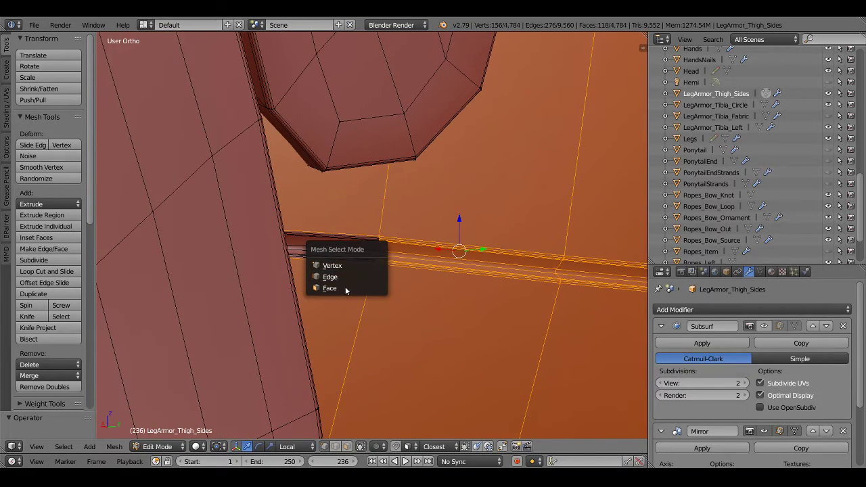
At the groove junction, swap the faces right of the vertical edge for the adjacent face loop
left_click(345, 288)
scroll(398, 270, "up", 3)
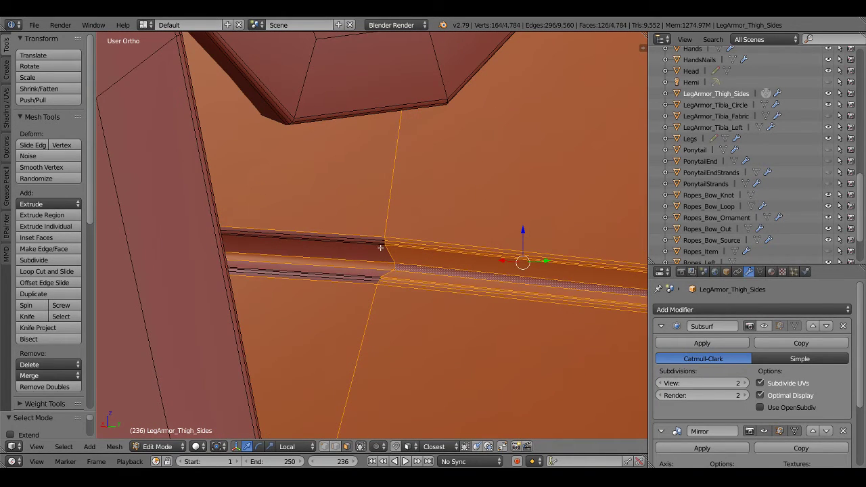
middle_click_drag(380, 247, 392, 223, "shift")
scroll(401, 210, "up", 3)
left_click(410, 201, "alt+shift")
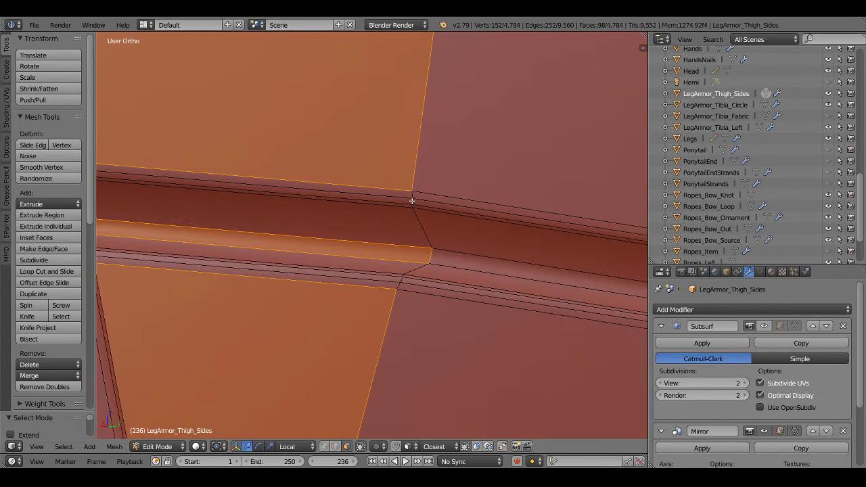
left_click(419, 201, "alt+shift")
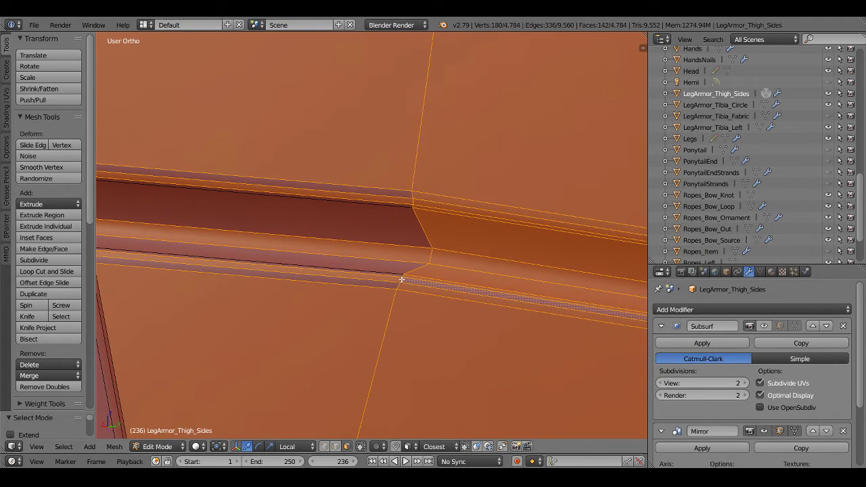
Add the remaining band faces to the selection and frame the band head-on in wireframe
key("ctrl+Tab")
mouse_move(410, 270)
middle_mouse_down("shift")
mouse_move(360, 280)
mouse_move(332, 313)
middle_mouse_up("shift")
left_click(393, 252)
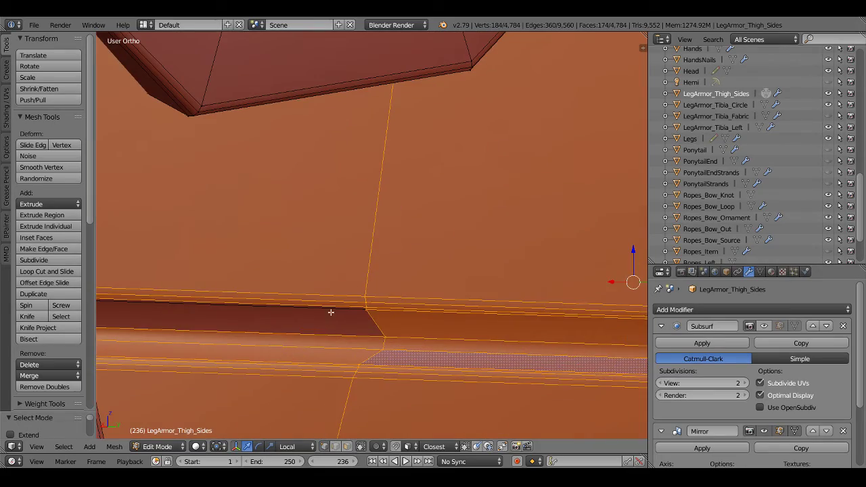
left_click(336, 316, "alt+shift")
key("KP_Decimal")
key("z")
scroll(511, 319, "down", 3)
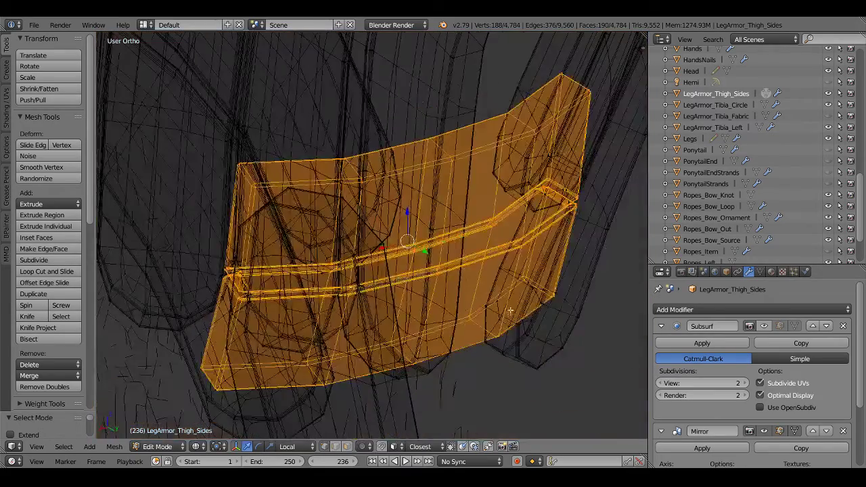
mouse_move(511, 319)
middle_mouse_down()
mouse_move(459, 300)
mouse_move(498, 294)
middle_mouse_up()
scroll(501, 290, "down", 3)
Duplicate the selected back band from the right side view and place the copy lower on the leg
key("KP_1")
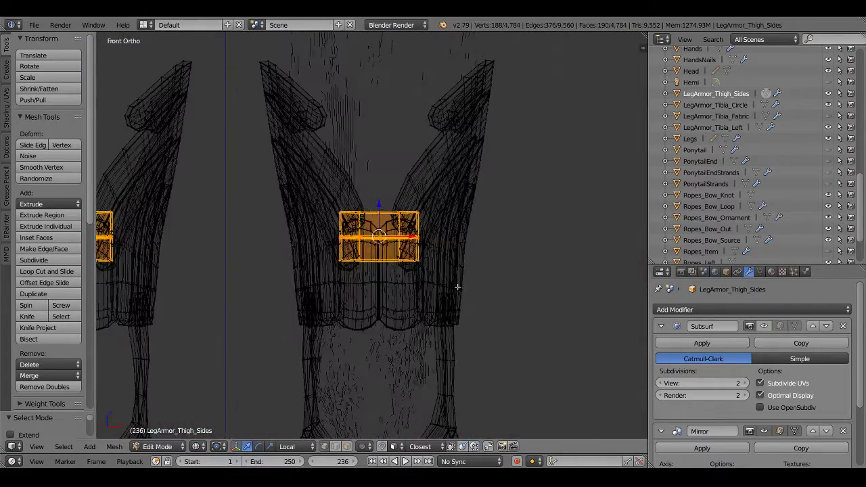
key("KP_3")
key("shift+d")
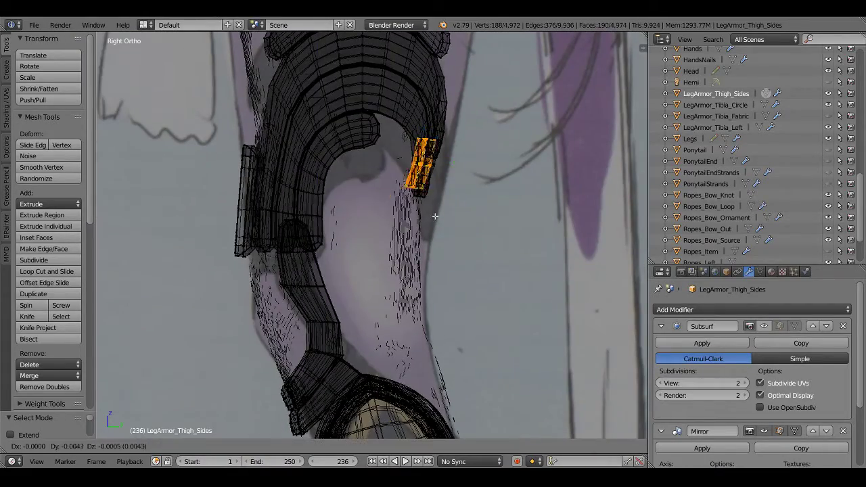
left_click(319, 36)
key("KP_Decimal")
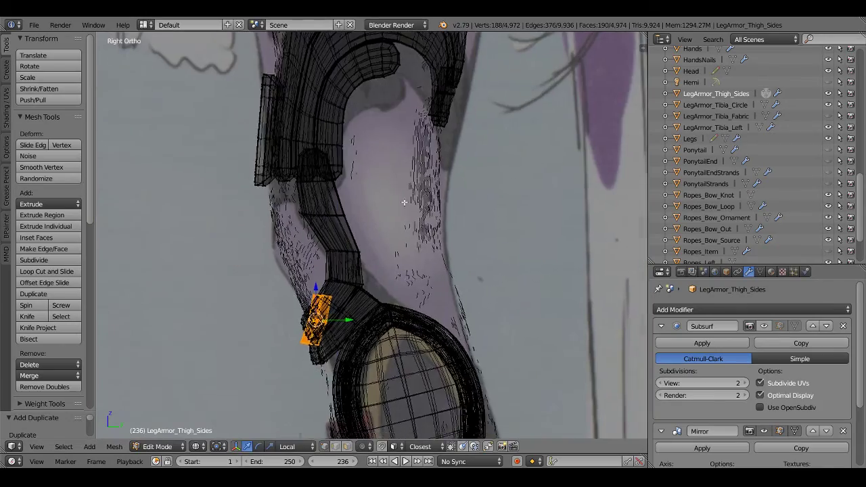
scroll(425, 210, "up", 3)
Rotate the duplicate, move it onto the tibia armor, and scale it down
key("r")
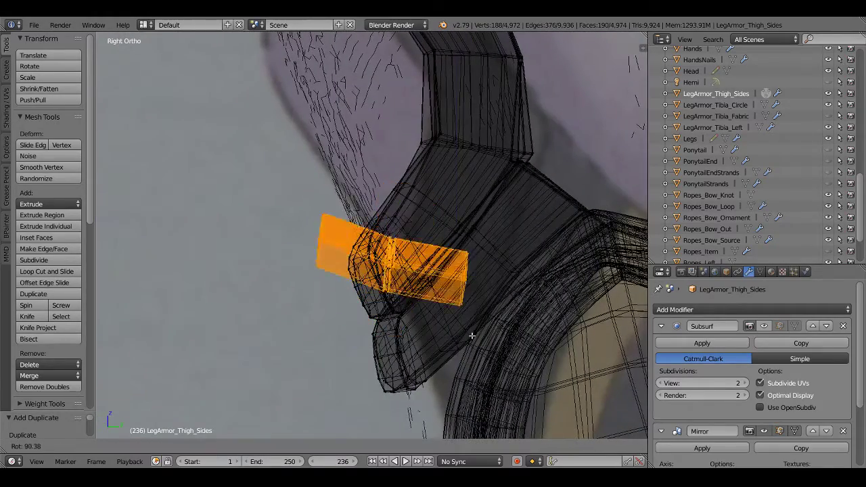
left_click(421, 262)
key("g")
left_click(412, 249)
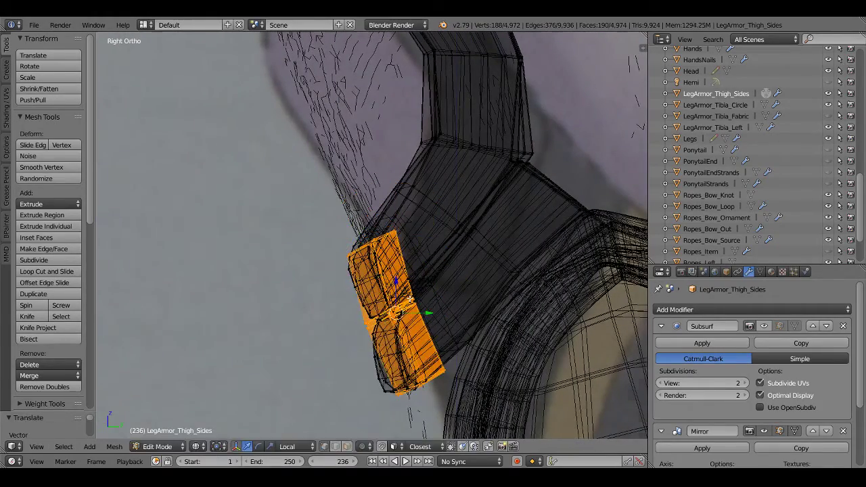
key("KP_1")
key("s")
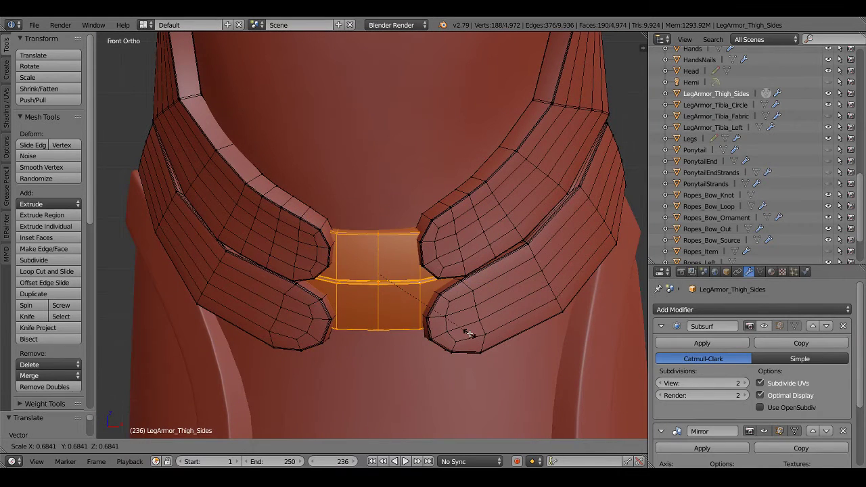
left_click(492, 336)
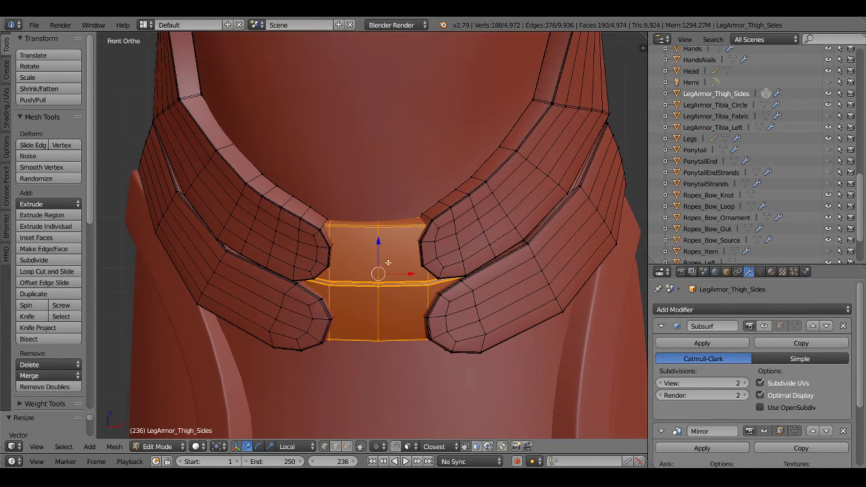
Shift the band along its local Z axis and narrow it along X
key("g")
key("z")
key("z")
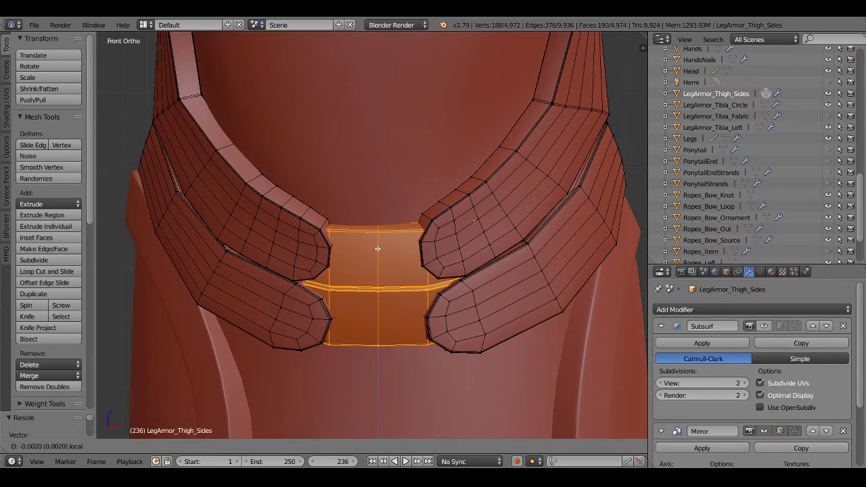
left_click(377, 249)
key("s")
key("x")
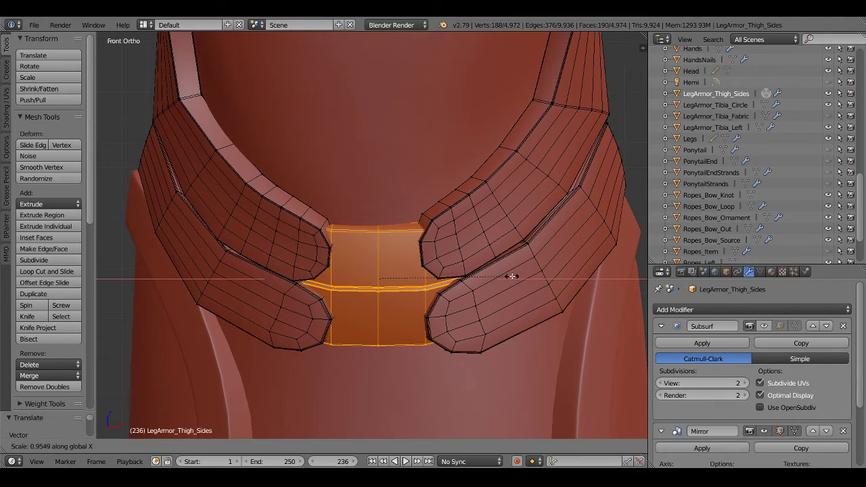
left_click(512, 276)
middle_click_drag(414, 276, 371, 274)
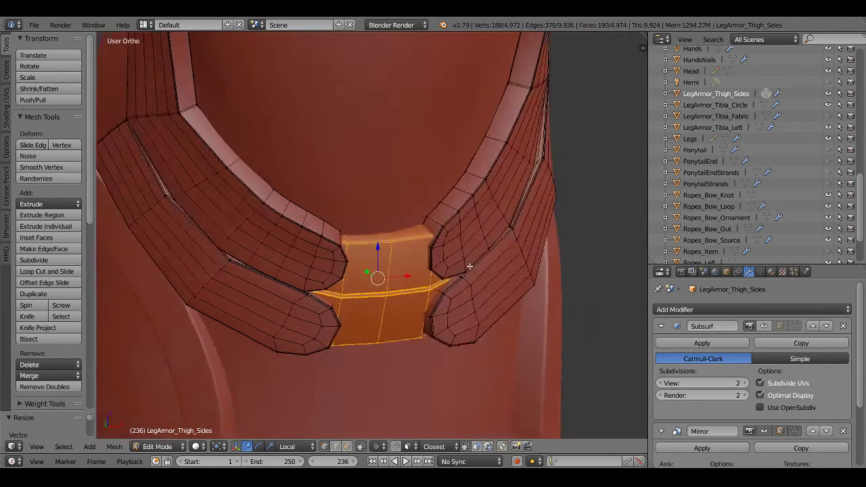
Rotate the buckle faces from the right side wireframe view
key("z")
key("KP_3")
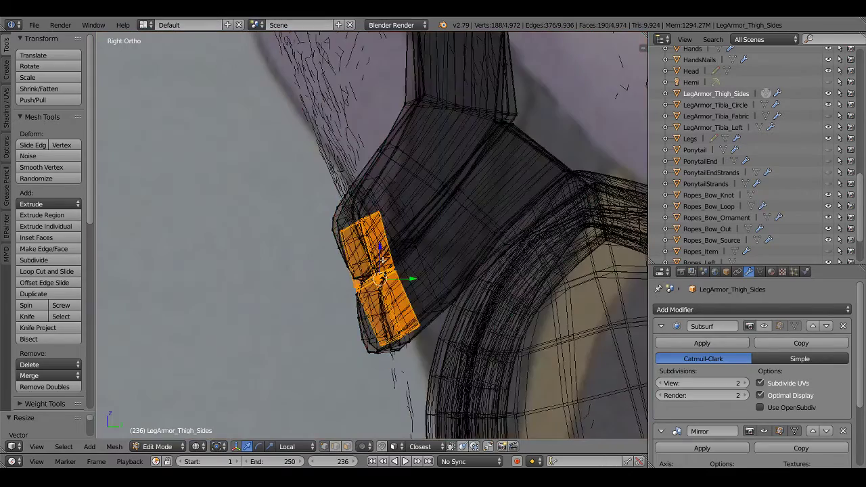
key("r")
left_click(428, 232)
key("z")
middle_click_drag(428, 232, 459, 280)
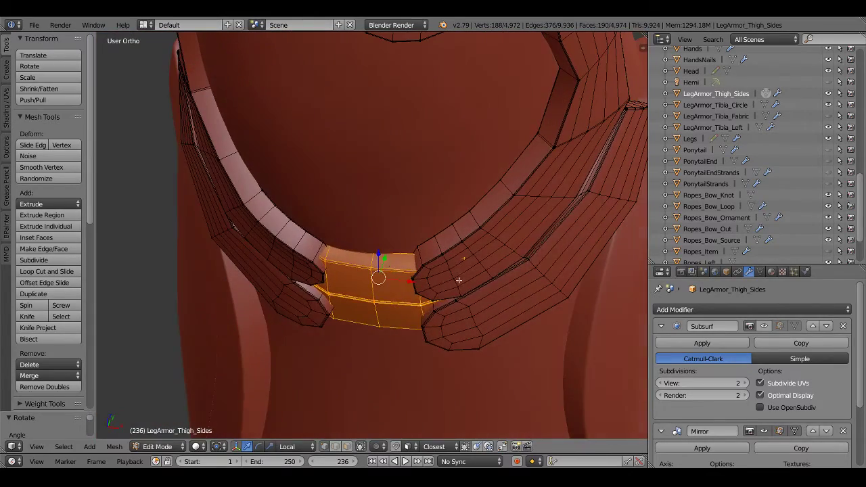
Move the buckle along its local Y axis, rotate it again, and check from Front Ortho
key("g")
key("y")
key("y")
left_click(385, 259)
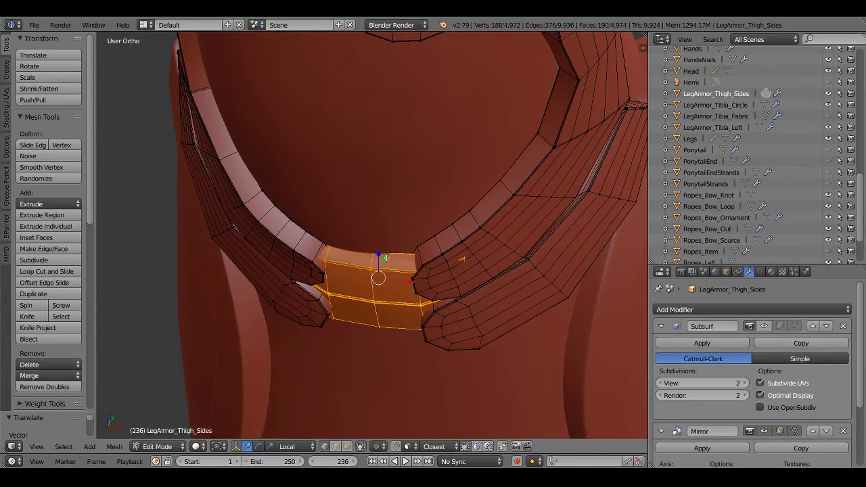
middle_click_drag(385, 259, 464, 242)
key("r")
left_click(470, 232)
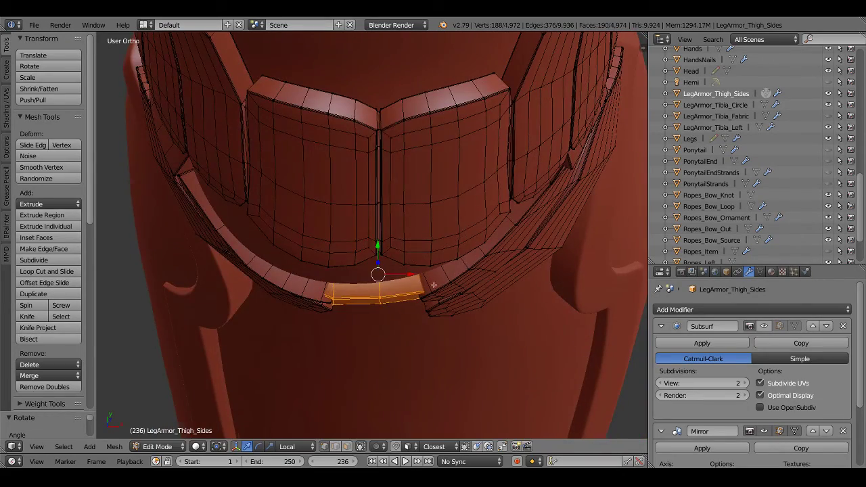
key("KP_1")
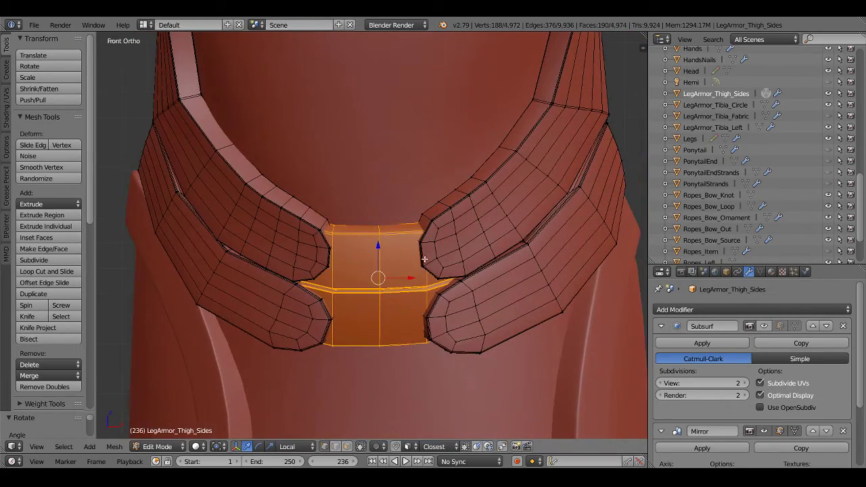
Reposition the buckle faces, then switch to a wireframe side view of the buckle
key("g")
left_click(411, 265)
mouse_move(457, 214)
middle_mouse_down()
mouse_move(492, 230)
mouse_move(456, 246)
mouse_move(394, 241)
mouse_move(450, 272)
mouse_move(493, 276)
mouse_move(446, 291)
mouse_move(412, 316)
middle_mouse_up()
key("Tab")
key("Tab")
scroll(451, 271, "up", 4)
key("KP_3")
key("z")
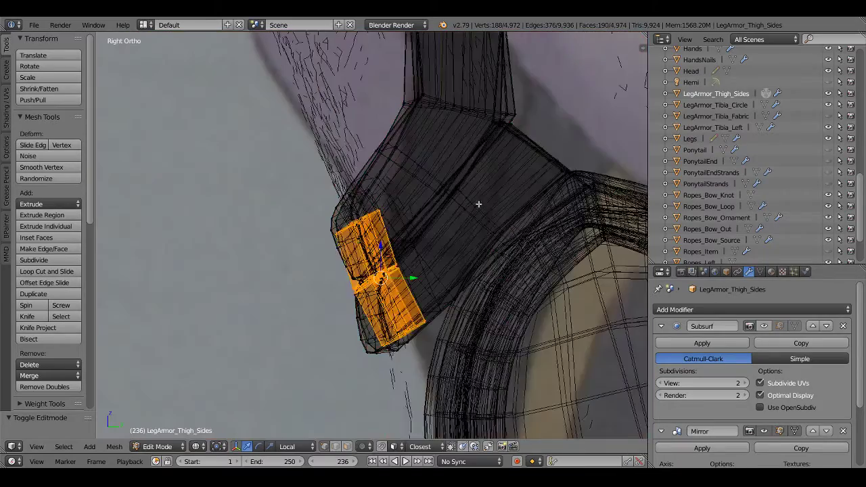
Rotate and move the buckle faces from the side view, then refine their rotation angle
key("r")
left_click(488, 226)
key("z")
mouse_move(473, 233)
middle_mouse_down()
mouse_move(435, 264)
mouse_move(396, 274)
mouse_move(361, 265)
mouse_move(381, 275)
mouse_move(539, 259)
mouse_move(417, 273)
mouse_move(393, 261)
middle_mouse_up()
key("g")
left_click(354, 271)
key("KP_3")
key("z")
key("r")
left_click(480, 235)
key("z")
Tilt the buckle slightly around its local X axis and check it from the front
left_click_drag(384, 259, 383, 261)
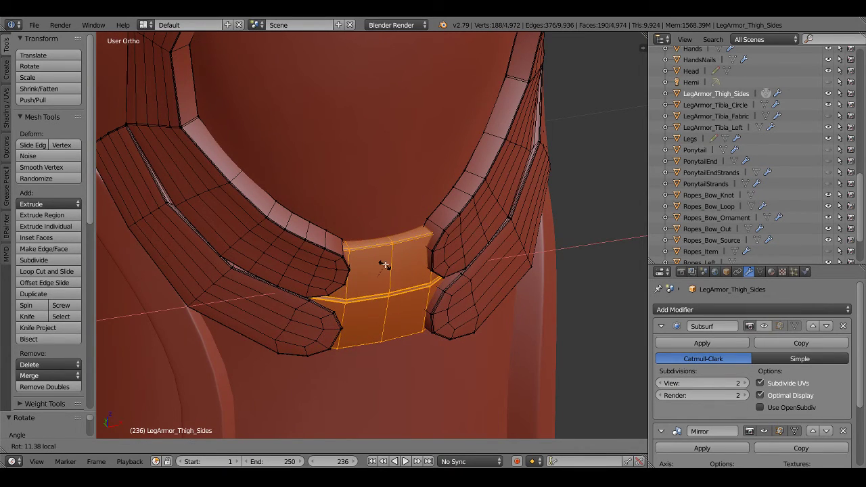
left_click_drag(384, 265, 384, 264)
middle_click_drag(384, 263, 406, 260)
scroll(405, 260, "up", 5)
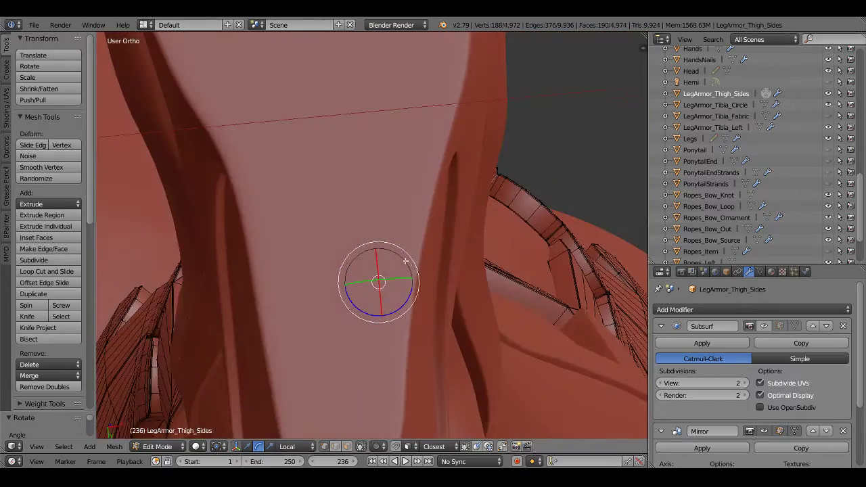
scroll(405, 261, "down", 5)
left_click(401, 250)
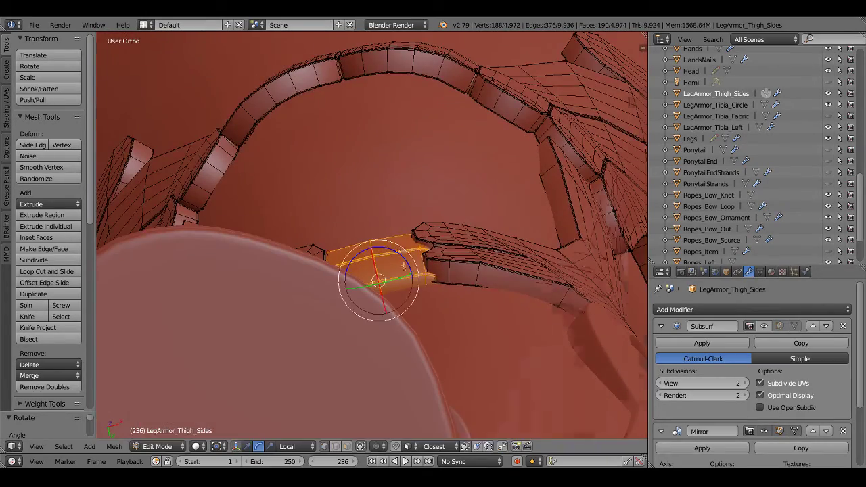
key("KP_1")
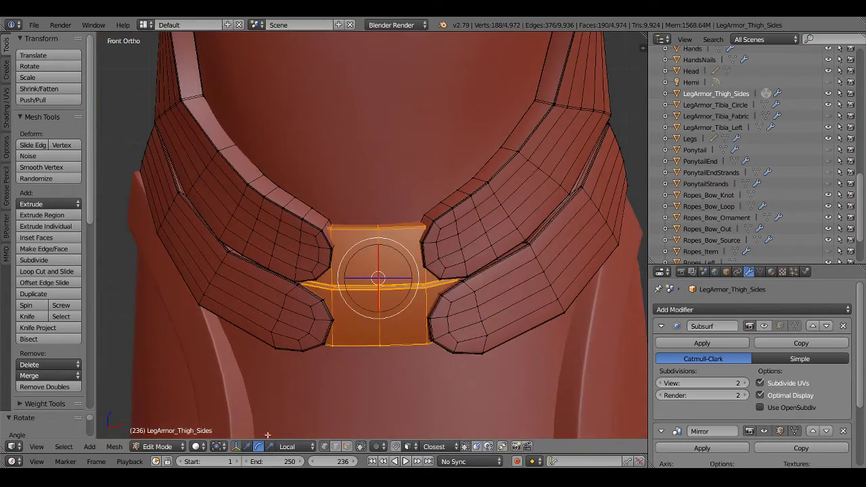
Slide the buckle faces vertically along their axis and give them a final rotation
left_click_drag(377, 246, 379, 250)
mouse_move(380, 250)
middle_mouse_down()
mouse_move(380, 328)
mouse_move(452, 254)
middle_mouse_up()
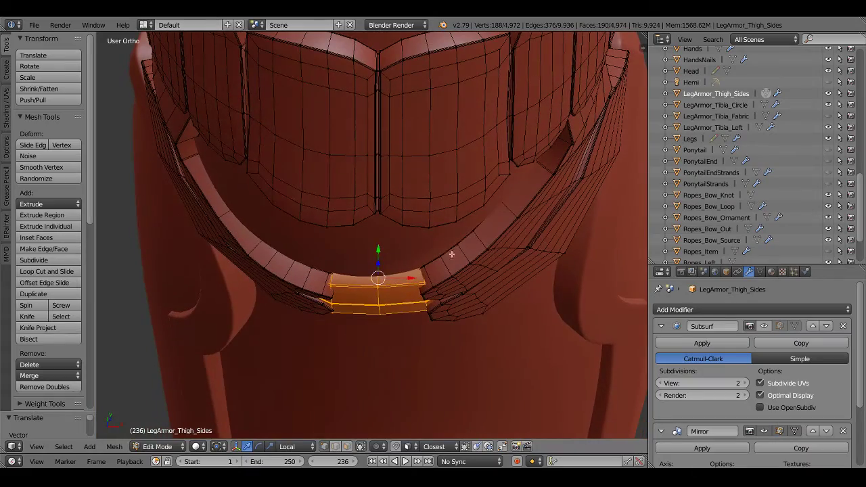
key("r")
left_click(476, 228)
middle_click_drag(476, 227, 458, 209)
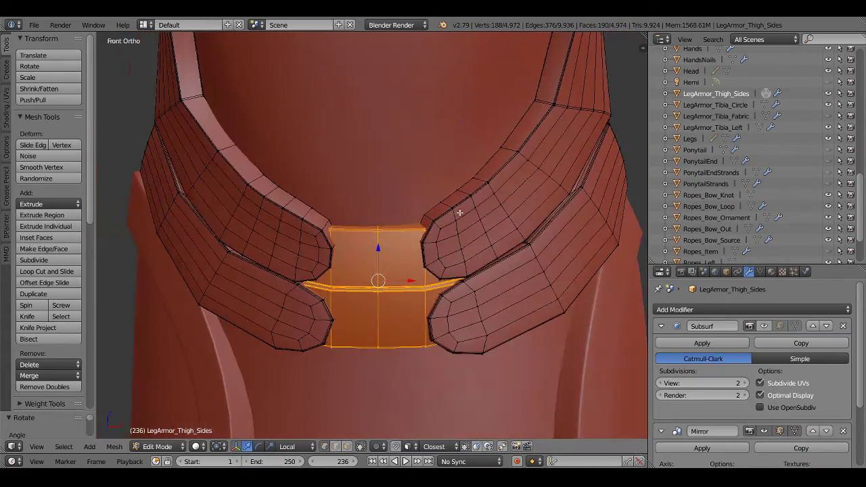
Deselect the mesh and inspect the band's inner rim and front straps in wireframe
key("a")
scroll(446, 238, "up", 2)
mouse_move(418, 270)
middle_mouse_down()
mouse_move(401, 310)
mouse_move(344, 286)
mouse_move(368, 313)
mouse_move(403, 306)
mouse_move(379, 328)
middle_mouse_up()
key("a")
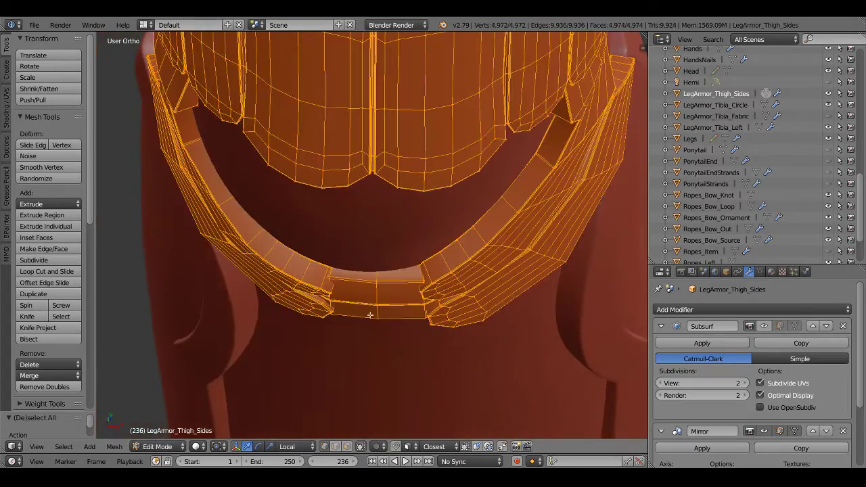
key("a")
key("z")
mouse_move(338, 299)
middle_mouse_down()
mouse_move(361, 247)
mouse_move(336, 292)
mouse_move(336, 328)
middle_mouse_up()
key("z")
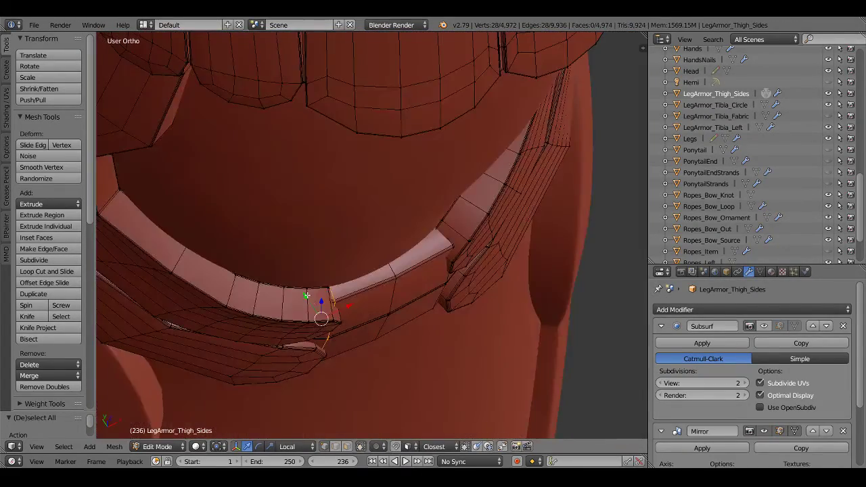
Nudge a rim vertex along its local axis, then return to Object Mode to view both legs
left_click_drag(306, 295, 308, 298)
left_click(307, 297)
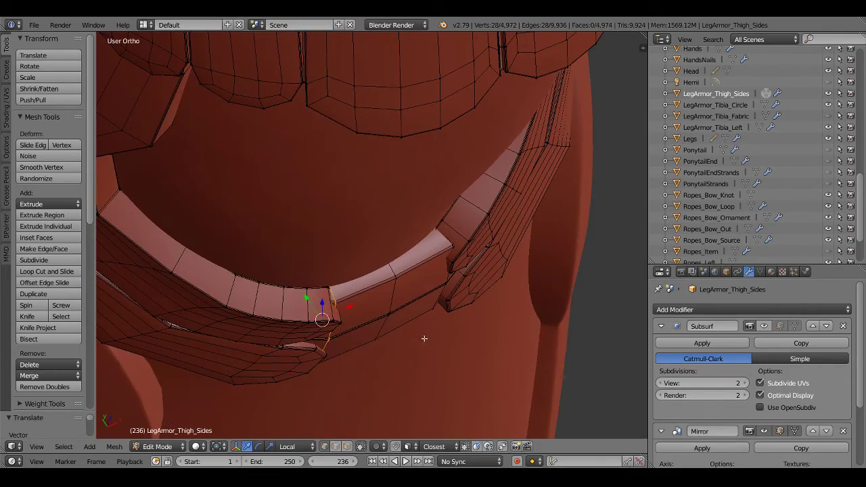
mouse_move(309, 301)
middle_mouse_down()
mouse_move(341, 321)
mouse_move(348, 311)
mouse_move(334, 276)
mouse_move(344, 246)
middle_mouse_up()
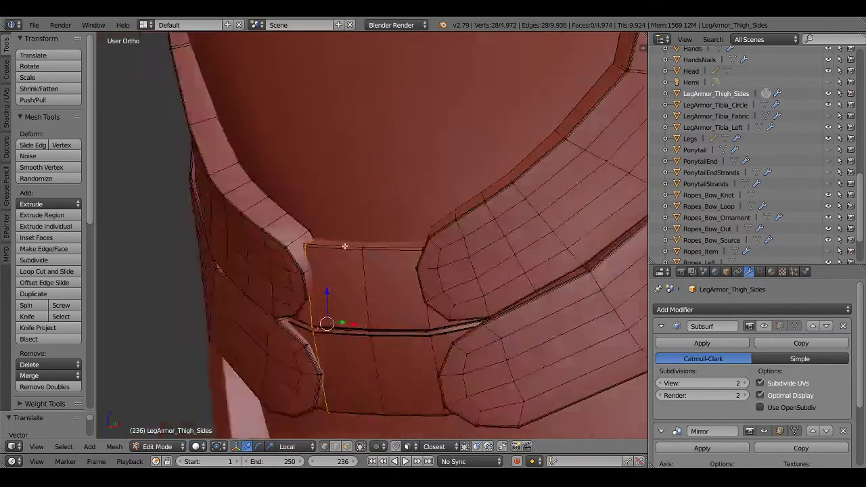
key("z")
key("z")
mouse_move(386, 270)
middle_mouse_down()
mouse_move(440, 271)
mouse_move(398, 265)
mouse_move(350, 275)
mouse_move(428, 286)
mouse_move(491, 273)
mouse_move(408, 183)
mouse_move(417, 191)
mouse_move(440, 280)
mouse_move(377, 273)
middle_mouse_up()
key("Tab")
scroll(448, 269, "down", 3)
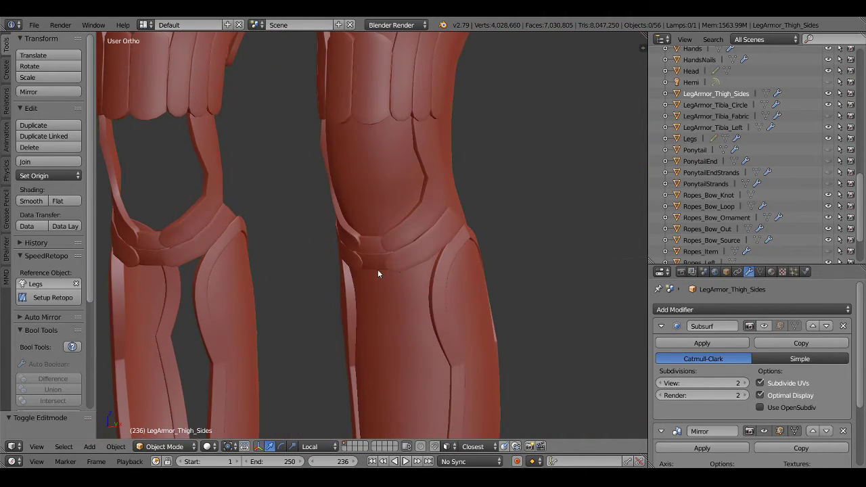
Switch viewport shading to Material and orbit around the legs
left_click(206, 447)
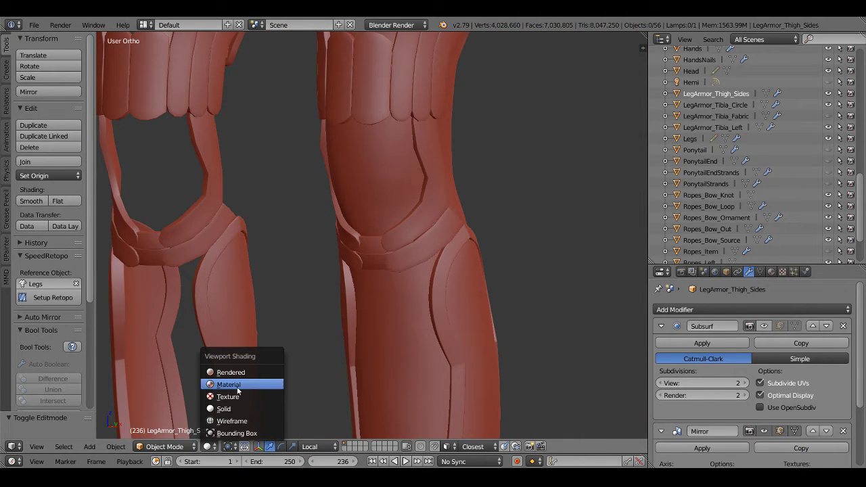
left_click(230, 384)
scroll(401, 230, "down", 3)
mouse_move(401, 230)
middle_mouse_down()
mouse_move(378, 234)
mouse_move(493, 243)
middle_mouse_up()
scroll(372, 255, "up", 4)
Enter Edit Mode on the thigh band and view it in wireframe to find the seam vertex
key("Tab")
scroll(319, 255, "up", 2)
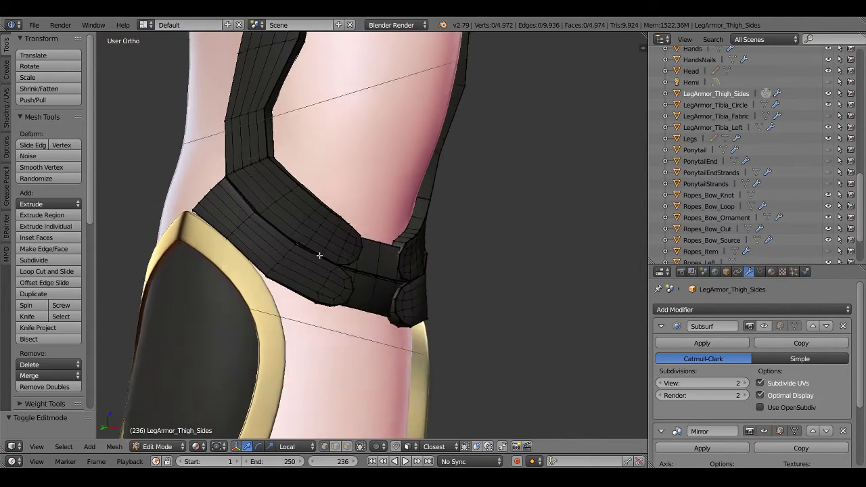
scroll(319, 255, "up", 1)
scroll(332, 257, "up", 2)
scroll(386, 270, "up", 1)
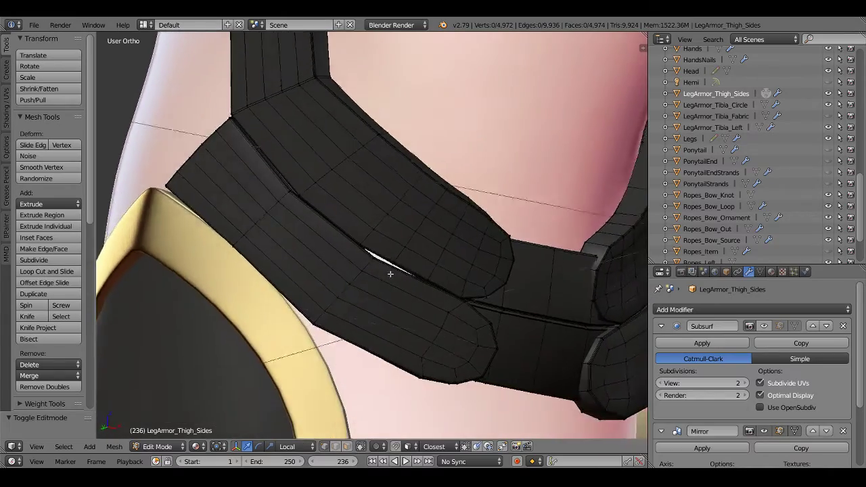
scroll(391, 273, "down", 1)
key("z")
scroll(390, 282, "up", 2)
scroll(390, 282, "up", 1)
scroll(386, 288, "up", 1)
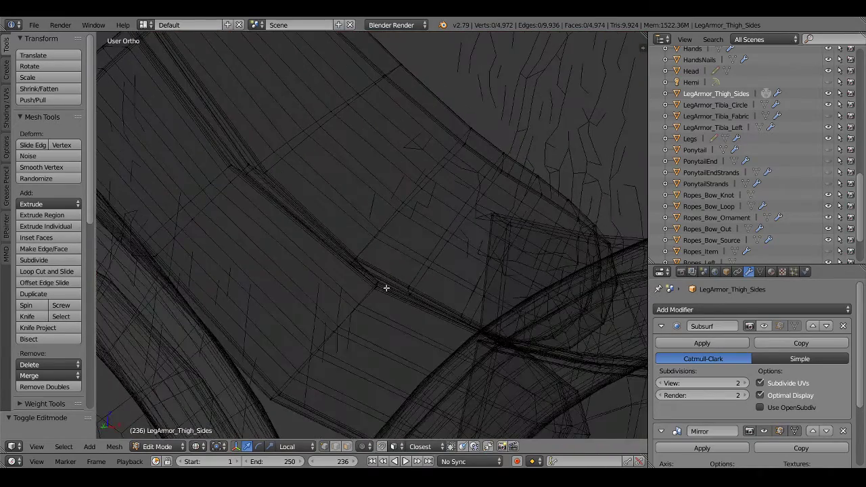
scroll(384, 303, "up", 1)
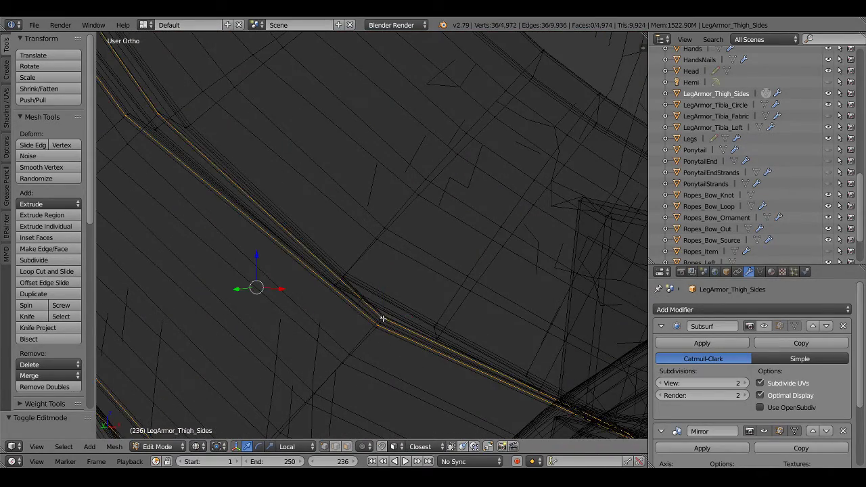
scroll(382, 335, "down", 1)
scroll(373, 319, "down", 1)
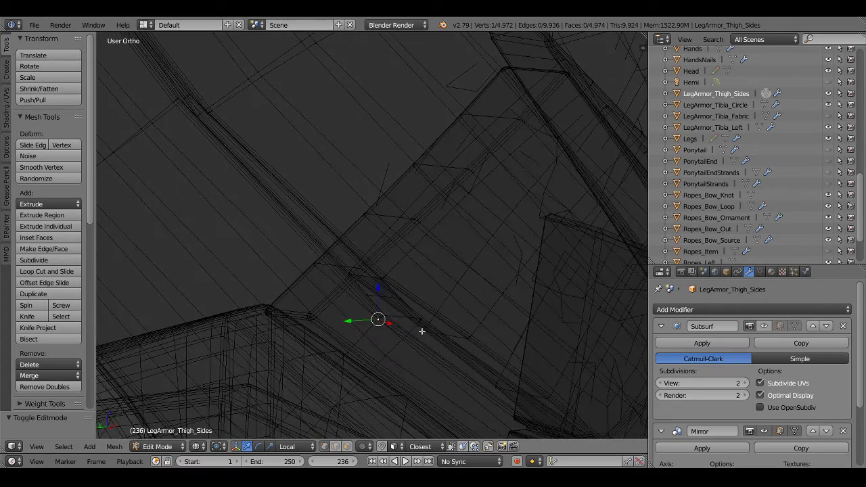
Back in solid shading, move the seam vertex onto the strap seam
key("z")
scroll(423, 321, "up", 1)
key("g")
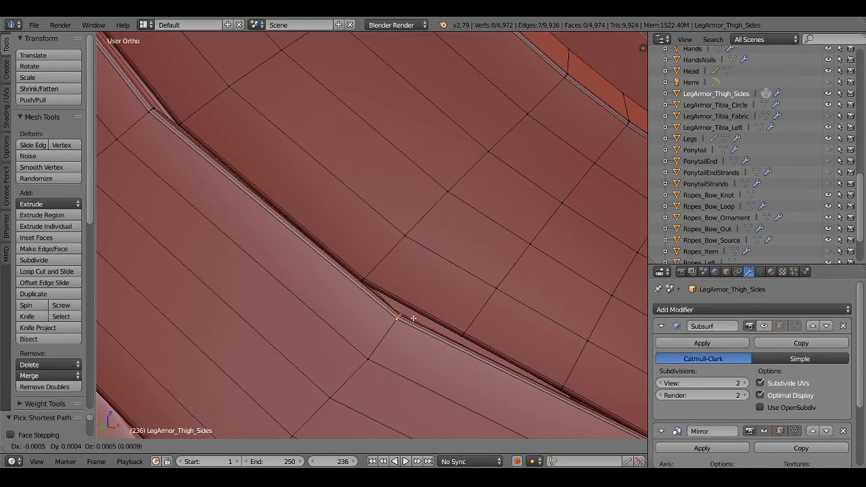
left_click(413, 316)
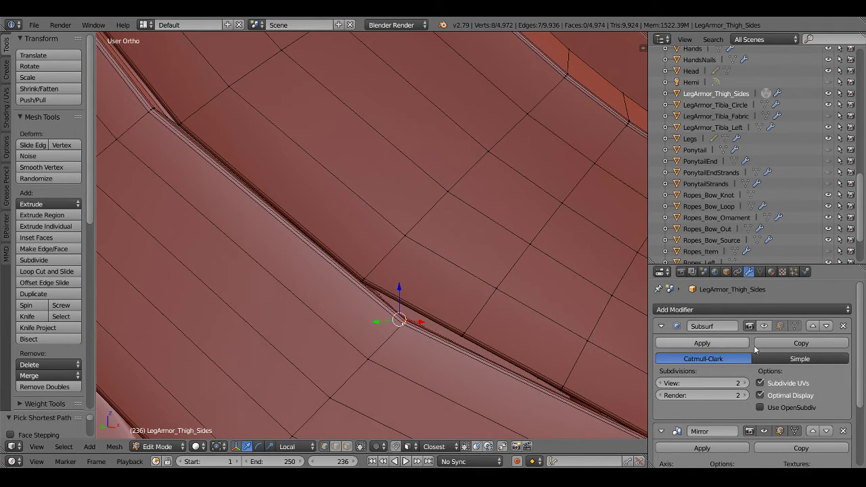
Return to Object Mode and orbit to inspect the band at the knee armor
scroll(510, 325, "down", 2)
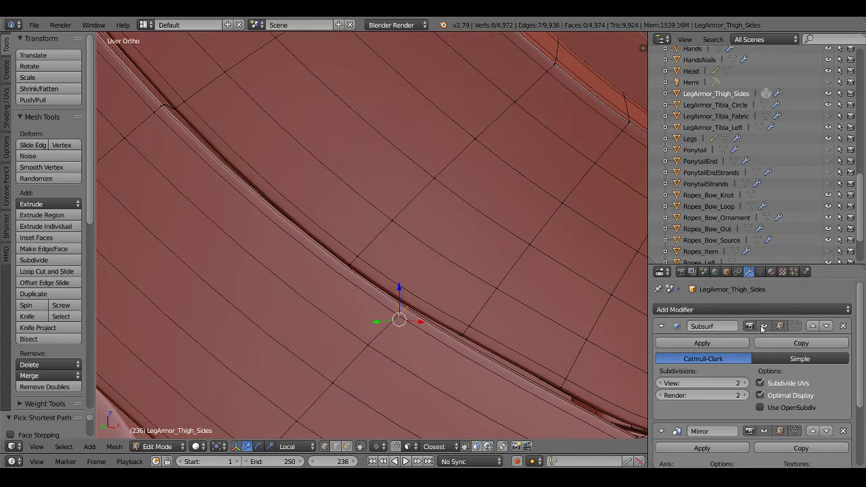
scroll(511, 325, "down", 1)
scroll(510, 325, "down", 3)
key("Tab")
mouse_move(510, 322)
middle_mouse_down()
mouse_move(520, 328)
mouse_move(352, 361)
mouse_move(367, 351)
mouse_move(394, 371)
mouse_move(371, 345)
mouse_move(373, 354)
mouse_move(415, 373)
mouse_move(343, 364)
mouse_move(353, 349)
mouse_move(391, 370)
mouse_move(397, 359)
mouse_move(383, 310)
mouse_move(430, 334)
middle_mouse_up()
scroll(396, 356, "down", 5)
scroll(417, 358, "up", 2)
mouse_move(416, 363)
middle_mouse_down()
mouse_move(318, 358)
mouse_move(328, 360)
middle_mouse_up()
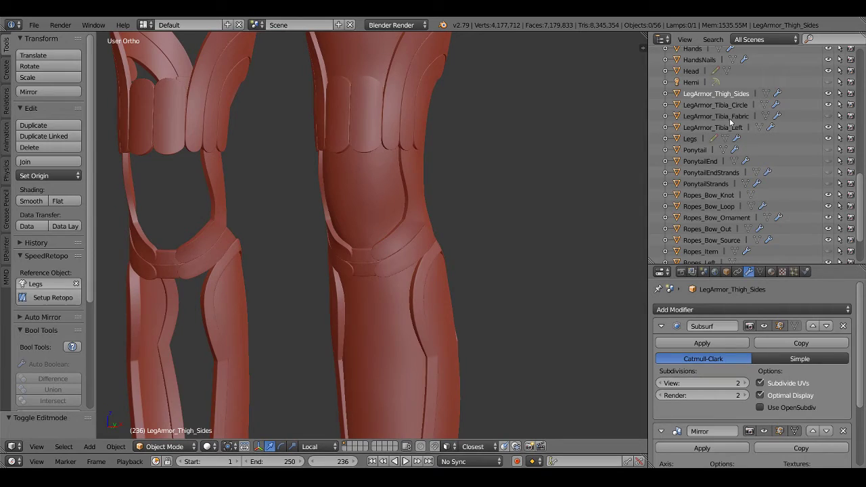
Select LegArmor_Tibia_Fabric, frame it, and enter Edit Mode near the knee band
left_click(728, 116)
key("KP_Decimal")
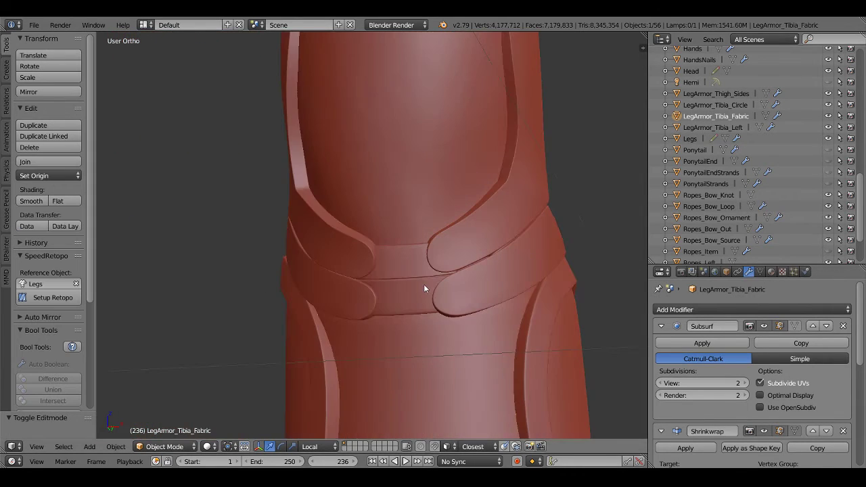
key("Tab")
middle_click_drag(424, 288, 405, 271, "shift")
key("z")
scroll(406, 270, "up", 2)
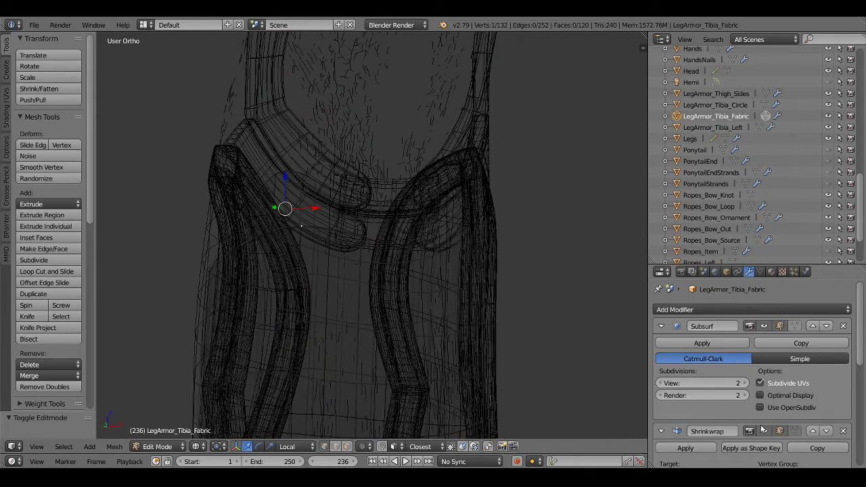
key("z")
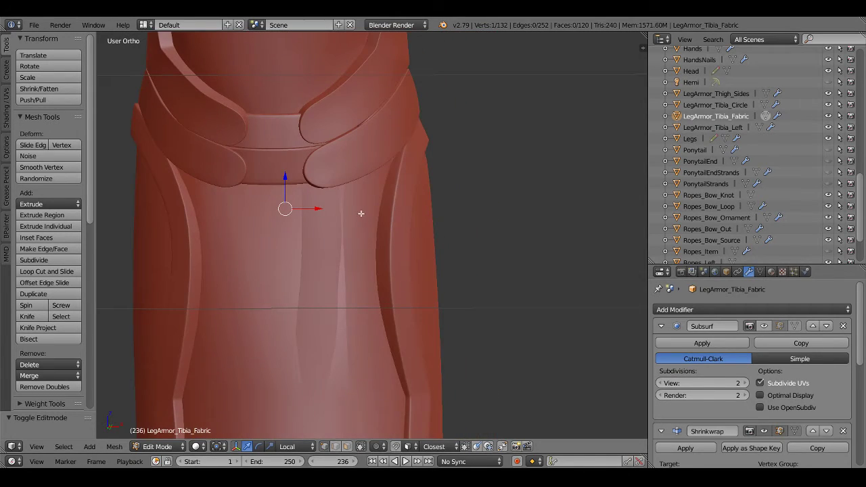
Nudge the tibia fabric strap end slightly upward over the knee band
middle_click_drag(360, 213, 386, 270, "shift")
key("z")
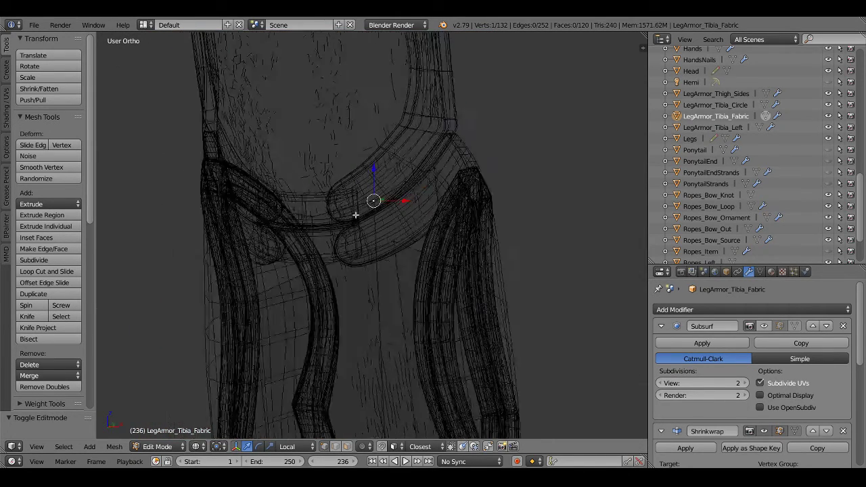
middle_click_drag(377, 210, 406, 233)
scroll(417, 241, "up", 2)
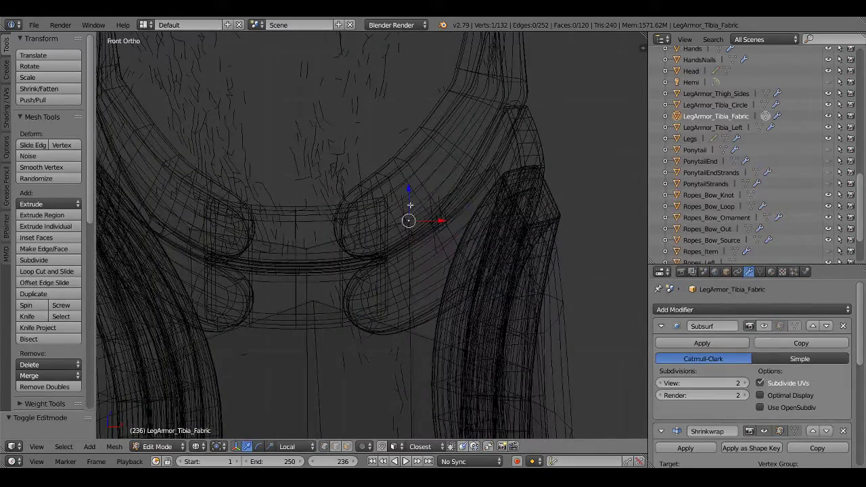
key("g")
left_click(428, 192)
Return to solid shading and Object Mode, orbiting around the knee band
key("z")
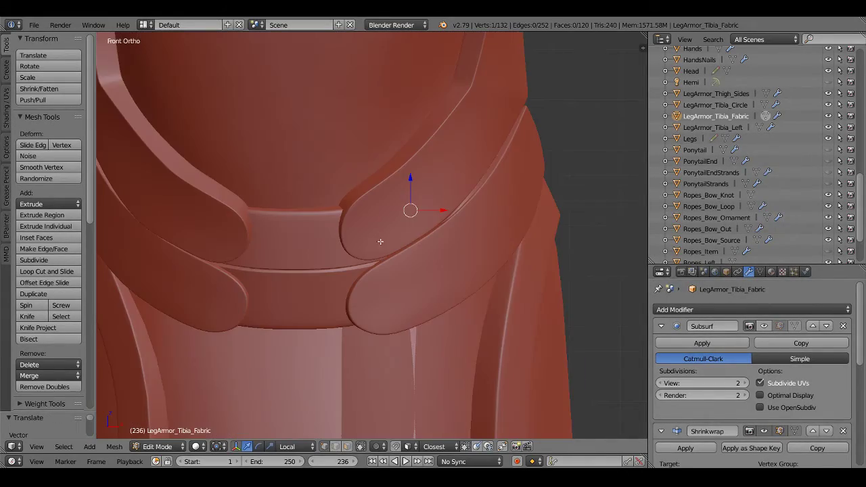
middle_click_drag(381, 243, 433, 251)
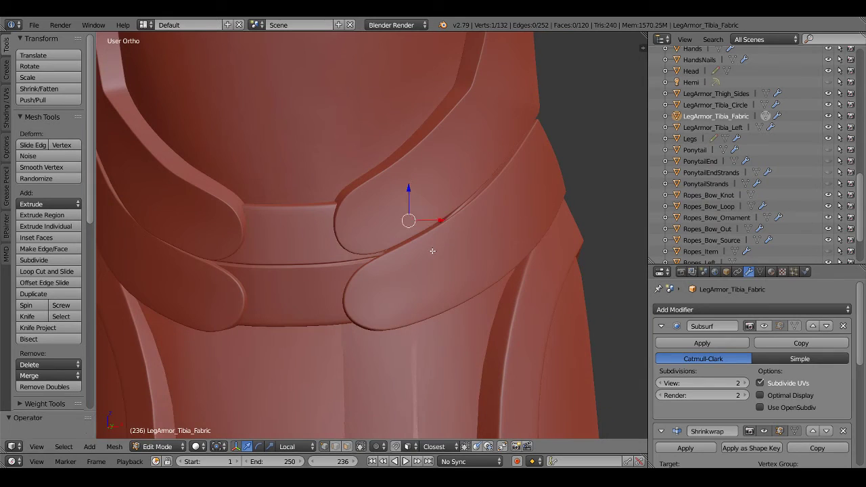
key("Tab")
scroll(418, 306, "down", 2)
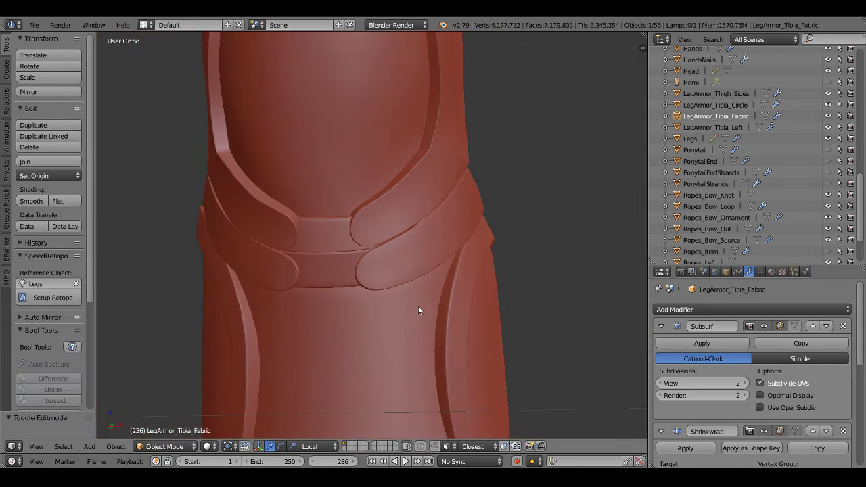
middle_click_drag(418, 306, 392, 325)
left_click(210, 447)
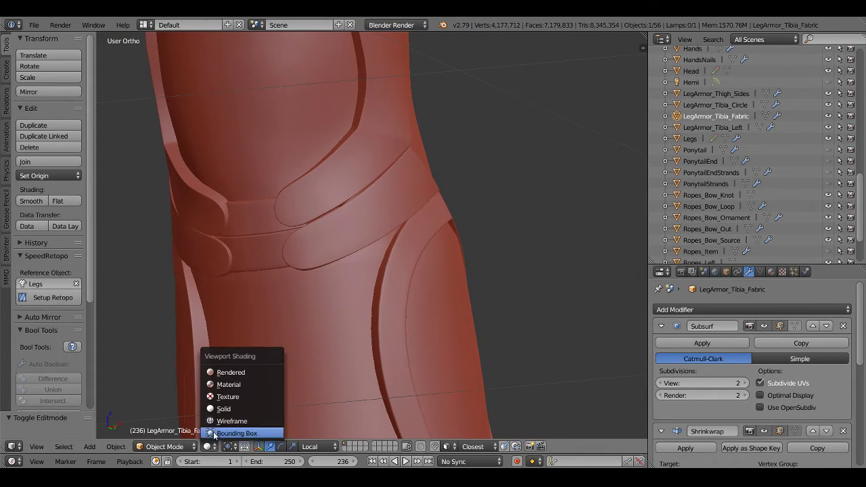
Show the model in Material shading and orbit around the leg
left_click(228, 387)
middle_click_drag(260, 317, 392, 285)
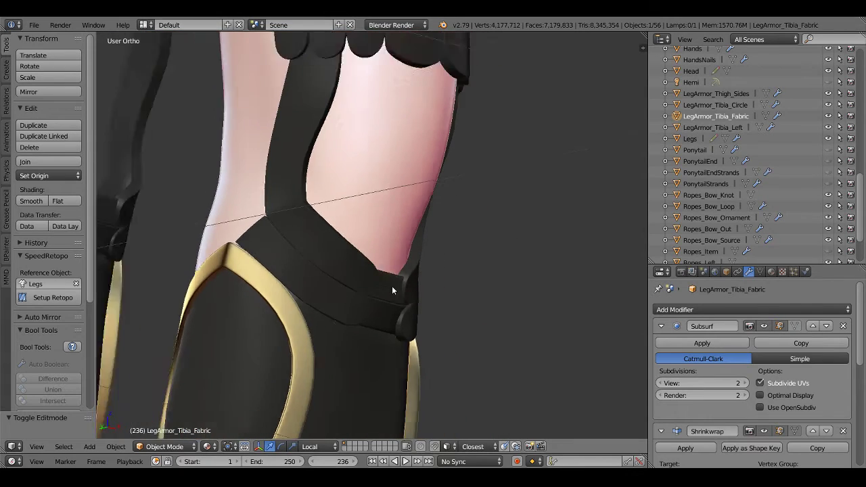
scroll(391, 286, "down", 2)
Deselect everything, select the Legs object, and orbit around both legs
key("a")
mouse_move(441, 315)
middle_mouse_down()
mouse_move(379, 315)
mouse_move(357, 261)
middle_mouse_up()
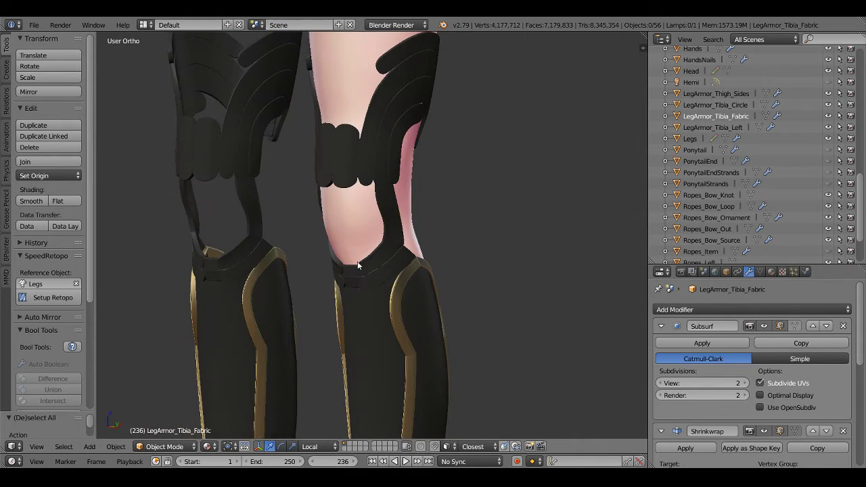
left_click(691, 139)
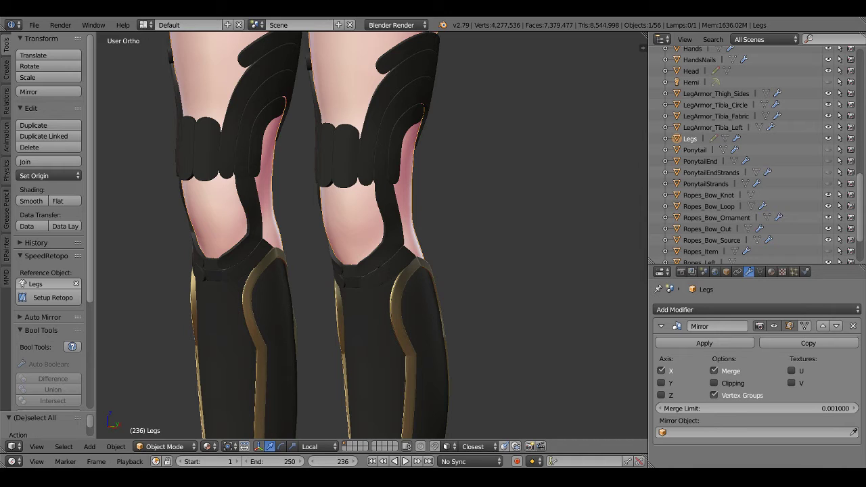
scroll(514, 244, "down", 2)
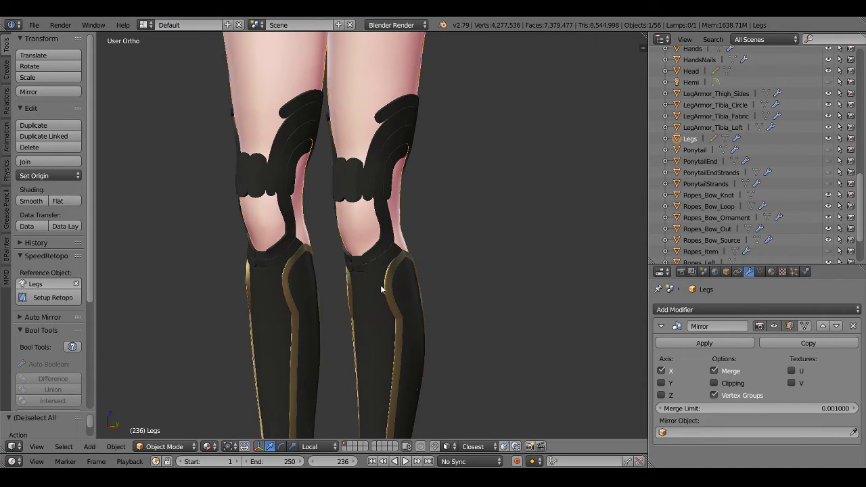
middle_click_drag(514, 244, 387, 233)
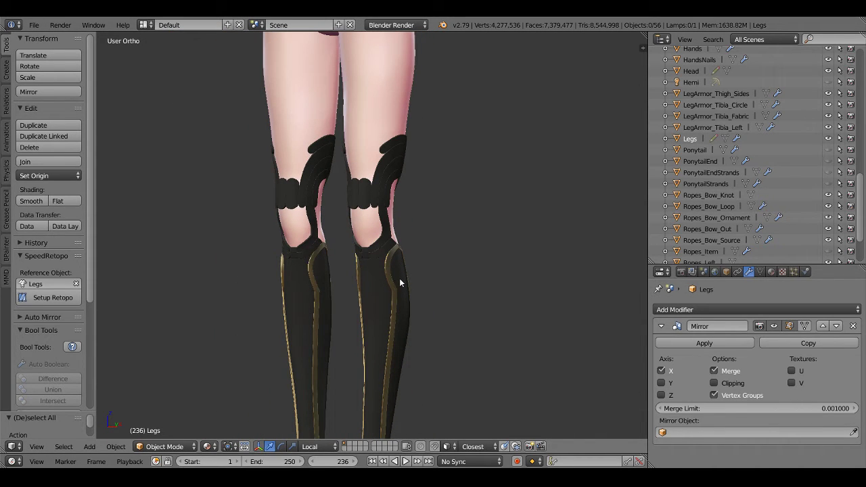
Zoom out and orbit to see the full figure from slightly above
scroll(461, 306, "down", 3)
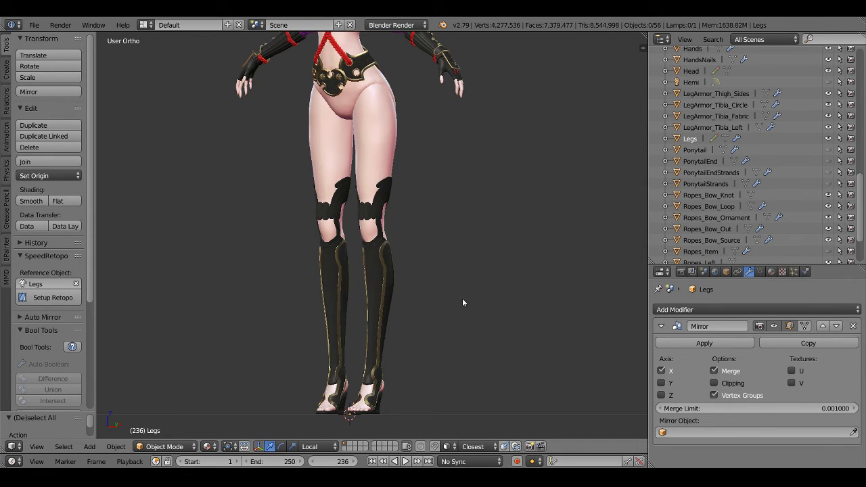
scroll(461, 298, "down", 10)
scroll(416, 260, "up", 5)
scroll(416, 256, "up", 5)
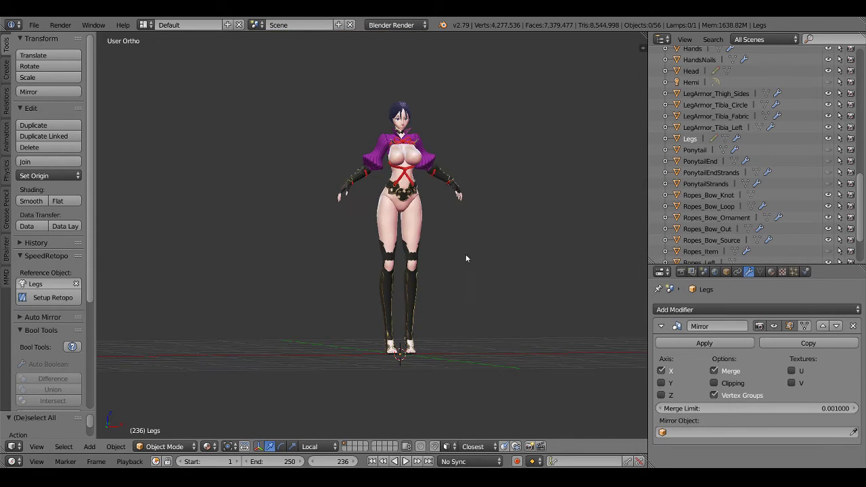
mouse_move(449, 270)
middle_mouse_down()
mouse_move(452, 260)
mouse_move(485, 253)
mouse_move(475, 266)
mouse_move(824, 174)
middle_mouse_up()
scroll(485, 252, "up", 2)
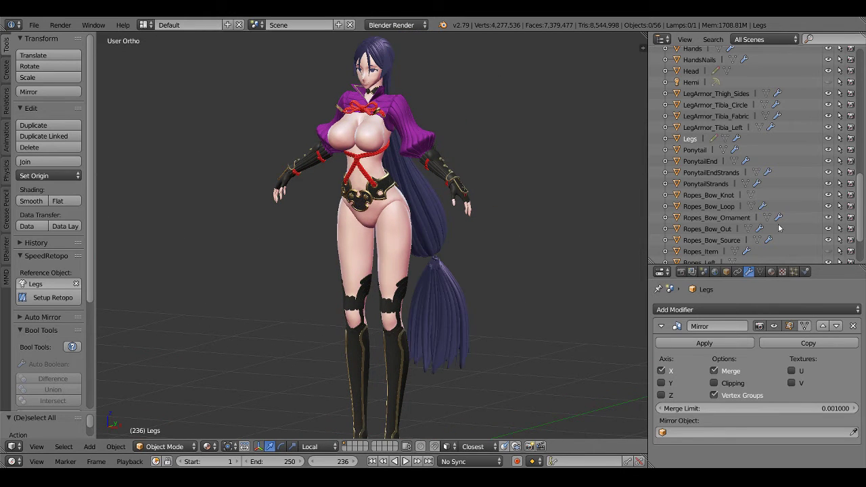
scroll(778, 228, "up", 2)
scroll(778, 228, "up", 3)
scroll(744, 233, "up", 2)
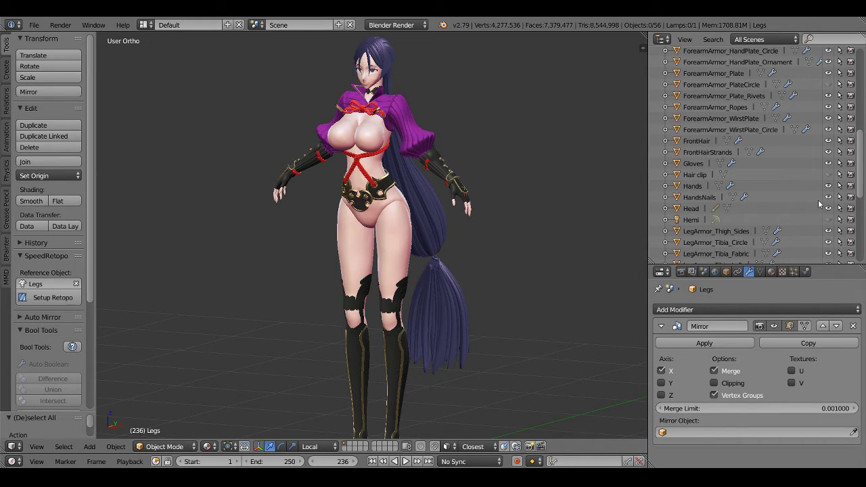
scroll(817, 200, "down", 1)
Make the Hair clip visible and orbit to view the character from behind
left_click(828, 156)
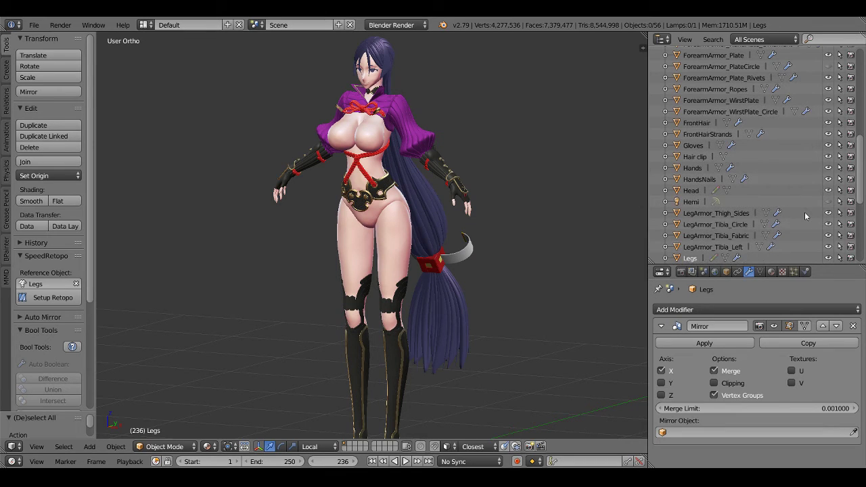
scroll(802, 213, "up", 2)
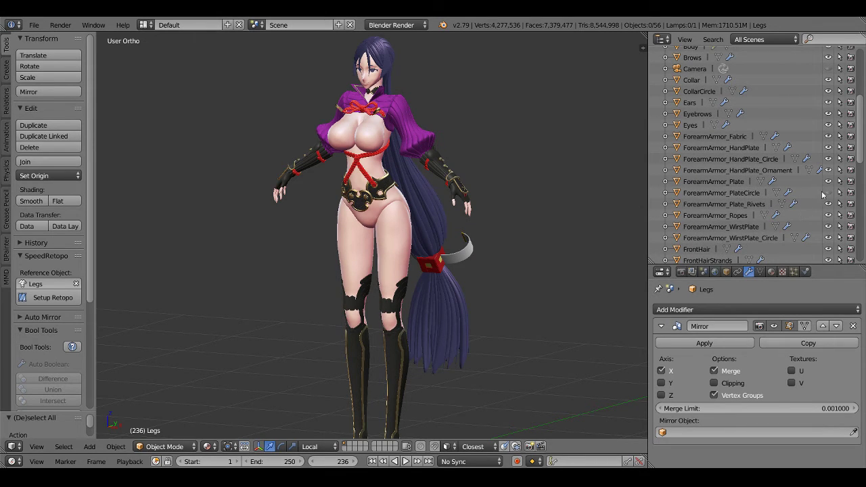
scroll(800, 196, "up", 3)
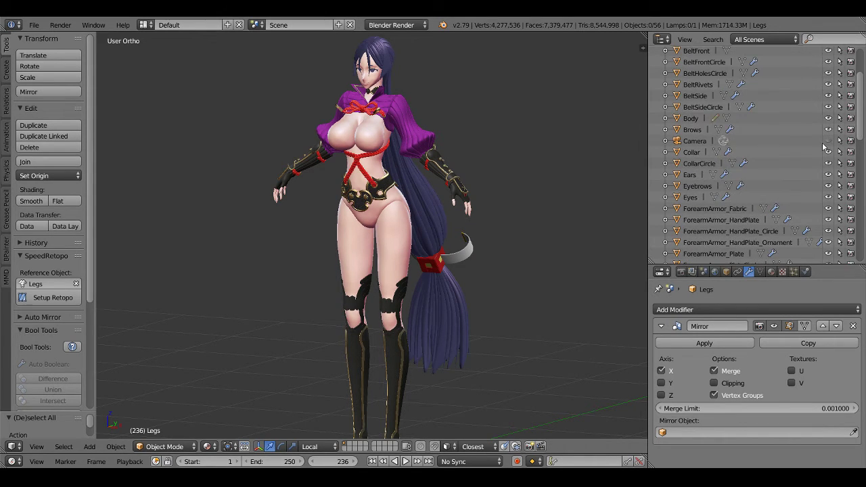
scroll(824, 150, "up", 3)
middle_click_drag(531, 214, 515, 250)
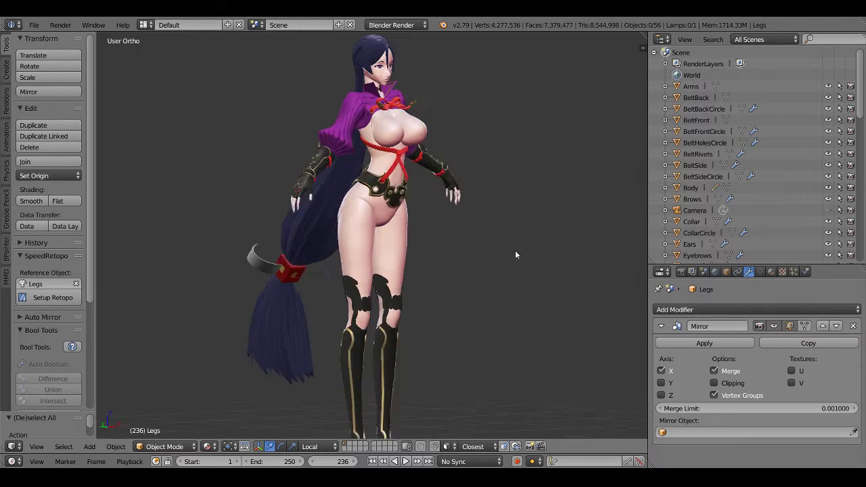
scroll(515, 251, "up", 5)
mouse_move(539, 278)
middle_mouse_down()
mouse_move(493, 280)
mouse_move(512, 305)
middle_mouse_up()
Maximise the 3D view and hide the properties sidebar and tool shelf
key("ctrl+Up")
scroll(601, 302, "down", 2)
key("n")
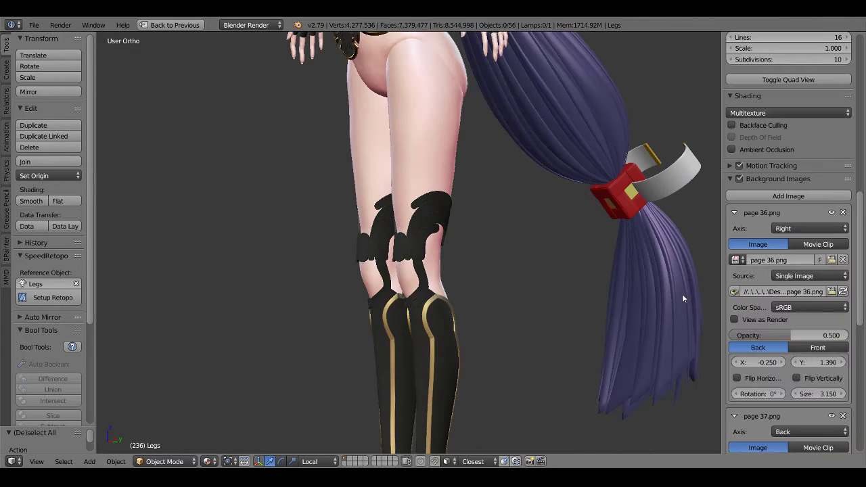
scroll(766, 131, "down", 2)
scroll(766, 130, "down", 2)
key("n")
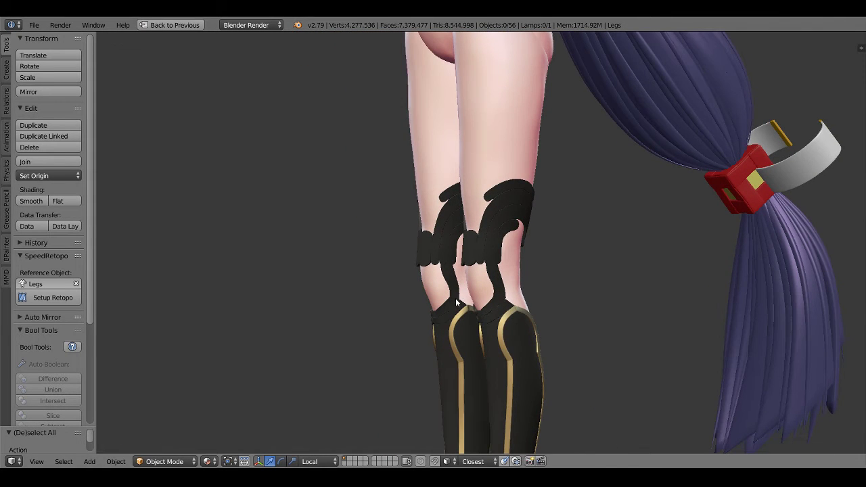
key("t")
Orbit to a side view of the knees and select the LegArmor_Thigh_Sides band
scroll(485, 282, "up", 4)
scroll(486, 282, "up", 1)
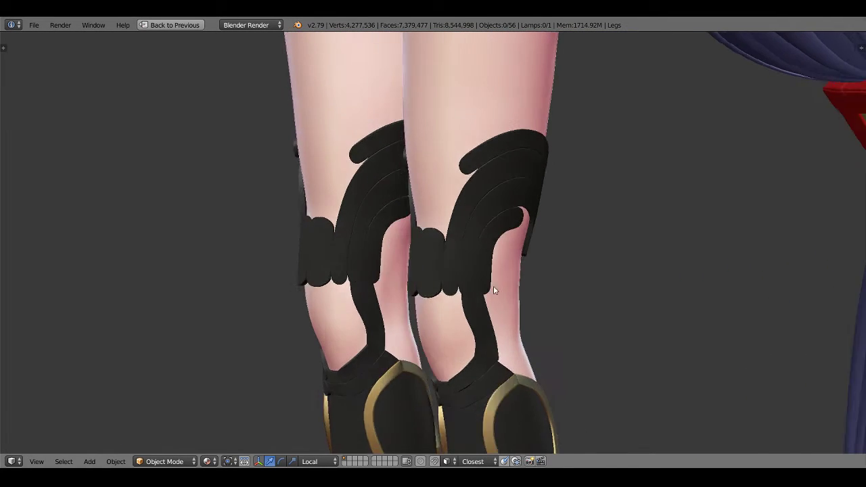
mouse_move(493, 290)
middle_mouse_down()
mouse_move(468, 323)
mouse_move(419, 317)
middle_mouse_up()
mouse_move(537, 328)
middle_mouse_down()
mouse_move(464, 329)
mouse_move(498, 316)
mouse_move(596, 329)
mouse_move(431, 326)
mouse_move(477, 309)
mouse_move(454, 315)
mouse_move(400, 268)
mouse_move(381, 265)
mouse_move(375, 274)
middle_mouse_up()
mouse_move(598, 346)
middle_mouse_down()
mouse_move(478, 339)
mouse_move(502, 258)
mouse_move(487, 270)
mouse_move(503, 267)
mouse_move(504, 349)
mouse_move(483, 235)
mouse_move(536, 253)
mouse_move(524, 259)
mouse_move(521, 248)
mouse_move(517, 257)
middle_mouse_up()
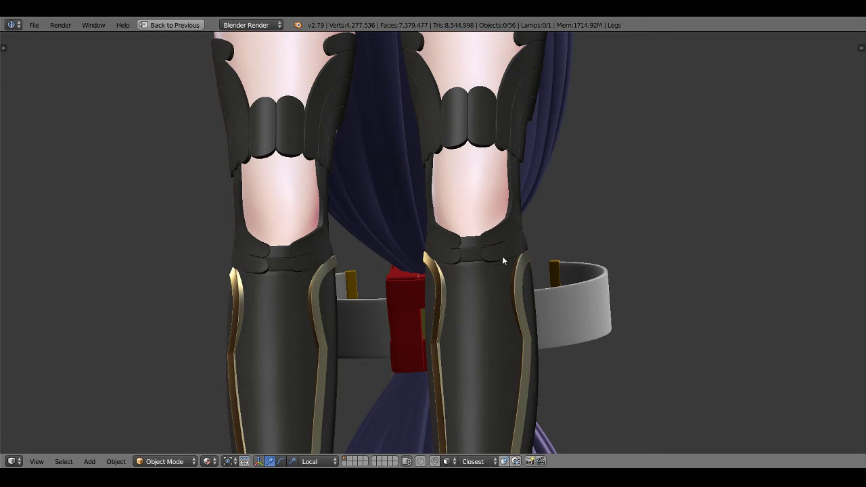
right_click(526, 282)
Frame the band in Edit Mode, switch to vertex select, and pick a lower-left flap vertex
key("KP_Decimal")
key("Tab")
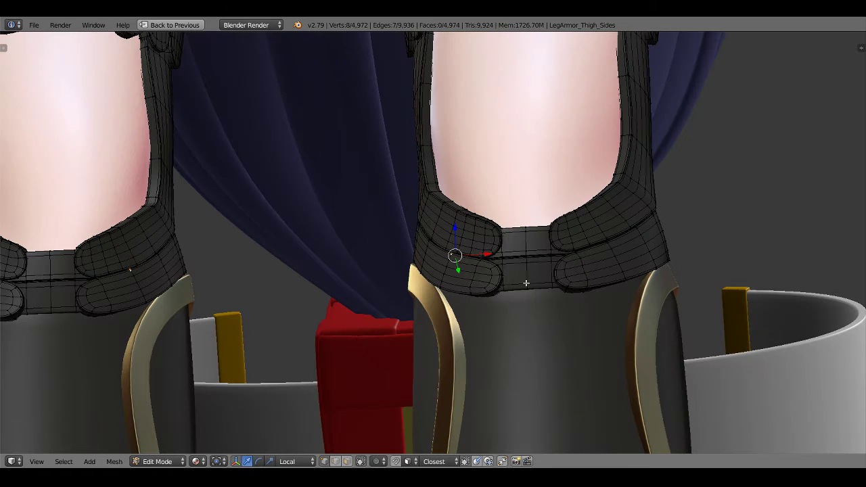
scroll(460, 280, "up", 3)
middle_click_drag(460, 280, 426, 290)
key("ctrl+Tab")
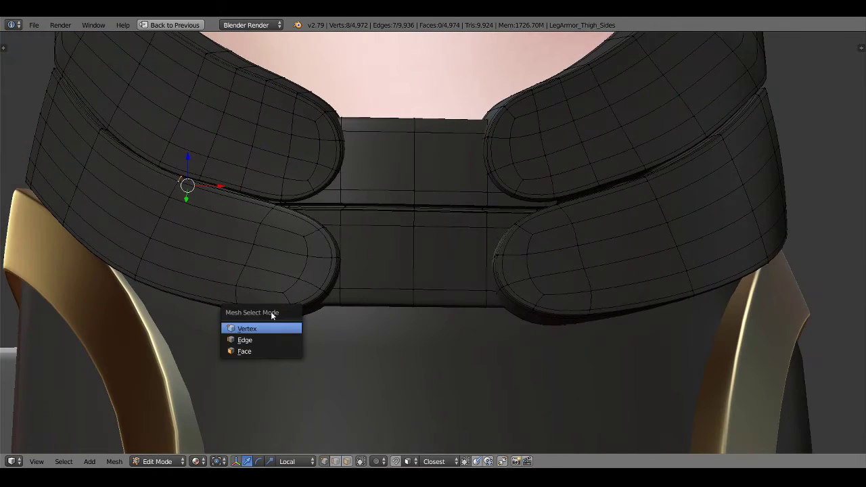
left_click(257, 328)
right_click(245, 318)
mouse_move(241, 321)
middle_mouse_down()
mouse_move(239, 350)
mouse_move(252, 366)
middle_mouse_up()
In wireframe, select the bottom edge paths of both strap flaps
key("z")
mouse_move(229, 318)
middle_mouse_down()
mouse_move(253, 356)
mouse_move(474, 332)
middle_mouse_up()
right_click(364, 366, "ctrl")
mouse_move(364, 367)
middle_mouse_down()
mouse_move(399, 286)
mouse_move(345, 373)
middle_mouse_up()
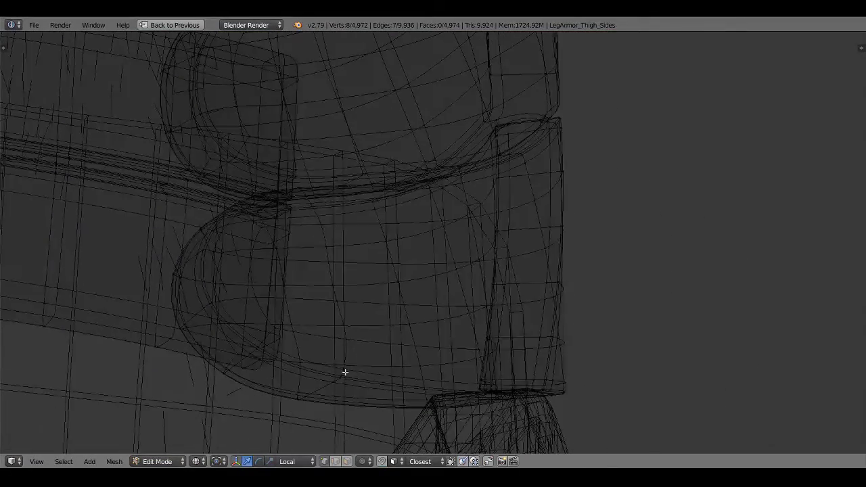
right_click(344, 373, "shift")
right_click(299, 391, "ctrl")
mouse_move(300, 391)
middle_mouse_down()
mouse_move(300, 377)
mouse_move(368, 293)
middle_mouse_up()
key("z")
Shift the selected flap edges slightly along local Z
left_click_drag(379, 240, 380, 250)
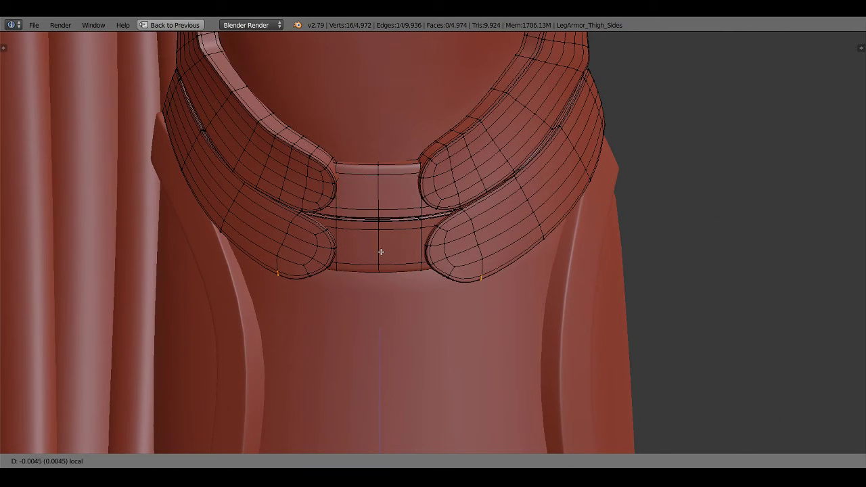
left_click_drag(380, 251, 381, 252)
scroll(445, 303, "down", 3)
key("z")
scroll(479, 309, "up", 5)
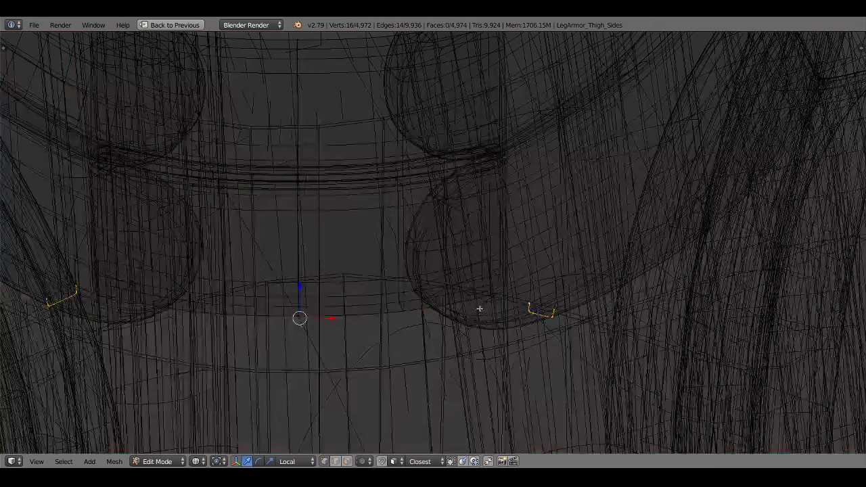
Extrude both flaps' edge rows into face strips, then undo a trial move down along local Z
left_click(467, 312, "shift")
left_click(450, 315, "alt+shift")
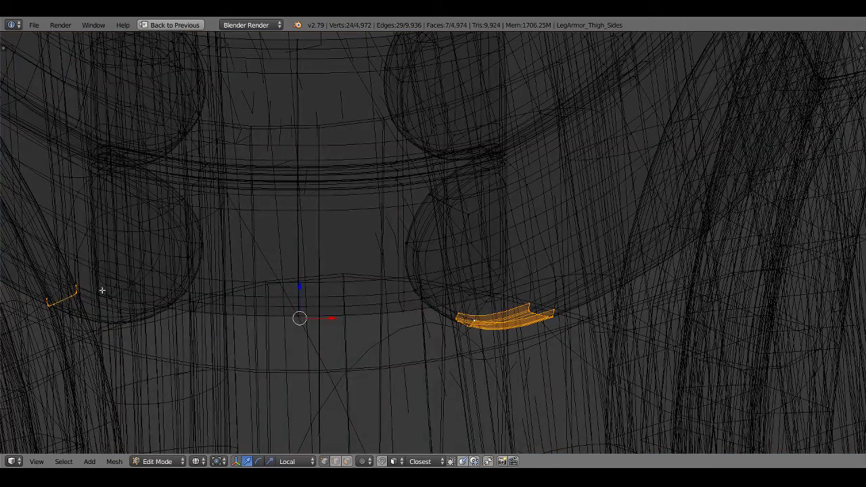
mouse_move(102, 290)
middle_mouse_down("shift")
mouse_move(226, 276)
mouse_move(244, 288)
middle_mouse_up("shift")
left_click(255, 292, "ctrl")
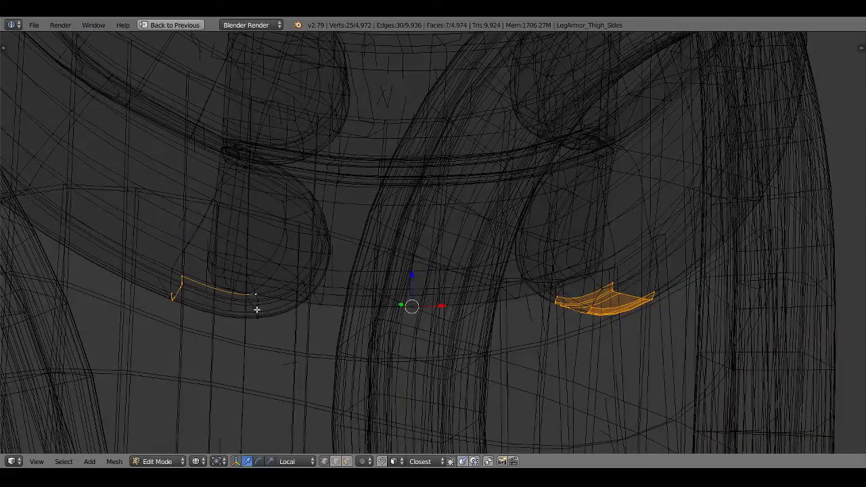
left_click(257, 307, "alt+shift")
key("KP_1")
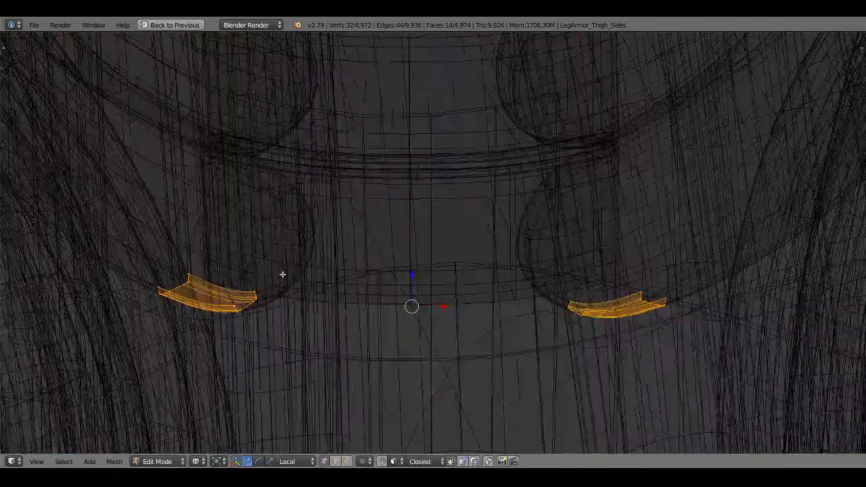
key("z")
left_click_drag(412, 277, 414, 291)
left_click(414, 291)
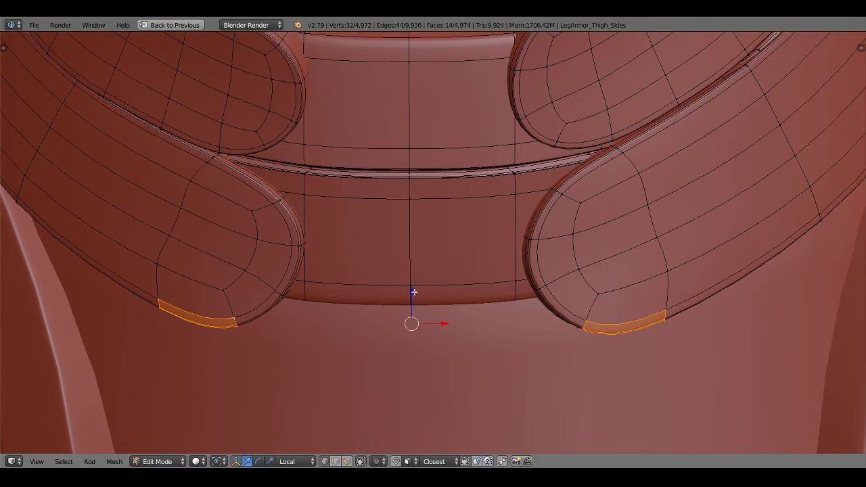
key("ctrl+z")
Turn on proportional editing and move the strap ends in against the leg
left_click(359, 464)
left_click(387, 408)
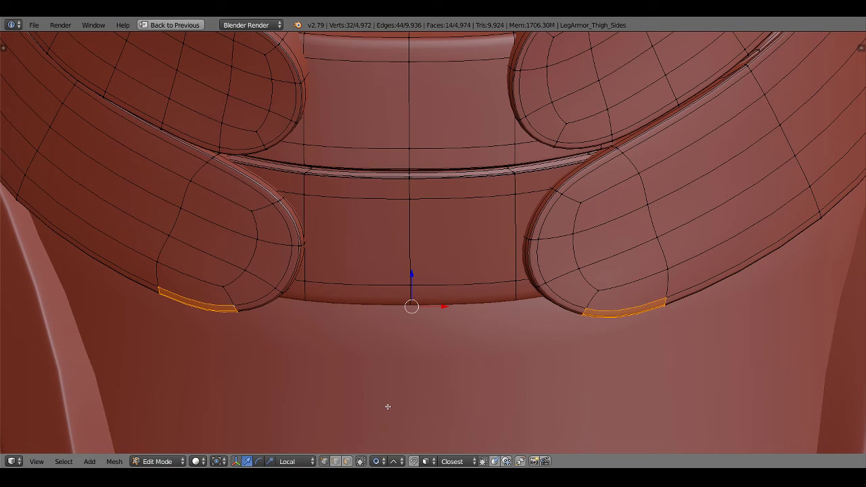
key("g")
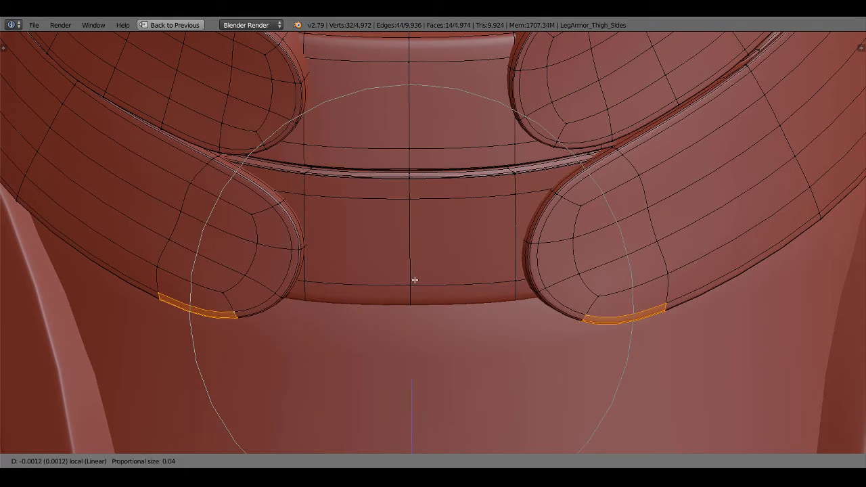
scroll(414, 281, "up", 2)
scroll(414, 281, "up", 2)
scroll(414, 280, "up", 2)
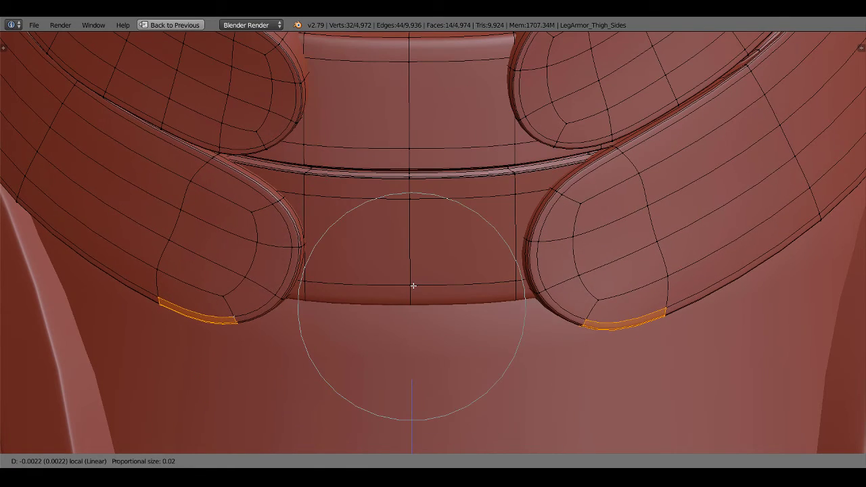
left_click(413, 286)
Clear the selection, orbit to a side view of the thigh strap, and show Material shading
scroll(413, 285, "down", 5)
key("a")
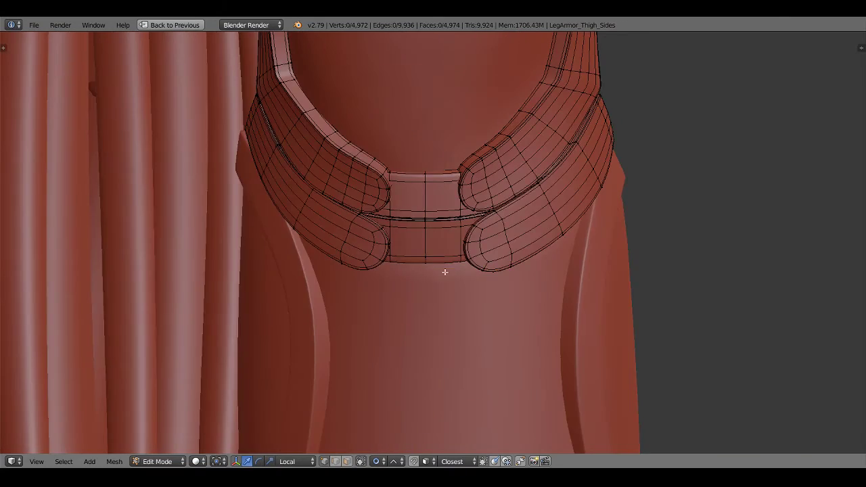
mouse_move(444, 271)
middle_mouse_down()
mouse_move(517, 271)
mouse_move(425, 272)
middle_mouse_up()
middle_click_drag(359, 307, 270, 318)
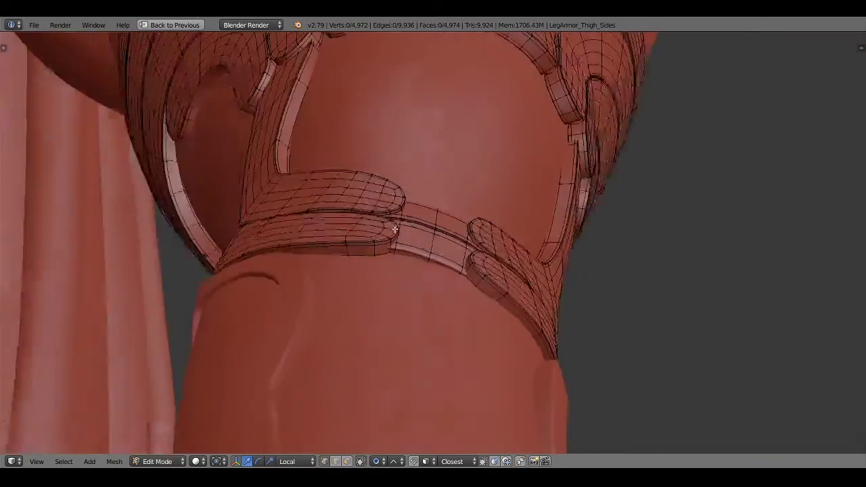
left_click(196, 461)
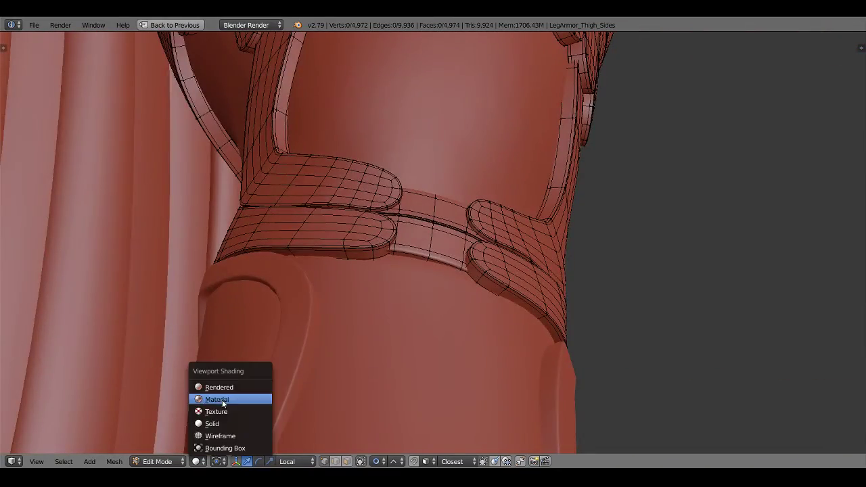
left_click(217, 399)
scroll(368, 293, "down", 3)
Deselect the thigh armor geometry and return to Object Mode
key("a")
middle_click_drag(487, 272, 444, 251)
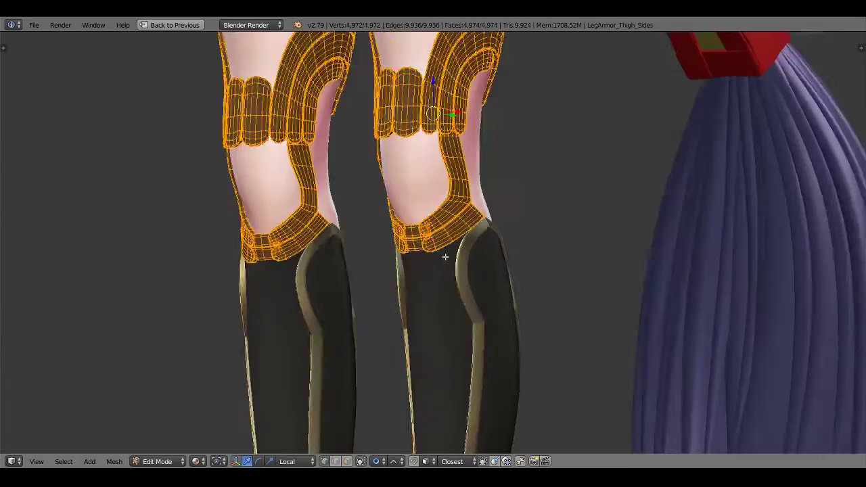
key("a")
key("Tab")
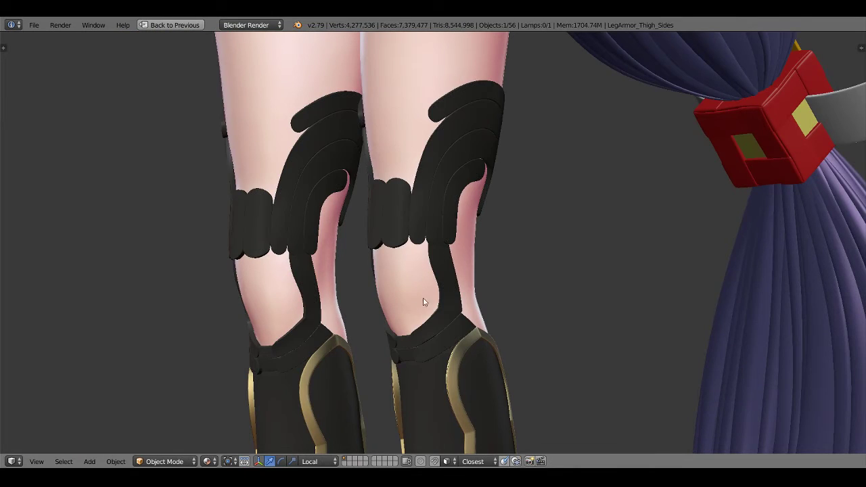
middle_click_drag(427, 299, 449, 300)
Save over the character .blend file, then orbit to inspect the legs and boots
key("ctrl+s")
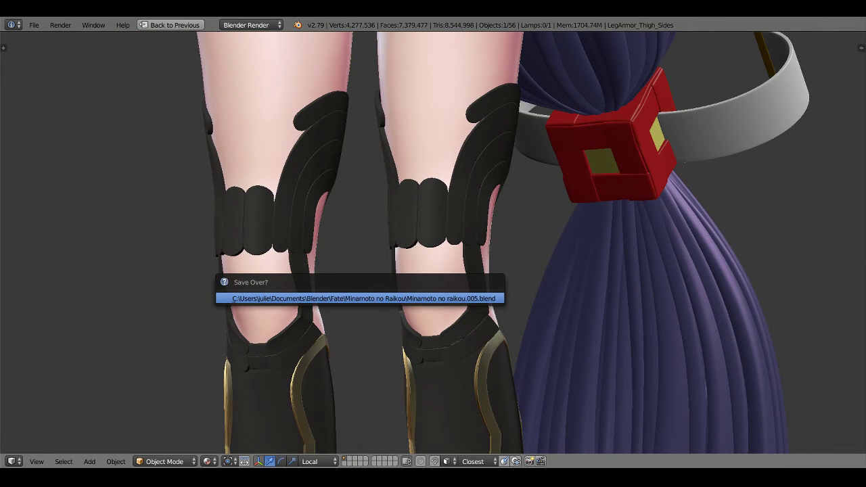
key("Return")
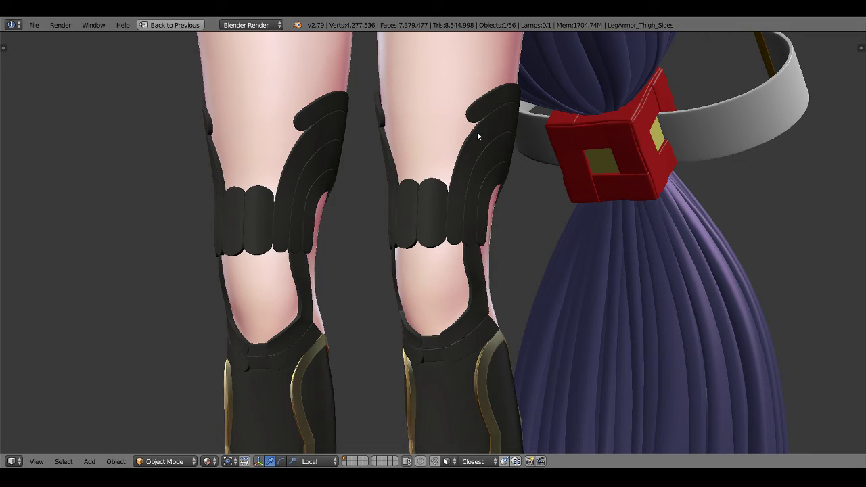
mouse_move(477, 137)
middle_mouse_down()
mouse_move(418, 228)
mouse_move(550, 185)
mouse_move(406, 257)
mouse_move(500, 255)
mouse_move(410, 284)
mouse_move(525, 293)
mouse_move(359, 284)
mouse_move(442, 296)
mouse_move(429, 251)
mouse_move(479, 268)
mouse_move(415, 289)
mouse_move(487, 297)
mouse_move(462, 278)
mouse_move(413, 284)
mouse_move(397, 317)
mouse_move(345, 300)
middle_mouse_up()
scroll(419, 228, "down", 3)
Restore the Default layout, select LegArmor_Tibia_Fabric, and apply its Subsurf modifier
key("shift+space")
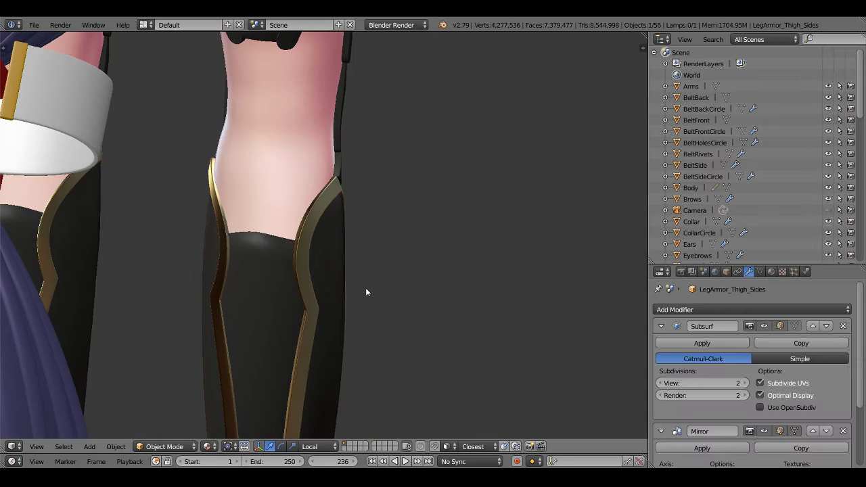
scroll(741, 194, "up", 1)
scroll(741, 181, "up", 3)
scroll(724, 220, "down", 2)
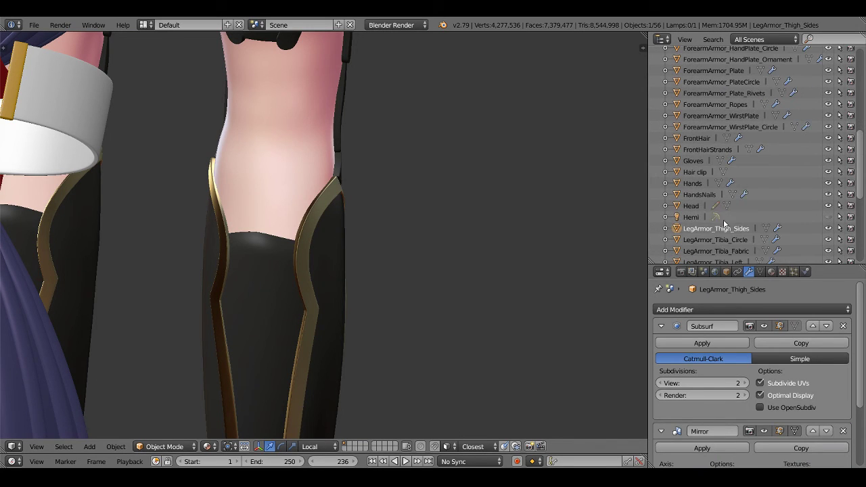
left_click(717, 221)
left_click(734, 233)
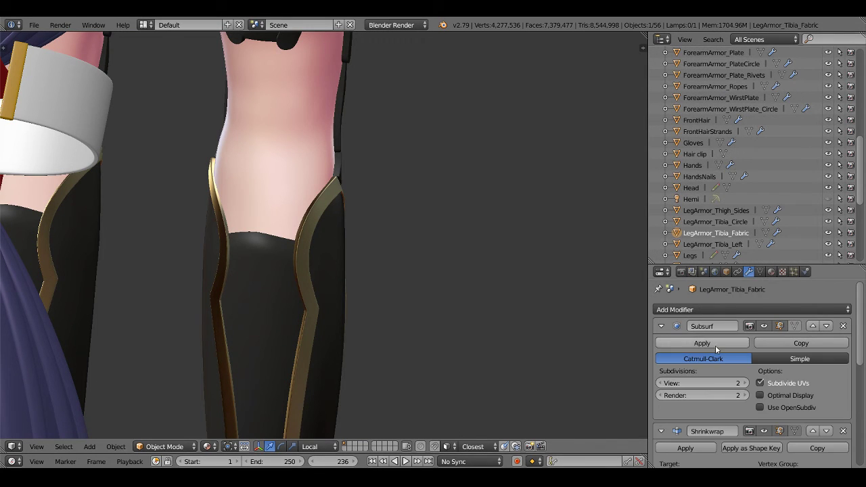
left_click(715, 343)
Apply the Shrinkwrap modifier on LegArmor_Tibia_Fabric
scroll(704, 391, "down", 1)
scroll(744, 394, "down", 1)
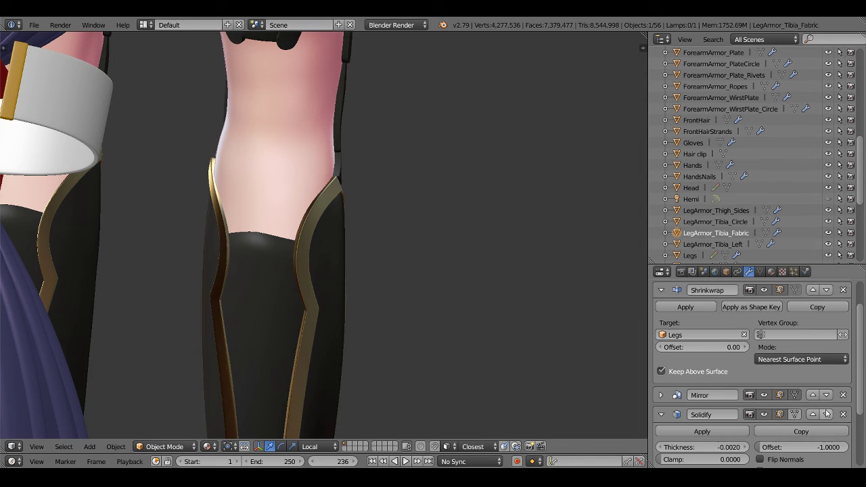
left_click(685, 307)
mouse_move(288, 258)
middle_mouse_down("shift")
mouse_move(385, 249)
mouse_move(592, 338)
mouse_move(472, 299)
middle_mouse_up("shift")
Check the fabric mesh in Edit Mode, then apply Solidify, leaving only Mirror
key("Tab")
scroll(340, 274, "up", 3)
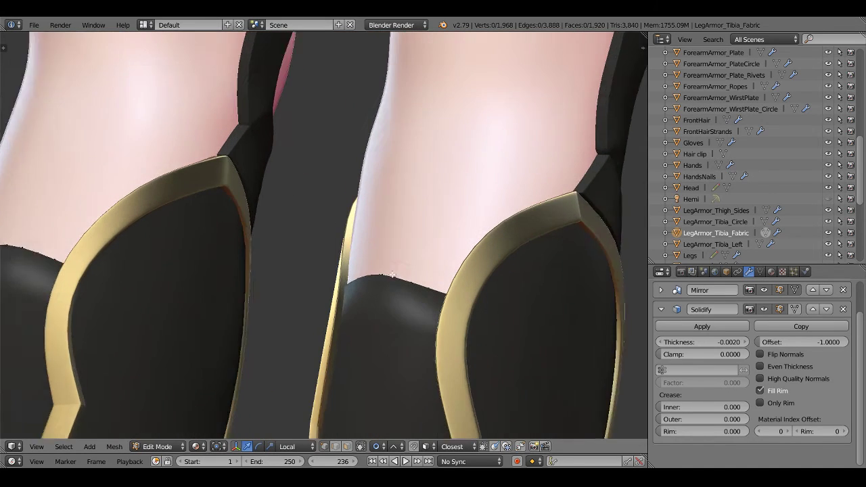
scroll(340, 274, "up", 2)
key("Tab")
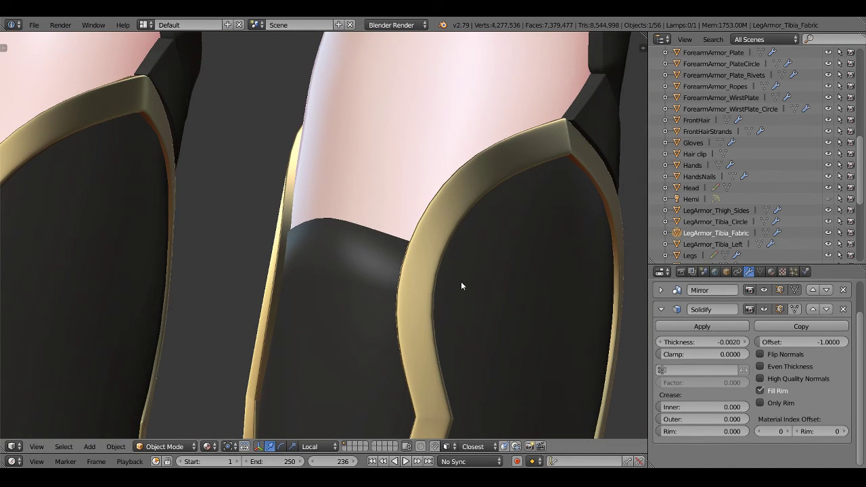
left_click(702, 326)
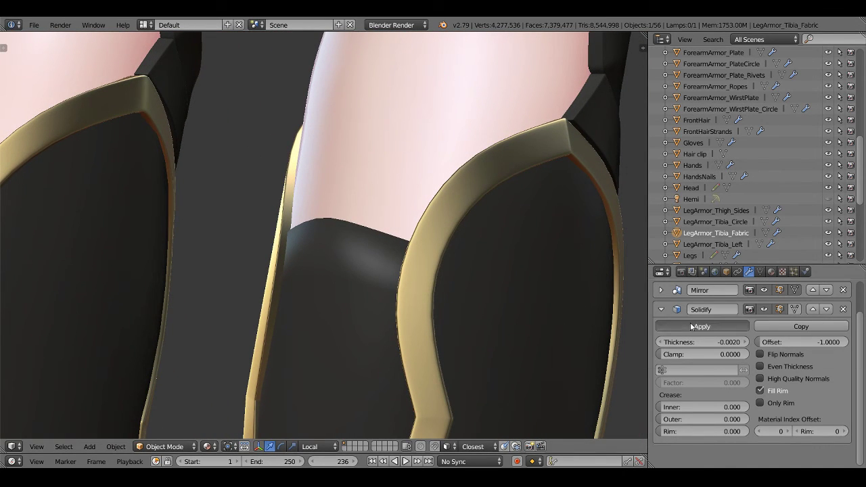
key("Tab")
scroll(376, 235, "up", 3)
Bevel the first pair of tibia fabric rim edge loops
left_click(376, 230, "alt")
middle_click_drag(424, 234, 271, 284)
key("z")
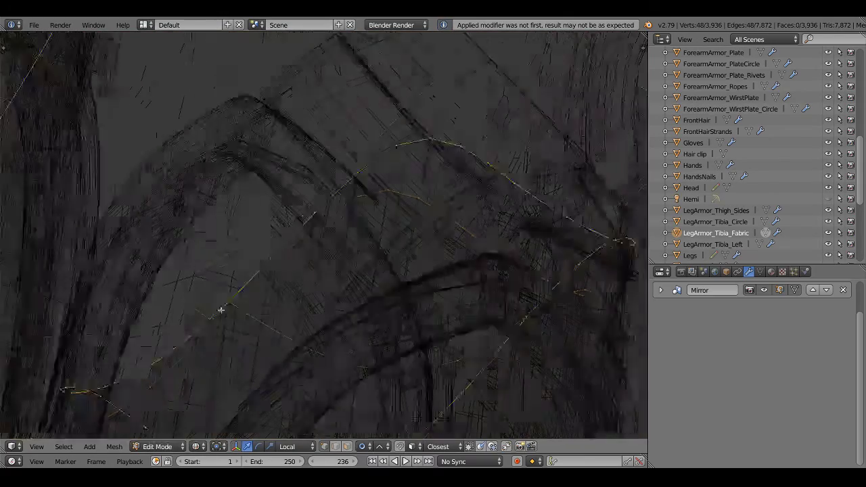
mouse_move(222, 309)
middle_mouse_down()
mouse_move(314, 251)
mouse_move(328, 187)
mouse_move(315, 231)
middle_mouse_up()
left_click(309, 187, "alt+shift")
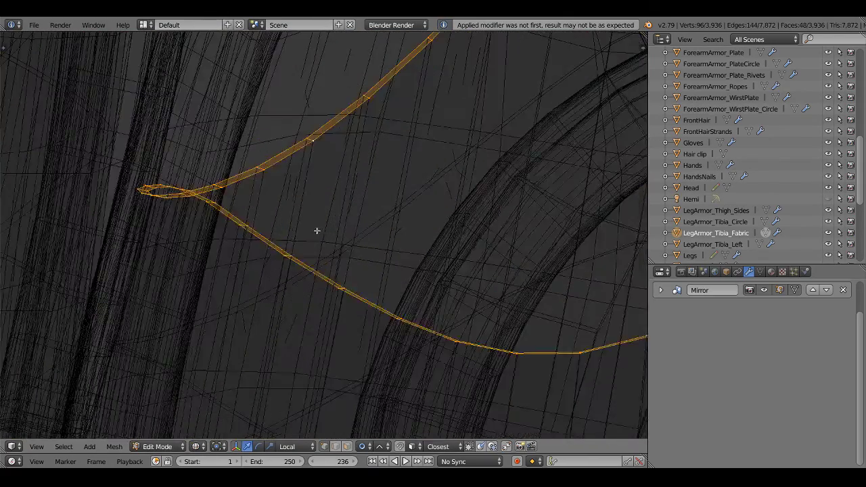
key("z")
key("ctrl+b")
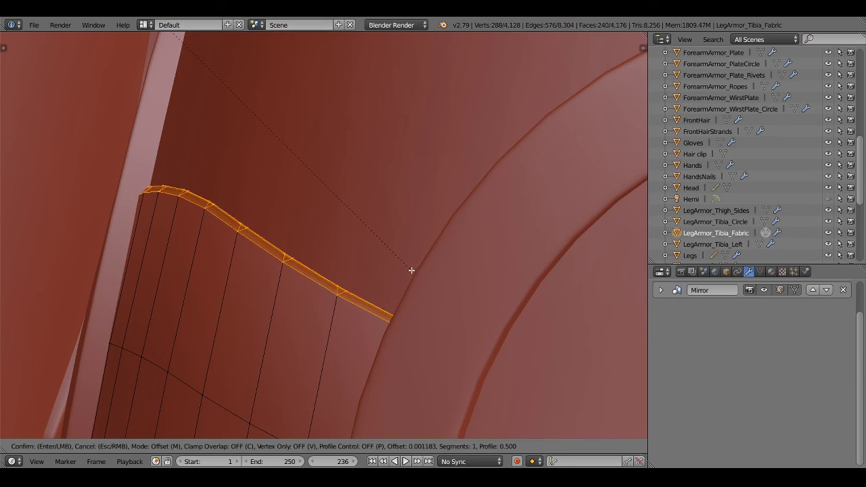
scroll(409, 267, "up", 1)
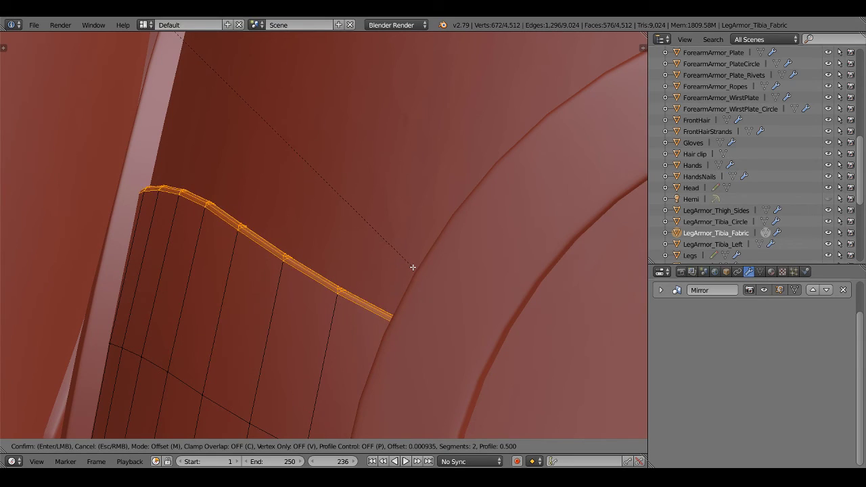
left_click(411, 264)
Bevel the remaining two rim edge loops with a narrow one-segment bevel, then return to Object Mode
mouse_move(411, 263)
middle_mouse_down()
mouse_move(282, 357)
mouse_move(358, 225)
middle_mouse_up()
key("z")
key("ctrl+Tab")
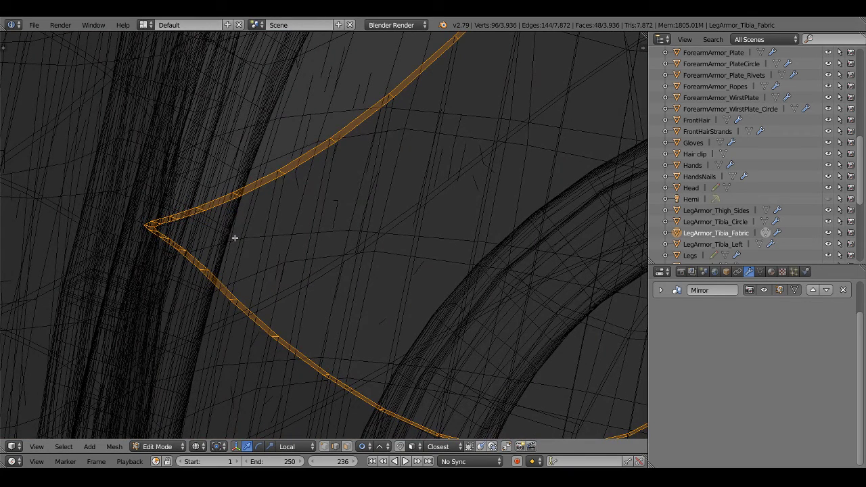
right_click(259, 186, "alt")
right_click(276, 188, "alt+shift")
key("z")
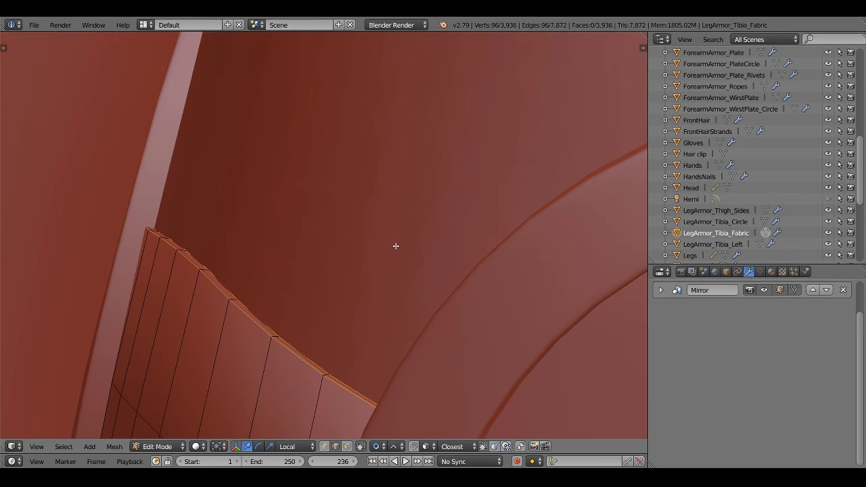
key("ctrl+b")
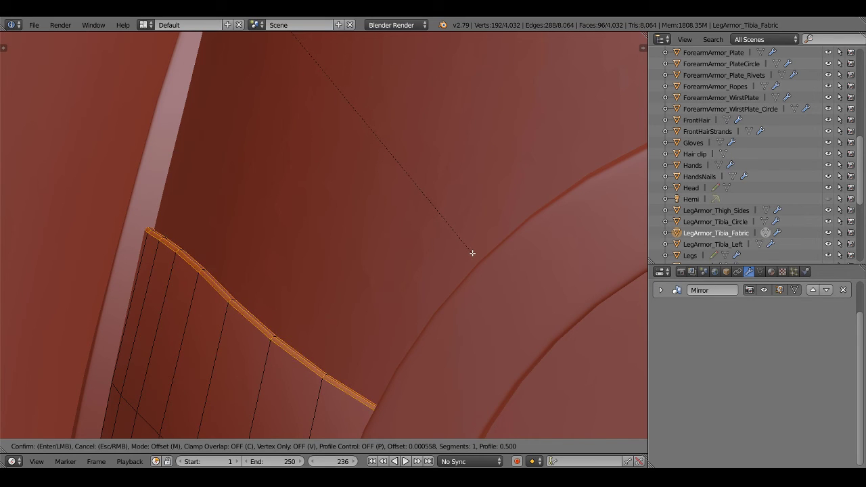
left_click(473, 253)
key("Tab")
Switch viewport shading to Material to show the textured legs
scroll(448, 274, "down", 4)
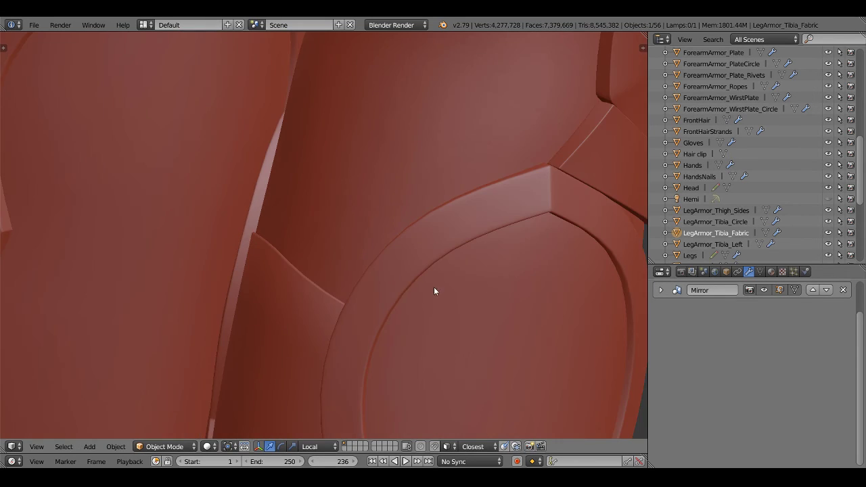
scroll(434, 287, "up", 4)
left_click(166, 447)
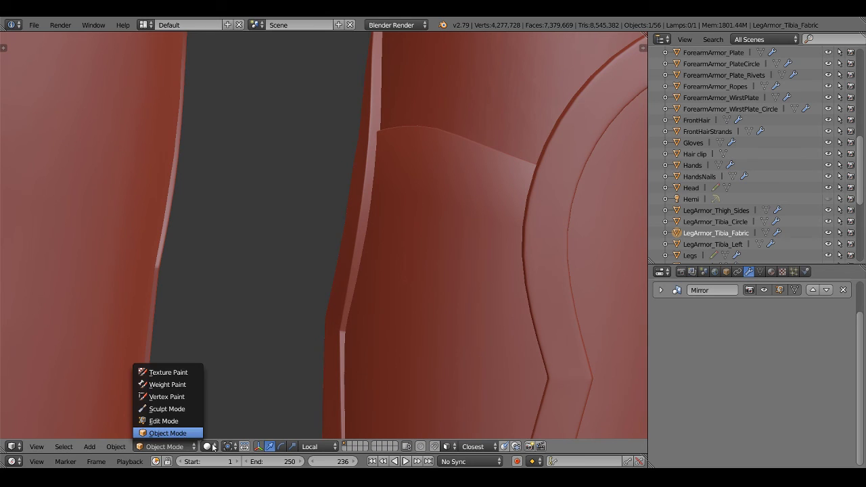
left_click(207, 447)
left_click(236, 387)
scroll(326, 289, "down", 3)
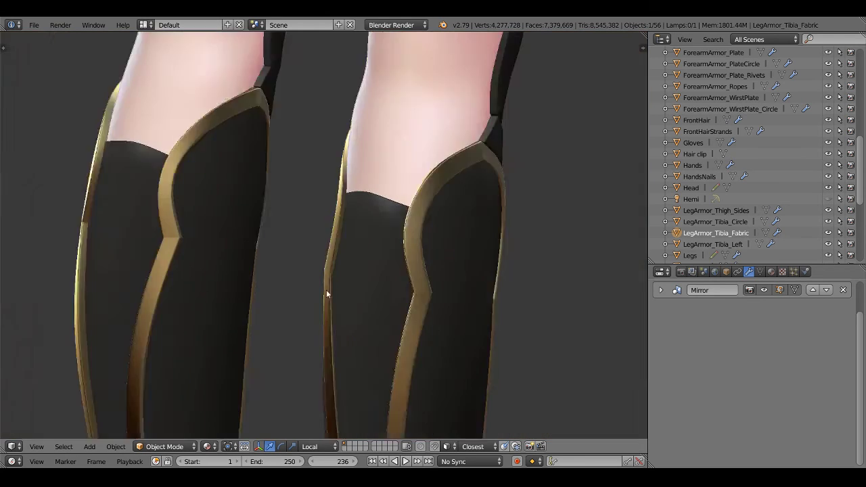
mouse_move(326, 289)
middle_mouse_down()
mouse_move(397, 266)
mouse_move(284, 265)
mouse_move(406, 282)
mouse_move(380, 279)
middle_mouse_up()
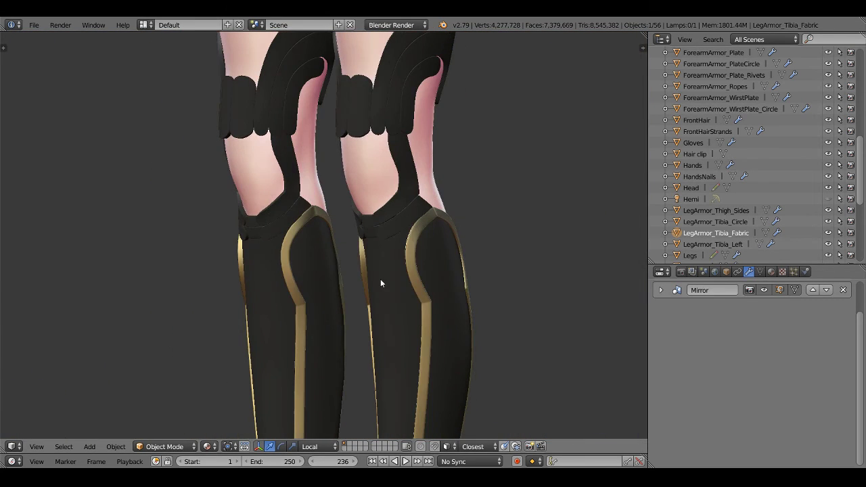
Save over the file, maximize the 3D view on the whole character, and save again
key("ctrl+s")
key("Return")
key("ctrl+space")
scroll(518, 318, "down", 4)
scroll(518, 318, "down", 3)
mouse_move(525, 311)
middle_mouse_down()
mouse_move(465, 347)
mouse_move(490, 363)
mouse_move(522, 328)
mouse_move(504, 324)
middle_mouse_up()
key("a")
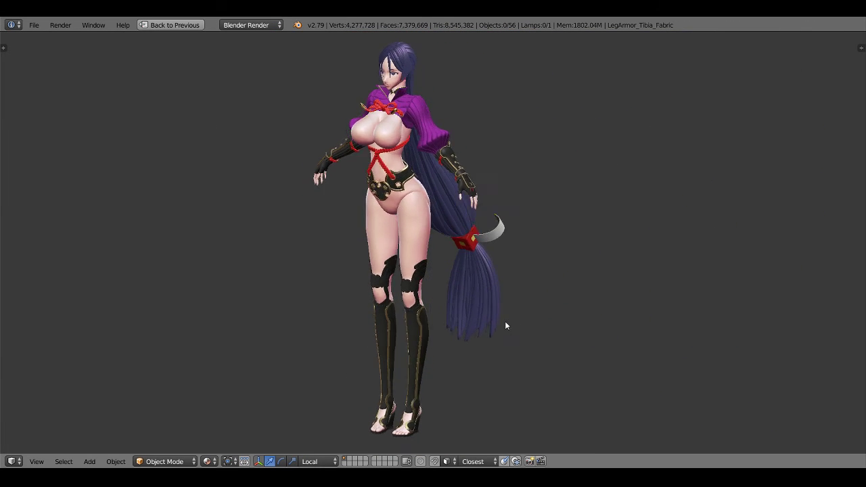
key("ctrl+s")
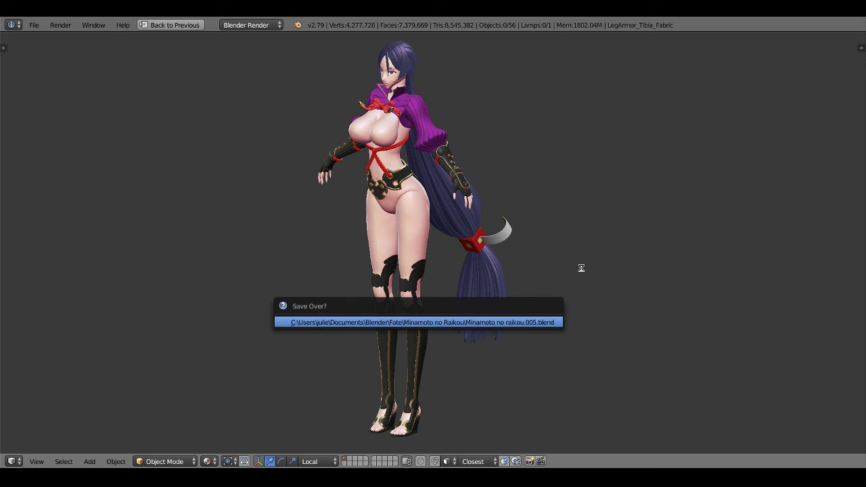